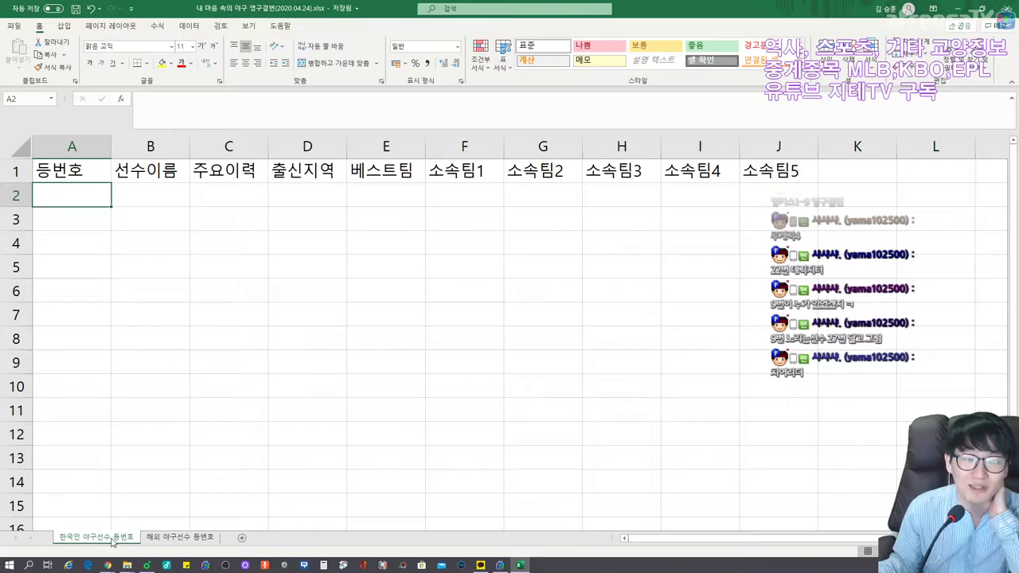
Enter the numbers 1 to 4 in cells A2 to A5 under 등번호 on the 한국인 야구선수 등번호 sheet.
click(165, 541)
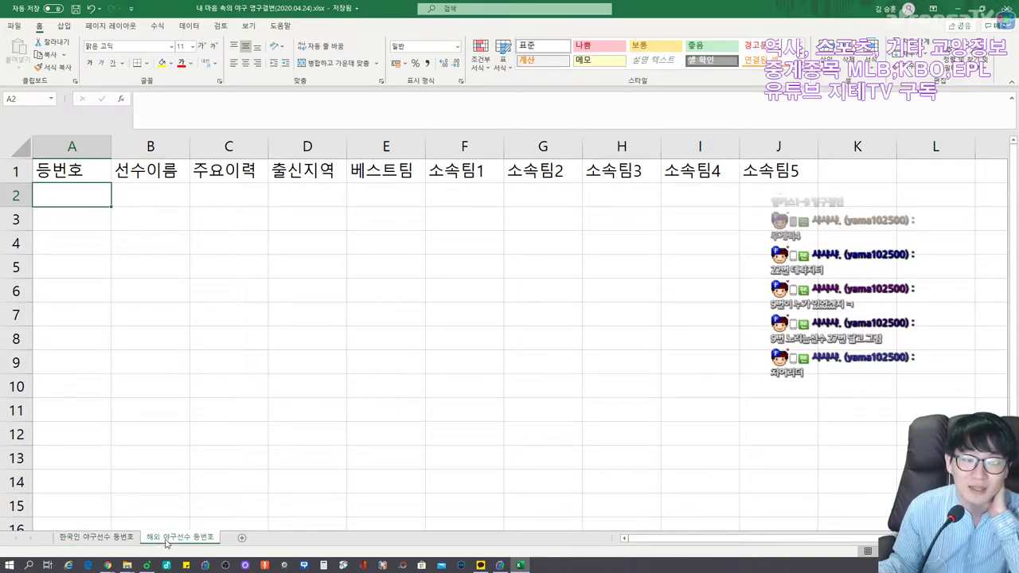
click(109, 541)
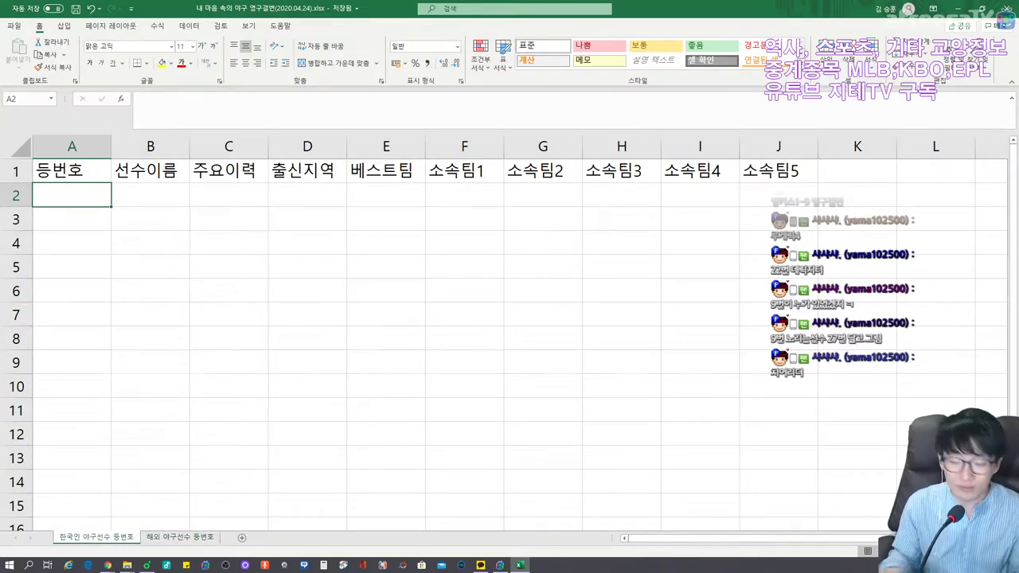
text(1)
key(Return)
text(2)
key(Return)
text(3)
key(Return)
text(4)
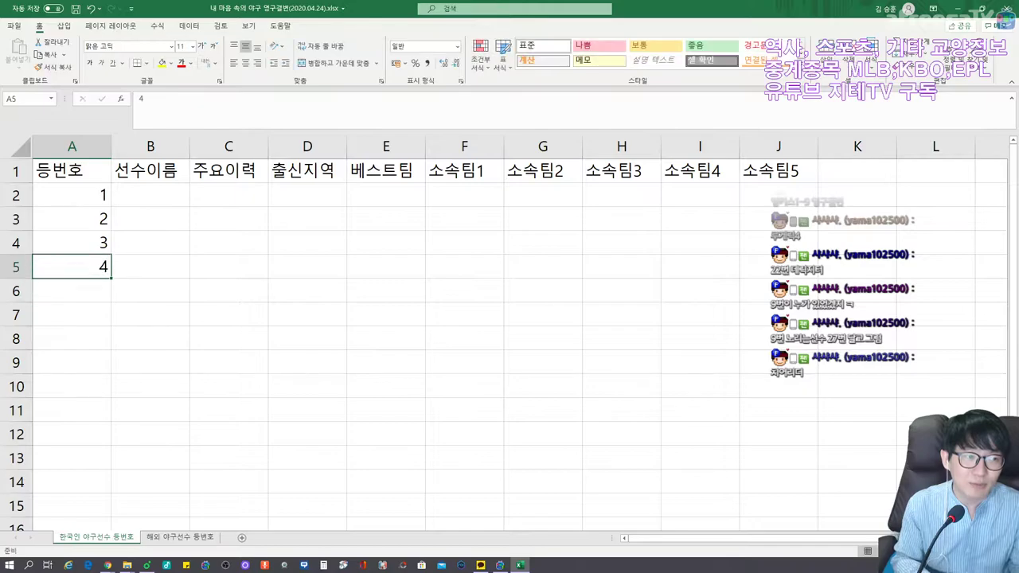
Extend the number series from A2:A5 down to 99 in cell A100.
key(Up)
key(Up)
key(Up)
key(shift+Down)
key(shift+Down)
key(shift+Down)
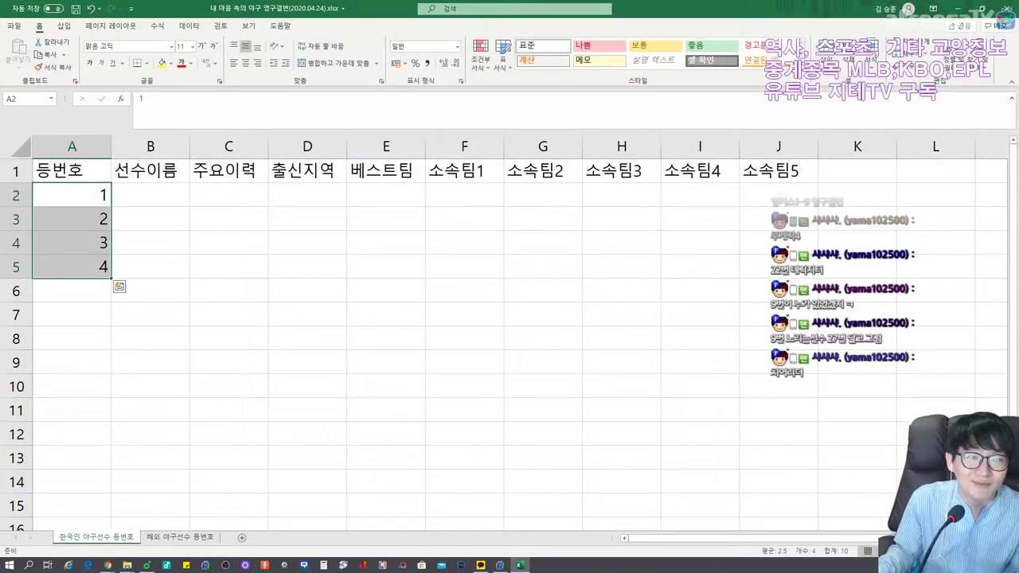
drag(112, 278, 104, 182)
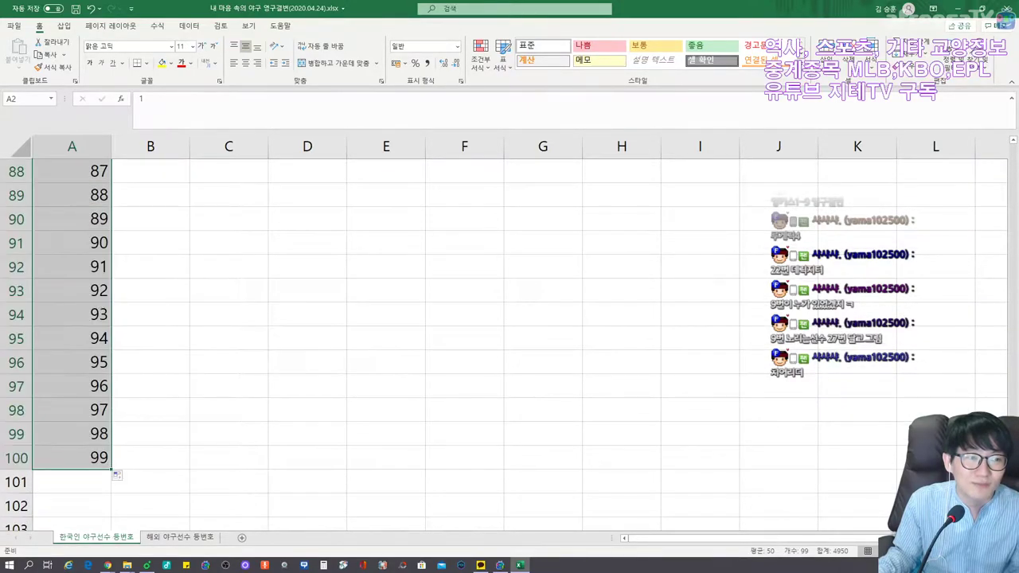
click(151, 458)
scroll(151, 458, up, 9)
scroll(477, 342, up, 20)
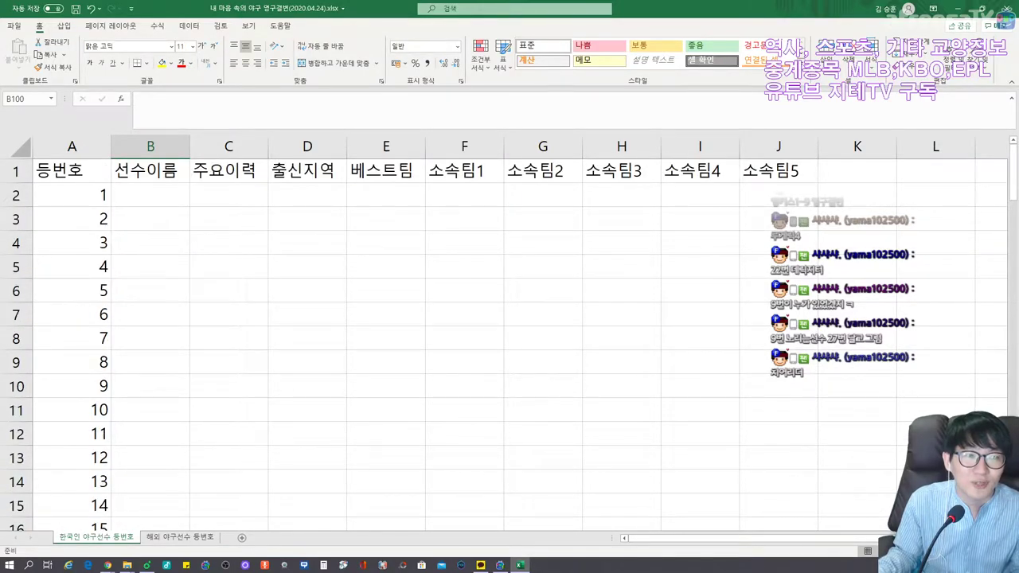
Freeze the first row of the 한국인 야구선수 등번호 sheet so the headers stay in view.
click(150, 171)
click(248, 25)
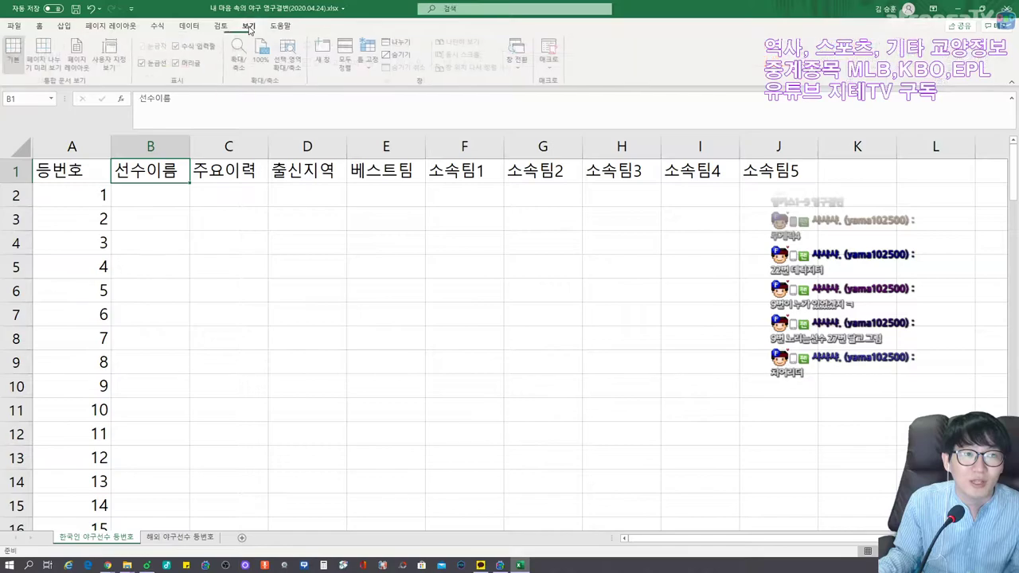
click(369, 58)
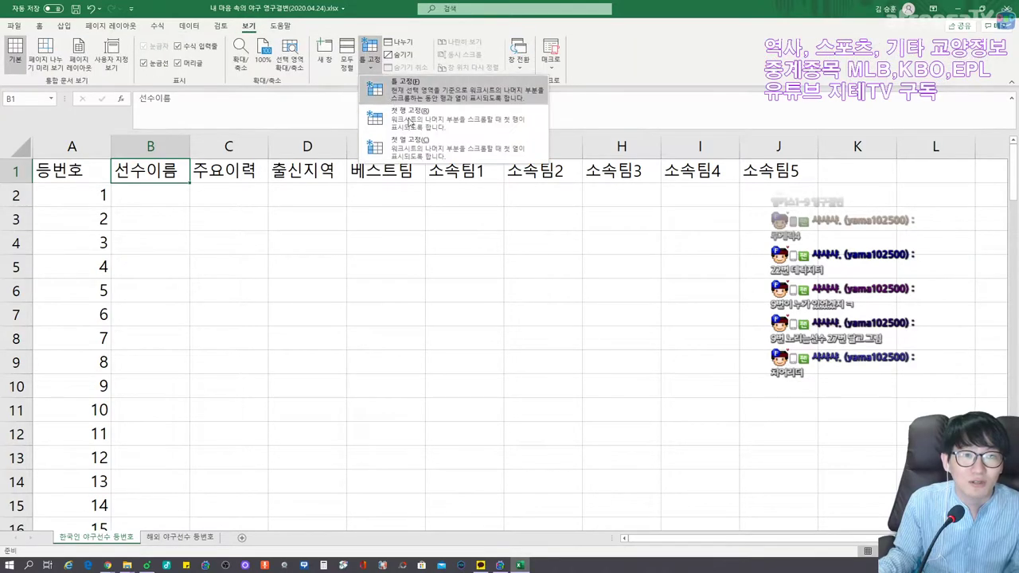
click(423, 132)
scroll(510, 350, down, 7)
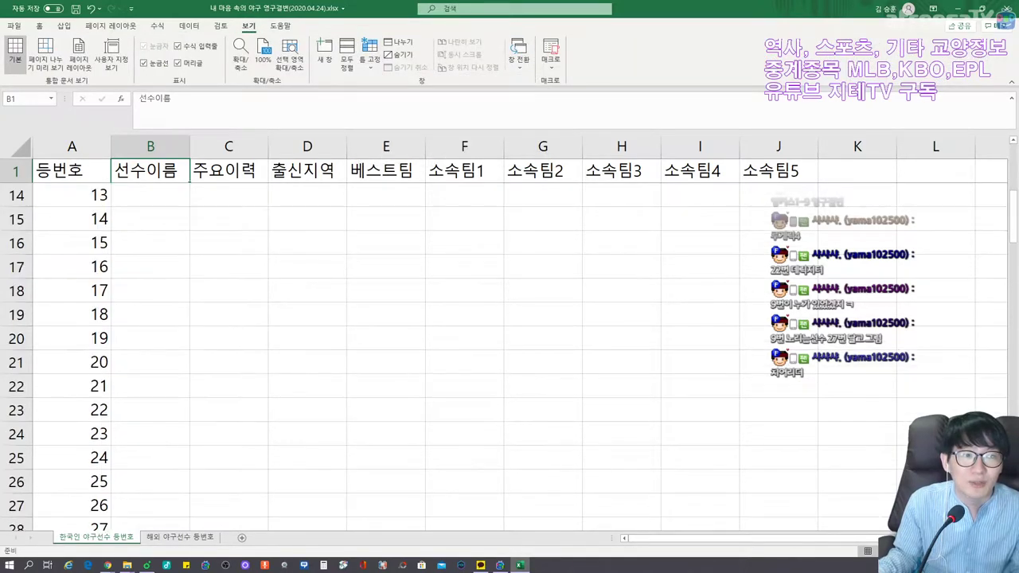
scroll(509, 351, up, 7)
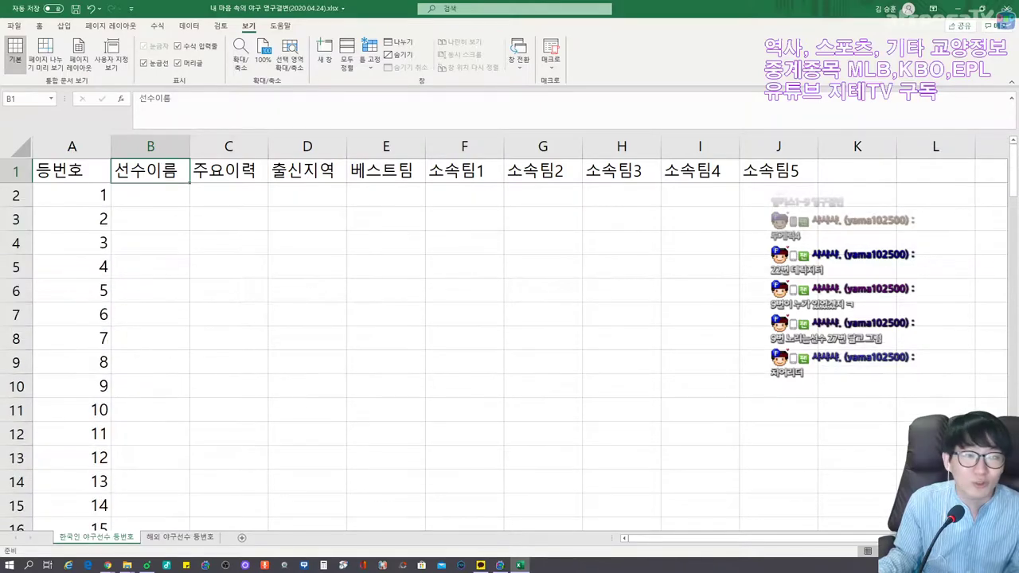
Freeze the first row of the 해외 야구선수 등번호 sheet as well.
click(169, 537)
click(151, 170)
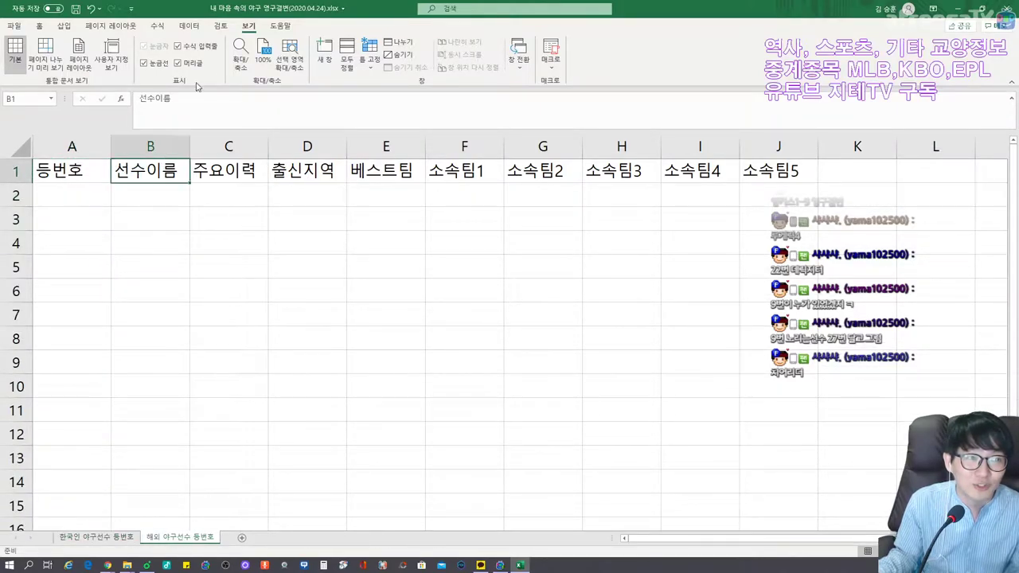
click(372, 49)
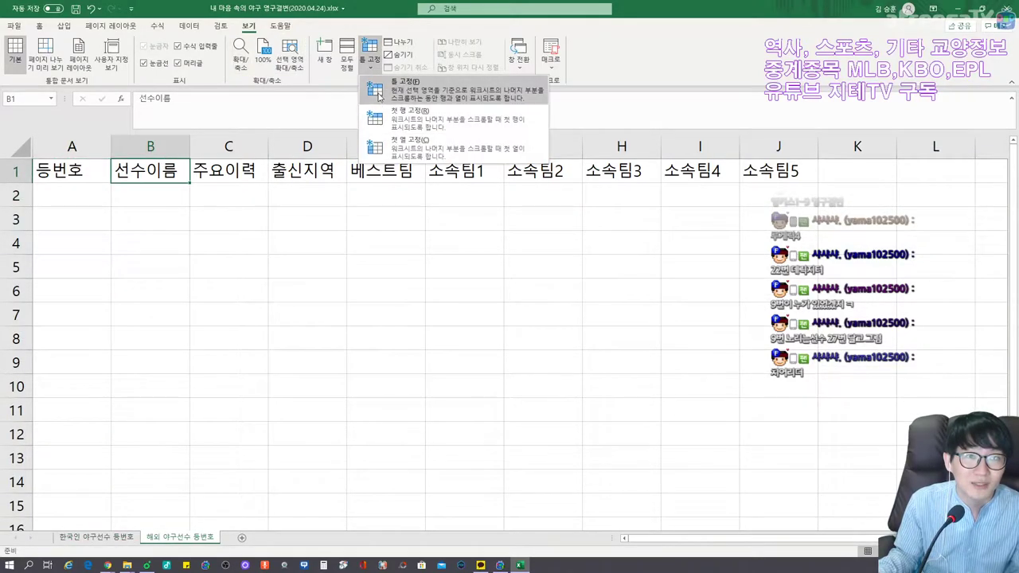
click(398, 129)
click(39, 26)
scroll(510, 350, down, 3)
scroll(510, 351, up, 3)
click(71, 170)
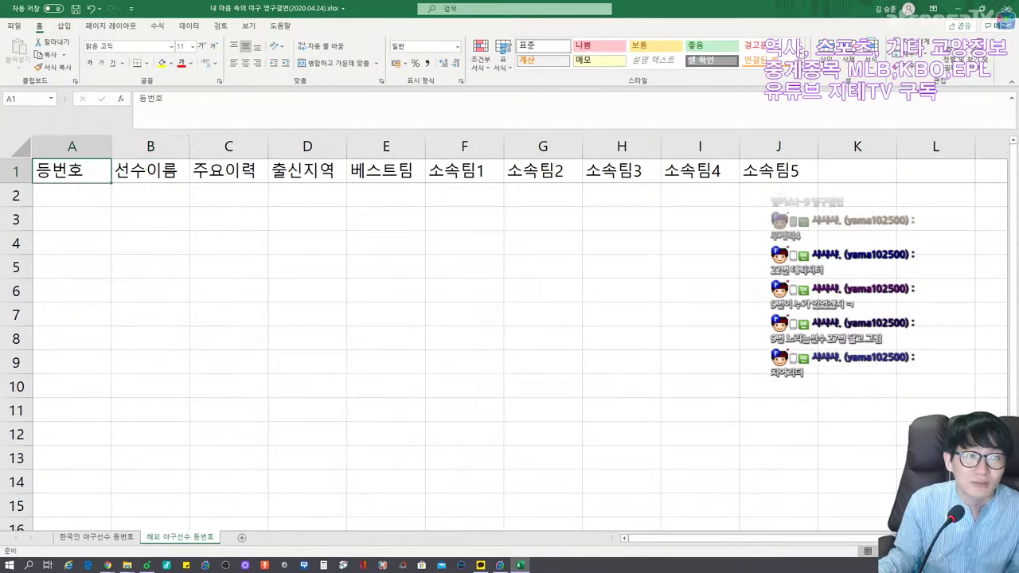
Copy the whole 등번호 column from the 한국인 야구선수 등번호 sheet into column A of the 해외 야구선수 등번호 sheet.
click(132, 538)
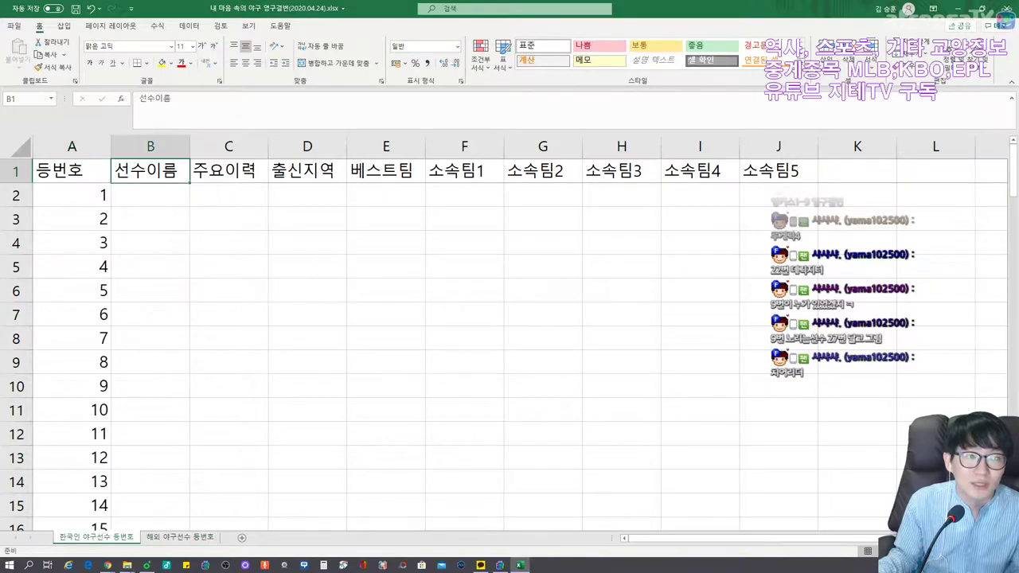
click(72, 146)
key(ctrl+c)
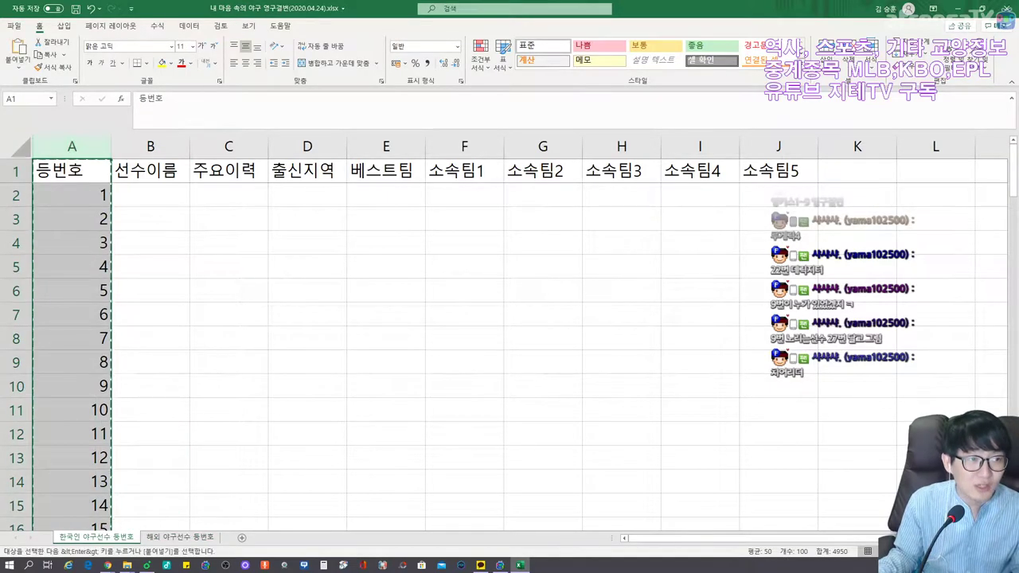
click(151, 194)
click(151, 170)
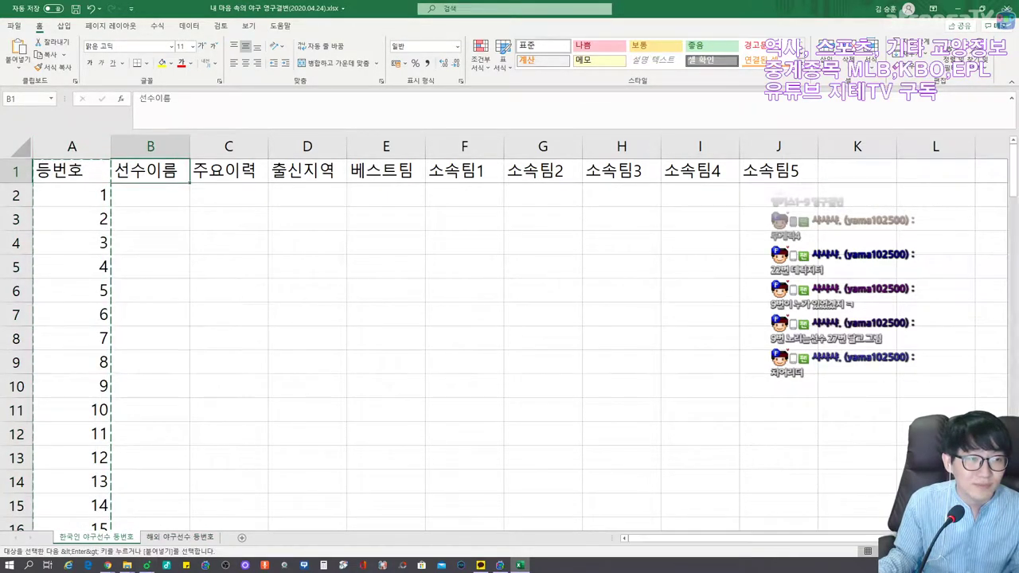
click(172, 538)
click(71, 146)
click(72, 170)
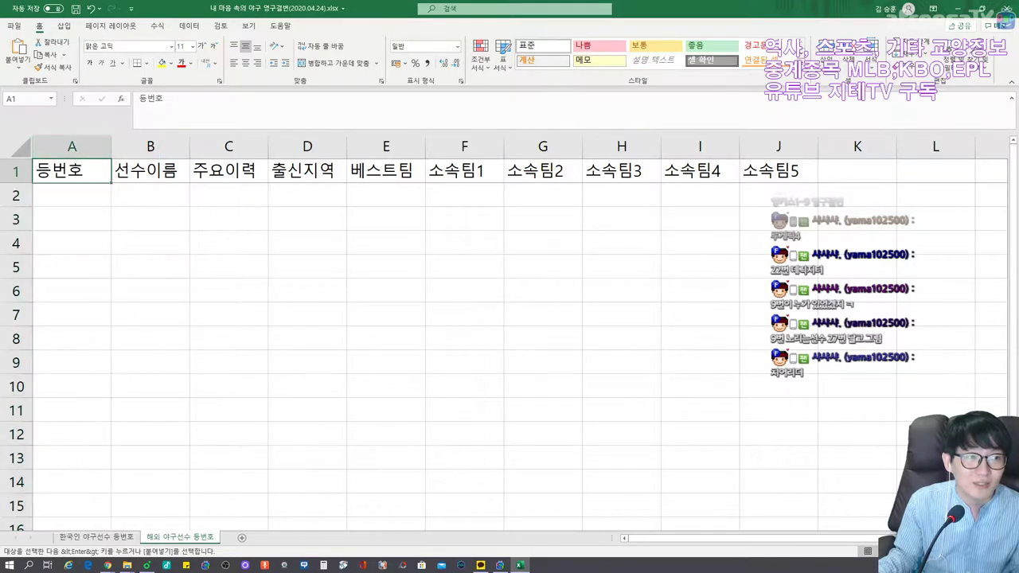
key(ctrl+v)
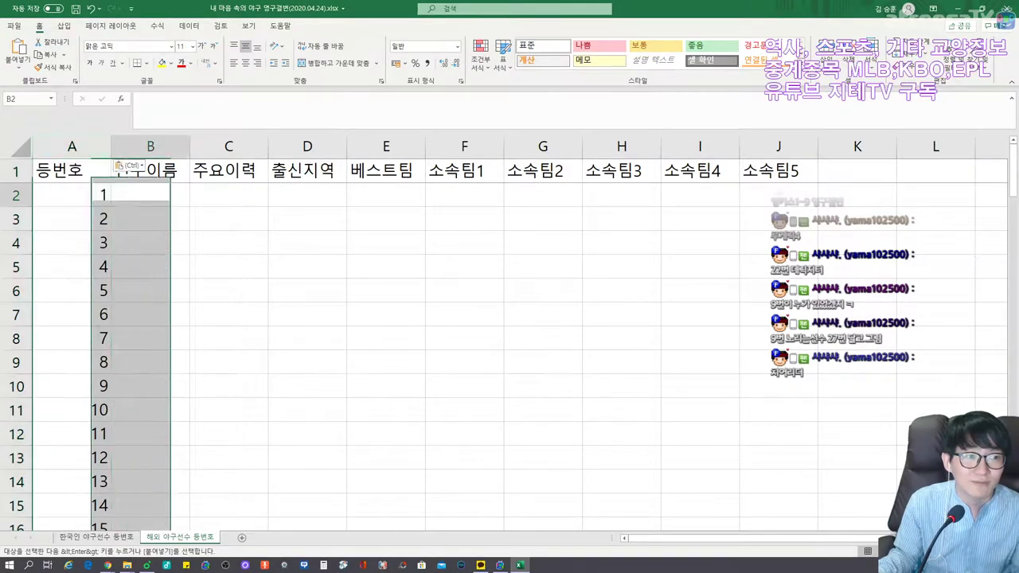
Enter 류현진 as the player name for number 99 on the 한국인 야구선수 등번호 sheet.
key(ctrl+Page_Up)
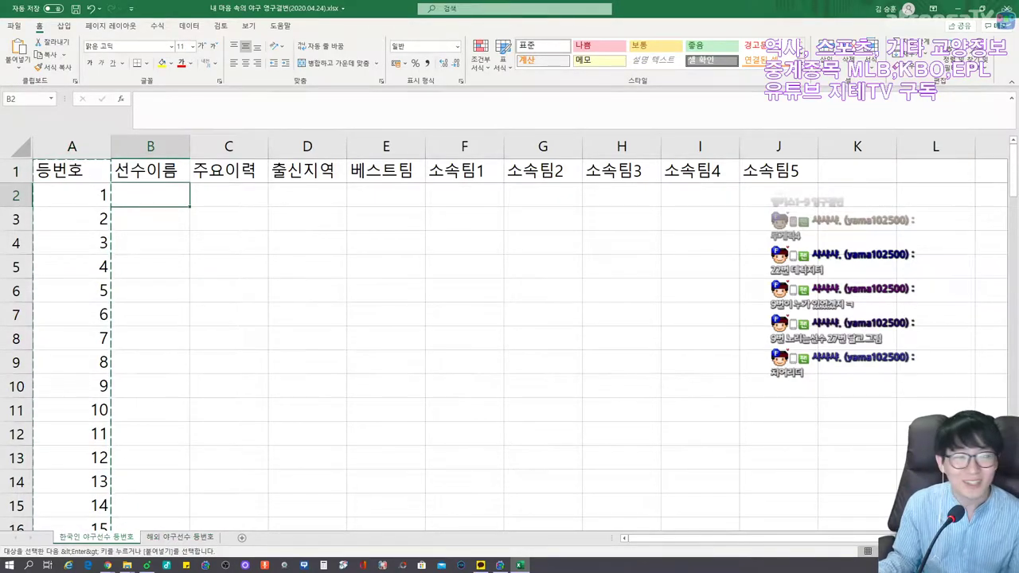
scroll(510, 350, down, 3)
scroll(509, 351, down, 20)
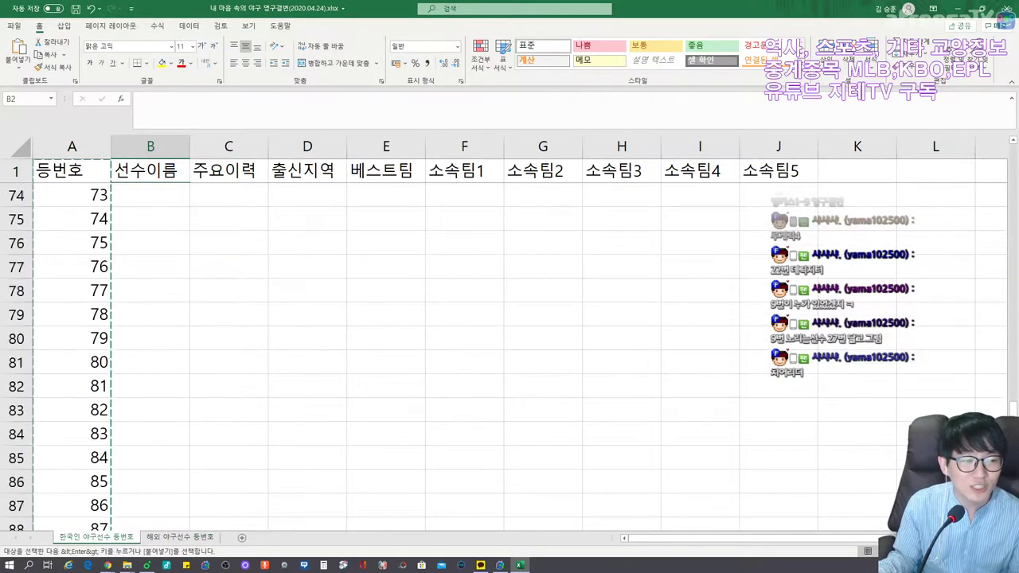
click(150, 315)
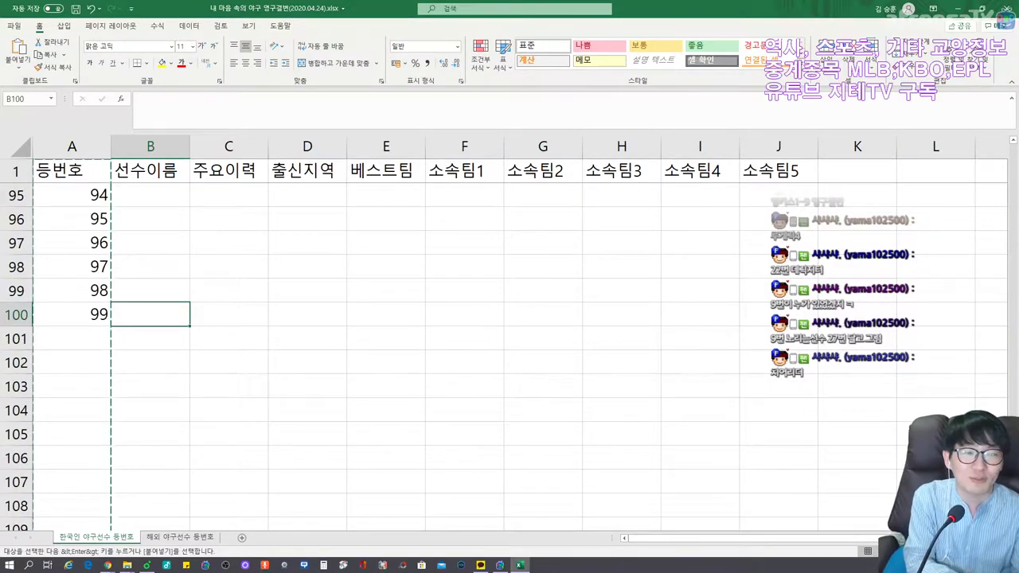
text(류현진)
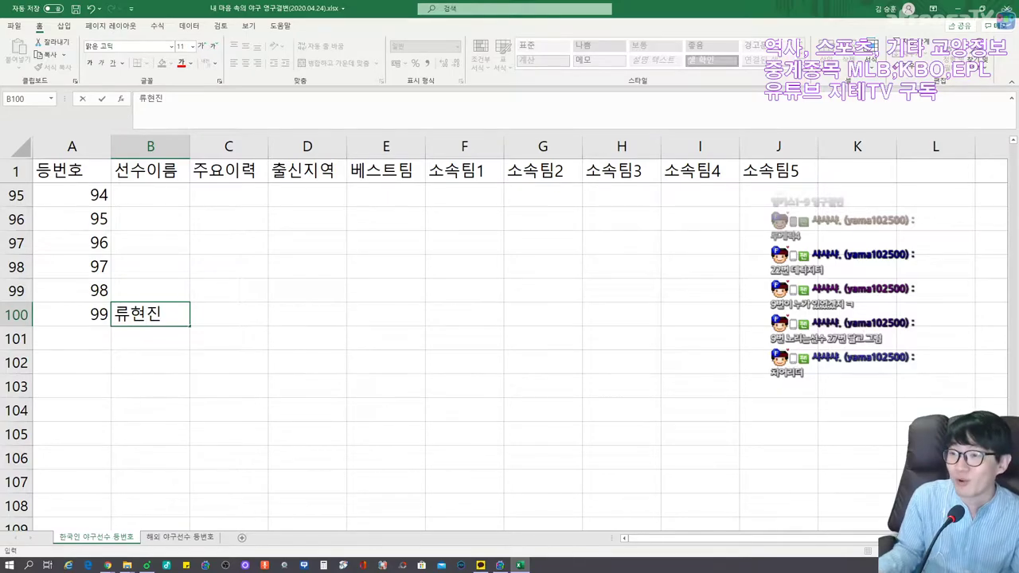
scroll(510, 350, up, 1)
click(229, 338)
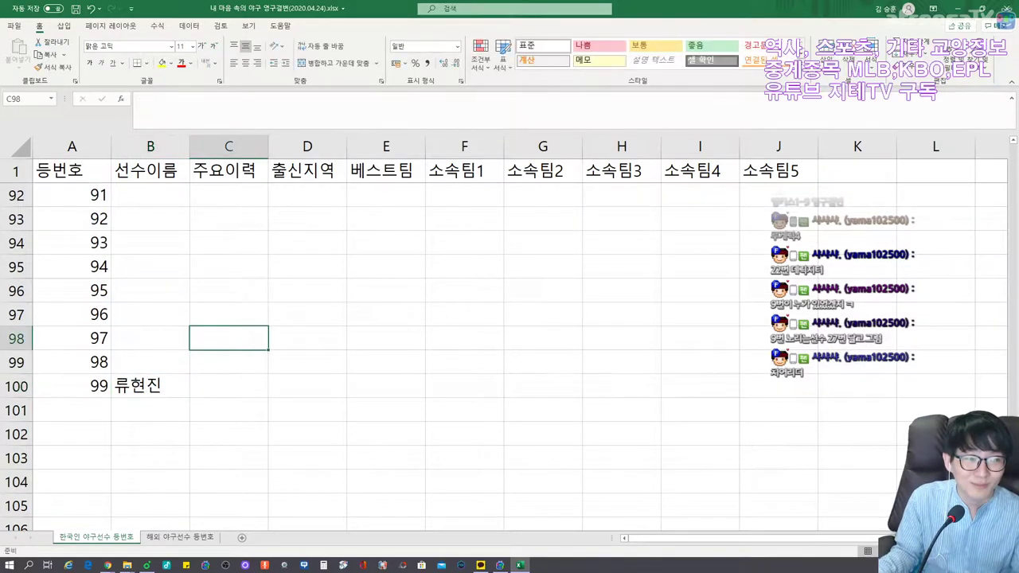
Enter 박찬호 as the player name for number 61.
click(149, 362)
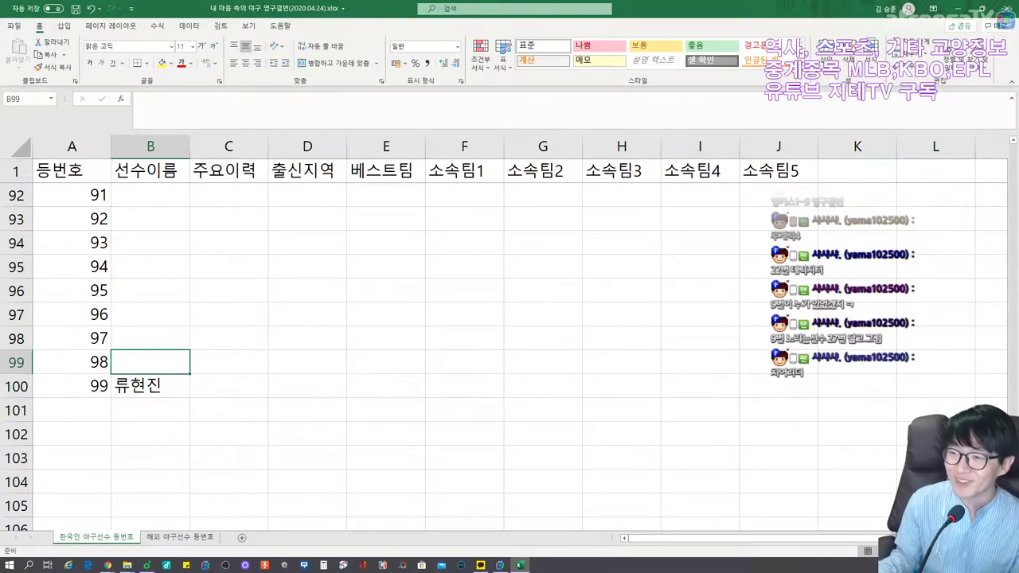
scroll(510, 350, up, 2)
scroll(509, 350, down, 1)
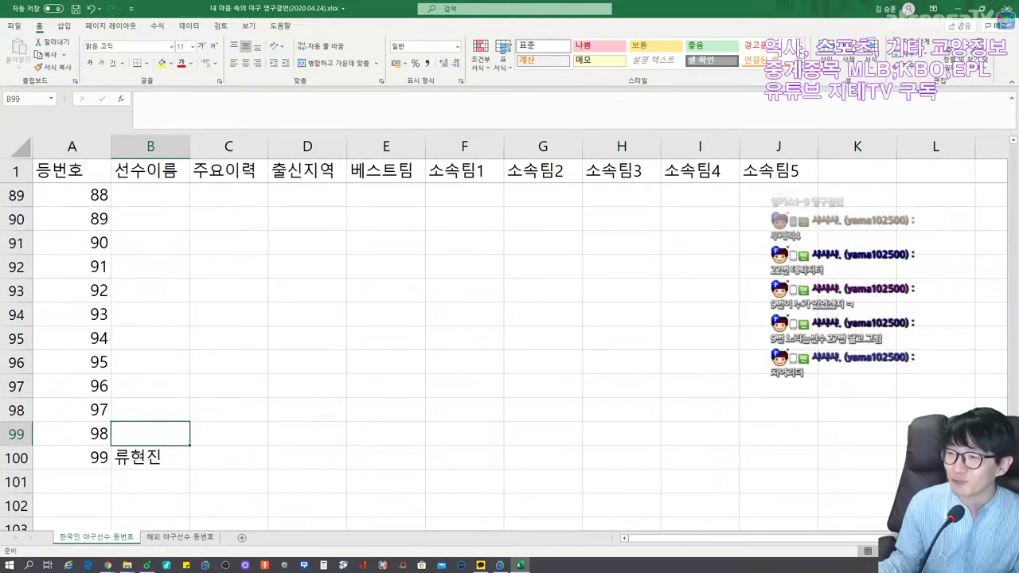
scroll(510, 350, up, 11)
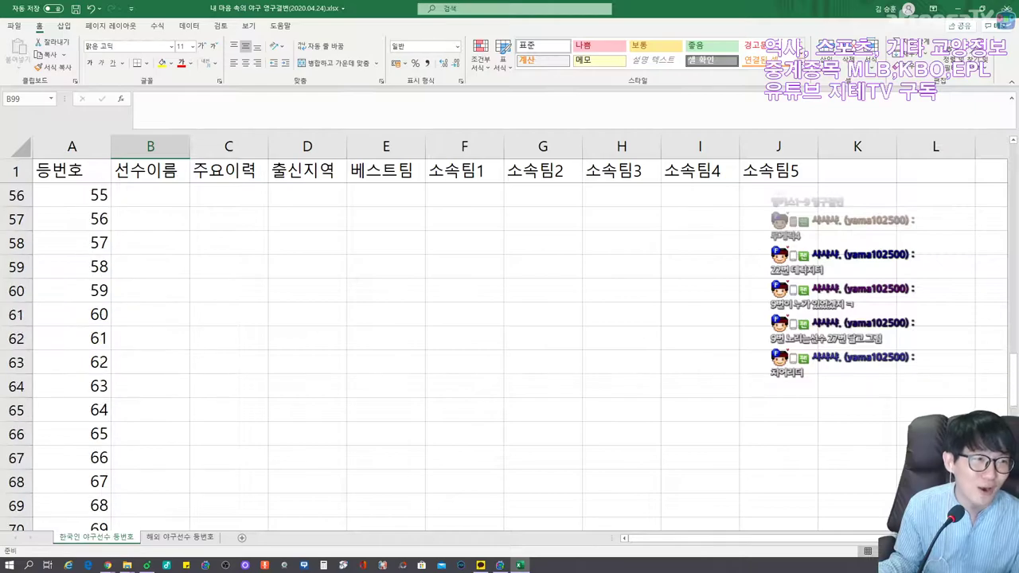
click(151, 338)
text(박찬호)
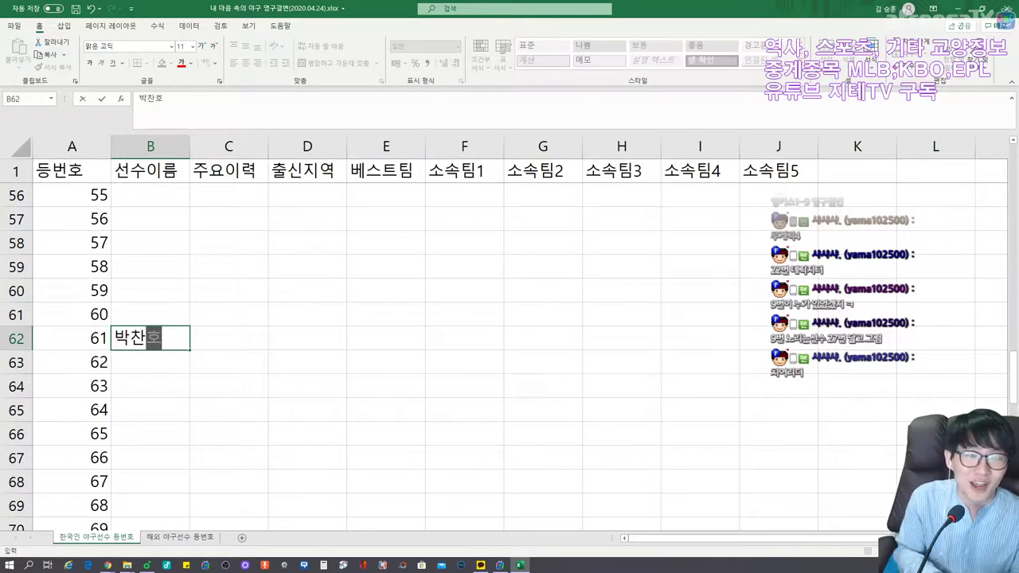
key(Up)
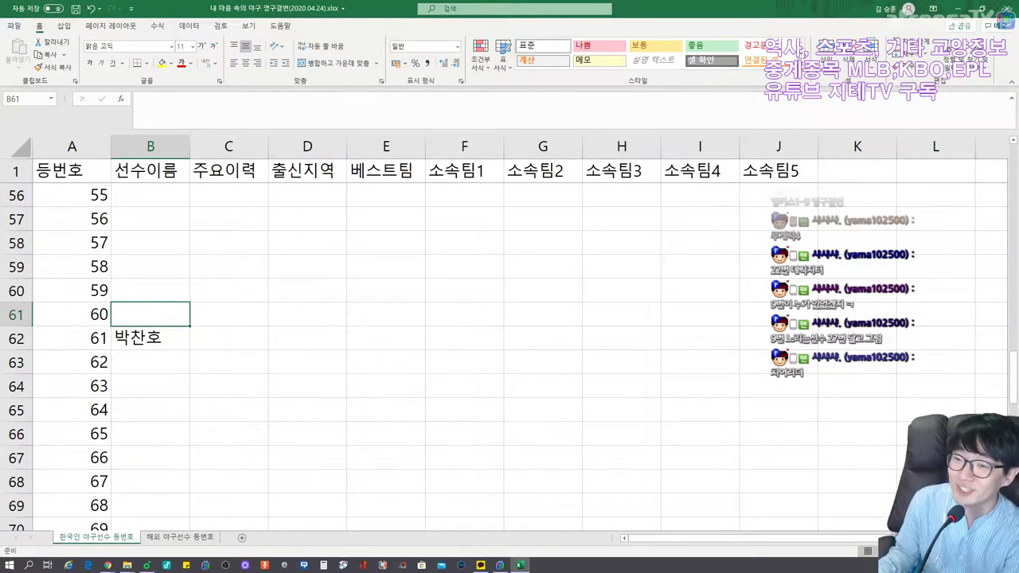
Review the 선수이름 entries for numbers 61 and 99, then return to the name cell for number 1.
click(150, 338)
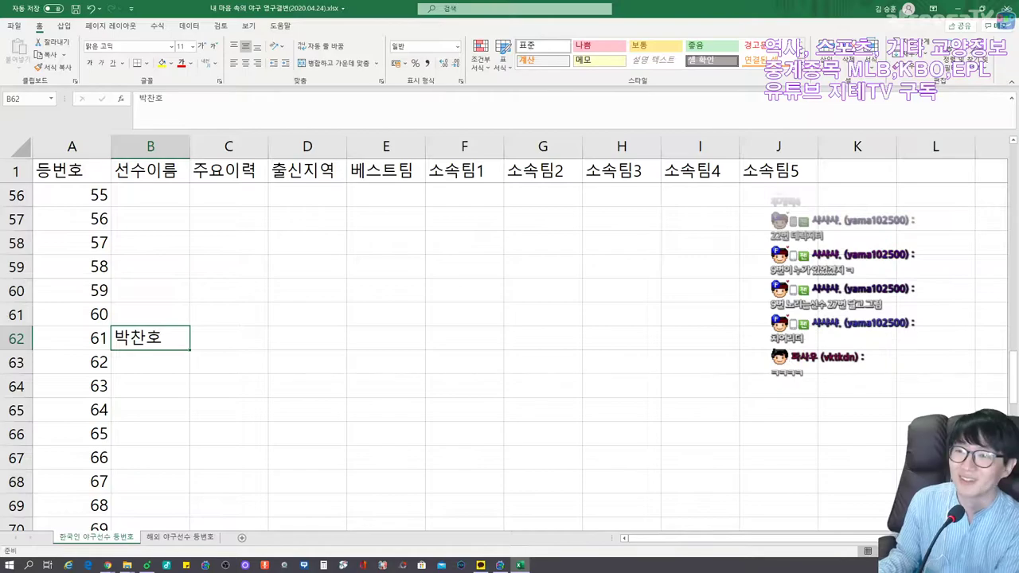
key(ctrl+Down)
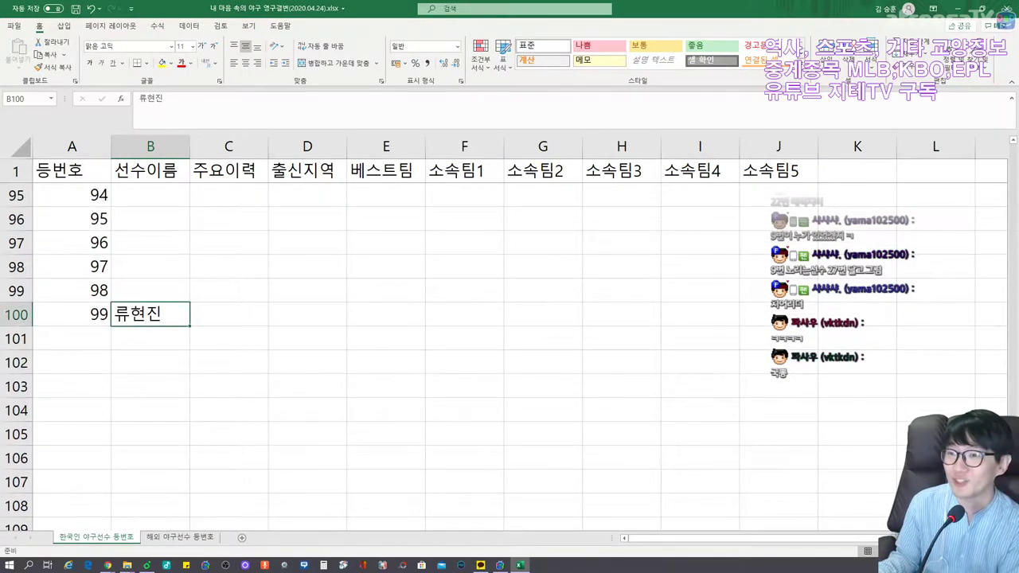
scroll(478, 334, up, 3)
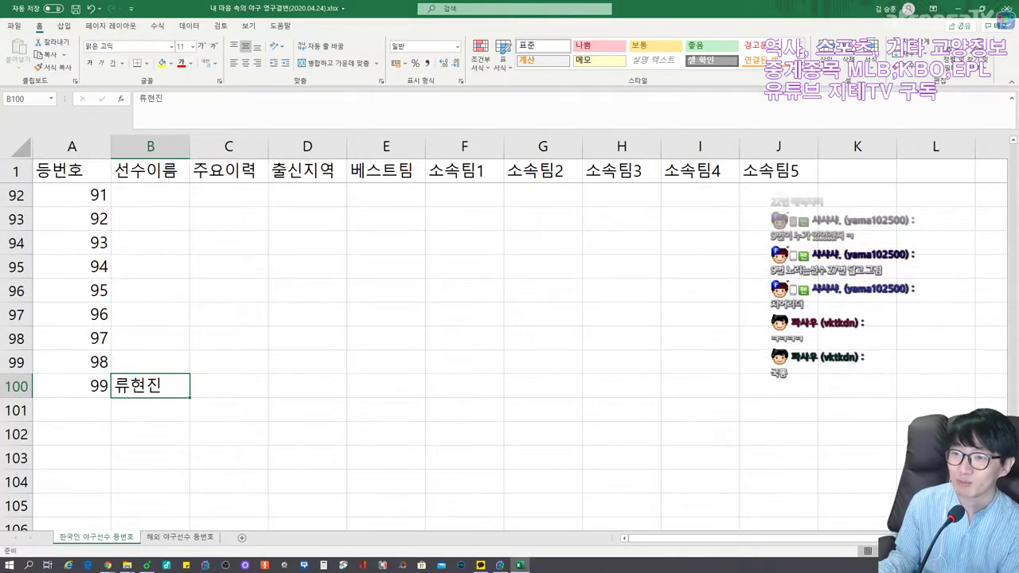
scroll(478, 350, down, 1)
scroll(478, 350, up, 10)
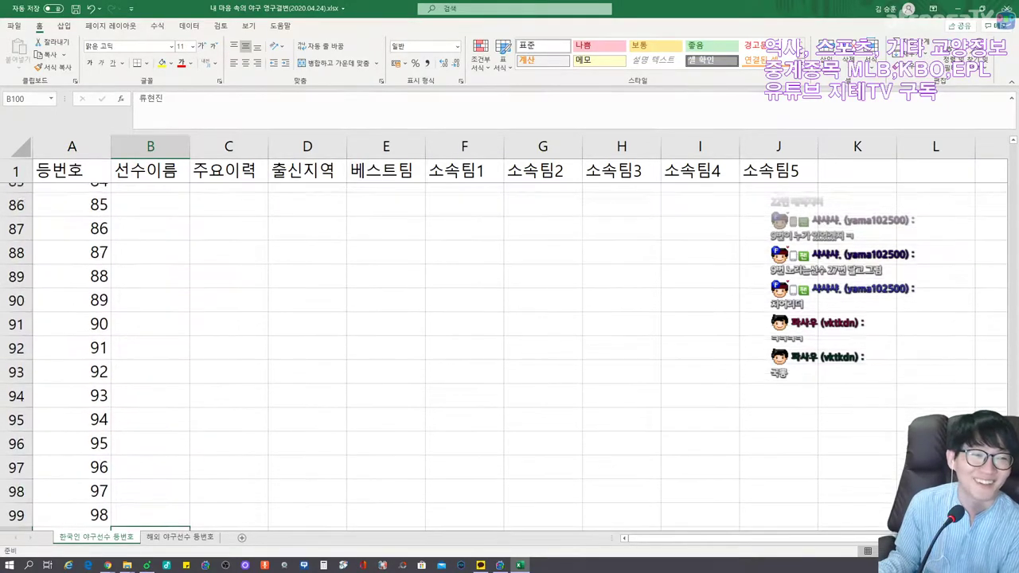
scroll(478, 350, up, 2)
click(150, 409)
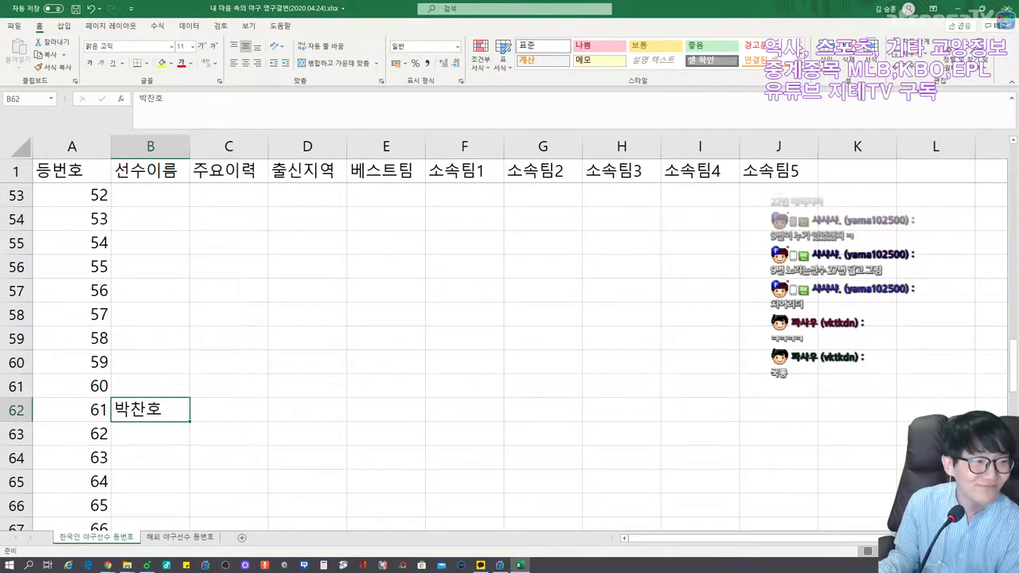
scroll(478, 350, up, 17)
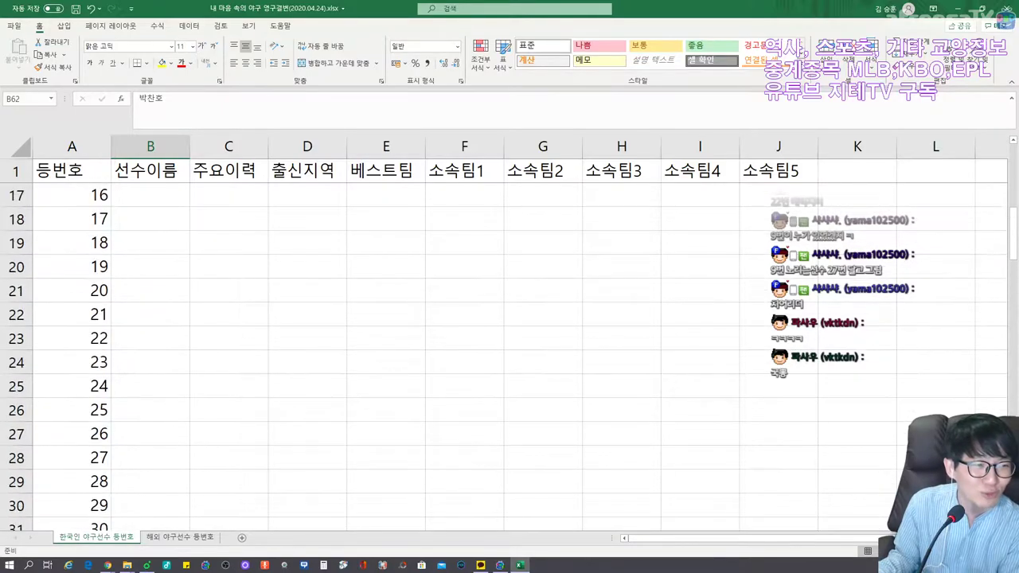
click(149, 195)
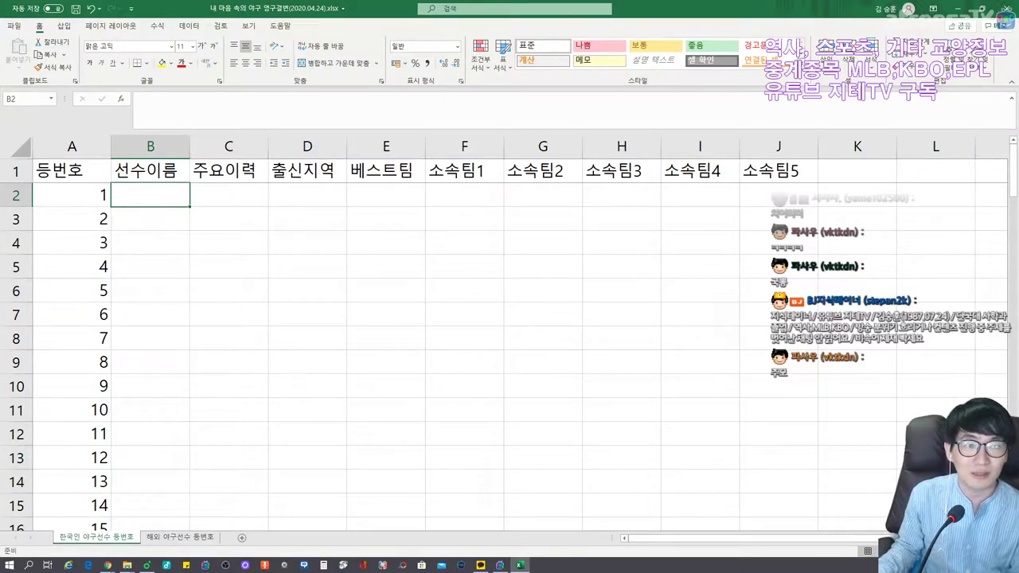
click(228, 170)
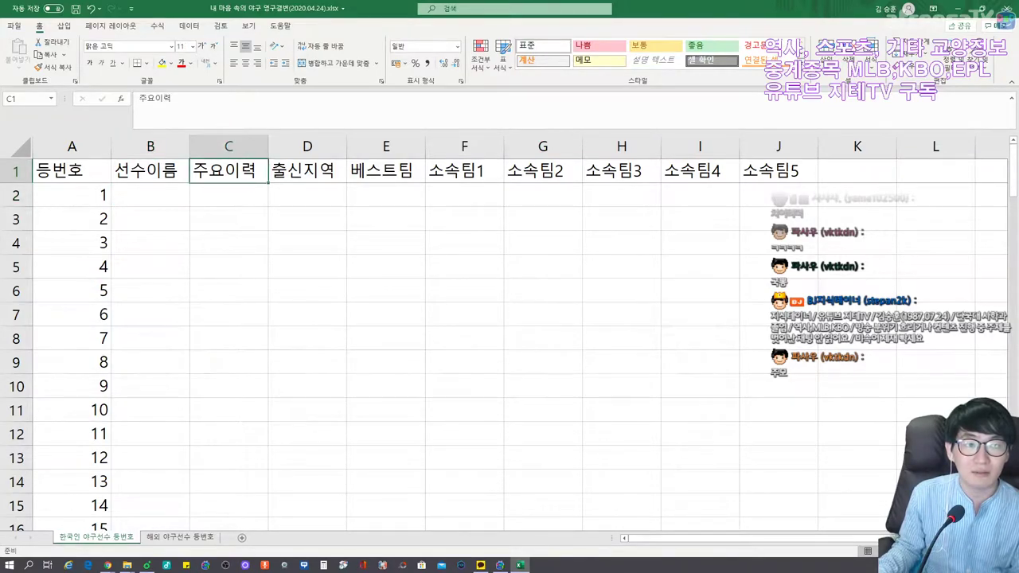
scroll(510, 351, down, 3)
scroll(509, 350, up, 3)
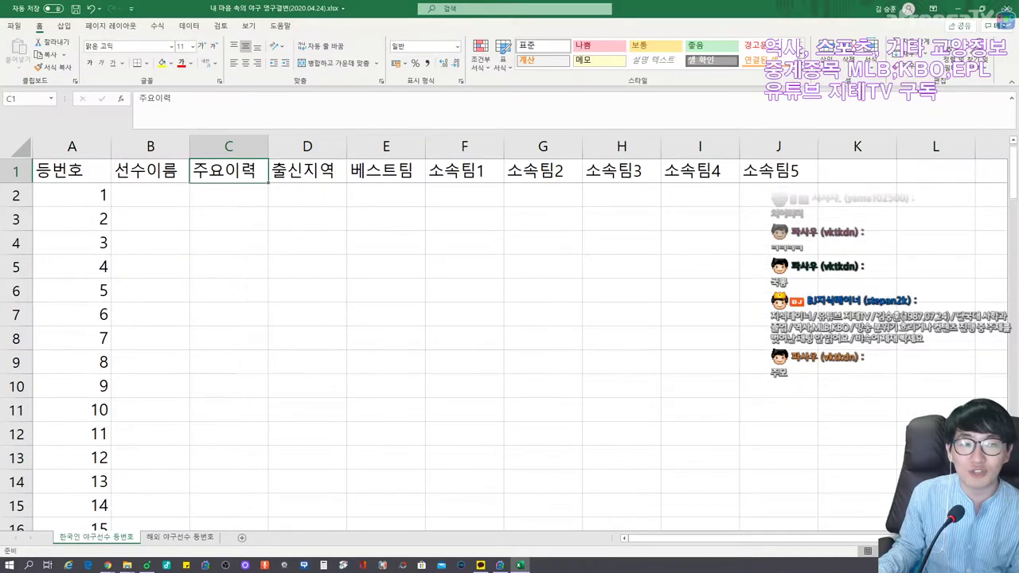
scroll(510, 358, down, 19)
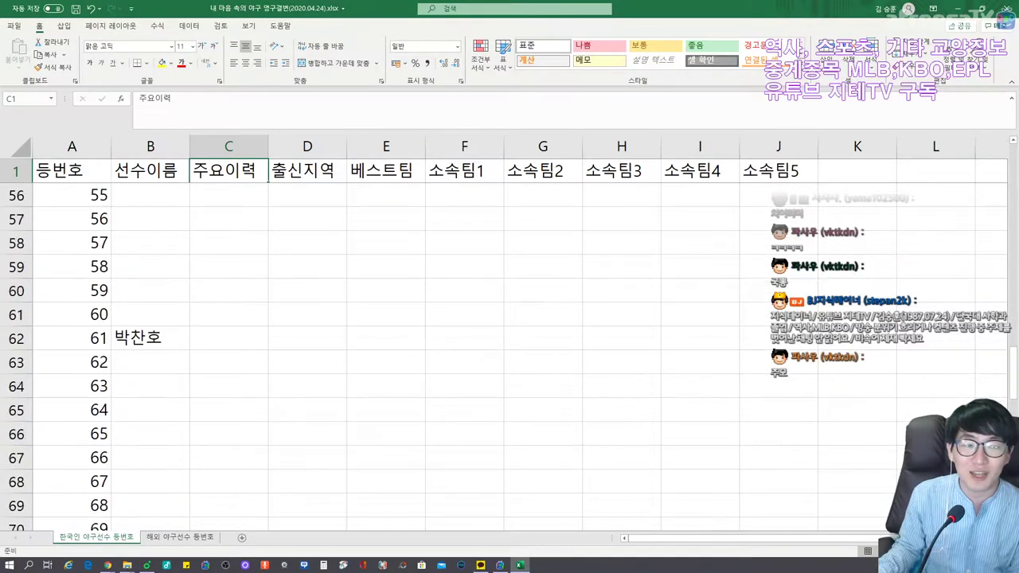
scroll(510, 359, up, 19)
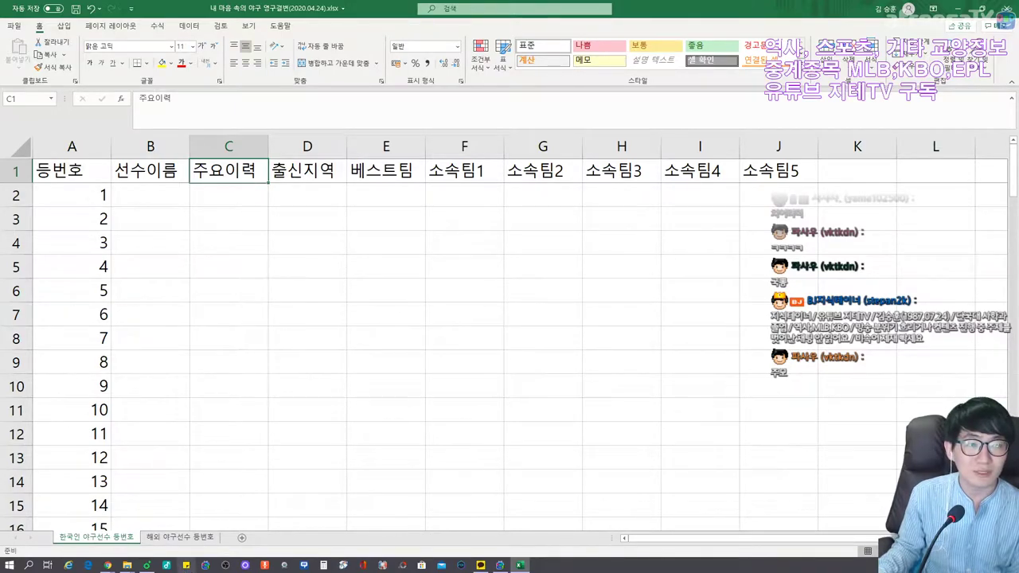
Add a new blank sheet and arrange the sheets so it comes before the 한국인 야구선수 등번호 sheet.
click(242, 539)
click(239, 539)
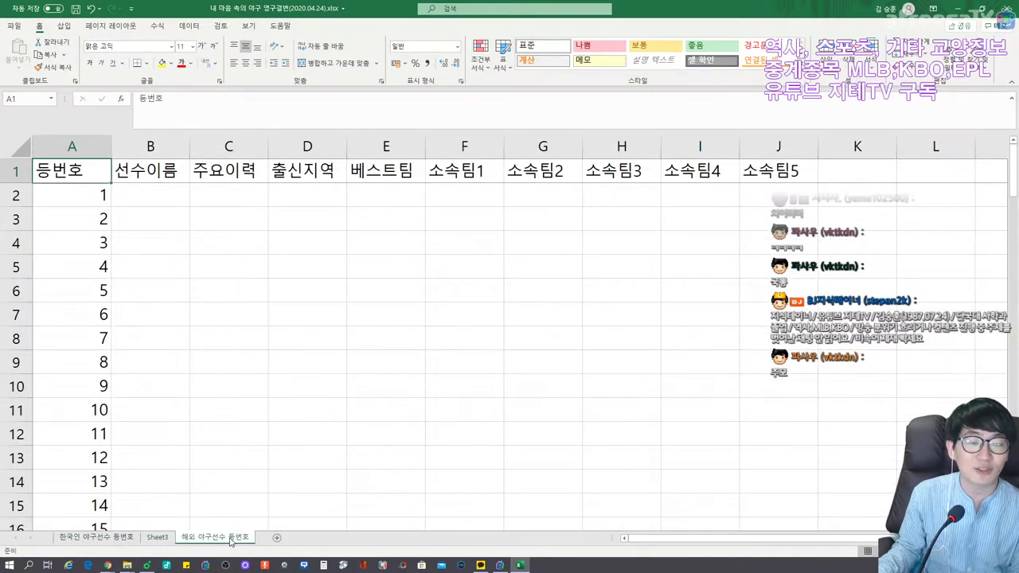
click(158, 538)
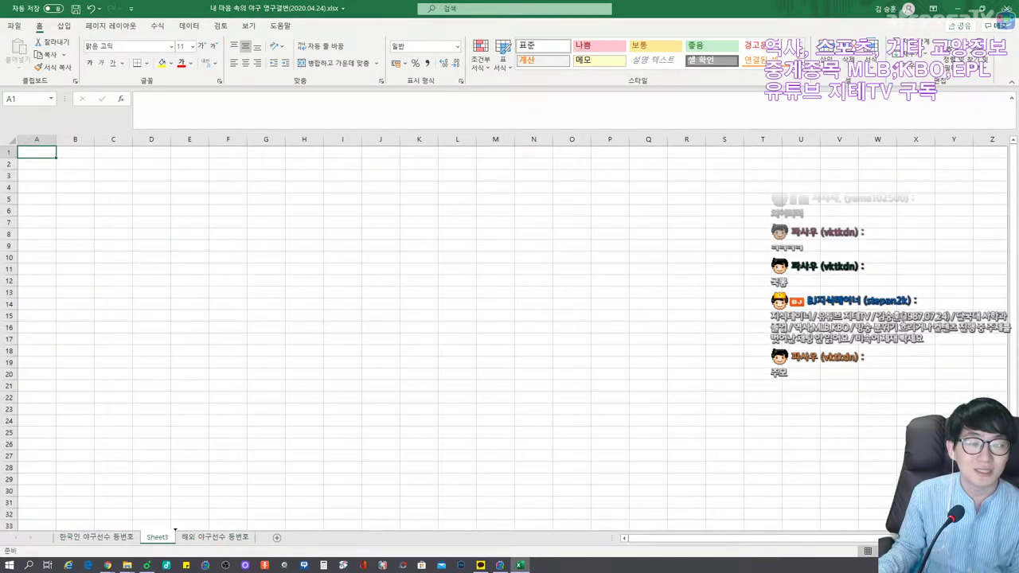
drag(116, 541, 172, 539)
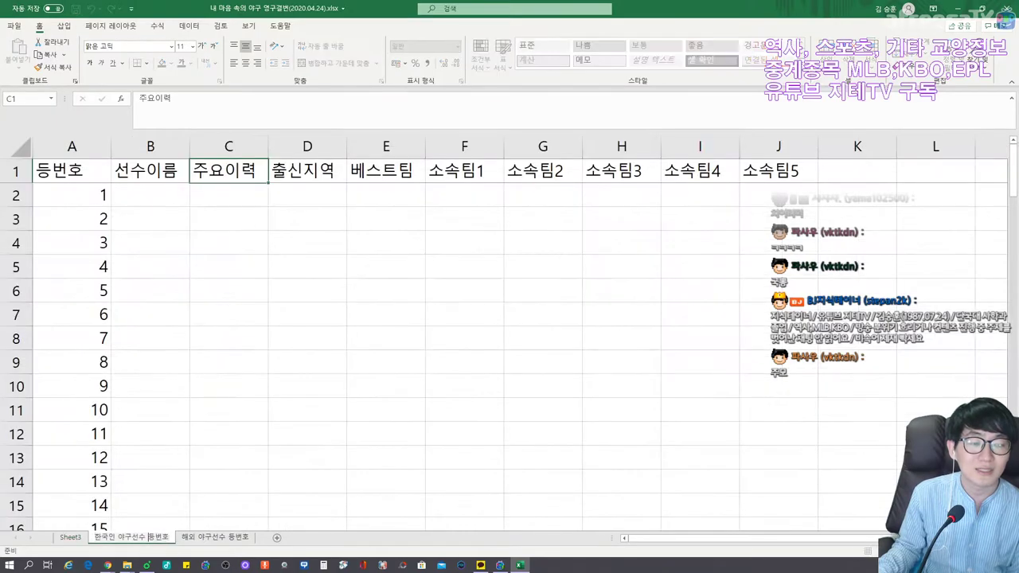
Rename the 한국인 야구선수 등번호 sheet as 한국인 야구선수 영구결번.
key(Delete)
key(Delete)
key(Delete)
text(영구결)
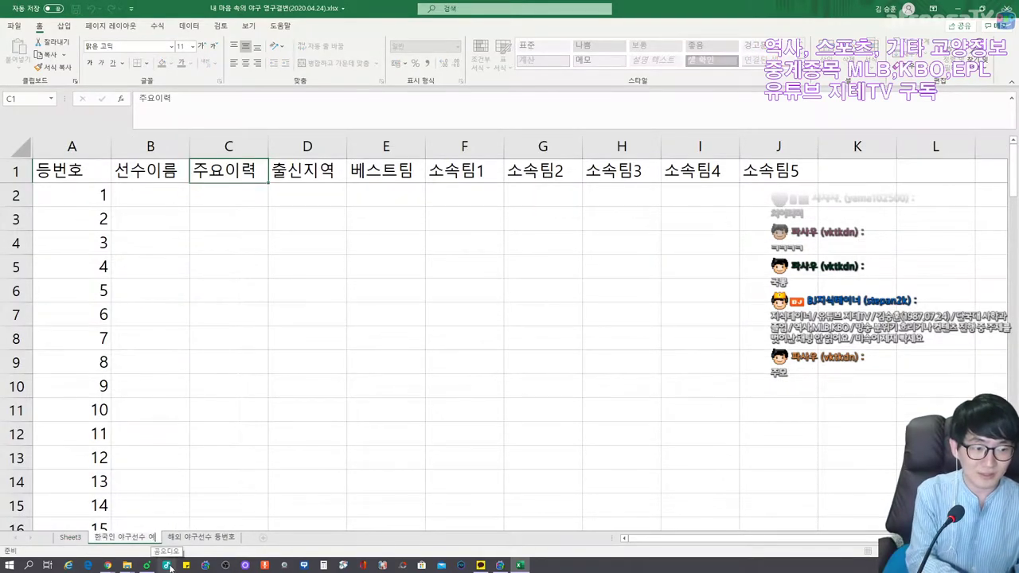
text(번)
key(Return)
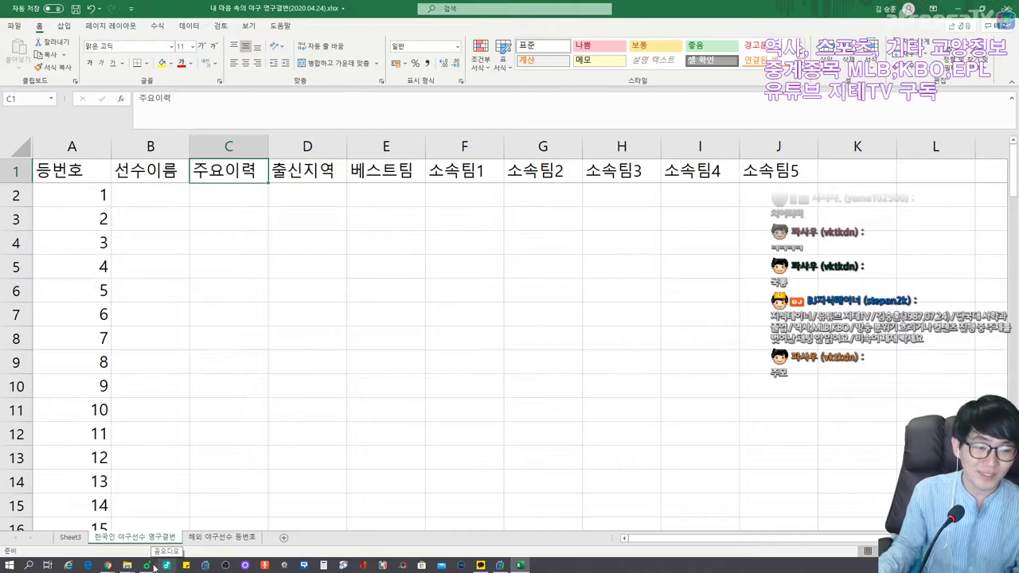
Rename the 해외 야구선수 등번호 sheet as 해외 야구선수 영구결번.
double_click(247, 540)
drag(234, 538, 282, 542)
text(영구겨ㄹ번)
key(Return)
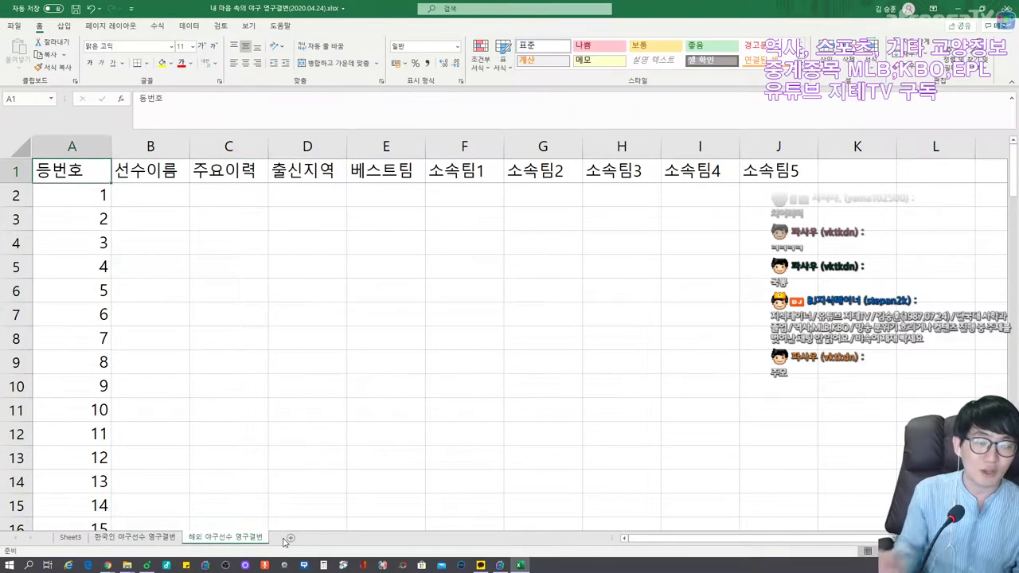
Enlarge the display scale of Sheet3 to match the 한국인 야구선수 영구결번 sheet.
click(120, 538)
click(70, 539)
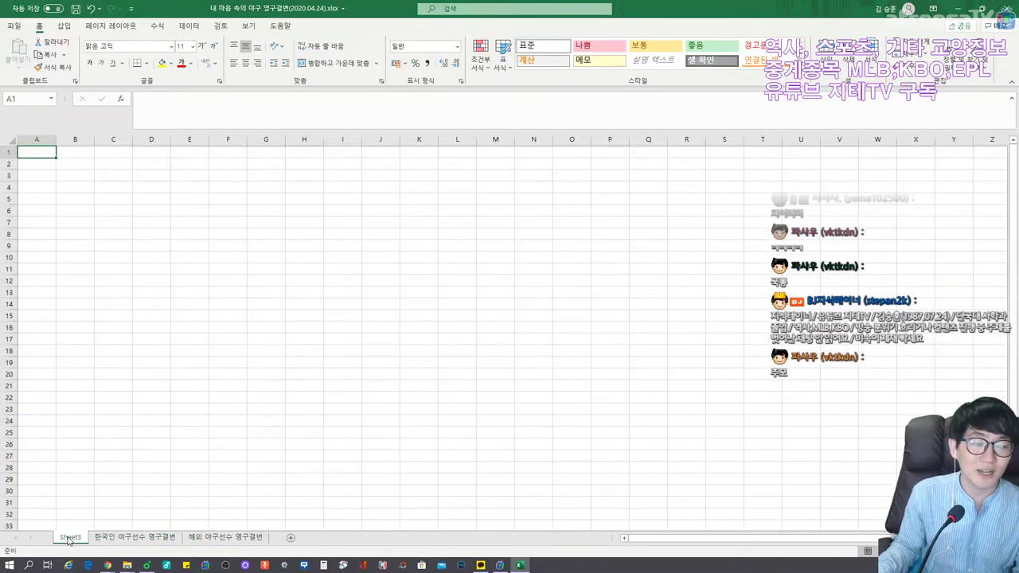
click(134, 538)
click(76, 539)
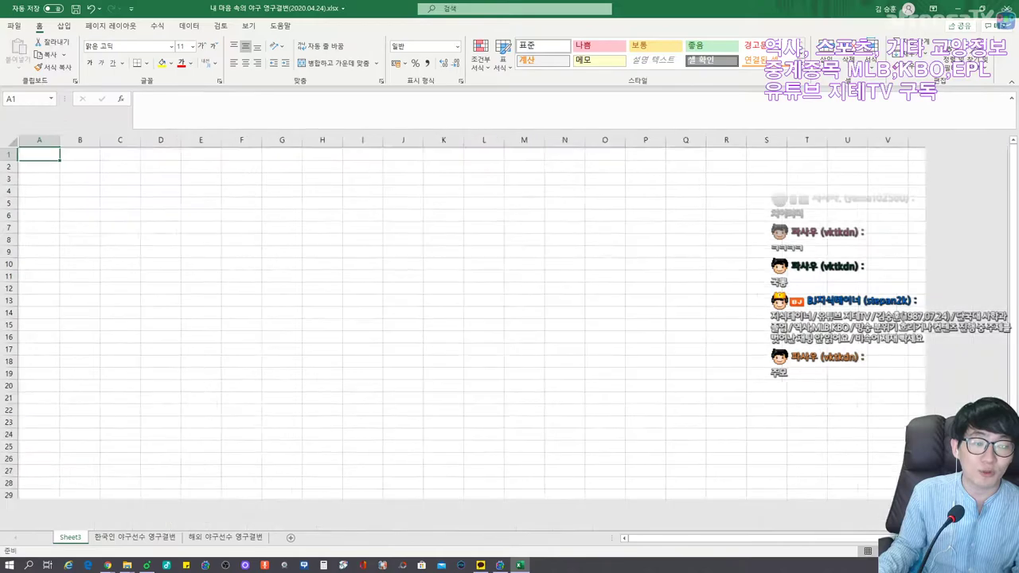
scroll(509, 335, up, 1)
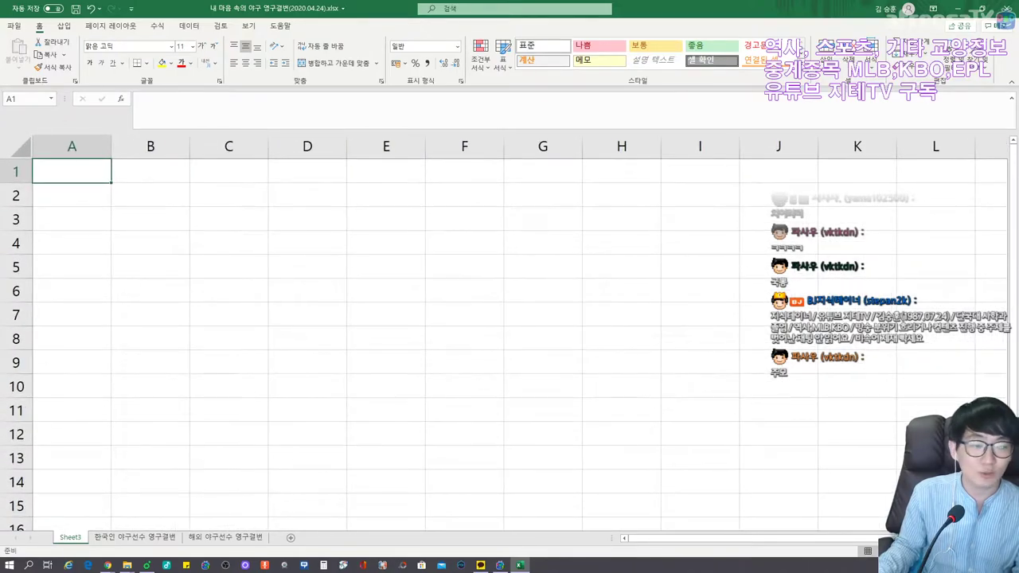
click(133, 539)
click(76, 539)
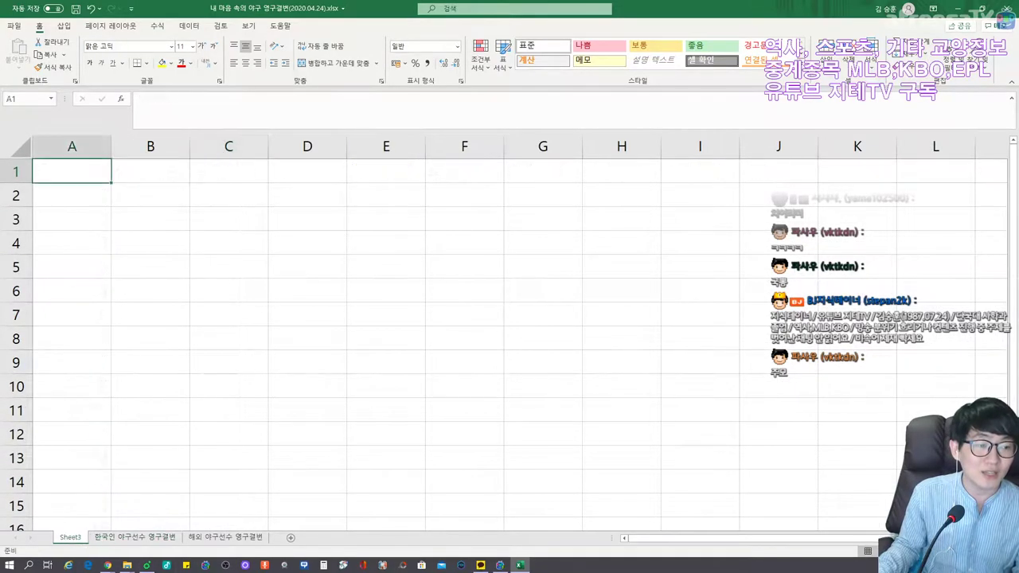
Freeze the top row of Sheet3.
click(248, 26)
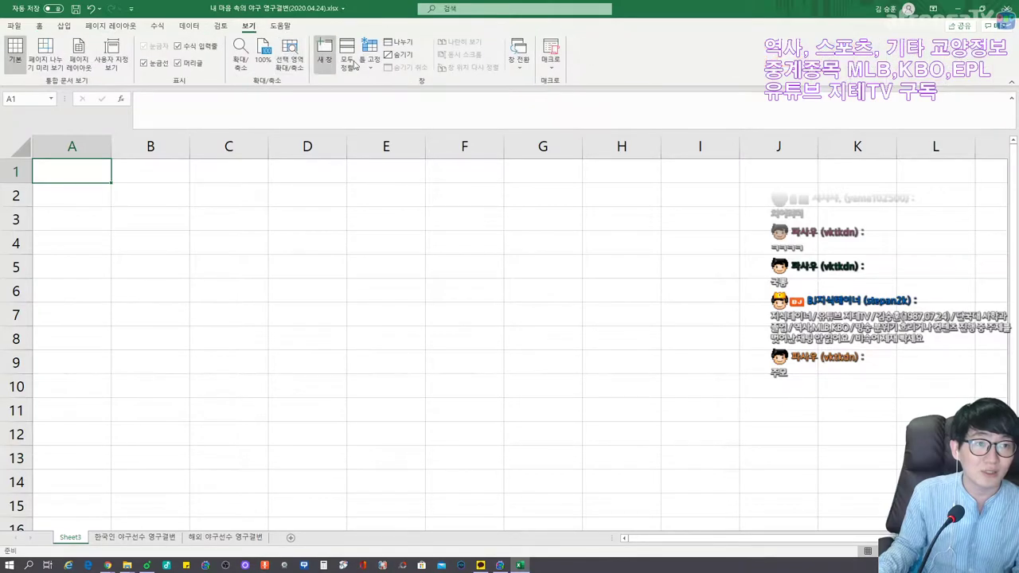
click(370, 54)
click(414, 129)
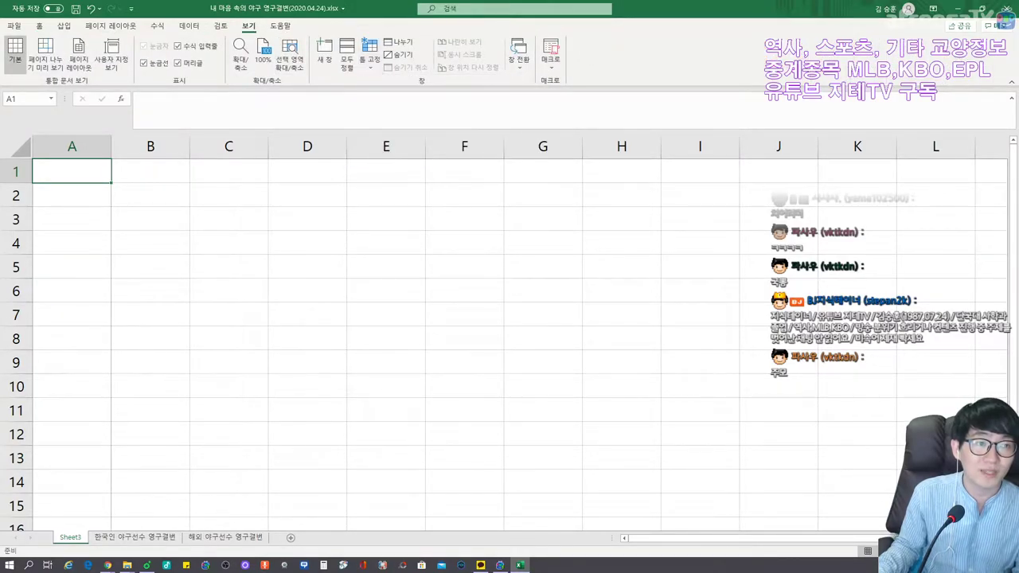
click(370, 54)
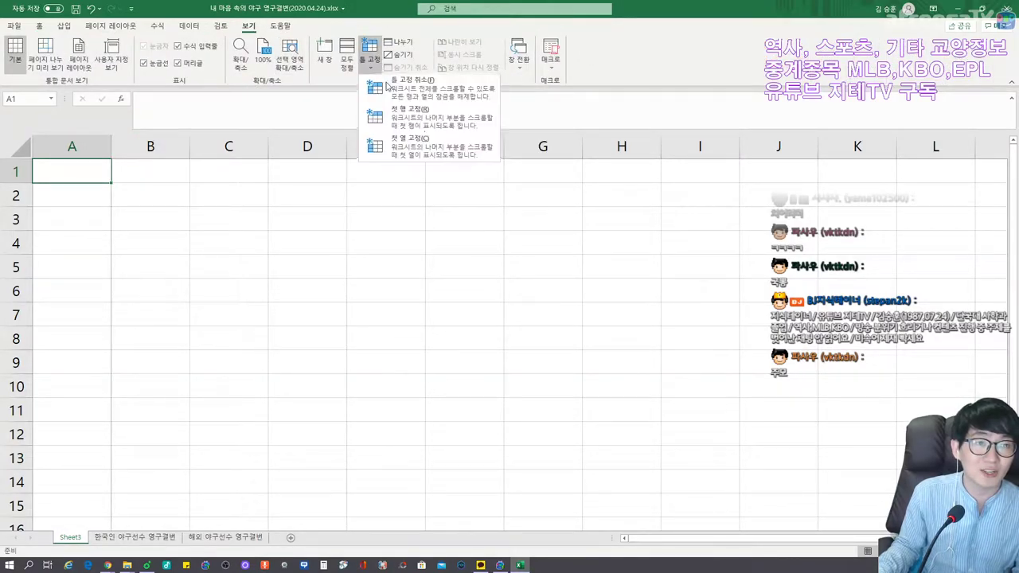
click(423, 118)
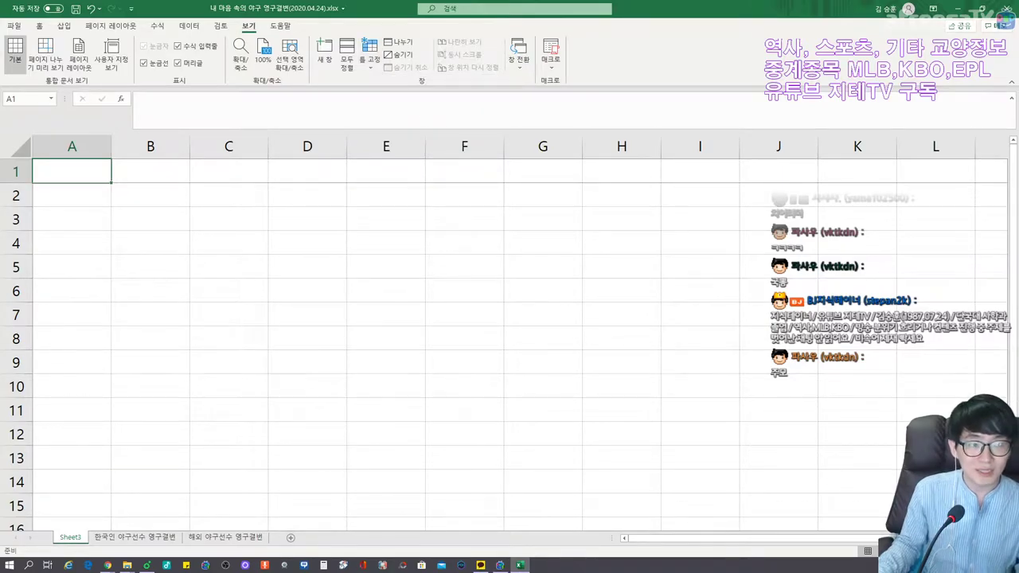
Enter the heading 등번호 in cell A1 of Sheet3.
text(등번호)
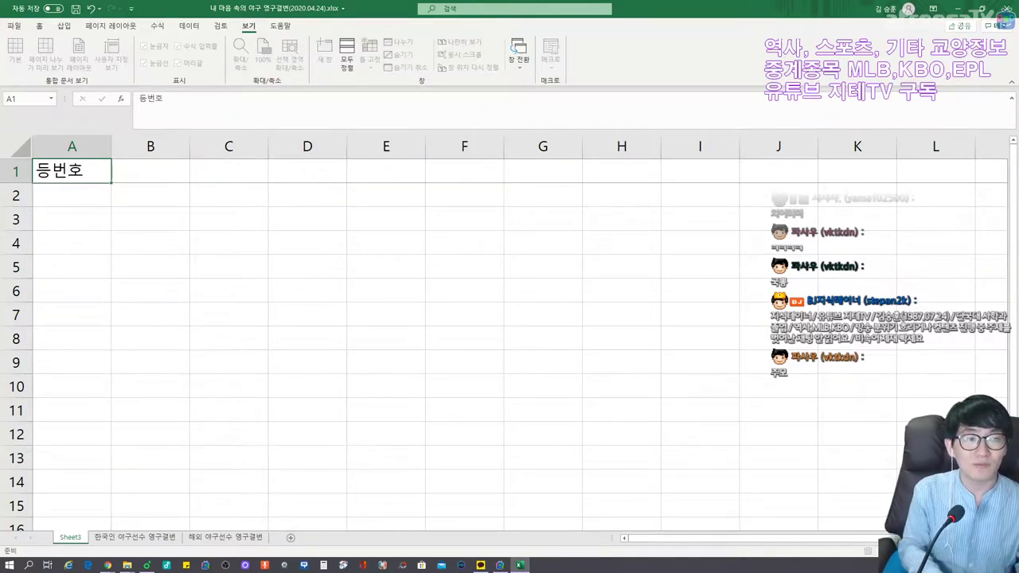
key(Right)
key(Right)
key(Left)
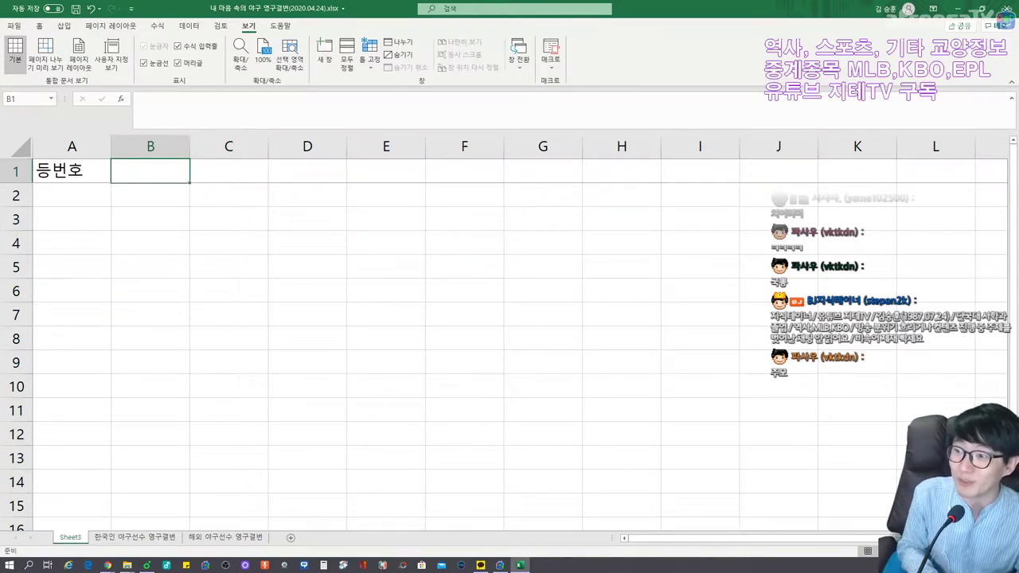
key(Right)
key(Left)
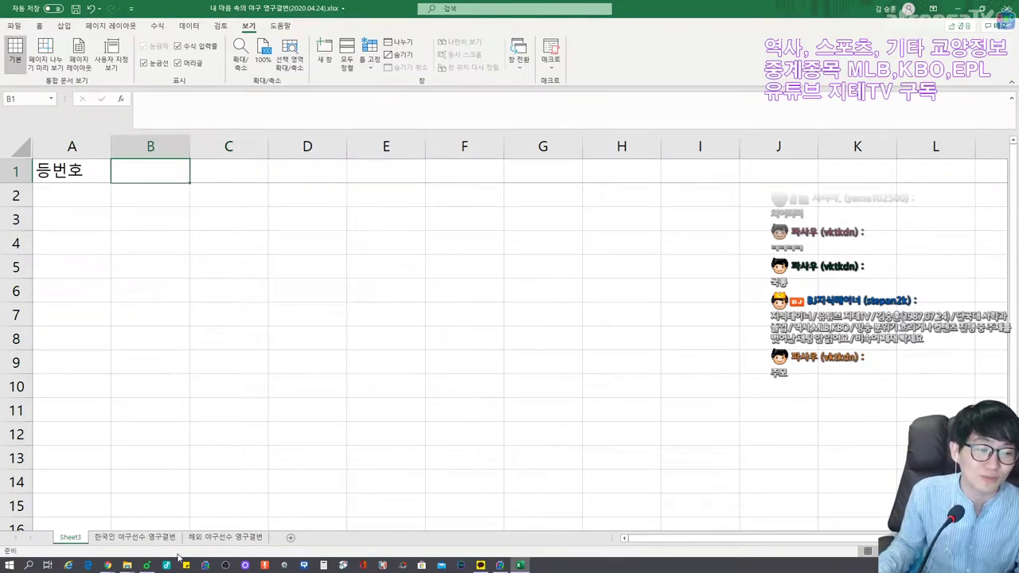
Rename Sheet3 as KBO리그 등번호(2020 기준).
double_click(78, 540)
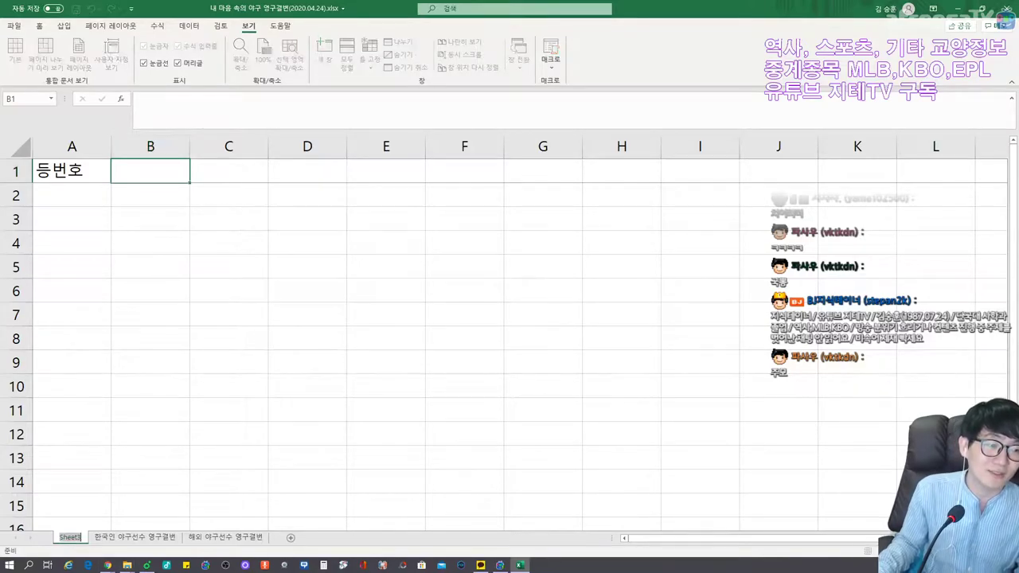
text(KBO리그 등번호)
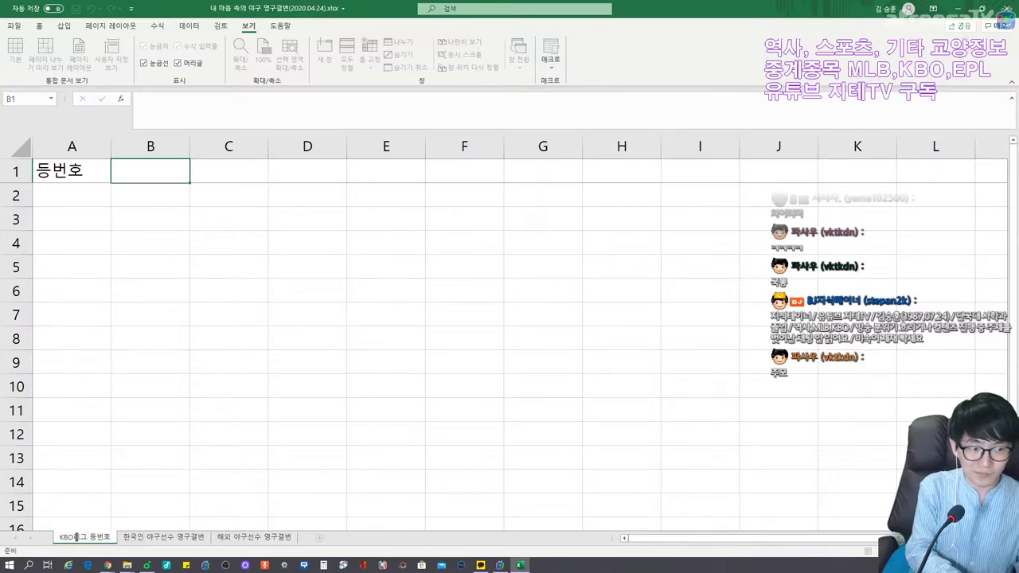
text((2)
text(기준))
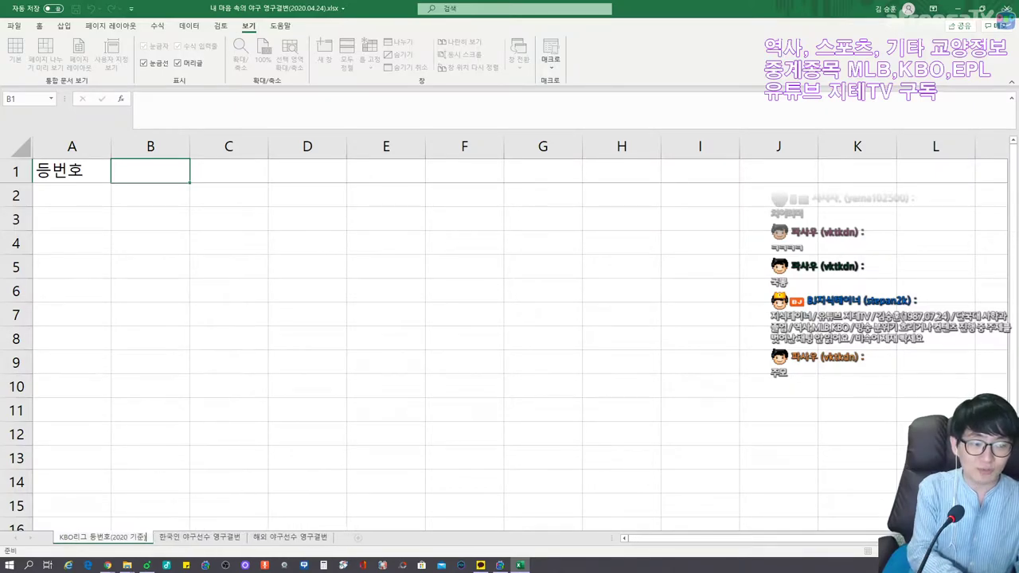
key(Return)
Enter the numbers 1 to 4 in cells A2 to A5 of the KBO리그 등번호(2020 기준) sheet.
click(231, 537)
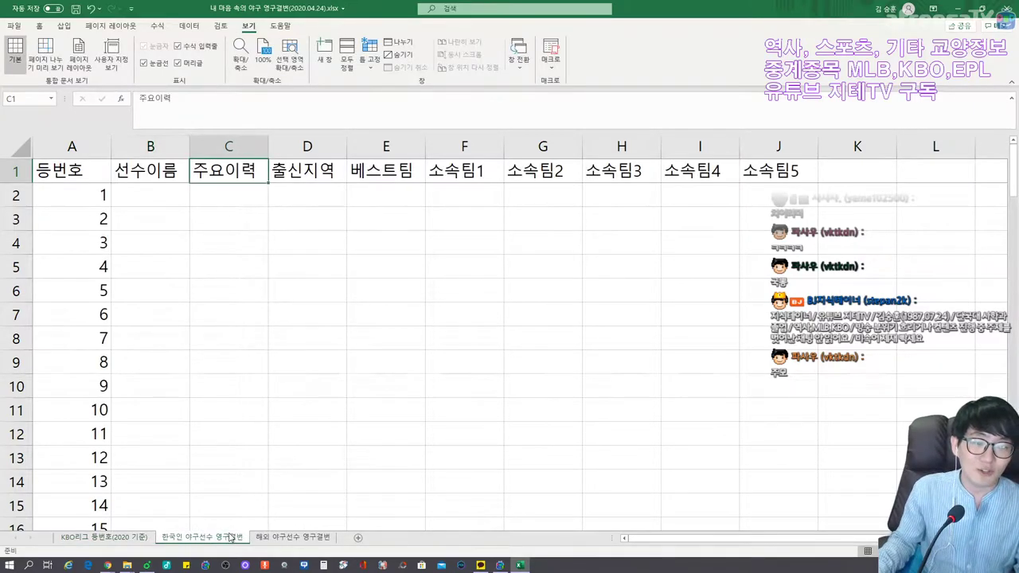
click(114, 538)
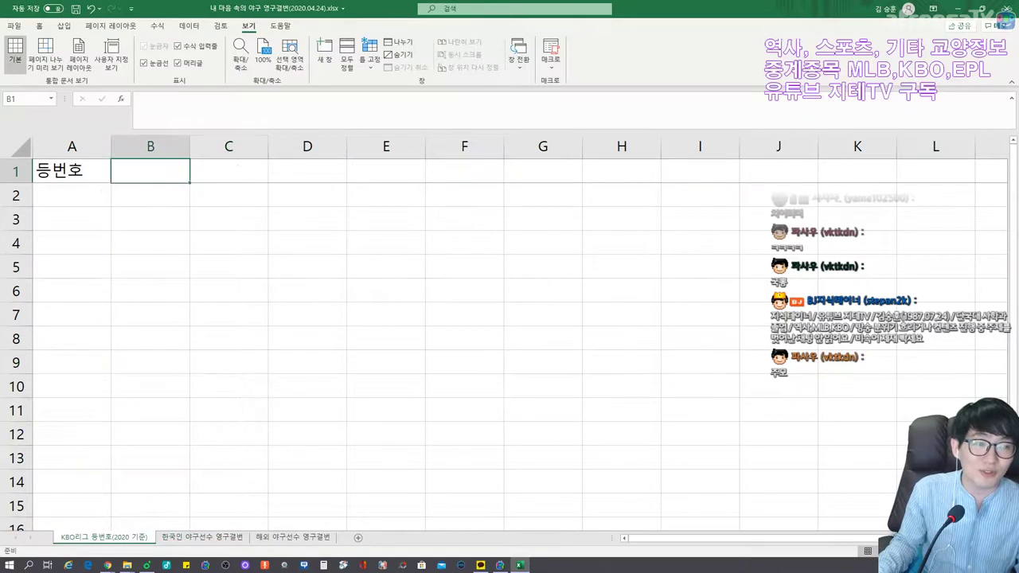
click(72, 195)
text(1)
key(Return)
key(Return)
key(Up)
text(2)
key(Return)
text(3)
key(Return)
text(4)
key(Return)
key(Up)
key(Up)
key(Up)
key(Up)
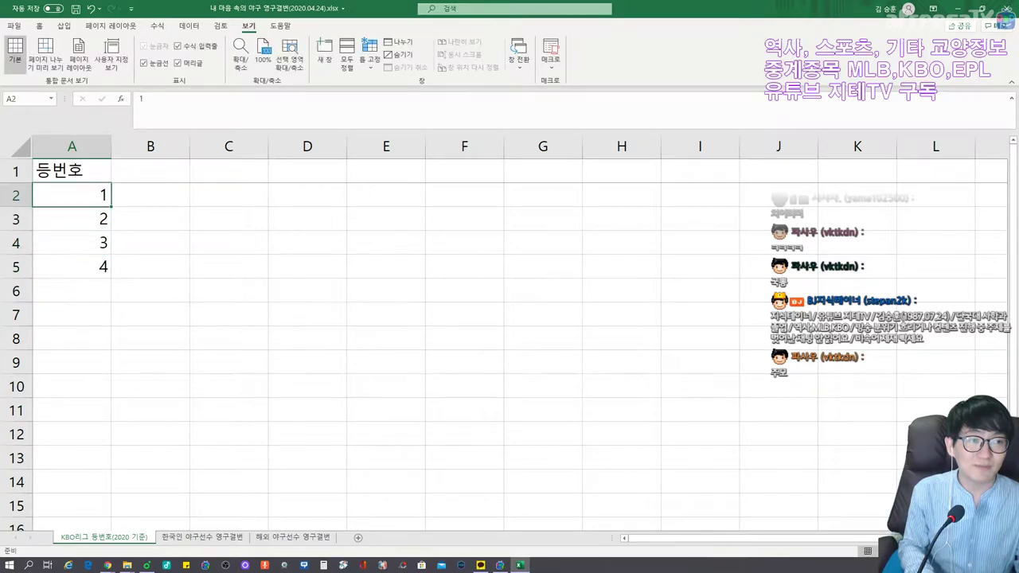
Extend the number series from A2:A5 down to row 100 so the 등번호 column runs from 1 to 99.
key(shift+Down)
key(shift+Down)
key(shift+Down)
key(shift+Down)
key(shift+Up)
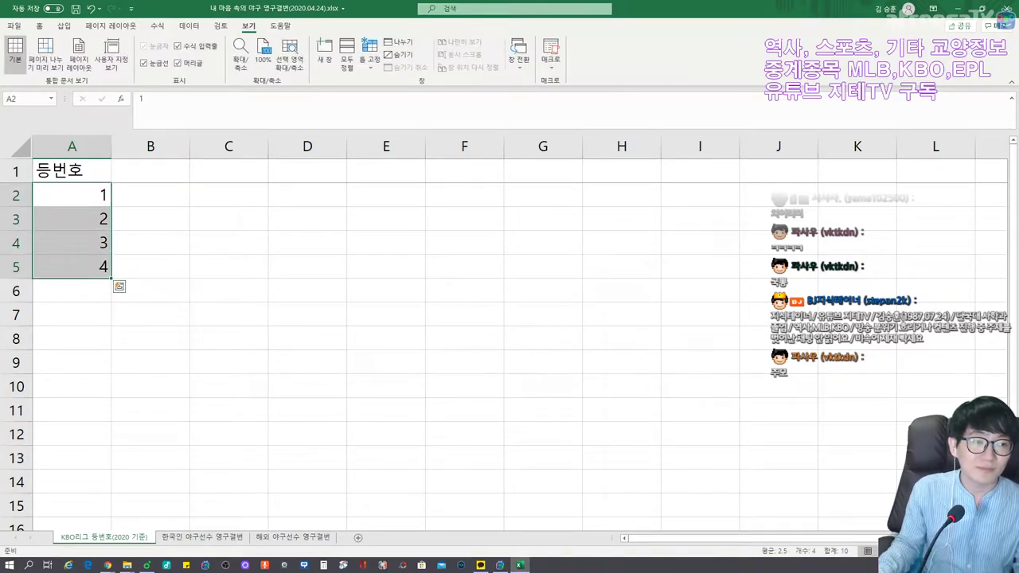
mouse_move(84, 278)
mouse_down()
mouse_move(84, 296)
mouse_move(80, 257)
mouse_move(84, 265)
mouse_up()
click(526, 311)
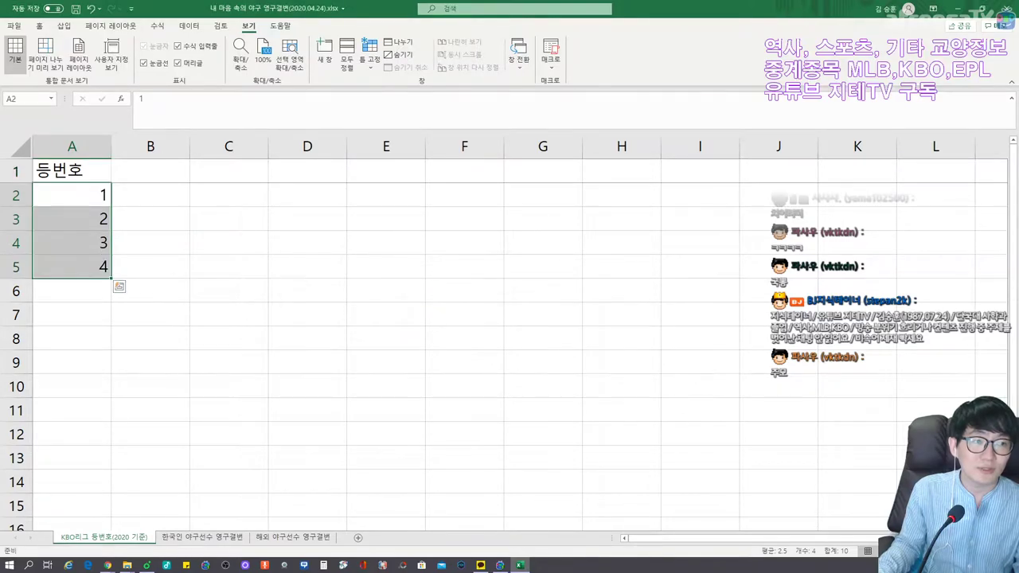
drag(112, 278, 112, 223)
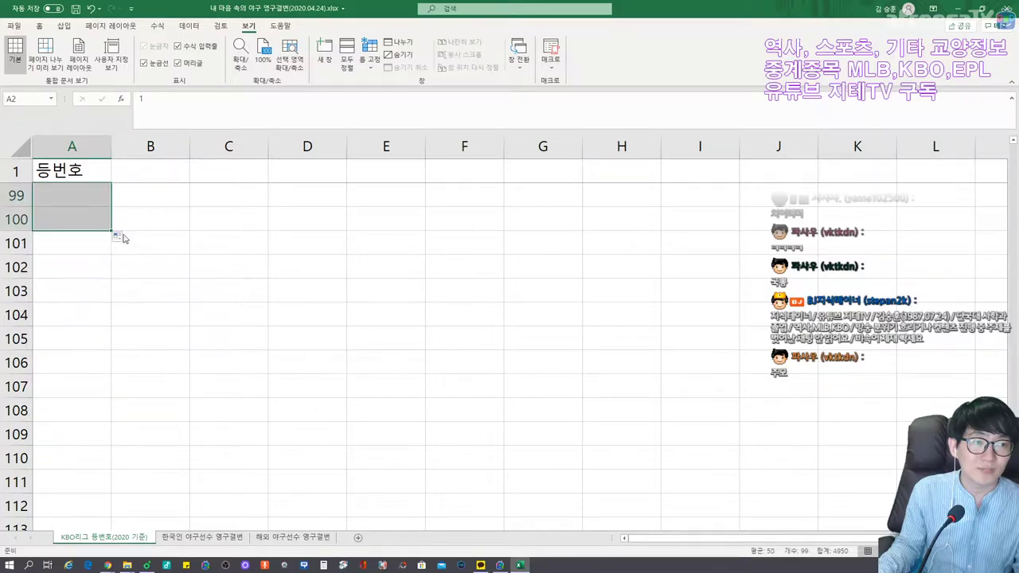
click(150, 219)
scroll(510, 350, up, 20)
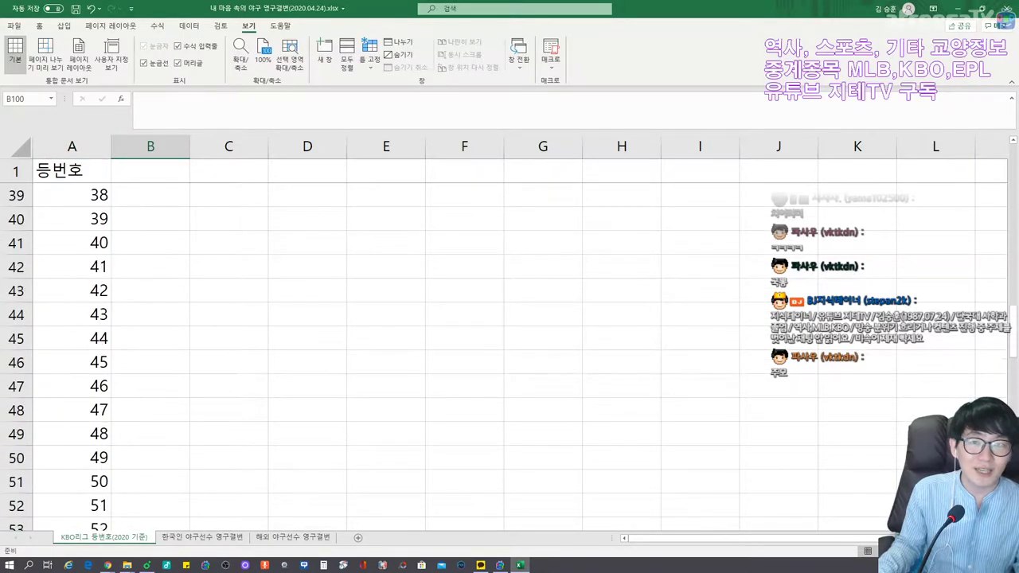
scroll(509, 350, up, 3)
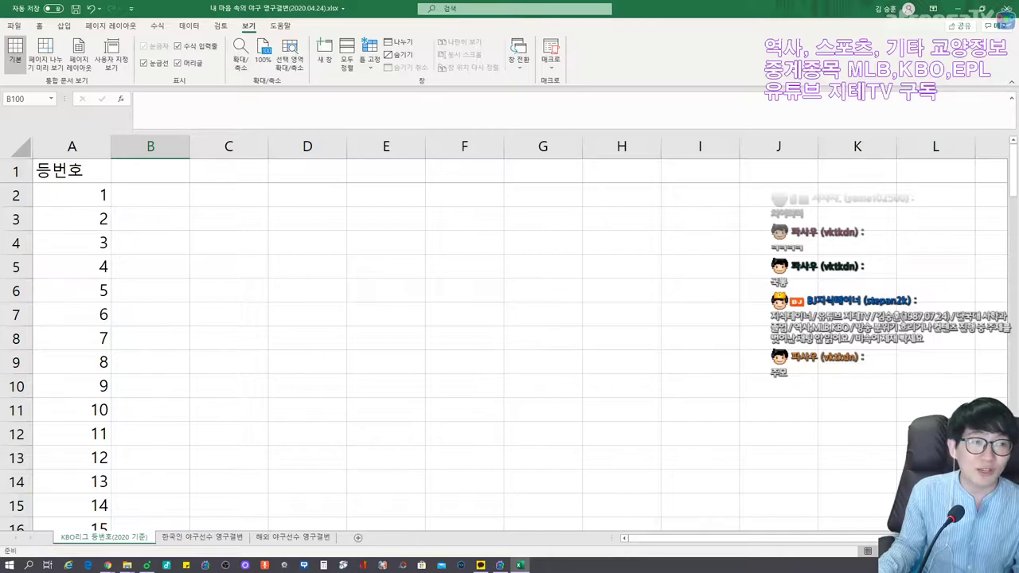
Enter the team headings 두산, 키움 and SK in cells B1 to D1 of the KBO리그 등번호(2020 기준) sheet.
click(150, 170)
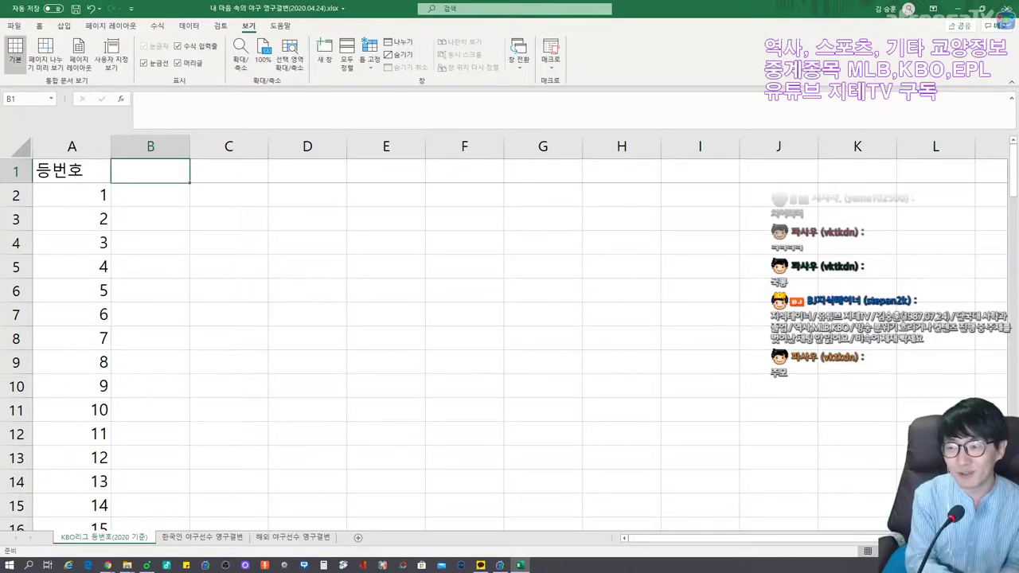
text(두산)
key(Tab)
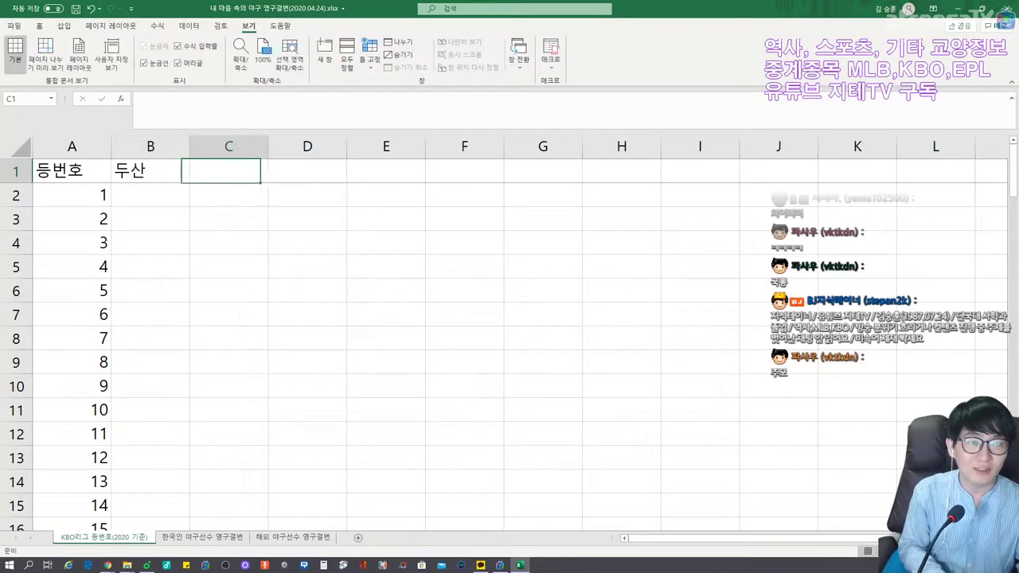
text(키움)
key(Tab)
text(SK)
key(Tab)
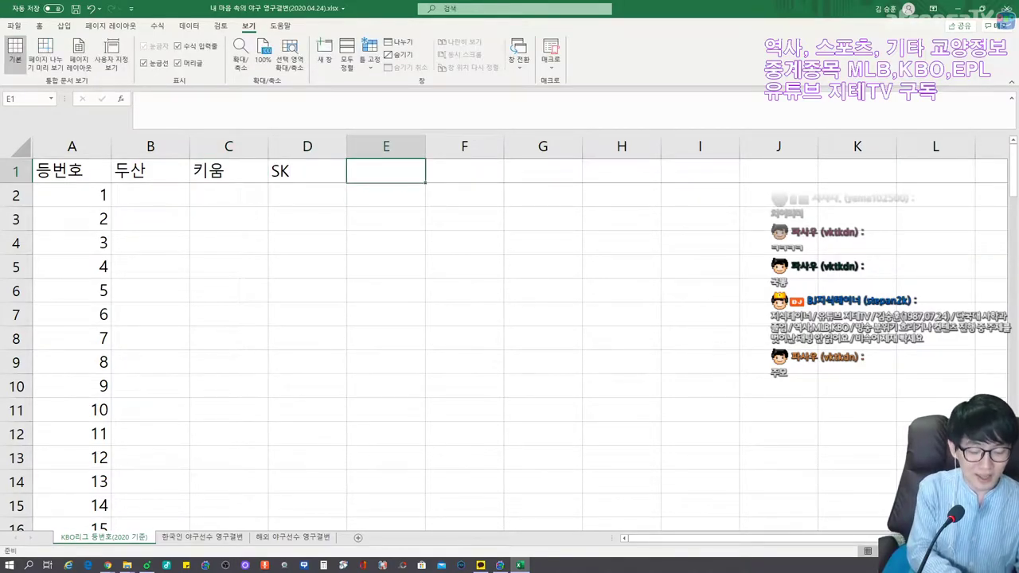
Continue the team headings in row 1 with LG, NC and KT in cells E1 to G1.
text(LG)
key(Tab)
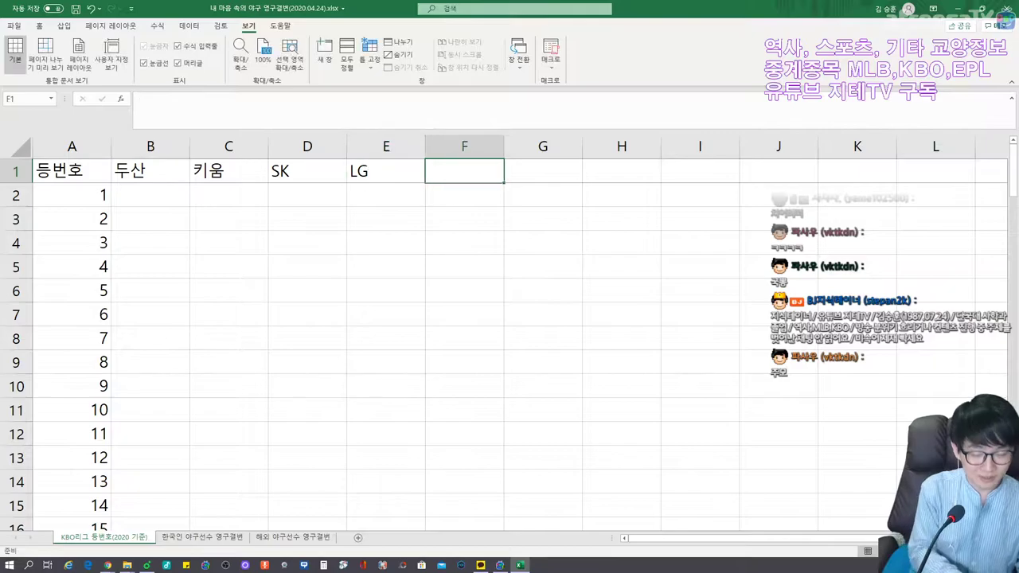
text(NC)
key(Tab)
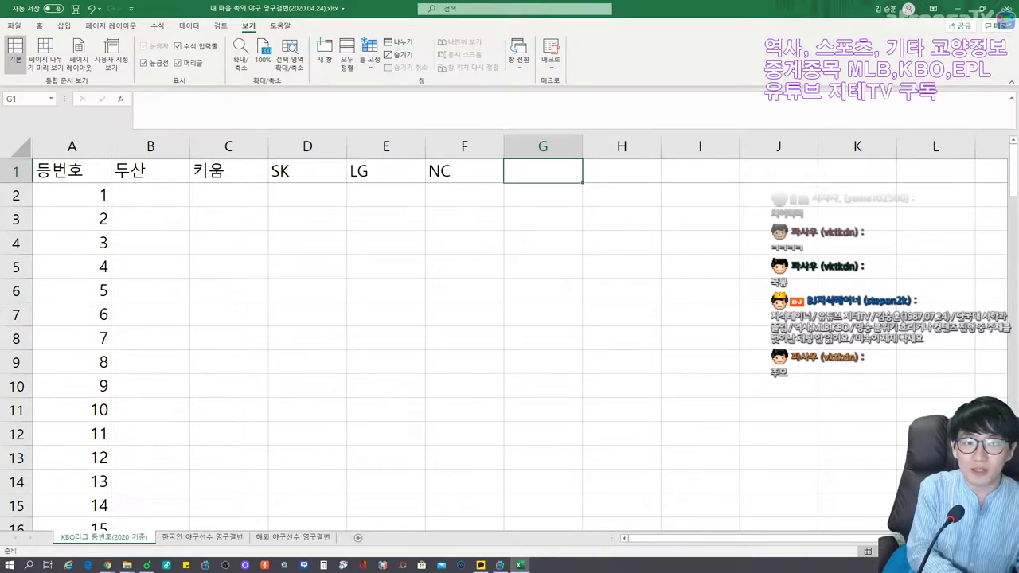
text(KT)
key(Tab)
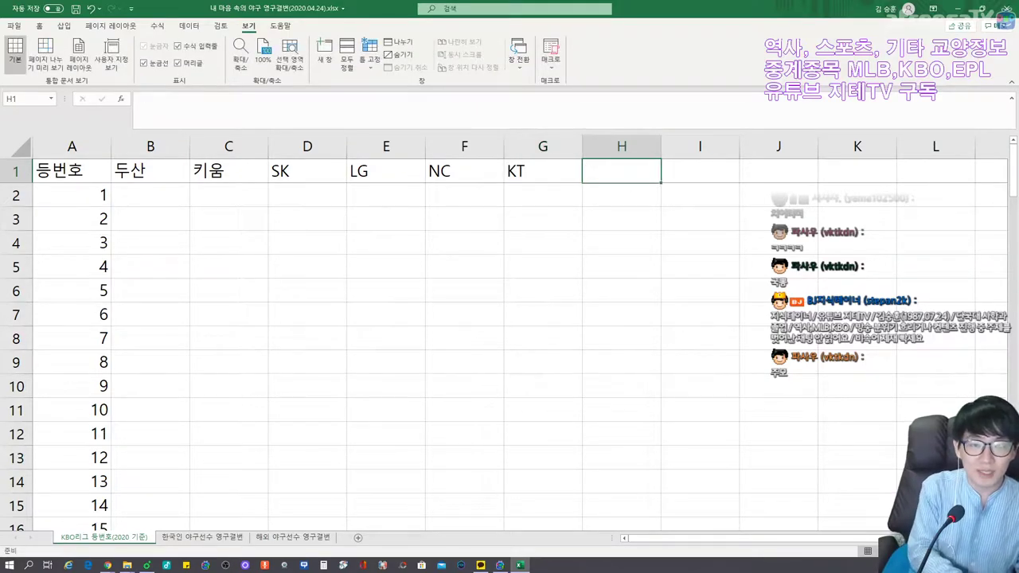
Complete the team headings in row 1 with KIA, 삼성, 한화 and 롯데 in cells H1 to K1.
text(KIA)
key(Tab)
text(삼성)
key(Tab)
text(한화)
key(Tab)
text(롯데)
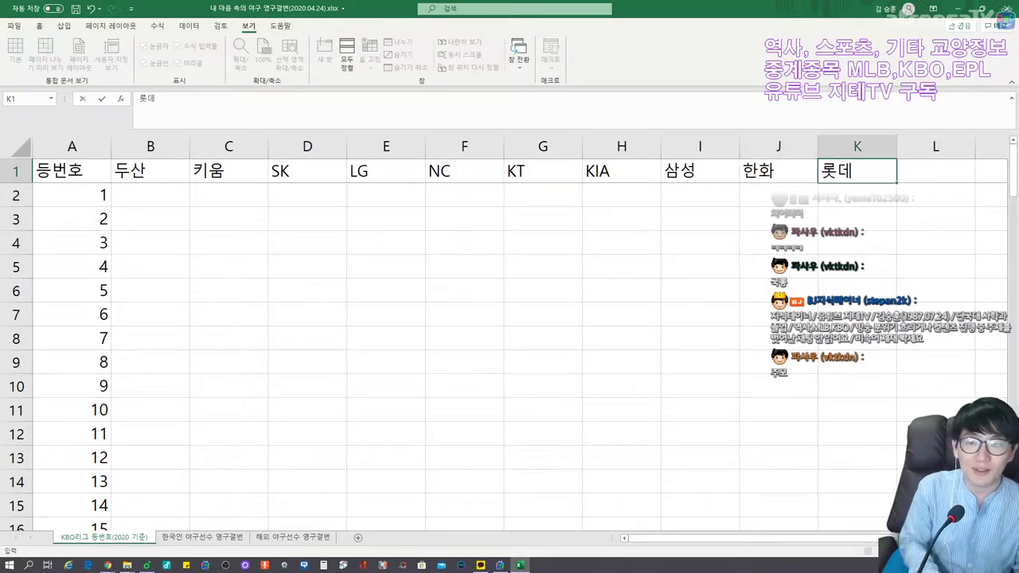
key(Left)
key(Left)
key(Left)
key(Left)
key(Left)
key(Left)
key(Left)
key(Left)
key(Left)
Enter 함덕주 and 정현욱 in the 두산 column for numbers 1 and 2, cells B2 and B3.
key(Down)
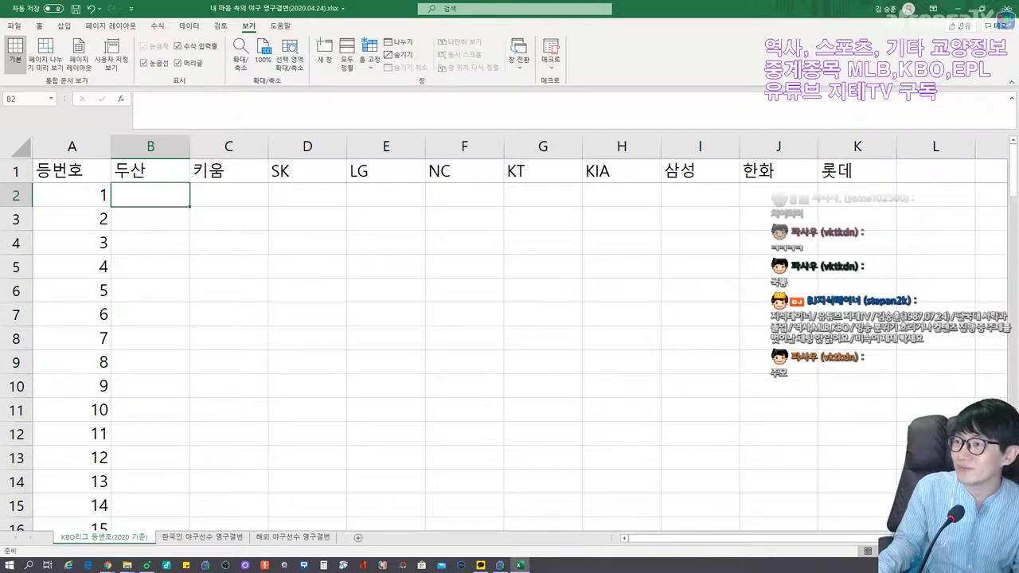
key(alt+Tab)
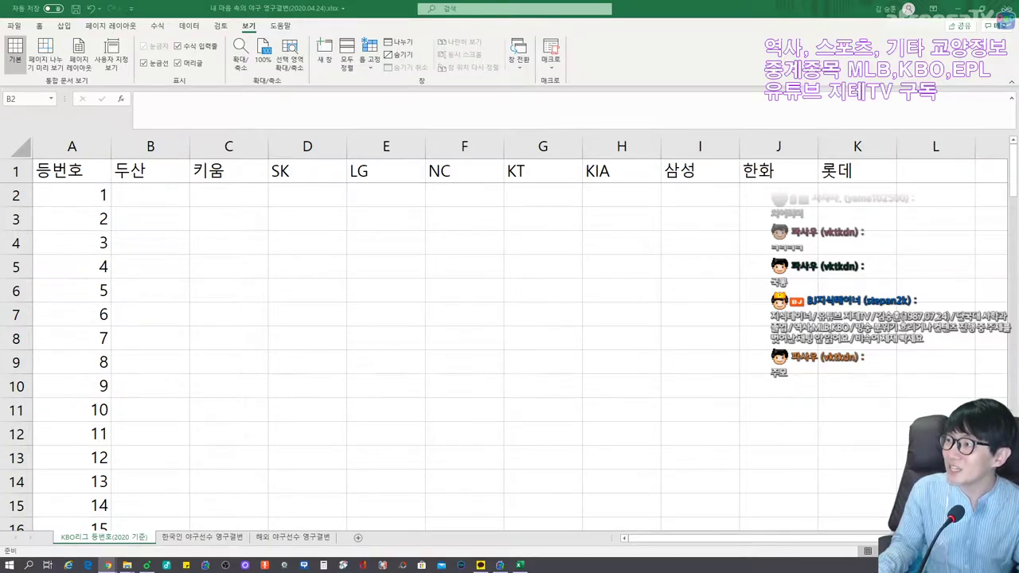
click(155, 195)
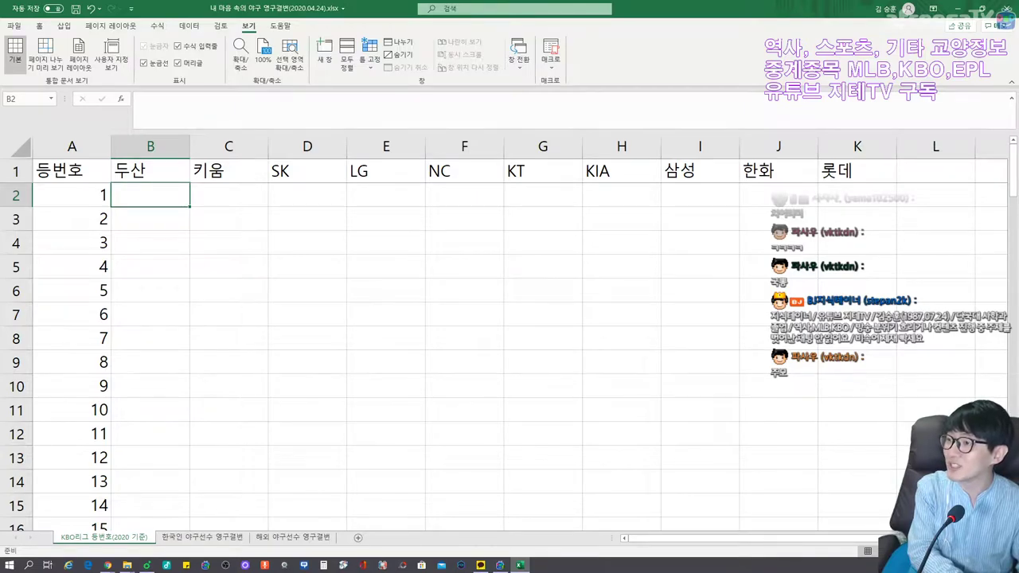
text(함덕주)
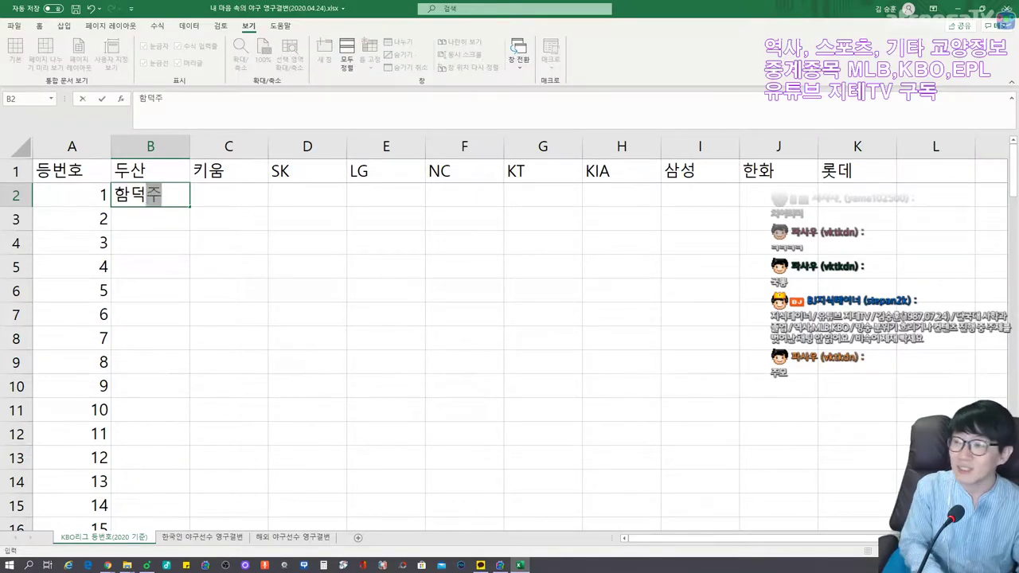
key(Return)
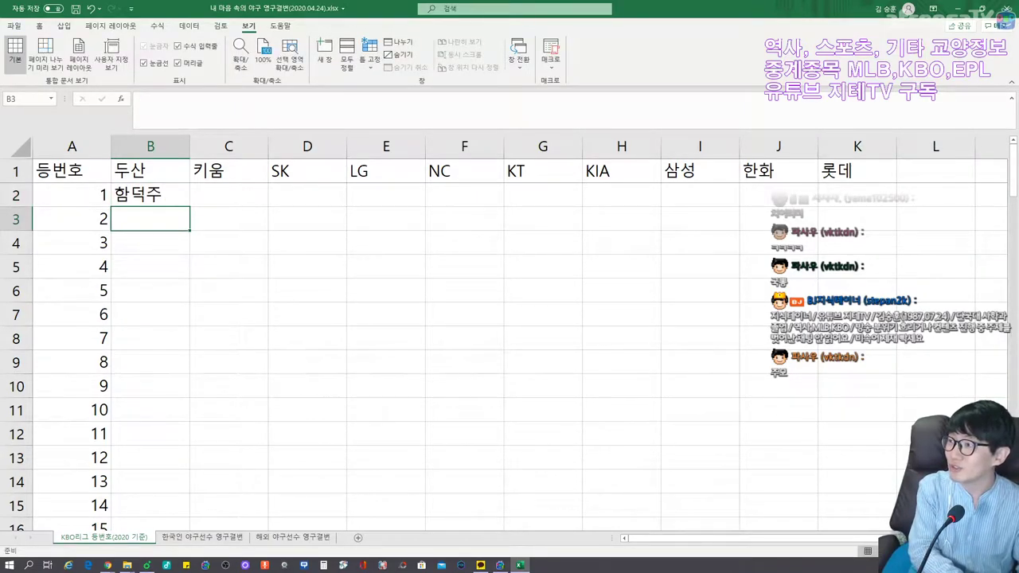
text(정현욱)
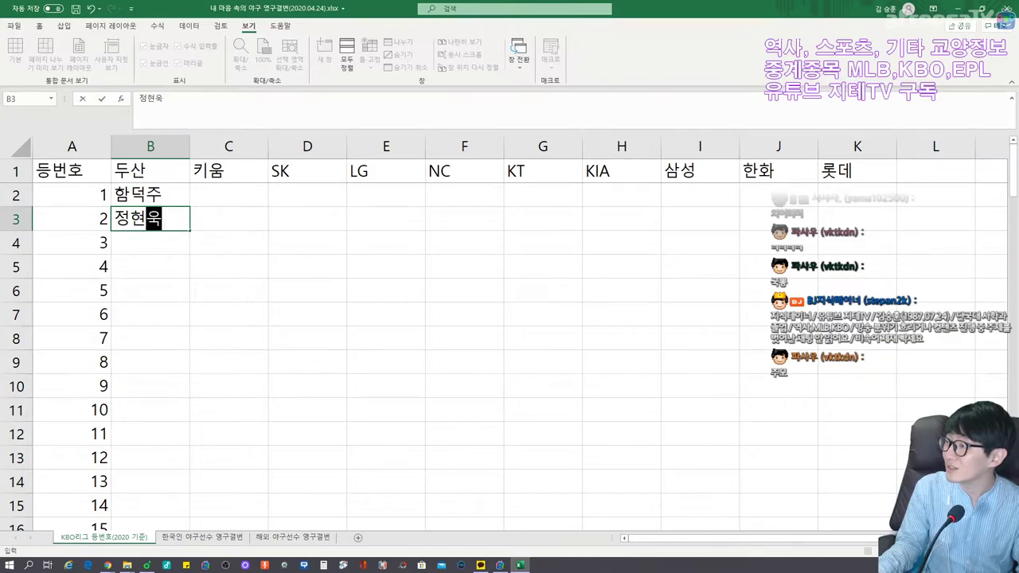
key(ctrl+Return)
Enter 김태근 and 박지훈 in the 두산 column for numbers 3 and 4, cells B4 and B5.
click(150, 242)
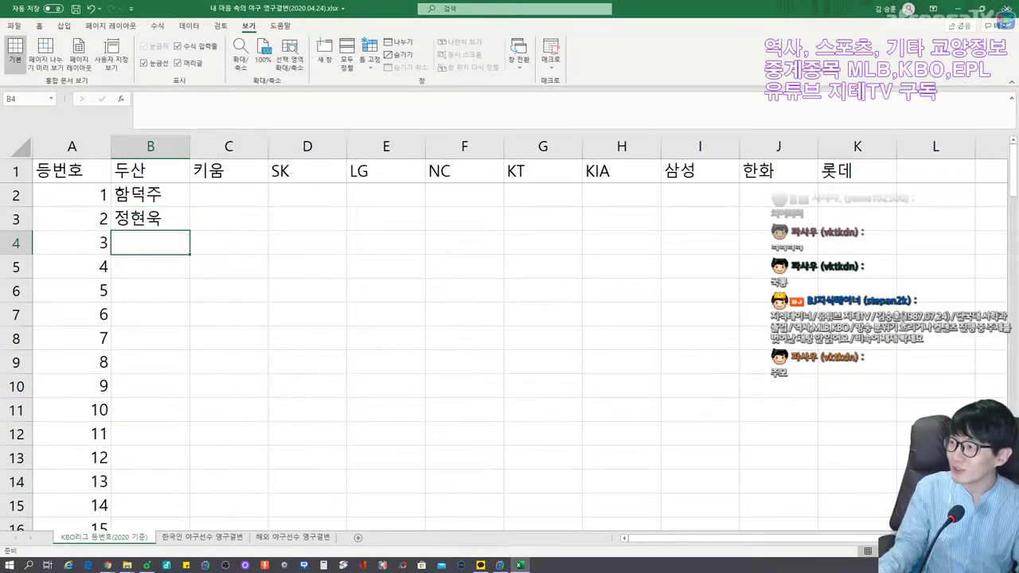
text(김태근)
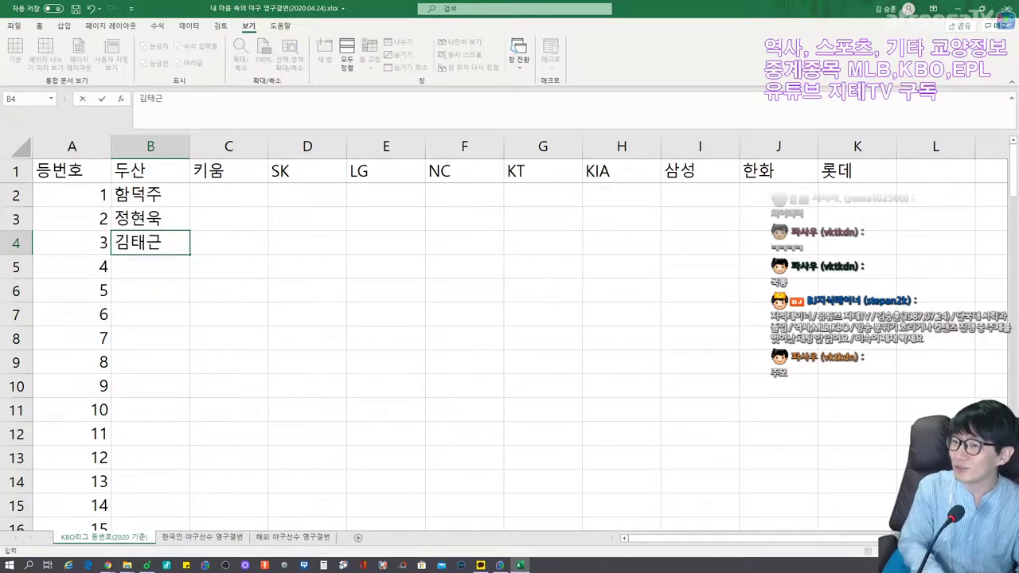
key(Return)
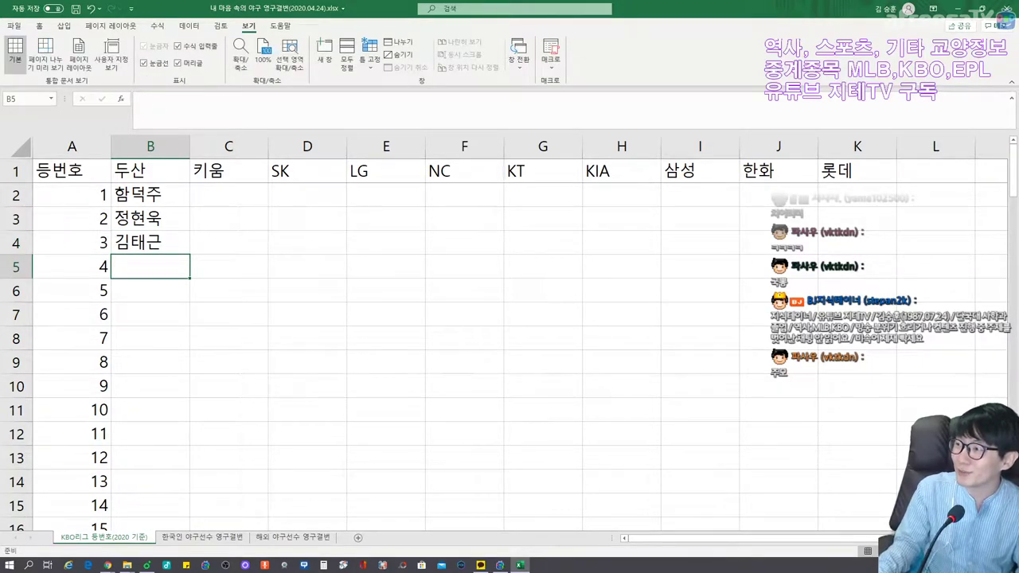
text(박지훈)
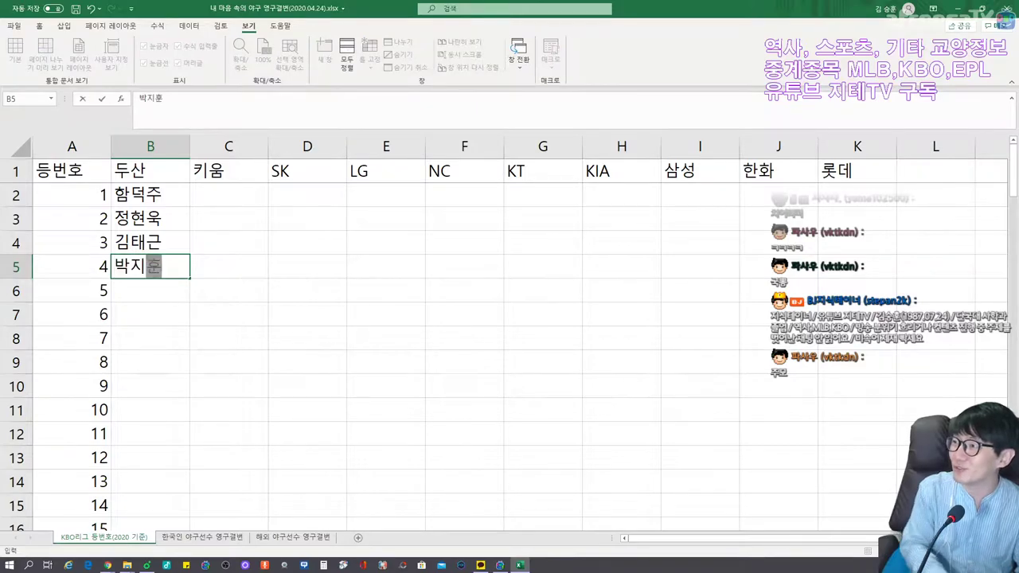
key(Return)
Enter 신성현, 서예일 and 권민석 in the 두산 column for numbers 5 to 7, cells B6 to B8.
text(신스성현)
key(Return)
text(서예이ㄹ)
key(Return)
text(권민서ㄱ)
key(Return)
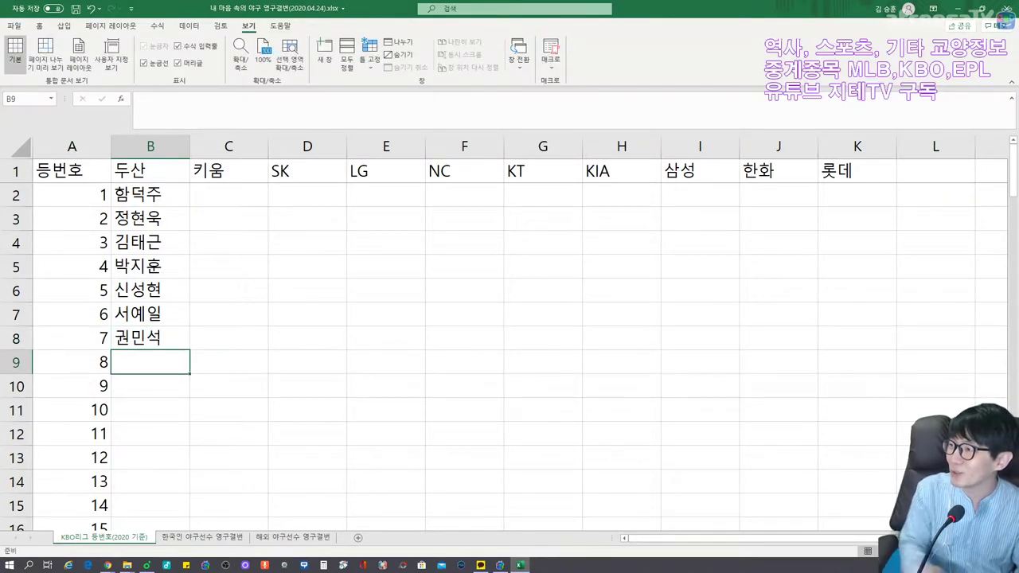
Enter 송승환 and 호세 페르난데스 for 두산 numbers 8 and 9 in B9 and B10, and autofit column B's width.
text(송승환)
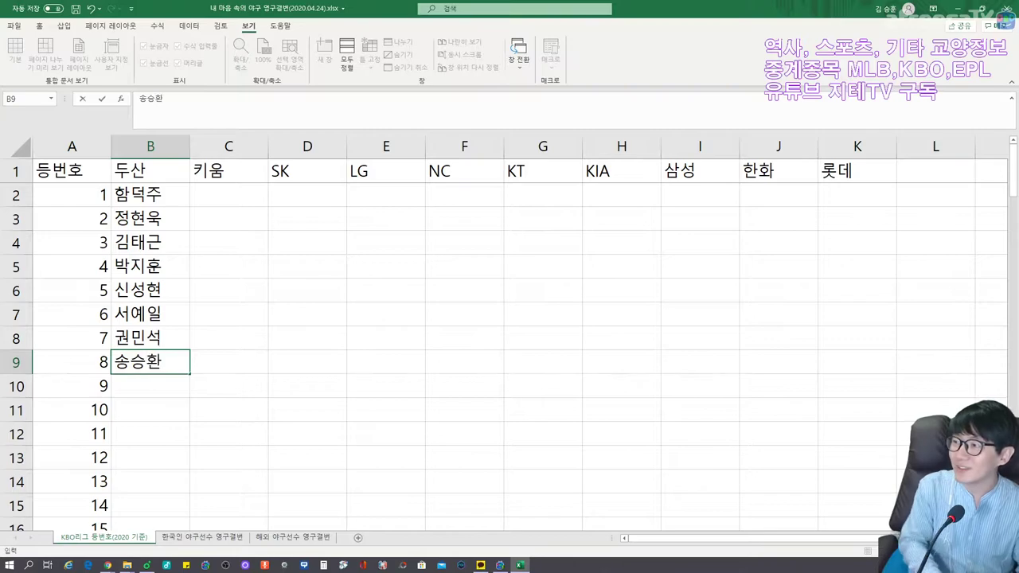
key(Return)
text(호세 페르난데스)
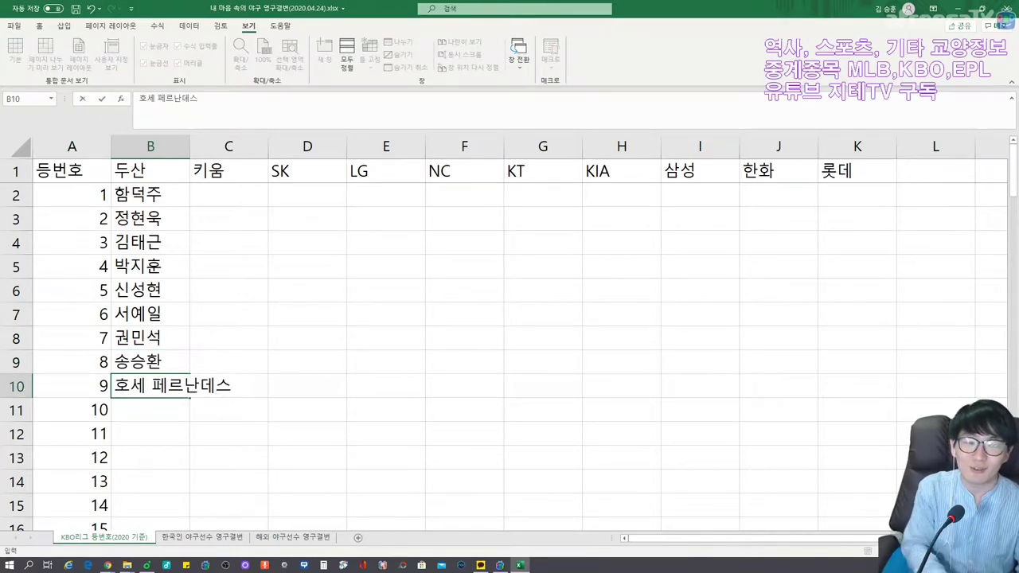
key(Return)
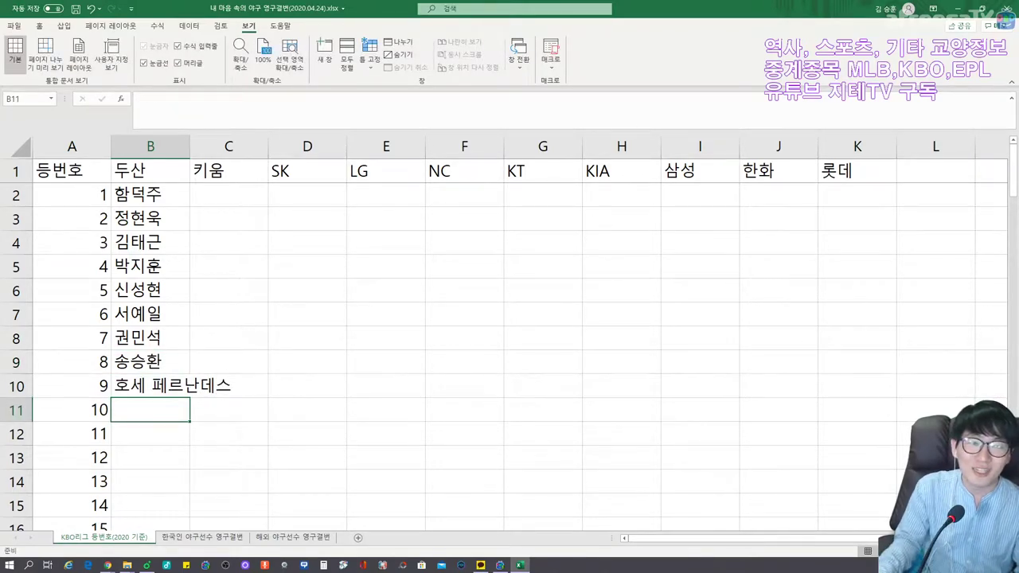
double_click(189, 146)
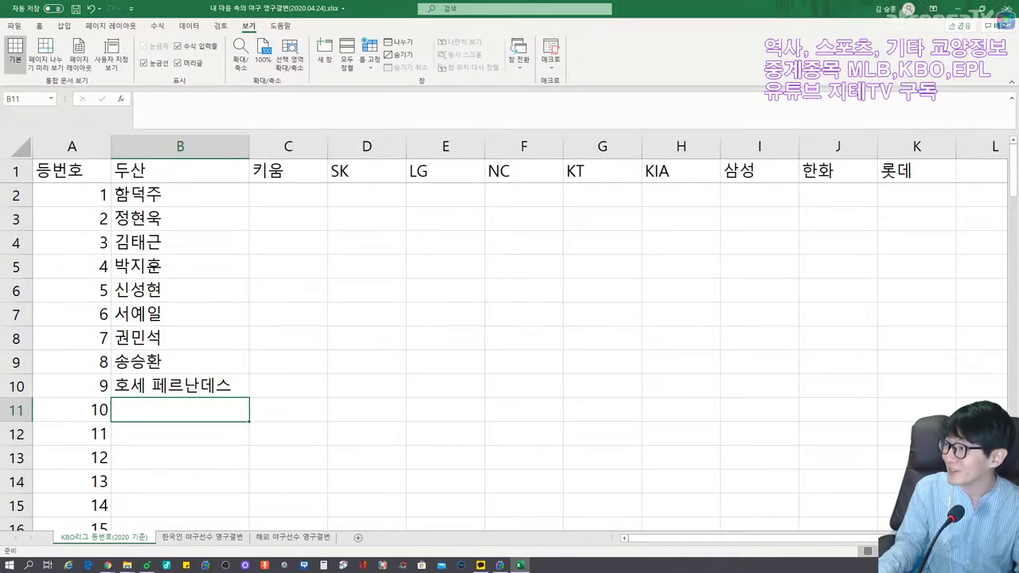
Enter 박세혁, 진재혁, 최용제 and 허경민 in the 두산 column for numbers 10 to 13, cells B11 to B14.
text(박세혁)
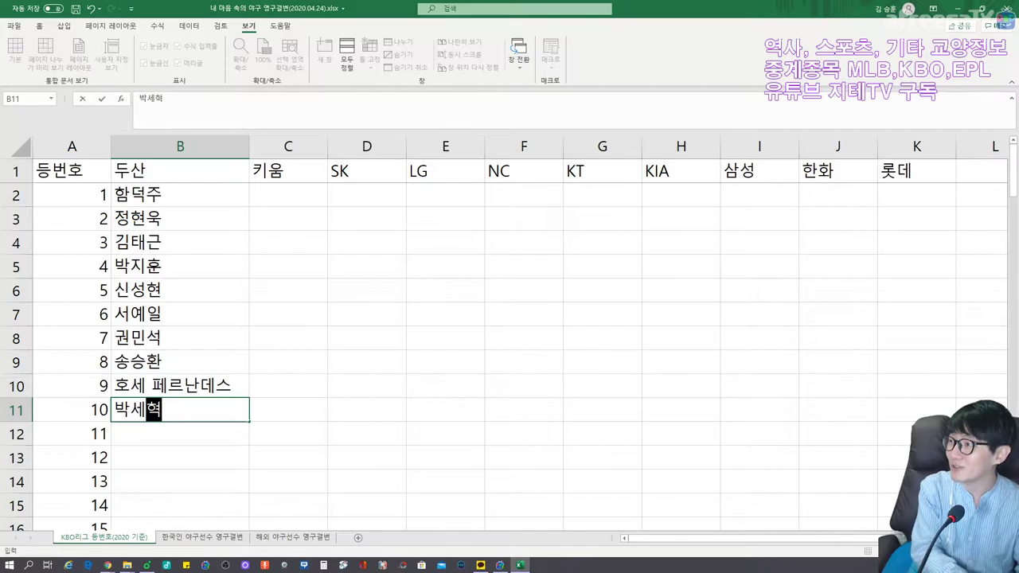
key(Return)
text(진재혁)
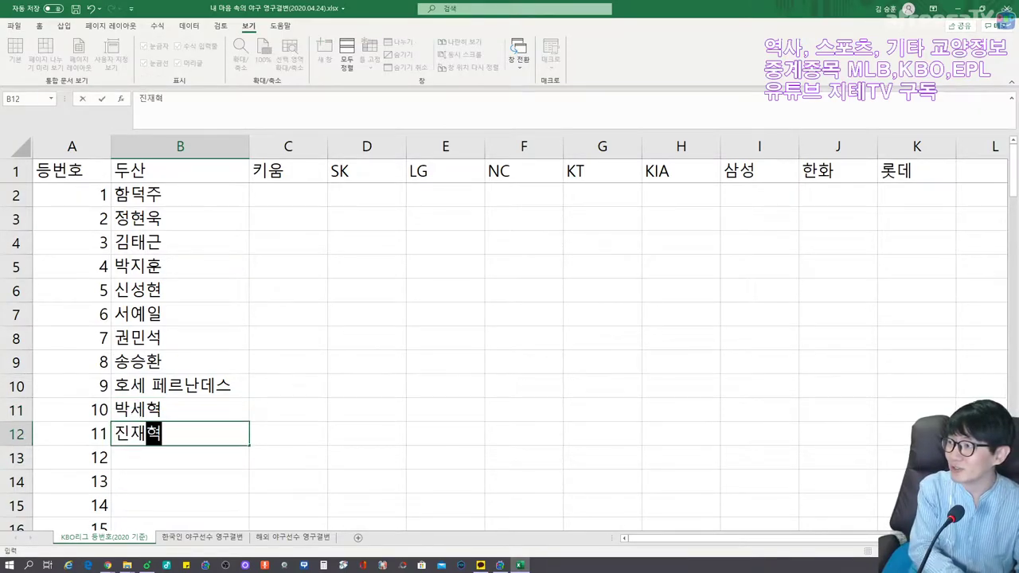
key(Return)
text(최용제)
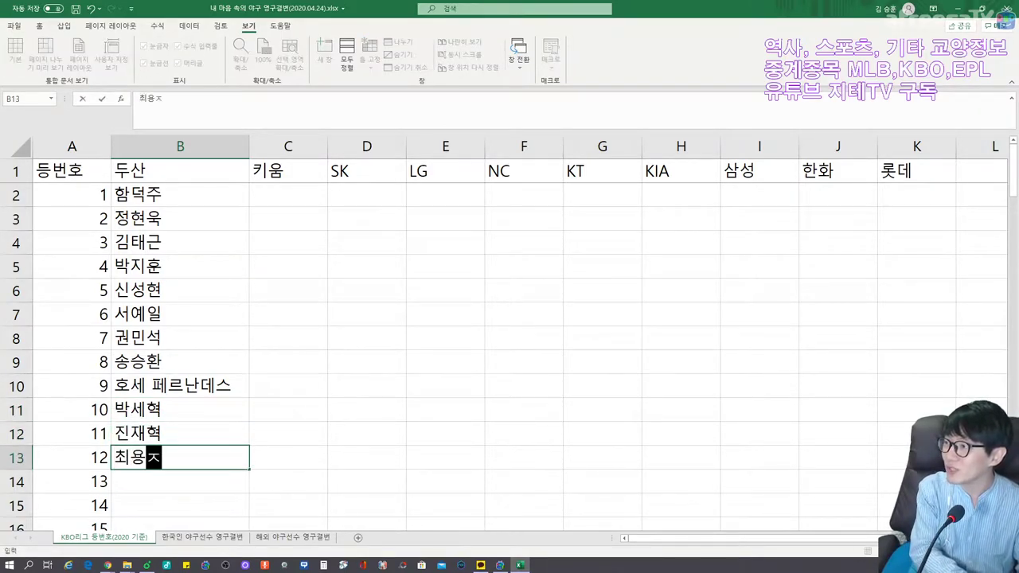
key(Return)
text(허경민)
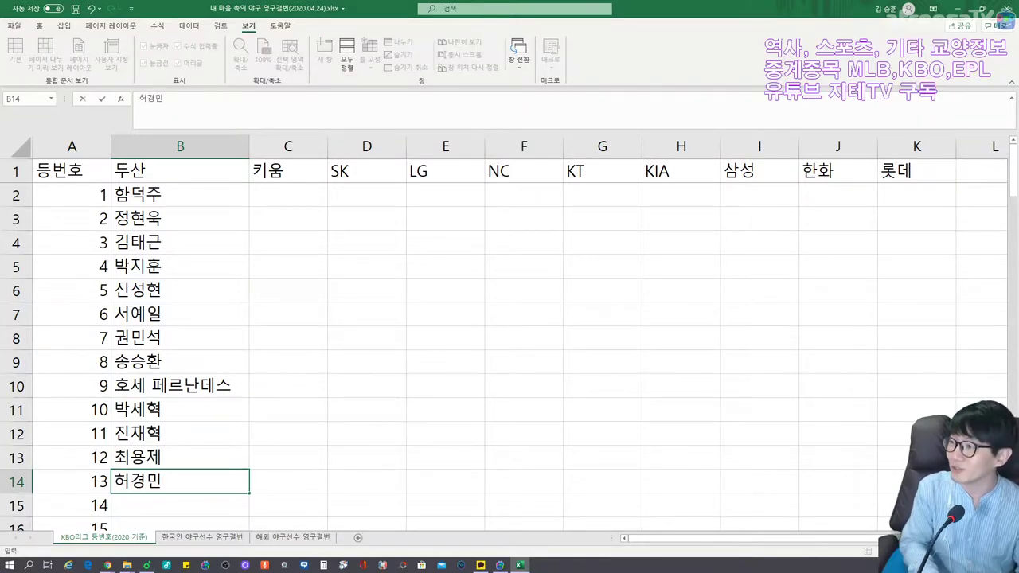
key(Return)
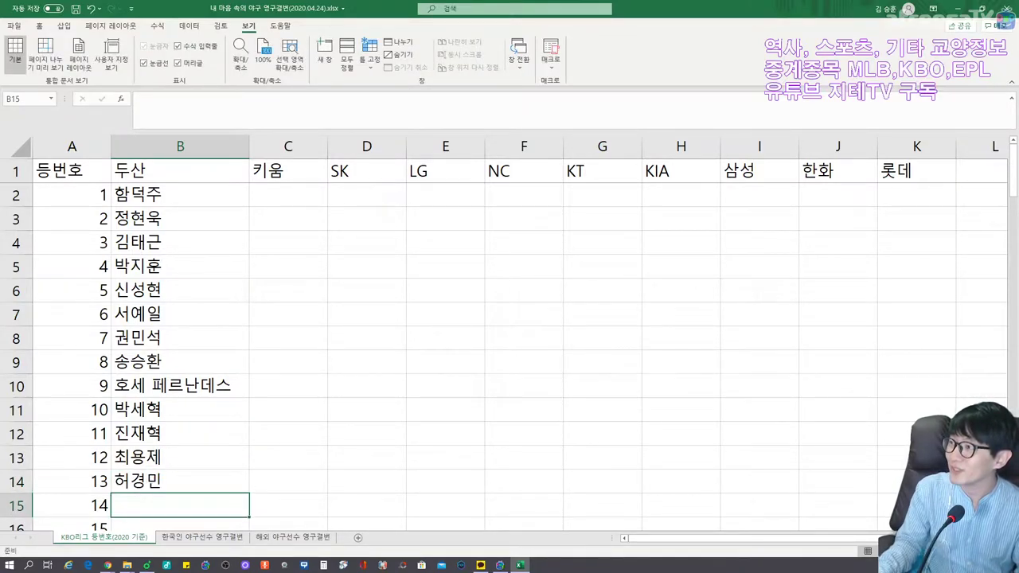
Enter 이유찬, 국해성 and 김승회 in the 두산 column for numbers 14 to 16, cells B15 to B17.
text(이유찬)
key(Return)
text(국해성)
key(Return)
text(김승회)
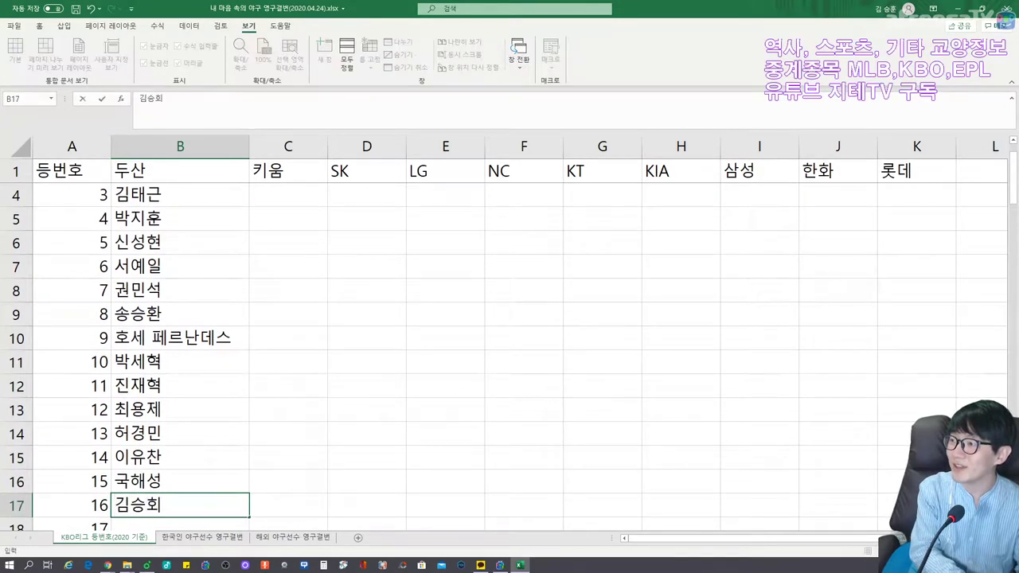
key(Return)
Enter 류지혁, 박종기, 김민규 and 곽빈 in the 두산 column for numbers 17 to 20, cells B18 to B21.
text(류지혁)
key(Return)
text(박종기)
key(Return)
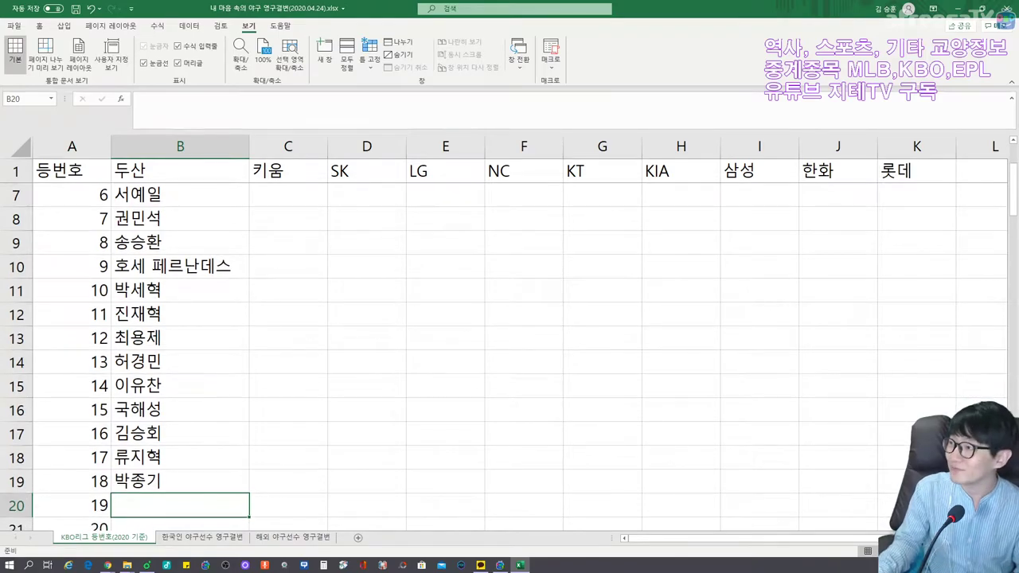
text(김민규)
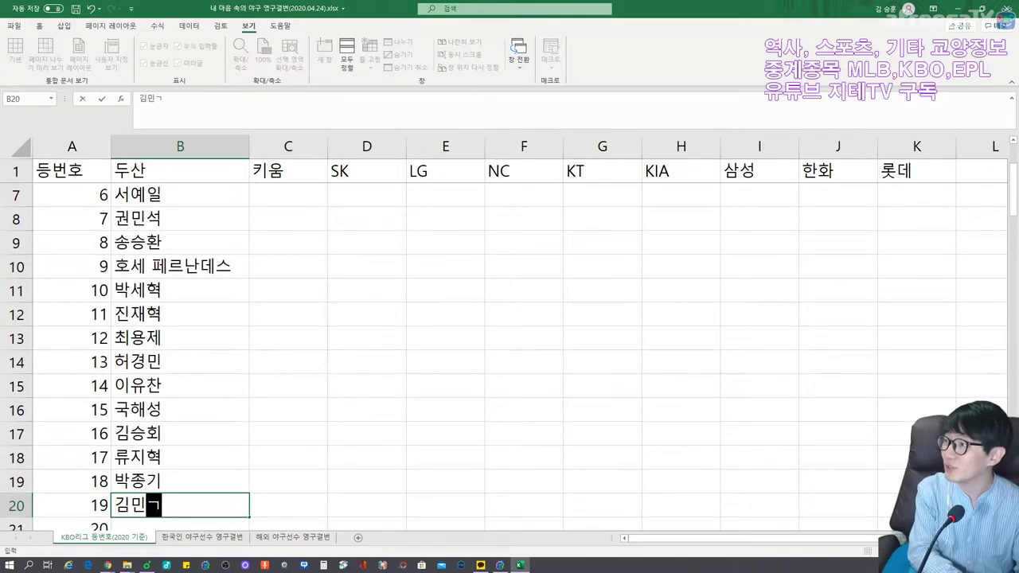
key(Return)
text(곽빈)
key(Return)
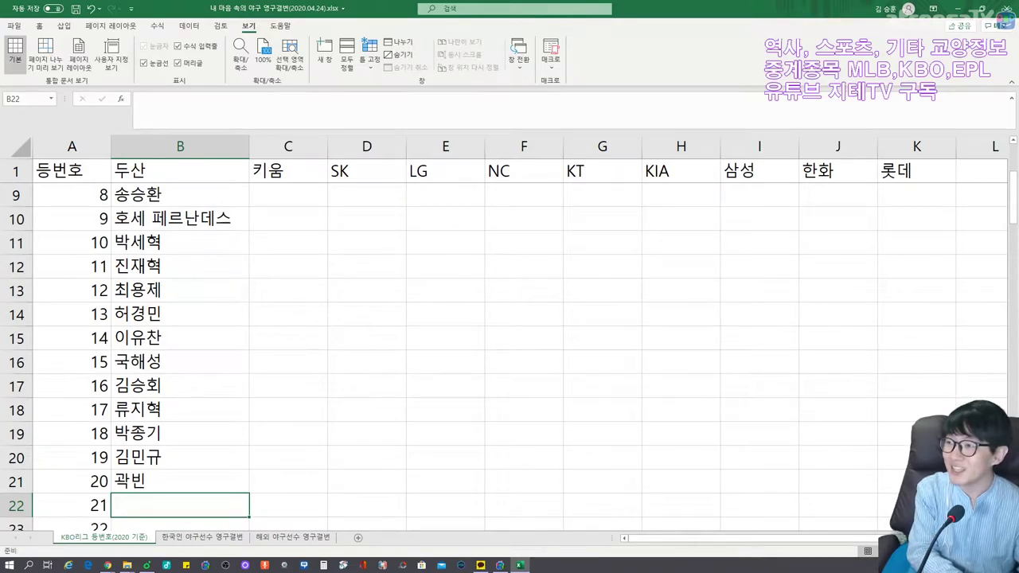
Enter the retired-number entry 박철순(결번) in the 두산 column for number 21, cell B22.
text(박철)
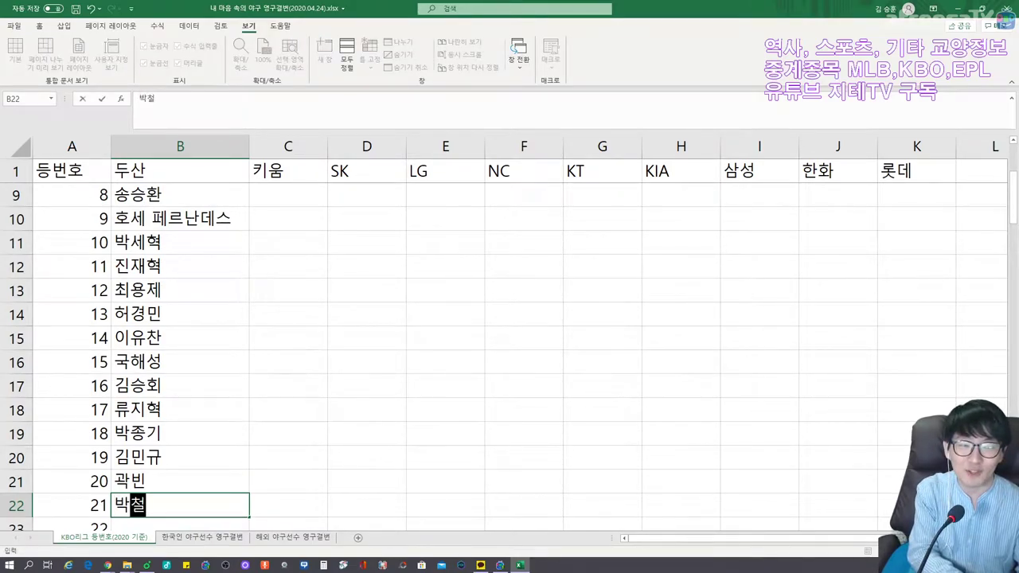
text(순(결번))
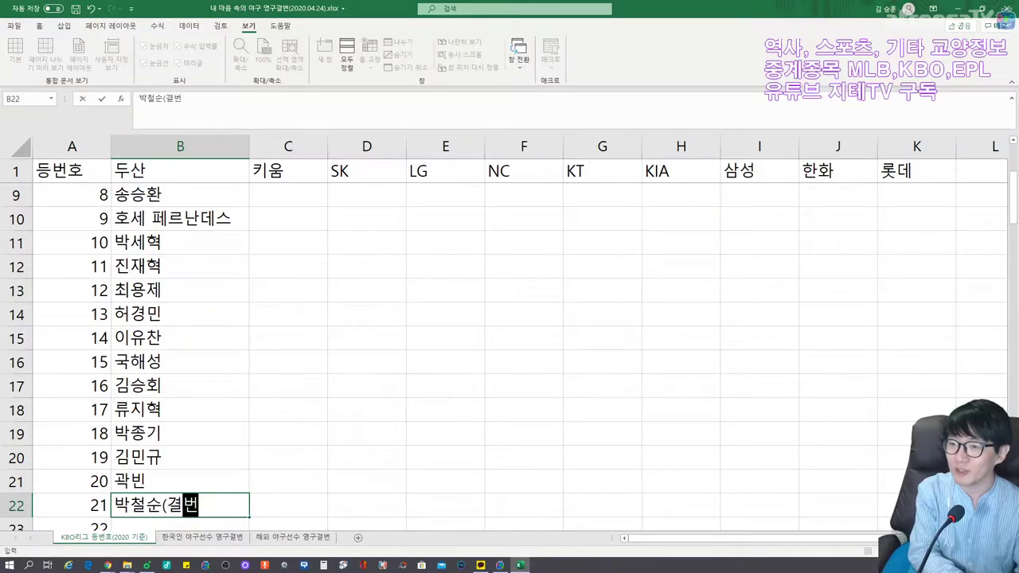
key(Return)
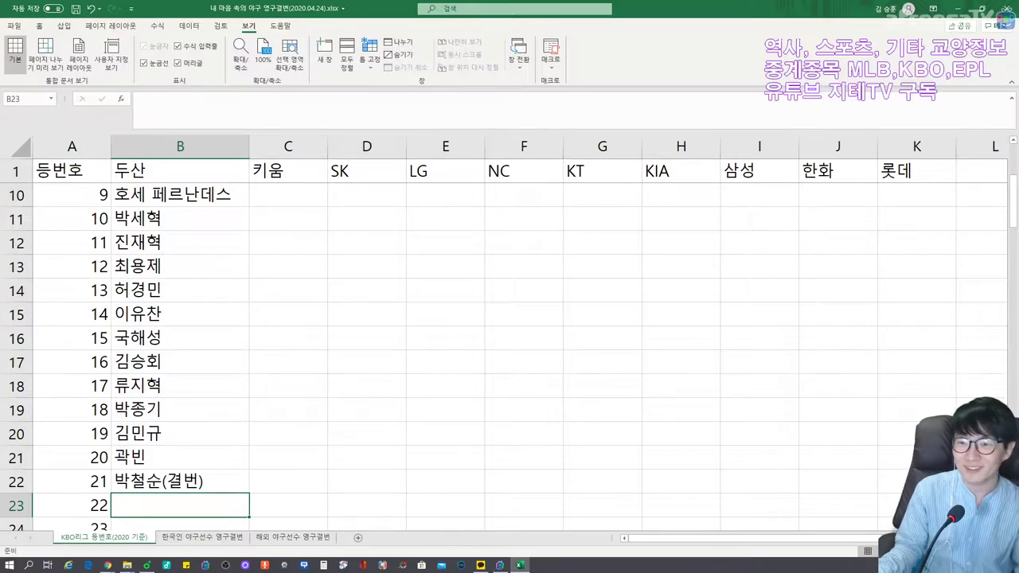
scroll(509, 335, down, 3)
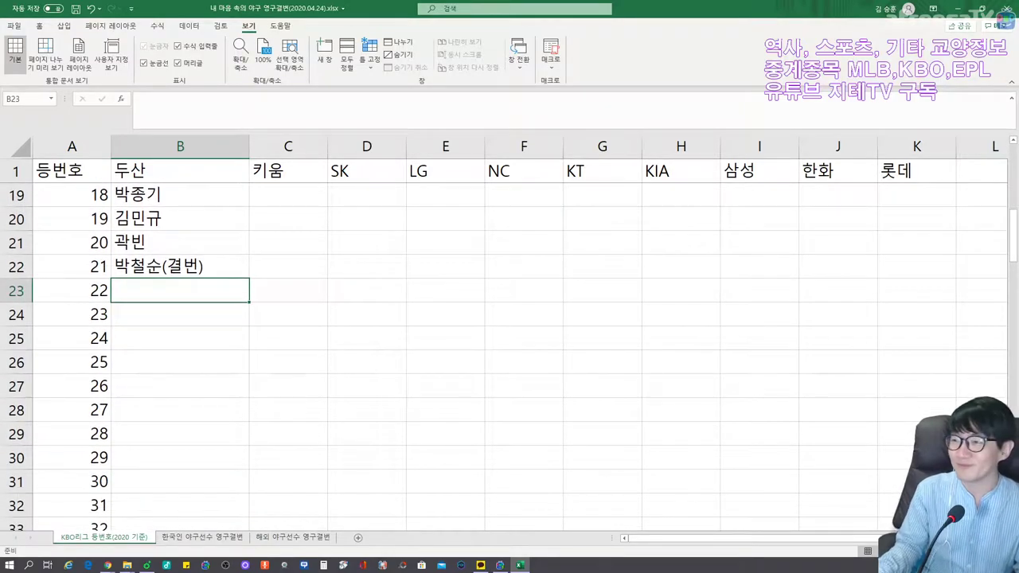
Change the 두산 entry for number 21 in cell B22 to 박철순(영결).
double_click(183, 266)
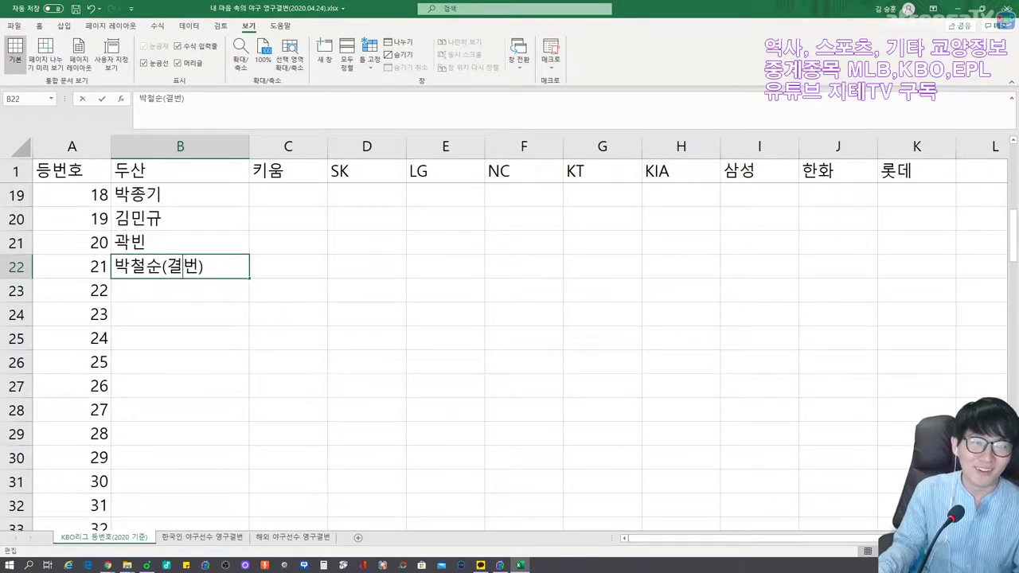
click(198, 266)
key(BackSpace)
key(BackSpace)
text(영결)
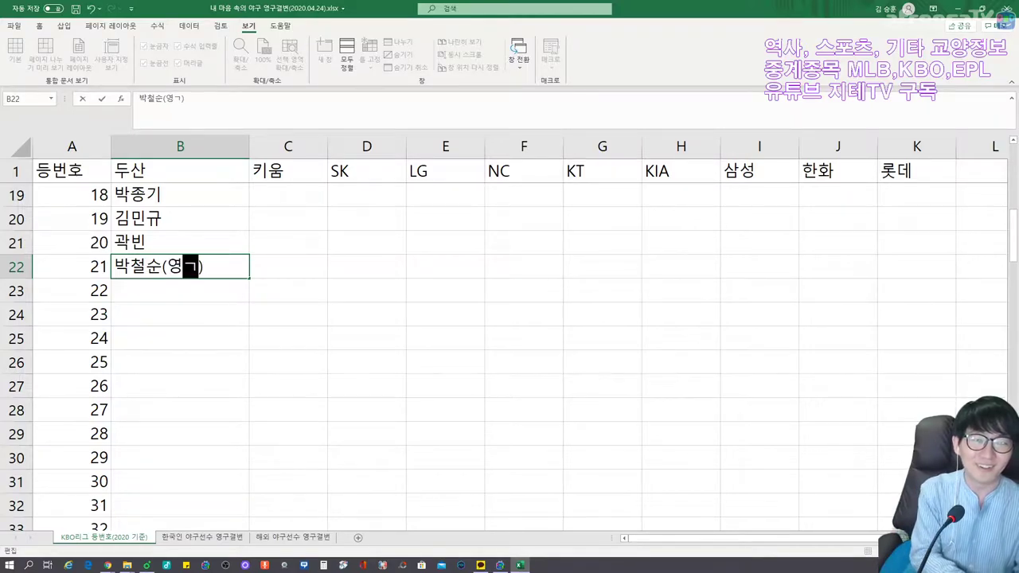
key(Return)
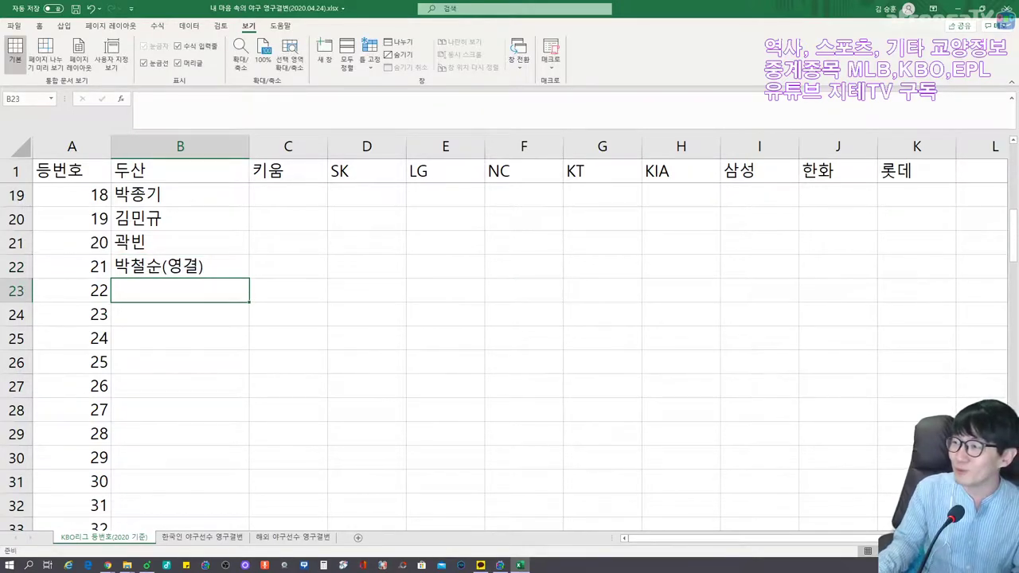
Enter 장승현, 신민철 and 오재원 in the 두산 column for numbers 22 to 24, cells B23 to B25.
text(장승현)
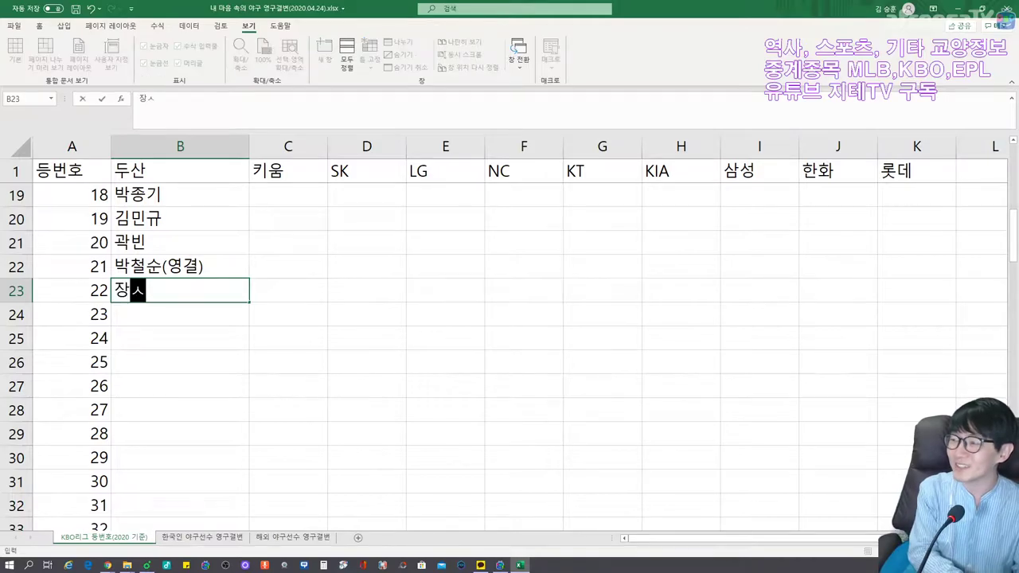
key(Return)
text(신민철)
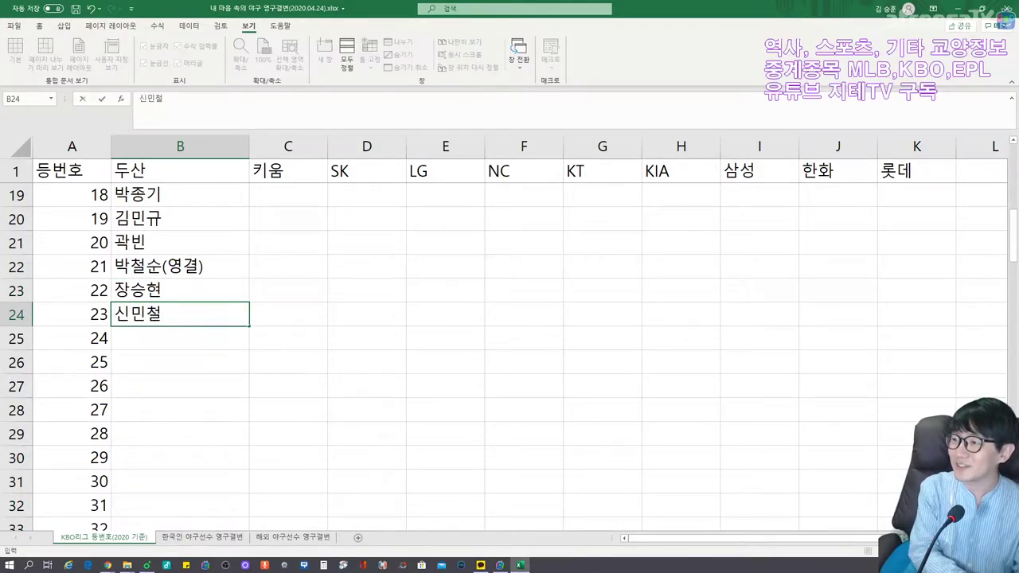
key(Return)
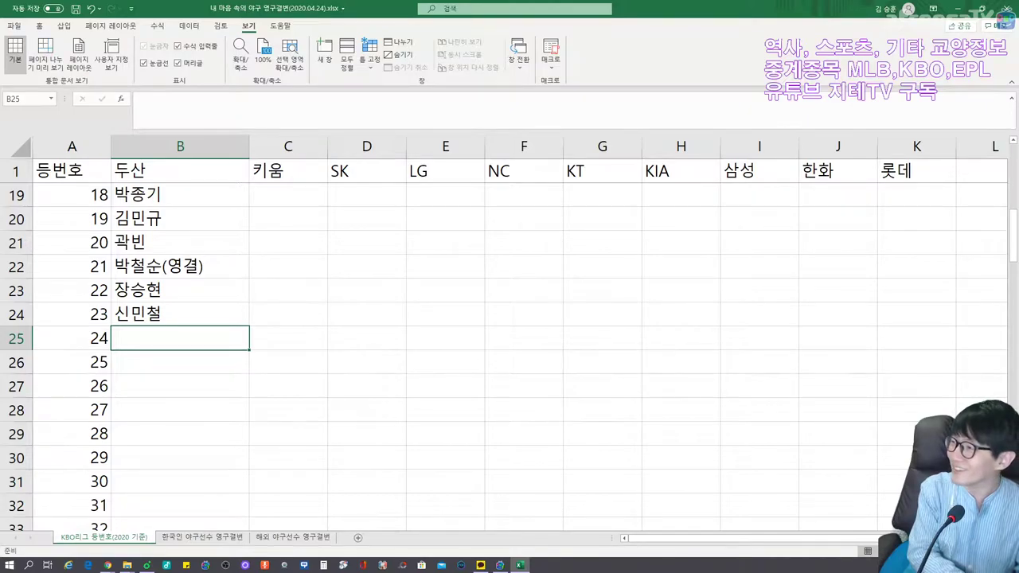
text(오재원)
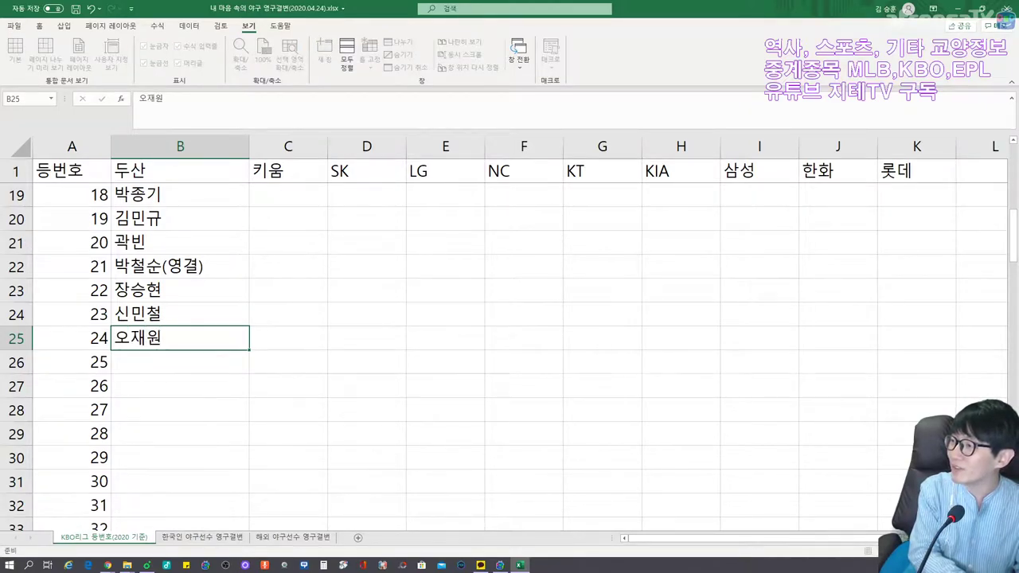
key(Return)
Enter 이동원, 이승민 and 김강률 in the 두산 column for numbers 25 to 27, cells B26 to B28.
text(이동워ㄴ)
key(Return)
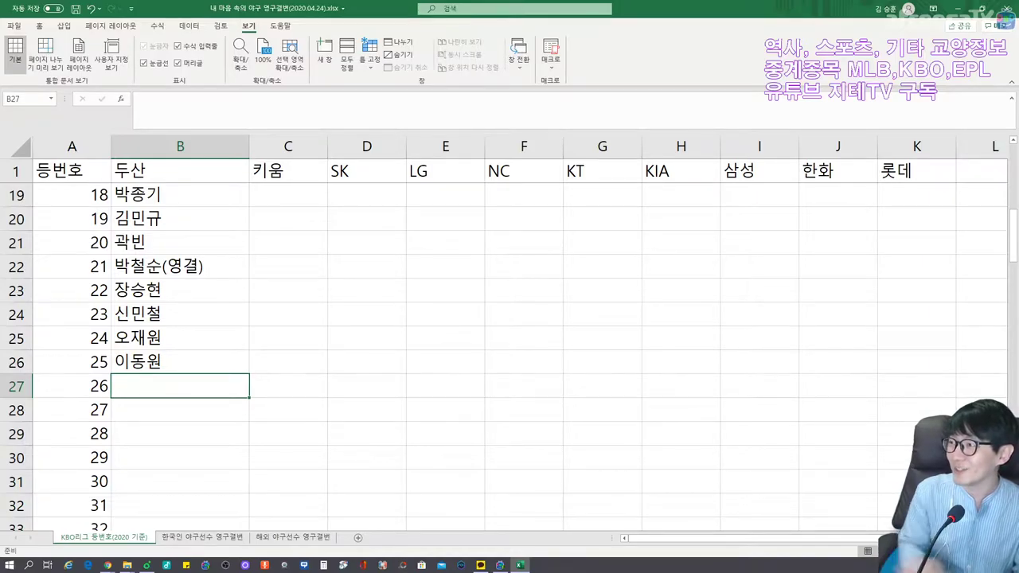
text(이승민)
key(Return)
text(김)
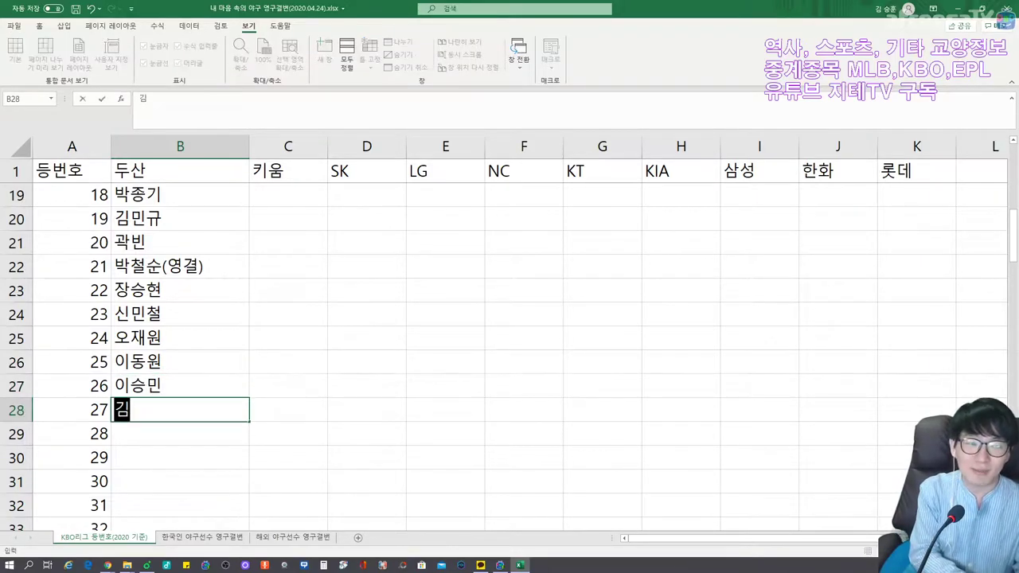
text(강류ㄹ)
key(Return)
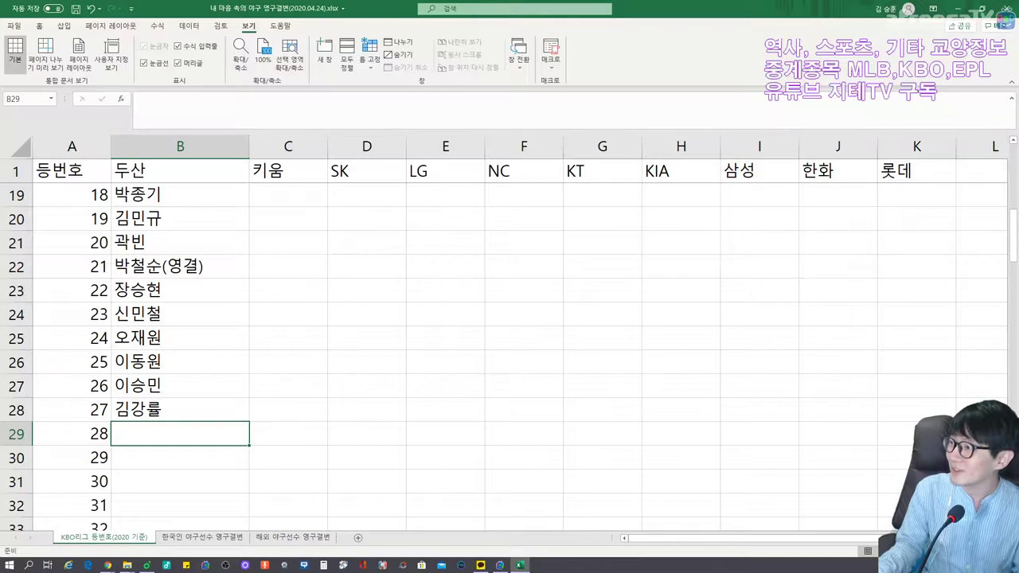
Enter 장원준, 유희관 and 윤산흠 in the 두산 column for numbers 28 to 30, cells B29 to B31.
text(장원준)
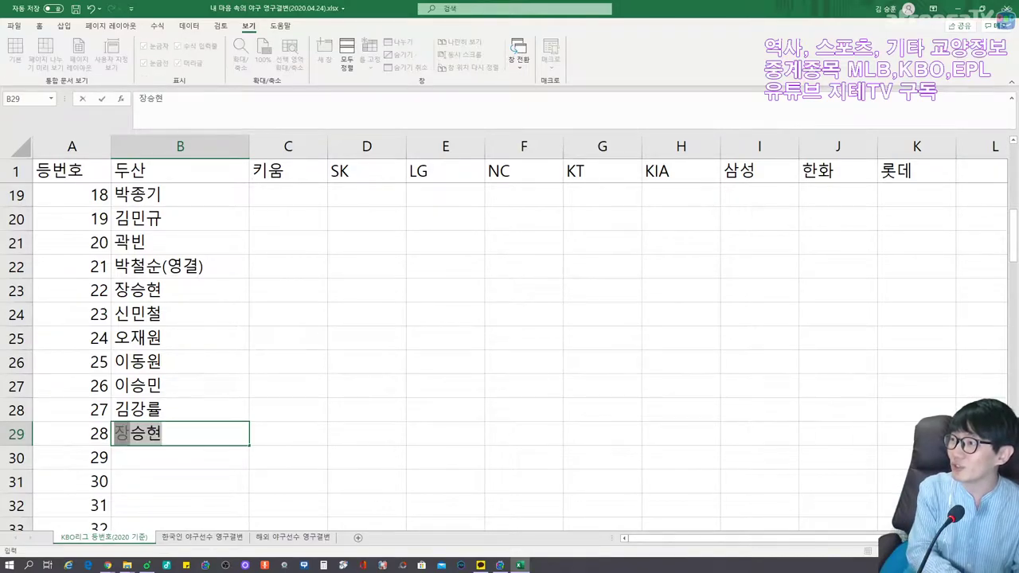
key(Return)
text(유희관)
key(Return)
text(윤산흠)
key(Return)
Enter 정수빈, 김재환 and 김문수 in the 두산 column for numbers 31 to 33, cells B32 to B34.
text(정수빈)
key(Return)
text(김재환)
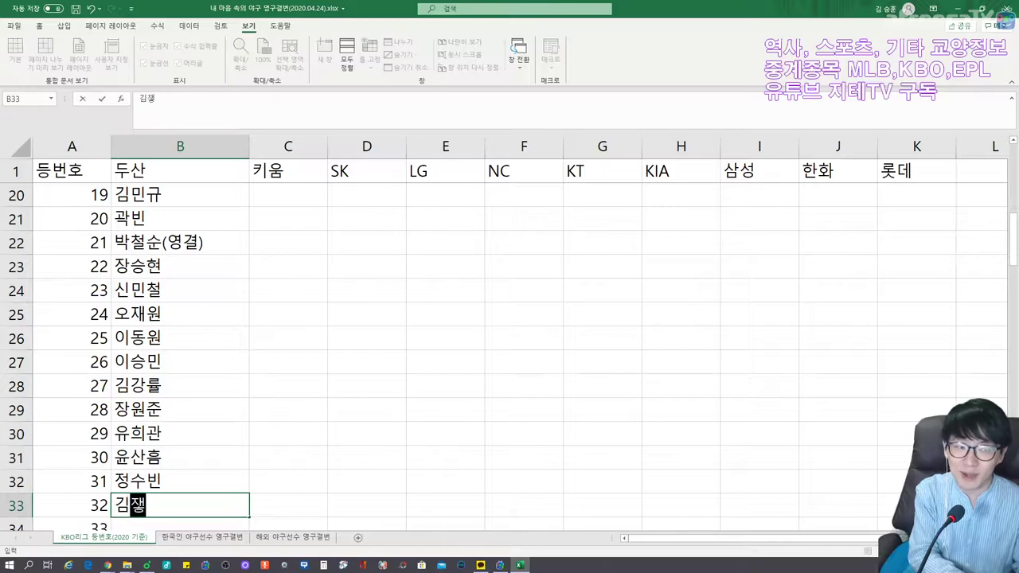
key(Return)
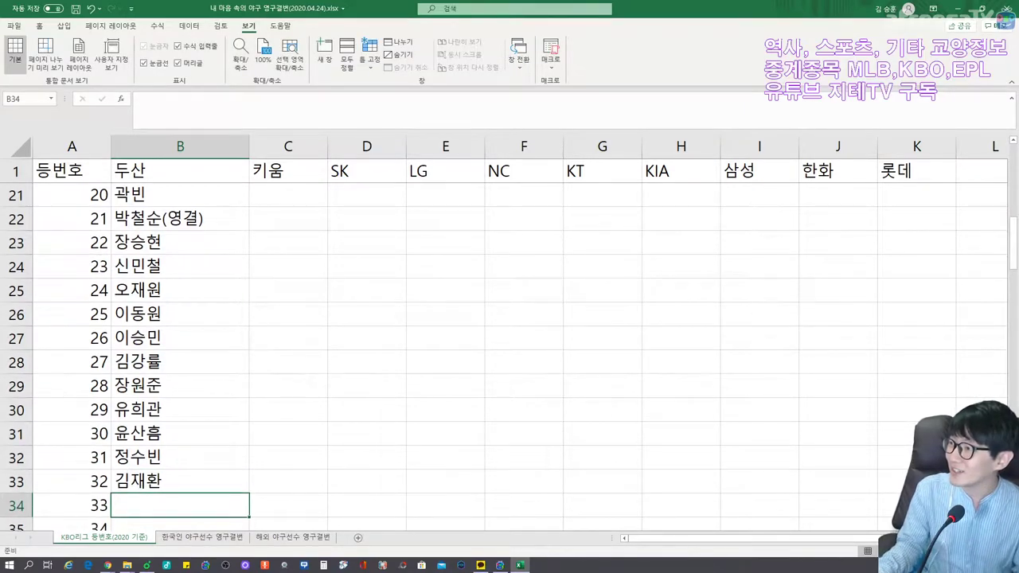
text(김문수)
key(Return)
Enter 크리스 플렉센, 전태준 and 오재일 in the 두산 column for numbers 34 to 36, cells B35 to B37.
text(크)
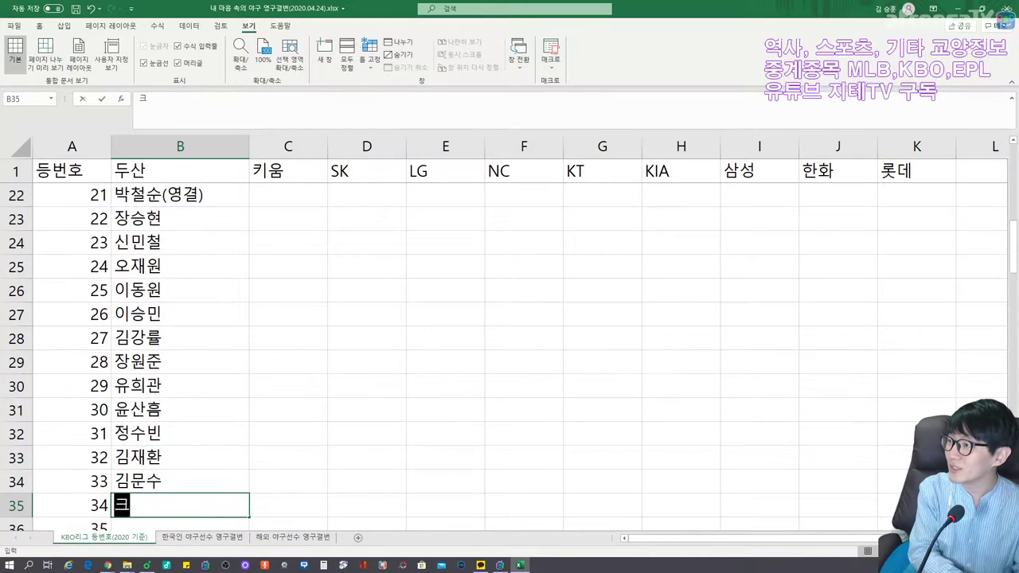
text(리스 플렉센)
key(Return)
text(전태준)
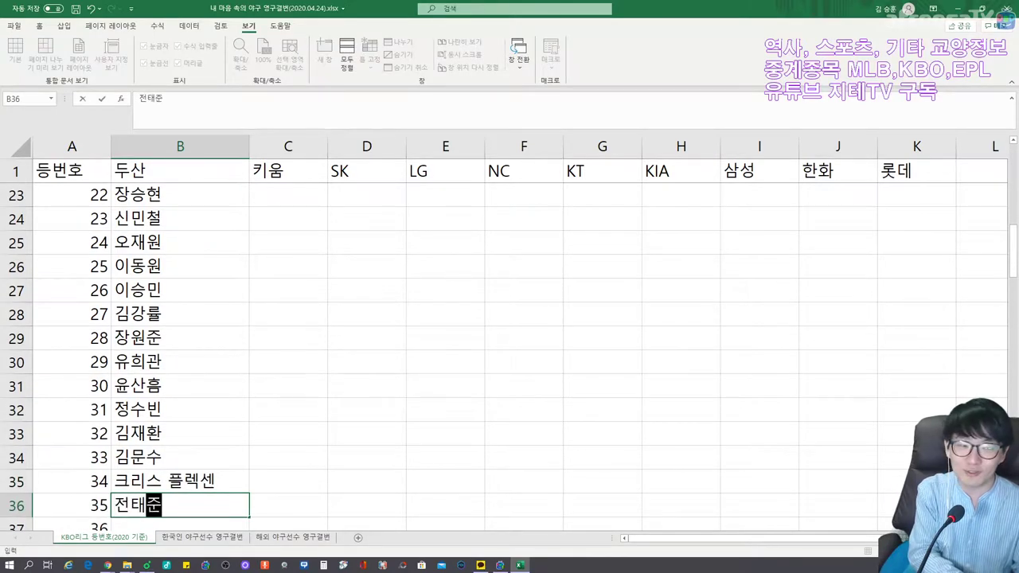
key(Return)
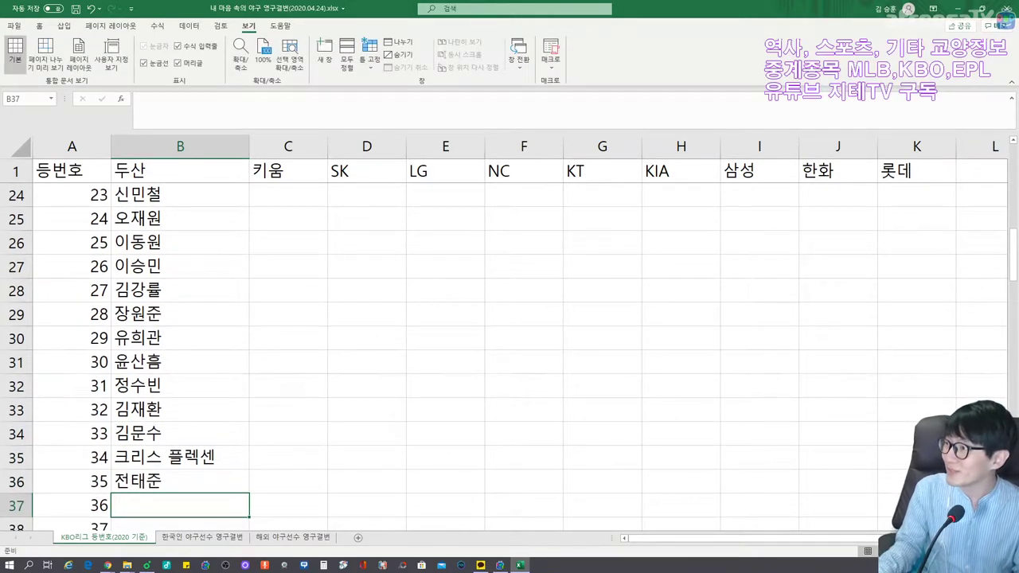
text(오재일)
key(Return)
Enter 박건우, 김대한 and 김인태 in the 두산 column for numbers 37 to 39, cells B38 to B40.
text(박건우)
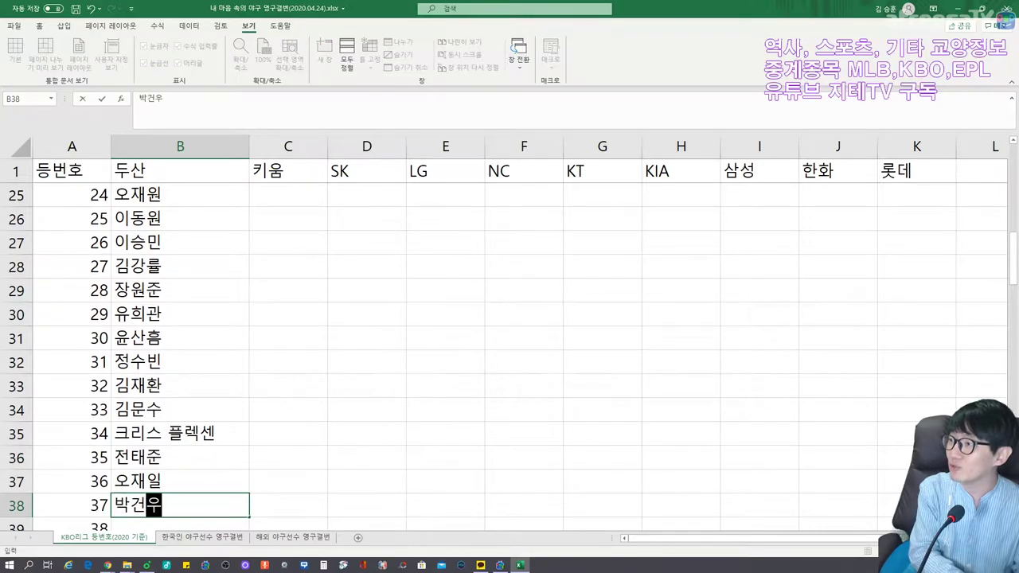
key(Return)
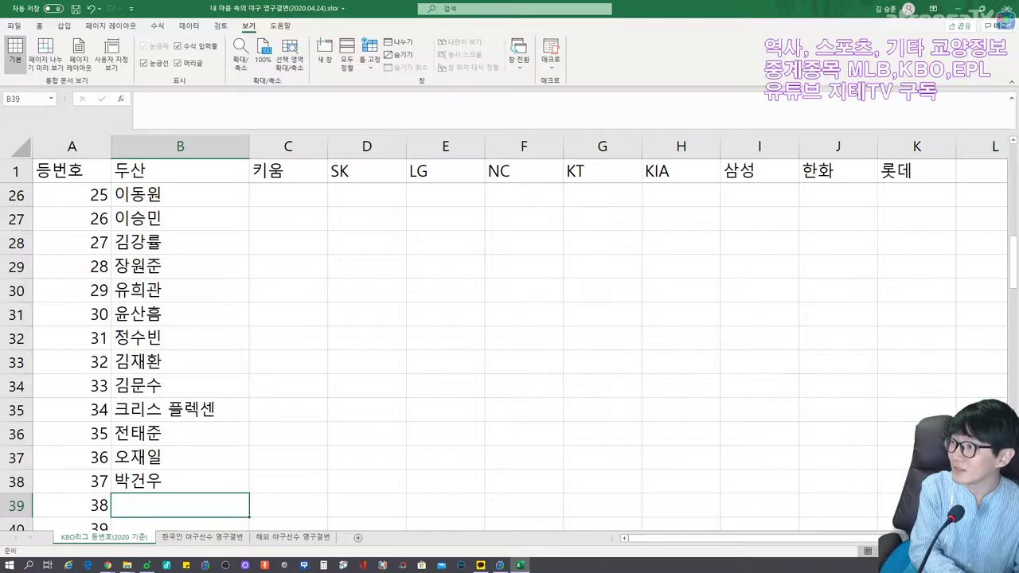
text(김대한)
key(Return)
text(김인ㅌ)
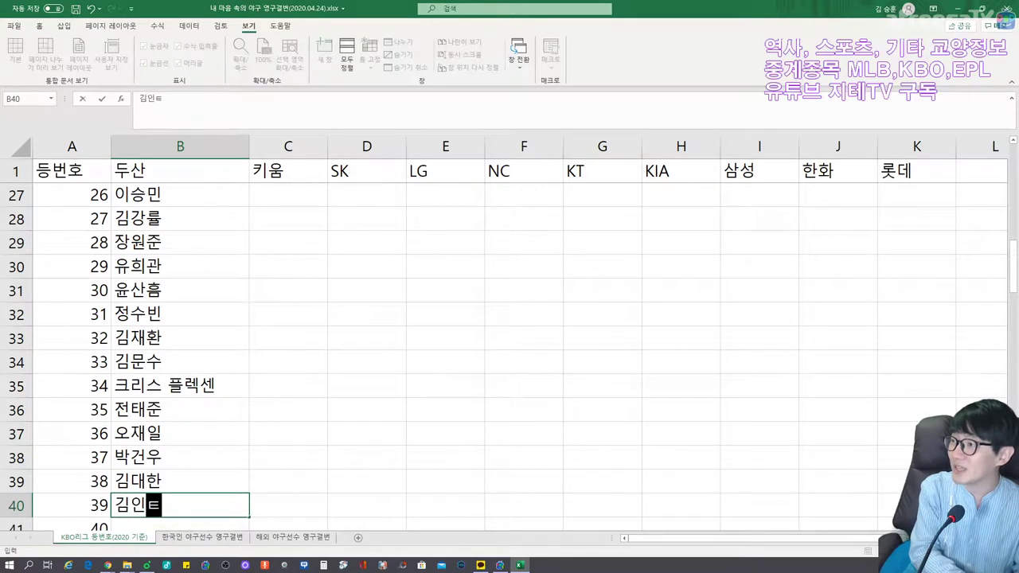
text(ㅐ)
key(Return)
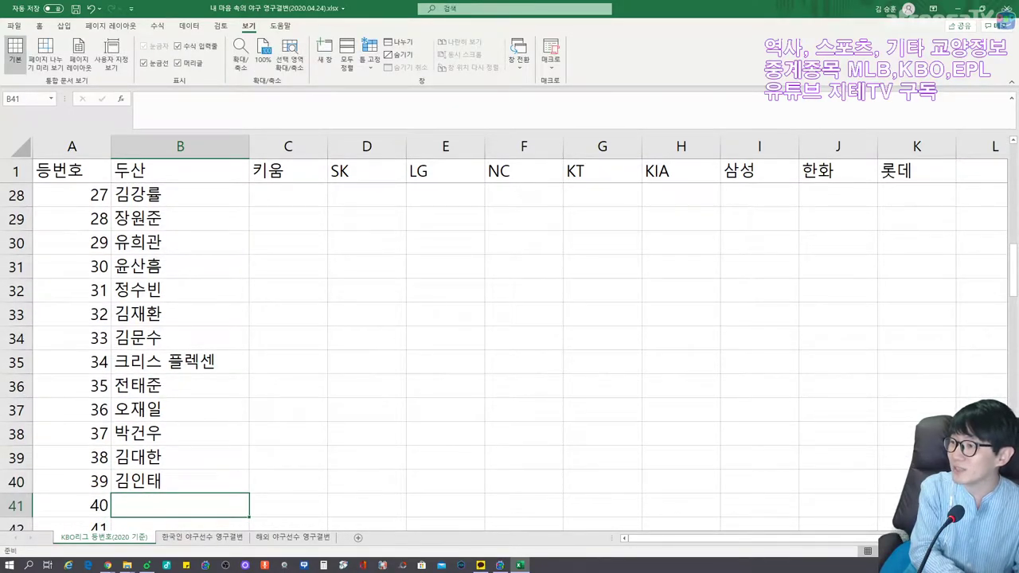
Enter 박신지, 채지선 and 윤명준 in the 두산 column for numbers 40 to 42, cells B41 to B43.
text(박신지)
key(Return)
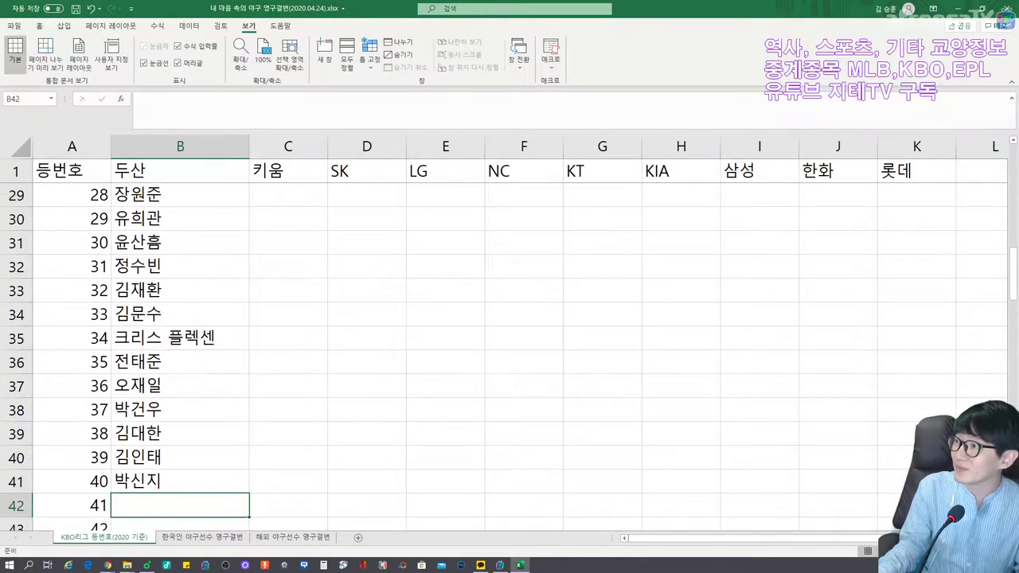
text(채치)
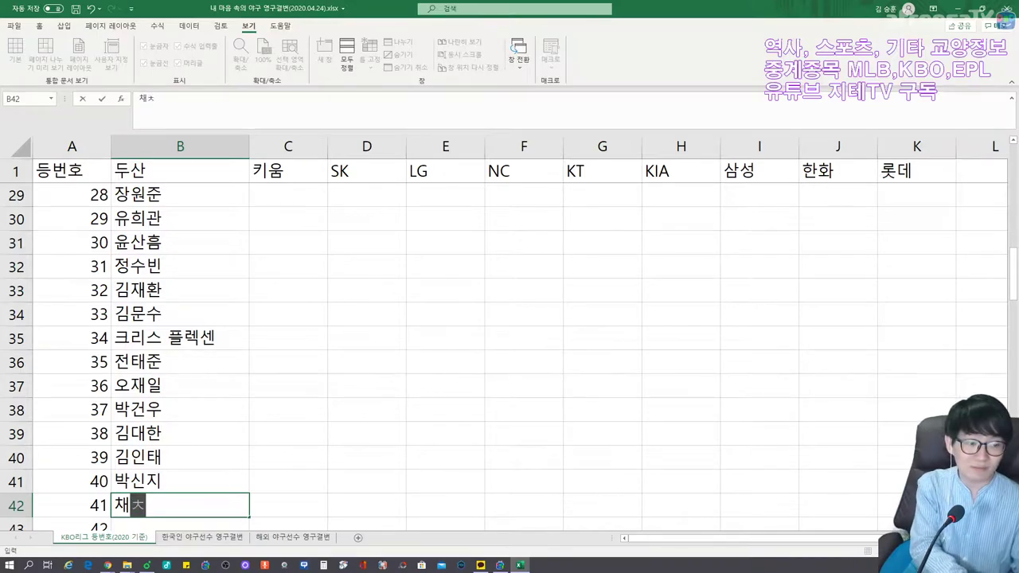
text(선)
key(Return)
text(윤명준)
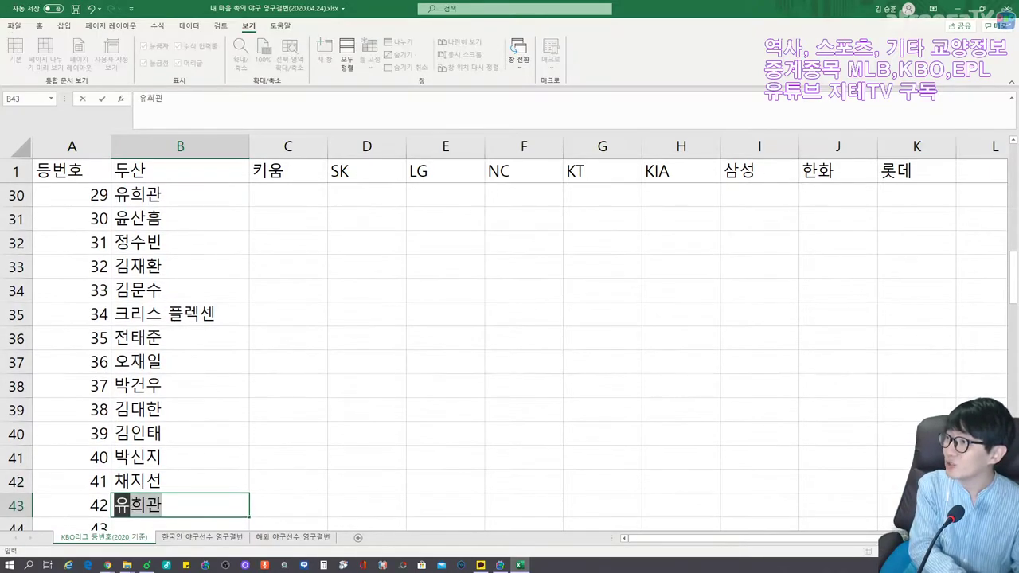
key(Return)
Enter 라울 알칸타라, 장규빈 and 이용찬 in the 두산 column for numbers 43 to 45, cells B44 to B46.
text(라울 알칸타라)
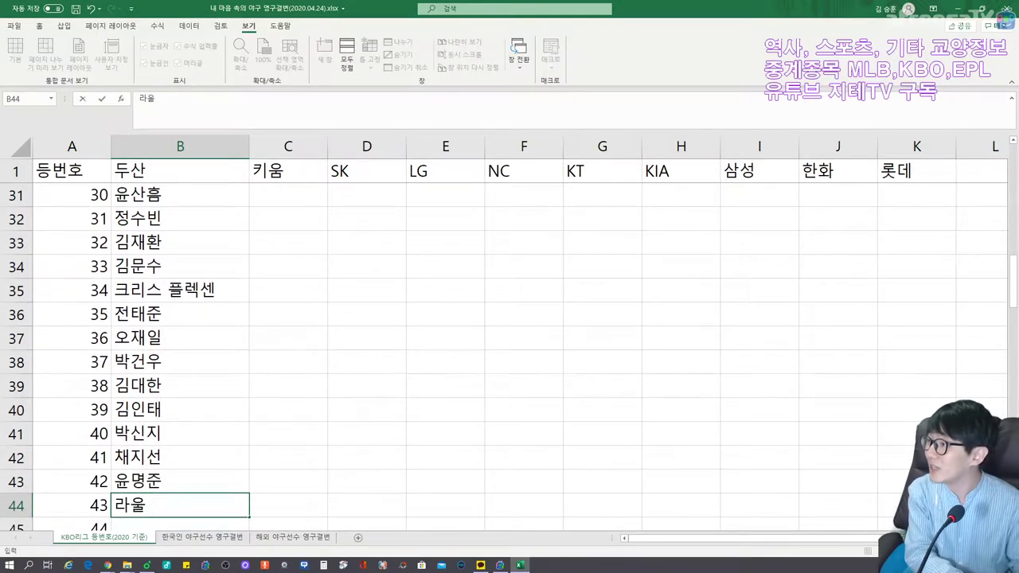
key(Return)
text(장규빈)
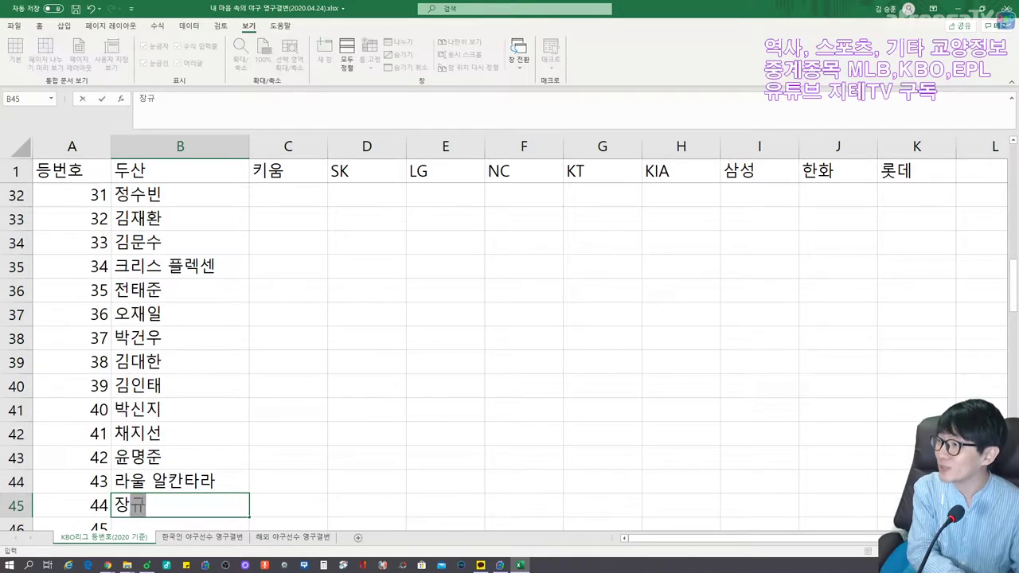
key(Return)
text(잉용찬)
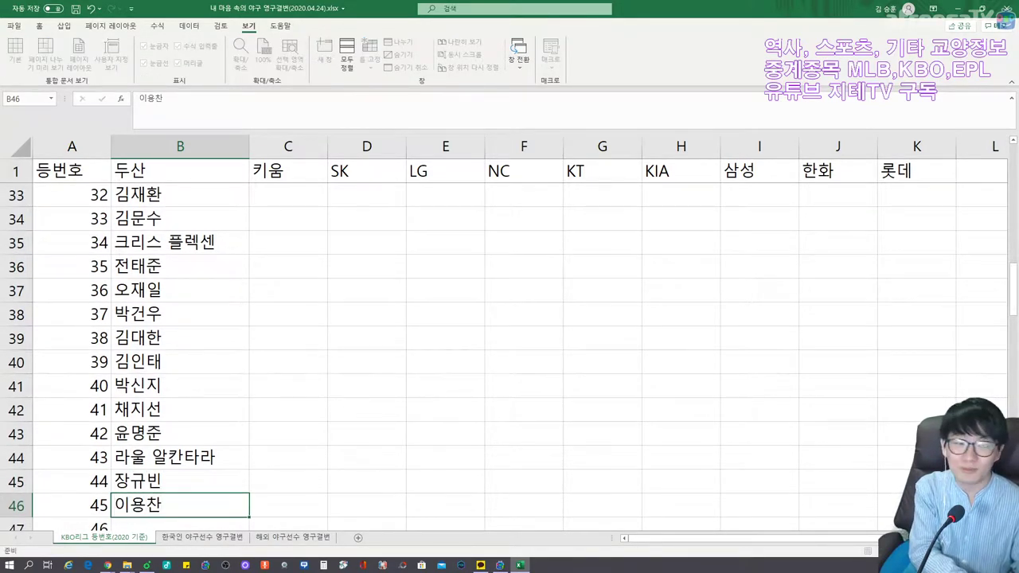
key(Return)
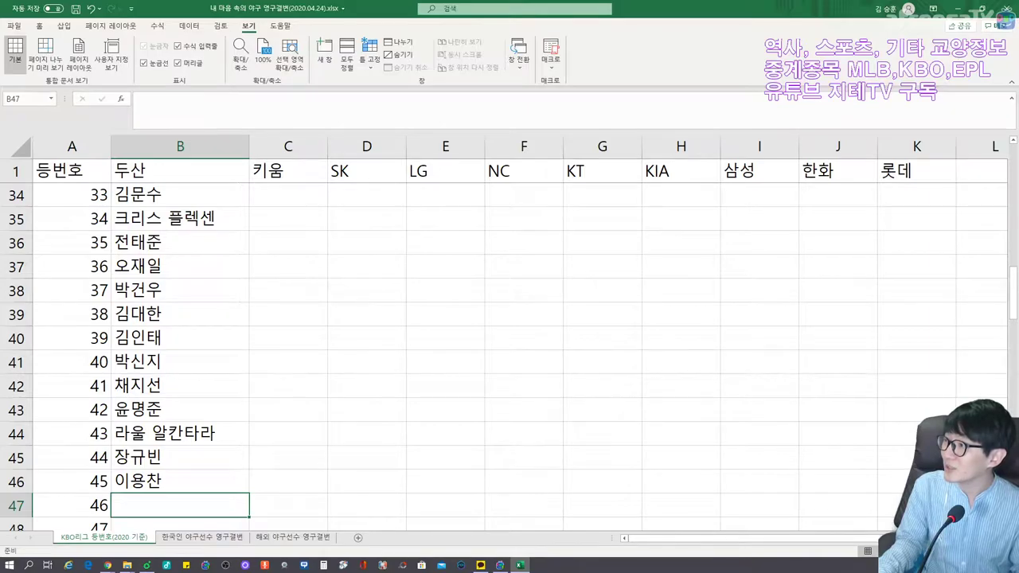
Enter 이교훈, 권혁 and 이현승 in the 두산 column for numbers 46 to 48, cells B47 to B49.
text(이교훈)
key(Return)
text(권혁)
key(Return)
text(이현승)
key(Return)
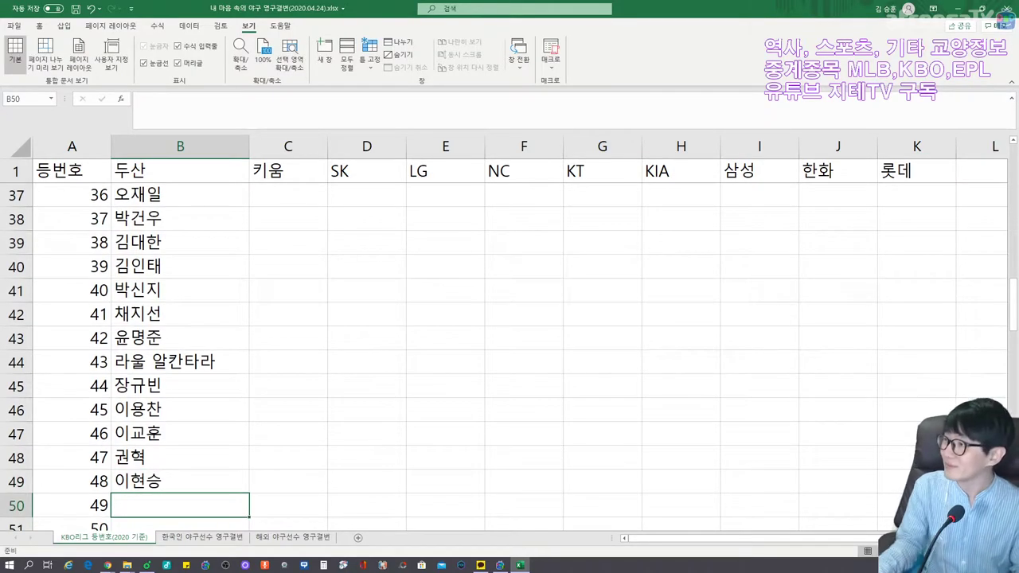
Enter 백동훈, 이영하 and 안준 in the 두산 column for numbers 49 to 51, cells B50 to B52.
text(백동훈)
key(Return)
text(이영하)
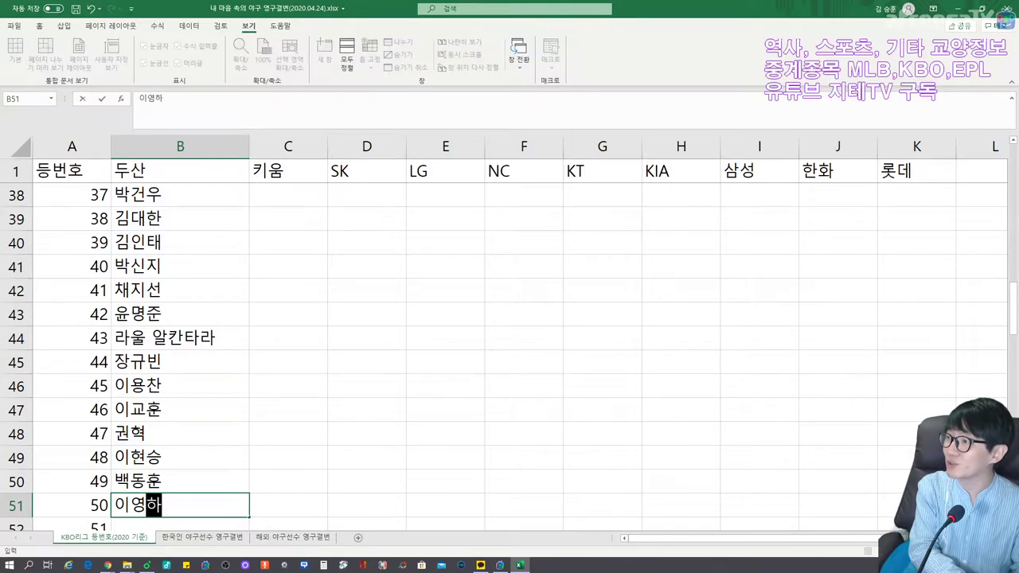
key(Return)
text(안준)
key(Return)
Enter 김재호, 최주환 and the retired-number entry 김영신(영결) in the 두산 column for numbers 52 to 54, cells B53 to B55.
text(김재호)
key(Return)
text(최주환)
key(Return)
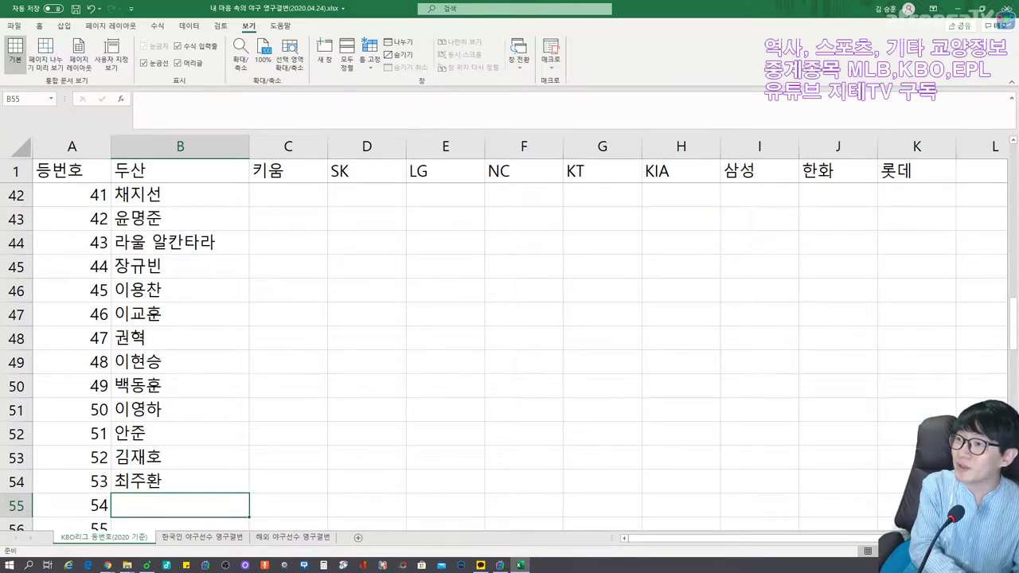
text(김영신(영결)
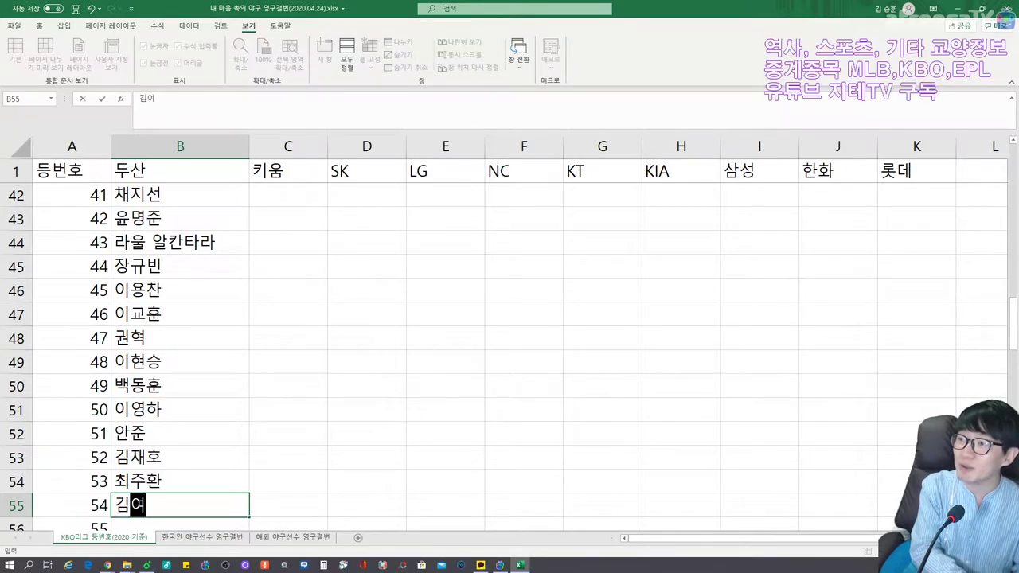
text())
key(Return)
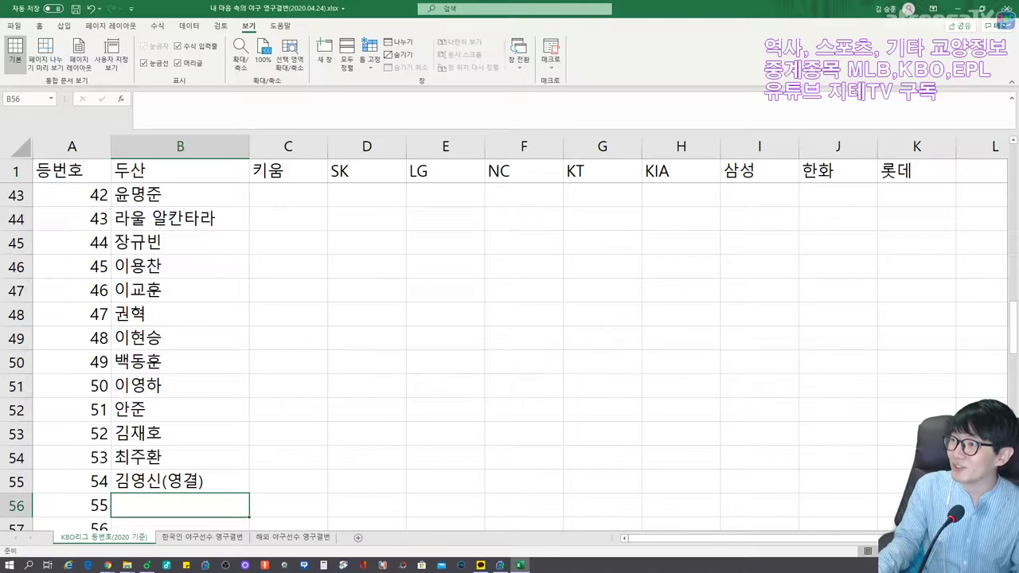
Enter 이흥련, 배창현 and 김경호 in the 두산 column for numbers 55 to 57, cells B56 to B58.
scroll(510, 350, down, 2)
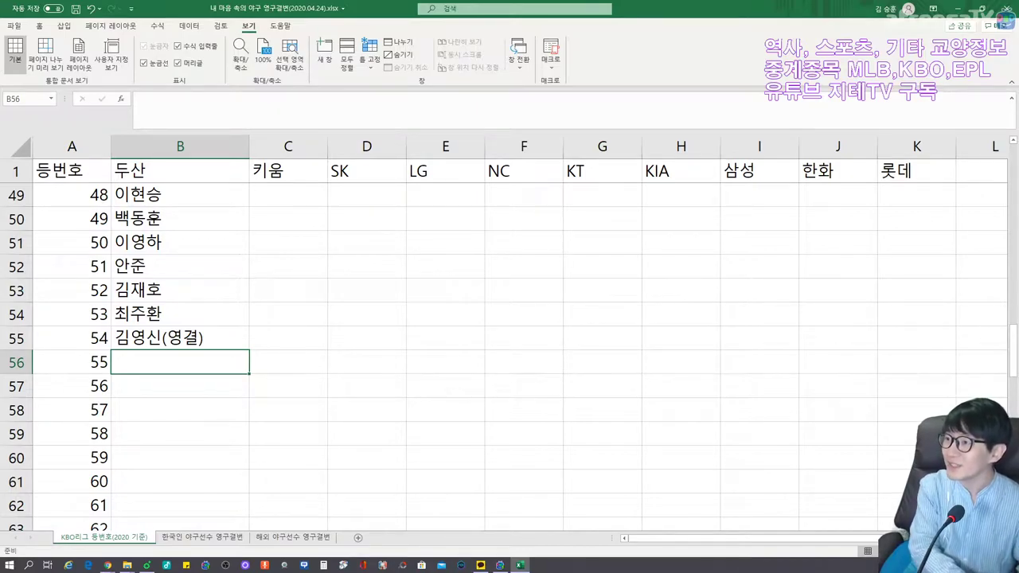
text(이흥련)
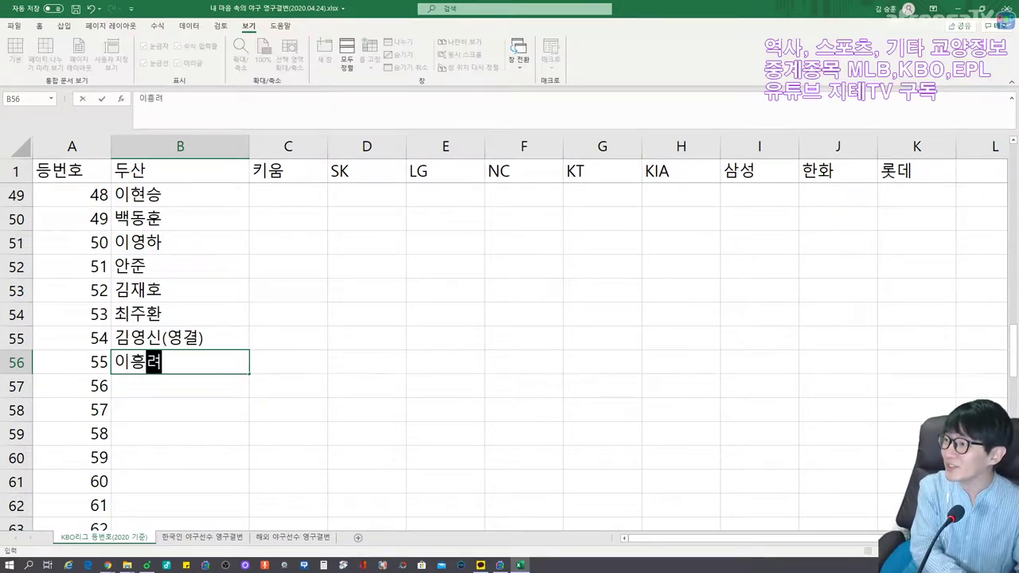
key(Return)
text(배창ㅎ)
text(현)
key(Return)
text(김경호)
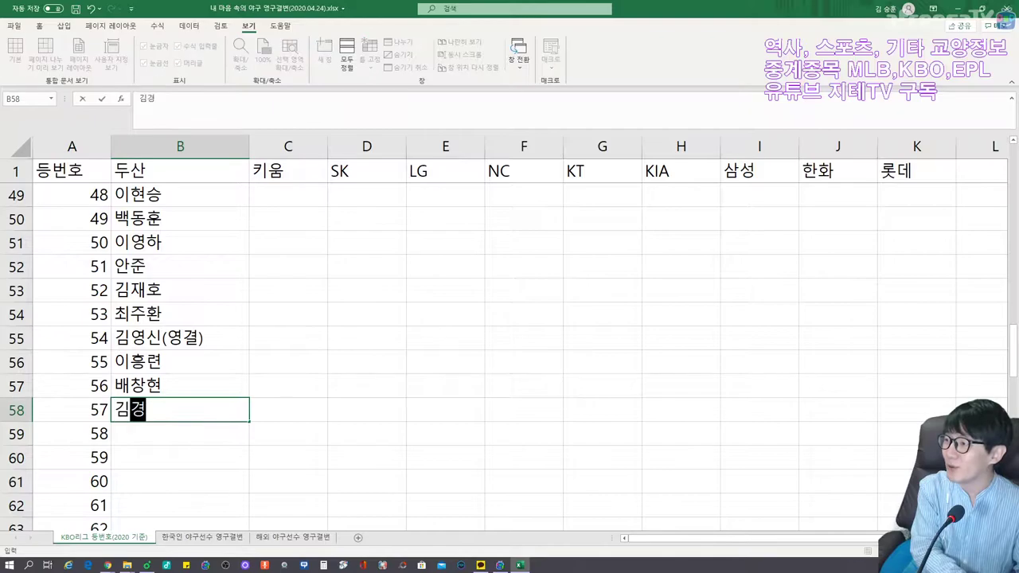
key(Return)
Enter 정상호, 문대원 and 지윤 in the 두산 column for numbers 58 to 60, cells B59 to B61.
text(정상호)
key(Return)
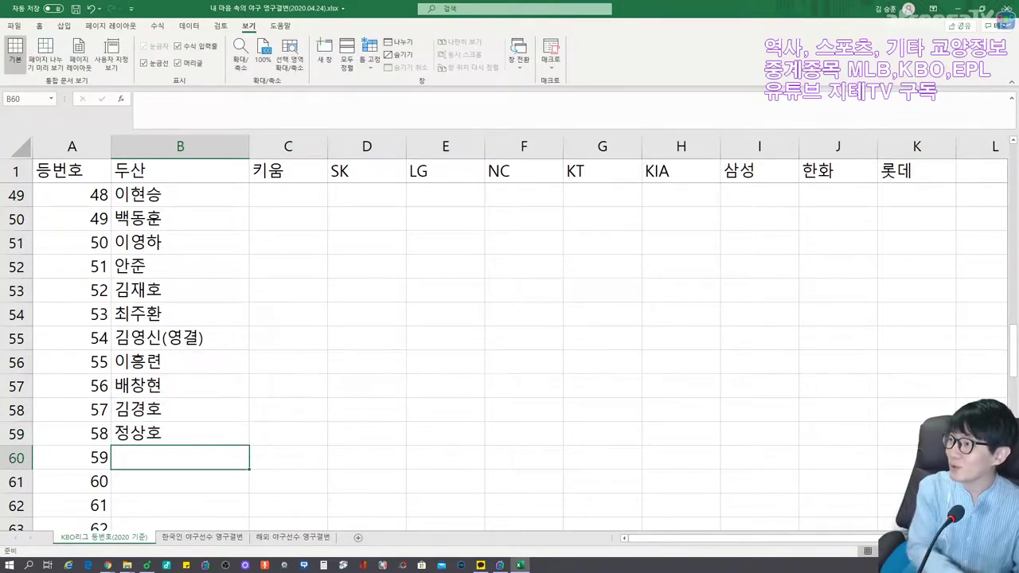
text(문대원)
key(Return)
text(지윤)
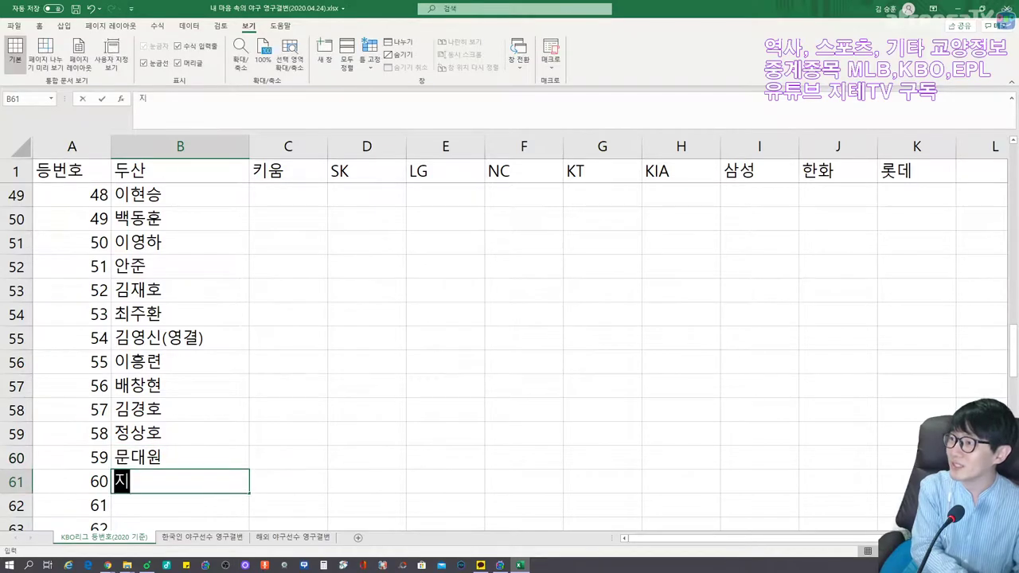
key(Return)
Enter 최원준, 이주엽 and 정우석 in the 두산 column for numbers 61 to 63, cells B62 to B64.
text(최원준)
key(Return)
text(이주엽)
key(Return)
text(정우석)
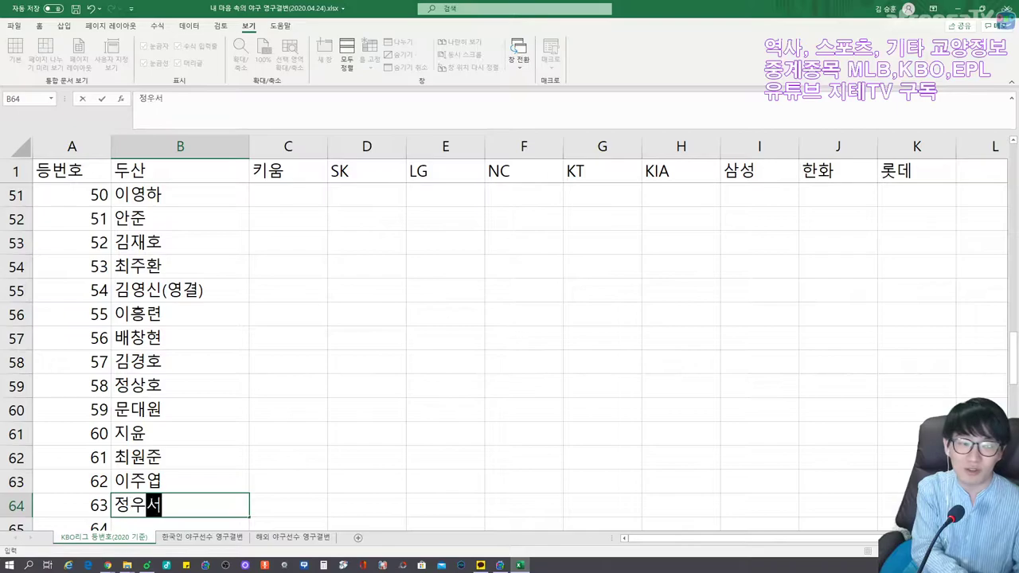
key(Return)
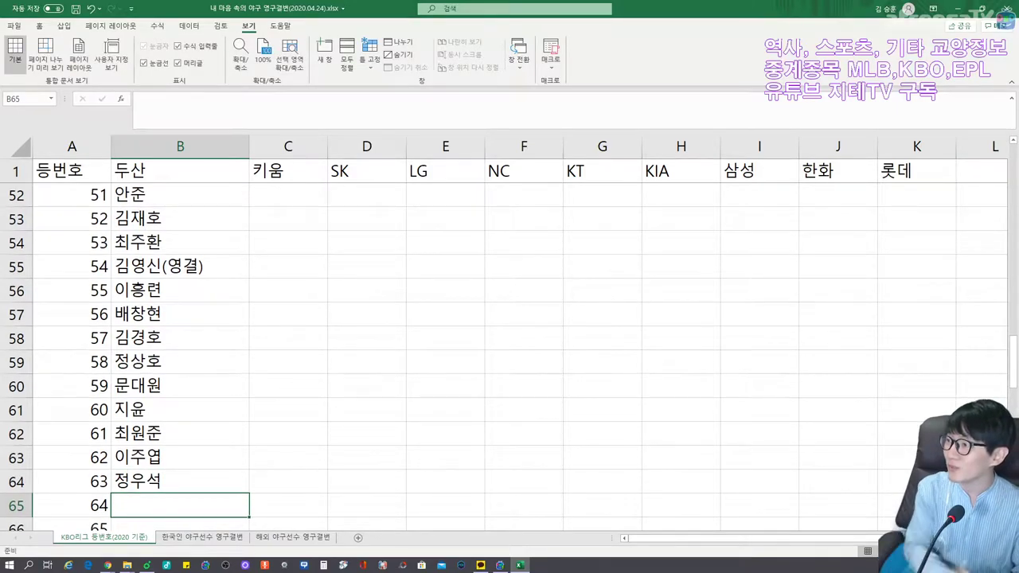
Enter 추종민, 백민규 and 박치국 in the 두산 column for numbers 64 to 66, cells B65 to B67.
text(추종민)
key(Return)
text(백ㅁ)
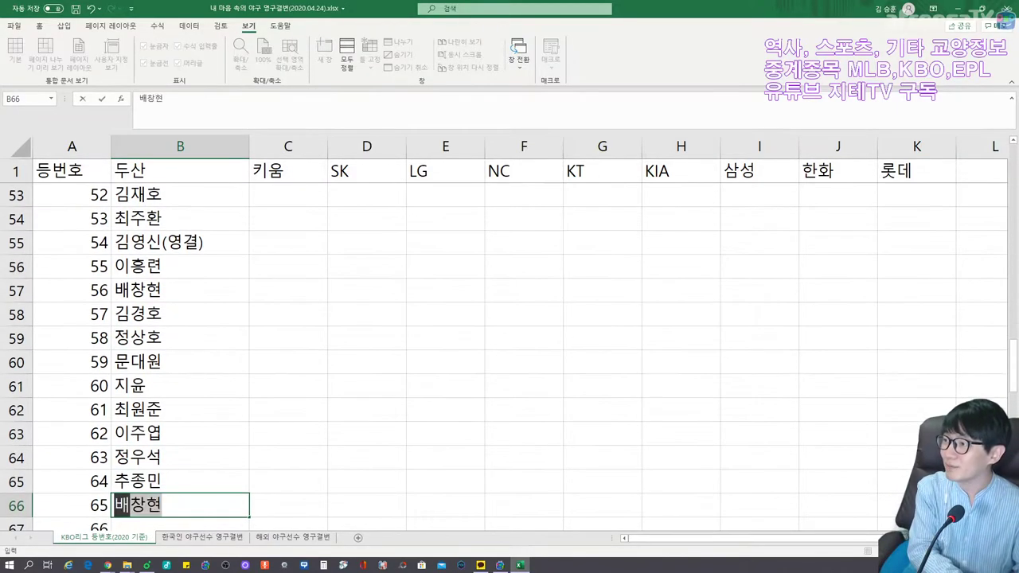
text(민규)
key(Return)
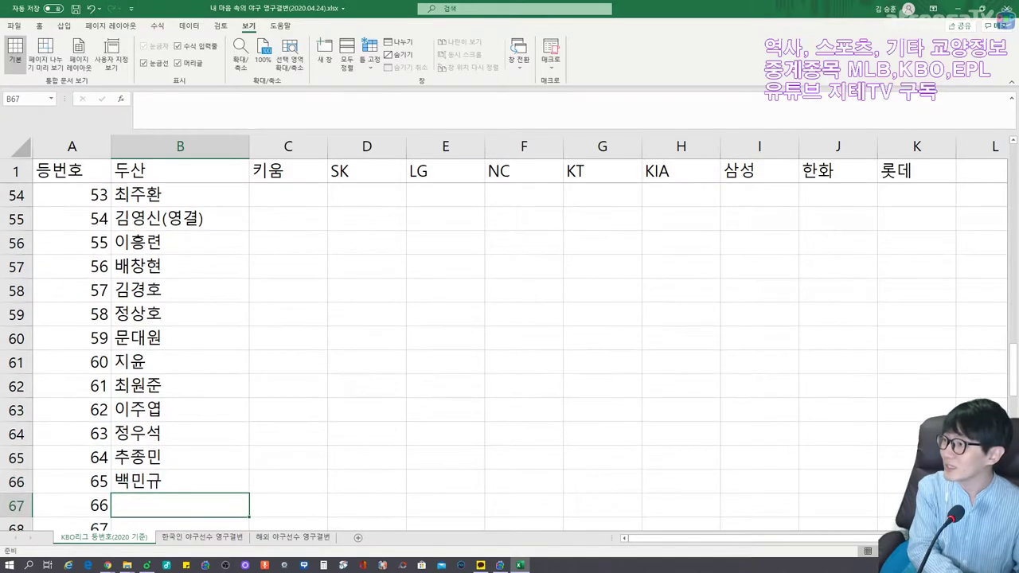
text(박치국)
key(Return)
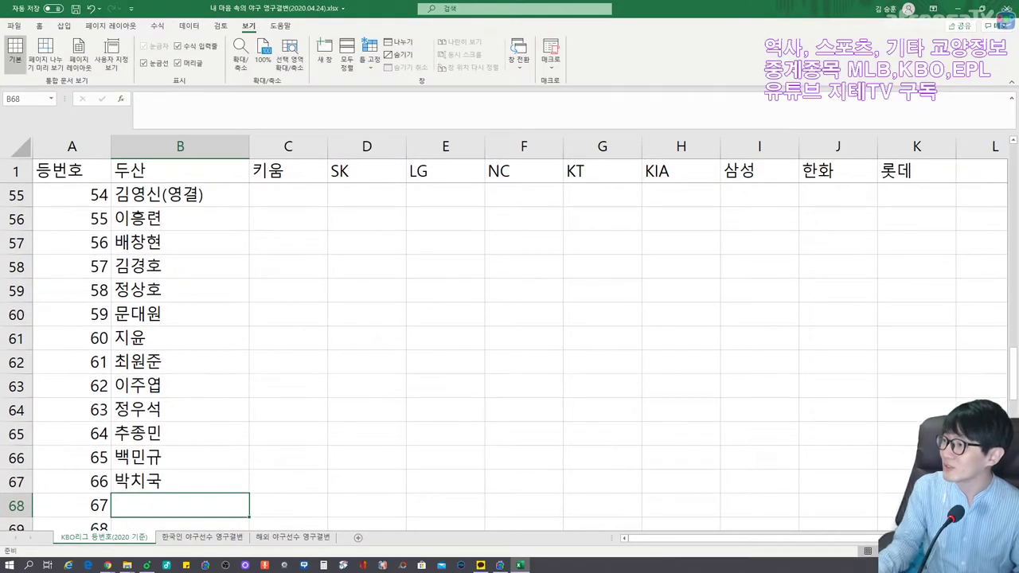
Enter 전용훈, 이형범 and 김호준 in the 두산 column for numbers 67 to 69, cells B68 to B70.
text(전용훈)
key(Return)
text(잉형범)
key(Return)
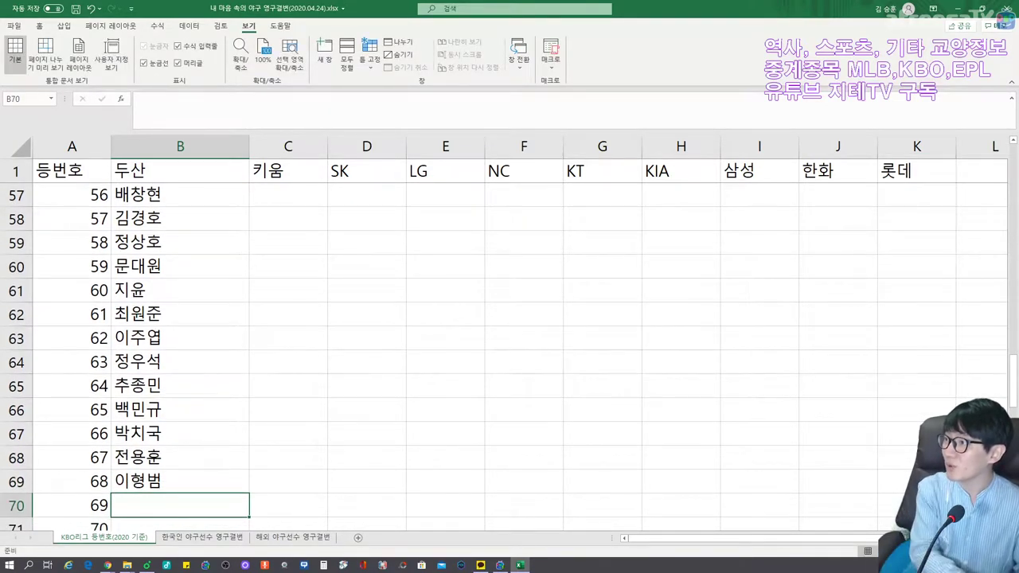
text(김호준)
key(Return)
Enter 김원형, 이도형 and 조경택 in the 두산 column for numbers 70 to 72, cells B71 to B73.
text(김원형)
key(Return)
text(이도형)
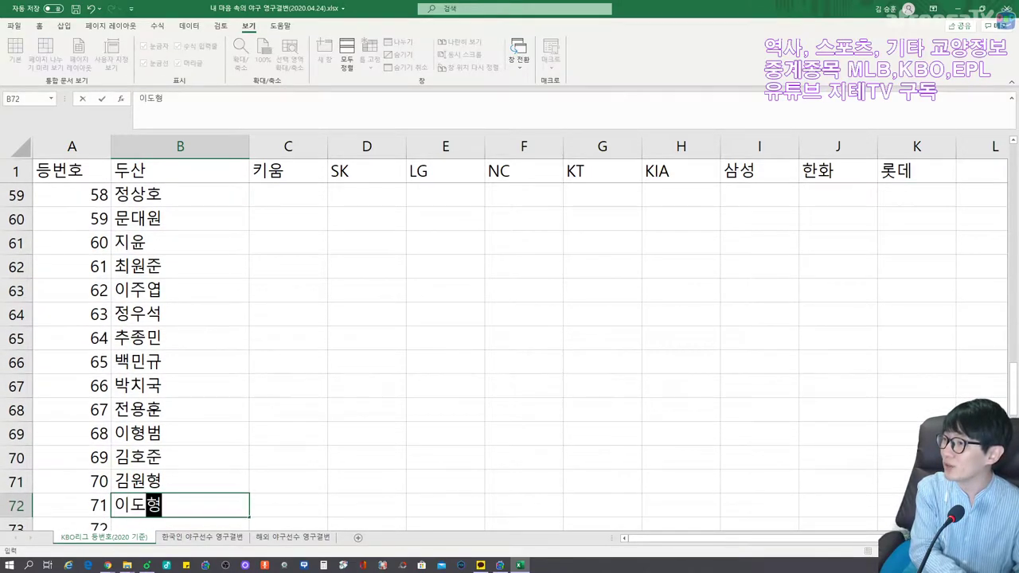
key(Return)
text(조경택)
key(Return)
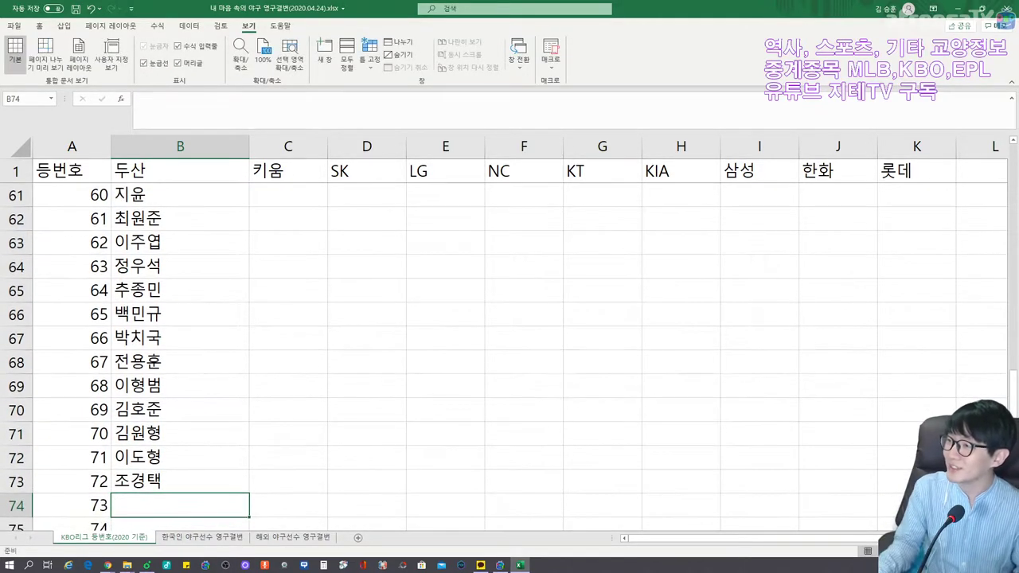
Enter 정재훈, 유지훤 and 조인성 in the 두산 column for numbers 73 to 75, cells B74 to B76.
text(정재훈)
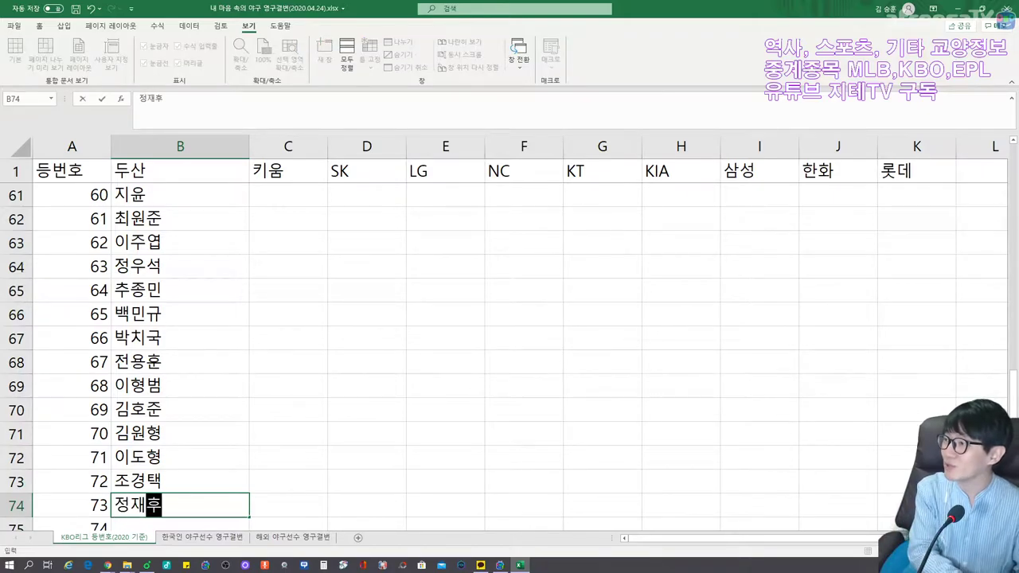
key(Return)
text(윷지훤)
key(Return)
text(조인성)
key(Return)
Enter 장원진, 조성환 and 최해명 in the 두산 column for numbers 76 to 78, cells B77 to B79.
text(장원진)
key(Return)
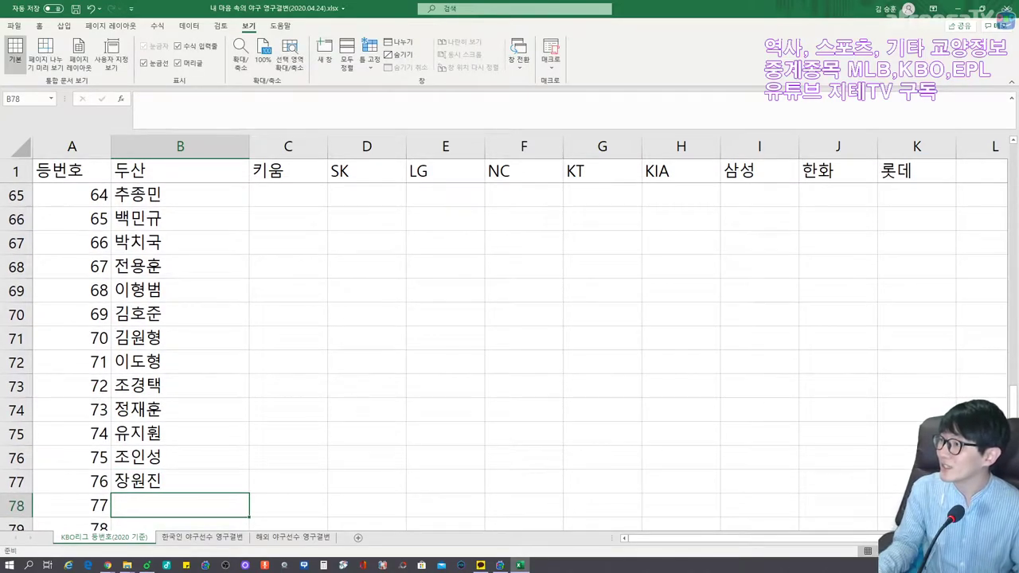
text(조성환)
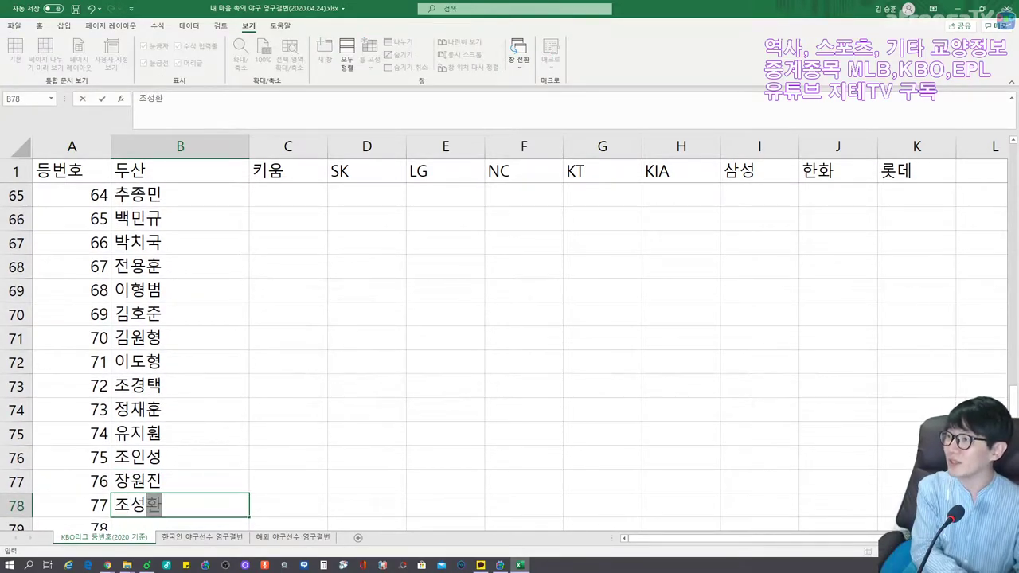
key(Return)
text(최해명)
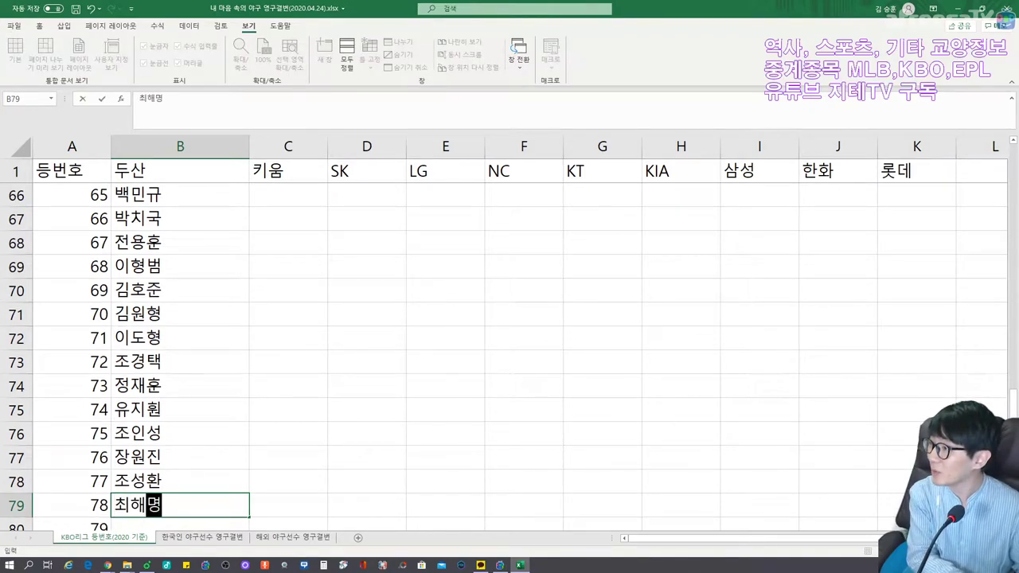
key(Return)
Enter 김민재, 김진수 and 강동우 in the 두산 column for numbers 79 to 81, cells B80 to B82.
text(김민재)
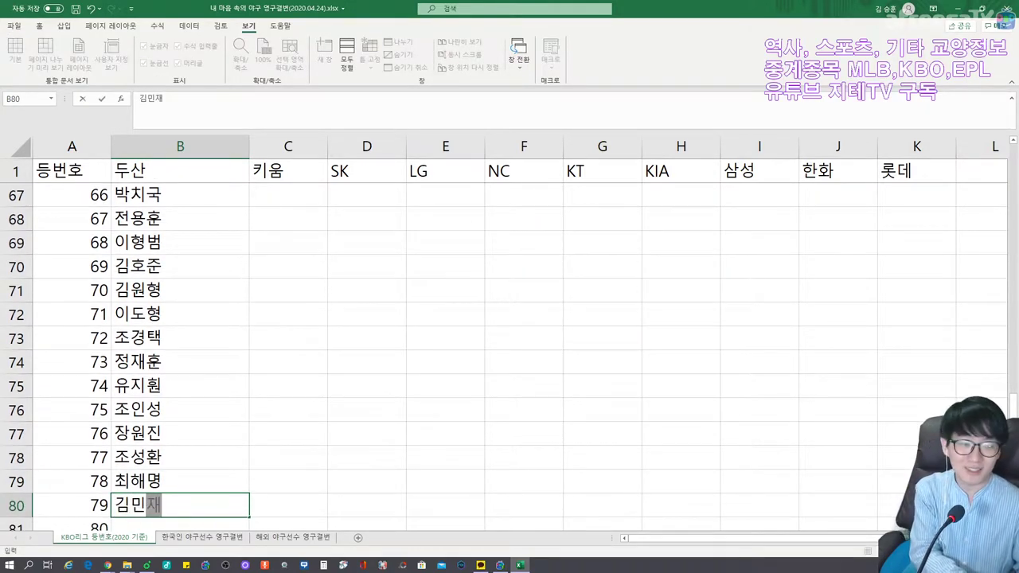
key(Return)
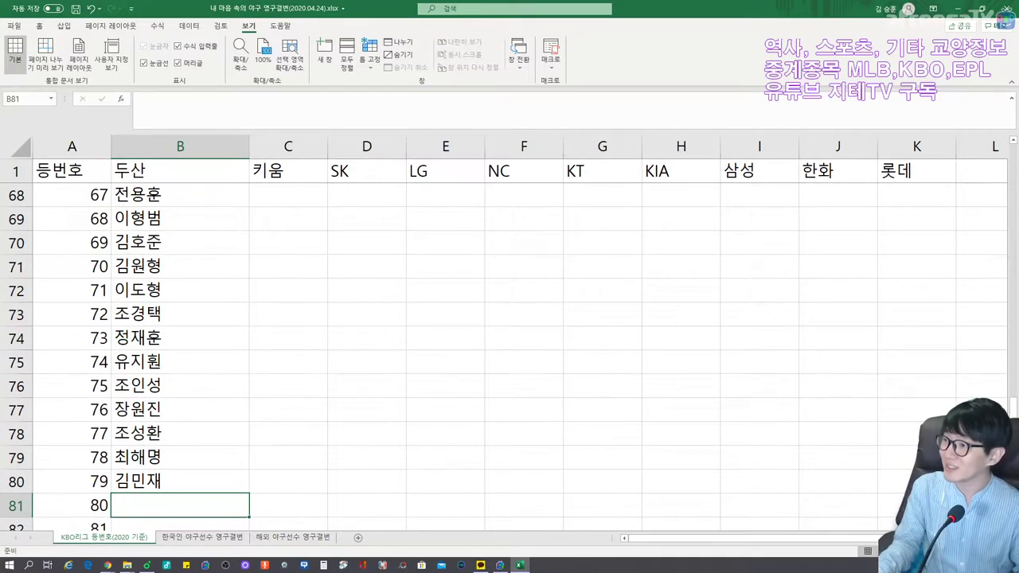
text(김진수)
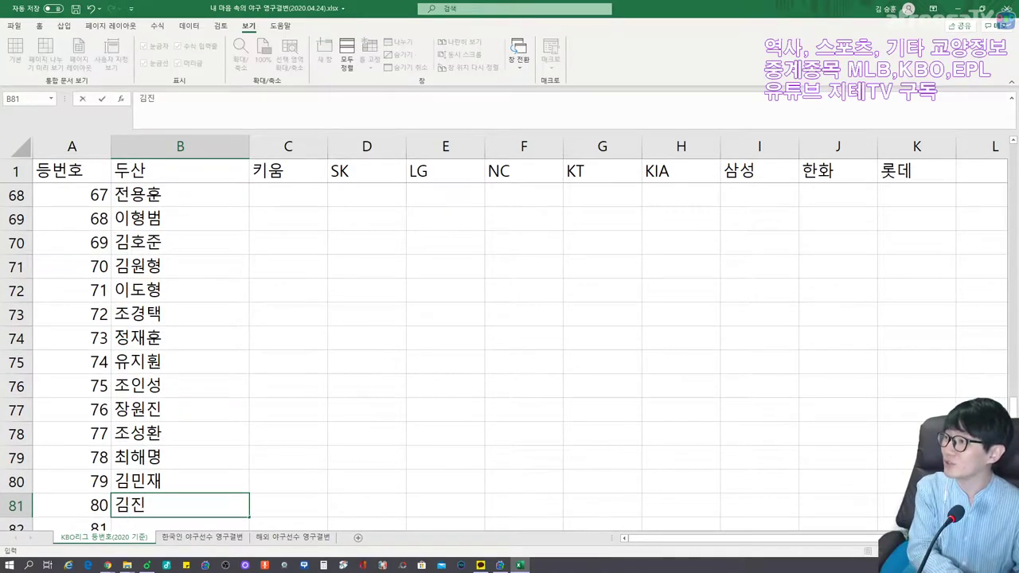
key(Return)
text(강ㄷ동우)
key(Return)
Enter 권명철, 이광우 and 김상진 in the 두산 column for numbers 82 to 84, cells B83 to B85.
text(권명철)
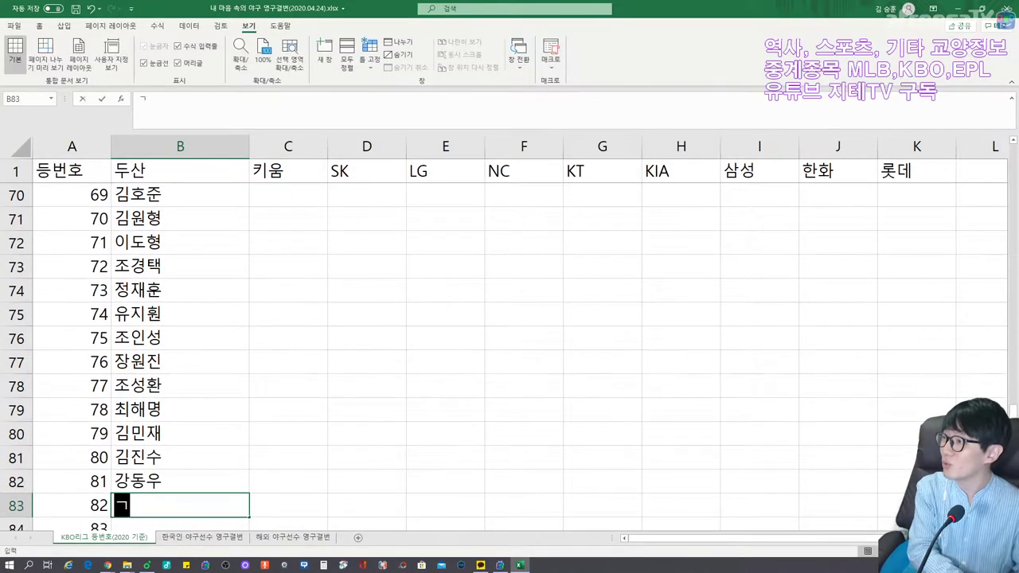
key(Return)
text(이광우)
key(Return)
text(김상진)
key(Return)
Enter 이용호, 강석천 and 박철우 in the 두산 column for numbers 85 to 87, cells B86 to B88.
text(이용호)
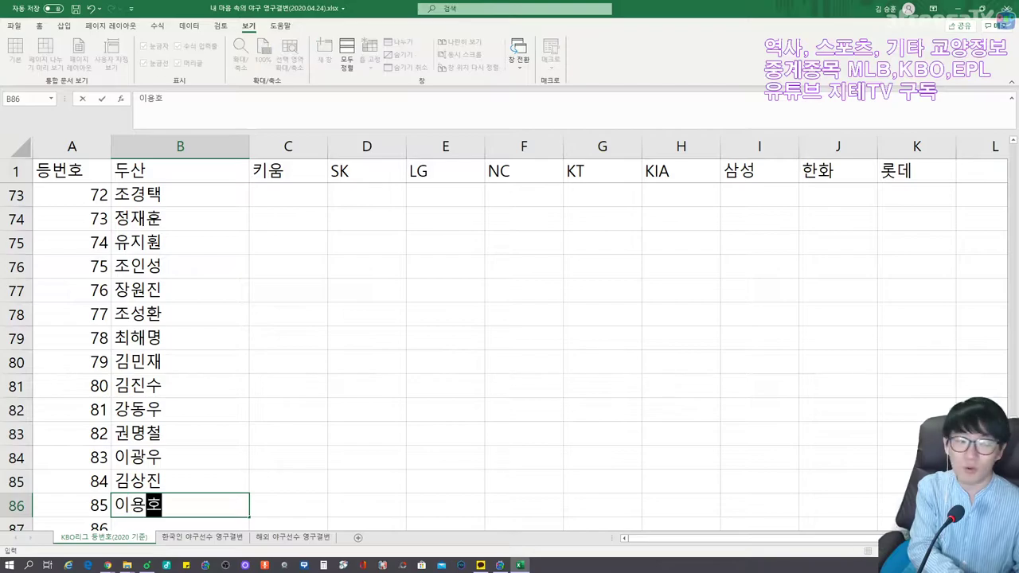
key(Return)
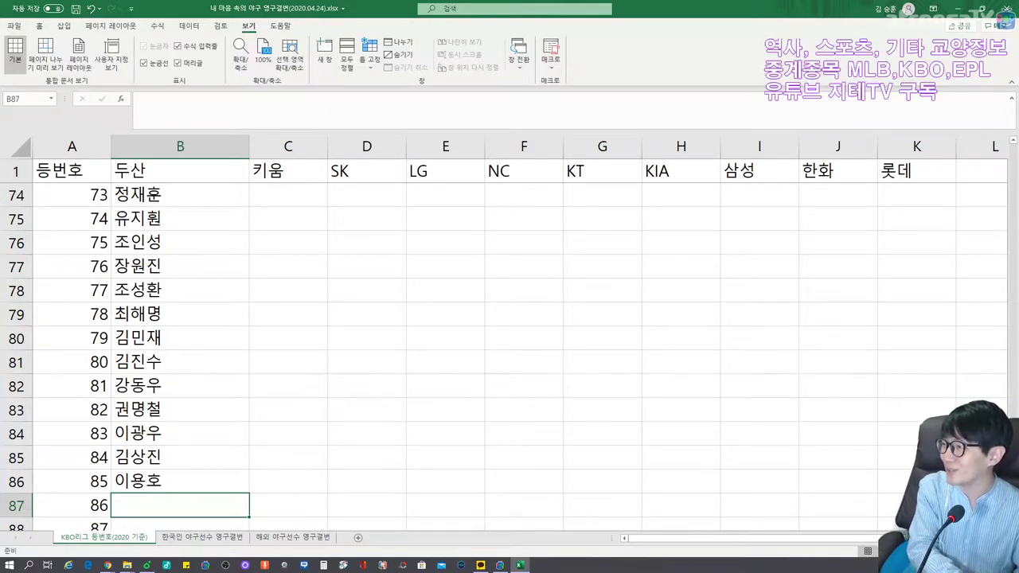
text(강석천)
key(Return)
text(박철우)
key(Return)
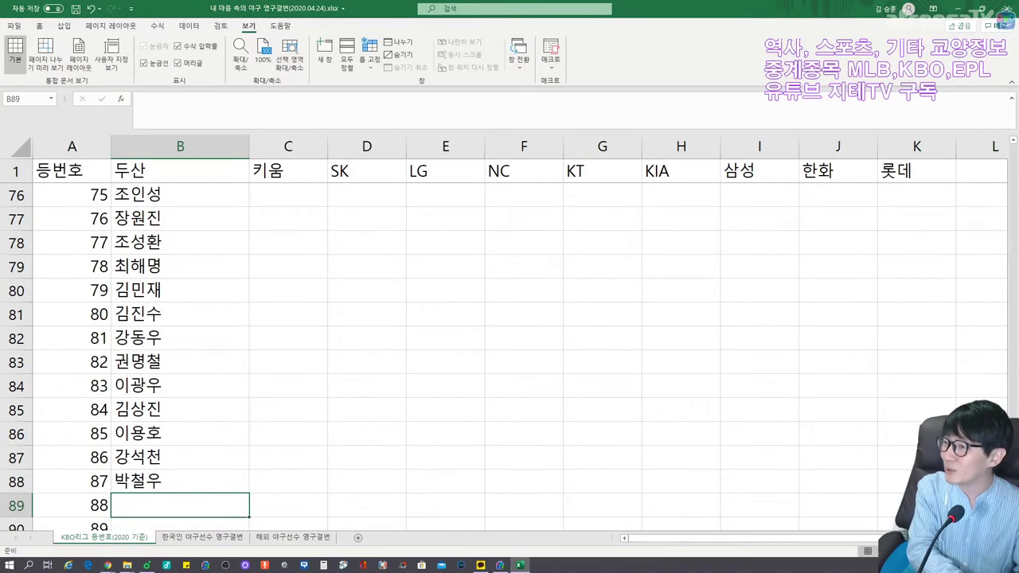
Enter 김태형, 공필성 and 고영민 in the 두산 column for numbers 88 to 90, cells B89 to B91.
text(김태형(감)
key(BackSpace)
key(BackSpace)
key(BackSpace)
key(BackSpace)
key(Return)
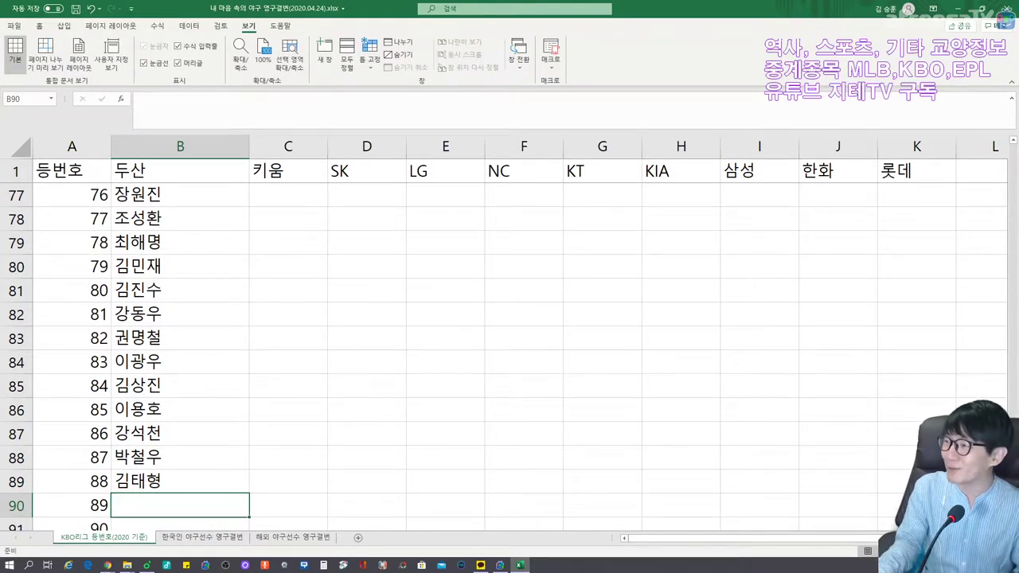
text(공필성)
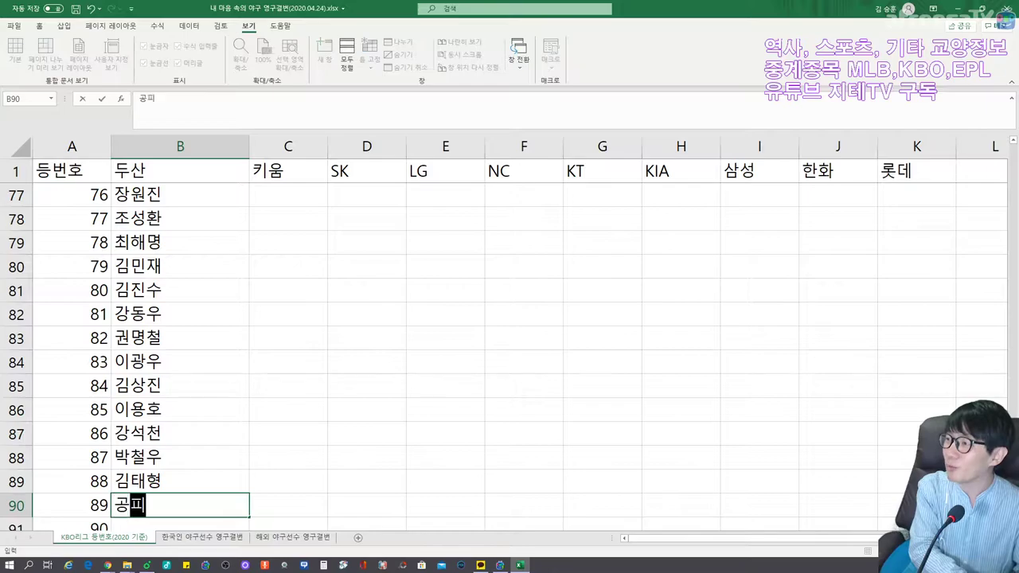
key(Return)
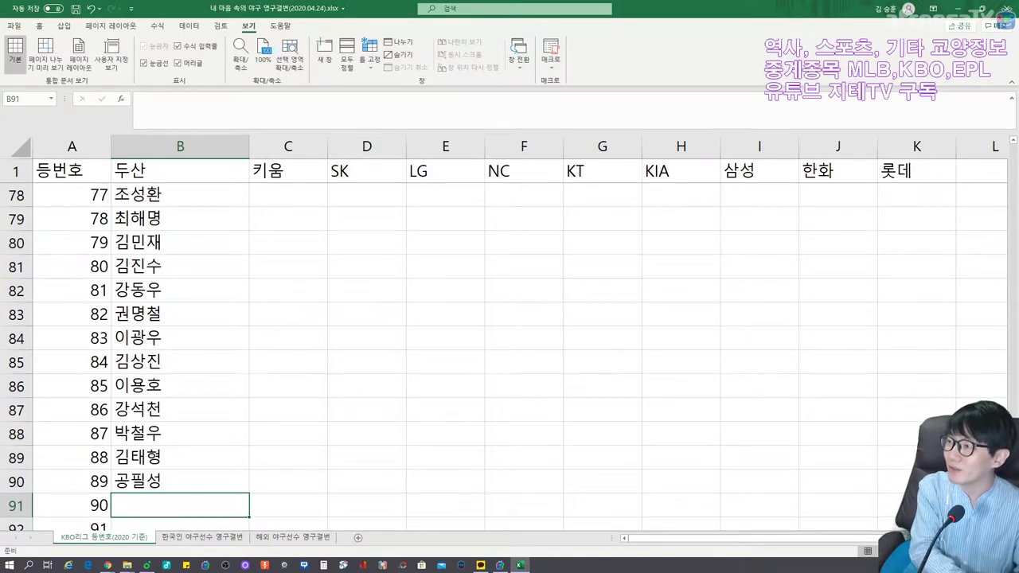
text(고영민)
key(Return)
Enter 배영수, 전형근 and 양찬열 in the 두산 column for numbers 91 to 93, cells B92 to B94.
text(뱅영수)
key(Return)
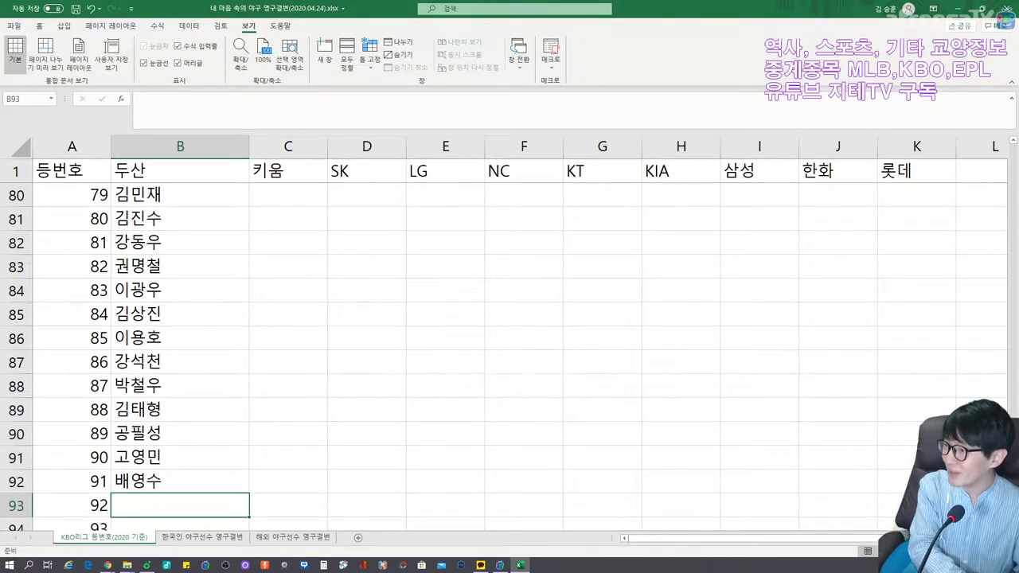
text(전형근)
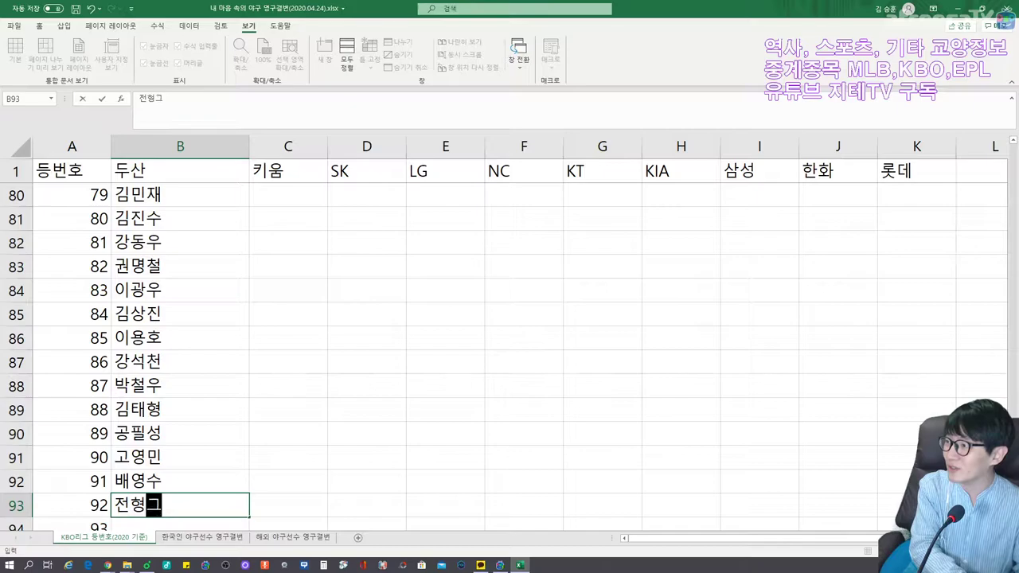
key(Return)
text(양찬열)
key(Return)
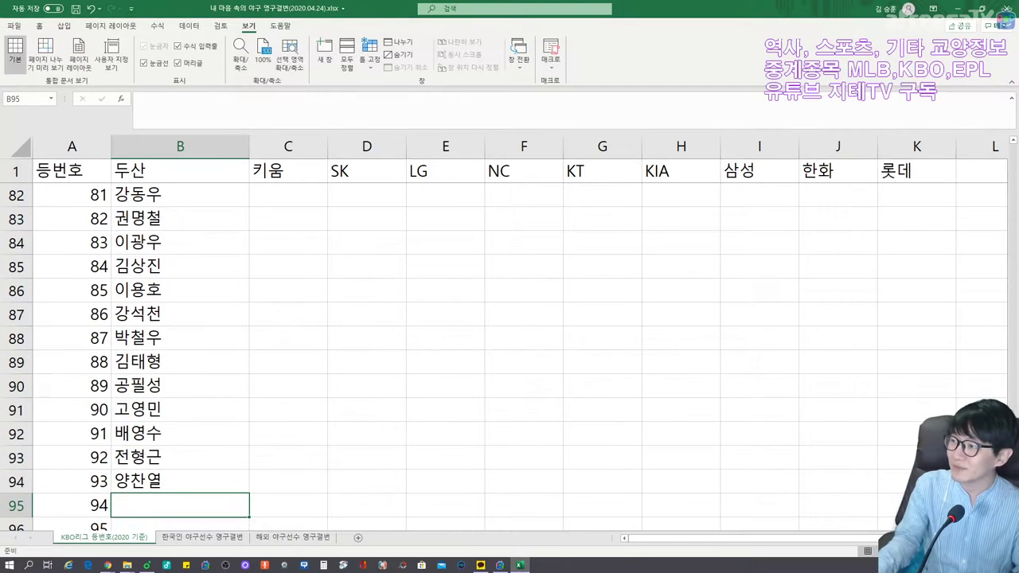
Enter 김성민, 최경환, 조제영 and 최지원 in the 두산 column for numbers 94 to 97, cells B95 to B98.
text(김성민)
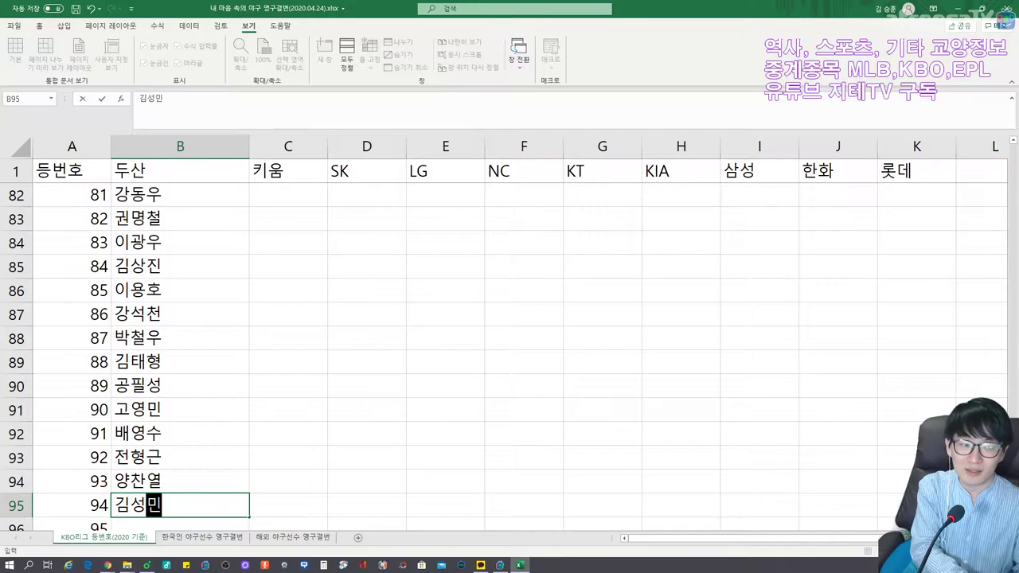
key(Return)
text(최경환)
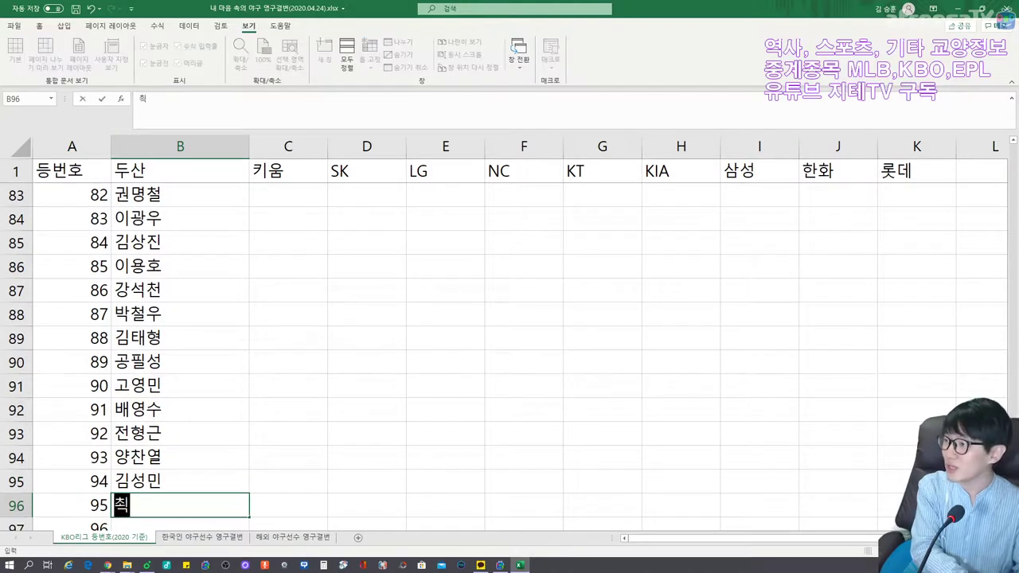
key(Return)
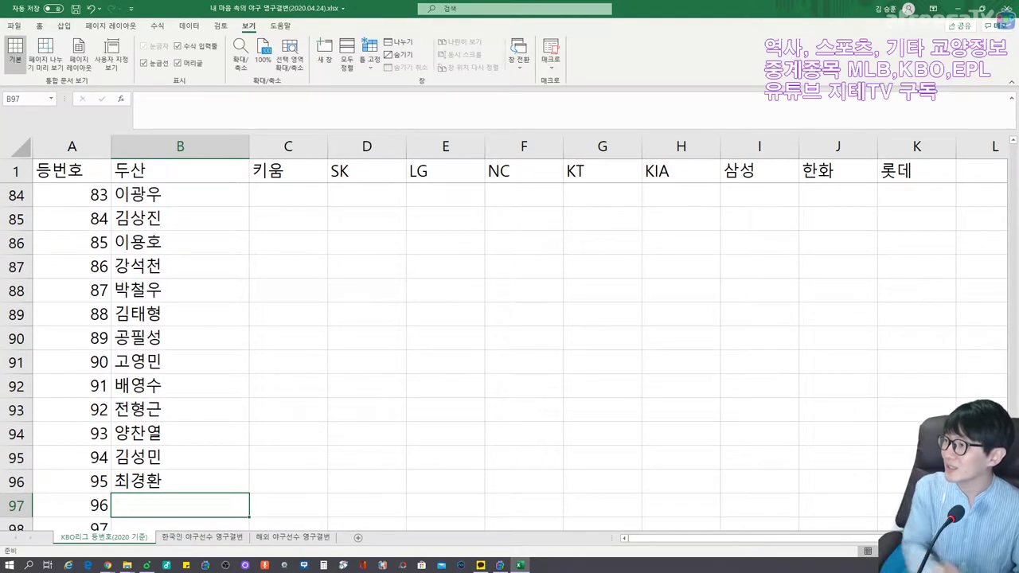
text(조제영)
key(Return)
text(최)
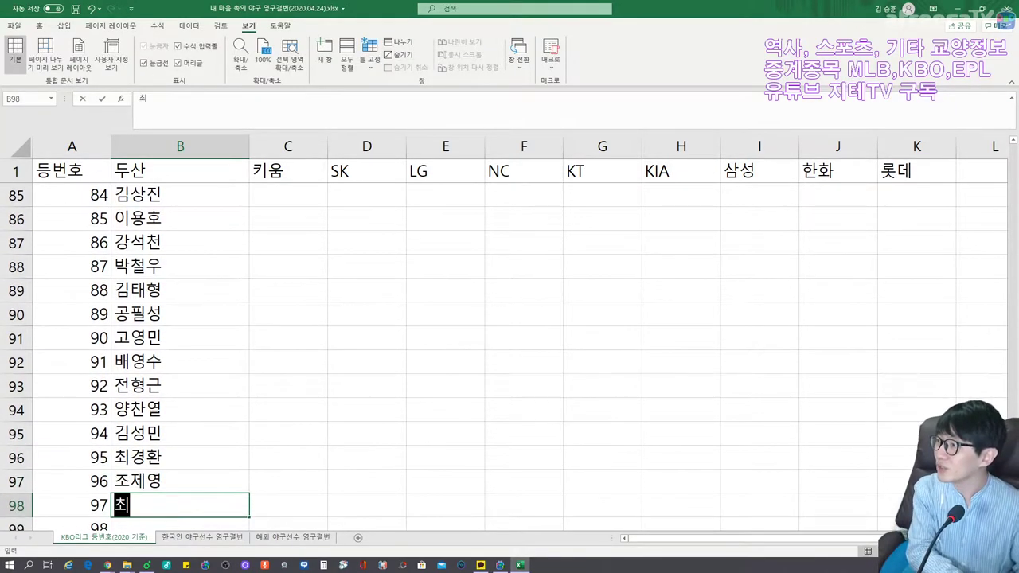
text(지원)
key(Return)
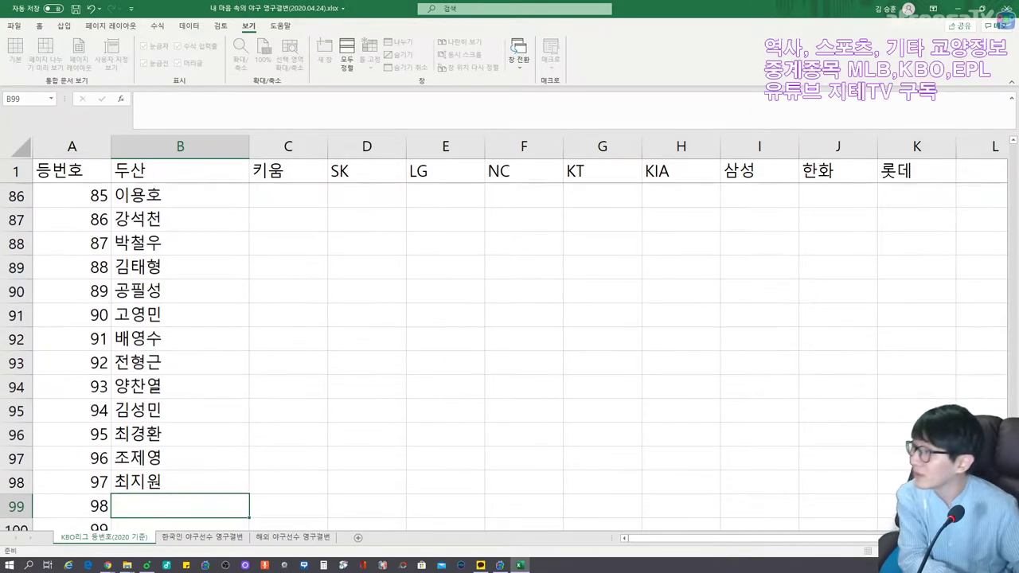
Enter 최세창 and 한주성 in the 두산 column for numbers 98 and 99, cells B99 and B100.
text(최세창)
key(Return)
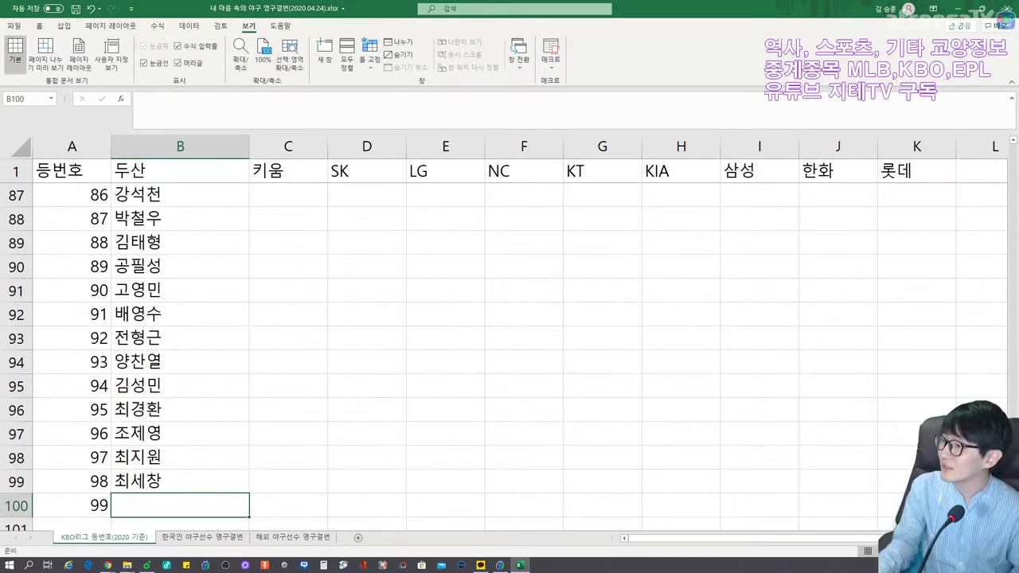
text(한주성)
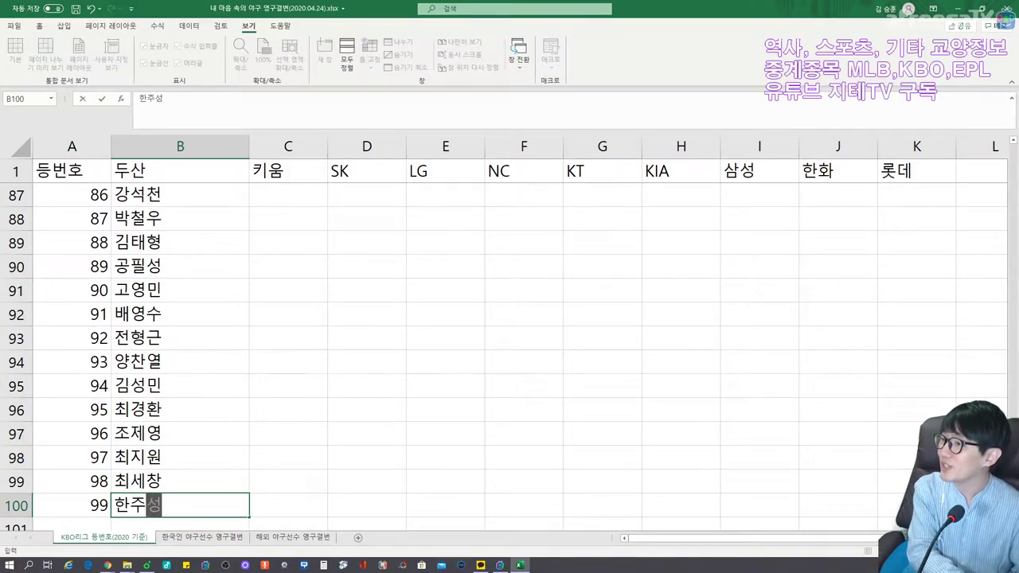
key(Return)
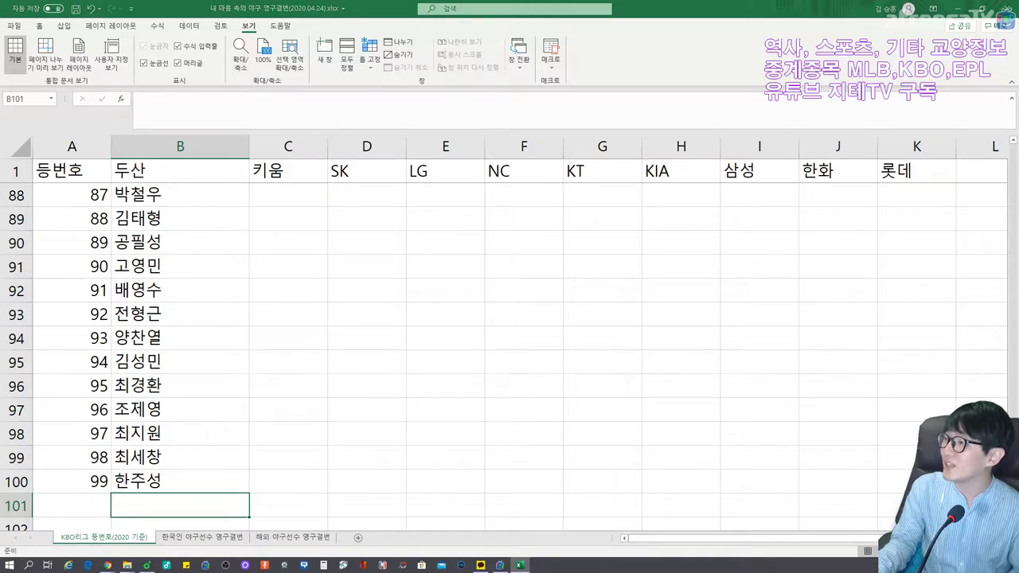
Add the number 0 below 99 in the 등번호 column, cell A101.
key(alt+Tab)
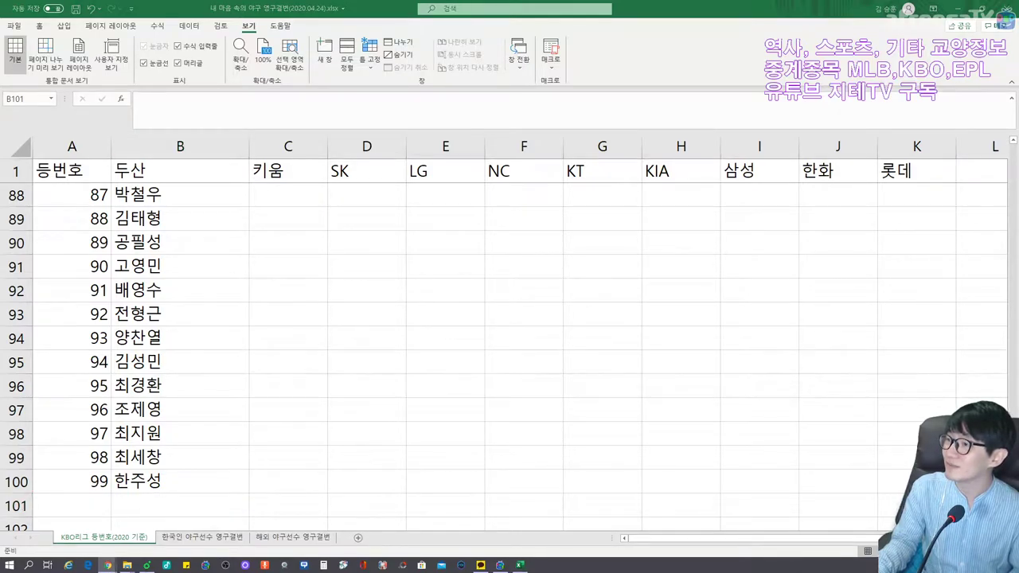
click(96, 504)
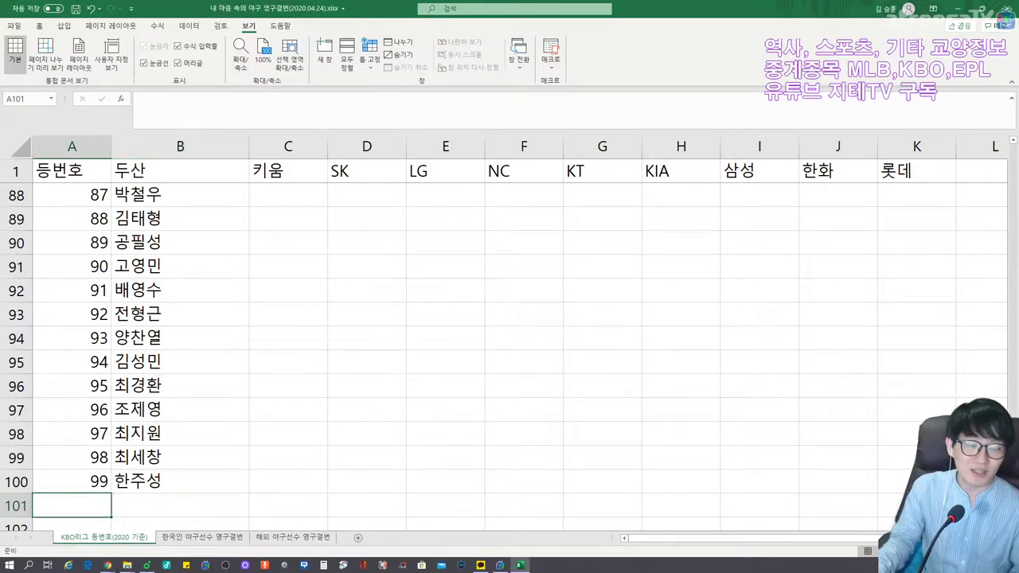
text(0)
key(Return)
Try to enter the double-zero number in cell A102, first as plain zero and then as (00).
text(0)
key(Return)
click(72, 482)
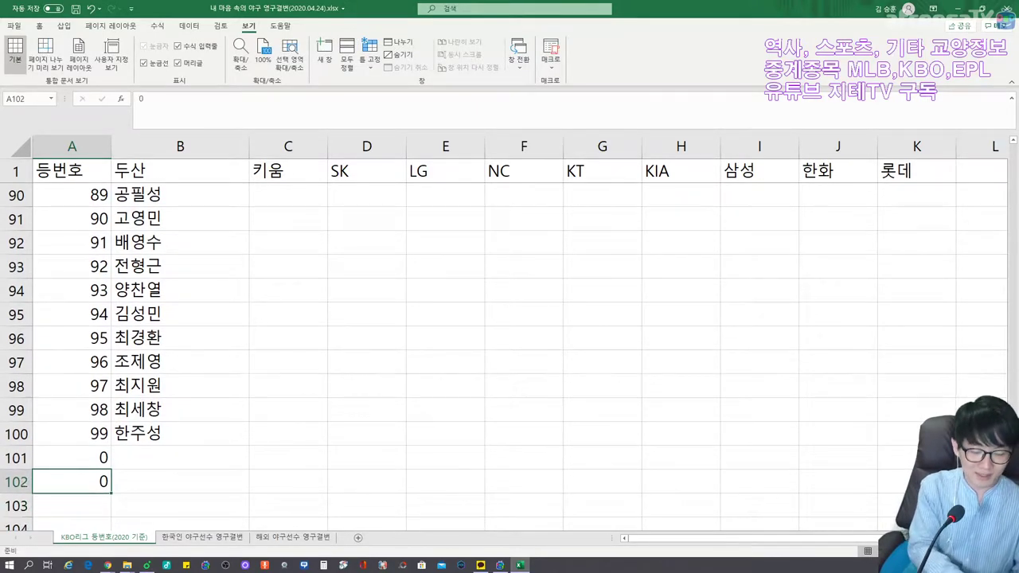
text((00))
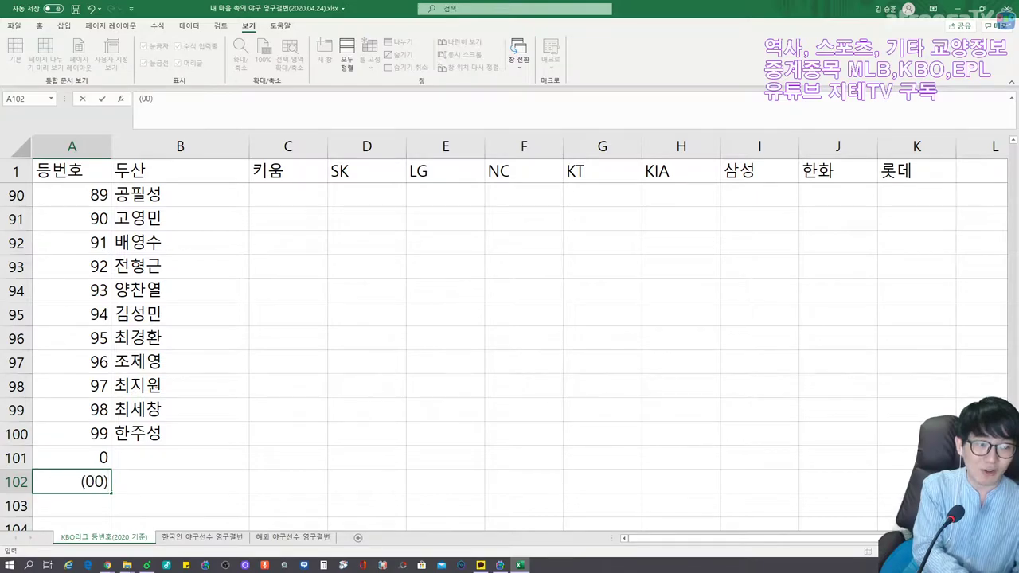
key(Return)
click(72, 481)
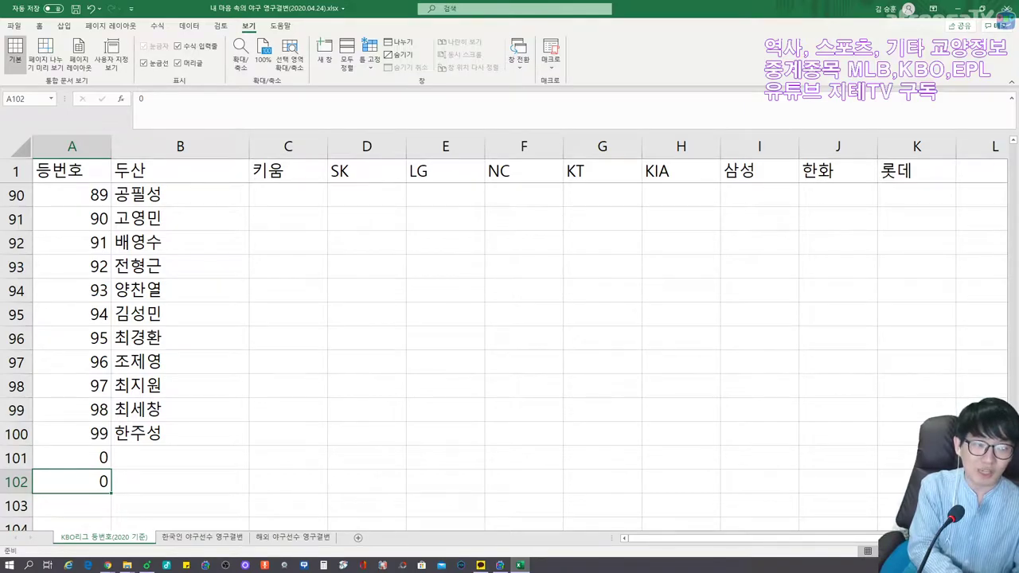
Set cell A102 in the 등번호 column to A0.
text(A0)
key(Return)
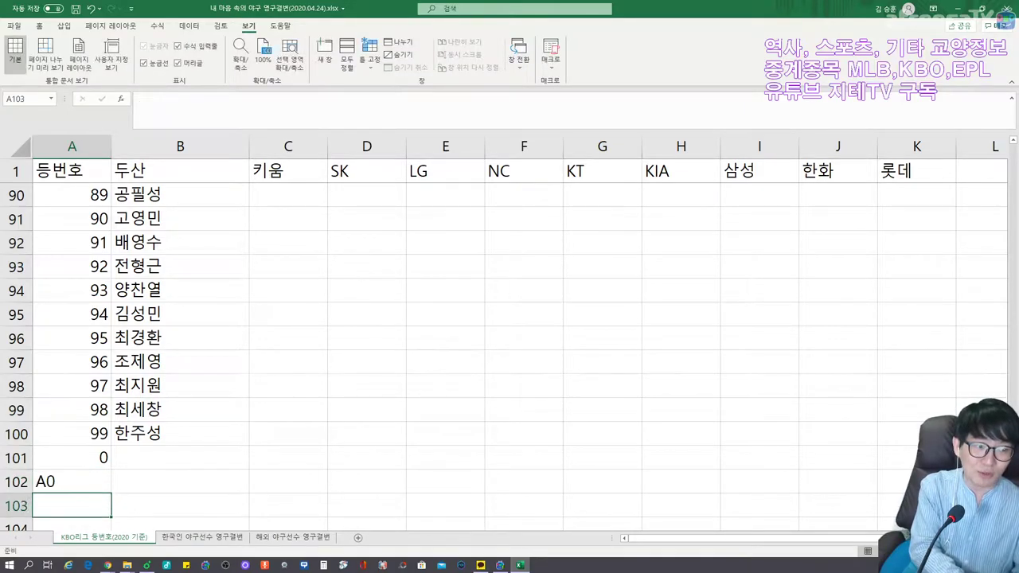
click(72, 481)
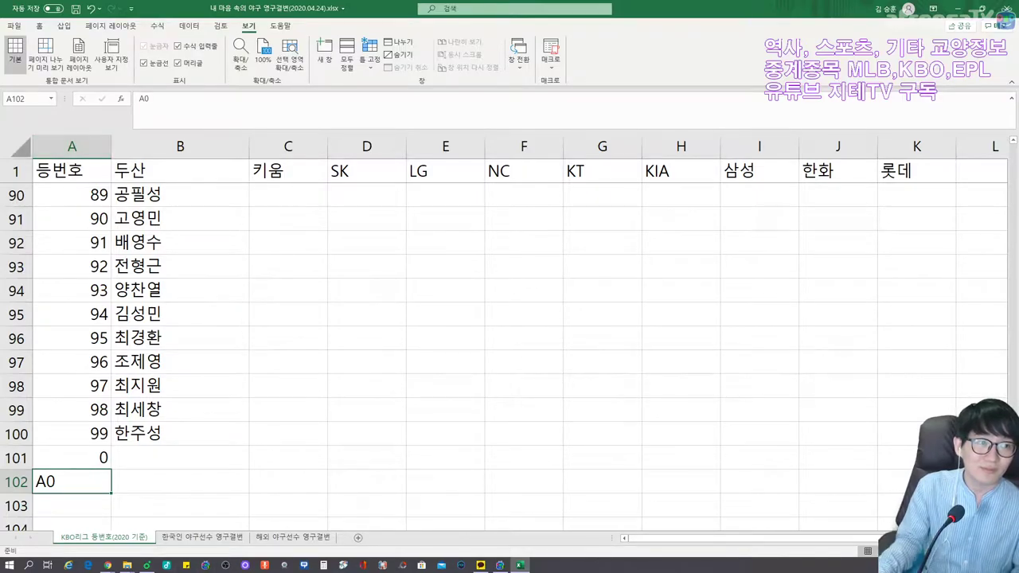
Center the contents of all cells in the sheet horizontally.
click(21, 147)
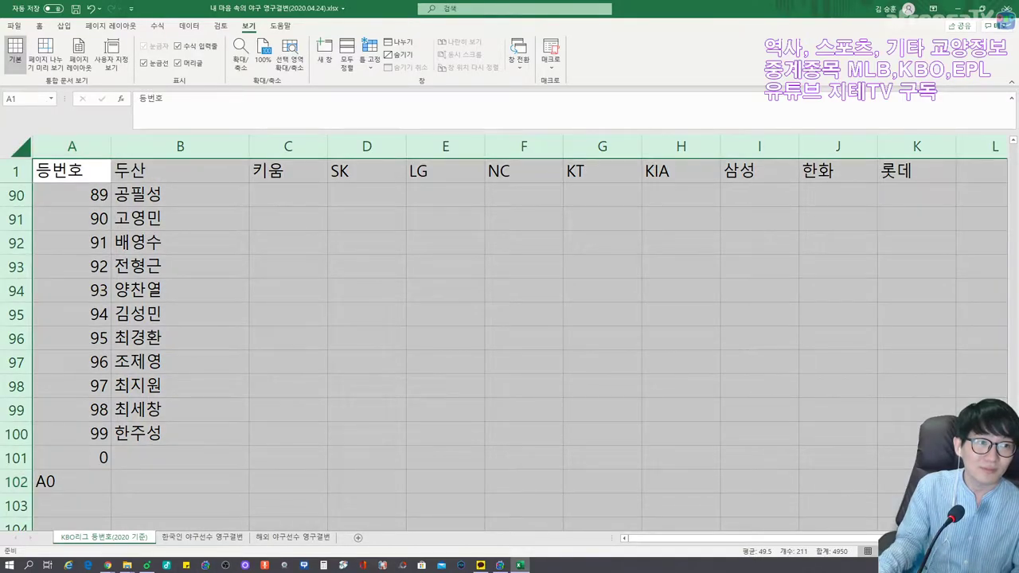
click(40, 26)
click(246, 63)
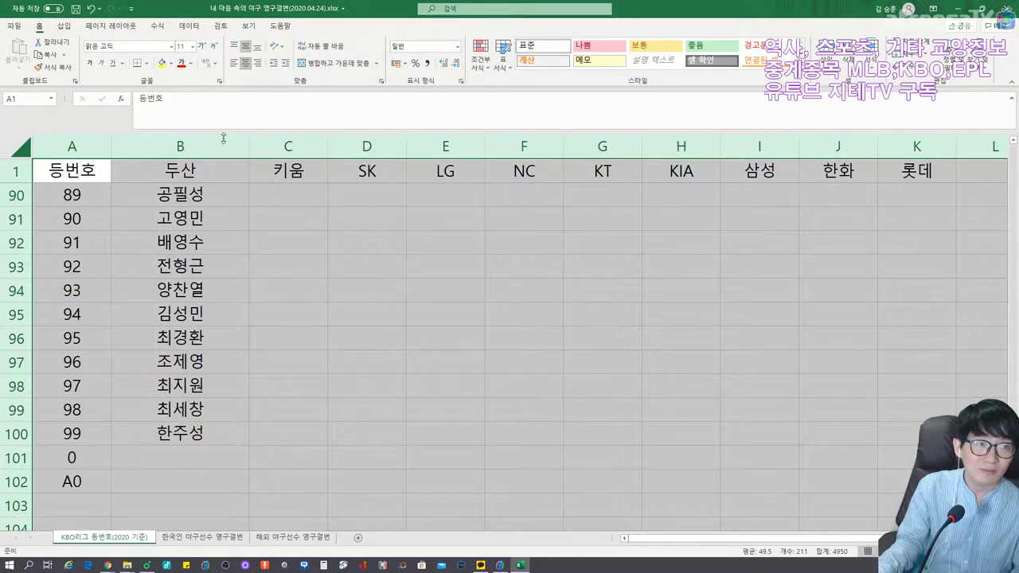
key(ctrl+Down)
Enter 전창민 and 안권수 in the 두산 column for numbers 0 and A0, cells B101 and B102.
click(180, 457)
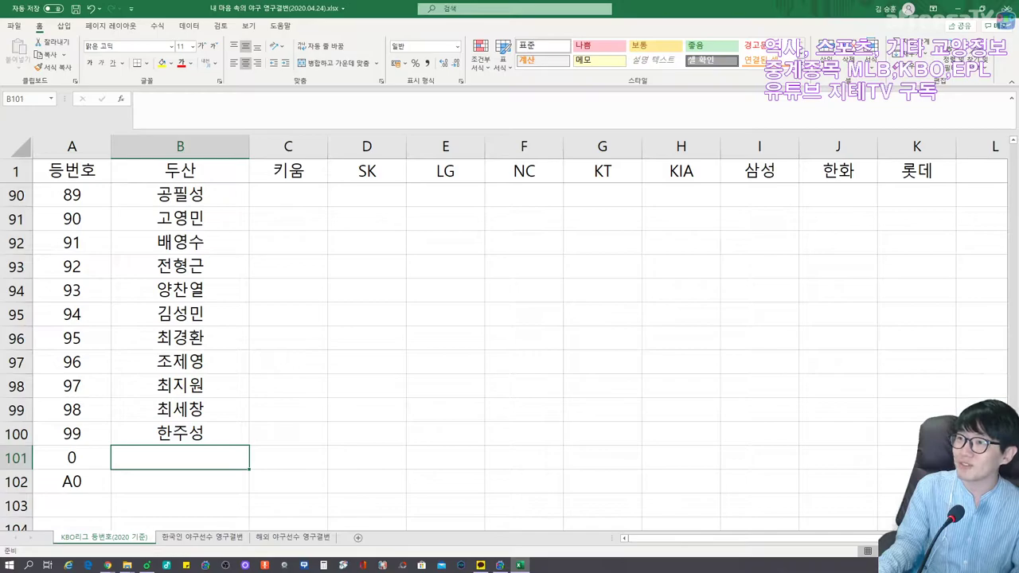
scroll(510, 318, down, 1)
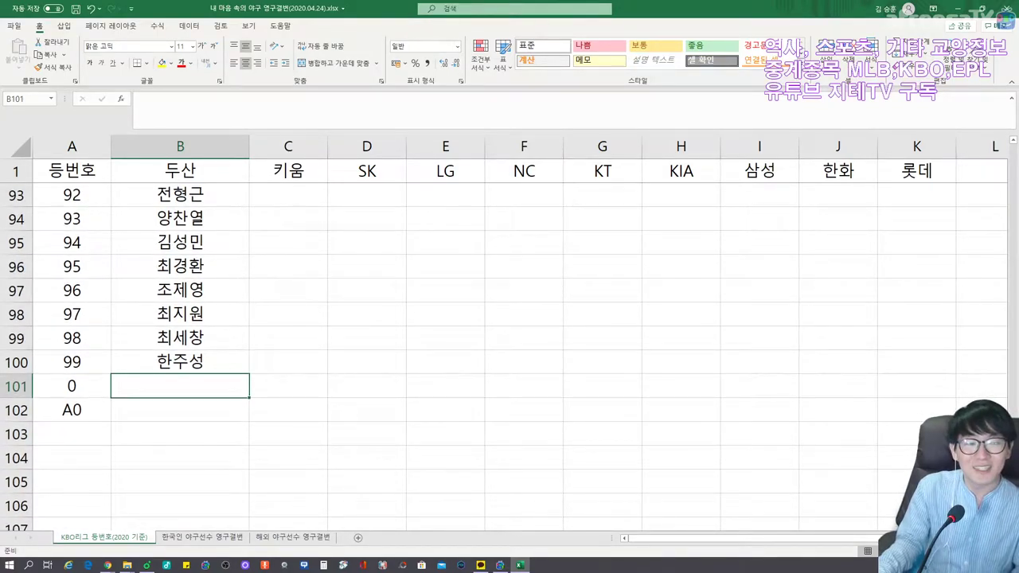
click(71, 434)
click(180, 386)
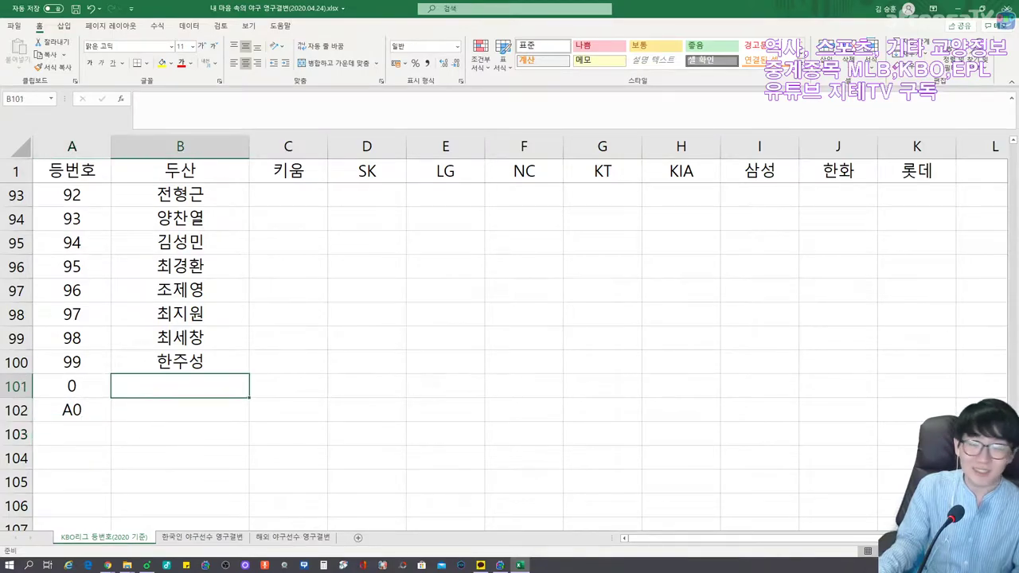
text(전창민)
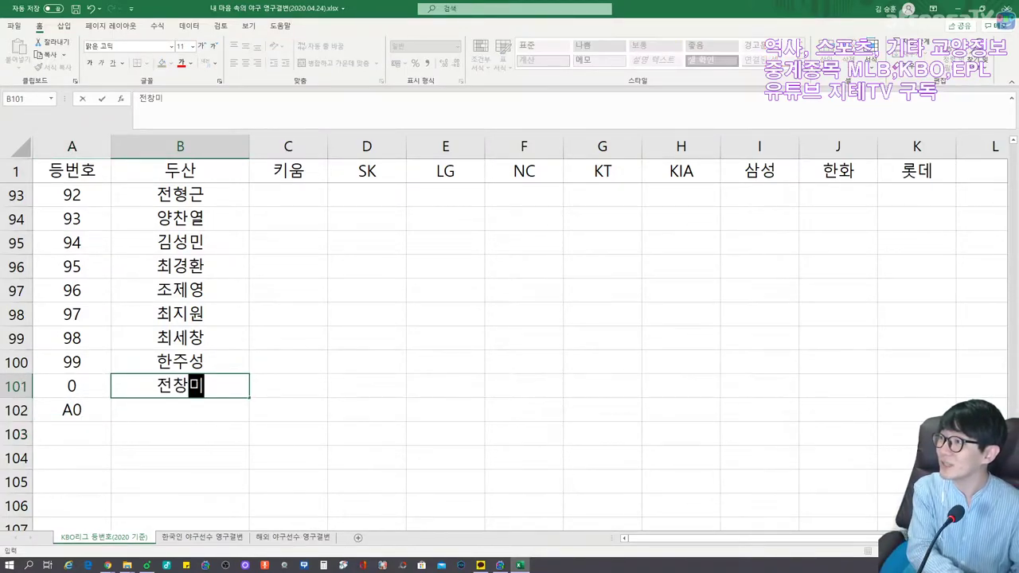
key(Return)
text(안권수)
key(Return)
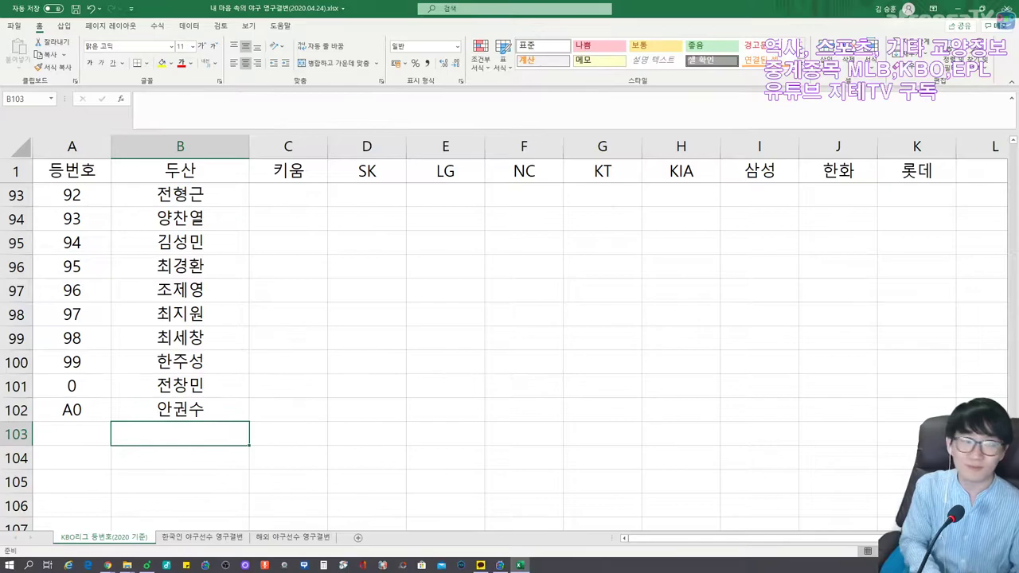
Add number 100 in cell A103 and enter 권휘 for it in the 두산 column, cell B103.
click(72, 434)
text(100)
key(Return)
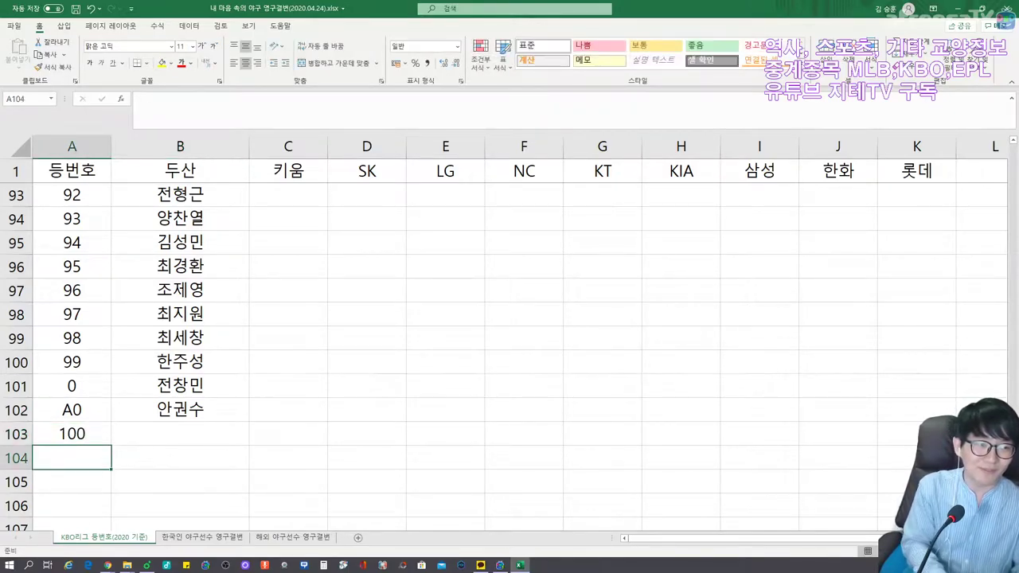
key(Right)
key(Up)
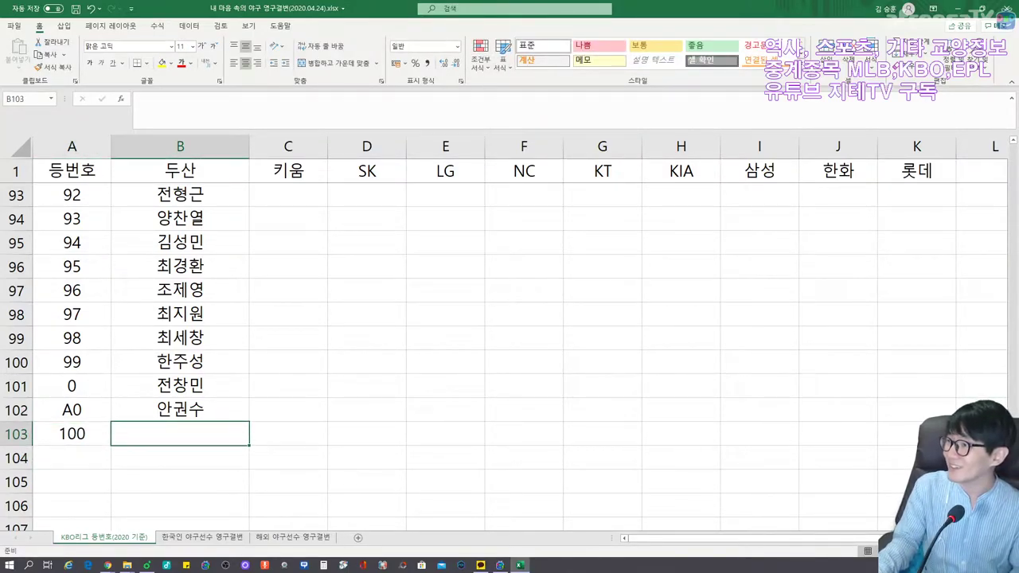
click(107, 566)
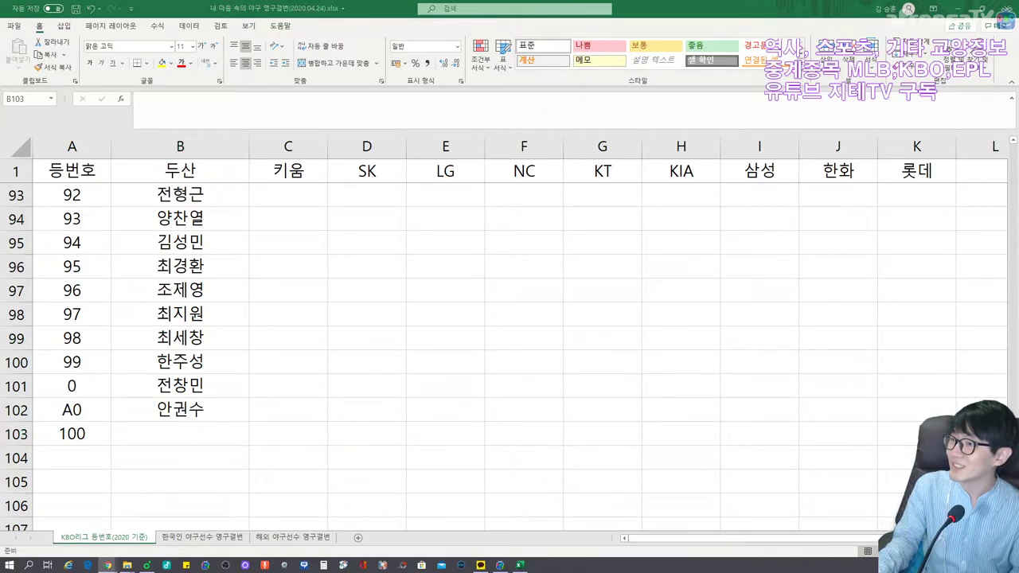
click(123, 439)
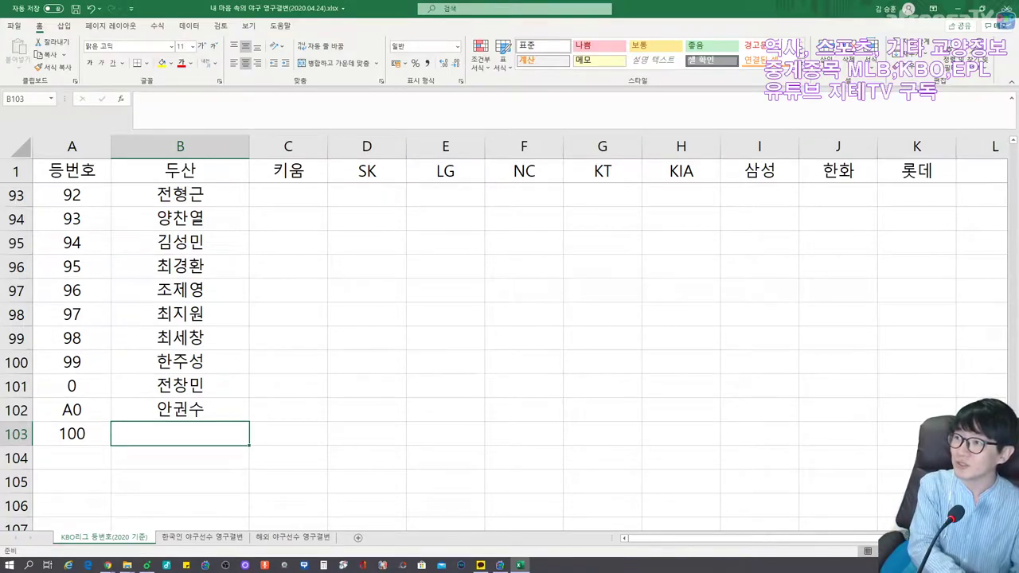
text(권)
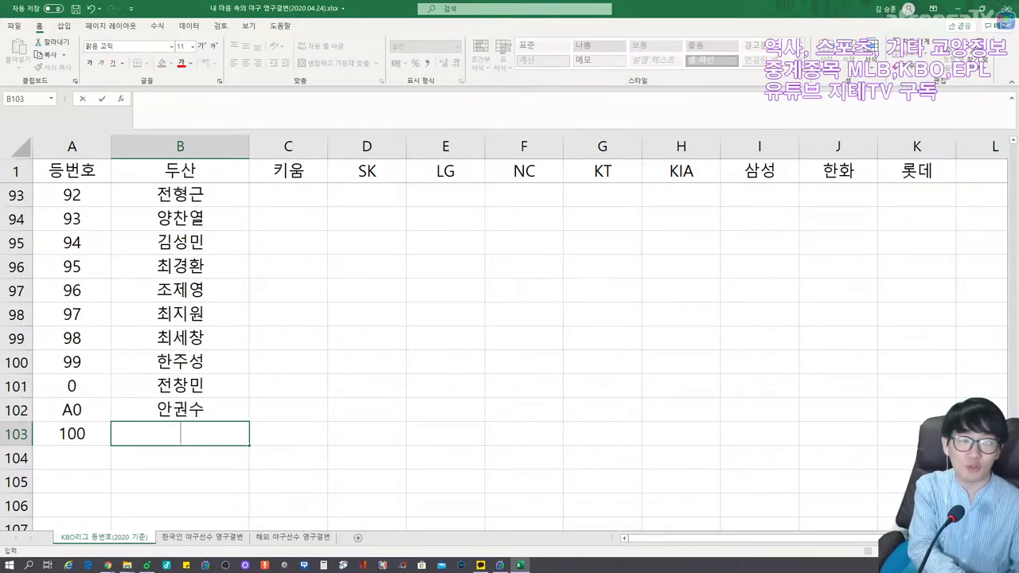
text(휘)
key(Return)
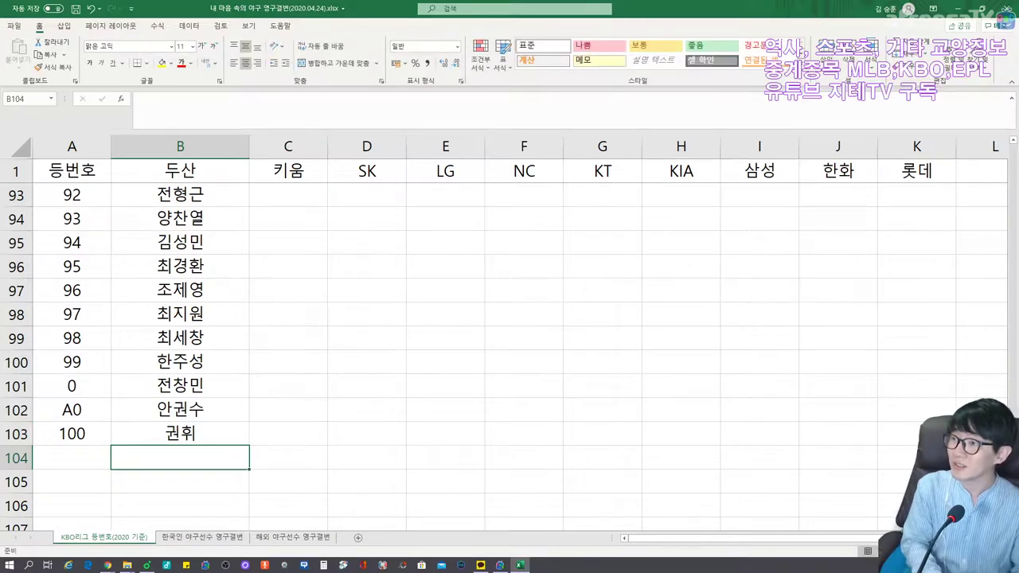
Enter 이병국, 유태현 and 천종민 in the 두산 column, cells B104 to B106.
text(이병국)
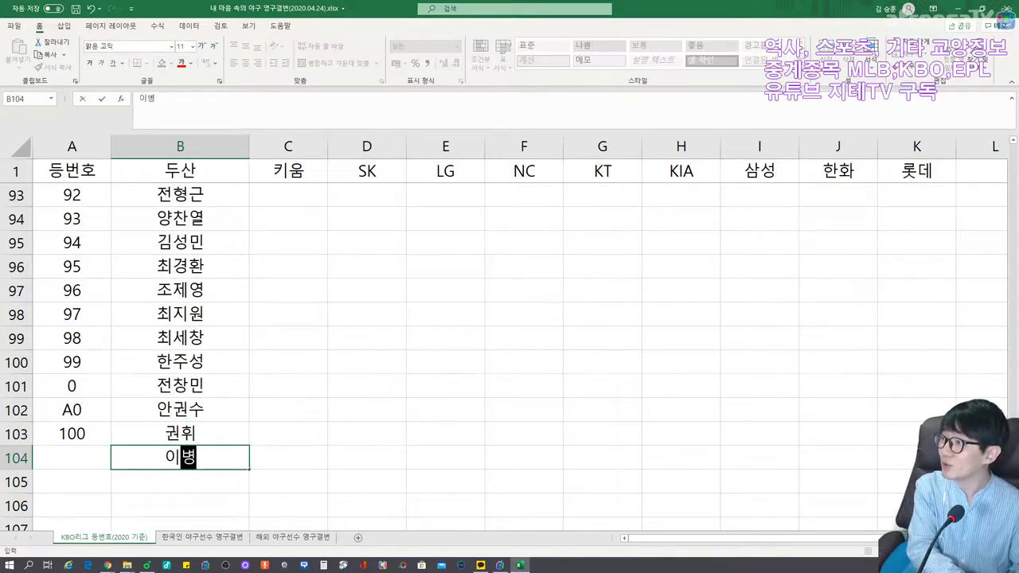
key(Return)
text(유태현)
key(Return)
text(천종)
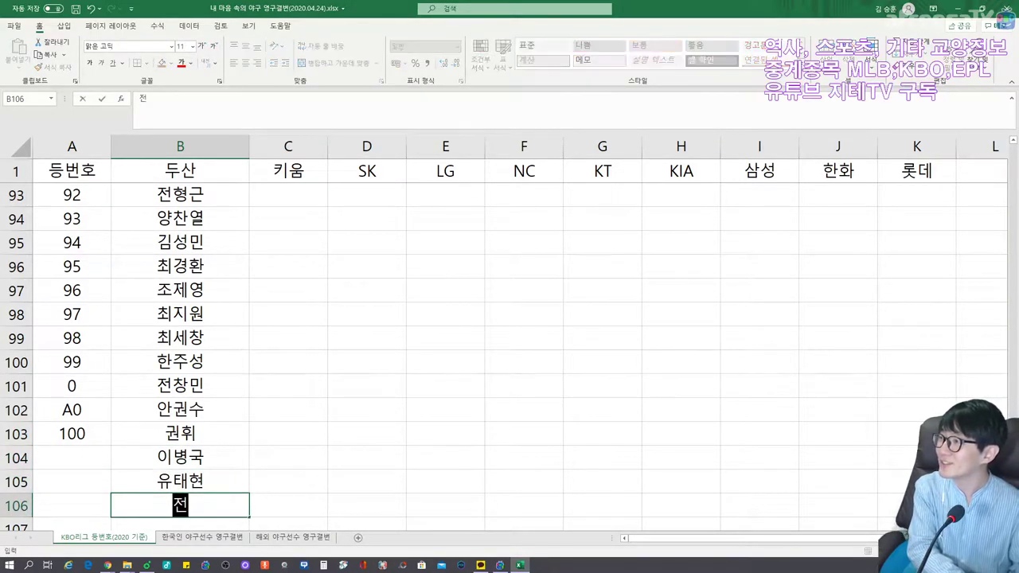
text(민)
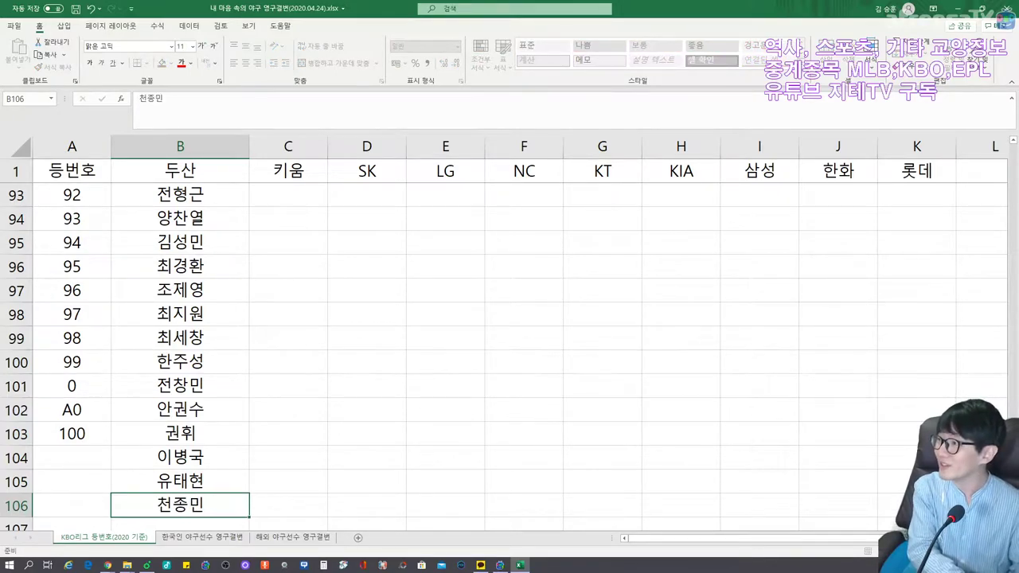
key(Return)
Enter 이민혁, 박웅 and 최종인 in the 두산 column, cells B107 to B109.
text(이민혁)
key(Return)
text(박웅)
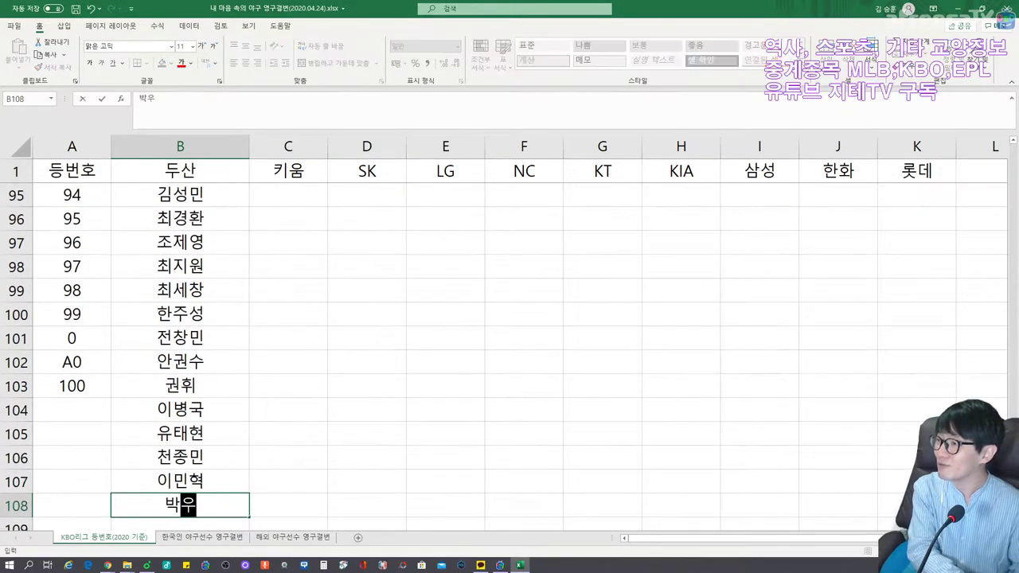
key(Return)
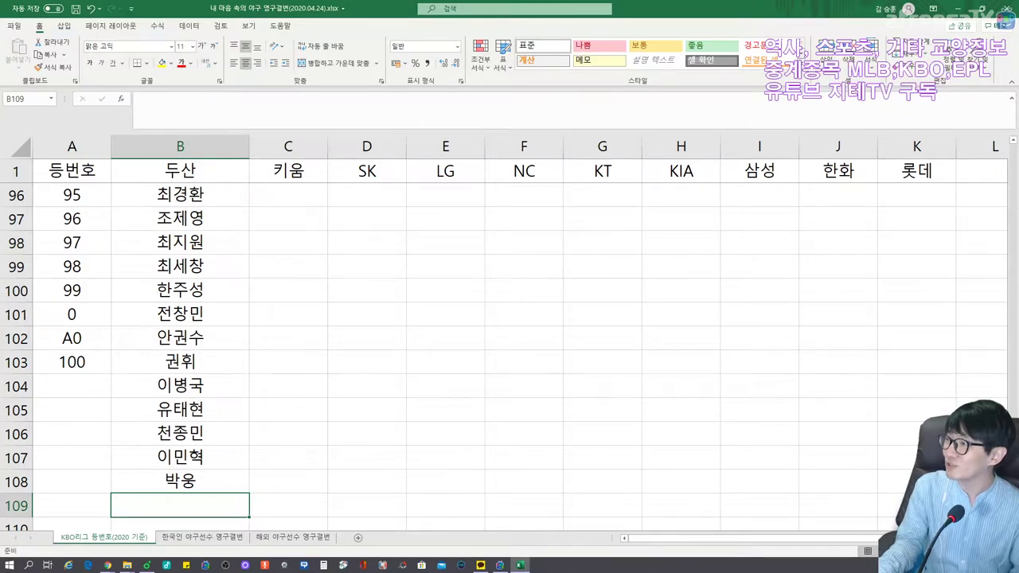
text(최종인)
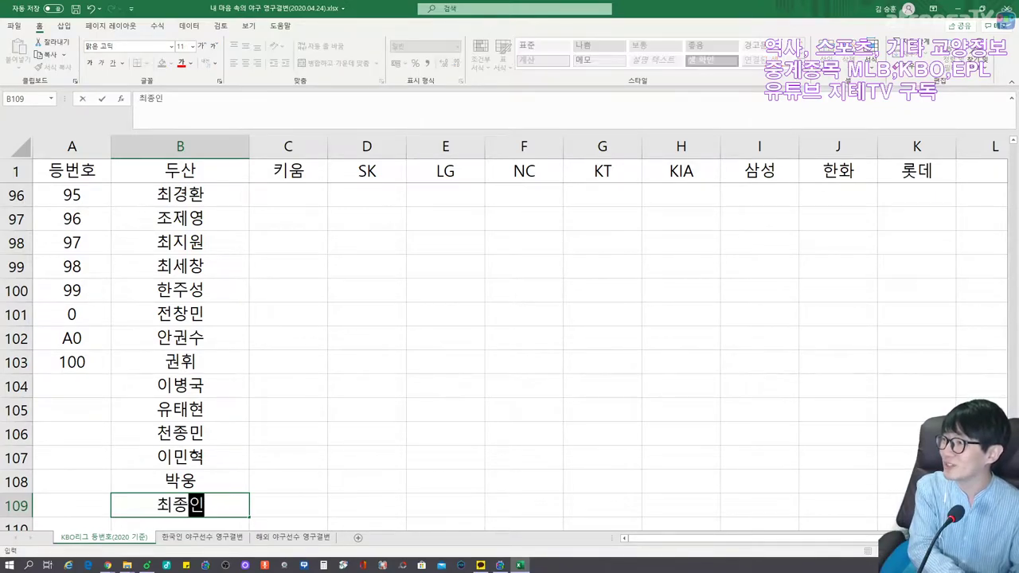
key(Return)
Enter 지원근, 오명진 and 구장익 in the 두산 column, cells B110 to B112.
text(지원근)
key(Return)
text(오명진)
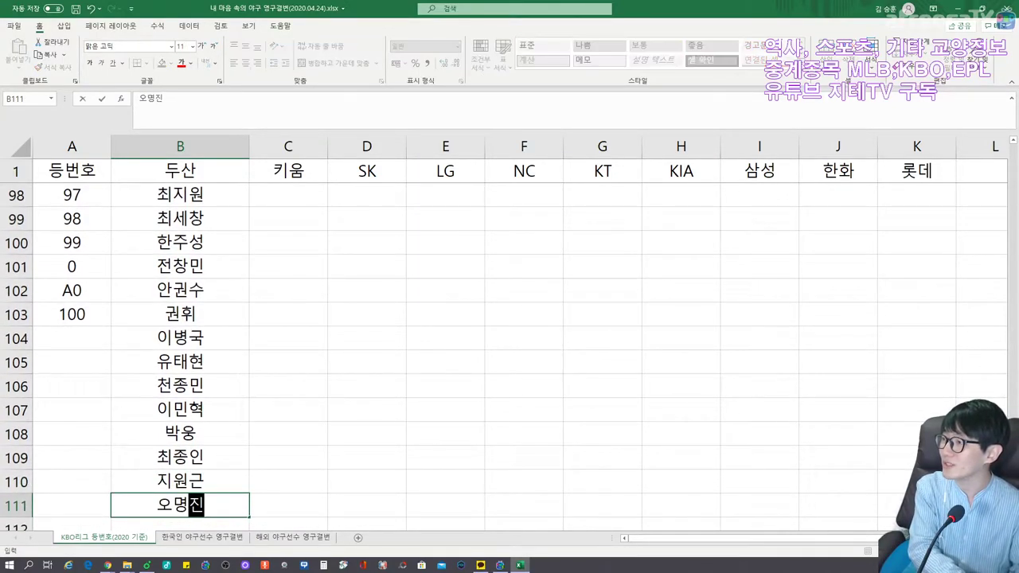
key(Return)
text(곳장익)
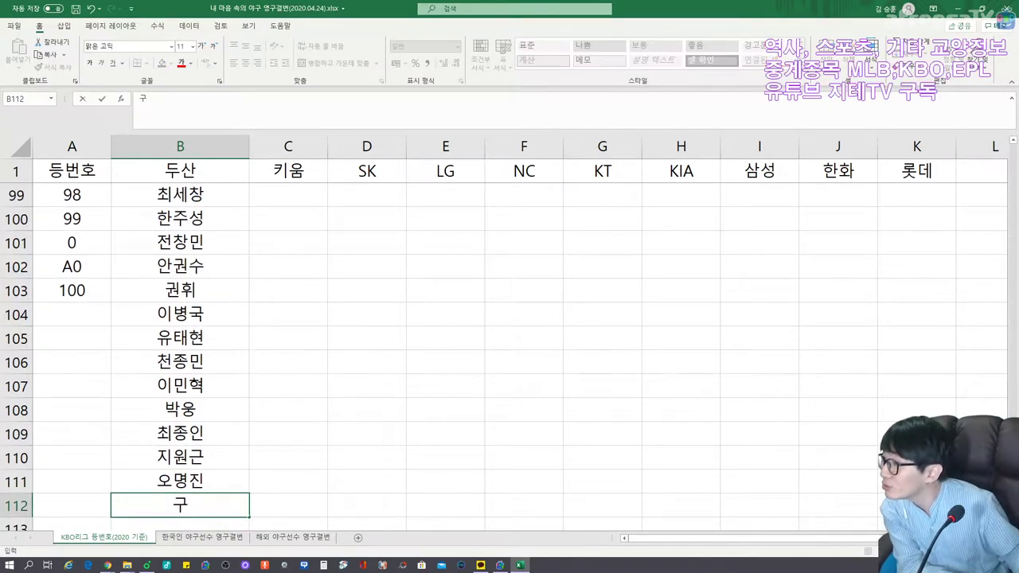
key(Return)
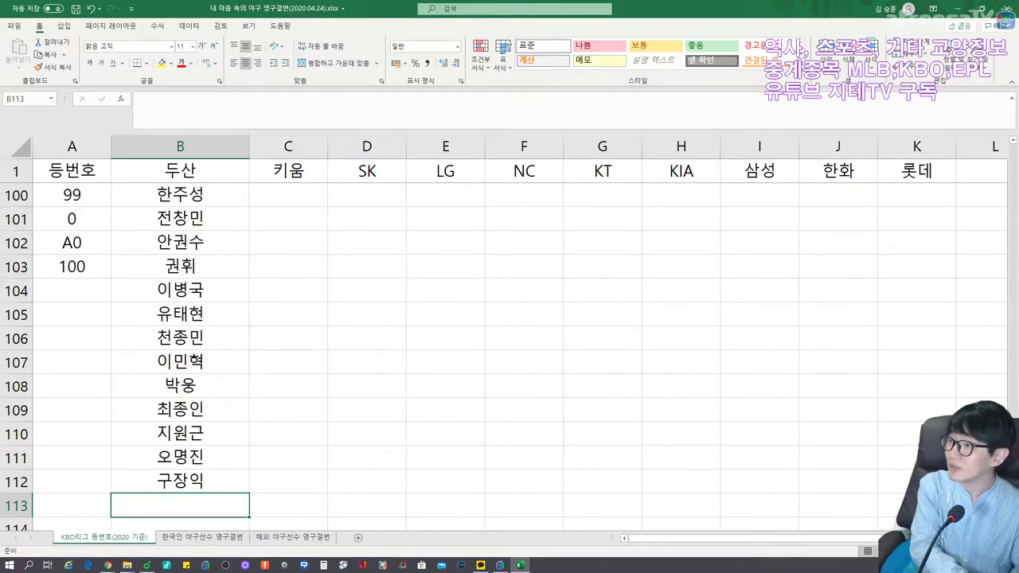
Enter 없음 in cell B113 and 제환유 in cell B114 of the 두산 column.
text(없음)
key(Return)
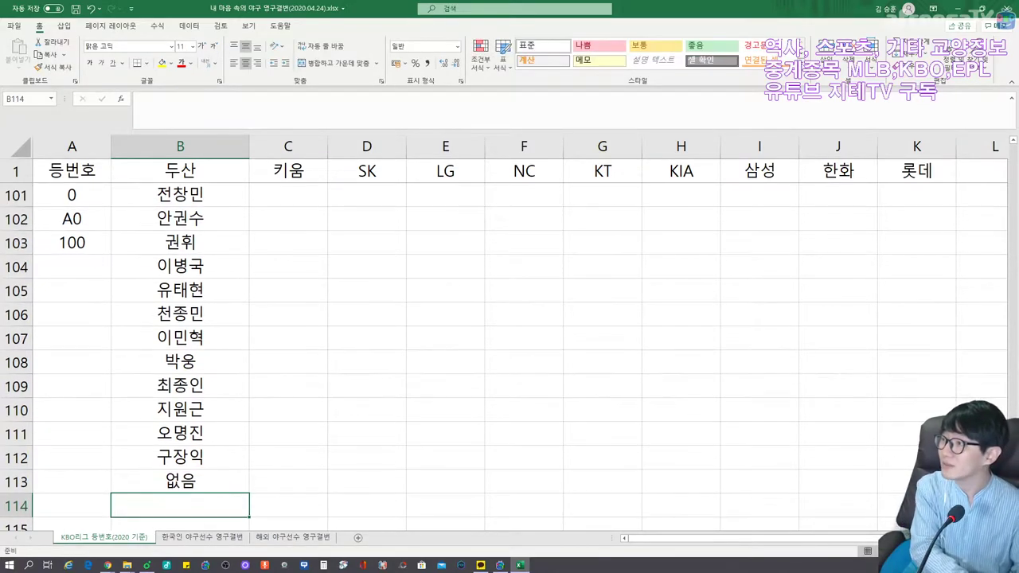
text(제호환유)
Number cells A104 to A114 of the 등번호 column as a series from 101 to 111.
key(Left)
key(Up)
key(Up)
key(Up)
key(Up)
key(Up)
key(Up)
key(Up)
key(Up)
key(Up)
key(Up)
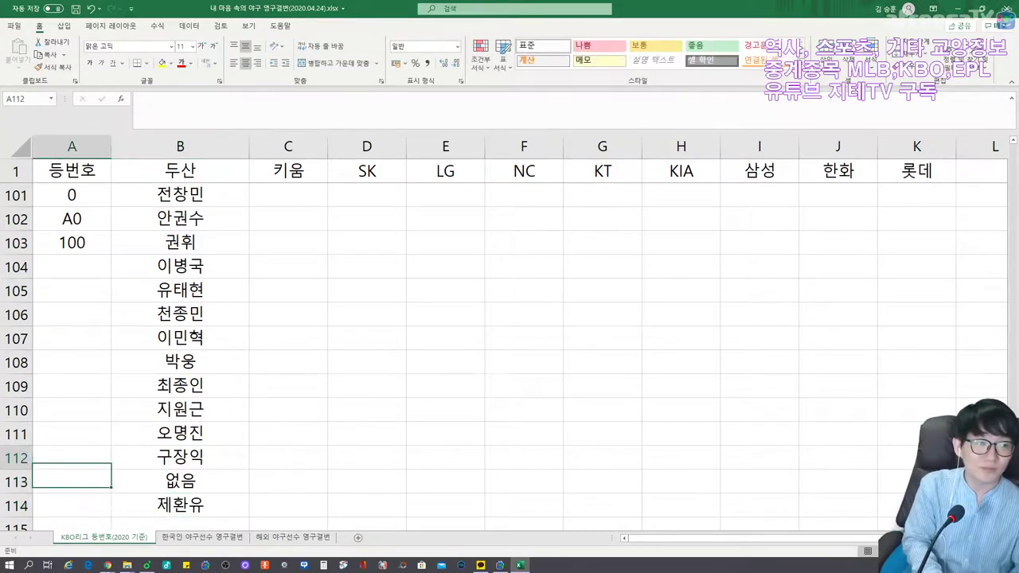
text(101)
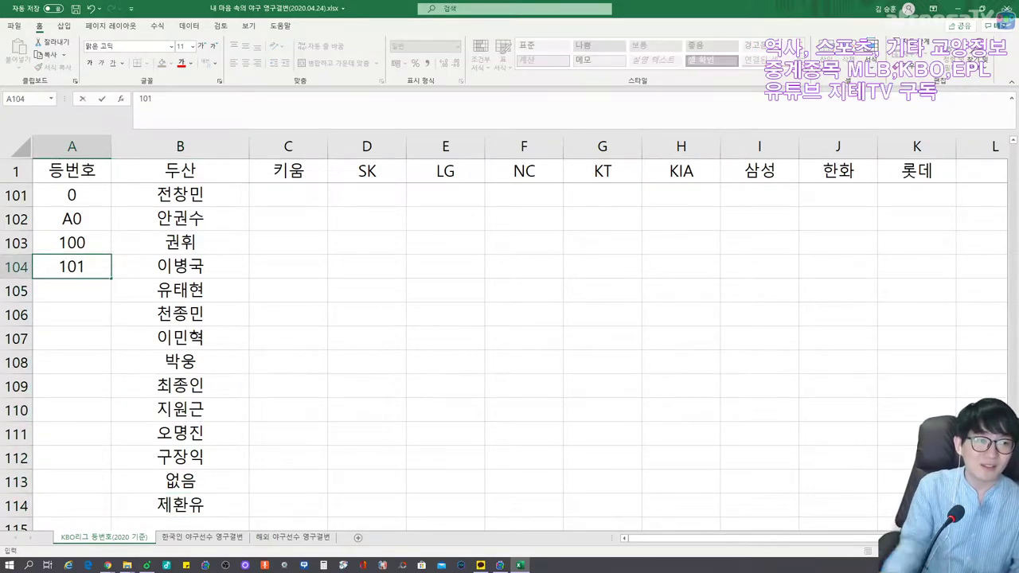
drag(72, 243, 111, 518)
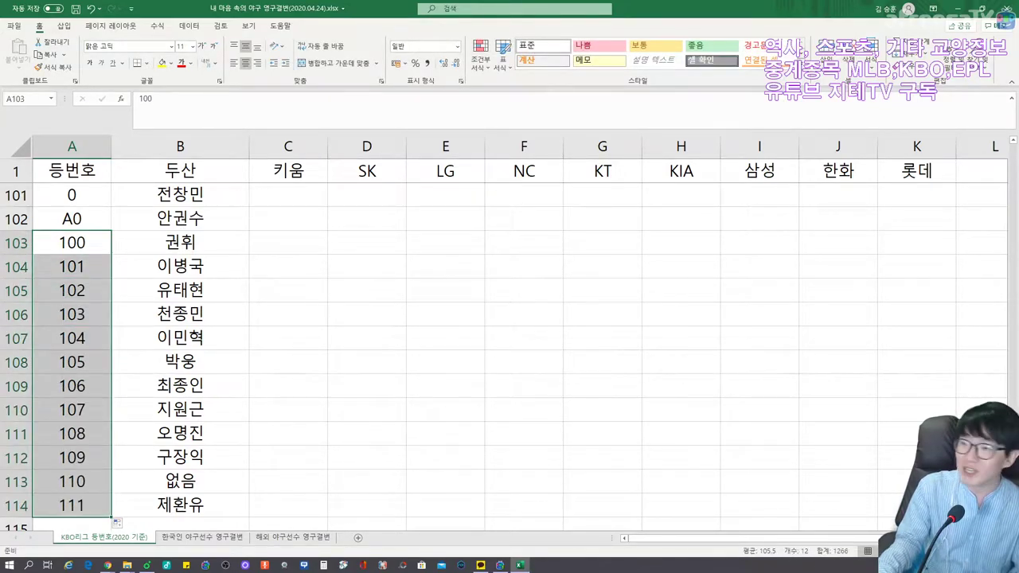
Clear the 없음 entry from cell B113 in the 두산 column.
click(180, 505)
click(180, 481)
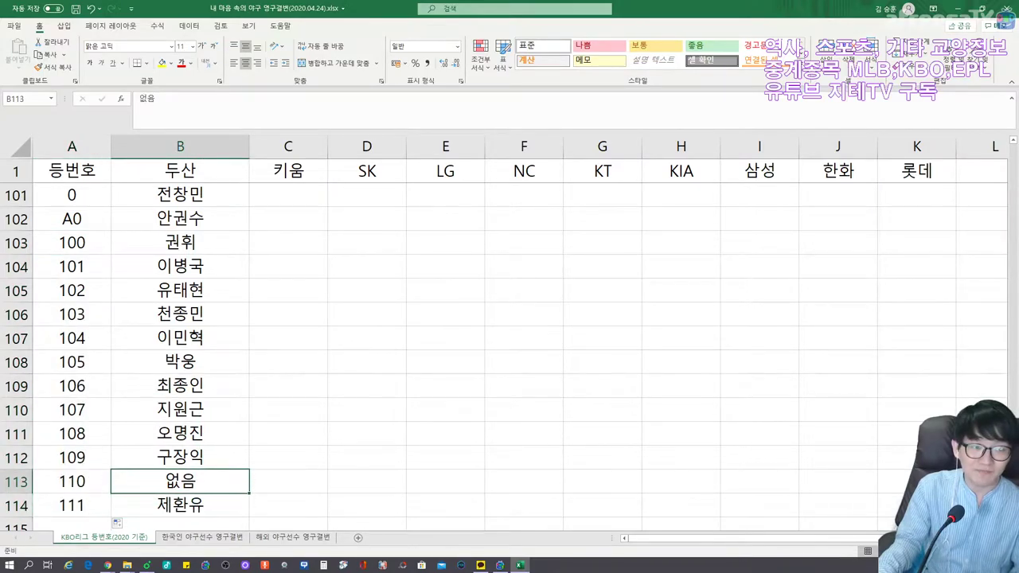
key(Delete)
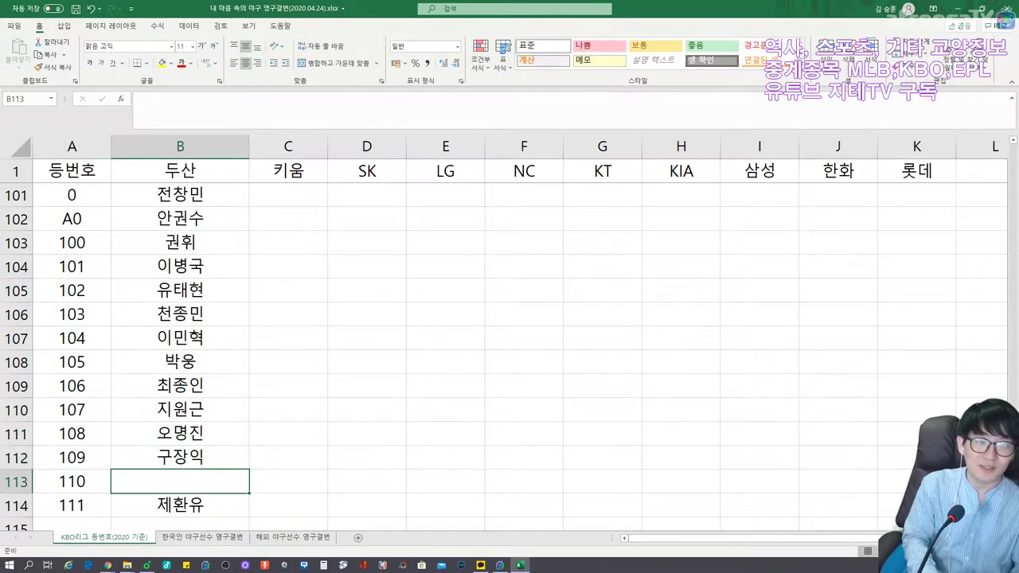
key(Up)
key(Down)
key(Down)
key(Up)
key(Up)
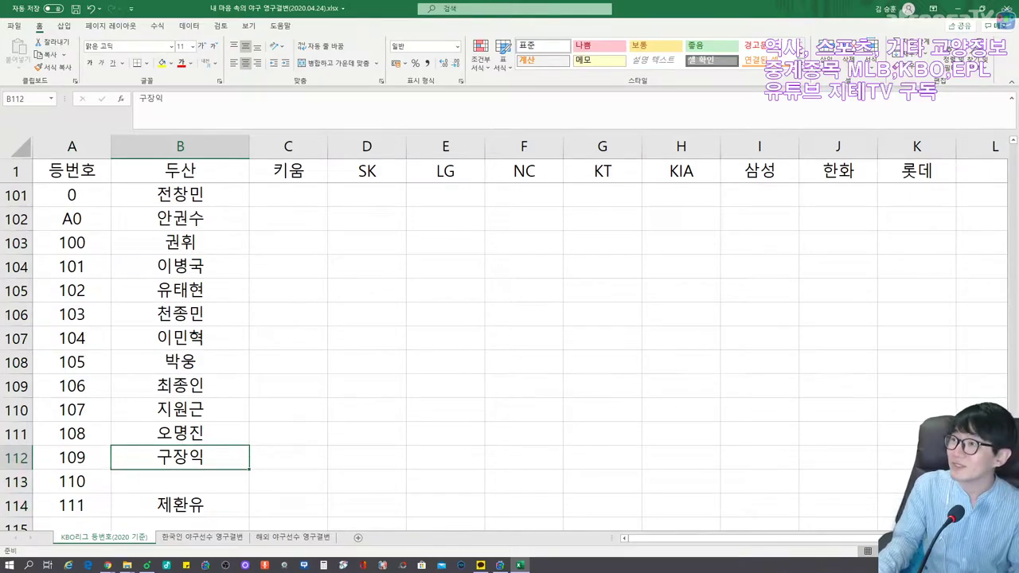
Enter 임병욱 in the 키움 column for number 0, cell C101.
key(alt+Tab)
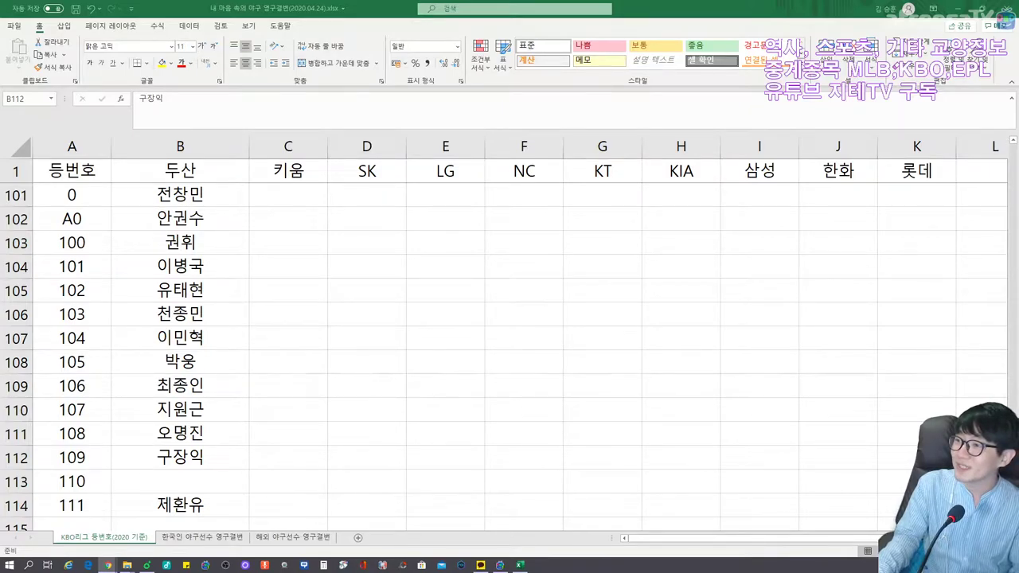
click(258, 192)
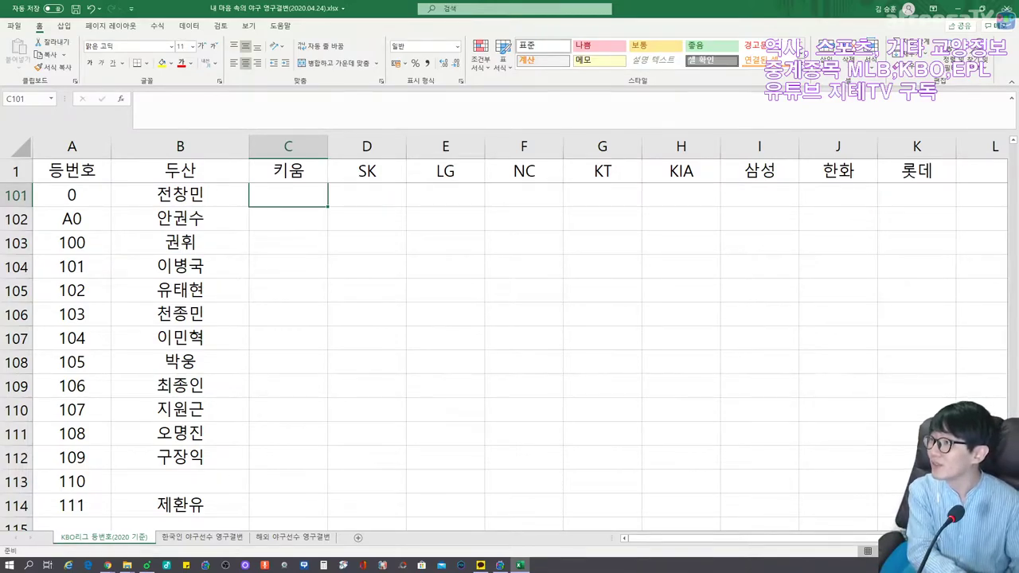
text(임병욱)
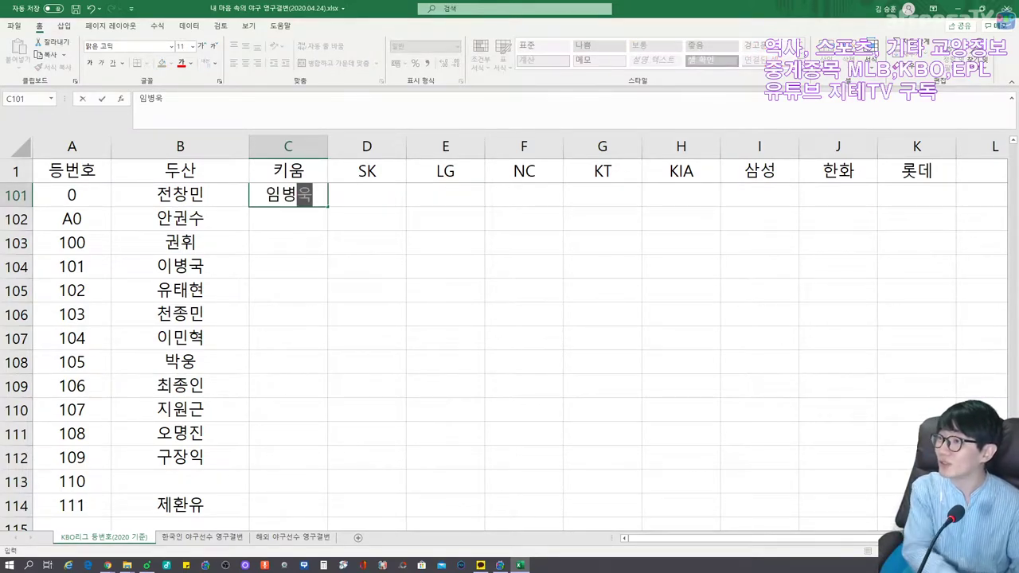
click(366, 266)
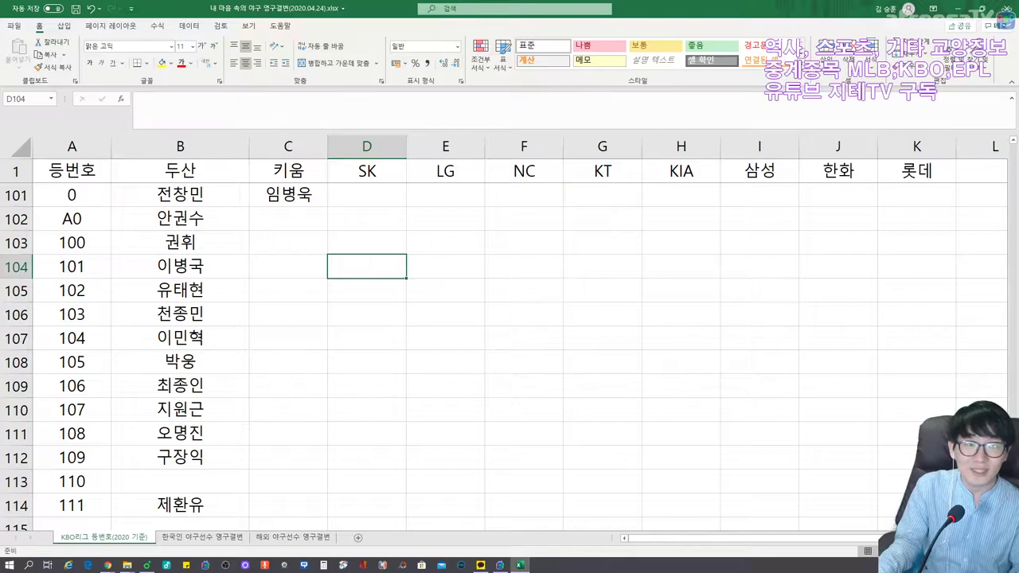
click(288, 194)
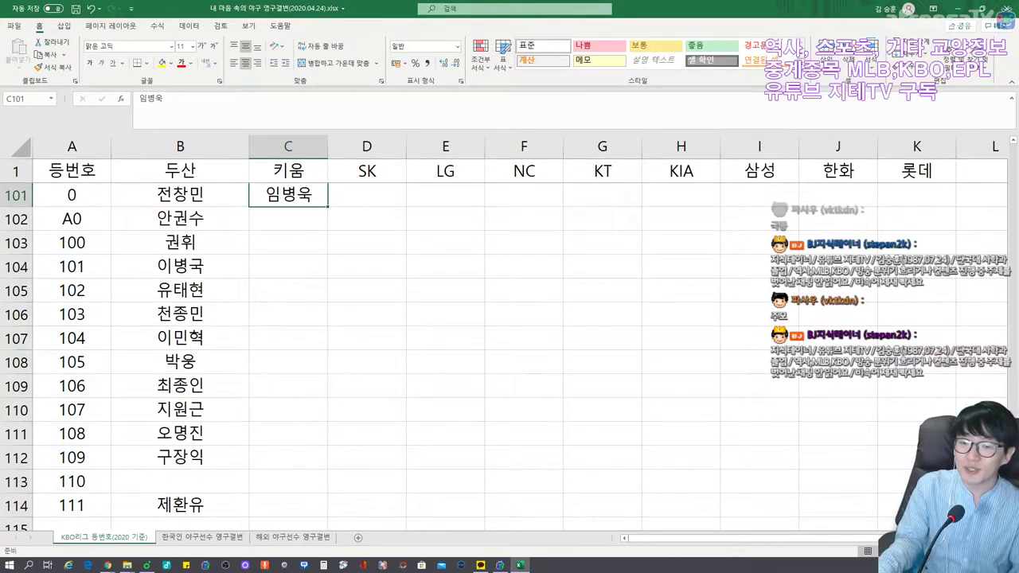
Enter 한현희, 배현호 and 김해성 in the 키움 column, cells C2 to C4.
scroll(996, 223, up, 20)
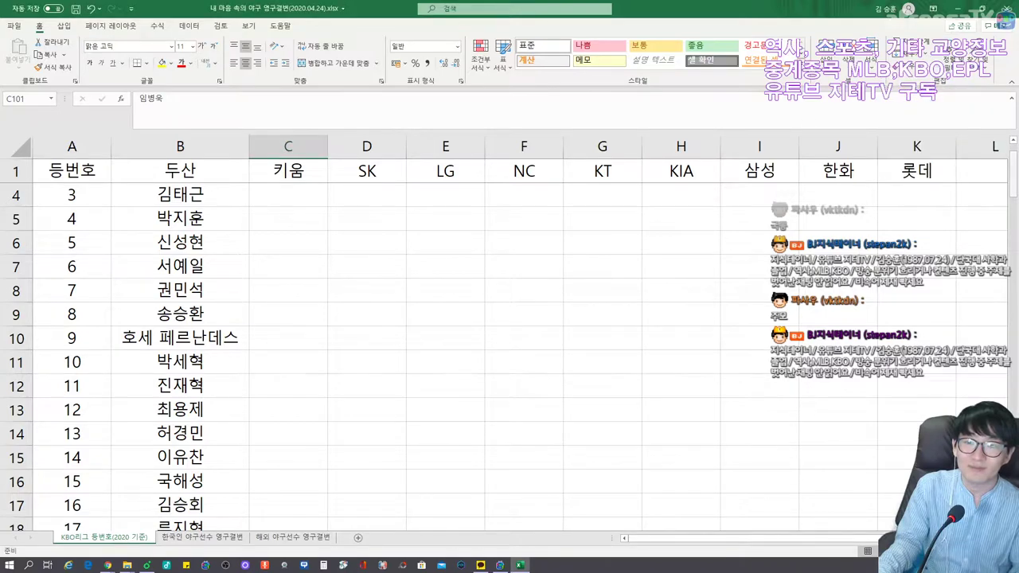
scroll(509, 335, up, 1)
click(288, 194)
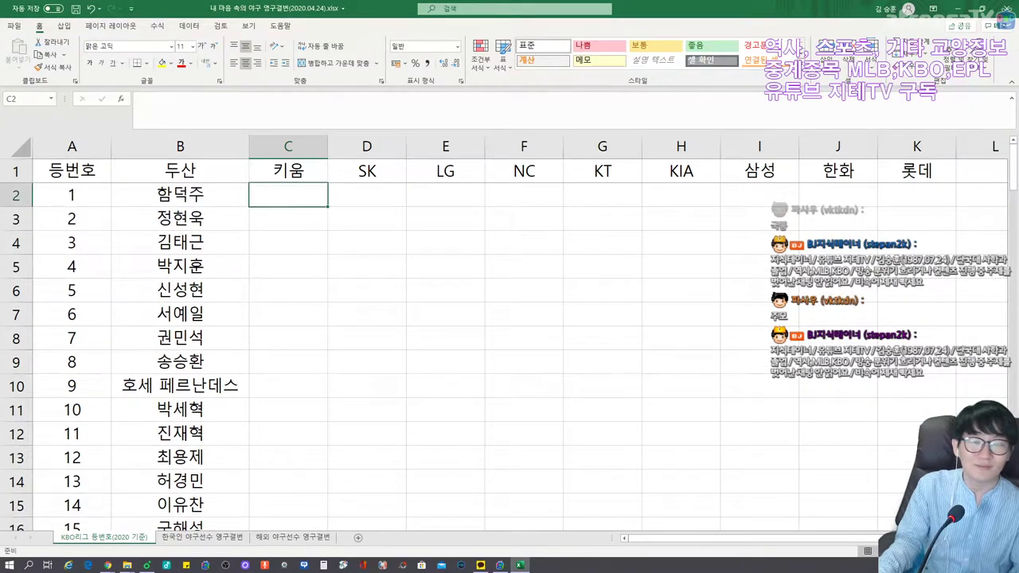
text(한현희)
key(Return)
text(배현호)
key(Return)
text(김해성)
key(Return)
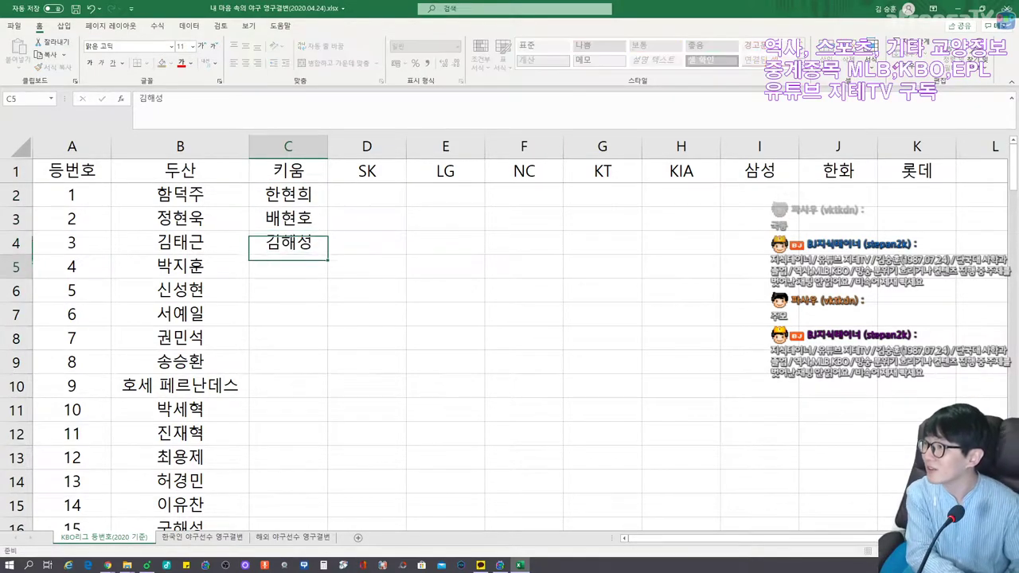
Enter 김병휘, 정현민 and 김주형 in the 키움 column, cells C5 to C7.
text(김병휘)
key(Return)
text(정현민)
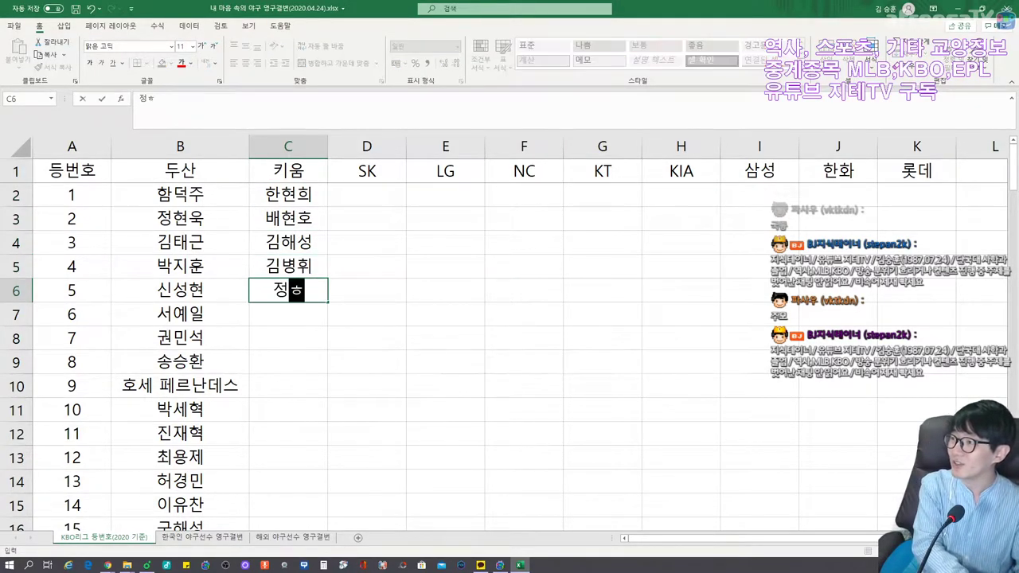
key(Return)
text(김주형)
key(Return)
Enter 김하성, 제이크 브리검 and 박정음 in the 키움 column, cells C8 to C10.
text(김핫ㄱ)
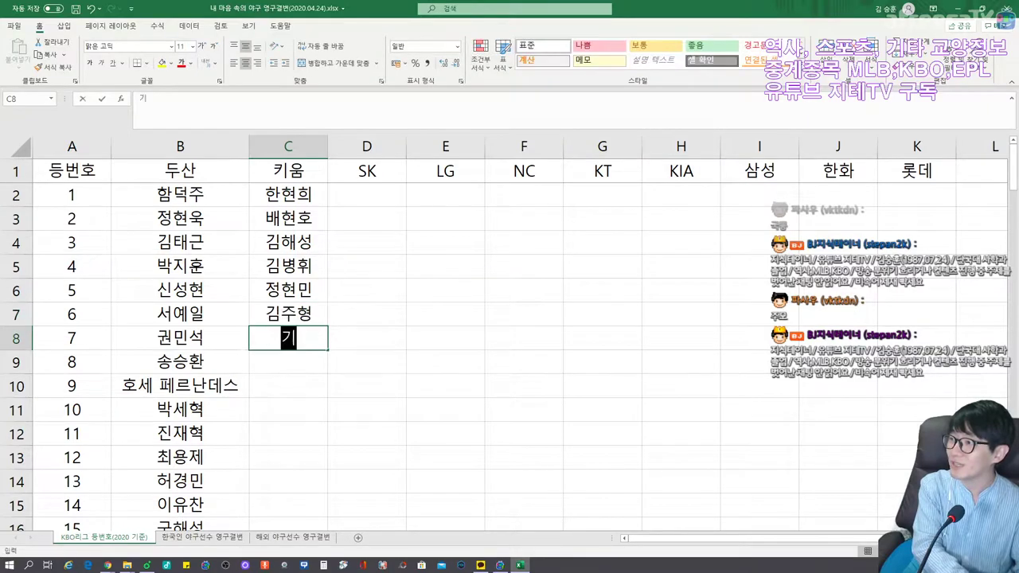
key(BackSpace)
key(BackSpace)
text(하성)
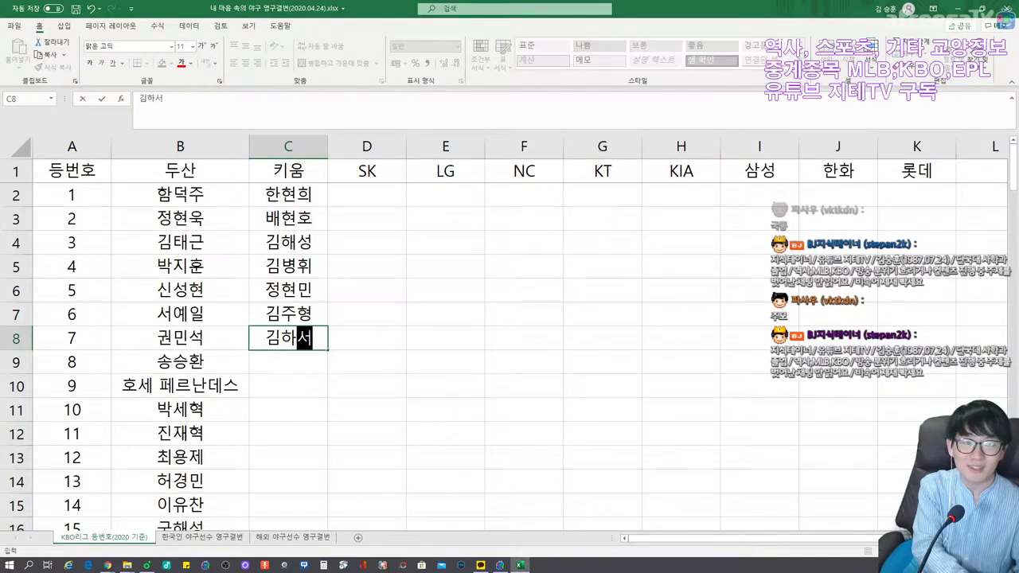
key(Return)
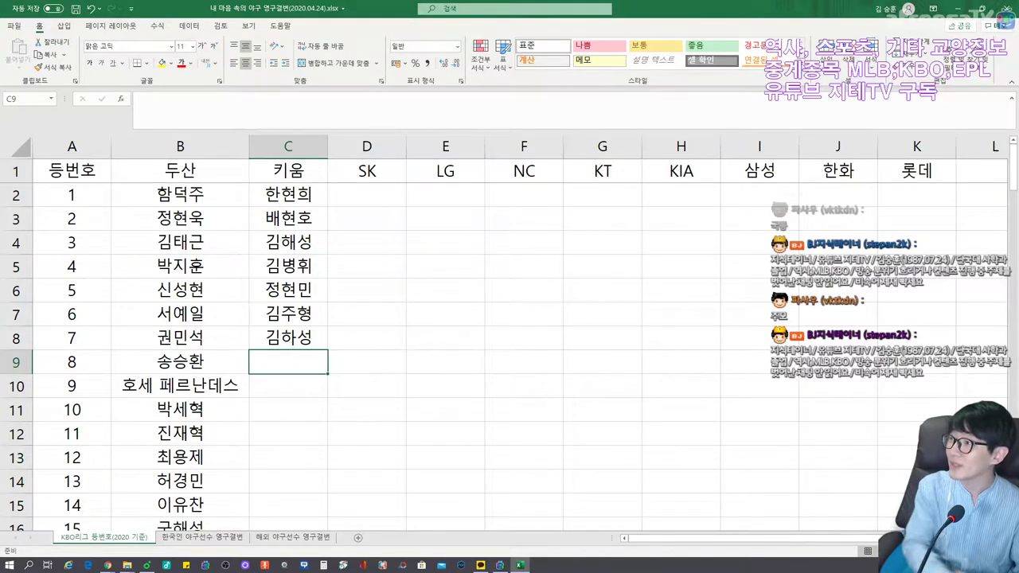
text(제이크 브리검)
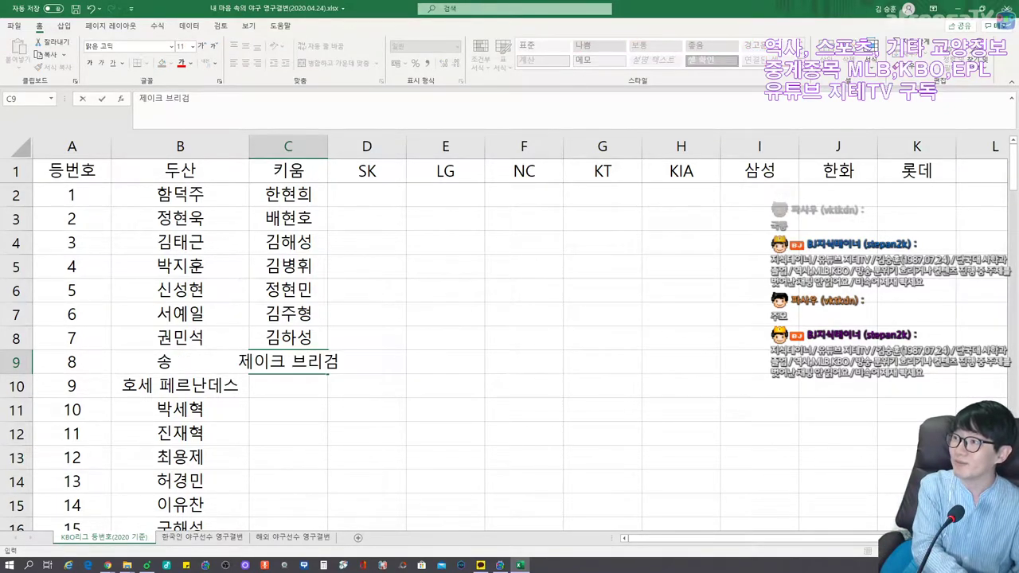
key(Return)
text(박정음)
key(Return)
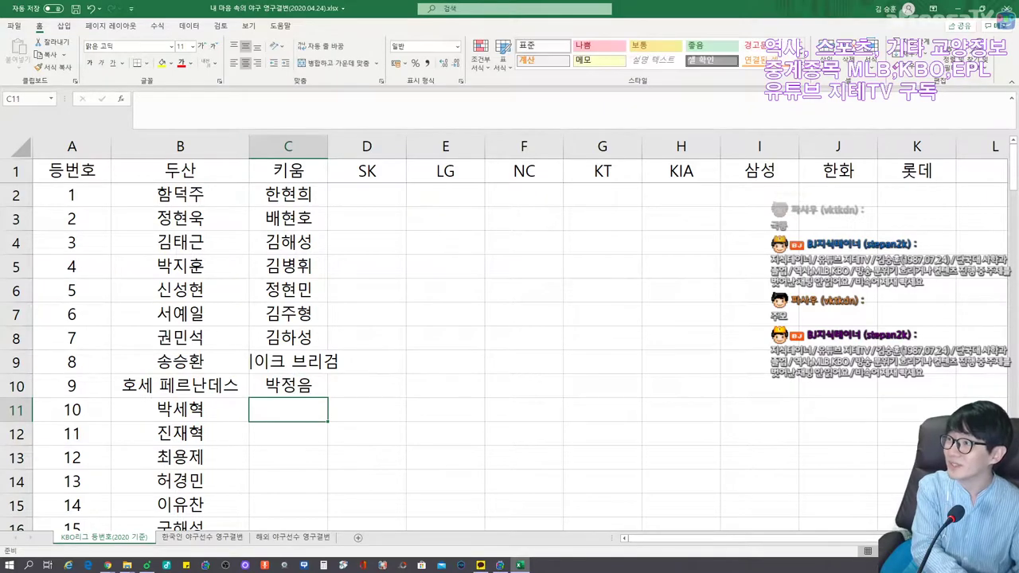
Enter 김웅빈 in cell C11 and auto-fit the width of the 키움 column to its contents.
text(김웅빈)
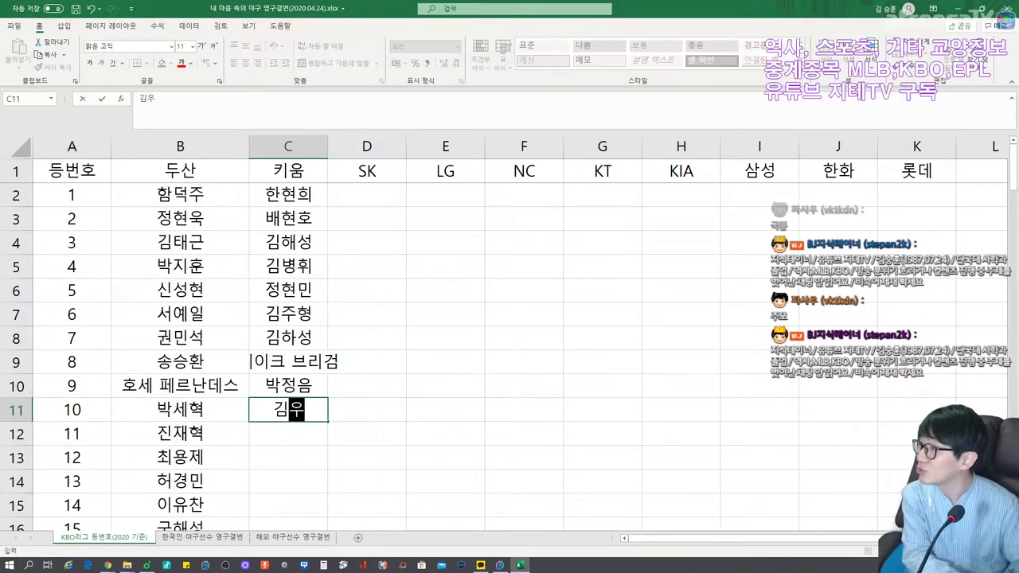
key(Return)
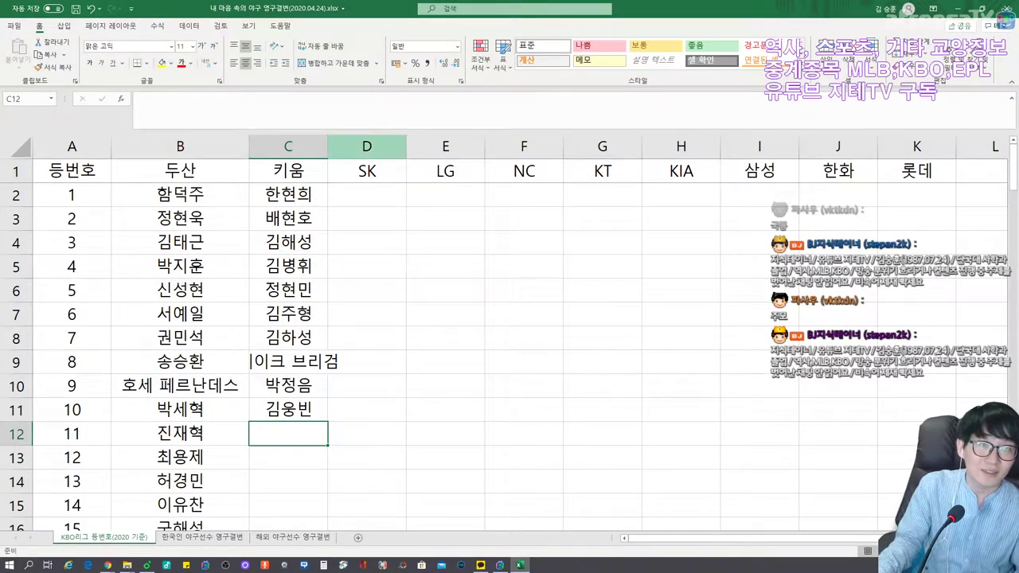
double_click(329, 146)
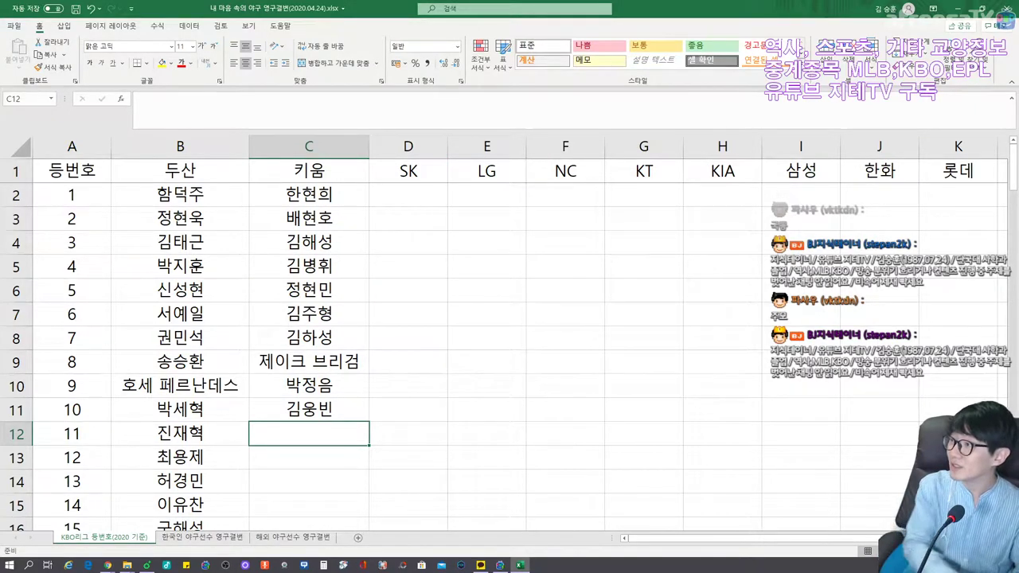
Enter 조상우, 신준우 and 김은성 in the 키움 column, cells C12 to C14.
text(조상우)
key(Return)
text(신준우)
key(Return)
text(김은성)
key(Return)
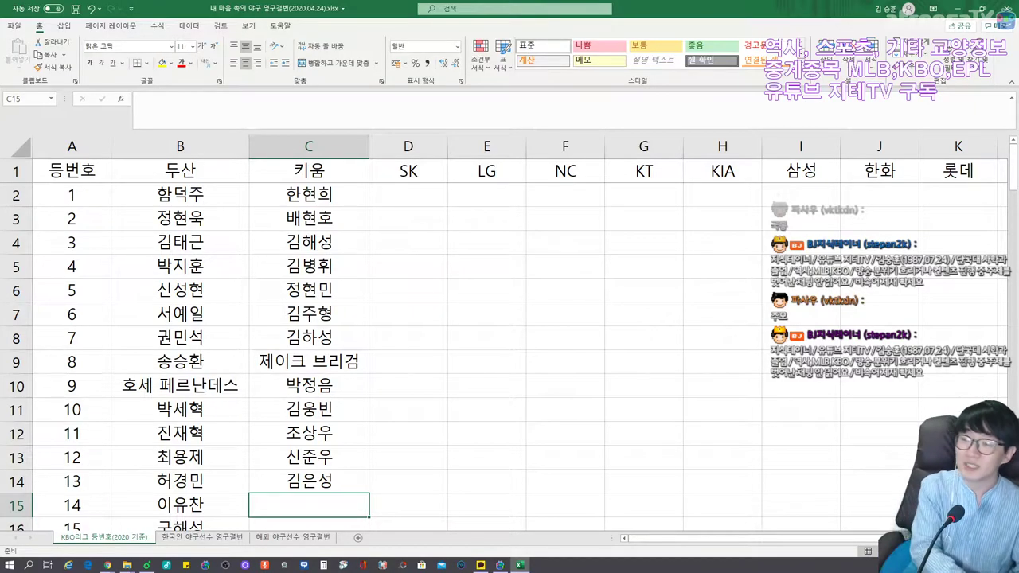
Enter 서건창 in cell C15 and 오주원 in cell C16 of the 키움 column.
text(서건창)
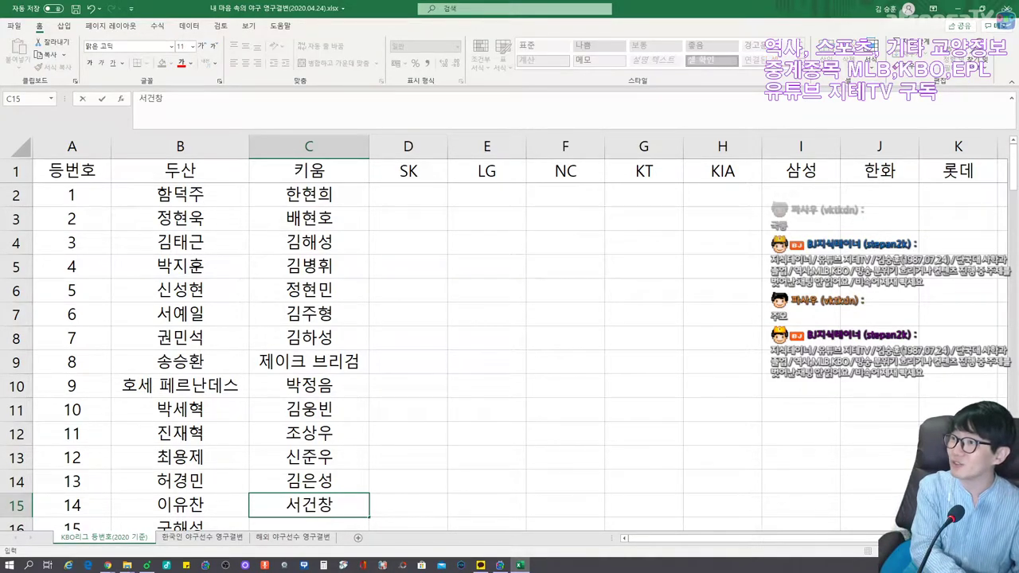
key(Return)
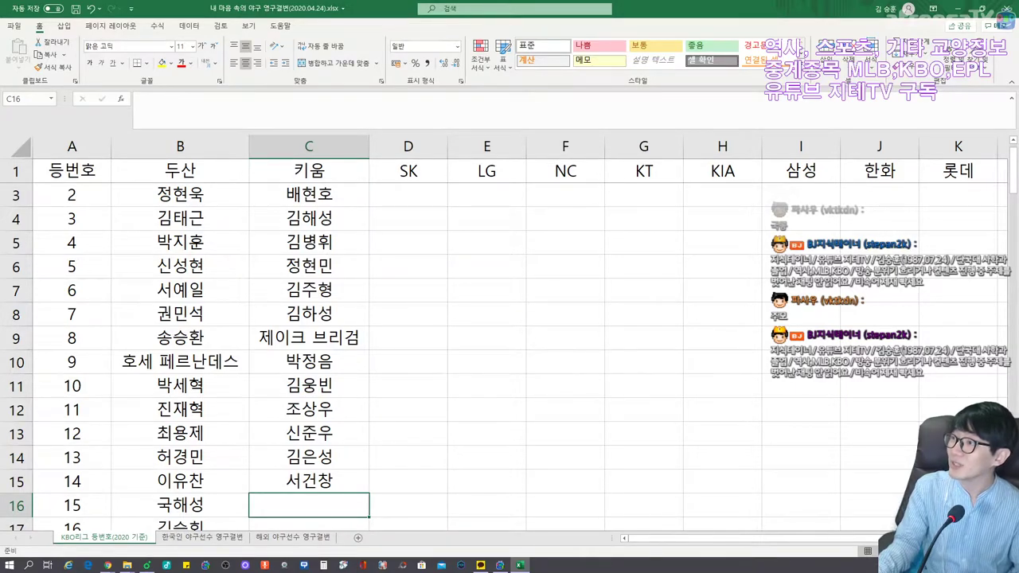
text(오주원)
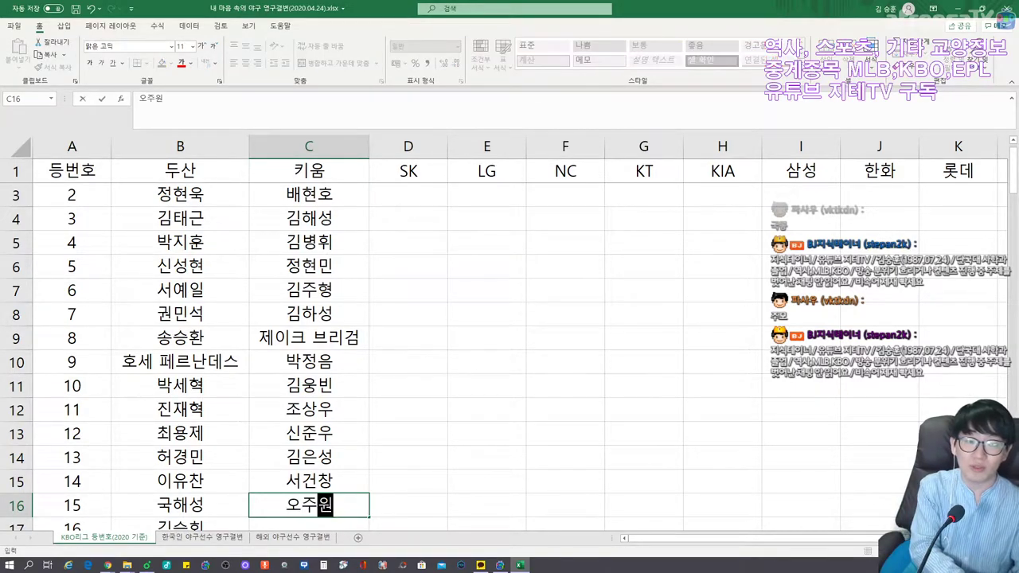
key(Return)
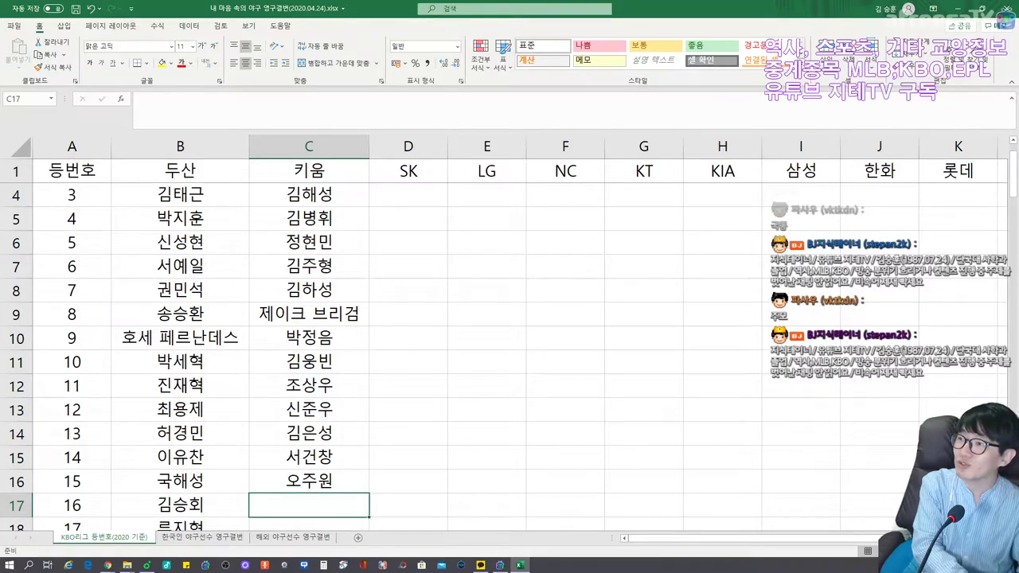
Enter 강정호(이후 없음) in cell C17 and widen the 키움 column to fit the entry.
text(강)
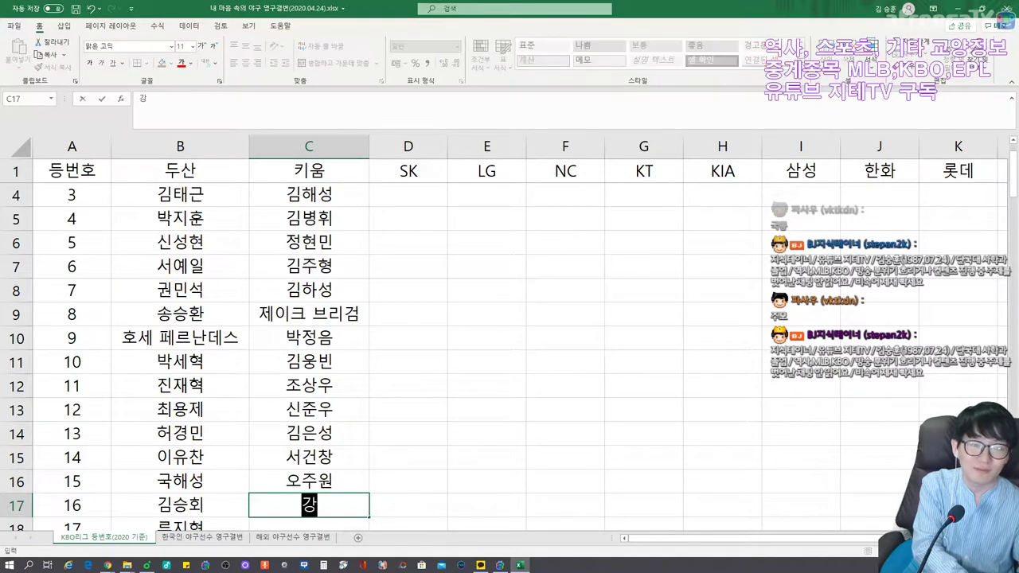
text(정호(이후 없음))
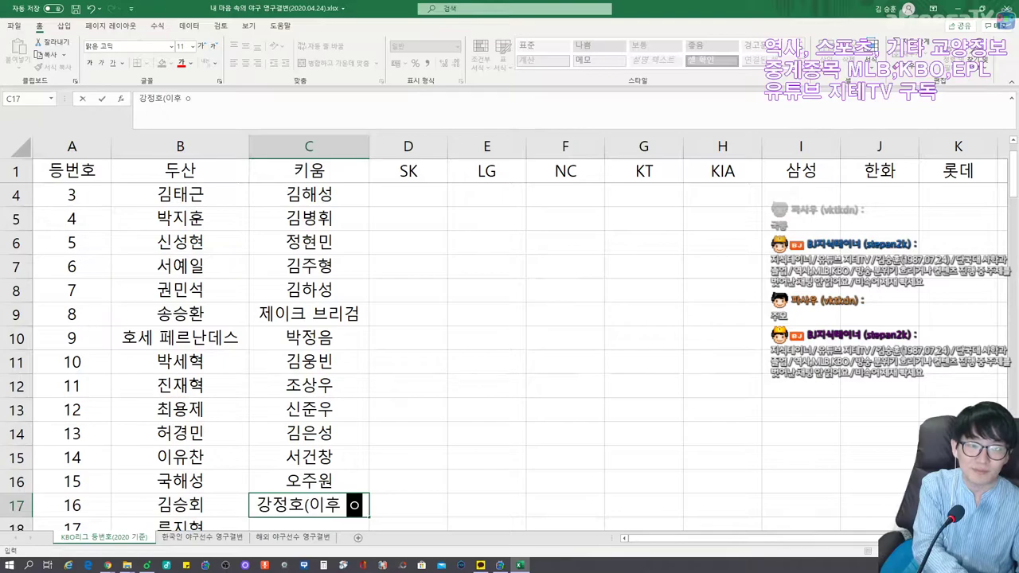
key(Return)
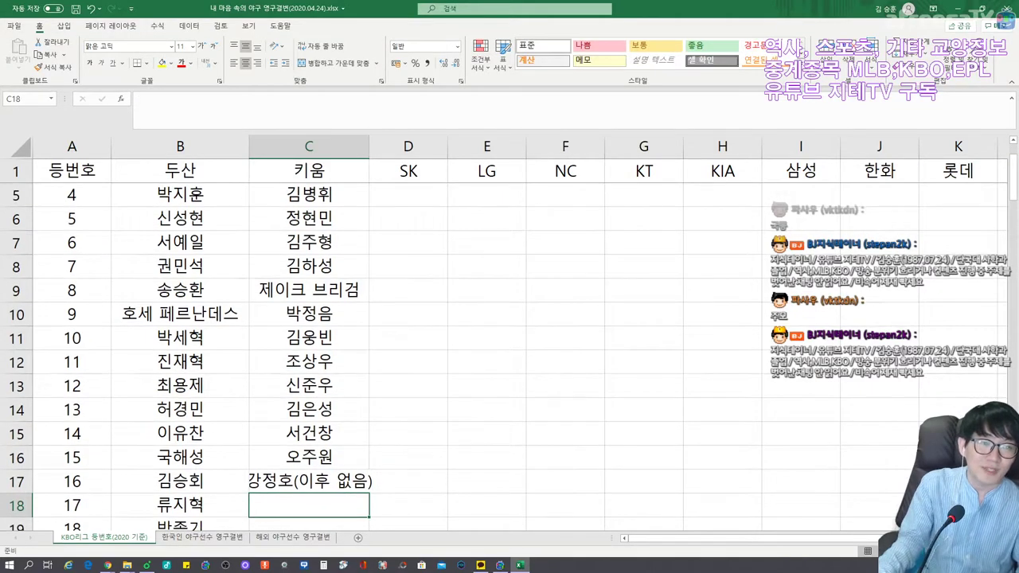
scroll(446, 335, down, 3)
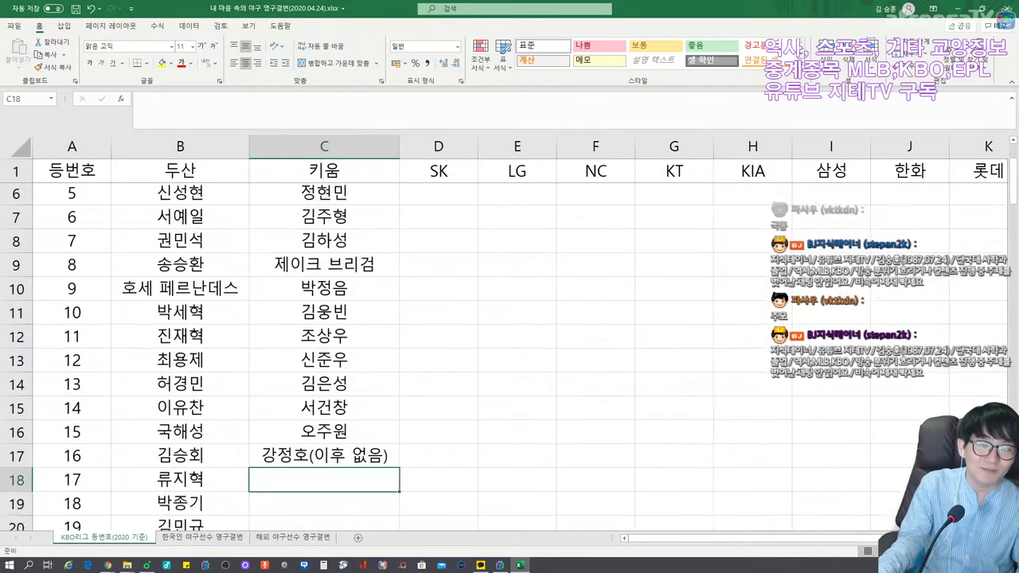
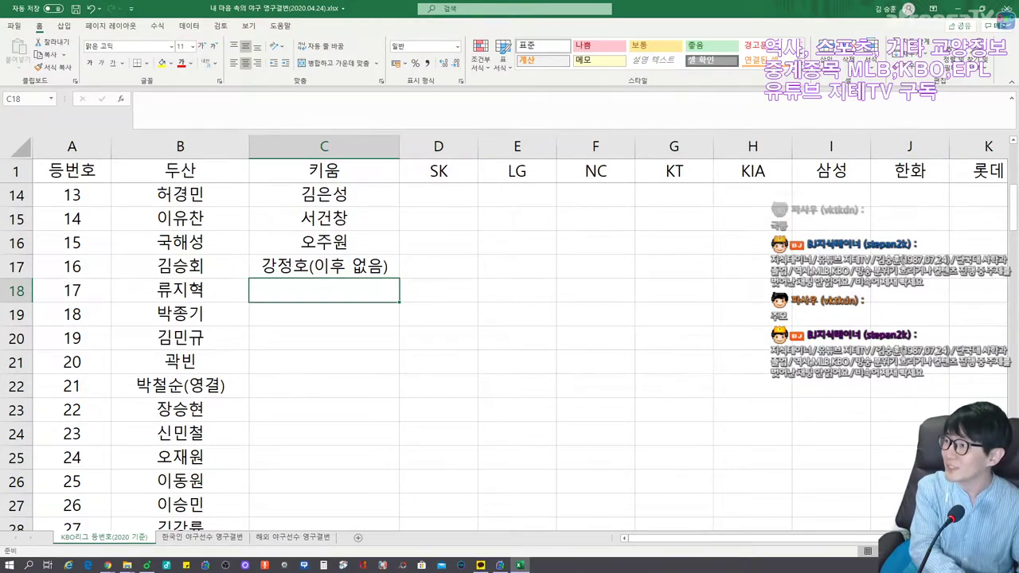
Enter 김태훈 in cell C18 and 문성현 in cell C20 of the 키움 column, leaving C19 blank.
text(김태훈)
key(Return)
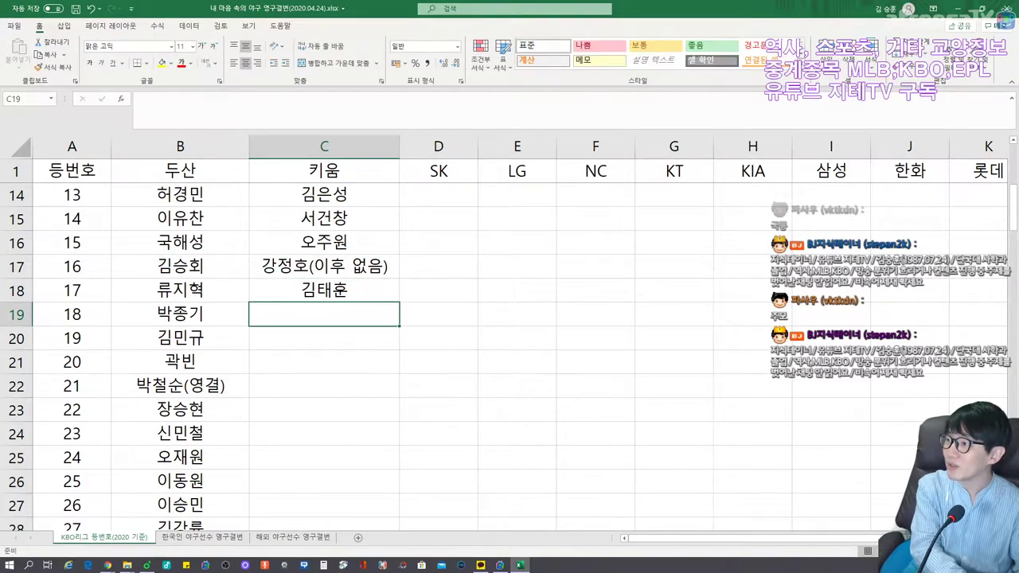
key(Return)
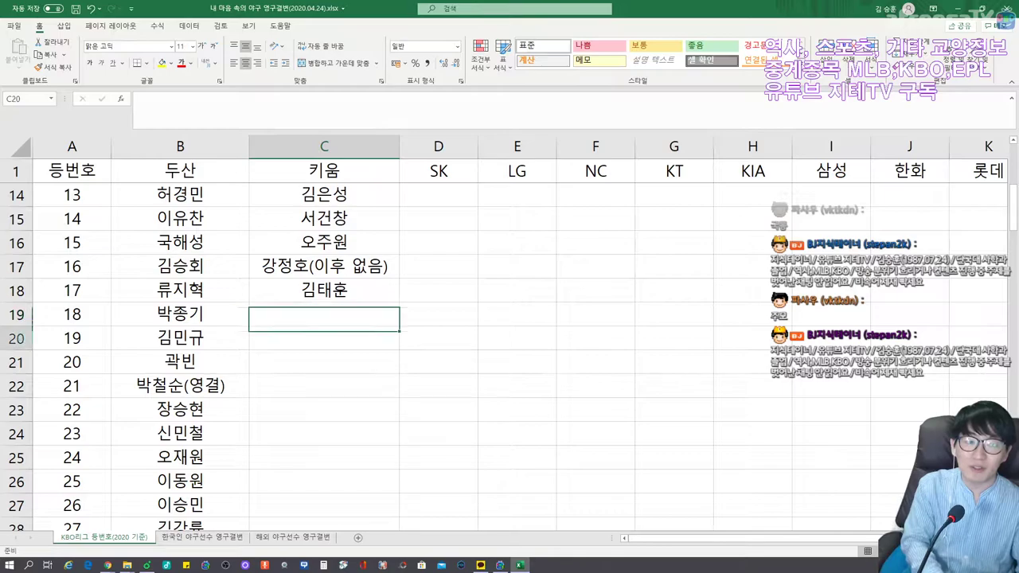
text(문성현)
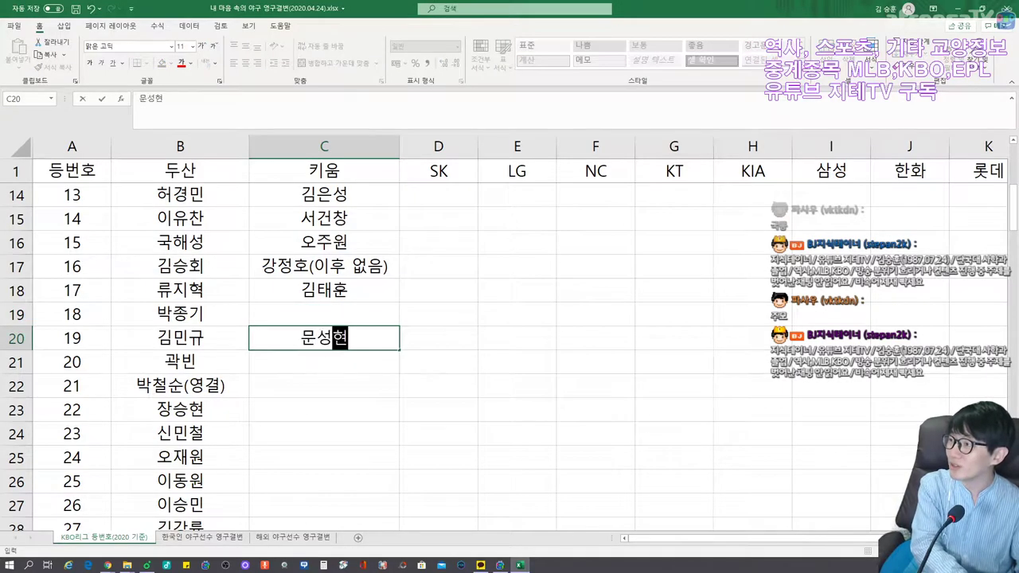
key(Return)
Enter 최원태, 김성민 and 주효상 in the 키움 column, cells C21 to C23.
text(최원태)
key(Return)
text(김성민)
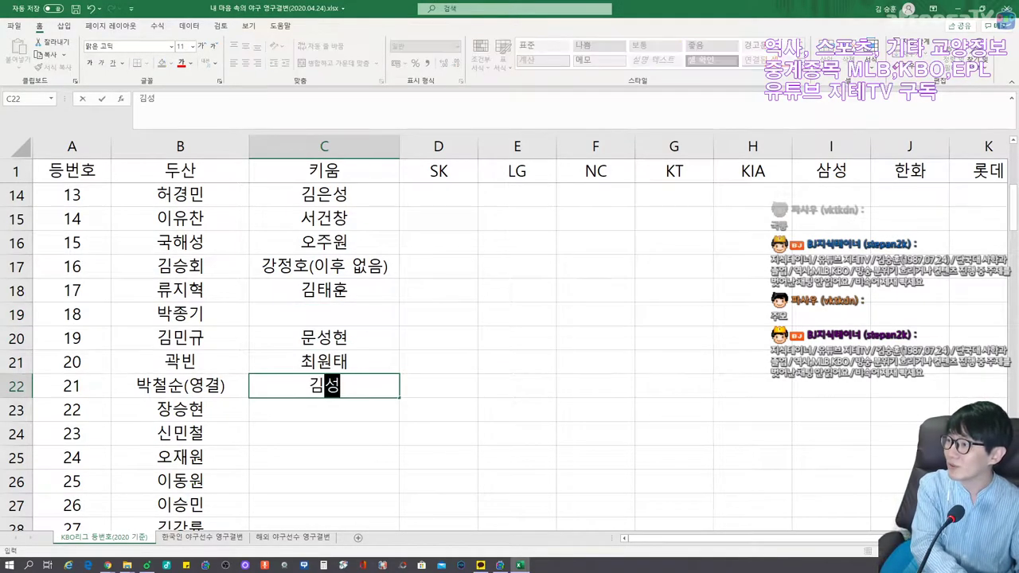
key(Return)
text(중효상)
key(Return)
Enter 박준태, 김상수 and 정대현 in the 키움 column, cells C24 to C26.
text(박준태)
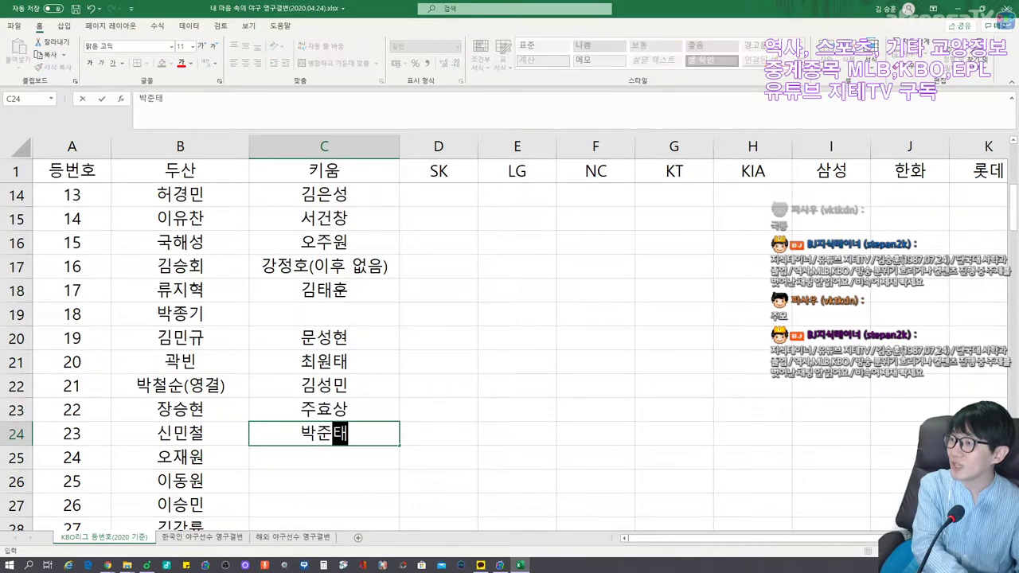
key(Return)
text(김상수)
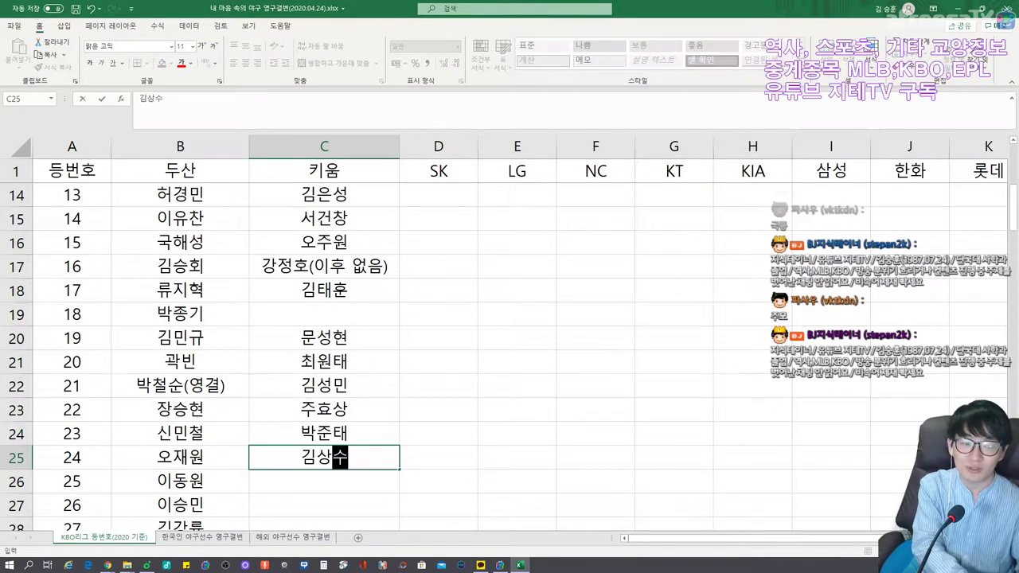
key(Return)
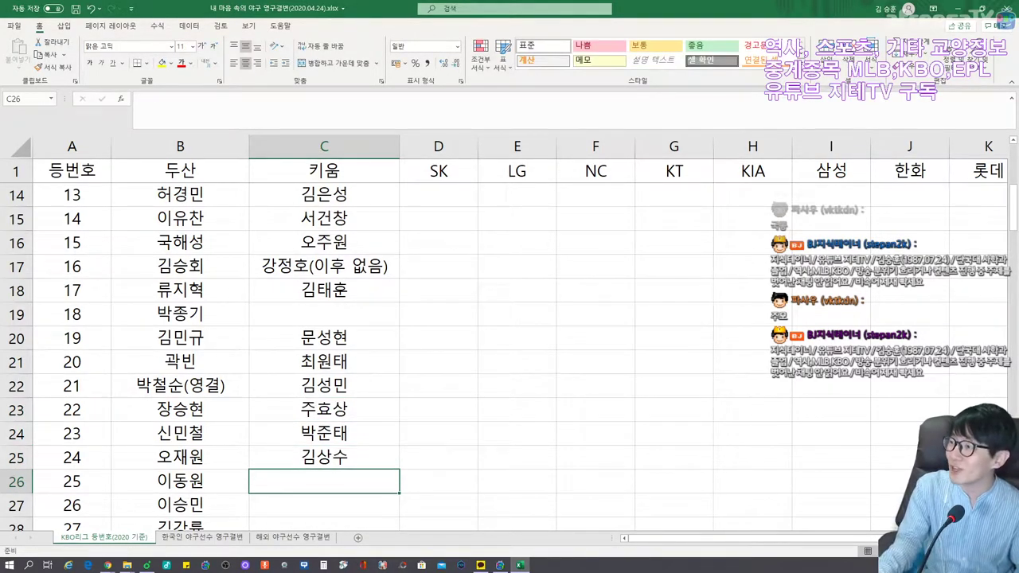
text(정대현)
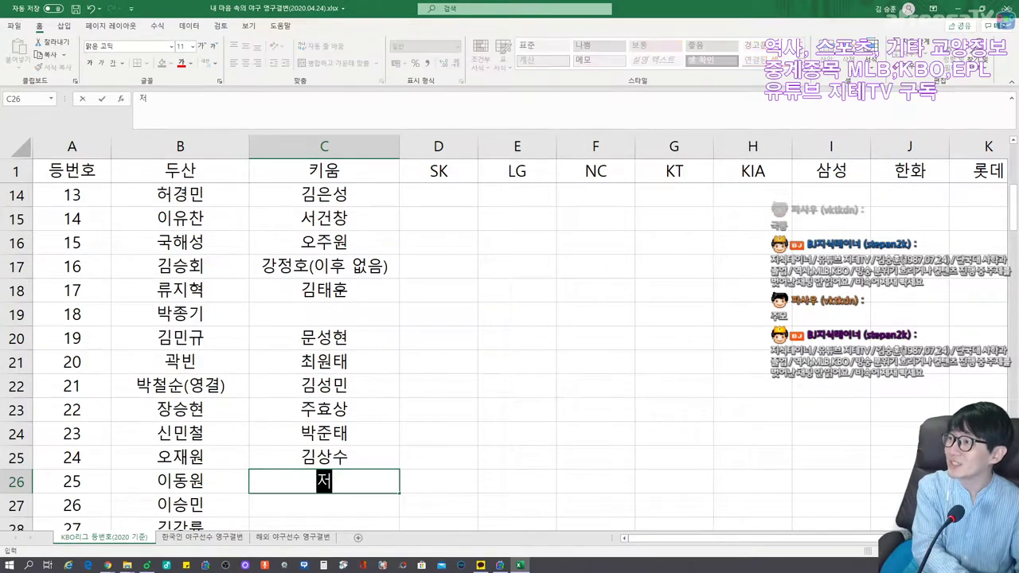
key(Return)
Enter 김정후, 박동원 and 김재웅 in the 키움 column, cells C27 to C29.
text(ㄱ김정후)
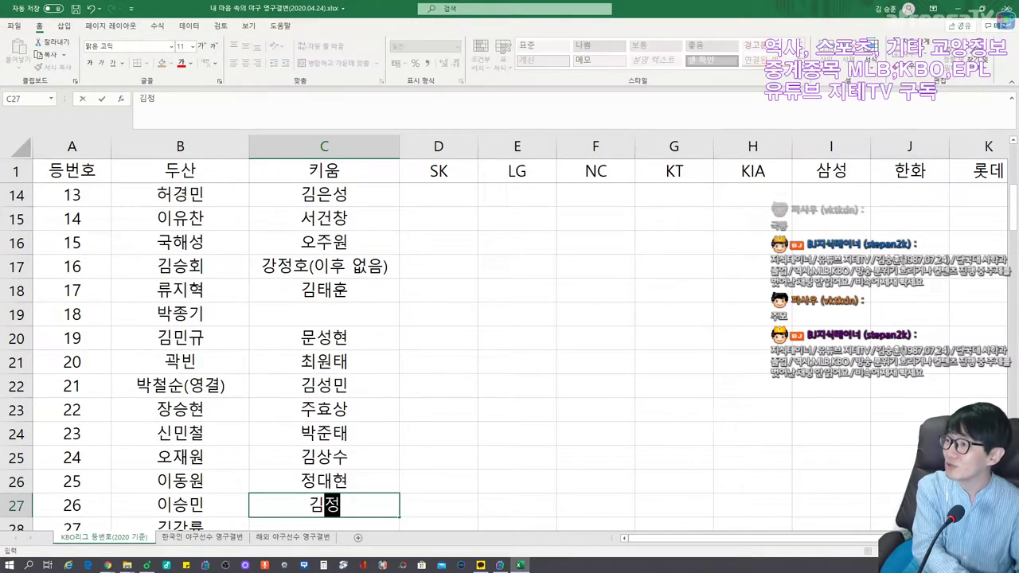
key(Return)
text(박동우ㅓㄴ)
key(Return)
text(김재웅)
key(Return)
Enter 이택근, 이찬석 and 허정협 in the 키움 column, cells C30 to C32.
text(이택근)
key(Return)
text(이찬석)
key(Return)
text(헞ㅓㅇㅎ)
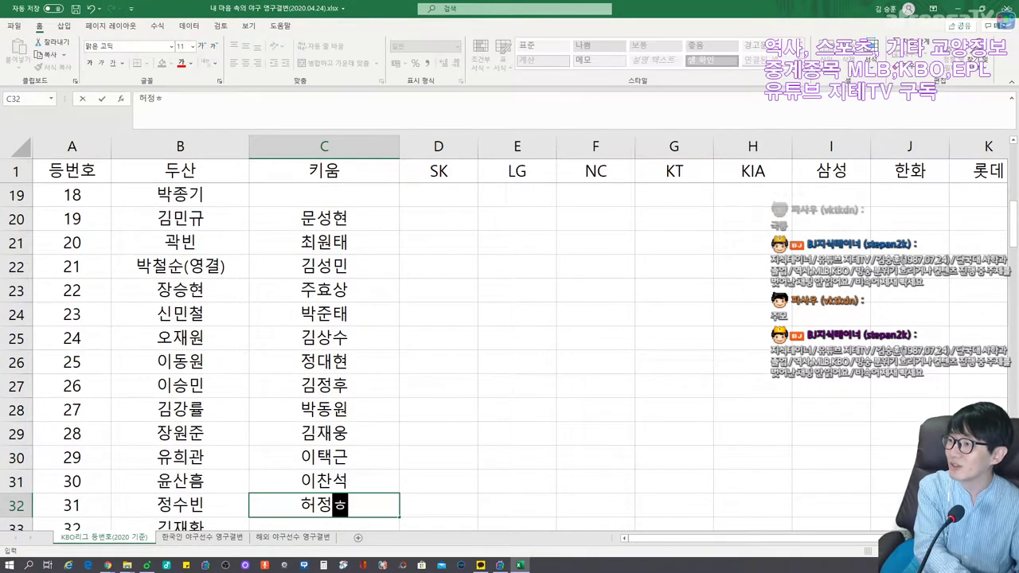
text(ㅕㅂ)
key(Return)
Enter 주성원 in cell C33 and 이승호 in cell C34 of the 키움 column.
text(주성원)
key(Return)
text(이승호)
key(Return)
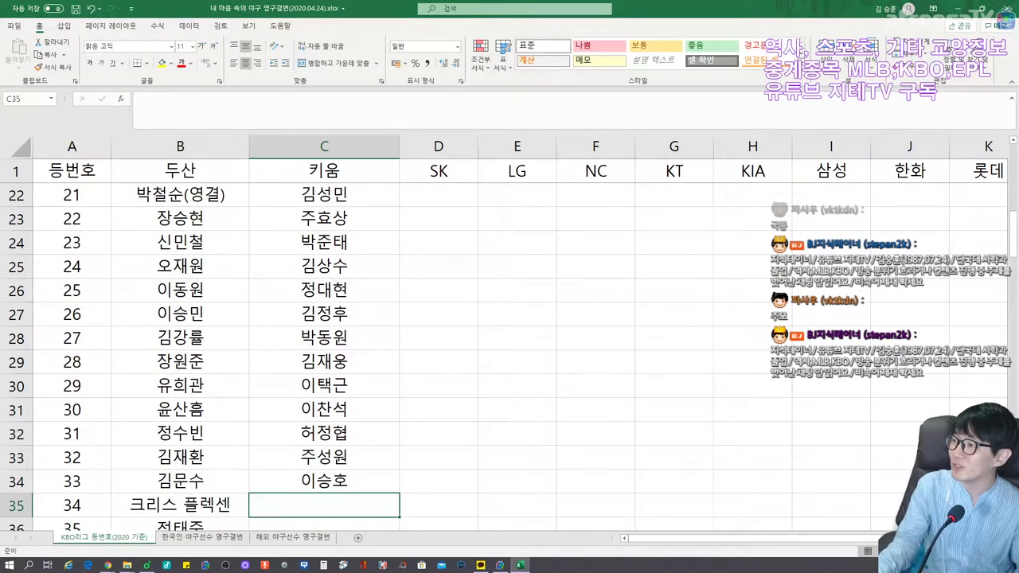
Enter the player for number 34 in cell C35 of the 키움 column, correcting the spelling to 임지열.
text(임치열)
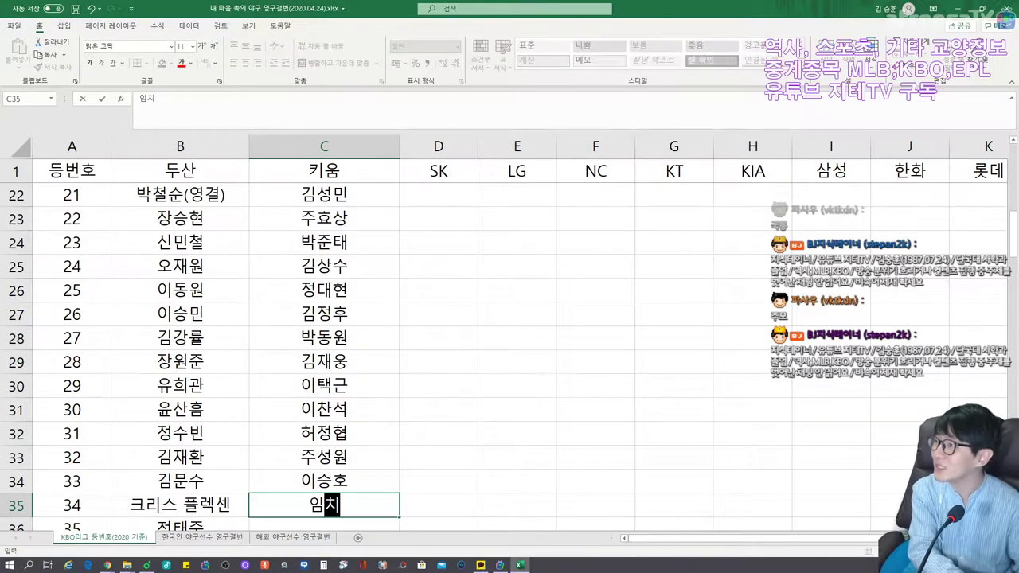
key(Return)
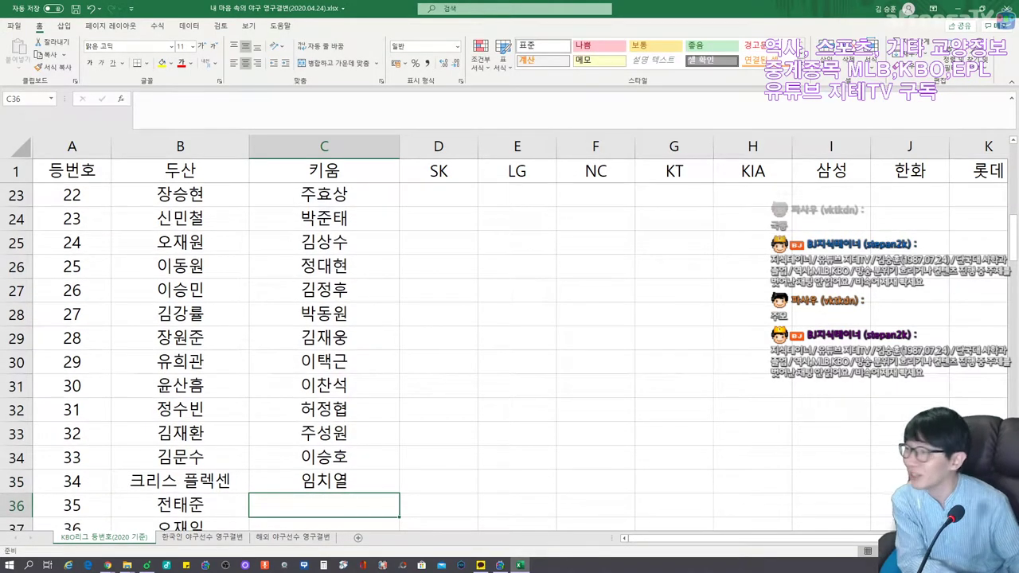
key(Up)
text(임지)
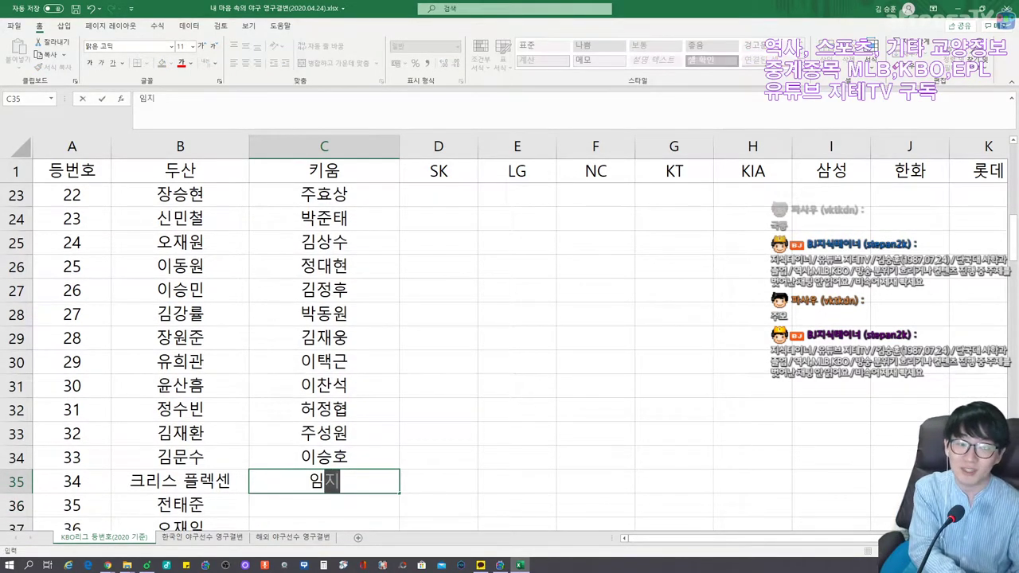
text(열)
key(Return)
Enter 조덕길, 김규민 and 신재영 in the 키움 column, cells C36 to C38.
text(조덕길)
key(Return)
text(김규민)
key(Return)
text(신재영)
key(Return)
Enter 윤영삼 in cell C39 and 양현 in cell C40 of the 키움 column.
text(유ㄴ여)
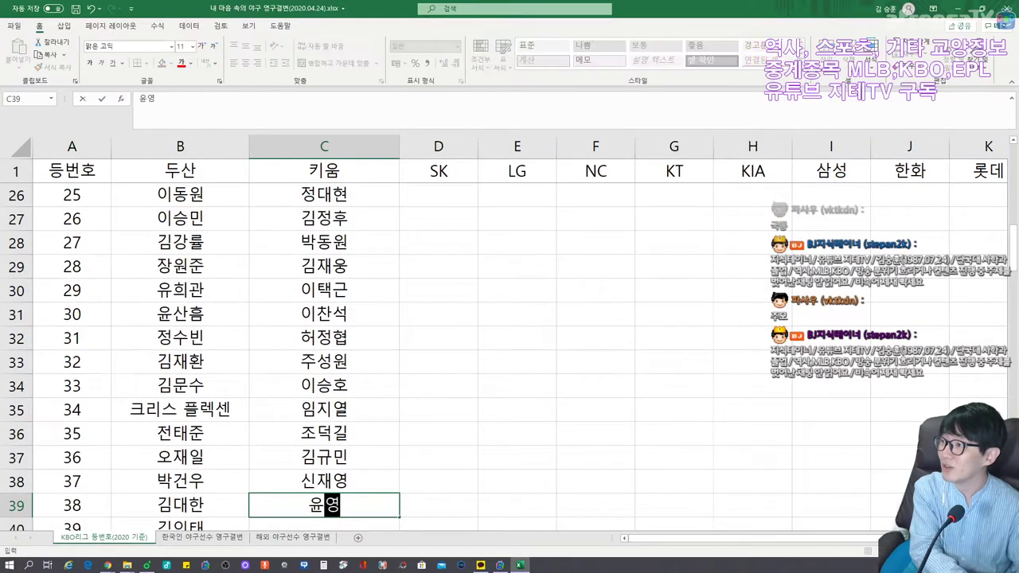
text(ㅇ삼)
key(Return)
text(양현)
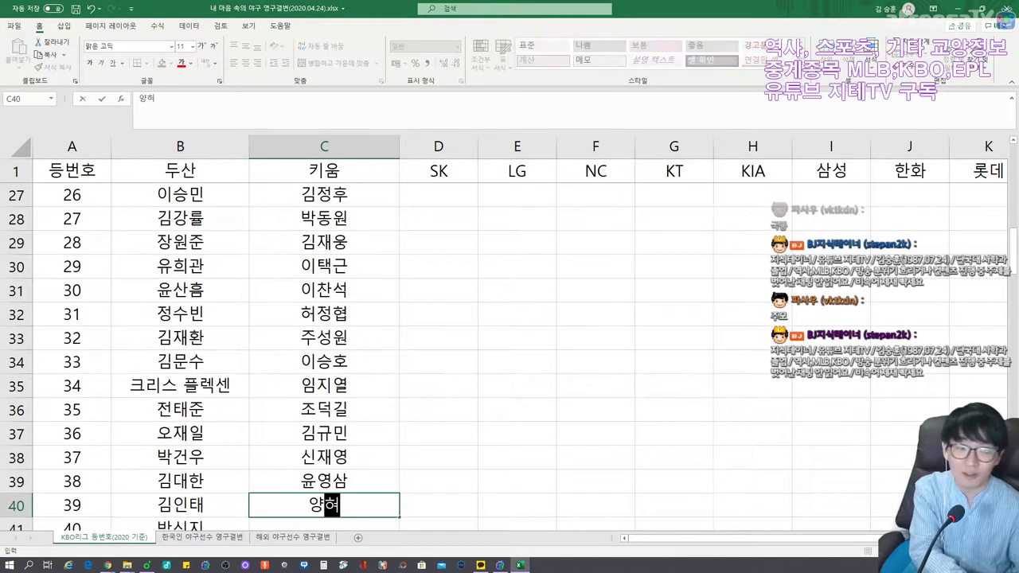
key(Return)
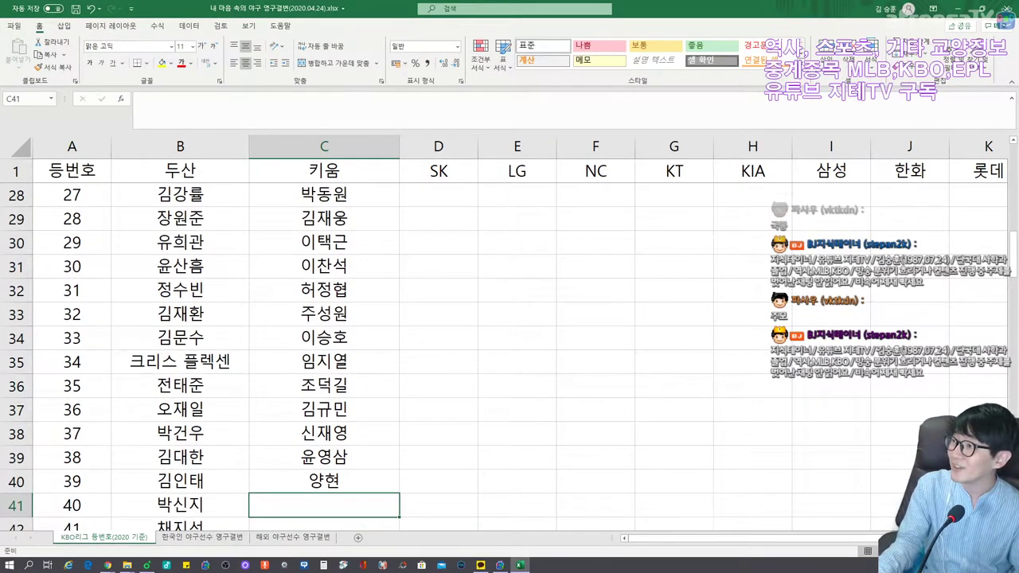
Enter 김준연, 안우진 and 박주성 in the 키움 column, cells C41 to C43.
text(김준연)
key(Return)
text(안우진)
key(Return)
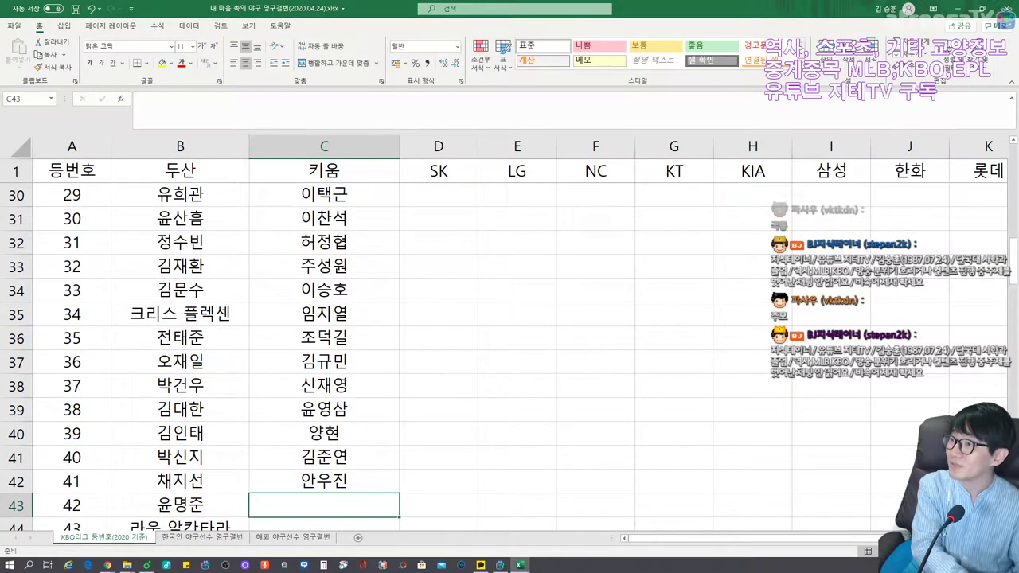
text(박주성)
key(Return)
Enter 에릭 요키시, 정동욱 and 박주현 in the 키움 column, cells C44 to C46.
text(에릭 요키시)
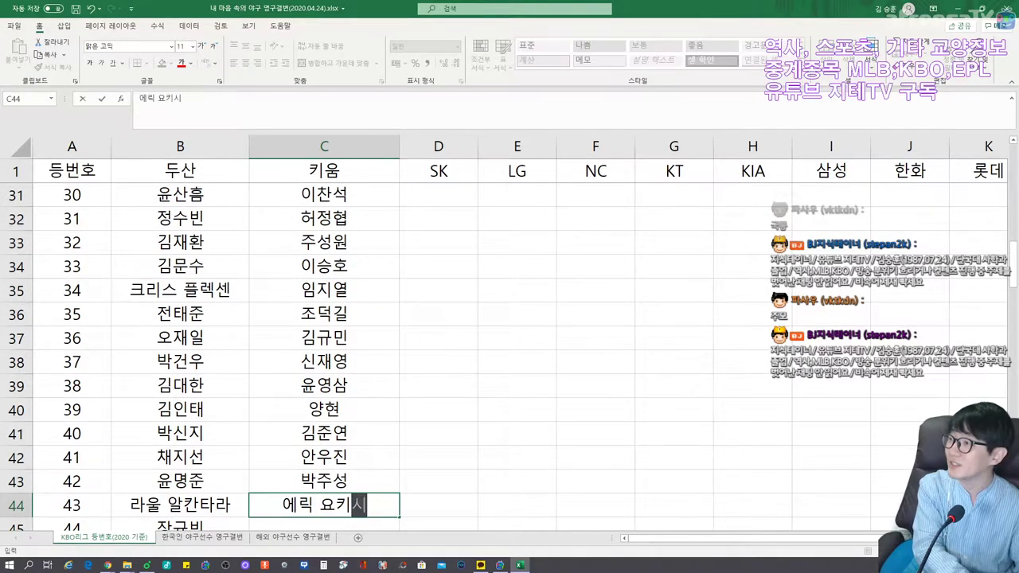
key(Return)
text(저ㅇ동욱)
key(Return)
text(박주현)
key(Return)
Enter 김수환 in cell C47 and 임규빈 in cell C48 of the 키움 column.
text(김수환)
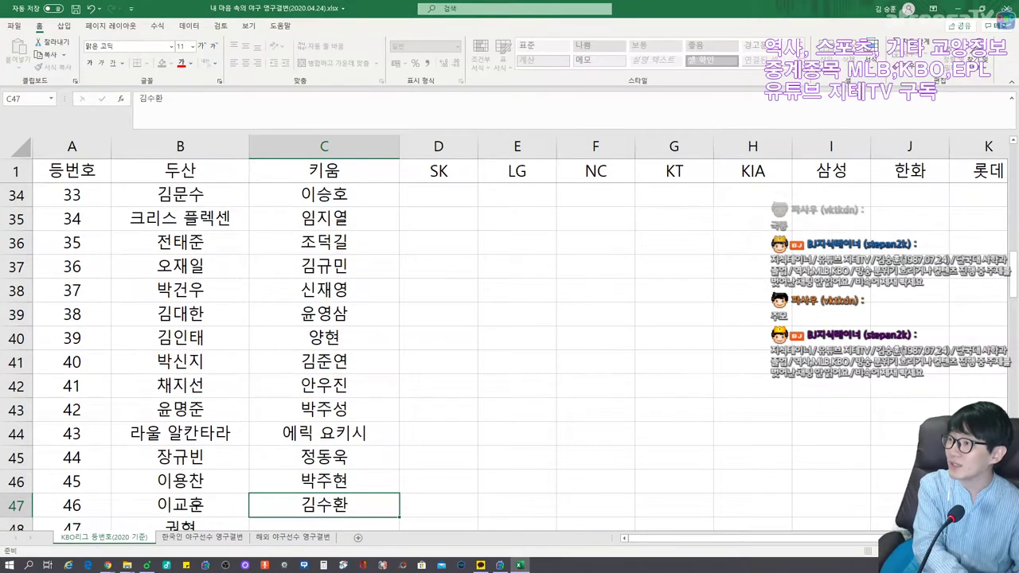
key(Return)
text(임규빈)
key(Return)
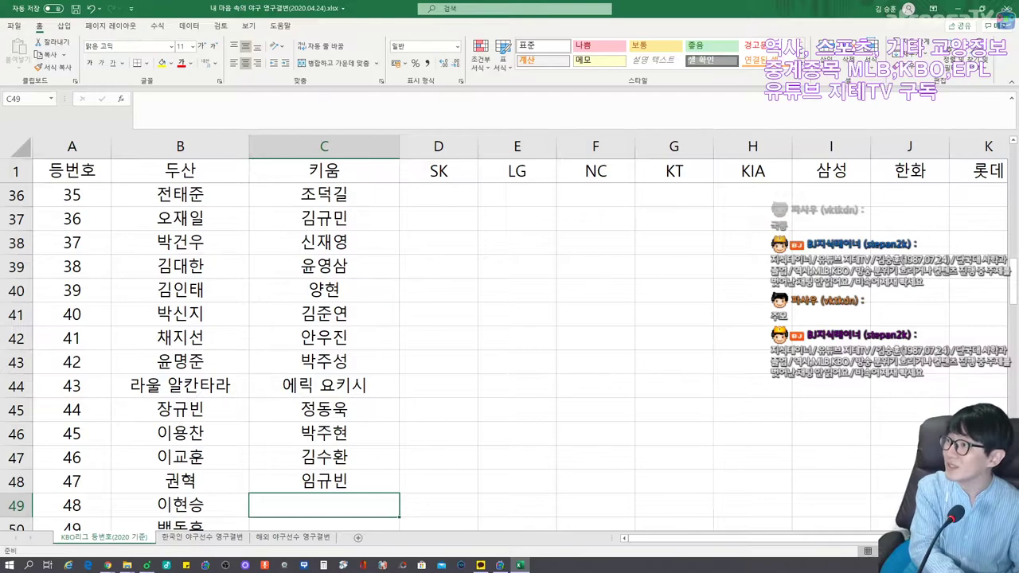
Enter 이재승 in cell C49 and 김선기 in cell C50 of the 키움 column.
text(이재승)
key(Return)
text(김선)
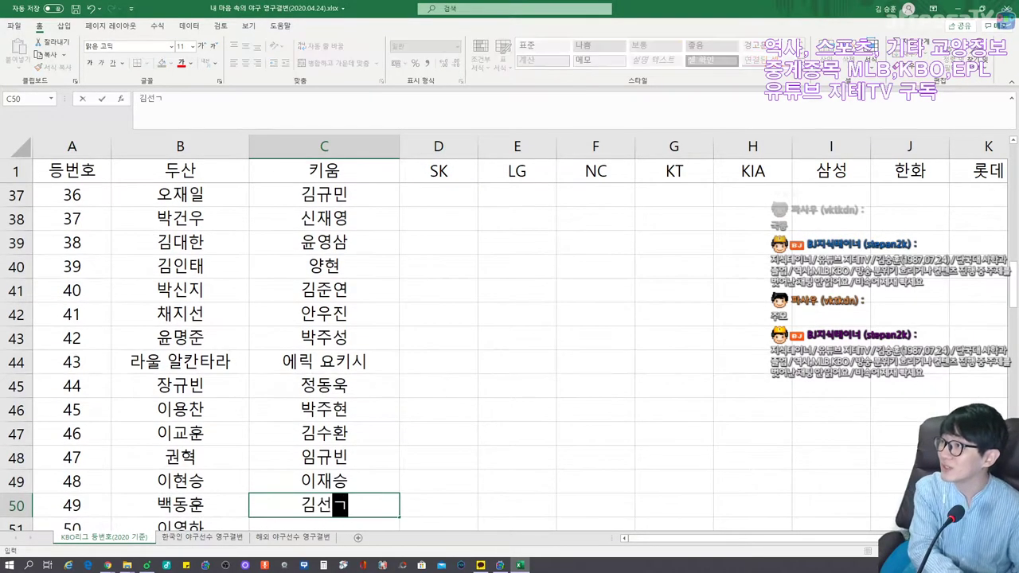
text(기)
key(Return)
key(Return)
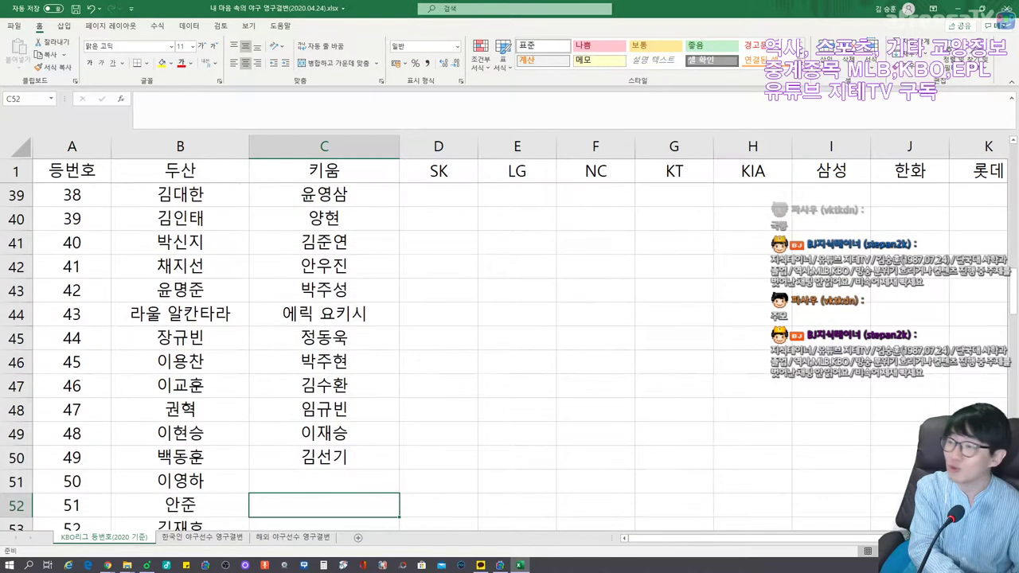
Leave cell C51 blank and enter 이정후 in C52 and 박병호 in C53 of the 키움 column.
text(이정후)
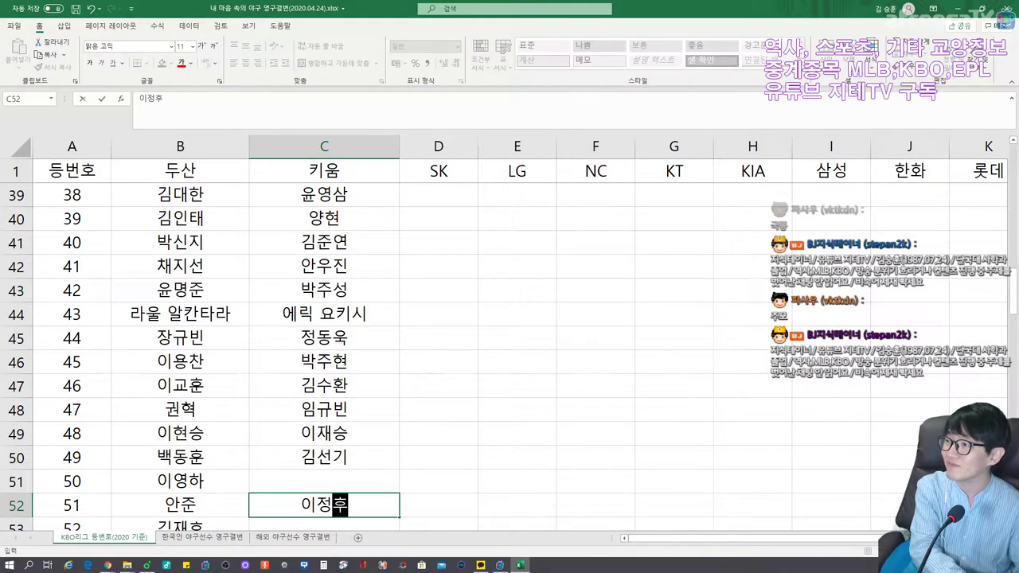
key(Return)
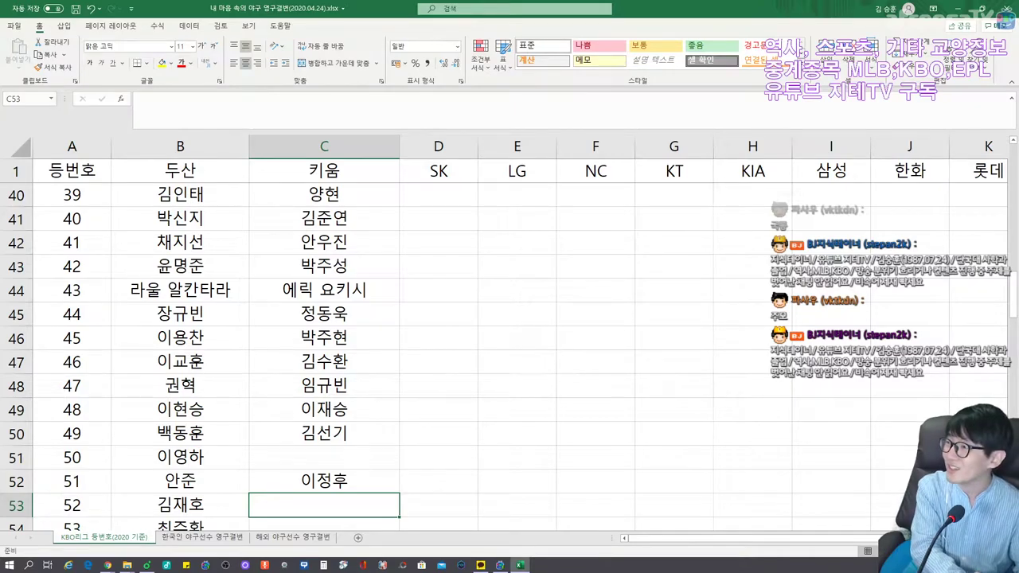
text(박병호)
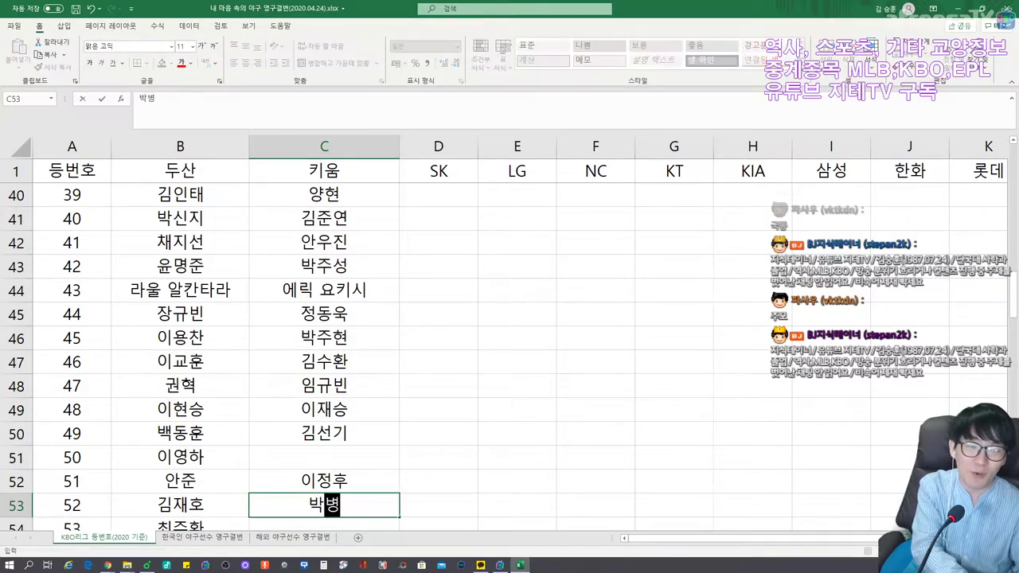
key(Return)
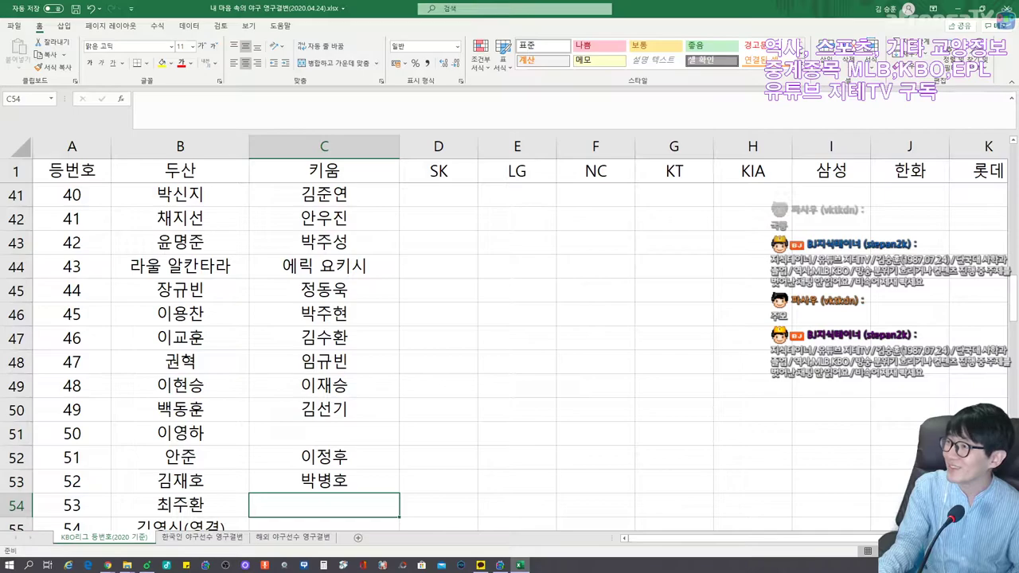
Enter 송우현, 이종민 and 양기현 in the 키움 column, cells C54 to C56.
text(송우현)
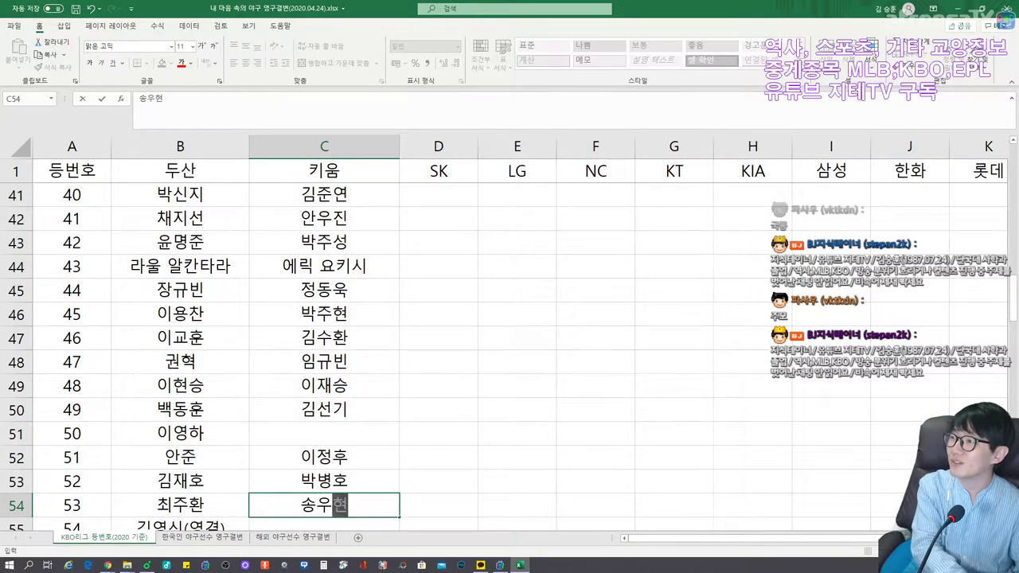
key(Return)
text(이조종민)
key(Return)
text(양기현)
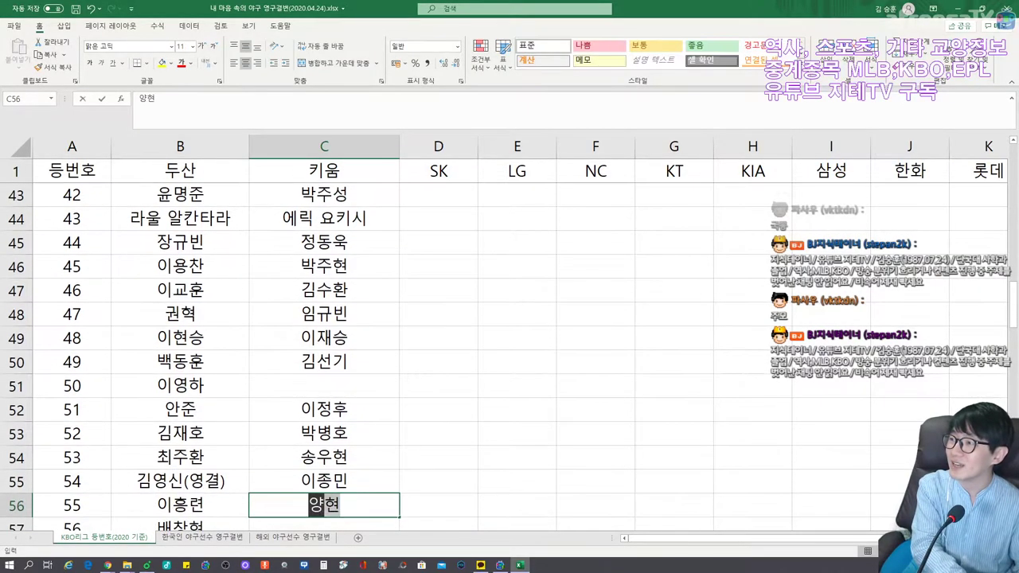
key(Return)
Enter 이지영, 박주홍 and 변상권 in the 키움 column, cells C57 to C59.
text(ㅇ이지영)
key(Return)
text(박주홍)
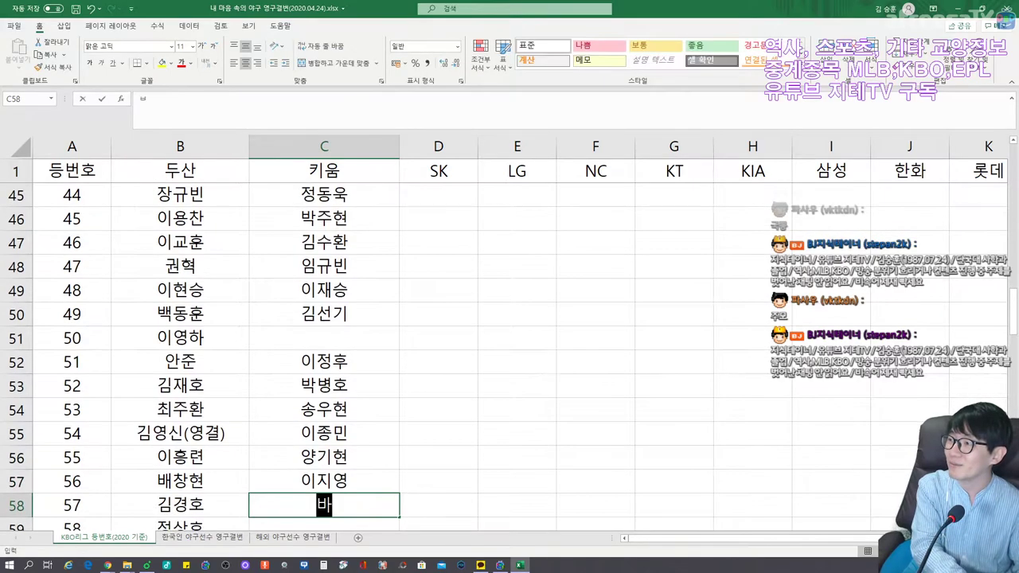
key(Return)
text(벼상)
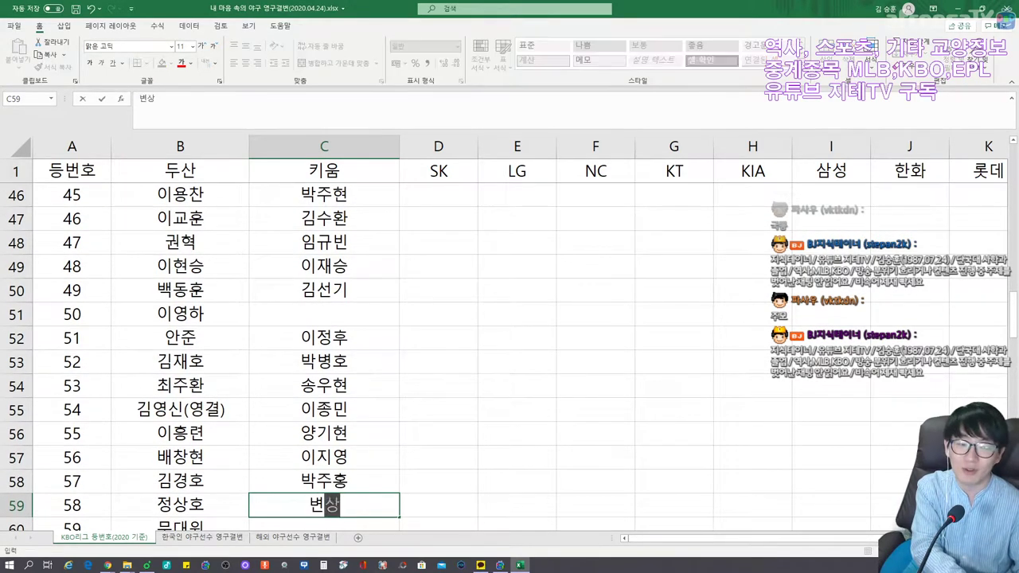
text(권)
key(Return)
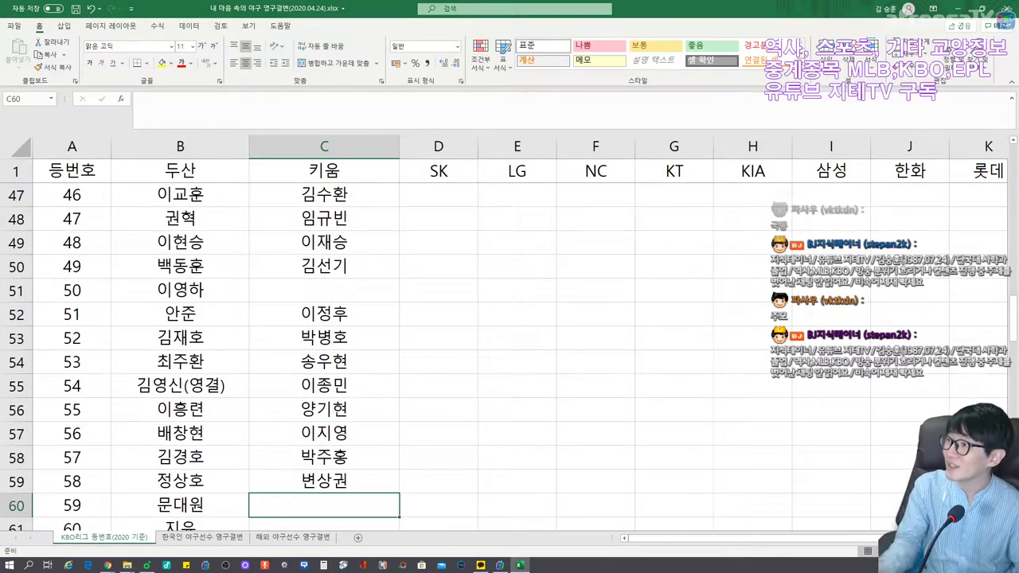
Enter 신효승, 김동혁 and 조영건 in the 키움 column, cells C60 to C62.
text(신효승)
key(Return)
text(김도)
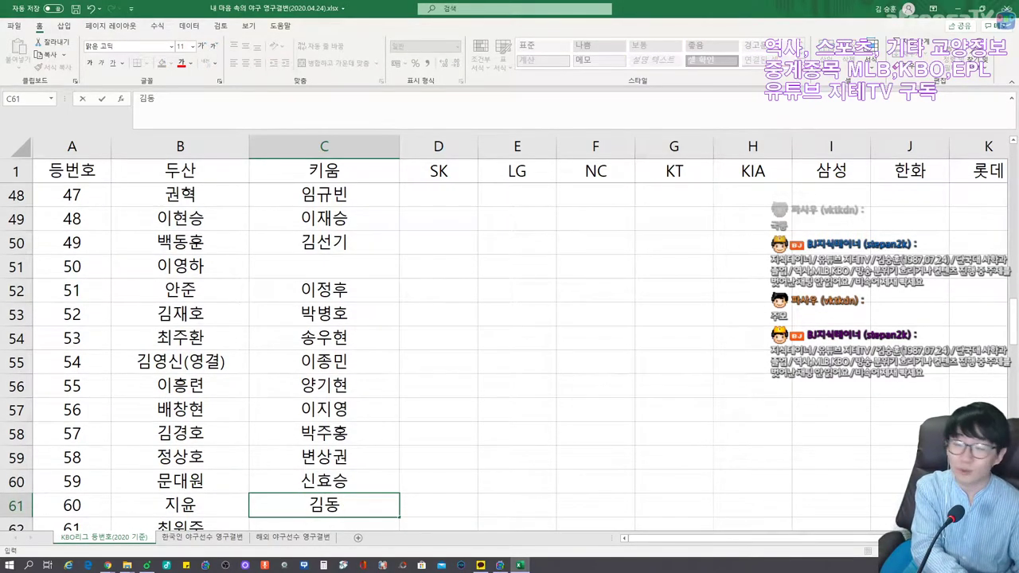
key(Return)
text(조영건)
key(Return)
Enter 전병우 in cell C63 and 박준형 in cell C64 of the 키움 column.
text(전병우)
key(Return)
text(박준형)
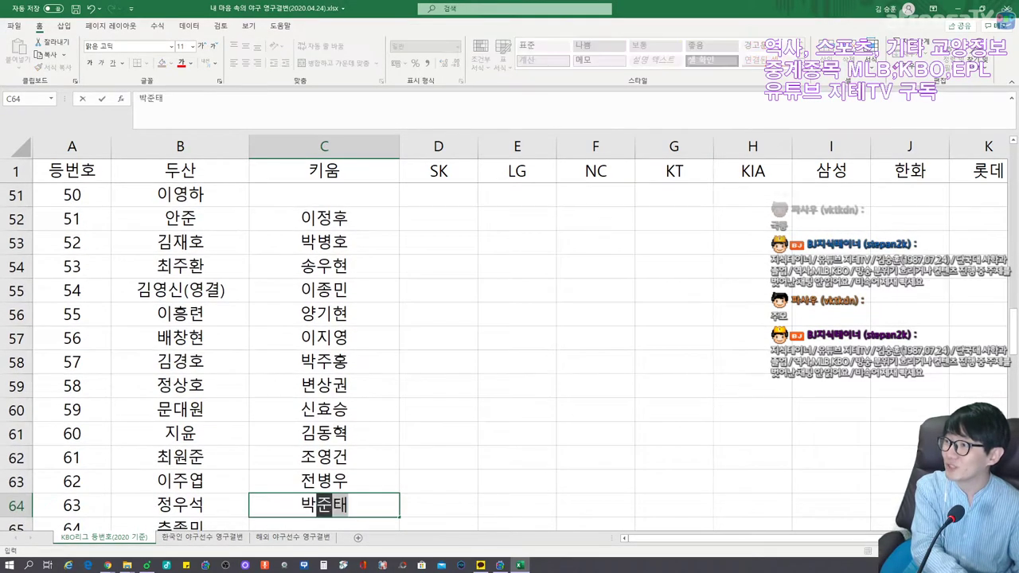
key(Return)
Enter 이영준, 문찬종 and 이명기 in the 키움 column, cells C65 to C67.
text(이영준)
key(Return)
text(문찬종)
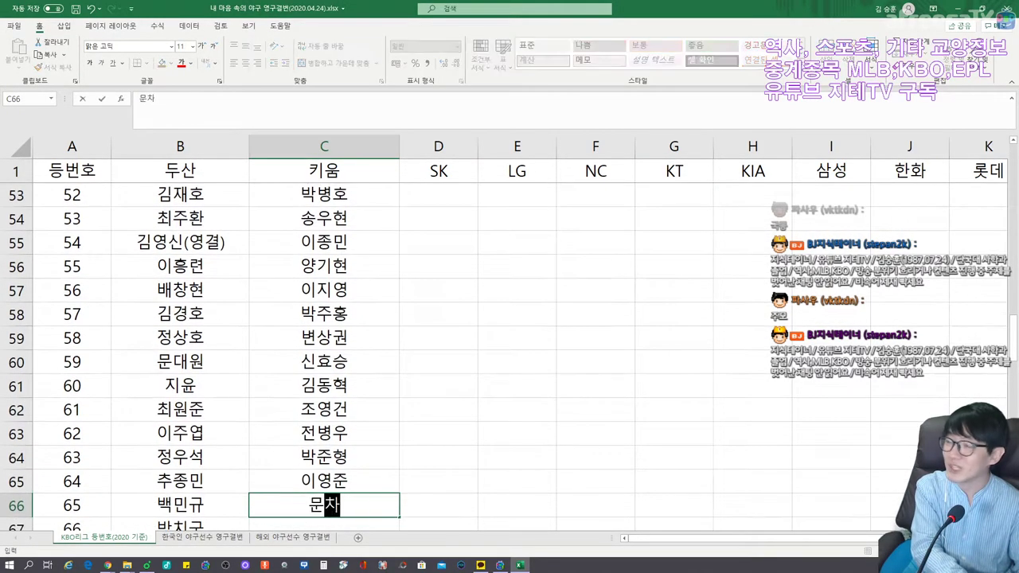
key(Return)
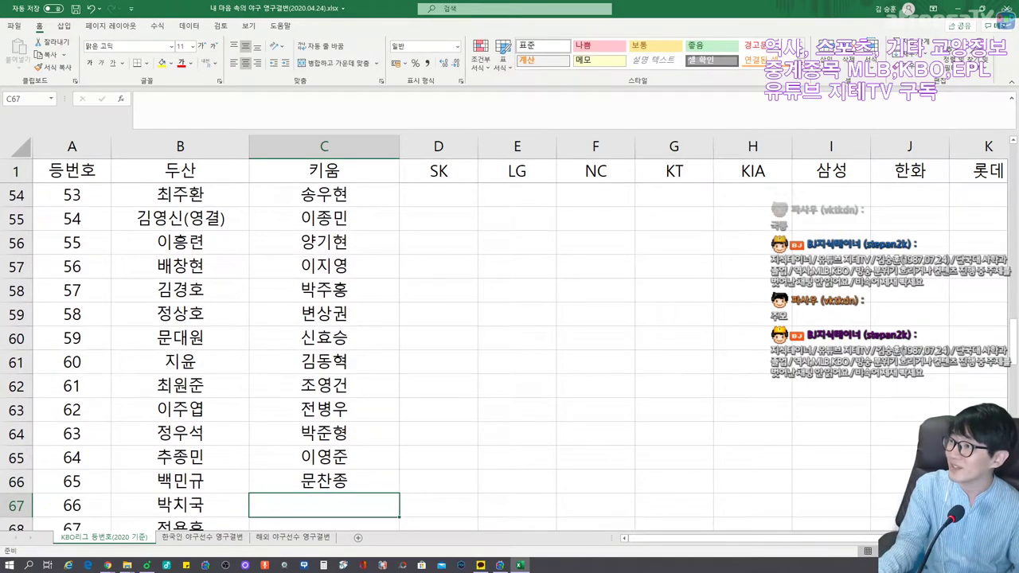
text(이명기)
key(Return)
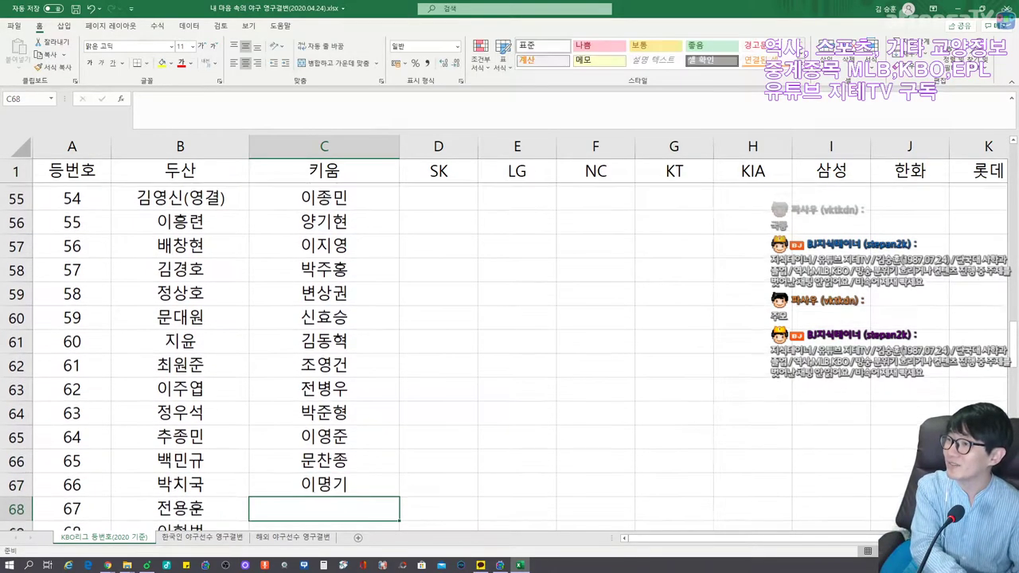
Enter 김인범 in C68, 김신회 in C69 and 김동우 in C71 of the 키움 column, skipping number 69.
text(ㄱ김인범)
key(Return)
text(김신회)
key(Return)
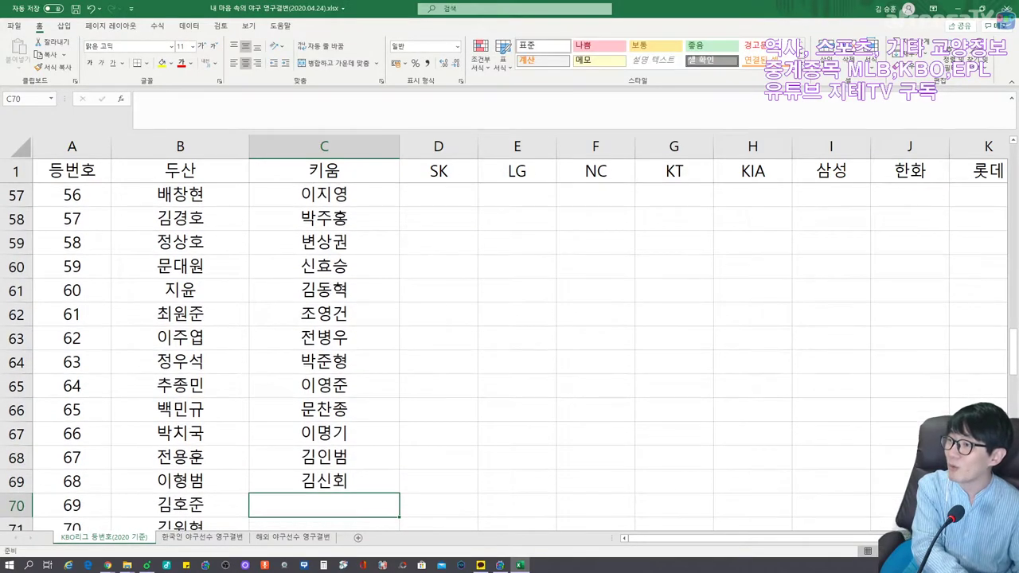
key(Return)
text(ㄱ김동우)
key(Return)
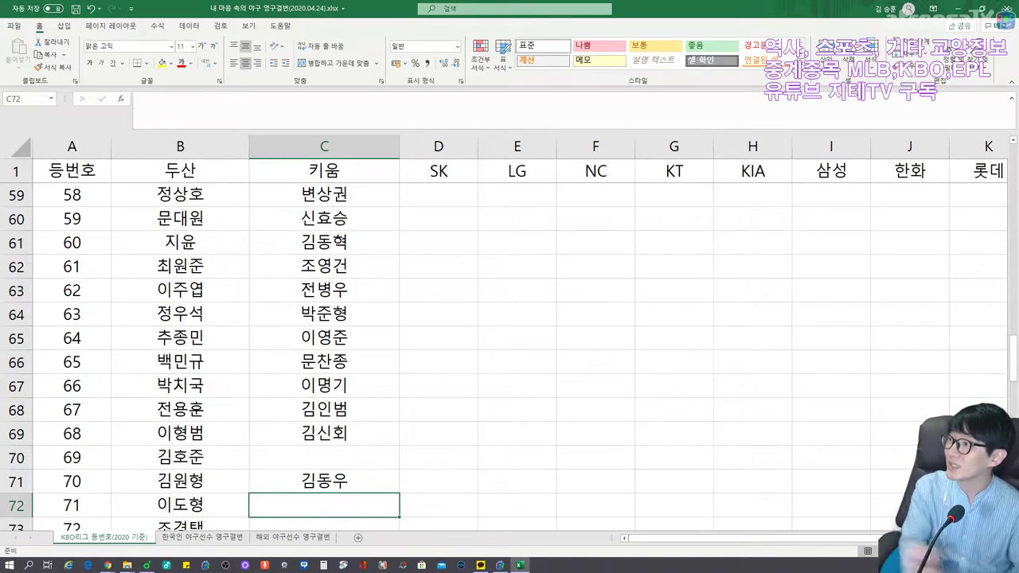
Enter 브랜든 나이트, 김창현 and 오윤 in the 키움 column, cells C72 to C74.
text(브랜든 나이트)
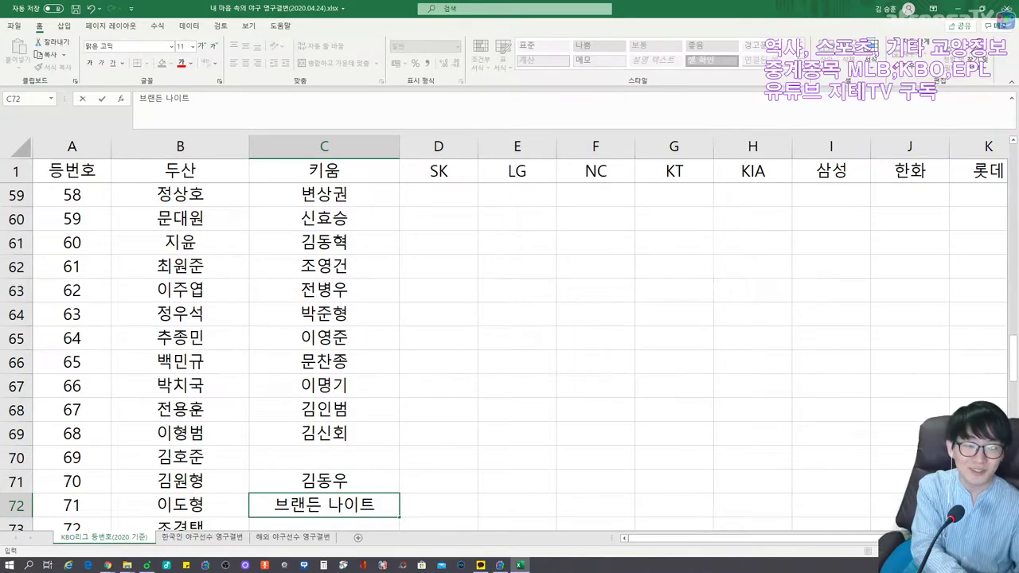
key(Return)
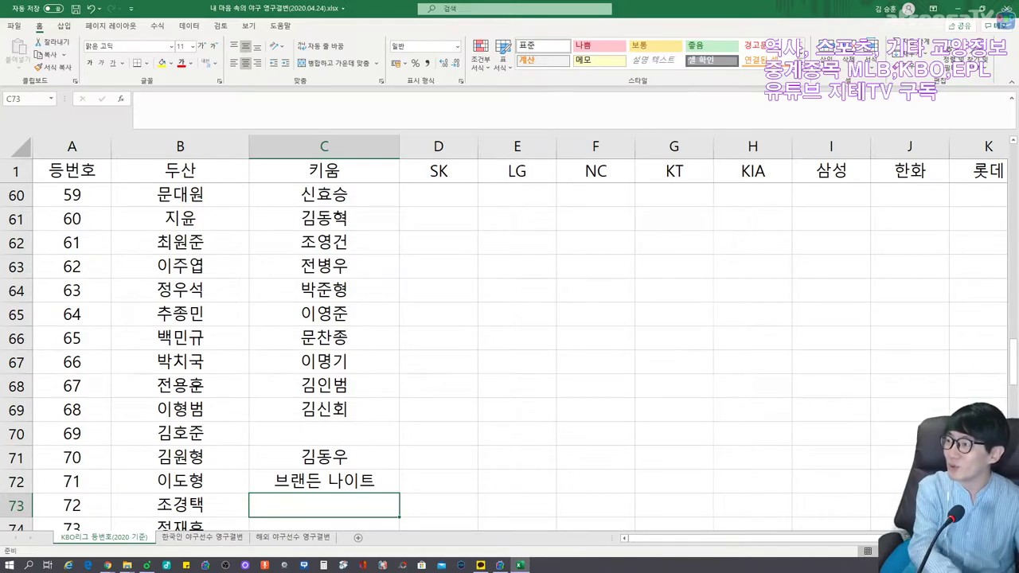
text(김창현)
key(Return)
text(오윤)
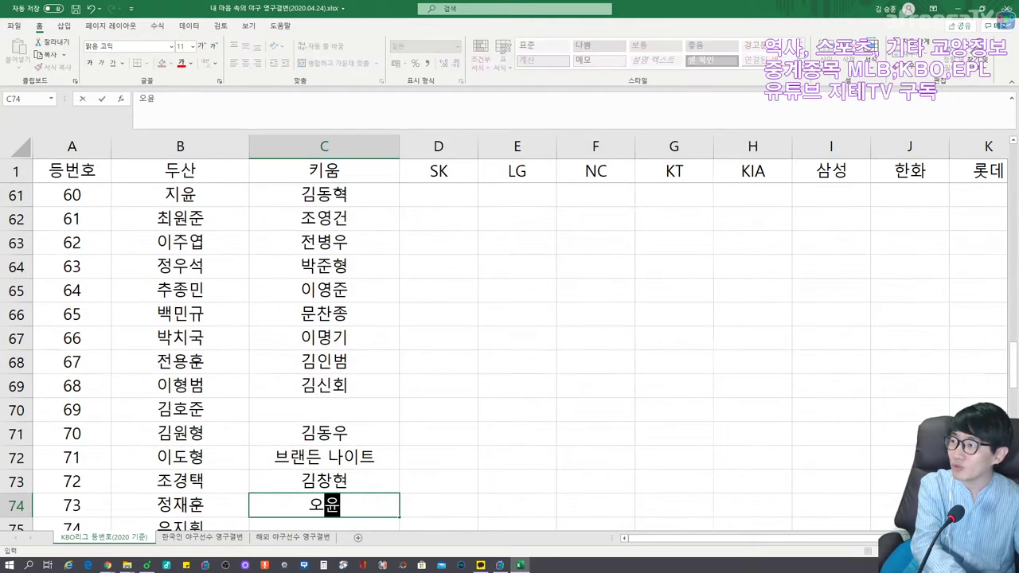
key(Return)
Enter 조재영, 권도영 and 오규택 in the 키움 column, cells C75 to C77.
text(조재영)
key(Return)
text(권도영)
key(Return)
text(오규택)
key(Return)
Enter 강병식, 홍원기 and 송신영 in the 키움 column, cells C78 to C80.
text(강병식)
key(Return)
text(홍원)
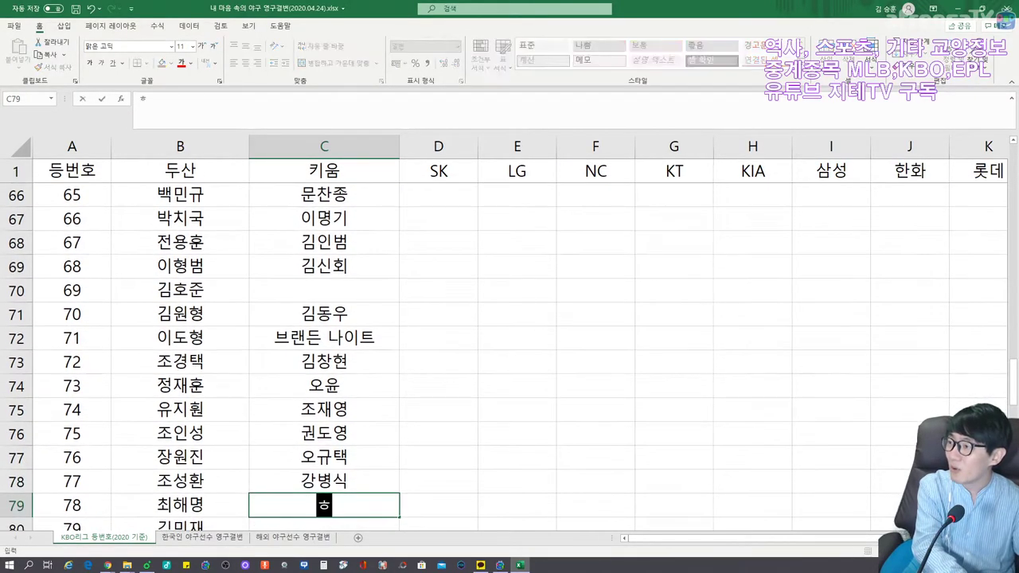
text(기)
key(Return)
text(송신영)
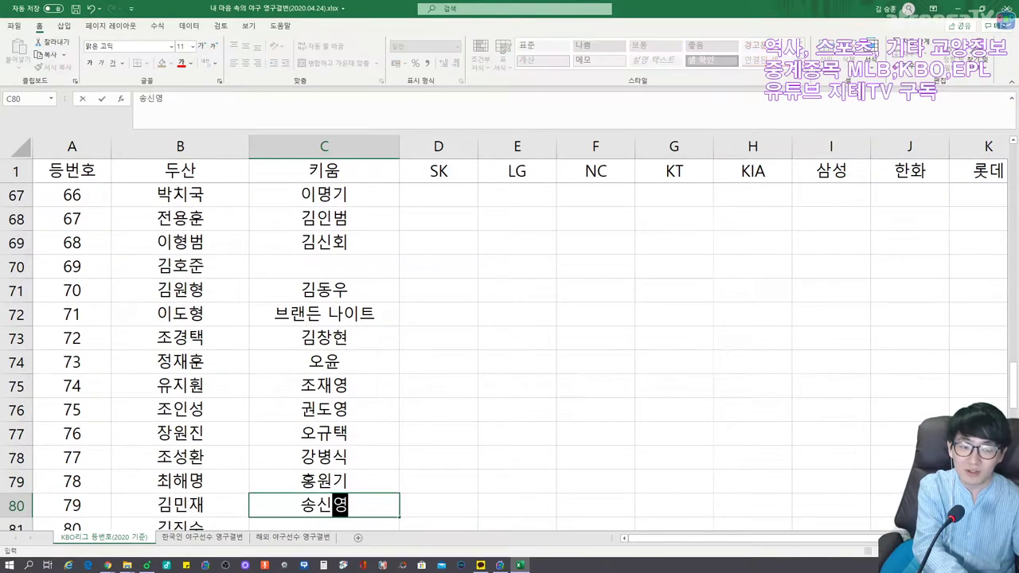
key(Return)
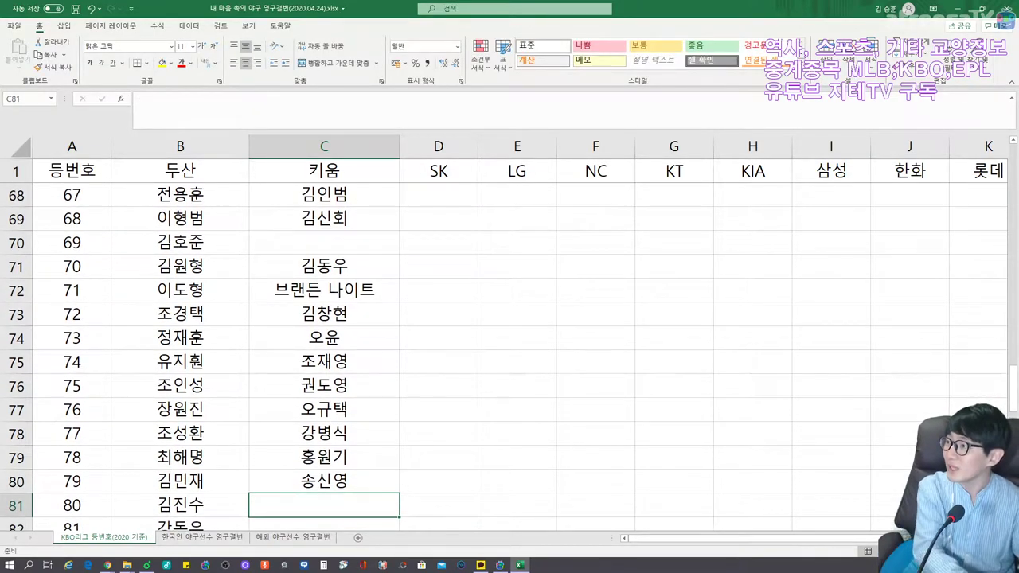
Enter 마정길, 설종진 and 이정호 in the 키움 column, cells C81 to C83.
text(마정길)
key(Return)
text(설종진)
key(Return)
text(이정호)
key(Return)
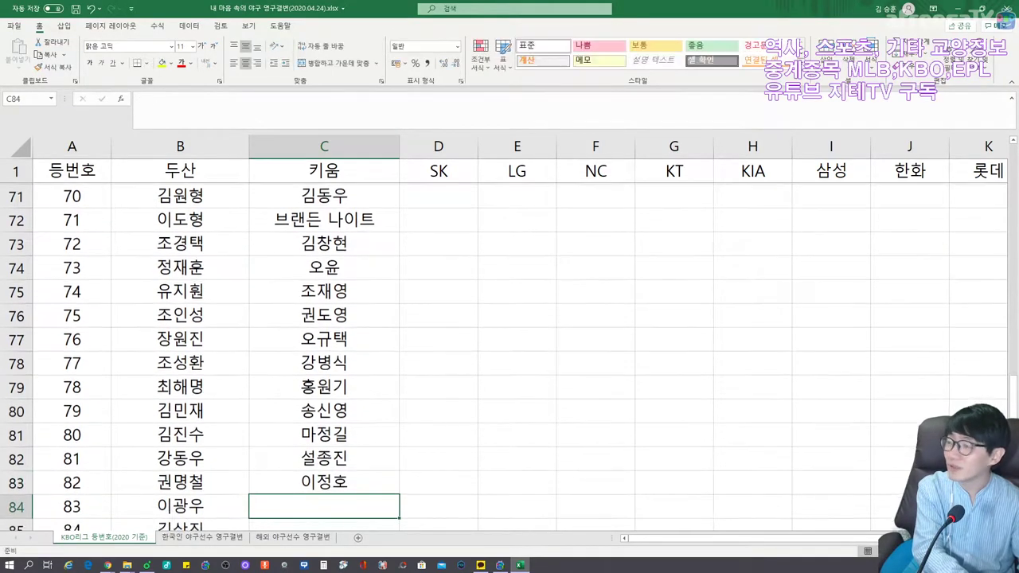
Enter 손혁 in C84 and 김지수 in C87 of the 키움 column, leaving numbers 84 and 85 empty.
text(손혀)
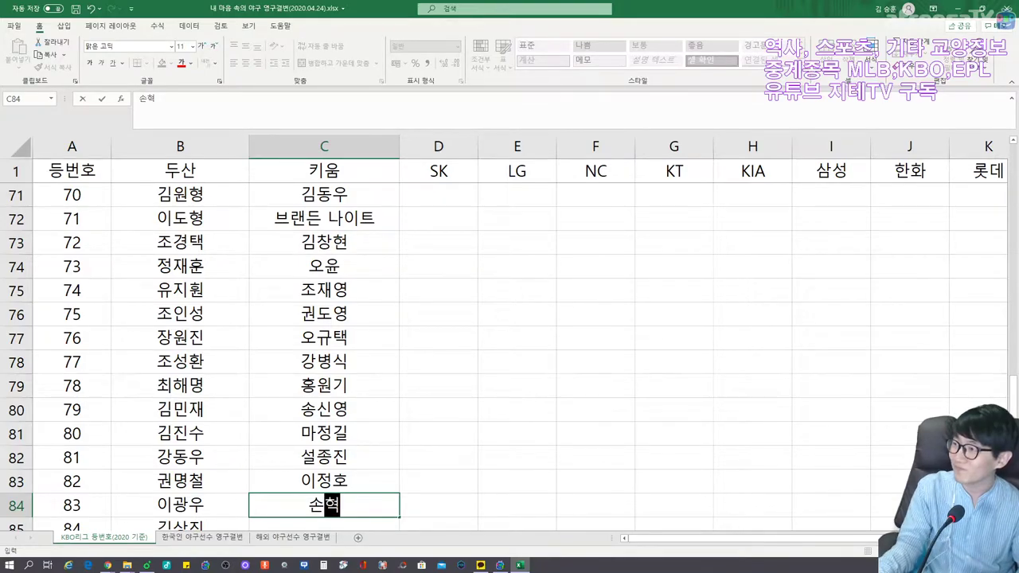
key(Return)
key(Return)
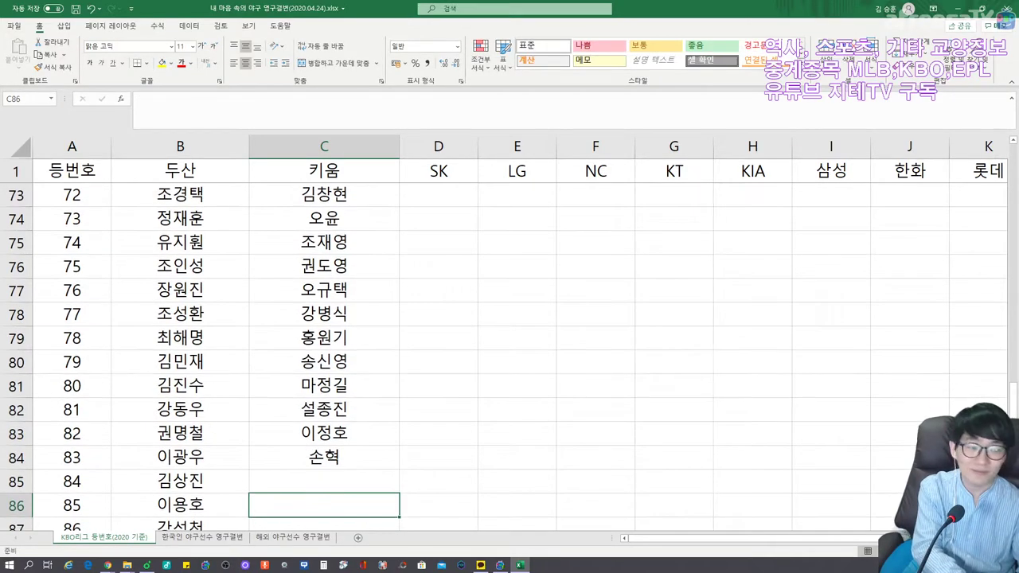
key(Return)
text(김지수)
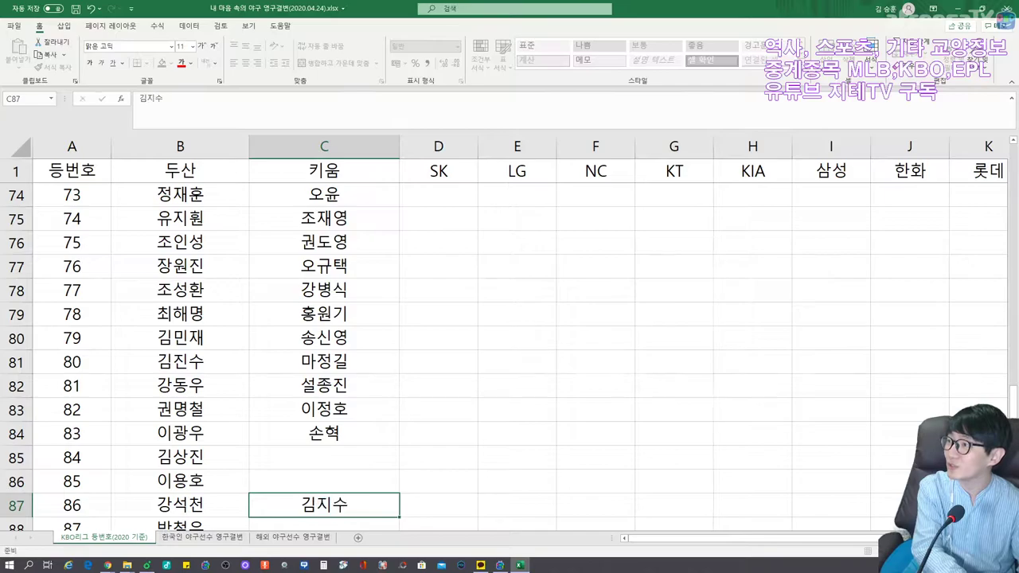
key(Return)
Enter 이건우, 김태완 and 박도현 in the 키움 column, cells C88 to C90.
text(이건우김태완)
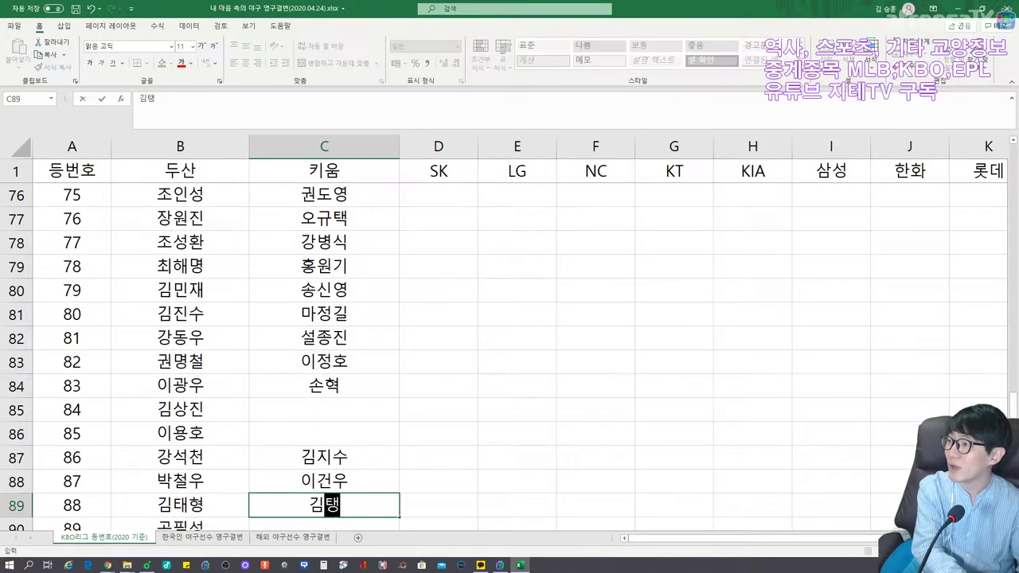
key(Return)
text(박ㄷ도현)
key(Return)
key(Return)
Leave number 90 empty and enter 조범준, 박동혁 and 김동욱 in the 키움 column, cells C92 to C94.
text(조범ㅈ준)
key(Return)
text(박동혁)
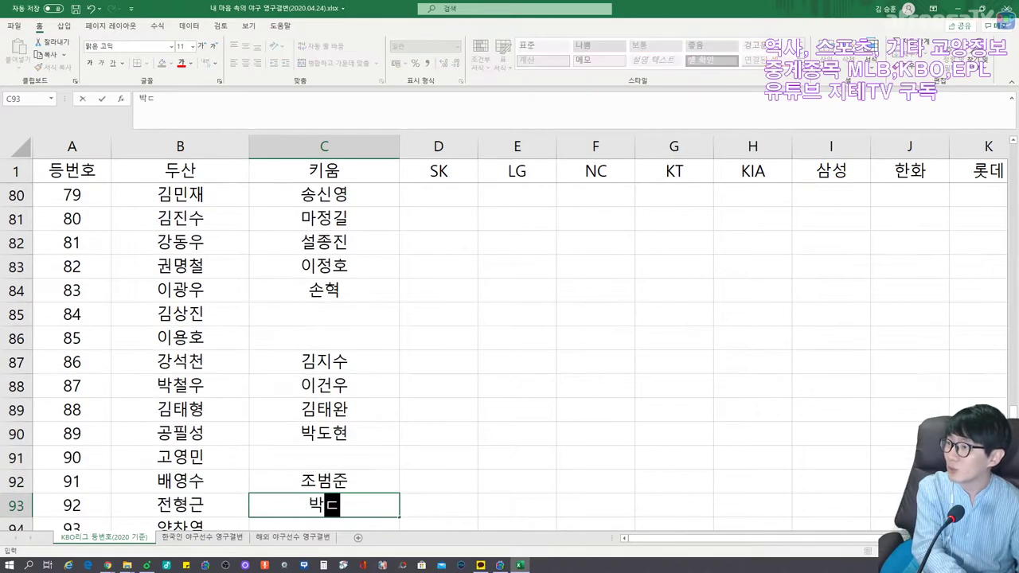
key(Return)
text(ㄱ김동욱)
key(Return)
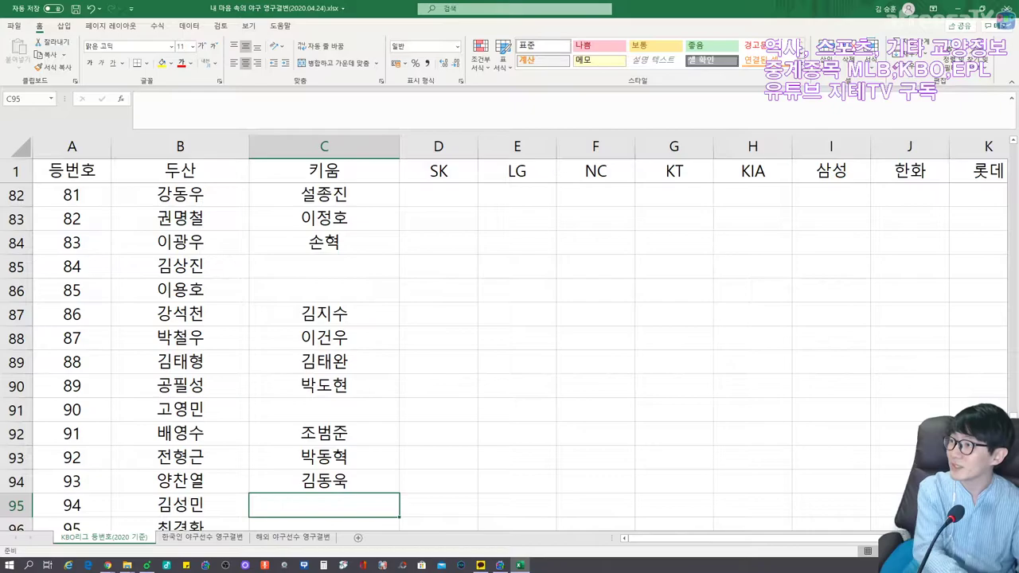
Enter 정재원, 김동은 and 박승주 in the 키움 column, cells C95 to C97.
text(정재원)
key(Return)
text(김동은)
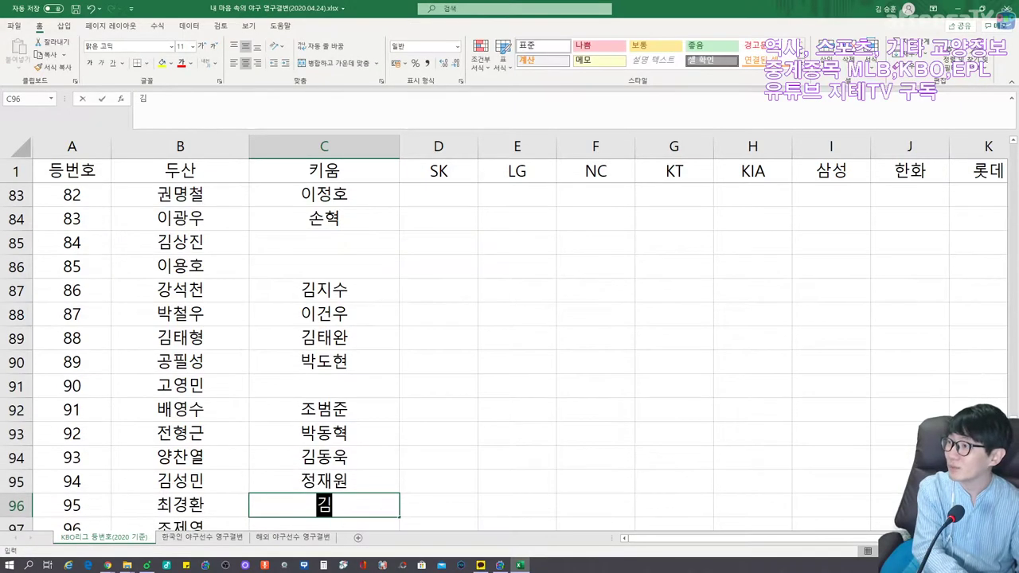
key(Return)
text(박승주)
key(Return)
Enter 박관진 in C98 of the 키움 column and 차재용 in C99, correcting the misspelled name there.
text(박관진)
key(Return)
text(차지용)
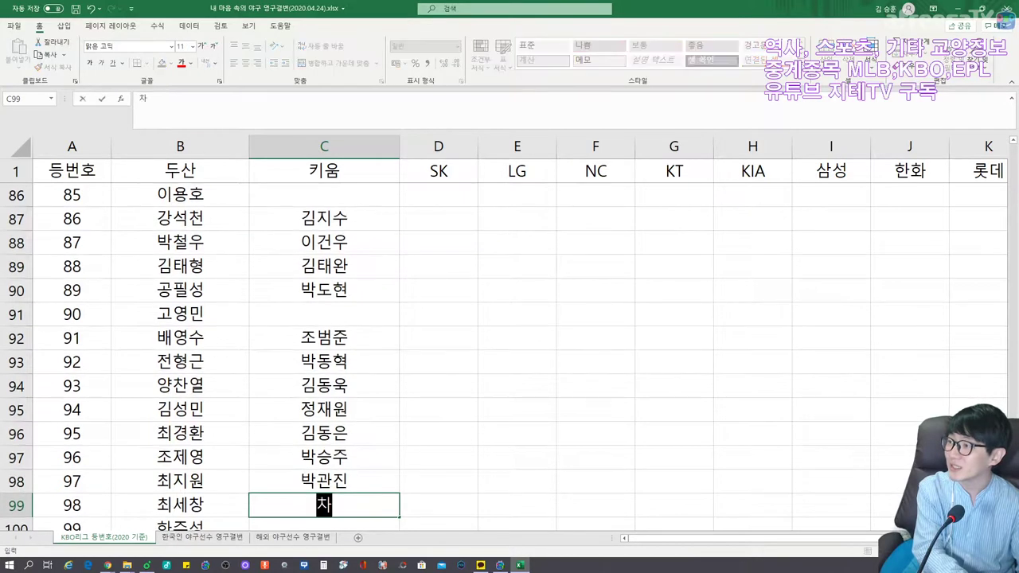
key(Return)
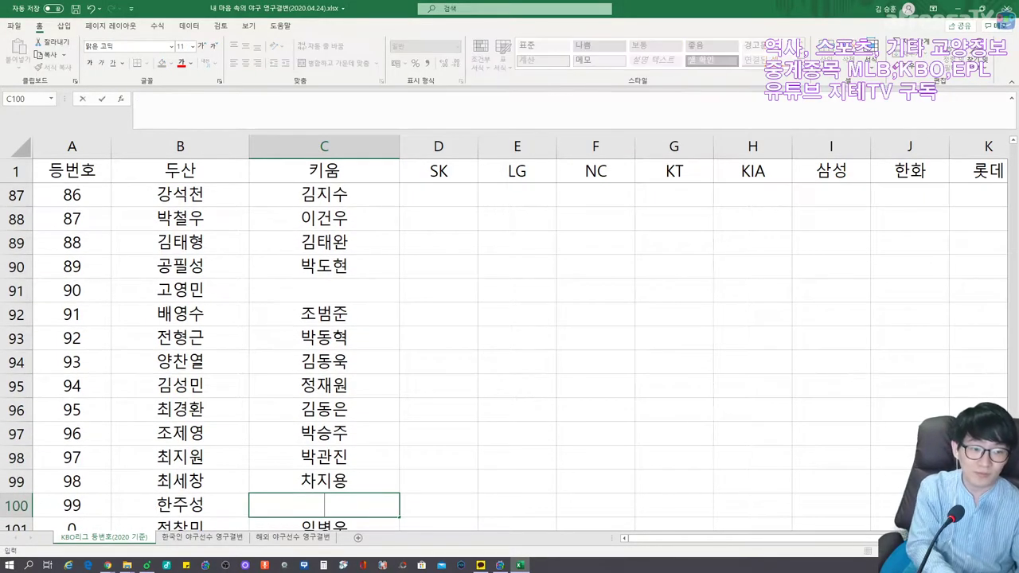
key(Up)
text(차재용)
key(Return)
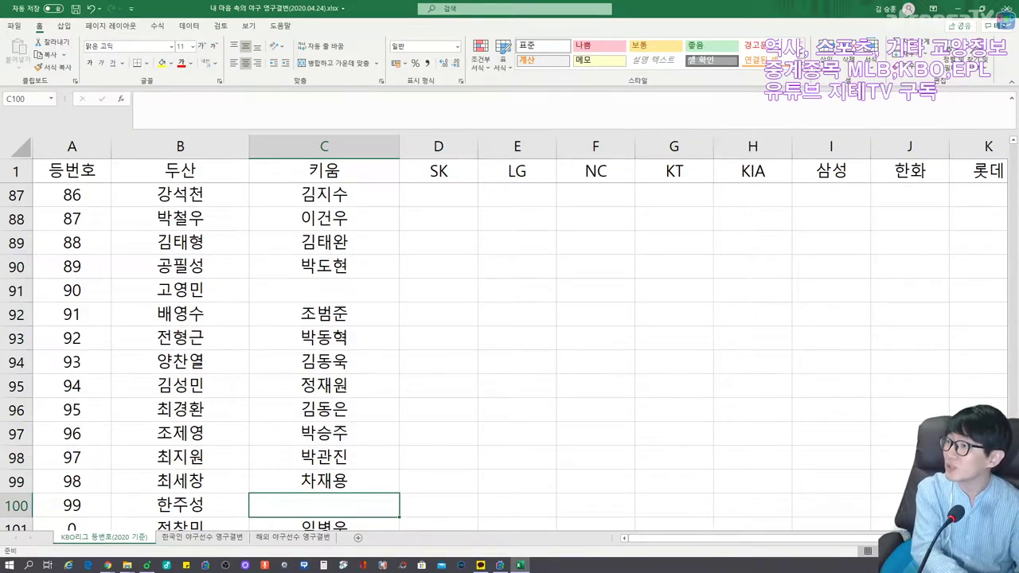
Enter 윤정현 in C100 and 테일러 모터 in C102 of the 키움 column, keeping the existing entry in C101.
text(윤정현)
key(Return)
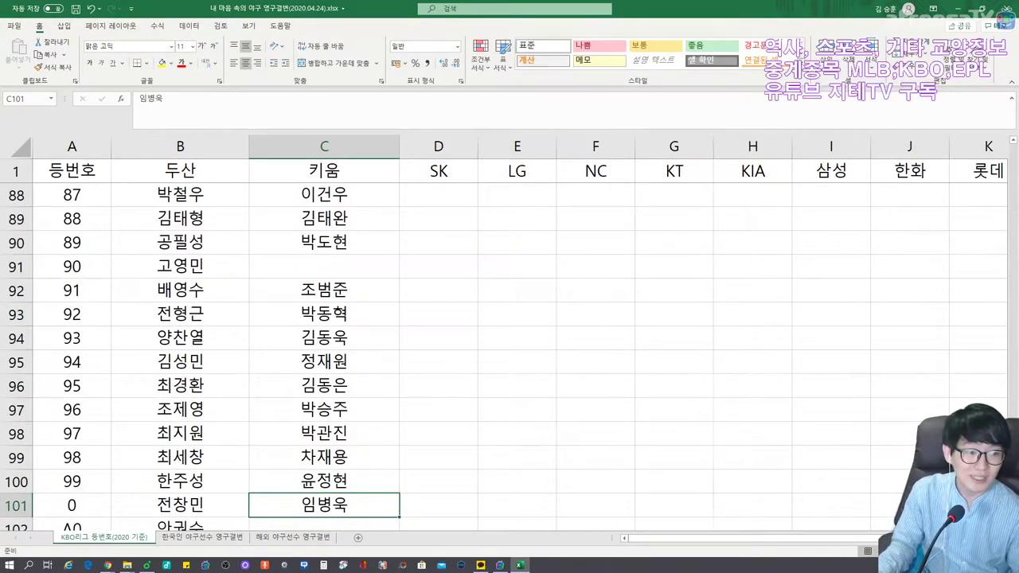
key(Return)
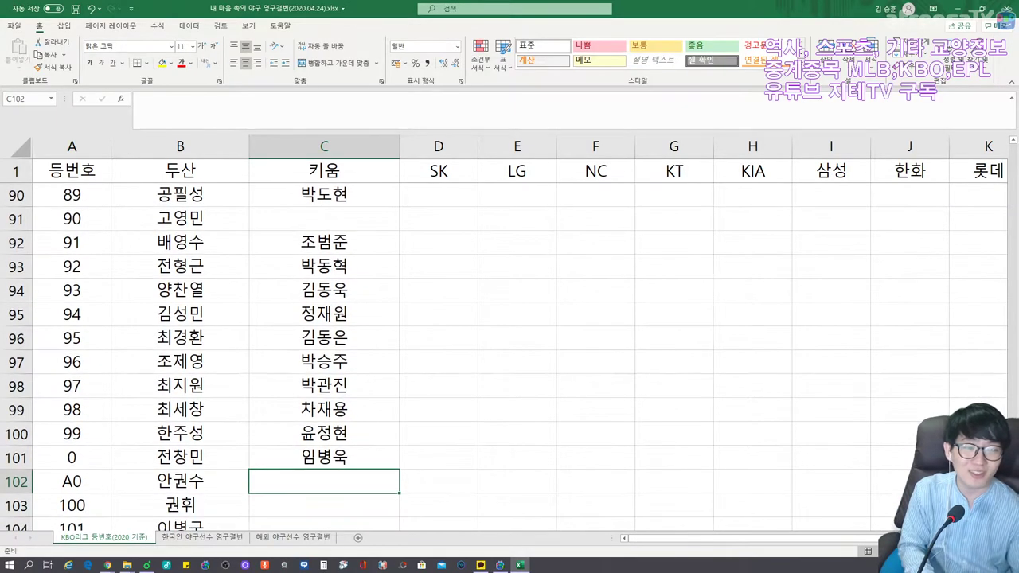
text(테일러 모터)
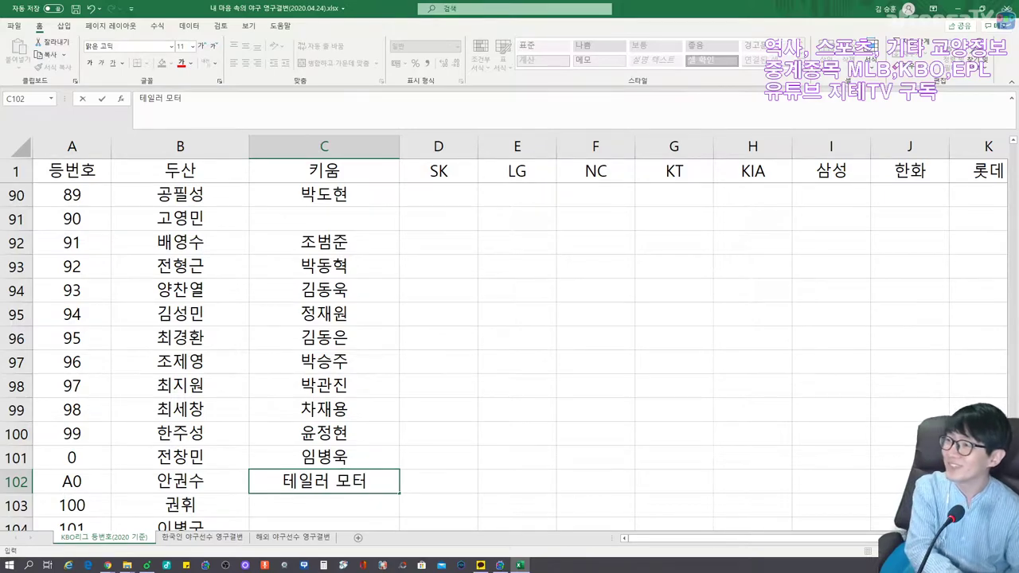
key(Return)
key(Up)
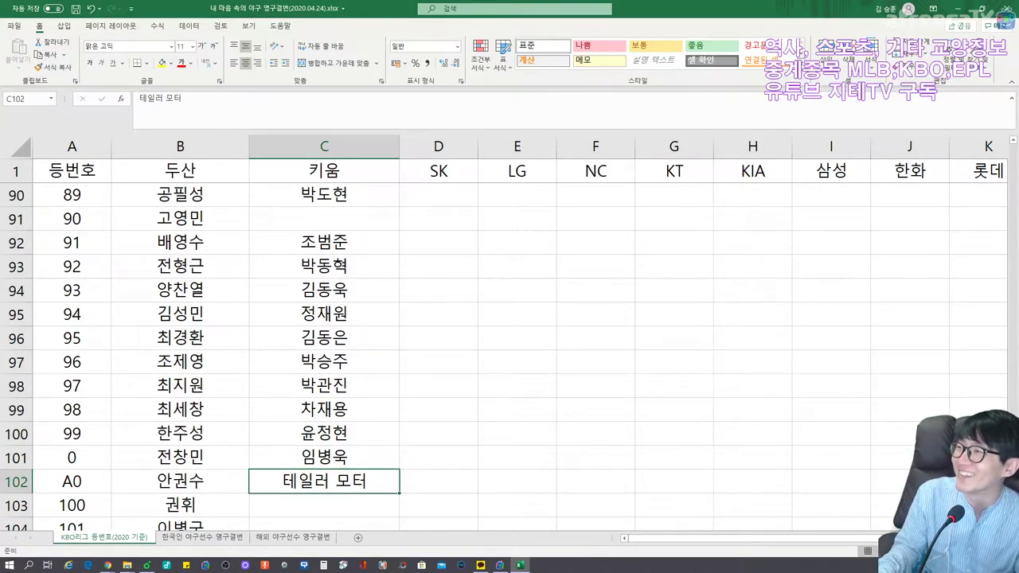
Enter 김강민 in cell D101 and 채태인 in cell D102 of the SK column.
key(alt+Tab)
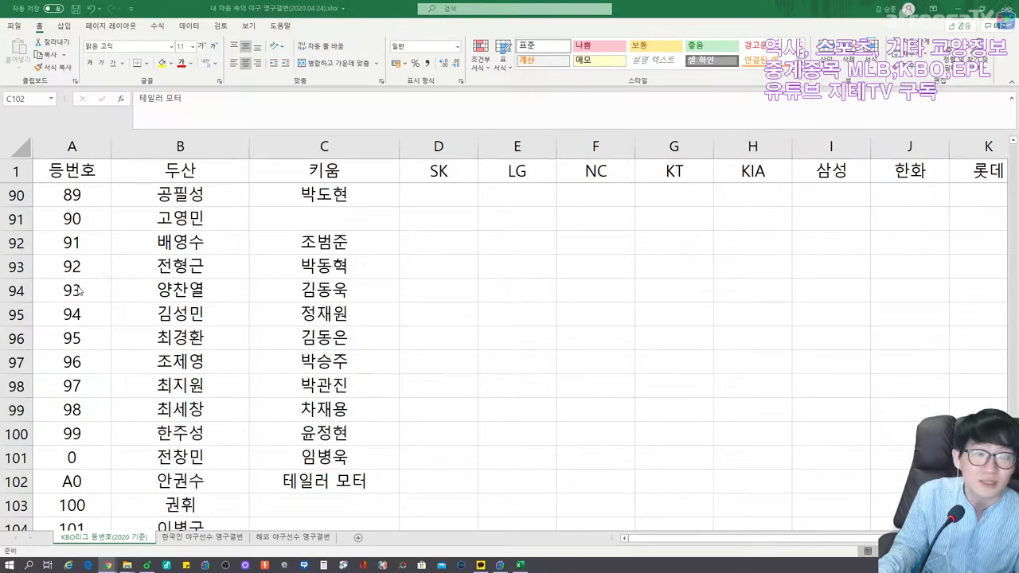
click(438, 457)
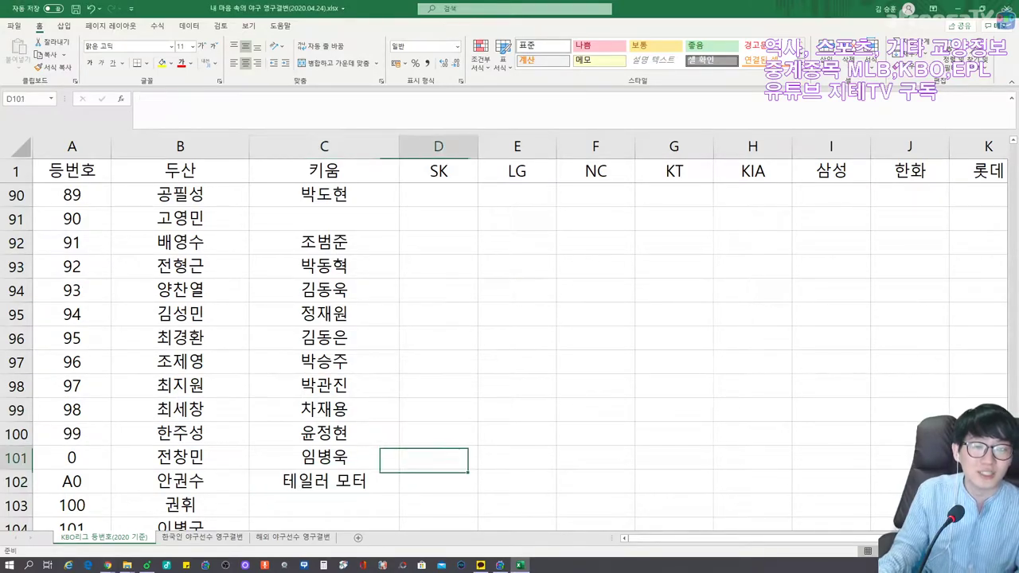
text(김강민)
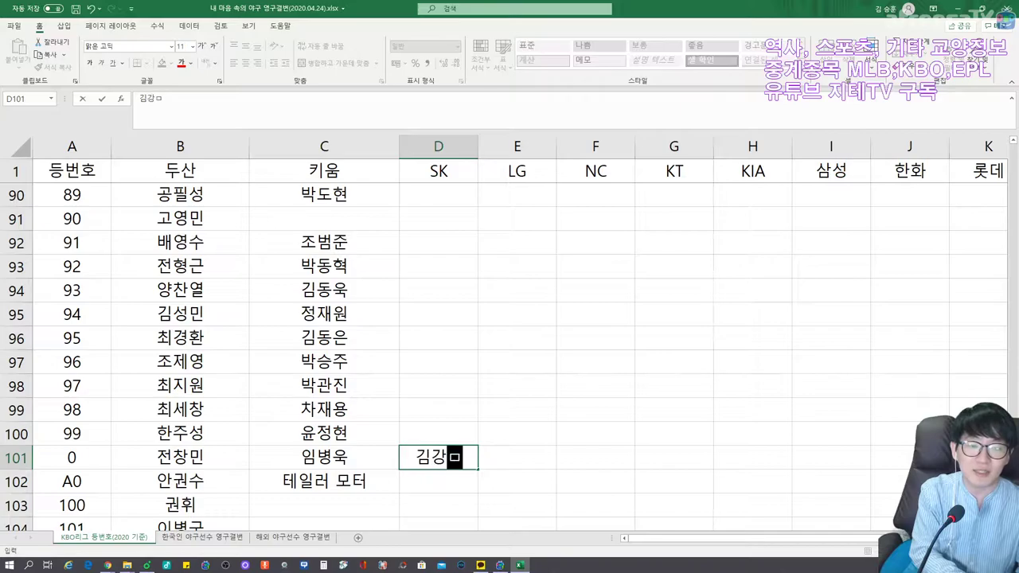
click(438, 457)
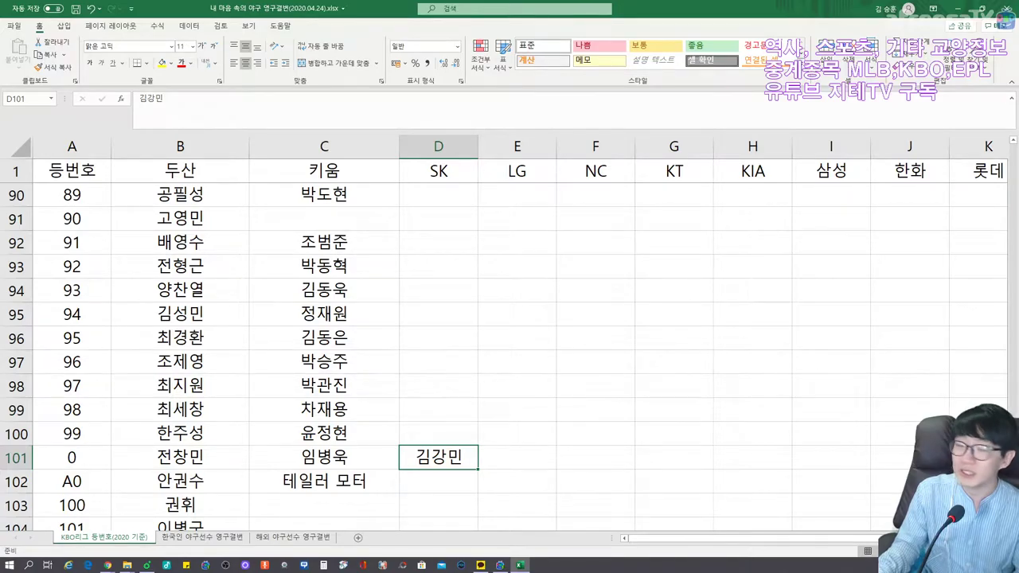
click(438, 481)
text(채태인)
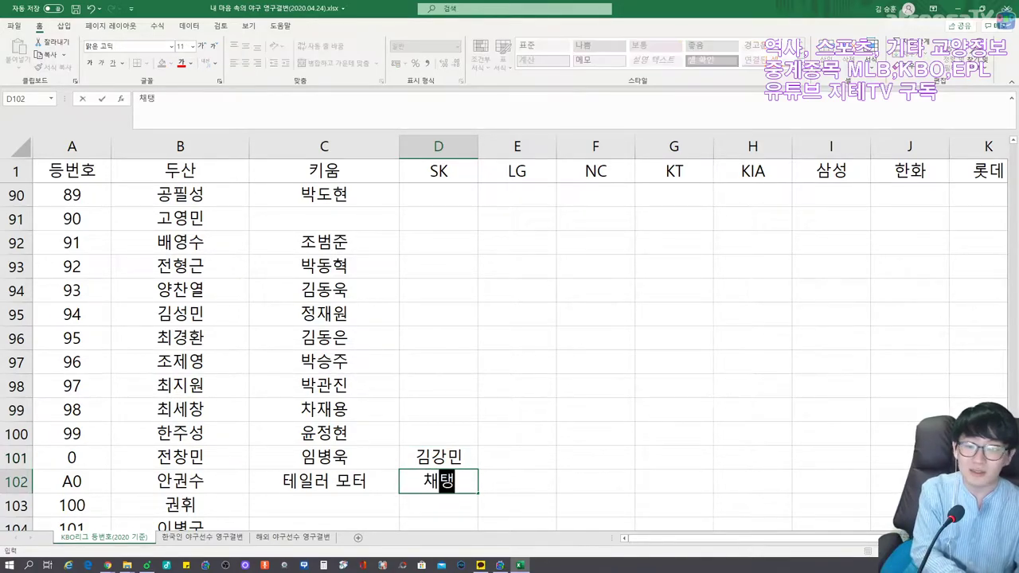
key(Return)
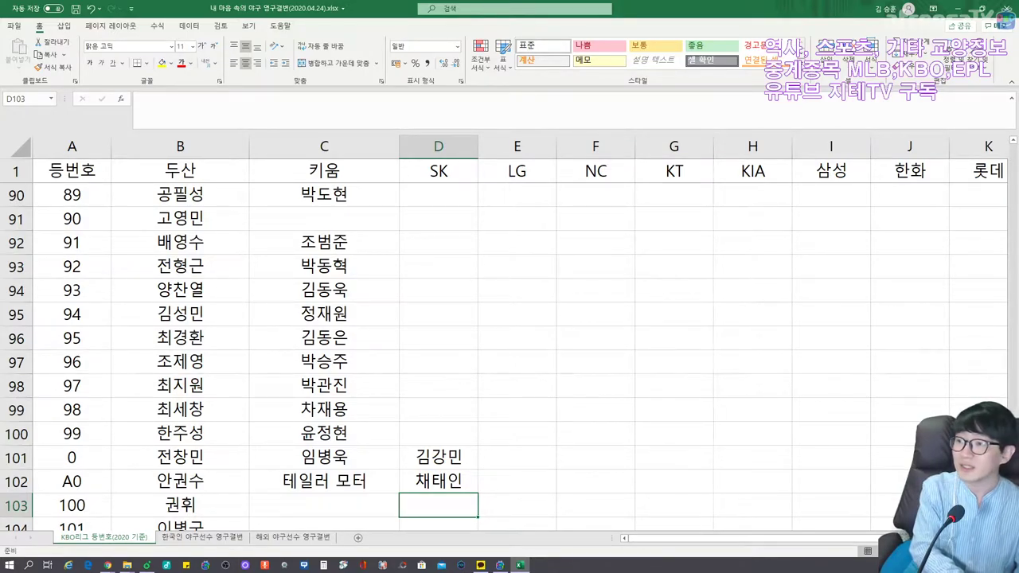
Enter 김민준(01) in cell D103 and 최수빈(02) in cell D104 of the SK column.
text(김민준(01)
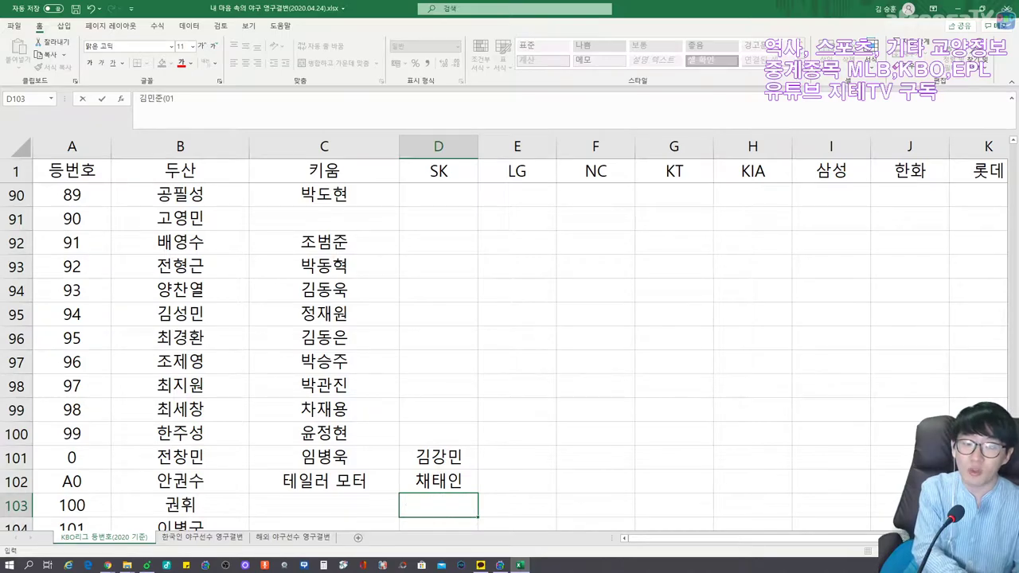
text())
key(Return)
text(최수비ㄴ(02))
key(Return)
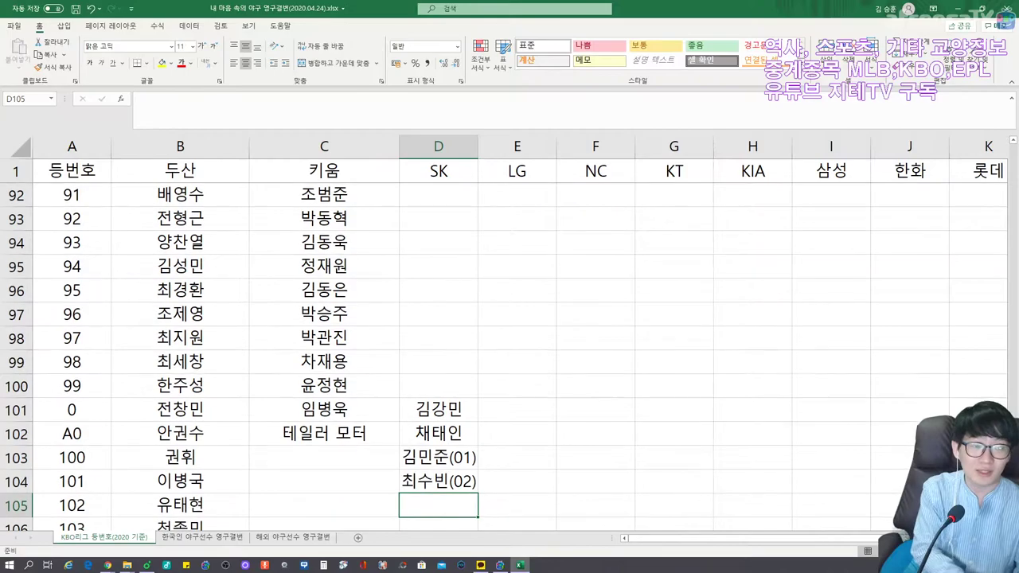
Enter 김태우(08) in cell D111 of the SK column, in the row for number 108.
key(Down)
key(Down)
key(Down)
key(Down)
key(Down)
key(Down)
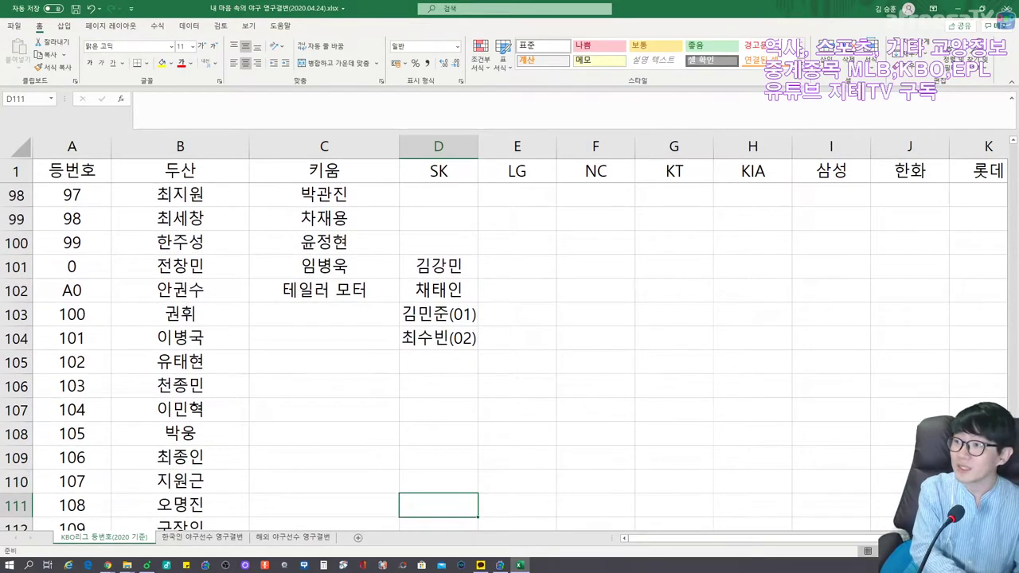
text(김태우(08))
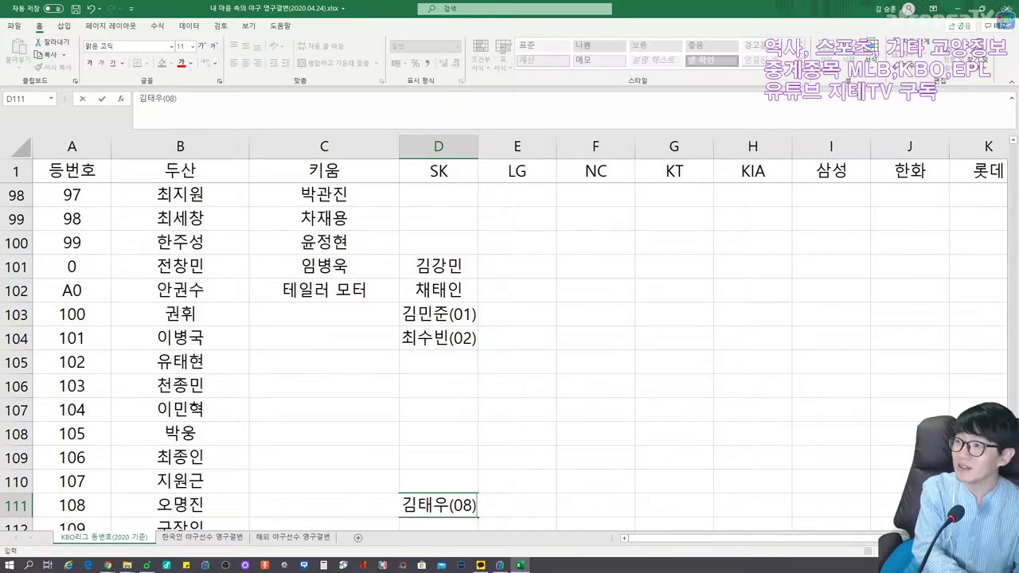
key(Return)
Enter 전진우 in cell D113 and 이희재 in cell D115 of the SK column.
key(Down)
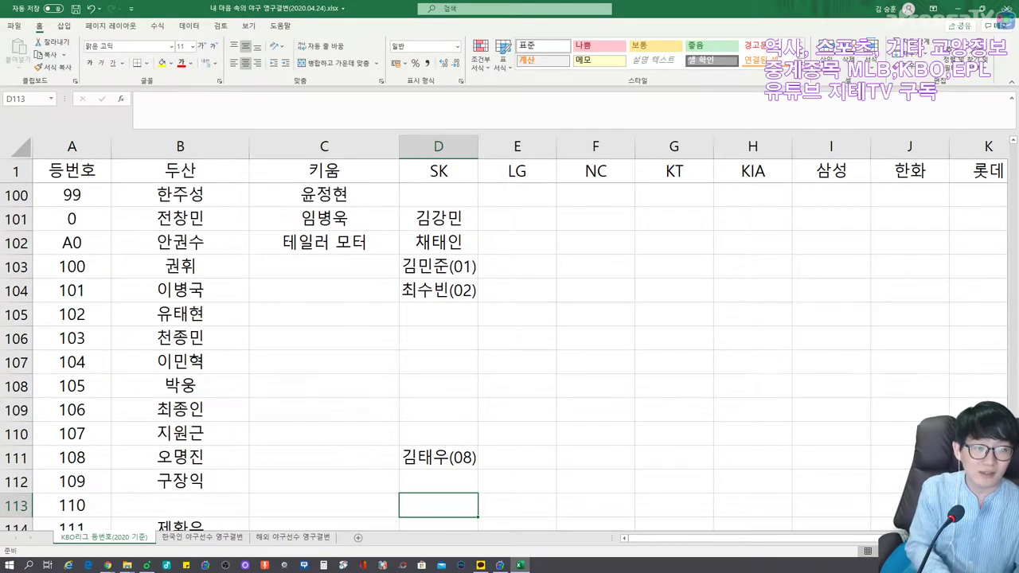
text(전진우)
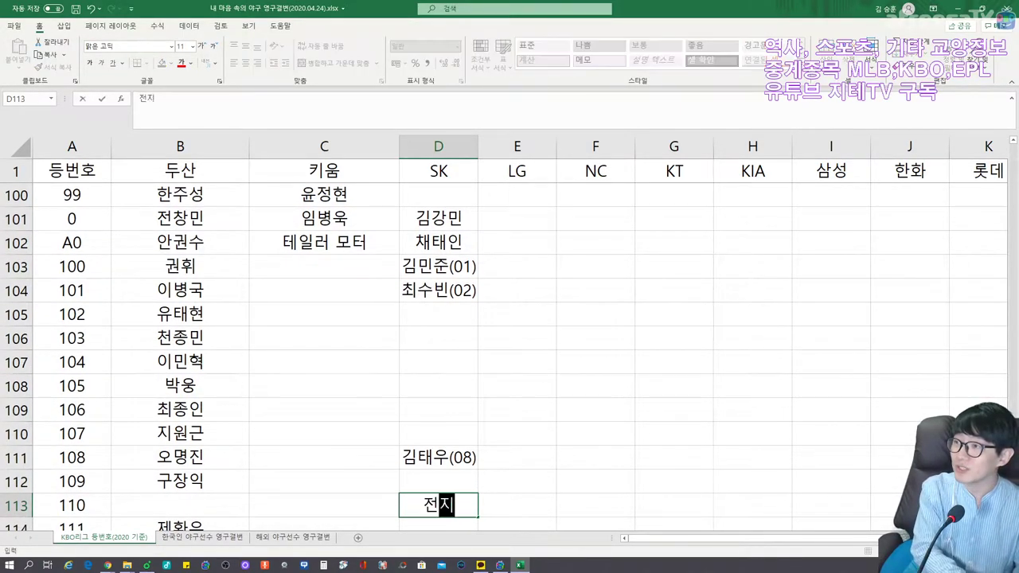
key(Return)
key(Down)
text(이희재)
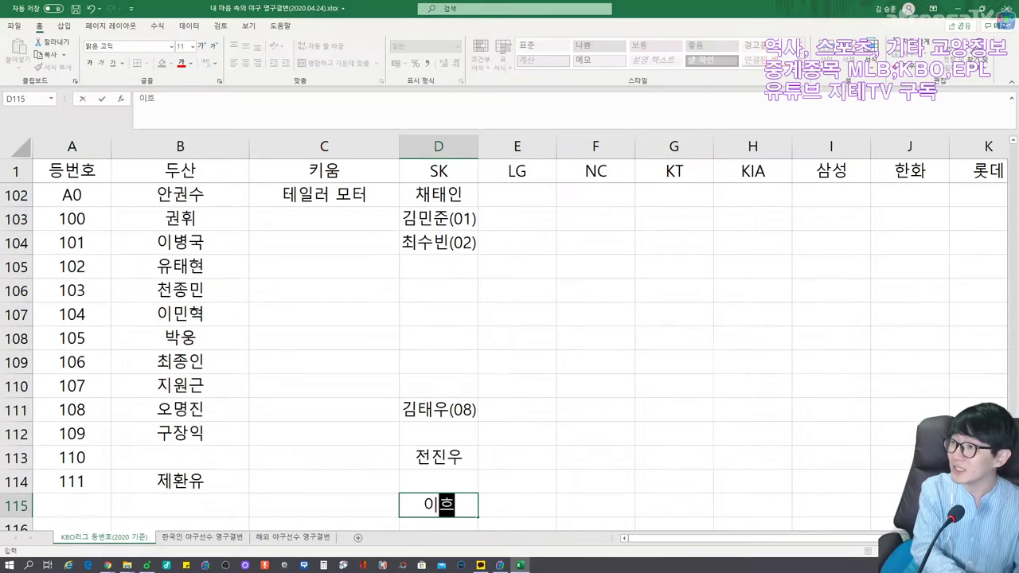
key(Return)
key(Up)
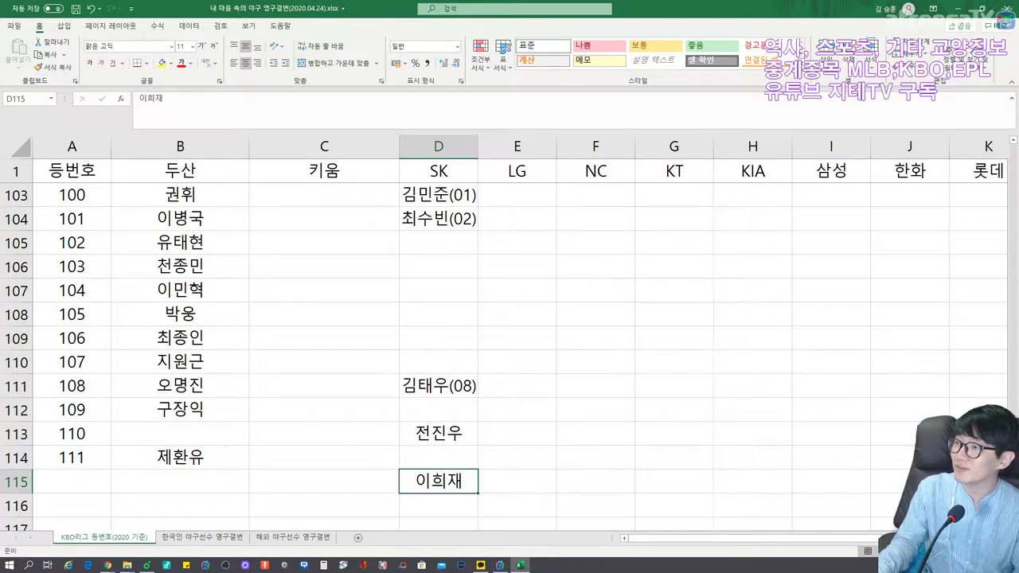
Enter 김택형 in cell D2 and 유서준 in cell D3 at the start of the SK column.
scroll(510, 351, up, 17)
scroll(510, 350, up, 11)
scroll(510, 351, up, 6)
click(438, 194)
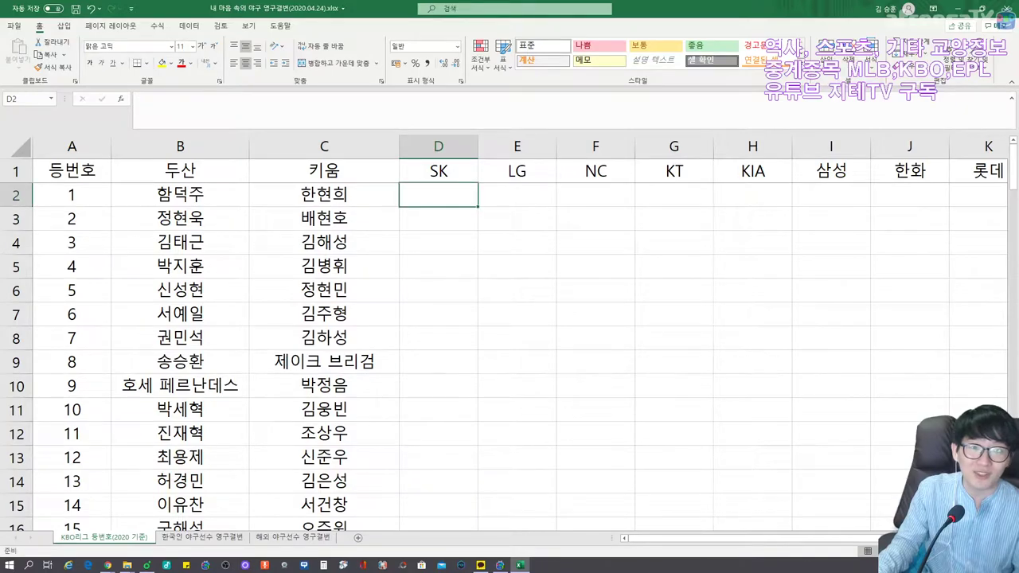
text(김택형)
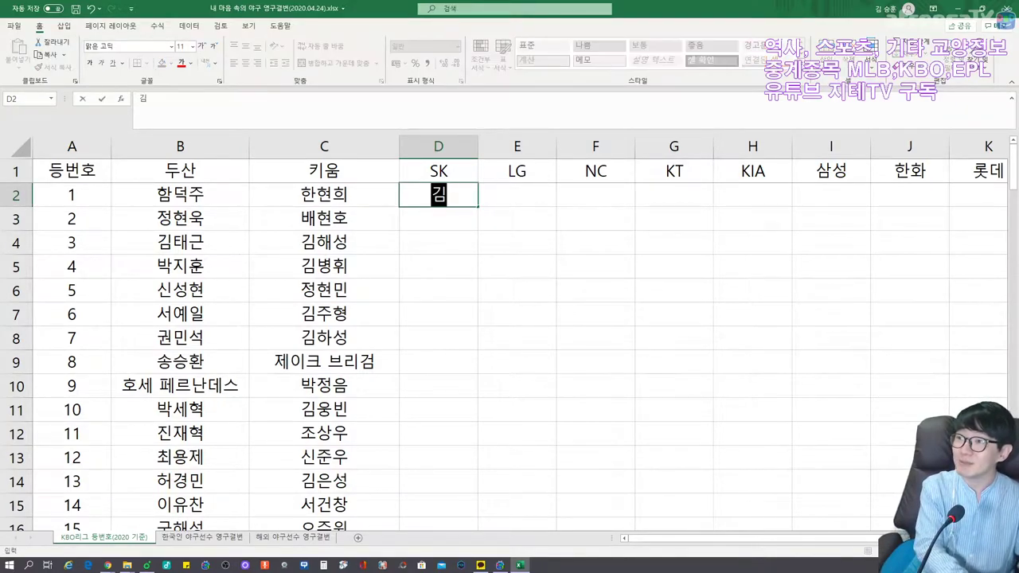
key(Return)
text(유섯준)
key(Return)
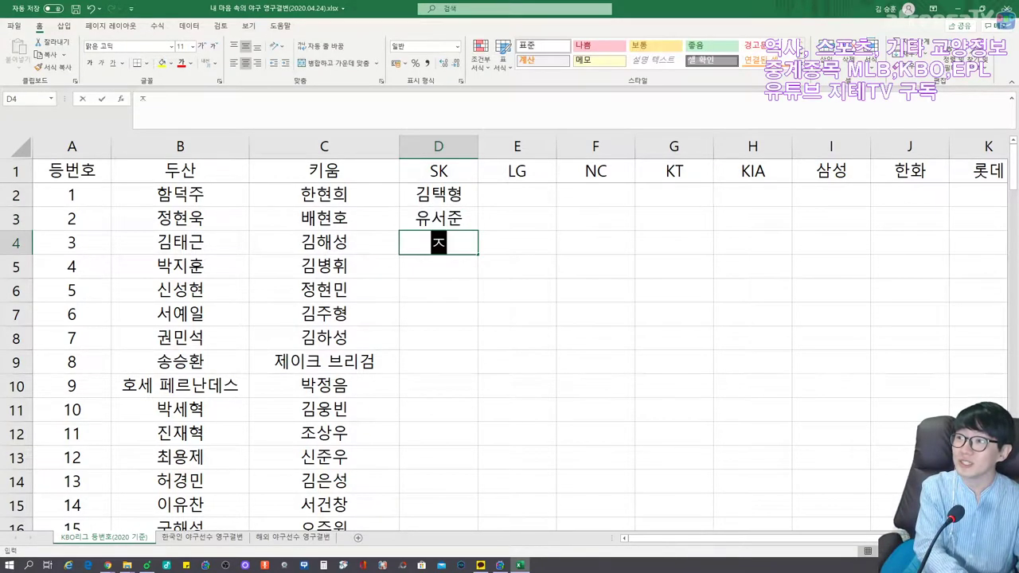
Enter 김주한, 최항 and 윤석민 in cells D4 to D6 of the SK column.
text(김주한)
key(Return)
text(최항)
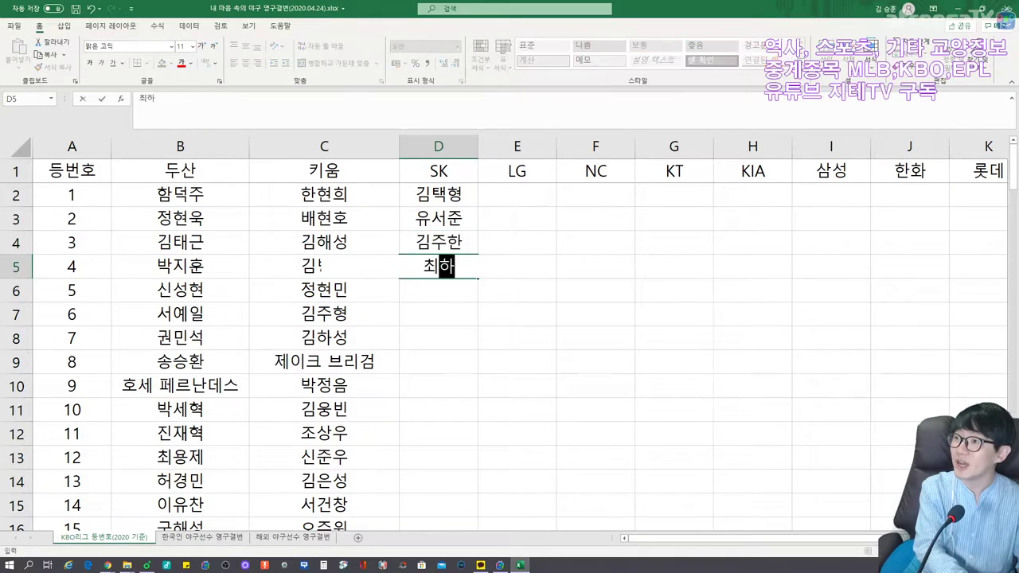
key(Return)
text(윤석민)
key(Return)
Enter 최준우, 정현 and 김재현 in cells D7 to D9 of the SK column.
text(최준우)
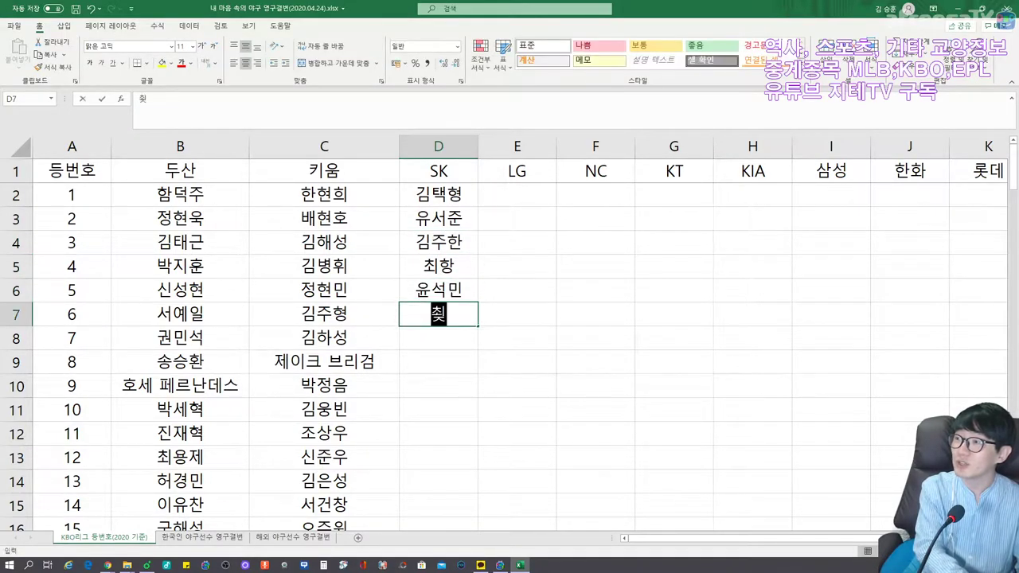
key(Return)
text(정현)
key(Return)
text(ㄱ김재현)
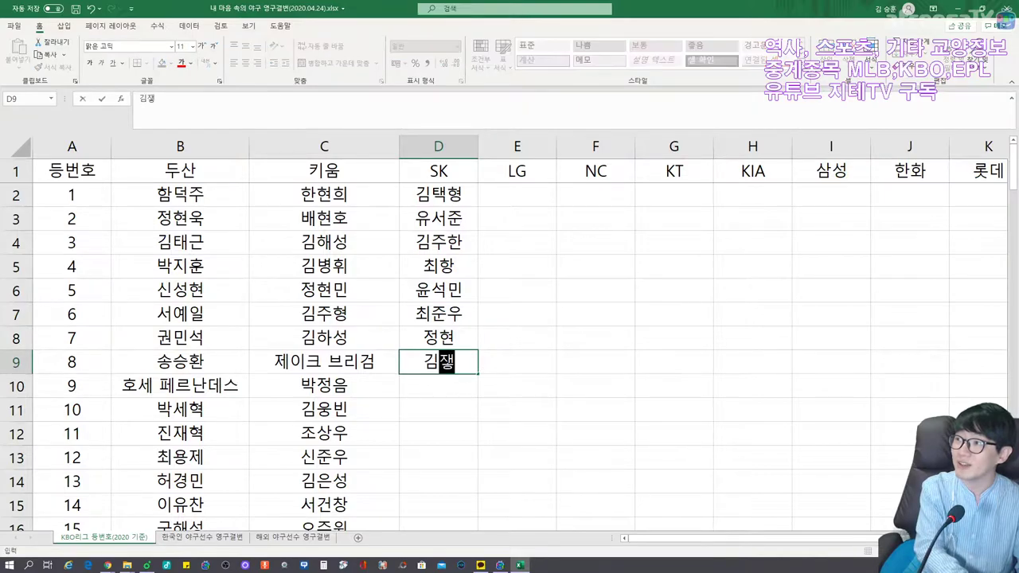
key(Return)
Enter 정진기, 김세현 and 신재웅 in cells D10 to D12 of the SK column.
text(정진기)
key(Return)
text(김세현)
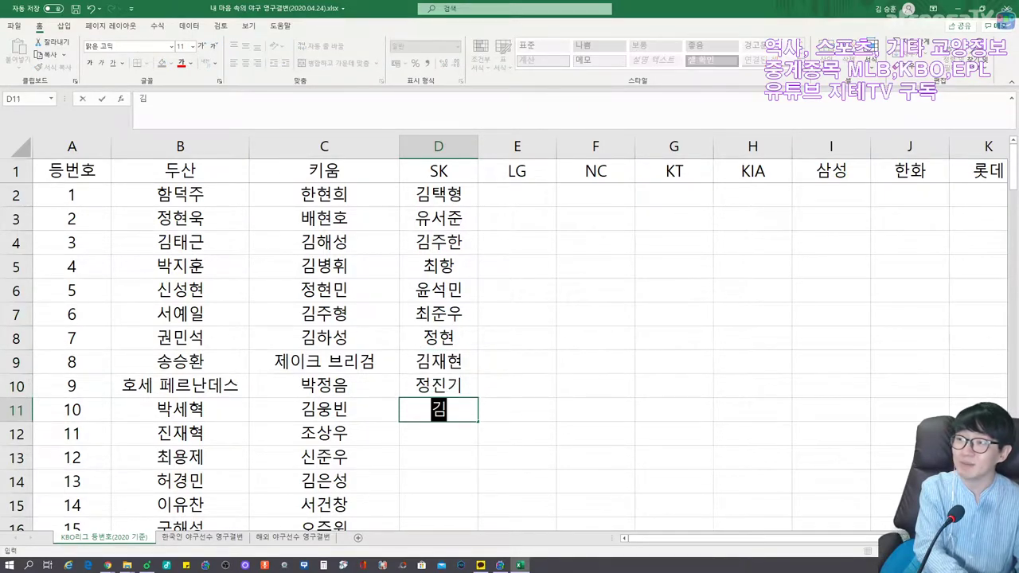
key(Return)
text(신재웅)
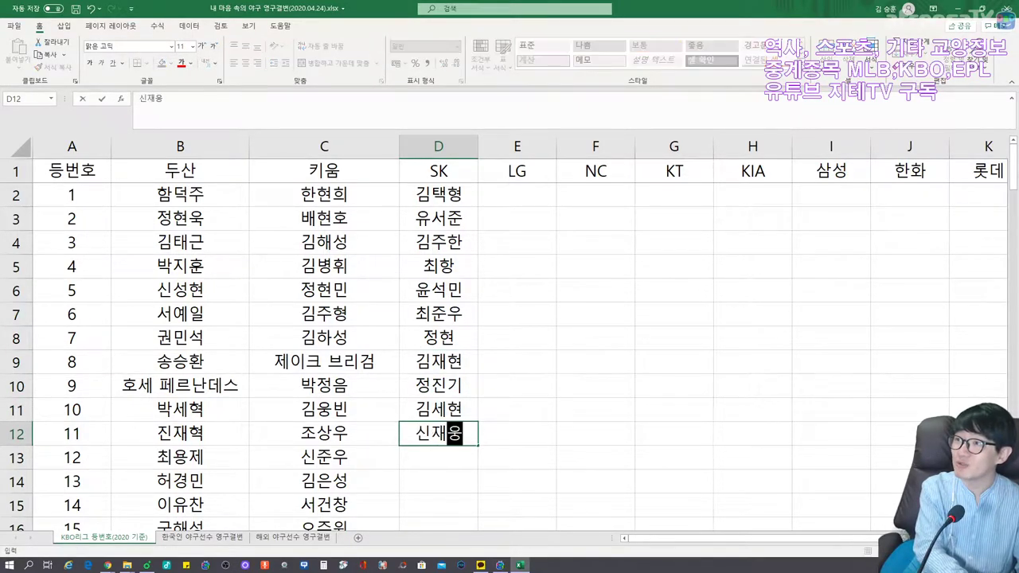
key(Return)
Enter 이재관, 하재훈 and 최정 in cells D13 to D15 of the SK column.
text(이재관)
key(Return)
text(하재훈)
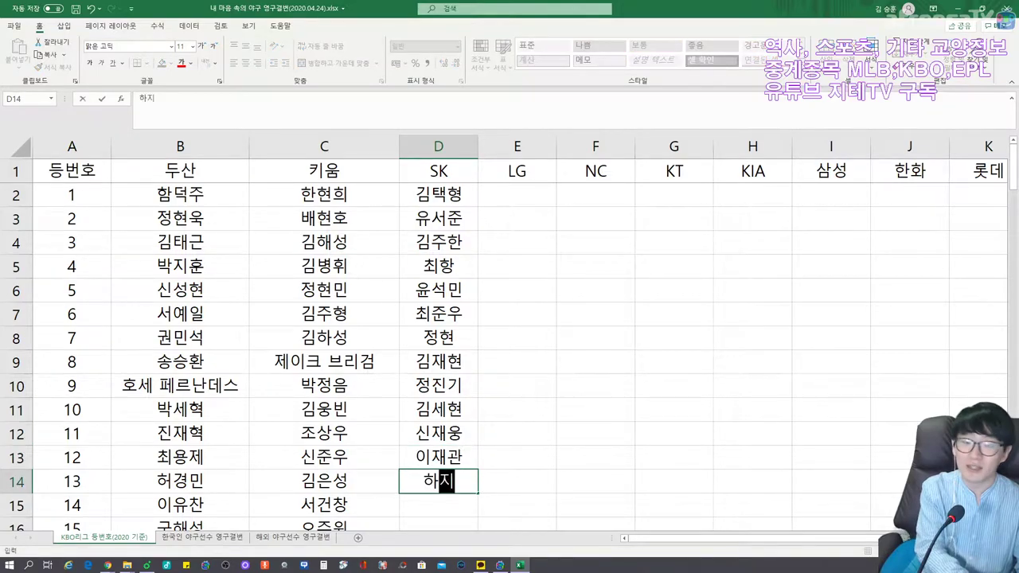
key(Return)
text(최저ㅇ)
key(Return)
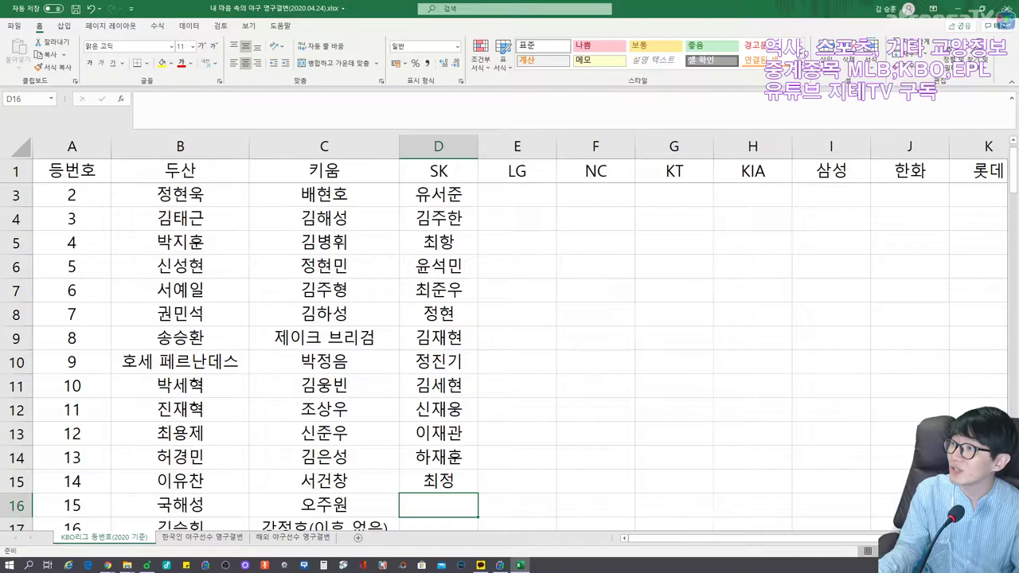
Enter 닉 킹엄 in cell D16 and 김성현 in cell D17 of the SK column.
text(닉)
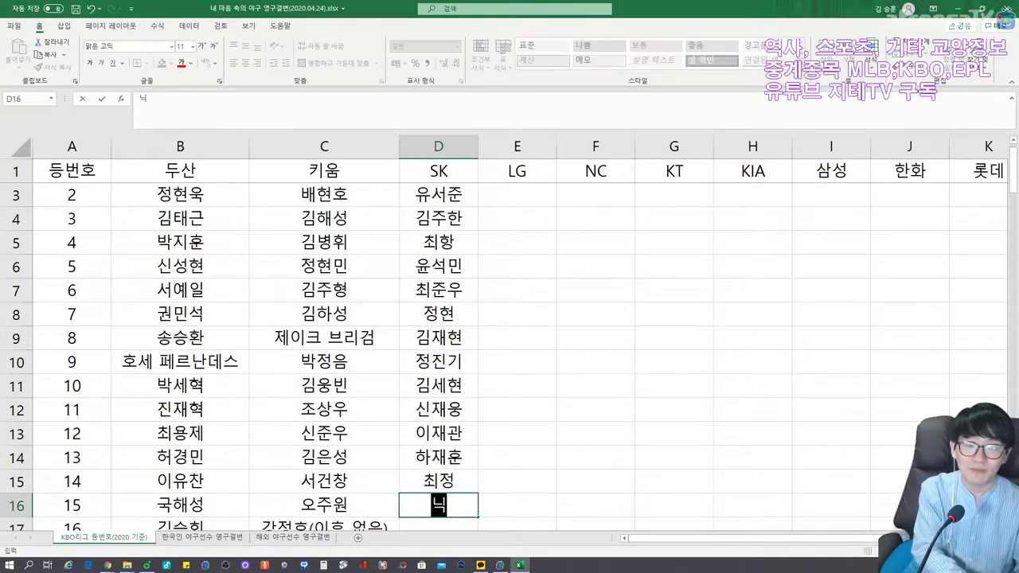
text( 킹엄)
key(Return)
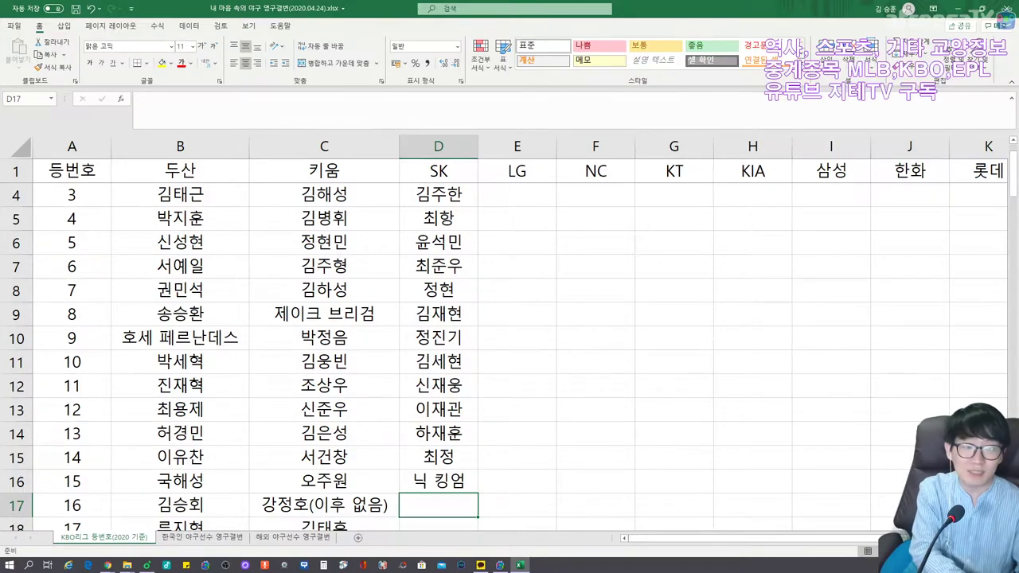
text(김성현)
key(Return)
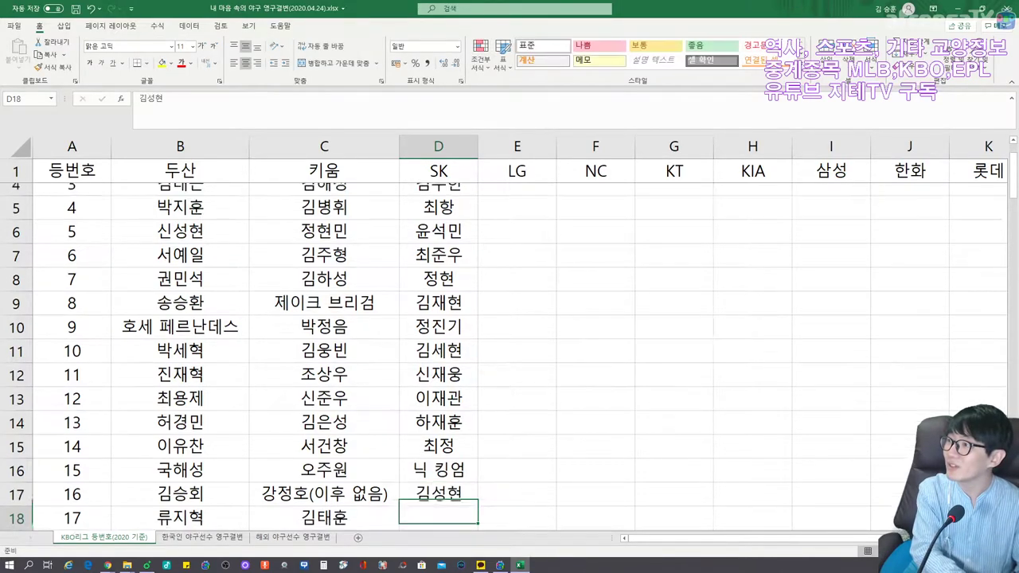
Enter 노수광, 정영일 and 김찬호 in cells D18 to D20 of the SK column.
text(노수광)
key(Return)
text(정영일)
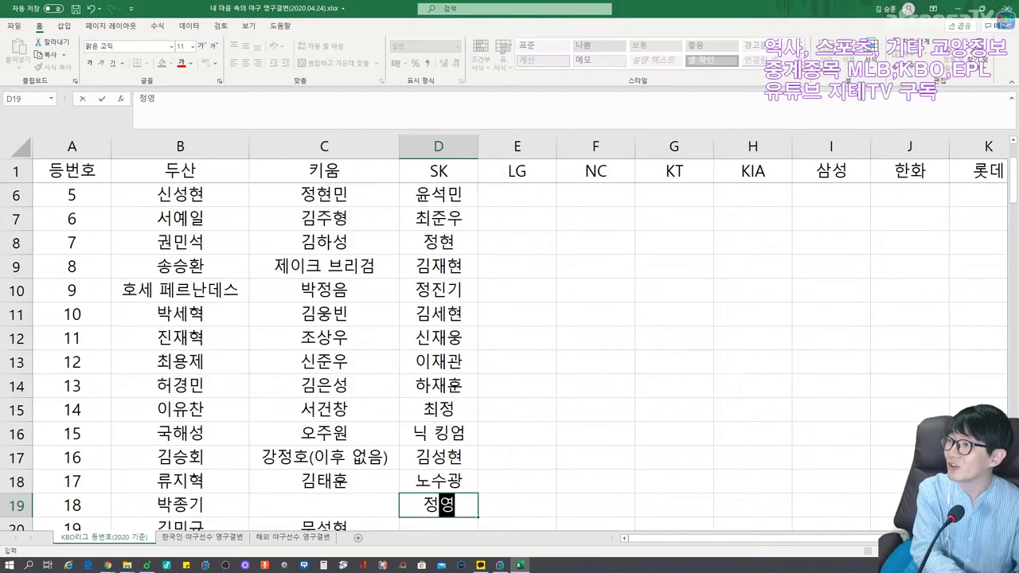
key(Return)
text(김찬호)
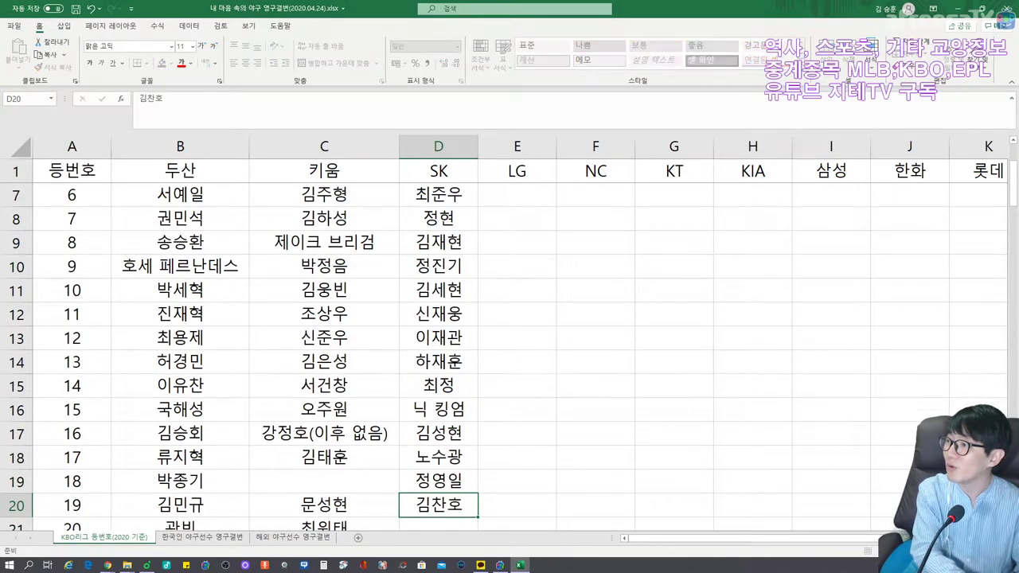
key(Return)
Enter 이재원, 김정빈 and 서진용 in cells D21 to D23 of the SK column.
text(이재원)
key(Return)
text(김정빈)
key(Return)
text(서진용)
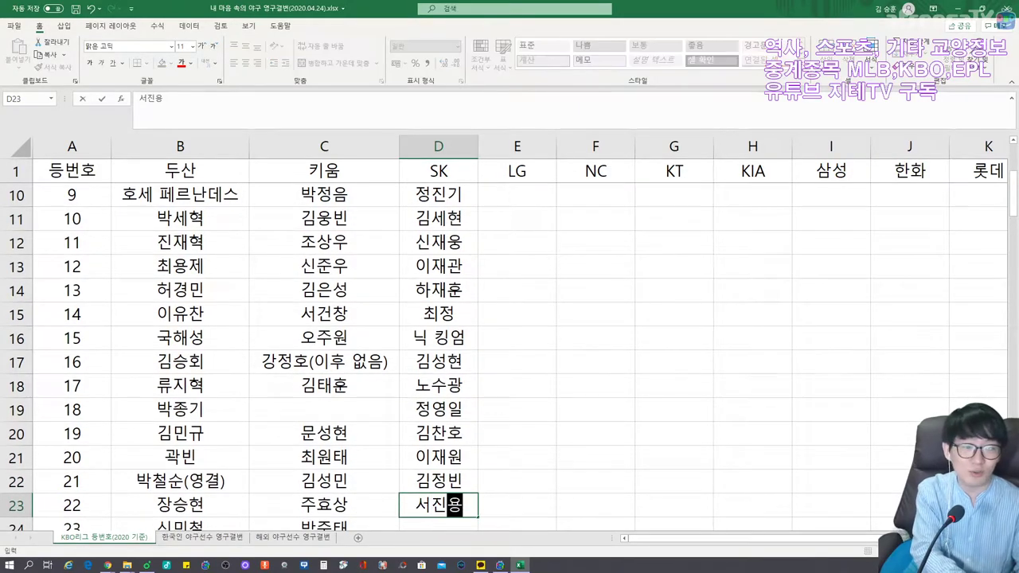
key(Return)
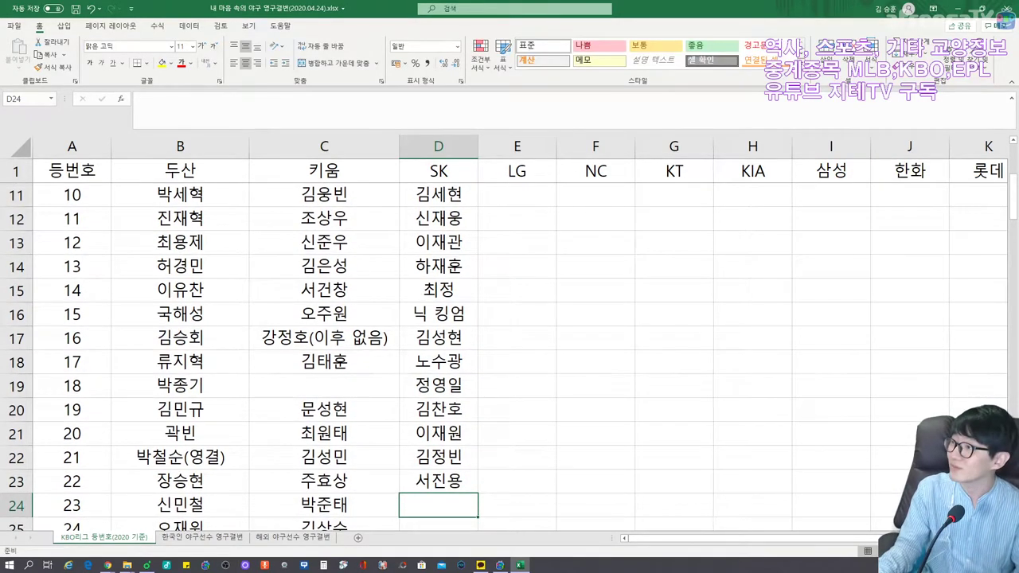
Enter 이건욱, 이홍구 and 이현석 in cells D24 to D26 of the SK column.
text(ㅇ)
text(건욱)
key(Return)
text(이홍구)
key(Return)
text(이현석)
key(Return)
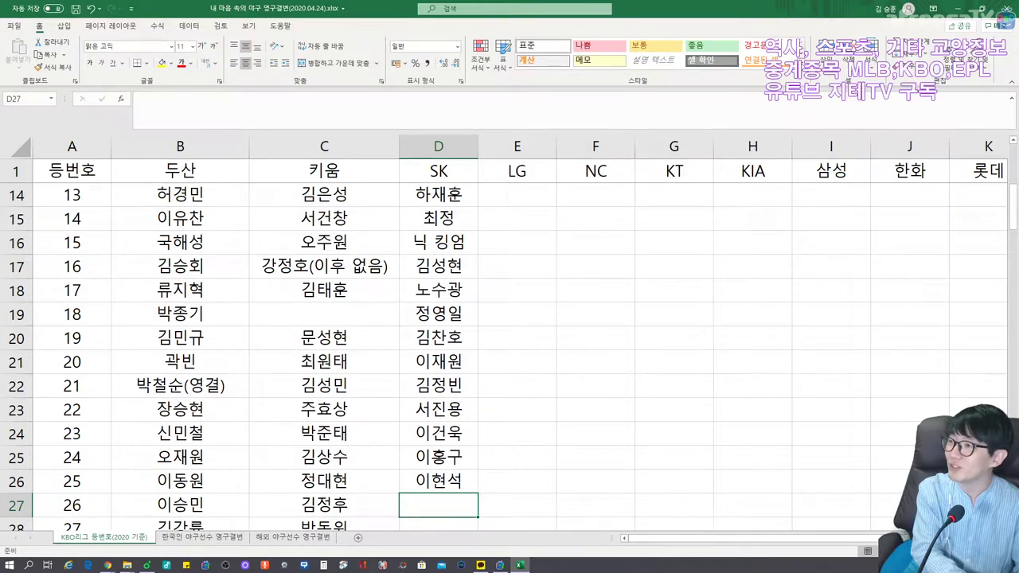
Enter 박경완(영결) in cell D27 and auto-fit the width of the SK column to it.
text(박경완(영결))
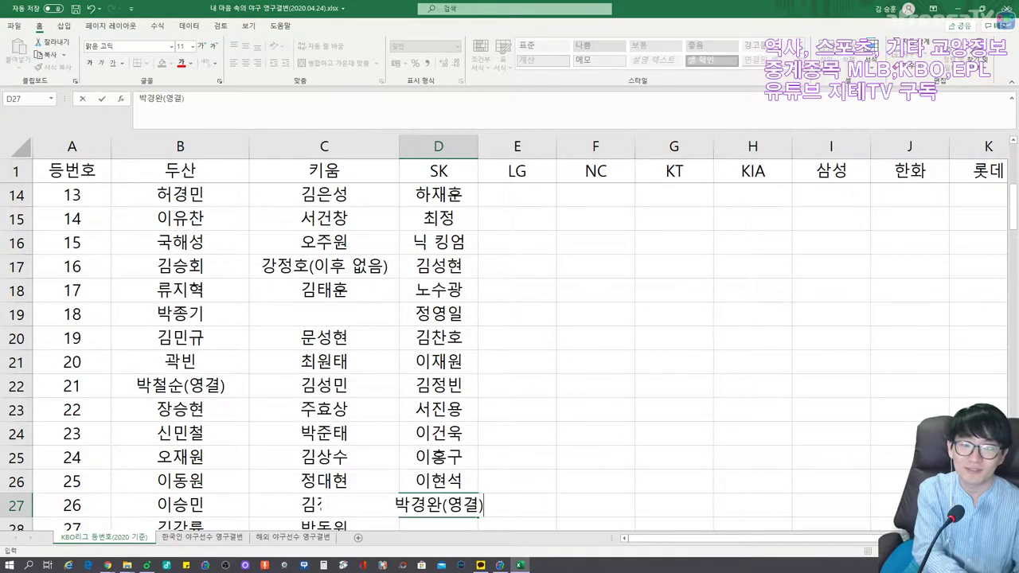
key(Return)
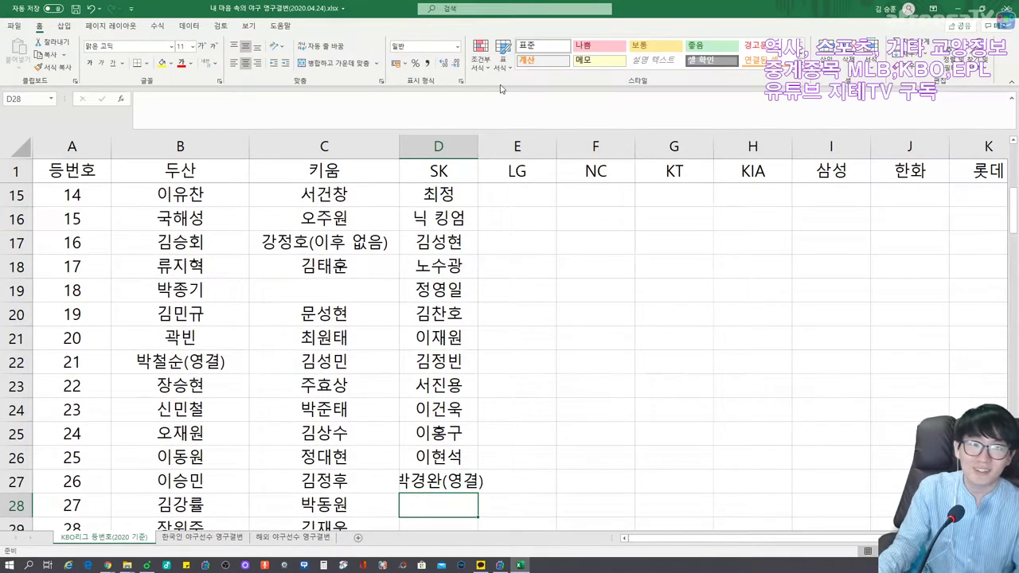
double_click(478, 147)
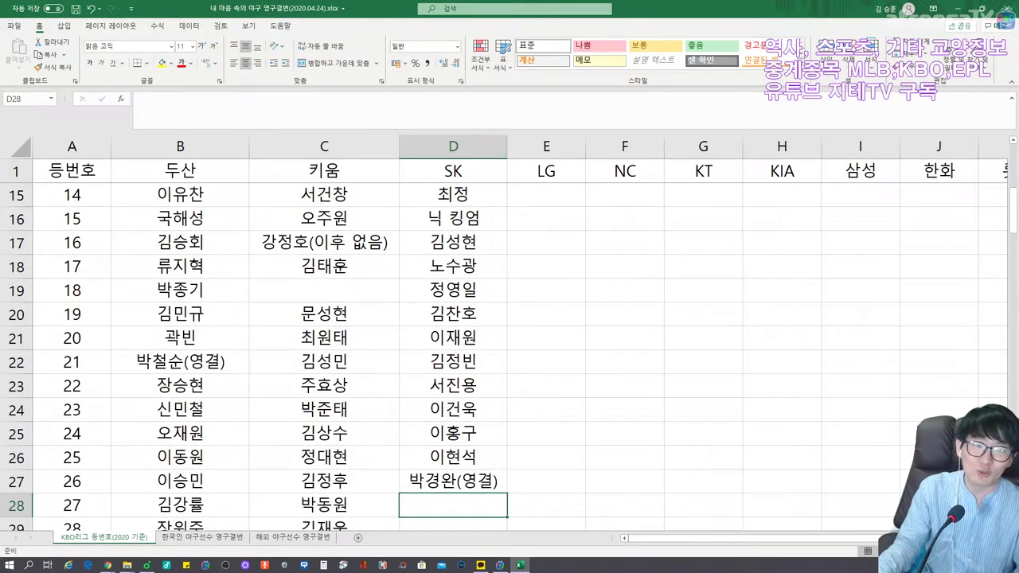
Enter 제이미 로맥 in cell D28 and 조영우 in cell D29 of the SK column.
scroll(504, 357, down, 3)
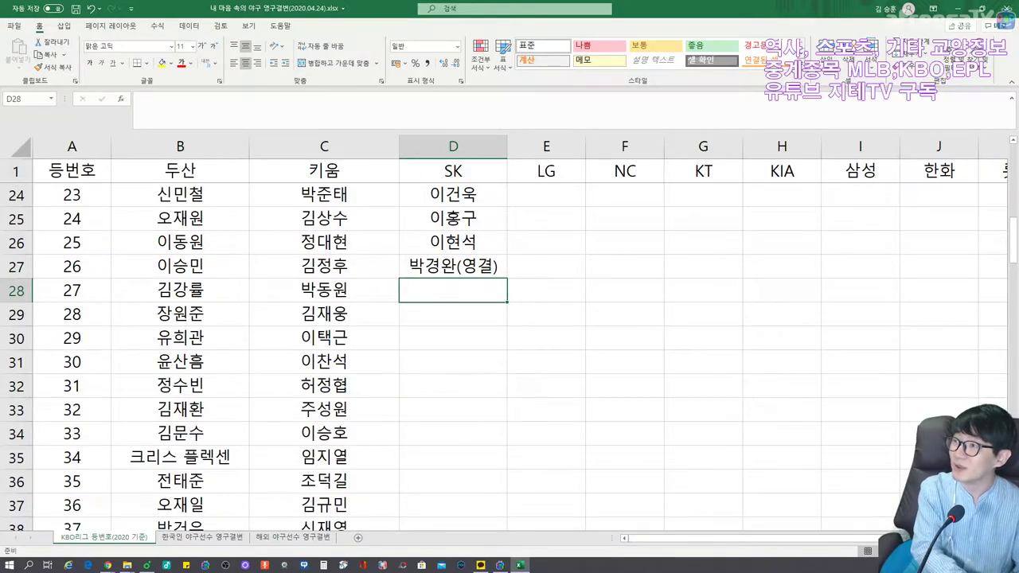
text(제이미 로맥)
key(Return)
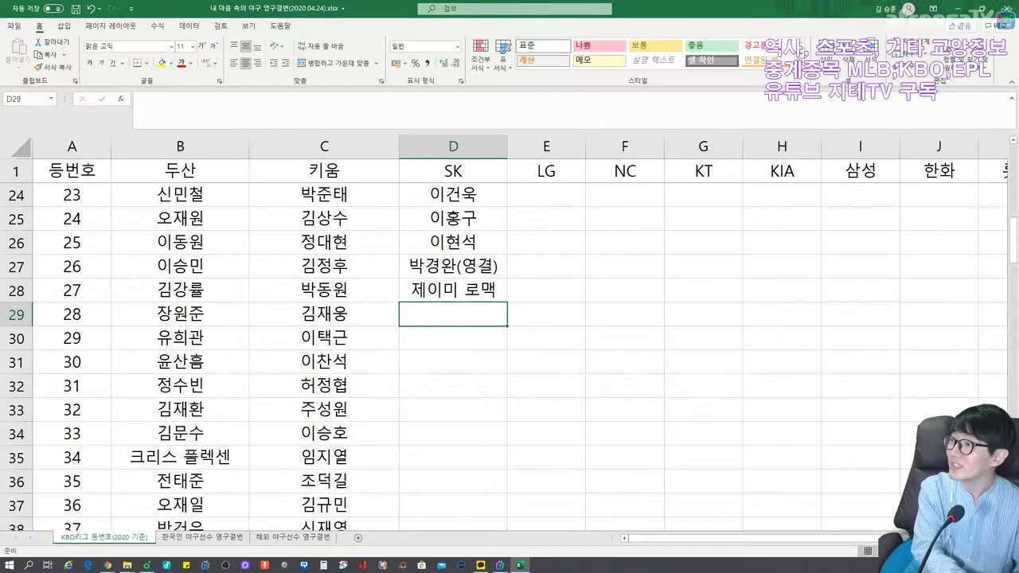
text(조영우)
key(Return)
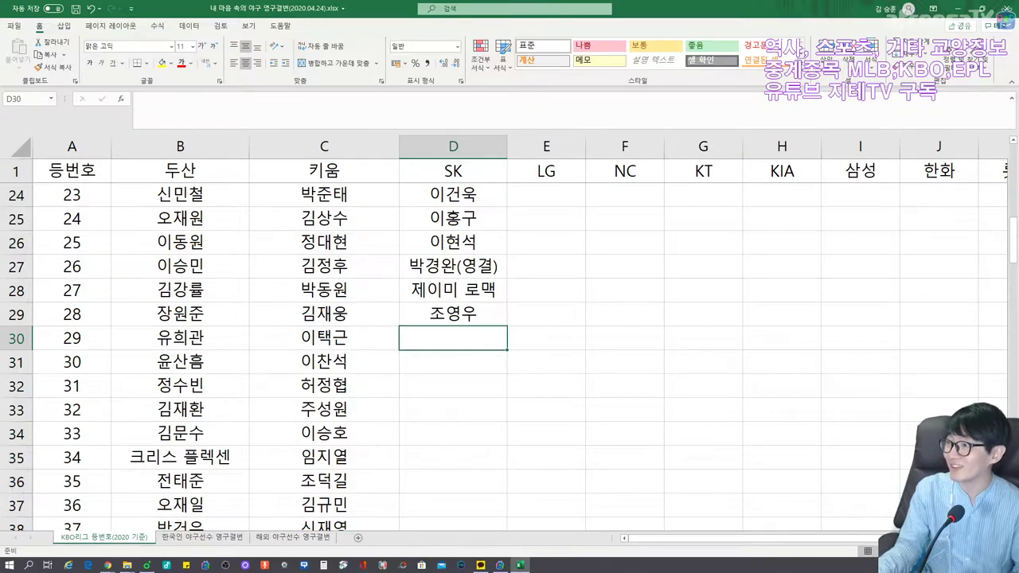
Enter 김광현(이후 없음) in cell D30 and auto-fit the SK column's width to the longer text.
text(김광)
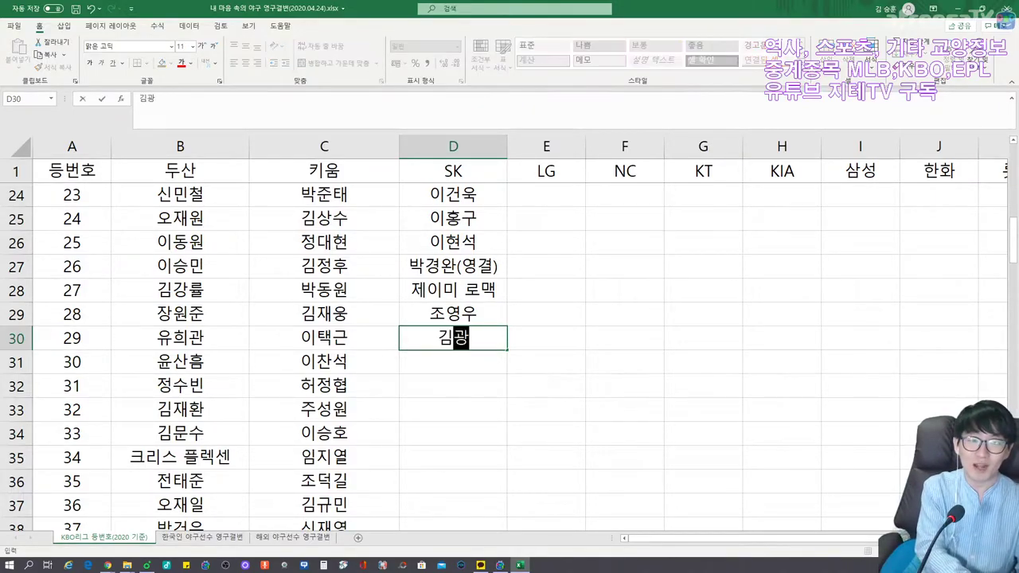
text(현(ㅇ이후 없음))
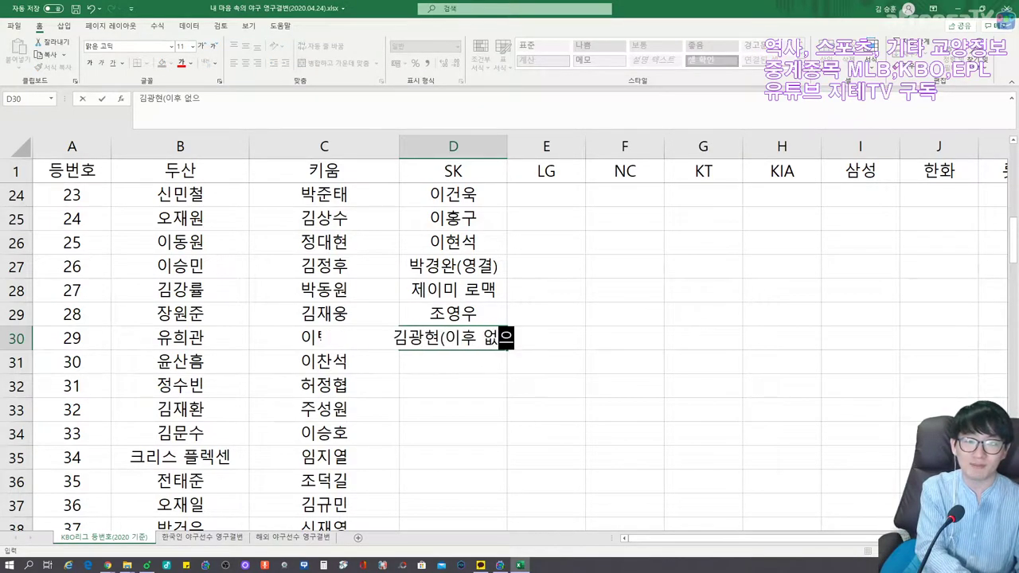
key(Return)
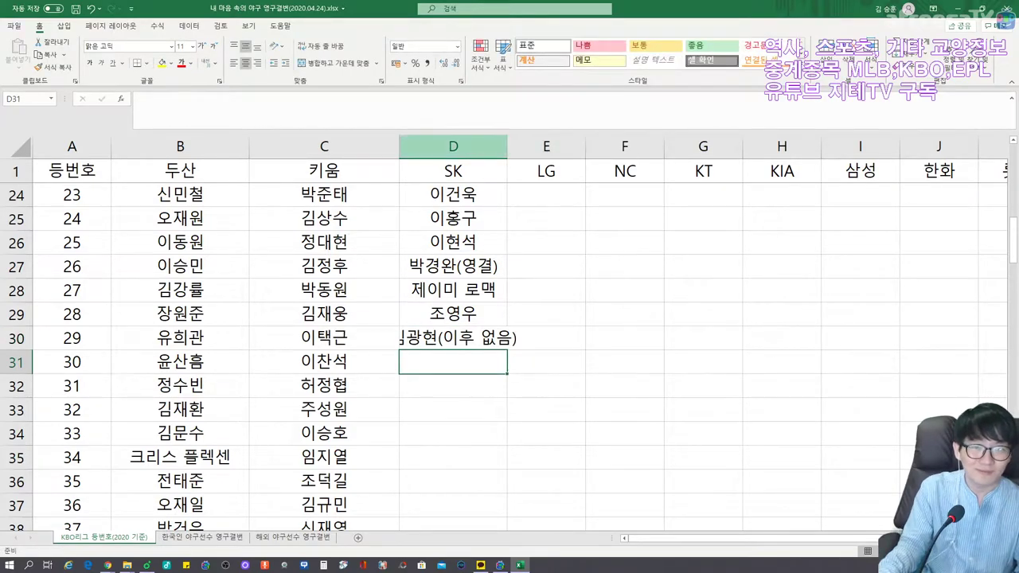
double_click(507, 147)
scroll(510, 335, down, 2)
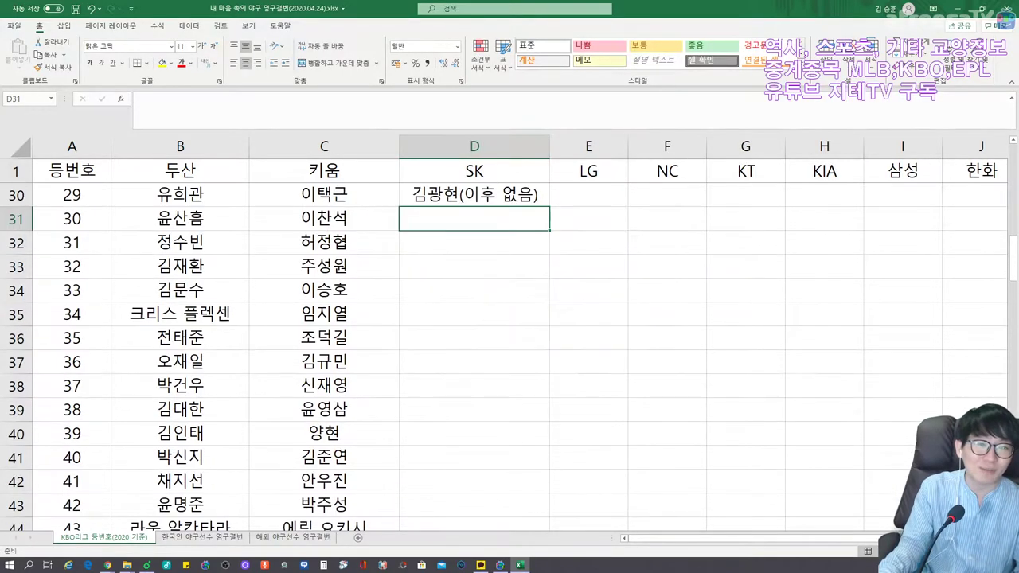
scroll(509, 334, up, 1)
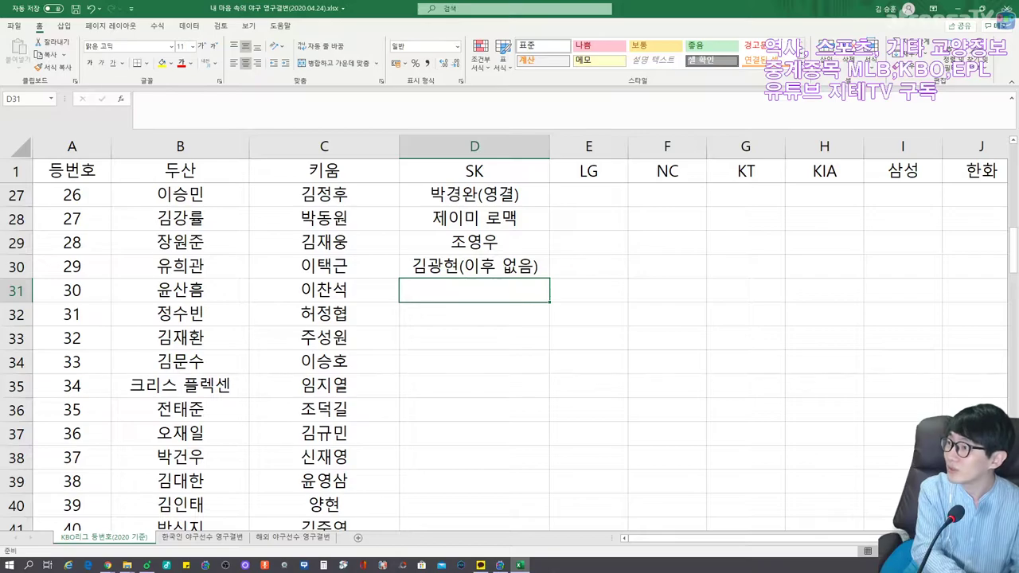
Enter 권기영, 나세원 and 허민혁 in cells D31 to D33 of the SK column.
text(권기영)
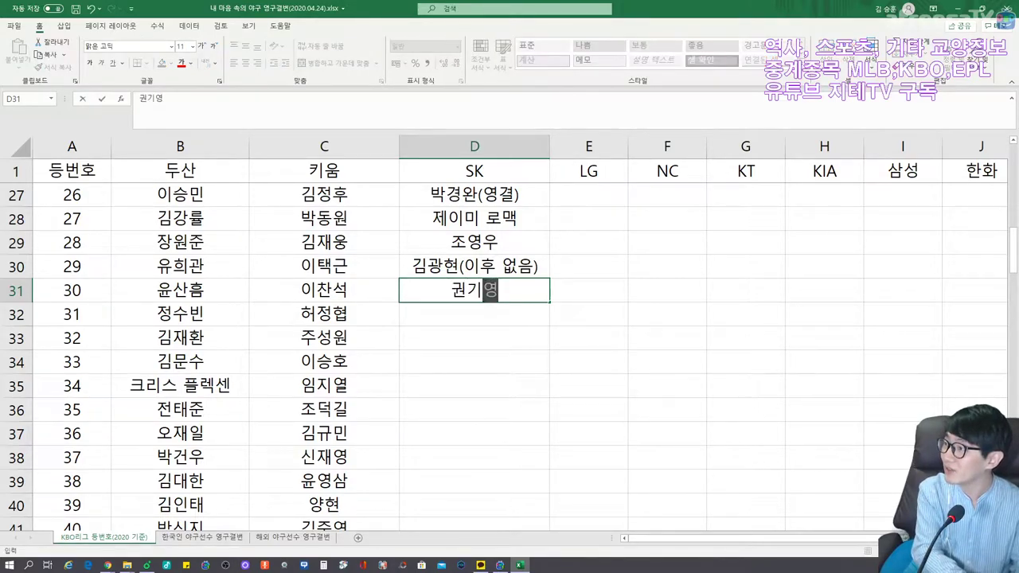
key(Return)
text(나세워ㄴ)
key(Return)
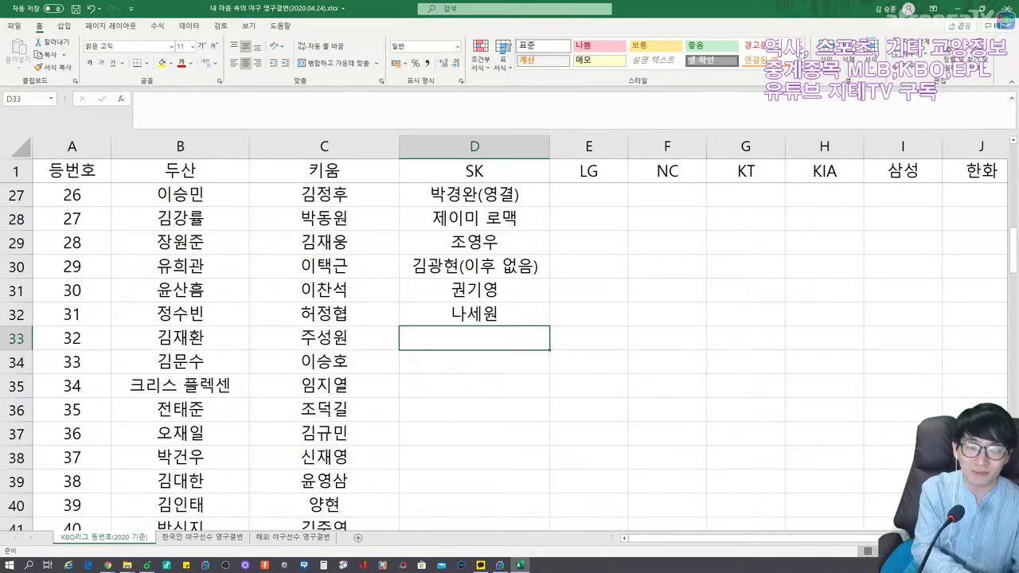
text(허민혁)
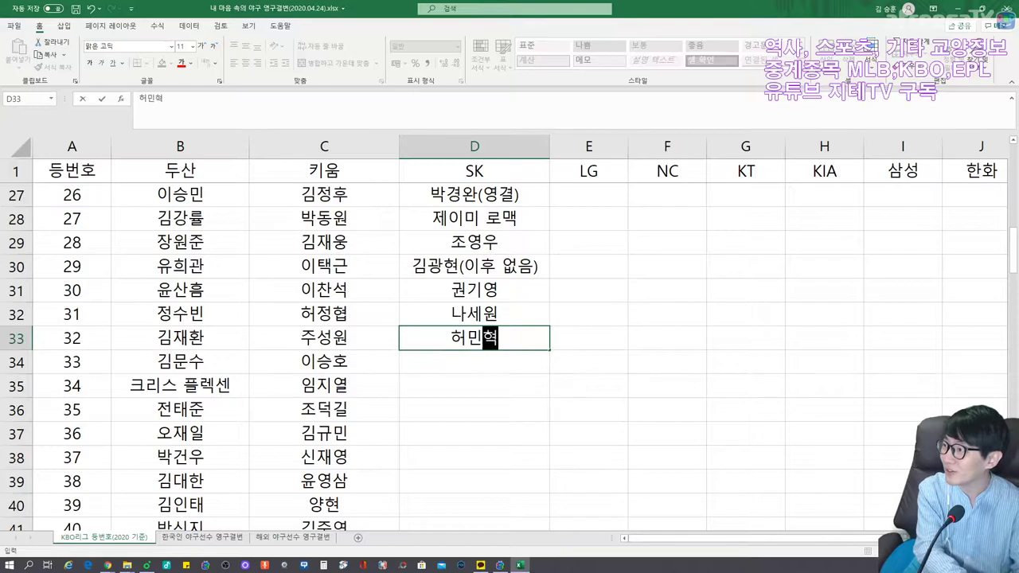
key(Return)
Enter 박준영, 홍세완 and 리카르도 핀토 in cells D34 to D36 of the SK column.
text(박준영)
key(Return)
text(ㅎ홍세완)
key(Return)
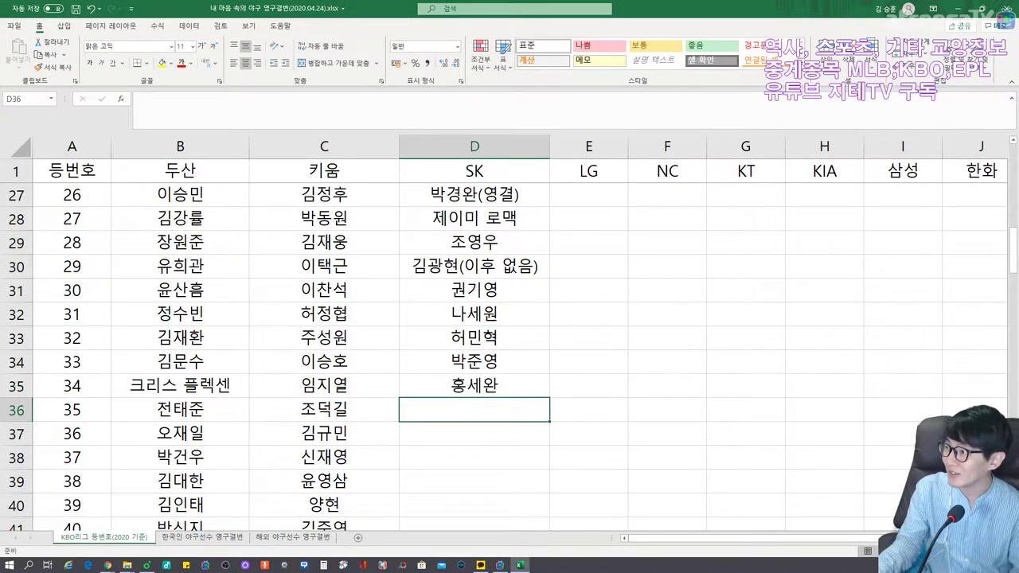
text(리카르도 핀토)
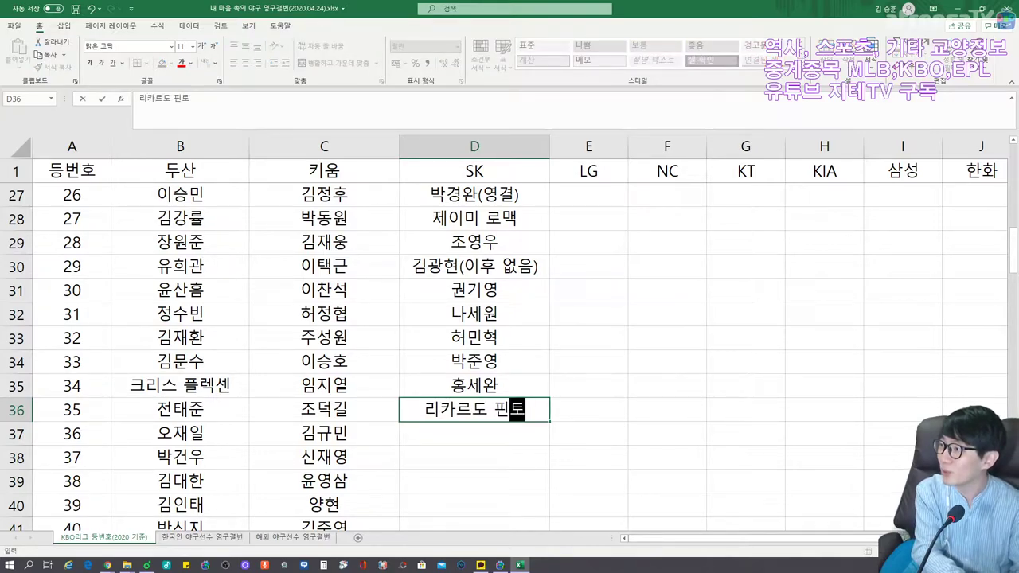
key(Return)
Enter 정수민, 정의윤 and 오준혁 in cells D37 to D39 of the SK column.
text(정수민)
key(Return)
text(정의윤)
key(Return)
text(오준혁)
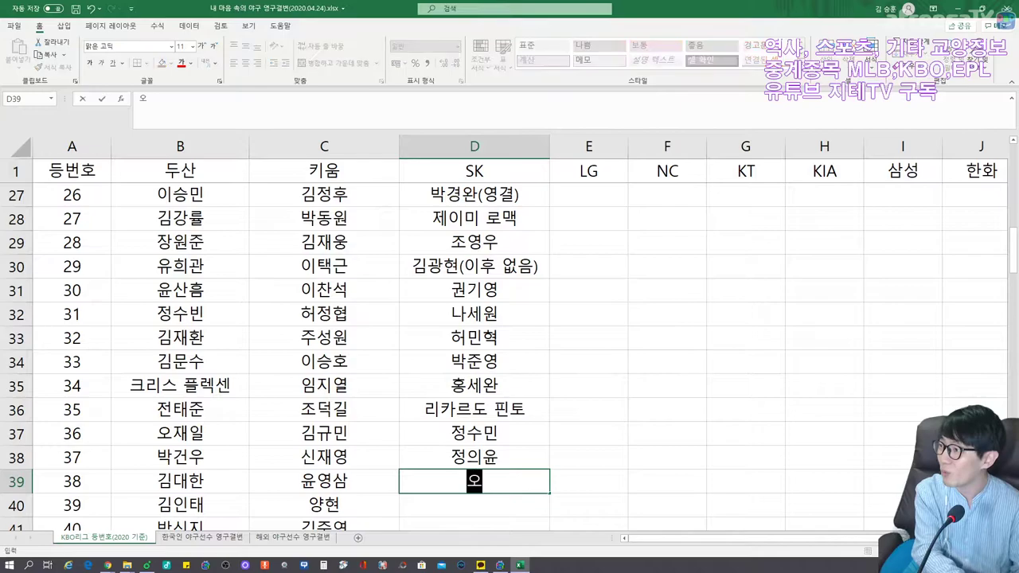
key(Return)
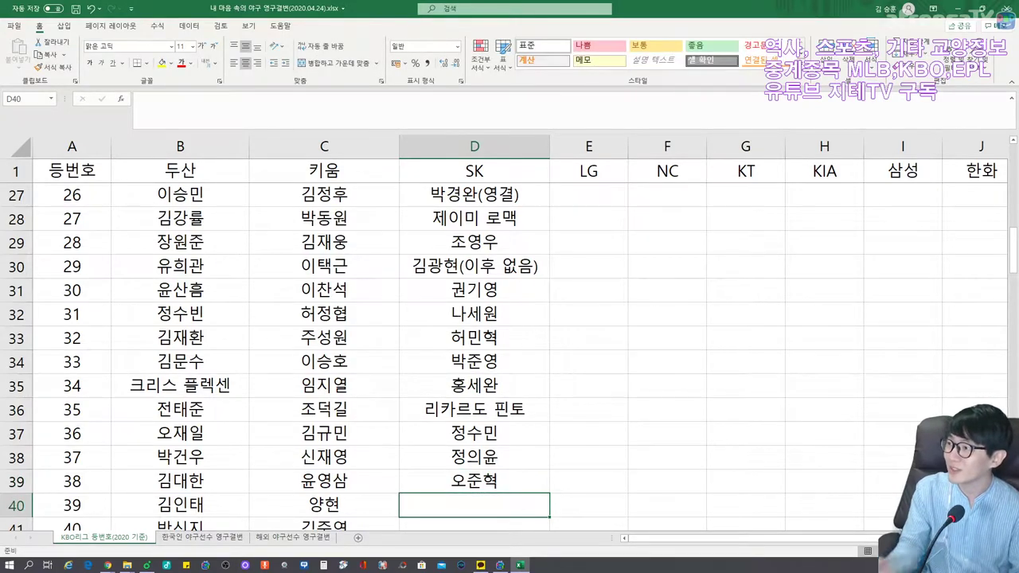
Enter 백승건, 현원회 and 박민호 in cells D40 to D42 of the SK column.
text(백승건)
key(Return)
text(현원회)
key(Return)
text(박민호)
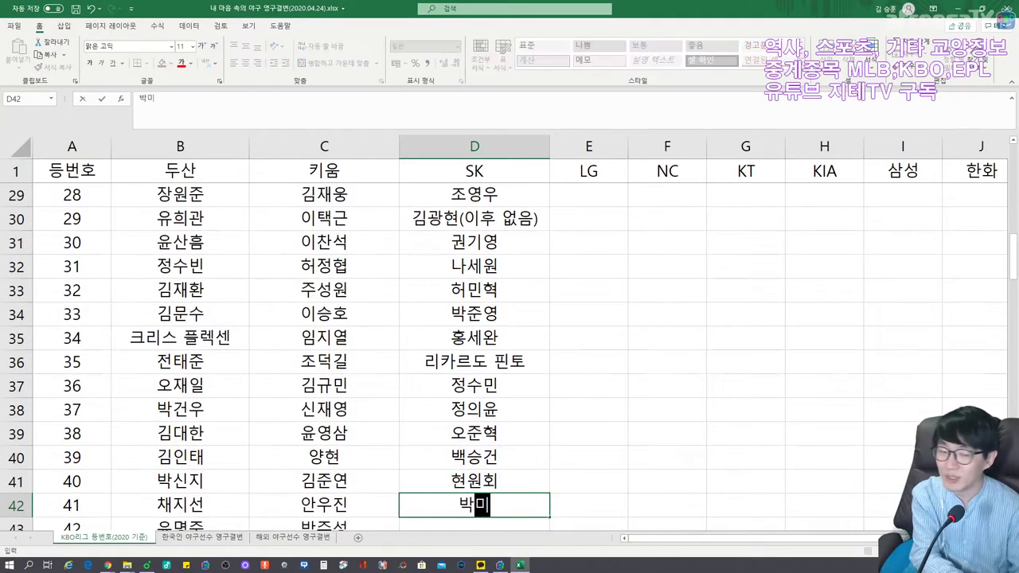
key(Return)
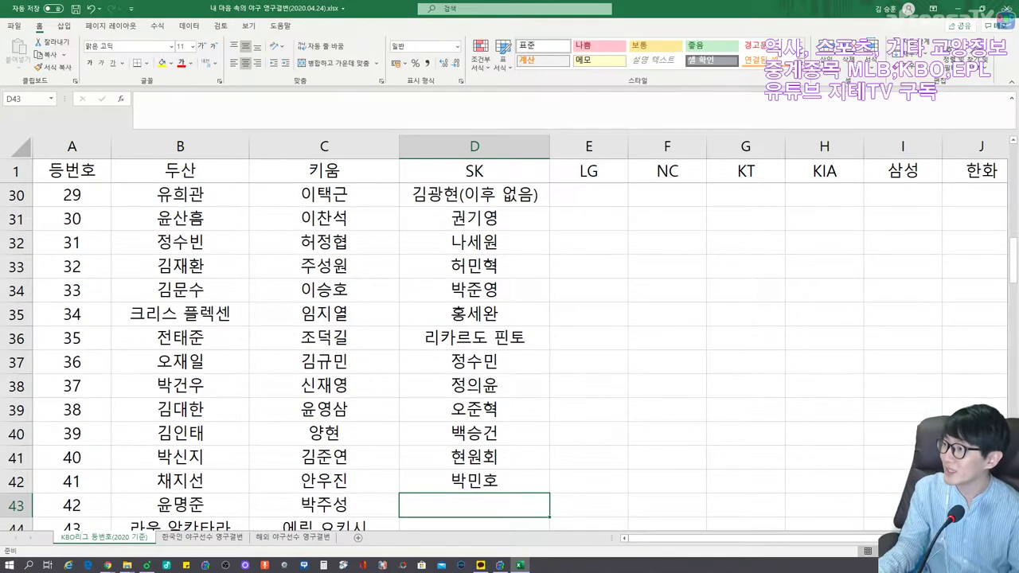
Enter 문승원, 윤강민, 전경원 and 이원준 in cells D43 to D46 of the SK column.
text(문승원)
key(Return)
text(윤강민)
key(Return)
text(전경원)
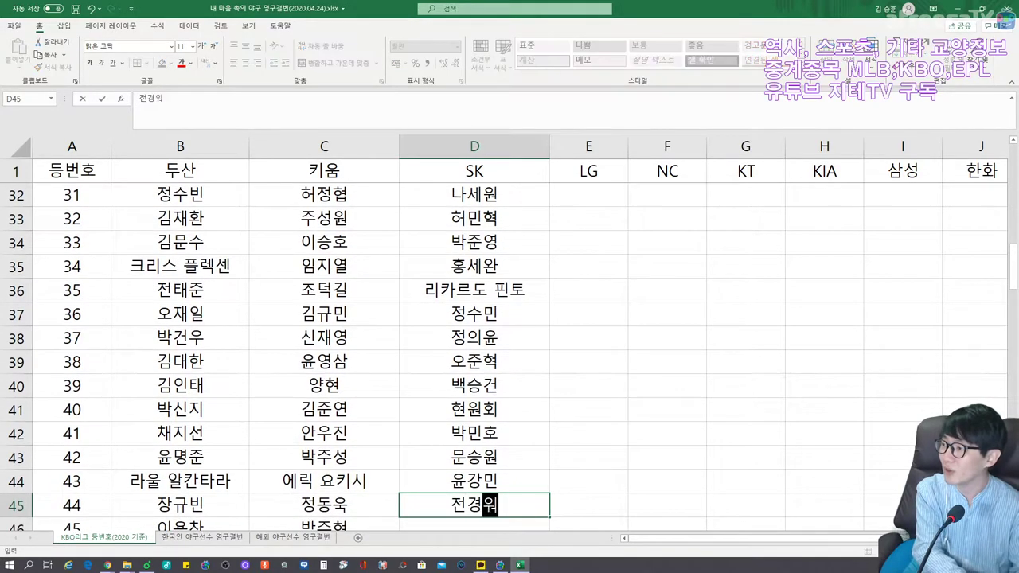
key(Return)
text(이원준)
key(Return)
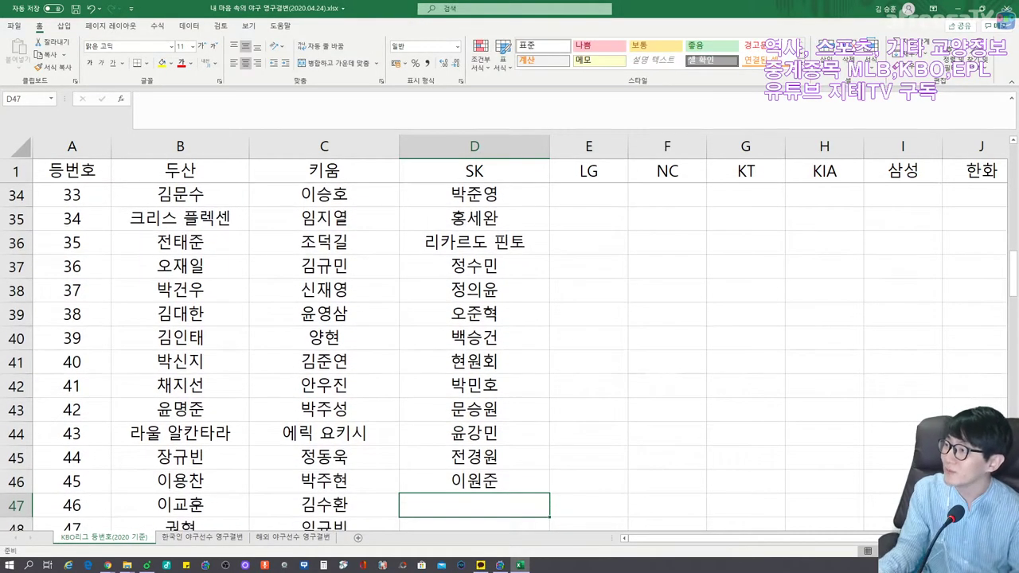
Enter 김정우, 박희수, 김성민 and 김민재 in cells D47 to D50 of the SK column.
text(김정우)
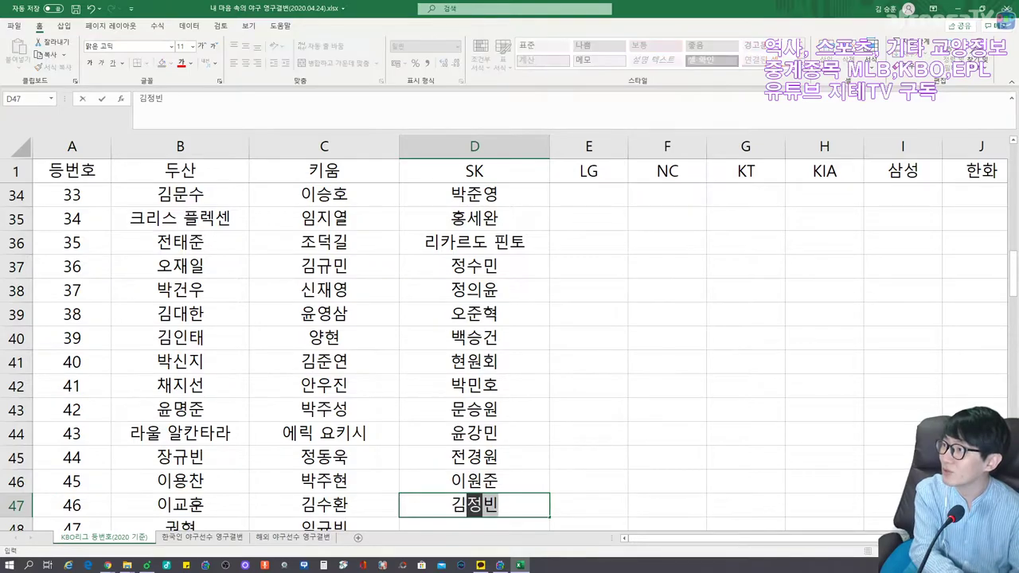
key(Return)
text(박희수)
key(Return)
text(김성민)
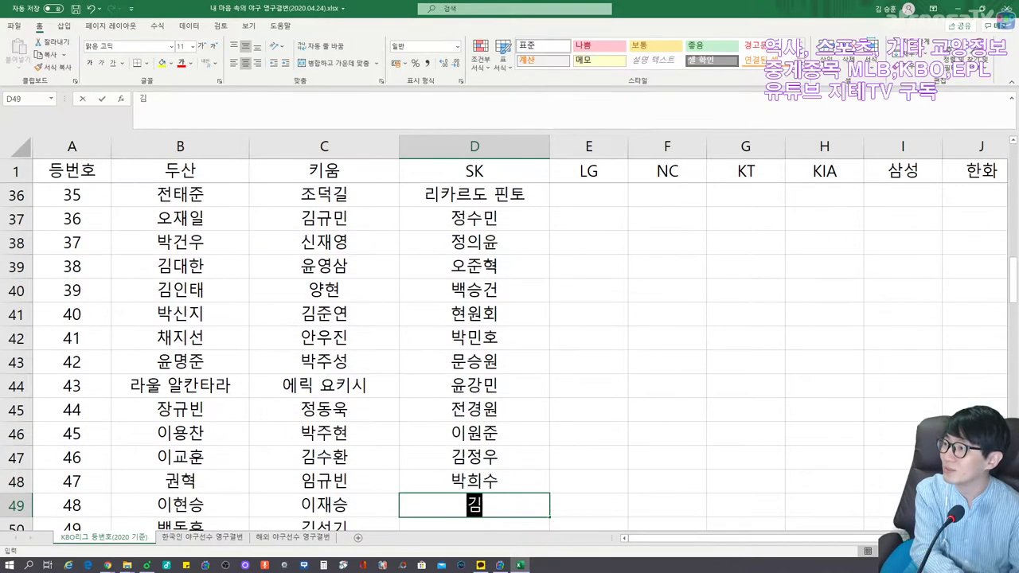
key(Return)
text(김민재)
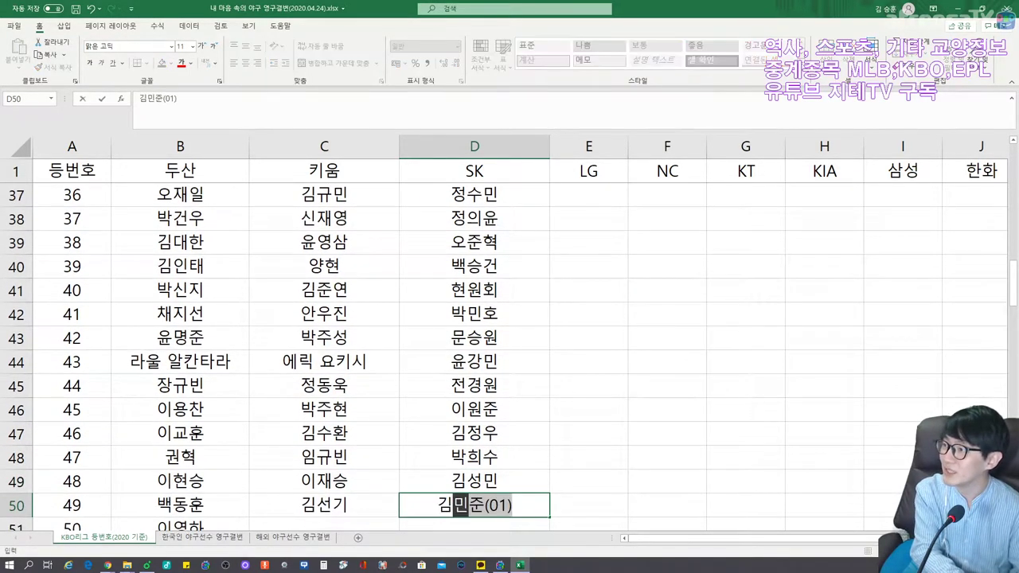
key(Return)
Enter 박종훈, 김태훈 and 남태혁 in cells D51 to D53 of the SK column.
text(박ㅈ)
text(종훈)
key(Return)
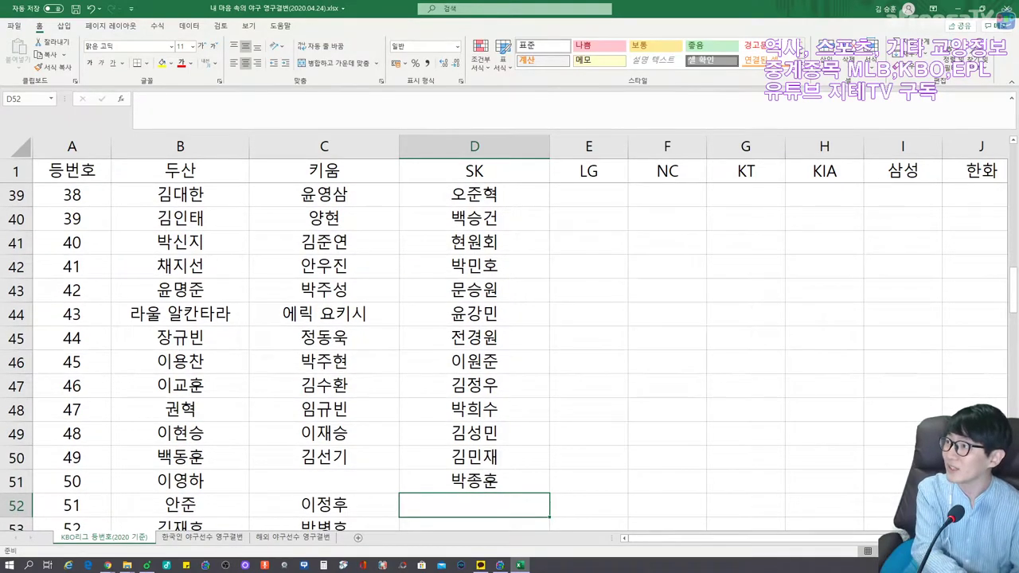
text(김태훈)
key(Return)
text(남태혁)
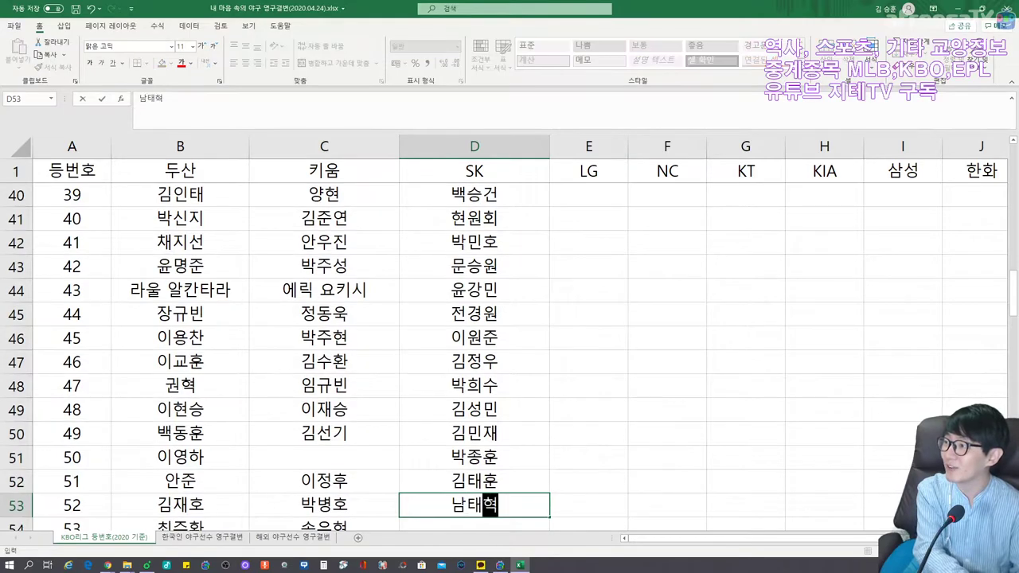
key(Return)
Enter 고종욱, 최지훈, 이승진 and 채현우 in cells D54 to D57 of the SK column.
text(고종ㅇ)
text(욱)
key(Return)
text(최지훈)
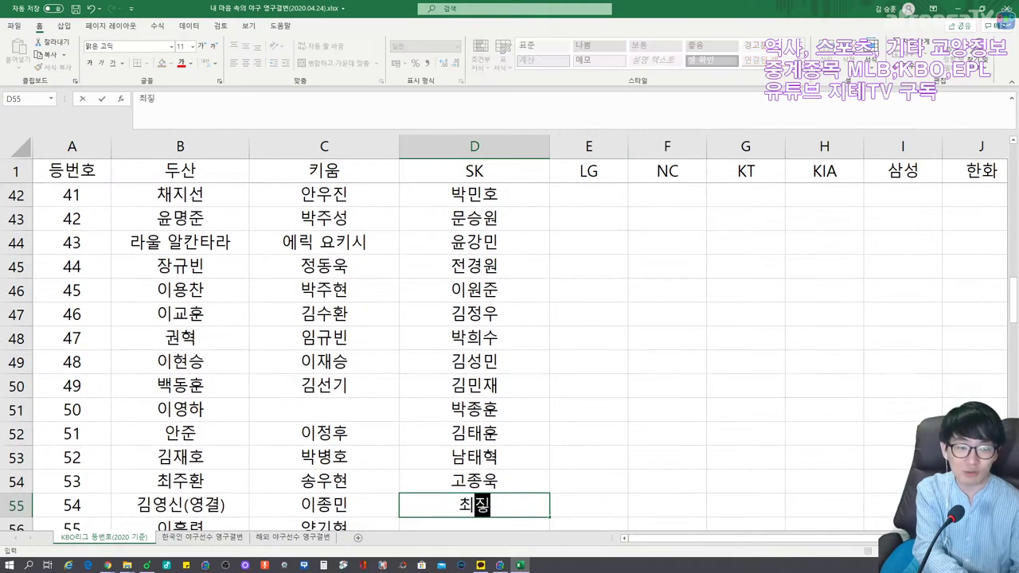
key(Return)
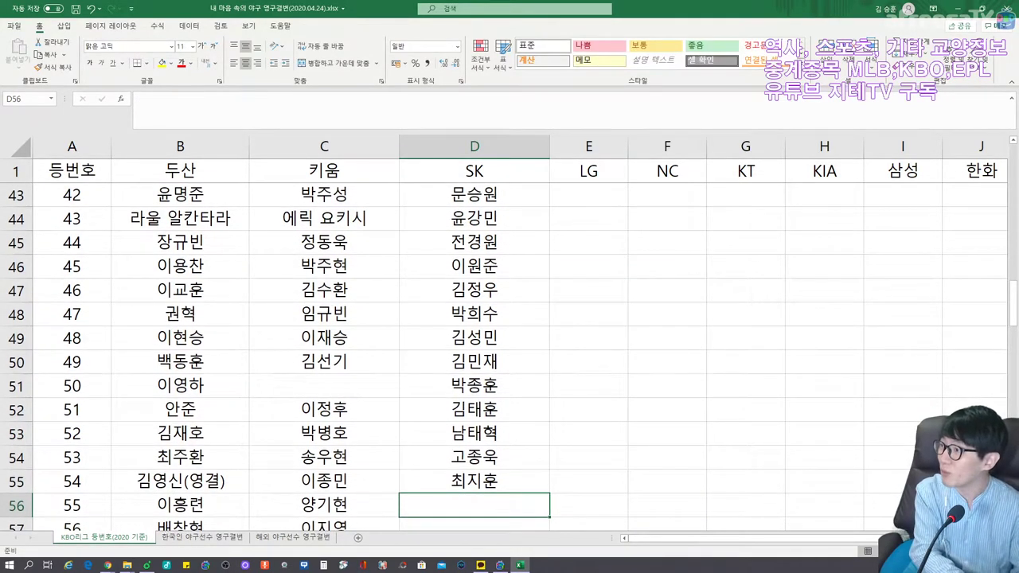
text(이승진)
key(Return)
text(채현우)
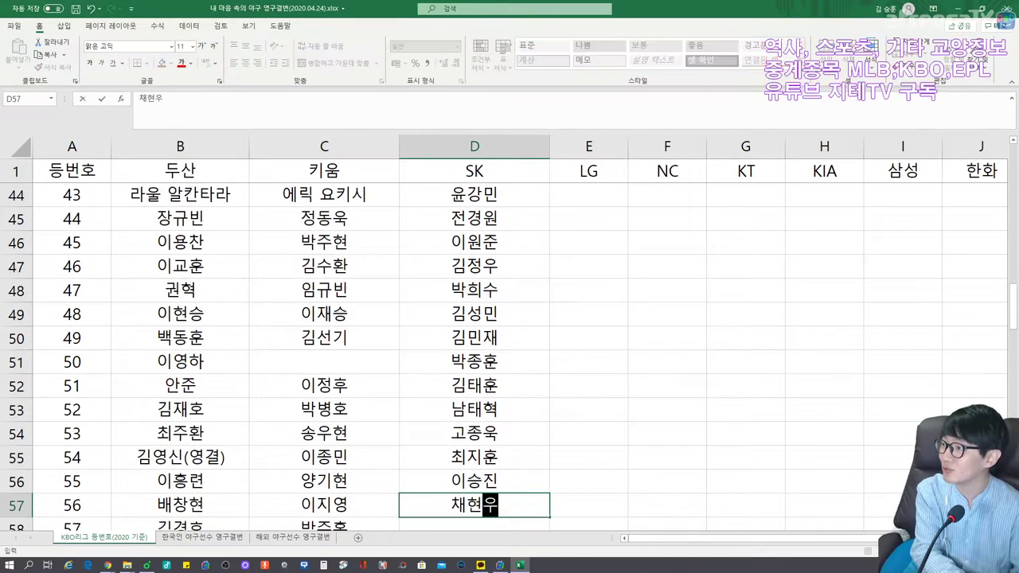
key(Return)
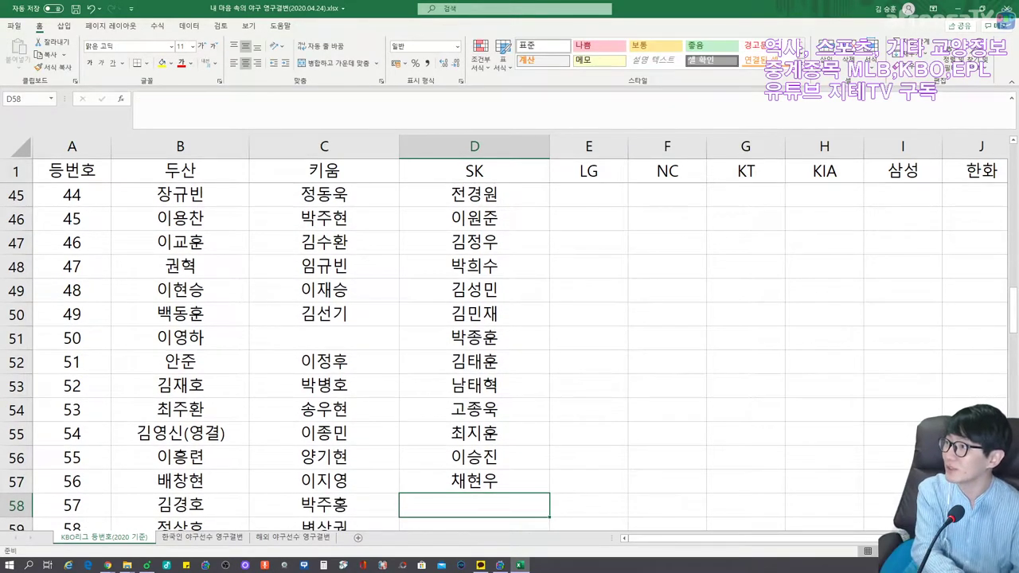
Enter 김주온, 김창평 and 오원석 in cells D58 to D60 of the SK column.
text(김주온)
key(Return)
text(김창)
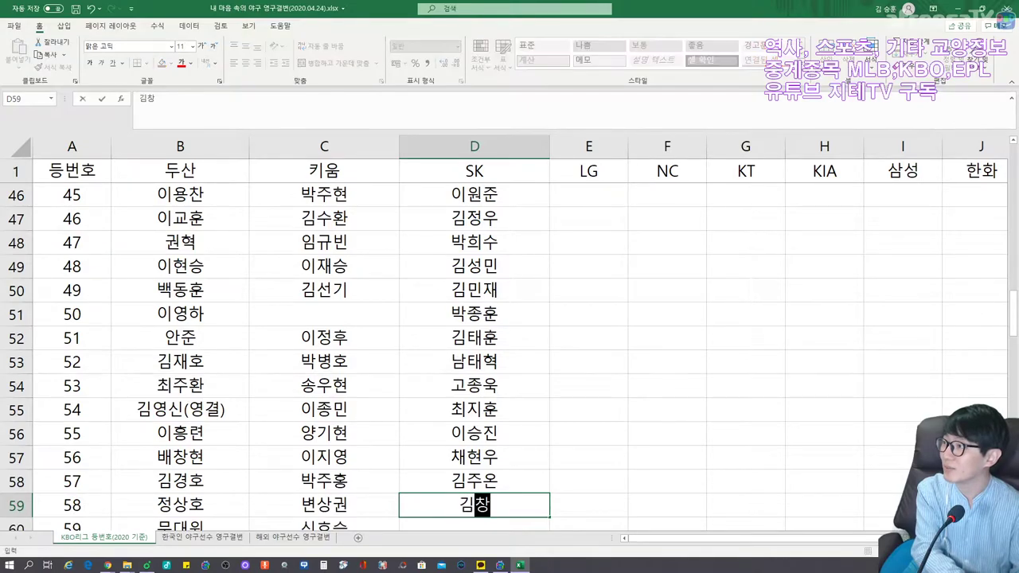
text(평)
key(Return)
text(오원석)
key(Return)
Enter 김성민, 신동민 and 한동민 in cells D61 to D63 of the SK column.
text(김성민)
key(Return)
text(신동민)
key(Return)
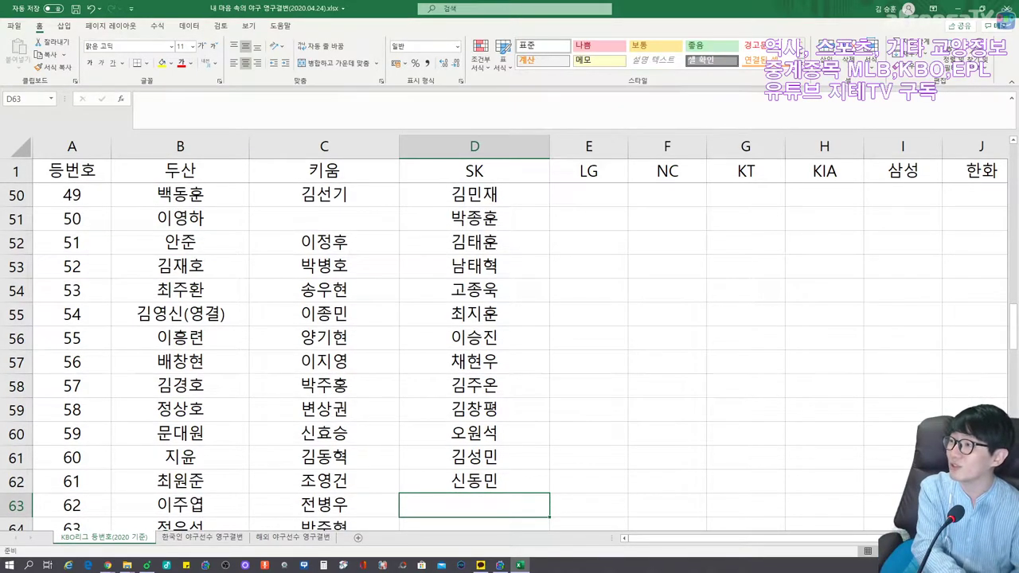
text(한동민)
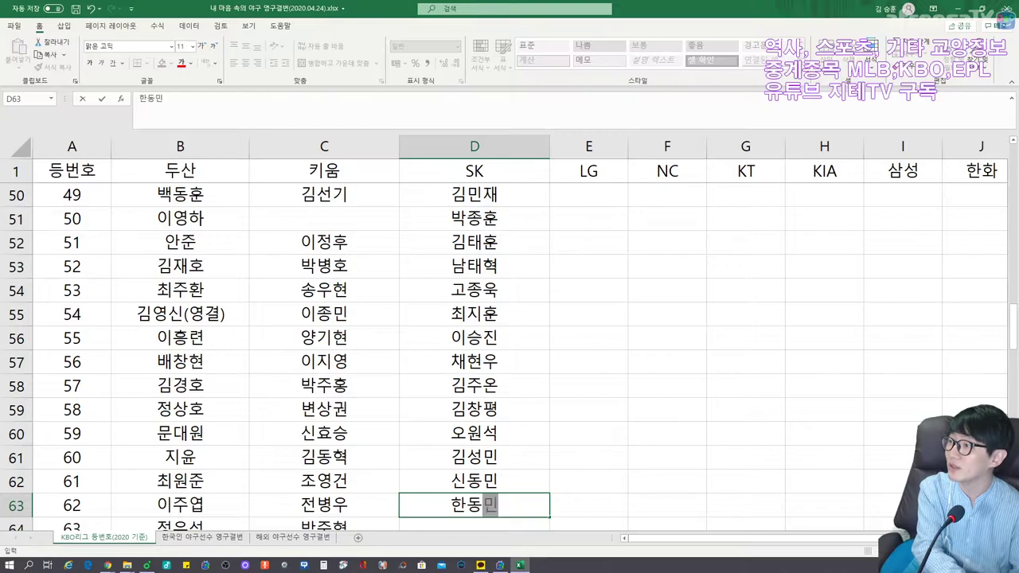
key(Return)
Enter 최재성, 박시후 and 서동민 in cells D64 to D66 of the SK column.
text(최재성)
key(Return)
text(박시)
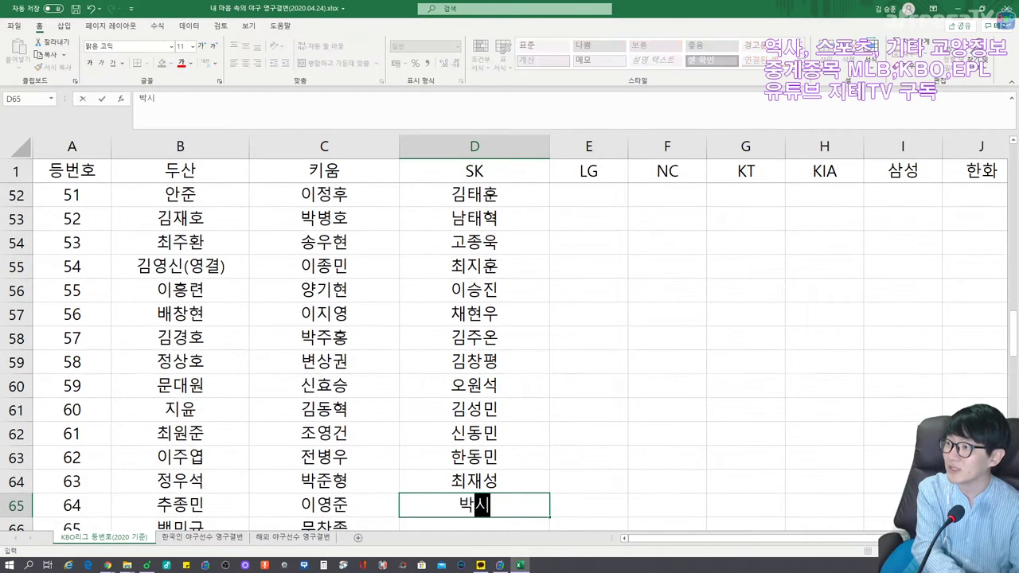
text(후)
key(Return)
text(서동민)
key(Return)
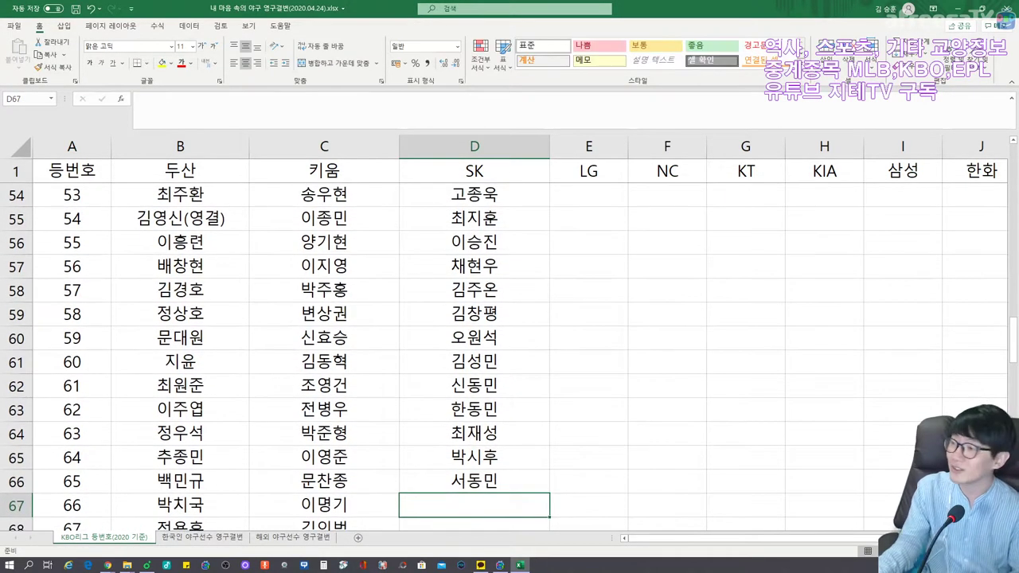
Enter 윤희상, 이거연, 류효승 and 서상준 in cells D67 to D70 of the SK column.
text(윤희상)
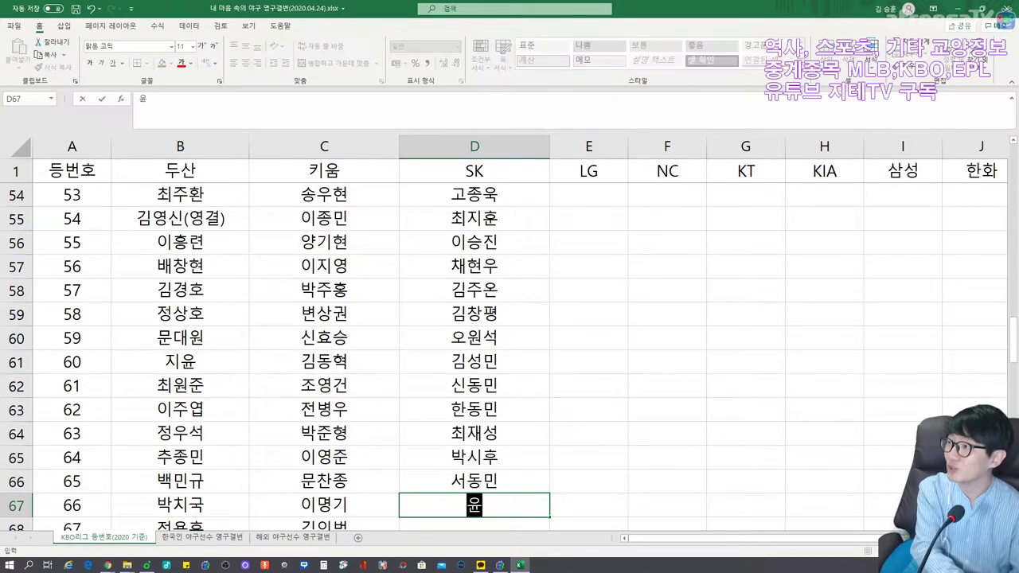
key(Return)
text(이경연)
key(Return)
text(류효승)
key(Return)
text(ㅅ서상준)
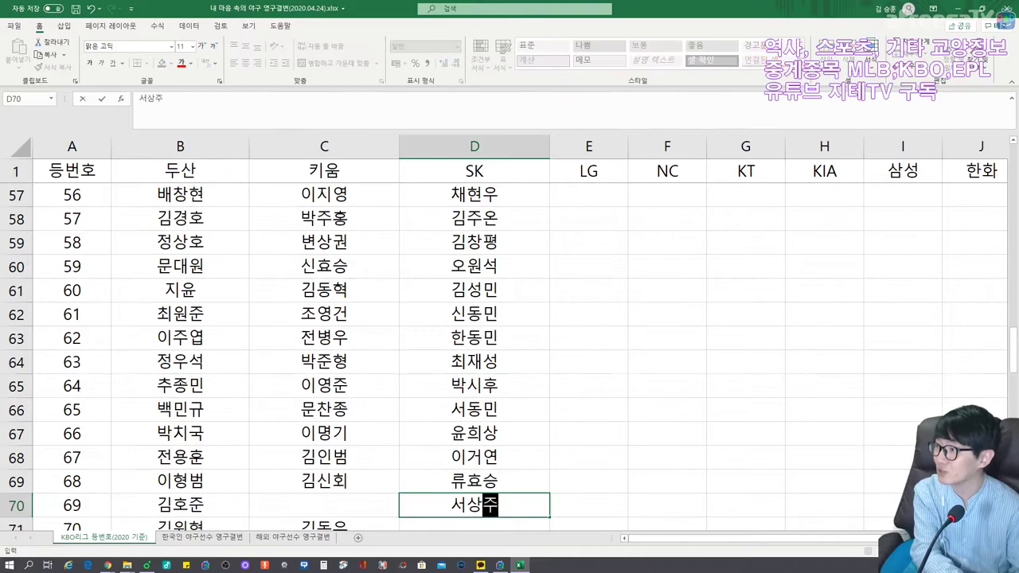
key(Return)
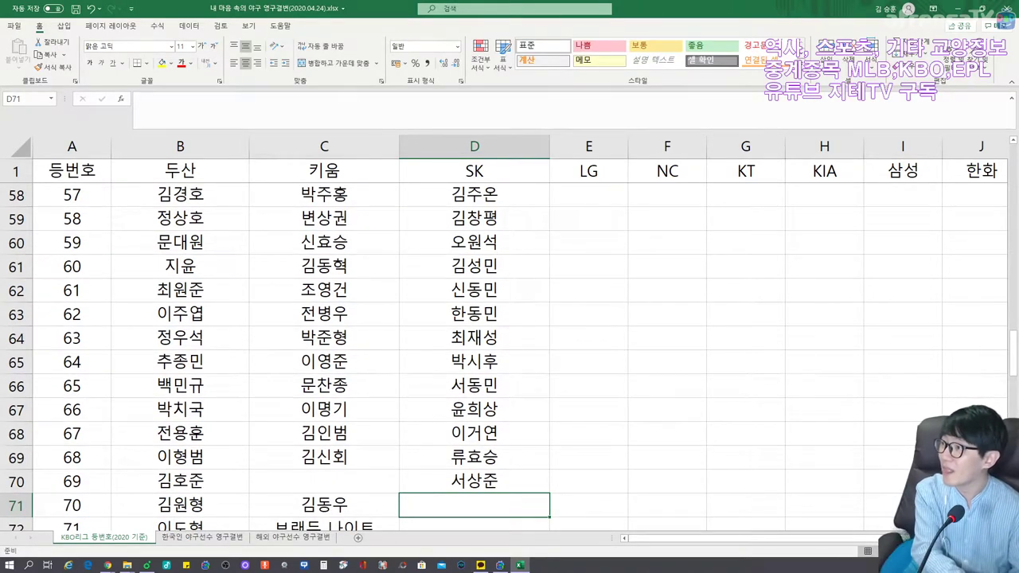
Enter 서한규, 김경태 and 이진영 in cells D71 to D73 of the SK column.
text(서한규)
key(Return)
text(김ㄱ경ㅌ)
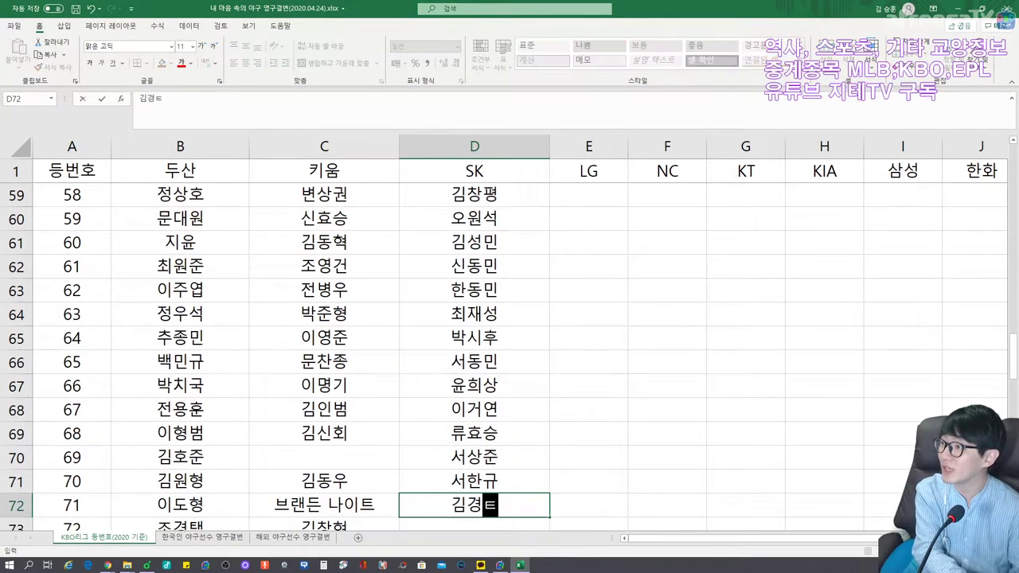
text(태)
key(Return)
text(이진영)
key(Return)
Enter 이종운, 최상덕 and 손지환 in cells D74 to D76 of the SK column.
text(이종운)
key(Return)
text(최상덕)
key(Return)
text(손지환)
key(Return)
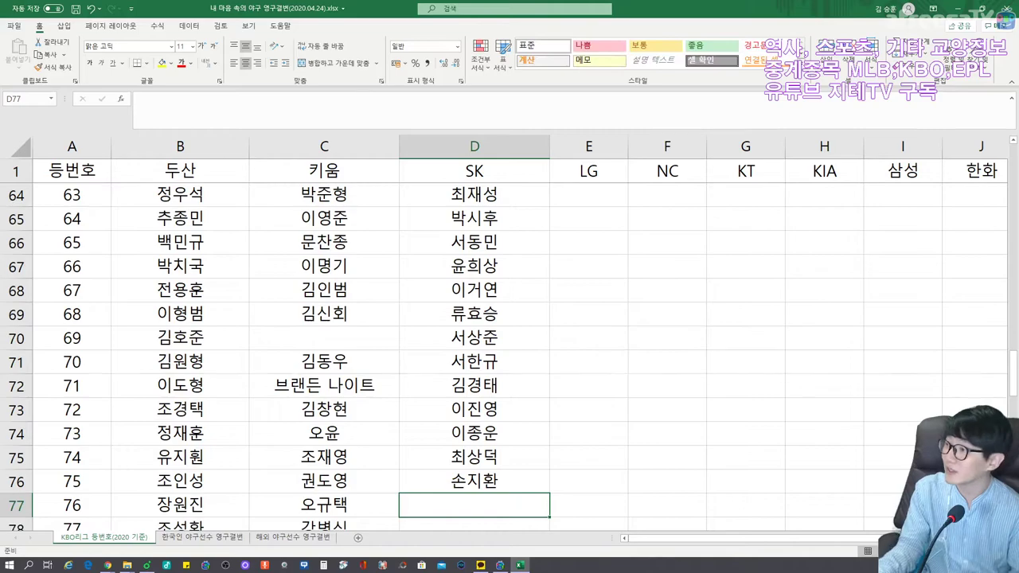
Enter 박재상, 백재호, 김일경 and 최창호 in cells D77 to D80 of the SK column.
text(박재상)
key(Return)
text(ㅂ)
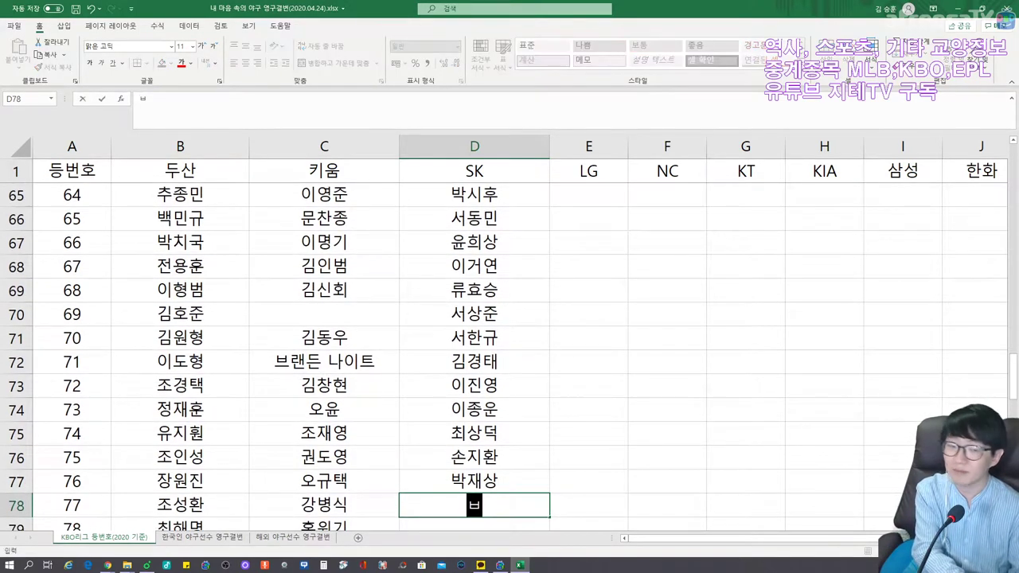
text(백재호)
key(Return)
text(김일경)
key(Return)
text(최창호)
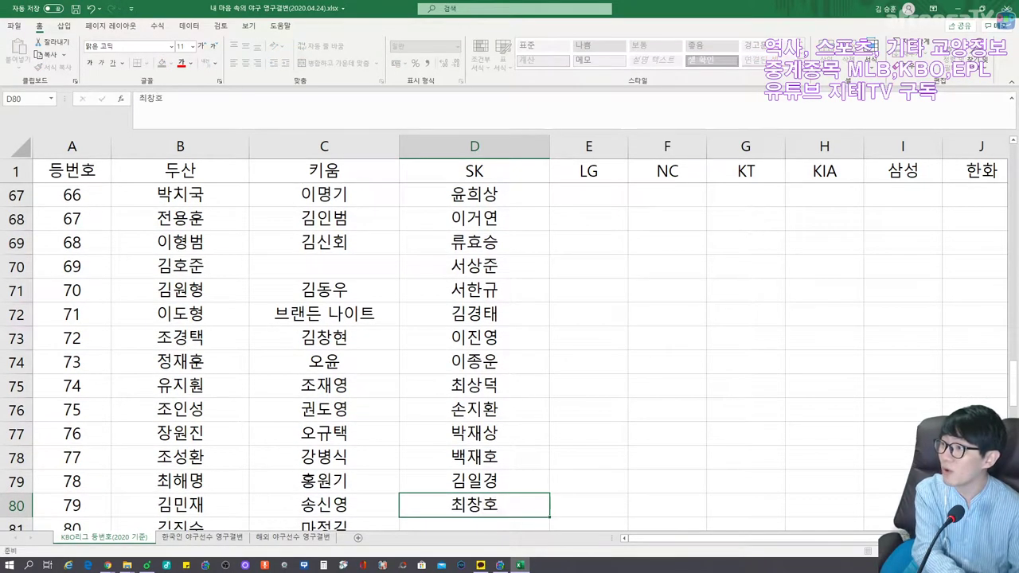
key(Return)
Enter 박경완(코치번호) in cell D81 of the SK column.
text(박경완)
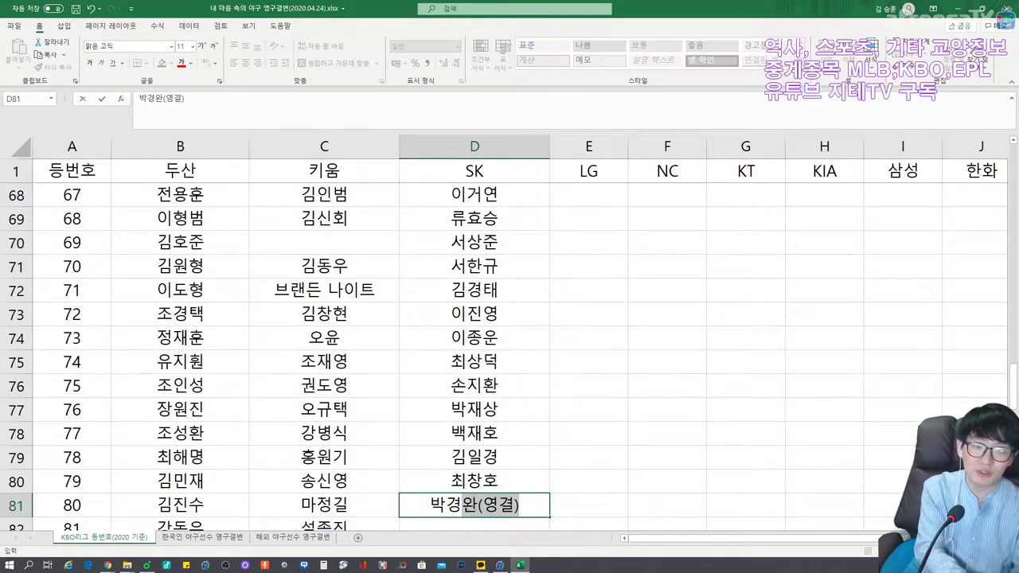
text(코치번호)
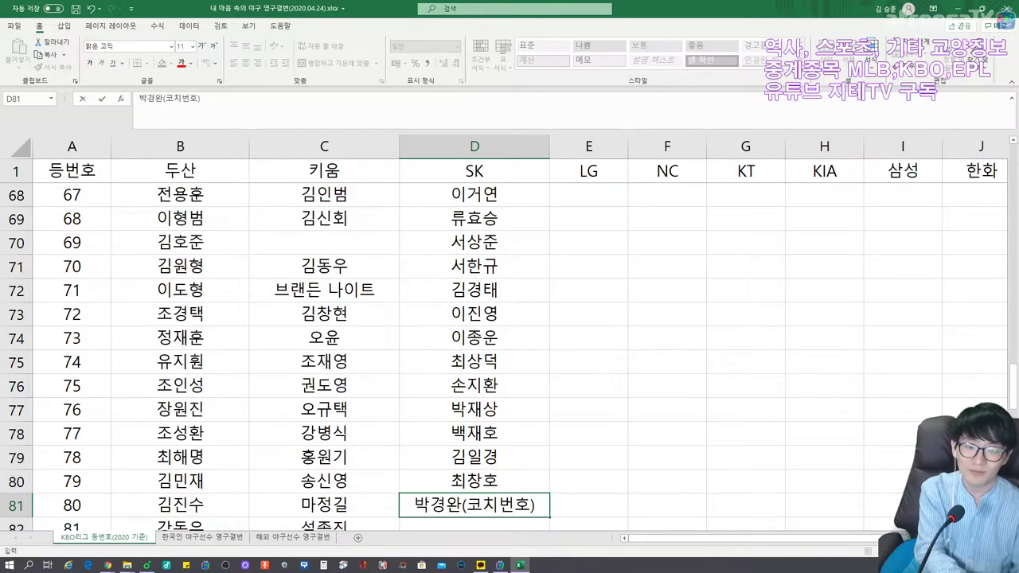
key(Return)
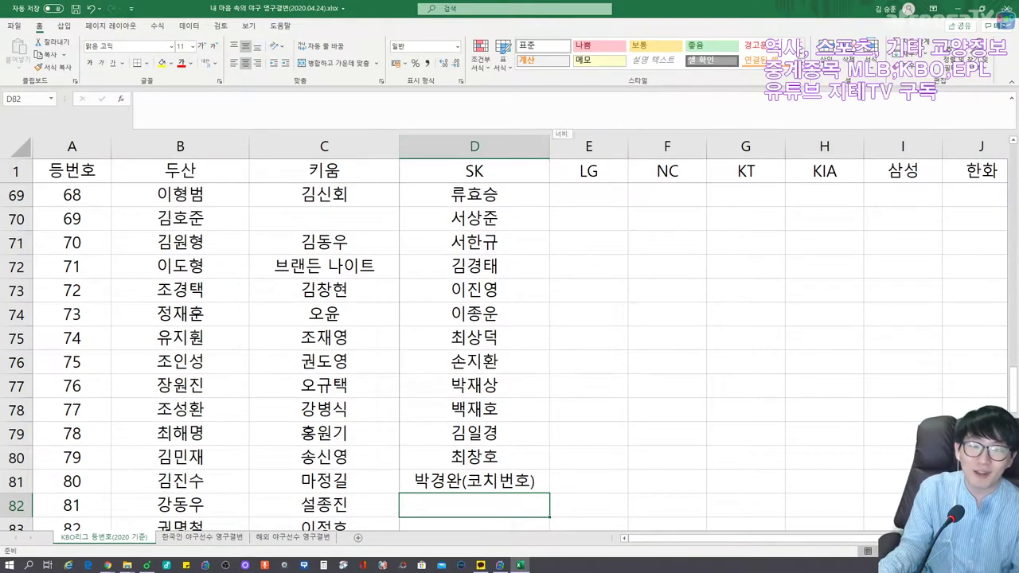
Enter 최경철 and 김필중 in cells D82 and D83 of the SK column.
scroll(510, 335, down, 3)
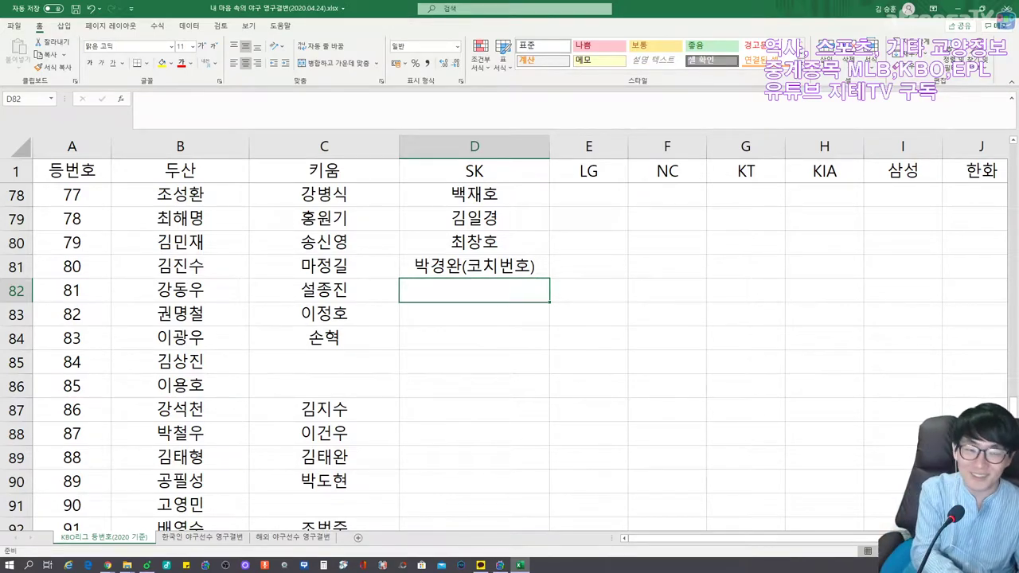
text(최경철)
key(Return)
text(김ㅍ필중)
key(Return)
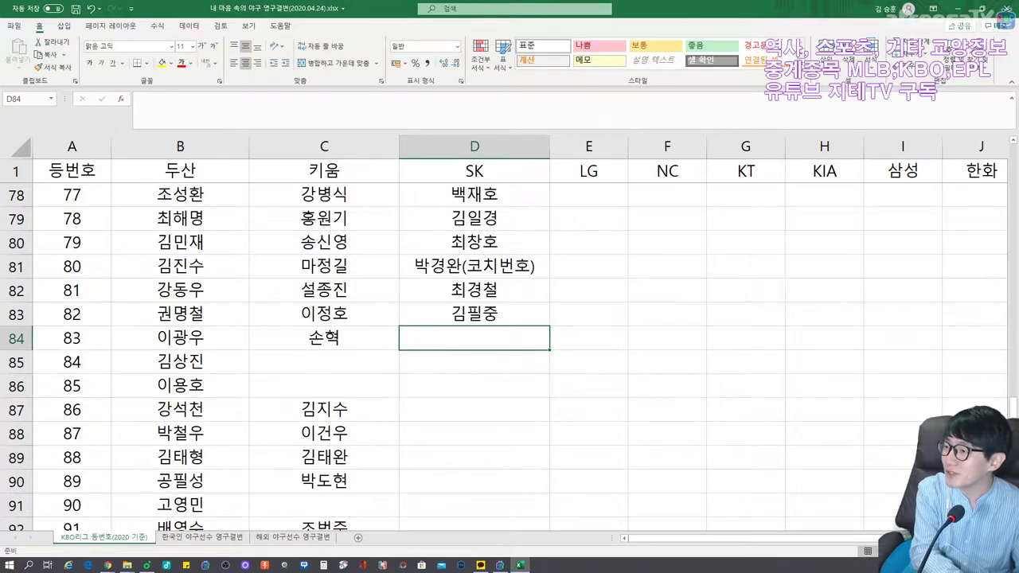
Enter 박정권(코치번호) in cell D84 of the SK column.
text(박정권)
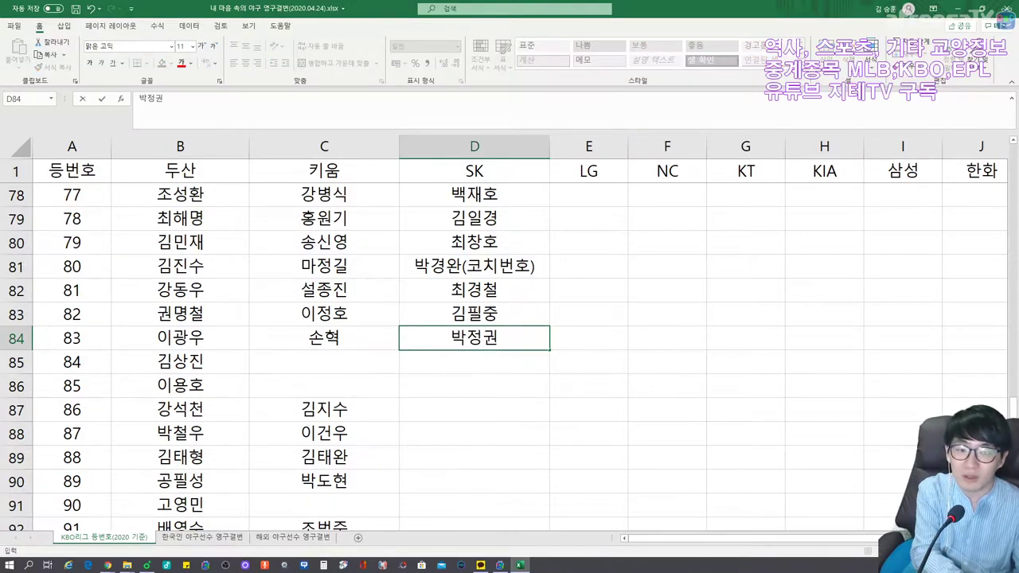
text((코치번)
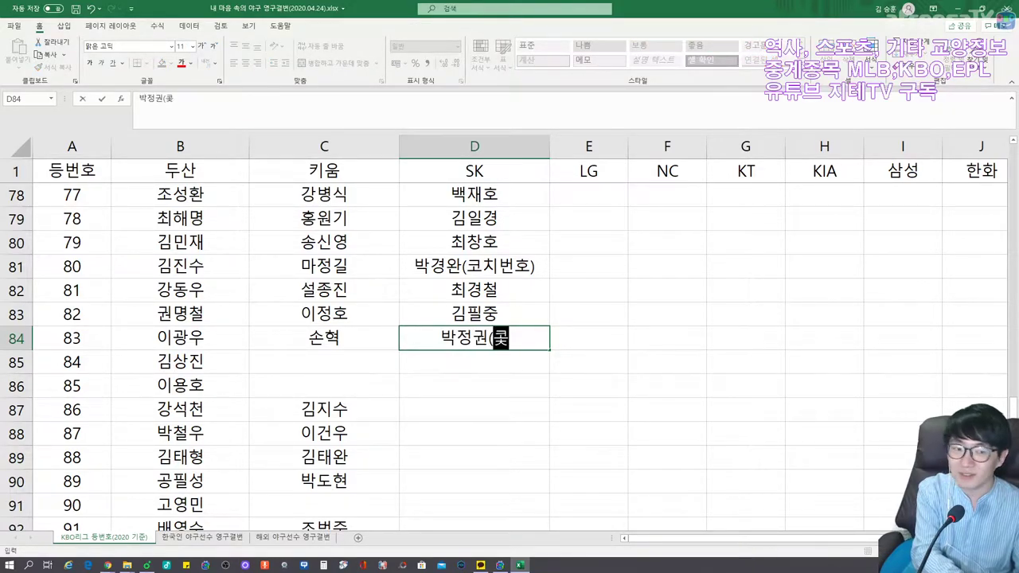
text(호))
key(Return)
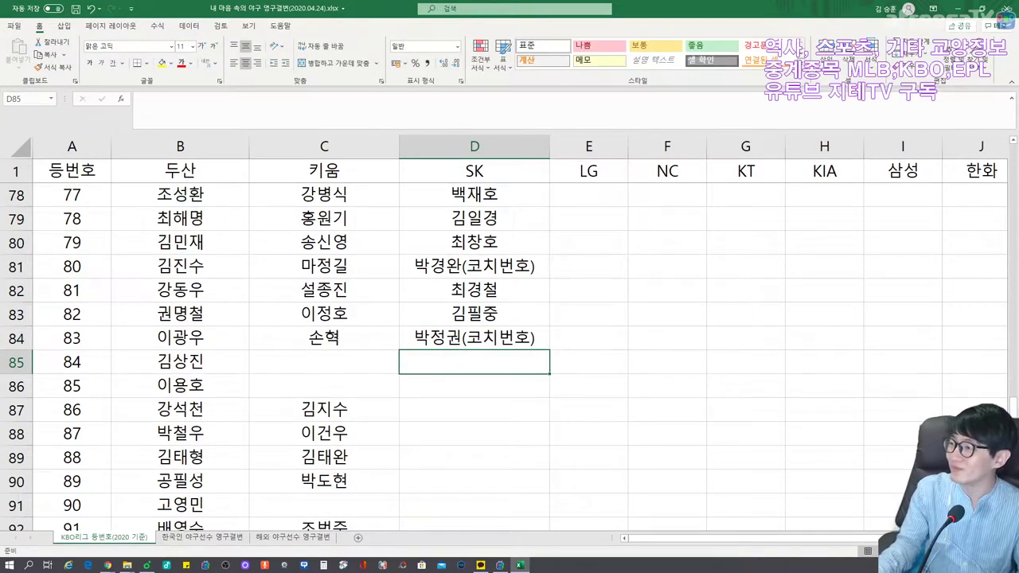
Enter 조동화, 염경엽, 정수성 and 김석연 in cells D85 to D88 of the SK column.
text(조동화)
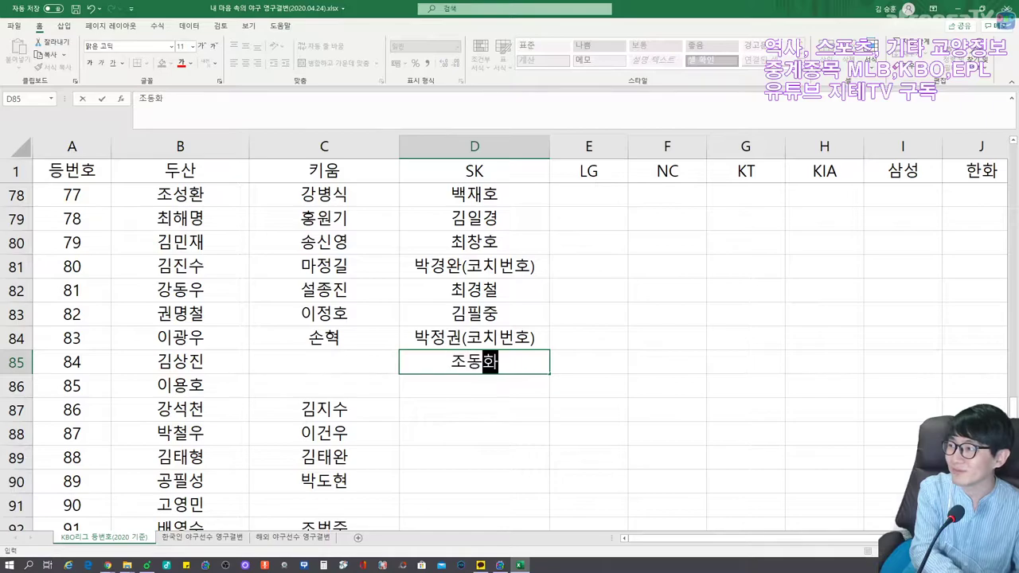
key(Return)
text(염ㄱ경엽)
key(Return)
text(정수서ㅇ)
key(Return)
text(김석연)
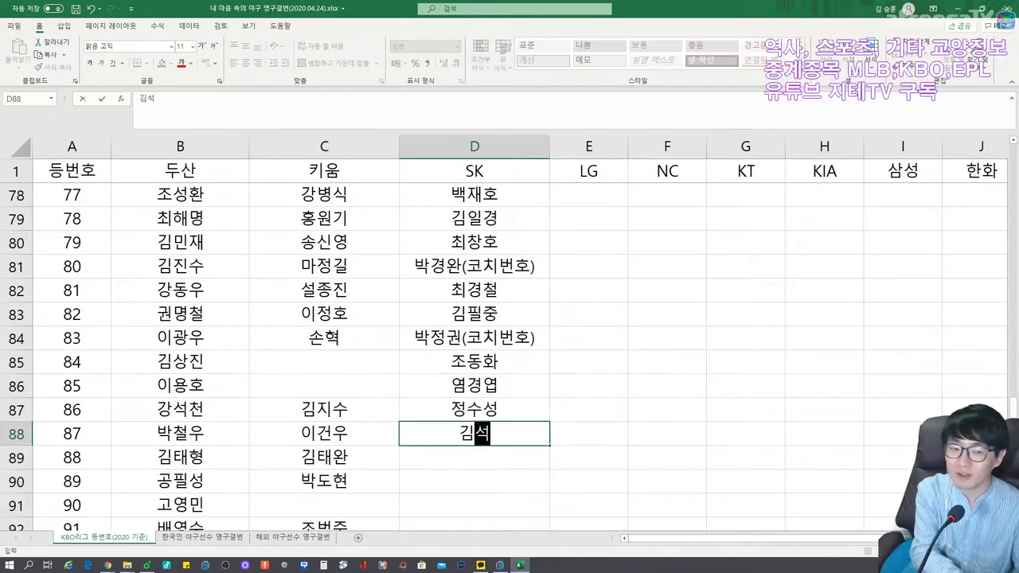
key(Return)
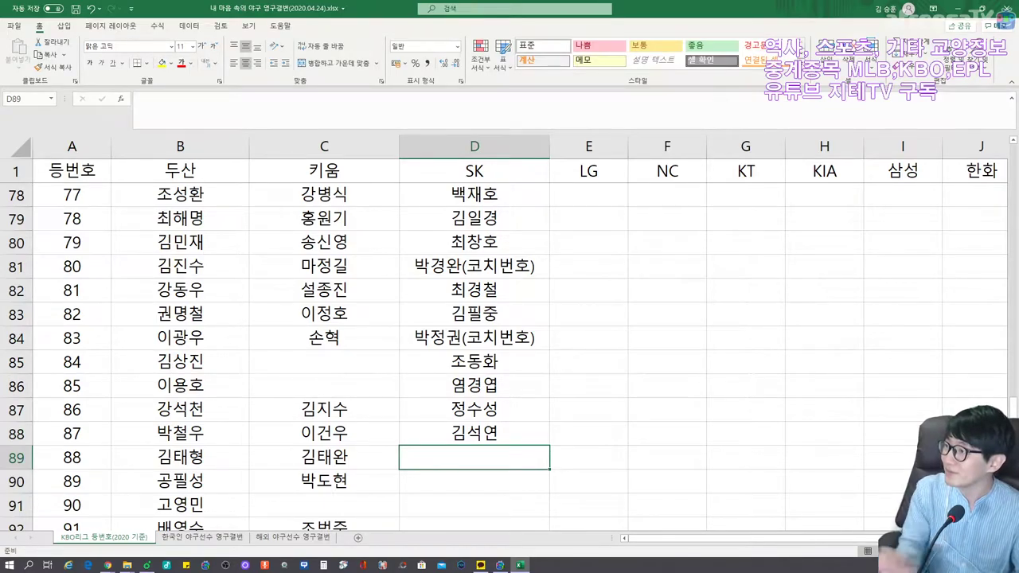
Enter 이대수, 제춘모 and 전병두 in cells D89 to D91 of the SK column.
text(이대수)
key(Return)
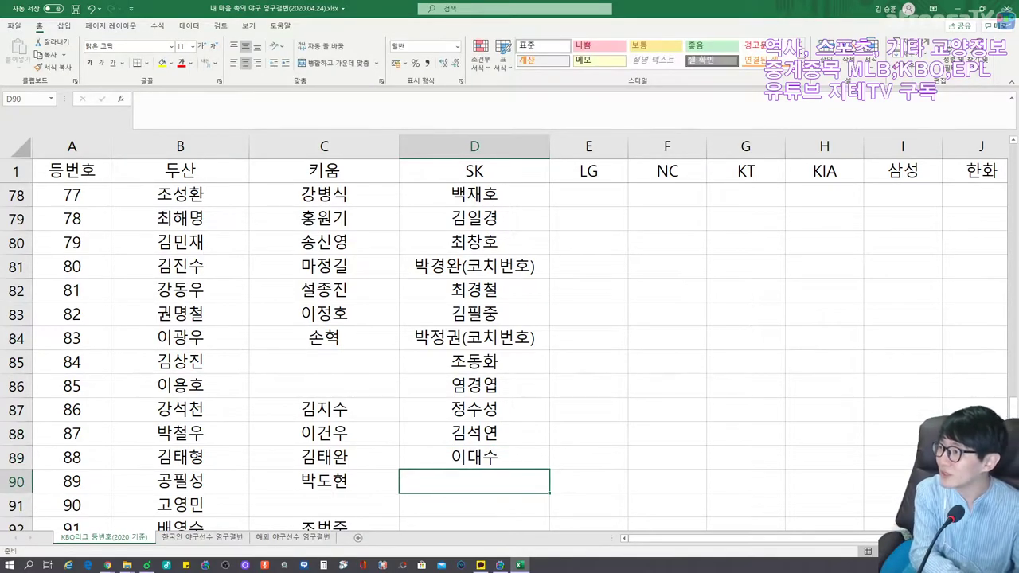
text(제춘모)
key(Return)
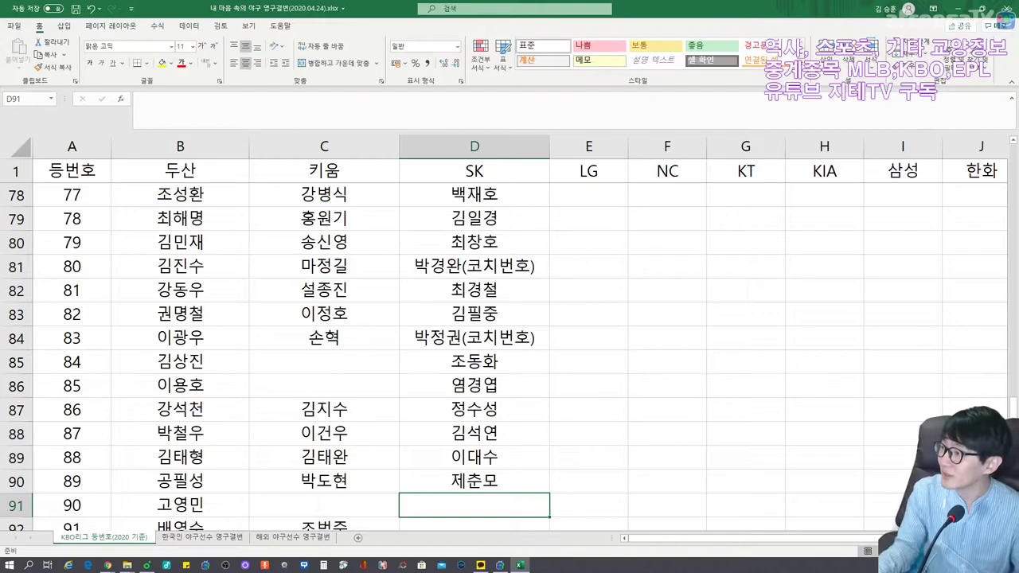
text(전병두)
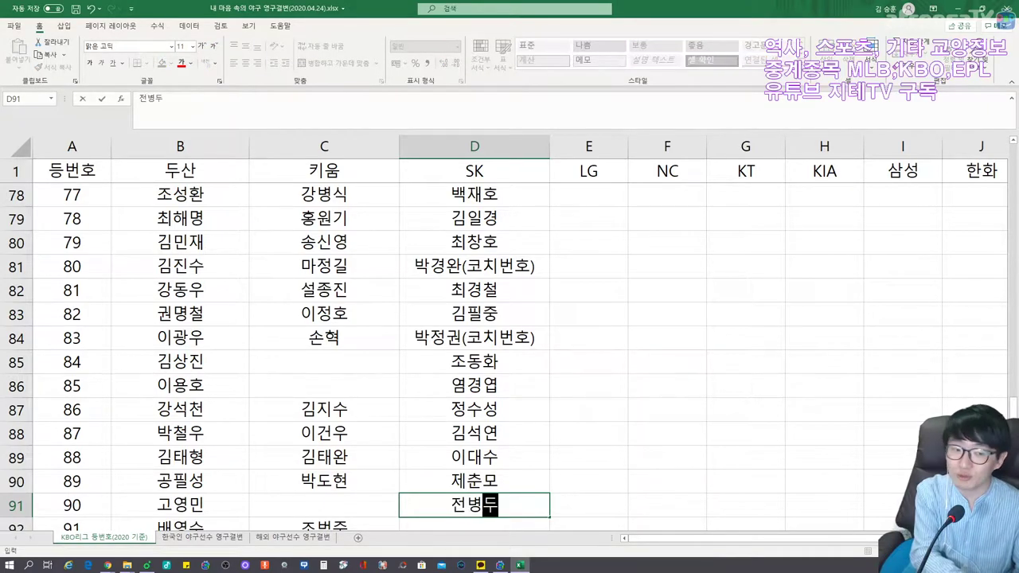
key(Return)
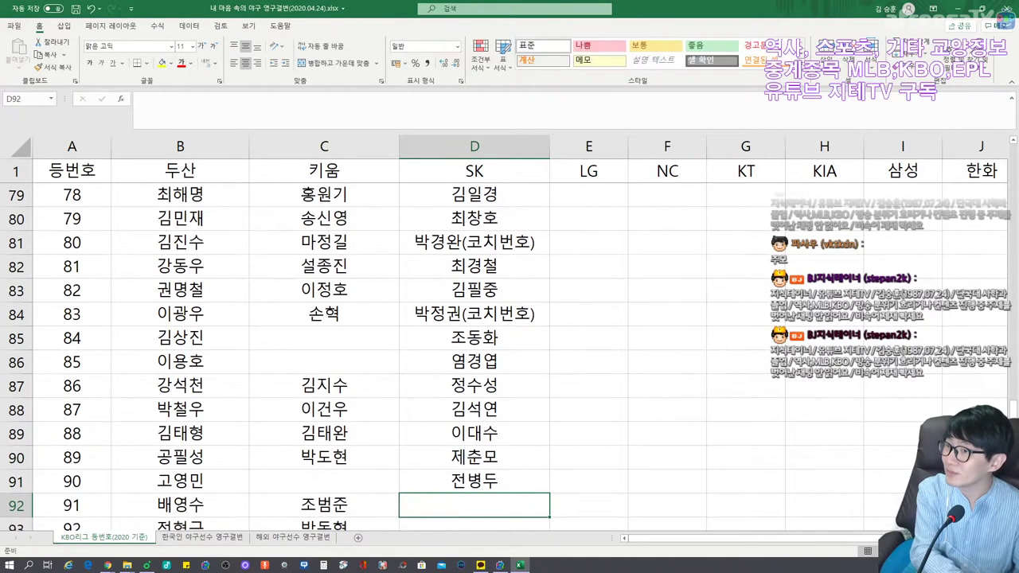
Enter 이승호, 이지풍 and 길지석 in cells D92 to D94 of the SK column.
text(이승호)
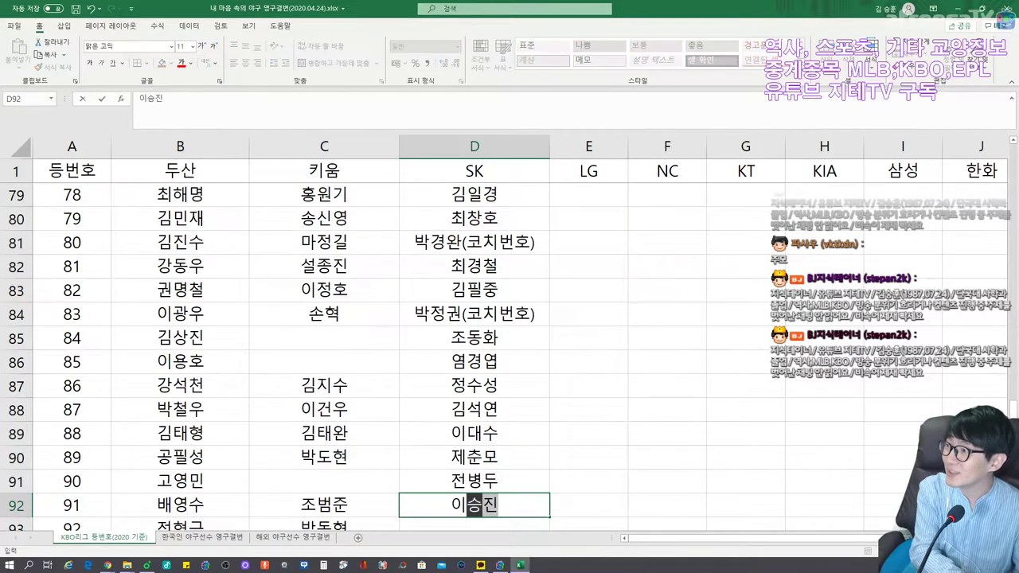
key(Return)
text(이지풍)
key(Return)
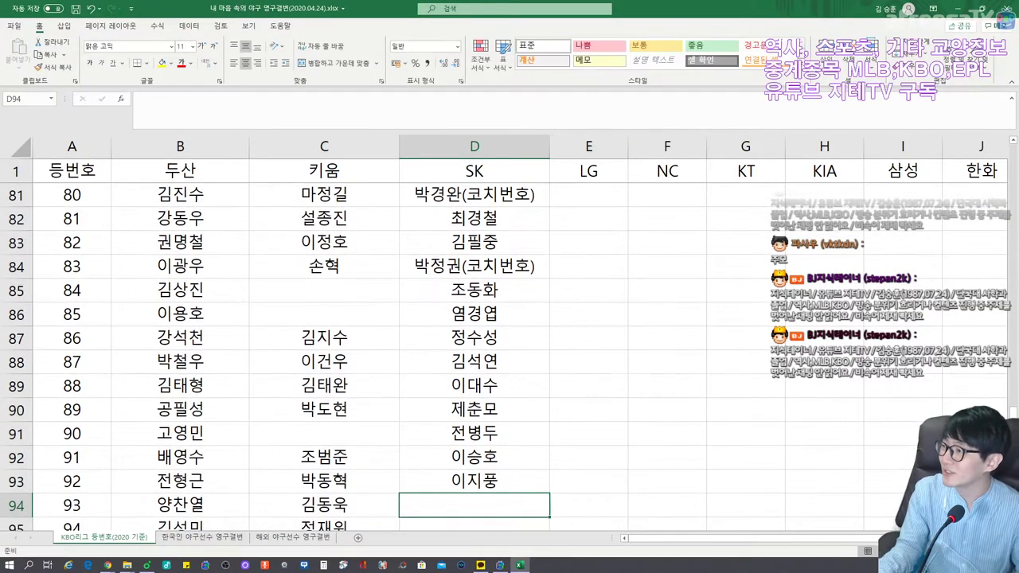
text(길지석)
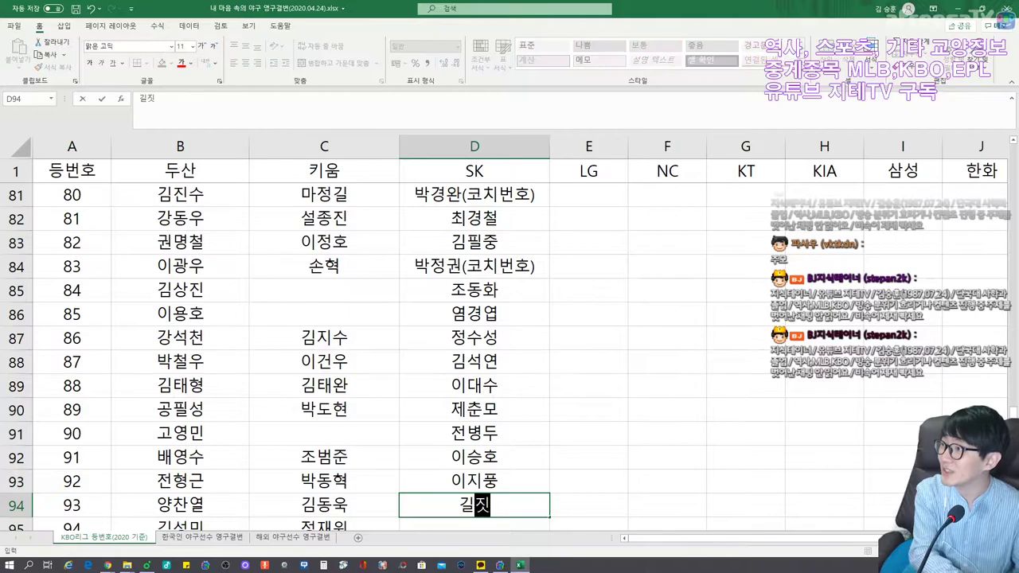
key(Return)
Enter 양선률, 이재성 and 전의산 in cells D95 to D97 of the SK column.
text(양선률)
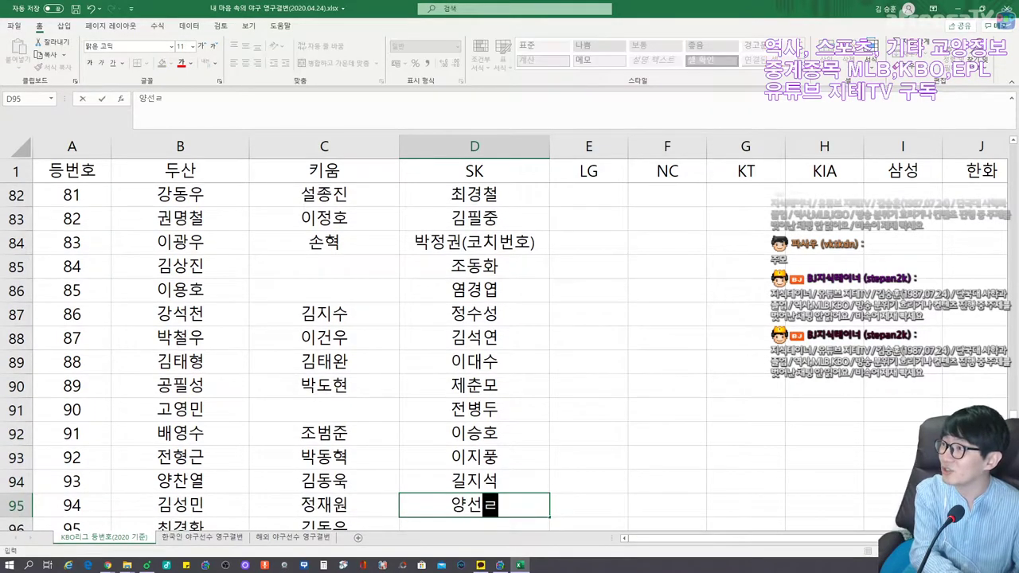
key(Return)
text(이재성)
key(Return)
text(전의산)
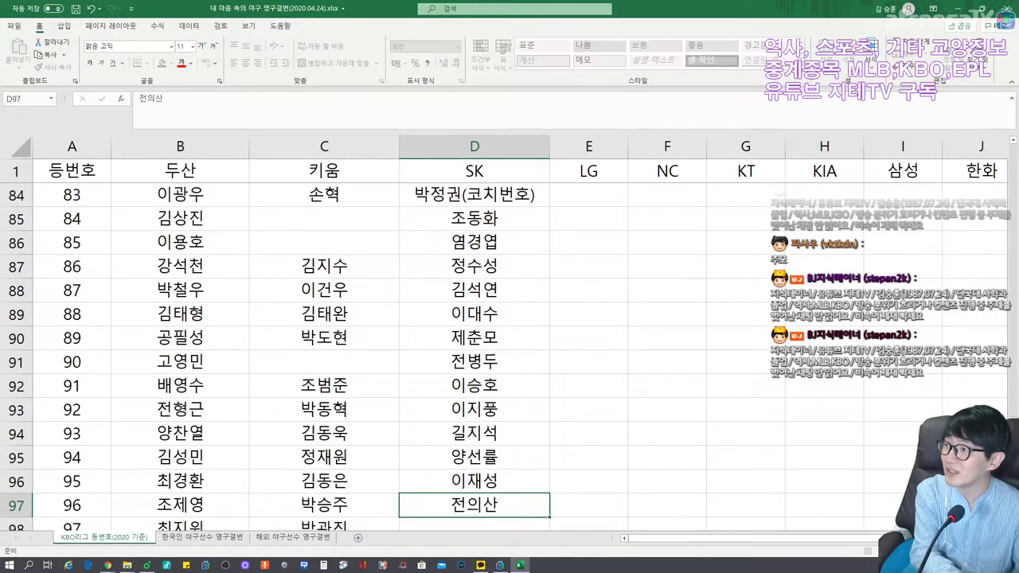
key(Return)
Enter 석호준, 김교람 and 강지광 in cells D98 to D100 of the SK column.
text(서ㄱ호준)
key(Return)
text(김교람)
key(Return)
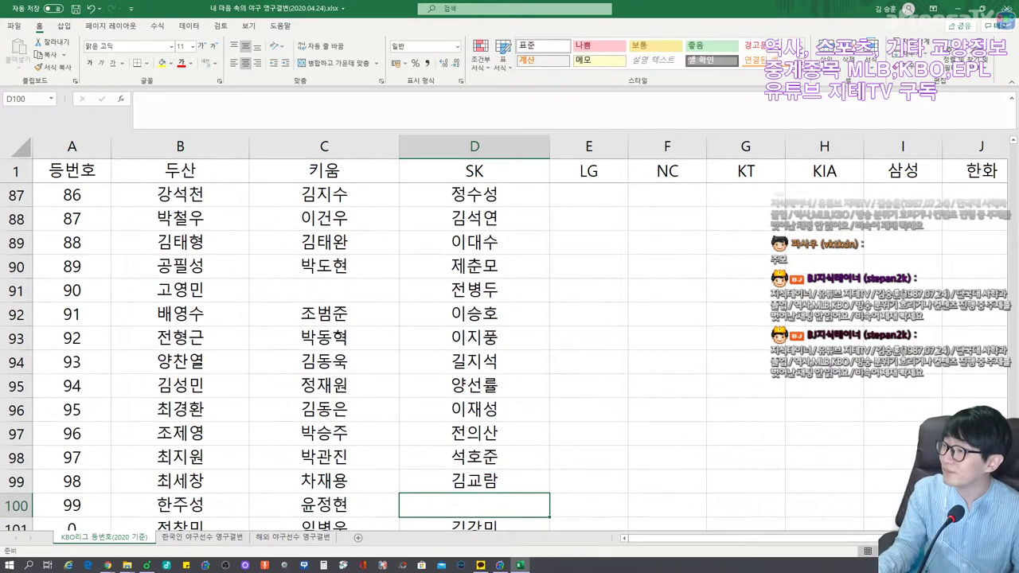
text(강지광)
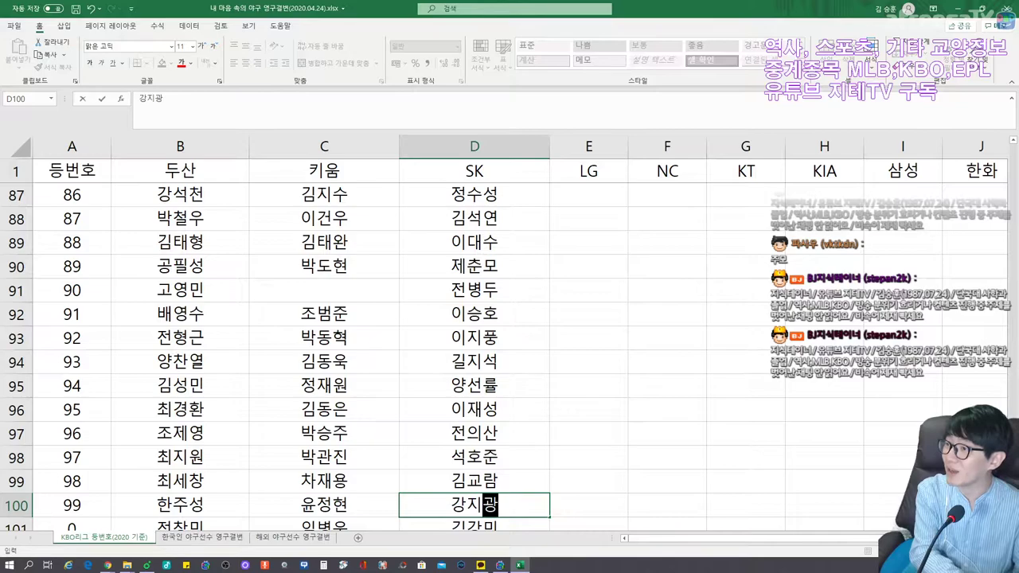
key(Return)
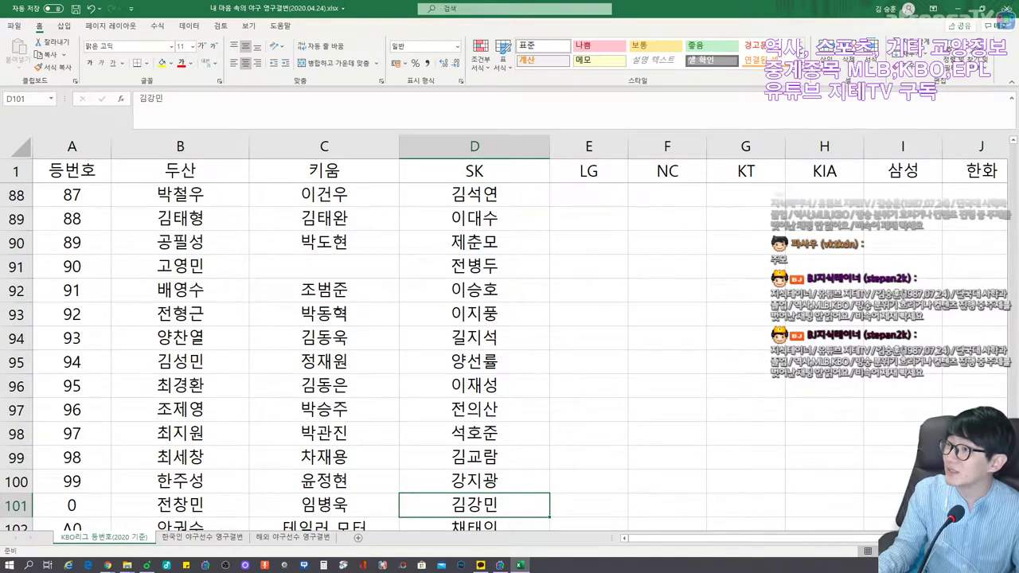
Fill the 박철순(영결) cell B22 in the 두산 column with a custom light purple, lighter than #CC99FF.
scroll(510, 350, up, 20)
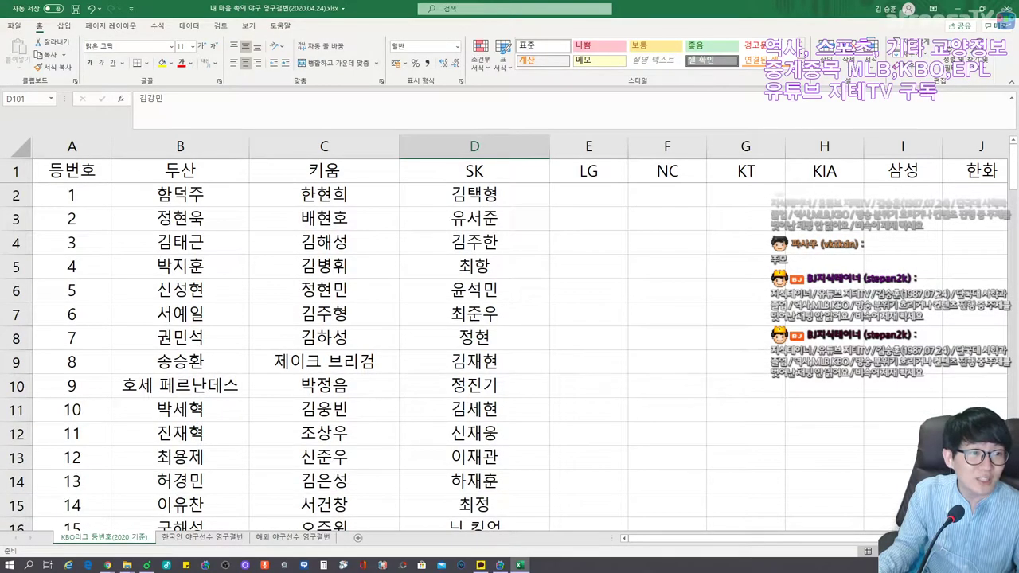
click(180, 218)
scroll(180, 218, down, 5)
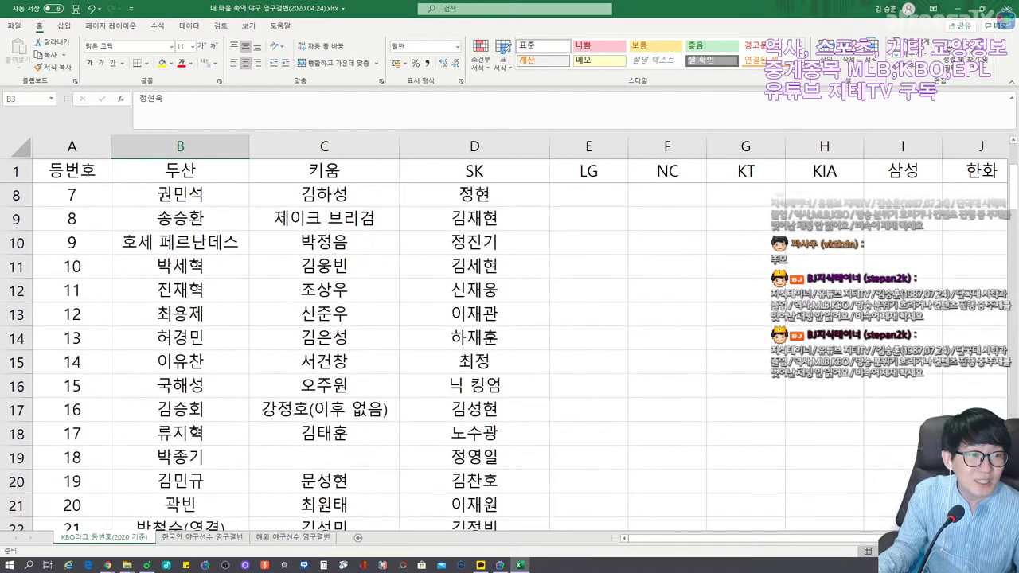
scroll(510, 351, down, 1)
click(180, 314)
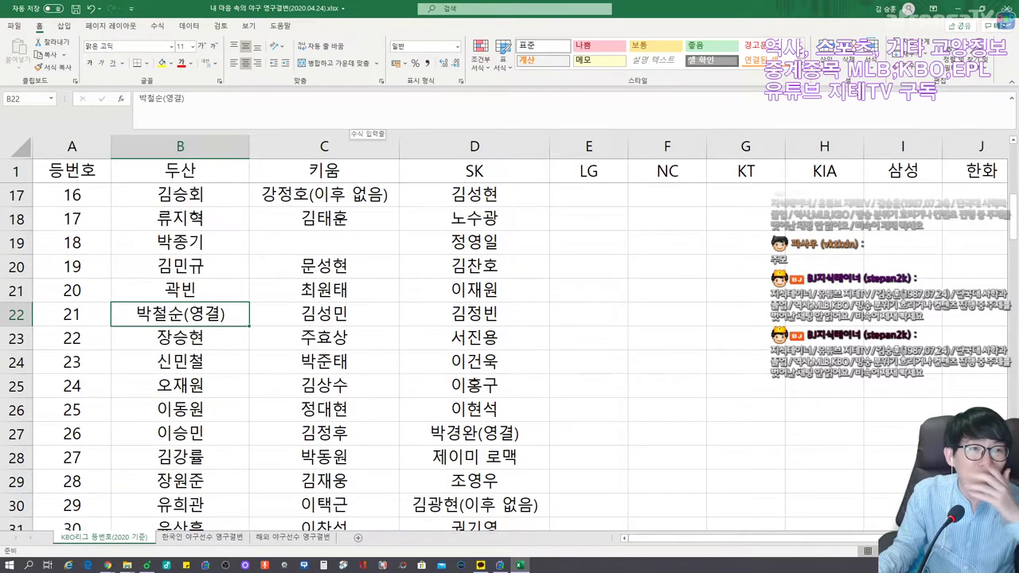
click(171, 64)
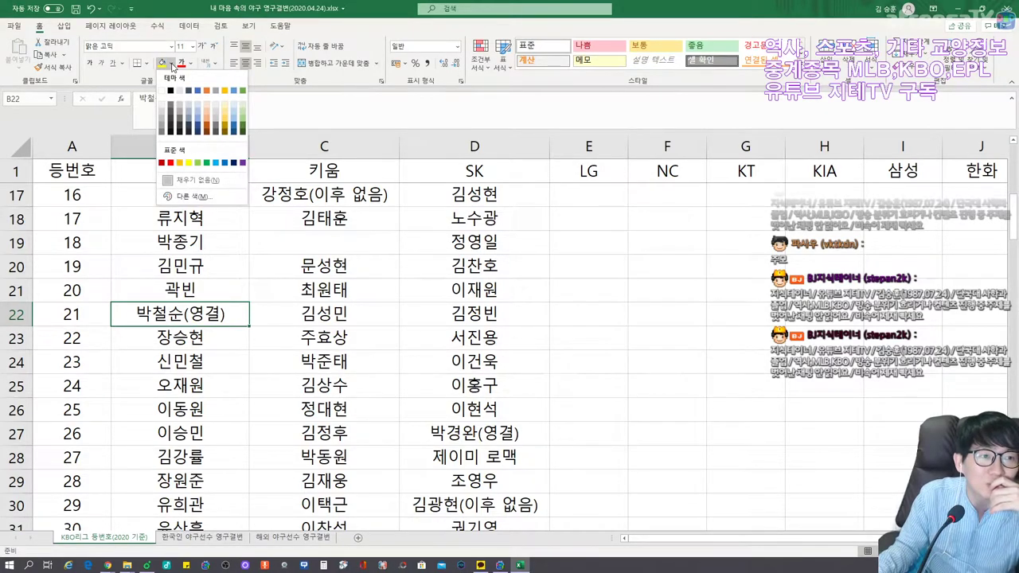
click(189, 196)
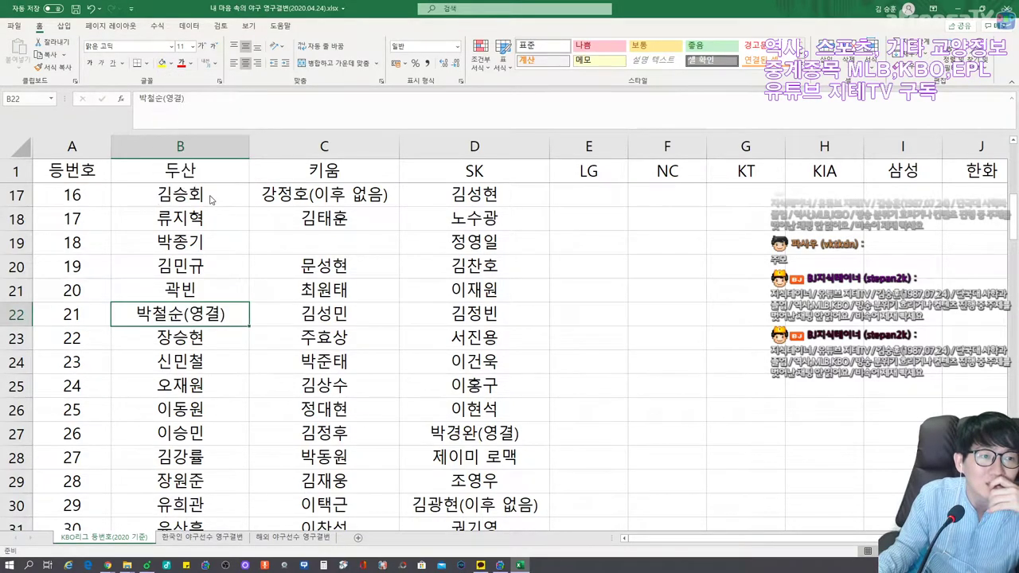
click(489, 256)
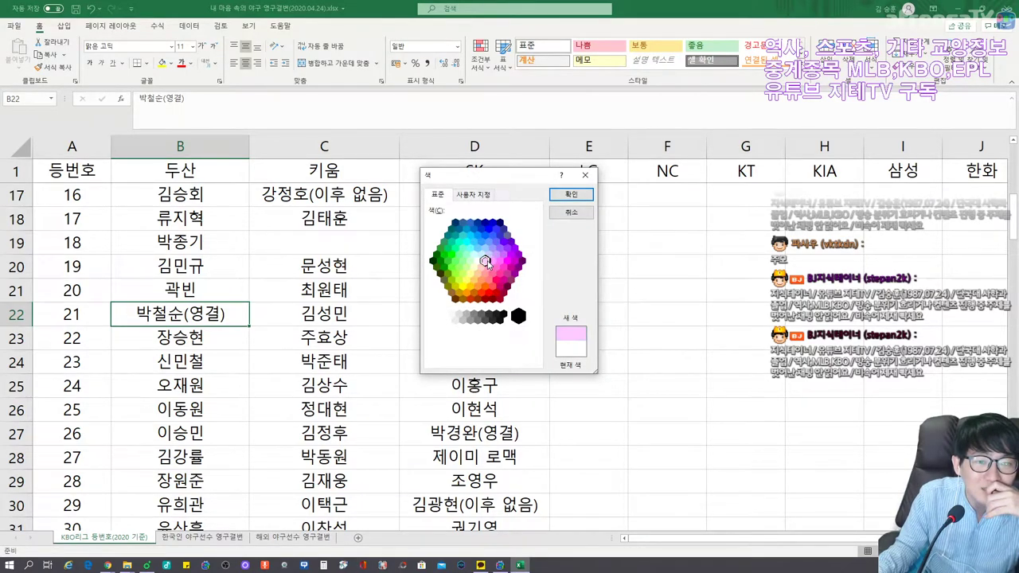
click(497, 256)
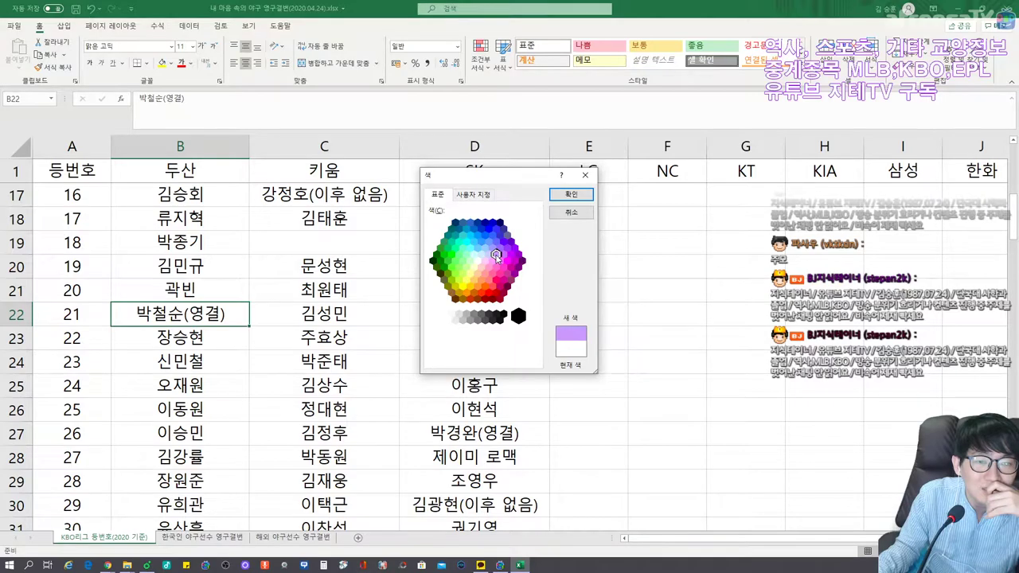
click(493, 255)
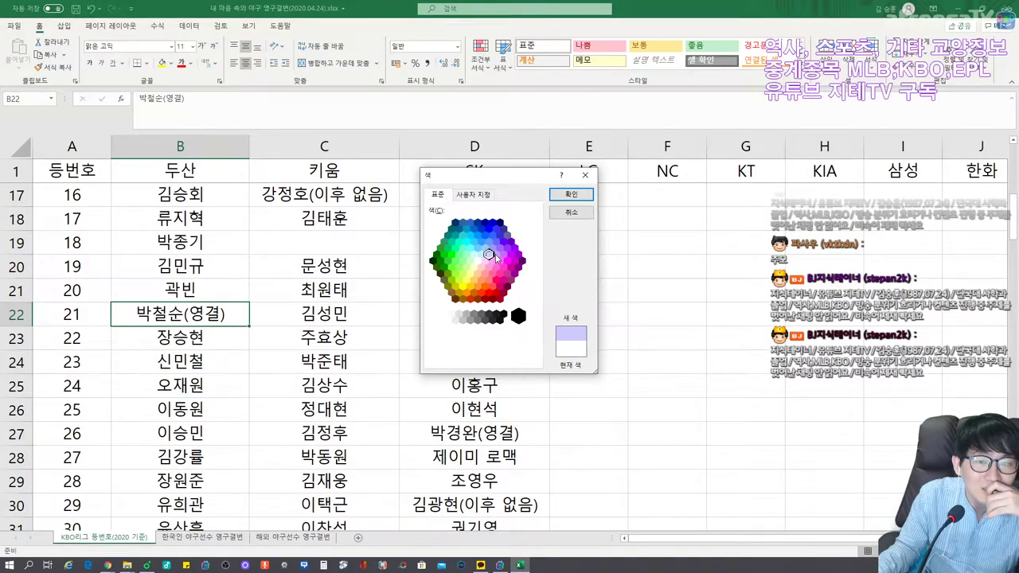
click(495, 256)
click(473, 194)
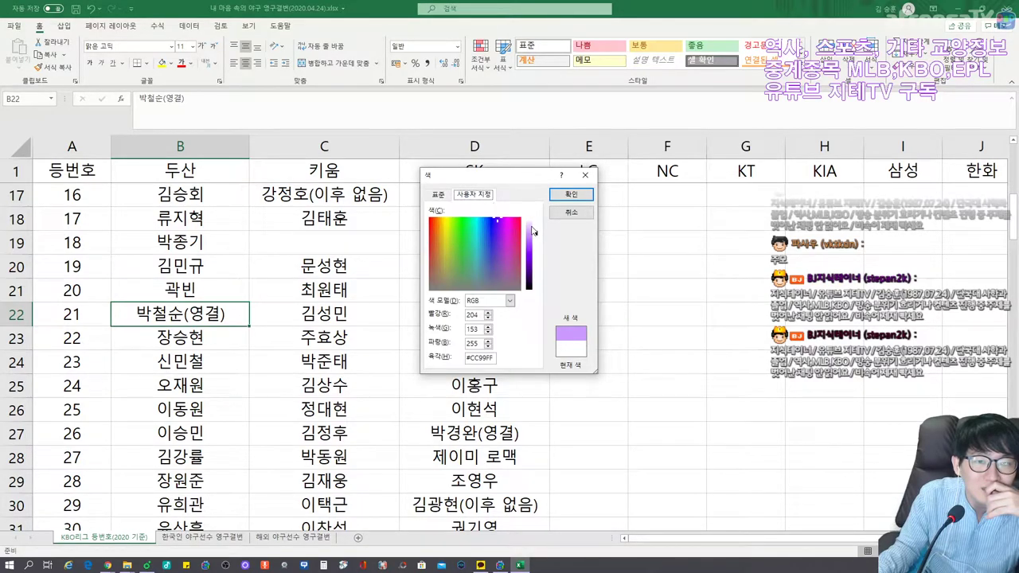
drag(532, 230, 531, 230)
click(571, 194)
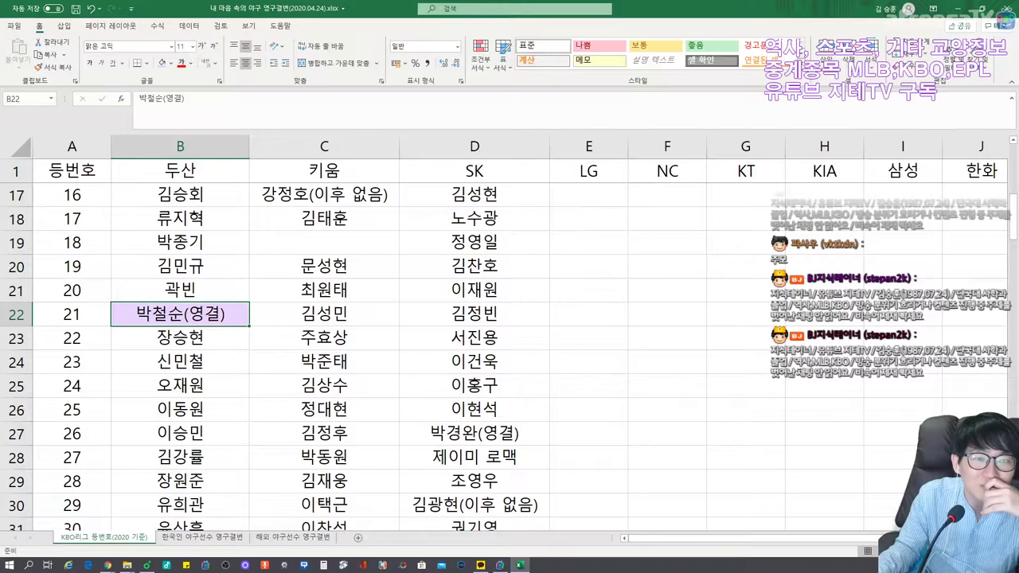
Apply the same light purple fill to the 박경완(영결) cell D27 in the SK column.
click(473, 434)
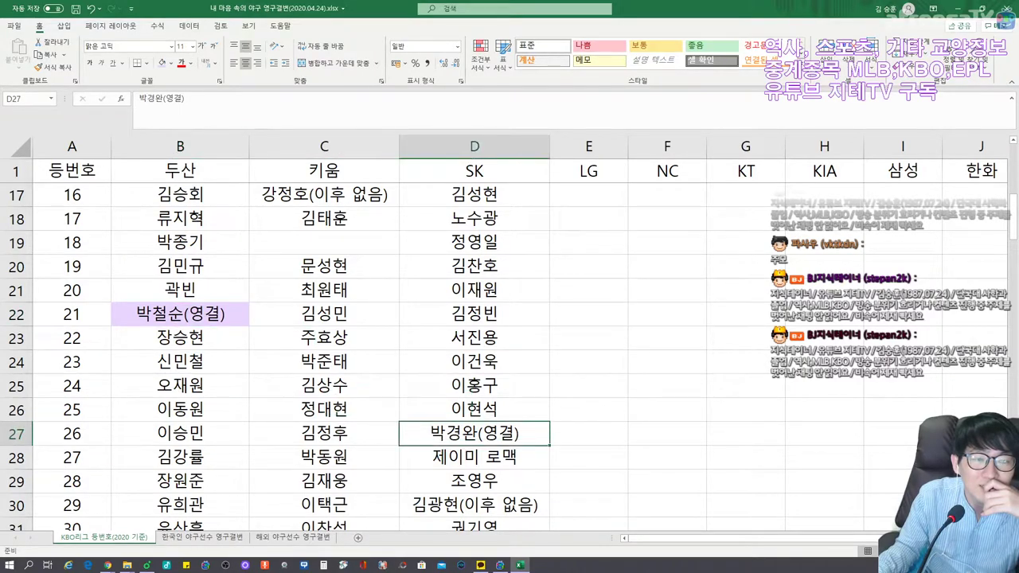
click(163, 62)
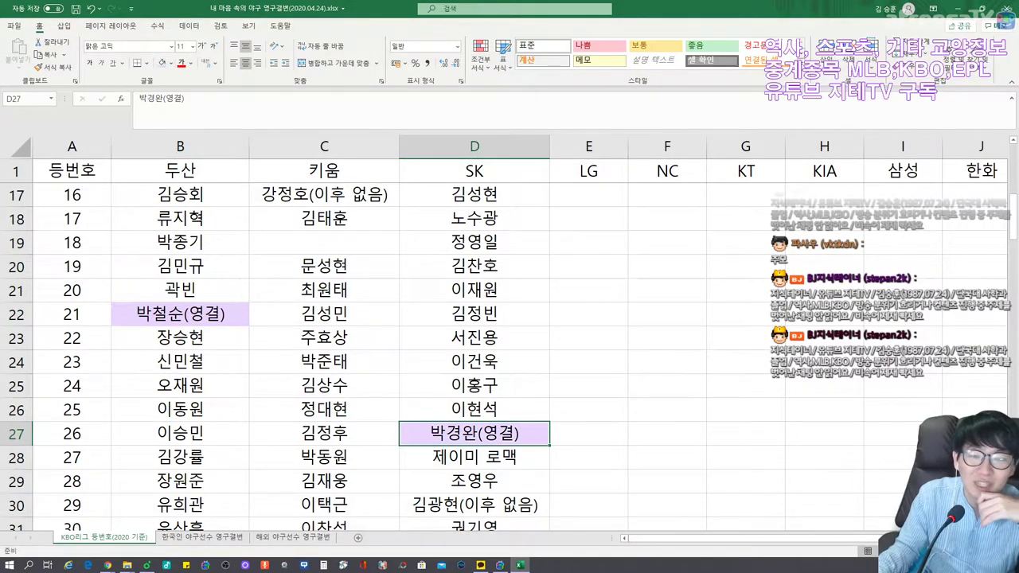
scroll(503, 357, down, 2)
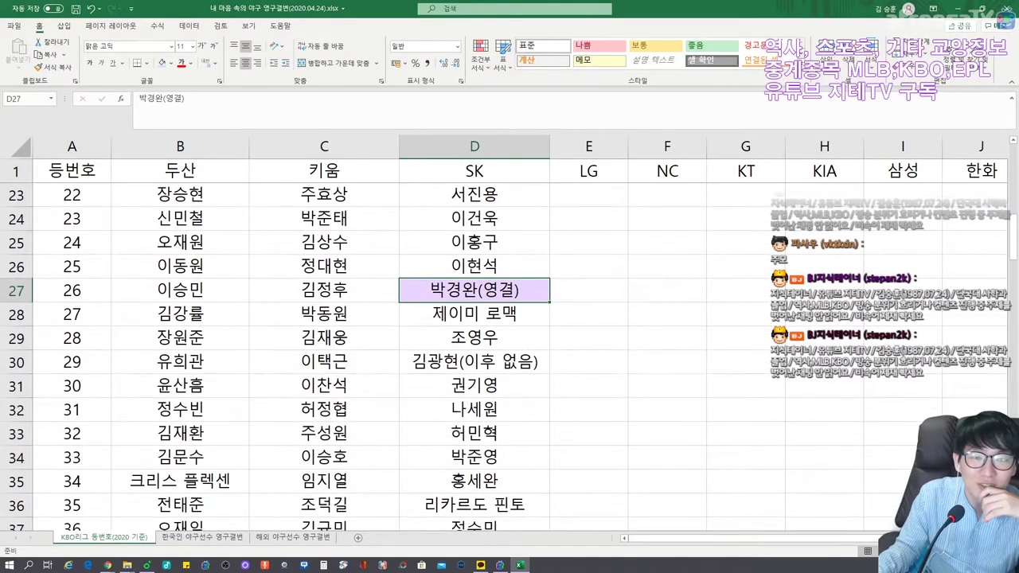
scroll(504, 356, up, 4)
scroll(503, 357, down, 7)
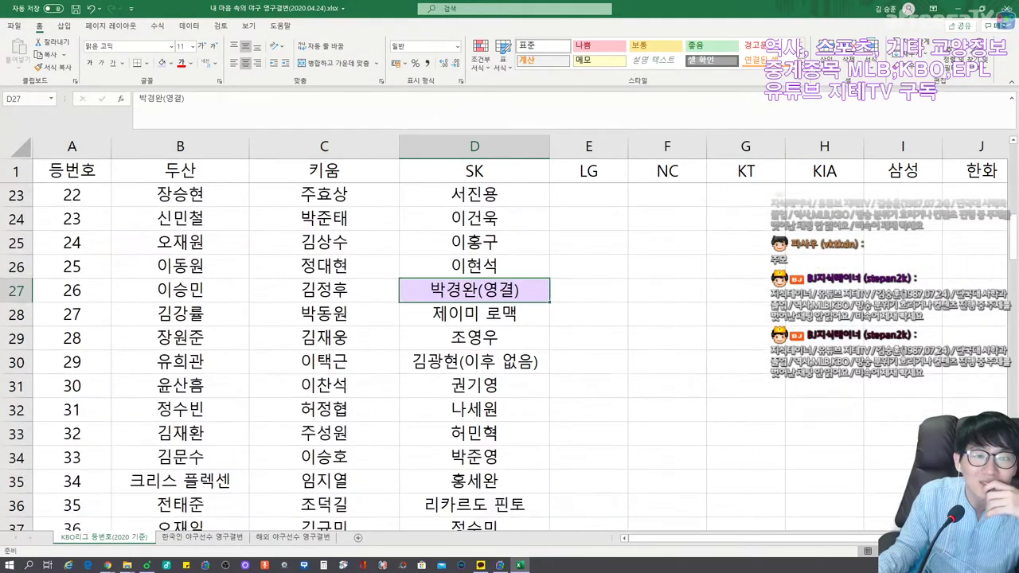
scroll(503, 357, up, 4)
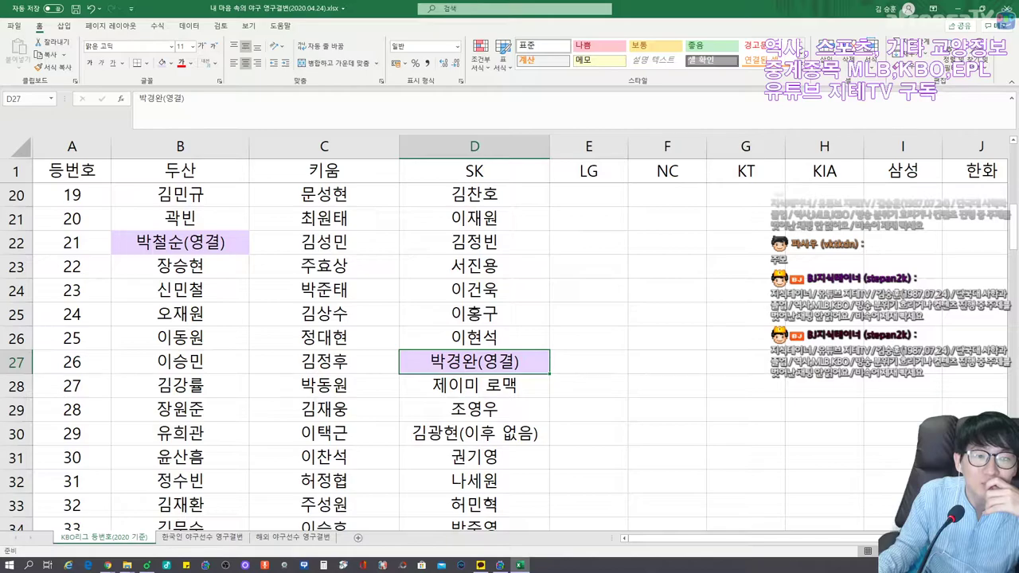
Fill the 김영신(영결) cell B55 in the 두산 column with the same light purple.
scroll(503, 357, down, 7)
scroll(503, 357, down, 2)
click(180, 386)
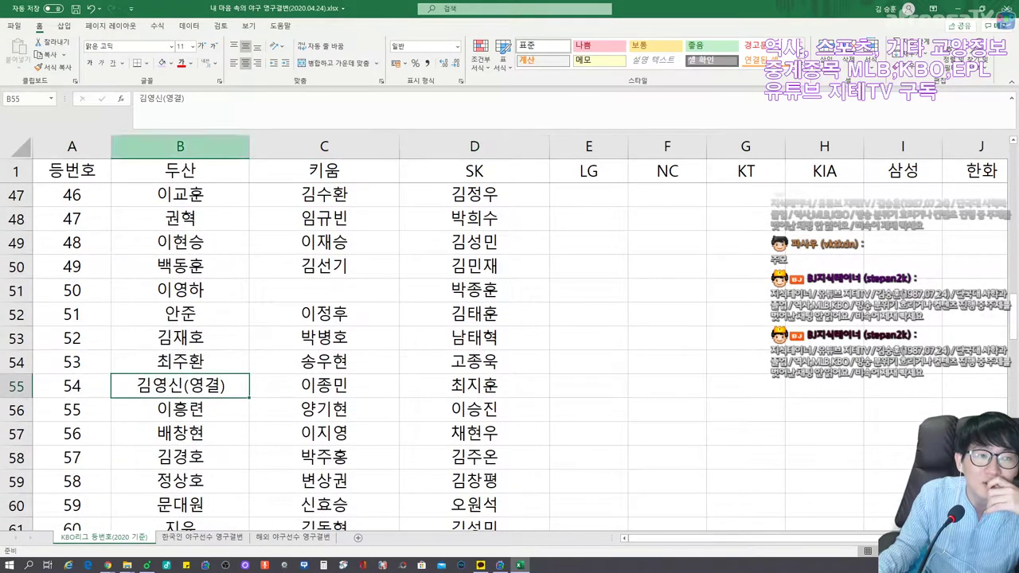
click(163, 64)
Look through the 두산, 키움 and SK columns for any other retired-number entries that still need highlighting.
scroll(503, 356, down, 1)
scroll(504, 357, down, 9)
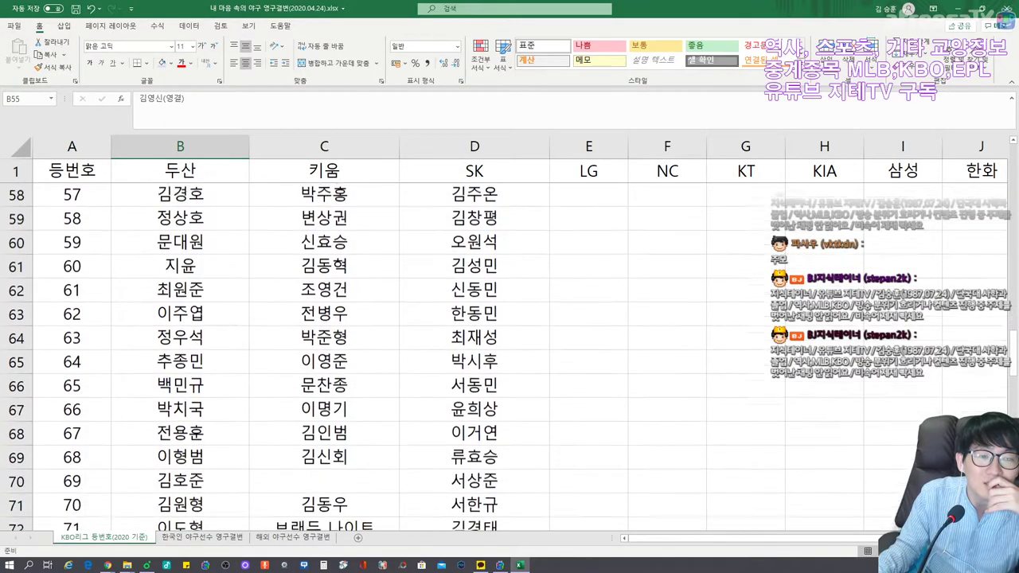
scroll(504, 357, down, 2)
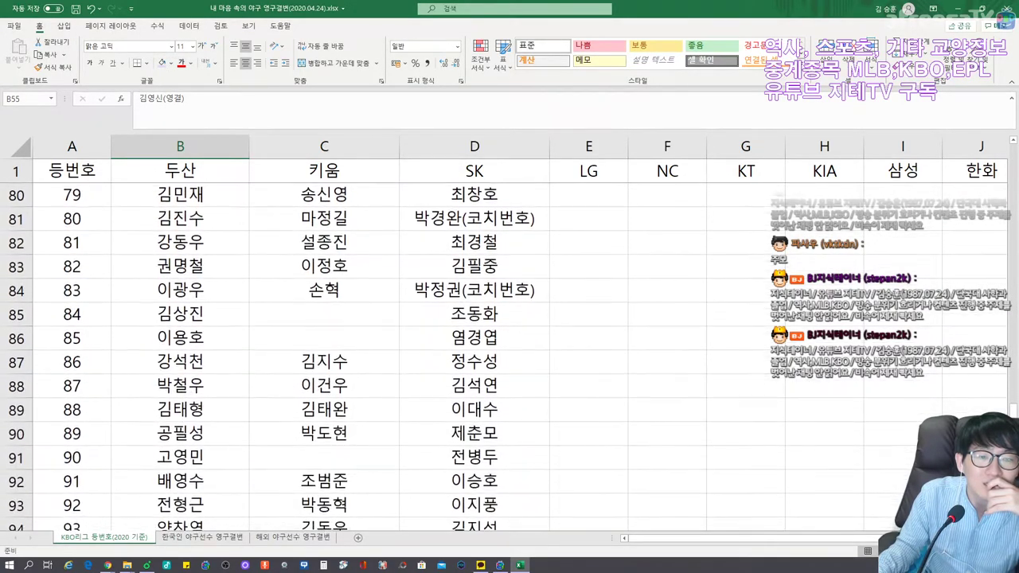
scroll(503, 357, up, 20)
scroll(503, 357, up, 8)
scroll(504, 357, down, 4)
scroll(503, 356, down, 11)
scroll(503, 357, up, 8)
scroll(504, 357, up, 2)
scroll(503, 356, down, 10)
scroll(503, 357, down, 1)
scroll(503, 356, up, 1)
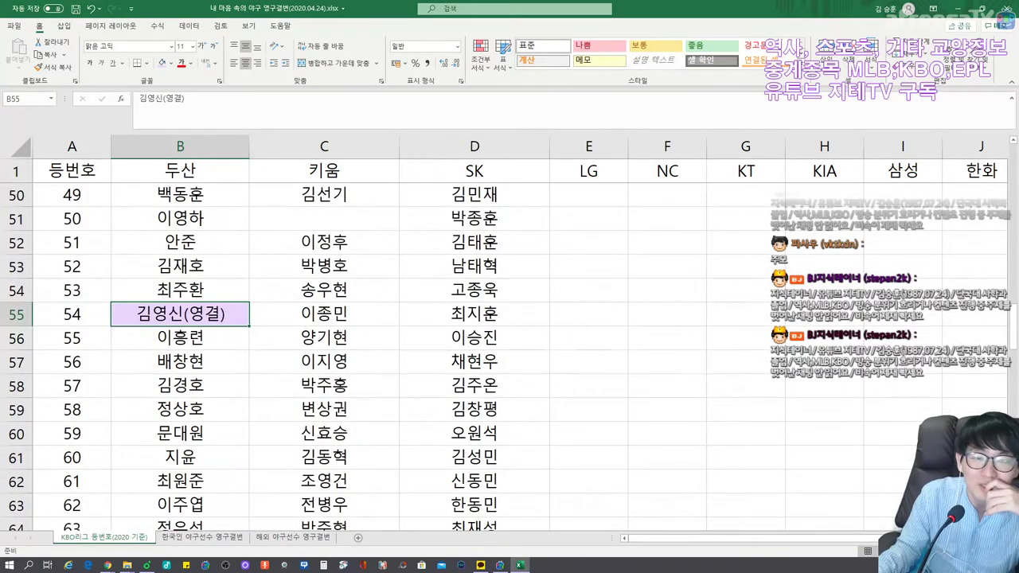
scroll(478, 358, up, 11)
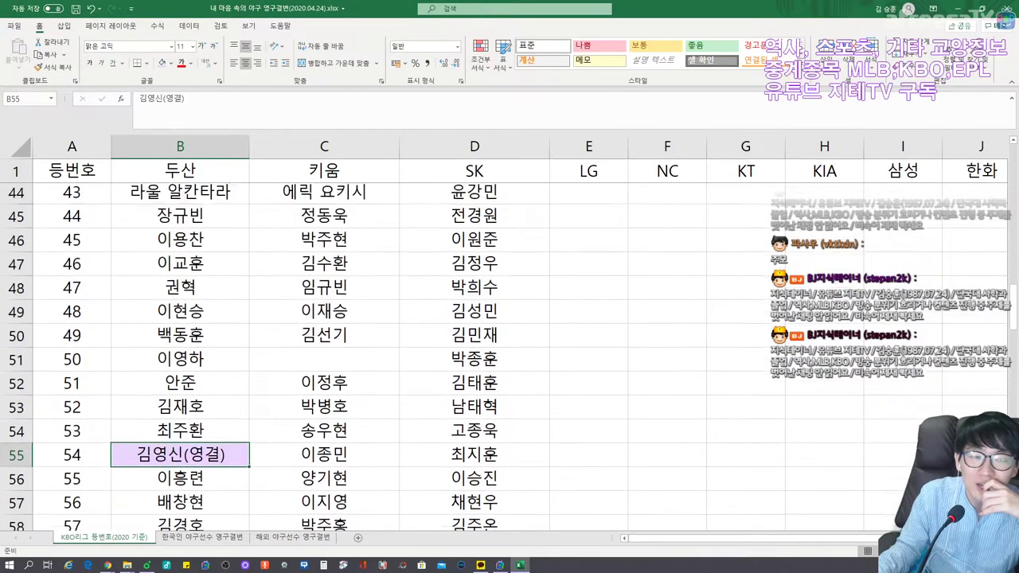
scroll(474, 358, down, 2)
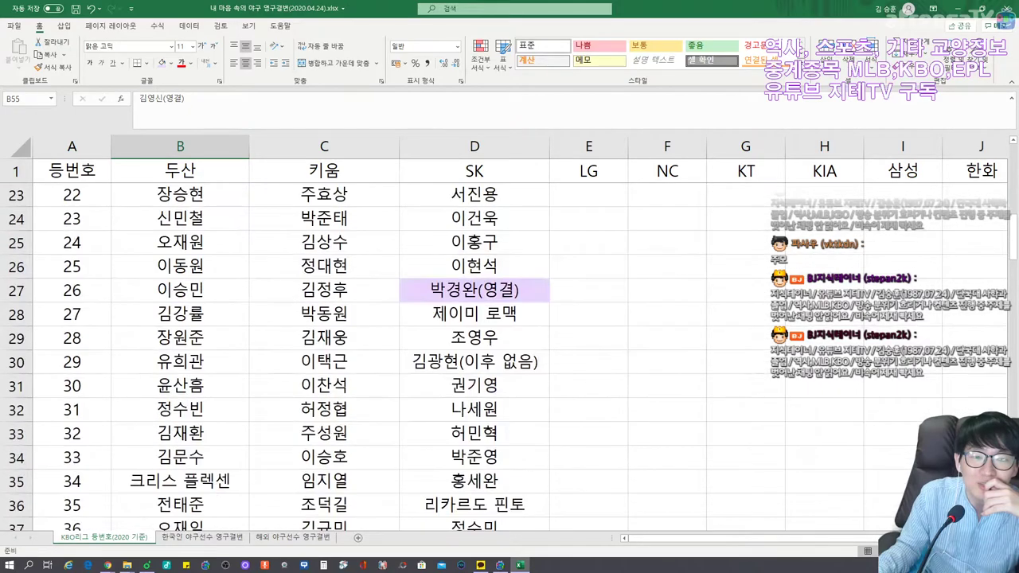
click(475, 362)
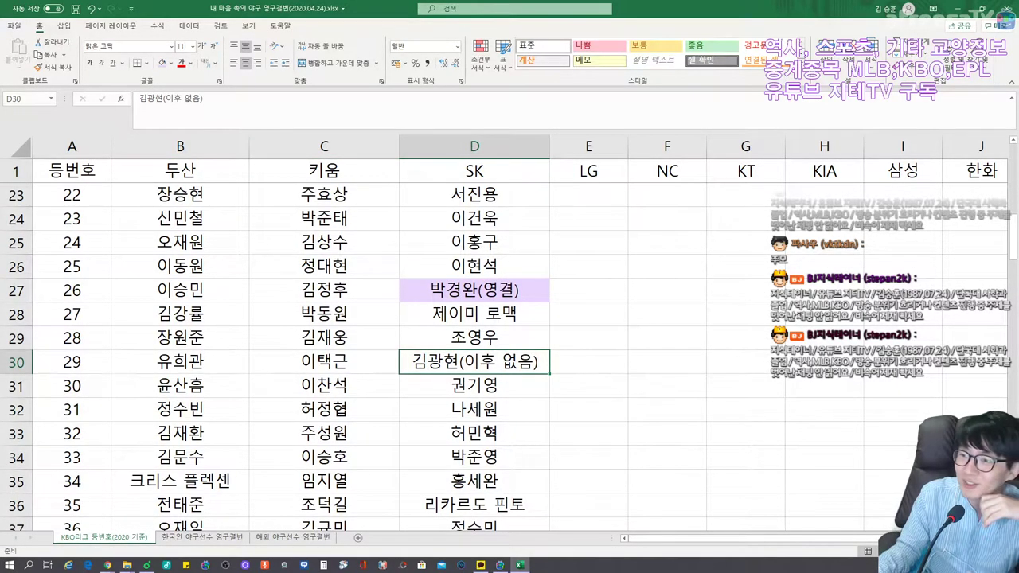
scroll(478, 358, down, 20)
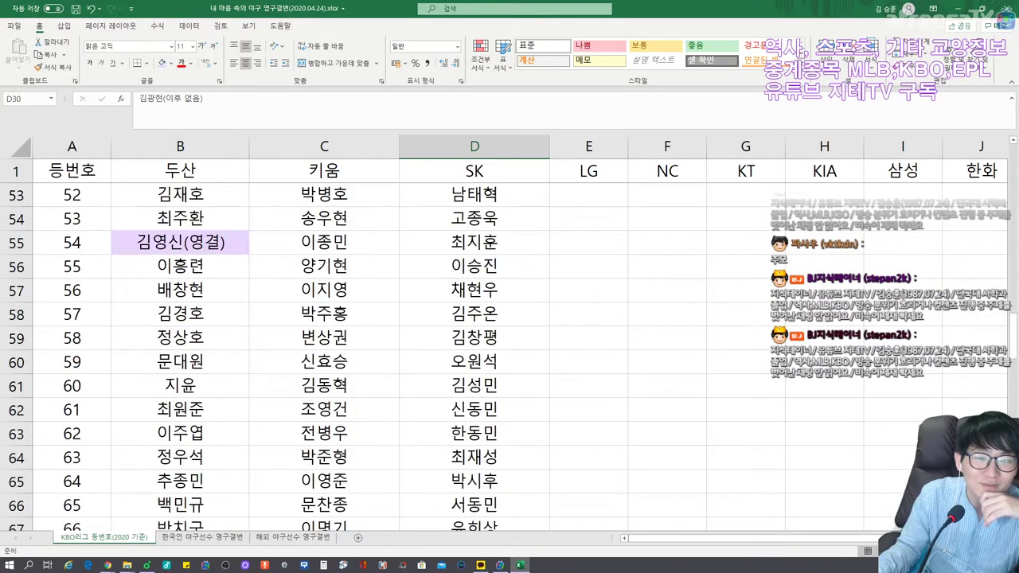
scroll(478, 359, up, 14)
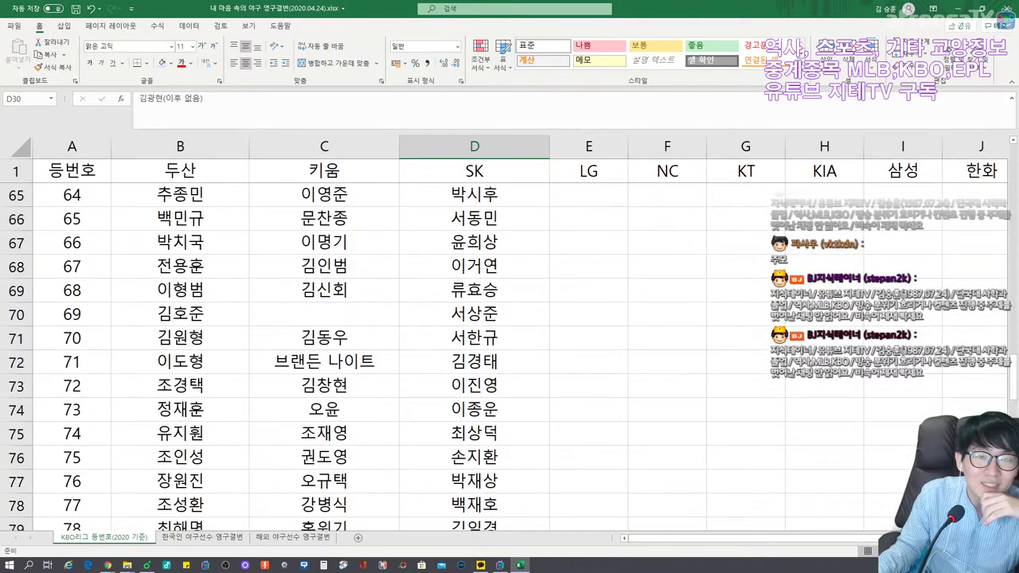
scroll(475, 358, up, 5)
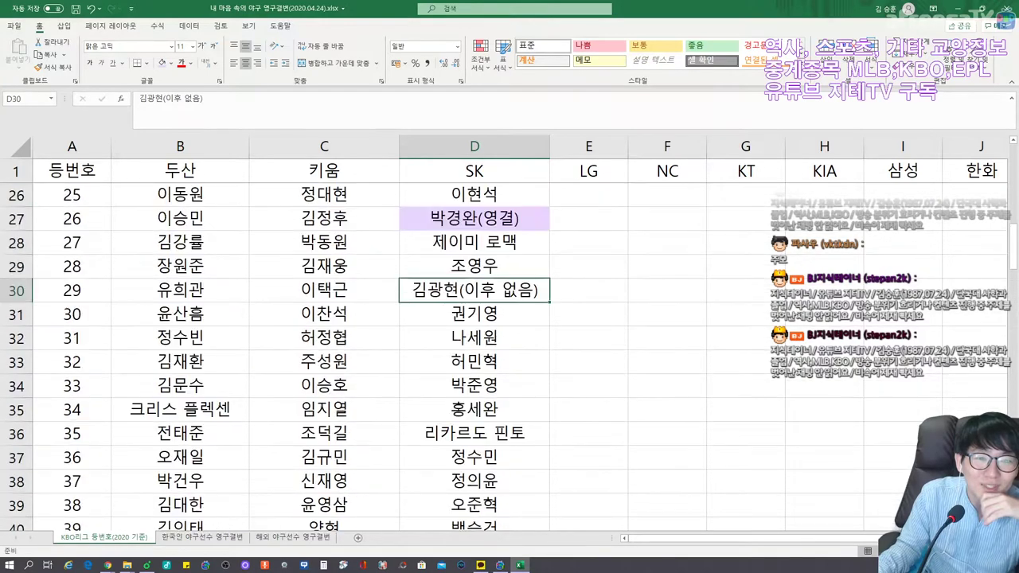
click(475, 218)
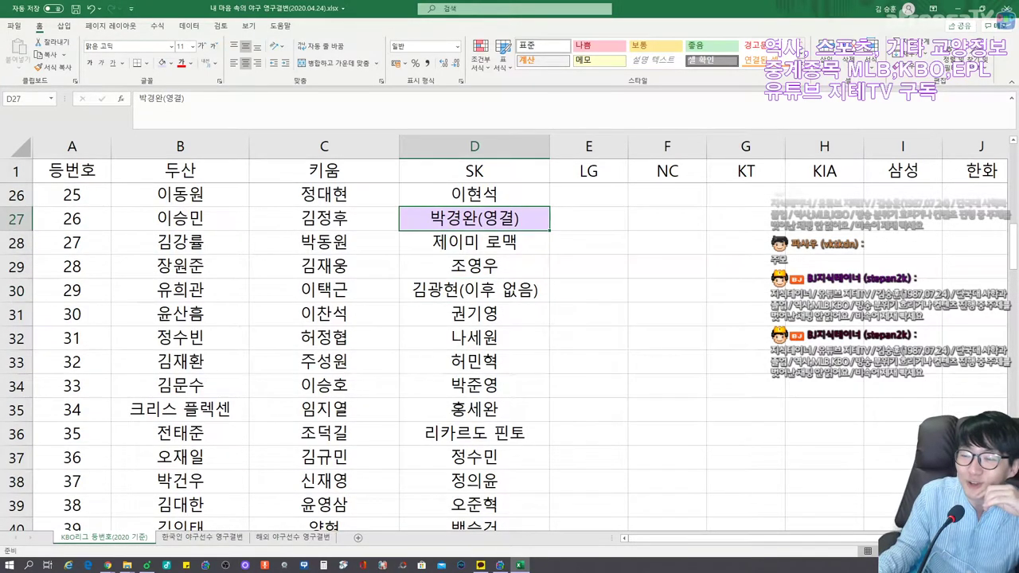
scroll(474, 358, up, 8)
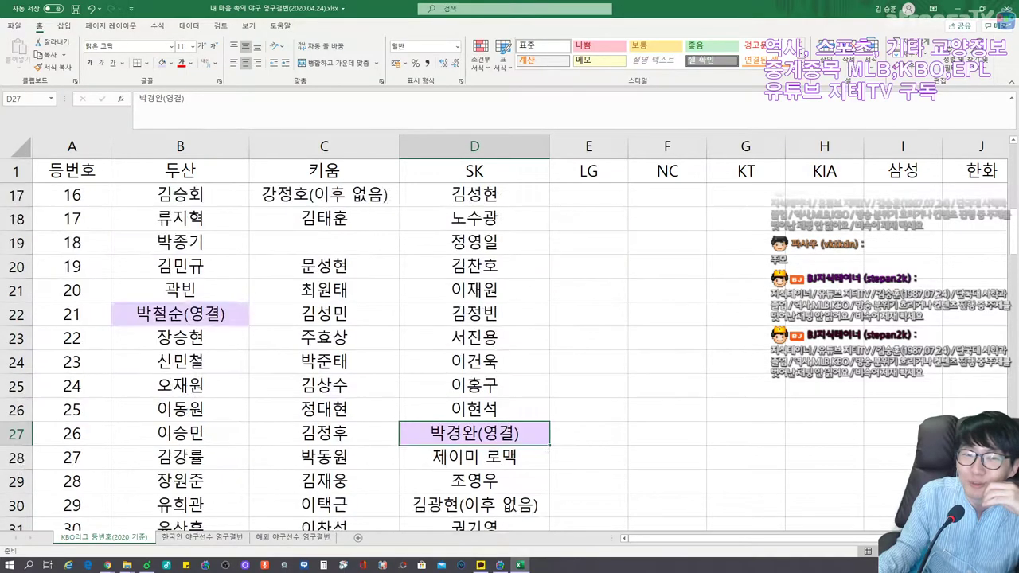
Enter 류형우 in cell E101 of the LG column, for number 0.
click(589, 194)
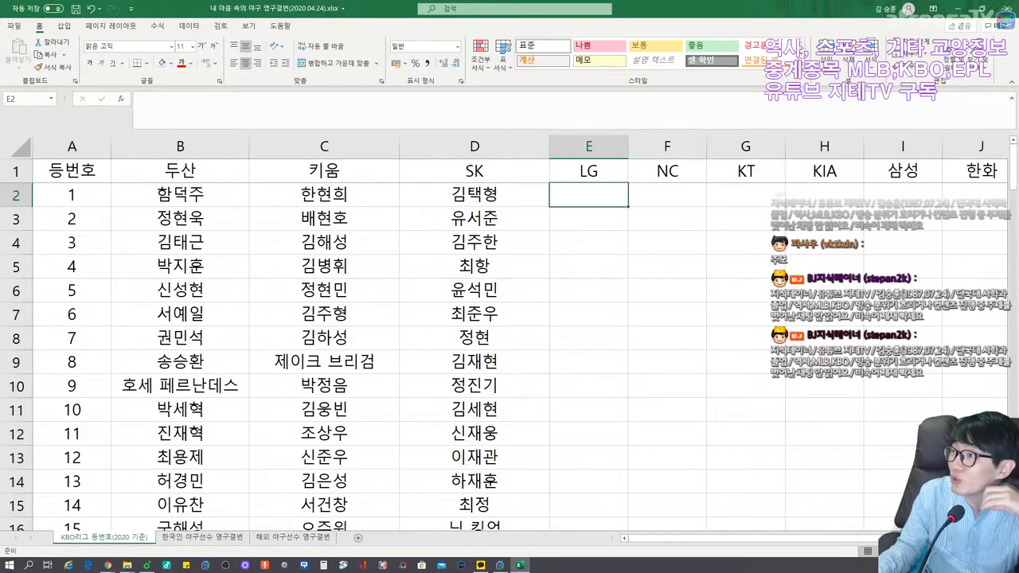
key(alt+Tab)
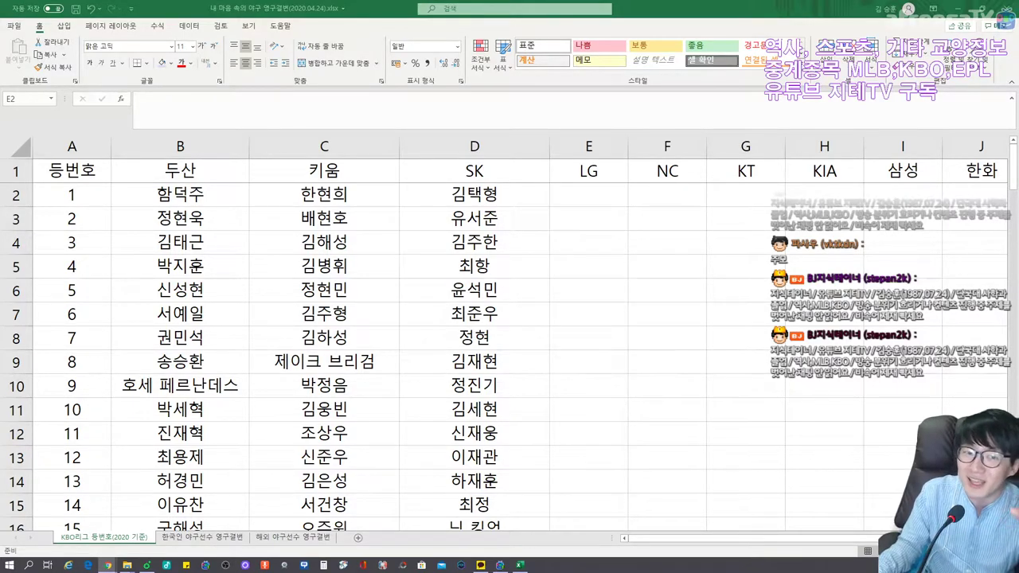
click(587, 201)
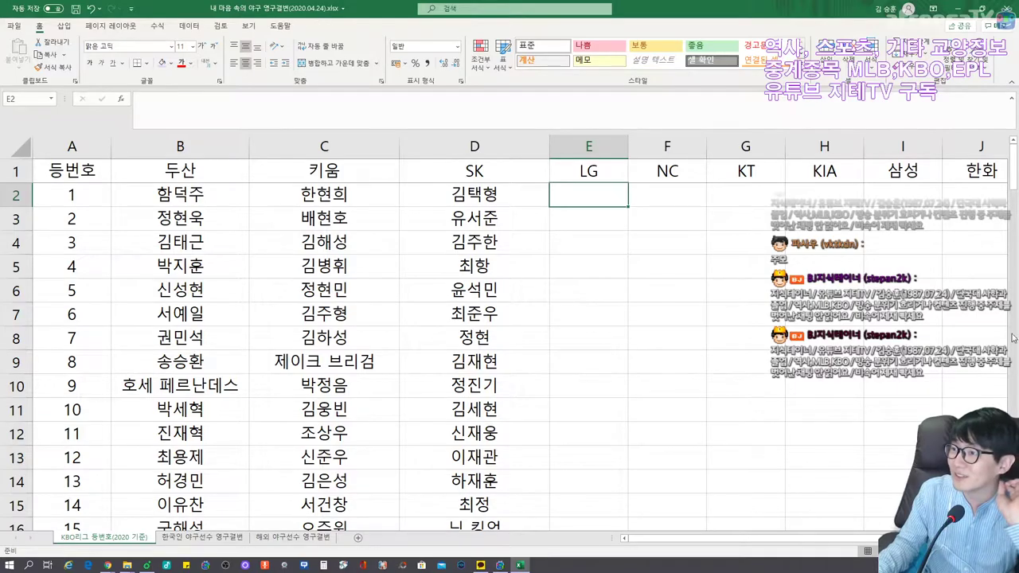
scroll(510, 358, down, 20)
scroll(509, 358, down, 10)
click(589, 337)
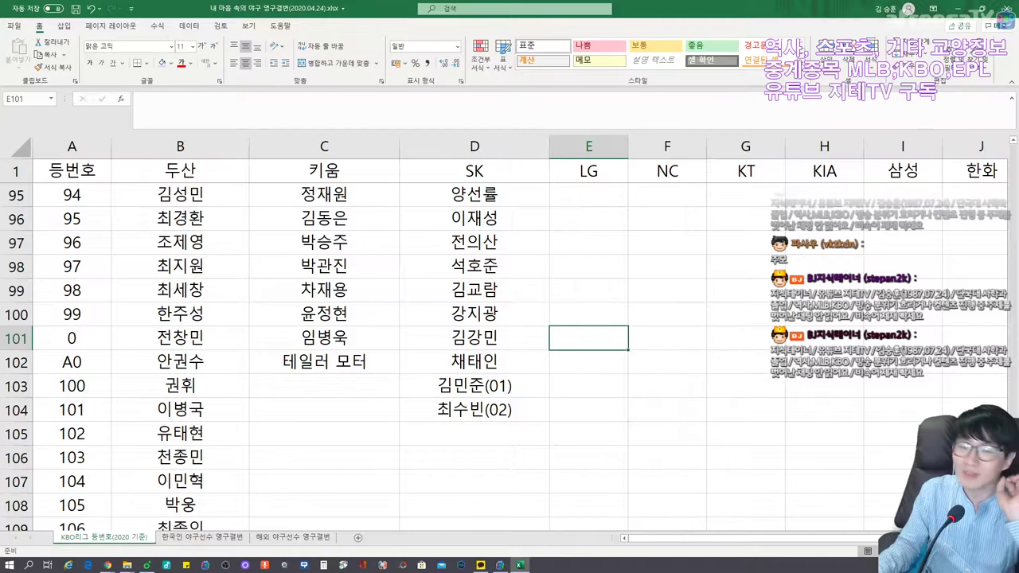
text(류형우)
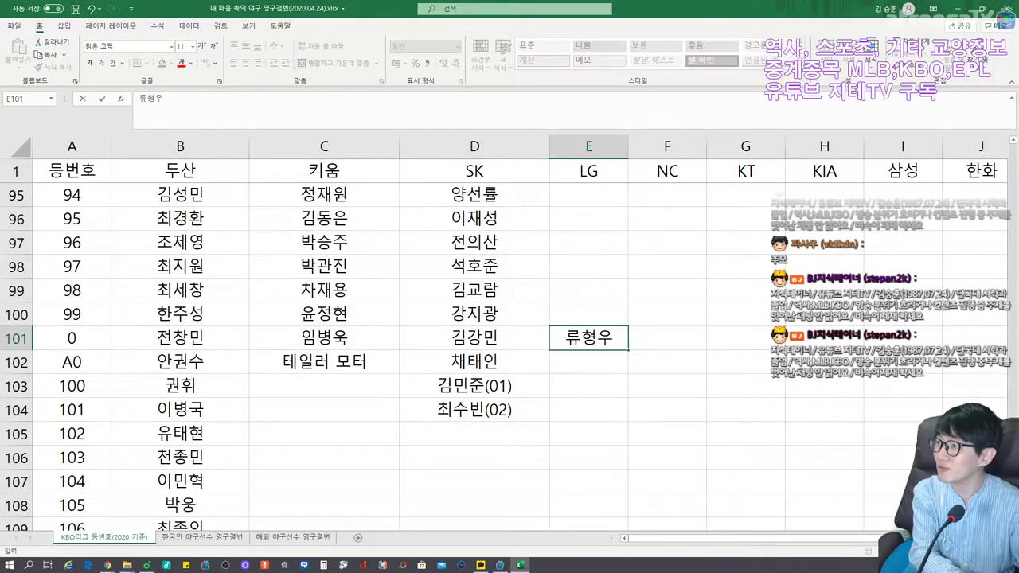
key(Up)
Enter 임찬규, 백승현 and 케이시 켈리 in cells E2 to E4 of the LG column.
scroll(510, 350, up, 20)
scroll(509, 350, up, 6)
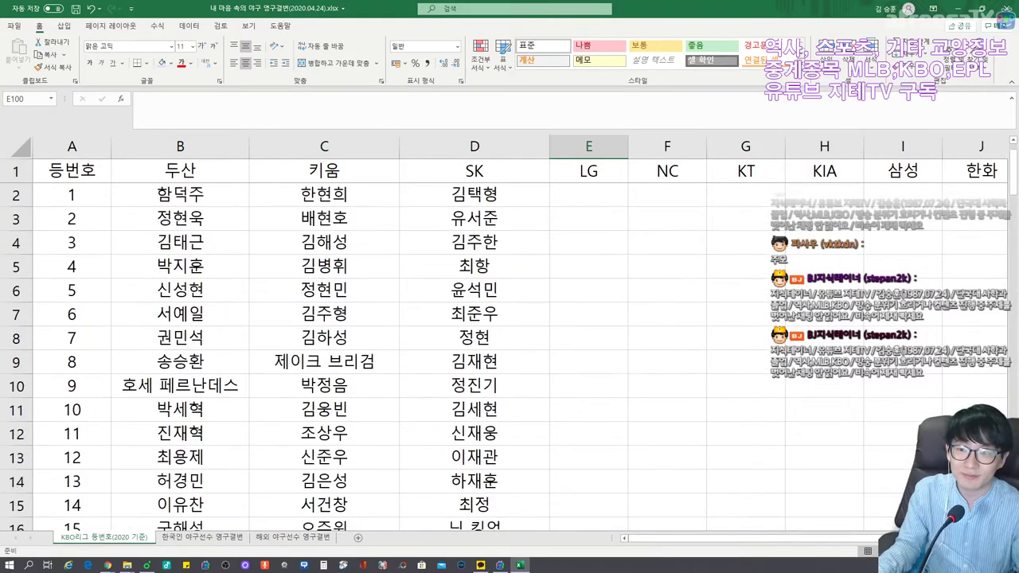
click(589, 194)
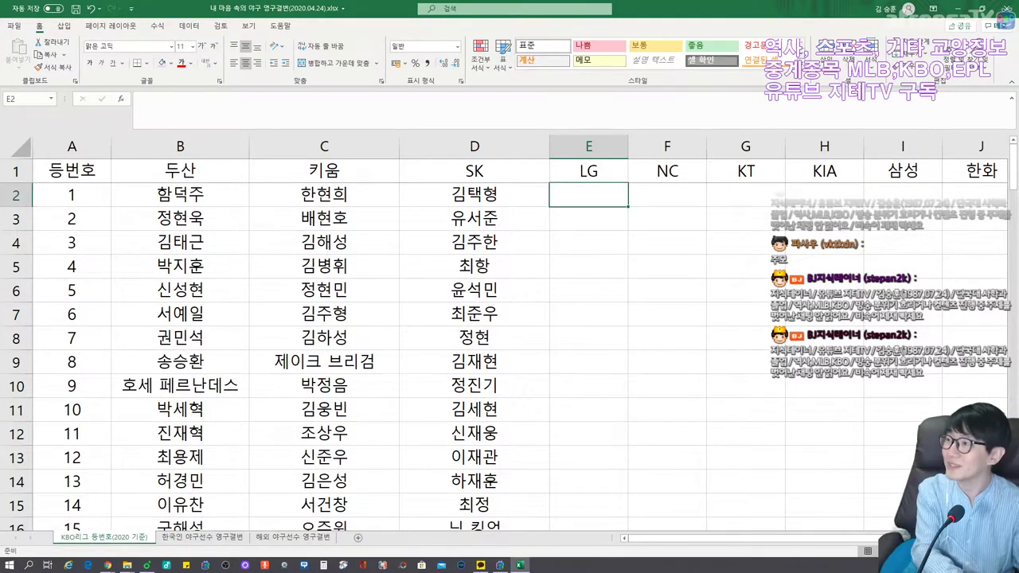
text(임찬규)
key(Return)
text(백승혀)
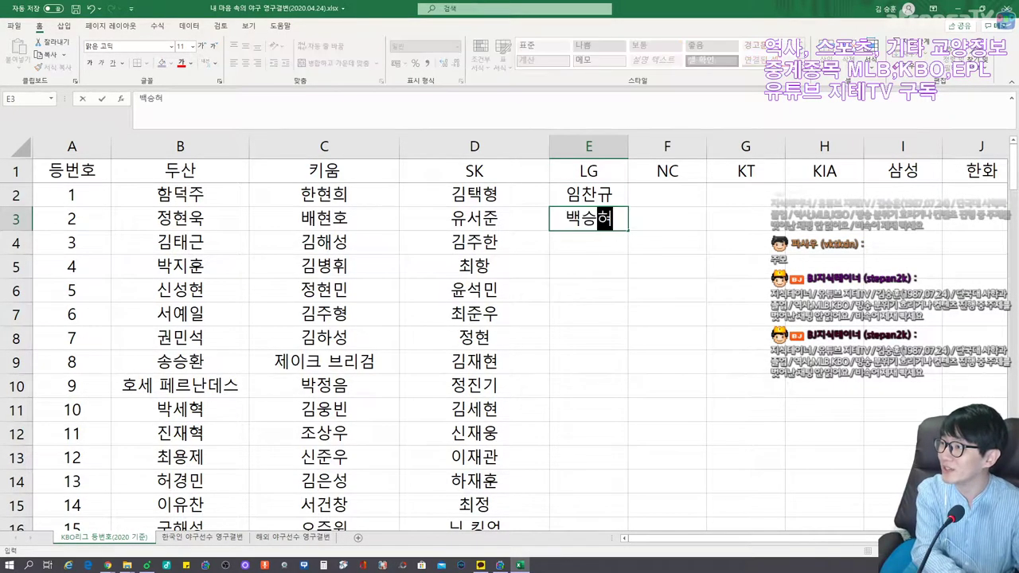
text(ㄴ)
key(Return)
text(케이시 켈리)
key(Return)
Enter 이성우, 김용의 and 유지현 in cells E5 to E7 of the LG column.
text(이서)
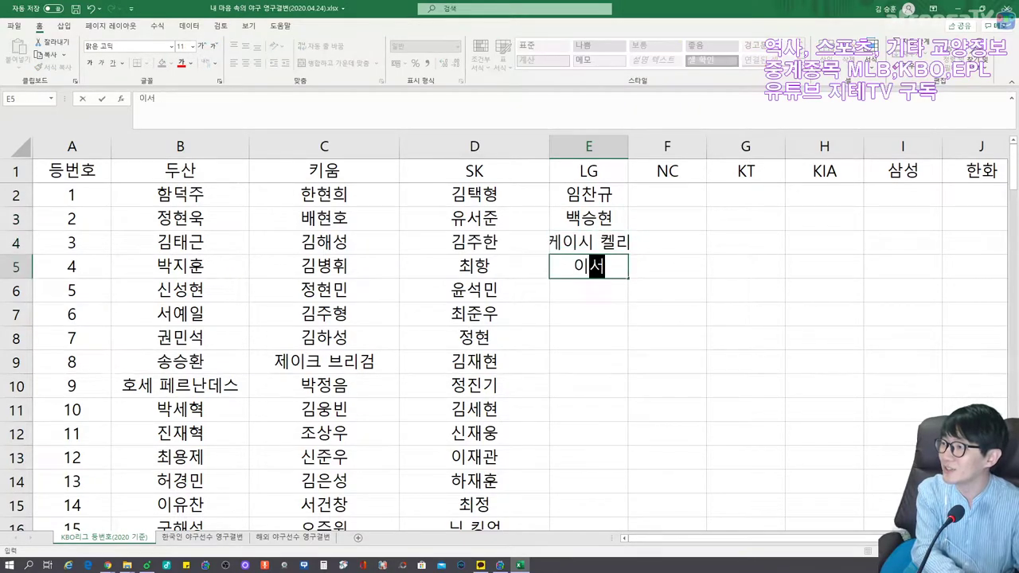
text(ㅇ우)
key(Return)
text(김용의)
key(Return)
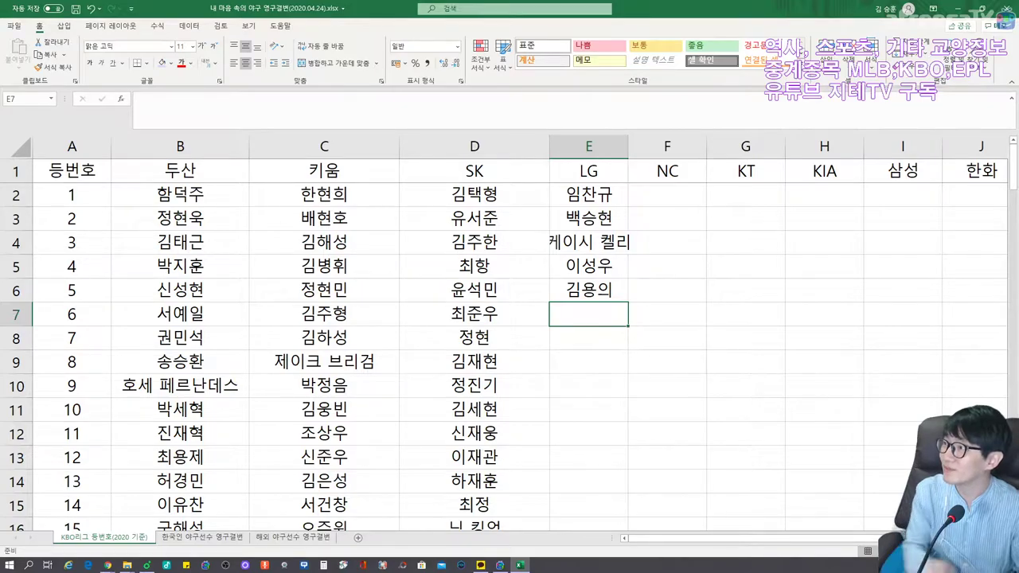
text(유지혀)
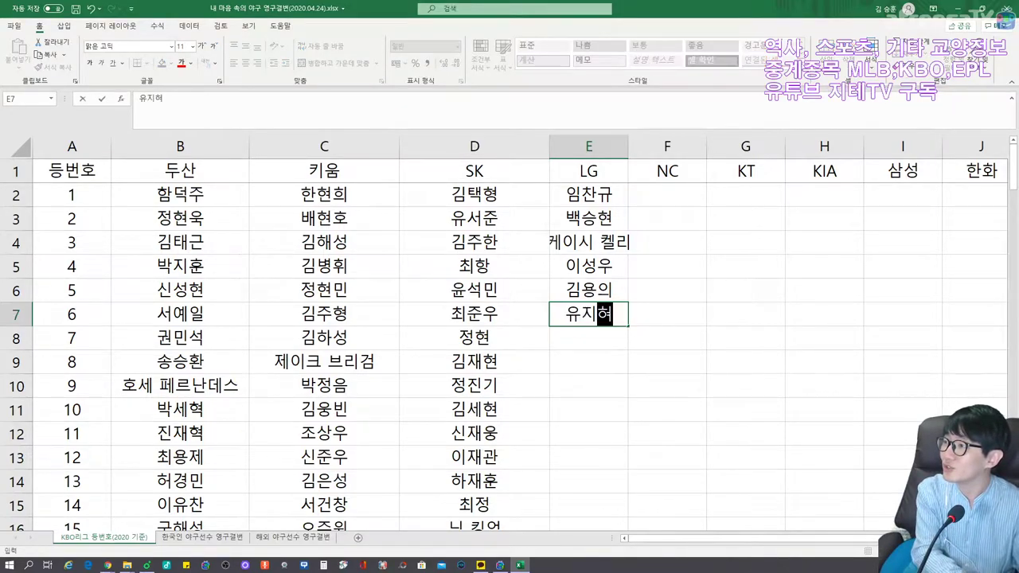
text(ㄴ)
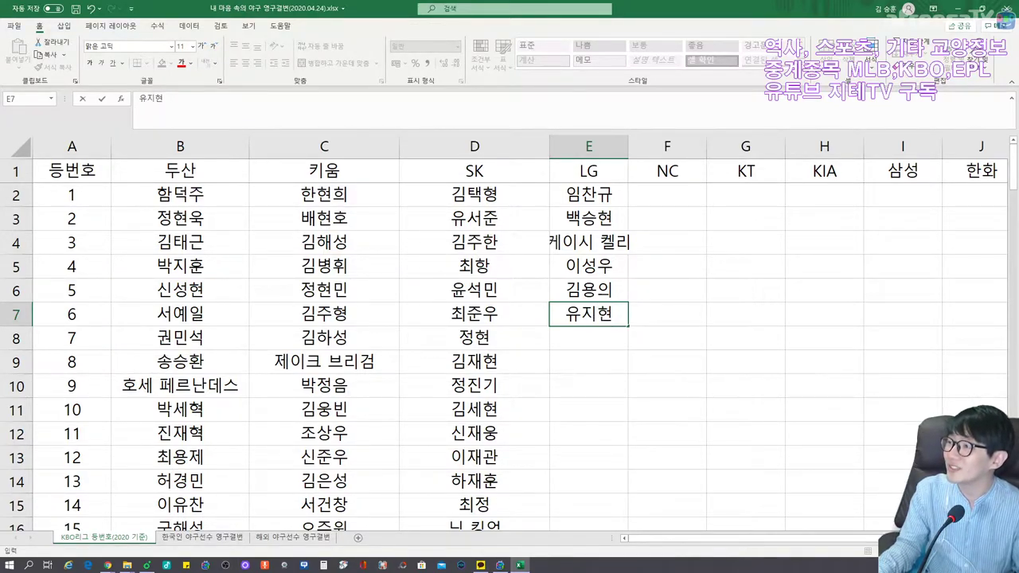
key(Return)
key(Up)
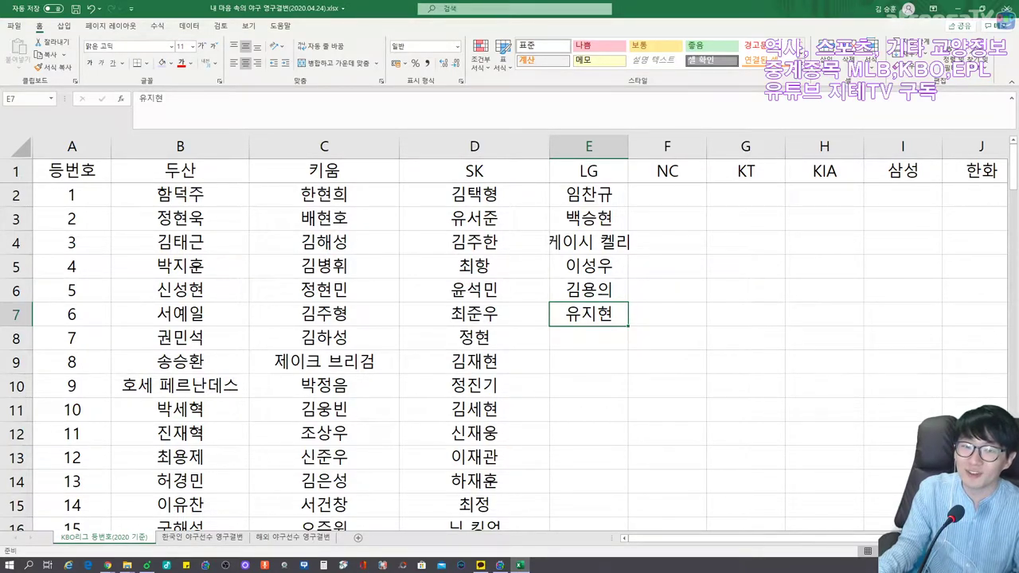
Enter 정주현 and 정근우 in cells E8 and E9 of the LG column.
click(589, 338)
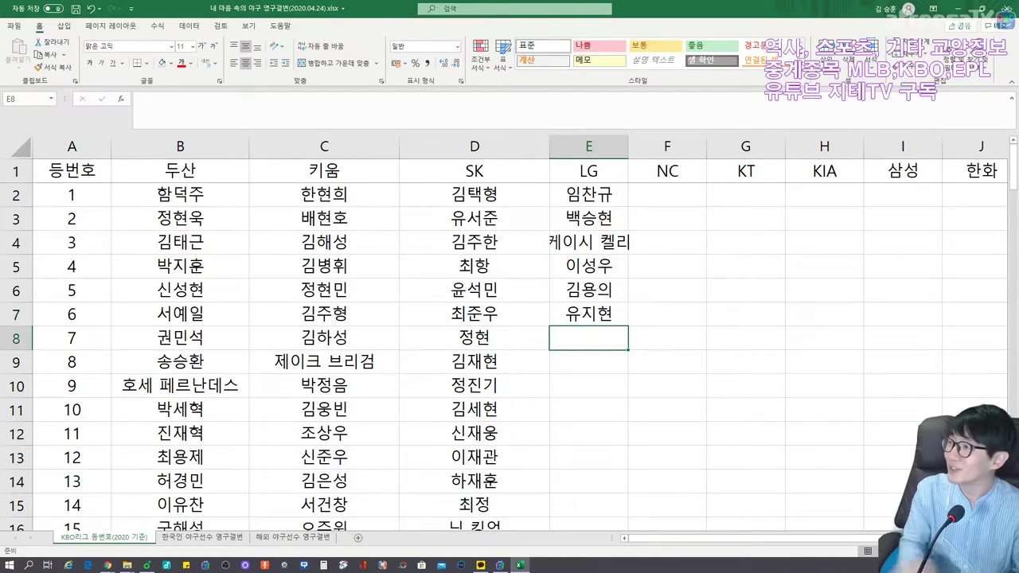
text(정주현)
key(Return)
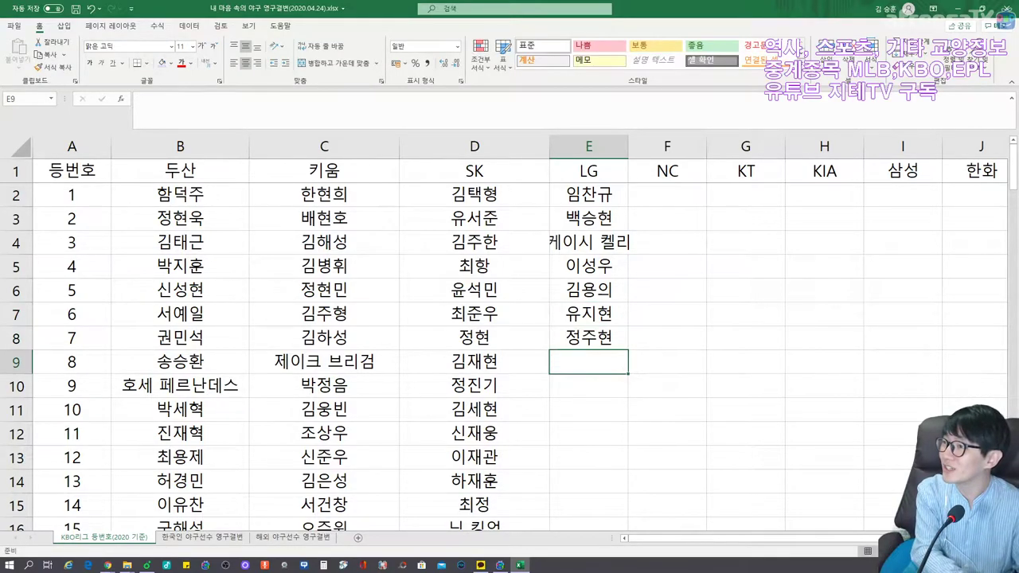
text(정근우)
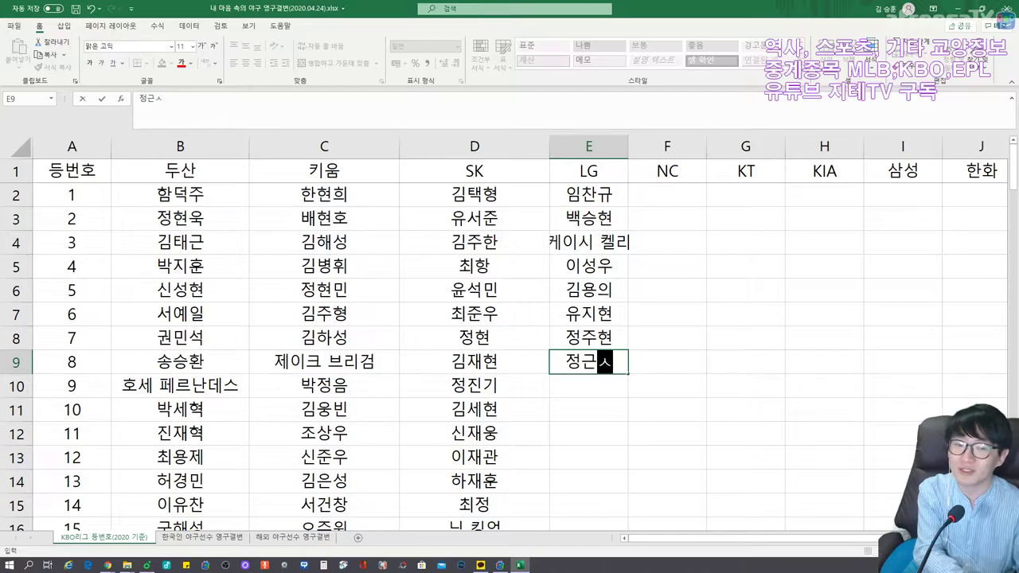
key(Return)
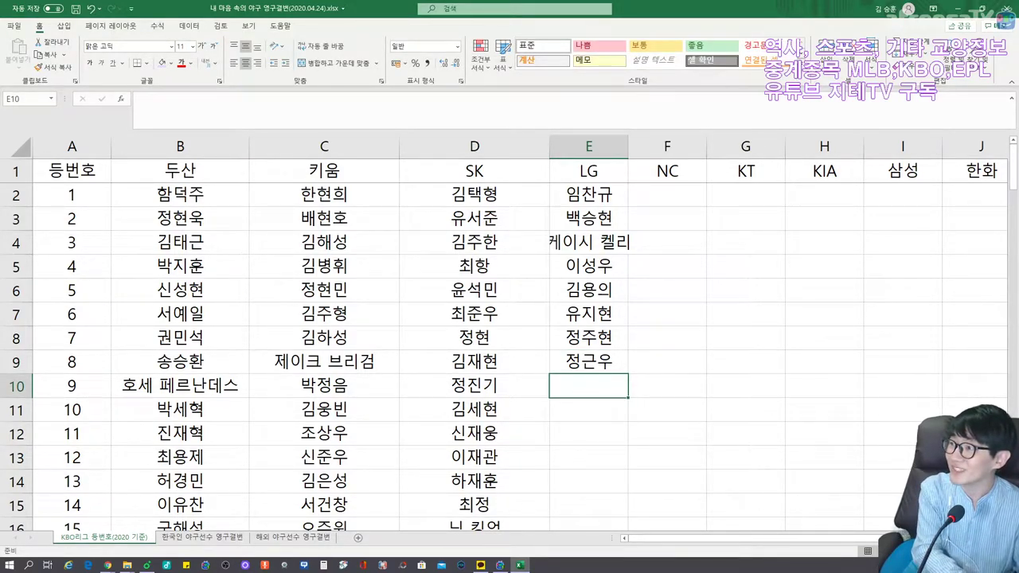
Enter 이병규(영결) in cell E10 with the same light purple fill, and auto-fit the LG column's width.
text(이병)
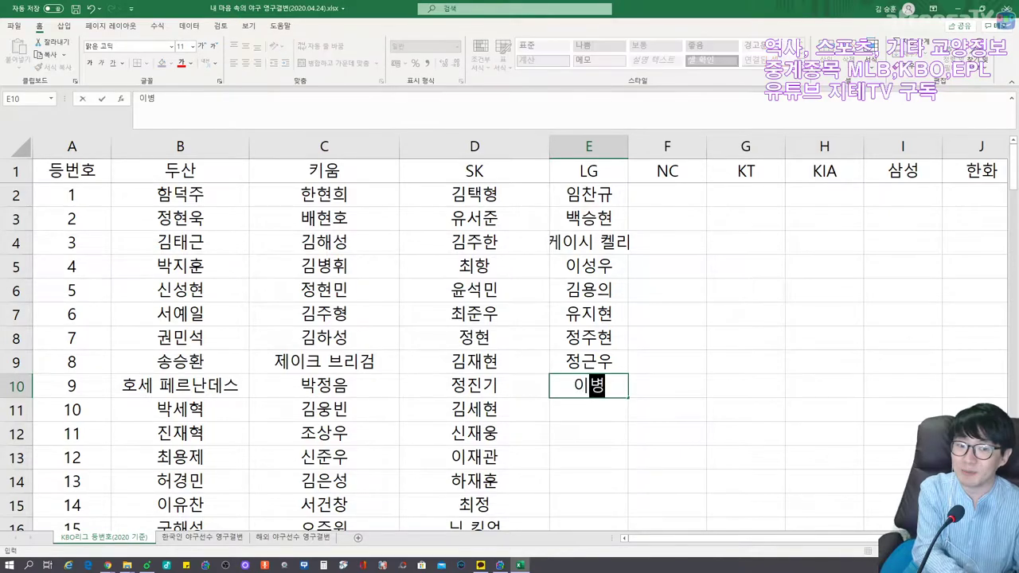
text(규(영결))
key(ctrl+Return)
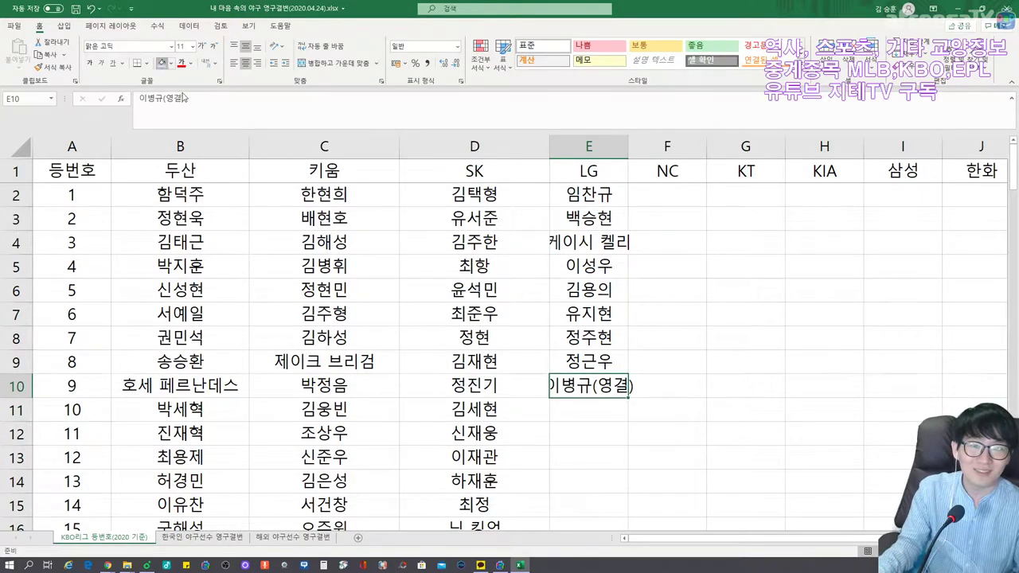
click(162, 63)
double_click(629, 147)
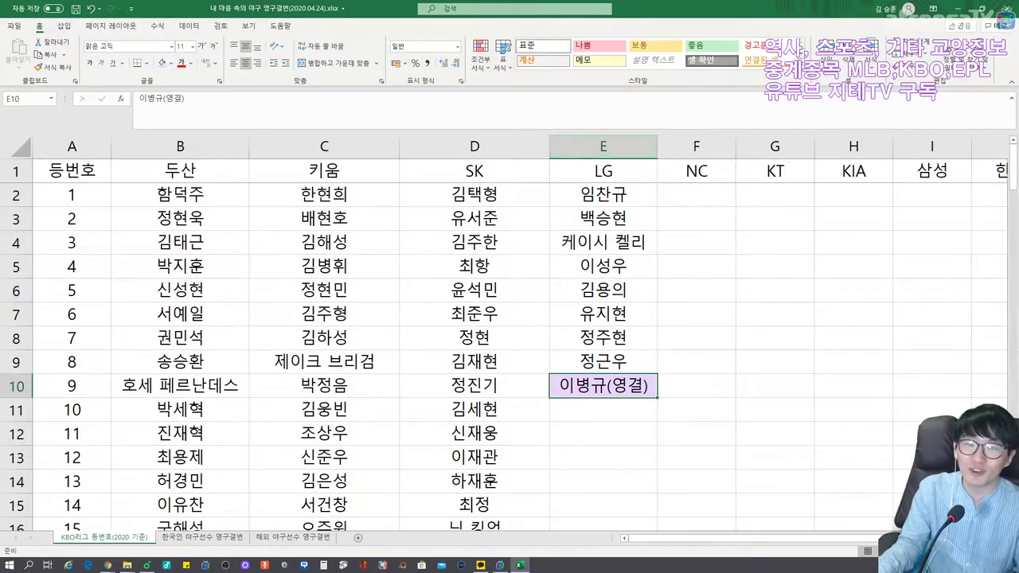
Enter 오지환, 정찬헌 and 김재성 in cells E11 to E13 of the LG column.
scroll(510, 359, down, 3)
scroll(510, 359, up, 1)
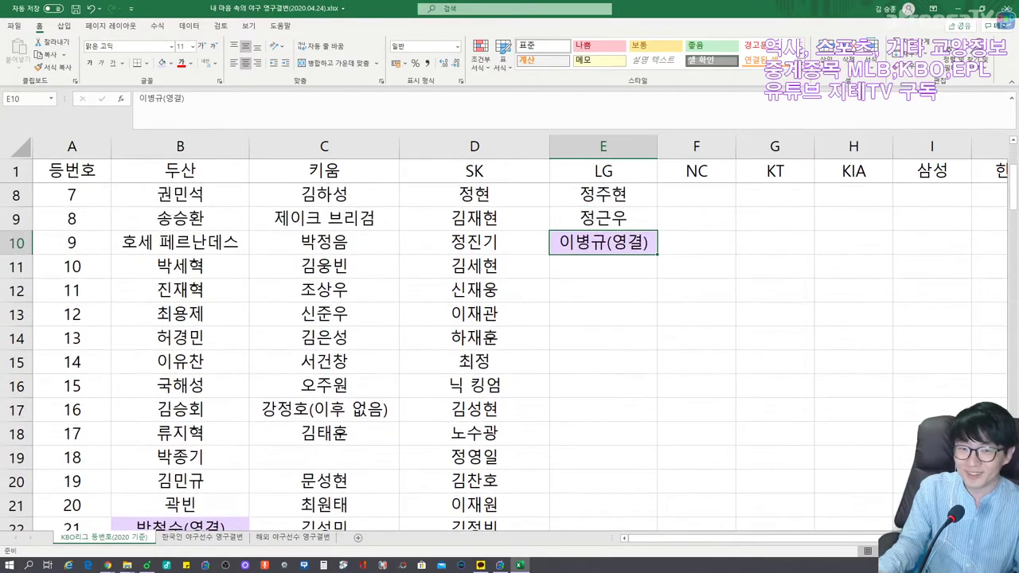
key(Down)
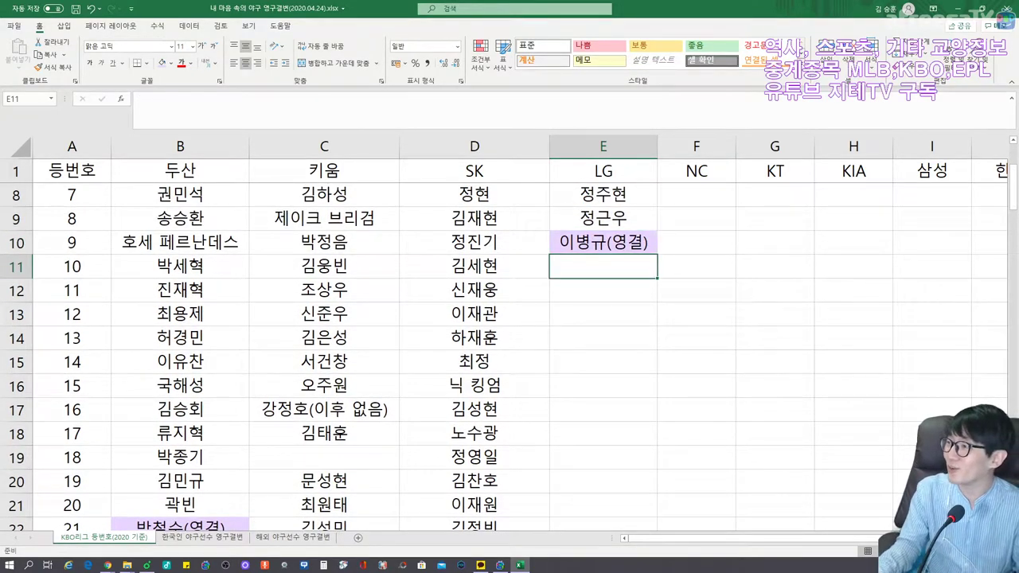
text(오지환)
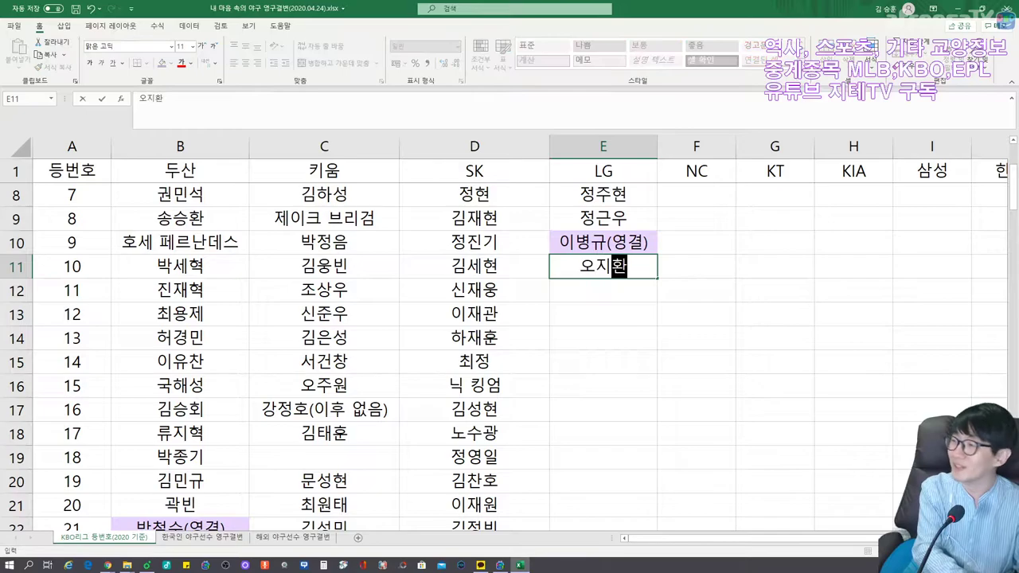
key(Return)
text(저찬헌)
key(Return)
text(김재성)
key(Return)
Enter 양종민, 신민재, 전민수 and 김민성 in cells E14 to E17 of the LG column.
text(양종민)
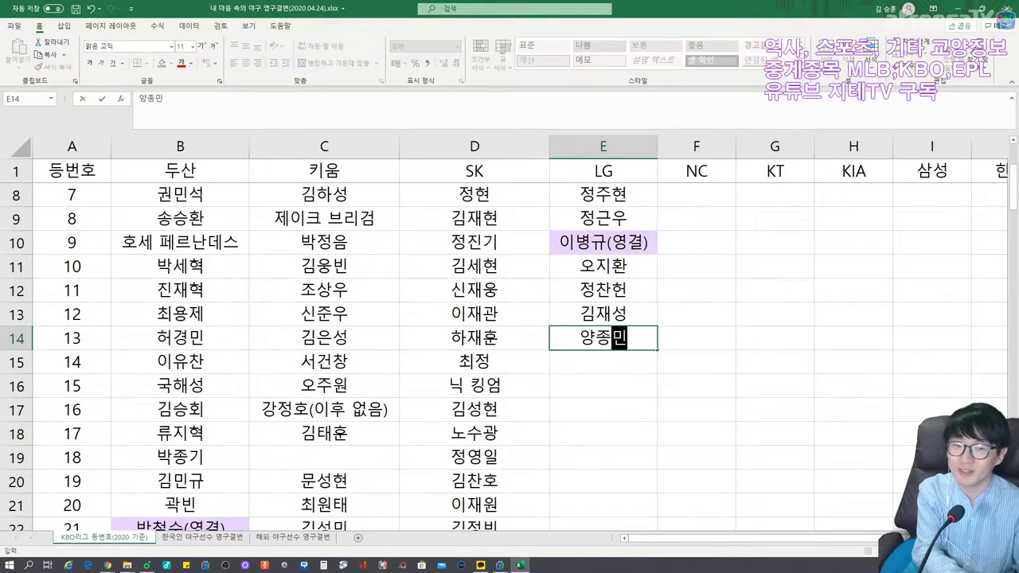
key(Return)
text(신민재)
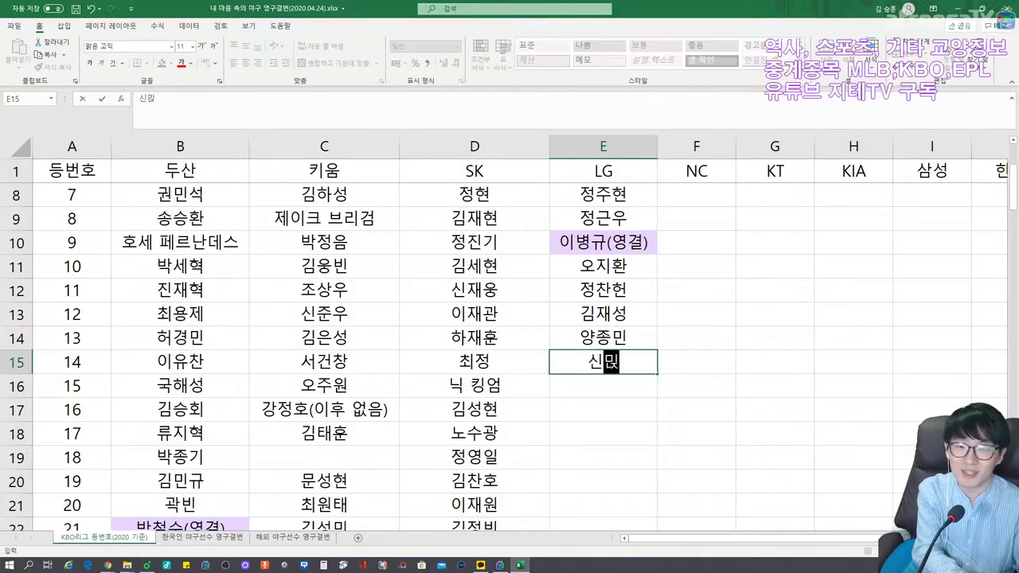
key(Return)
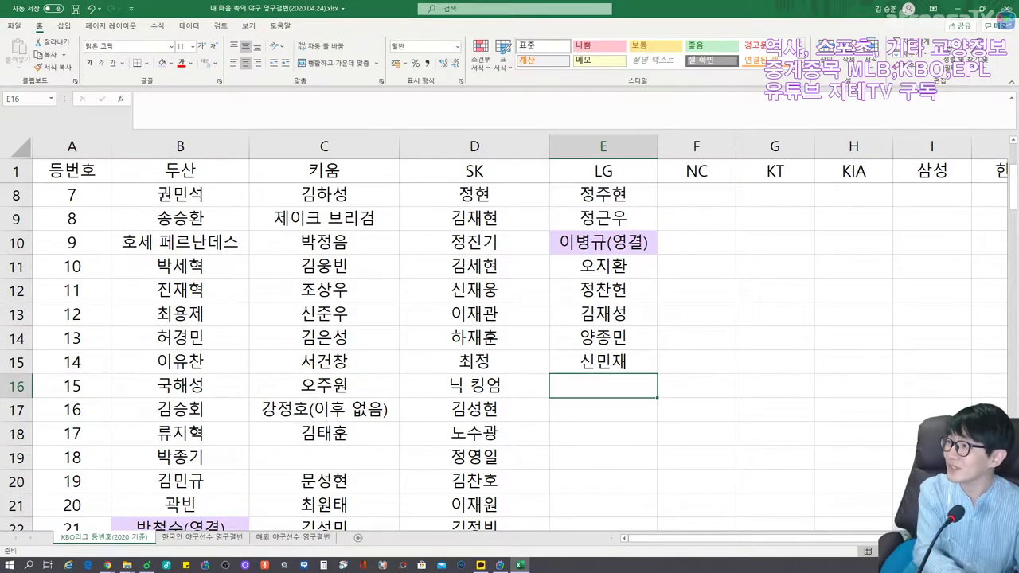
text(전민수)
key(Return)
text(김민성)
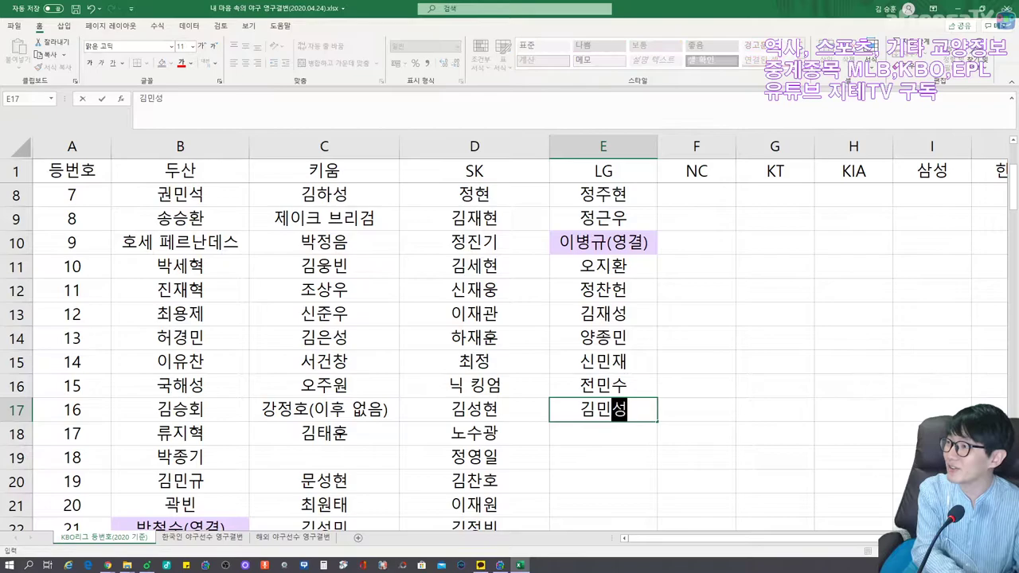
key(Return)
Enter 최동환 in E18 and 고우석 in E20 of the LG column, leaving E19 blank.
text(최동환)
key(Return)
key(Return)
text(고우석)
key(Return)
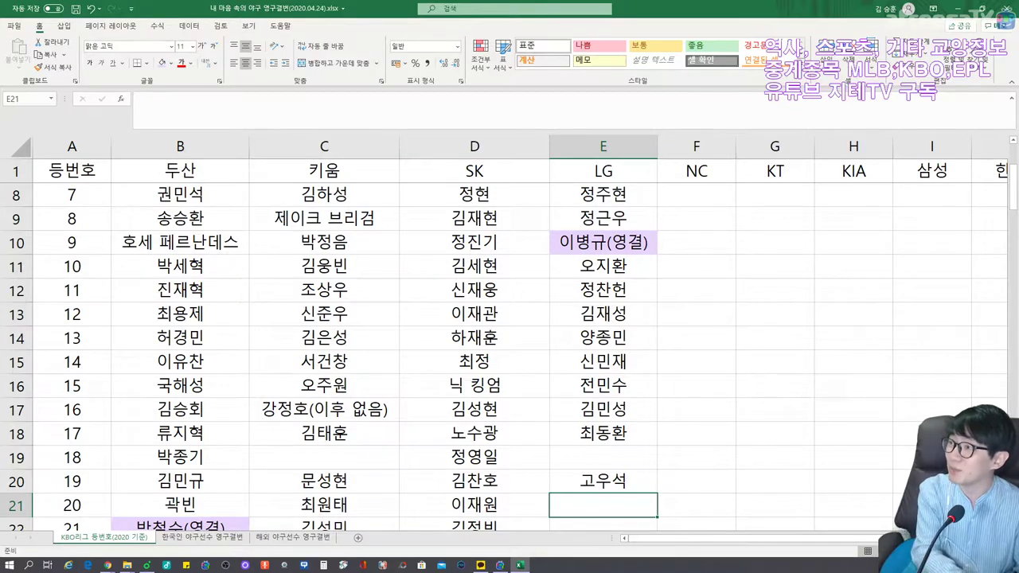
Leave E21 blank and enter 진해수, 김현수 and 차우찬 in cells E22 to E24 of the LG column.
key(Return)
text(진해수)
key(Return)
text(김현수)
key(Return)
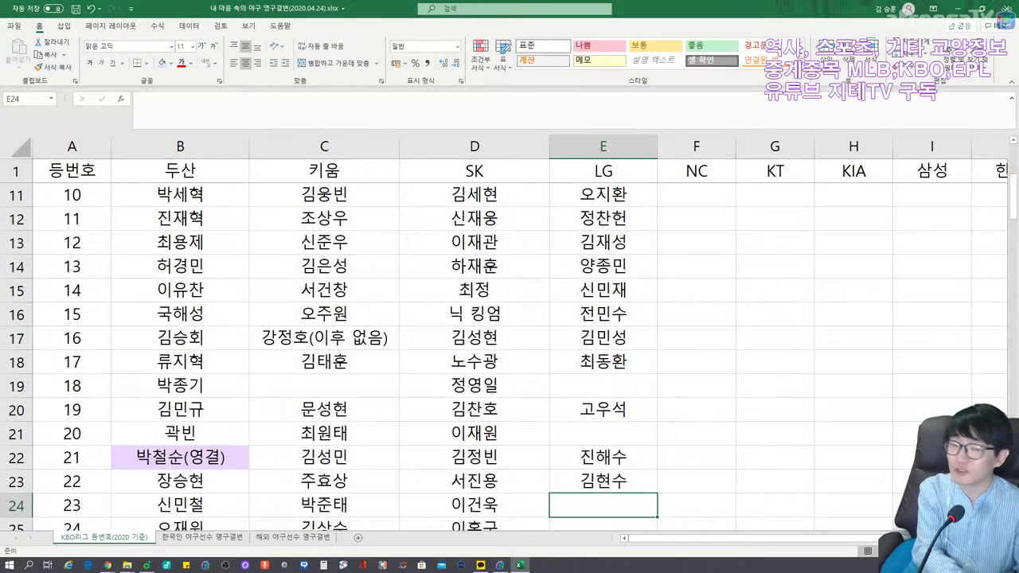
text(차우찬)
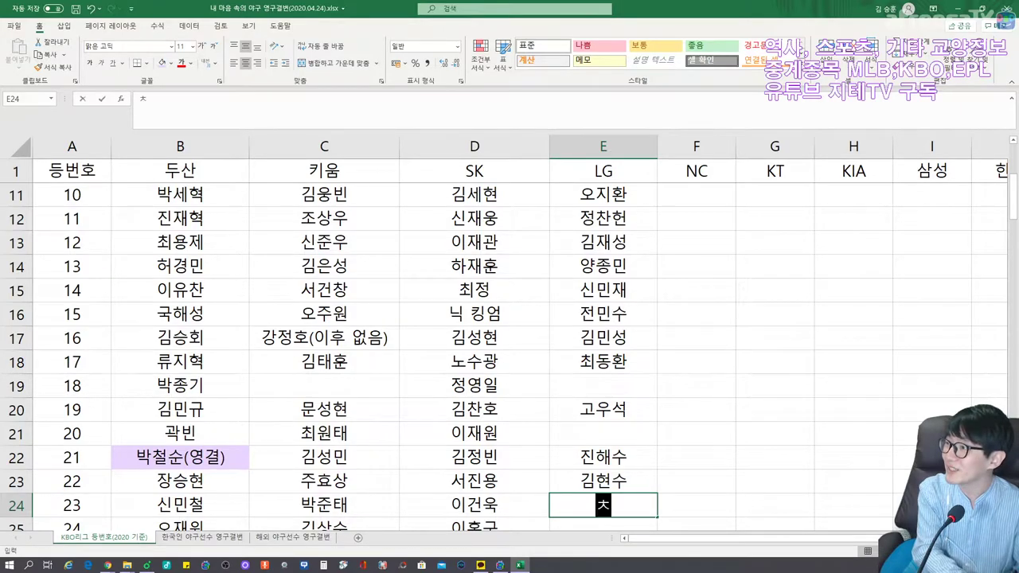
key(Return)
Enter 이재원, 구본혁 and 이민호 in cells E25 to E27 of the LG column.
text(이재원)
key(Return)
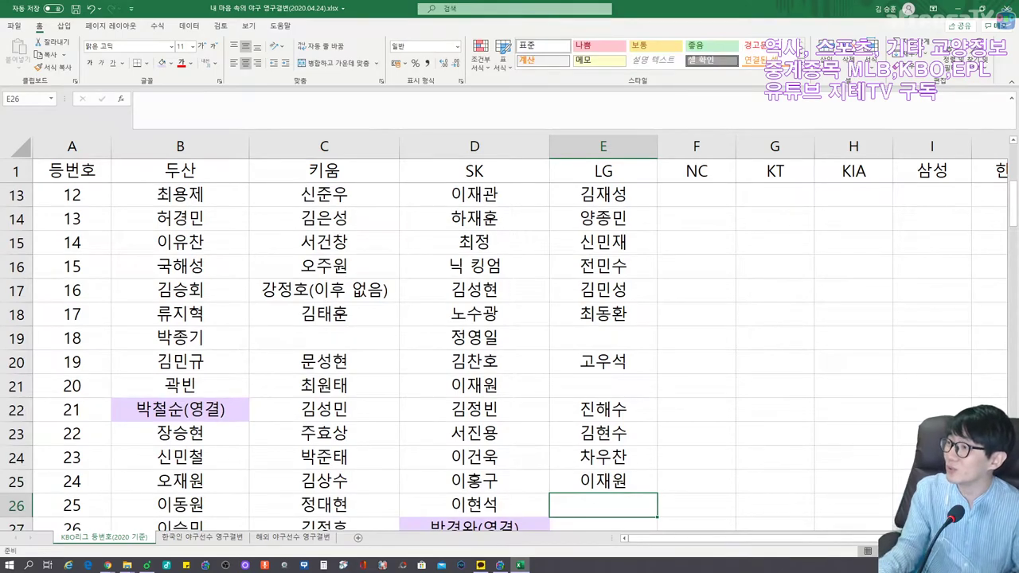
text(구본혁)
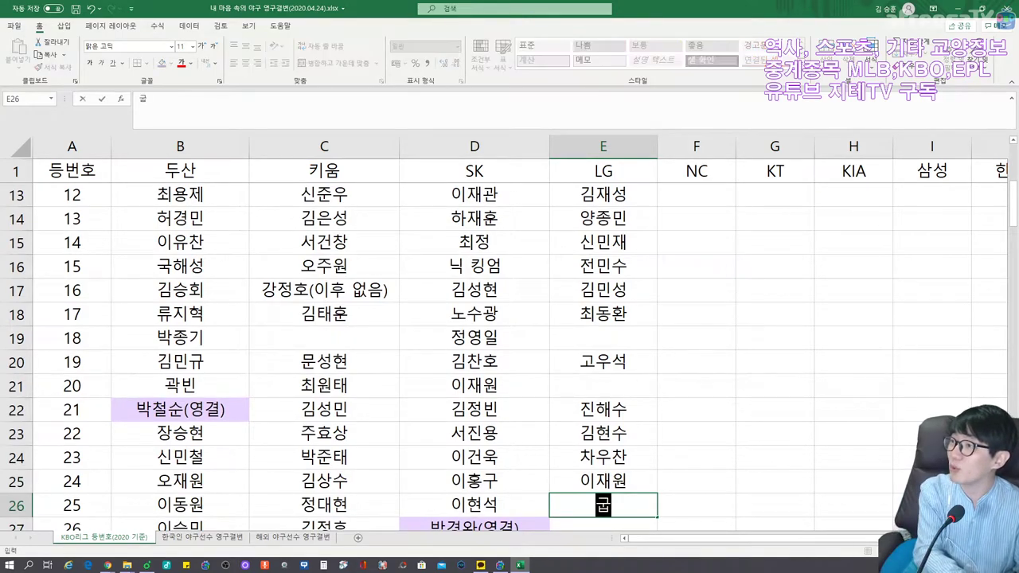
key(Return)
text(이민호)
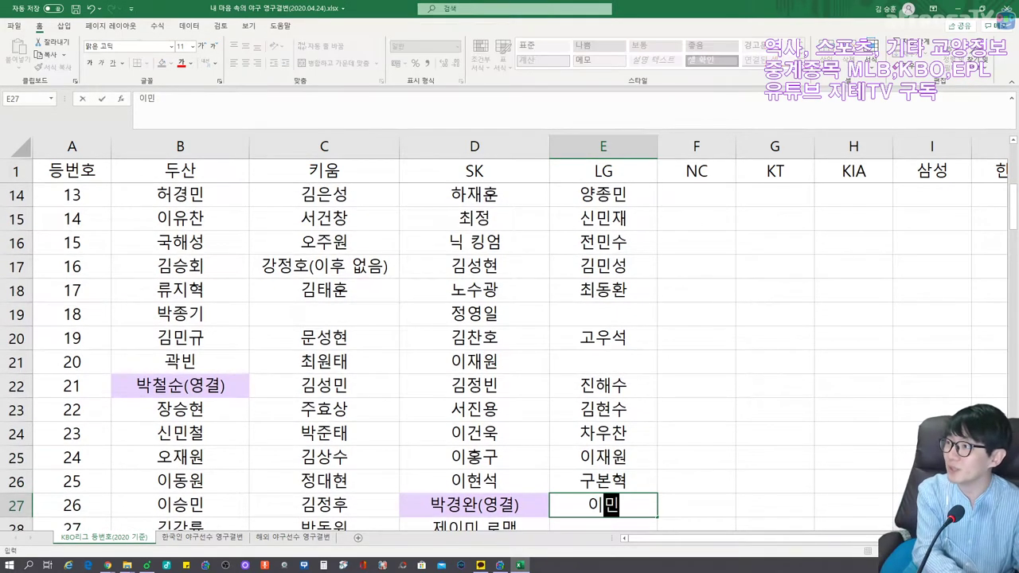
key(Return)
Enter 유강남, 이정용 and 이진석 in cells E28 to E30 of the LG column.
text(유강남)
key(Return)
text(이정용)
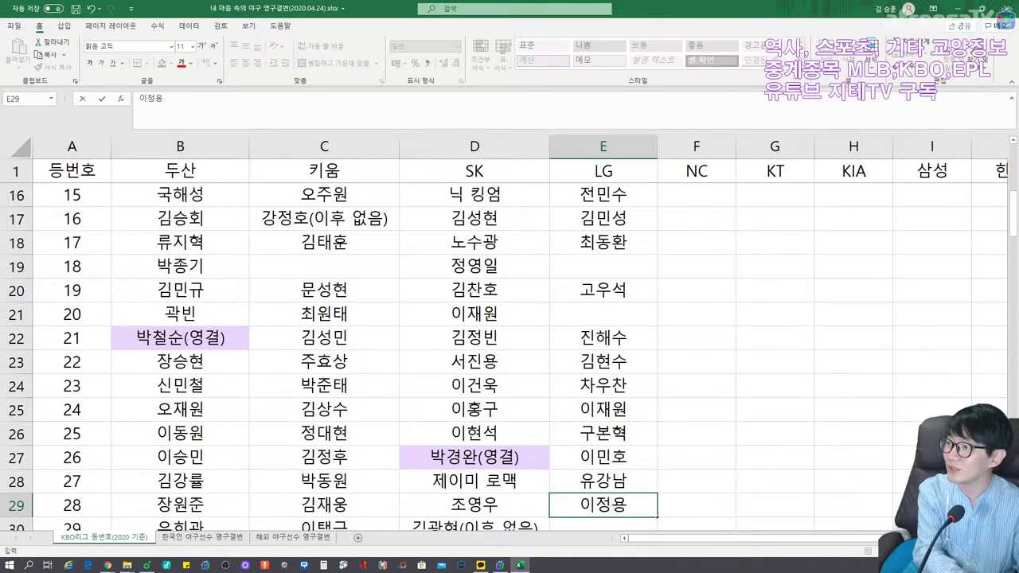
key(Return)
text(이진서ㄱ)
key(Return)
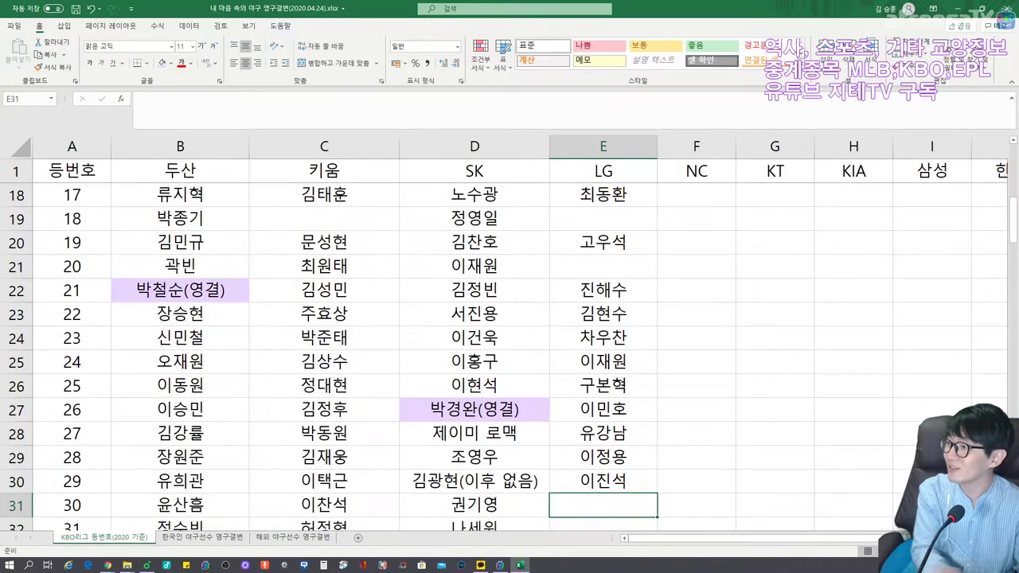
Enter 이상영, 최재원 and 이천웅 in cells E31 to E33 of the LG column.
text(이상영)
key(Return)
text(최재원)
key(Return)
text(이천웅)
key(Return)
Enter 박용택 in cell E34 of the LG column and fill the cell with light purple.
text(바ㄱ용택)
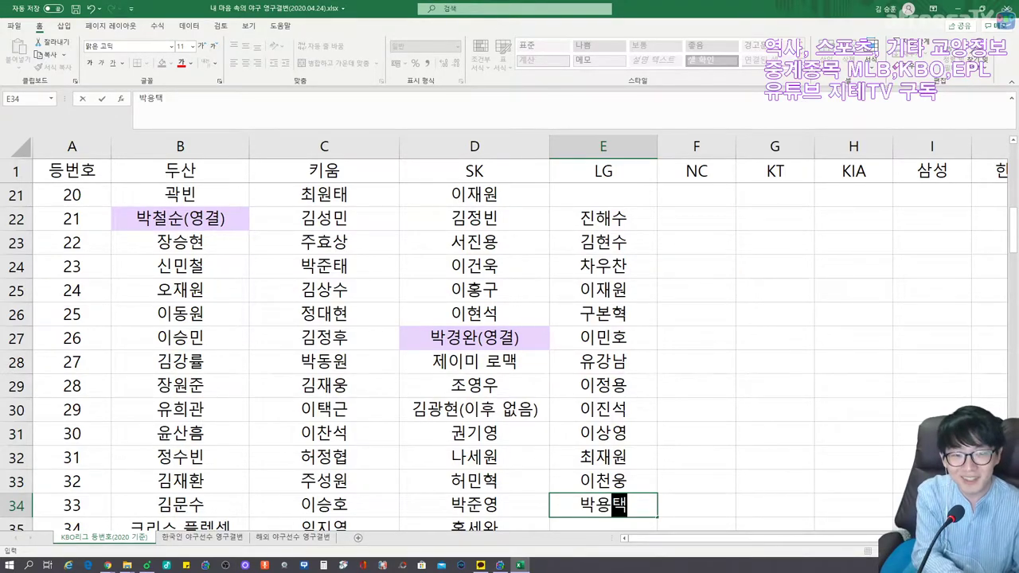
key(Return)
key(Up)
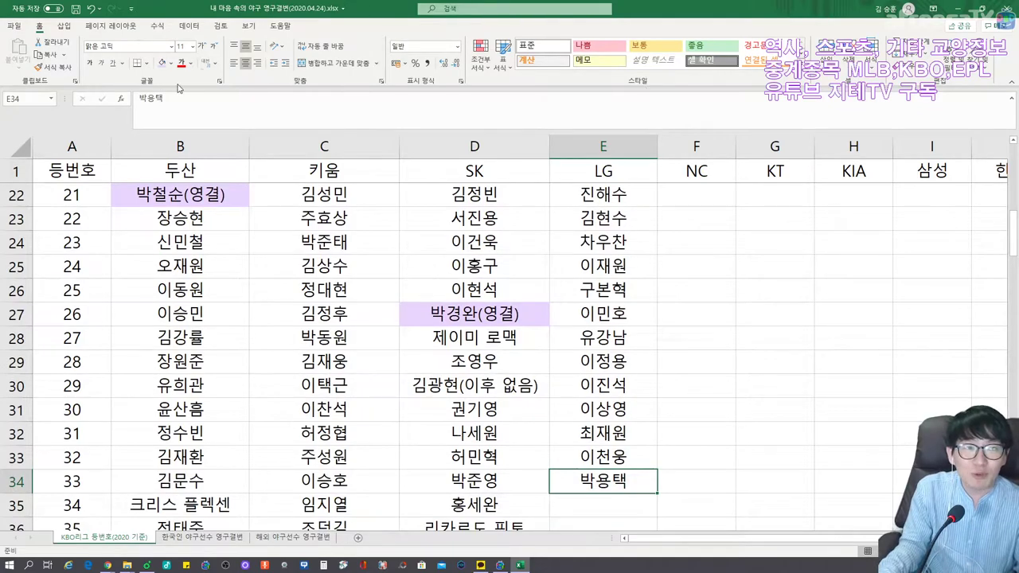
click(162, 65)
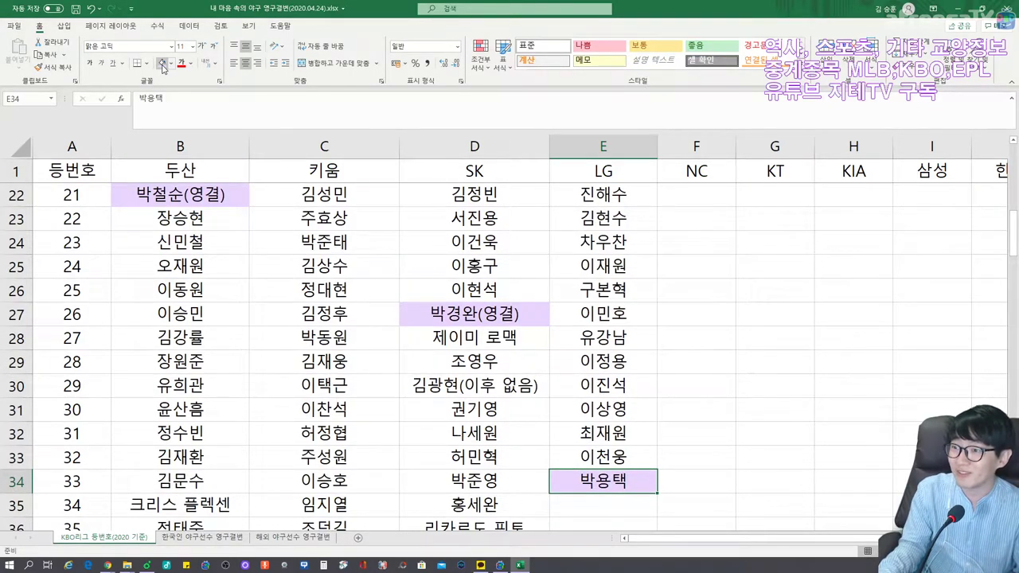
scroll(504, 357, down, 2)
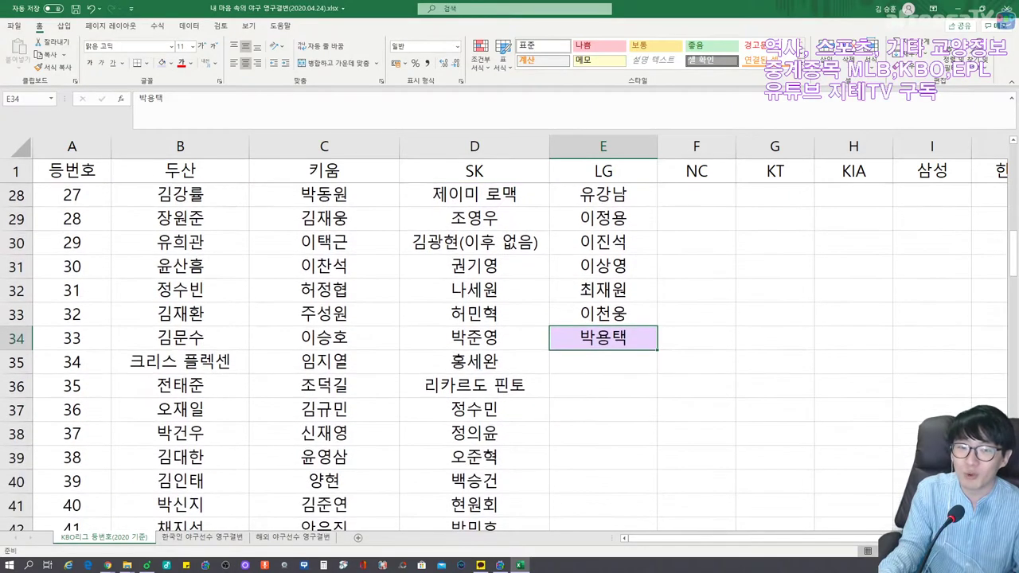
scroll(504, 357, down, 2)
scroll(504, 357, up, 1)
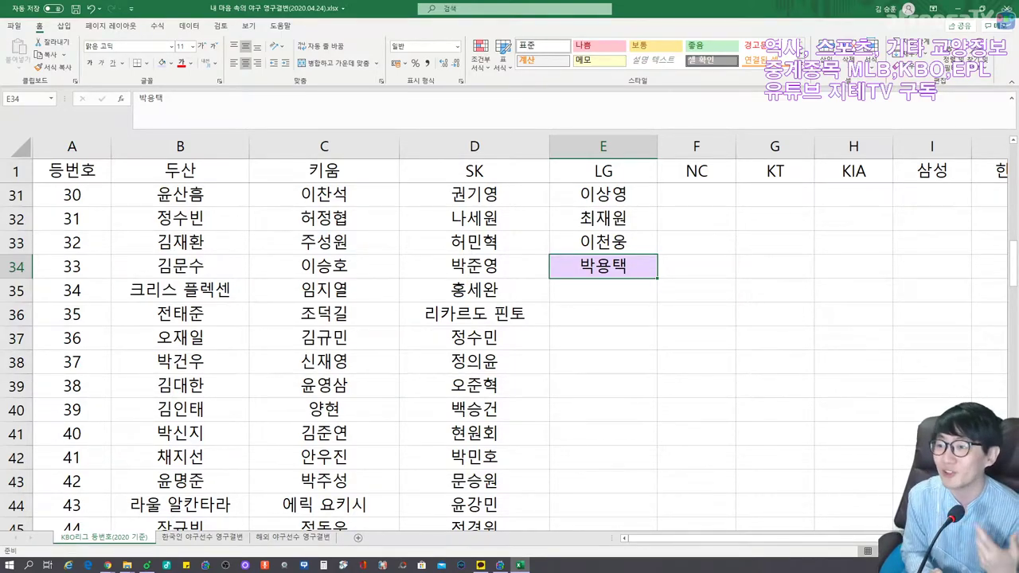
key(Return)
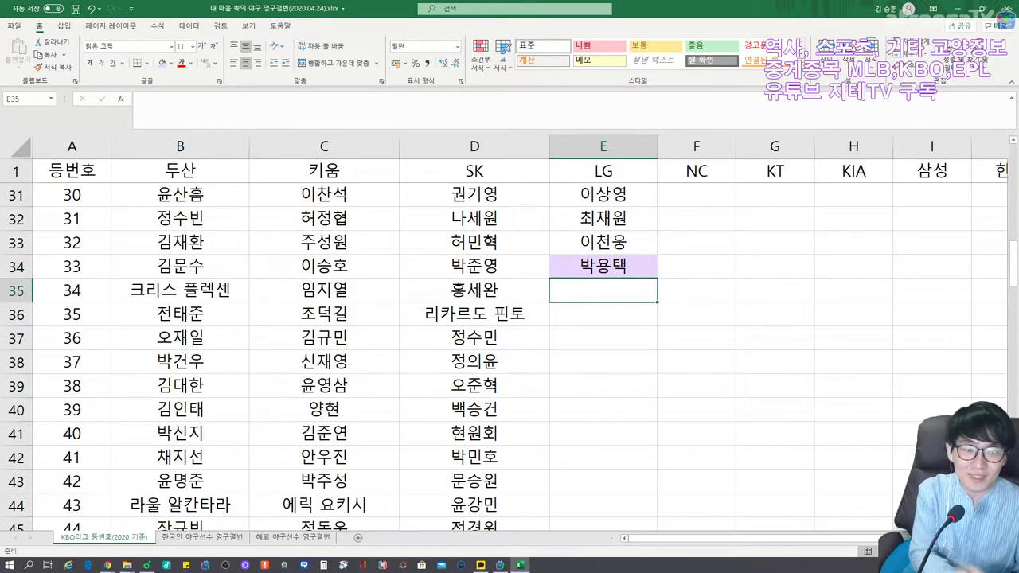
Fill the 김광현(이후 없음) cell D30 in the SK column with the same light purple.
scroll(475, 351, up, 2)
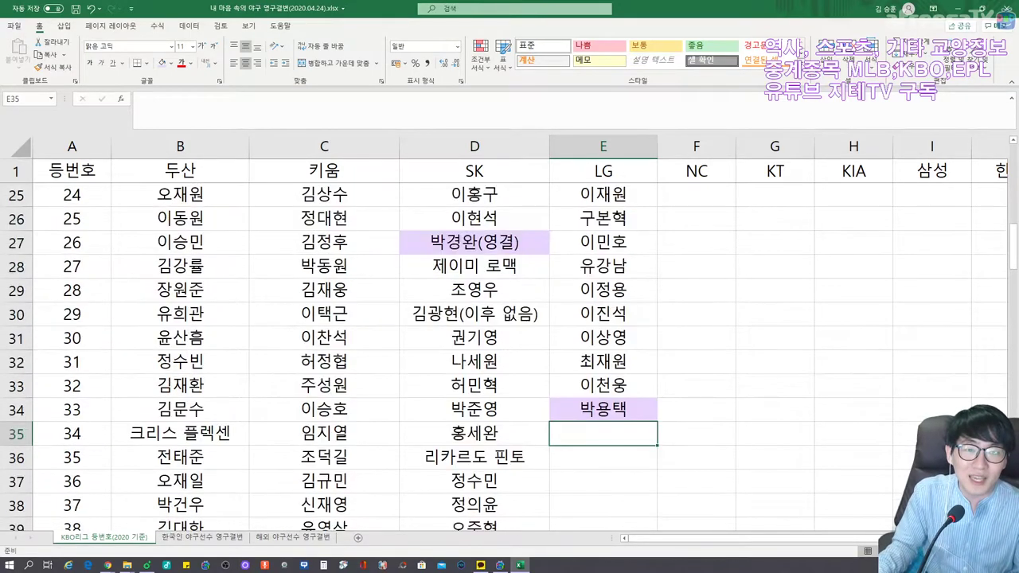
click(474, 314)
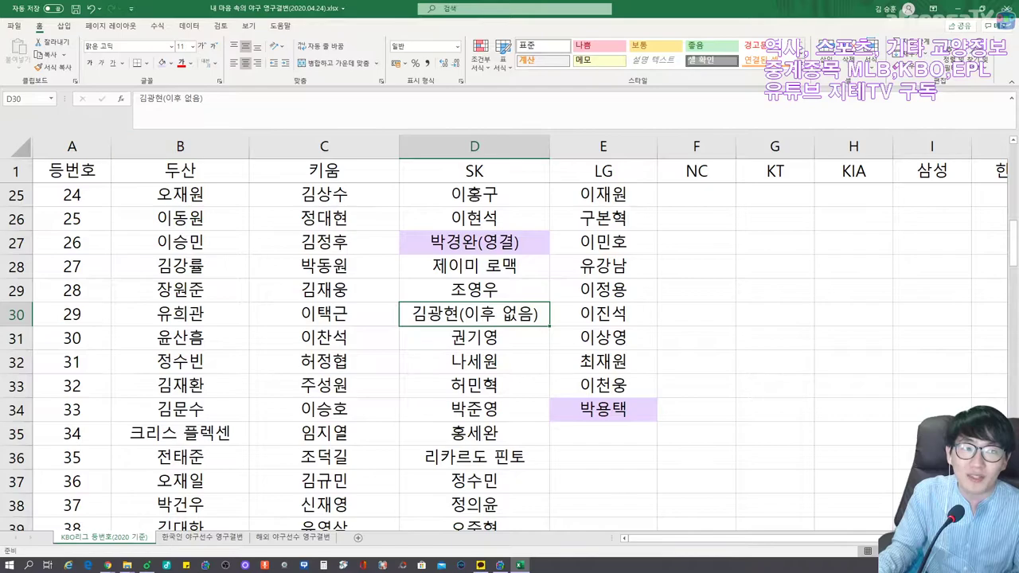
click(162, 64)
click(603, 409)
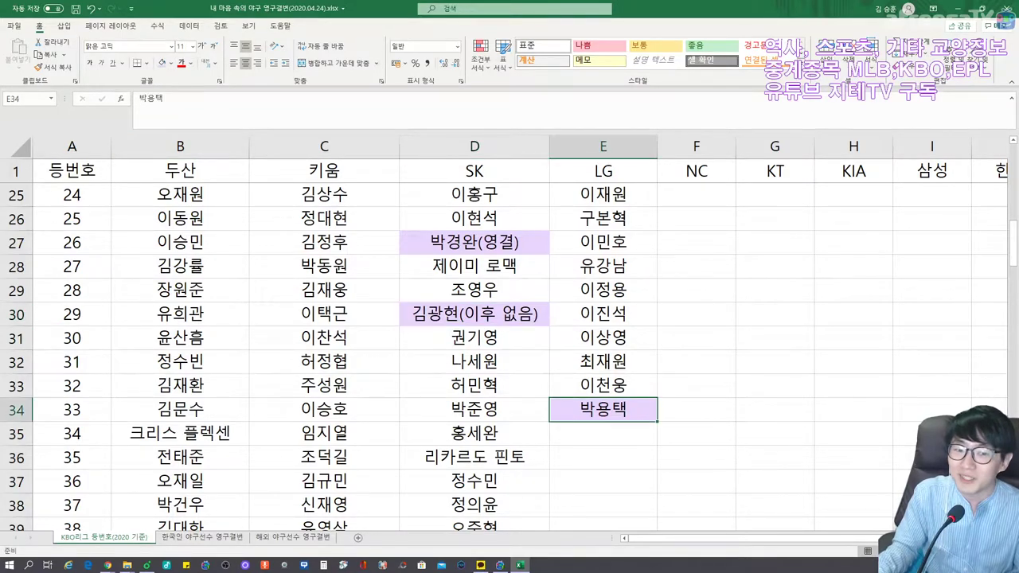
Enter 김호은 and 타일러 윌슨 in cells E35 and E36 of the LG column.
click(603, 434)
scroll(510, 358, down, 2)
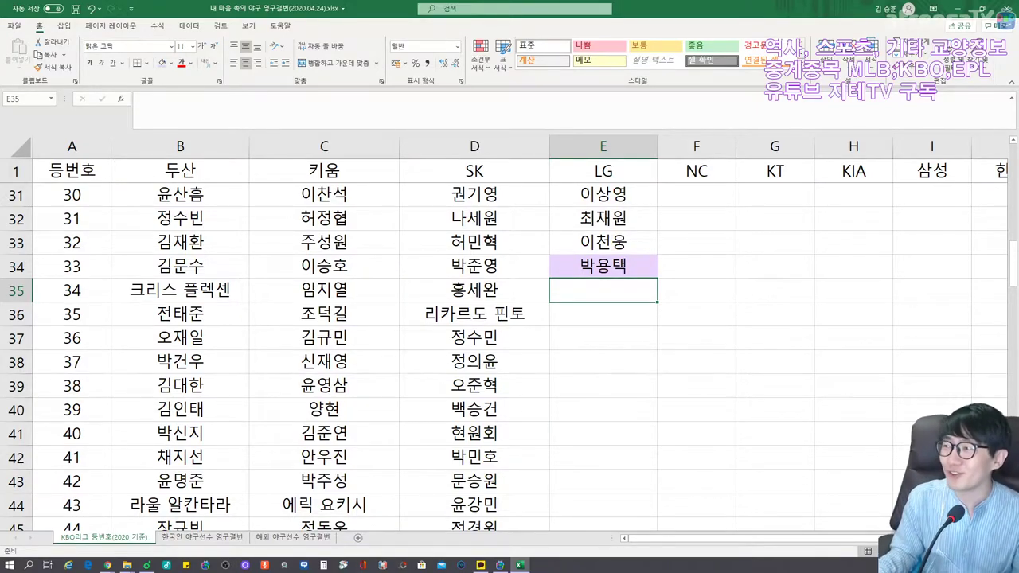
text(김호은)
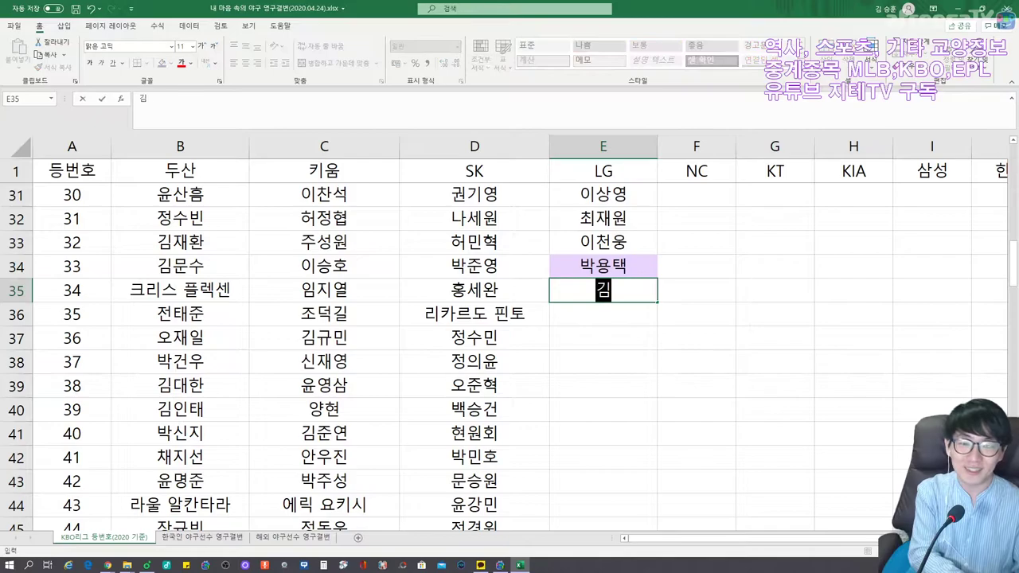
key(Return)
text(타이ㄹ러 윌슨)
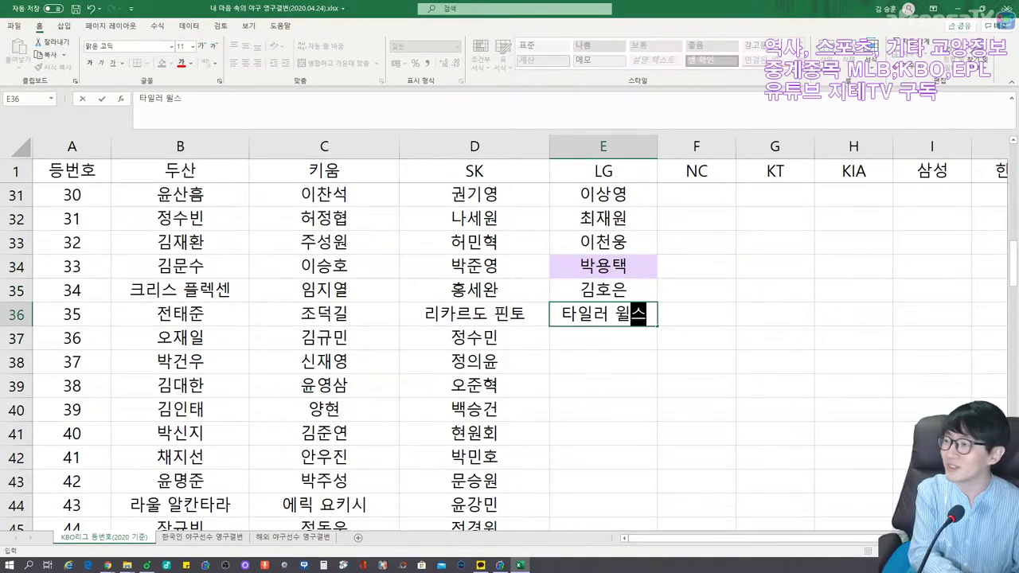
key(Return)
Enter 이형종, 이우찬 and 배재준 in cells E37 to E39 of the LG column.
text(이형종)
key(Return)
text(이우찬)
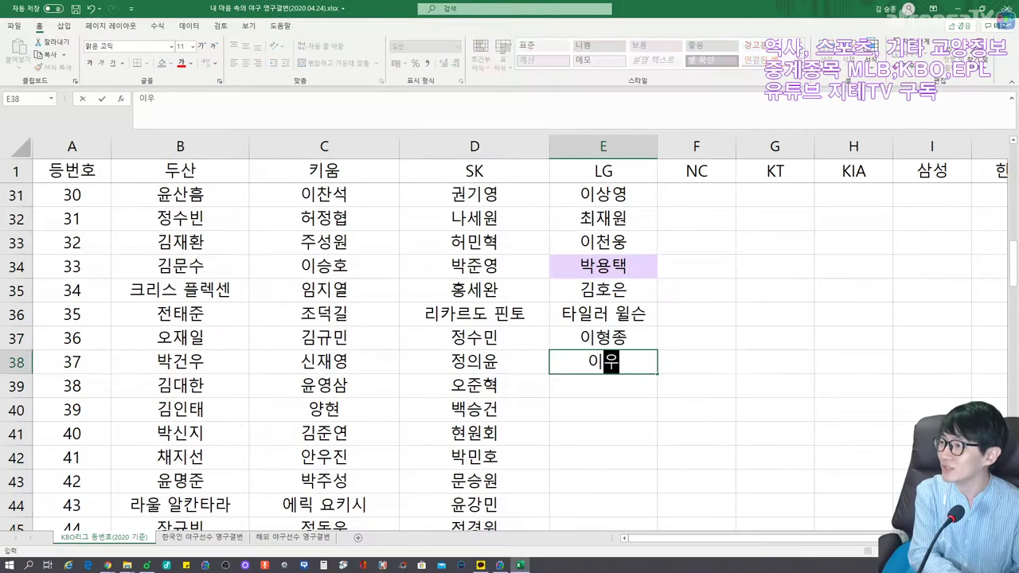
key(Return)
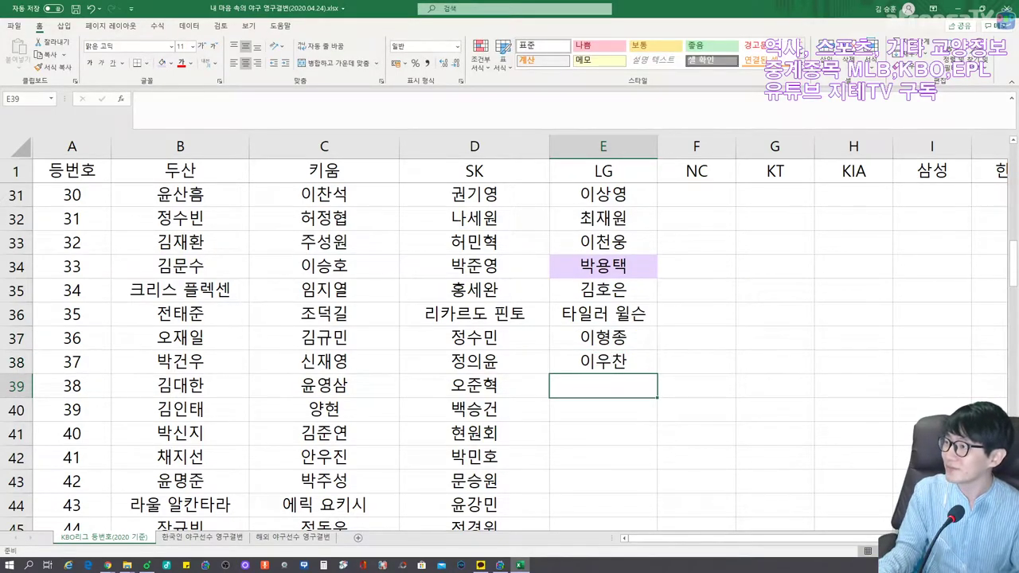
text(배재준)
key(Return)
Enter 류원석 and 한선태 in cells E40 and E41 of the LG column.
text(류형우)
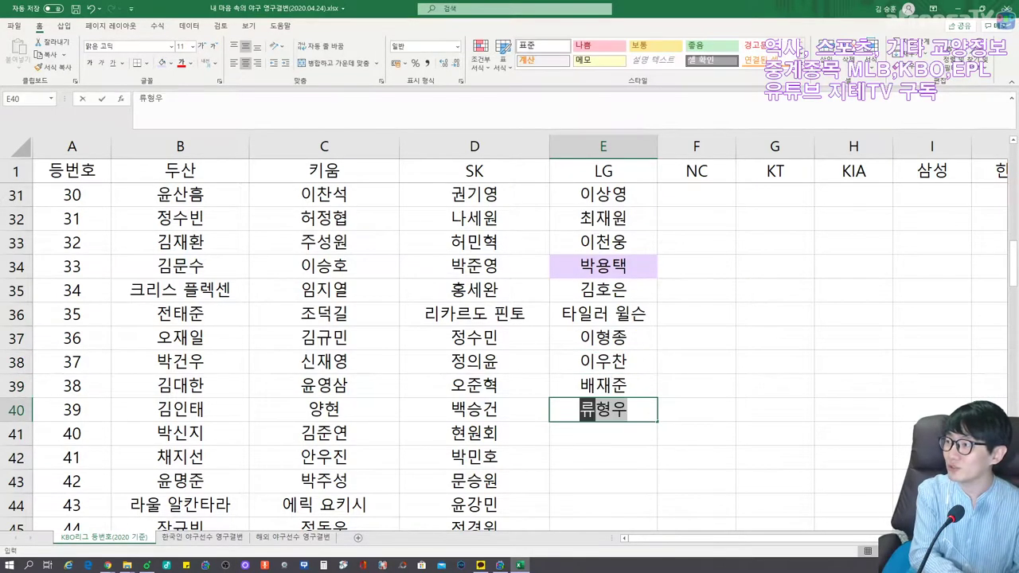
text(원석)
key(Return)
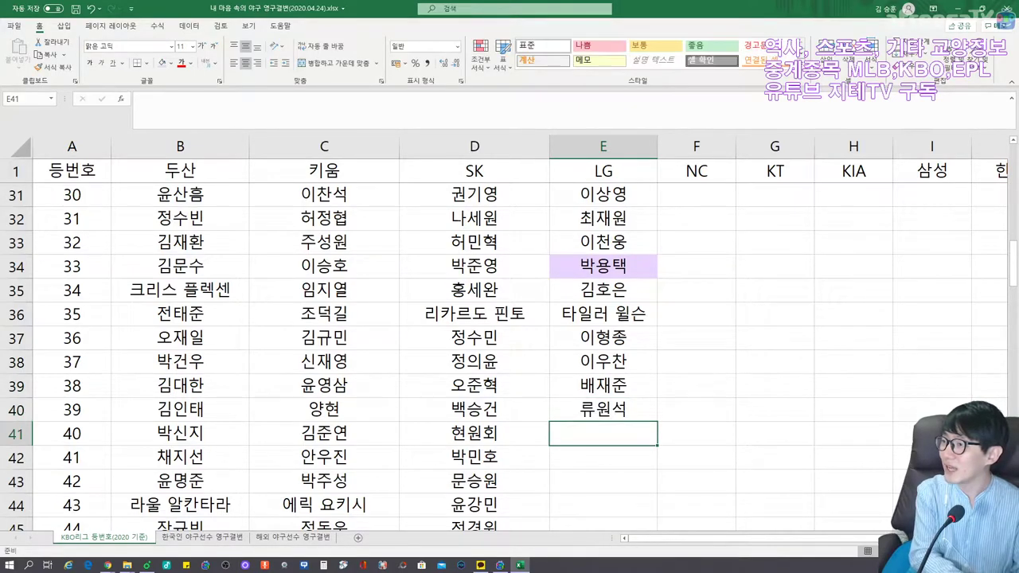
text(한선태)
key(Return)
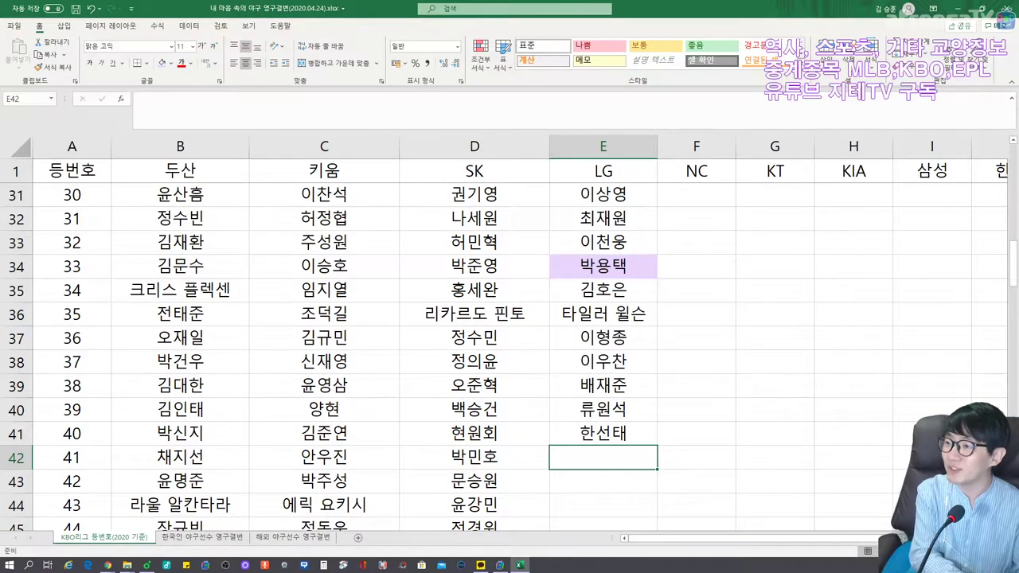
Enter 김용수(영결) in cell E42 of the LG column and fill the cell with the same light purple.
text(김)
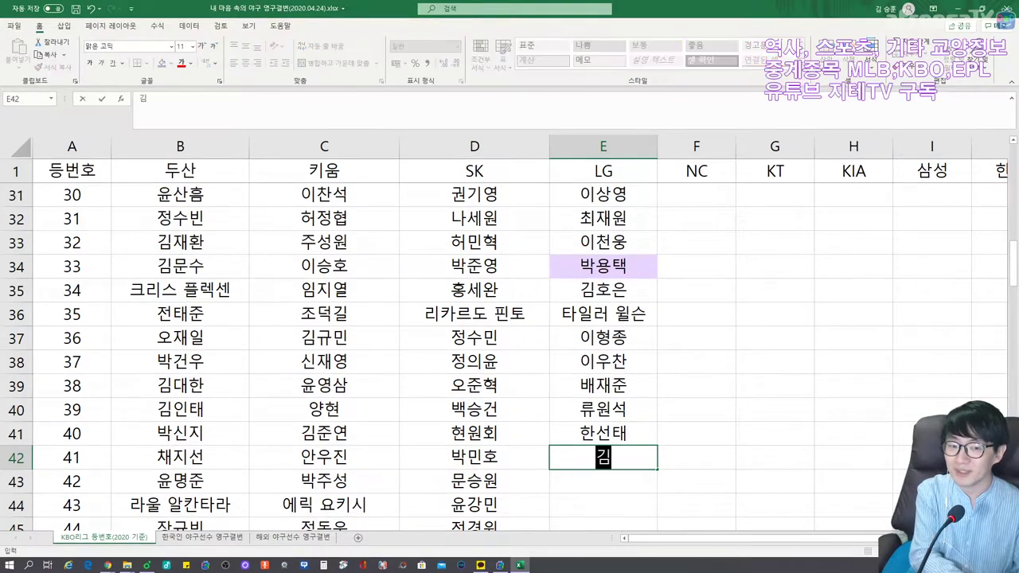
text(용수(영결))
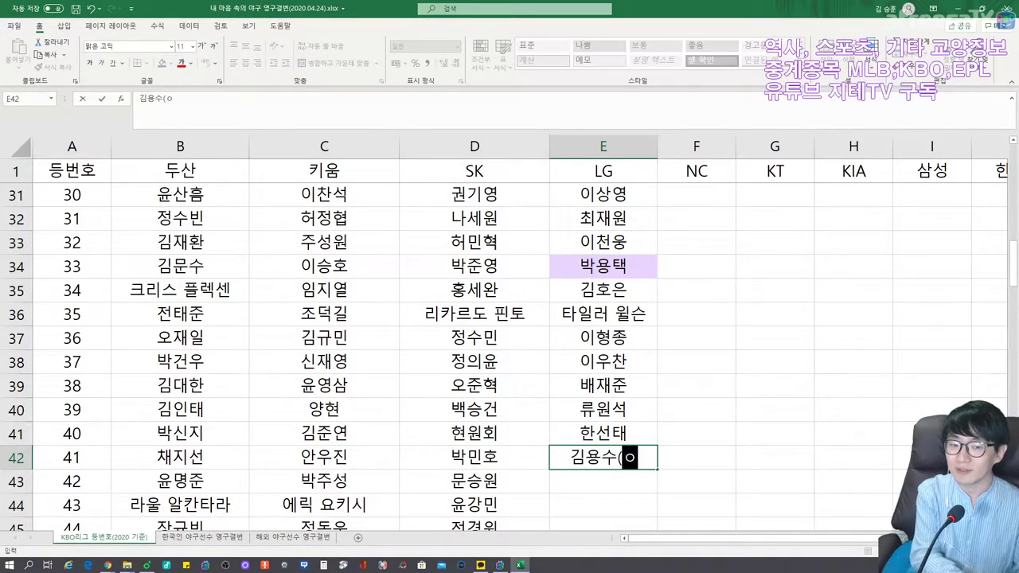
key(Return)
key(Up)
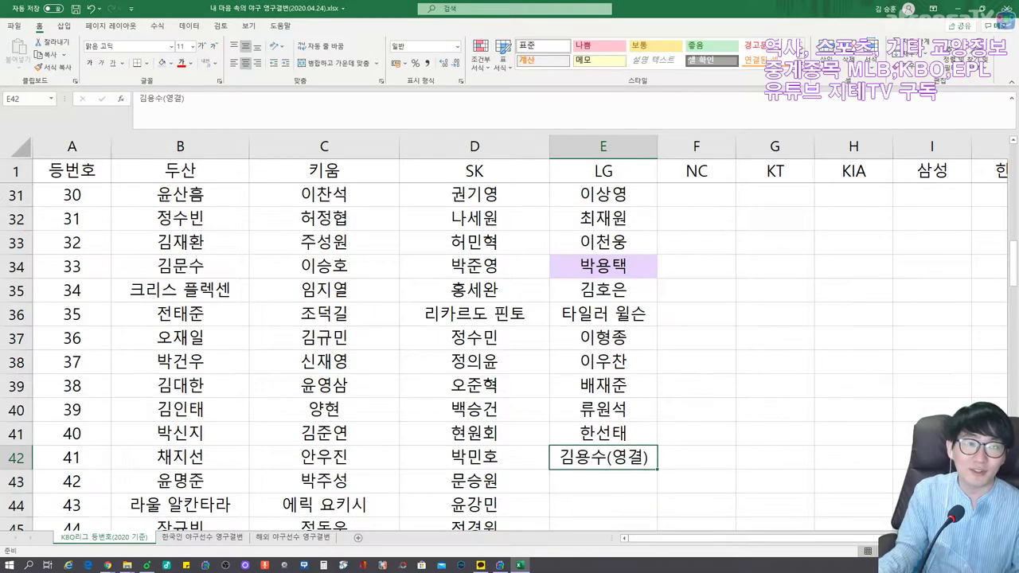
click(165, 64)
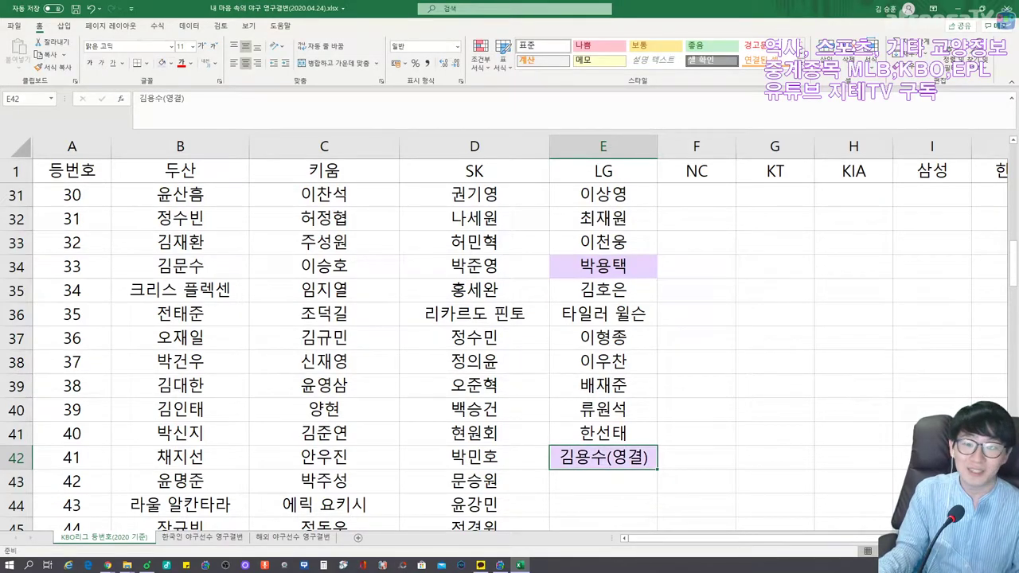
Enter 박재욱, 장준원 and 김성진 in cells E43 to E45 of the LG column.
scroll(510, 359, down, 3)
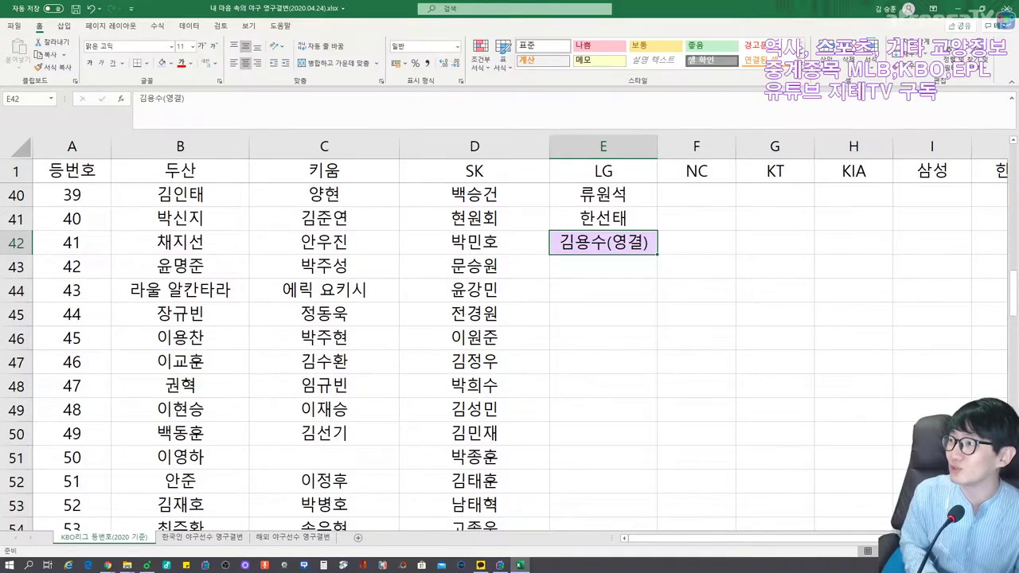
key(Down)
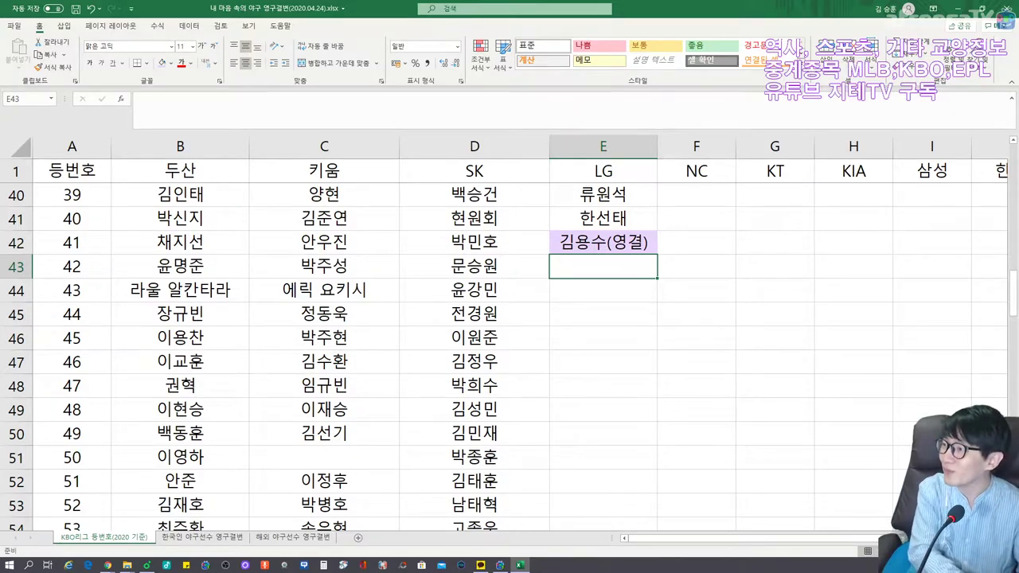
text(박재욱)
key(Return)
text(장준)
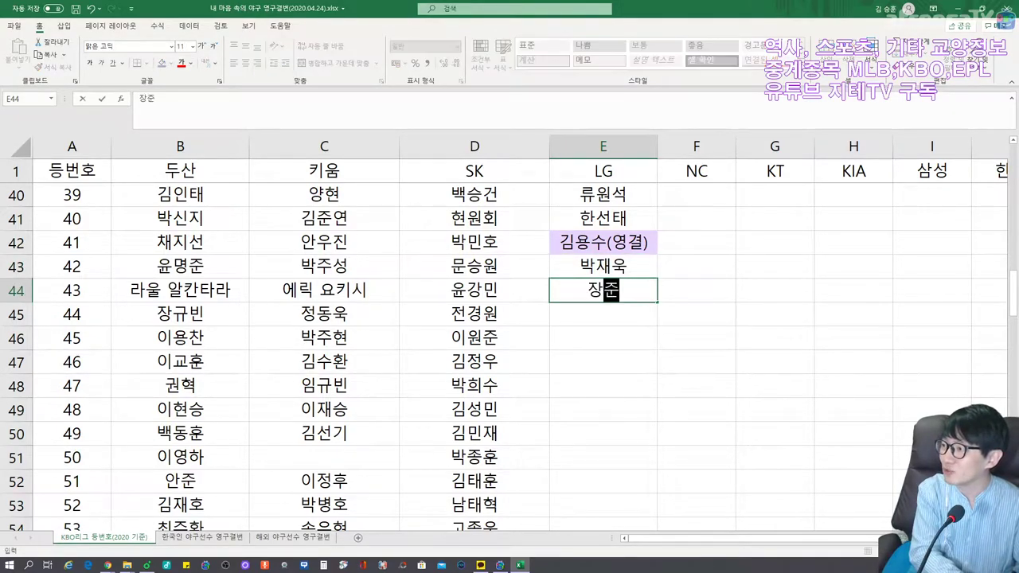
text(원)
key(Return)
text(김성진)
key(Return)
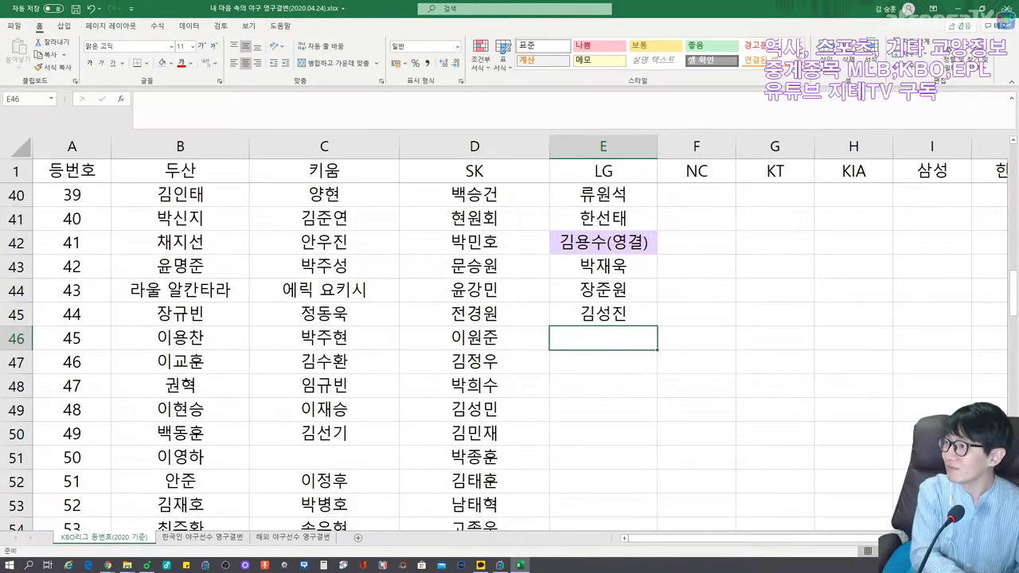
Enter 김대현 and 송은범 in cells E46 and E47 of the LG column.
text(김대현)
key(Return)
text(송은범)
key(Return)
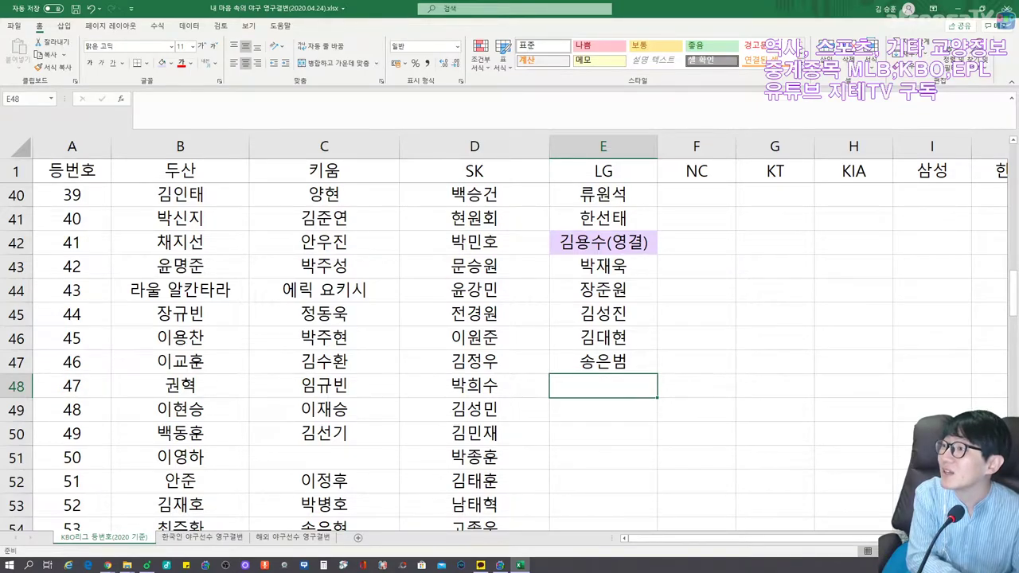
Enter 이상훈(??) in cell E48 of the LG column and fill the cell with the same light purple.
text(이상훈)
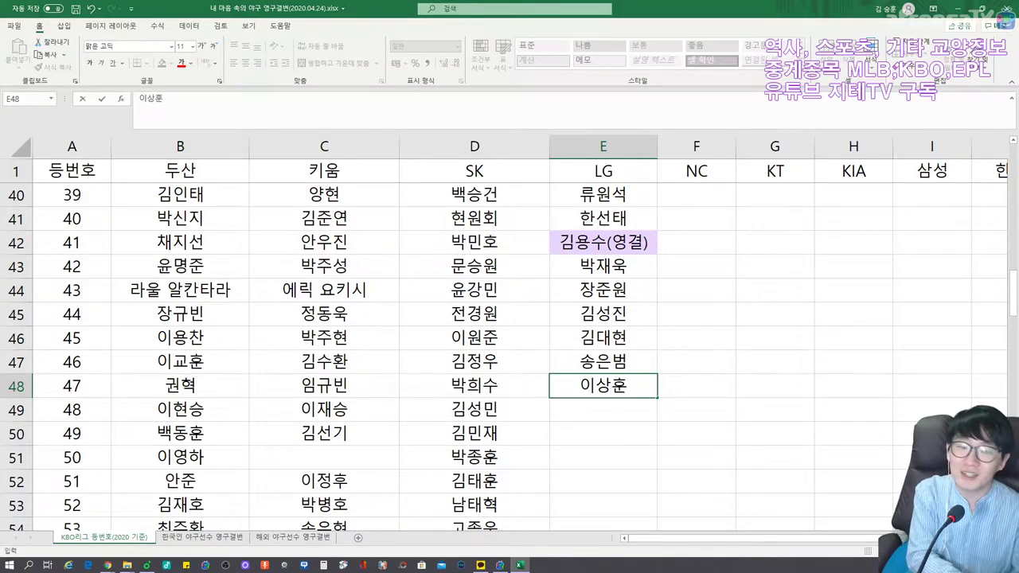
text(()
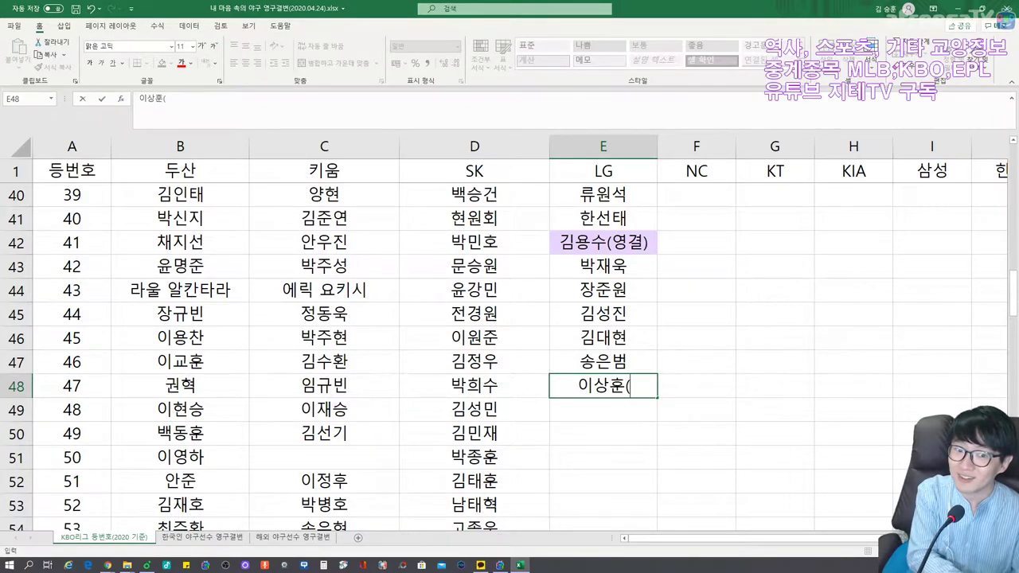
text(??)
key(BackSpace)
key(BackSpace)
text(??))
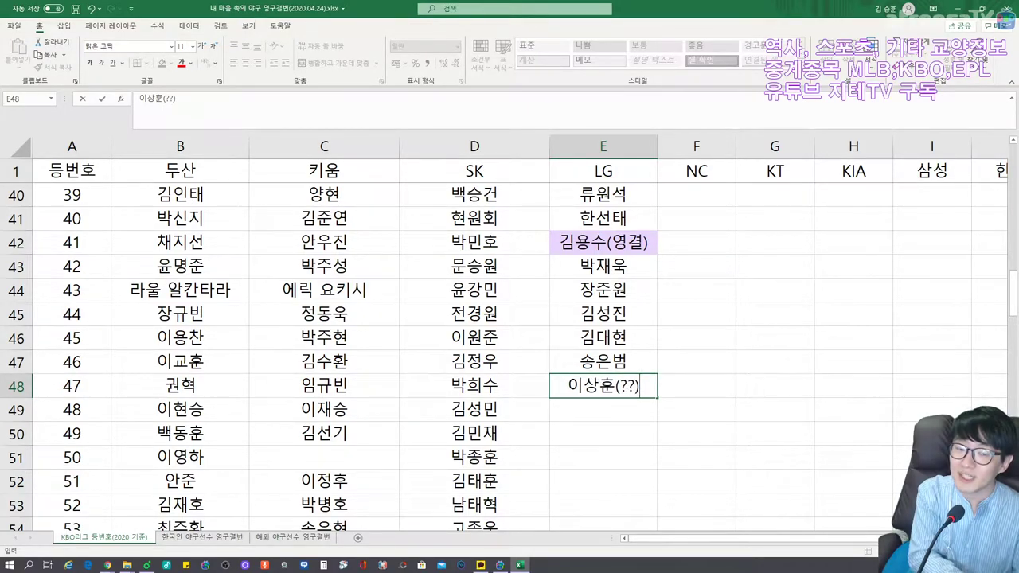
key(Return)
click(603, 385)
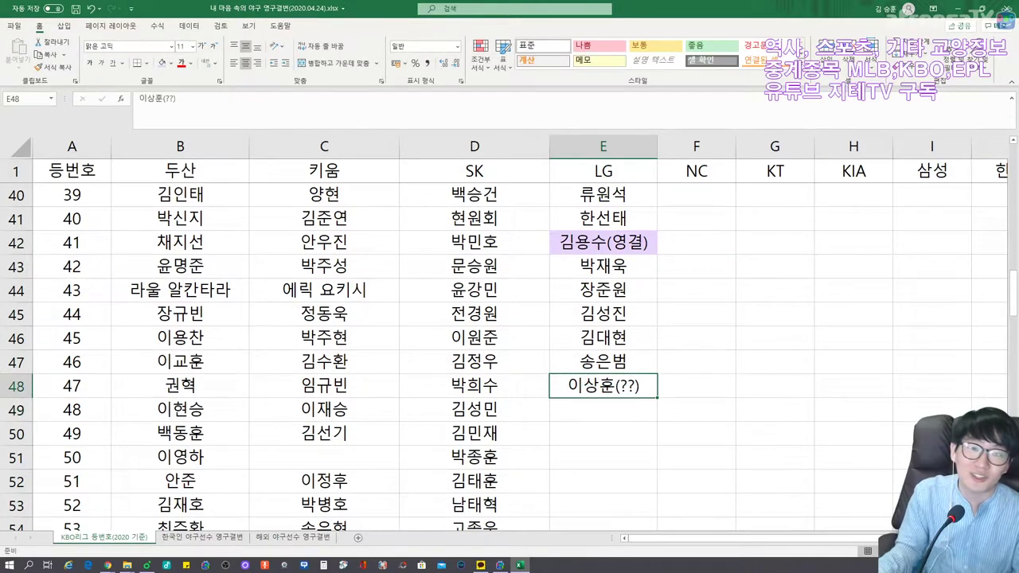
click(162, 64)
scroll(504, 356, down, 2)
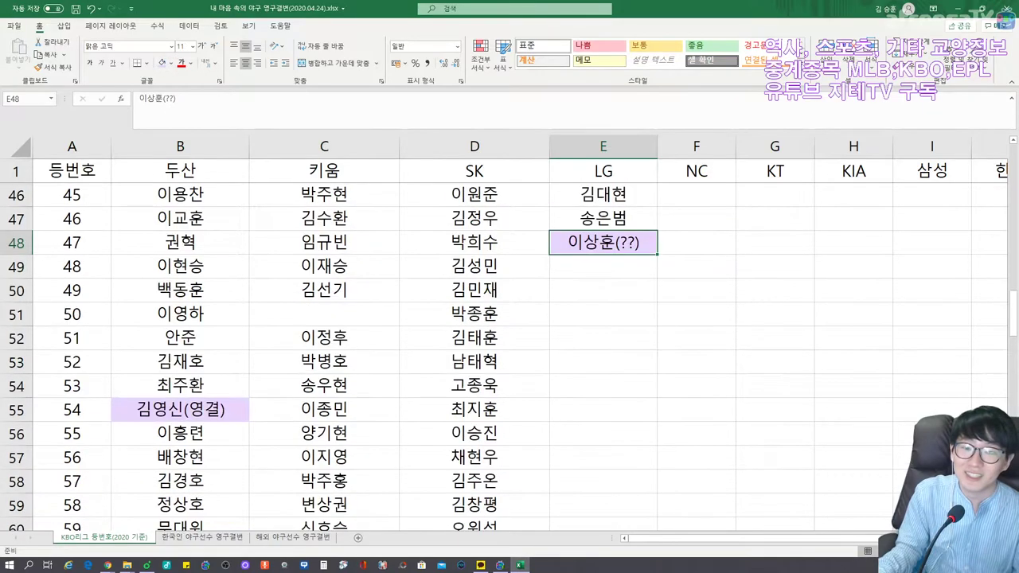
click(603, 266)
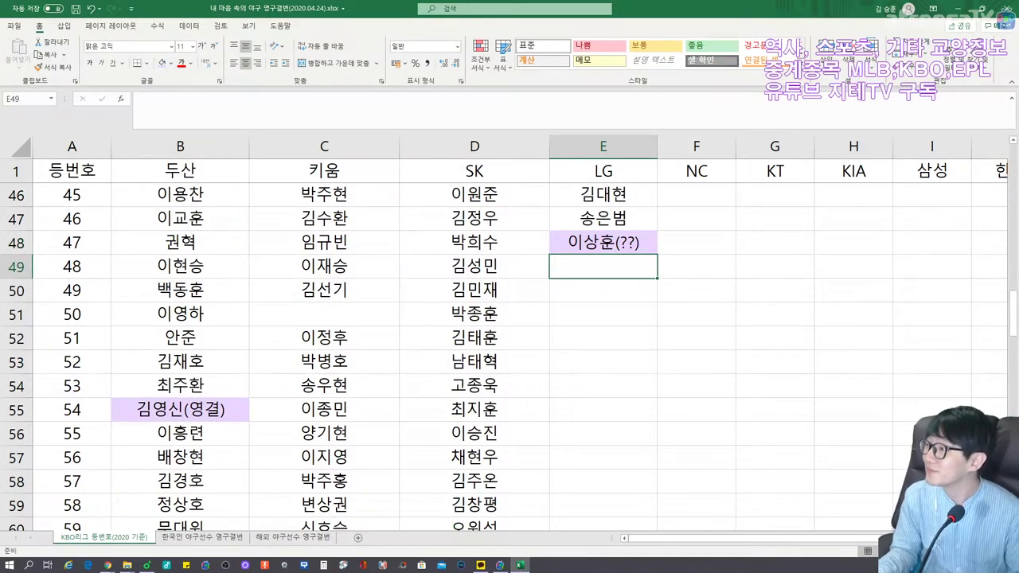
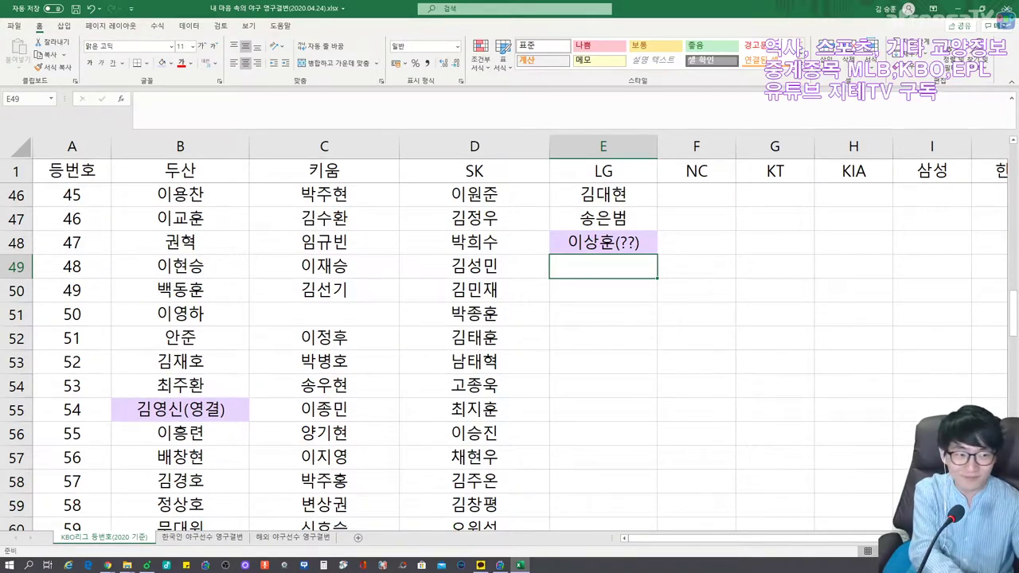
Enter 김지용, 정용운 and 손호영 in cells E49 to E51 of the LG column.
text(김지용)
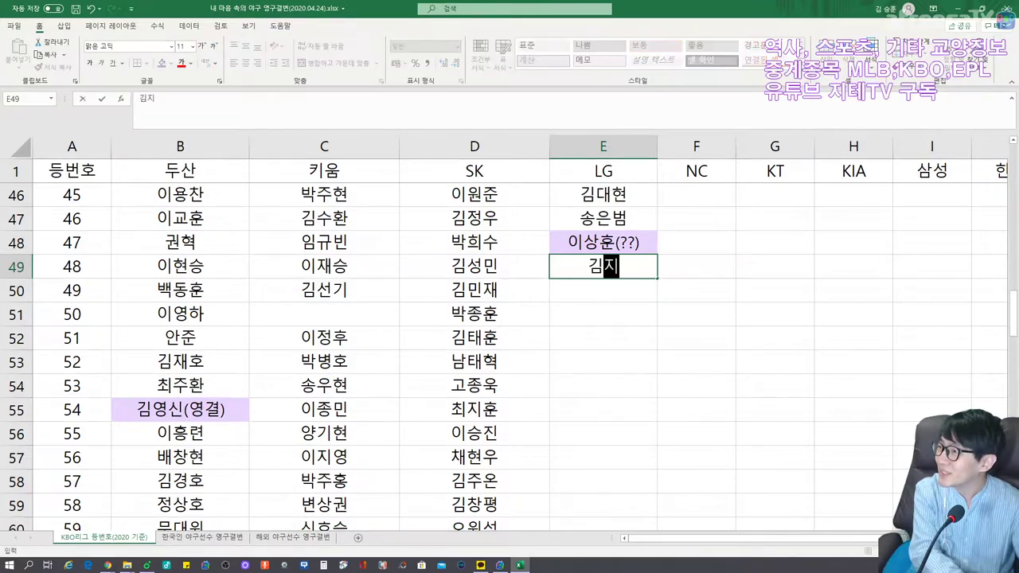
key(Return)
text(정용운)
key(Return)
text(손호영)
key(Return)
Enter 홍창기 and 백청훈 in cells E52 and E53 of the LG column.
text(홍창기)
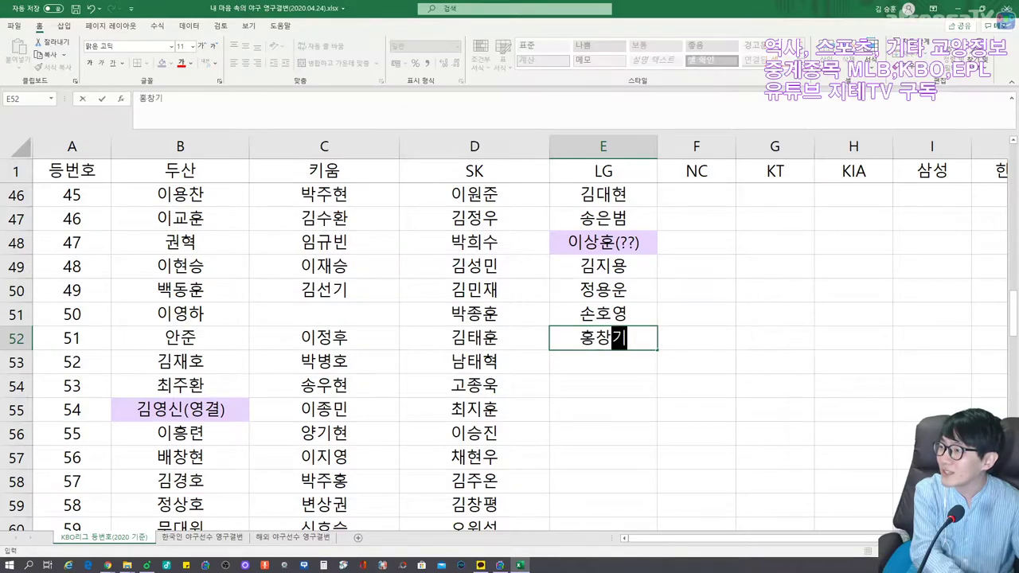
key(Return)
text(백청훈)
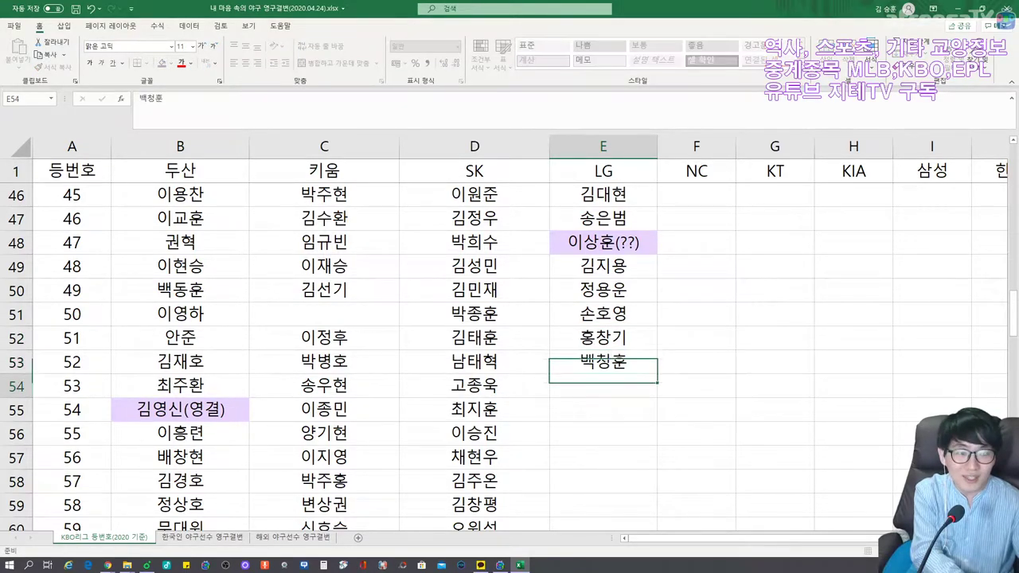
key(Return)
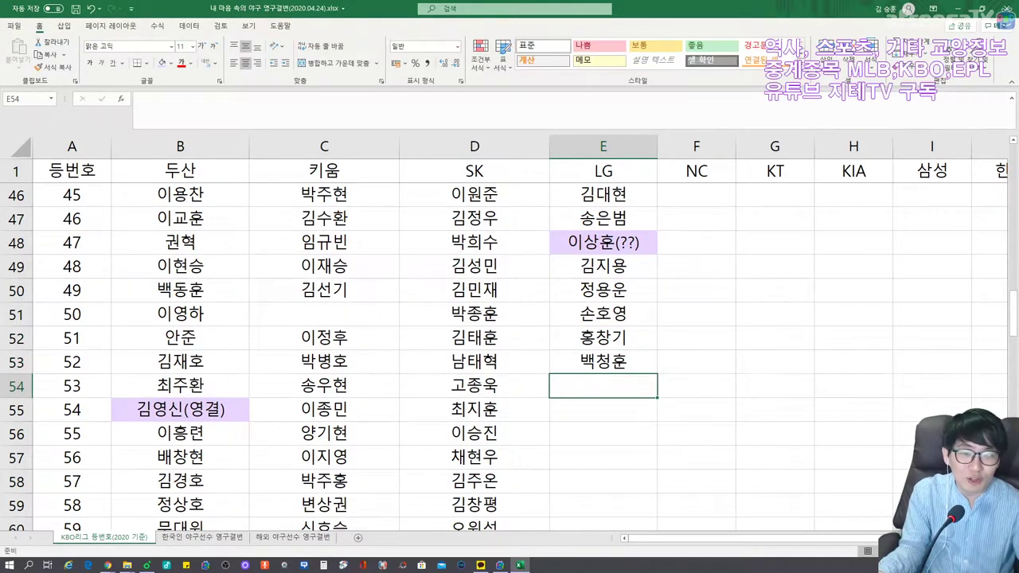
Leave E54 blank and enter 여건욱 and 채은성 in cells E55 and E56 of the LG column.
scroll(510, 350, down, 2)
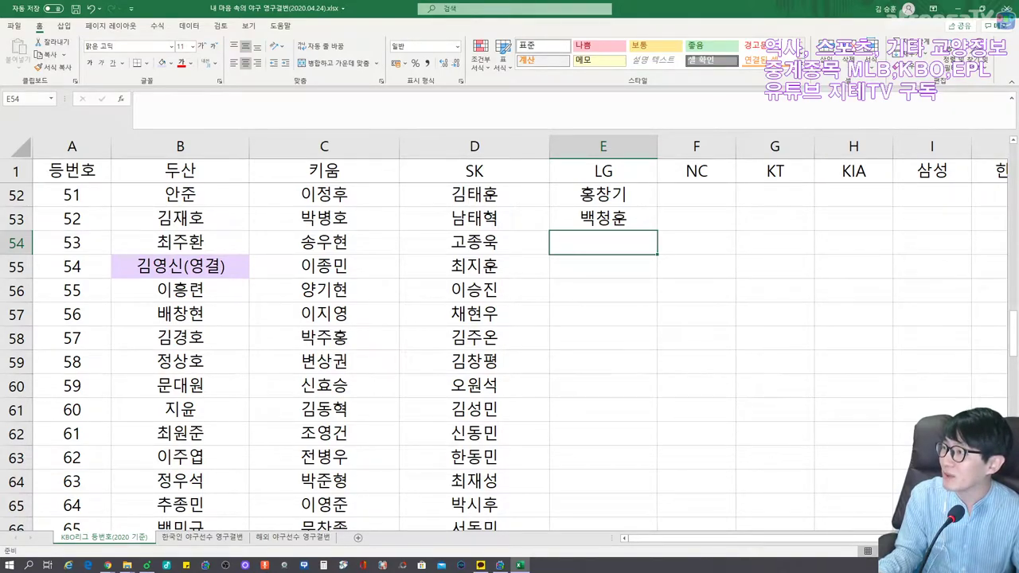
key(Return)
text(여건ㅇ)
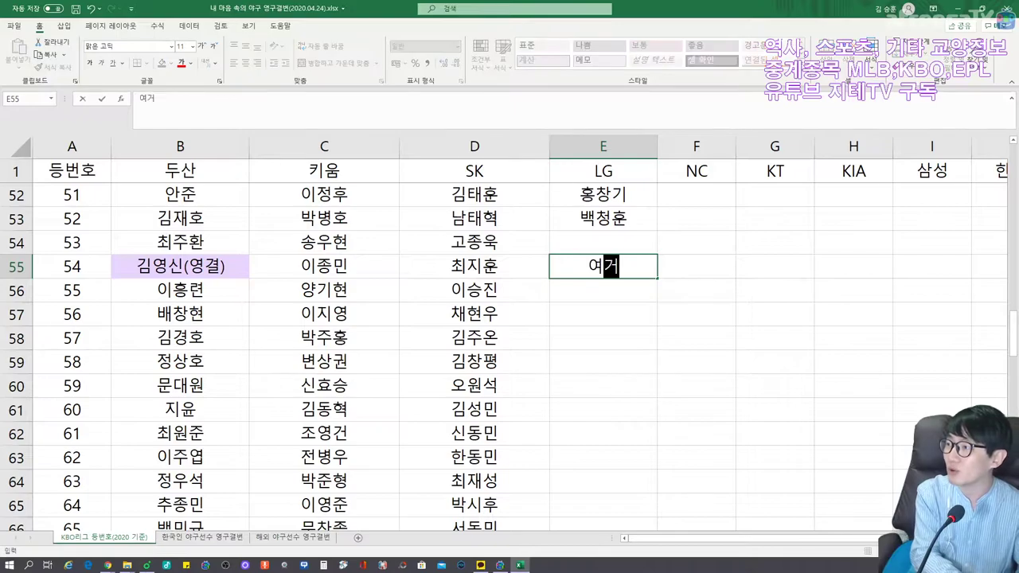
text(ㅜㄱ)
key(Return)
text(채은성)
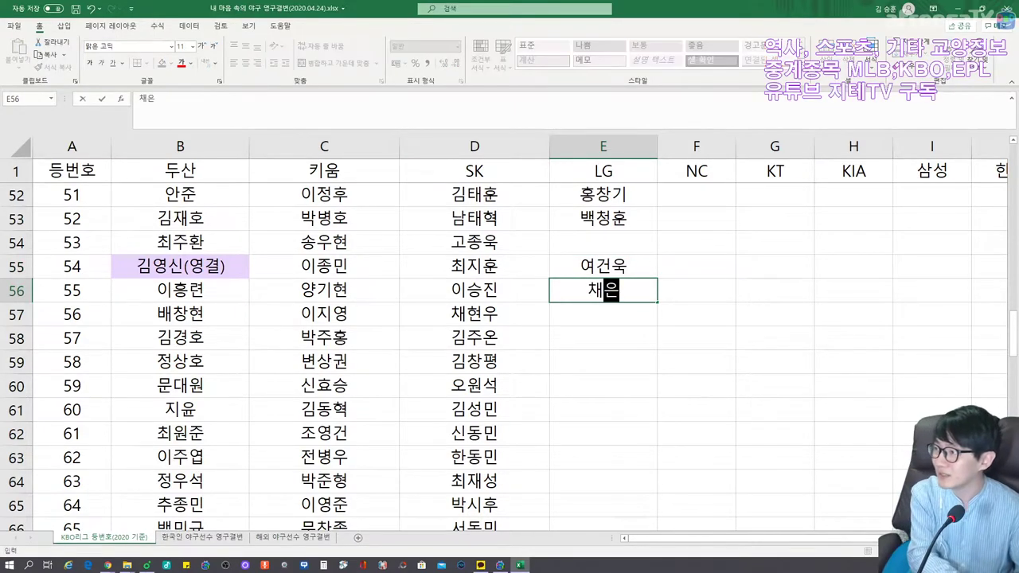
key(Return)
Enter 최성훈 and 김윤식 in cells E57 and E58 of the LG column.
text(최성훈)
key(Return)
text(김)
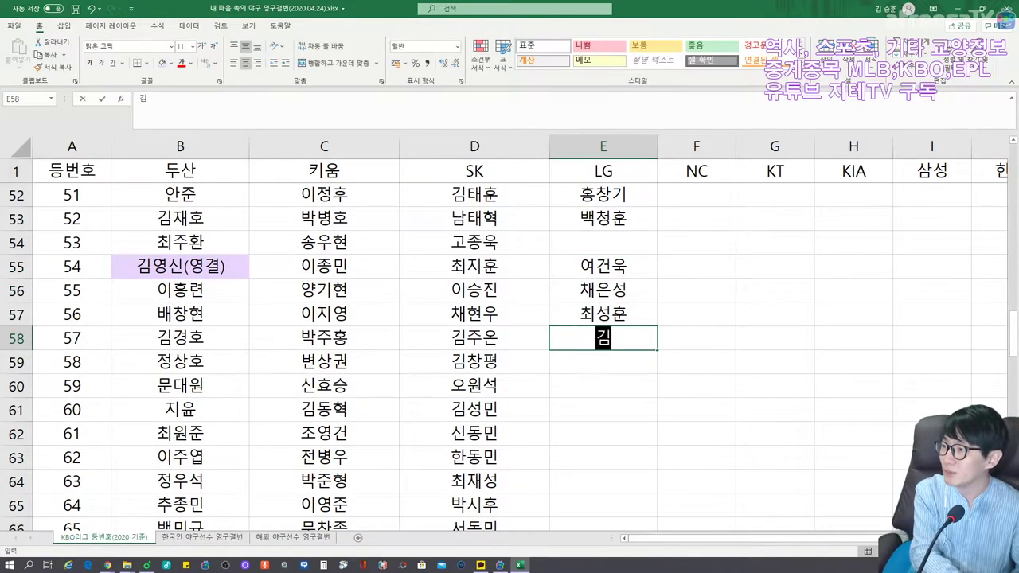
text(윤ㅅㅣㄱ)
key(Return)
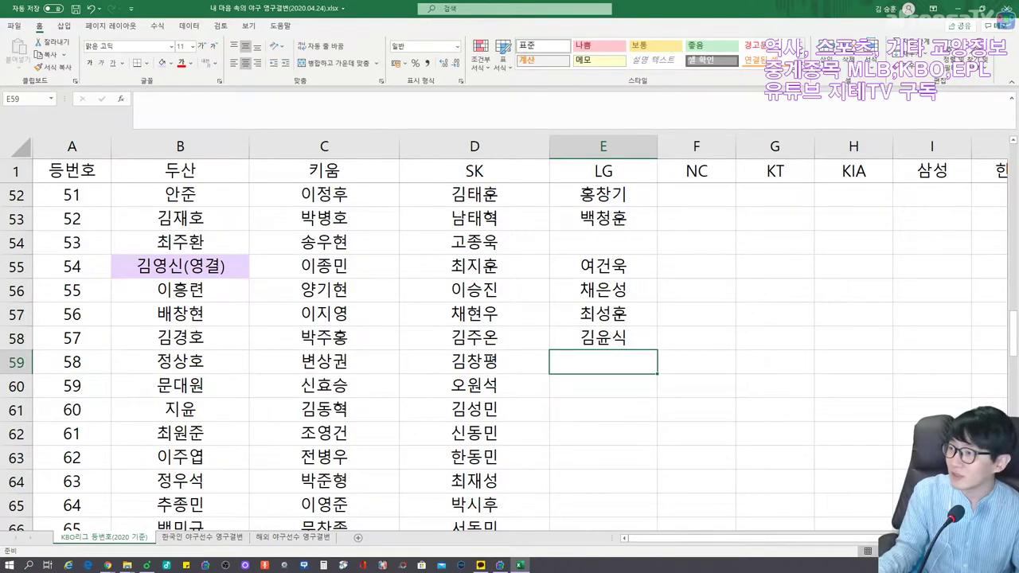
Leave E59 blank and enter 정우영 and 이상규 in cells E60 and E61 of the LG column.
key(Return)
text(정우영)
key(Return)
text(이상규)
key(Return)
Enter 문광은 and 윤형준 in cells E62 and E63 of the LG column.
text(문광은)
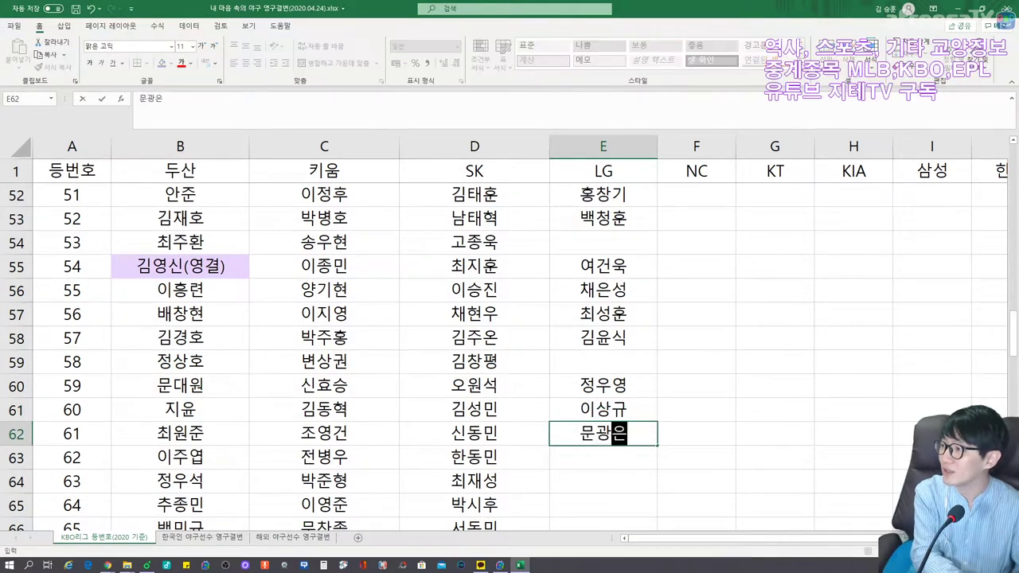
key(Return)
text(윤형준)
key(Return)
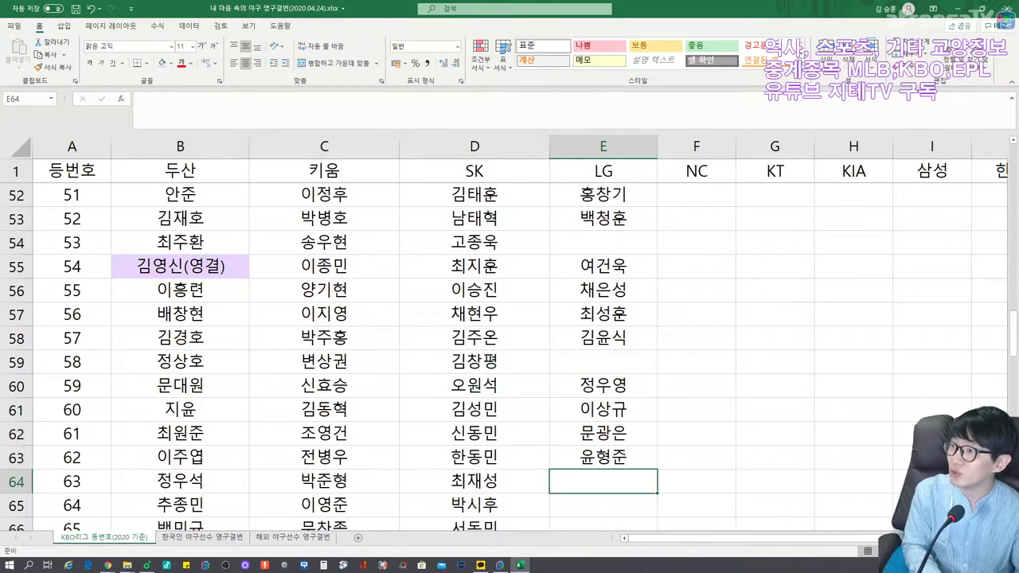
Leave E64 blank, enter 오석주, 로베르토 라모스 and 박지규 in cells E65 to E67, and fit column E's width to its contents.
key(Return)
text(오석주)
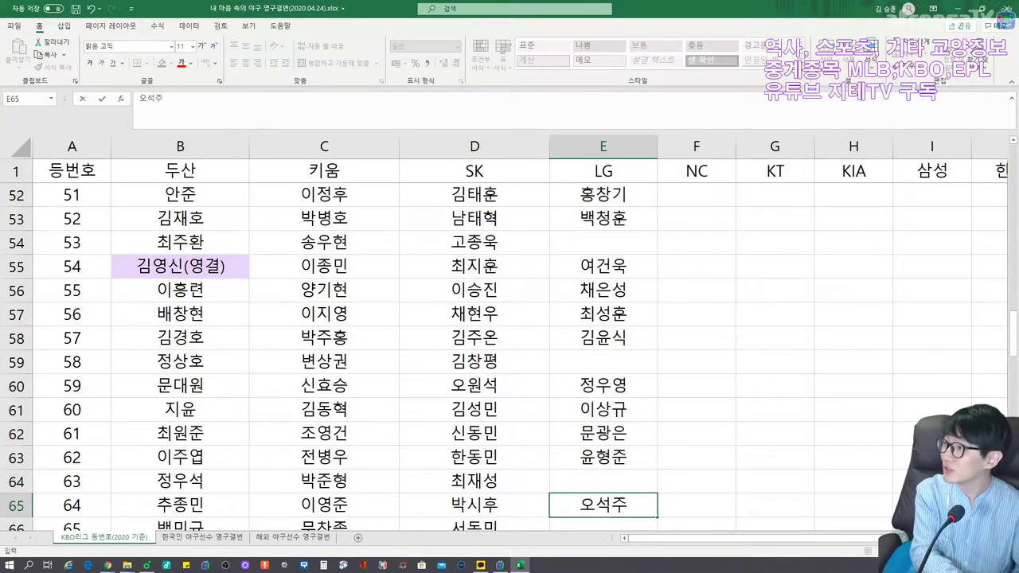
key(Return)
text(로베르토 )
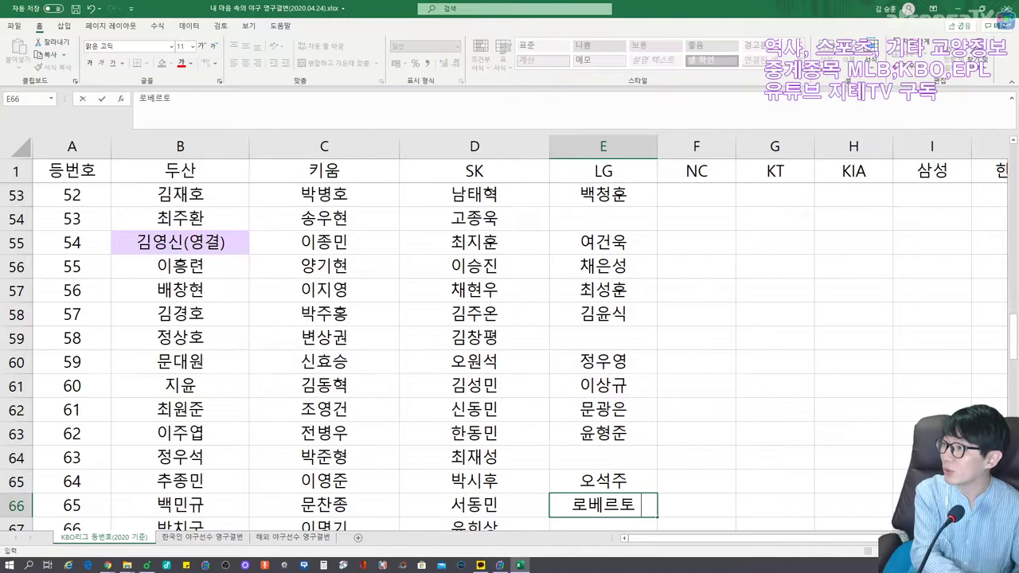
text(라모스)
key(Return)
text(박지규)
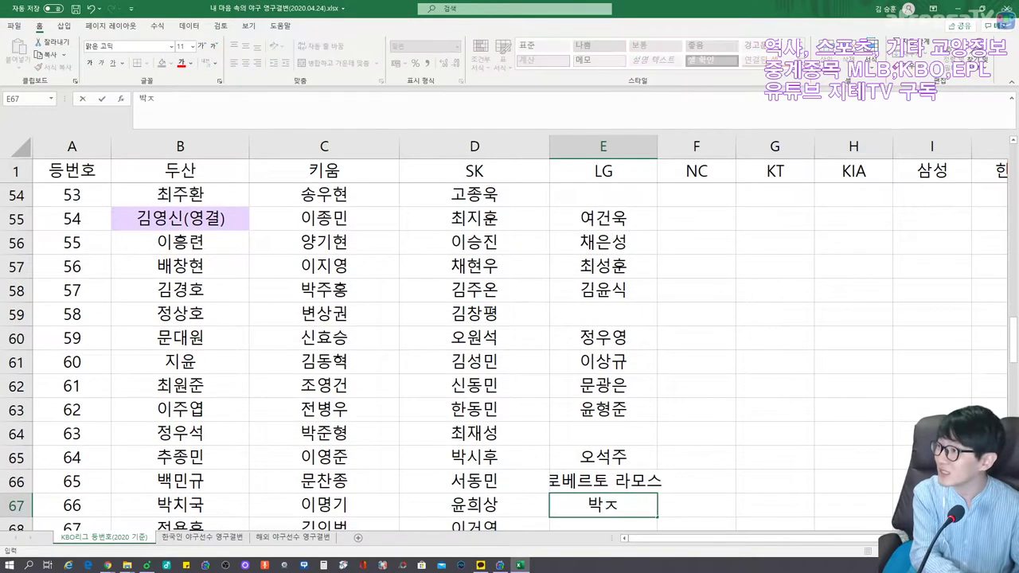
key(Return)
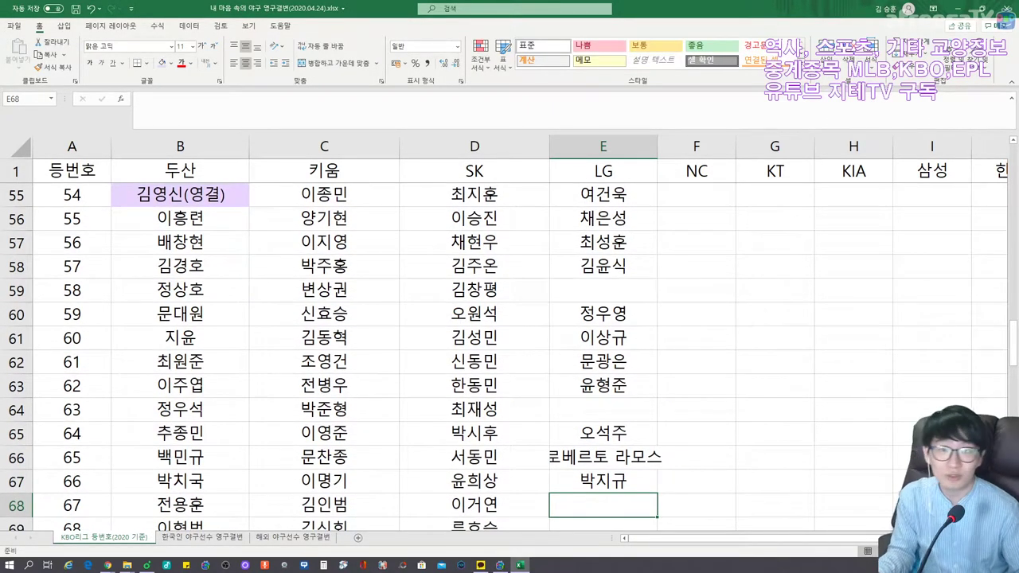
double_click(658, 147)
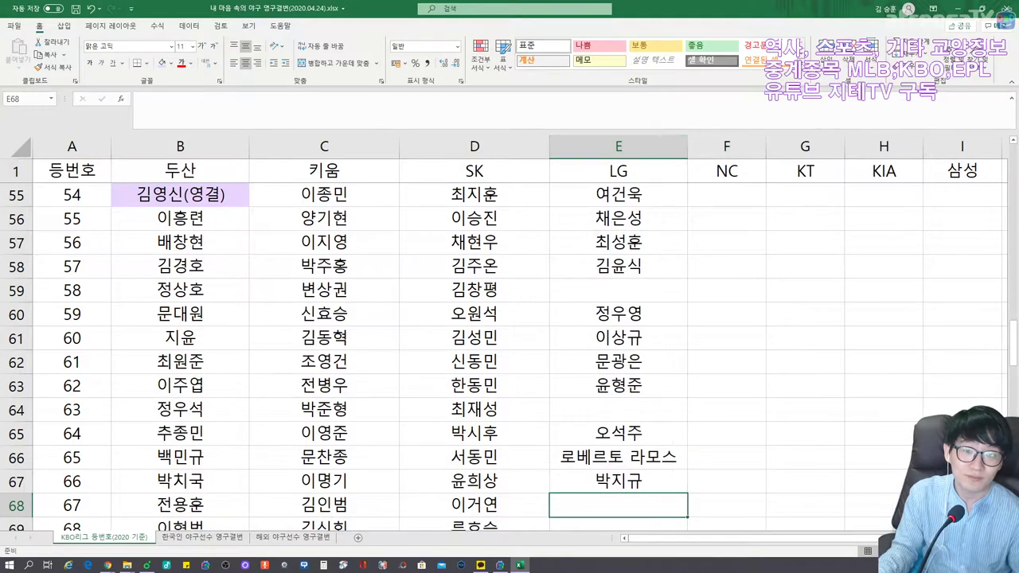
Enter 이주형 in cell E68 and 김대유 in cell E70 of the LG column, leaving E69 blank.
scroll(658, 146, down, 3)
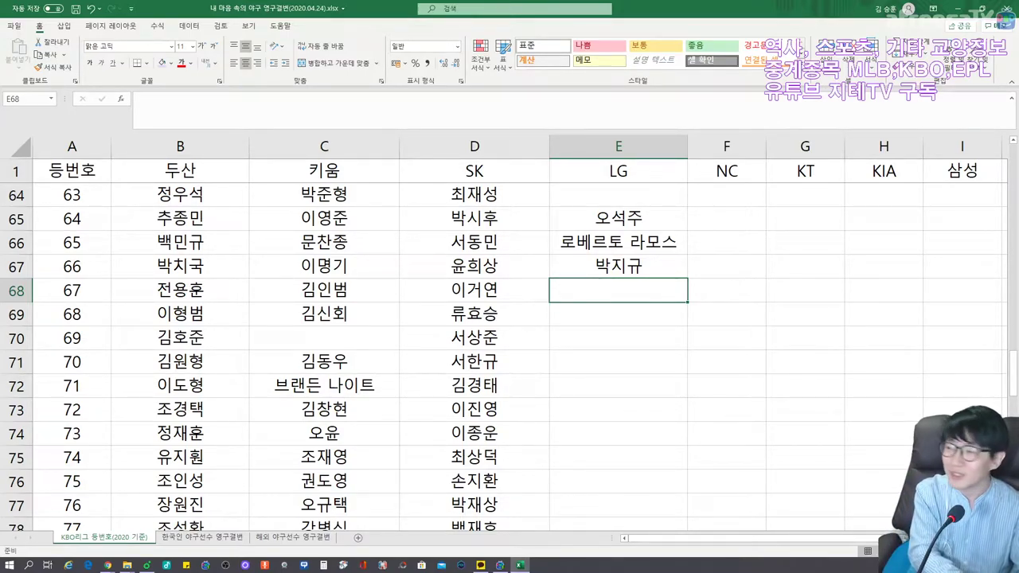
text(이주형)
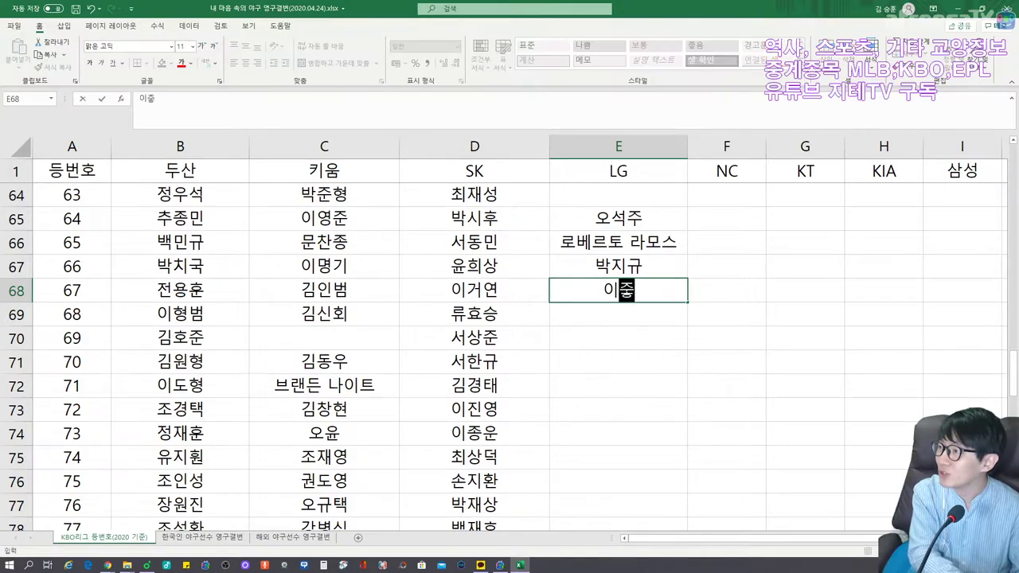
key(Return)
key(Return)
text(김대유)
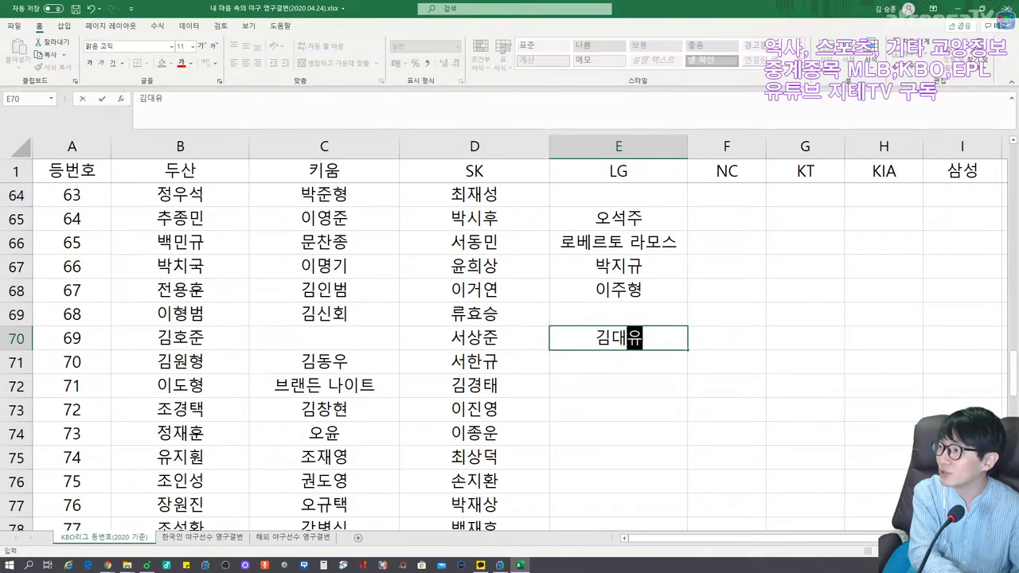
key(Return)
Enter 임훈 in cell E71 and 최일언 in cell E72 of the LG column.
text(임훈)
key(Return)
text(최일언()
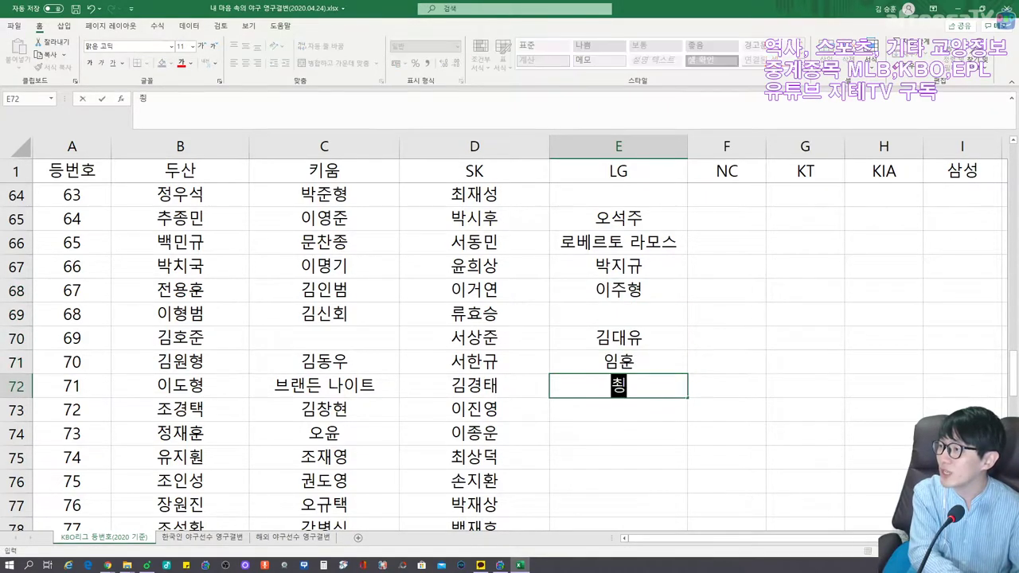
text(코치))
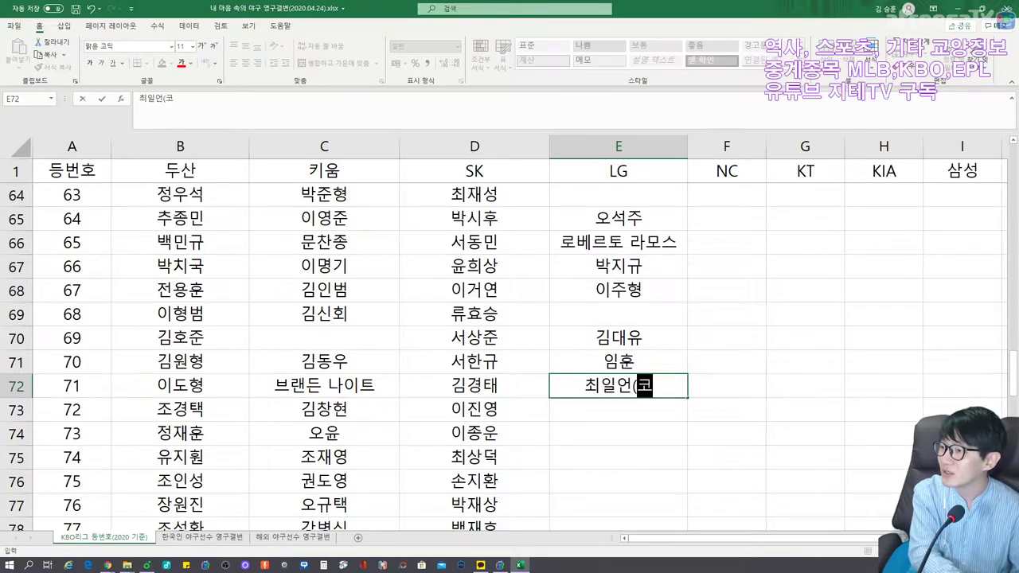
key(BackSpace)
key(BackSpace)
key(BackSpace)
key(BackSpace)
key(Return)
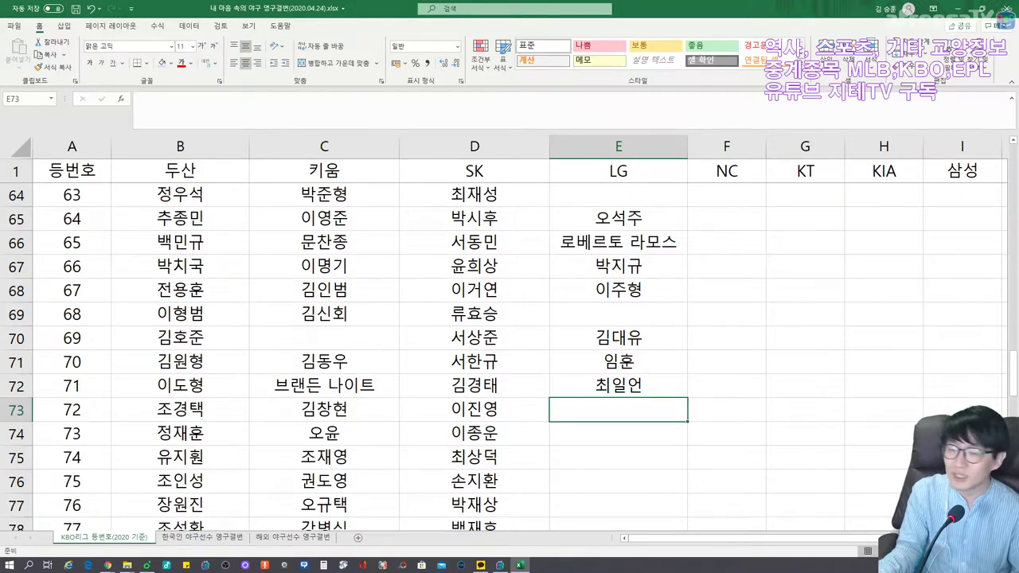
Enter 김재걸, 김정민 and 경헌호 in cells E73 to E75 of the LG column.
text(김재걸)
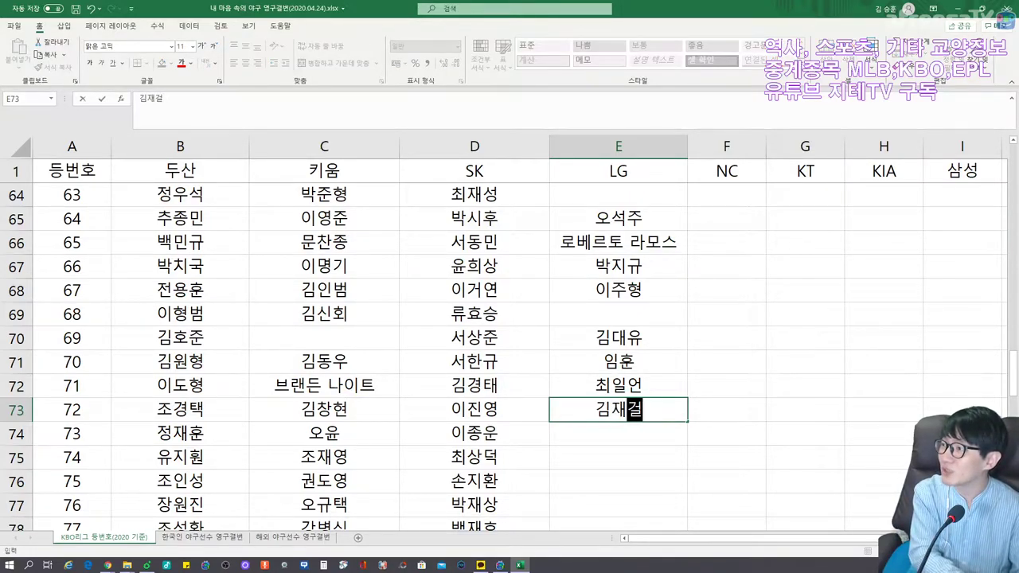
key(Return)
text(김정민)
key(Return)
text(경헌)
text(호)
key(Return)
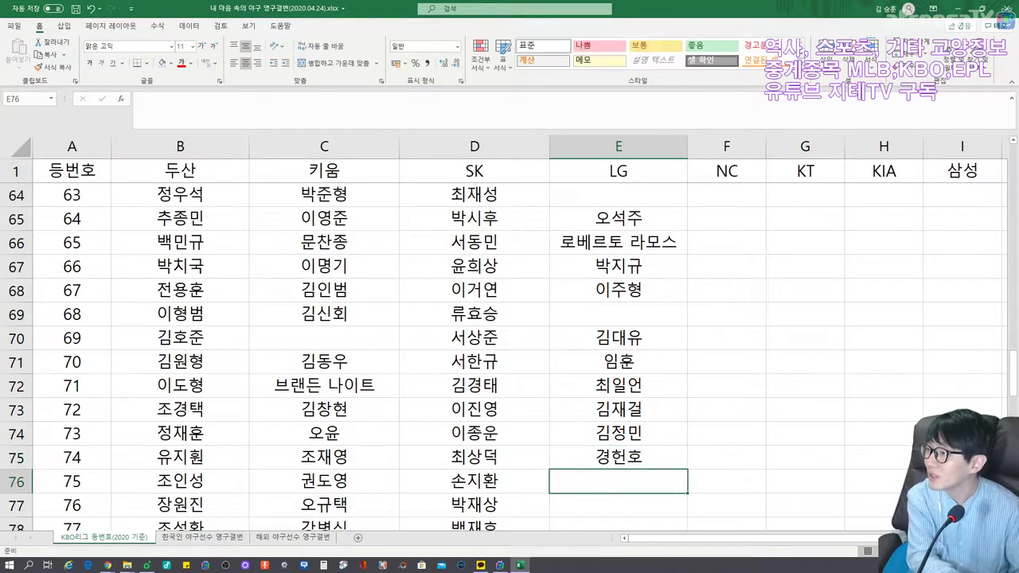
Enter 류중일(감독) in cell E76 of the LG column.
text(류중일)
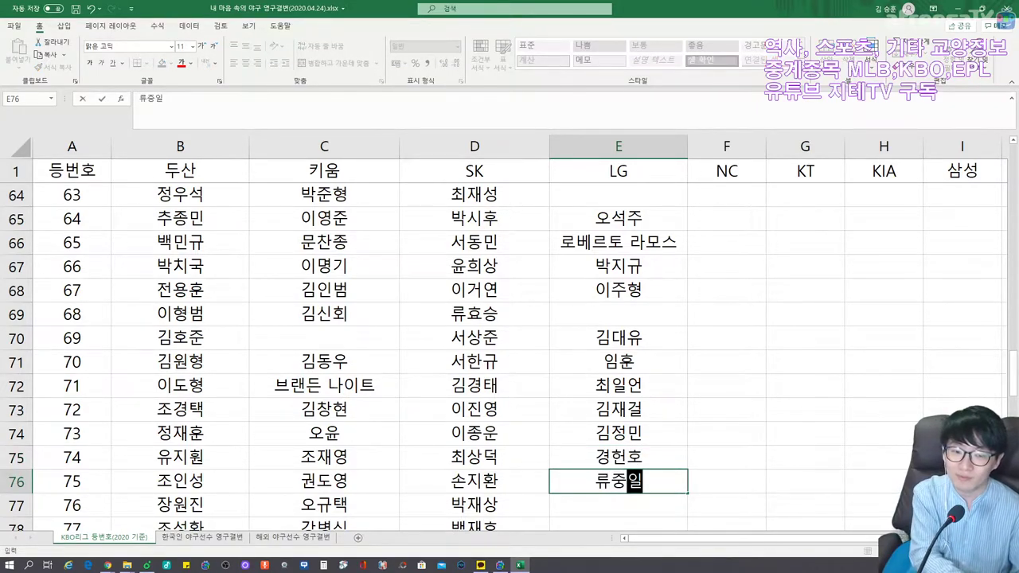
text((감독))
key(Return)
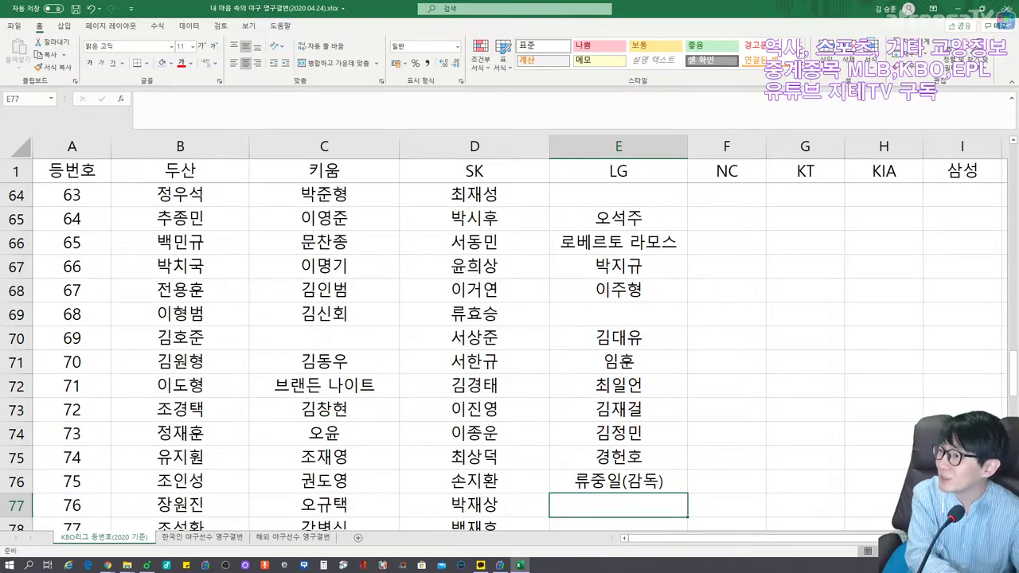
Leave E77 blank and enter 윤진호, 가득염 and 황병일 in cells E78 to E80 of the LG column.
key(Return)
text(윤진호)
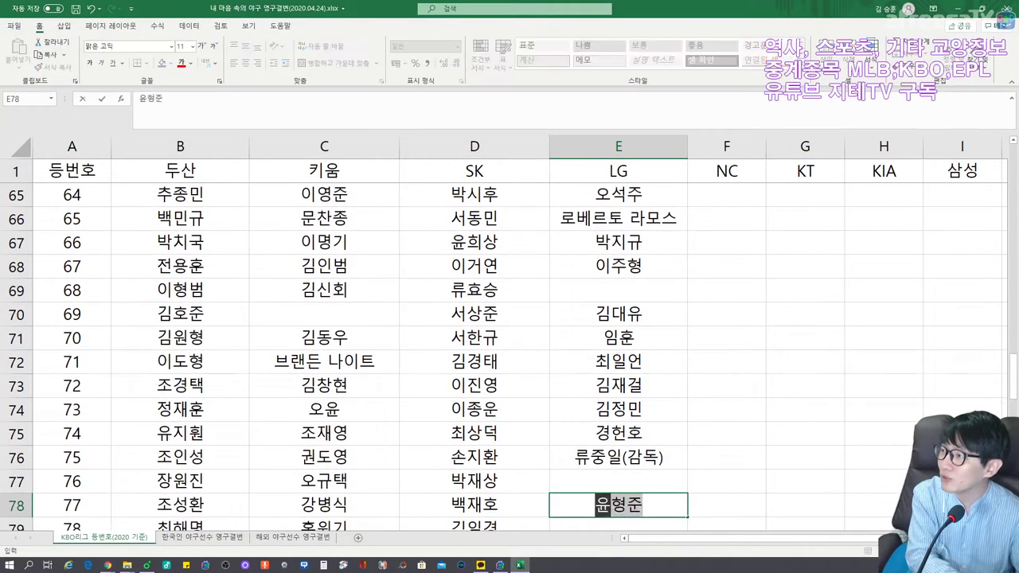
key(Return)
text(ㄱ득염)
key(Return)
text(황ㅂ)
text(병일)
key(Return)
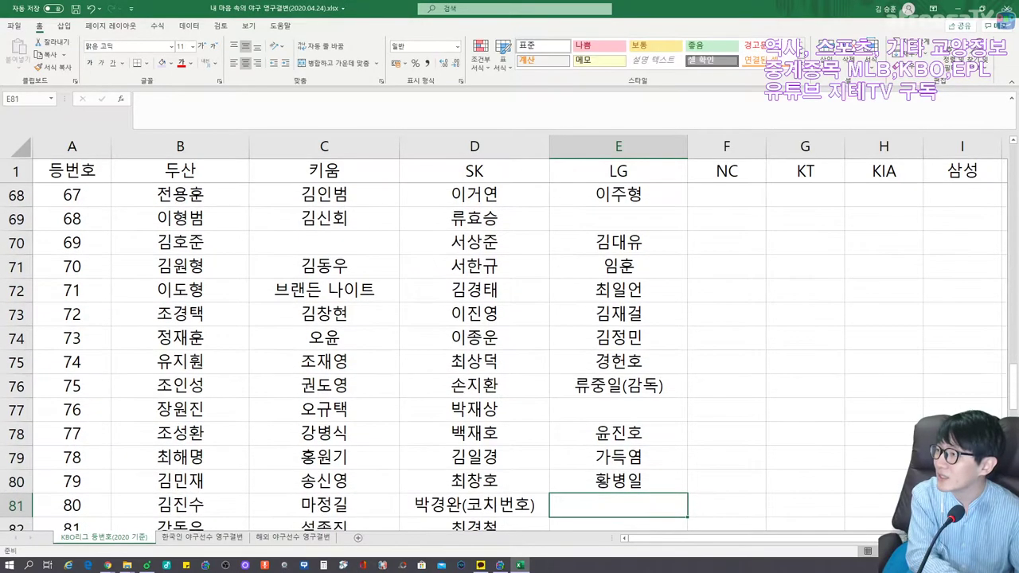
Enter 세리자와 유지 in cell E81 of the LG column.
text(래지)
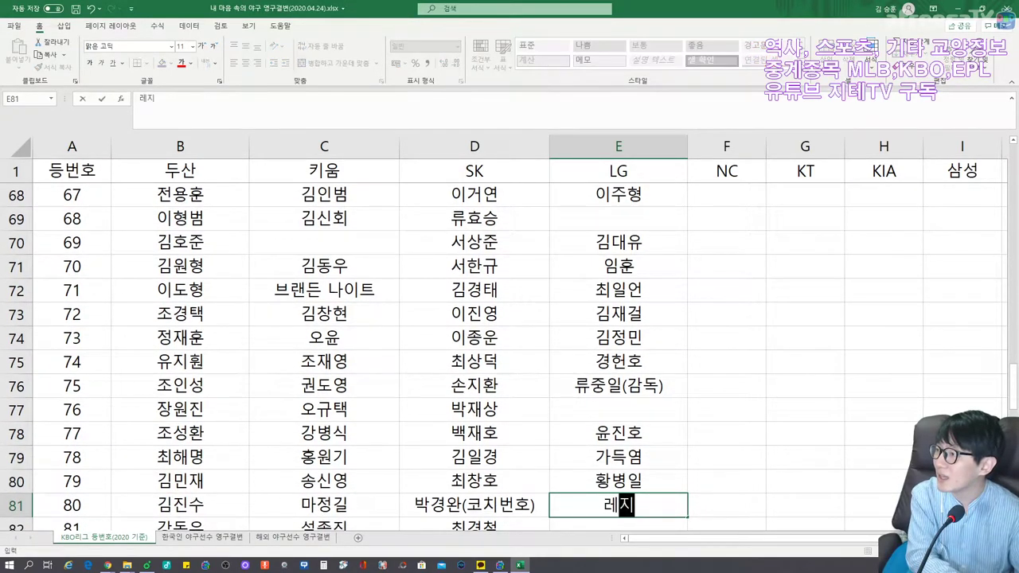
key(BackSpace)
key(BackSpace)
key(BackSpace)
text(세리자와 유)
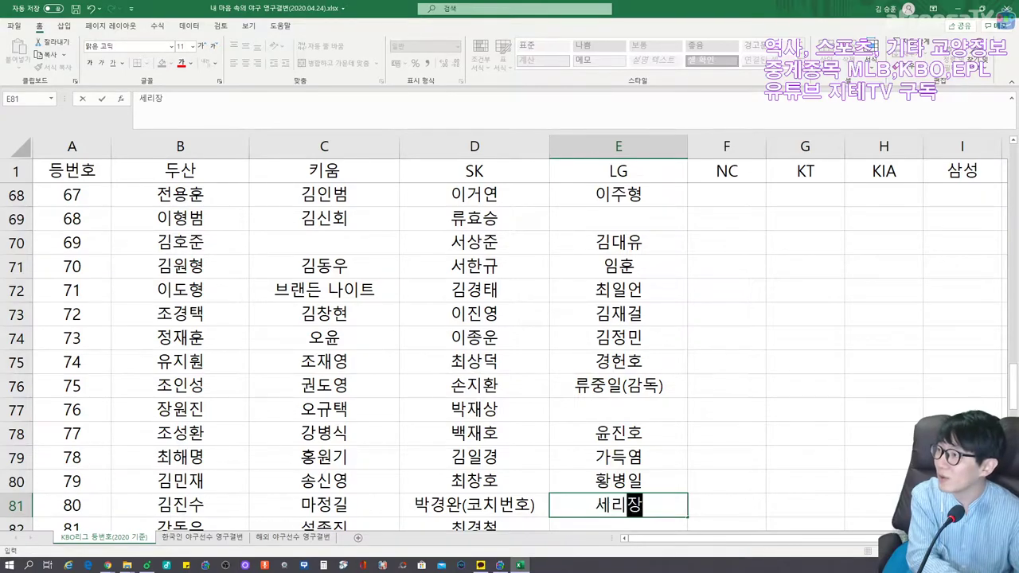
text(지)
key(Return)
Enter 김호 in cell E82 of the LG column.
text(김호은)
key(Return)
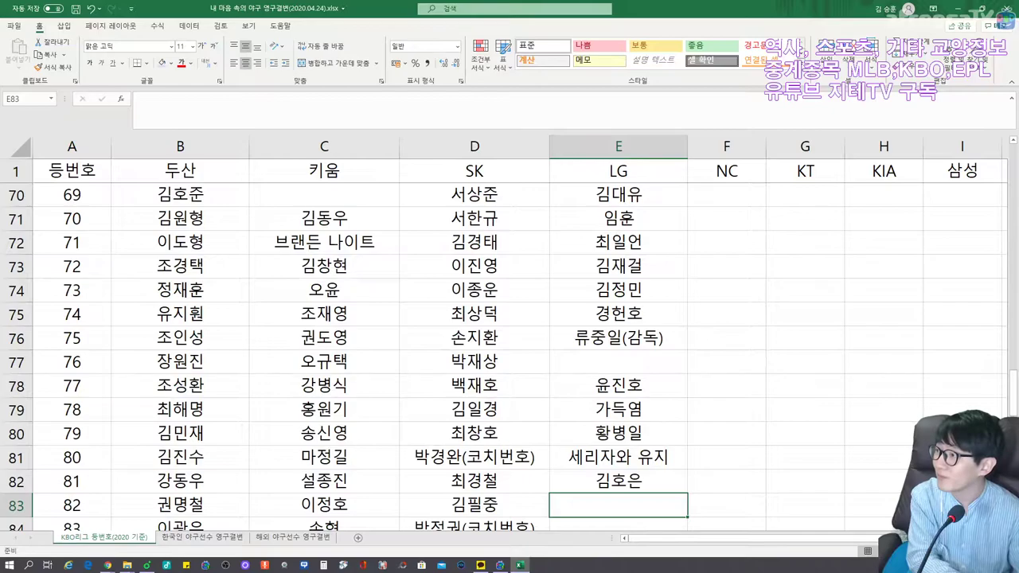
key(Up)
text(김후)
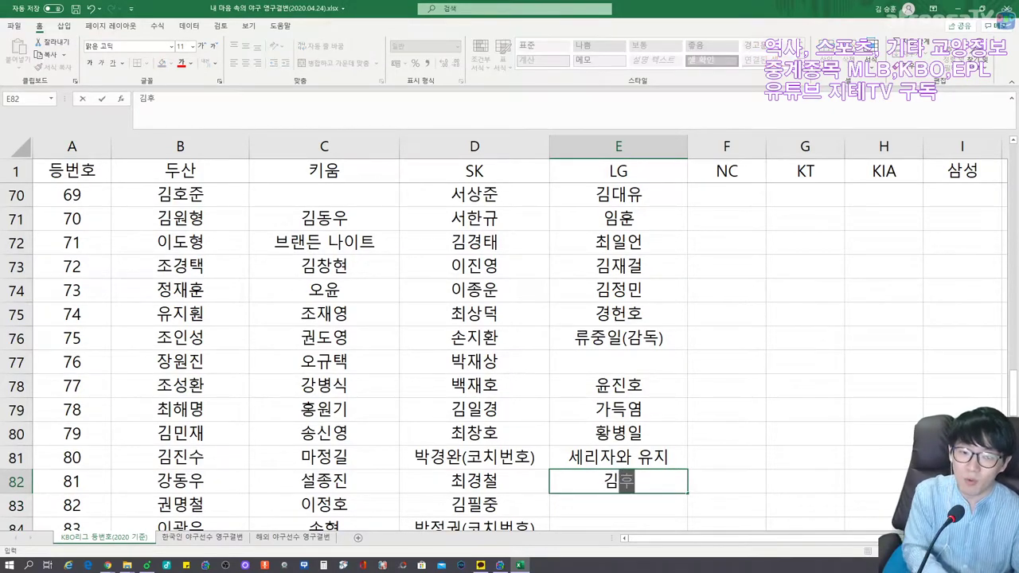
key(BackSpace)
key(BackSpace)
key(BackSpace)
text(호)
key(Return)
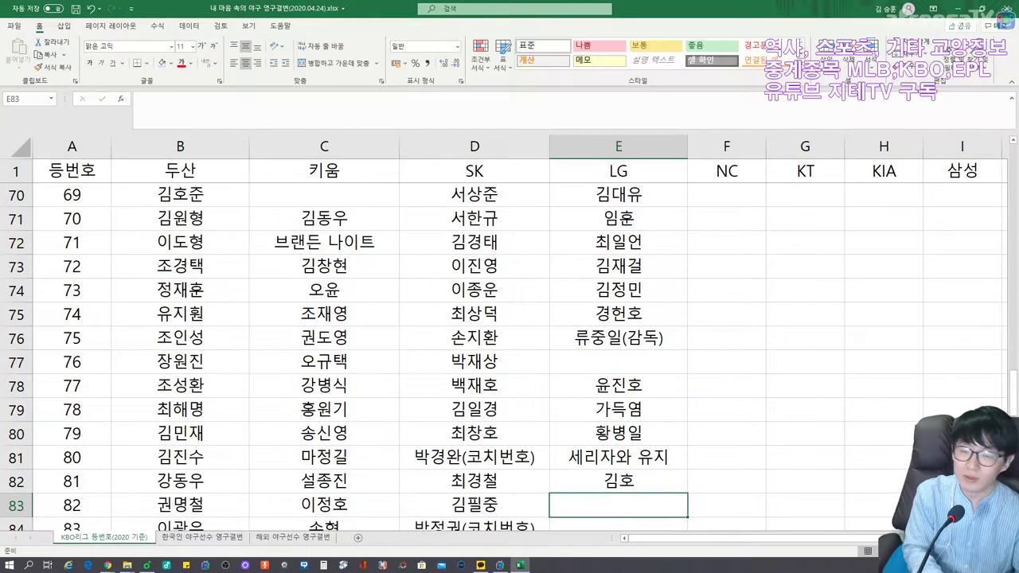
Enter 안상준 in cell E83 of the LG column.
text(아상)
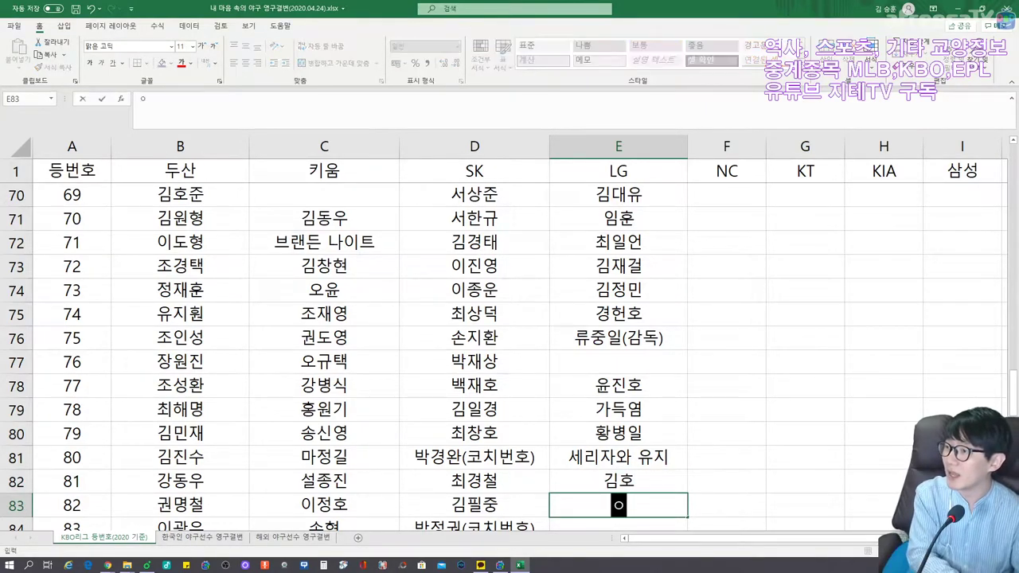
key(BackSpace)
key(BackSpace)
text(안상준)
key(Return)
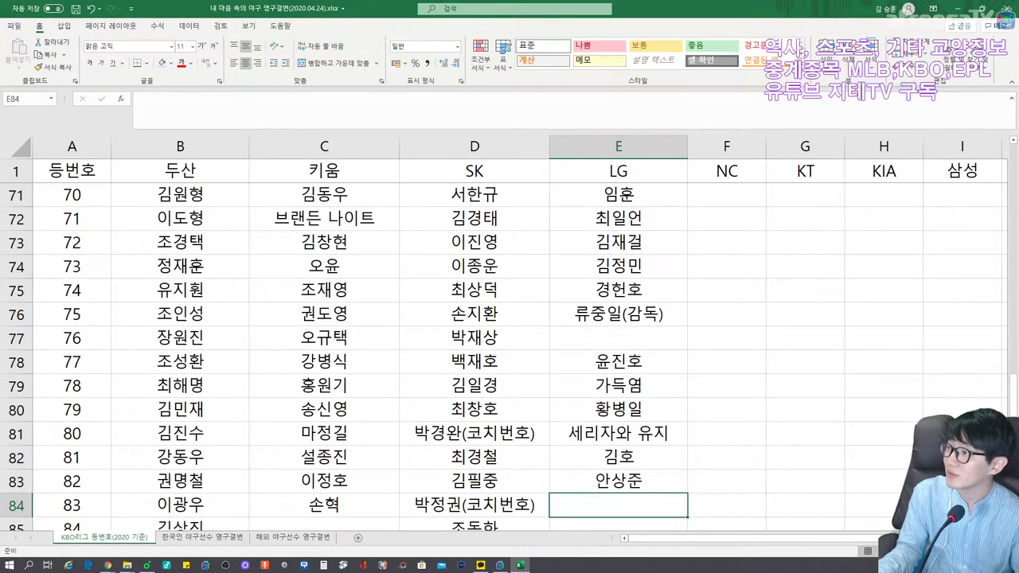
Enter 곽현희 in E84, 박용근 in E85 and 신경식 in E87 of the LG column, leaving E86 blank.
text(곽현희)
key(Return)
text(박ㅇ용근)
key(Return)
key(Return)
text(신경식)
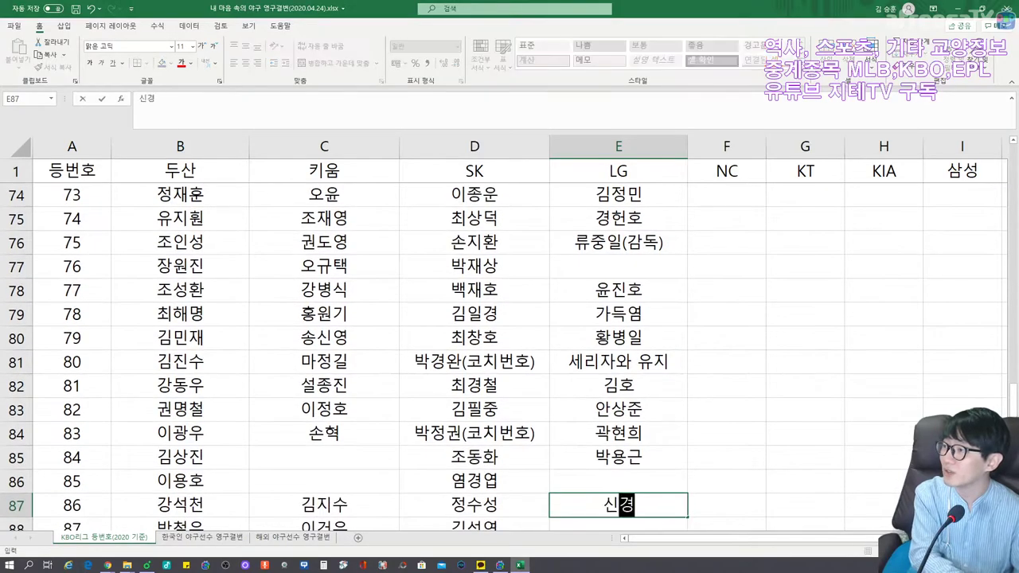
key(Return)
key(Return)
Leave E88 blank and enter 김용일 in E89 and 유동훈 in E90 of the LG column.
text(김용일)
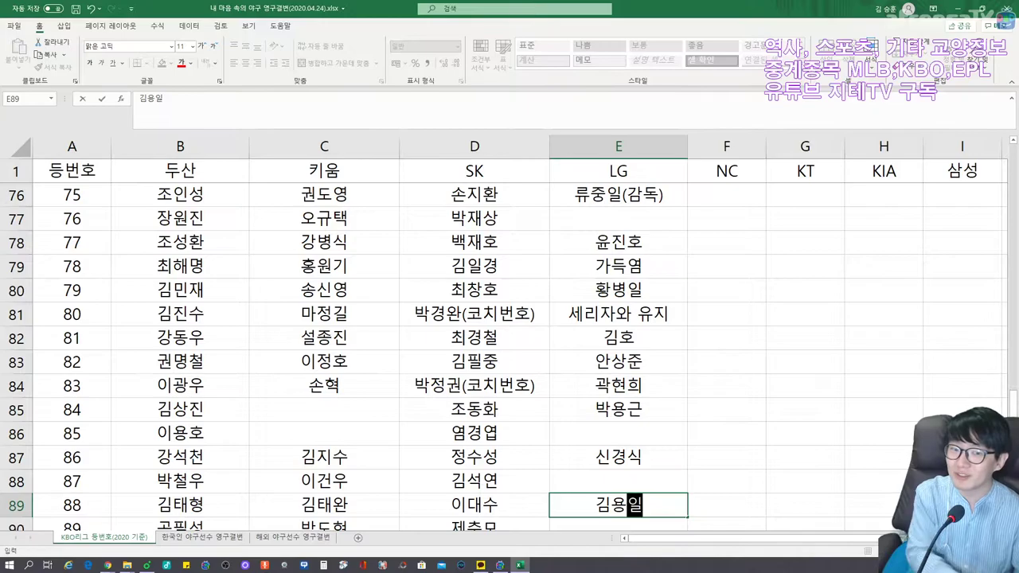
key(Return)
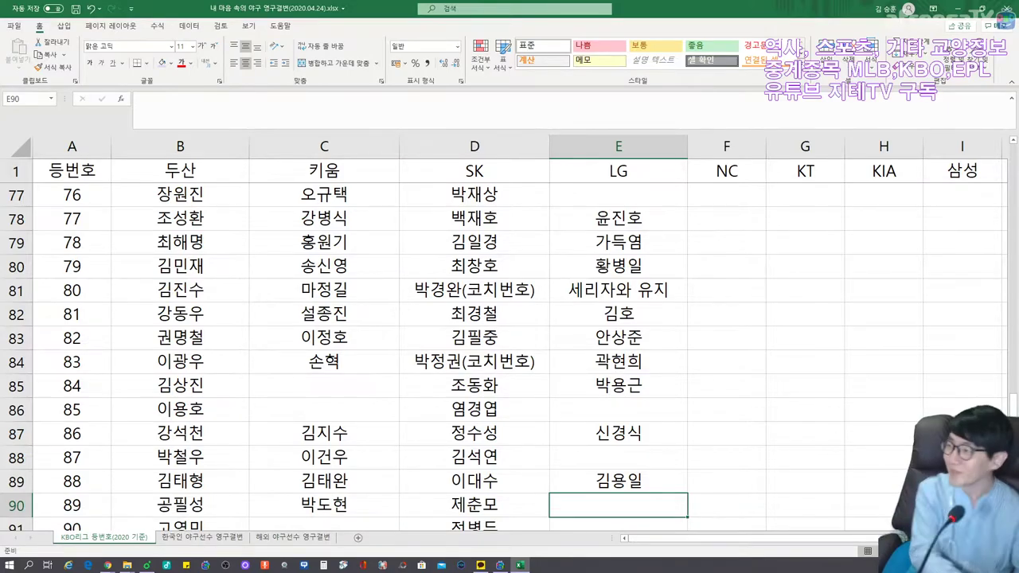
text(유동훈)
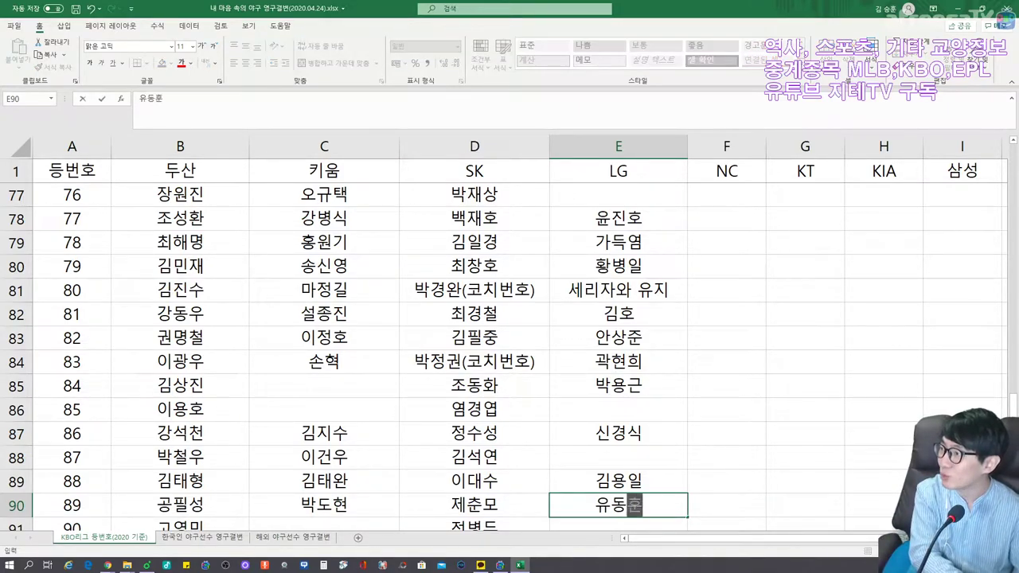
key(Return)
key(Return)
Leave E91 and E92 blank and enter 김동수 in E93 and 장진용 in E94 of the LG column.
key(Return)
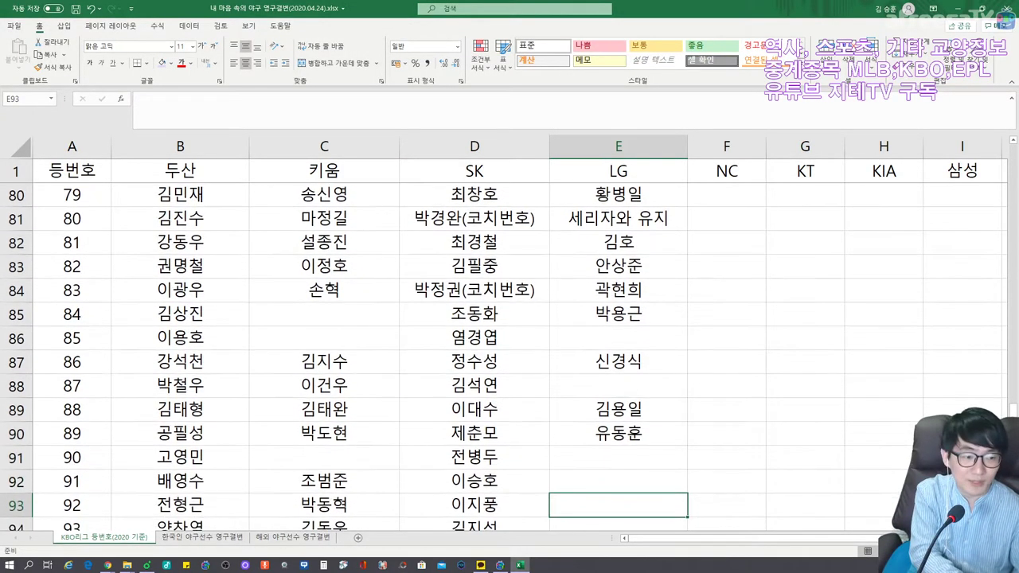
text(김동수)
key(Return)
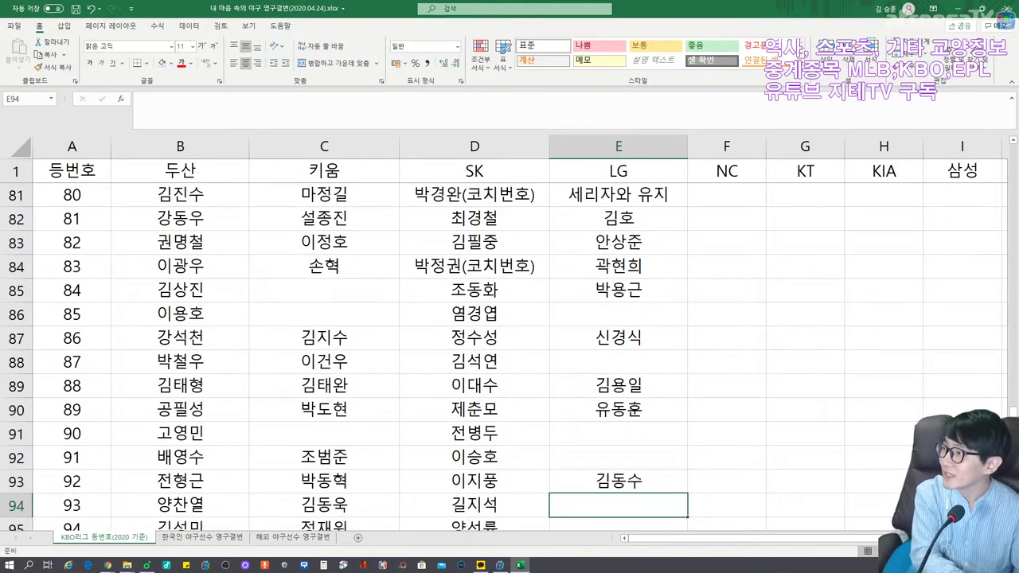
text(장진용)
key(Return)
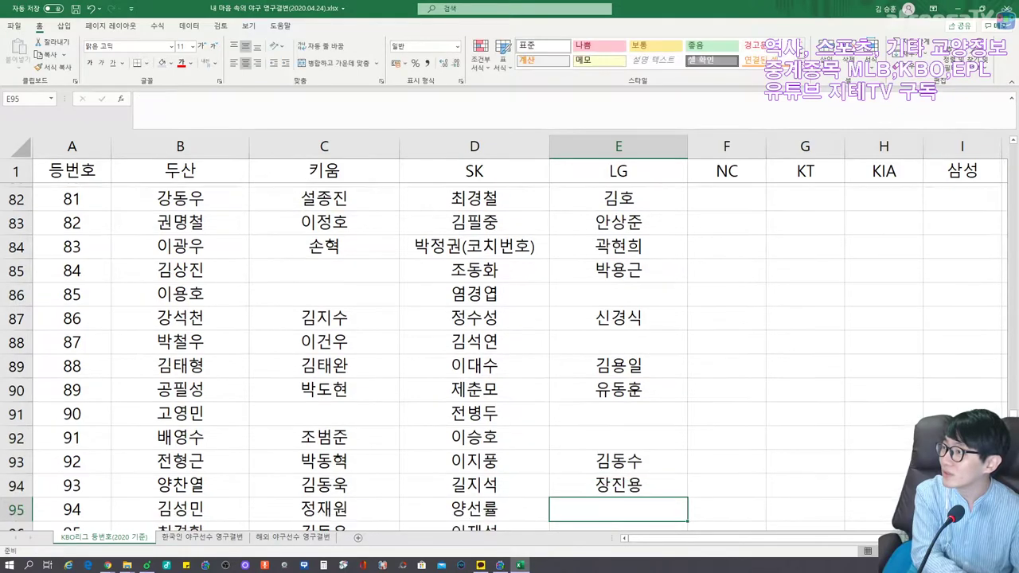
Leave E95 blank and enter 고정환, 김우석 and 김현욱 in cells E96 to E98 of the LG column.
key(Return)
text(고정환)
key(Return)
text(김웃)
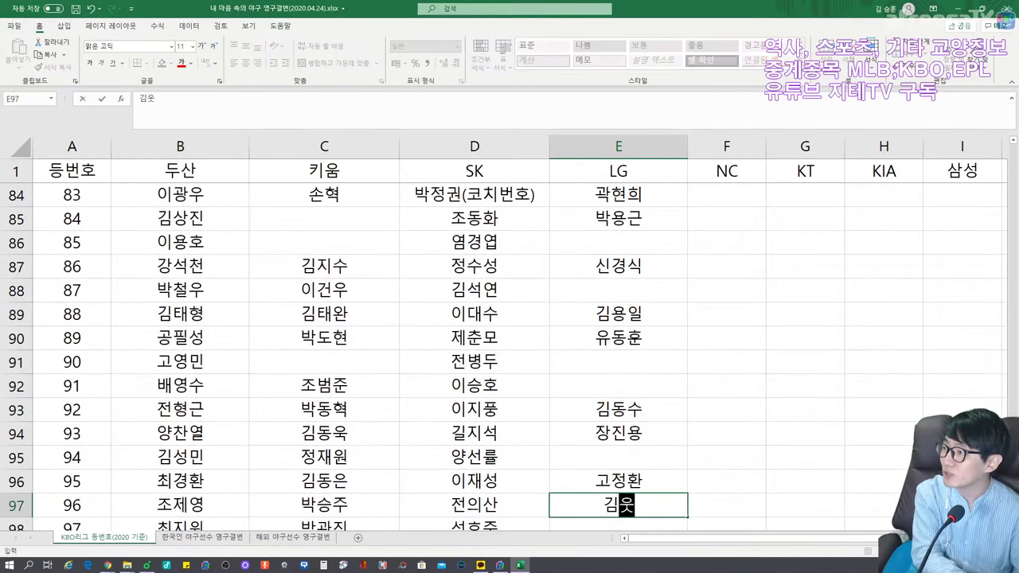
text(석)
key(Return)
text(김현욱)
key(Return)
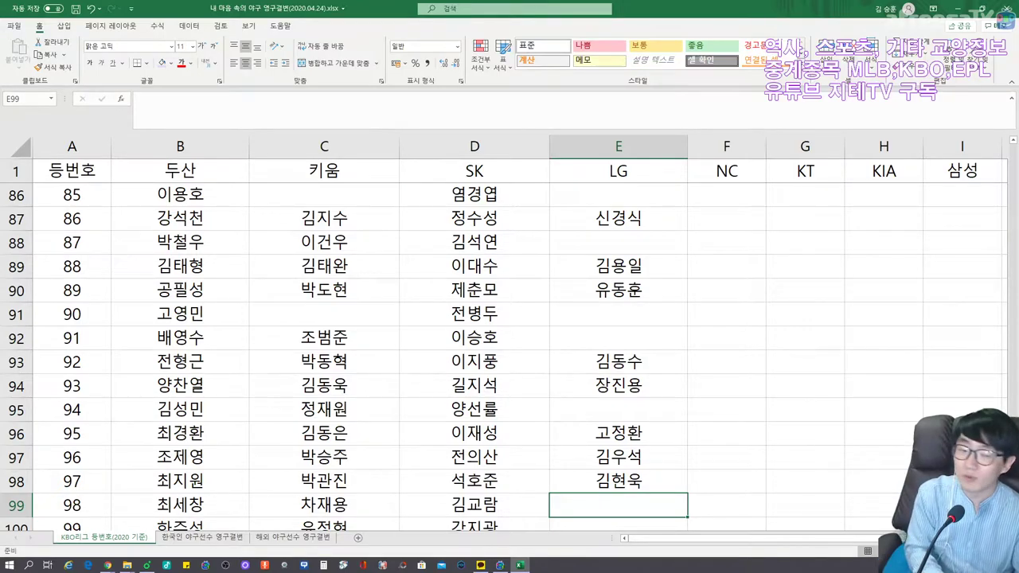
Leave E99 blank and enter 김광삼 in cell E100 of the LG column.
key(Return)
text(김광사)
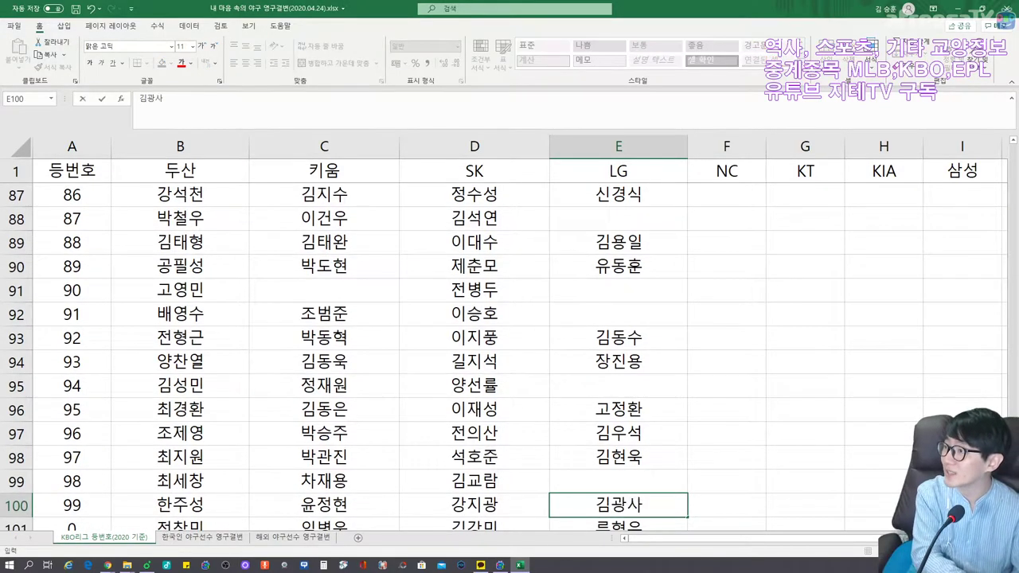
text(ㅁ)
key(Return)
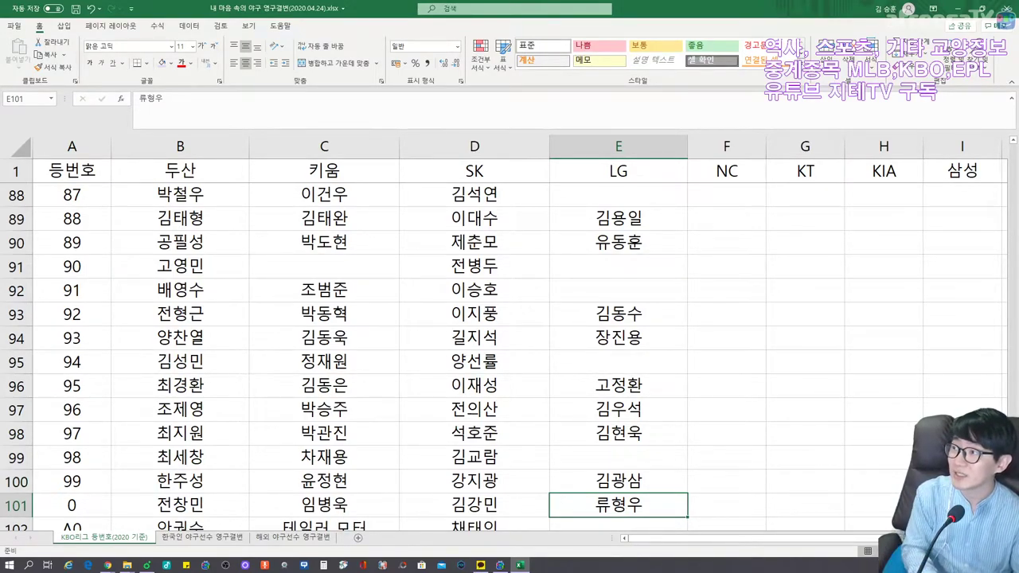
Skip E101 and E102 and enter 한석현, 백남원 and 문보경 in cells E103 to E105 of the LG column.
key(Return)
key(Return)
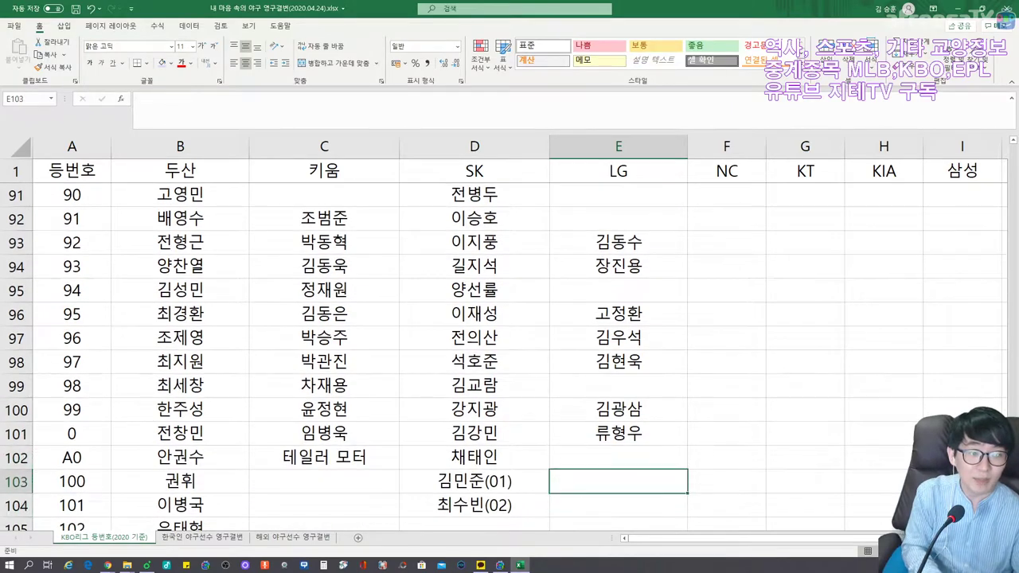
text(한석현)
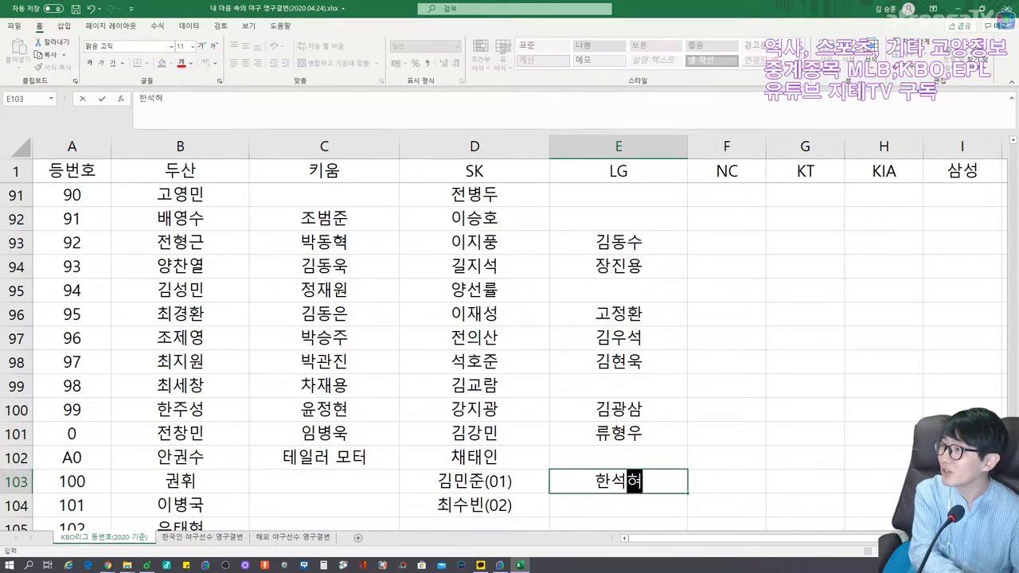
key(Return)
text(백남원)
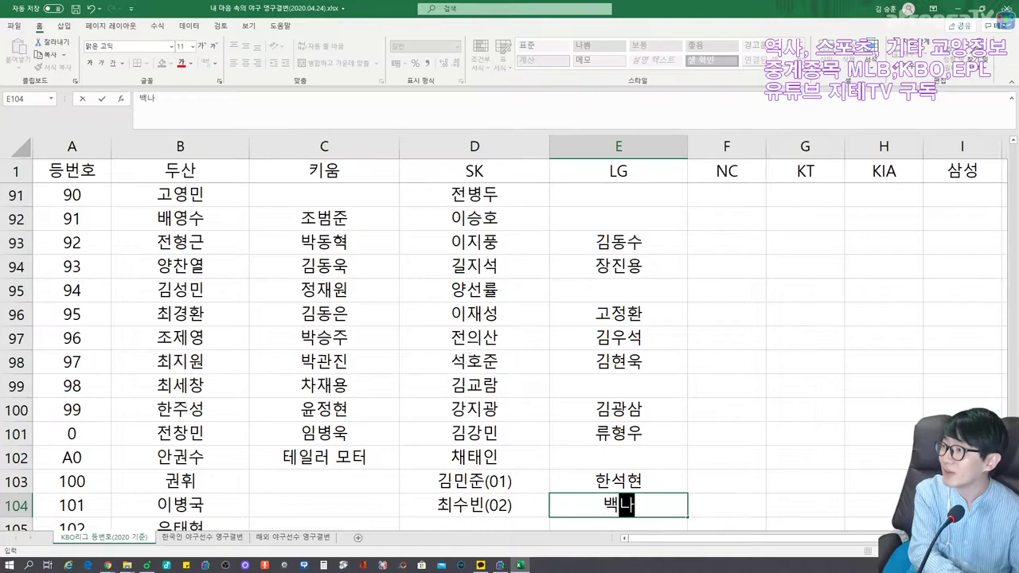
key(Return)
text(문보경)
key(Return)
Enter 박부성, 남호 and 강민 in cells E106 to E108 of the LG column.
text(박붓)
text(성)
key(Return)
text(남호)
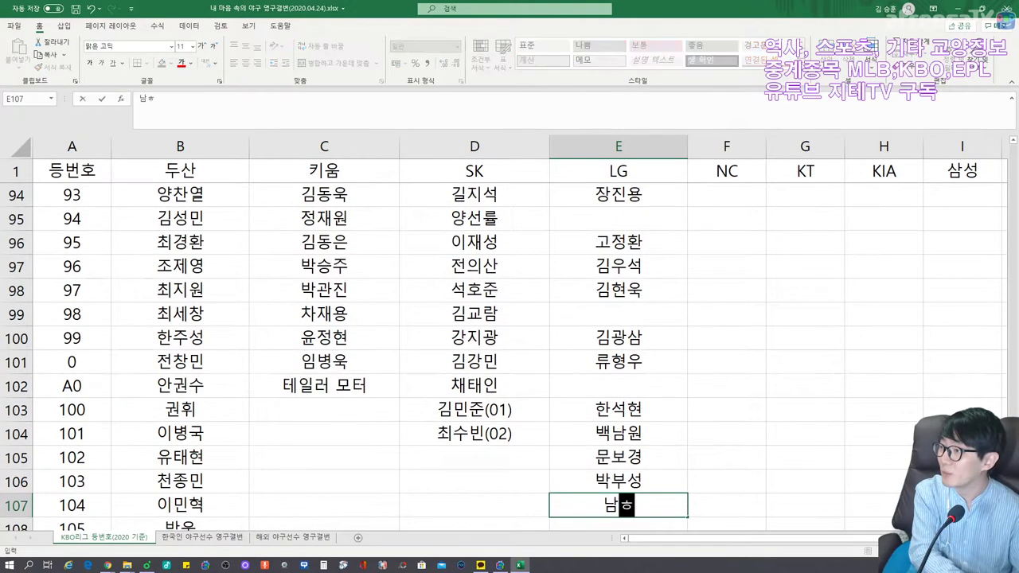
key(Return)
text(강민)
key(Return)
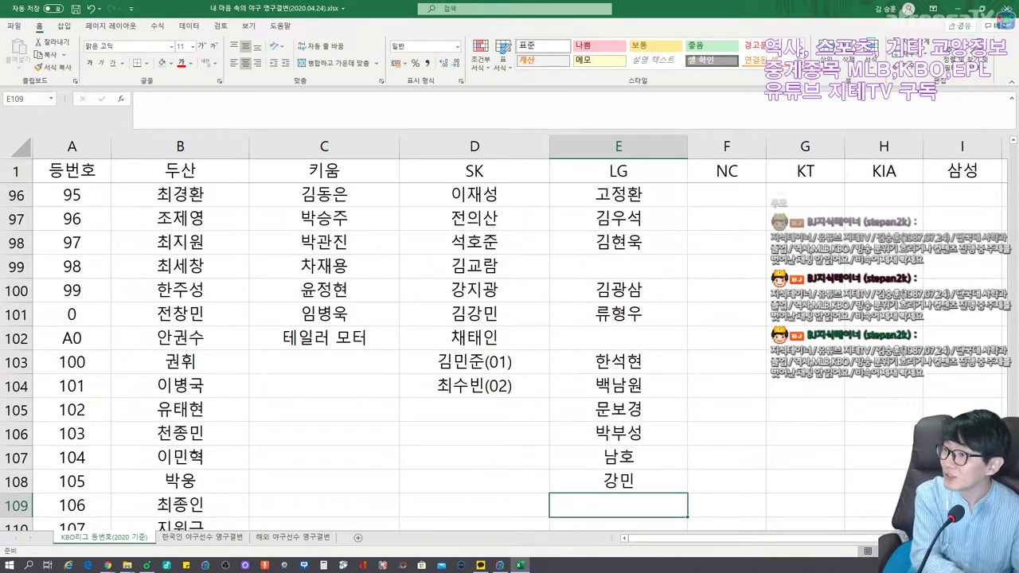
Enter 유영찬, 하영진 and 함창건 in cells E109 to E111 of the LG column.
text(유영찬)
key(Return)
text(하여영진)
key(Return)
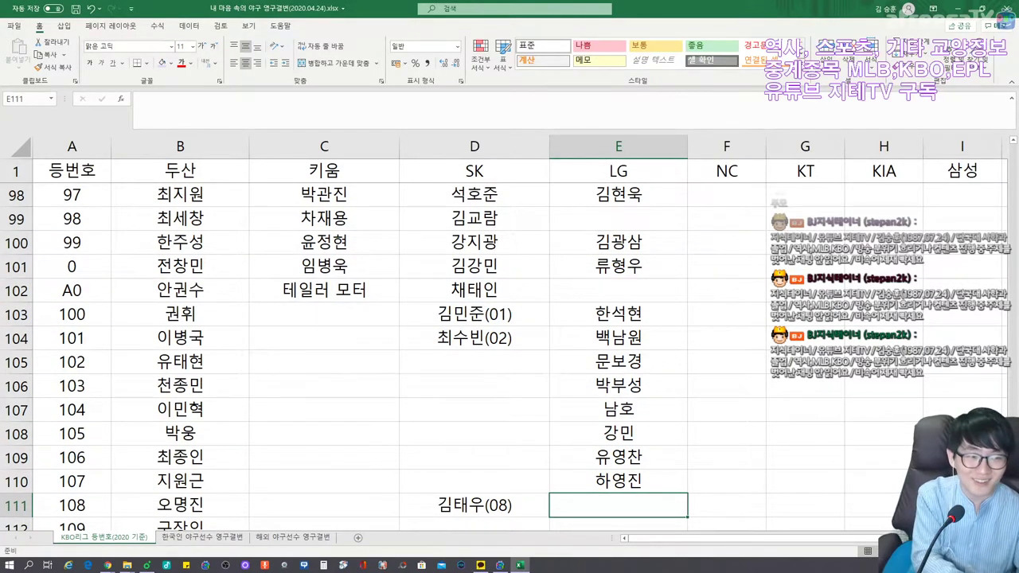
text(함창)
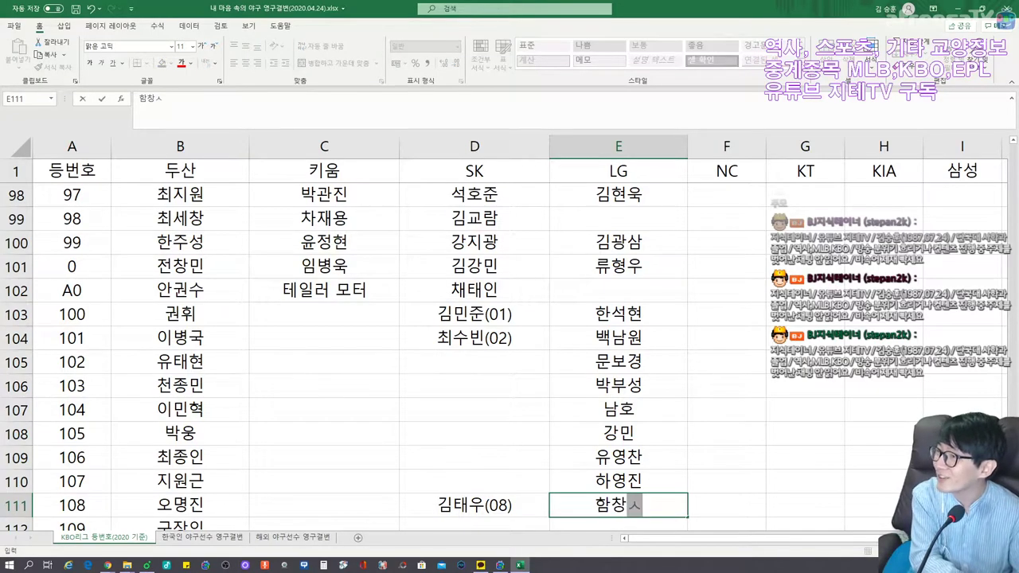
text(건)
key(Return)
Enter 성재헌, 이정우, 천원석 and 박찬호 in cells E112 to E115 of the LG column.
text(성재)
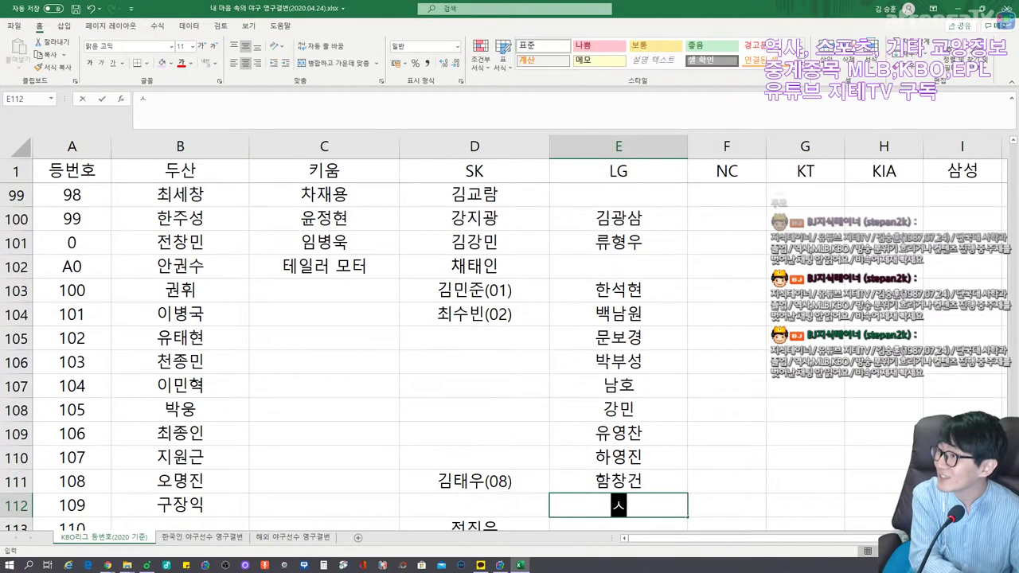
text(헌)
key(Return)
text(이정우)
key(Return)
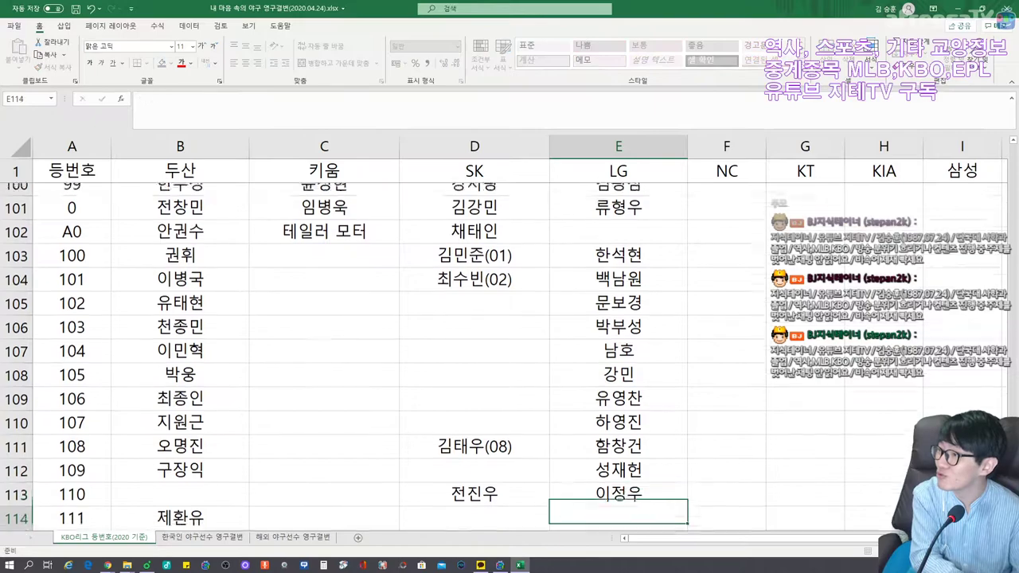
text(천원석)
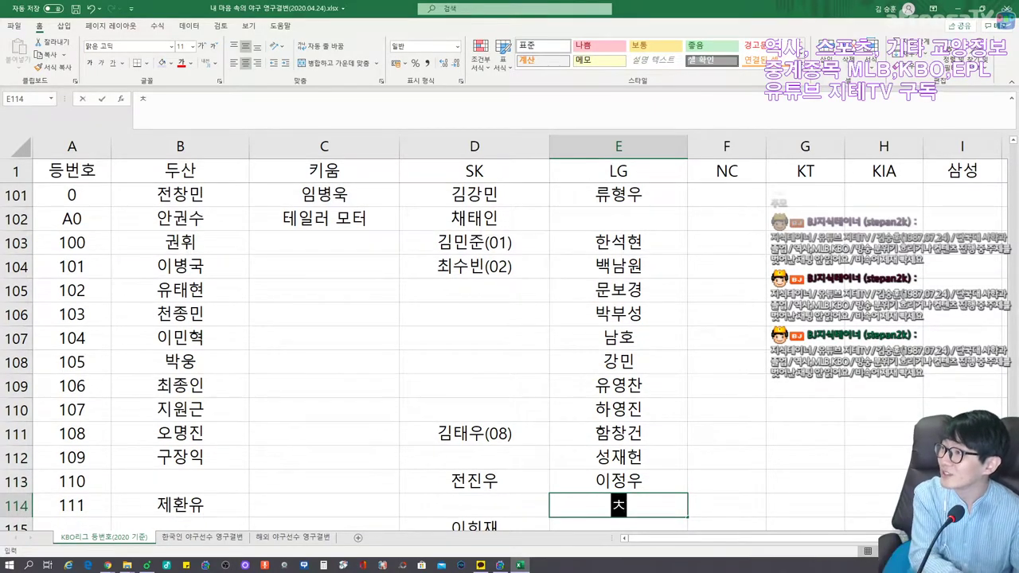
key(Return)
text(박찬호)
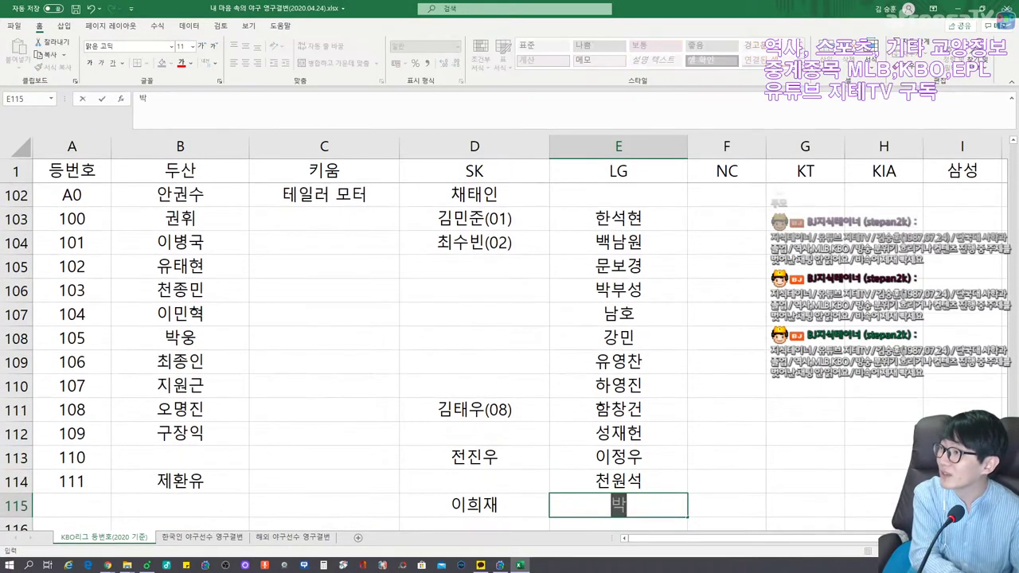
key(Return)
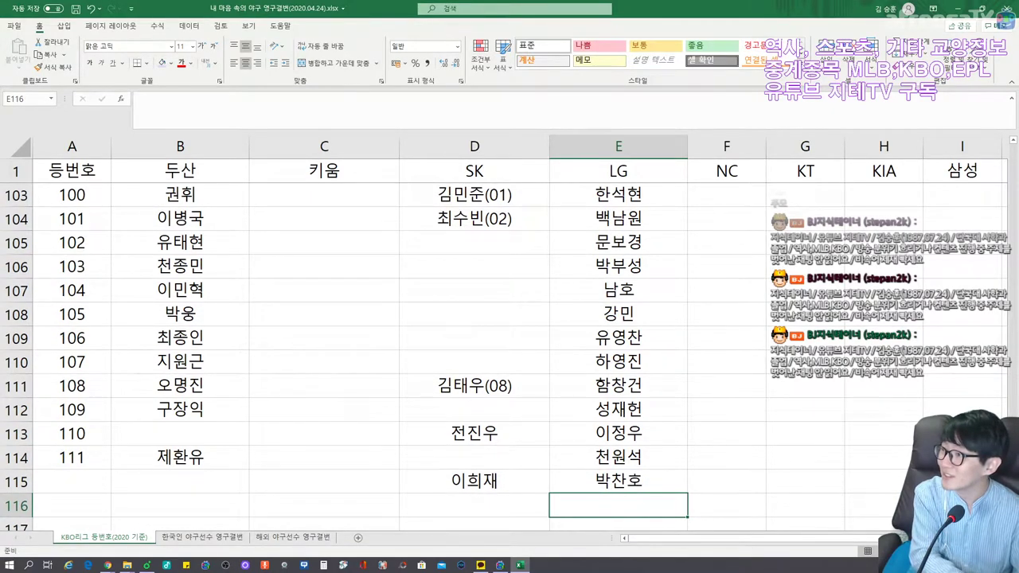
Extend the 등번호 column with the numbers 112, 113, 114 and 115 in cells A115 to A118.
key(Up)
key(Left)
key(Left)
key(Left)
key(Left)
text(112)
key(Return)
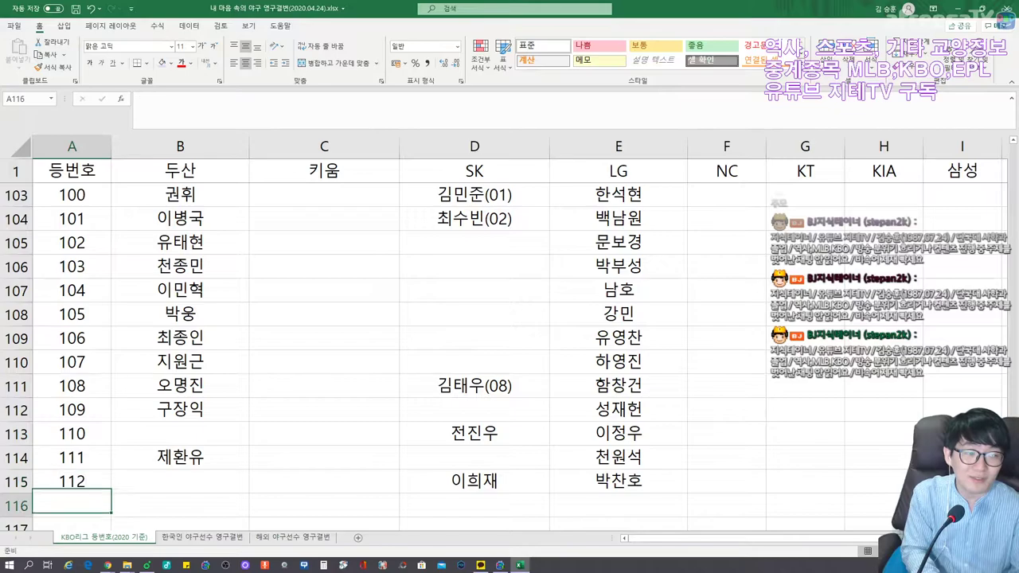
text(113)
key(Return)
text(114)
key(Return)
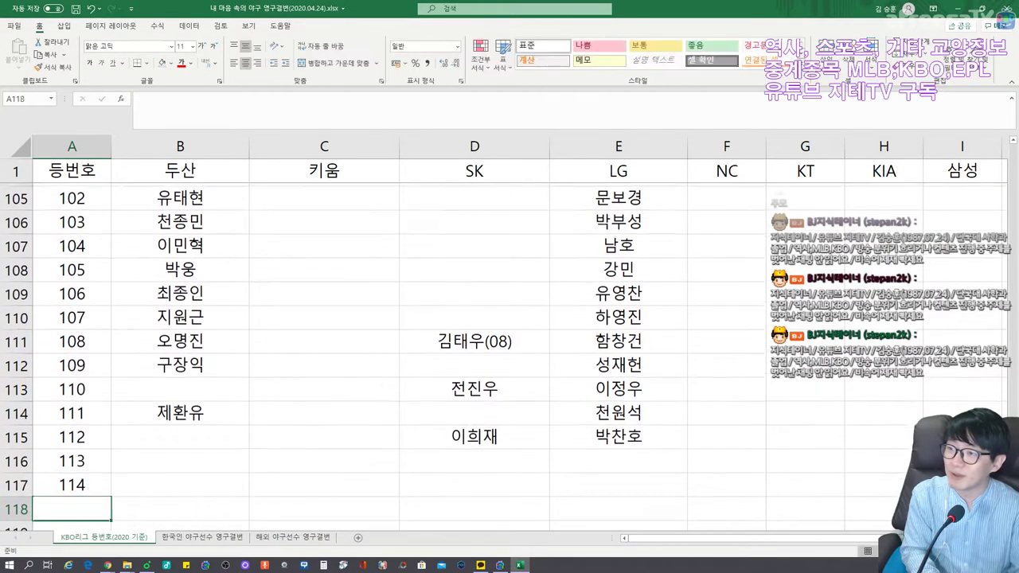
text(115)
key(Return)
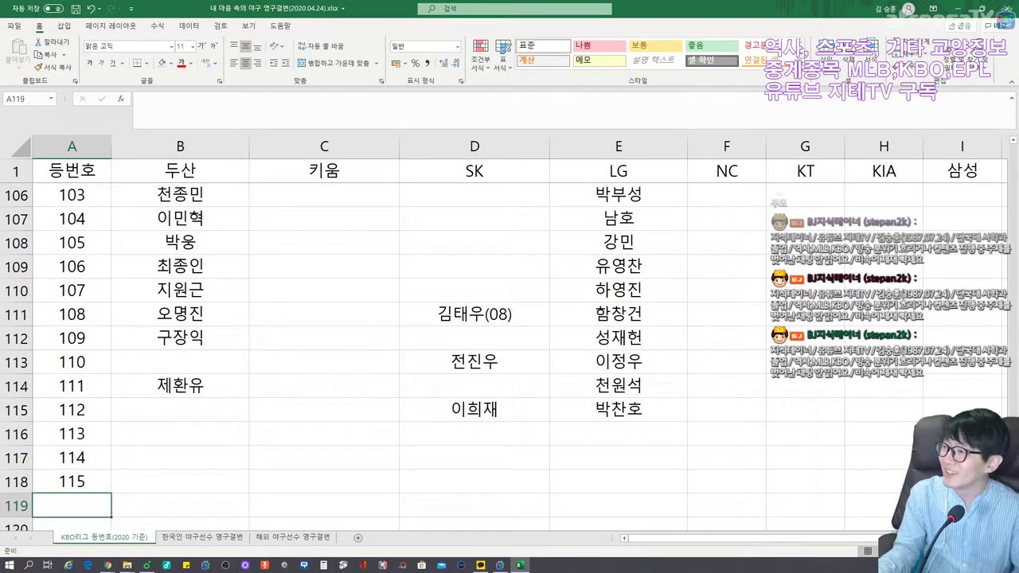
Enter the numbers 116, 117, 118 and 119 in cells A119 to A122 of the 등번호 column.
text(116)
key(Return)
text(117)
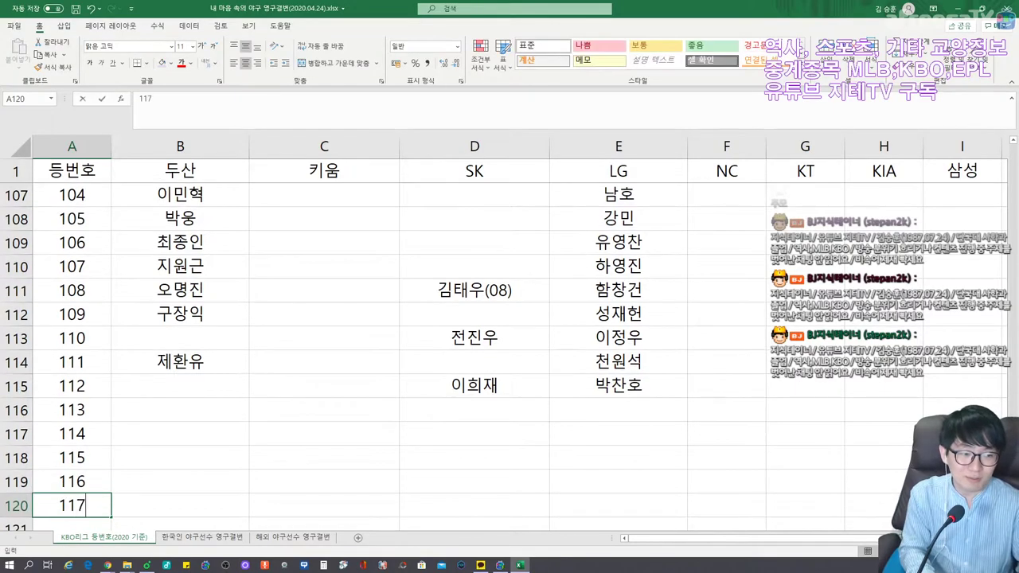
key(Return)
text(118)
key(Return)
text(119)
key(Return)
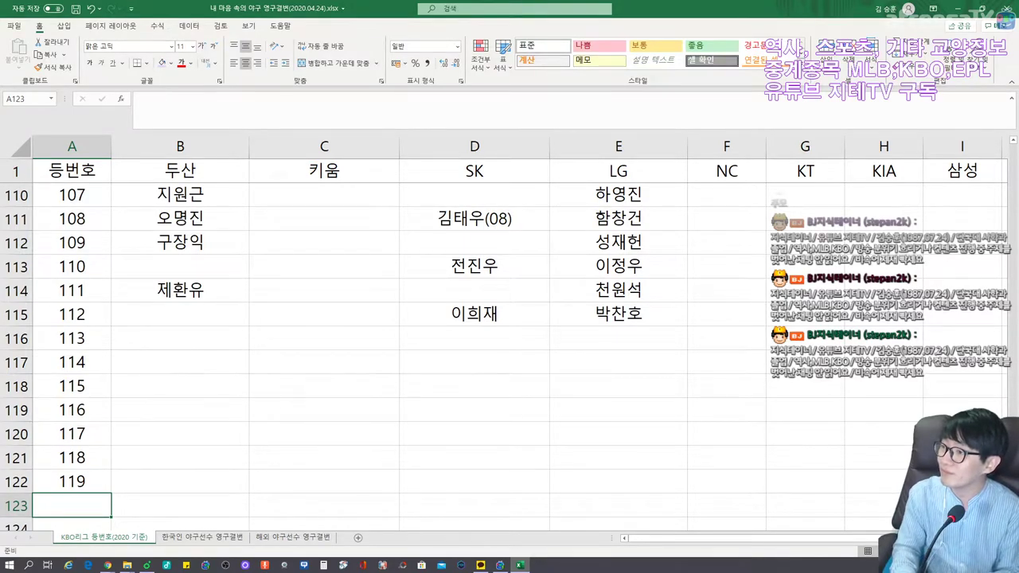
Enter the numbers 120, 121 and 122 in cells A123 to A125 of the 등번호 column.
text(120)
key(Return)
text(121)
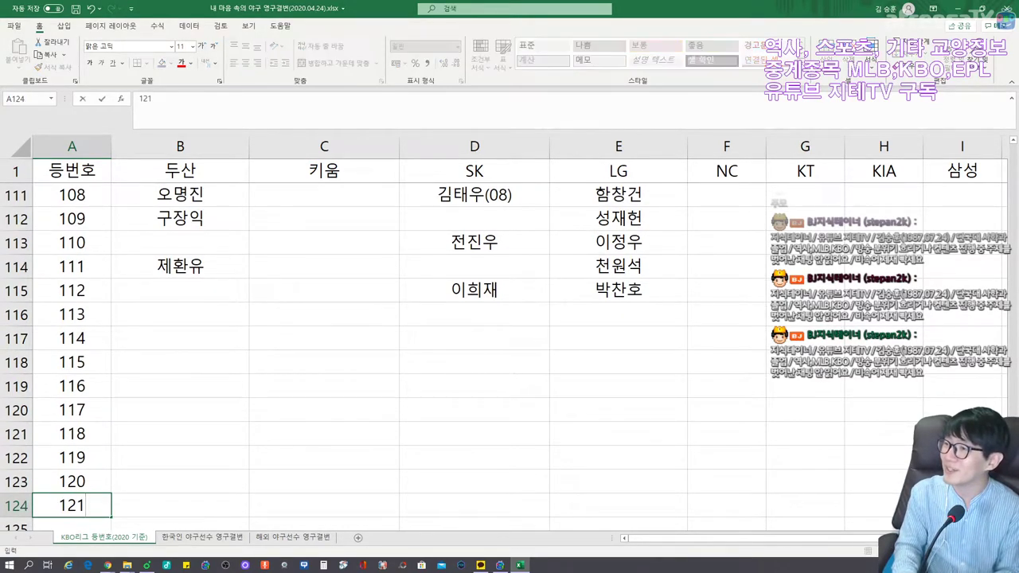
key(Return)
text(122)
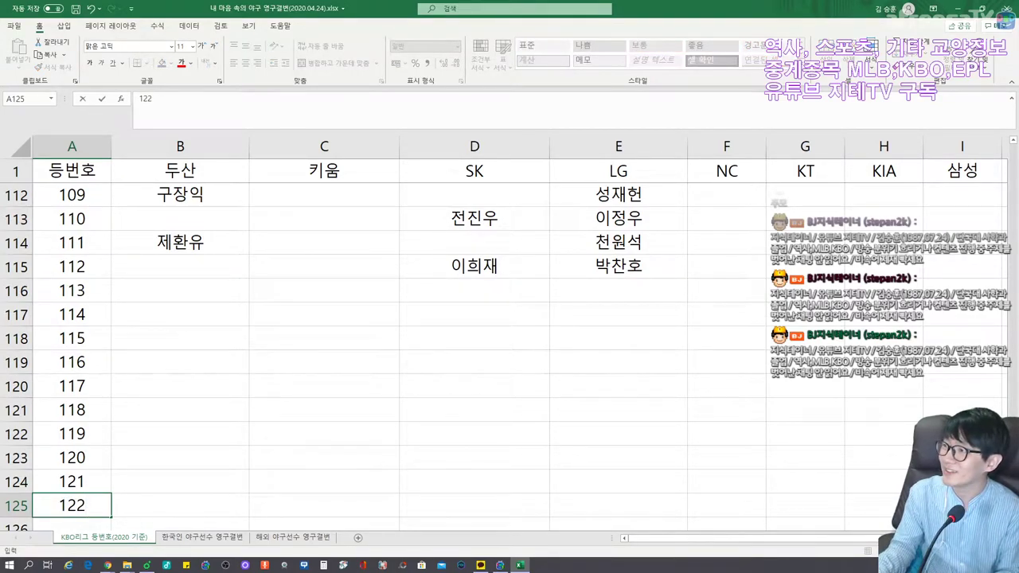
key(Up)
key(Up)
key(Up)
key(Up)
key(Up)
key(Up)
key(Up)
key(Up)
key(Up)
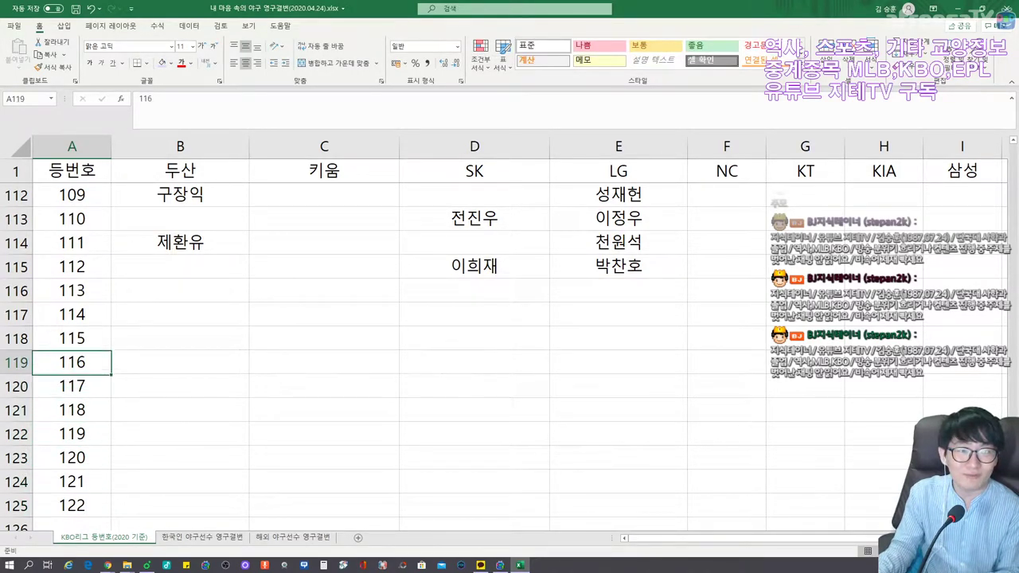
Return to the LG column and enter 임준형 in E116 and 조용근 in E117.
key(Right)
key(Right)
key(Right)
key(Right)
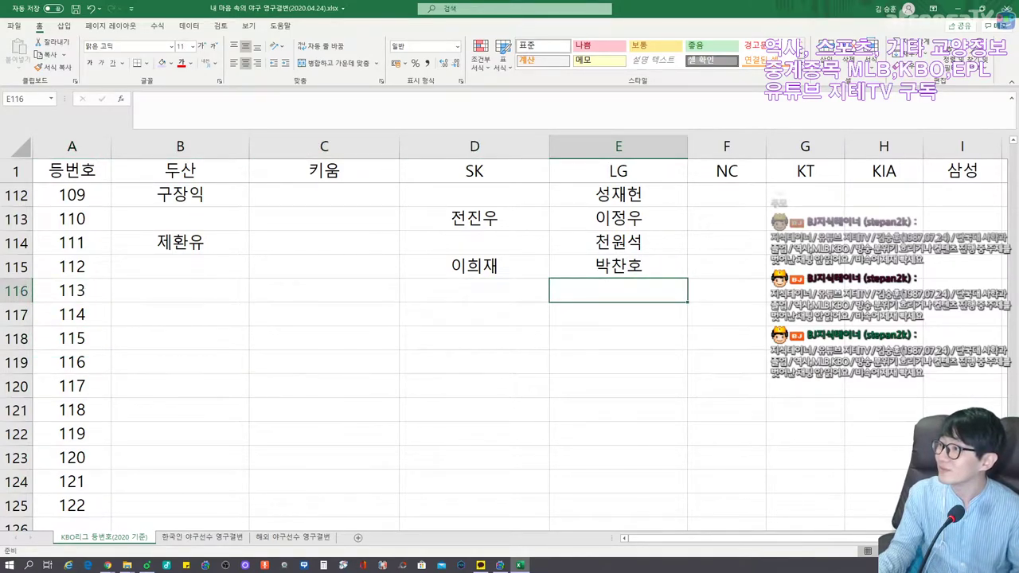
text(임준형)
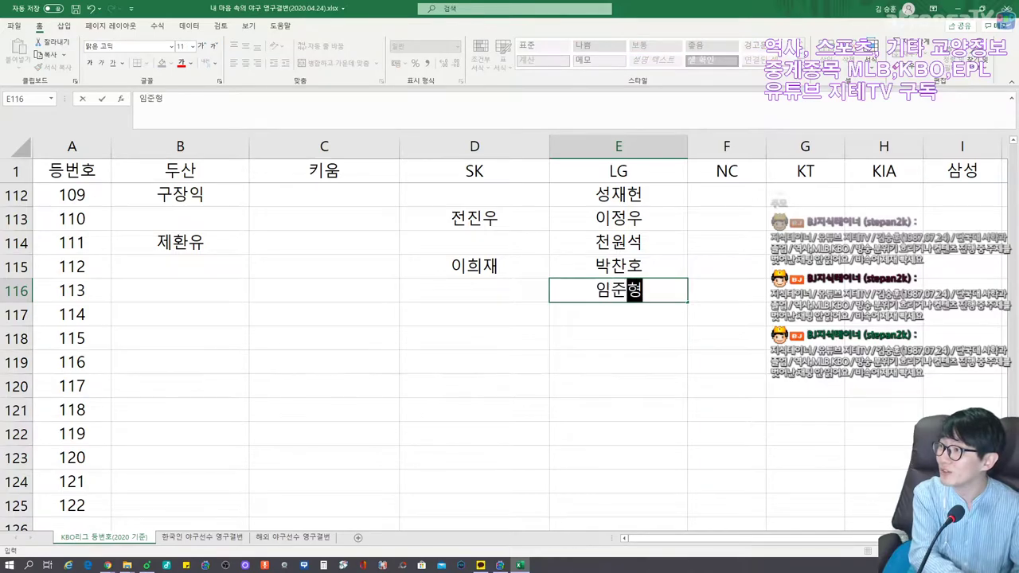
key(Return)
text(조용그ㄴ)
key(Return)
Enter 김태우 in E118 and 김도환 in E119 of the LG column.
text(김태우)
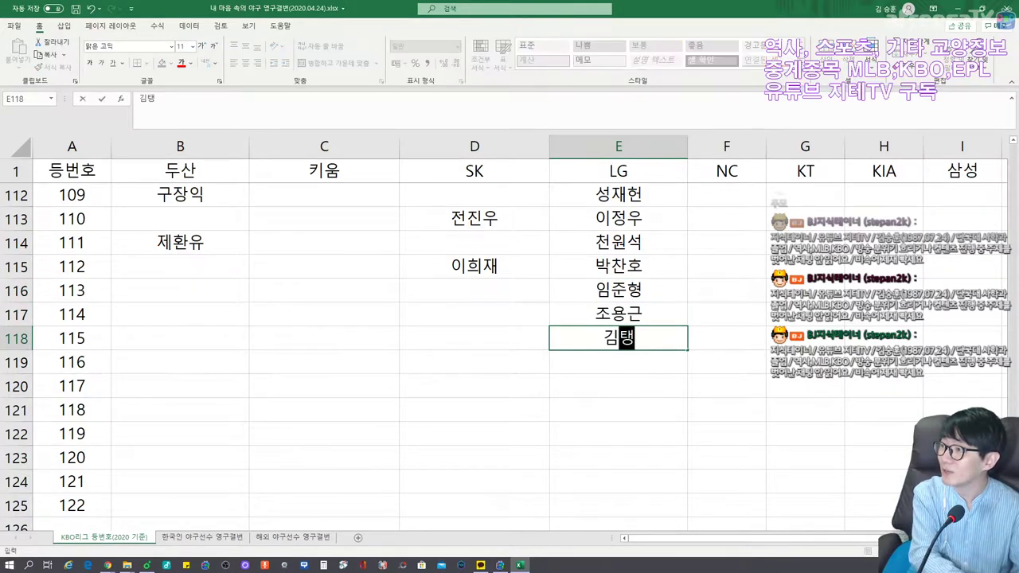
key(Return)
text(김도환)
key(Return)
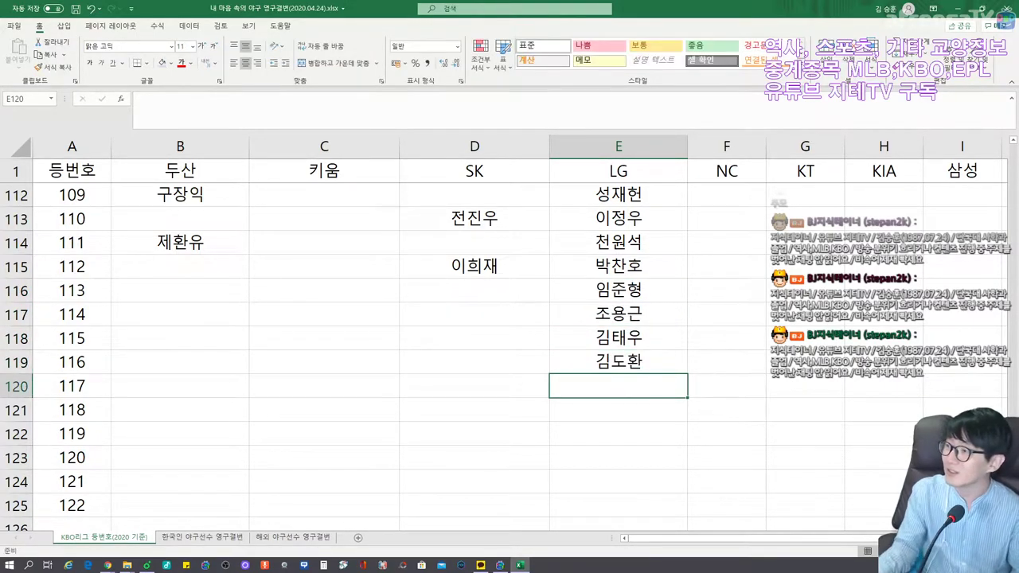
Enter 이동규 in E120, 박성준 in E122, 김태형 in E123 and 이준형 in E124 of the LG column, skipping E121.
text(이동규)
key(Return)
key(Return)
text(박성준)
key(Return)
text(김태형)
key(Return)
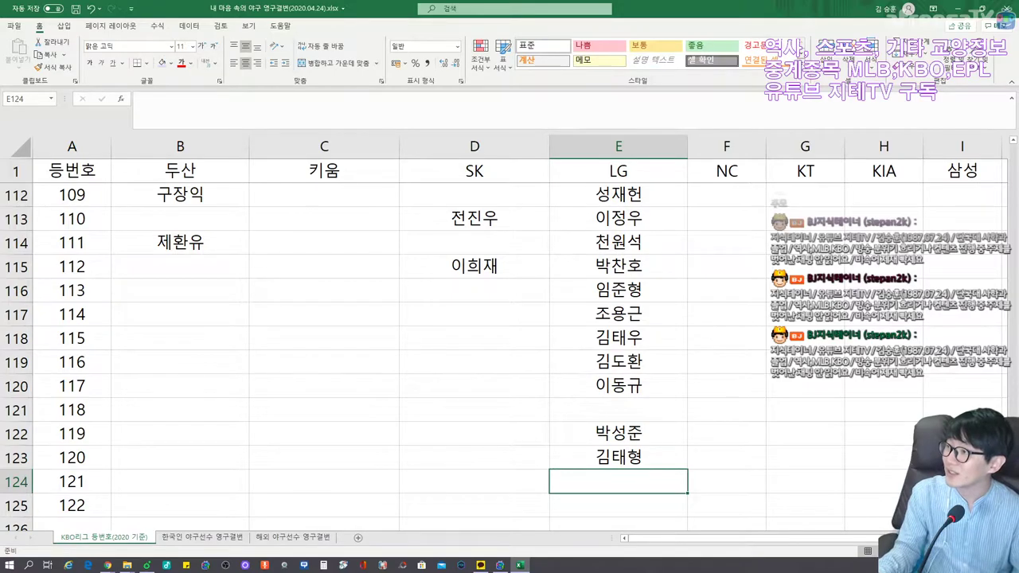
text(이준형)
key(Return)
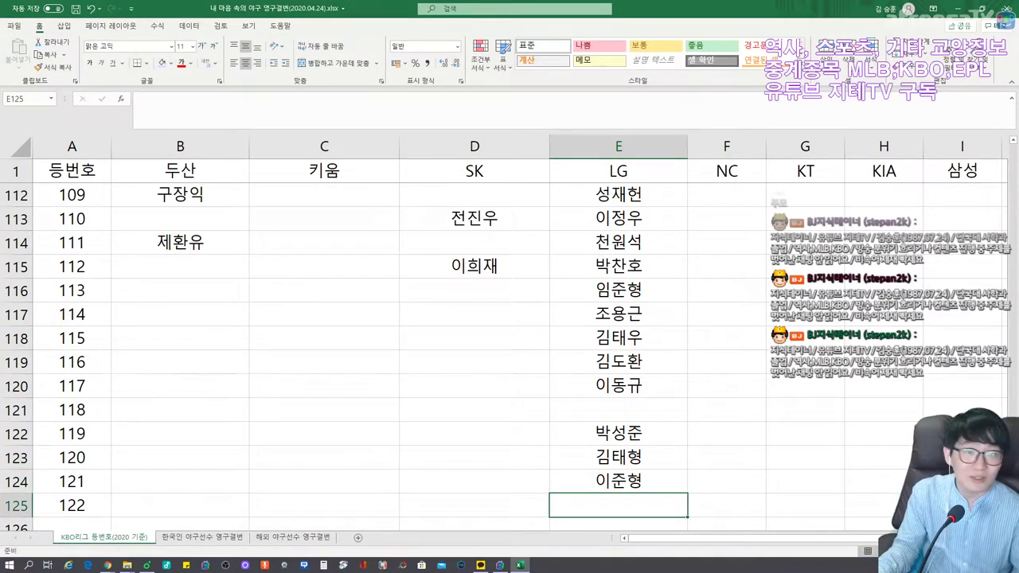
Mark 두산's number 88 as the manager by changing cell B89 to 김태형(감독).
scroll(510, 334, up, 8)
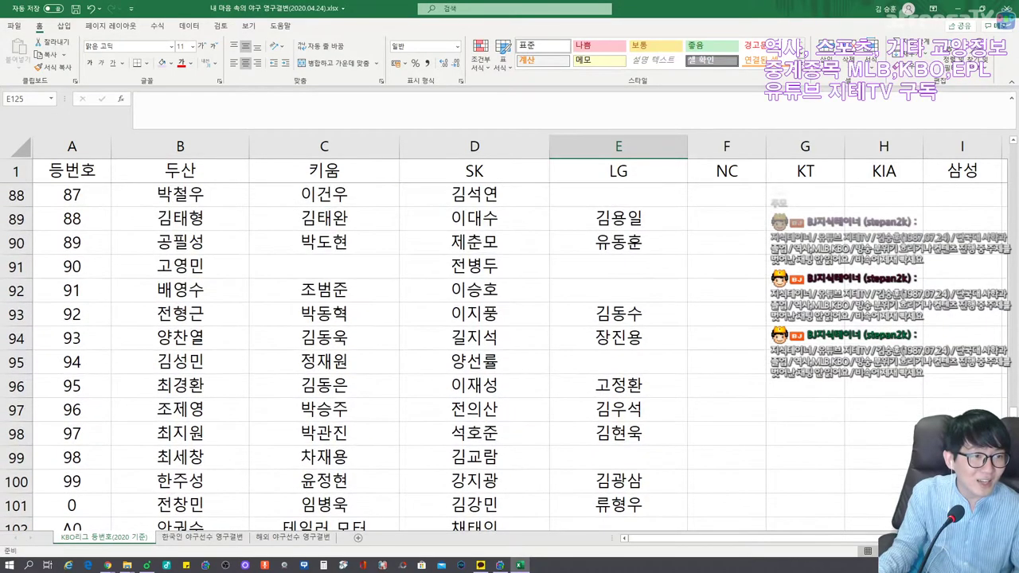
click(180, 218)
text(김)
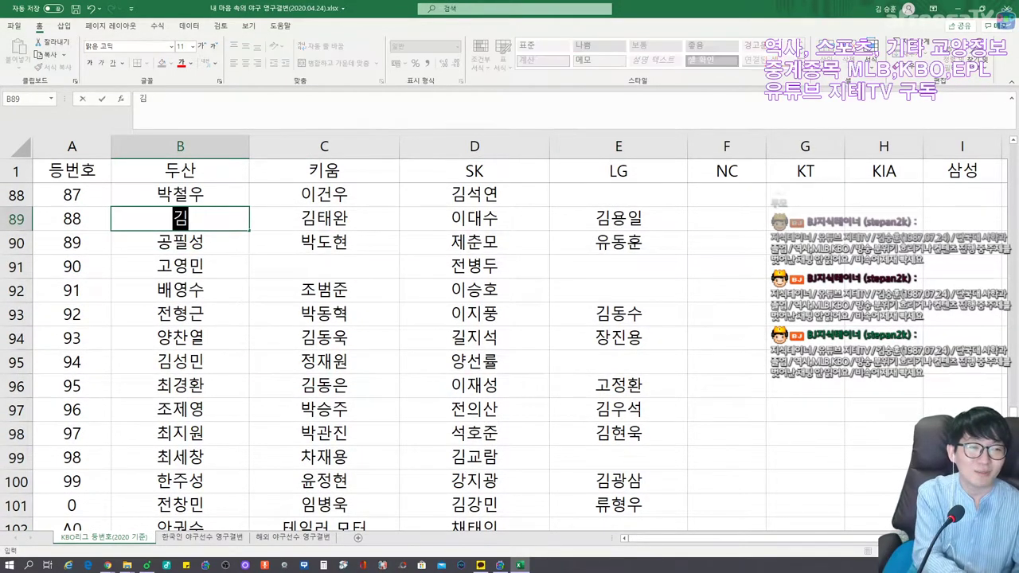
text(태형(감독))
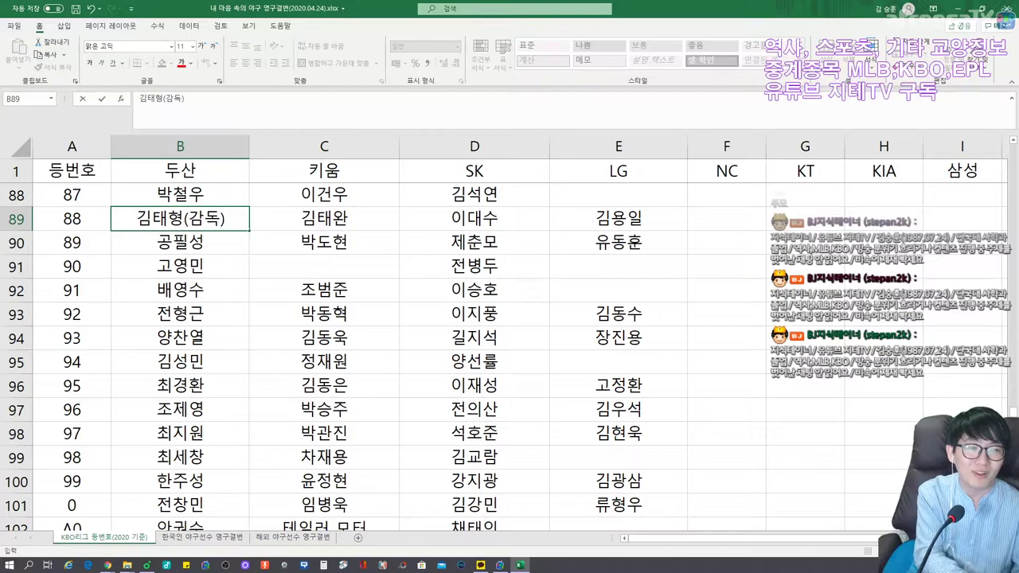
key(Return)
Mark 키움's number 83 as the manager by changing cell C84 to 손혁(감독).
scroll(510, 342, down, 2)
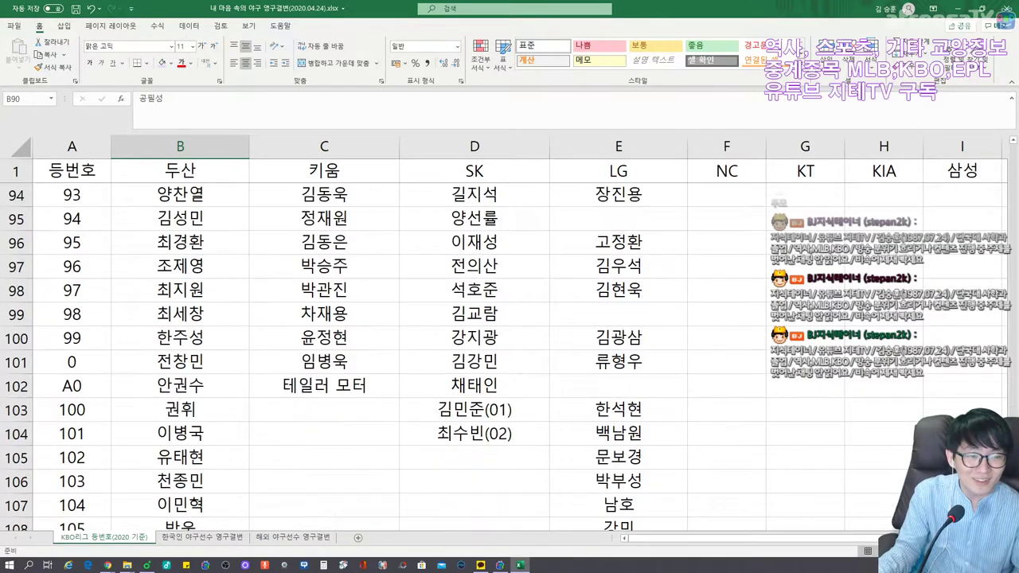
scroll(509, 342, up, 1)
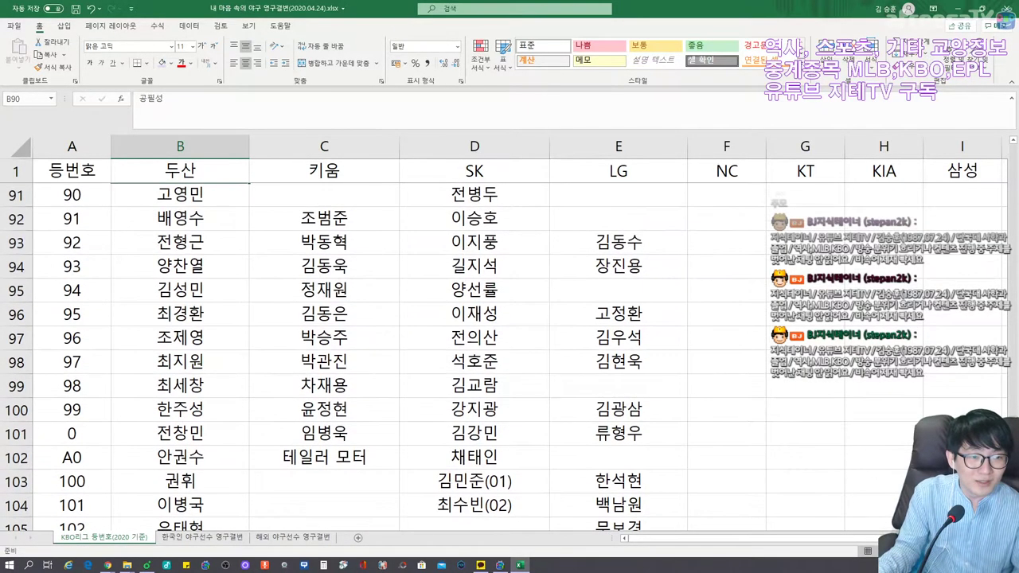
scroll(509, 357, up, 5)
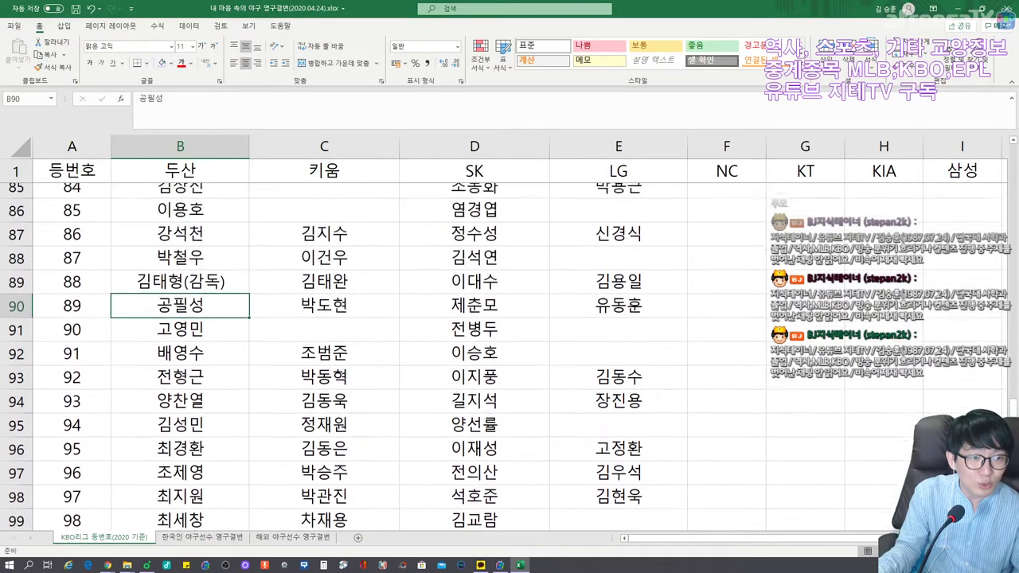
click(324, 386)
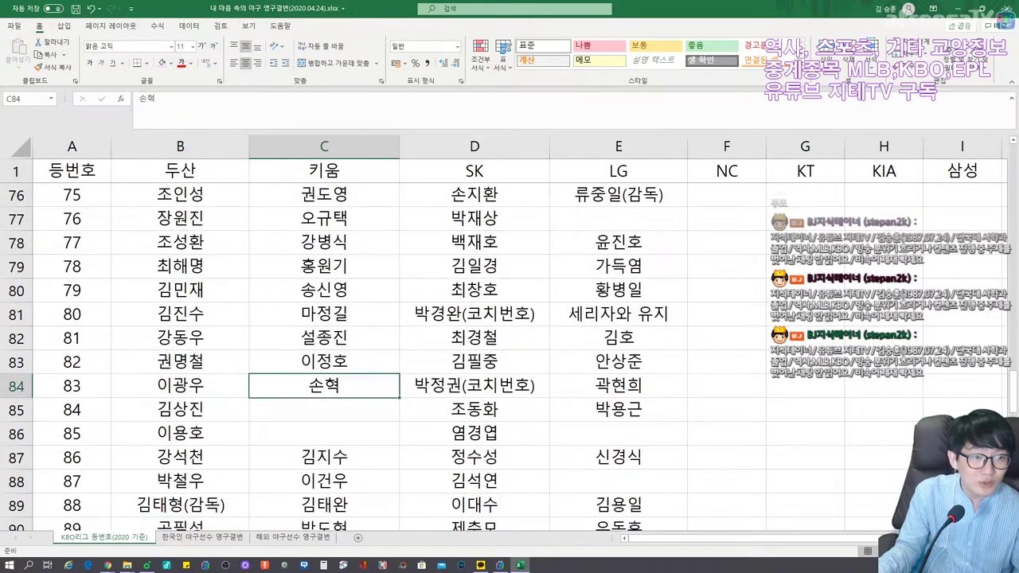
key(F2)
key(BackSpace)
text(혀ㄱ(감독))
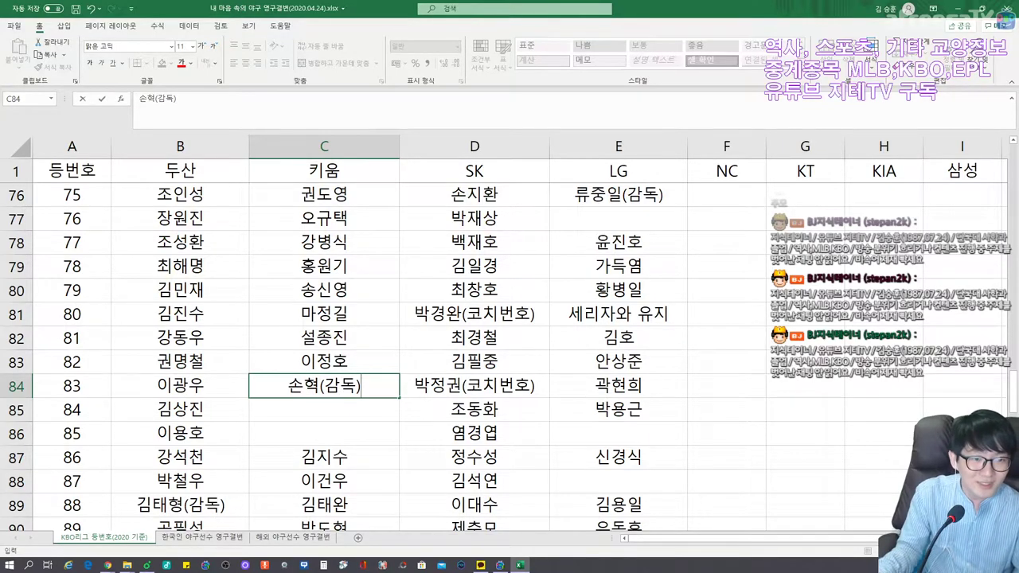
key(Tab)
Add (감독) after the name 염경엽 in cell D86 of the SK column.
click(474, 434)
key(F2)
text((감독))
key(Return)
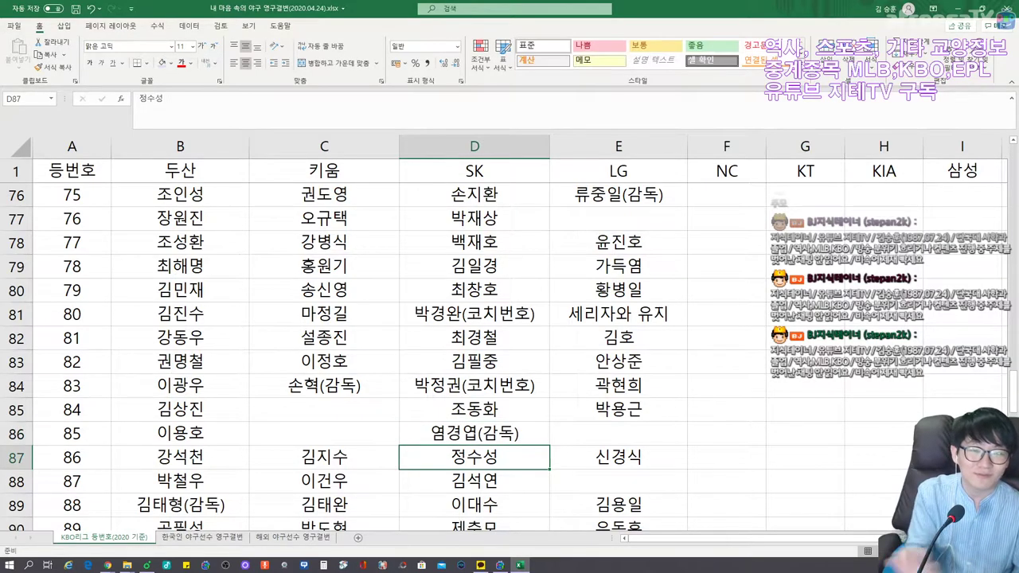
click(618, 457)
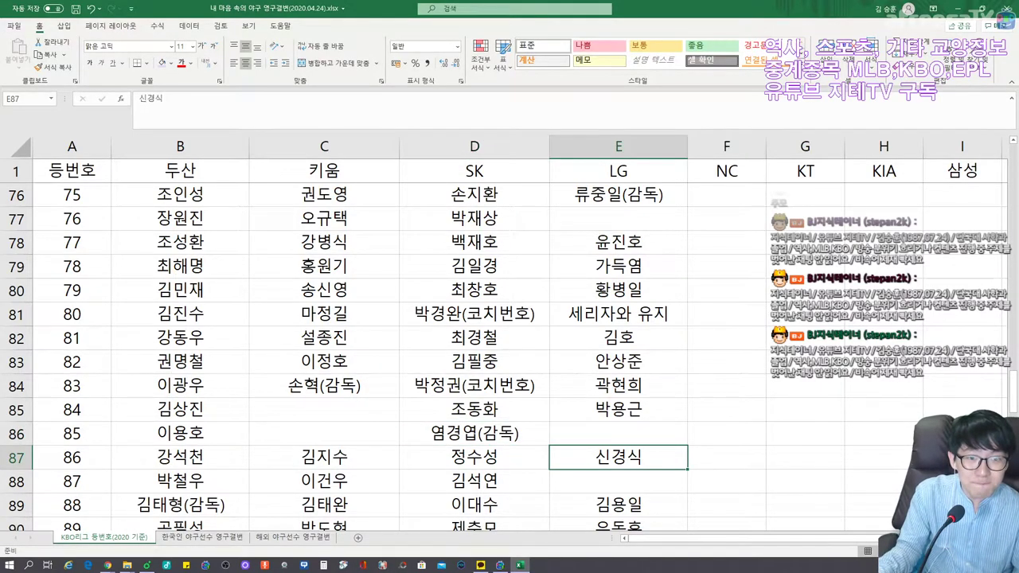
click(618, 433)
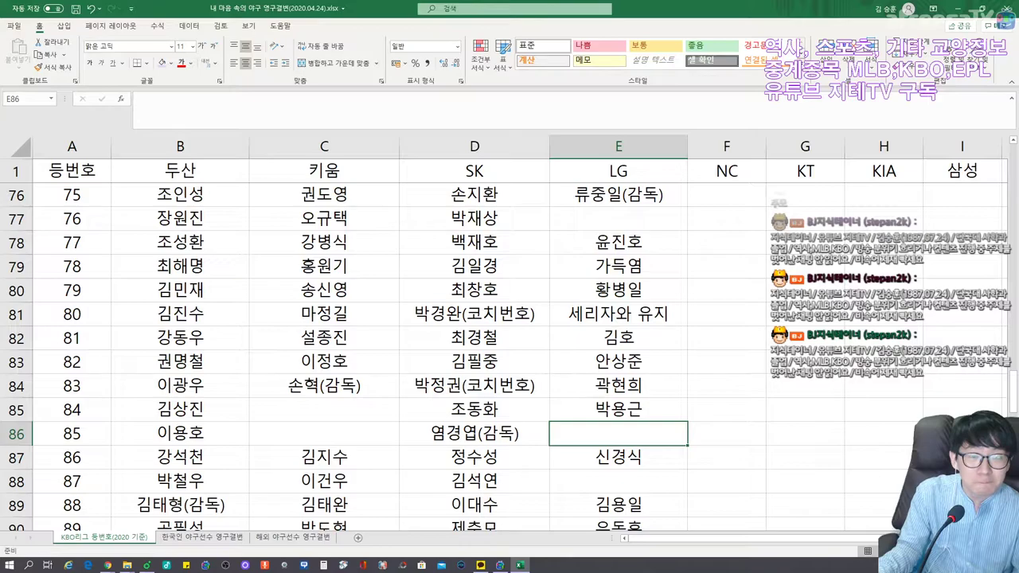
Shorten the notes in the SK column so D81 reads 박경완(코치) and D84 reads 박정권(코치).
click(474, 314)
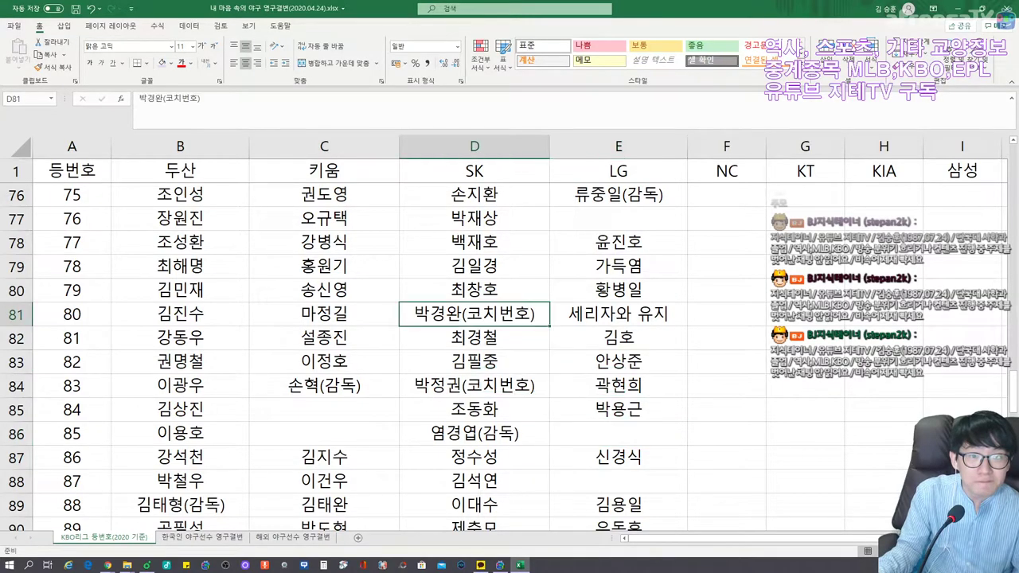
key(F2)
key(BackSpace)
key(BackSpace)
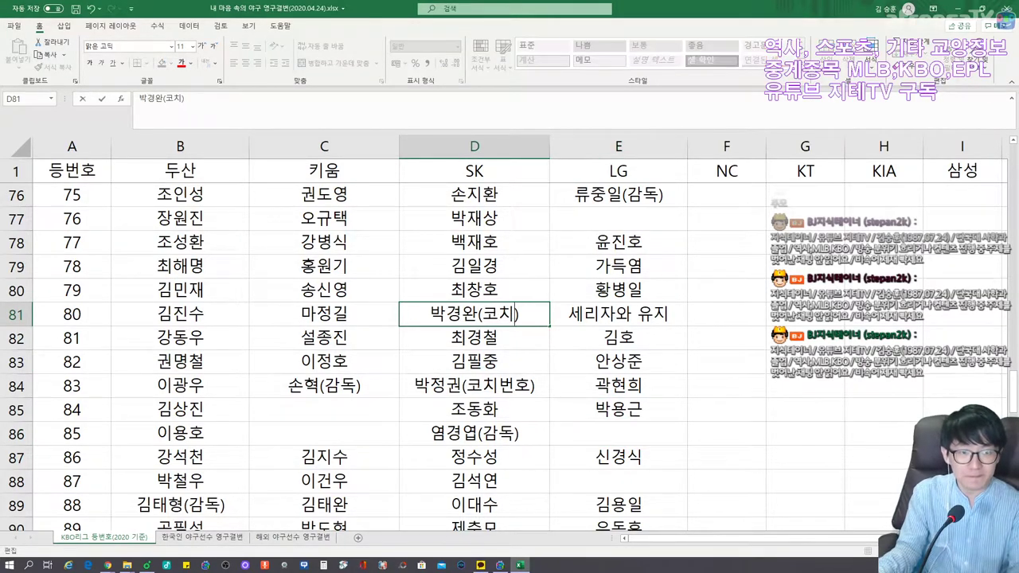
click(474, 386)
double_click(532, 385)
key(BackSpace)
key(BackSpace)
key(Tab)
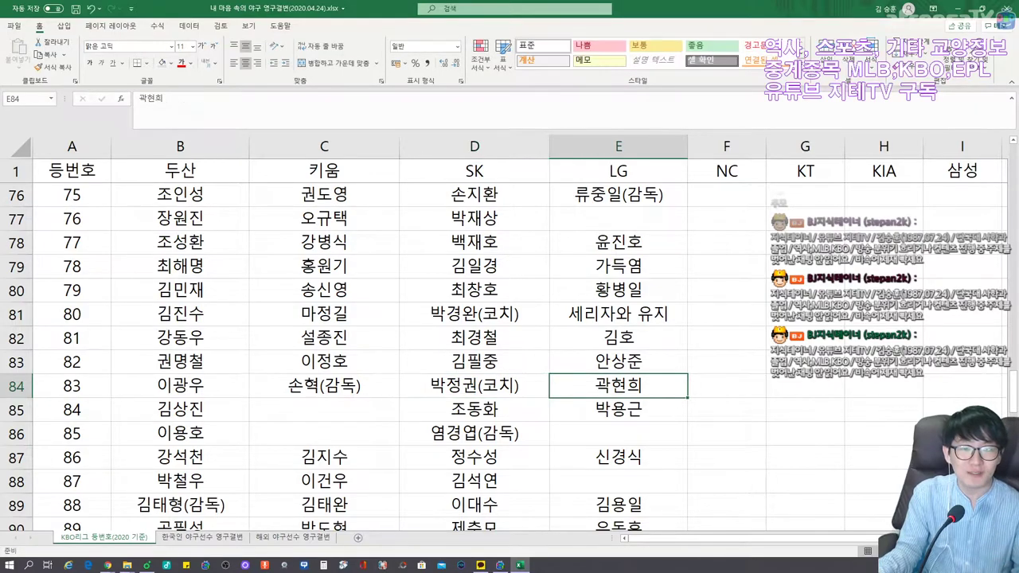
Replace the ?? note in LG's number 47 cell, E48, so it reads 이상훈(선수,코치).
scroll(509, 343, down, 3)
scroll(509, 357, up, 4)
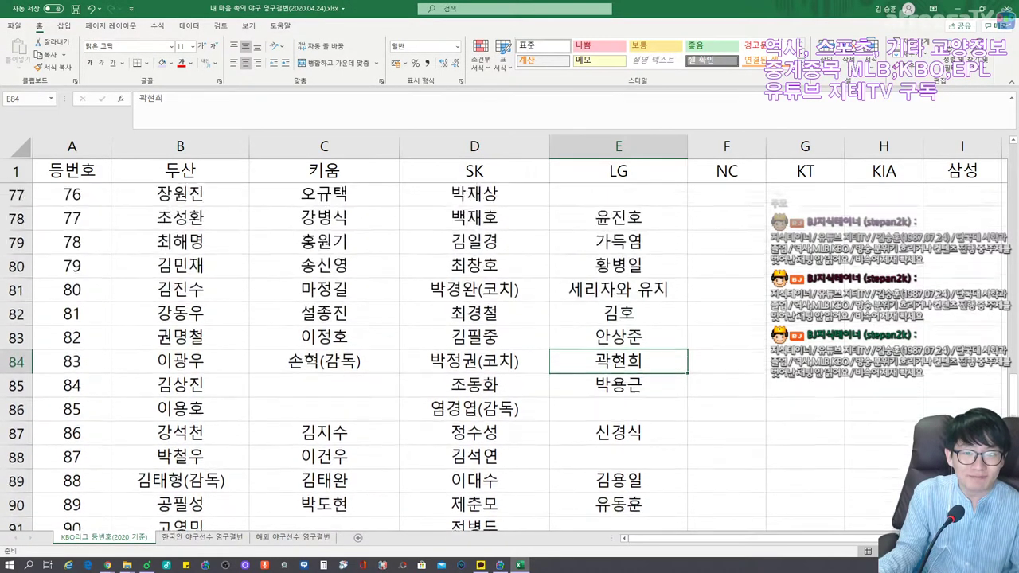
scroll(504, 357, up, 1)
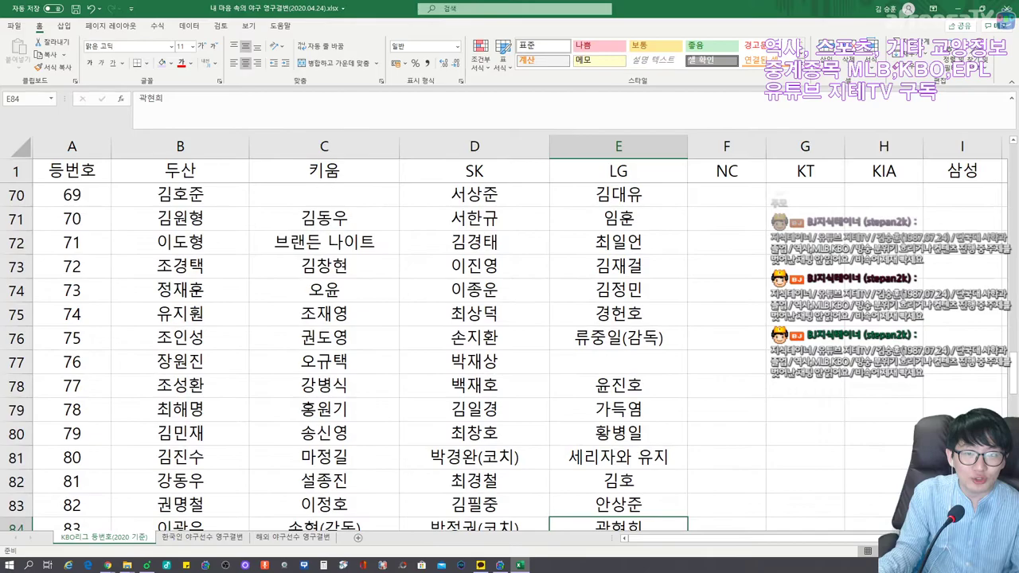
click(619, 337)
scroll(509, 357, up, 7)
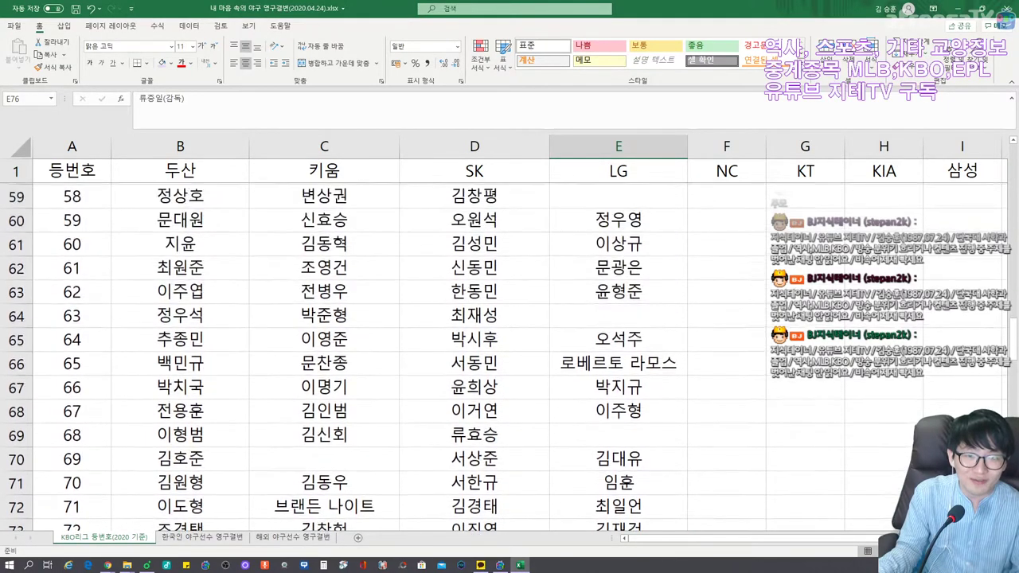
scroll(510, 356, up, 7)
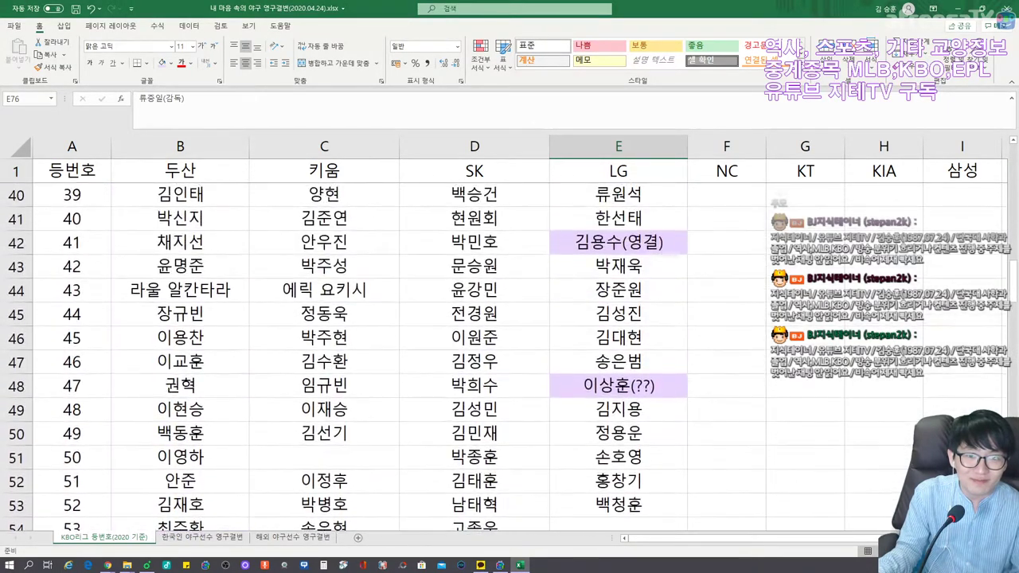
scroll(510, 357, down, 4)
double_click(651, 386)
key(BackSpace)
key(BackSpace)
text(선수,코치)
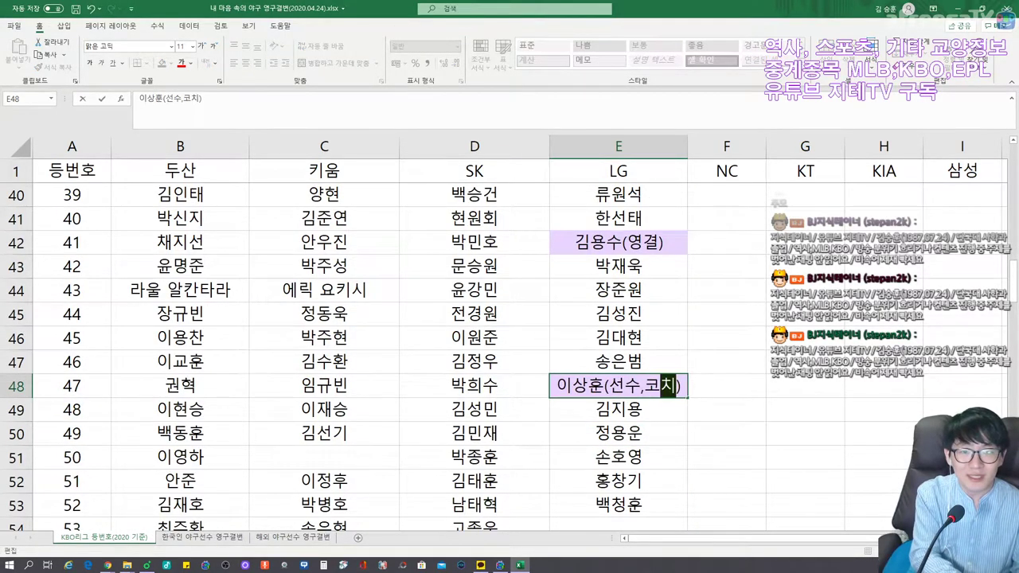
key(Return)
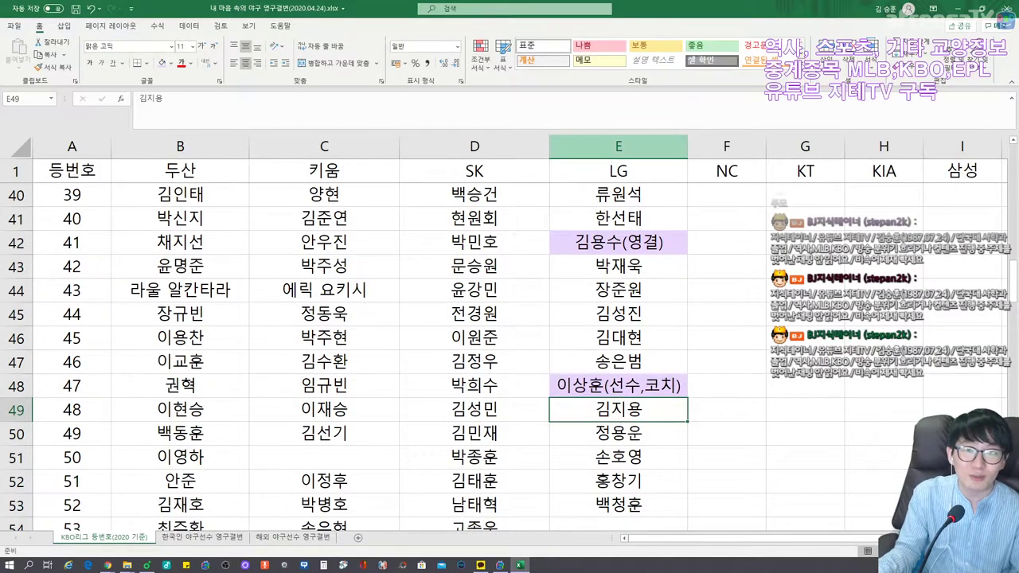
Look through the team columns and their highlighted retired-number cells across the sheet.
scroll(510, 343, up, 11)
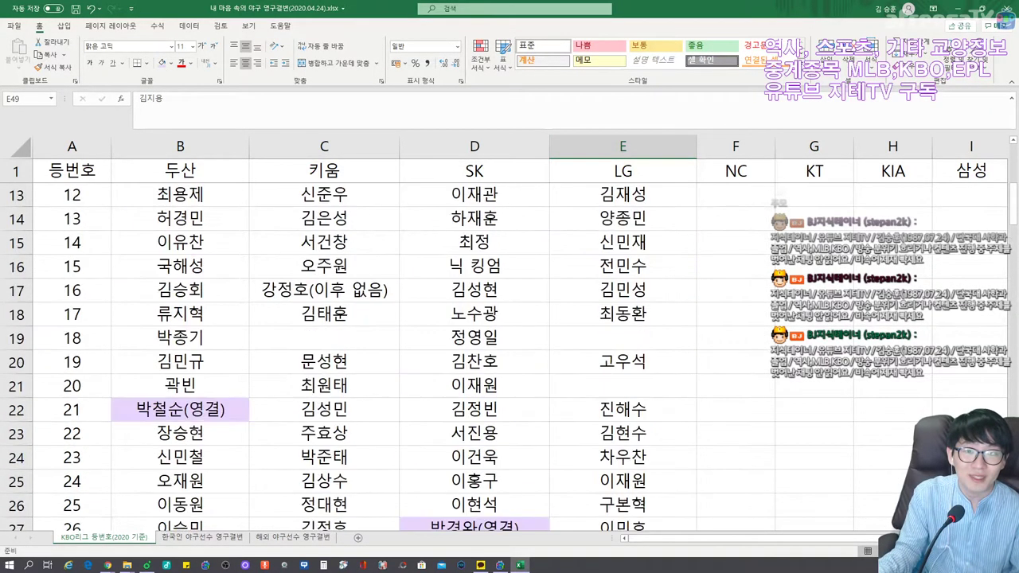
scroll(509, 343, up, 2)
click(623, 386)
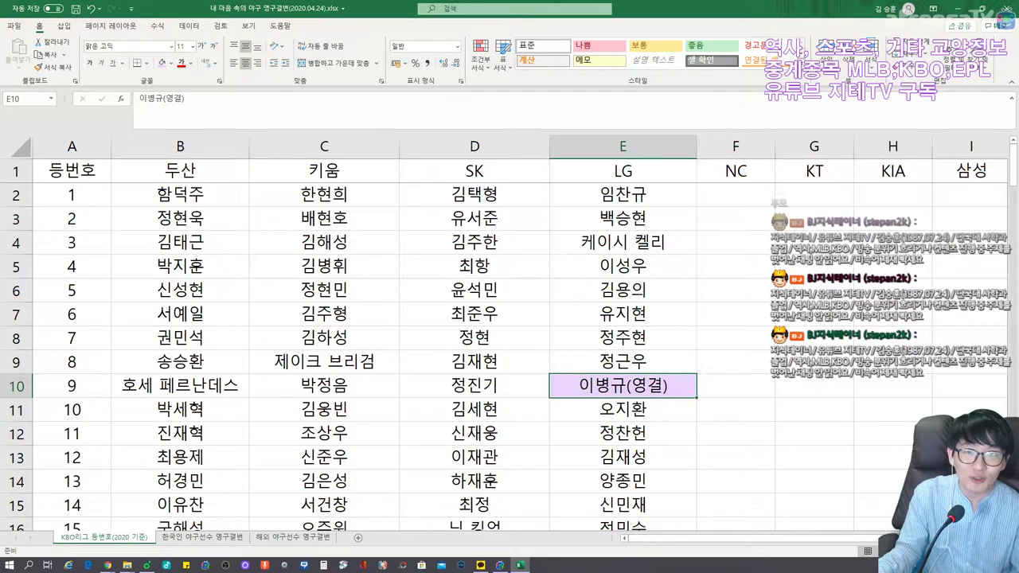
click(735, 194)
scroll(510, 358, down, 8)
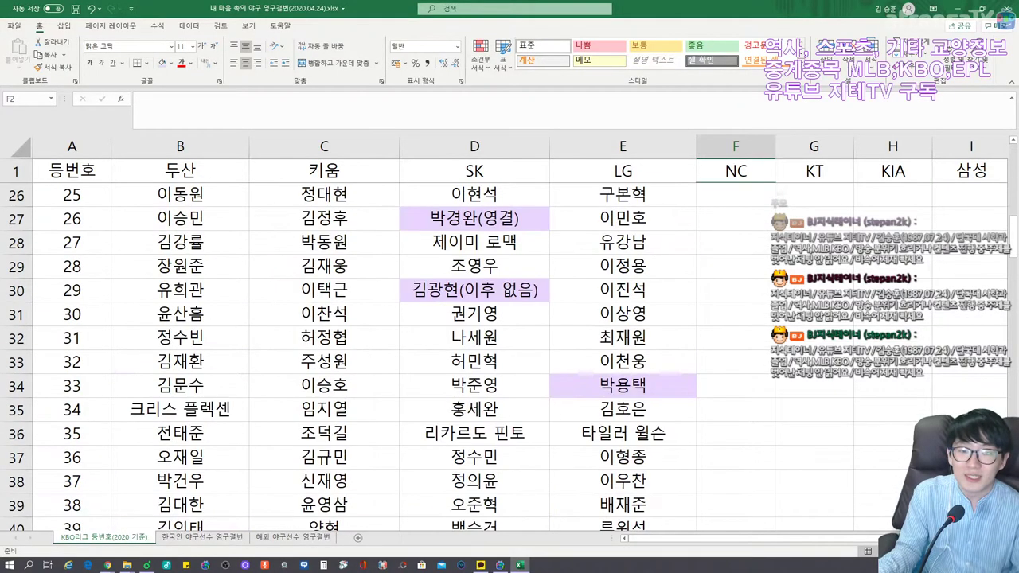
scroll(510, 356, down, 16)
scroll(510, 356, down, 6)
scroll(510, 357, down, 7)
scroll(510, 356, down, 3)
scroll(510, 357, up, 20)
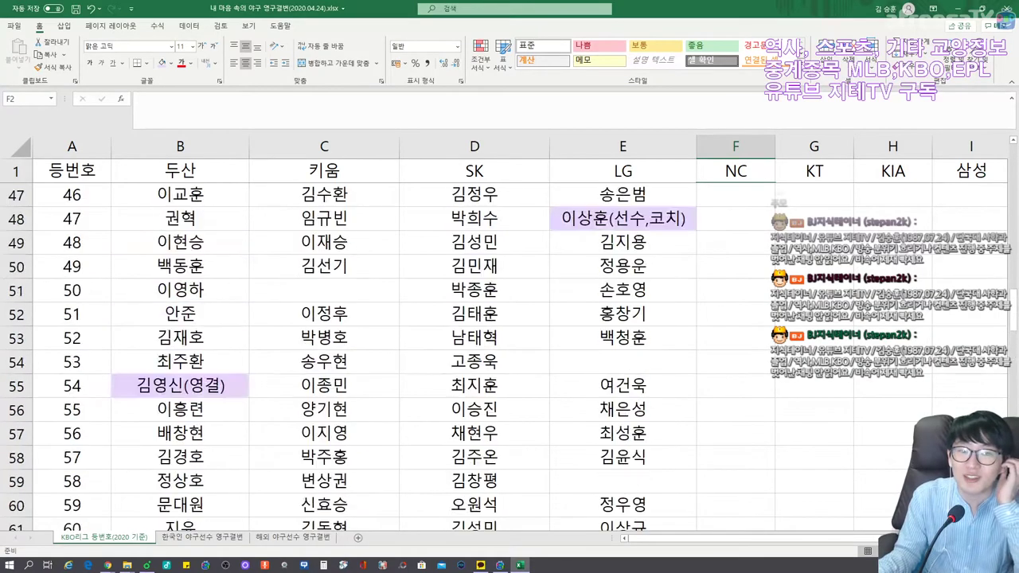
scroll(509, 357, up, 15)
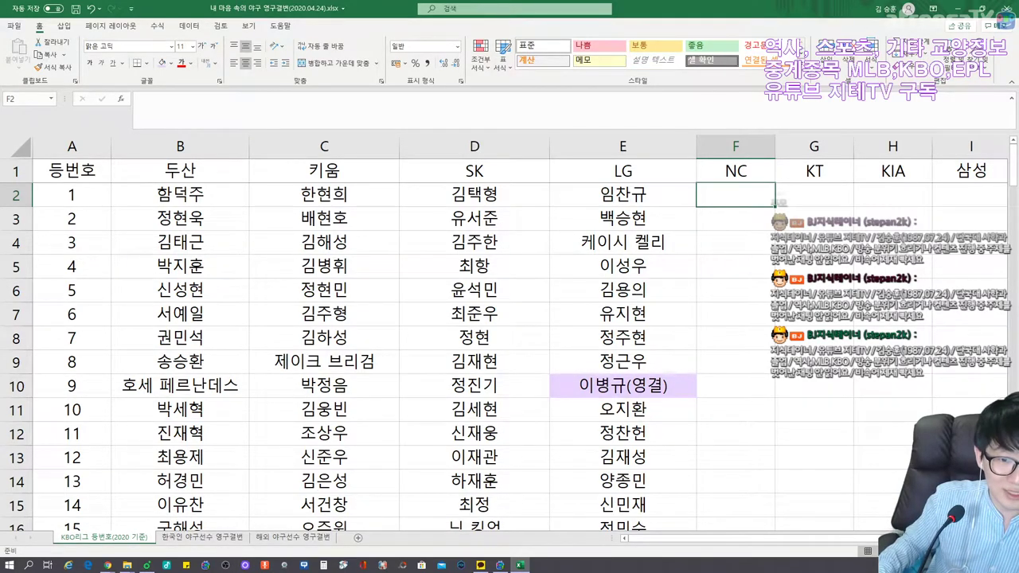
Replace the 영결 note in LG's number 9 cell, E10, so it reads 이병규(선수,코치).
double_click(663, 386)
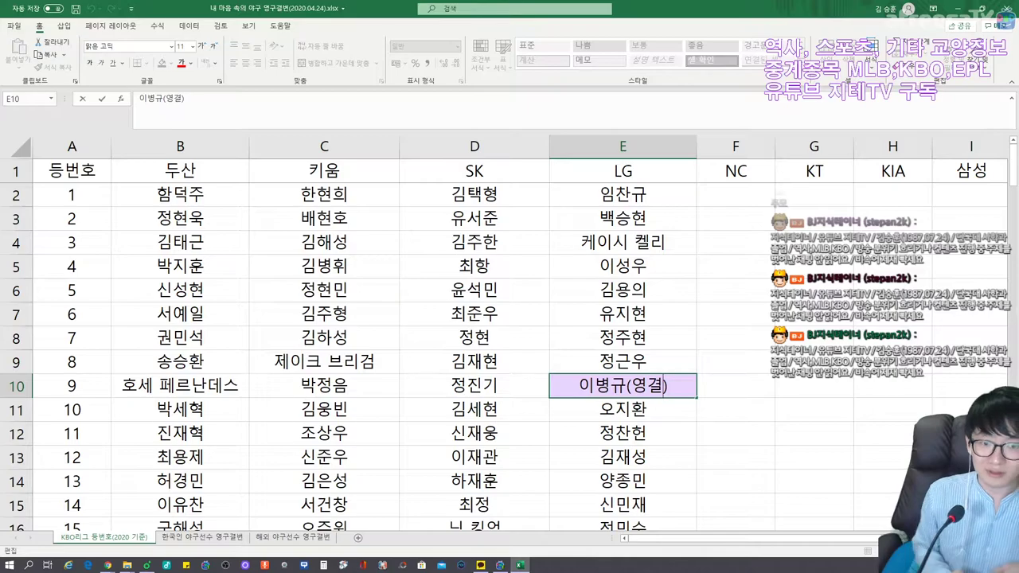
key(BackSpace)
key(BackSpace)
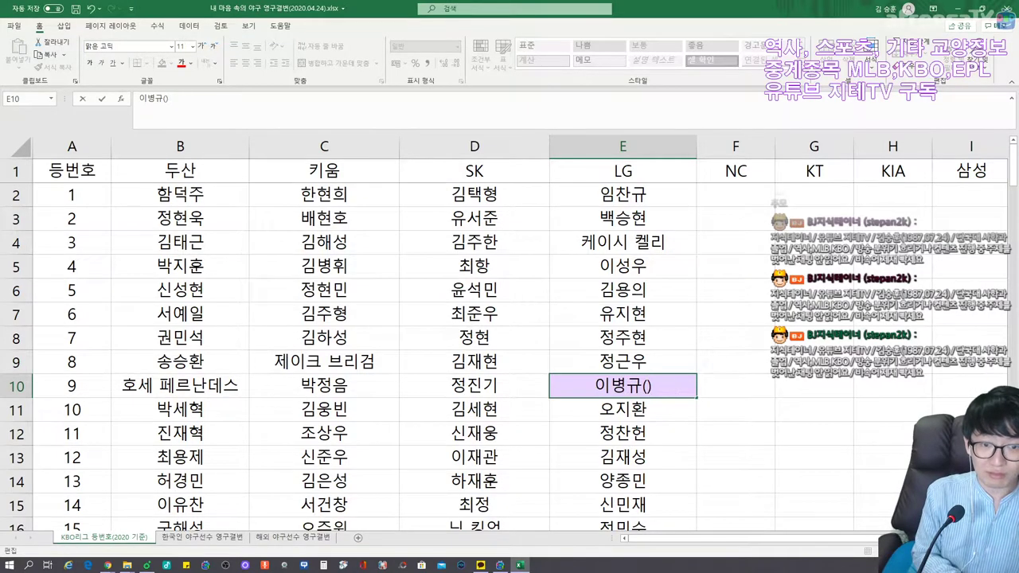
text(선수,코치)
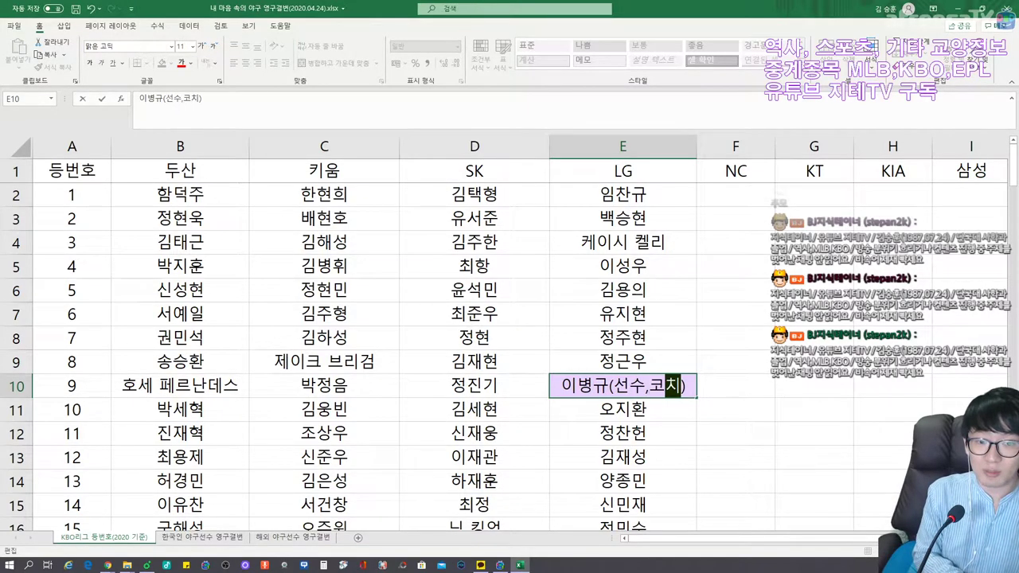
key(Return)
click(623, 386)
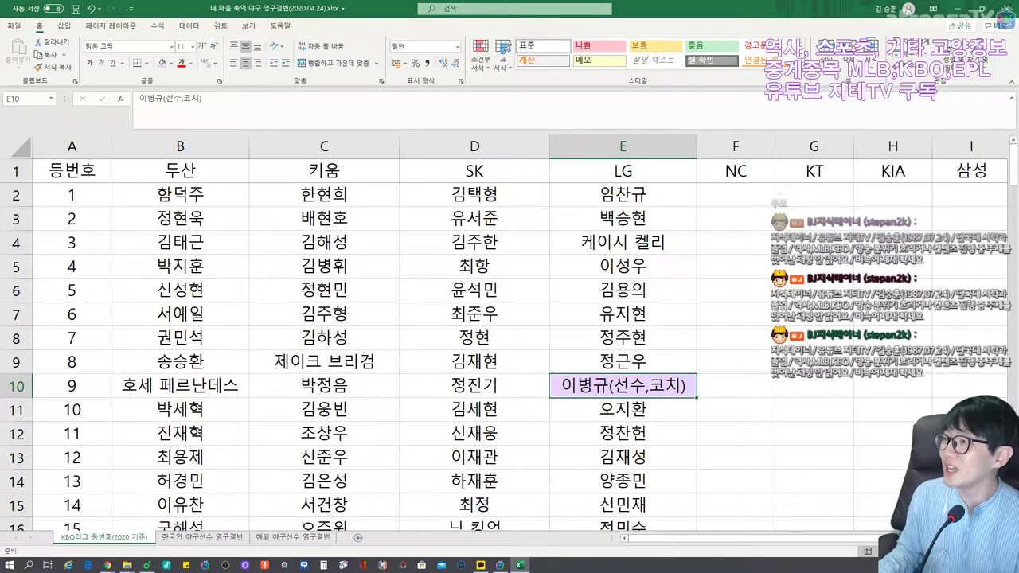
Add the note (선수,코치) after the name 유지현 in cell E7 of the LG column.
key(alt+Tab)
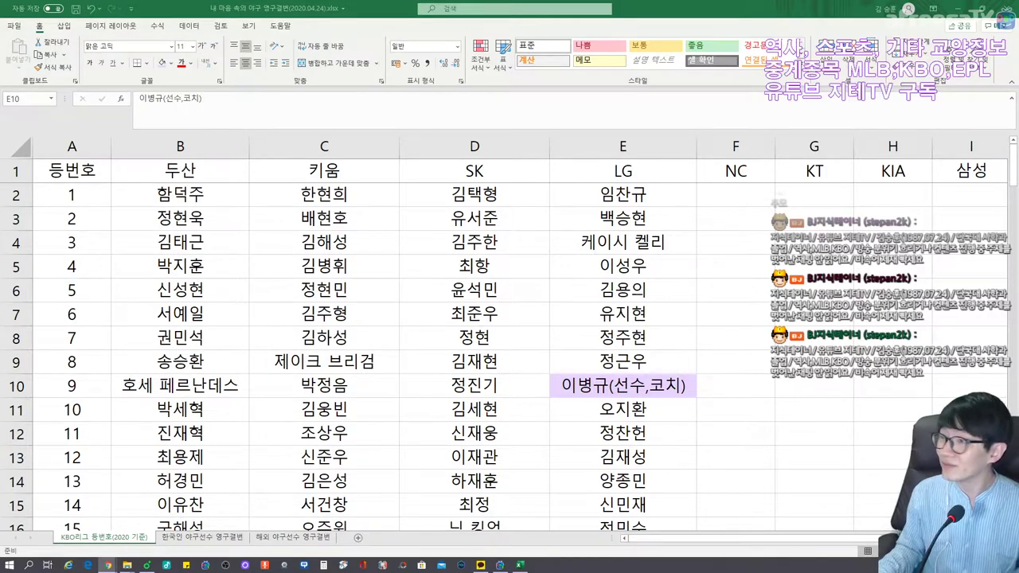
click(637, 337)
double_click(637, 316)
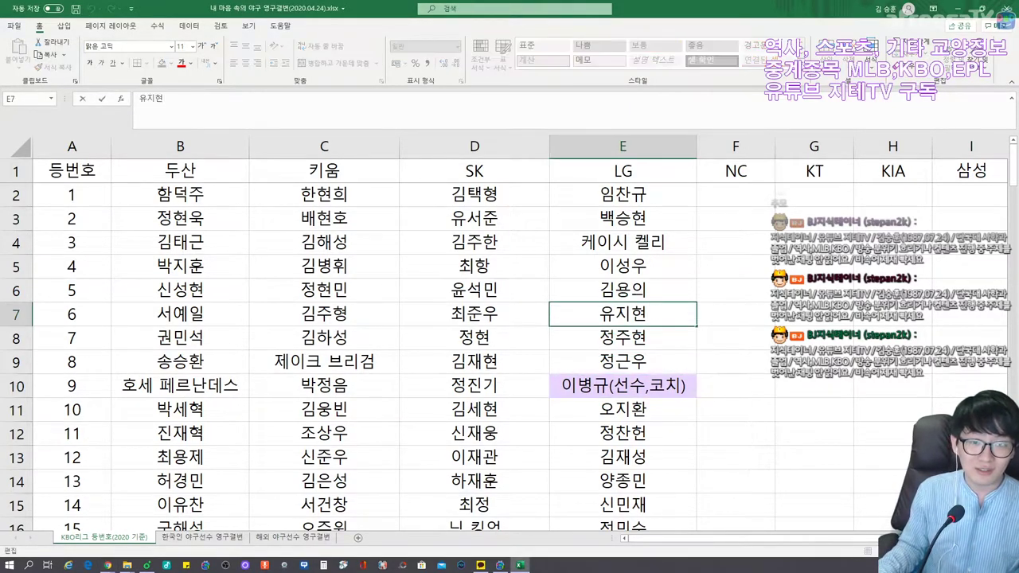
text((선수,코치))
key(Return)
click(623, 314)
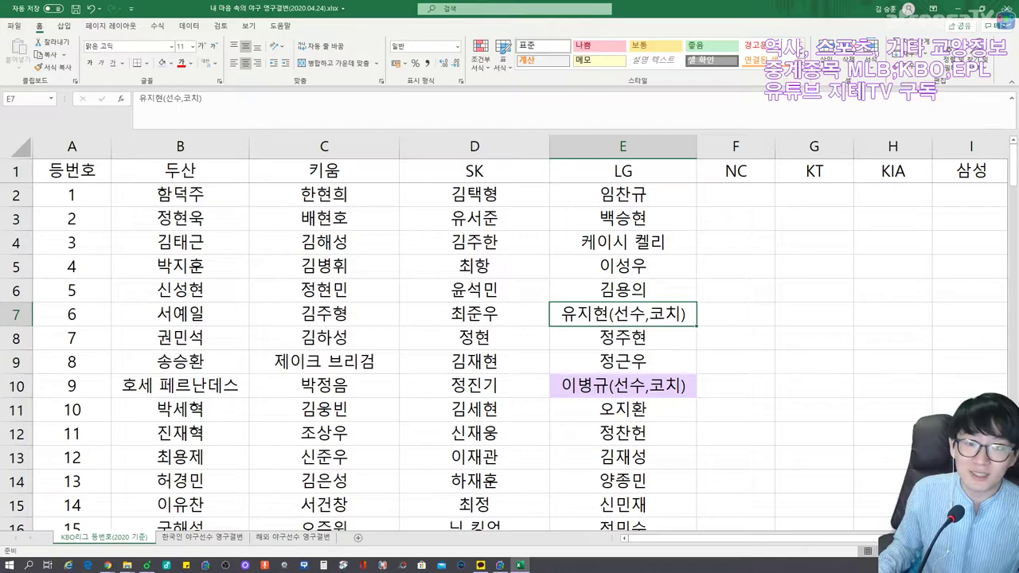
key(Down)
key(Up)
key(Up)
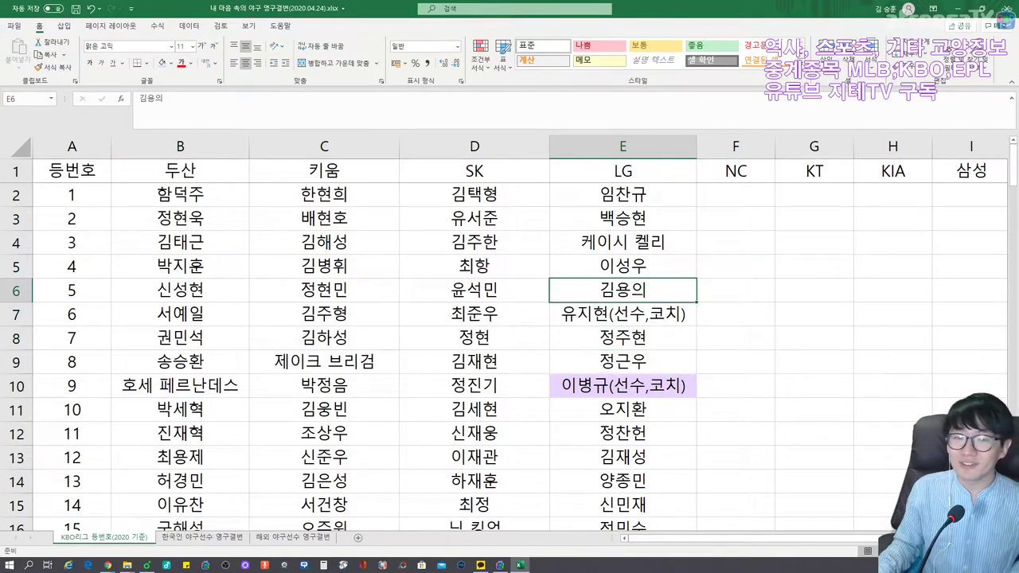
Enter 김준완 and 박민우 as numbers 1 and 2 in the NC column, cells F2 and F3.
key(Down)
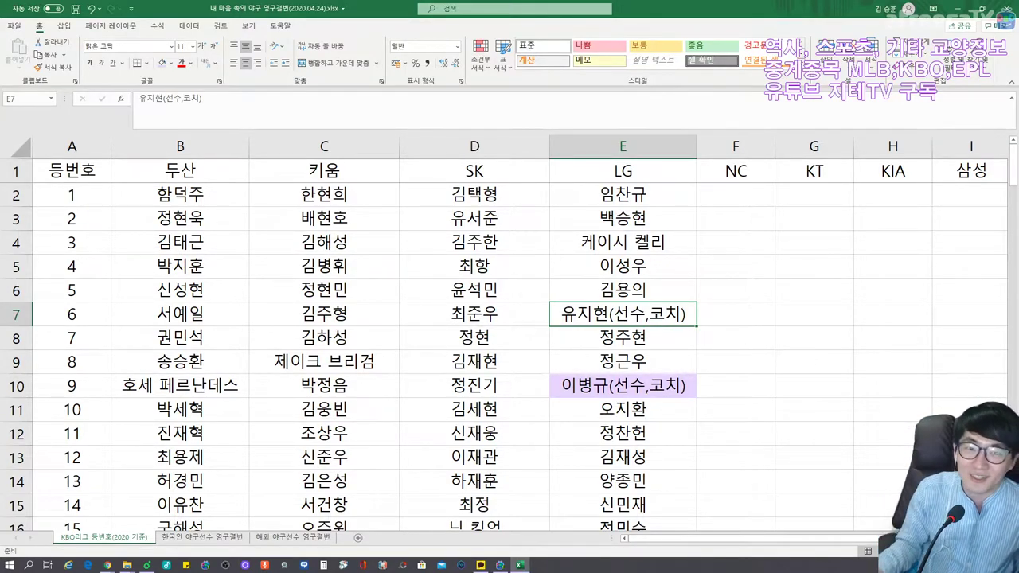
click(735, 195)
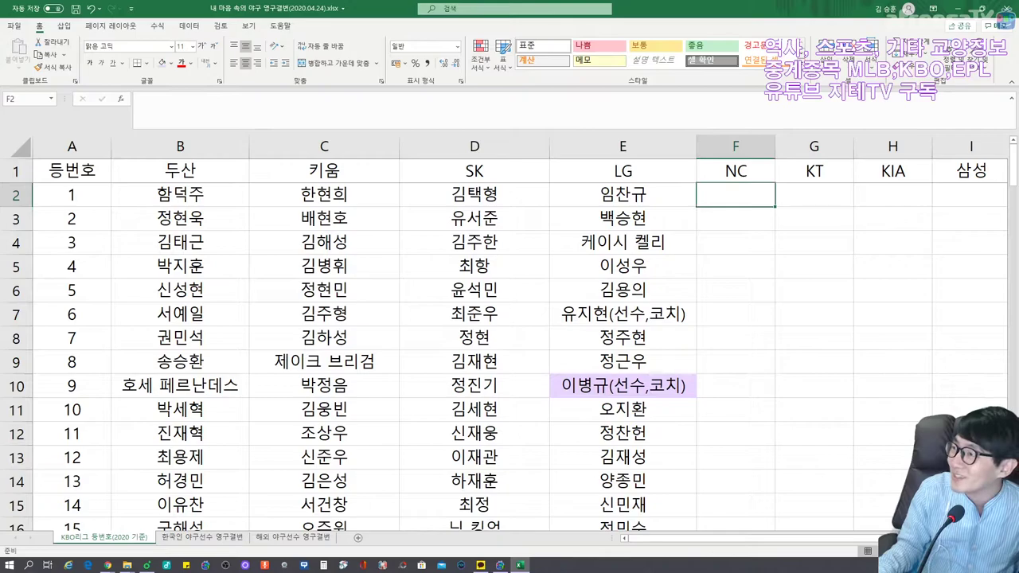
key(alt+Tab)
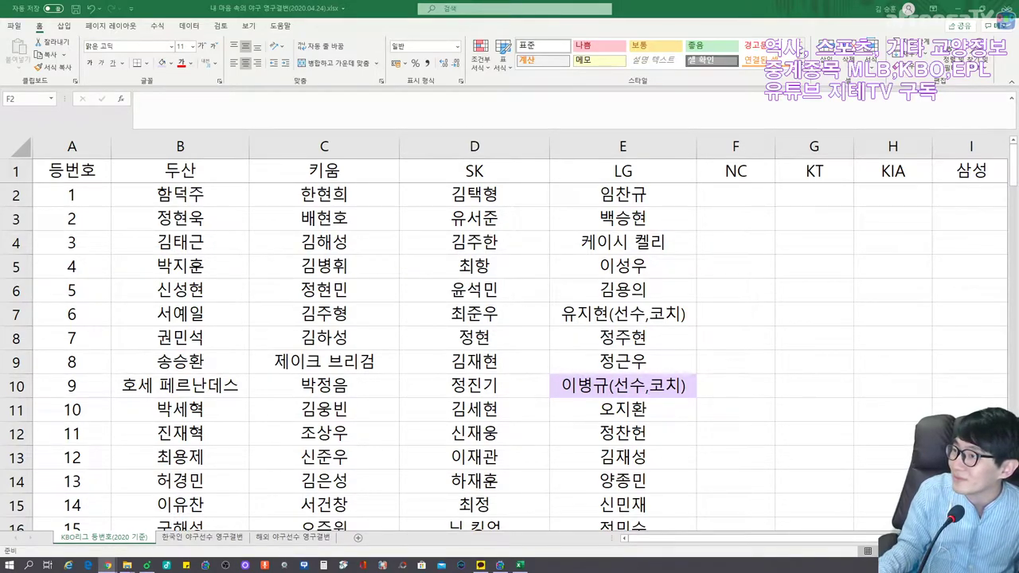
click(721, 192)
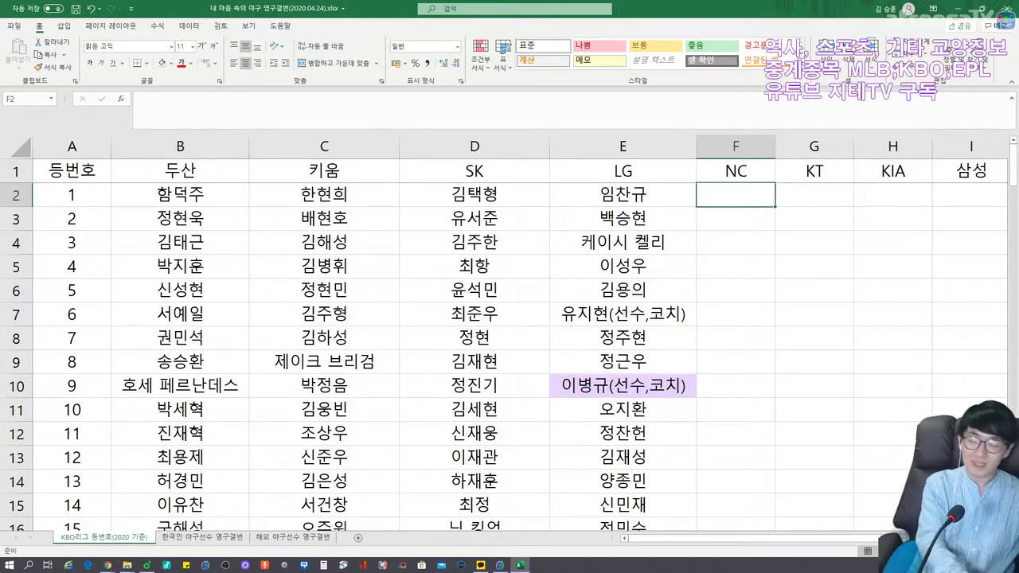
text(김준완)
key(Return)
text(박민우)
key(Return)
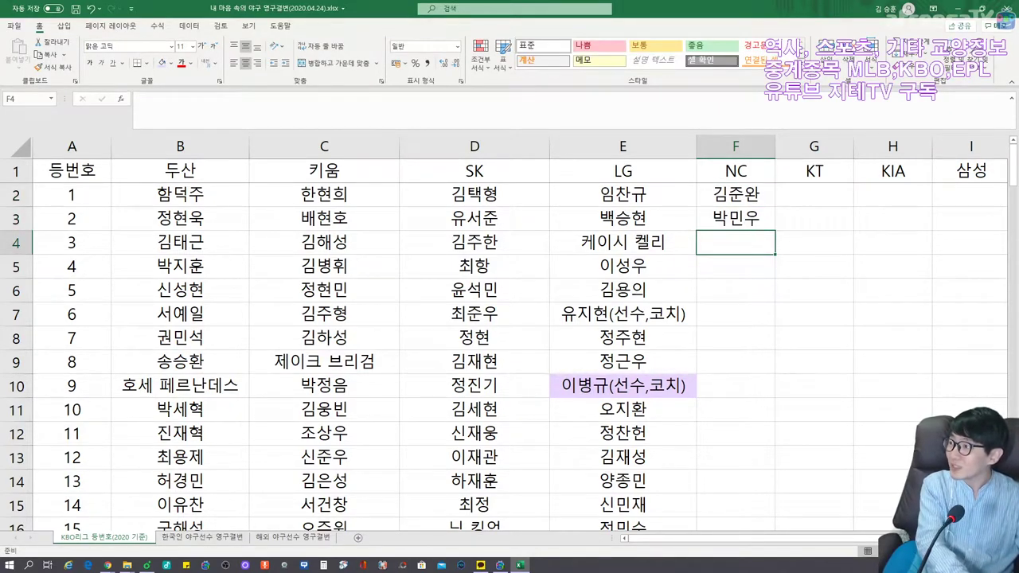
Enter 유영준 and 김철호 as NC's numbers 3 and 4 in cells F4 and F5.
text(유영준)
key(Return)
text(김철)
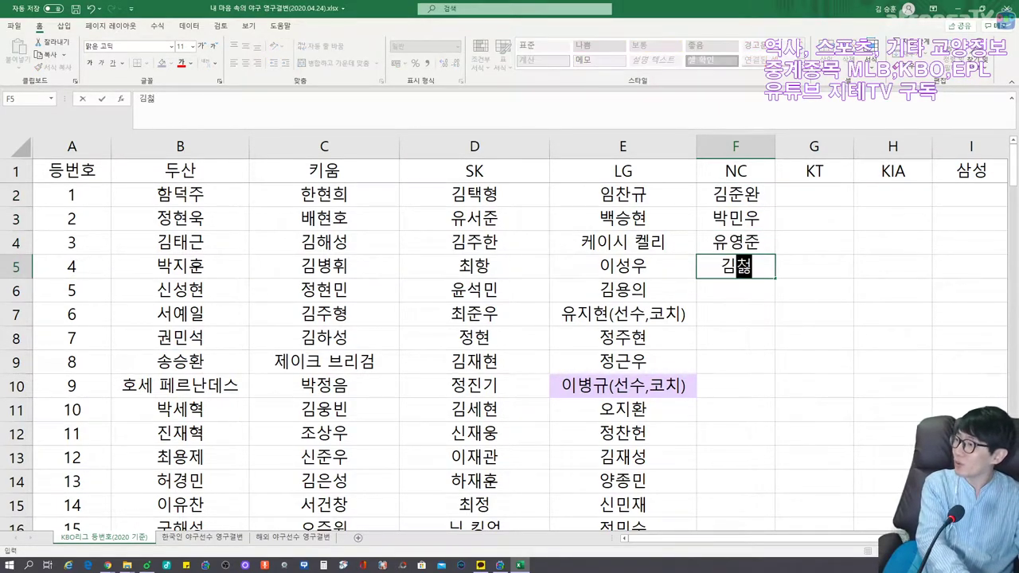
text(호)
key(Return)
Fill NC's numbers 5 to 7, cells F6 to F8, with 김찬형, 김태진 and 이상호.
text(김찬형)
key(Return)
text(김태진)
key(Return)
text(이상호)
key(Return)
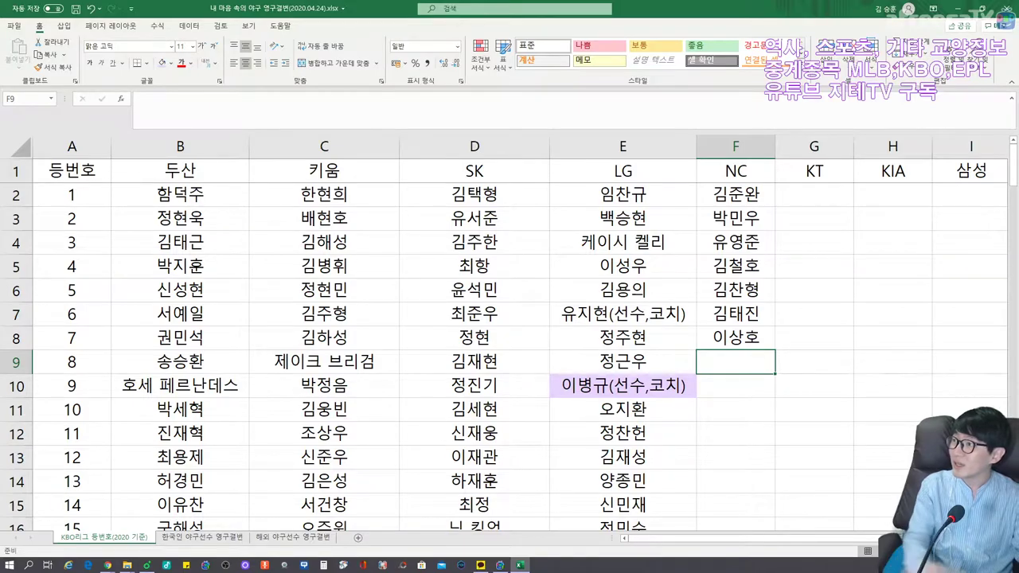
Fill NC's numbers 8 to 11, cells F9 to F12, with 서호철, 최승민, 지석훈 and 이호중.
text(서호철)
key(Return)
text(최승민)
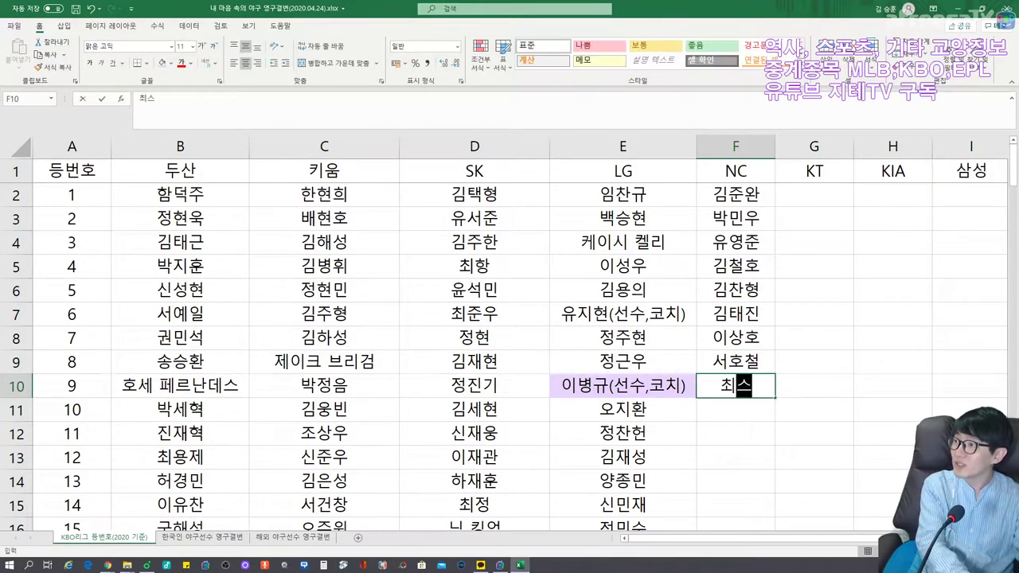
key(Return)
text(지석훈)
key(Return)
text(이호주ㅇ)
key(Return)
Enter the full name 마이크 라이트 for NC's number 12 in F13 and fit column F's width to its contents.
text(라이트)
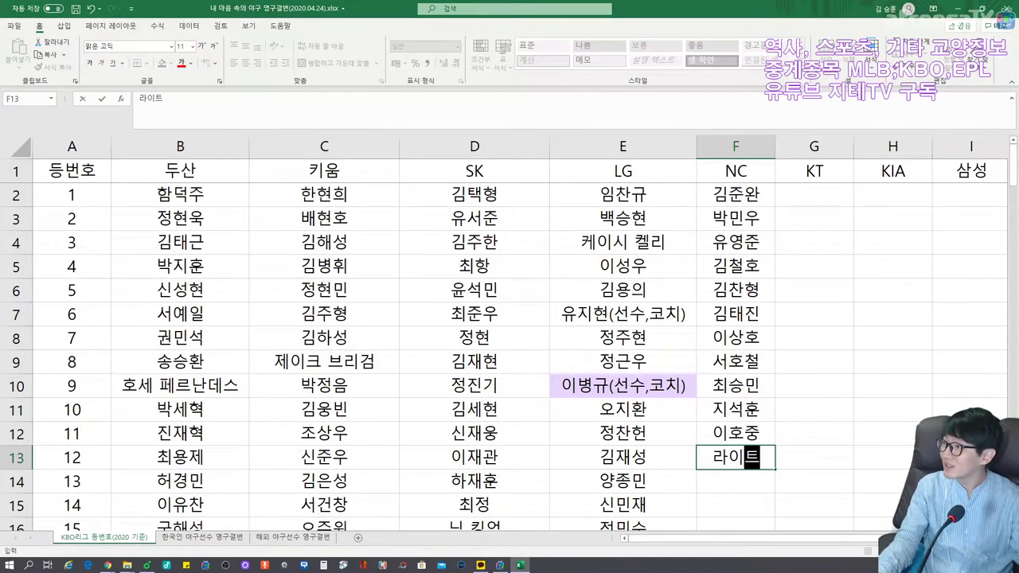
key(BackSpace)
key(BackSpace)
key(BackSpace)
key(BackSpace)
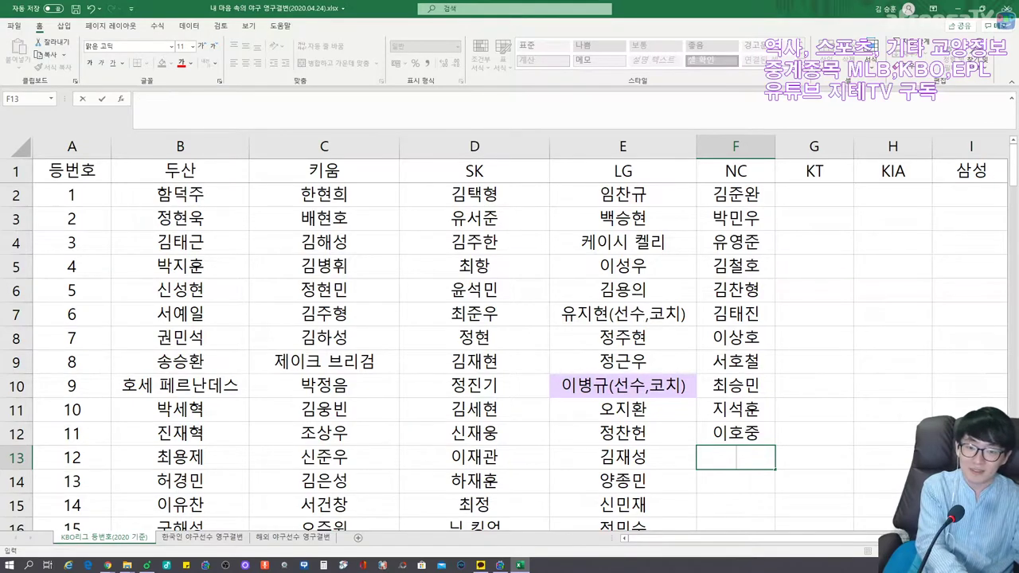
text(마이크 라이트)
key(Return)
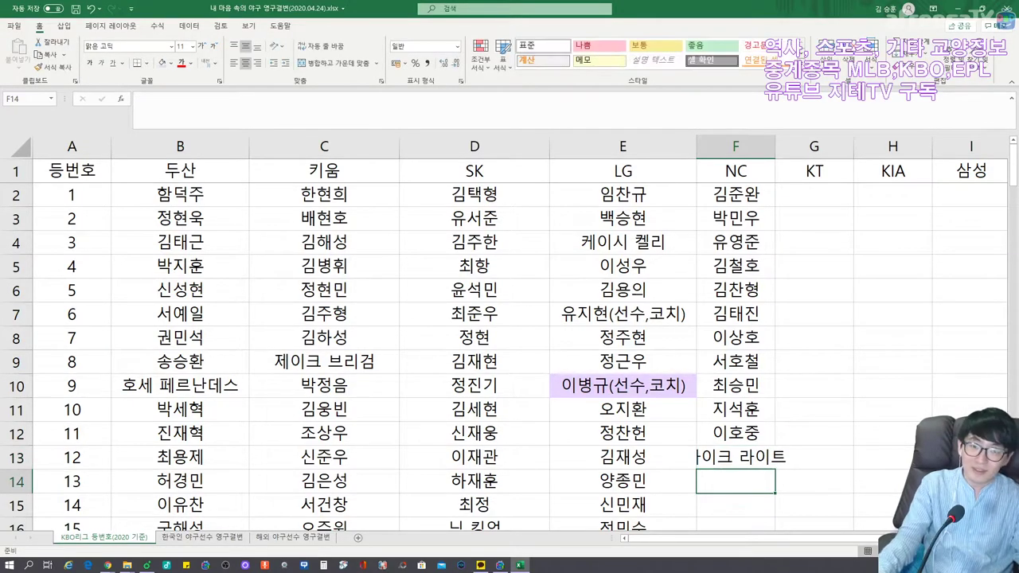
double_click(775, 146)
Fill NC's numbers 13 to 15, cells F14 to F16, with 박준영, 손정욱 and 이민호(군복무).
scroll(509, 355, down, 3)
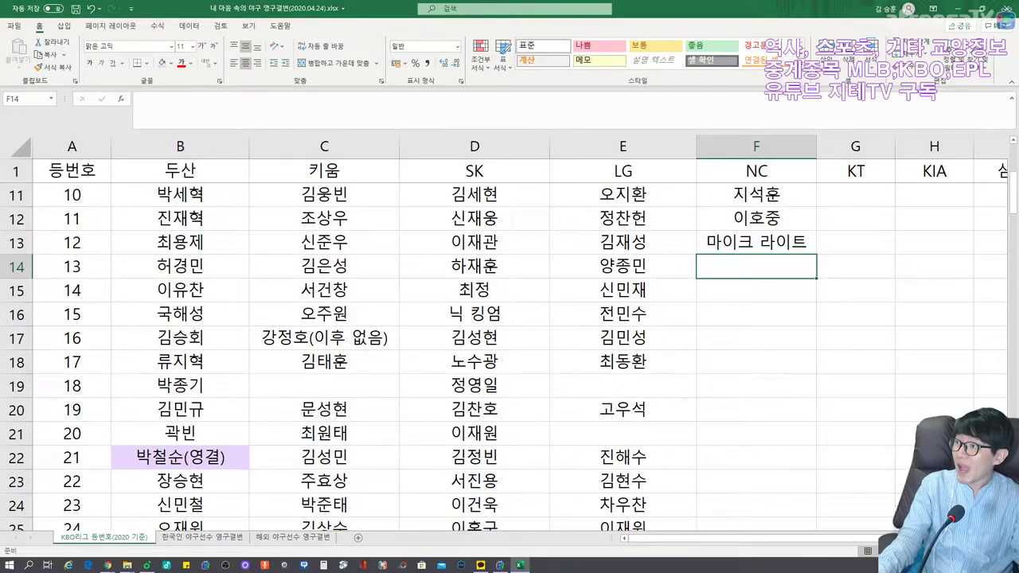
text(박준영)
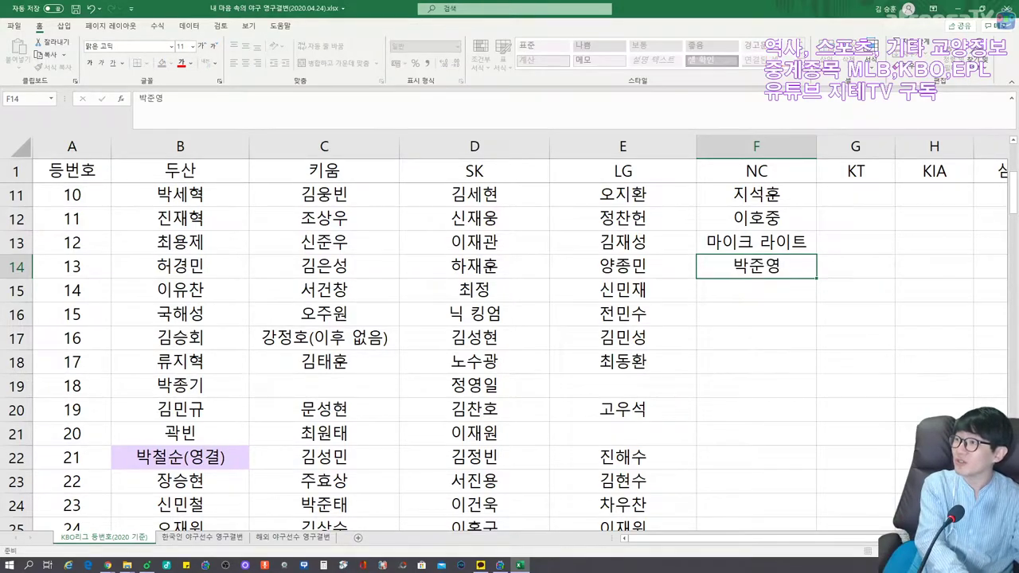
key(Return)
text(손정욱)
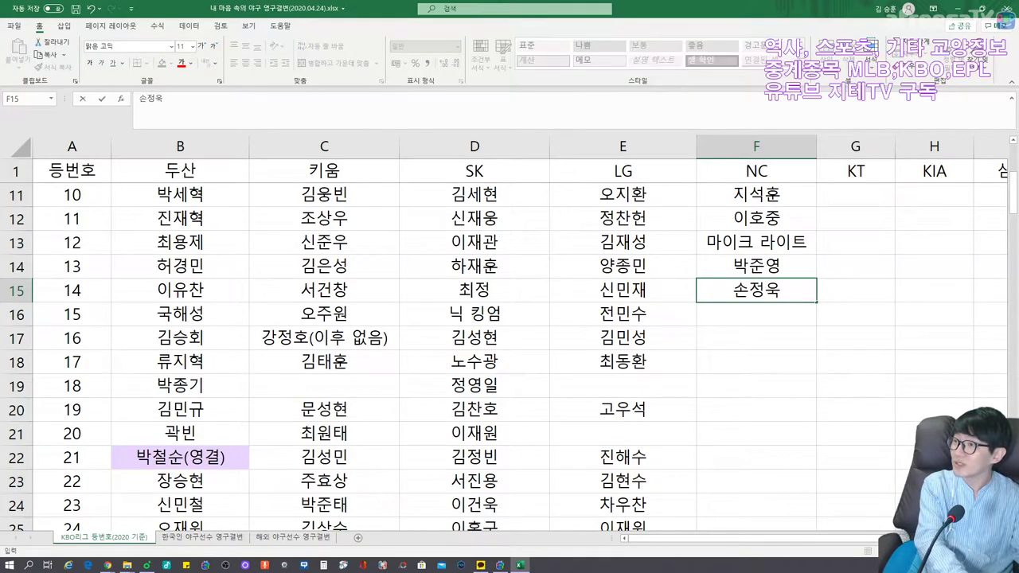
key(Return)
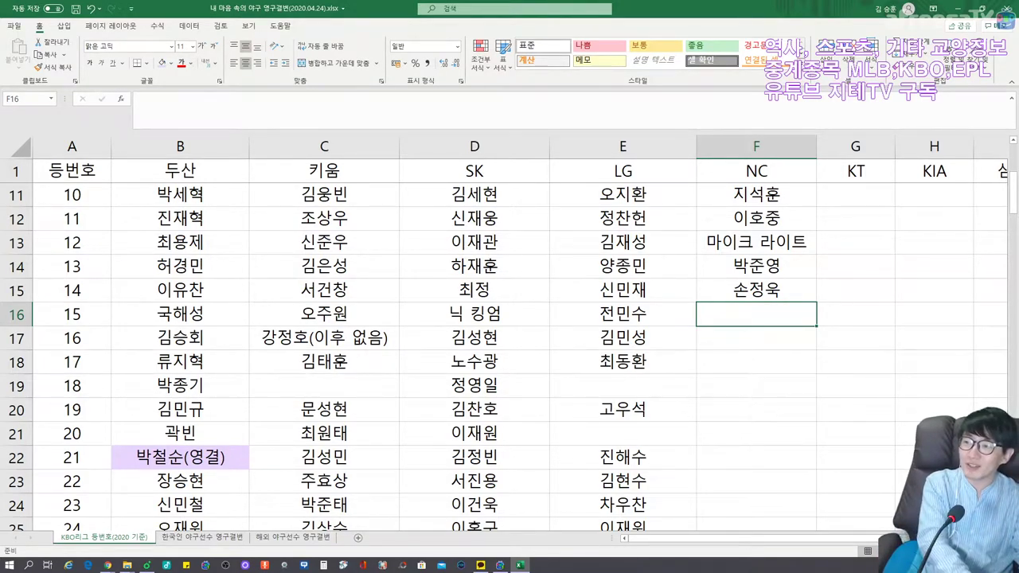
text(이민호(군복무))
key(Return)
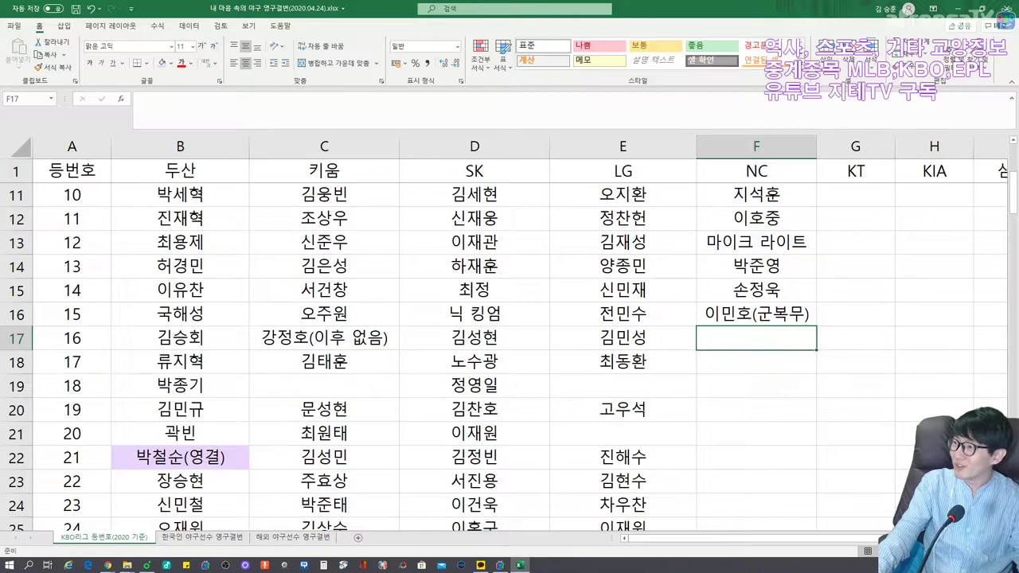
Fill NC's numbers 16 to 19, cells F17 to F20, with 모창민, 김재균, 박석민 and 홍성민.
text(못창민)
key(Return)
text(김재균)
key(Return)
text(박석민)
key(Return)
text(홍성)
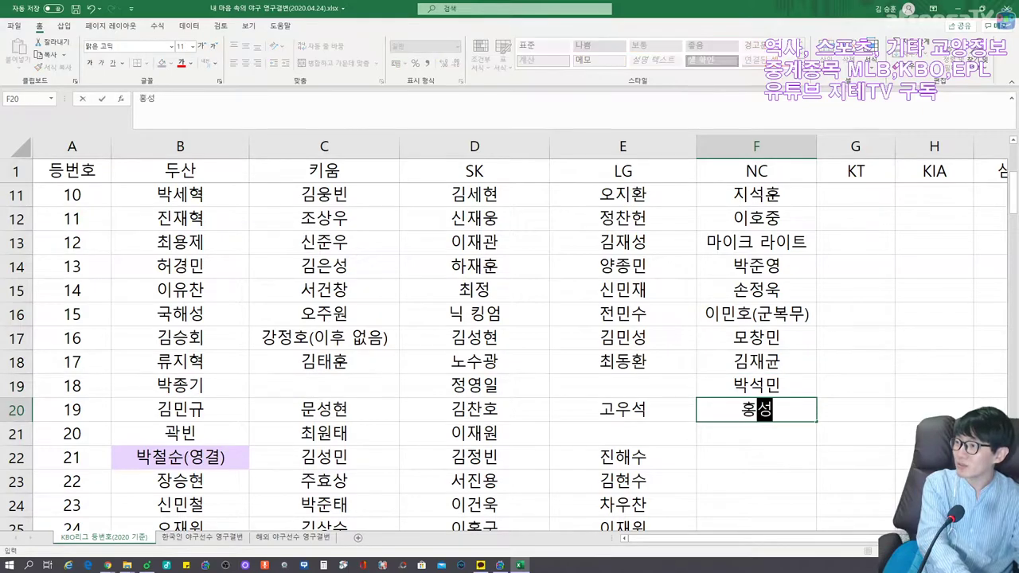
text(민)
key(Return)
Fill NC's numbers 20 to 22, cells F21 to F23, with 정범모, 강동연 and 김형준.
text(정범모)
key(Return)
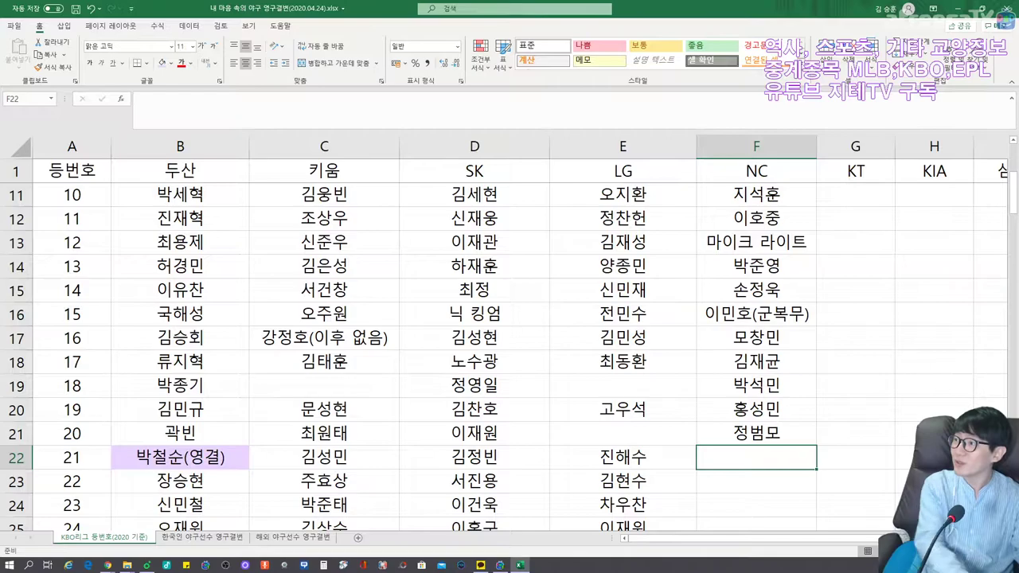
text(강동연)
key(Return)
text(김형)
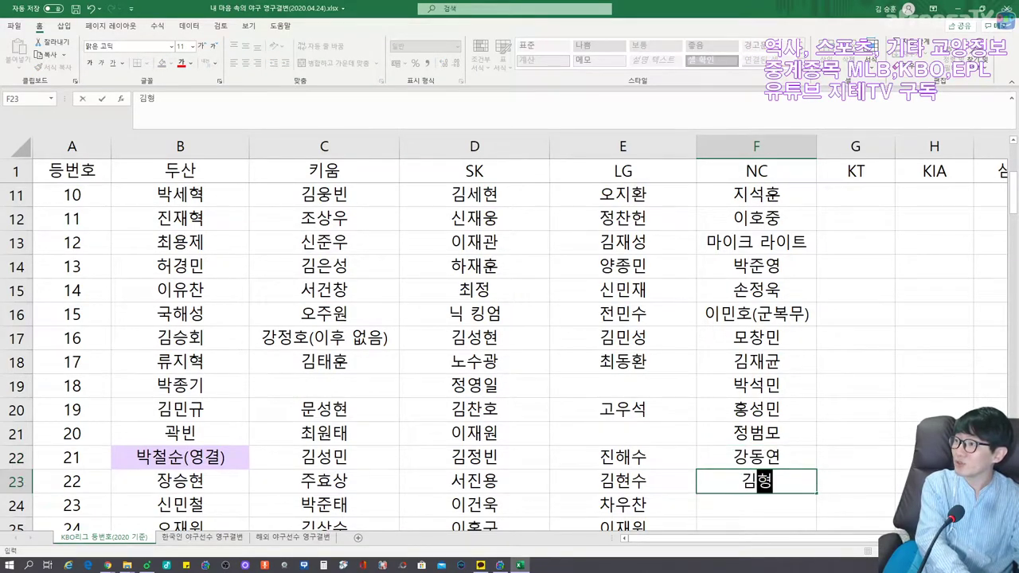
text(준)
key(Return)
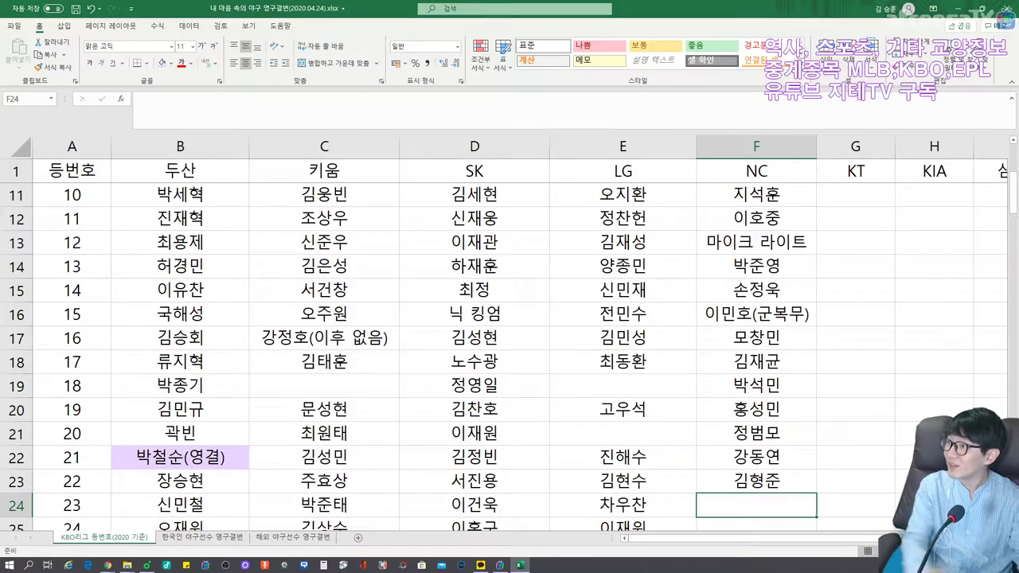
Fill NC's numbers 23 to 26, cells F24 to F27, with 애런 알테어, 김건태, 양의지 and 최성영.
text(애런 알테어)
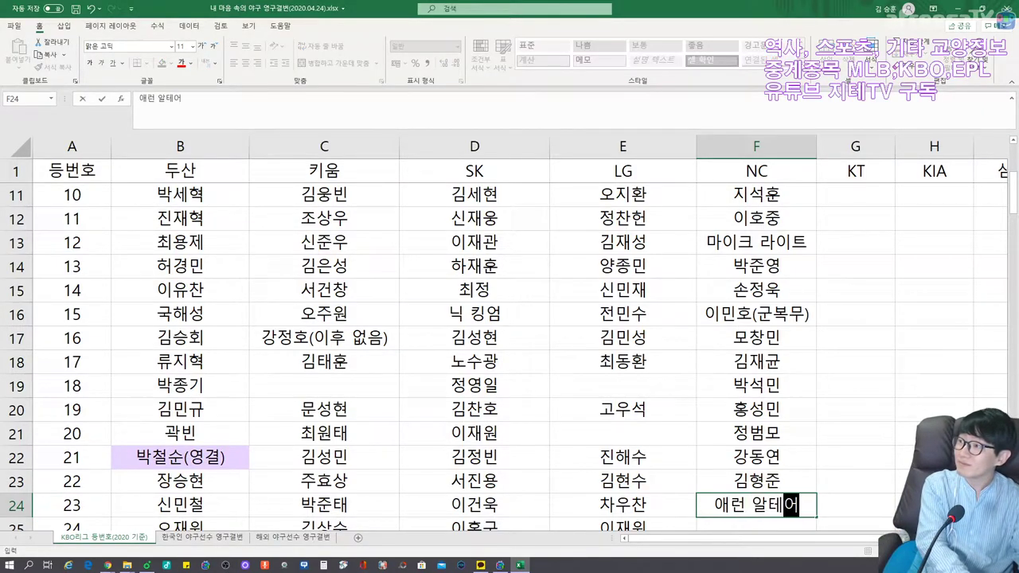
key(Return)
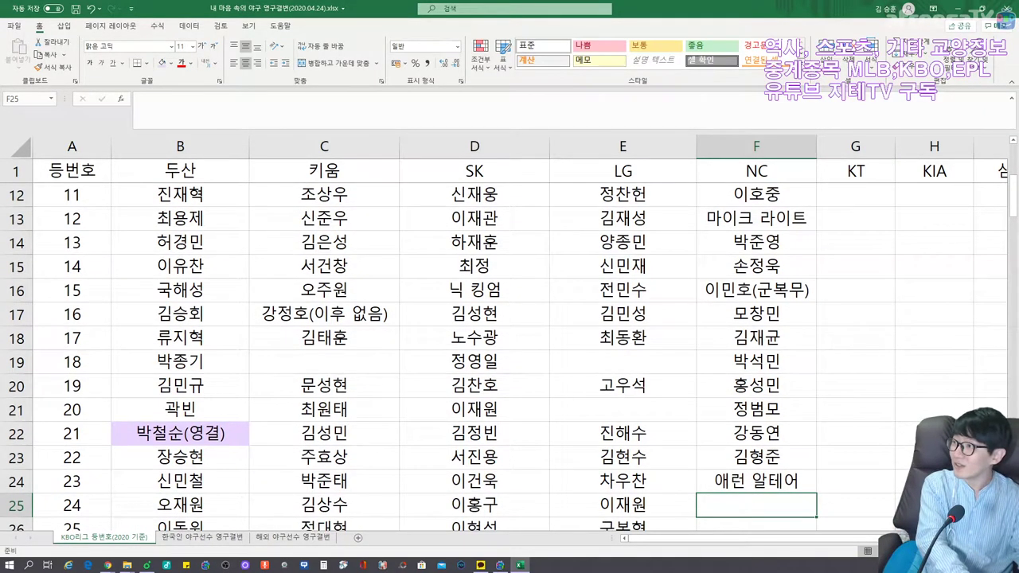
text(김건태)
key(Return)
text(양의지)
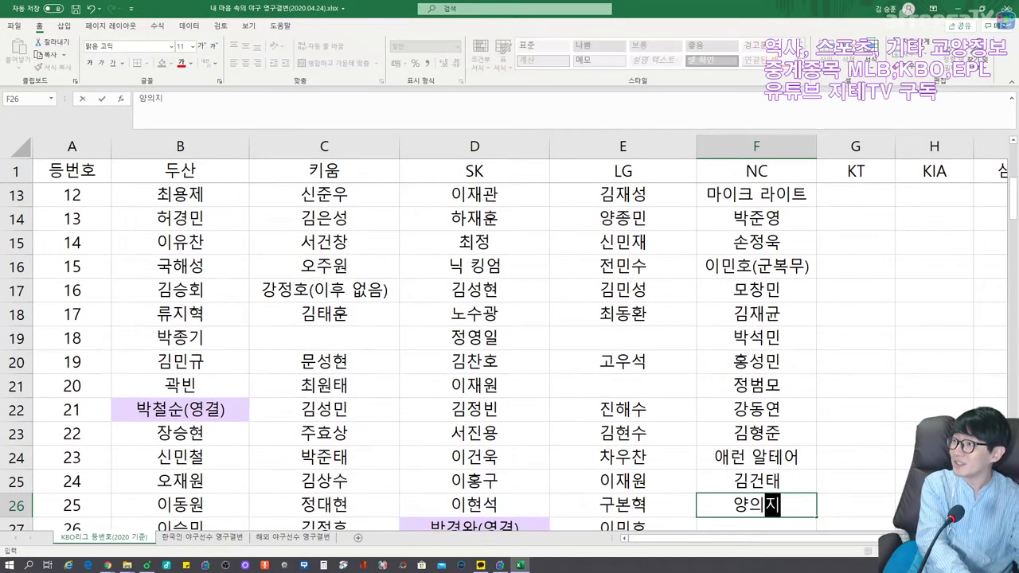
key(Return)
text(최성영)
key(Return)
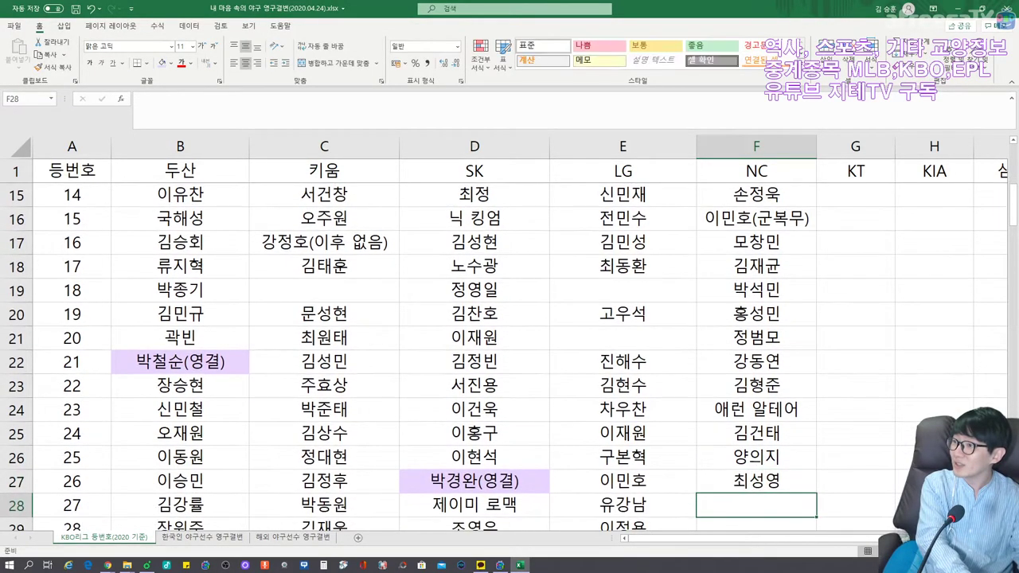
Enter 이호준(선수,코치) for NC's number 27 in F28 and widen column F so the whole entry fits.
text(이호준()
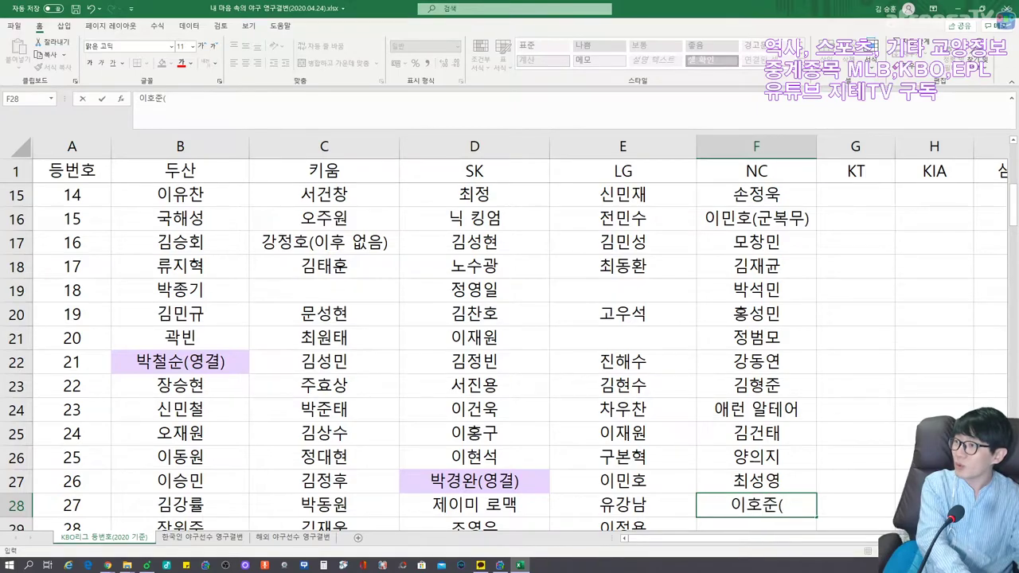
text(선수,코치))
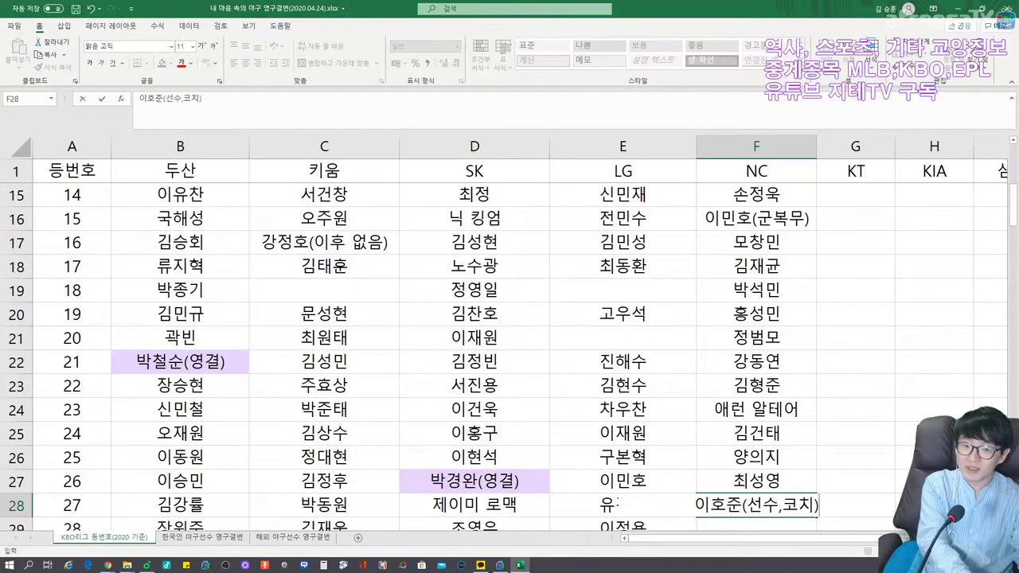
key(Return)
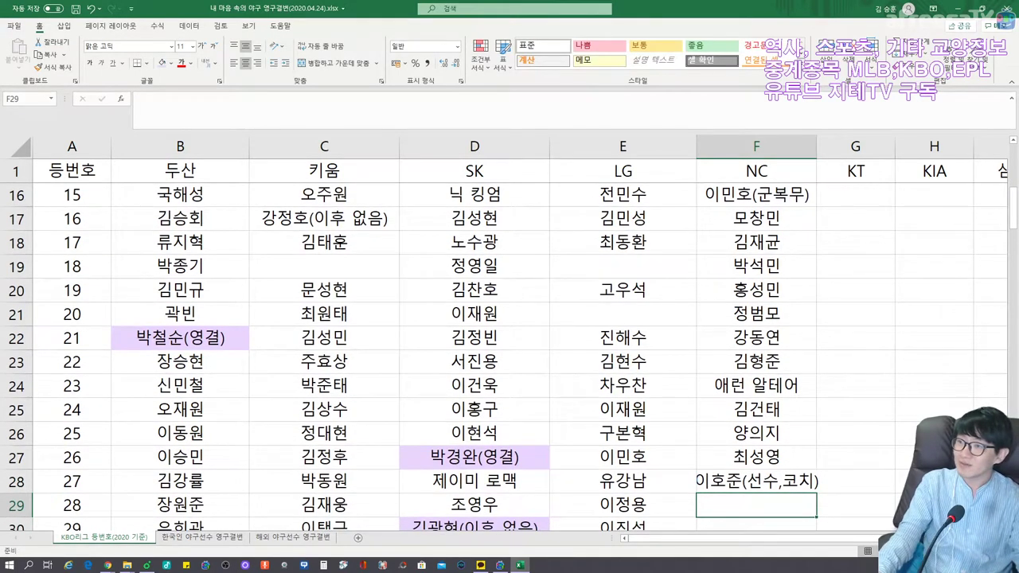
click(817, 145)
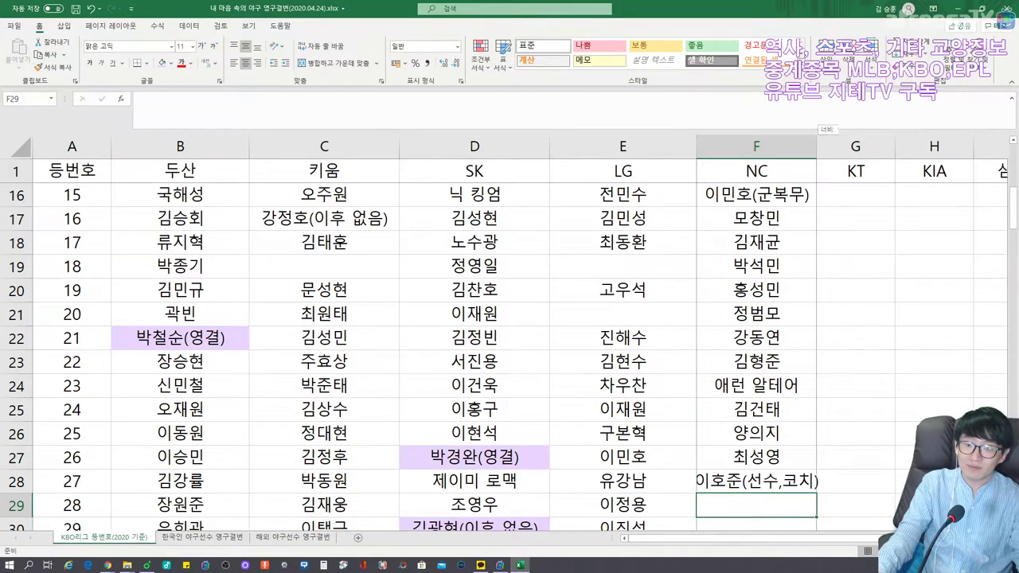
drag(817, 145, 844, 145)
Fill NC's numbers 28 to 30, cells F29 to F31, with 장현식, 김태현 and 박진우.
scroll(510, 335, down, 3)
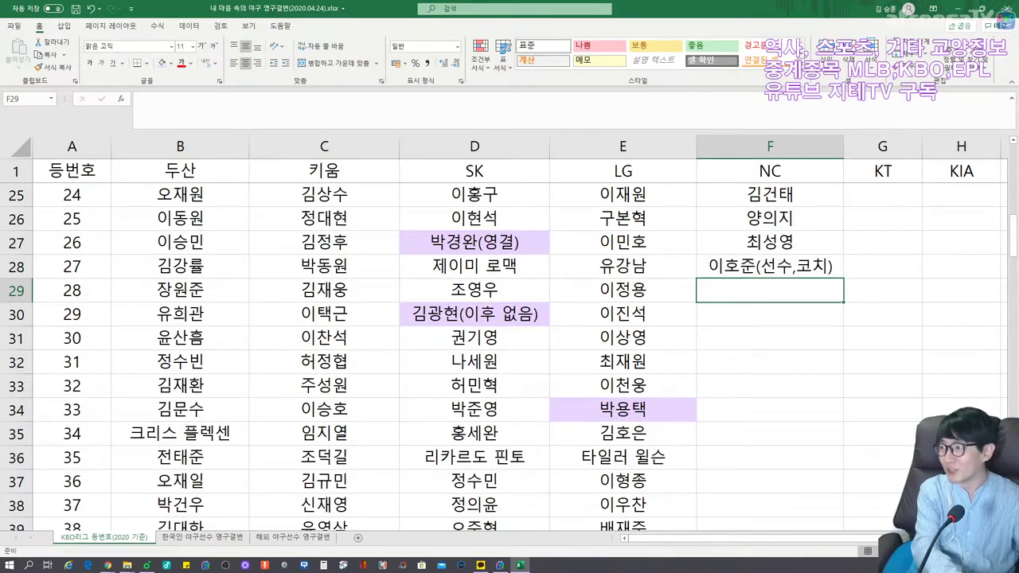
text(장현식)
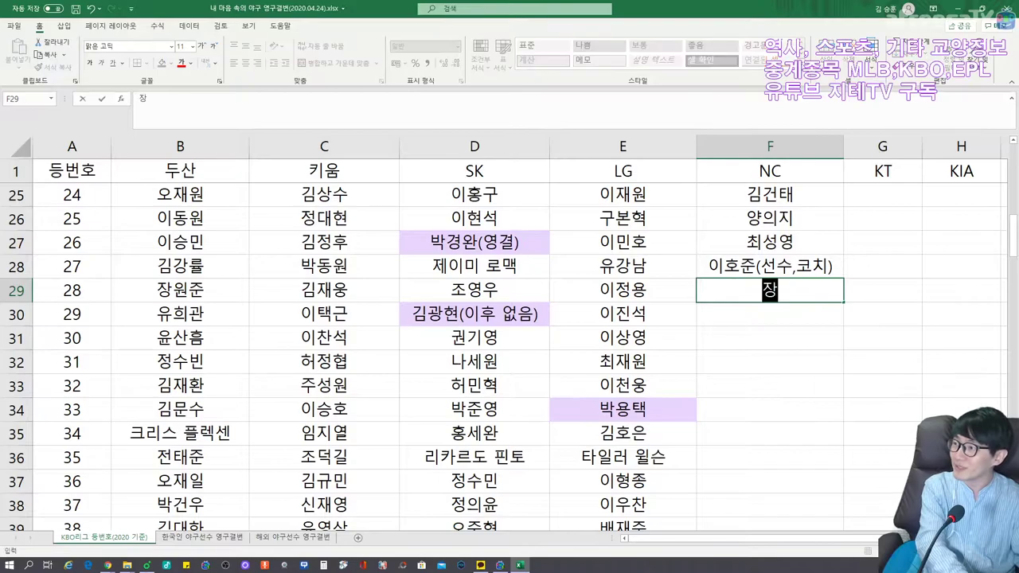
key(Return)
text(김태현)
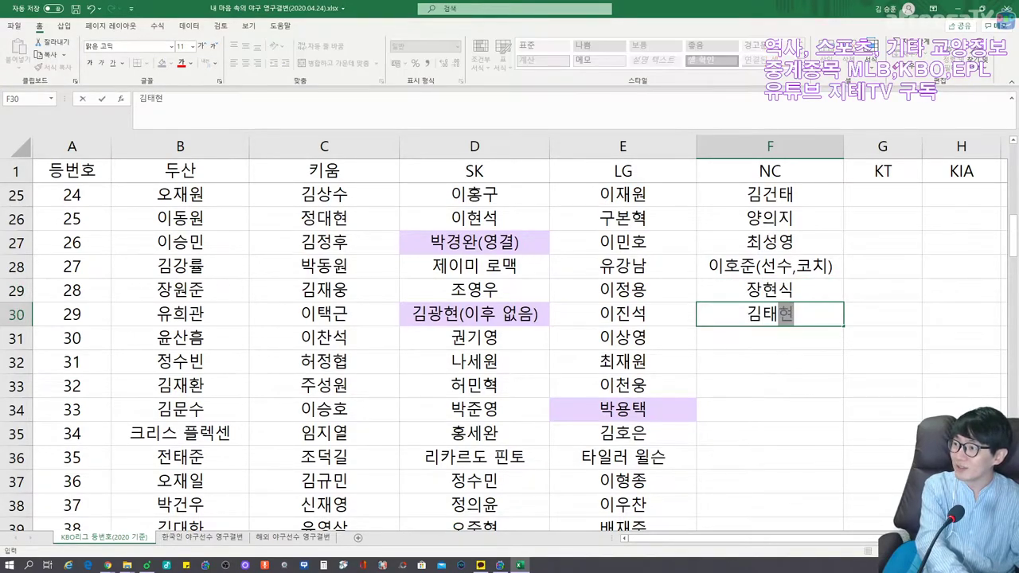
key(Return)
text(박진우)
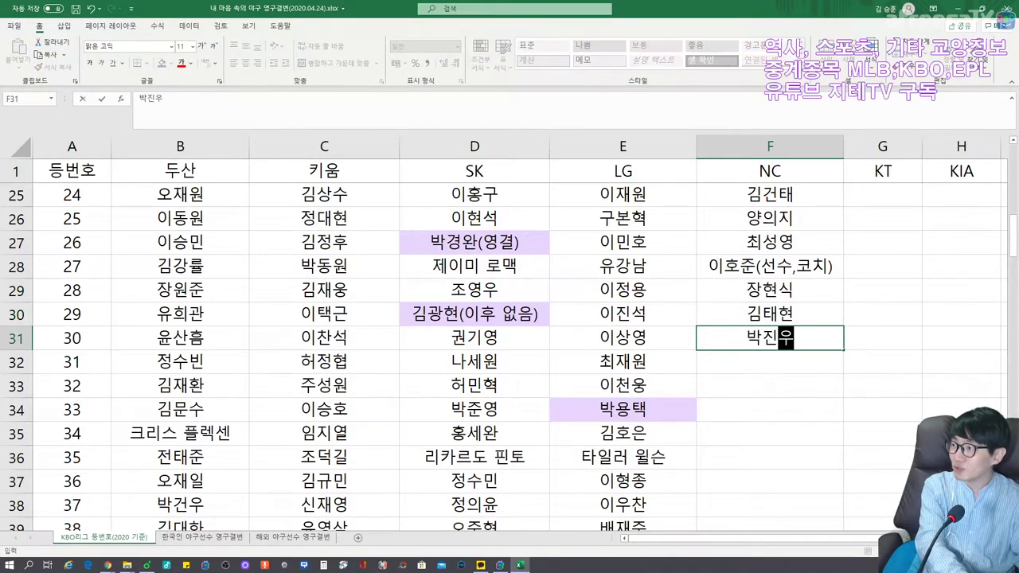
key(Return)
Enter 김성욱 and 이원재 as NC's numbers 31 and 32 in cells F32 and F33.
text(김성ㅇㅜㄱ)
key(Return)
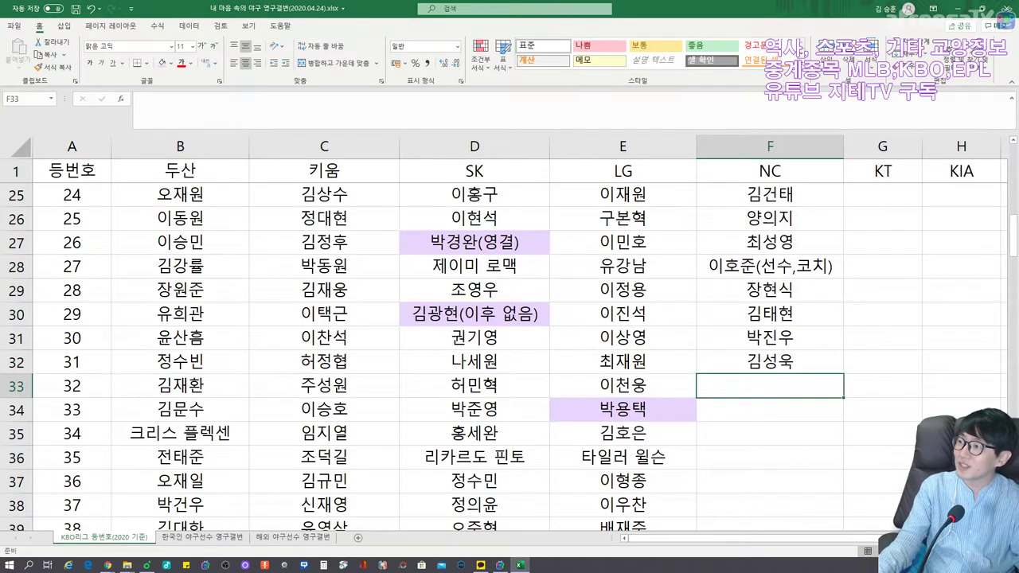
text(이원재)
key(Return)
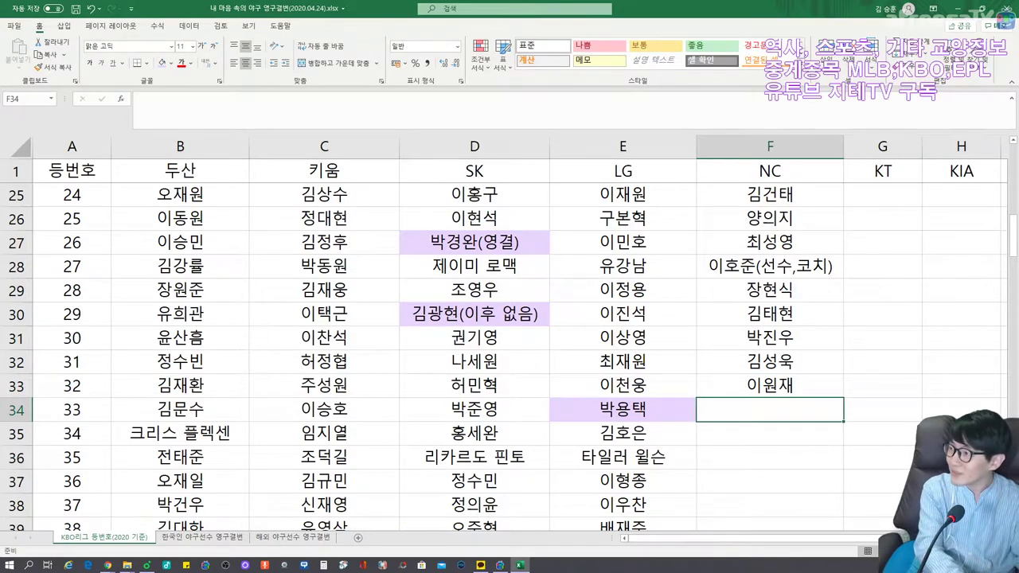
Fill NC's numbers 33 to 36, cells F34 to F37, with 이명기, 김호민, 임서준 and 권희동.
text(이명기)
key(Return)
text(김호민)
key(Return)
text(임서준)
key(Return)
text(권휘동)
key(Return)
Fill NC's numbers 37 to 39, cells F38 to F40, with 윤수강, 임정호 and 오영수.
text(윤수강)
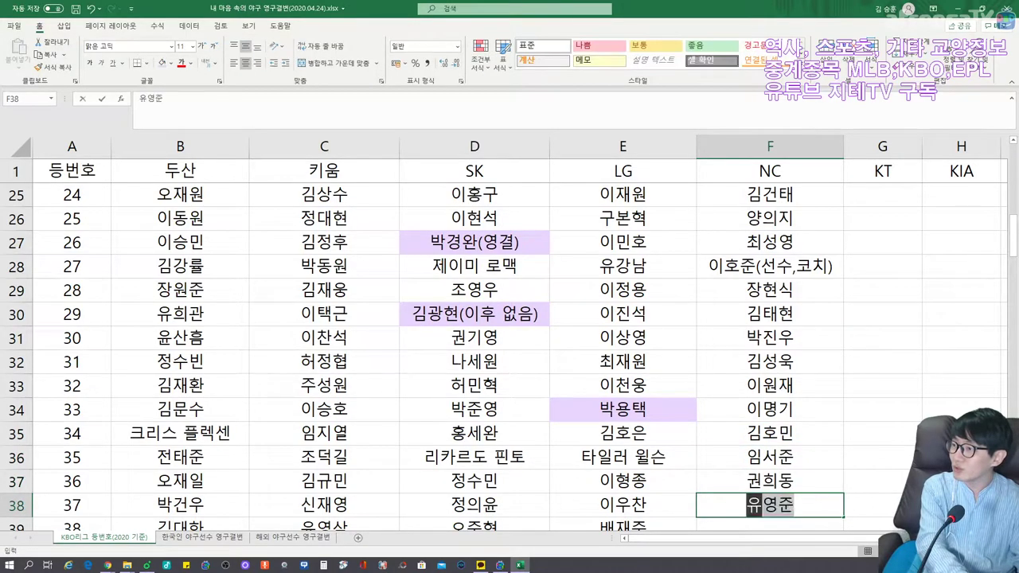
key(Return)
key(Return)
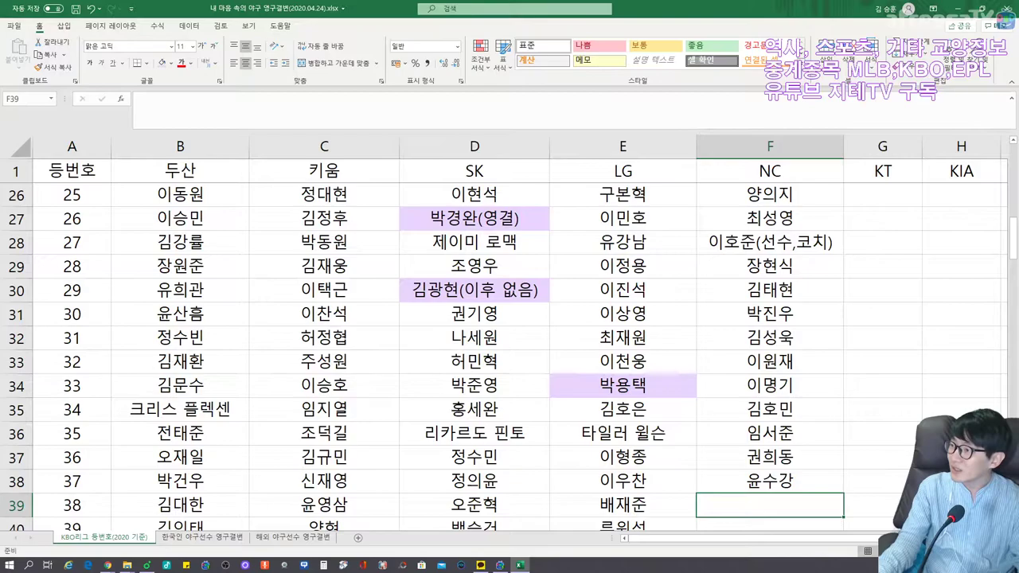
text(임정호)
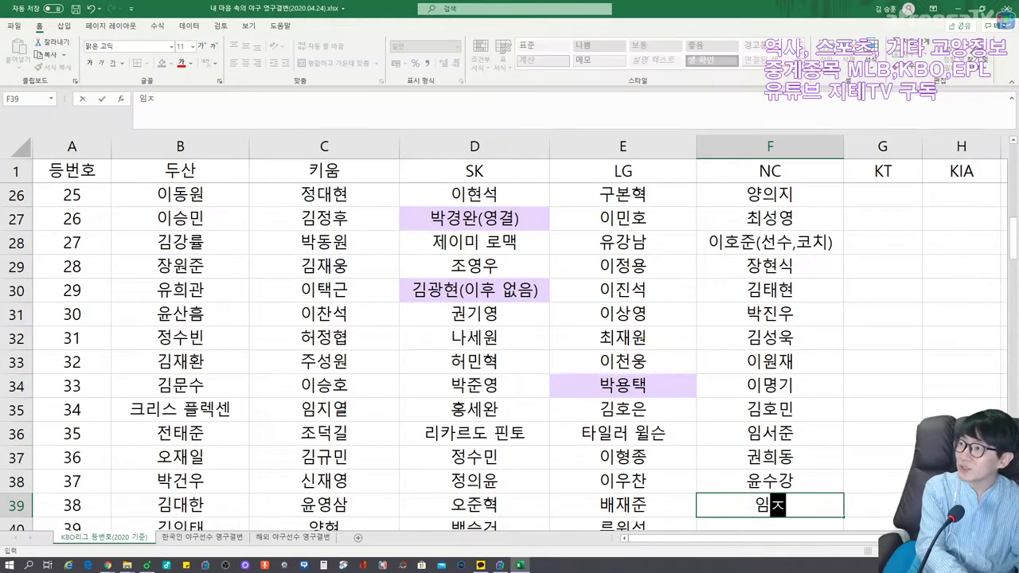
key(Return)
text(오영수)
key(Return)
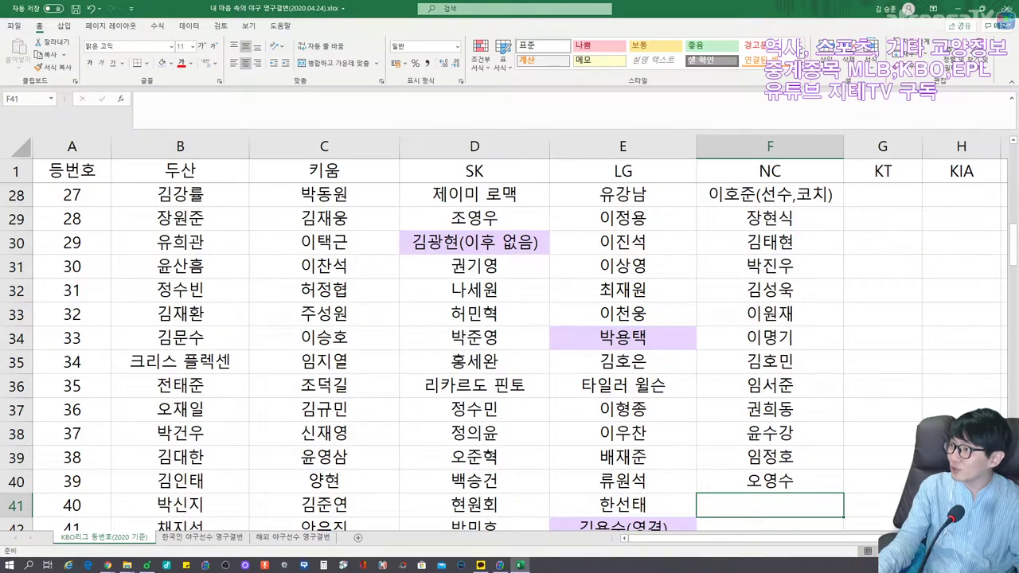
Fill NC's numbers 40 to 42, cells F41 to F43, with 드류 루친스키, 류진욱 and 김태군.
text(드류 루친스키)
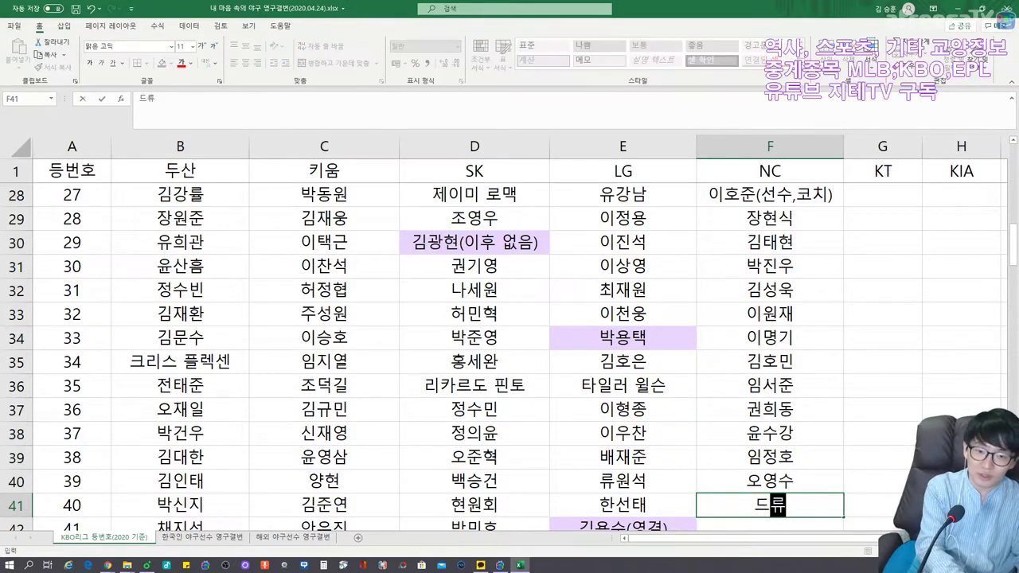
key(Return)
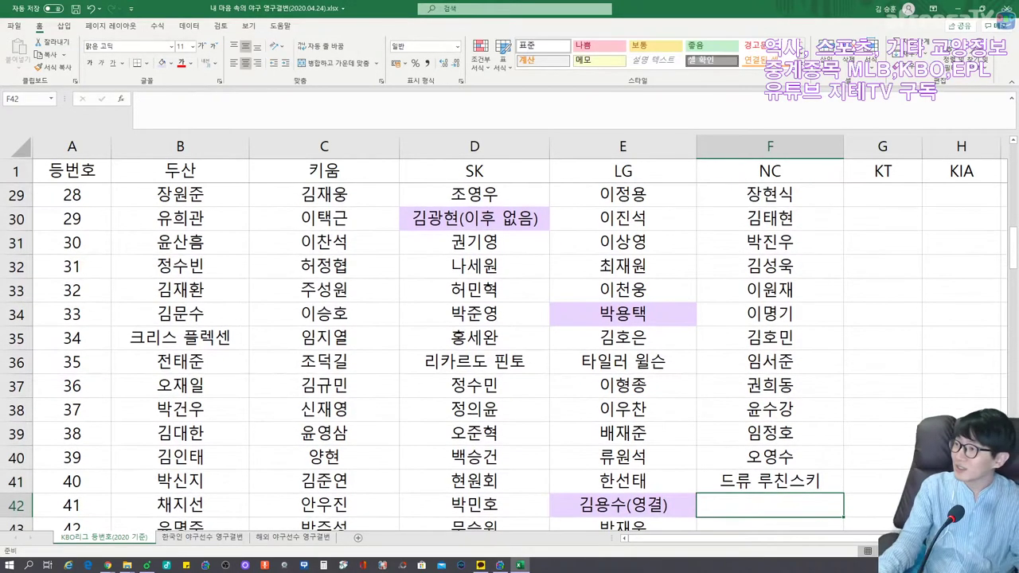
text(류진욱)
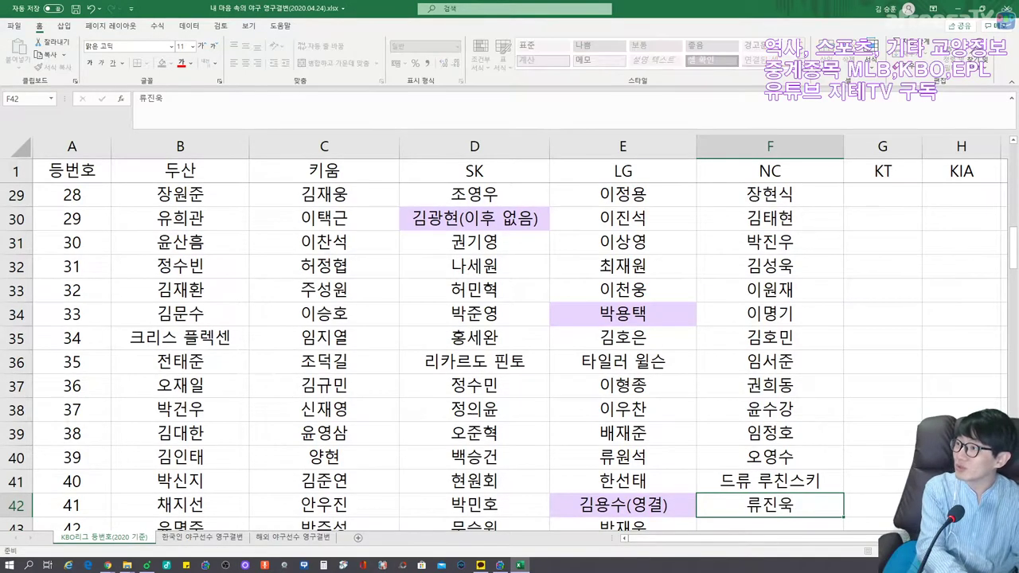
key(Return)
text(김태군)
key(Return)
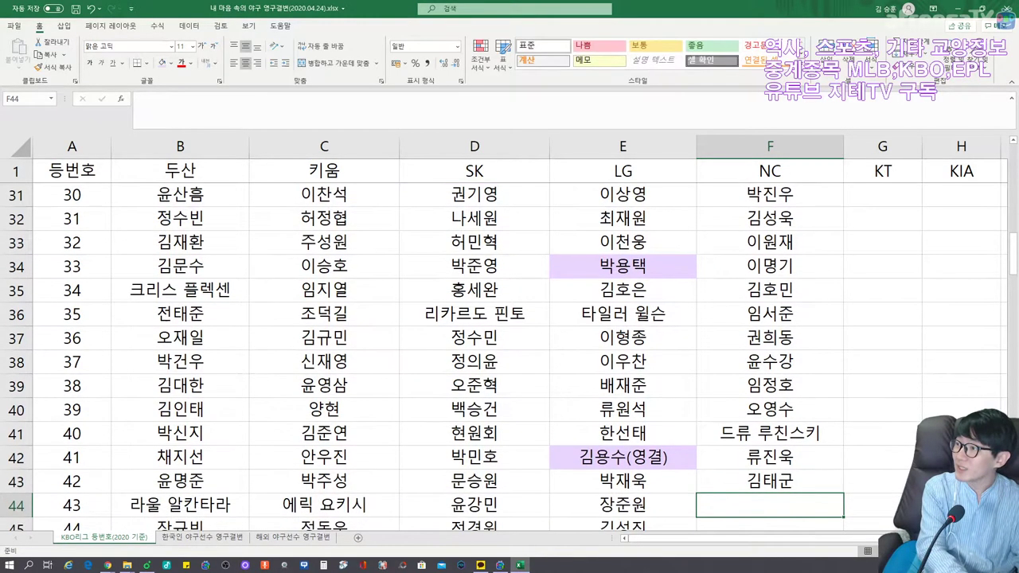
Fill NC's numbers 43 to 45, cells F44 to F46, with 문성용, 송동욱 and 임창민.
text(문성용)
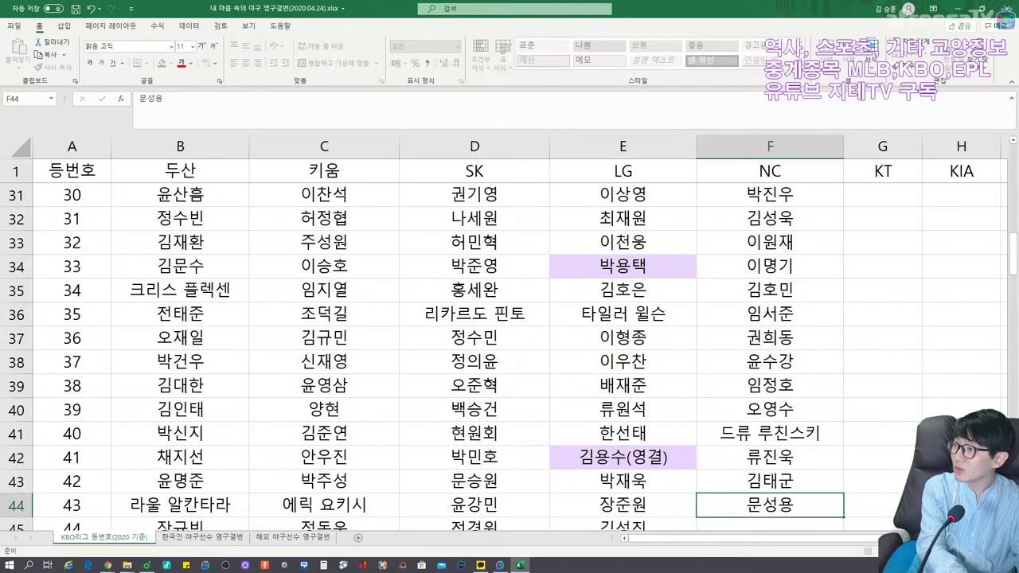
key(Return)
text(송동욱)
key(Return)
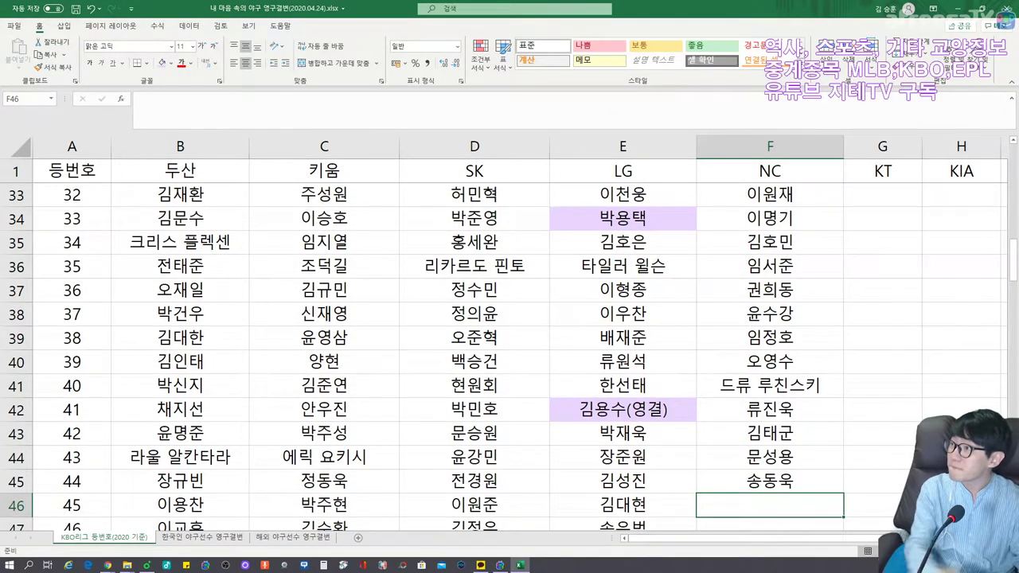
text(임창민)
key(Return)
Fill NC's numbers 46 to 48, cells F47 to F49, with 원종현, 나성범 and 신진호.
text(원종현)
key(Return)
text(나성범)
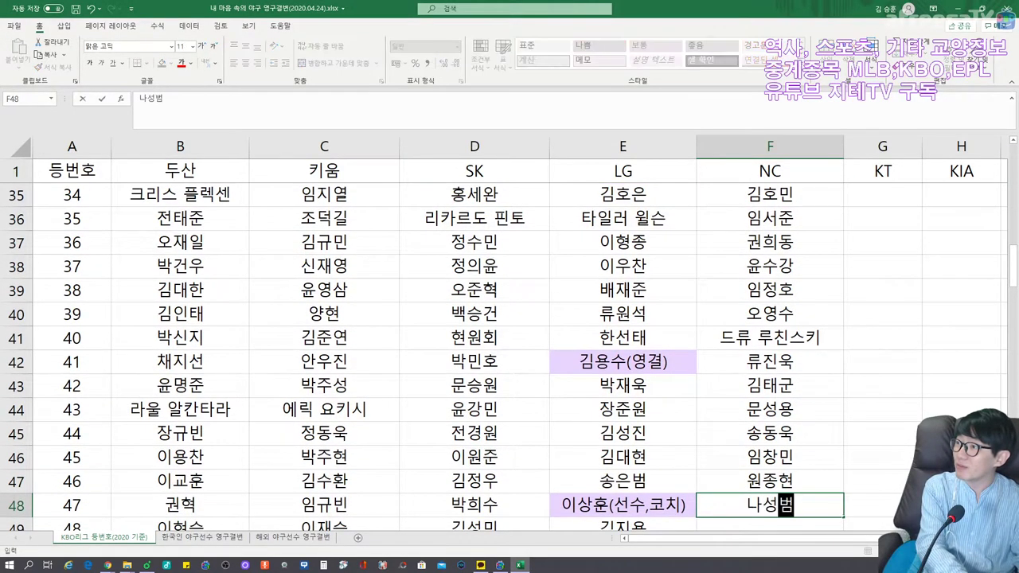
key(Return)
text(신진호)
key(Return)
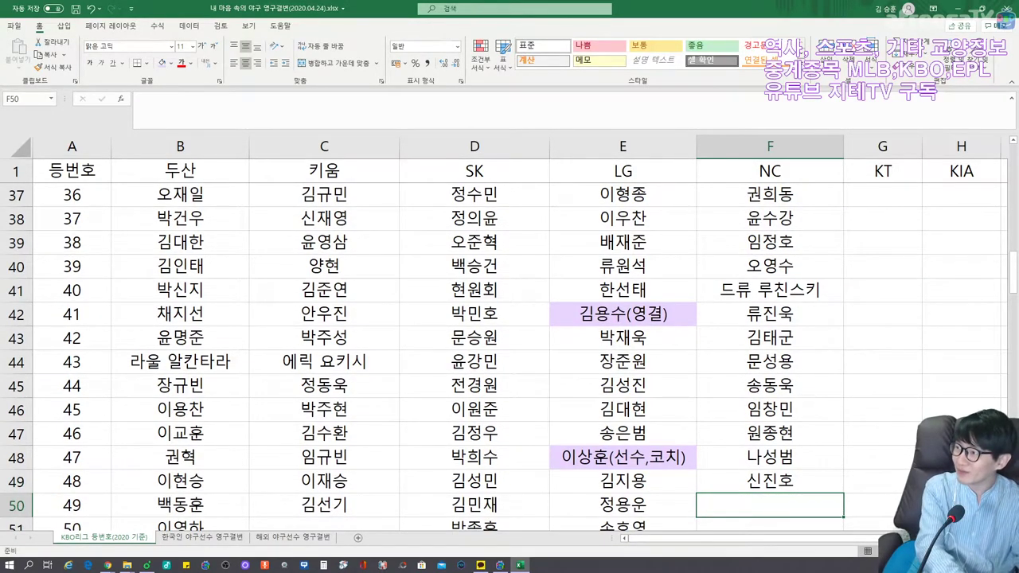
Fill NC's numbers 49 to 52, cells F50 to F53, with 강진성, 소이현, 이재학 and 노진혁.
text(강진성)
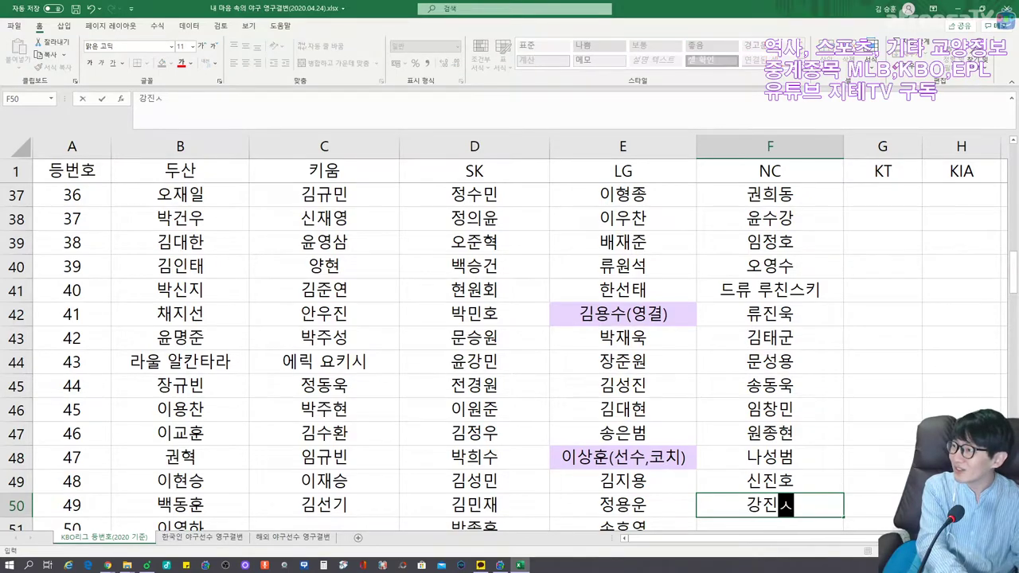
key(Return)
text(송이현)
key(Return)
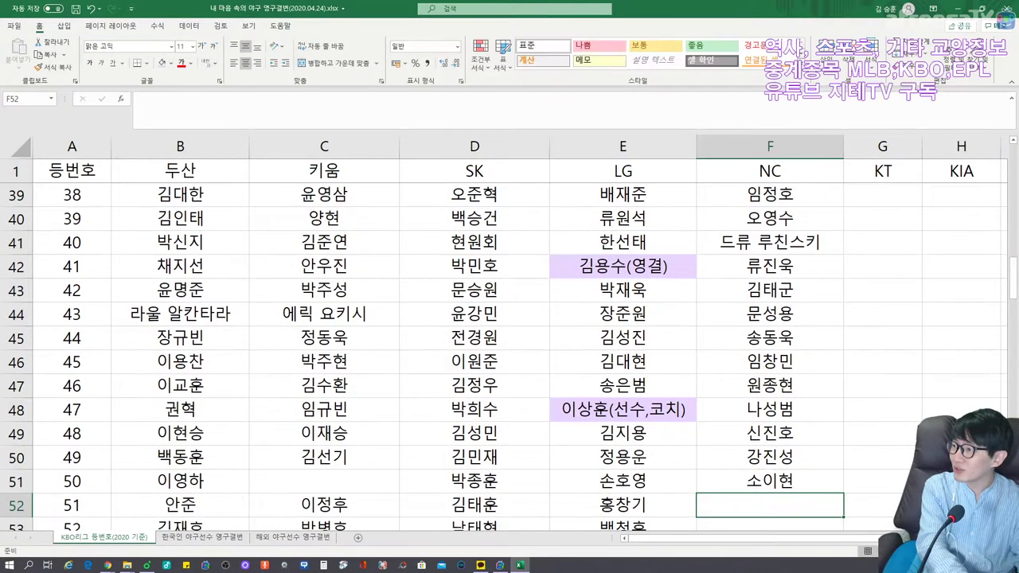
text(이재학)
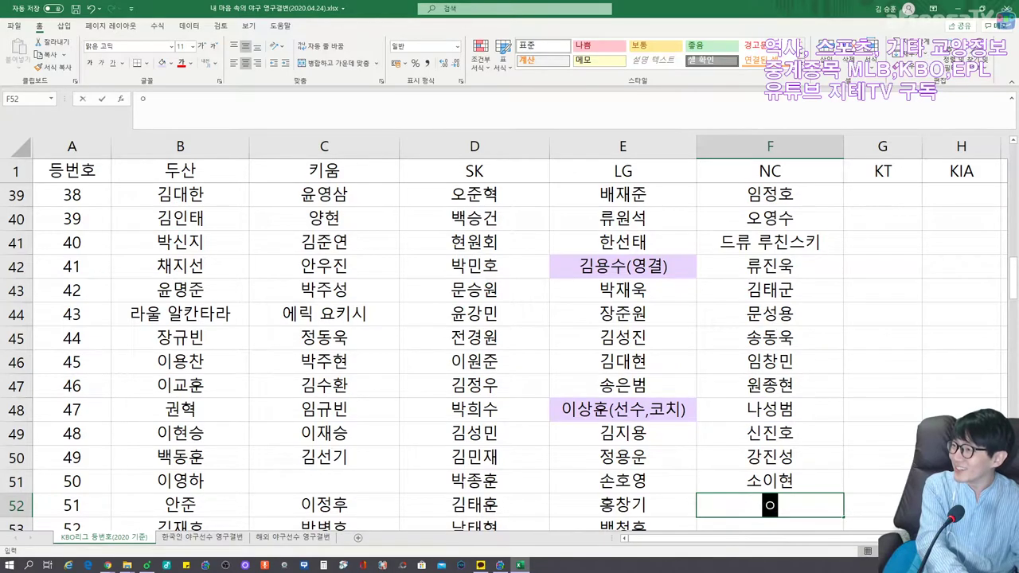
key(Return)
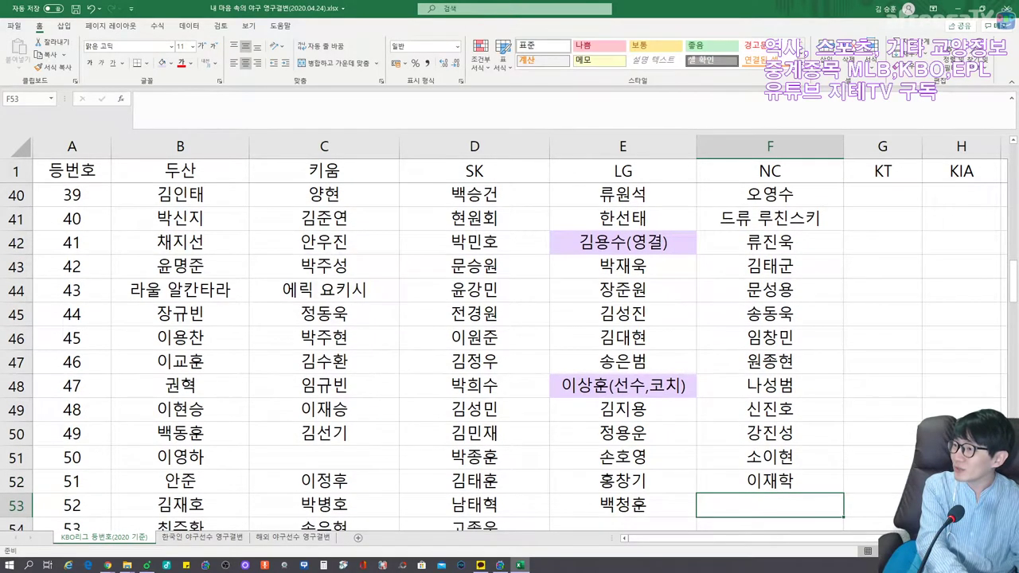
text(노진혁)
key(Return)
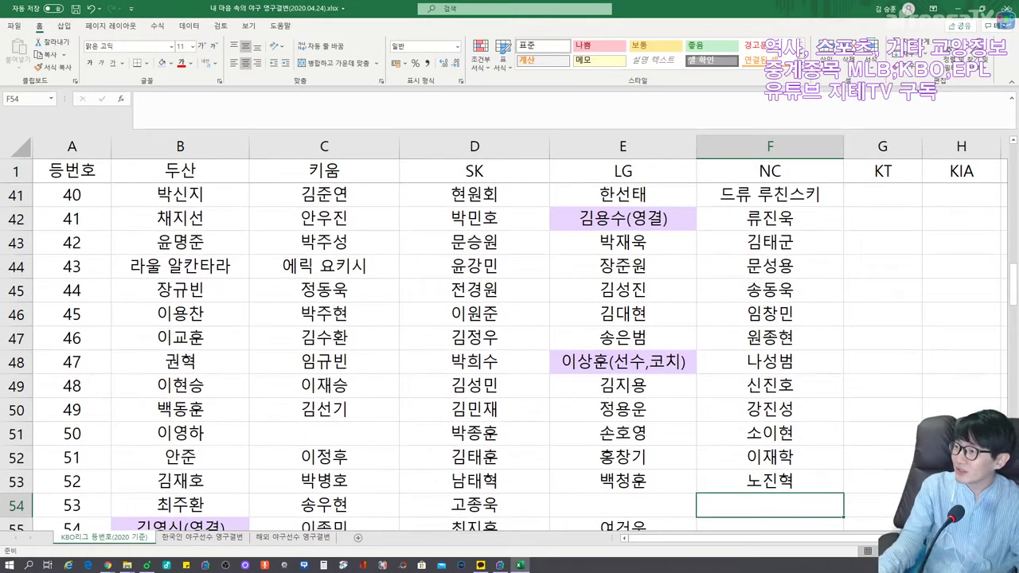
Enter 신민혁 and 이승헌 as NC's numbers 53 and 54 in cells F54 and F55.
text(신민혁)
key(Return)
text(이성)
key(BackSpace)
key(BackSpace)
text(승헌)
key(Return)
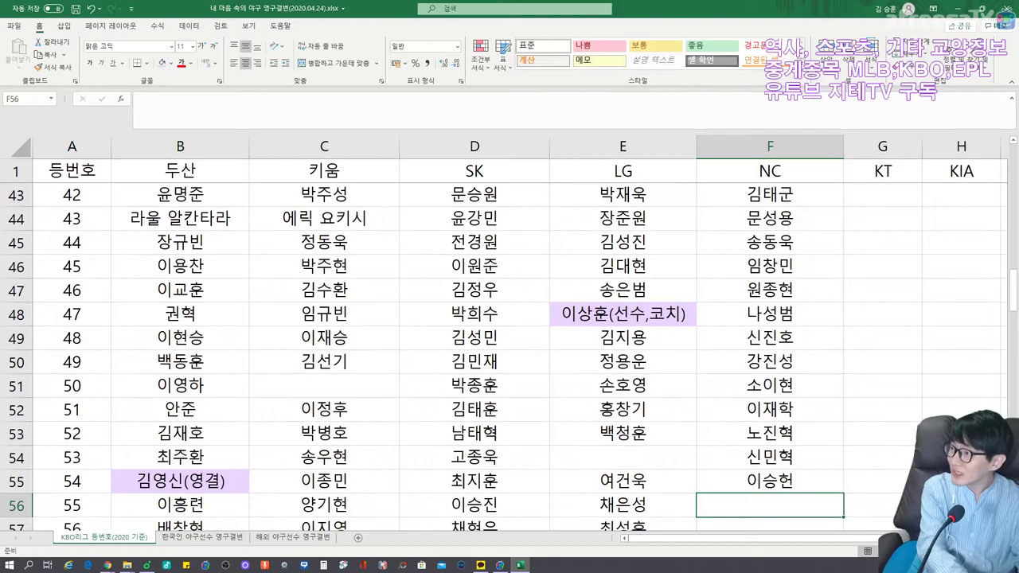
Fill NC's numbers 55 to 58, cells F56 to F59, with 김진성, 문석종, 김영중 and 김영규.
text(김진성)
key(Return)
text(문석ㅈ)
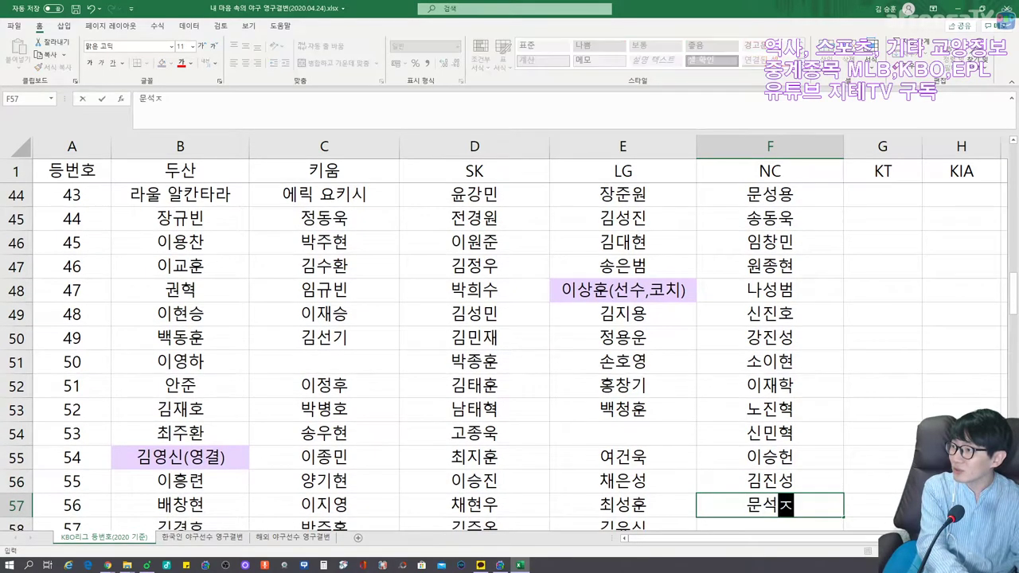
text(ㅗㅇ)
key(Return)
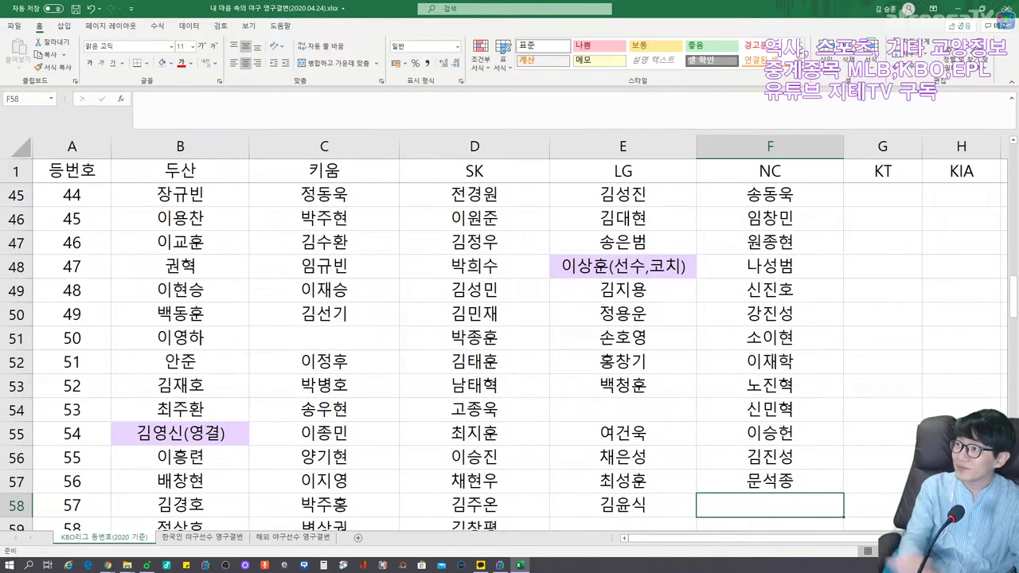
text(김영중)
key(Return)
text(김영규)
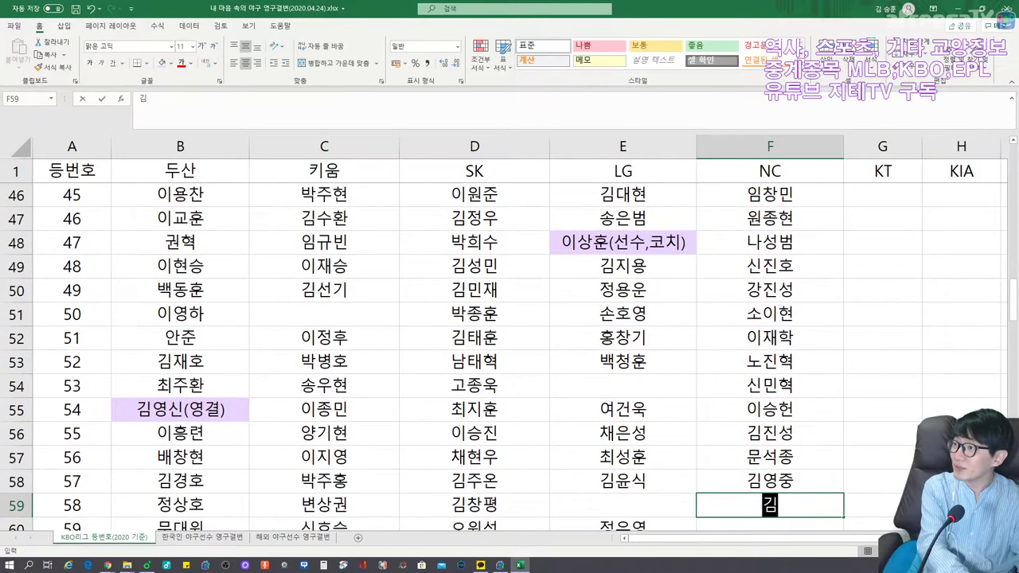
key(Return)
Fill NC's numbers 59 to 61, cells F60 to F62, with 구창모, 홍성무 and 배재환.
text(구창모)
key(Return)
text(홍성민)
key(BackSpace)
key(BackSpace)
text(ㅜ)
key(Return)
text(배재환)
key(Return)
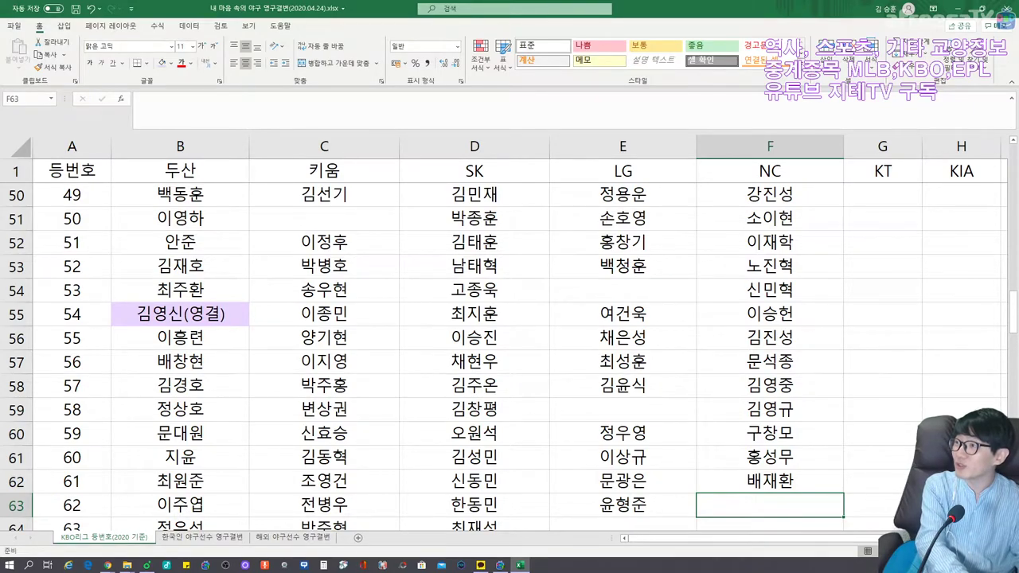
Fill NC's numbers 62 to 64, cells F63 to F65, with 송명기, 노시훈 and 최정원.
text(송명기)
key(Return)
text(놋시훈)
key(Return)
text(최정원)
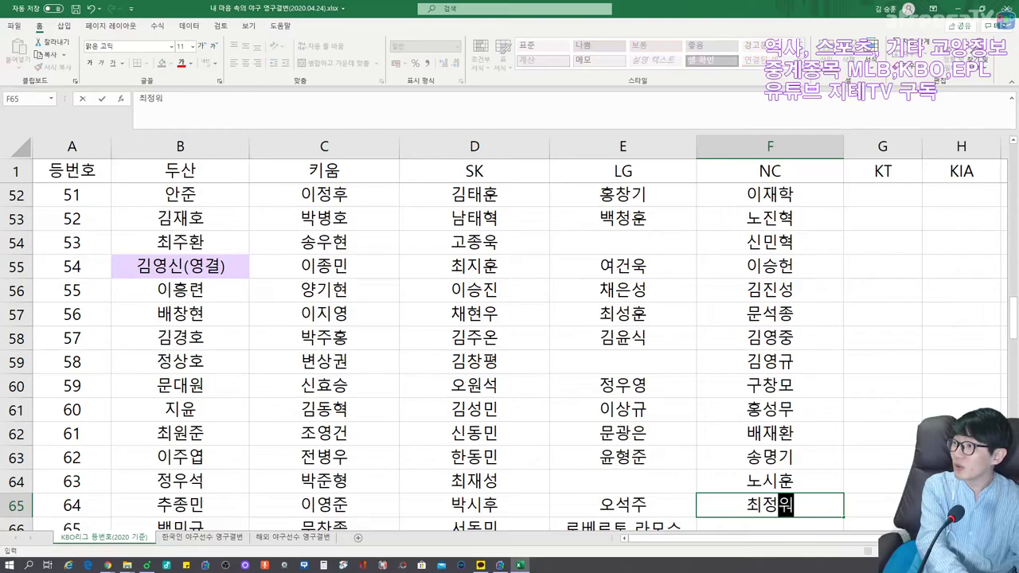
key(Return)
Fill NC's numbers 65 to 67, cells F66 to F68, with 김기환, 전사민 and 김진호.
text(김기환)
key(Return)
text(전사민)
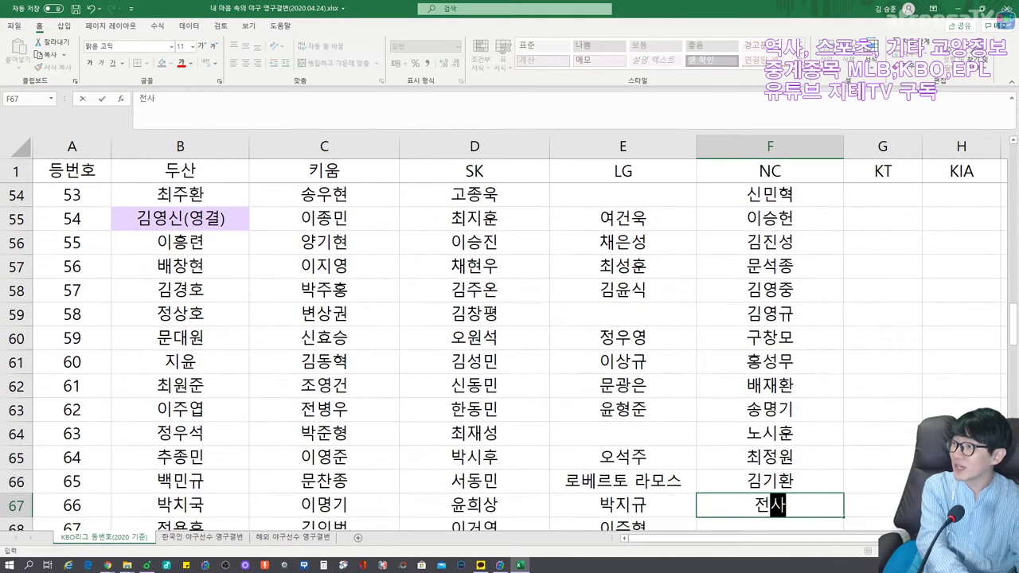
key(Return)
text(김진호)
key(Return)
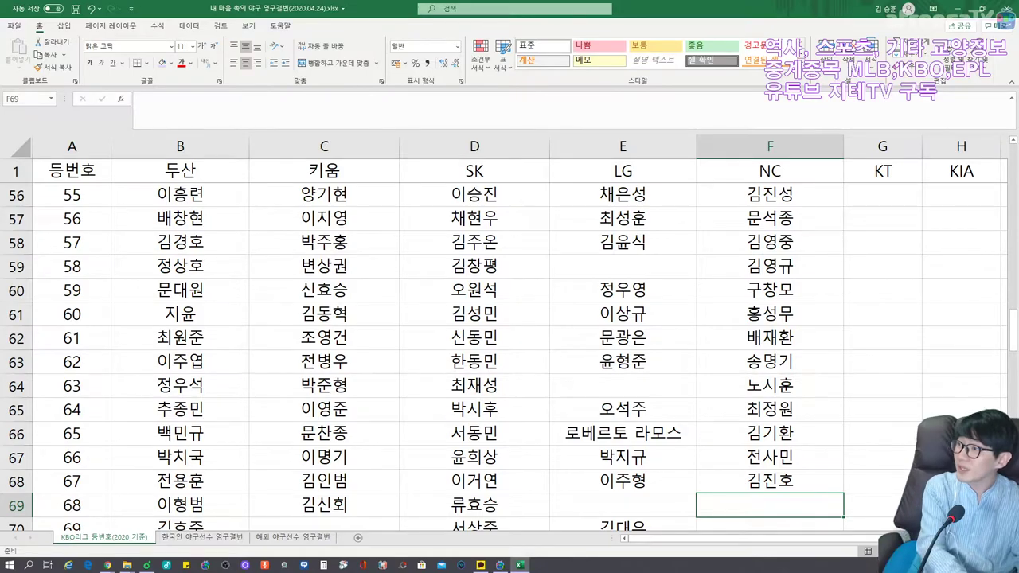
Enter 강윤구 and 권법수 as NC's numbers 68 and 69 in cells F69 and F70.
text(강윤구)
key(Return)
text(권법수)
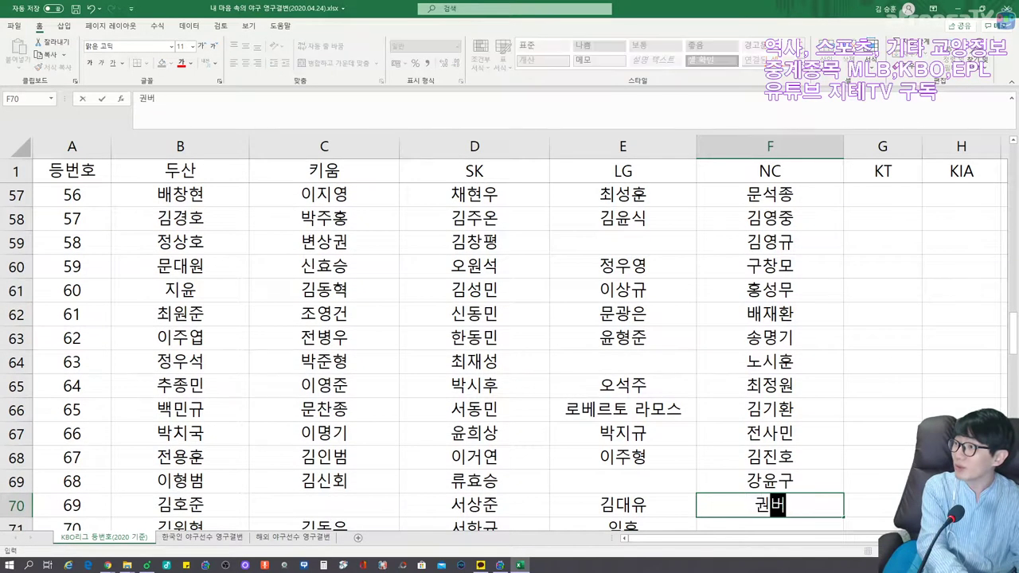
key(Return)
Enter NC's manager as number 70 in cell F71 with the annotation, 이동욱(감독).
text(이동욱()
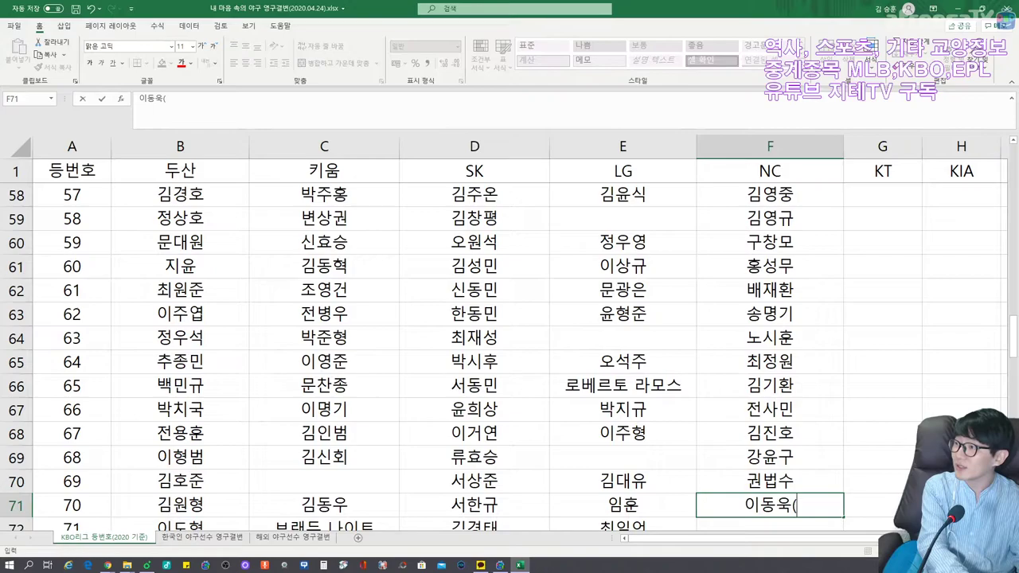
text(감독))
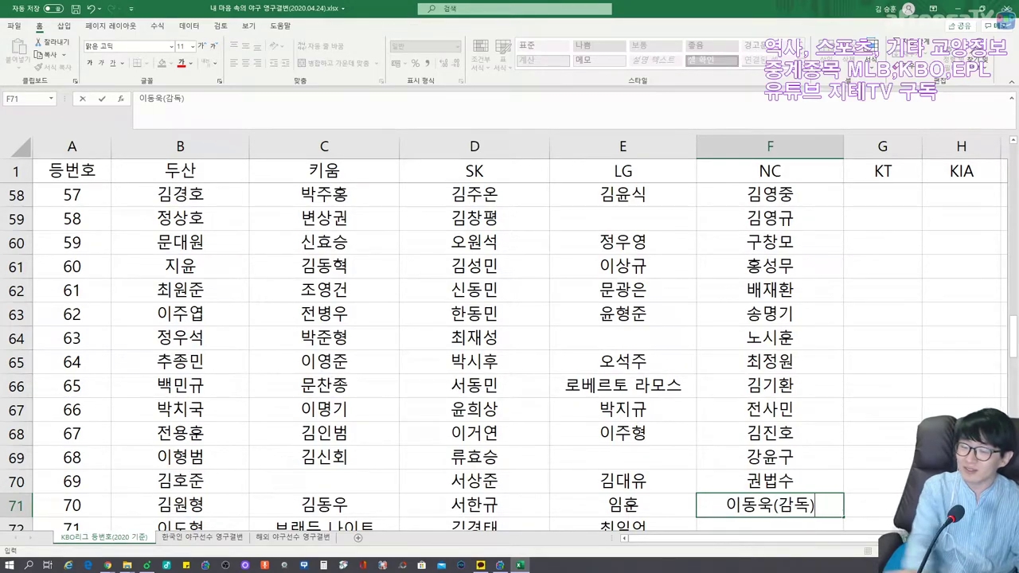
key(Return)
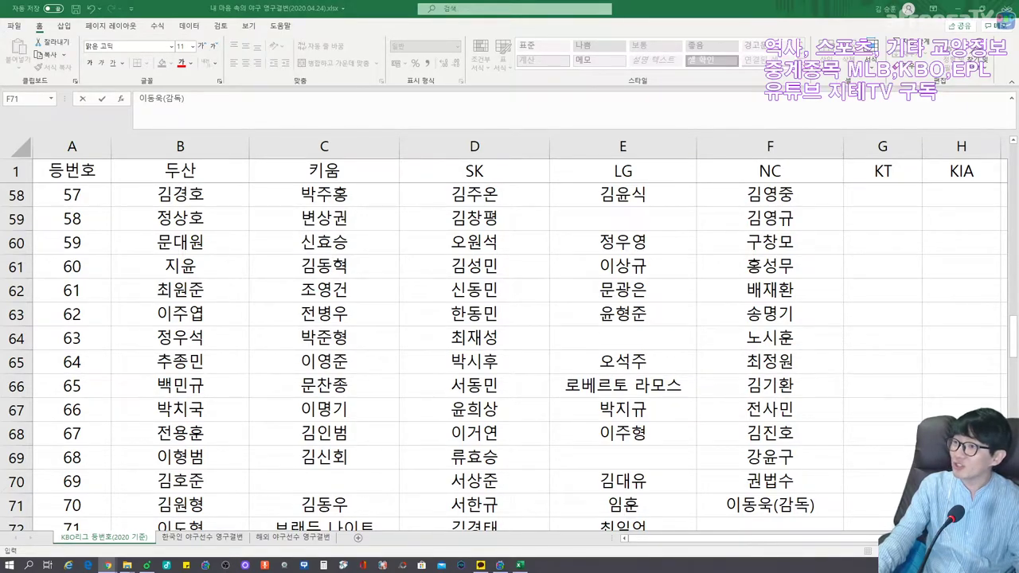
double_click(794, 506)
click(778, 506)
key(alt+Tab)
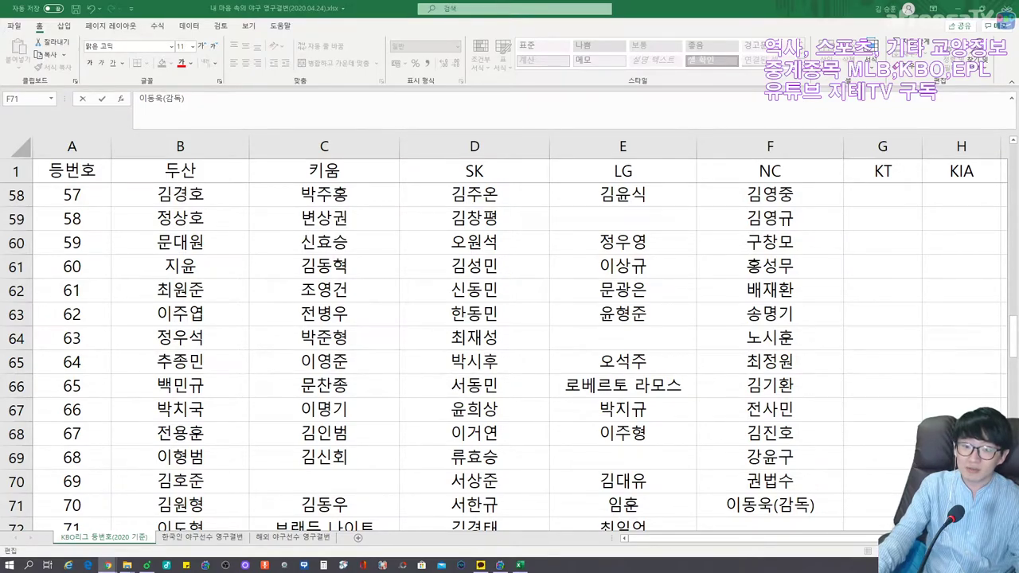
scroll(510, 335, down, 2)
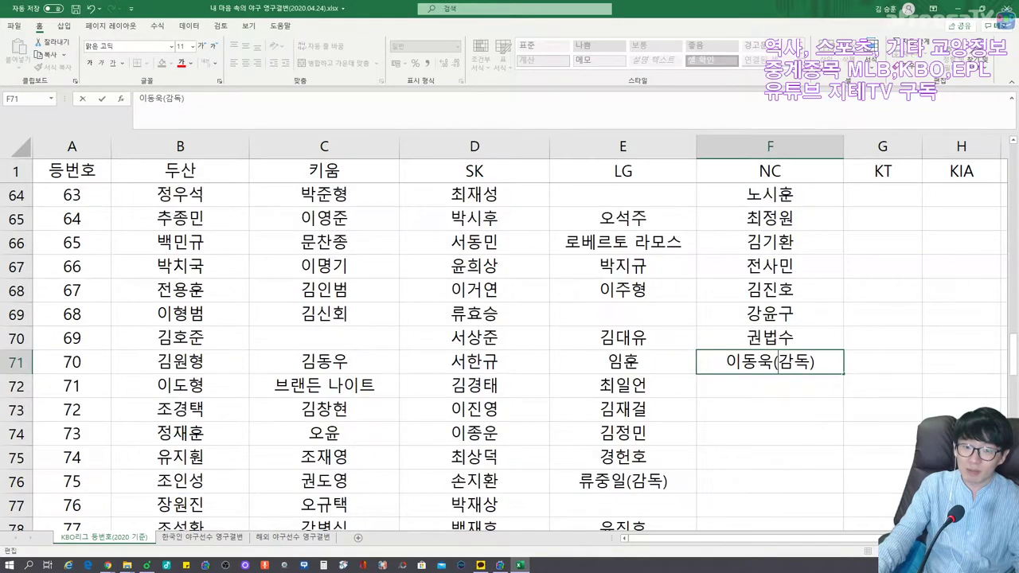
key(Return)
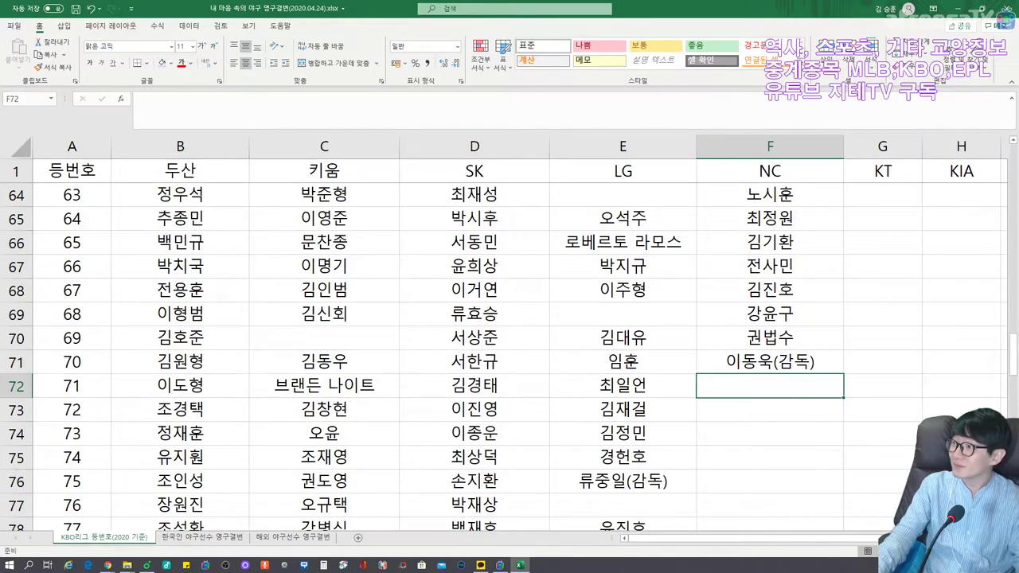
Enter 이대환 and 전준호 as NC's numbers 71 and 72 in cells F72 and F73.
text(이대환)
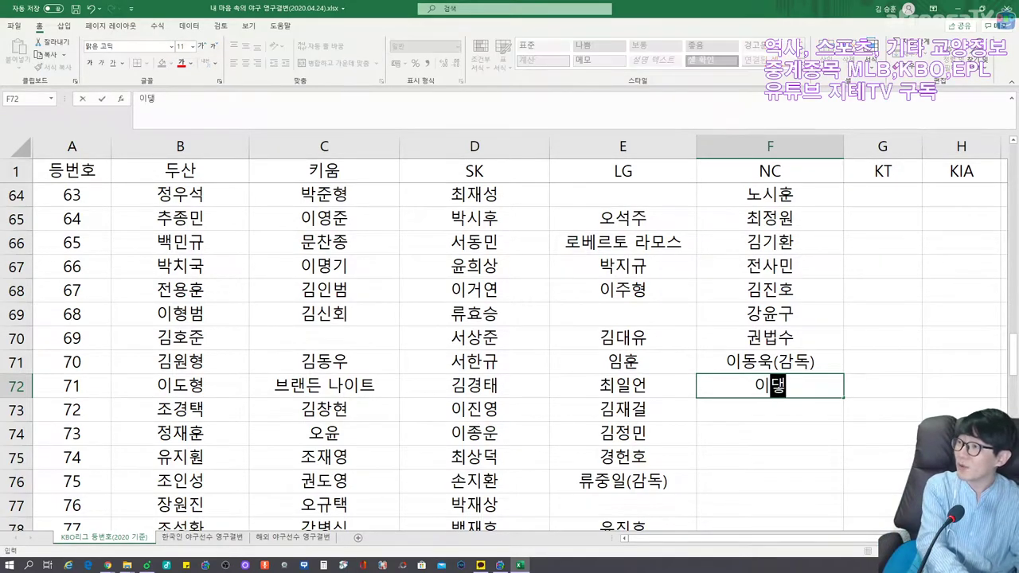
key(Return)
text(전준호)
key(Return)
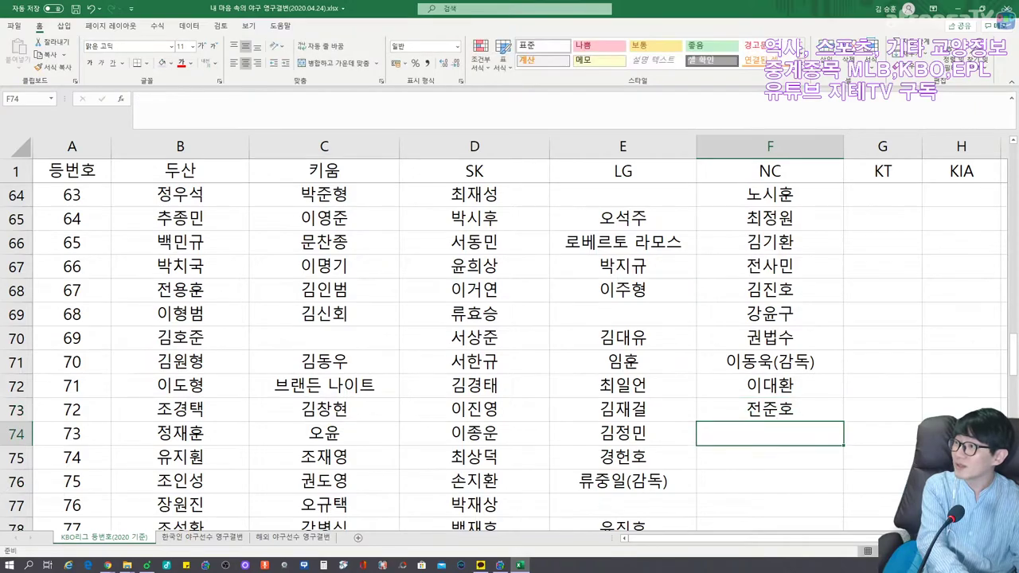
Leave NC's number 73 blank and enter 한규식 and 진종길 as numbers 74 and 75 in cells F75 and F76.
key(Return)
text(ㅎ한규식)
key(Return)
text(진)
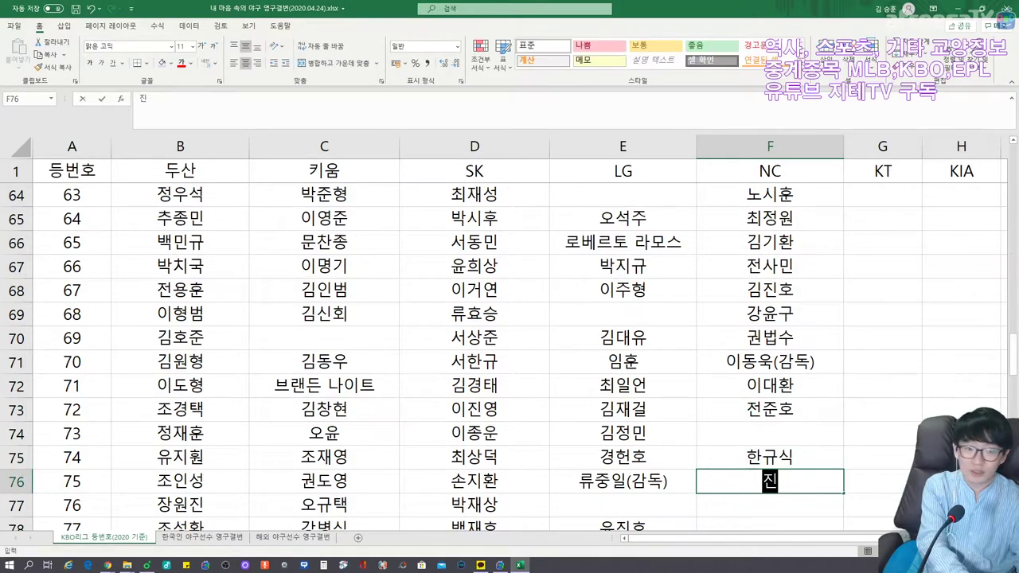
text(종기ㄹ)
key(Return)
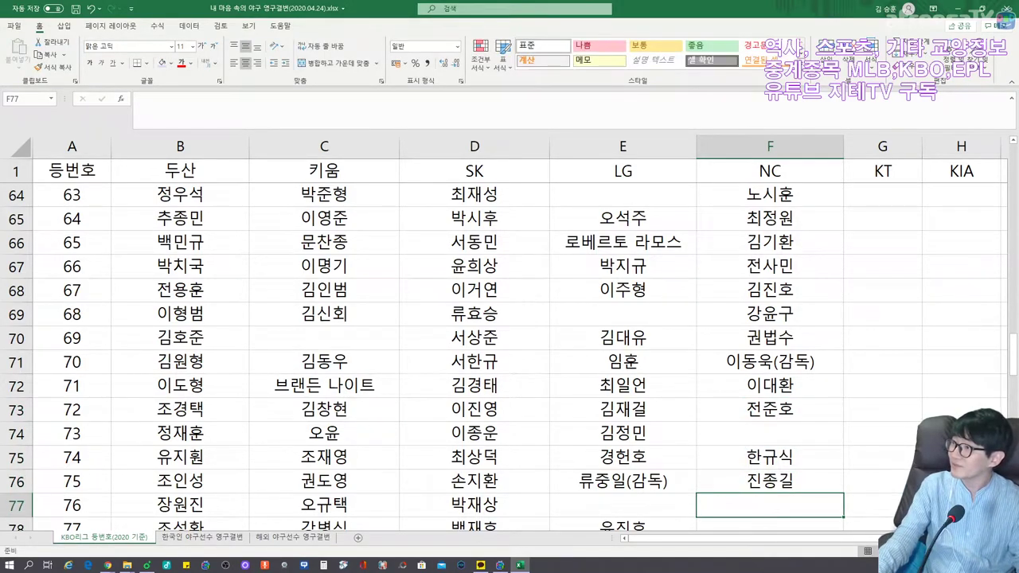
Fill NC's numbers 76 to 79, cells F77 to F80, with 지연규, 용덕한, 배민서 and 조영훈.
text(지연규)
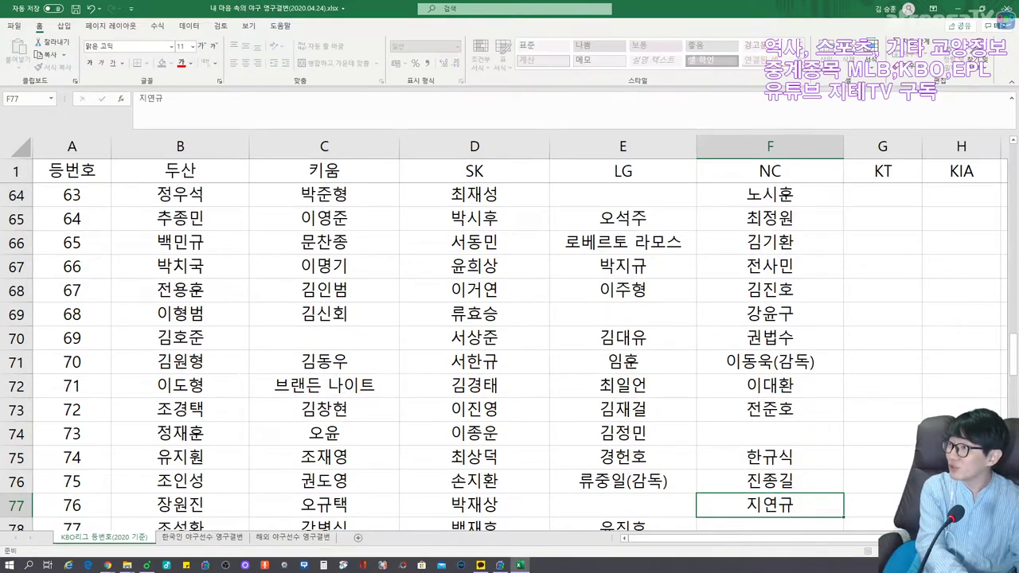
key(Return)
text(용덕한)
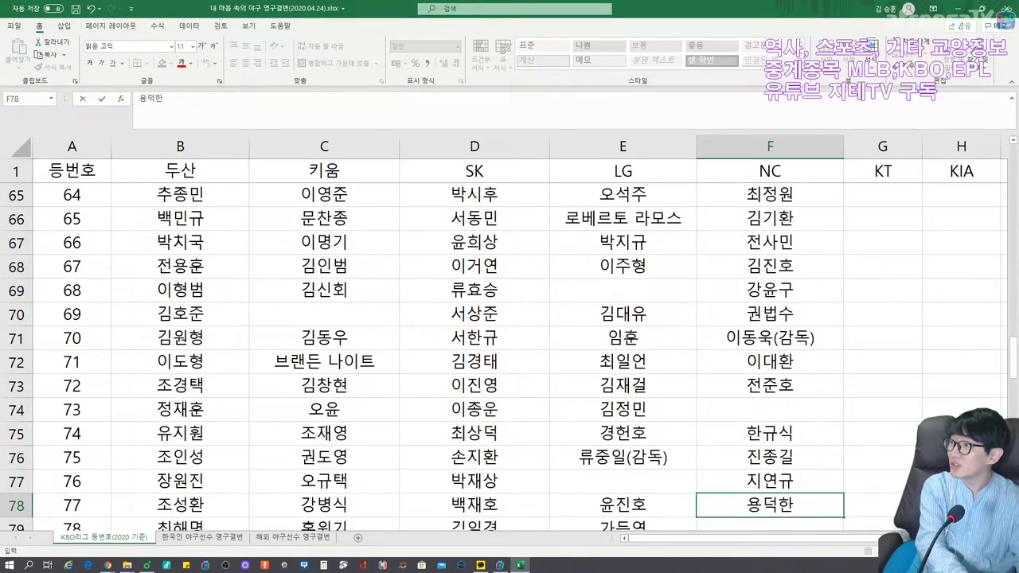
key(Return)
text(배민서)
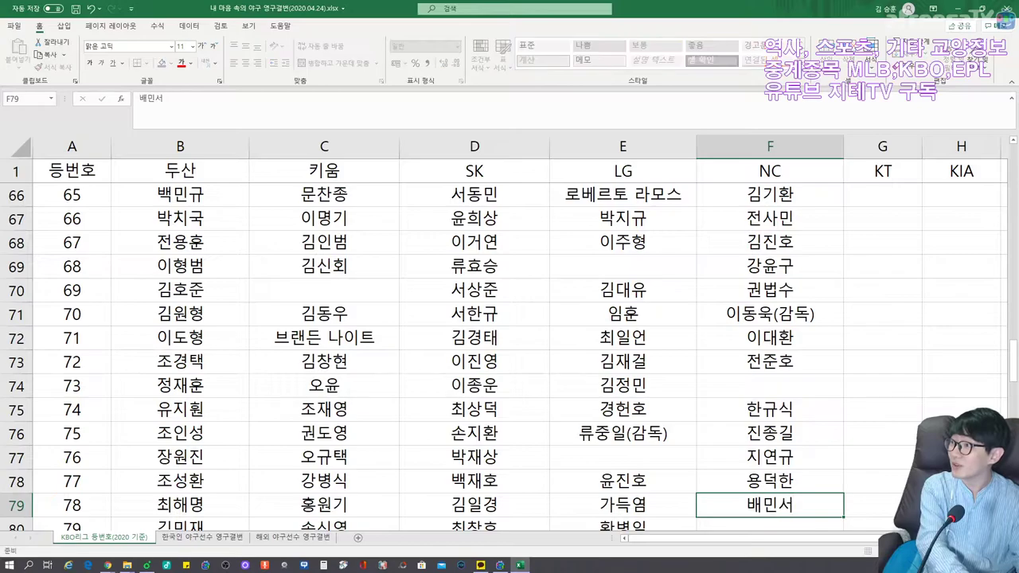
key(Return)
text(조영후)
key(Return)
Enter NC's coaches as numbers 80 and 81 in cells F81 and F82 with their annotations, 손시헌(코치) and 손민한(코치).
text(손시헌(코치)
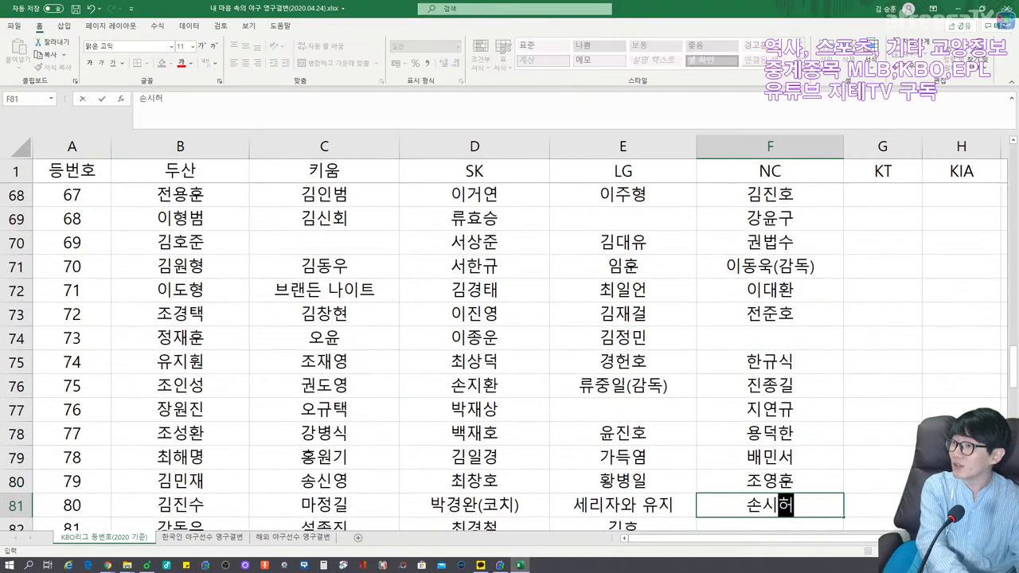
text())
key(Return)
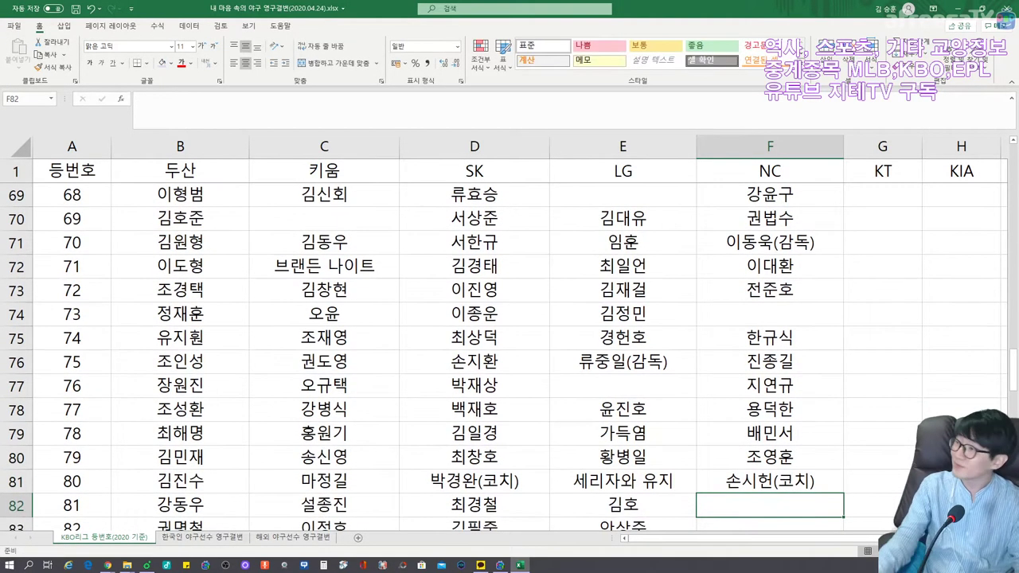
text(손)
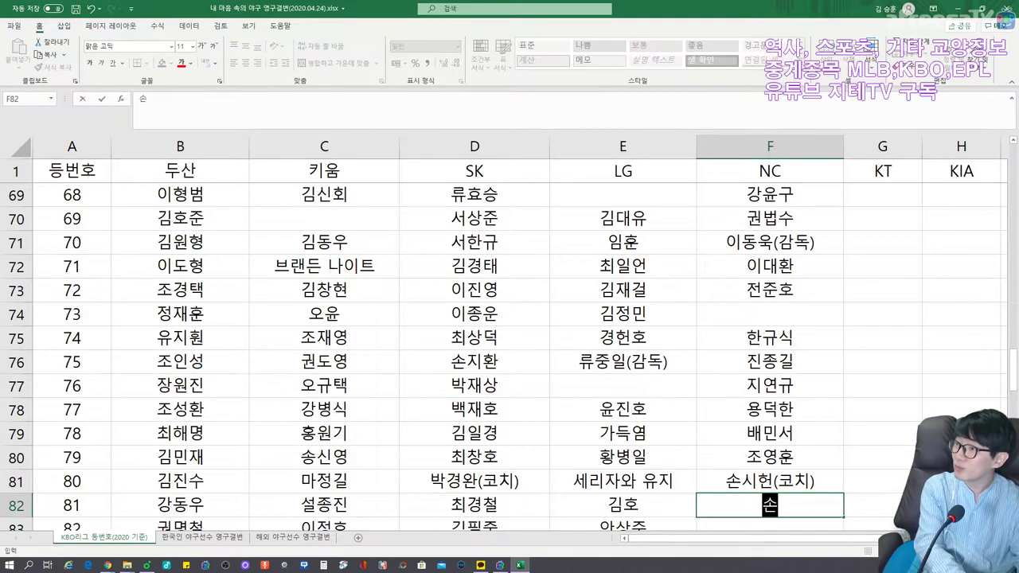
text(민하(코치))
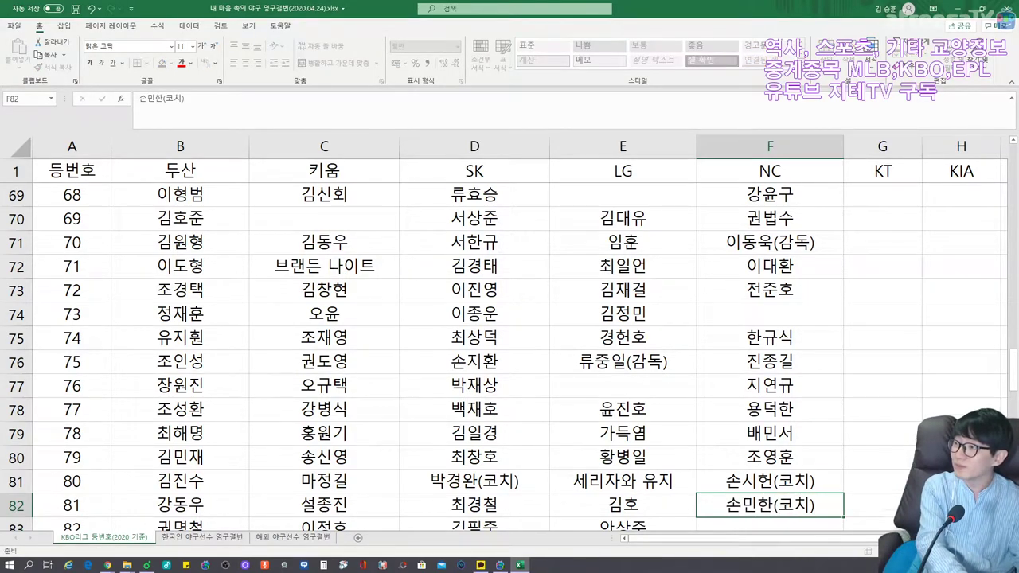
key(Return)
Fill NC's numbers 82 to 84, cells F83 to F85, with 한문연, 강인권 and 최재익.
text(한문연)
key(Return)
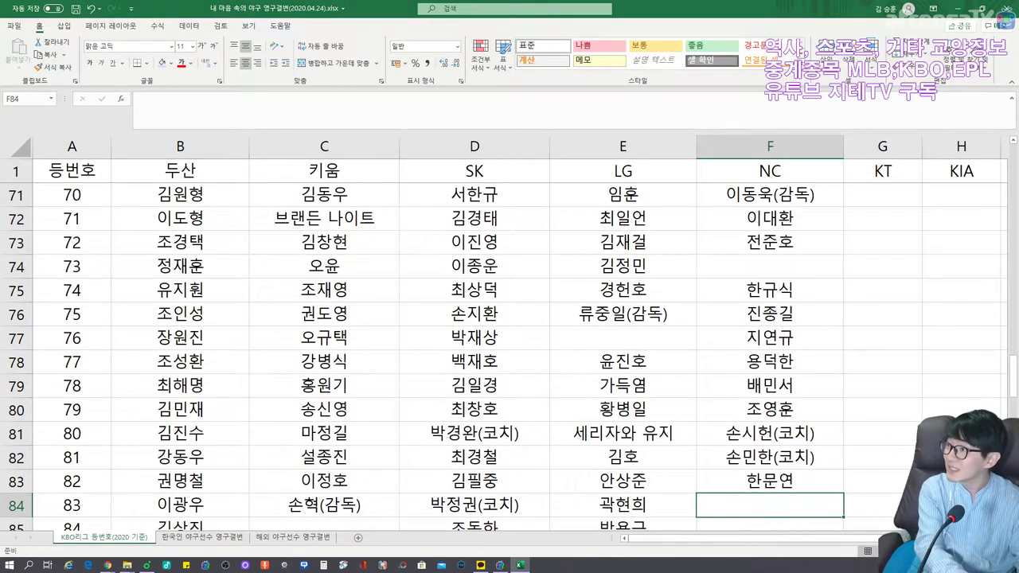
text(강인권)
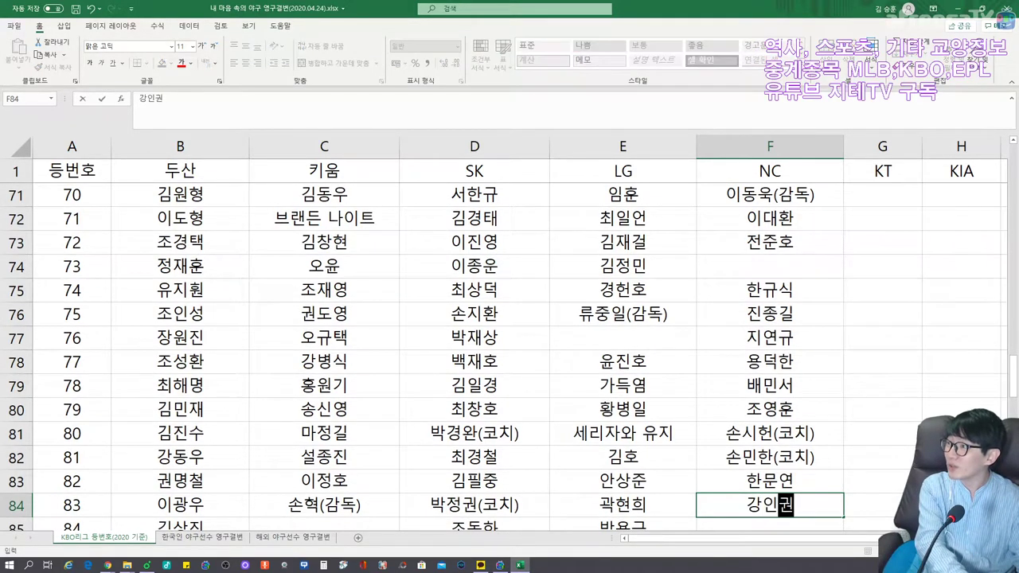
key(Return)
text(최재이ㄱ)
key(Return)
Fill NC's numbers 85 to 87, cells F86 to F88, with 김범준, 김준현 and 김민호.
text(김범준)
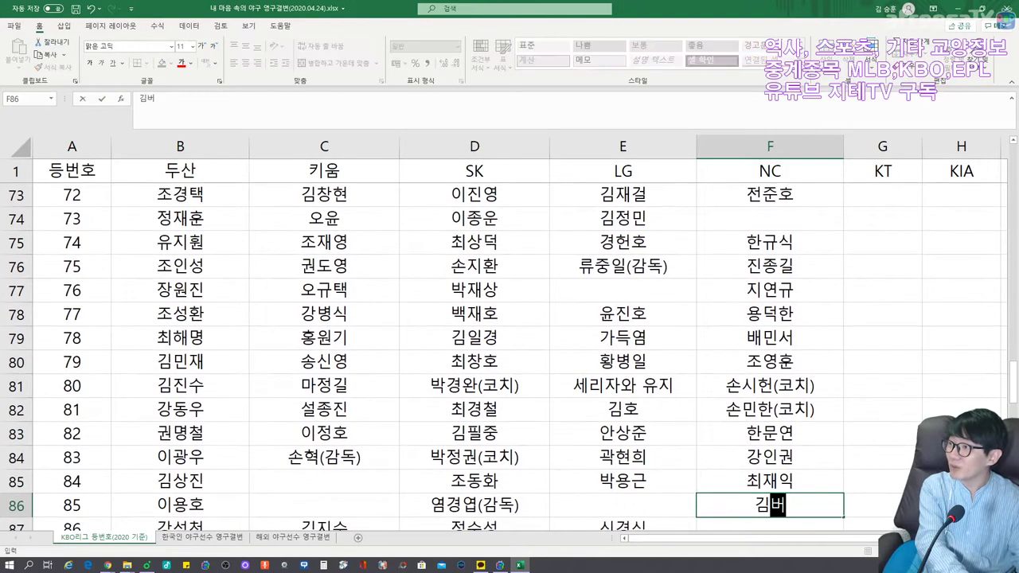
key(Return)
text(김준현)
key(Return)
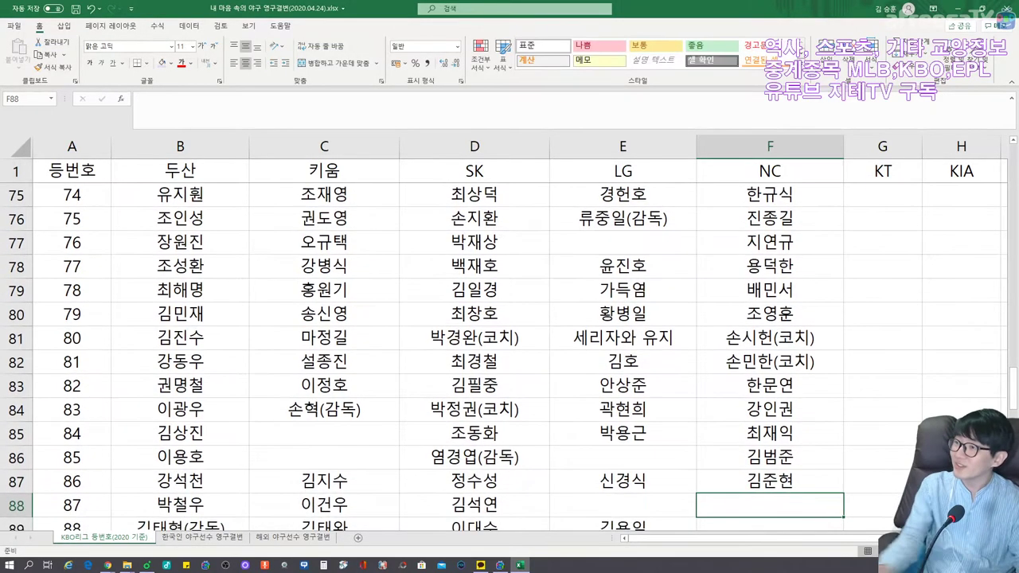
text(김민호)
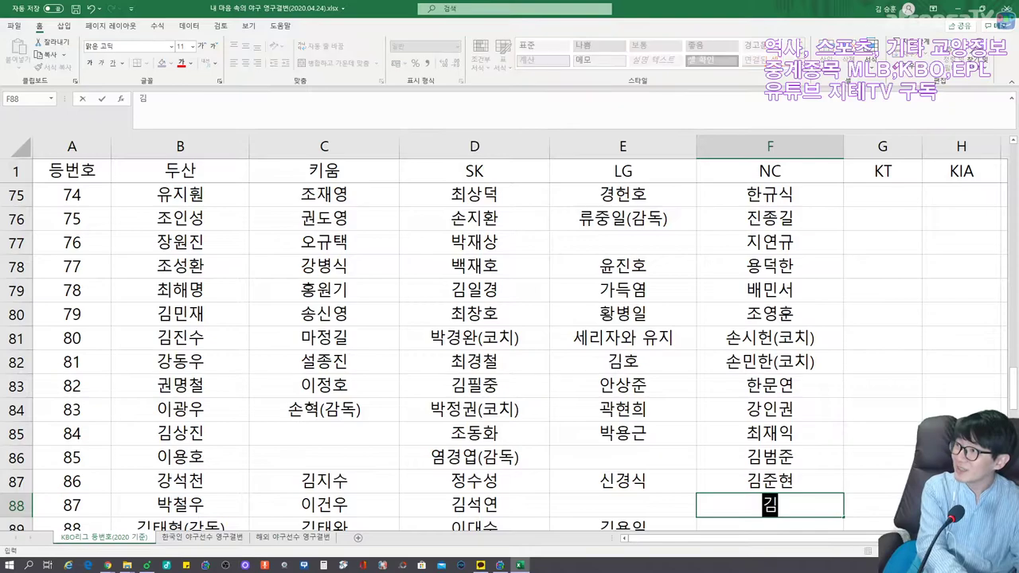
key(Return)
Fill NC's numbers 88 to 90, cells F89 to F91, with 채종범, 박석진 and 노학준.
text(채종범)
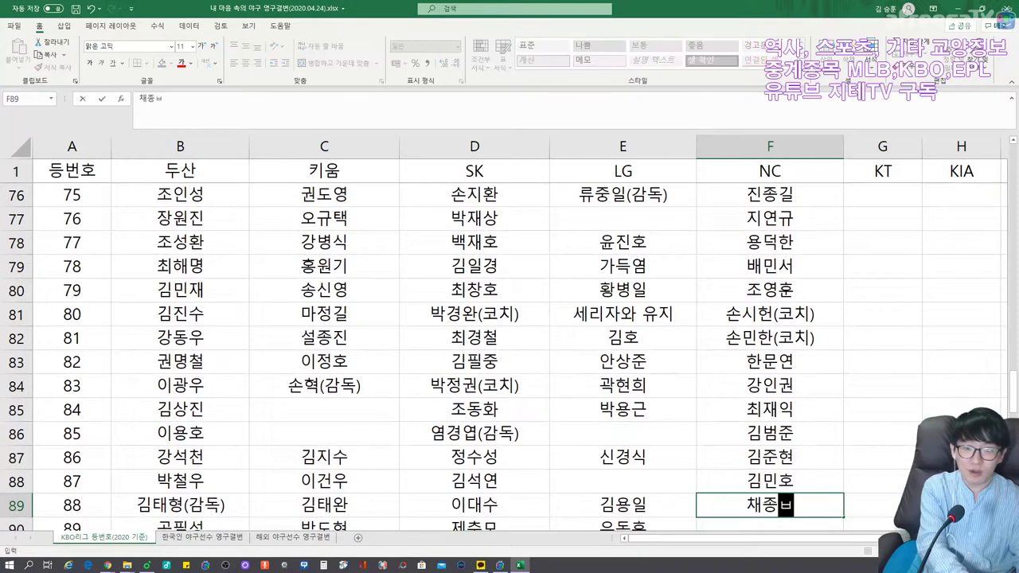
key(Return)
text(박석진)
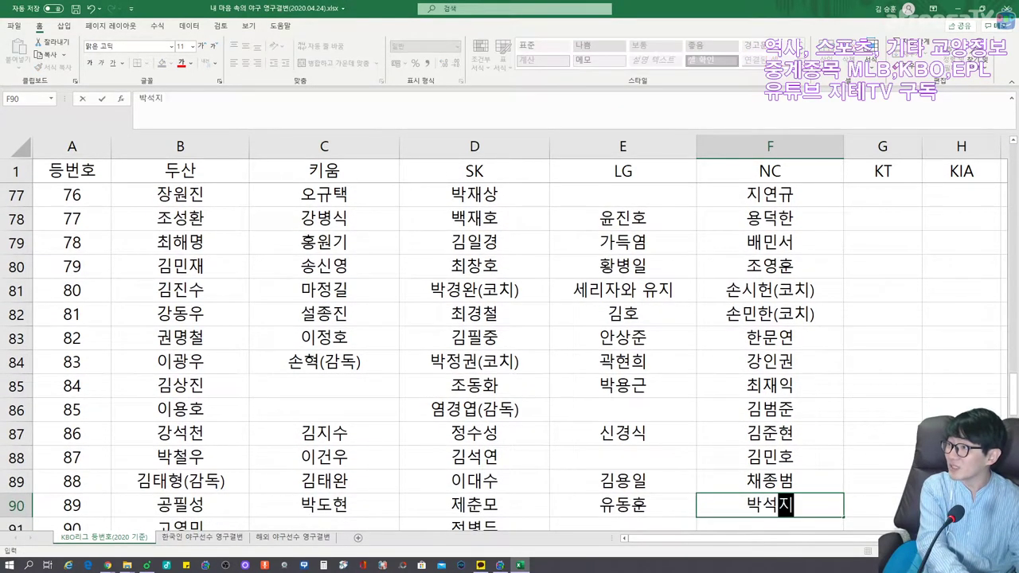
key(Return)
text(노학준)
key(Return)
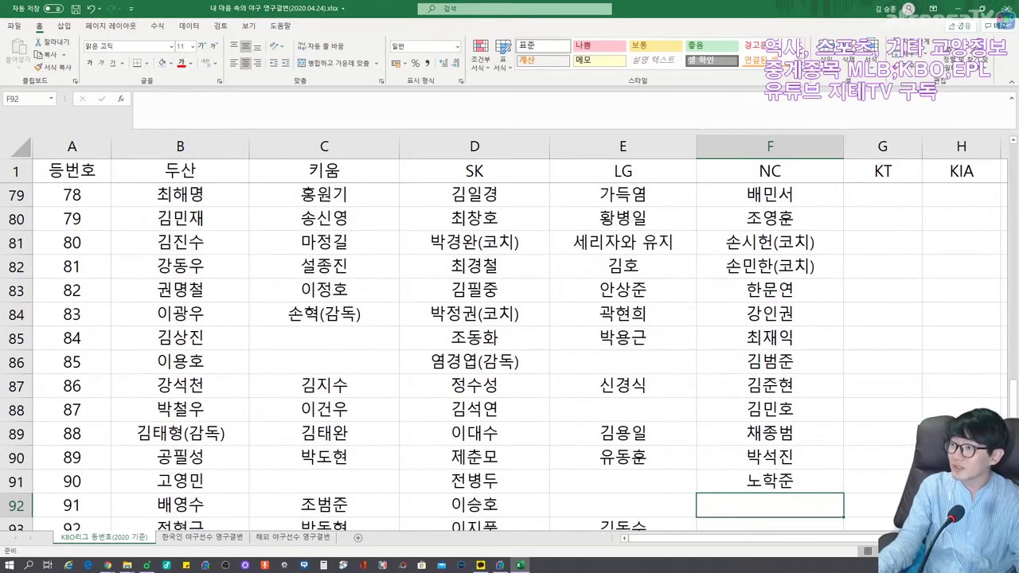
Fill NC's numbers 91 to 93, cells F92 to F94, with 하준수, 김태경 and the annotated 이종욱(코치).
text(하준수)
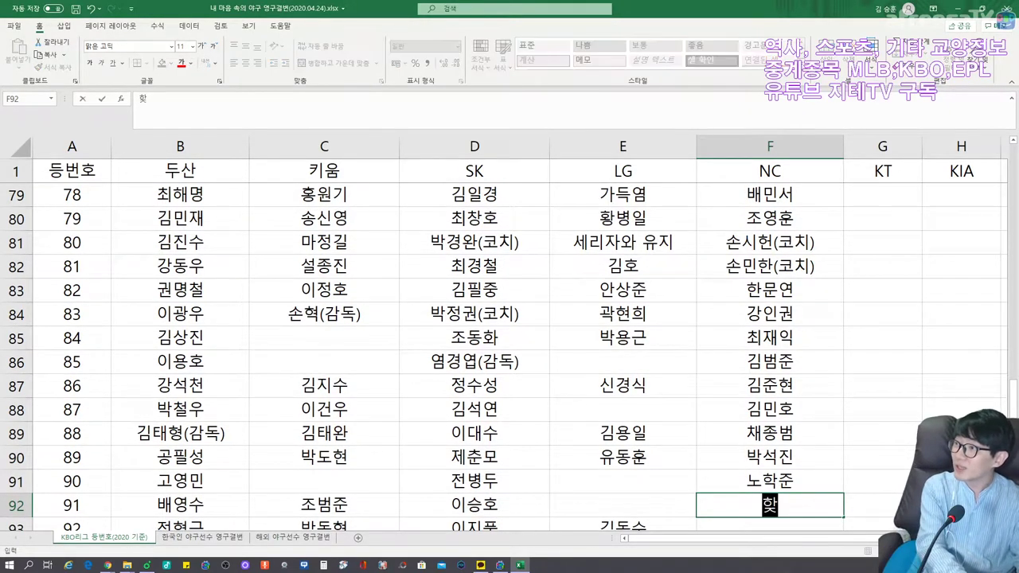
key(Return)
text(김태겨ㅇ)
key(Return)
text(이종욱(코치))
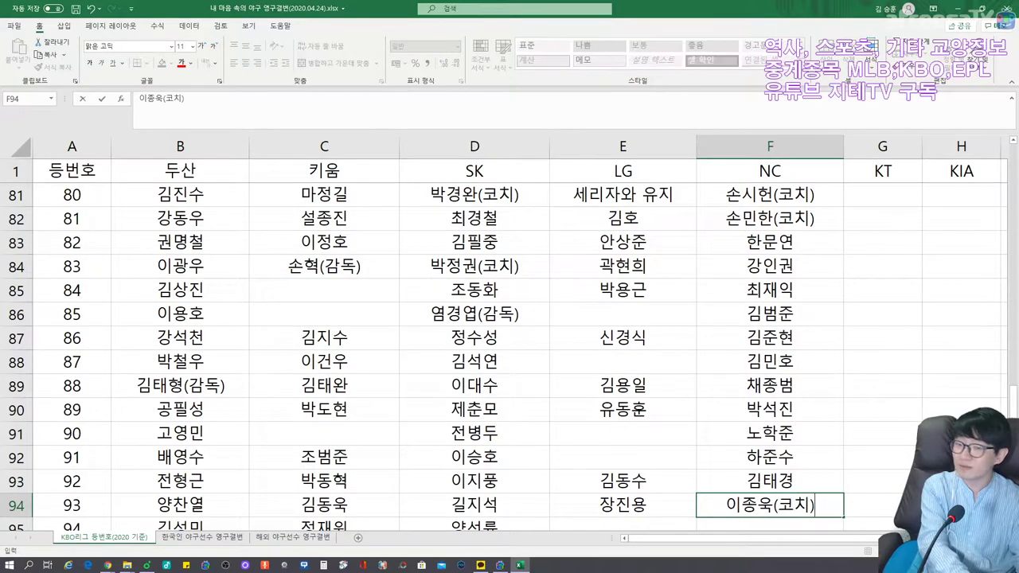
key(Return)
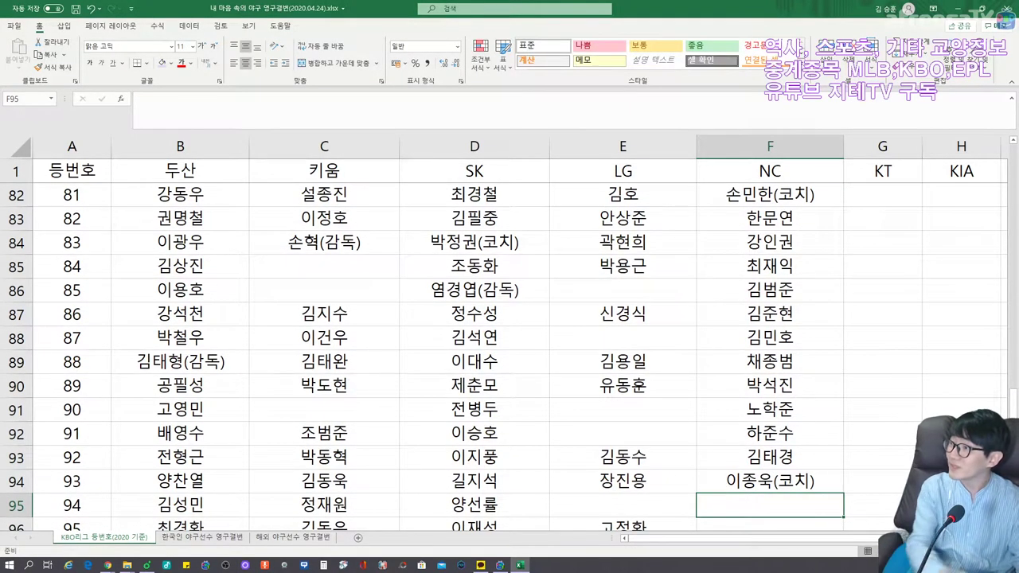
Fill NC's numbers 94 to 96, cells F95 to F97, with 박지한, 정구범 and 박시원.
text(박지한)
key(Return)
text(정구범)
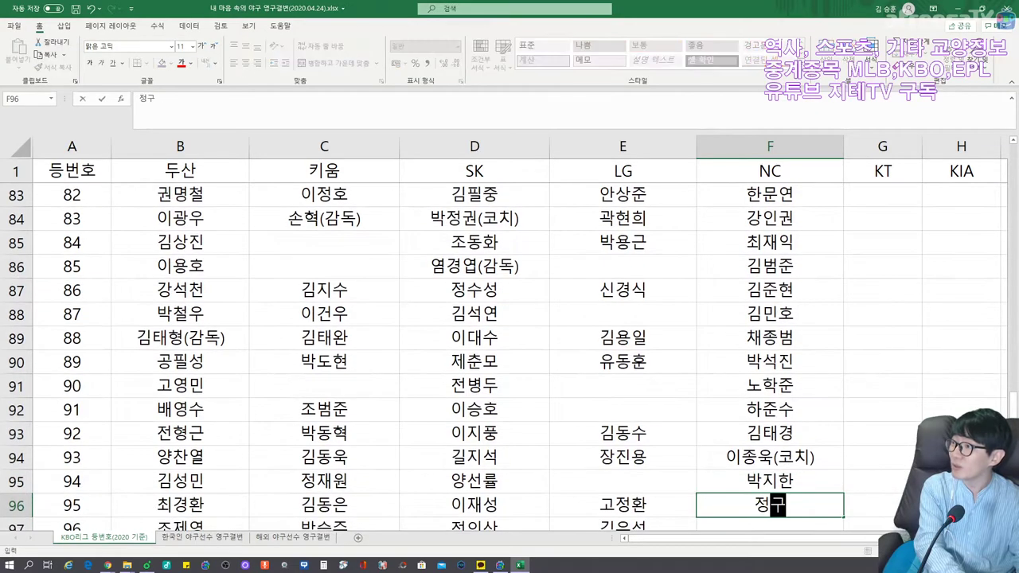
key(Return)
text(박시원)
key(Return)
Enter NC's futures-team manager as number 97 in cell F98, 유영준(퓨처스감독), and fit column F's width to its contents.
text(유영준)
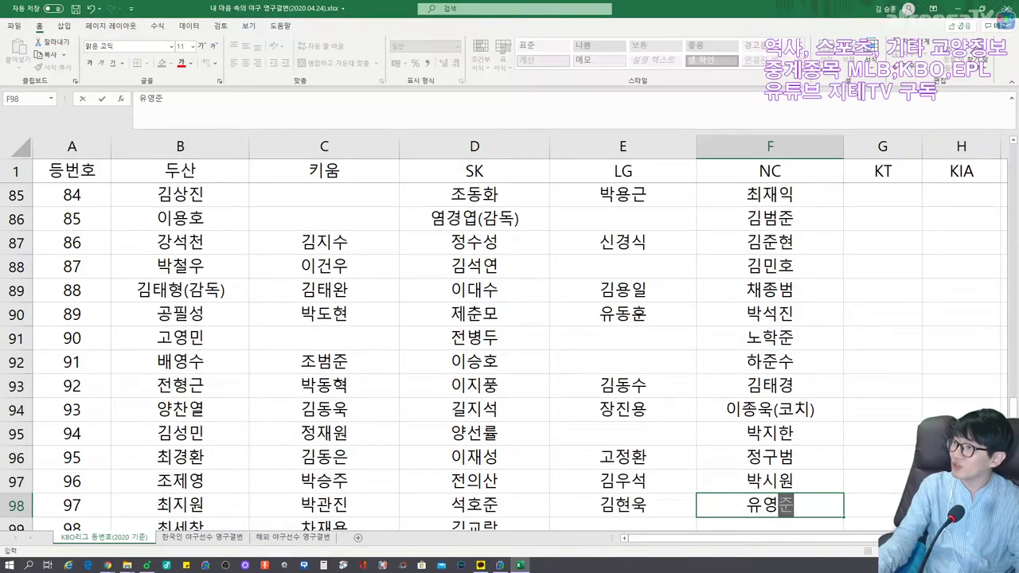
key(alt+Tab)
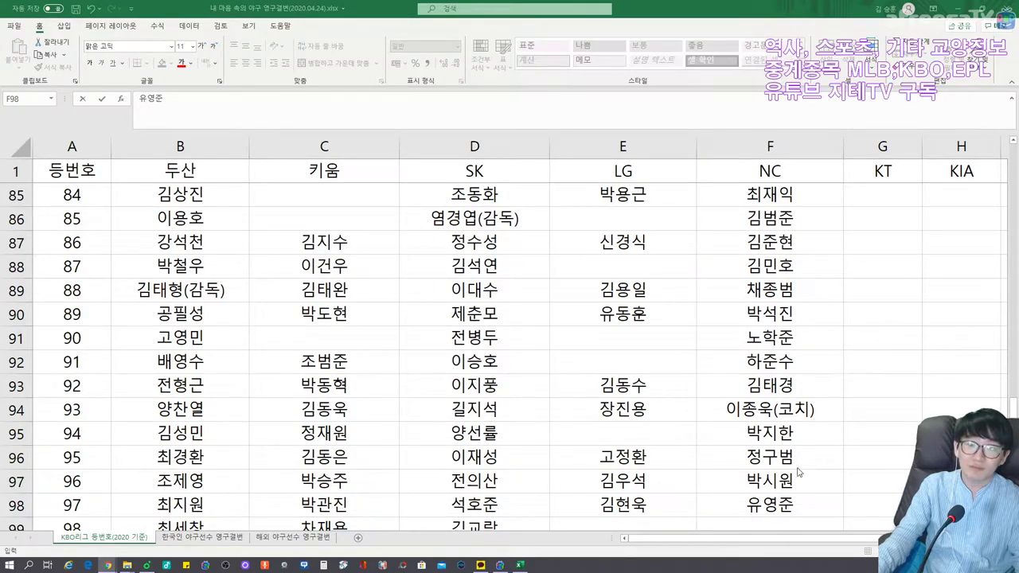
key(alt+Tab)
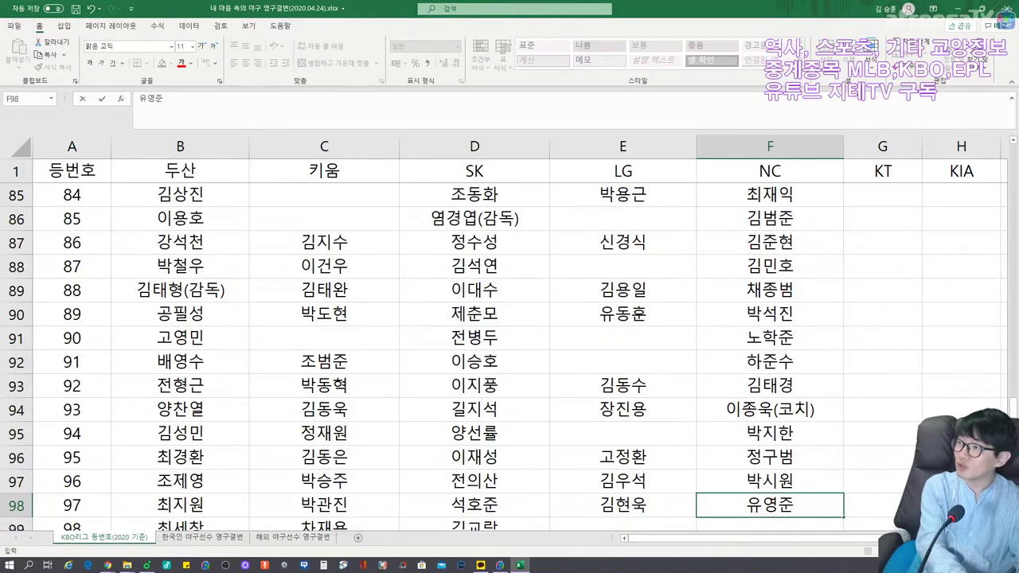
text((감독))
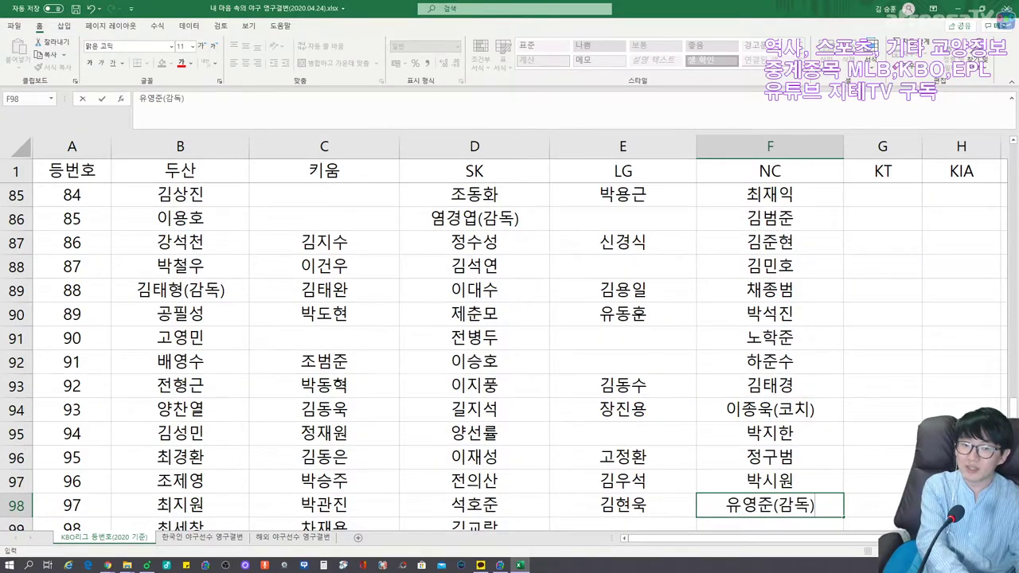
key(BackSpace)
key(BackSpace)
key(BackSpace)
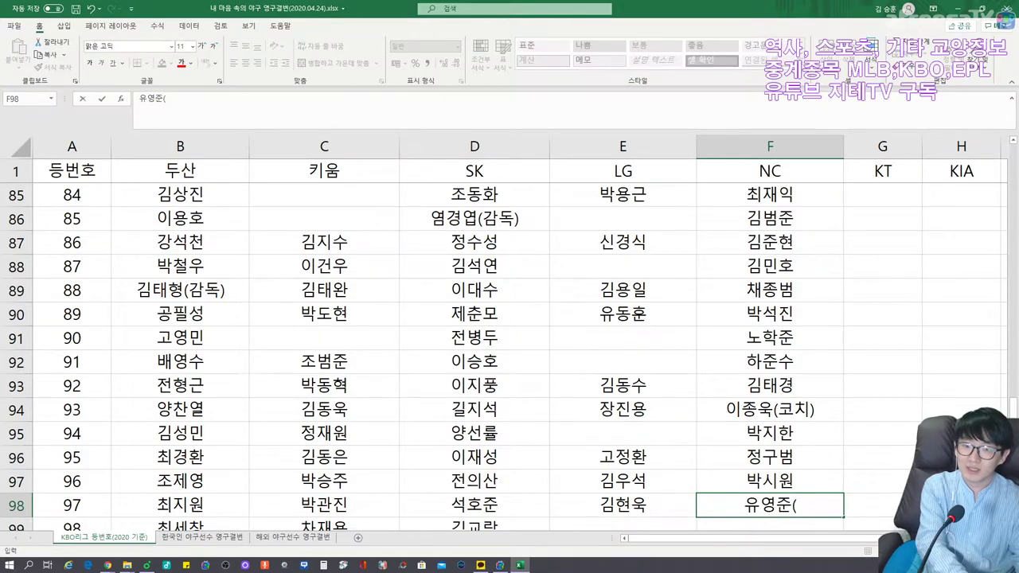
text(퓨처스감독)
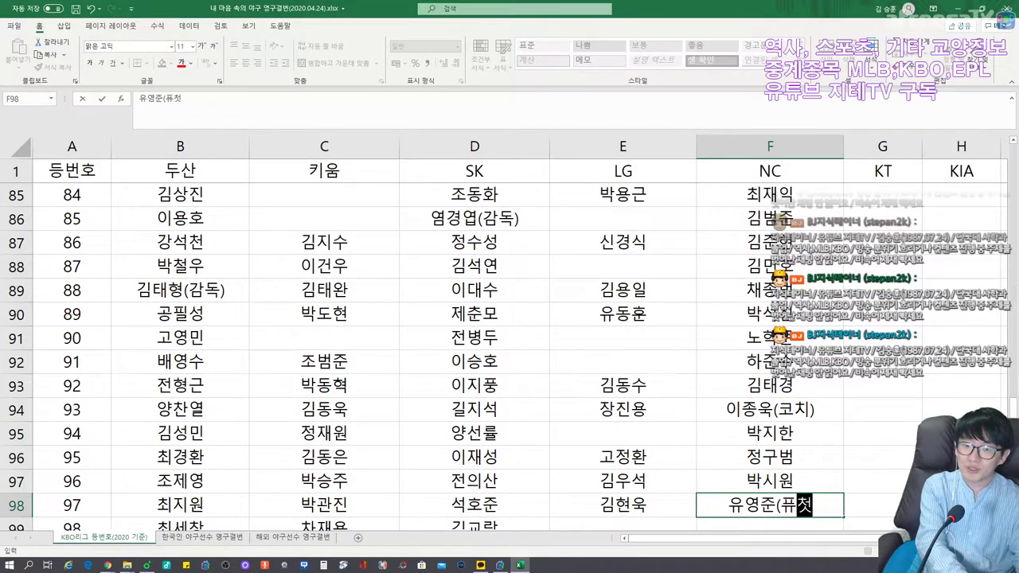
text())
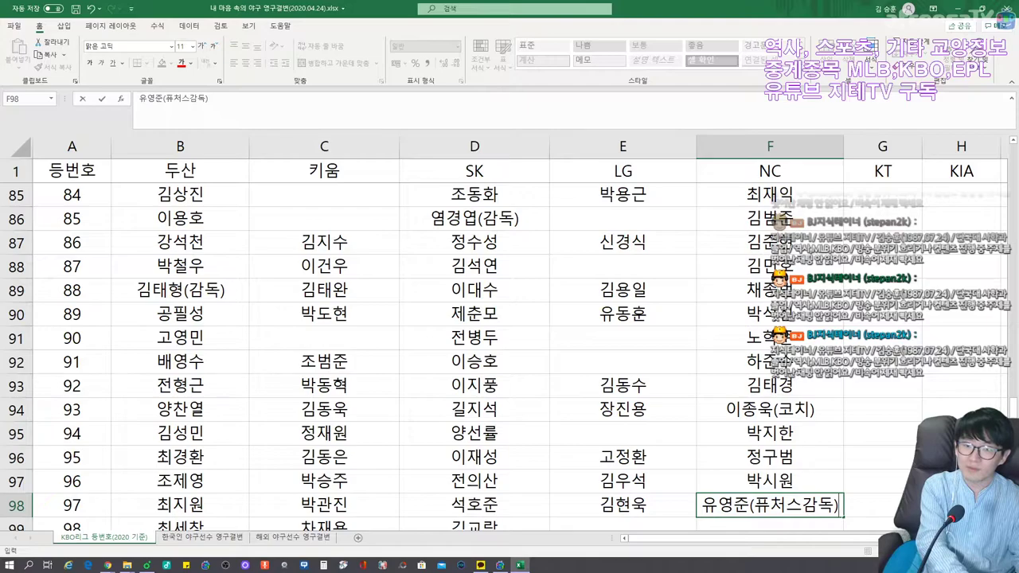
key(Return)
double_click(843, 146)
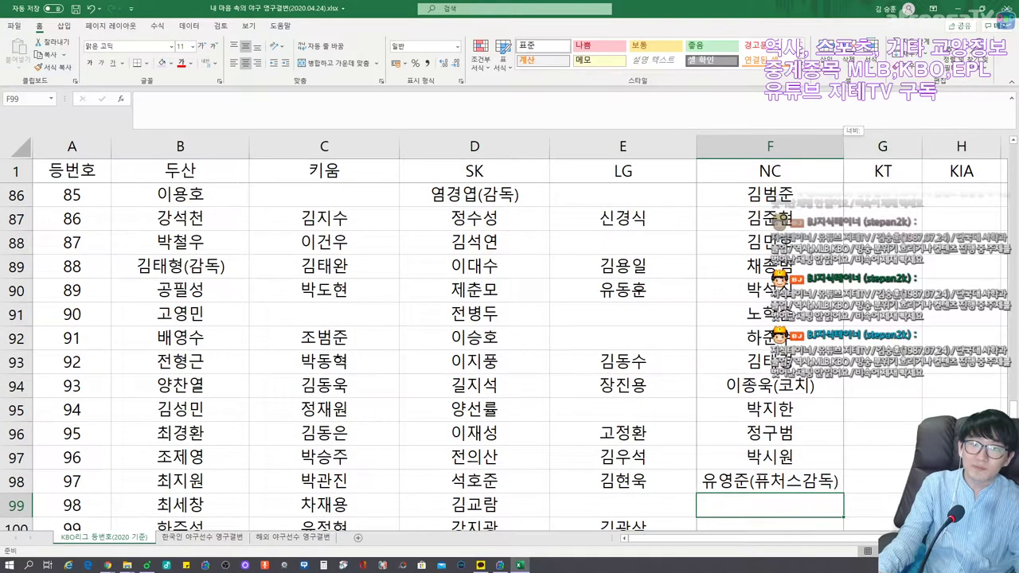
Enter 김수경 and 박대온 as NC's numbers 98 and 99 in cells F99 and F100.
scroll(510, 358, down, 3)
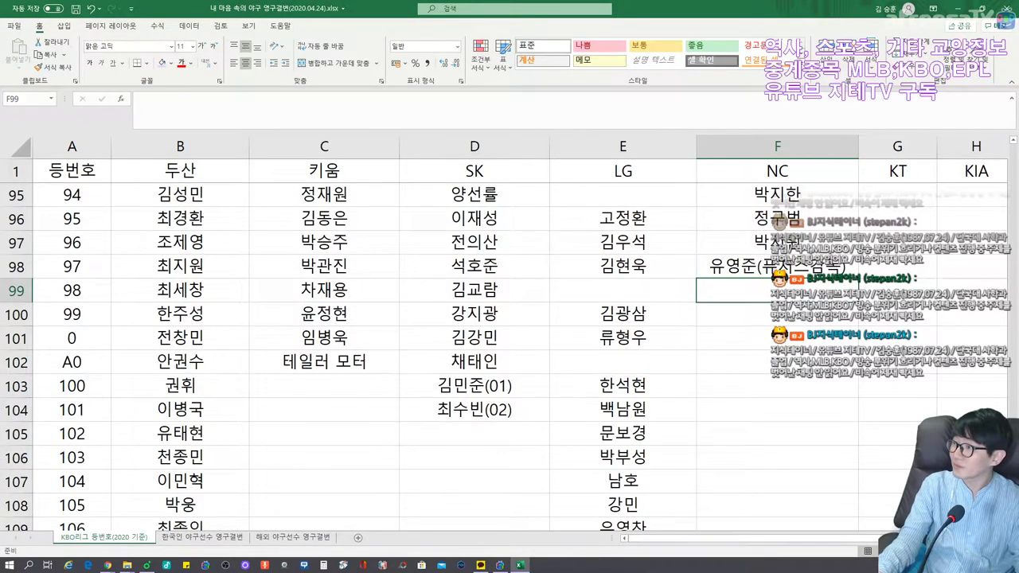
text(김수경)
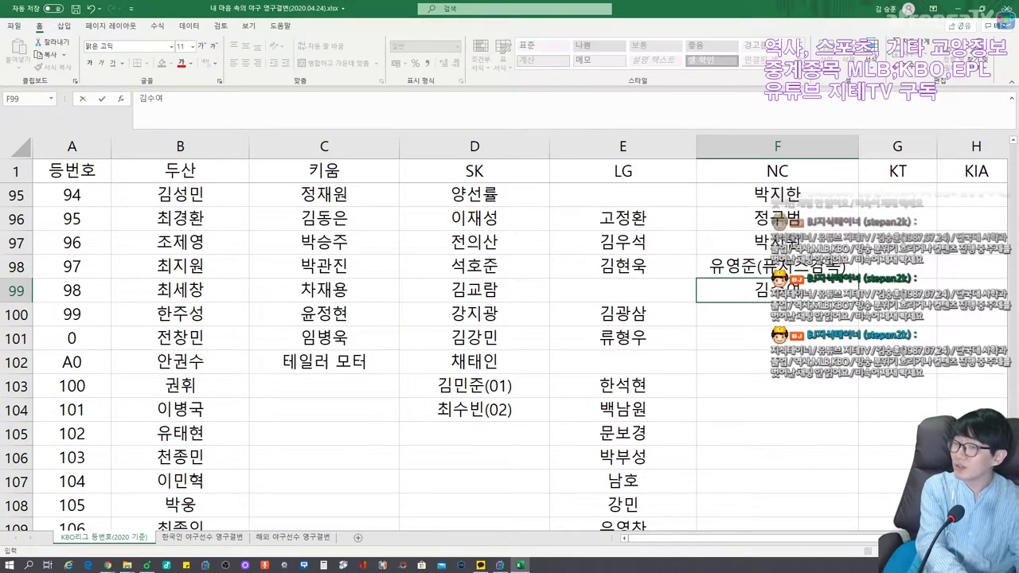
key(Return)
text(박대온)
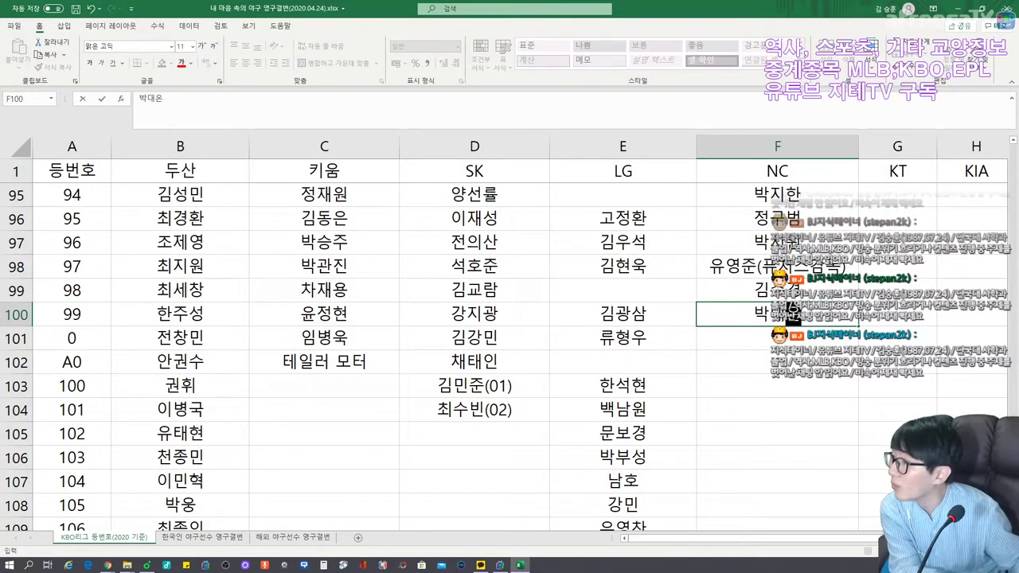
key(Return)
Fill NC's rows for numbers 0 and A0, cells F101 and F102, with 안인산 and 임형원.
text(안)
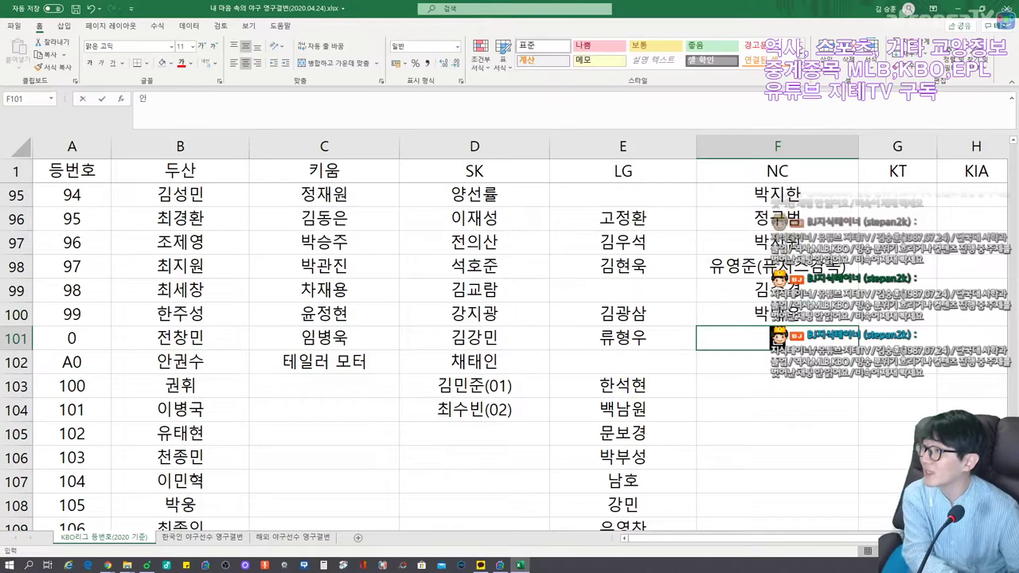
key(Return)
text(ㅇ임창민)
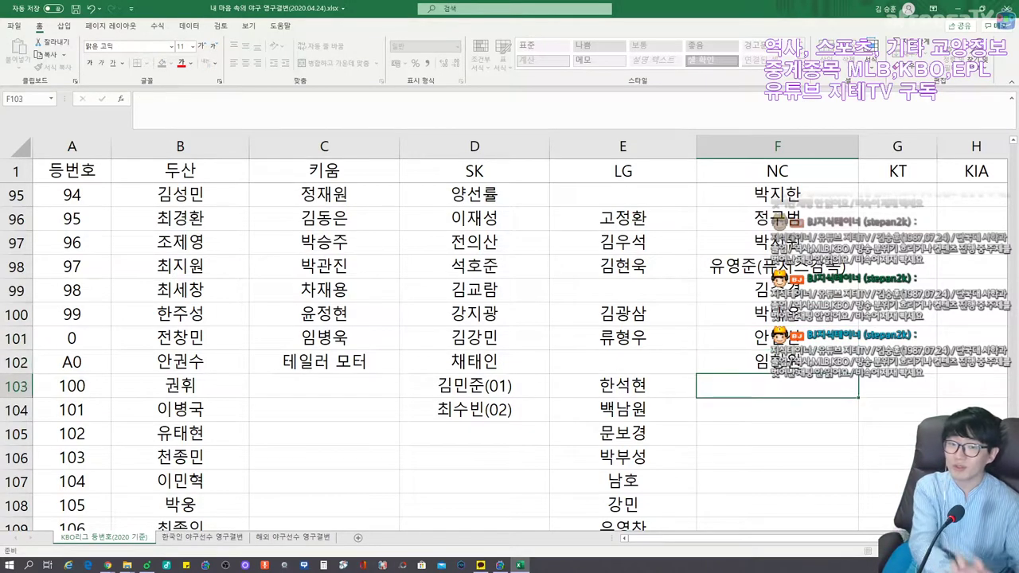
key(Return)
Fill NC's numbers 100 to 103, cells F103 to F106, with 강태경, 한건희, 김한별 and 한재환.
text(강태경)
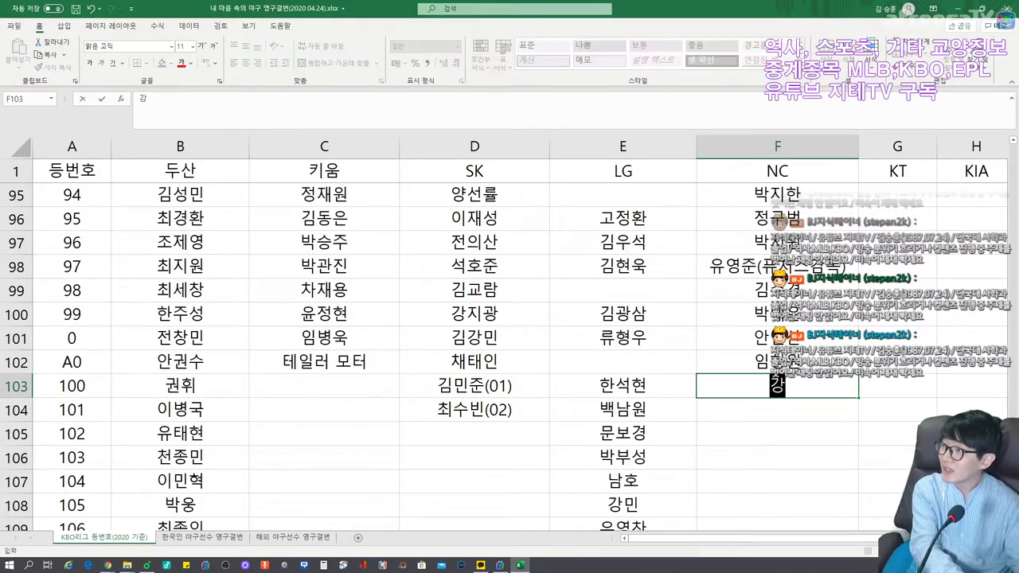
key(Return)
text(한건)
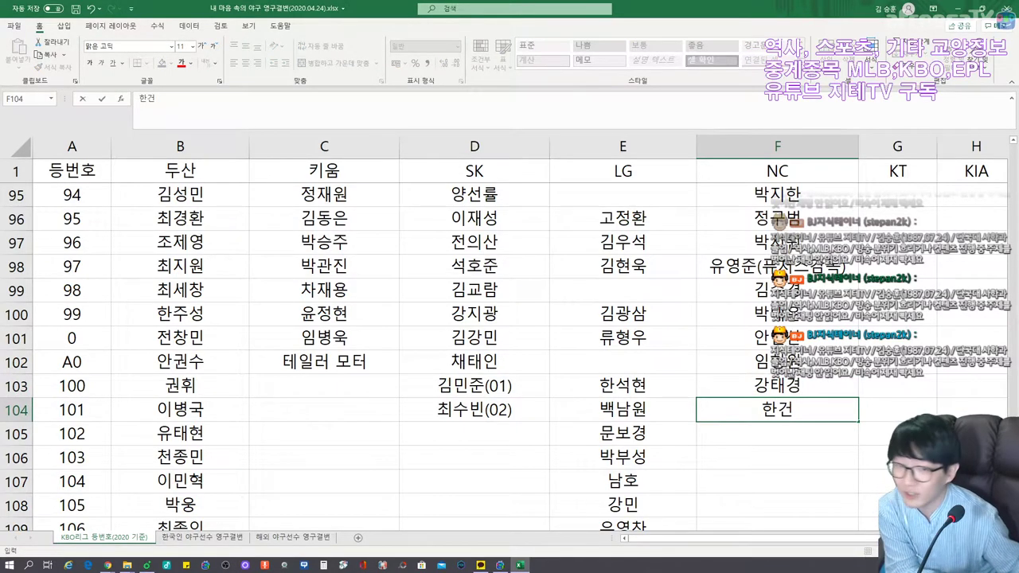
text(희)
key(Return)
text(김한별)
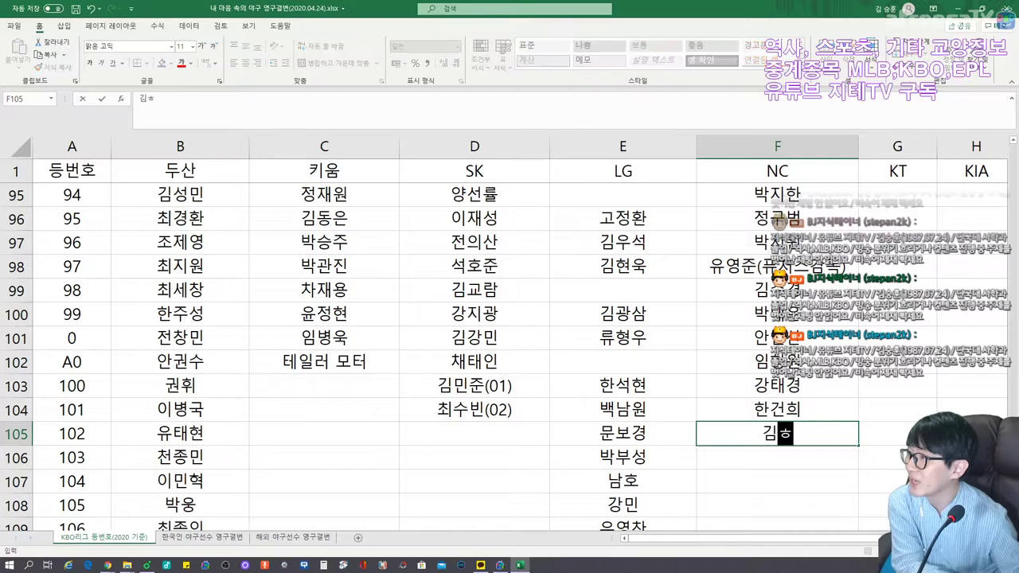
key(Return)
text(한재)
text(환)
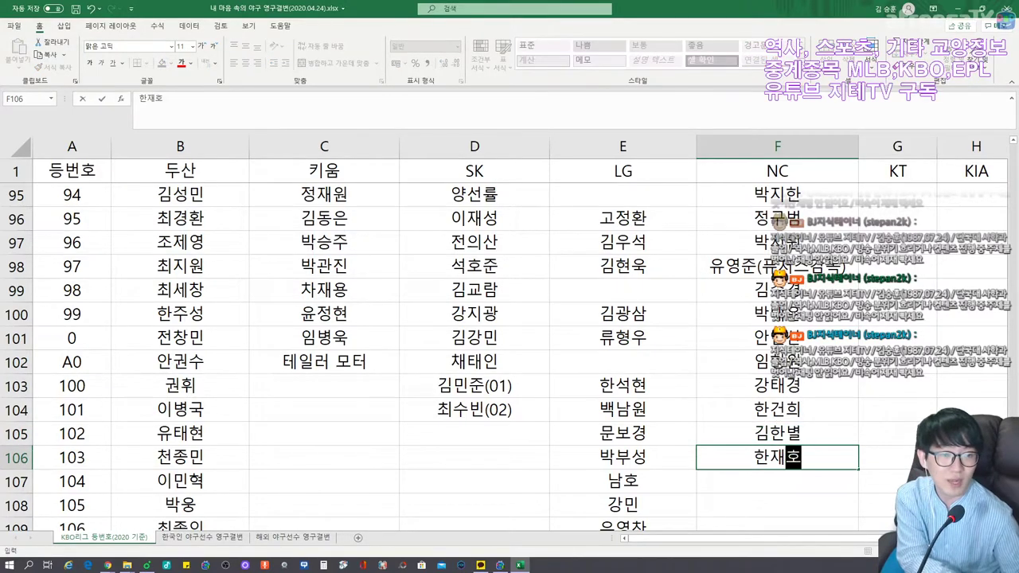
key(Return)
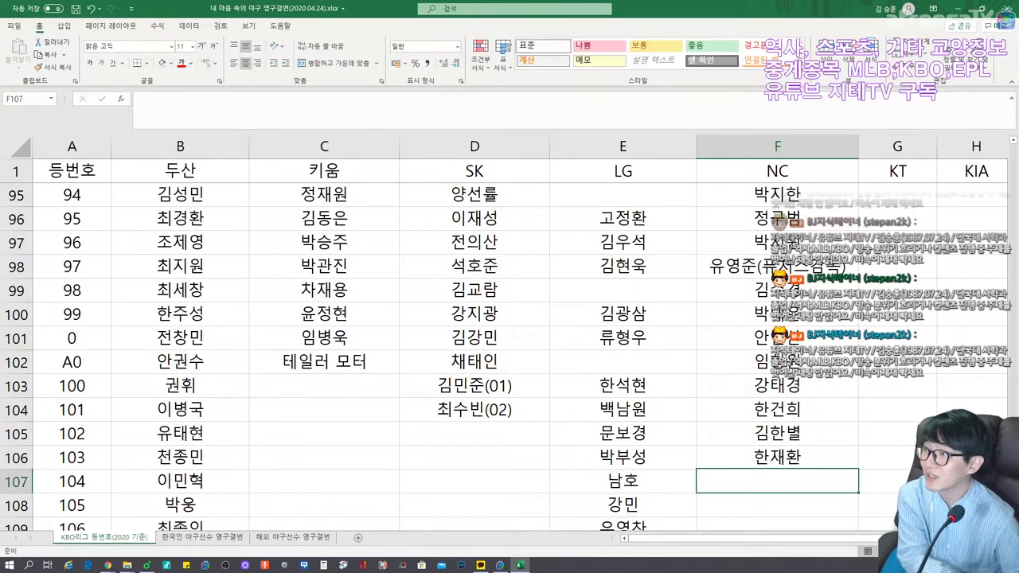
key(Up)
key(Up)
key(Up)
key(Up)
key(Up)
key(Up)
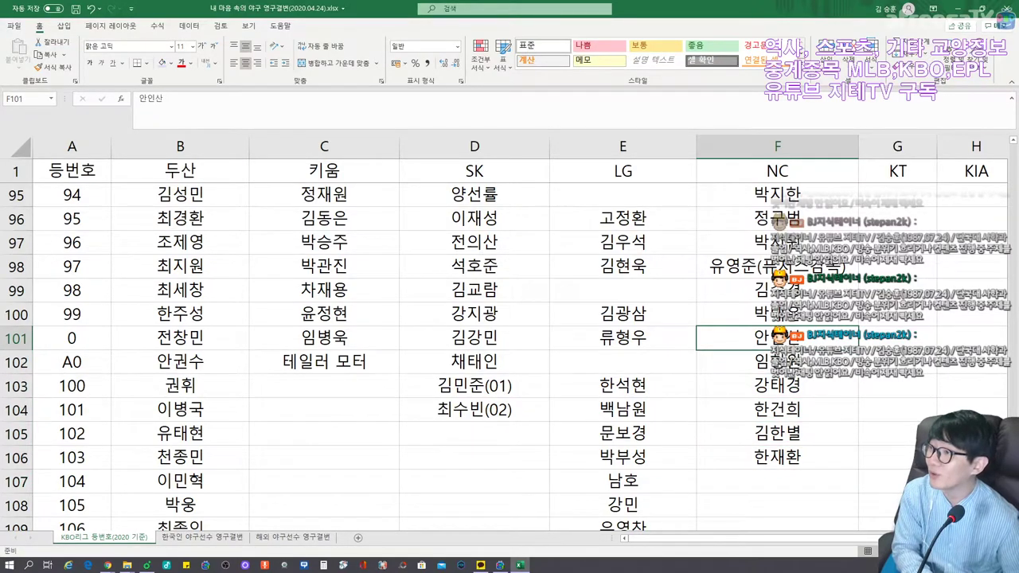
key(Down)
key(Down)
key(Down)
key(Down)
key(Down)
key(Down)
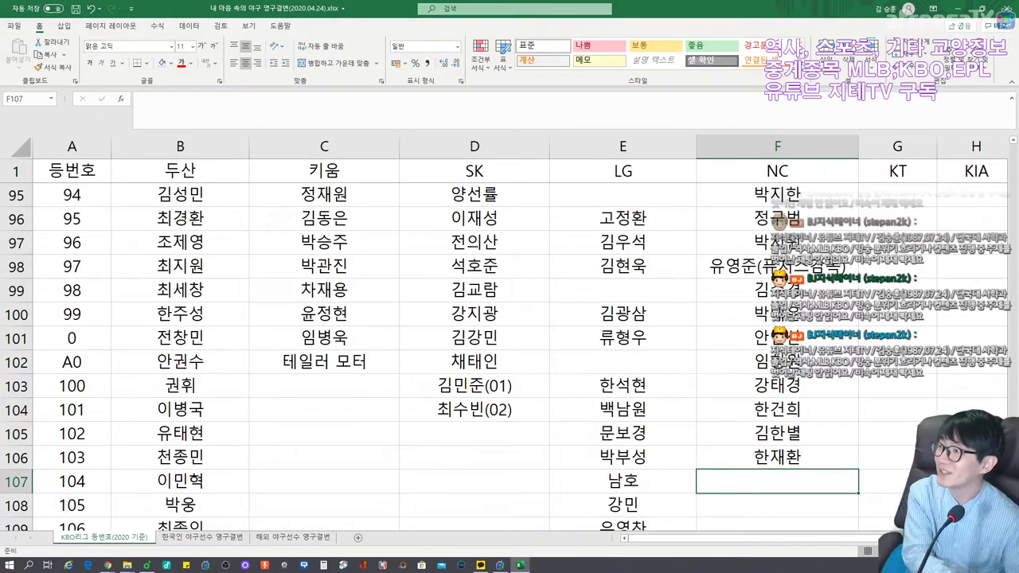
Fill NC's numbers 104 to 108, cells F107 to F111, with 이종준, 노상혁, 박영빈, 박성민 and 김민수.
text(이종준)
key(Return)
text(노사ㅇ혁)
key(Return)
text(박영빈)
key(Return)
text(박성민)
key(Return)
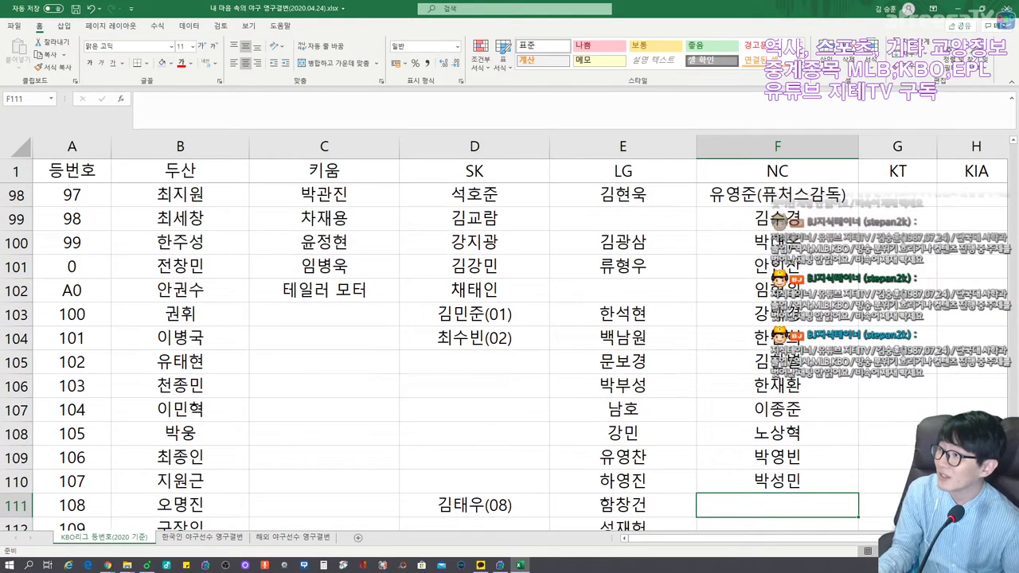
text(김민수)
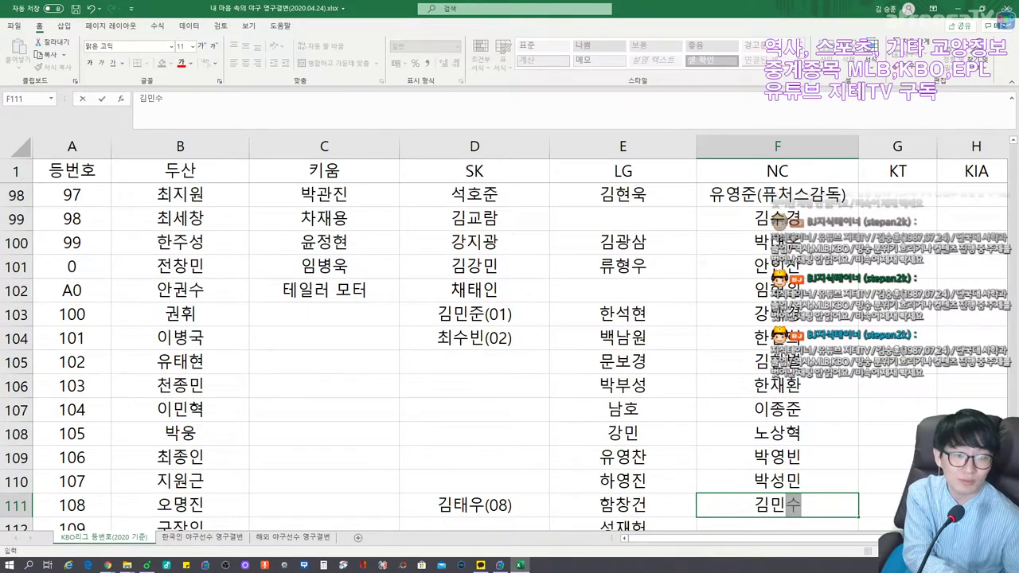
key(Return)
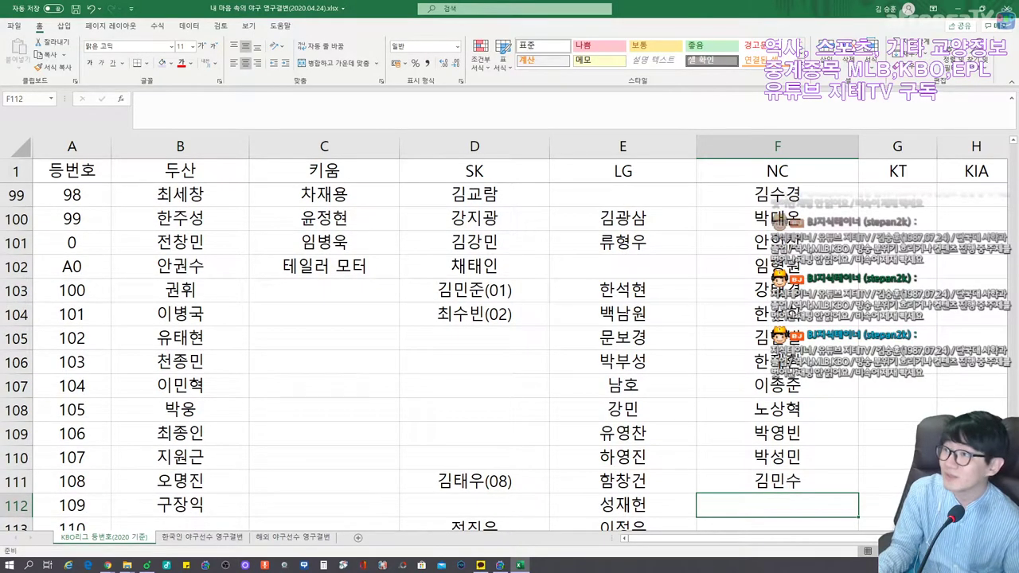
Start the KT column by entering 임지한 as number 0 in cell G101.
key(alt+Tab)
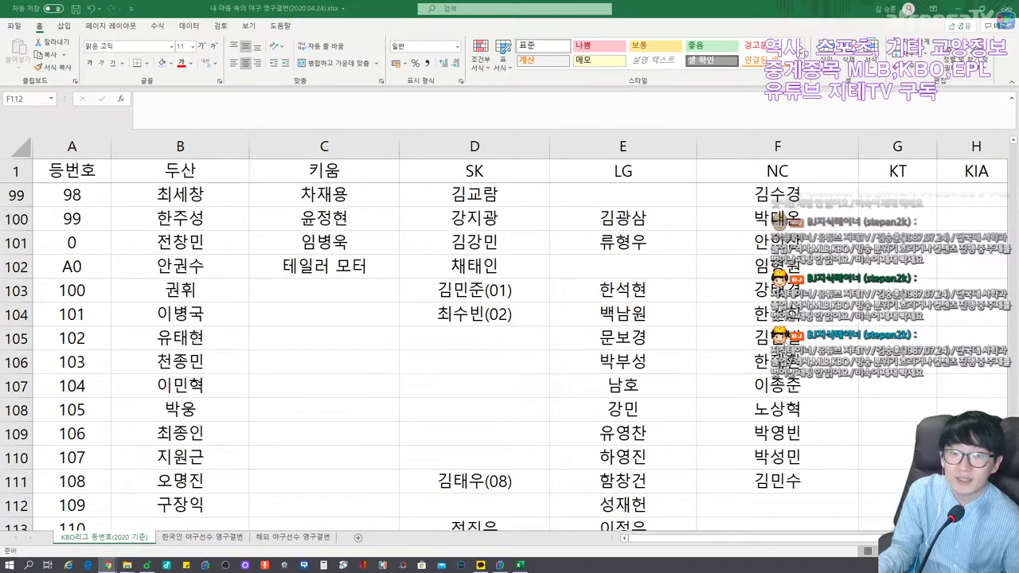
click(905, 241)
click(904, 241)
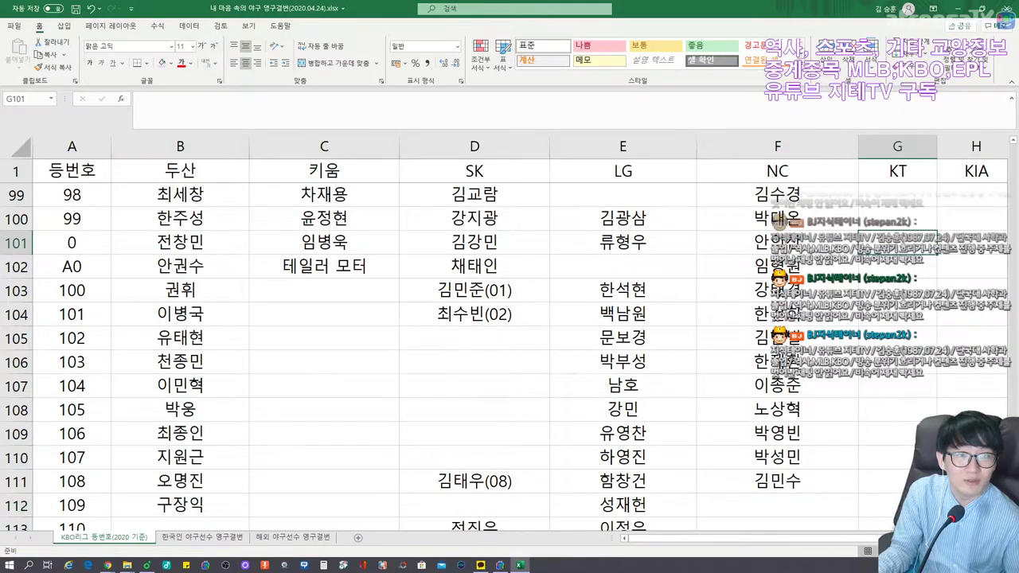
text(김진곤)
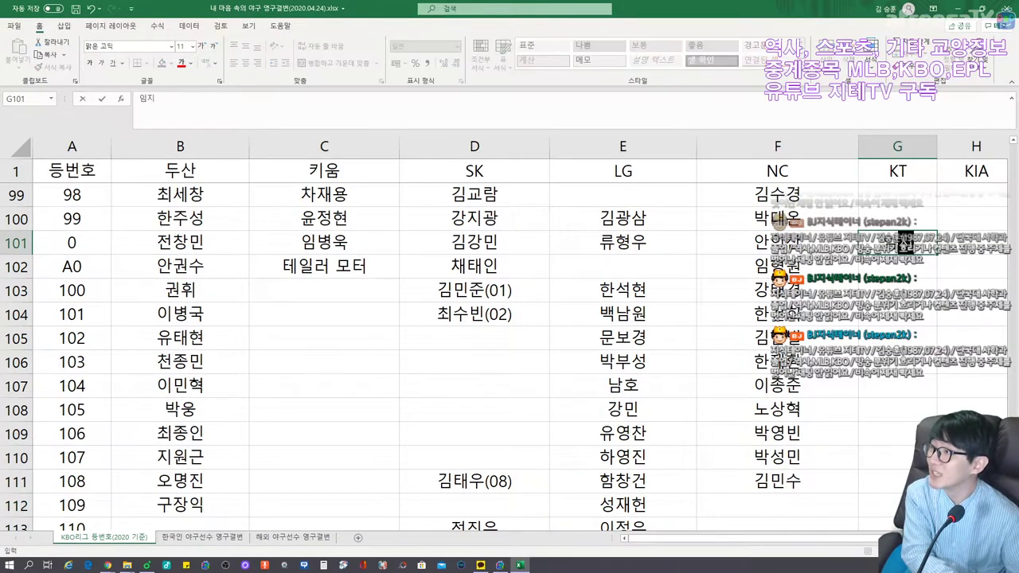
key(Return)
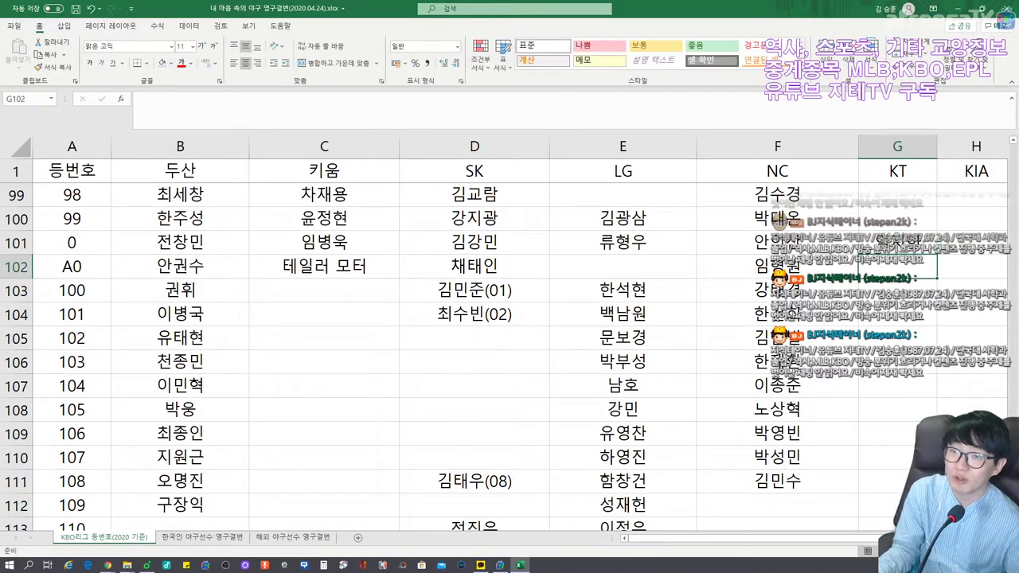
Fill KT's numbers 1, 2, 4 and 5, cells G2, G3, G5 and G6, with 정성곤, 심우준, 김성훈 and 안승한, skipping number 3.
scroll(510, 335, up, 20)
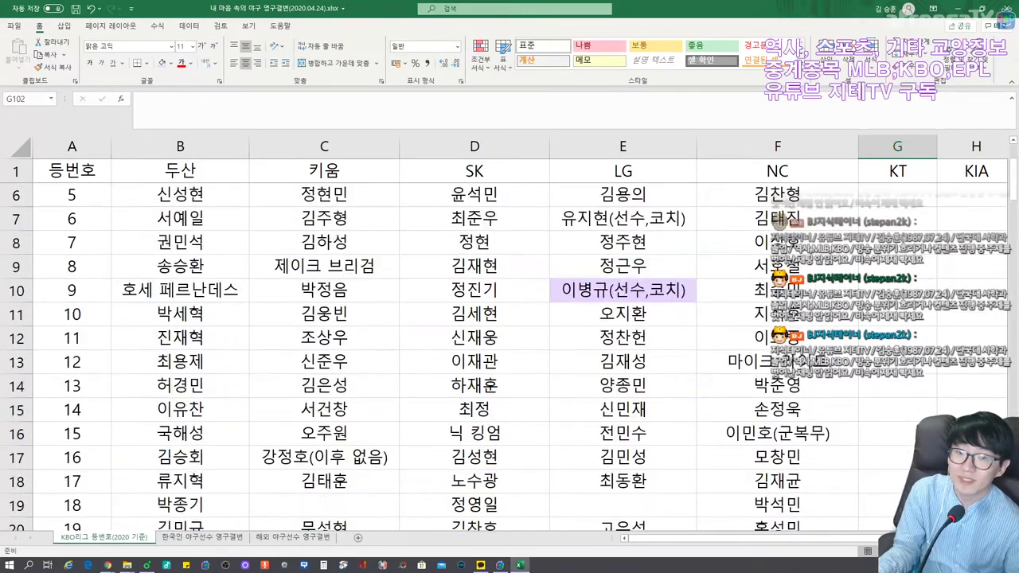
scroll(509, 335, up, 2)
click(898, 194)
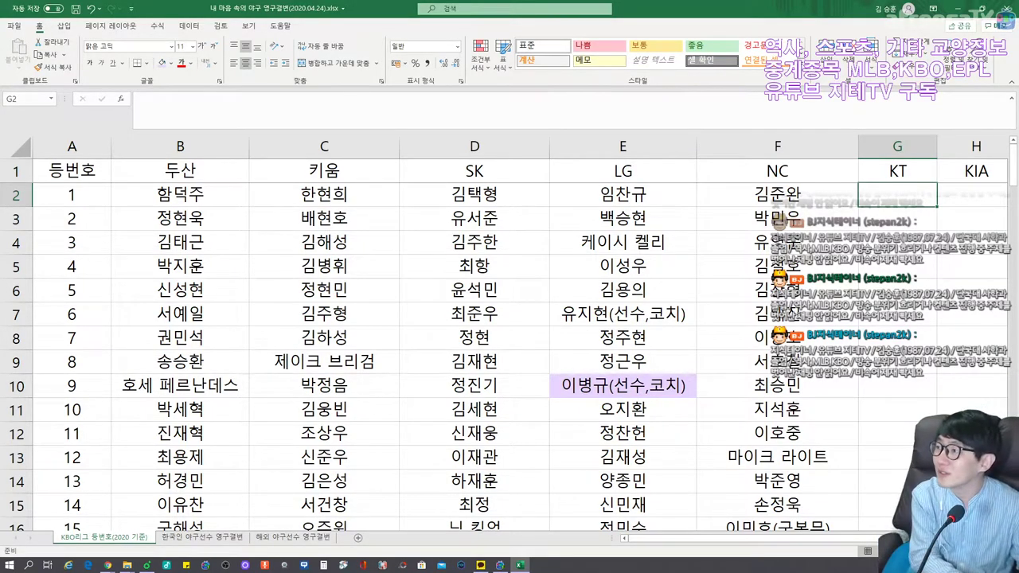
text(정성곤)
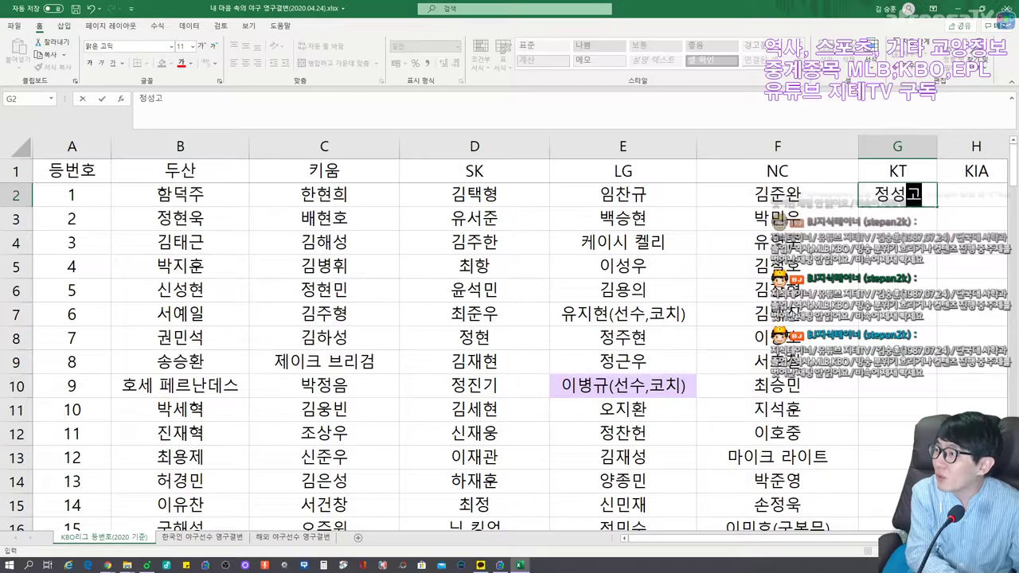
key(Return)
text(심우준)
key(Return)
key(Return)
text(김상윤)
key(Return)
text(안승한)
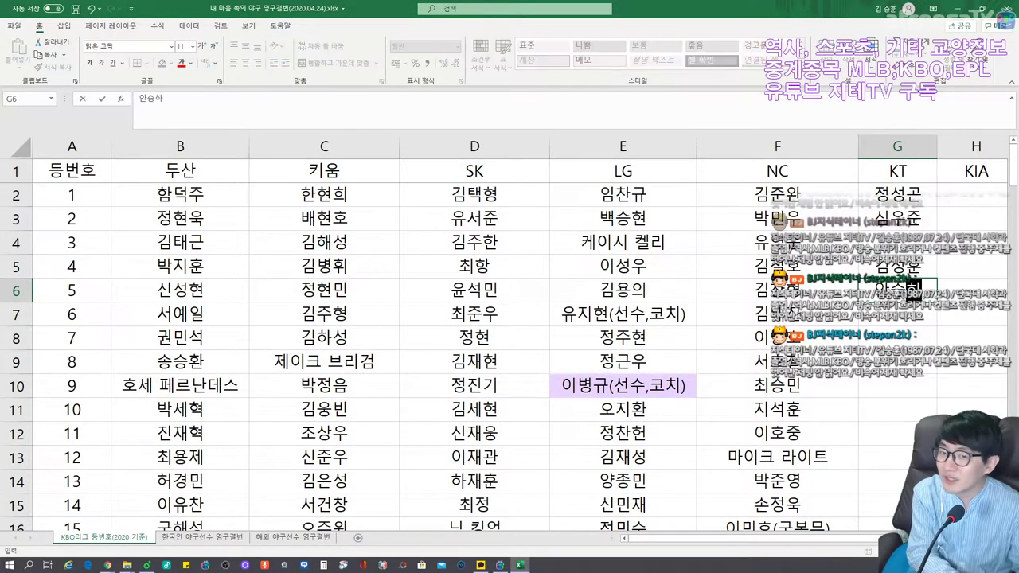
key(Return)
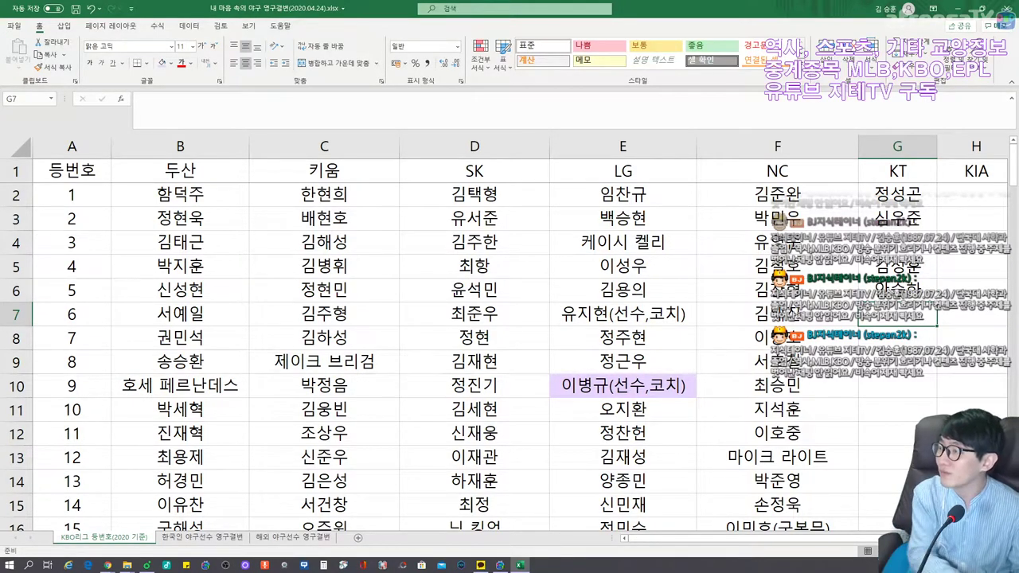
Enter 박경수 and 강민국 as KT's numbers 6 and 7 in cells G7 and G8.
text(박경수)
key(Return)
text(강민)
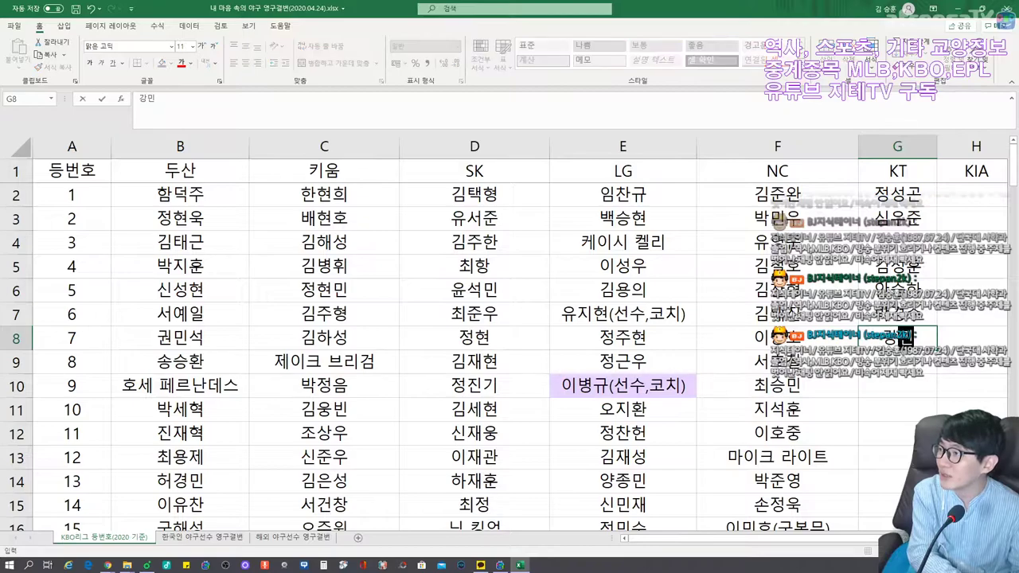
text(국)
key(Return)
Fill KT's numbers 8 to 10, cells G9 to G11, with 이창재, 김영환 and 황재균.
text(이창재)
key(Return)
text(기영환)
key(Return)
text(황재규)
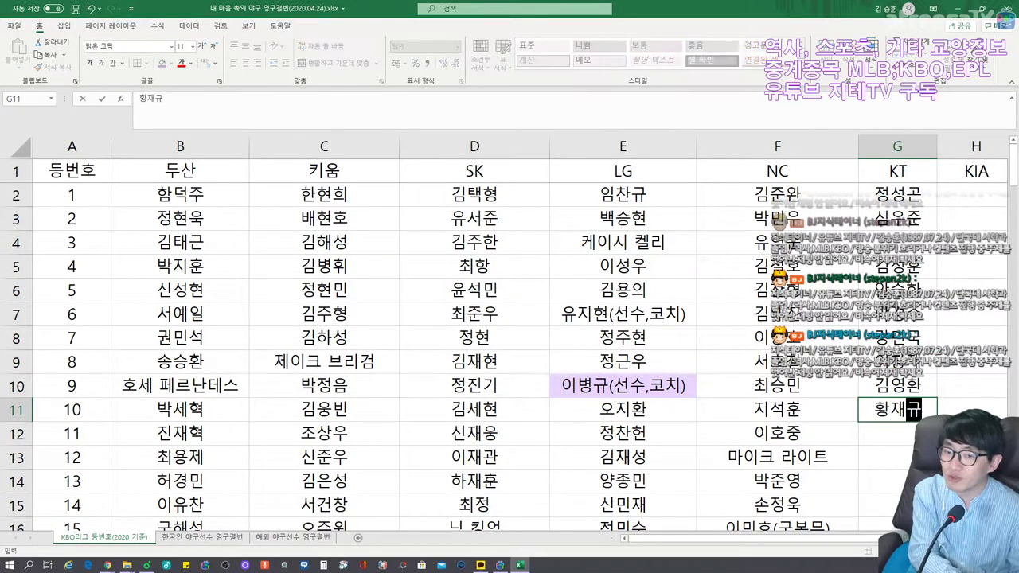
text(ㄴ)
key(Return)
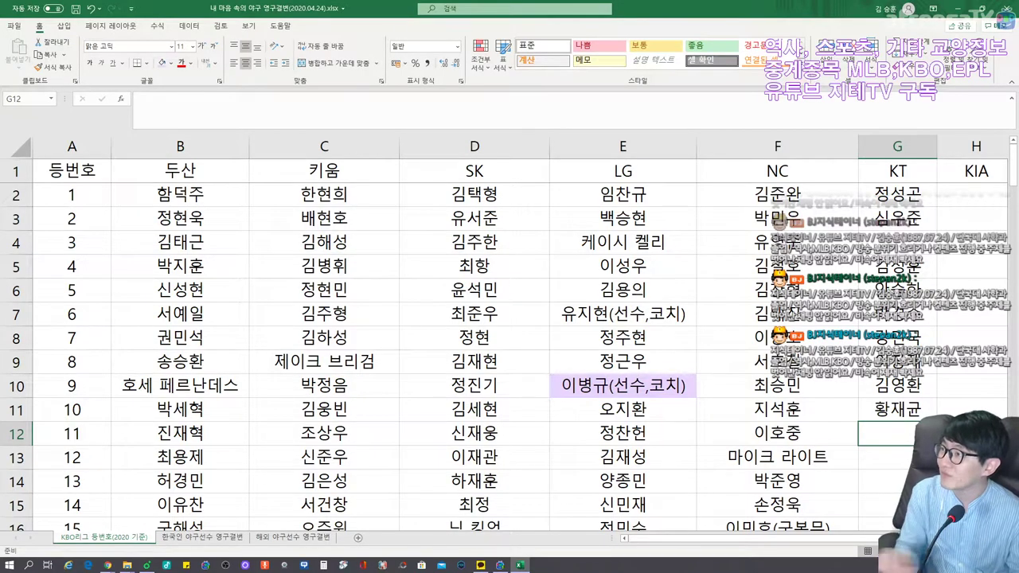
Fill KT's numbers 11 to 14, cells G12 to G15, with 이대은, 송민섭, 이재근 and 김병희.
text(이대은)
key(Return)
text(송ㅁ)
text(섭)
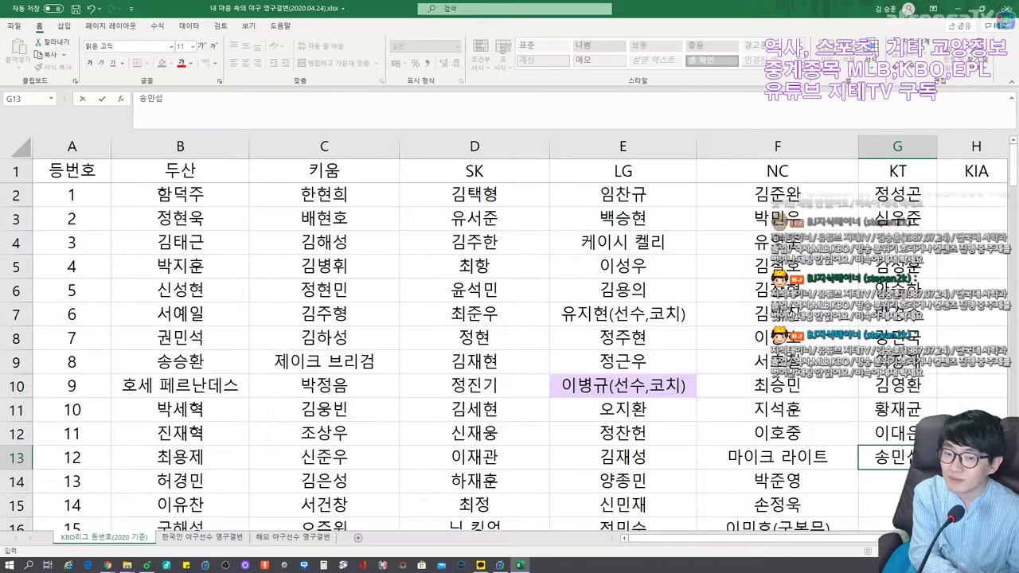
key(Return)
text(잇재근)
key(Return)
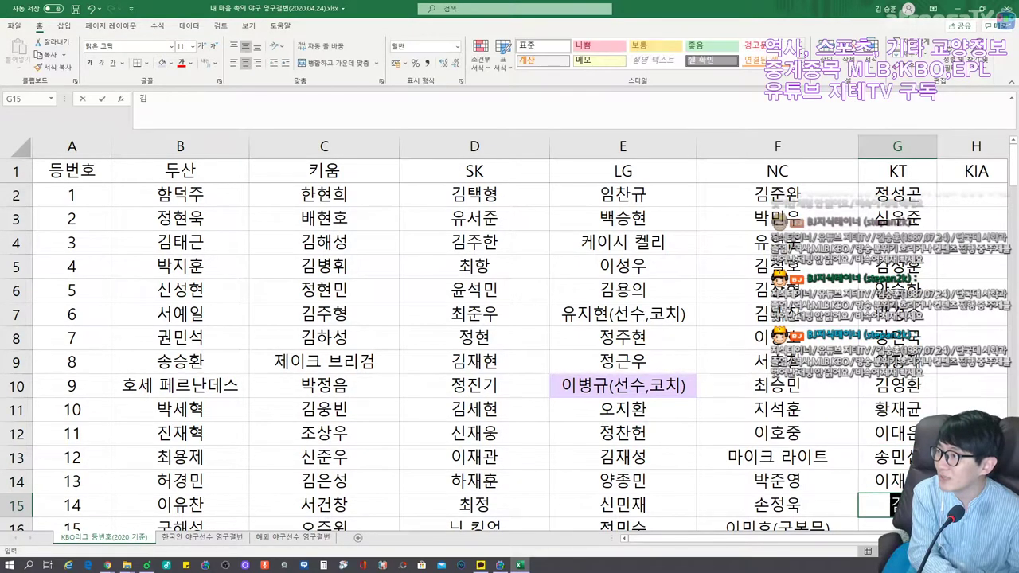
text(김병호)
key(Return)
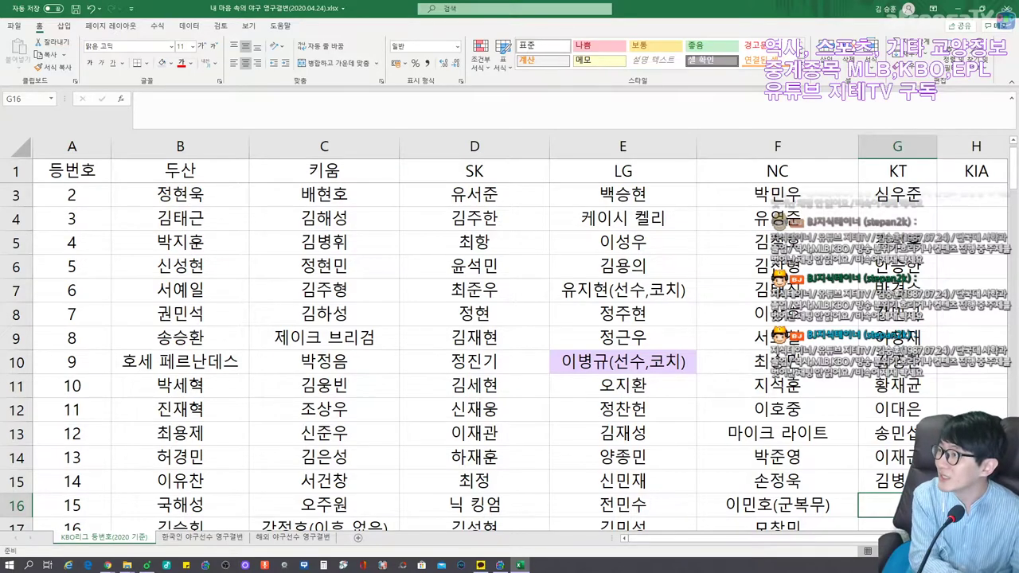
Fill KT's numbers 15 to 17, cells G16 to G18, with 이상동, 박승욱 and 허도환.
text(이상화)
key(Return)
text(박승욱)
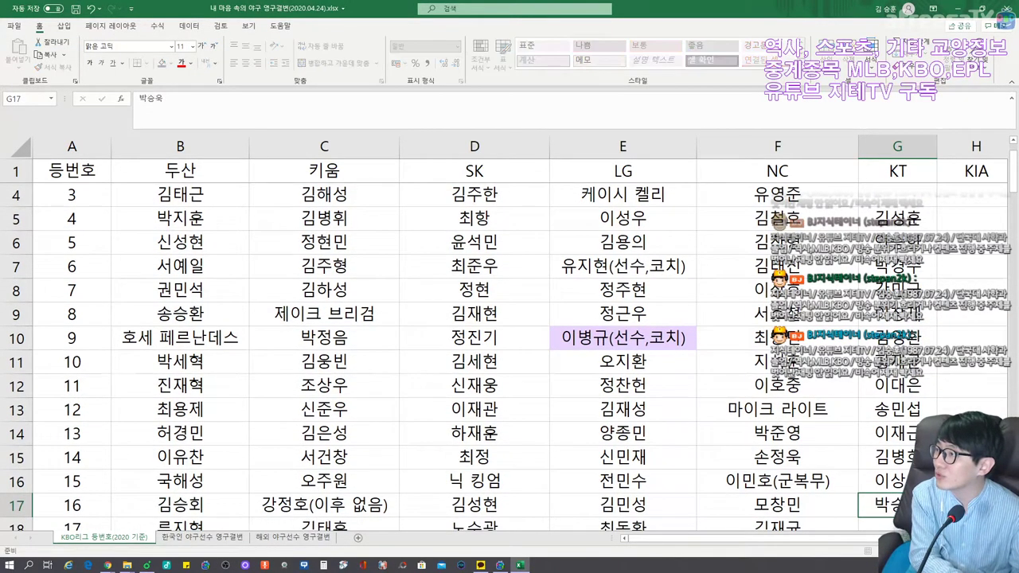
key(Return)
text(허도환)
key(Return)
Fill KT's numbers 18 to 20, cells G19 to G21, with 한승지, 배제성 and 조한욱.
text(한승지)
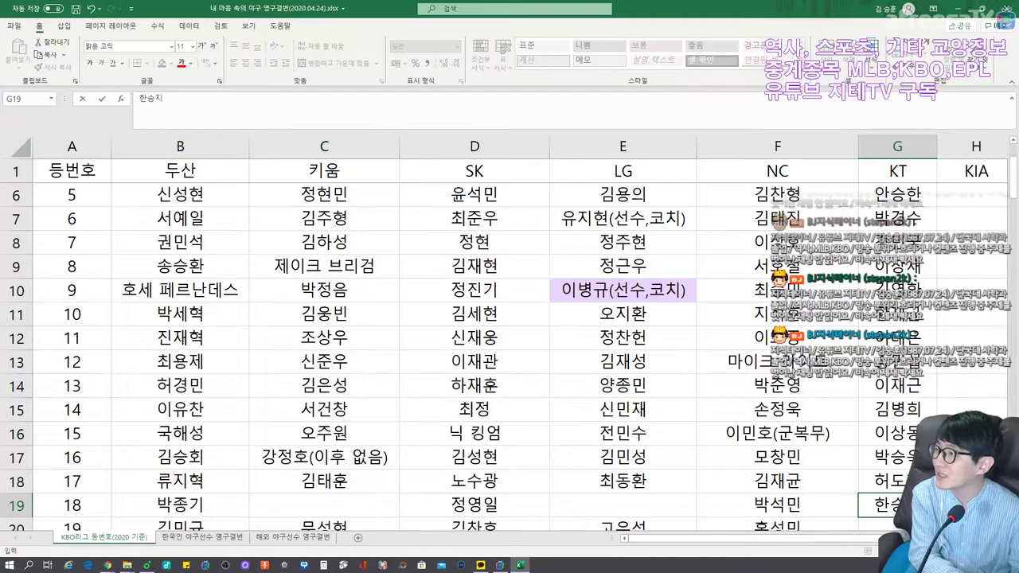
key(Return)
text(배제성)
key(Return)
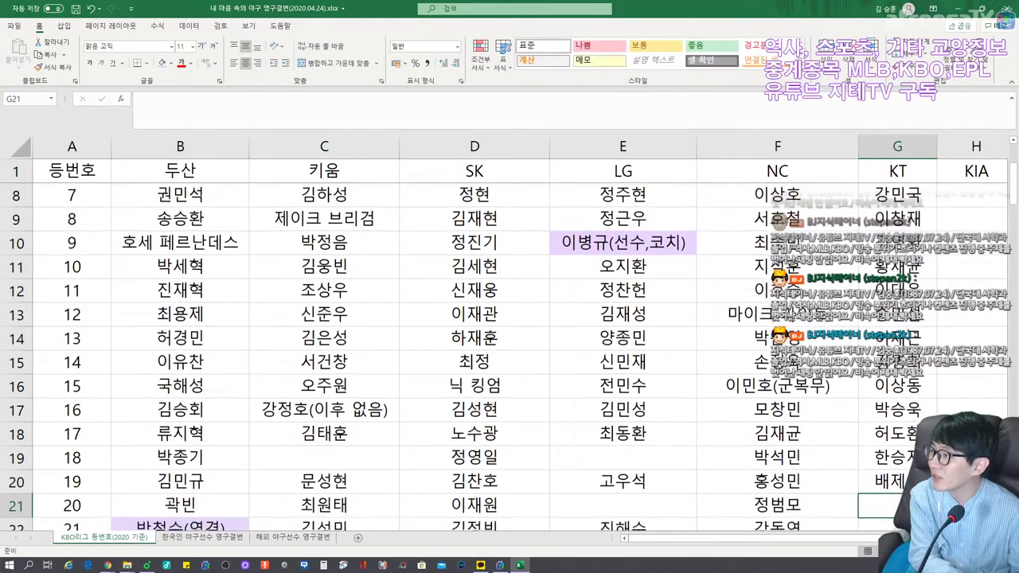
text(조한욱)
key(Return)
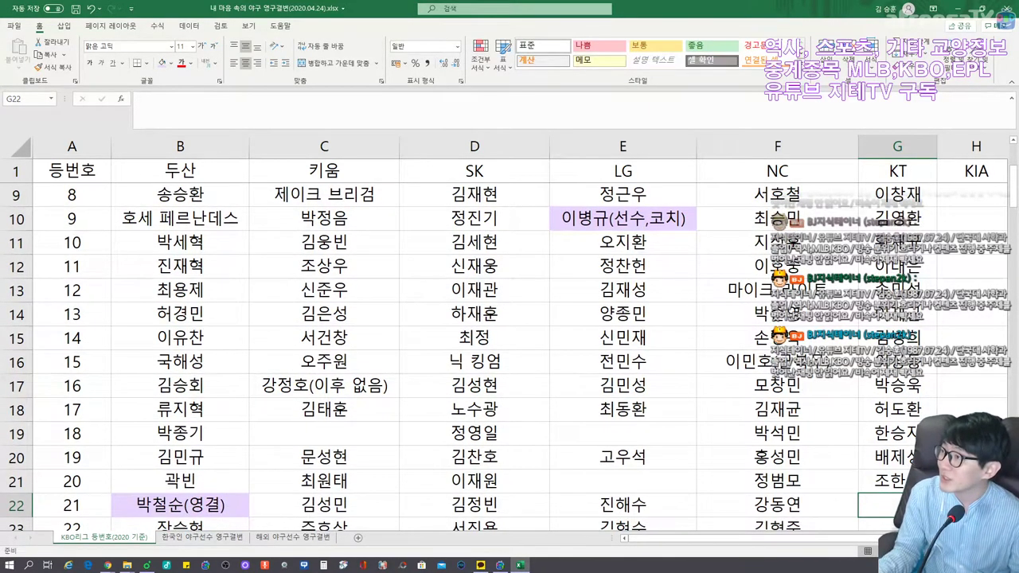
Fill KT's numbers 21 to 23, cells G22 to G24, with 이상화, 장성우 and 조용호.
text(이상화)
key(Return)
text(장성우)
key(Return)
text(조용호)
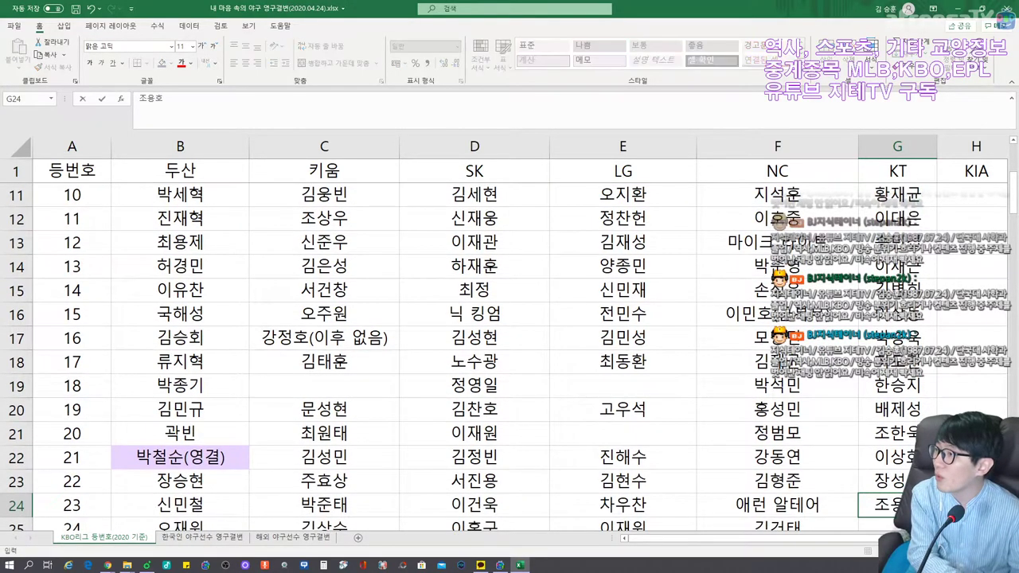
key(Return)
Enter 멜 로하스 주니어 as KT's number 24 in cell G25 and fit column G's width to its contents.
text(멜 로하스)
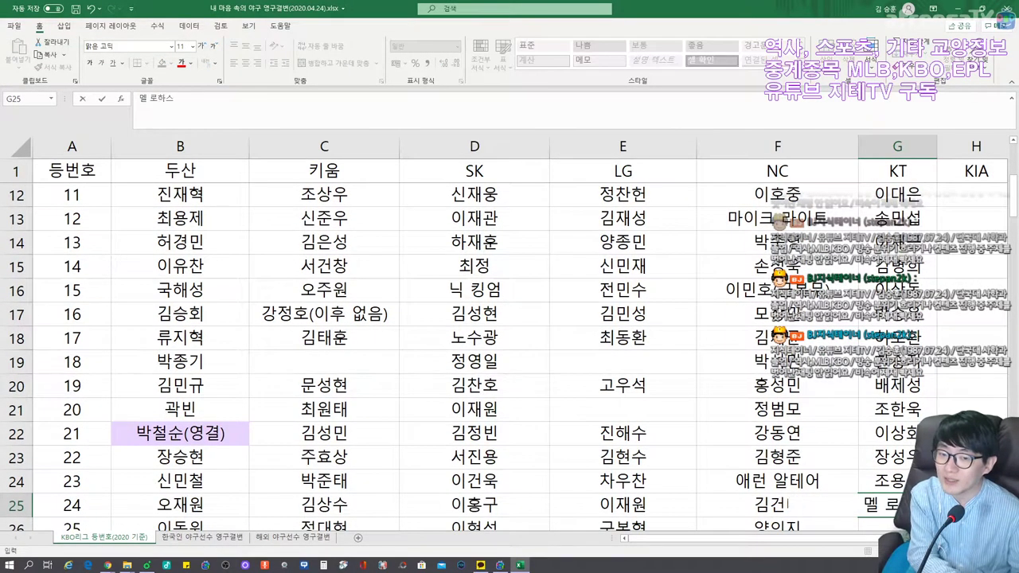
text( 주이어)
key(Return)
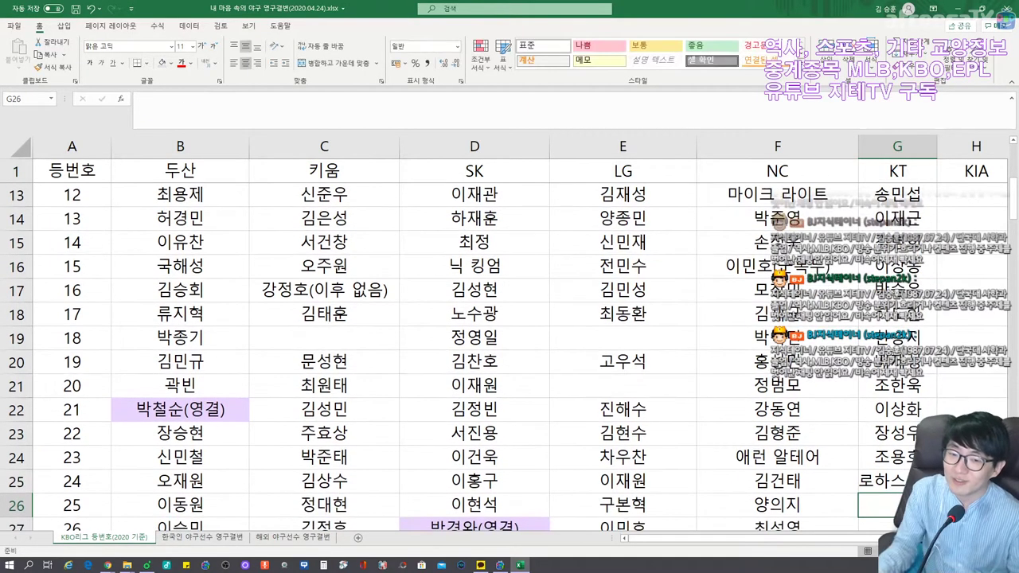
double_click(937, 147)
scroll(510, 346, down, 2)
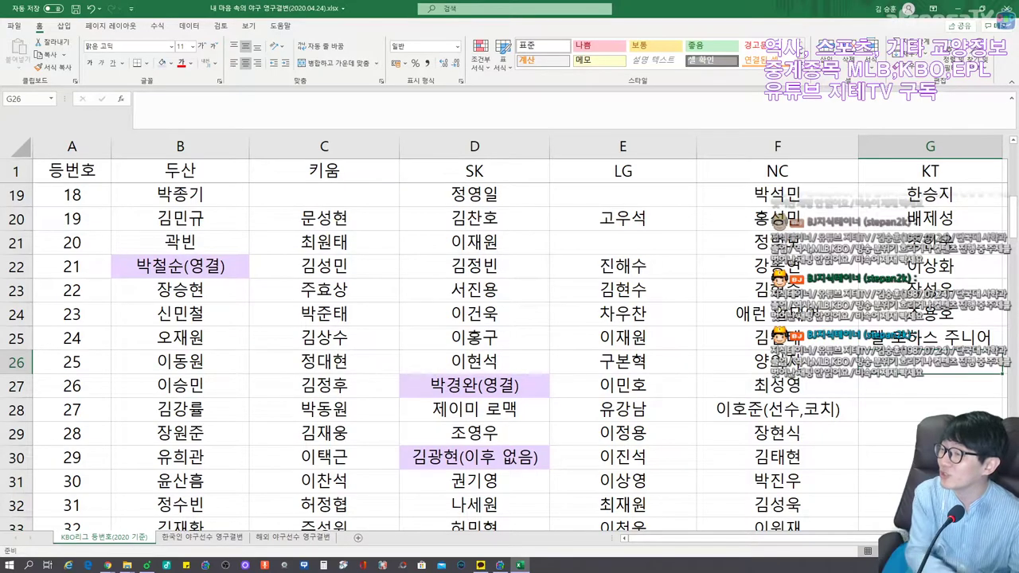
Fill KT's numbers 25 to 27, cells G26 to G28, with 문상철, 김민수 and 배정대.
text(문상철)
key(Return)
text(김민수)
key(Return)
text(배정)
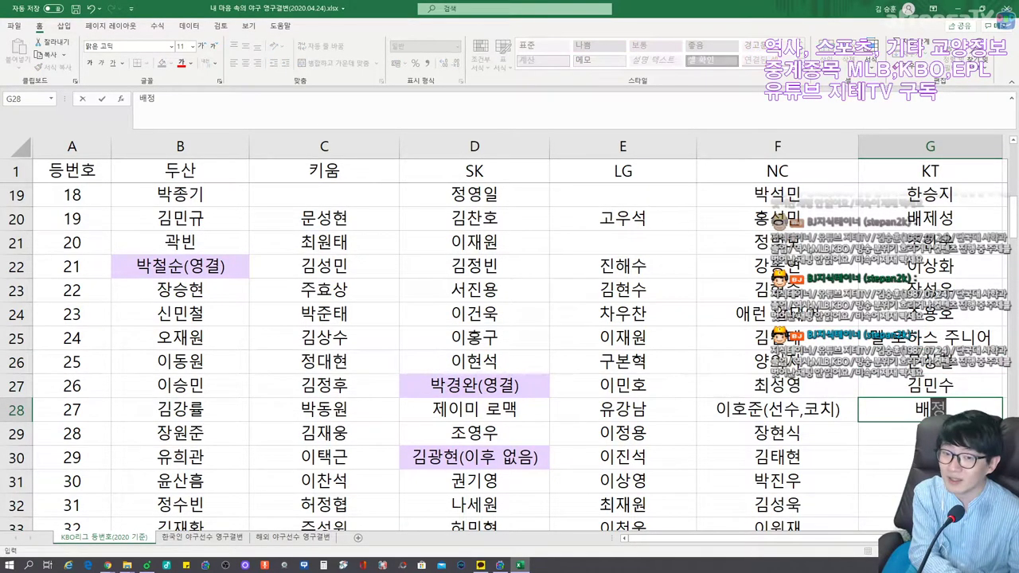
text(대)
key(Return)
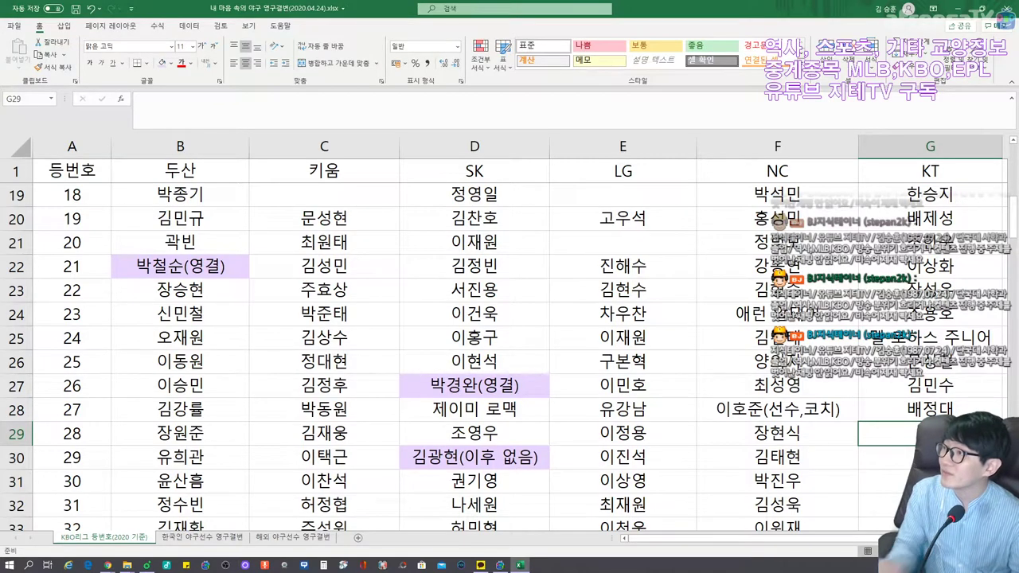
Fill KT's numbers 28 to 30, cells G29 to G31, with 하준호, 류희운 and 소형준.
text(하준호)
key(Return)
text(류희운)
key(Return)
text(소형준)
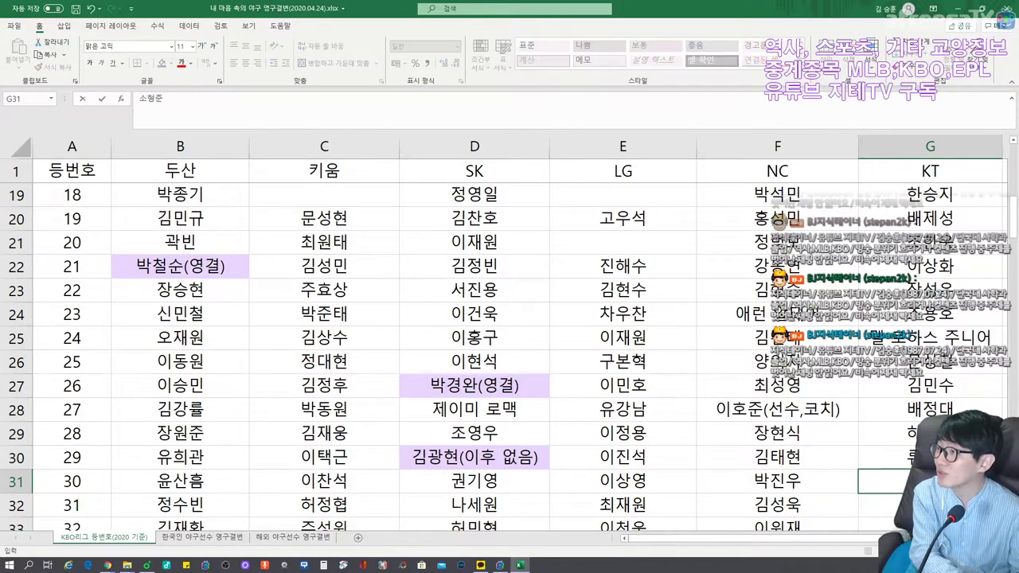
key(Return)
Fill KT's numbers 31 and 32, cells G32 and G33, with 전유수 and 윌리엄 쿠에바스.
text(저ㄴ유수)
key(Return)
text(윌)
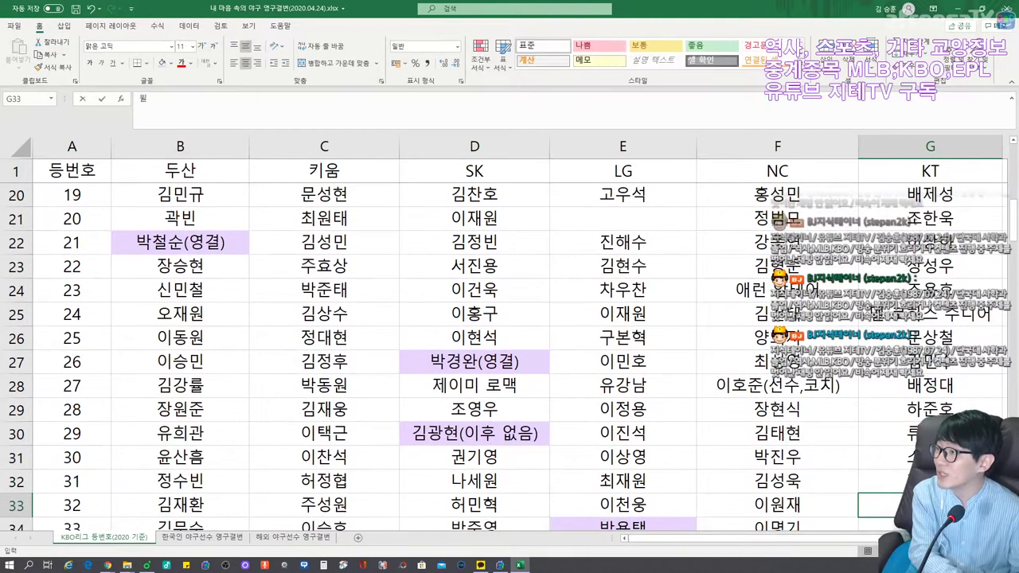
text(리엄 쿠에바스)
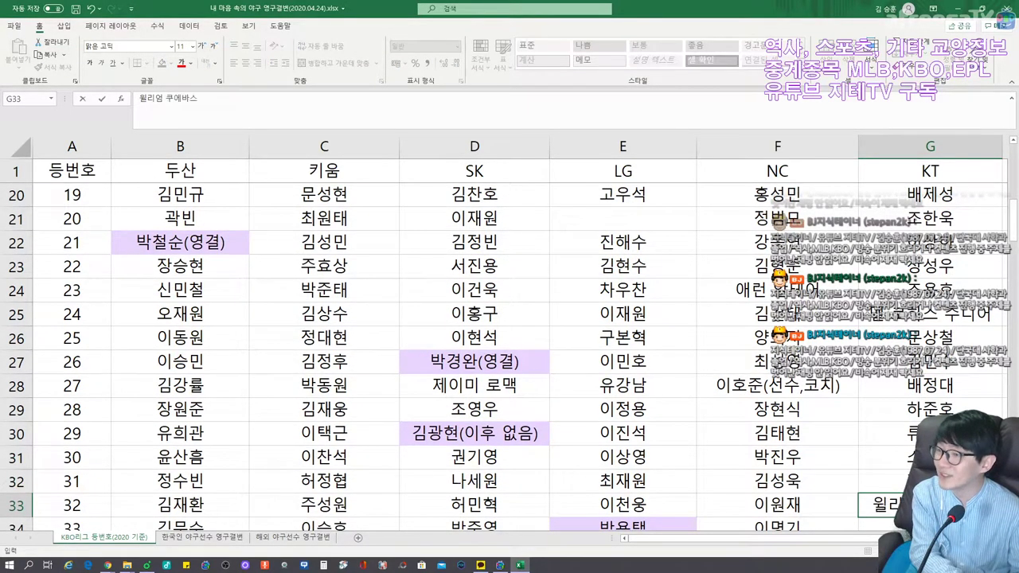
key(Return)
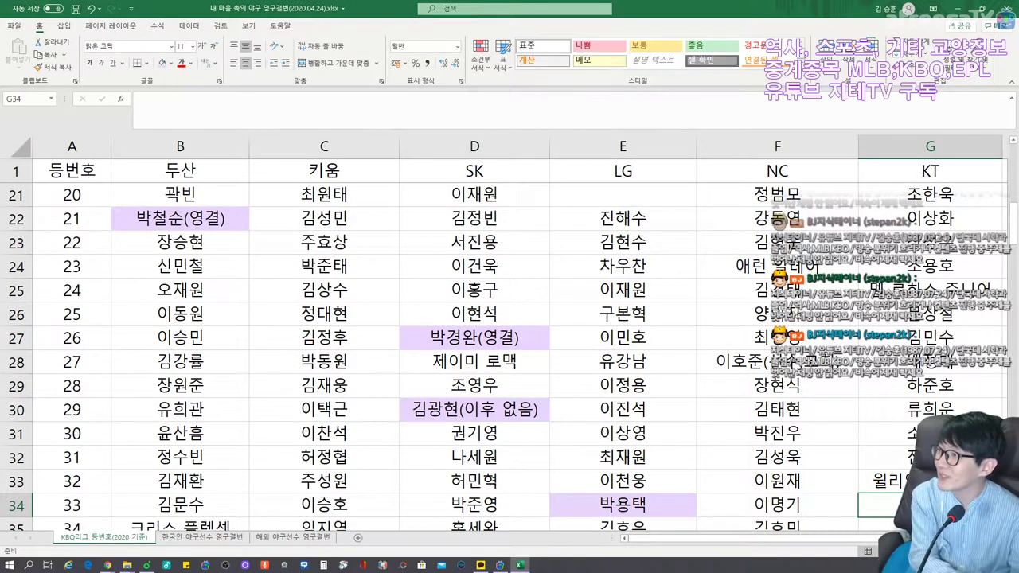
Enter 박세진 as KT's number 33 in G34, leave number 34 blank, and enter 이정훈 and 이강준 in G36 and G37.
text(박세진)
key(Return)
key(Return)
text(잊)
key(Return)
text(이강주)
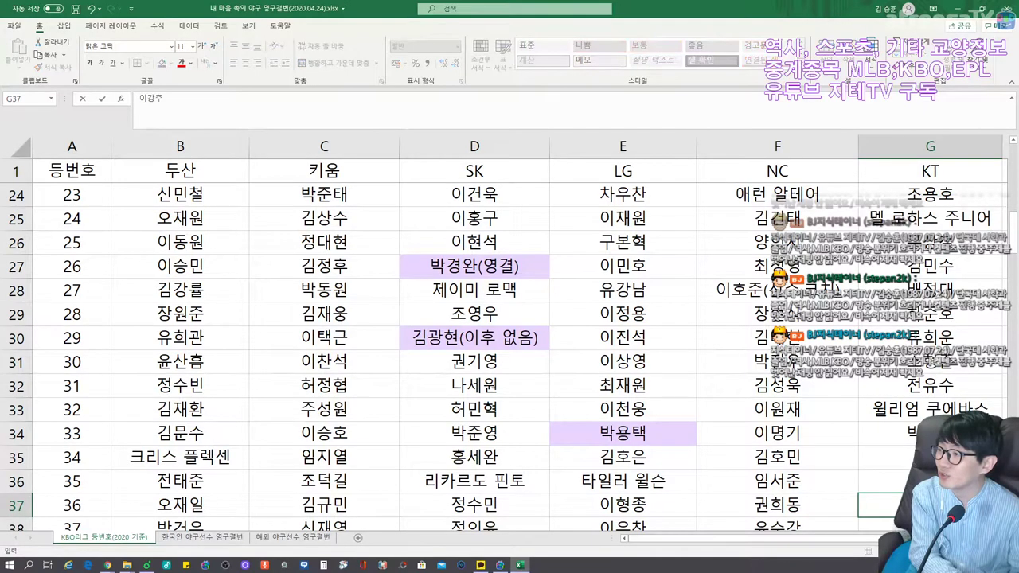
key(Return)
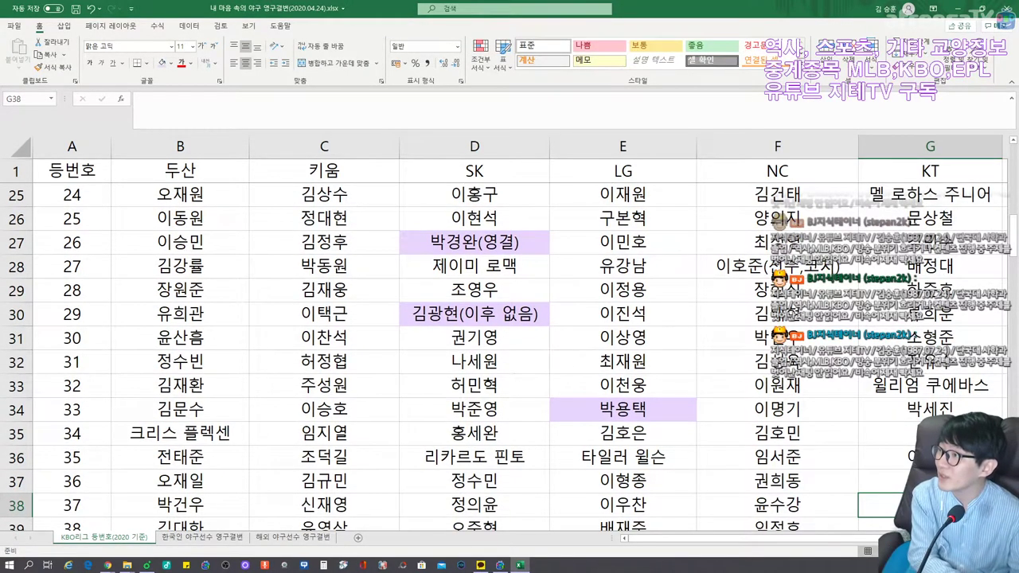
Fill KT's numbers 37 to 39, cells G38 to G40, with 오태곤, 주권 and 조병욱.
text(금민철)
key(Return)
text(주구)
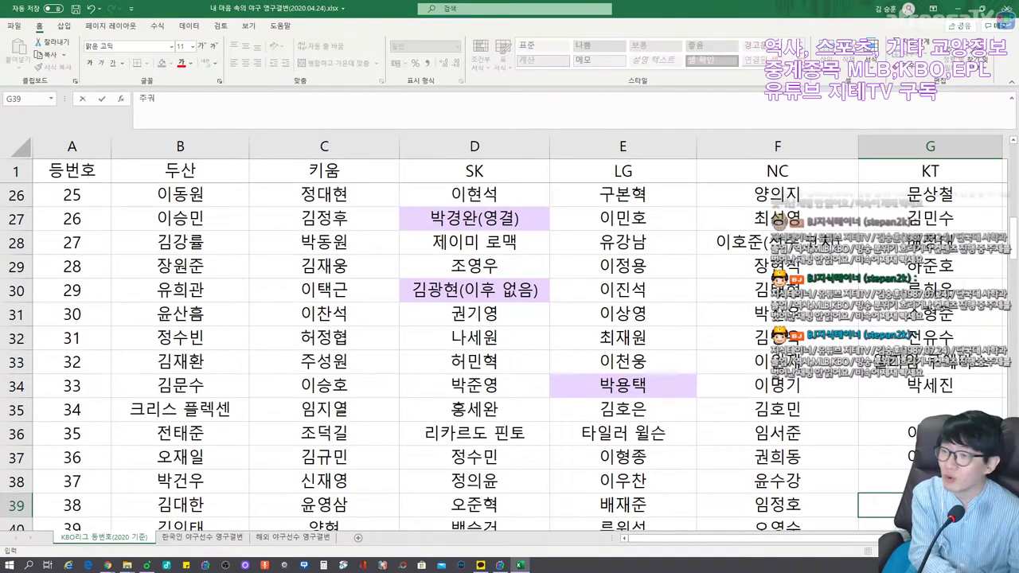
key(Return)
text(조병욱)
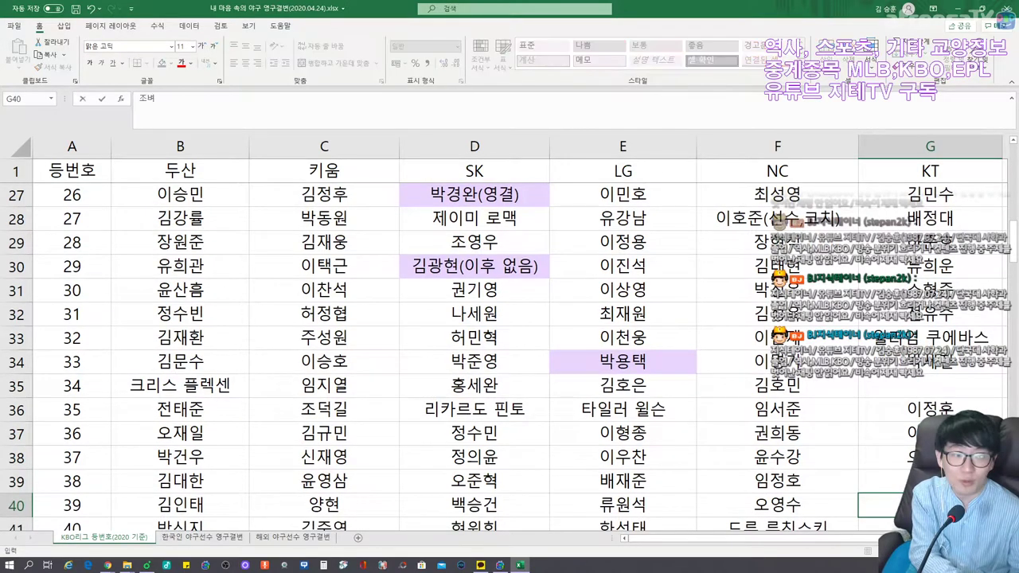
key(Return)
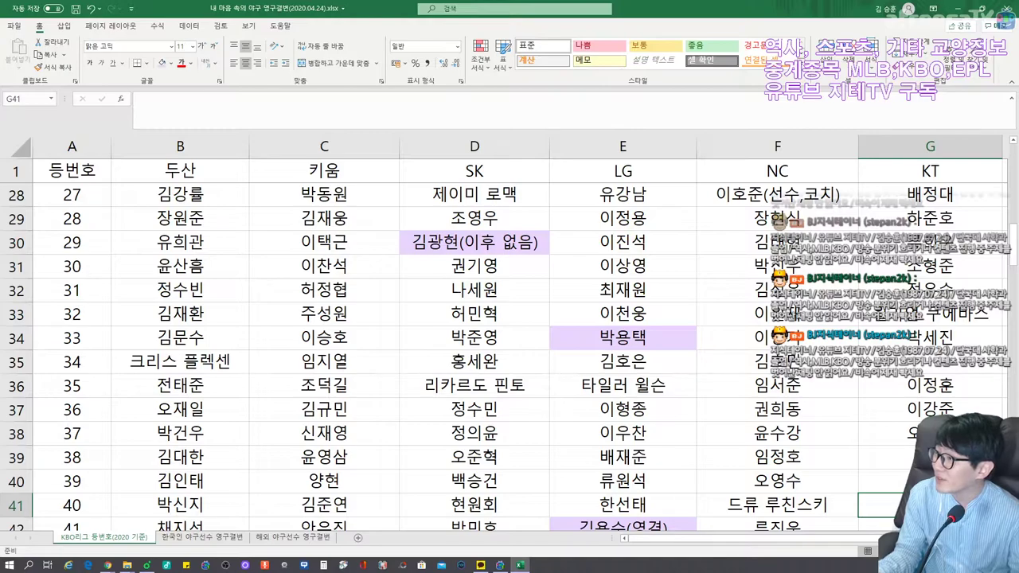
Enter 오드리사머 데스파이네 as KT's number 40 in cell G41 and fit column G's width to its contents.
text(오드리사머 데스파이네)
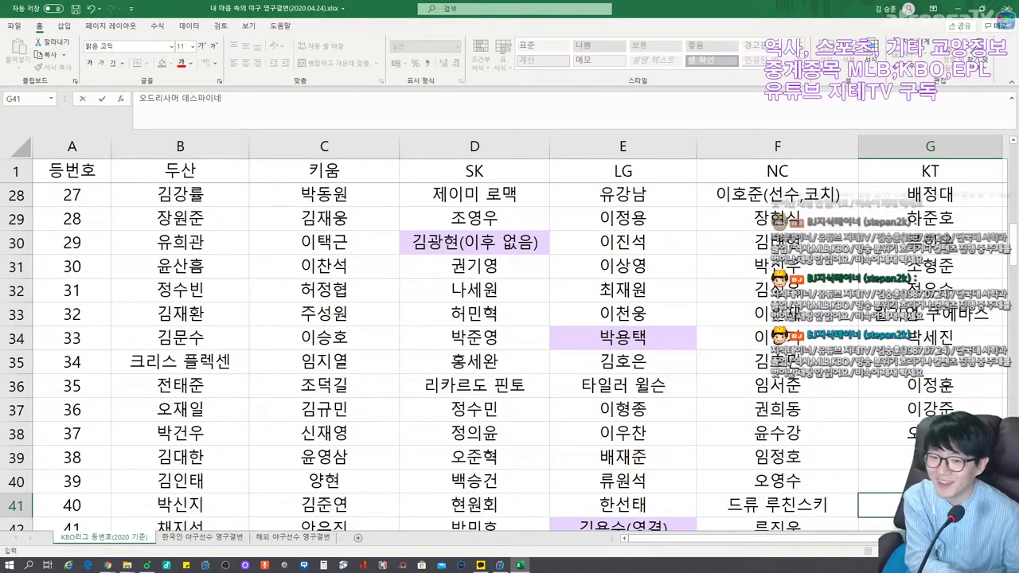
key(Return)
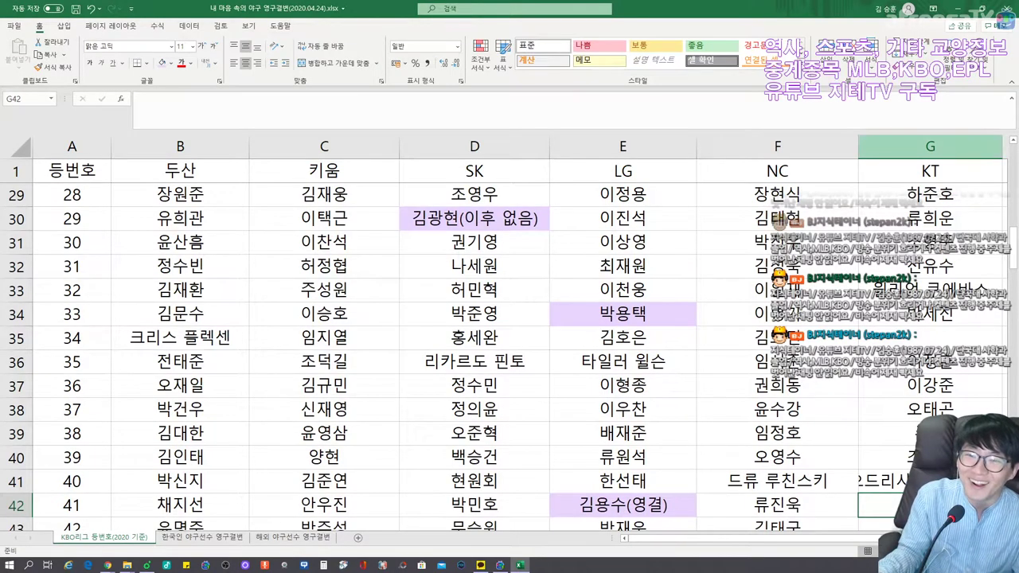
double_click(1003, 146)
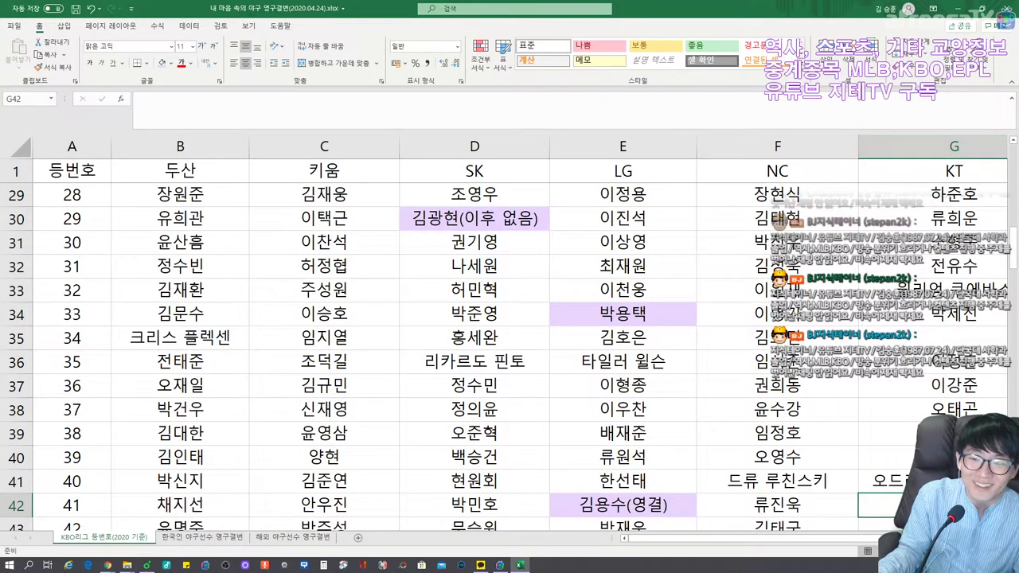
scroll(520, 338, right, 3)
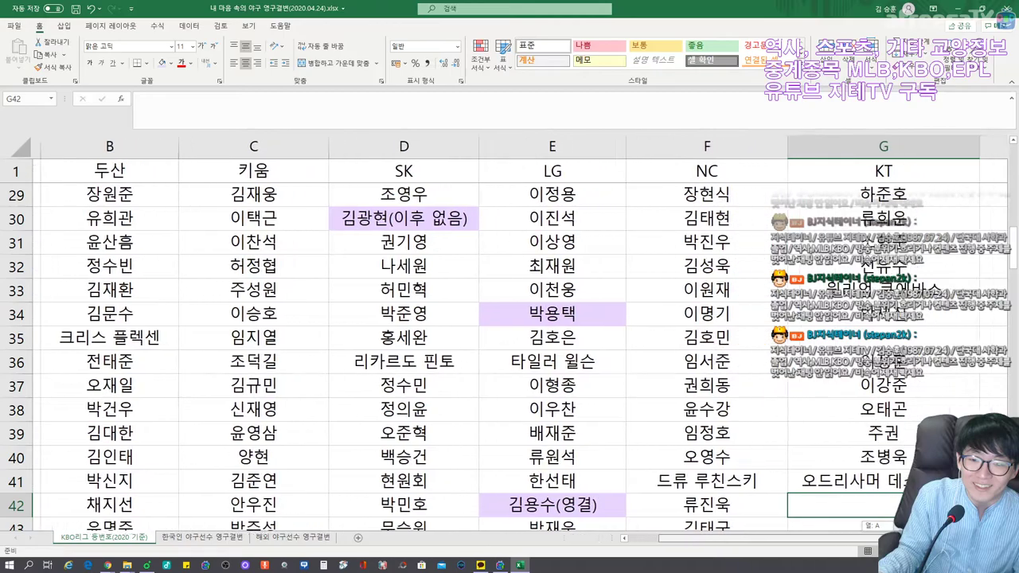
scroll(520, 338, left, 5)
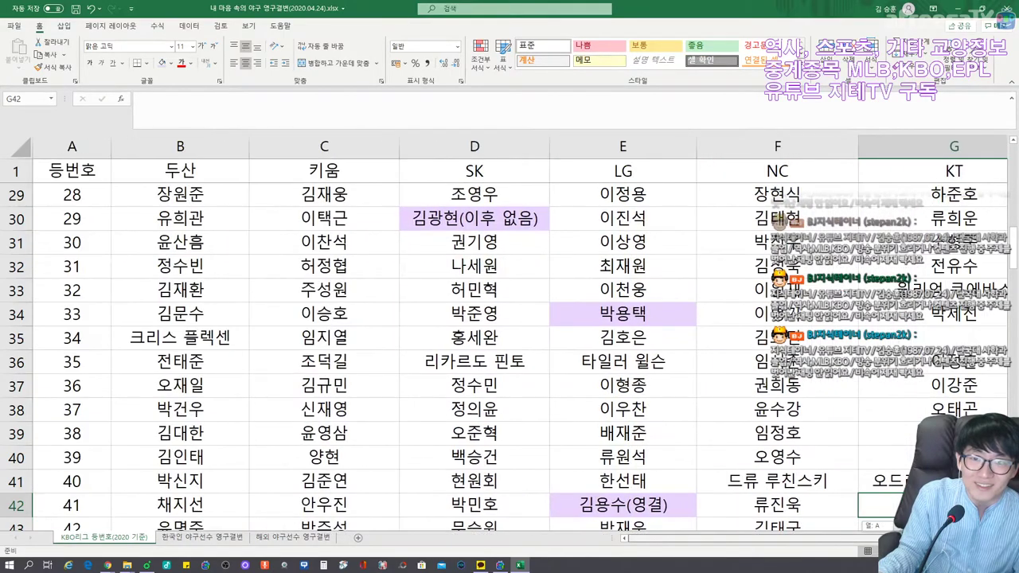
scroll(510, 334, down, 4)
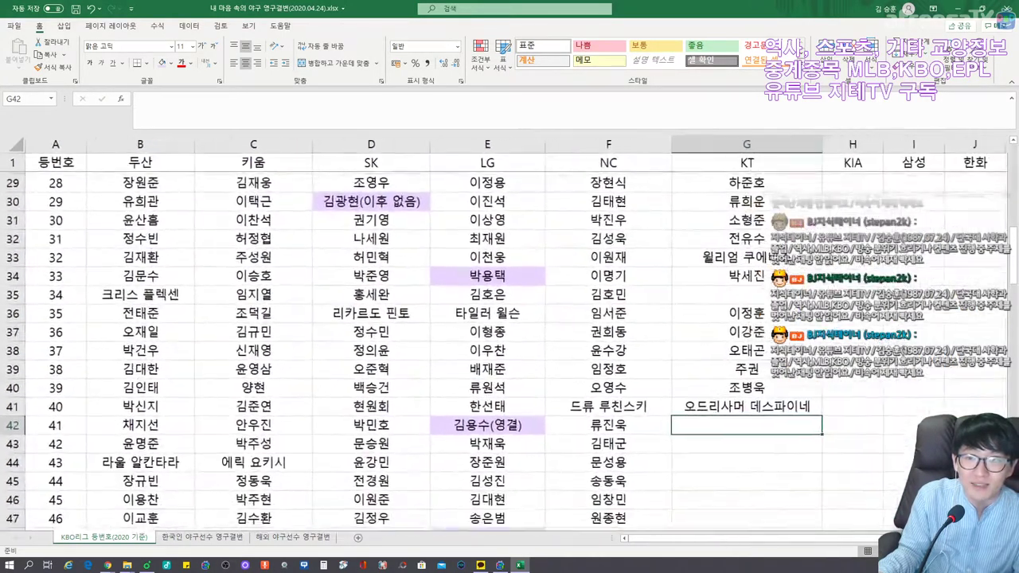
scroll(510, 334, up, 3)
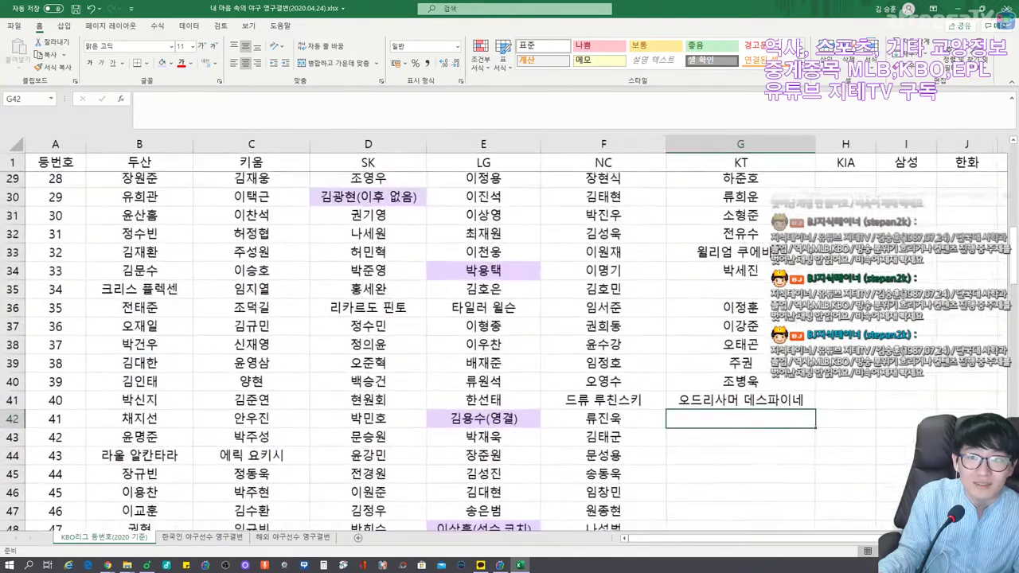
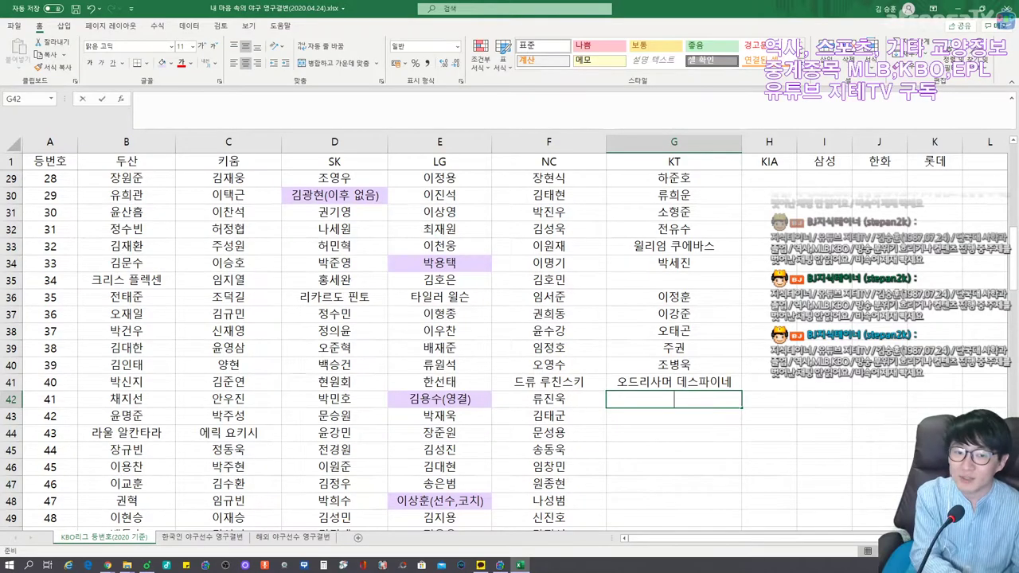
Fill KT's numbers 41 to 43, cells G42 to G44, with 손동현, 이준수 and 김민수, leaving number 44 blank.
text(손동현)
key(Return)
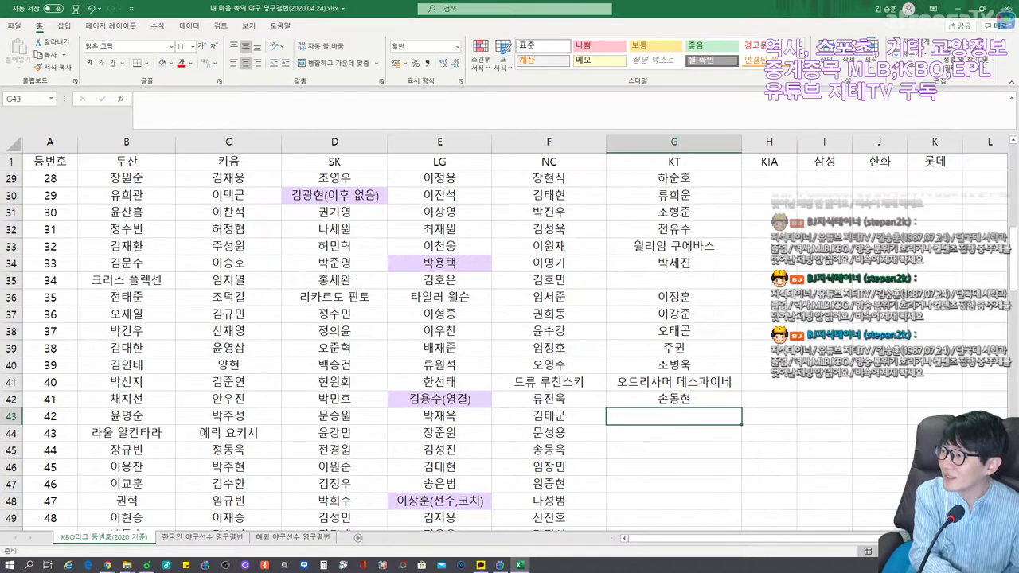
text(이준수)
key(Return)
text(김민수)
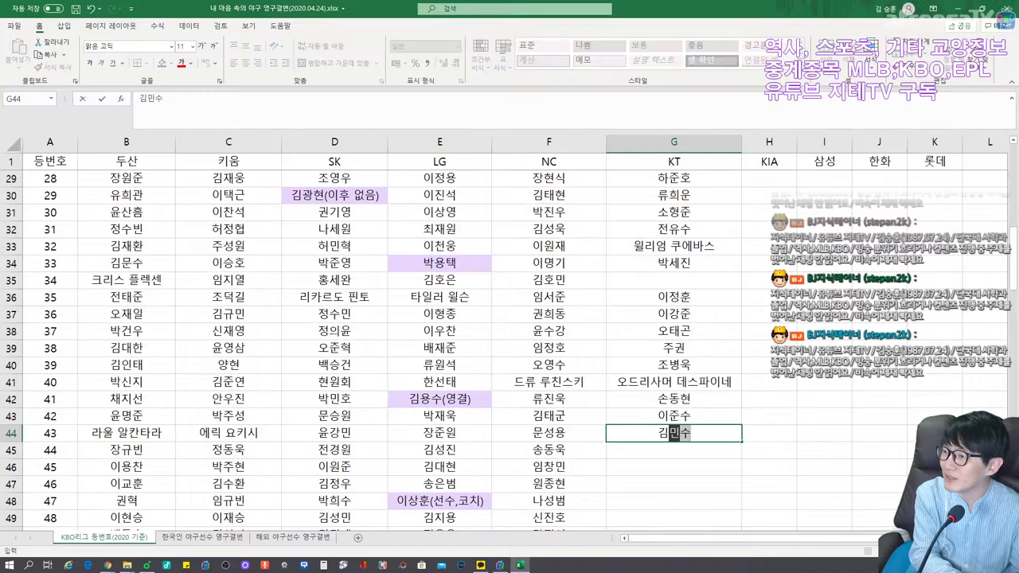
key(Return)
key(Return)
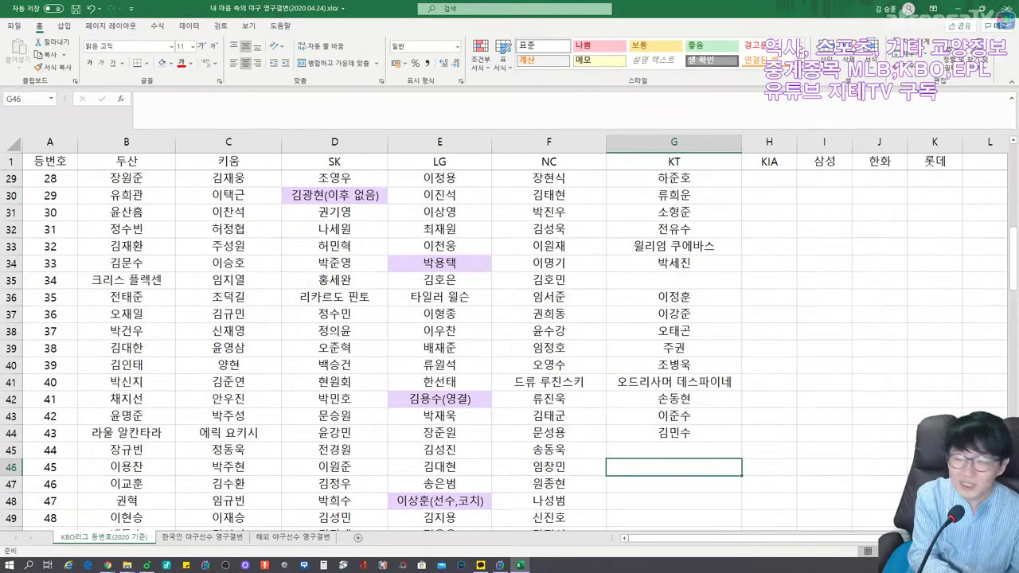
Fill KT's numbers 45 to 47, cells G46 to G48, with 김태훈, 장현우 and 이보근, leaving number 48 blank.
text(김태훈)
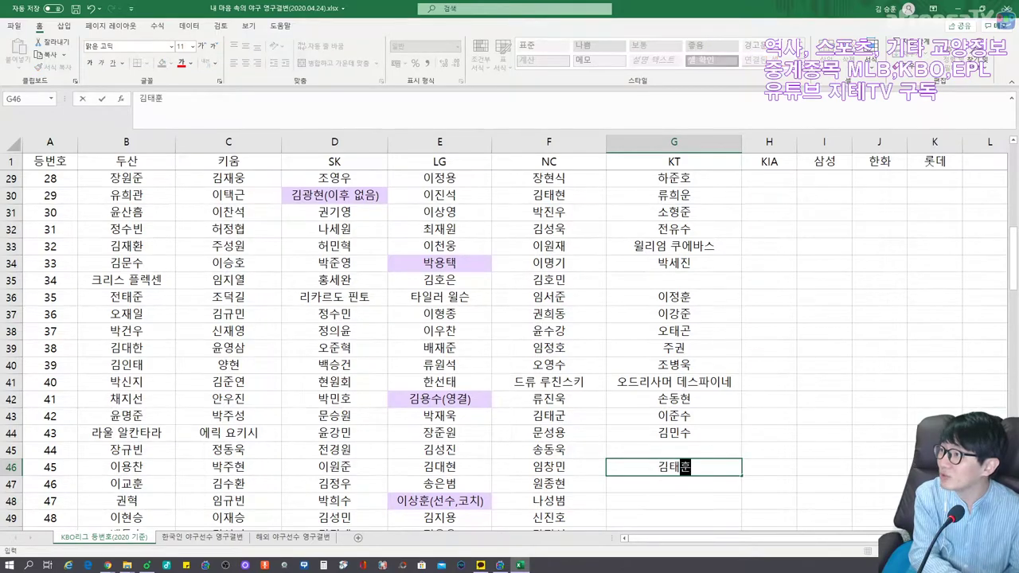
key(Return)
text(장현우)
key(Return)
text(입보근)
key(Return)
key(Return)
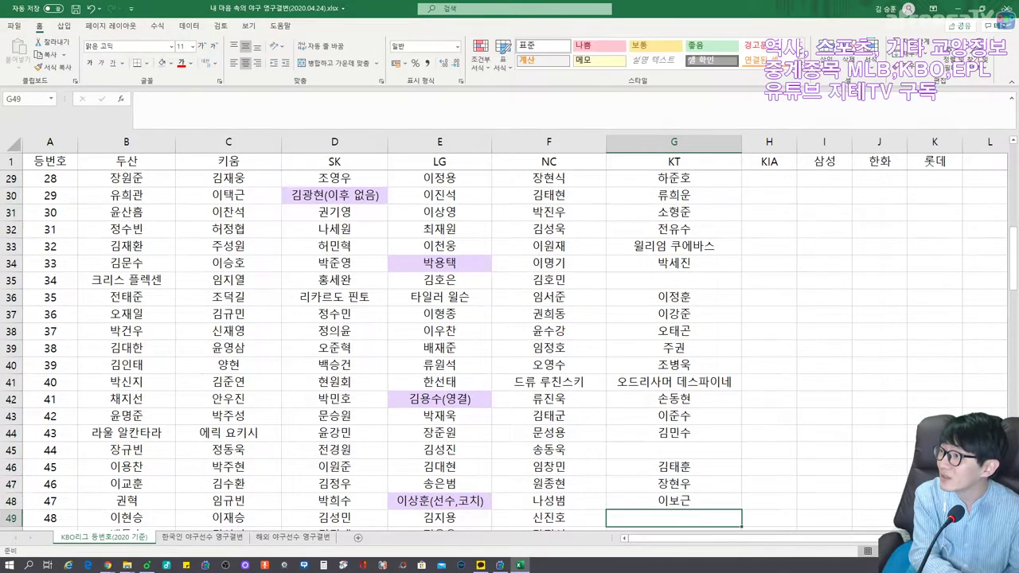
Enter 안현준 and 강백호 as KT's numbers 49 and 50 in cells G50 and G51.
text(안형준)
key(Return)
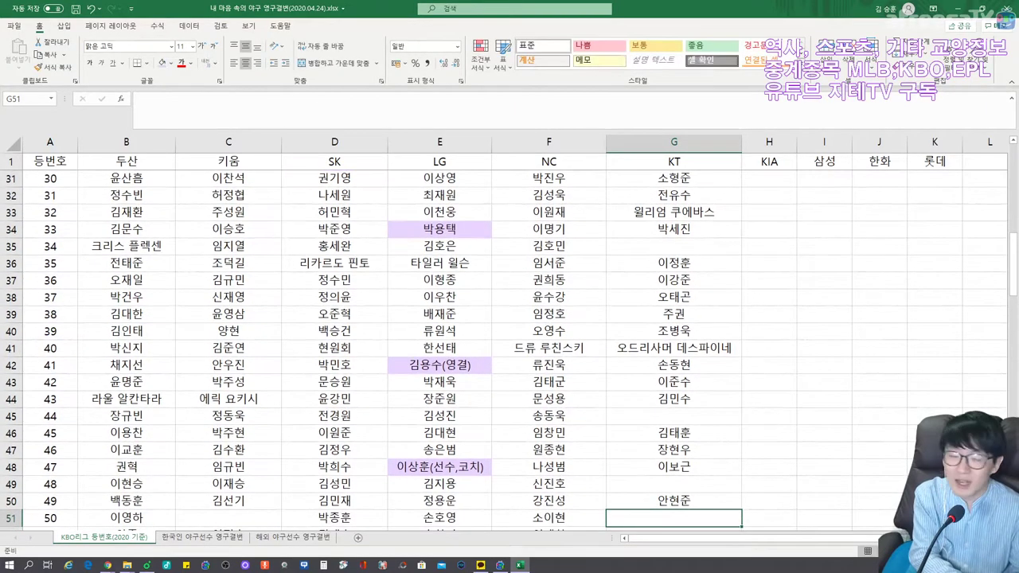
text(강백호)
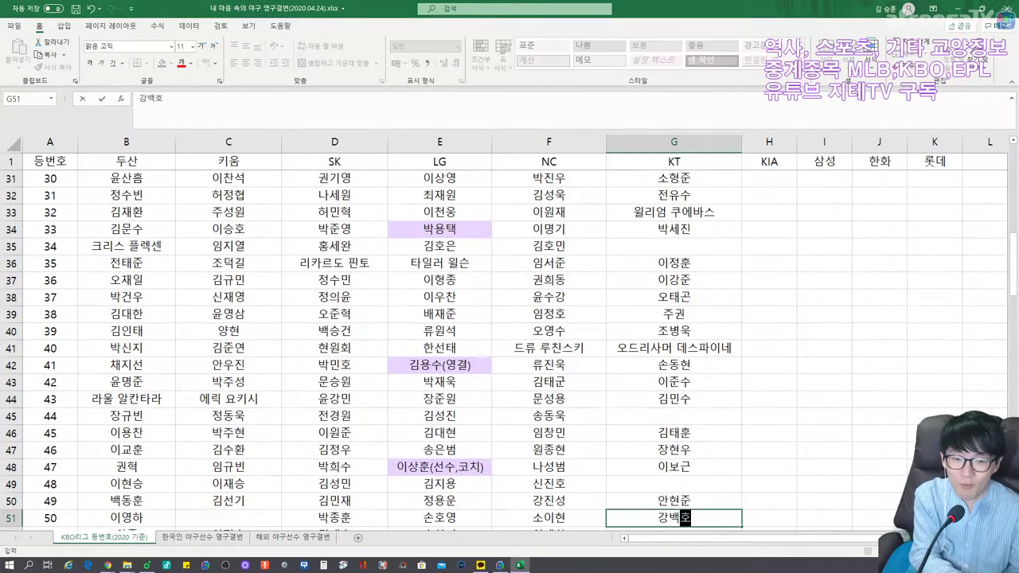
key(Return)
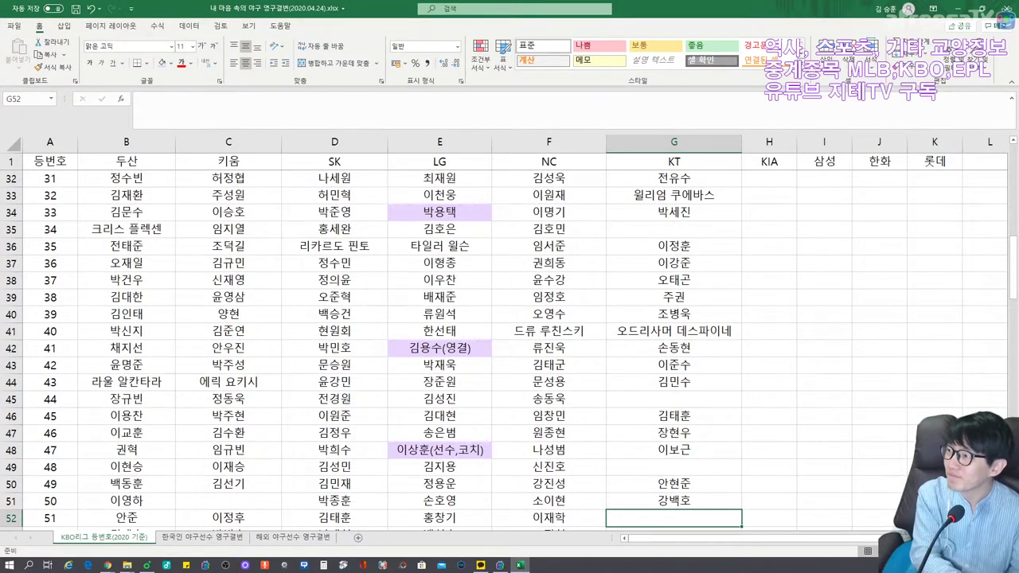
Fill KT's numbers 51 to 54, cells G52 to G55, with 이정현, 고성민, 김민혁 and 천성호.
text(이정현)
key(Return)
text(고성민)
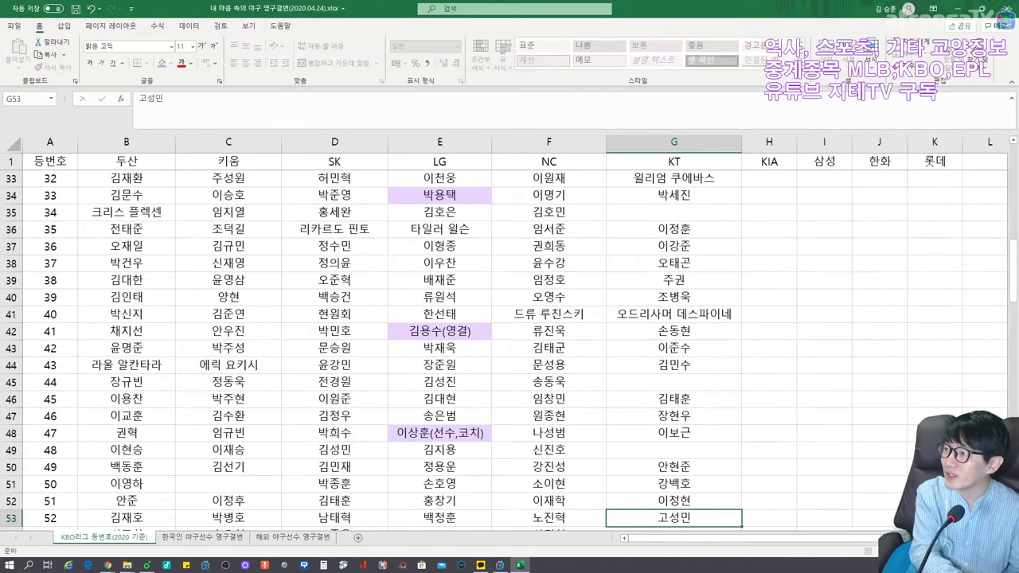
key(Return)
text(김민혁)
key(Return)
text(천성호)
key(Return)
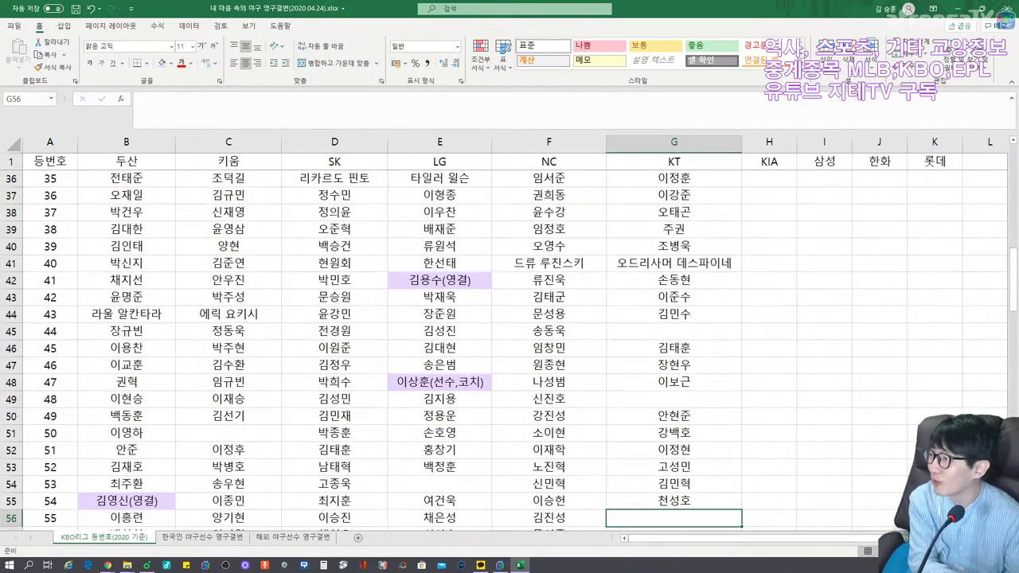
Fill KT's numbers 55 to 57, cells G56 to G58, with 유원상, 박민석 and 강장산.
text(유원상)
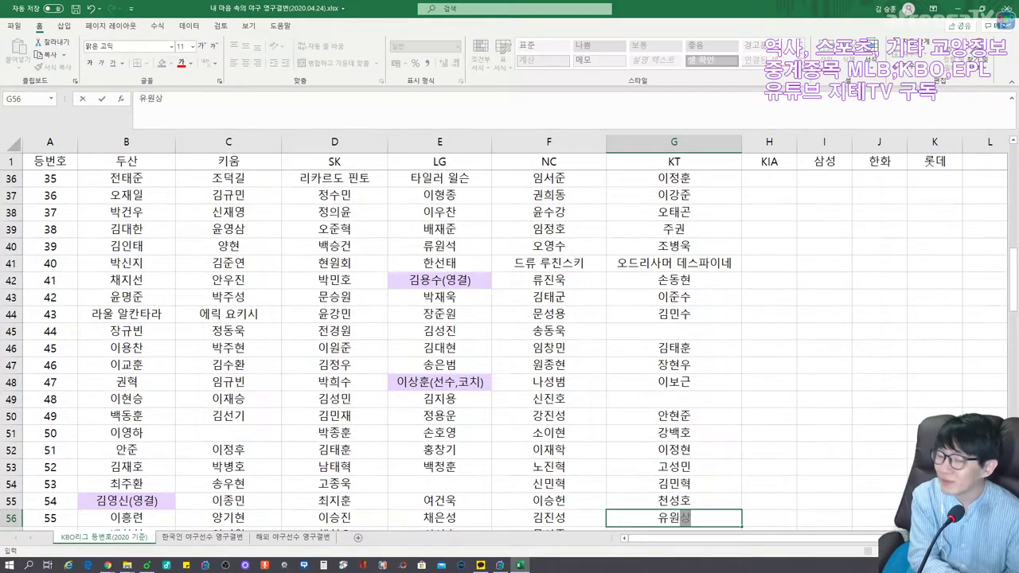
key(Return)
text(박민석)
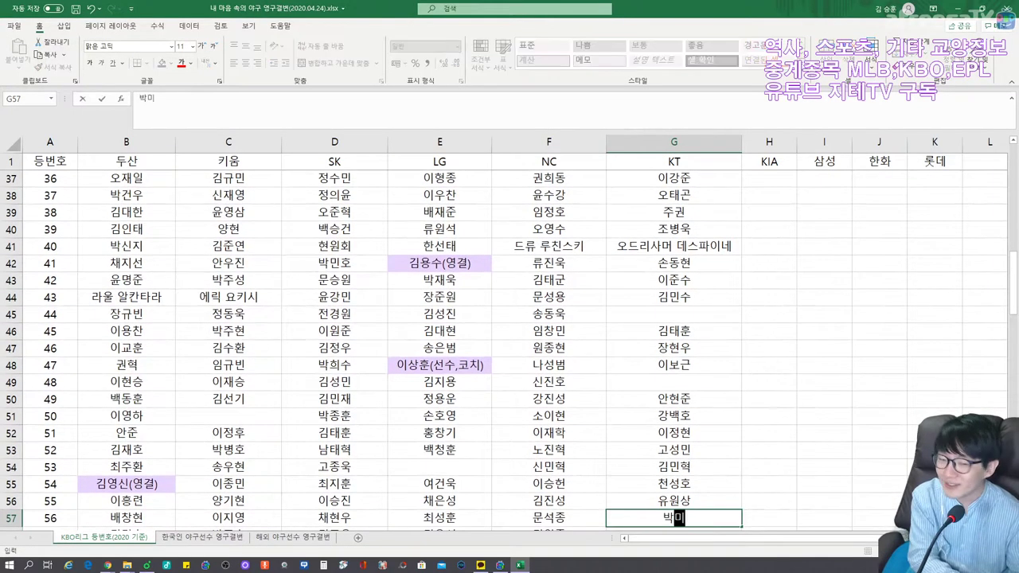
key(Return)
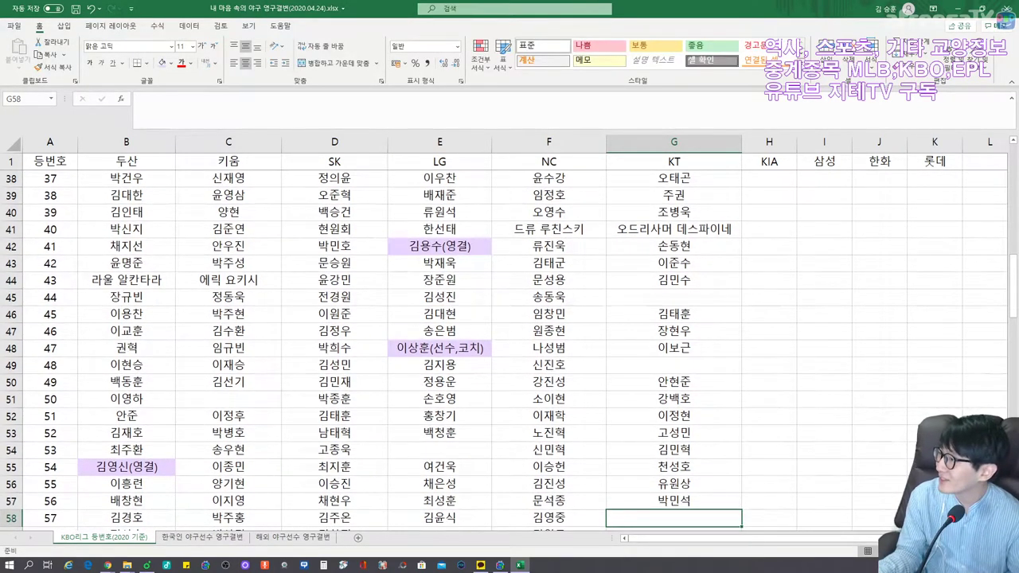
text(강장산)
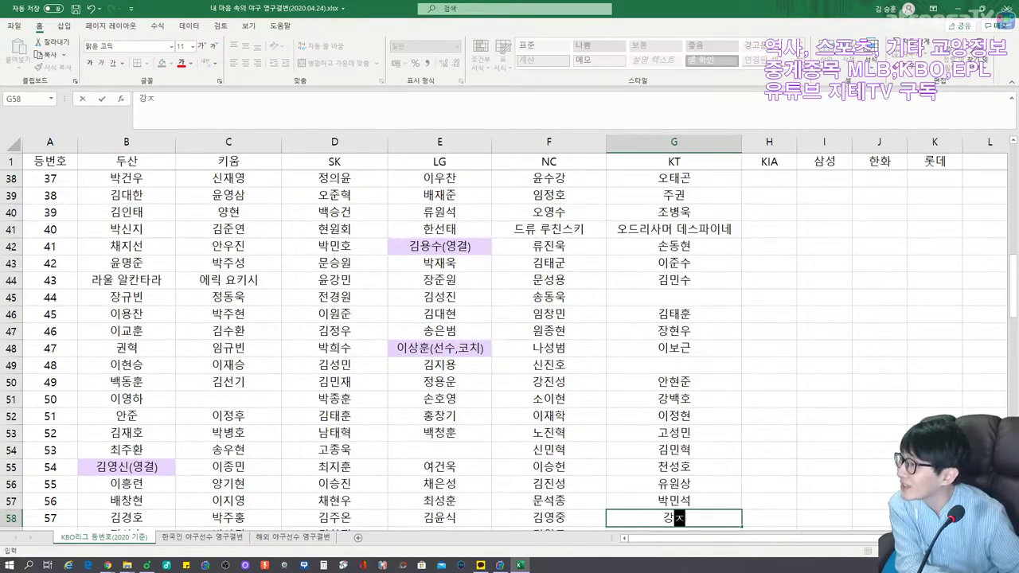
key(Return)
Fill KT's numbers 58 to 60, cells G59 to G61, with 금민철, 조현우 and 신용승.
text(금민철)
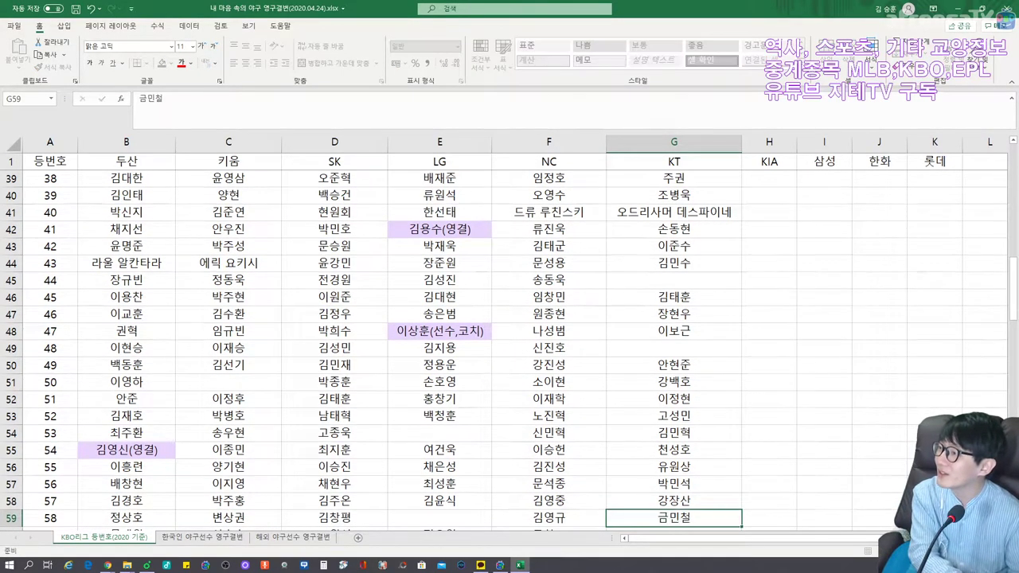
key(Return)
text(조현우)
key(Return)
text(신용승)
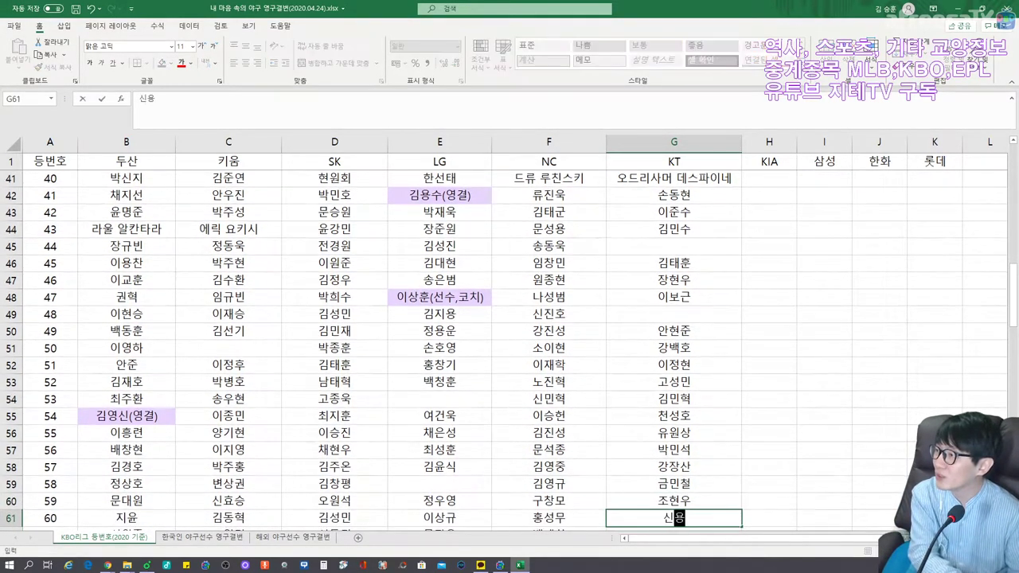
key(Return)
Fill KT's numbers 61 to 63, cells G62 to G64, with 유한준, 김재윤 and 문상인.
text(유한준)
key(Return)
text(김재윤)
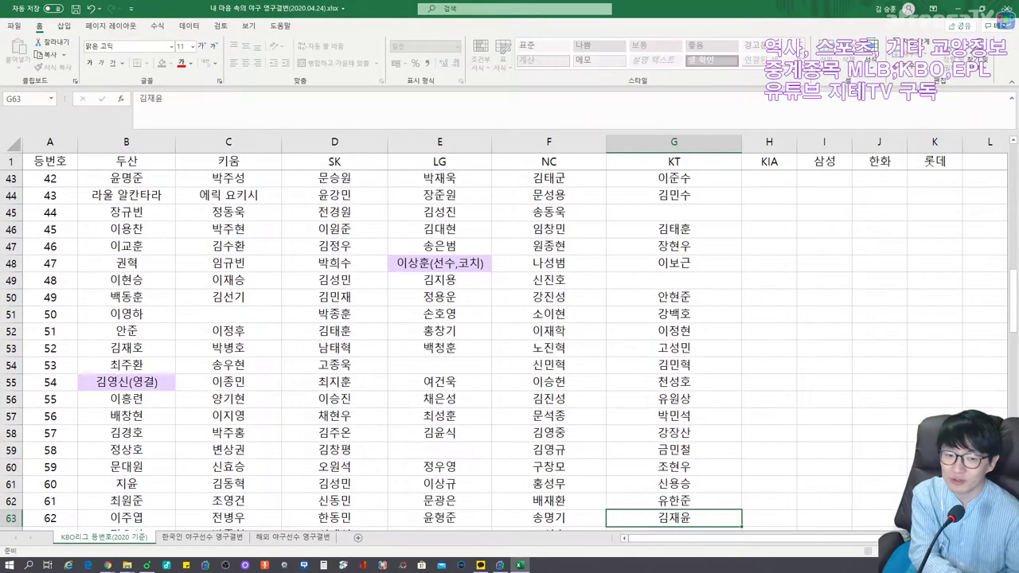
key(Return)
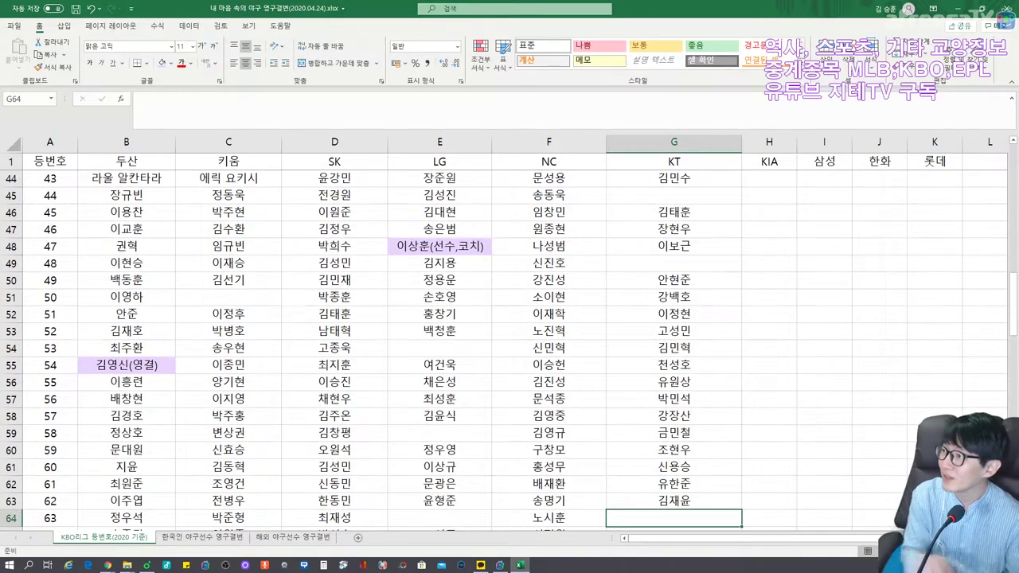
text(문상인)
key(Return)
Enter 강민성 and 조근종 as KT's numbers 64 and 65 in cells G65 and G66.
text(강)
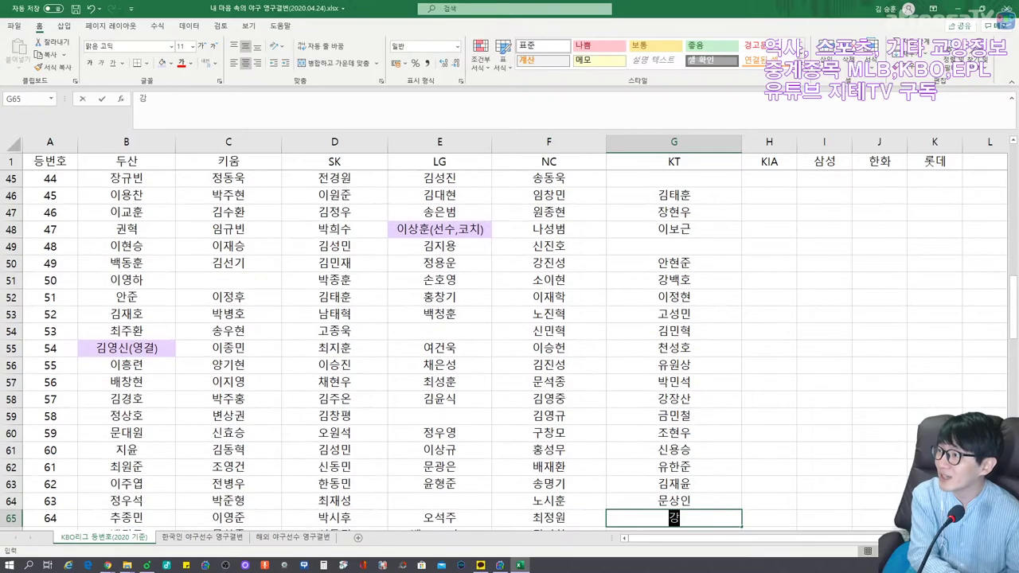
text(민서ㅇ)
key(Return)
text(조근종)
key(Return)
Enter 강현우 and 이선우 as KT's numbers 66 and 67 in G67 and G68, leaving numbers 68 and 69 blank.
text(강현우)
key(Return)
text(이선우)
key(Return)
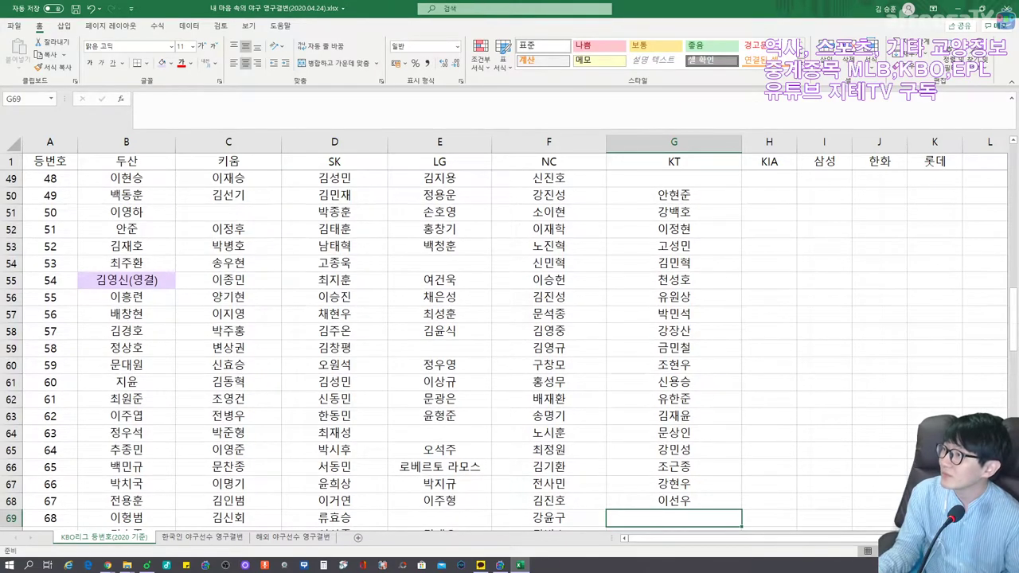
key(Return)
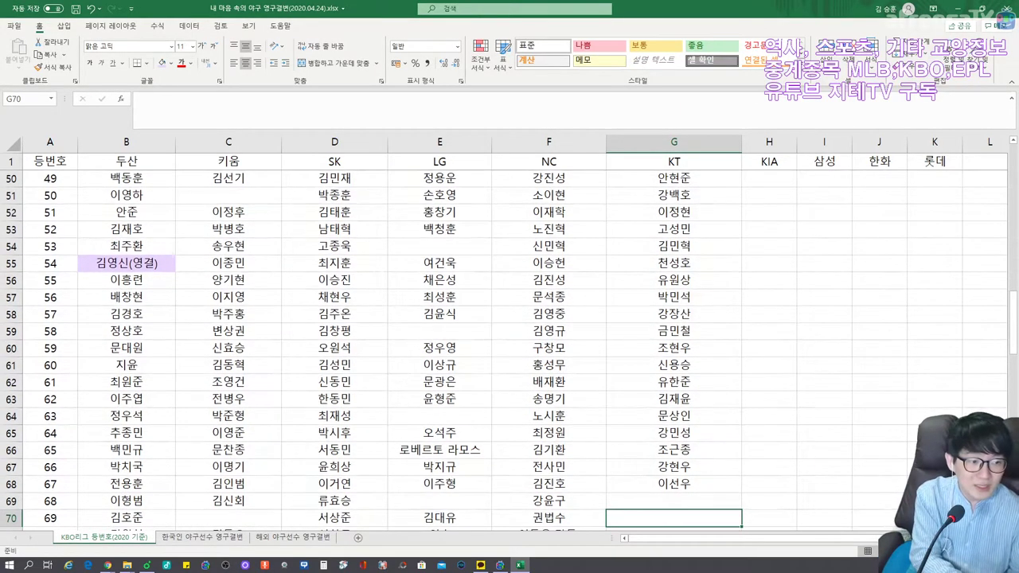
key(Return)
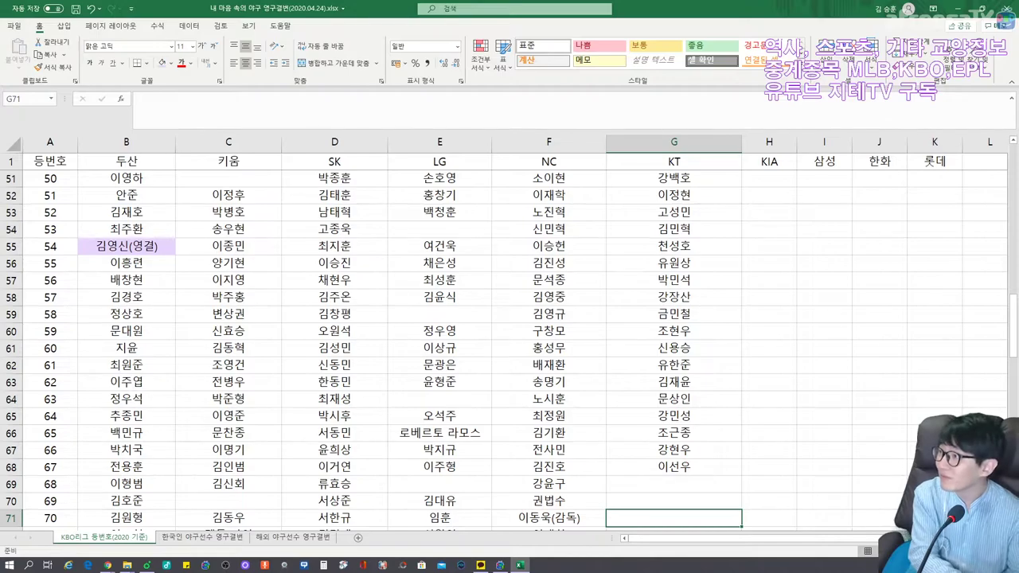
Enter 김태균 as KT's number 70 in G71 and 이강철(감독) as number 71 in G72.
text(김태균)
key(Return)
text(이강준)
key(BackSpace)
text(철(감독))
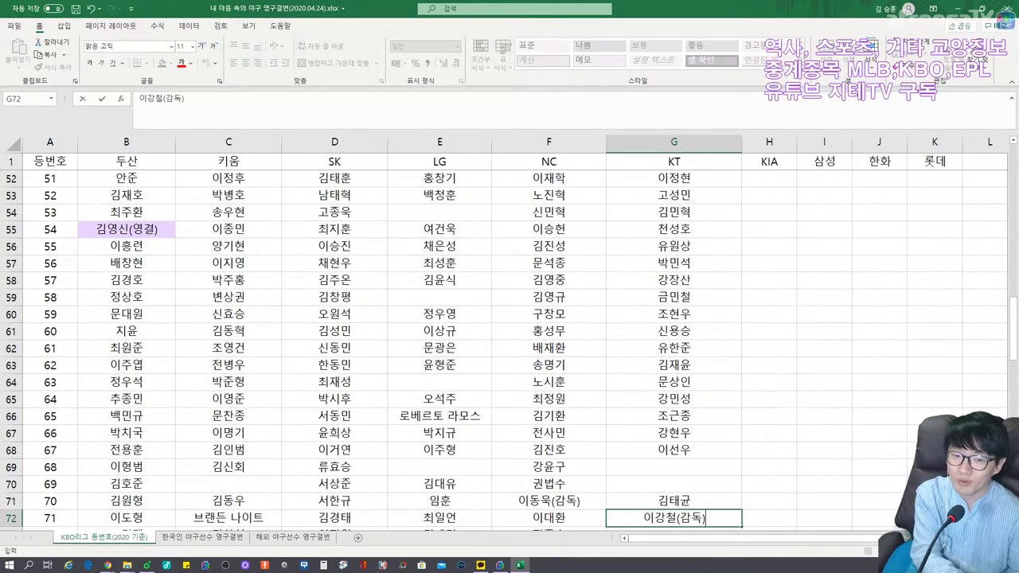
key(Return)
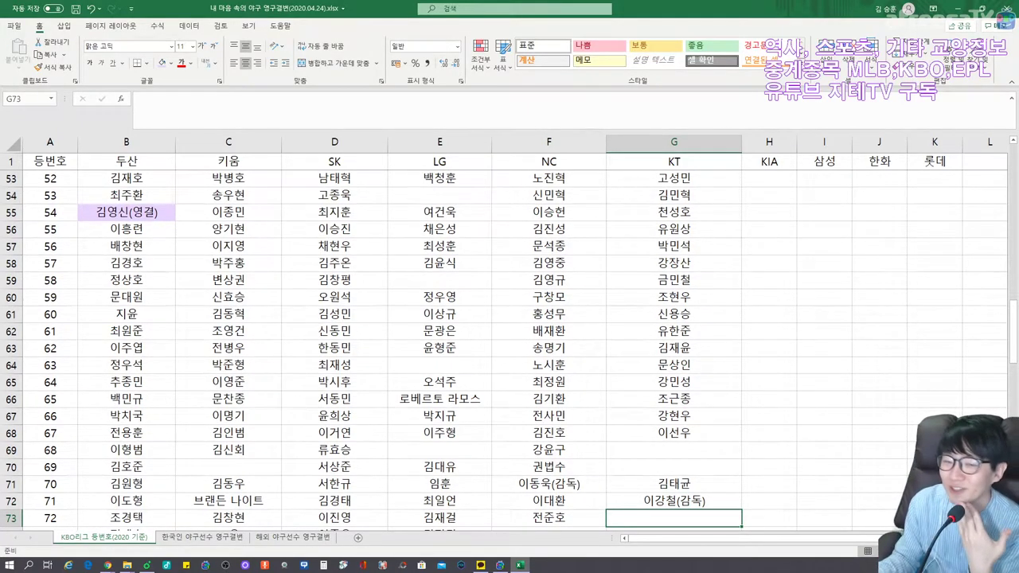
Fill KT's numbers 72 to 74, cells G73 to G75, with 김강, 이승호 and 정명원(코치).
scroll(509, 351, down, 3)
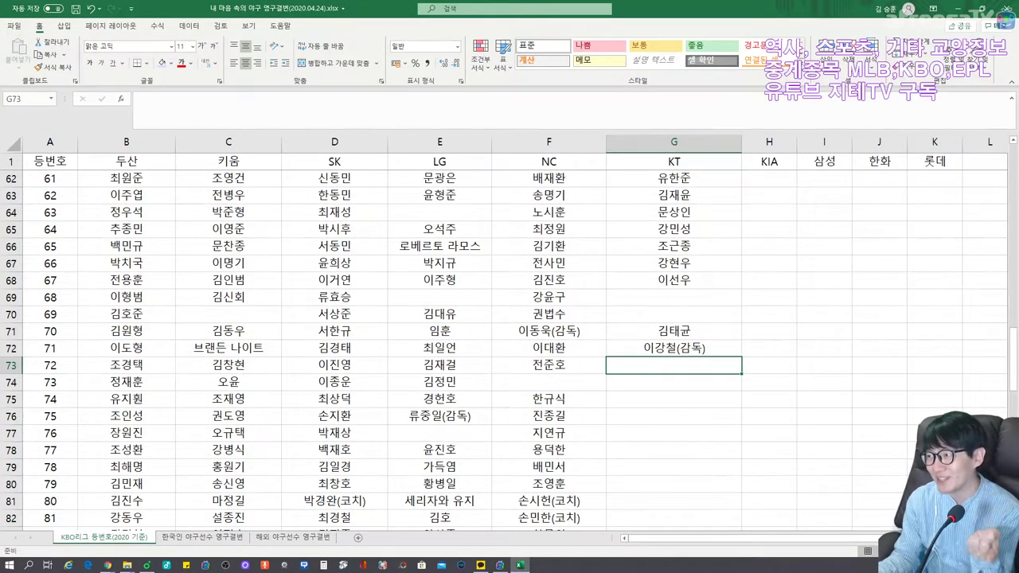
text(김강)
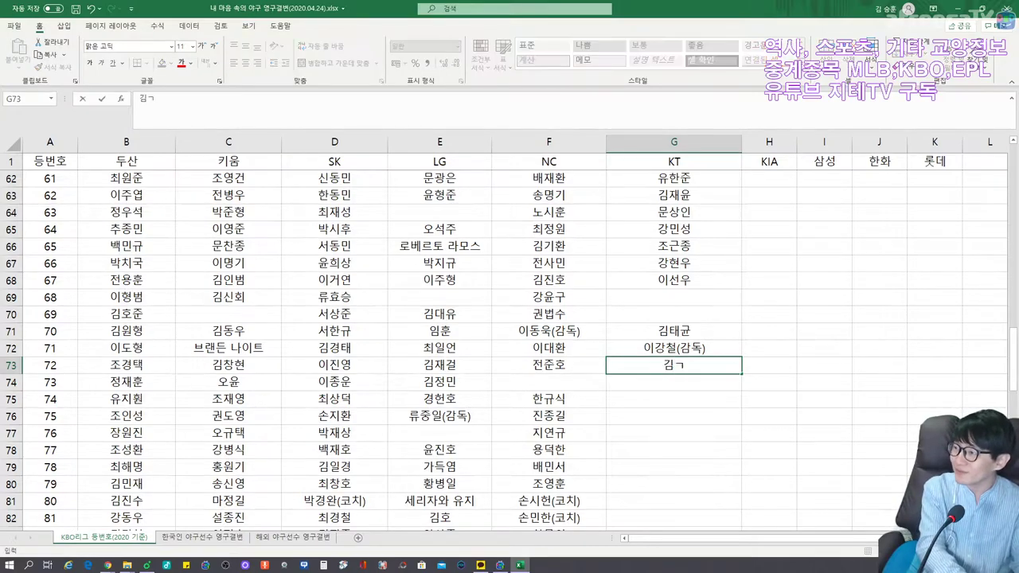
key(Return)
text(이승호)
key(Return)
text(정명원(콫)
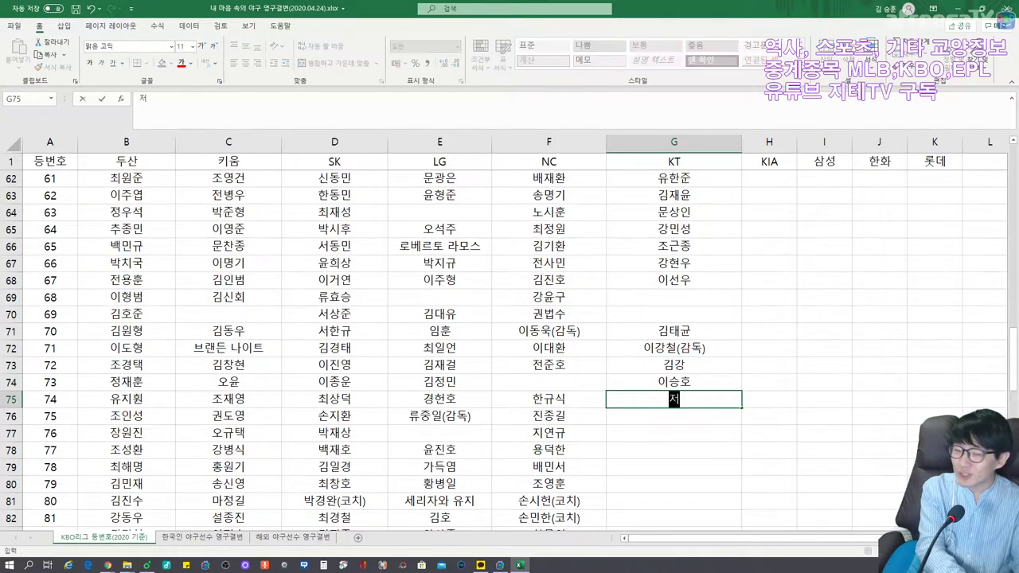
text(치))
key(Return)
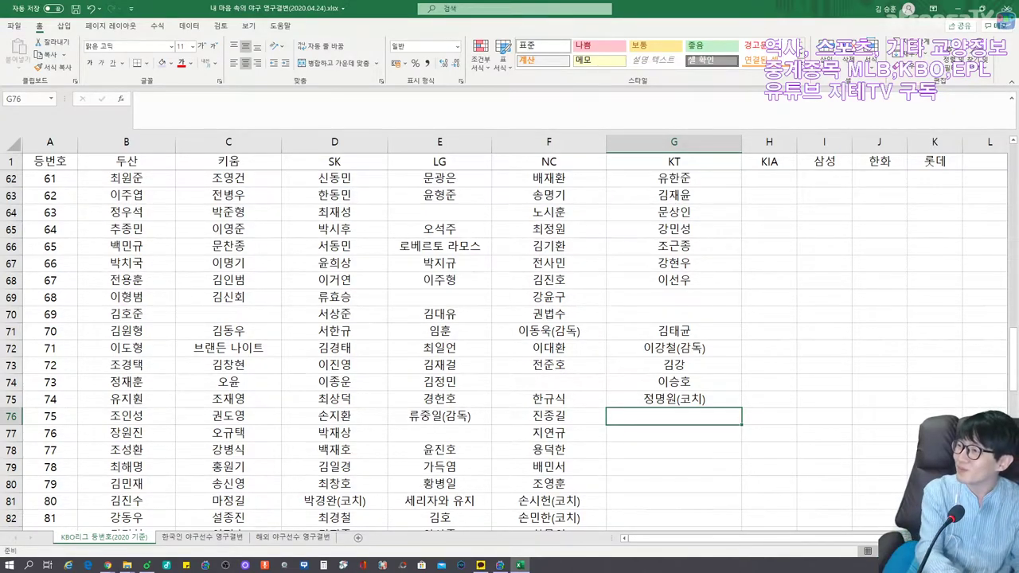
Fill KT's numbers 75 to 78, cells G76 to G79, with 최훈재, 박기혁, 강성우 and 박철영.
text(최훈재)
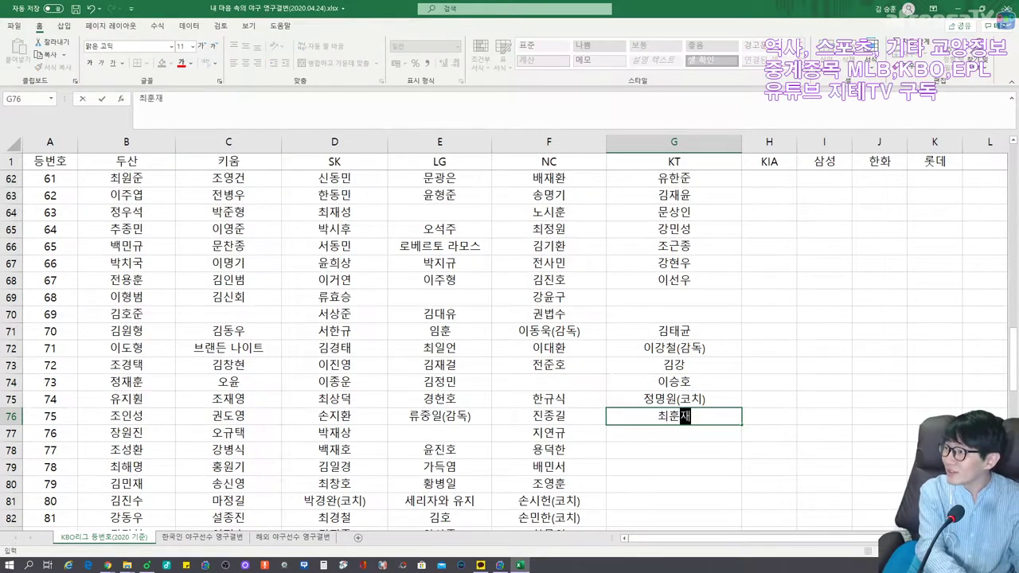
key(Return)
text(박기혁)
key(Return)
text(강성우)
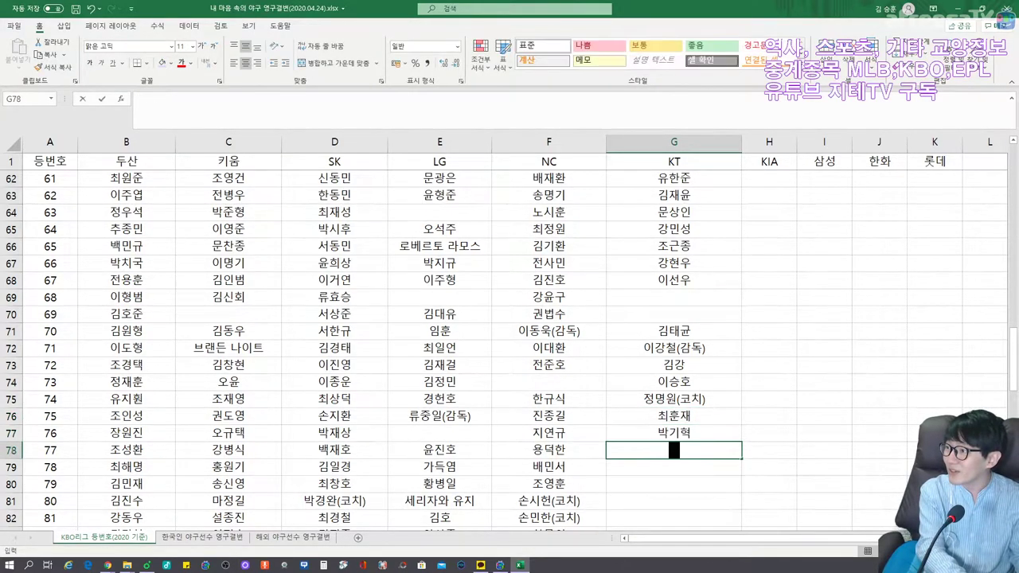
key(Return)
text(박철영)
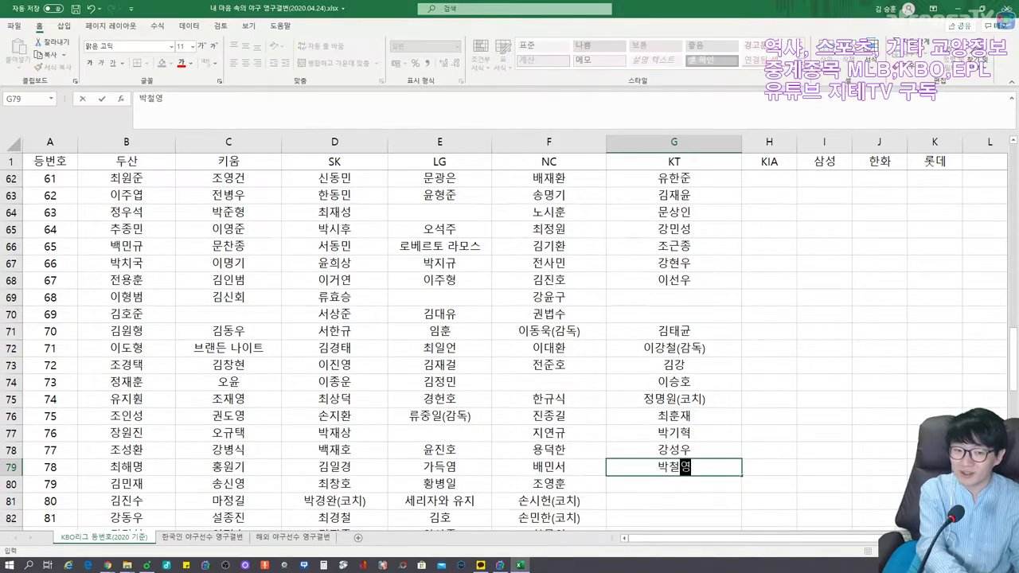
key(Return)
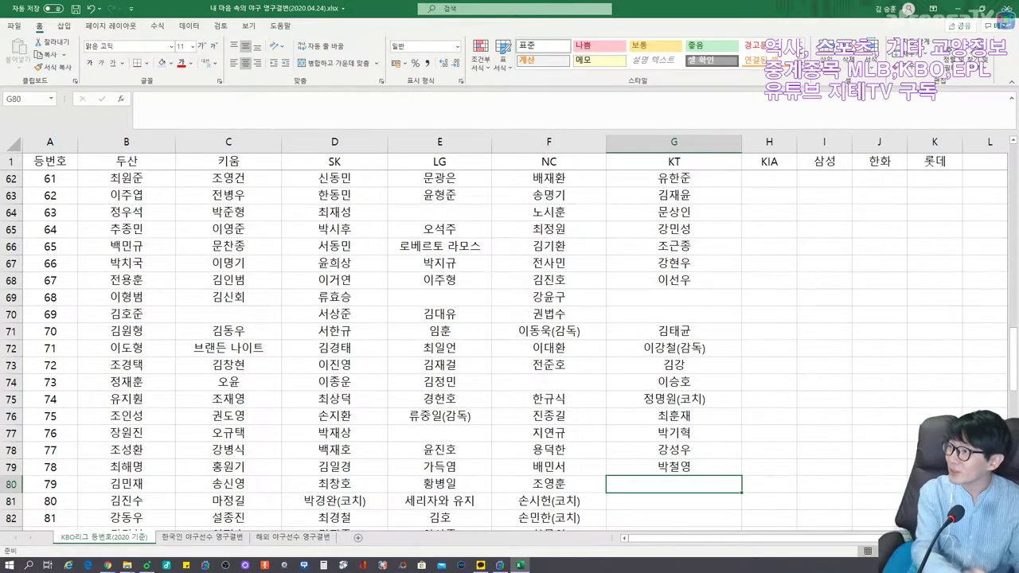
Enter 최영필(코치) and 박정환 as KT's numbers 79 and 80 in G80 and G81.
text(최영필()
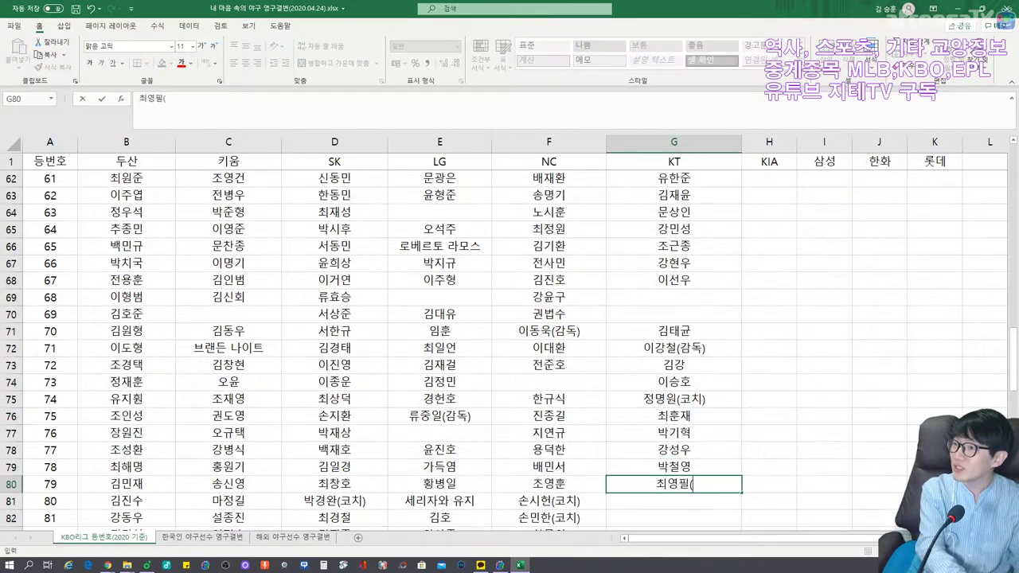
text(코치))
key(Return)
text(박)
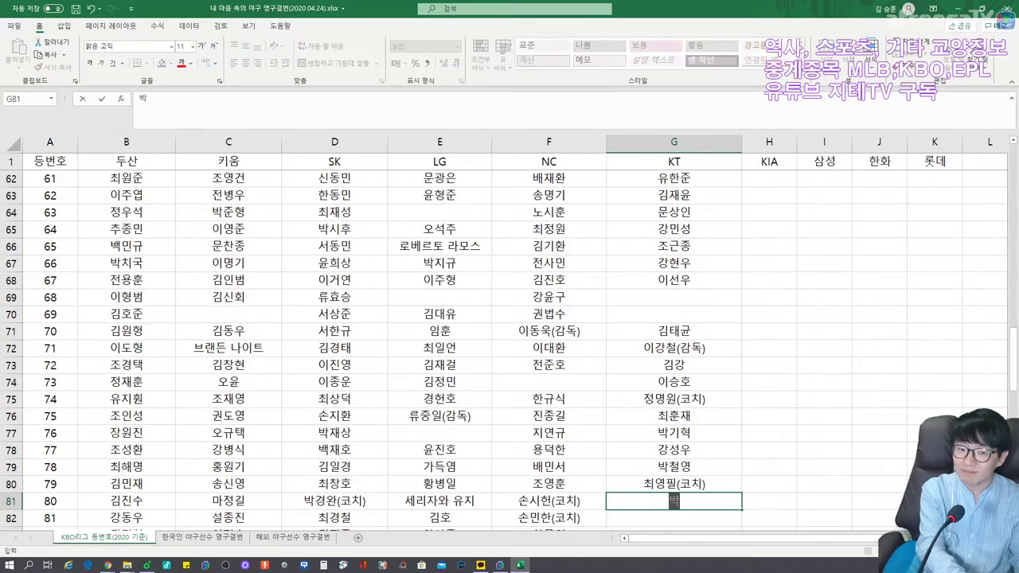
text(정화ㄴ)
key(Return)
Fill KT's numbers 81 to 83, cells G82 to G84, with 김인호, 윤요섭 and 한윤섭.
text(김인호)
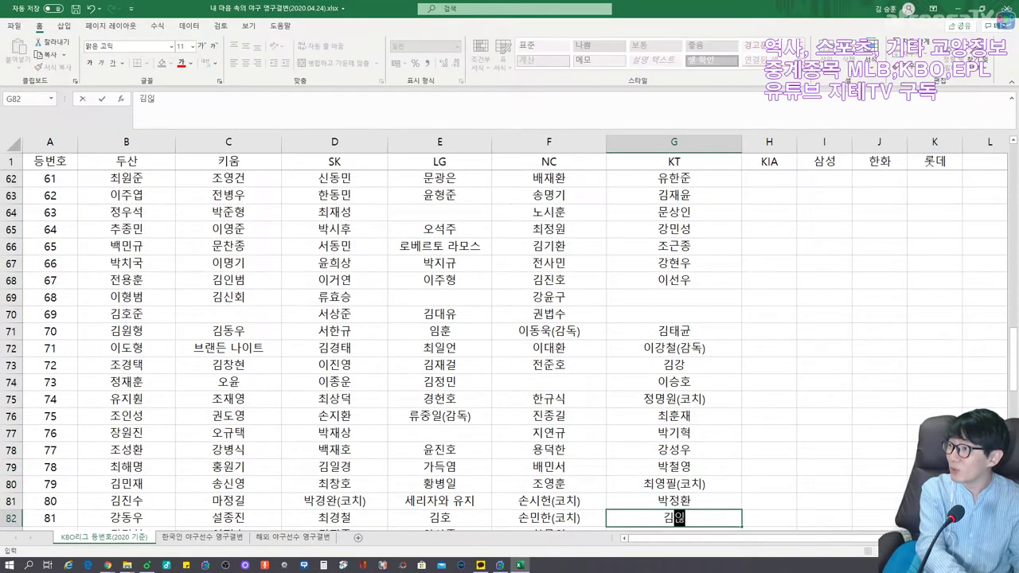
key(Return)
text(윤요섭)
key(Return)
text(한윤섭)
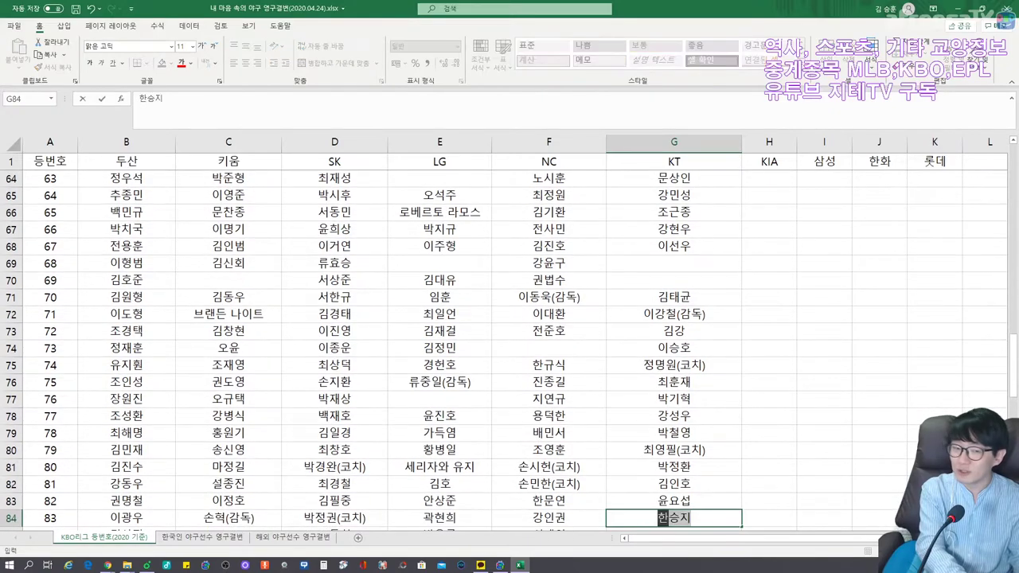
key(Return)
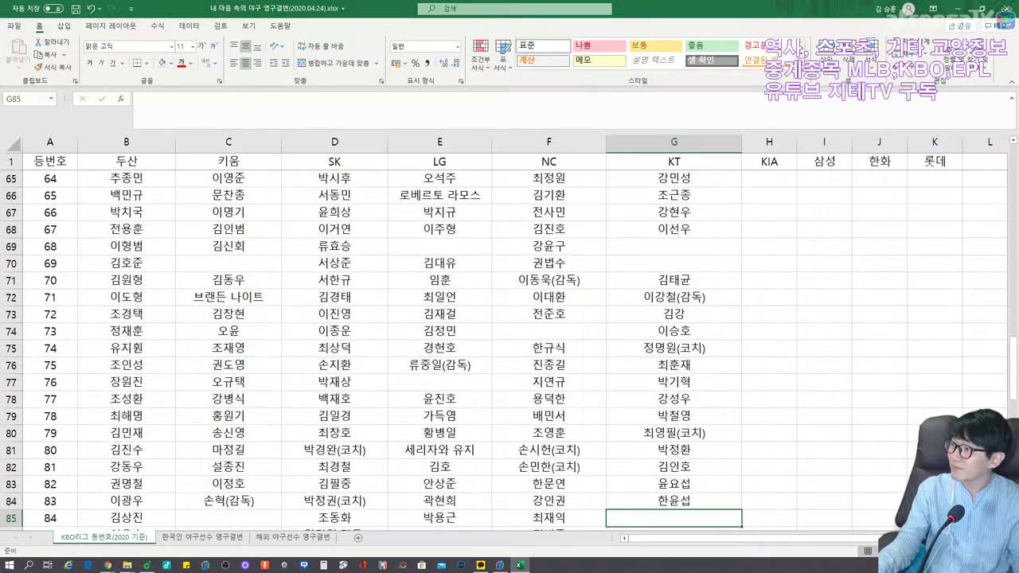
Leave KT's number 84 blank and enter 한혁수, 김연훈 and 박승민 as numbers 85 to 87 in G86 to G88.
key(Return)
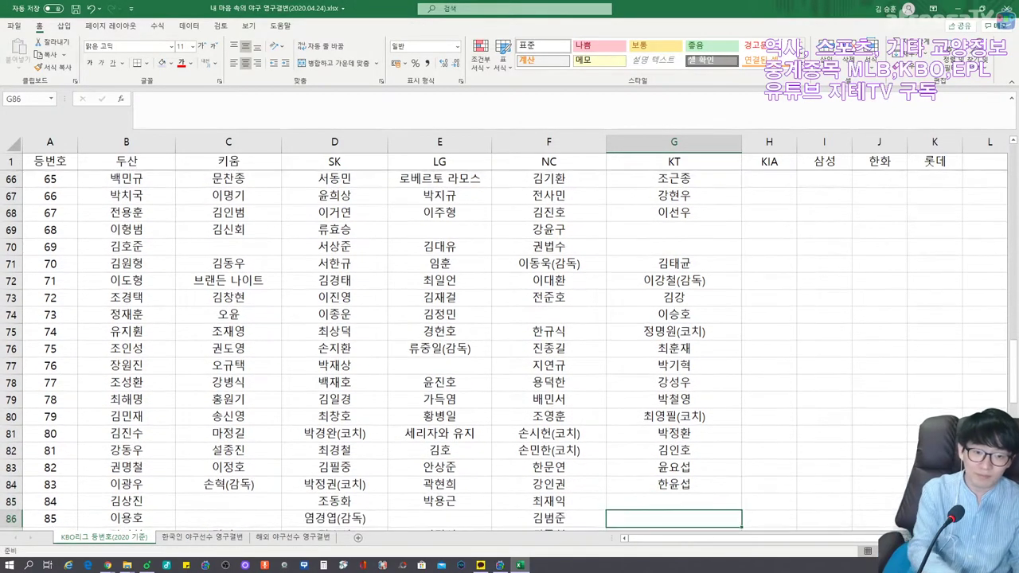
text(한혁수)
key(Return)
text(김연훈)
text(승민)
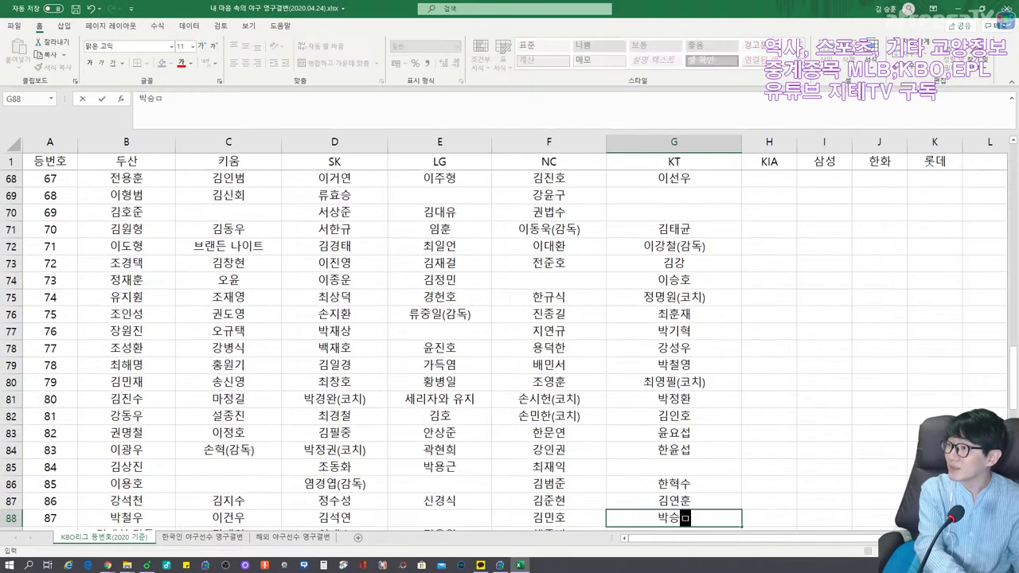
key(Return)
Enter 홍성용 as KT's number 88 in G89, skip number 89, and enter 조중근 and 신명철 as numbers 90 and 91.
text(홍성용)
key(Return)
key(Return)
text(조중근)
key(Return)
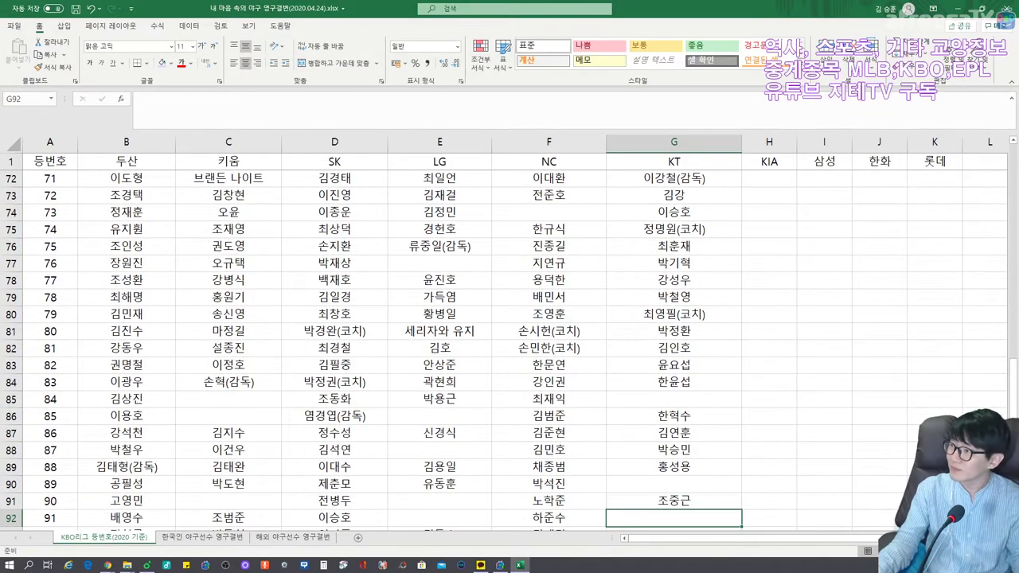
text(신명철)
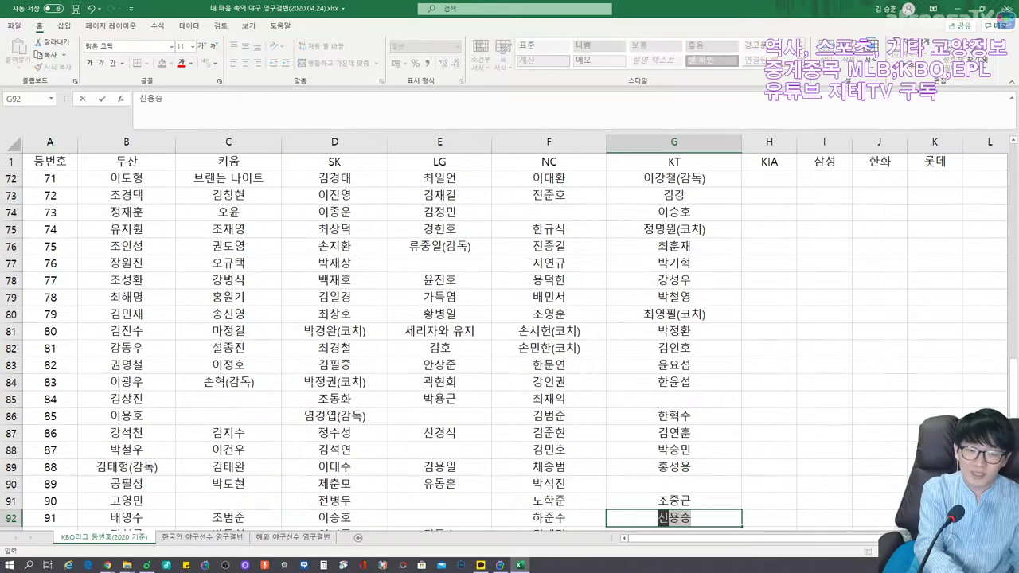
key(Return)
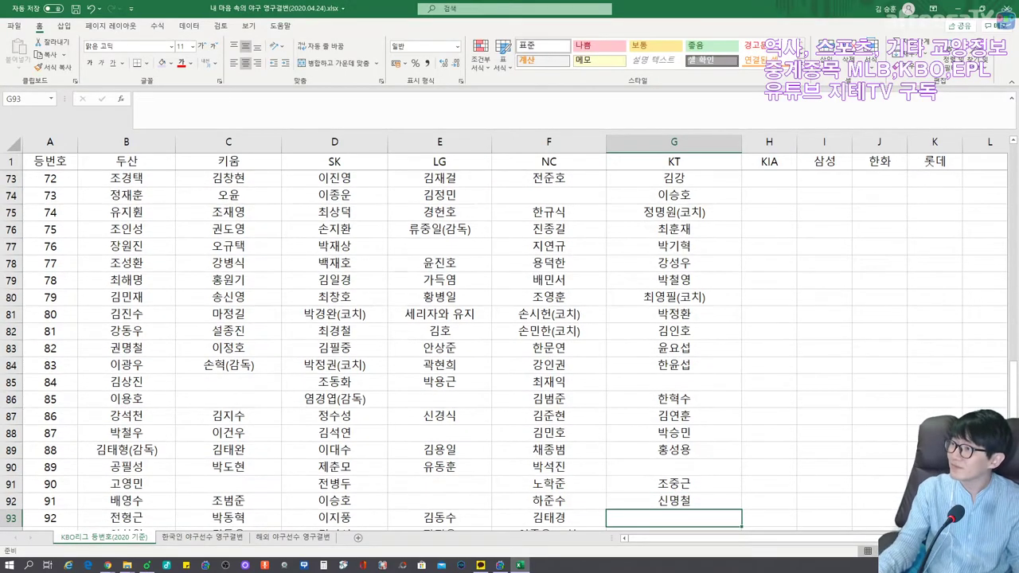
Leave KT's number 92 blank and enter 지강혁, 김민섭 and 박규민 as numbers 93 to 95 in G94 to G96.
key(Return)
text(지강혀)
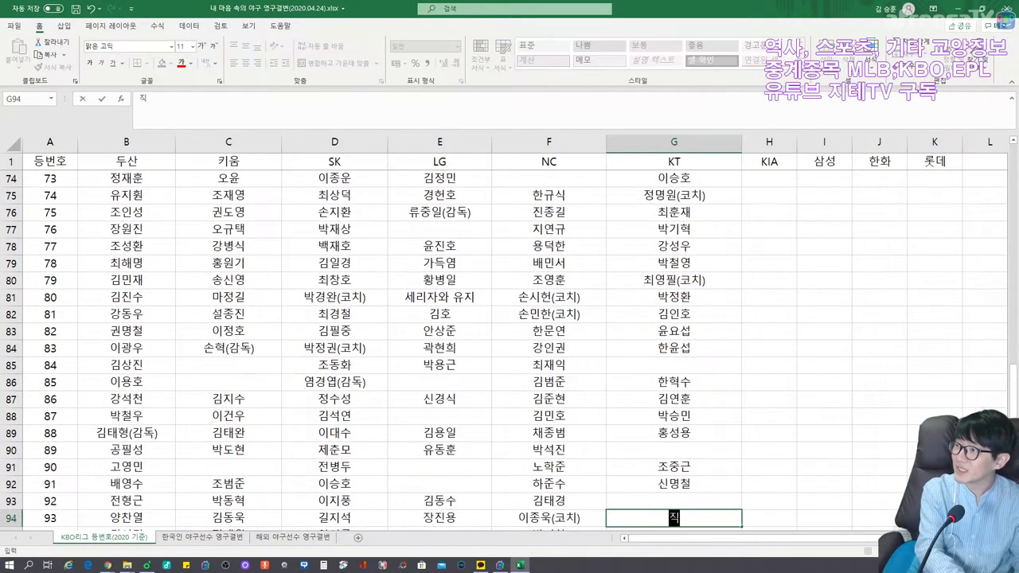
text(ㄱ)
key(Return)
text(김민섭)
key(Return)
text(박규민)
key(Return)
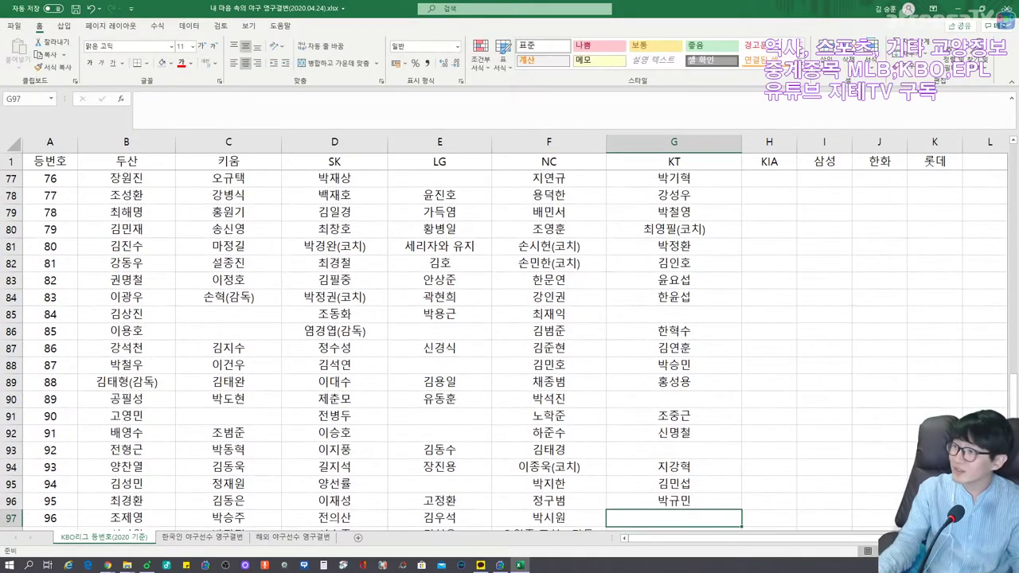
Fill KT's numbers 96 to 98, cells G97 to G99, with 박준호, 이종혁 and 김성훈.
text(박준호)
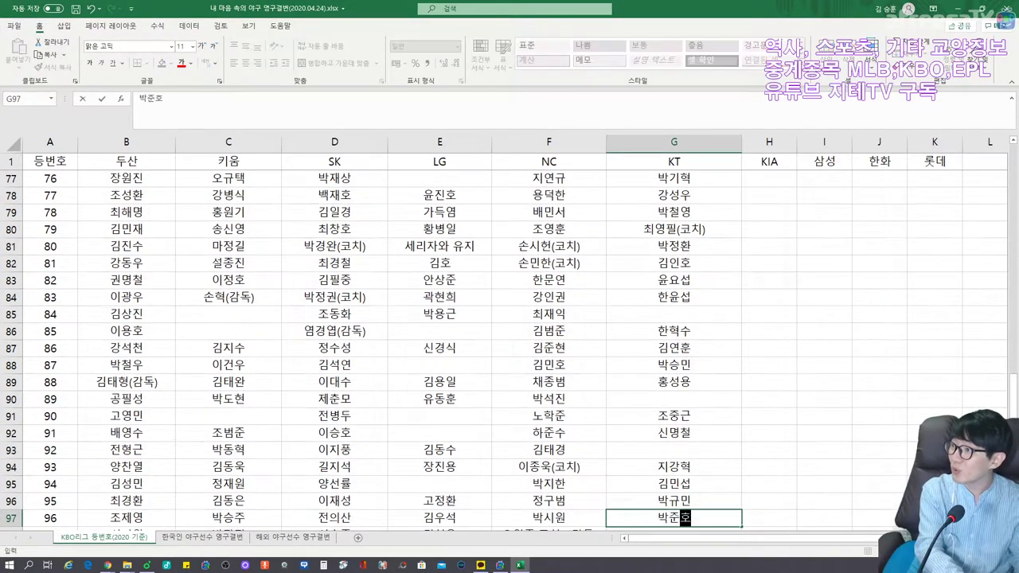
key(Return)
text(이종혀ㄱ)
key(Return)
text(김성훈)
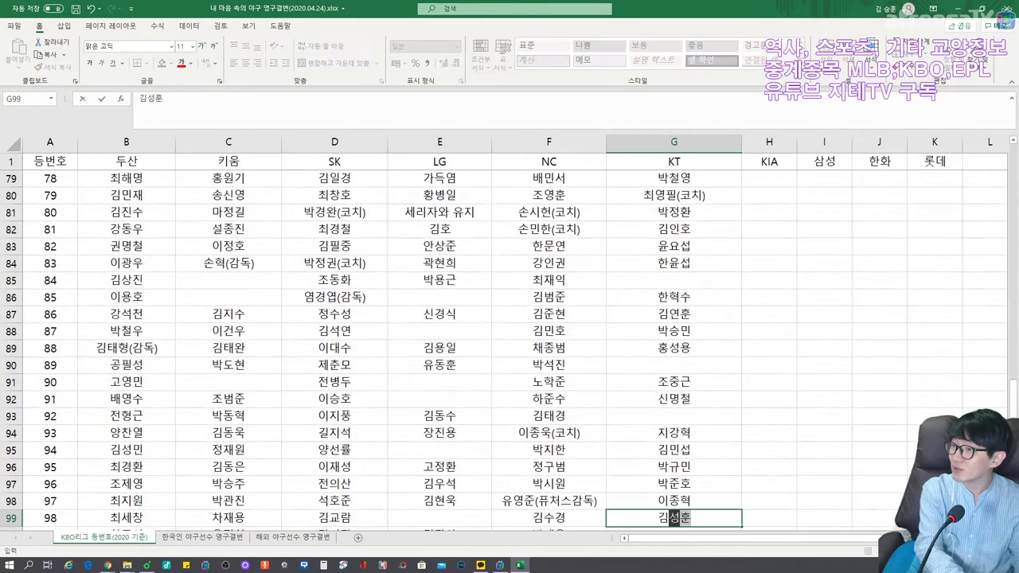
key(Return)
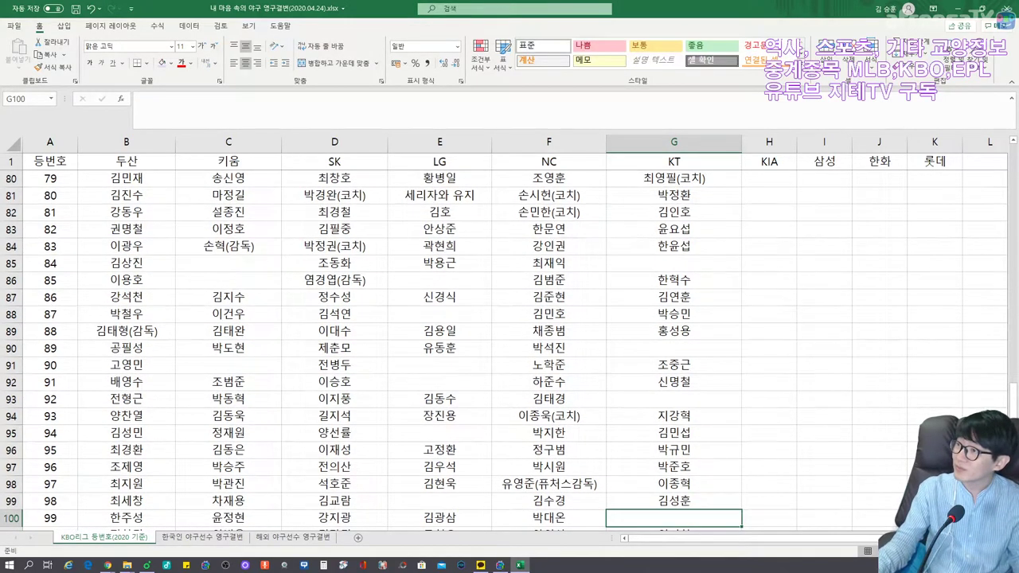
Enter 이범정 as KT's number 99 in G100 and 임지한 as number 0 in G101.
text(이범정)
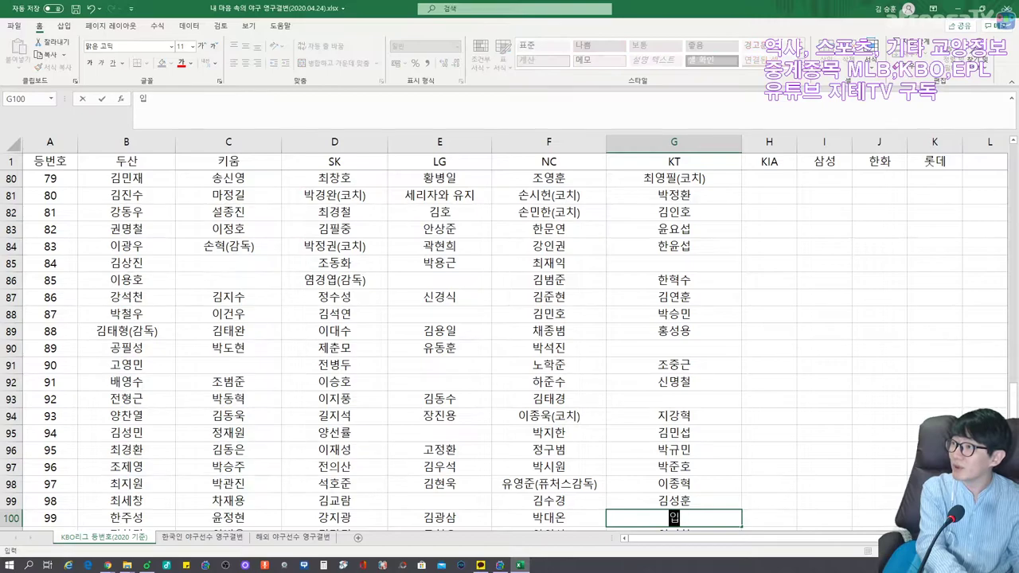
key(Return)
text(임지한)
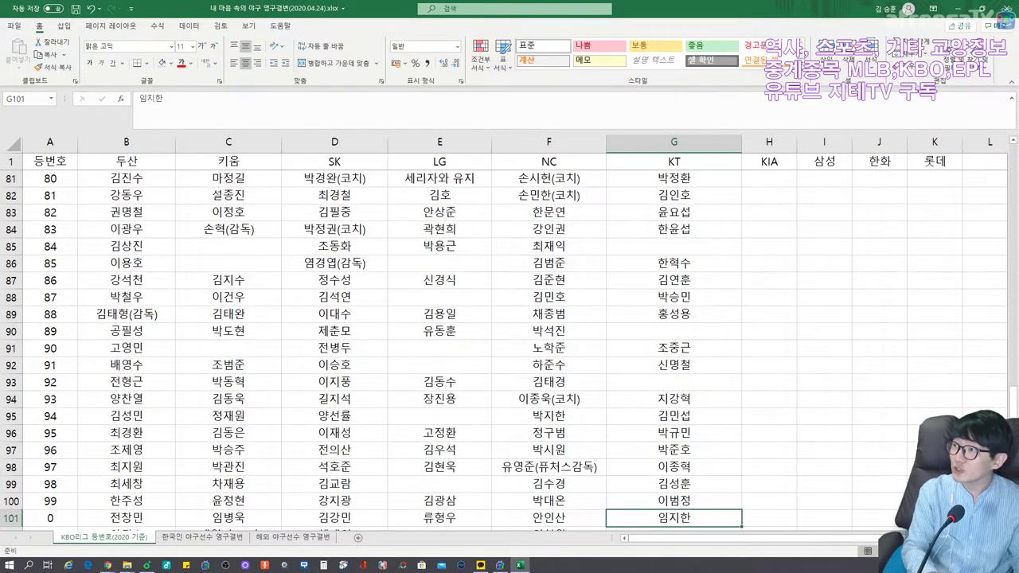
key(Return)
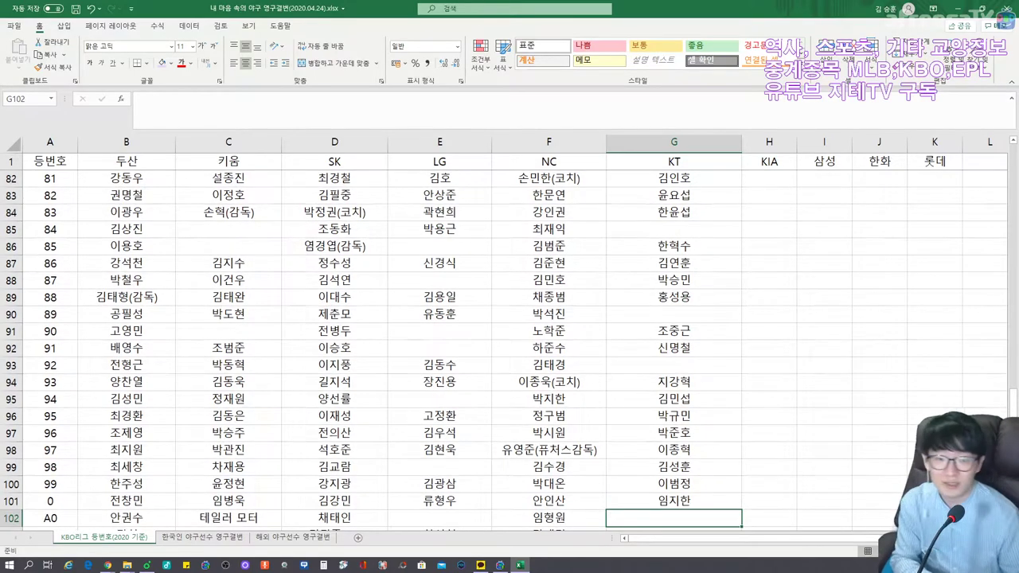
Leave KT's A0 row blank and enter 이구름, 박준혁 and 윤준혁 as numbers 100 to 102 in G103 to G105.
key(Return)
text(이구름)
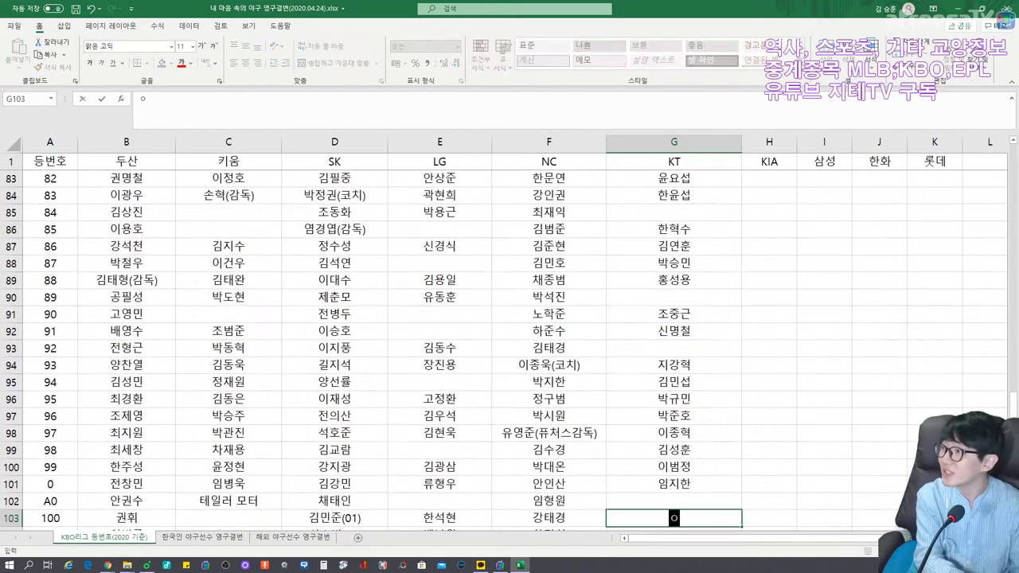
key(Return)
text(박준혁)
key(Return)
text(윤요섭)
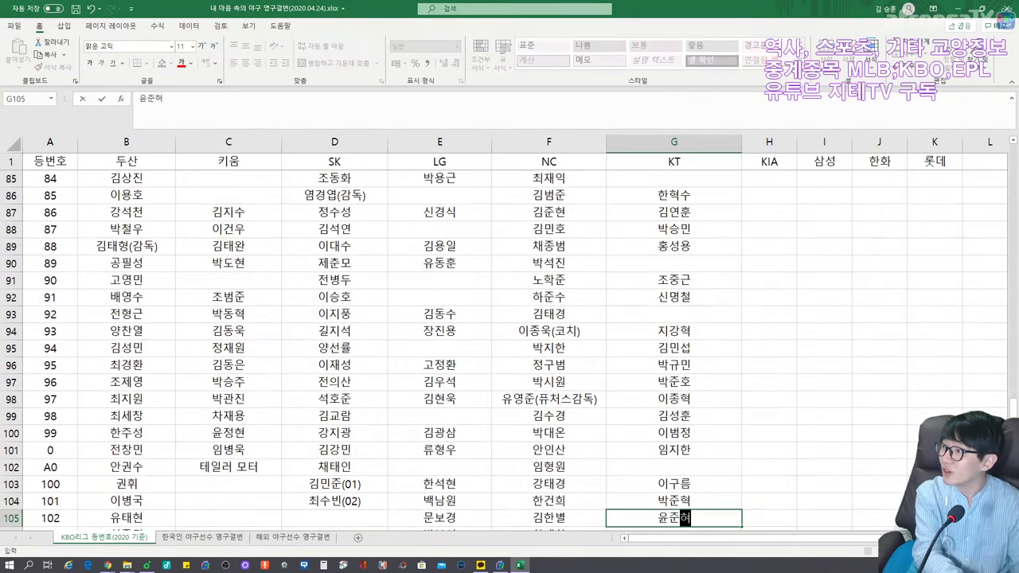
key(Return)
Fill KT's numbers 103 to 105, cells G106 to G108, with 김성균, 서경찬 and 한대겸.
text(김성균)
key(Return)
text(서경찬)
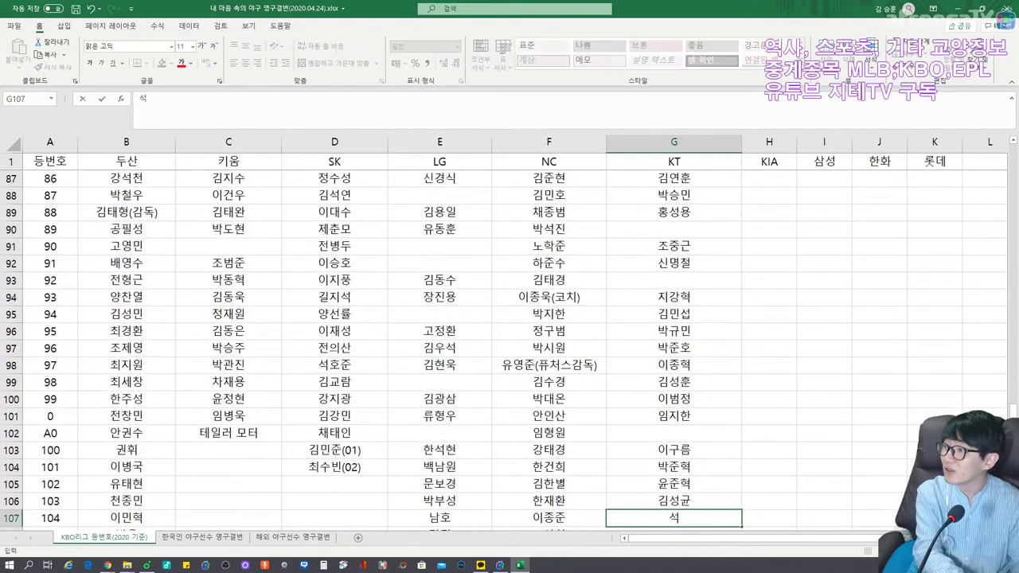
key(Return)
text(한댁ㅕㅇ)
key(Return)
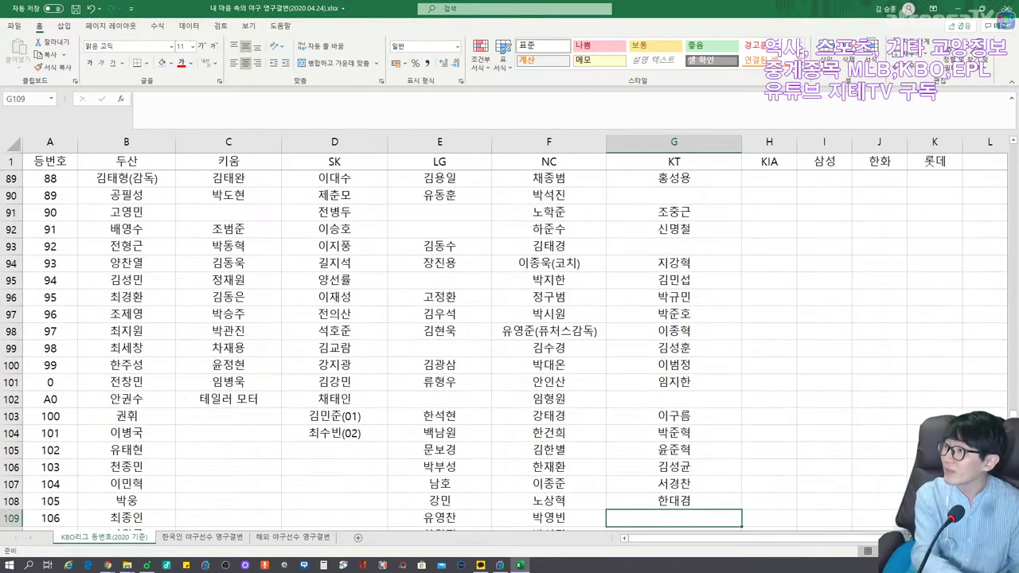
Fill KT's numbers 106 to 108, cells G109 to G111, with 한지용, 문상준 and 여도건.
text(한지용)
key(Return)
text(문상주)
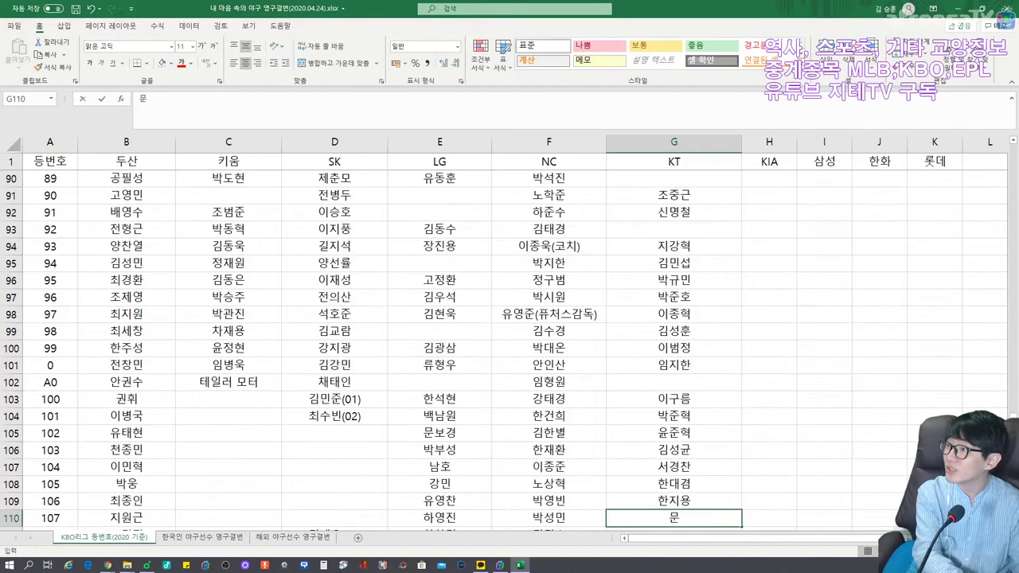
key(Return)
text(염도건)
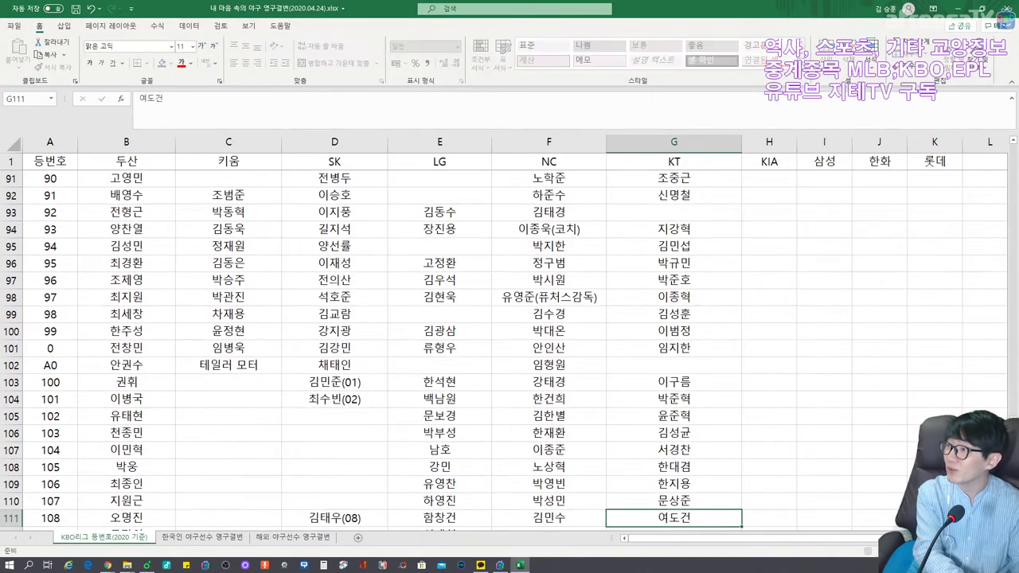
key(Return)
Fill KT's numbers 109 to 111, cells G112 to G114, with 최지효, 고영찬 and 최태성.
text(최지효)
key(Return)
text(고영찬)
key(Return)
text(최태성)
key(Return)
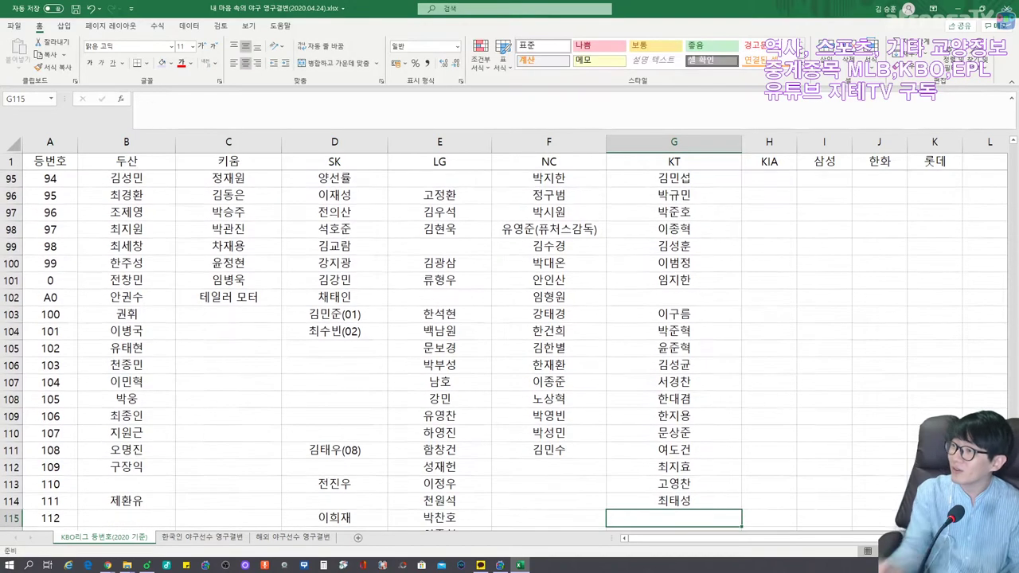
Fill KT's numbers 112 to 115, cells G115 to G118, with 이승주, 김경민, 윤종휘 and 박성현.
text(이승주)
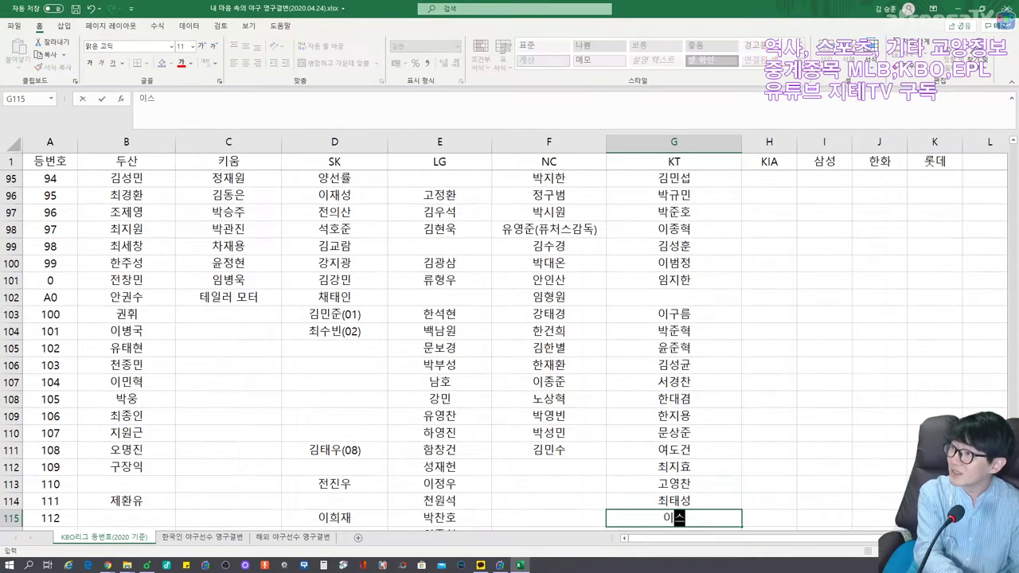
key(Return)
text(김경민)
key(Return)
text(윤종휘)
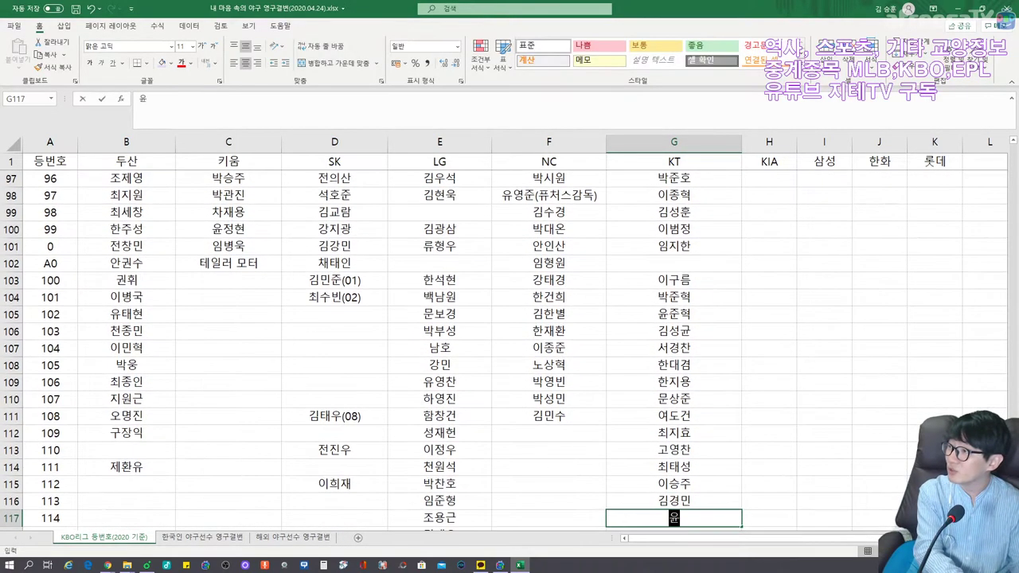
key(Return)
text(밖성현)
key(Return)
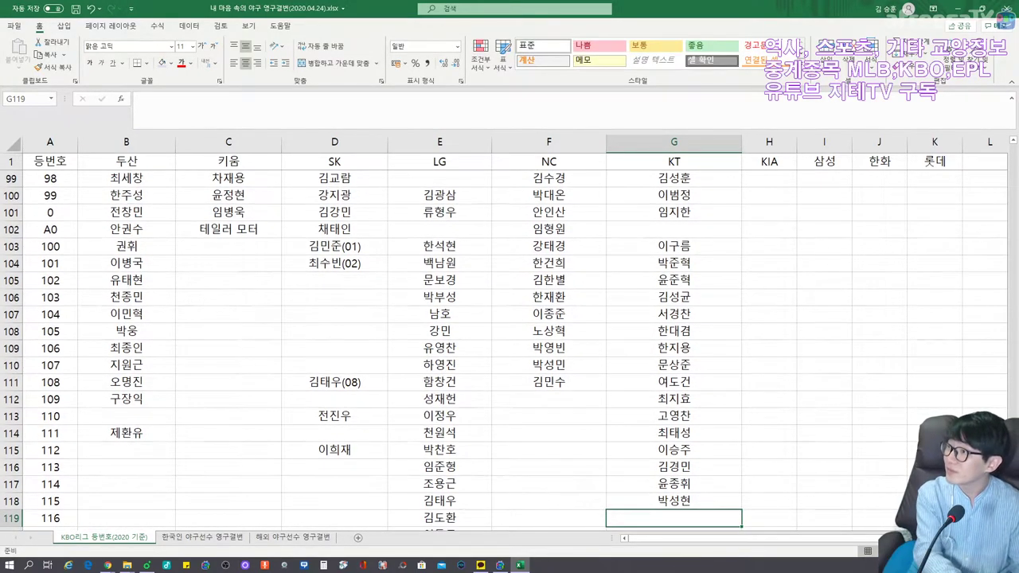
Fill KT's numbers 116 to 118, cells G119 to G121, with 전용주, 최건 and 윤강찬.
text(전용주)
key(Return)
text(최건)
key(Return)
text(윤강찬)
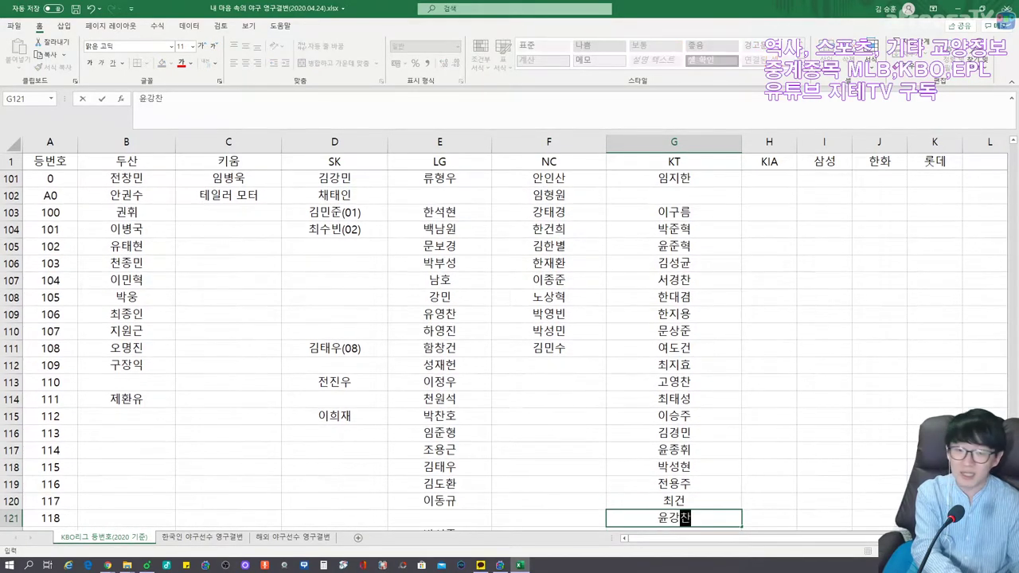
key(Return)
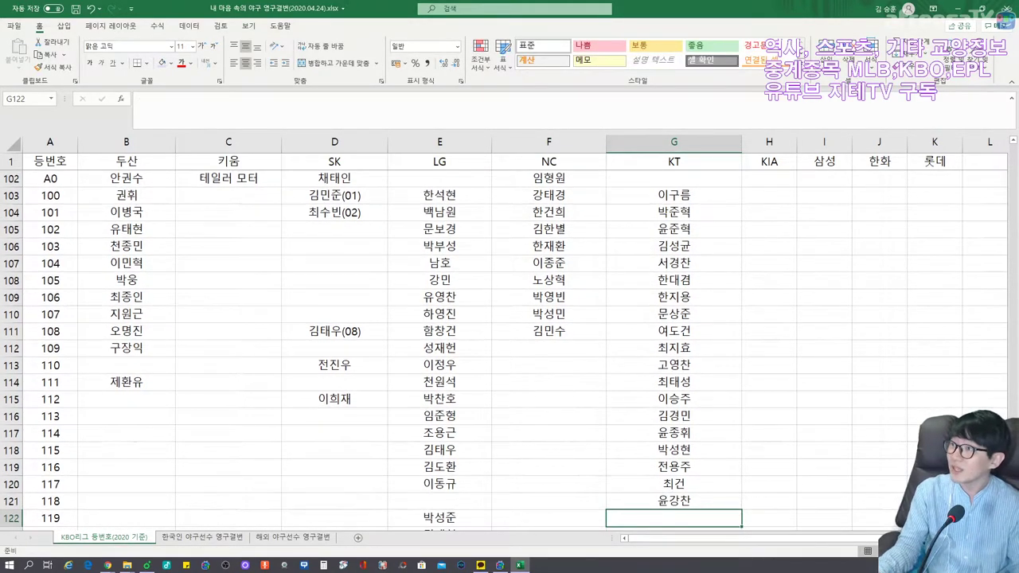
Start the KIA column by entering 홍종표 as number 0 in H101.
key(alt+Tab)
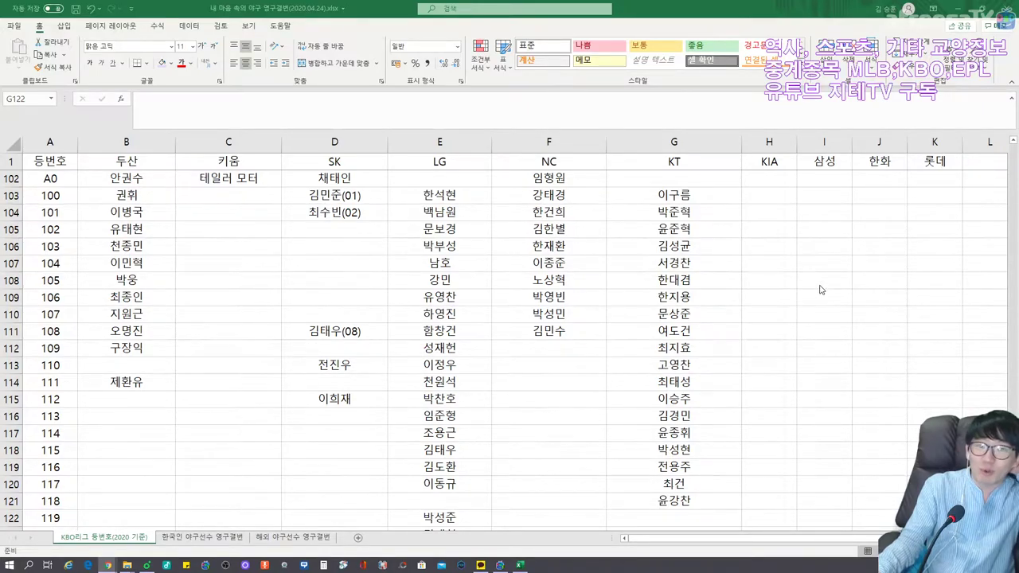
scroll(820, 288, up, 2)
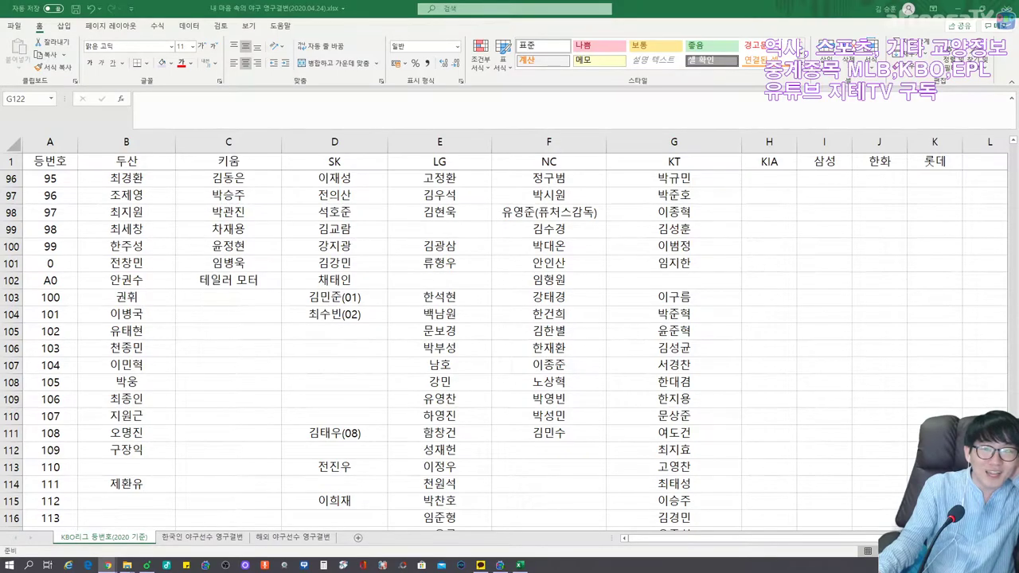
click(762, 266)
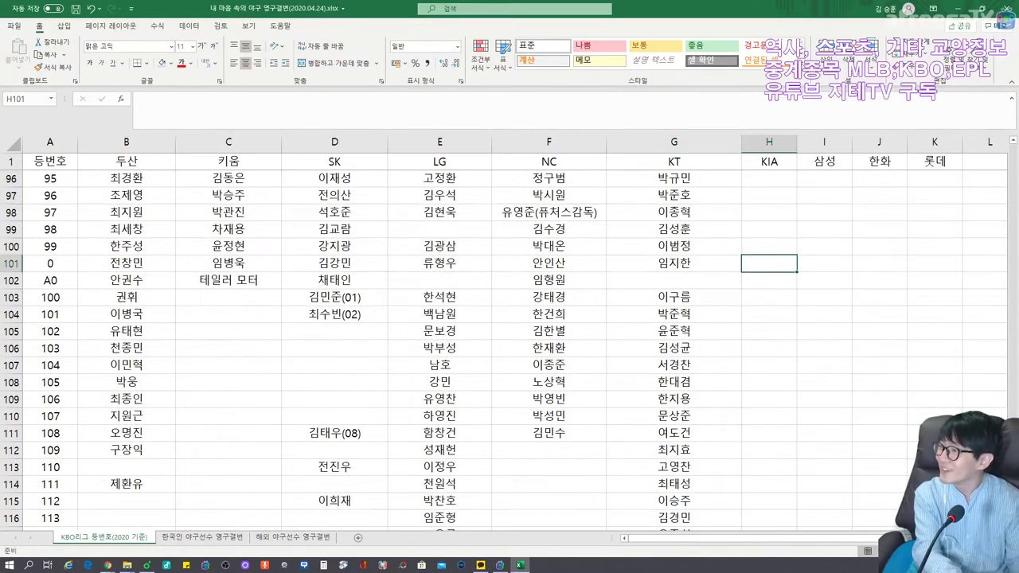
text(홍종표)
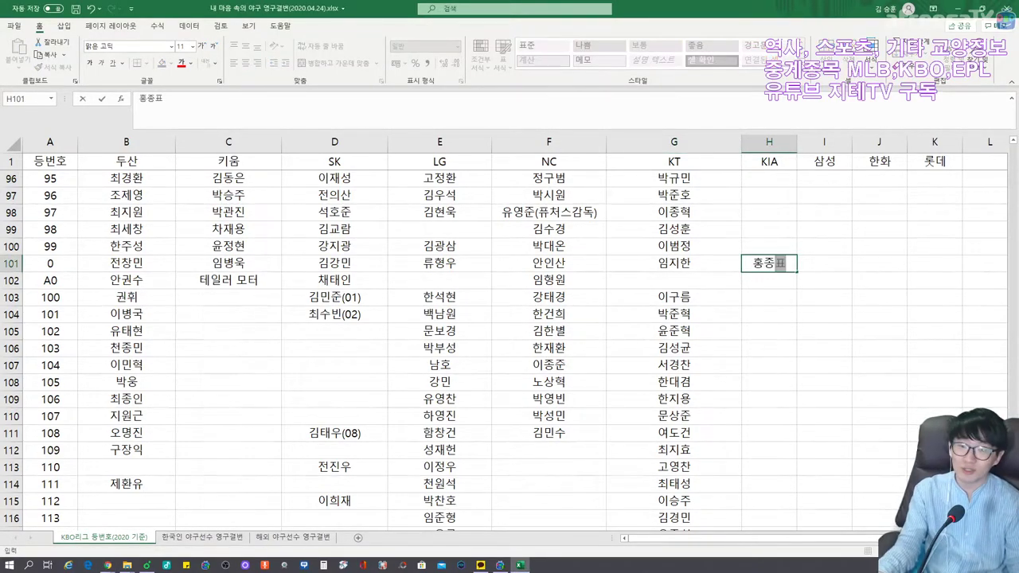
scroll(510, 343, up, 20)
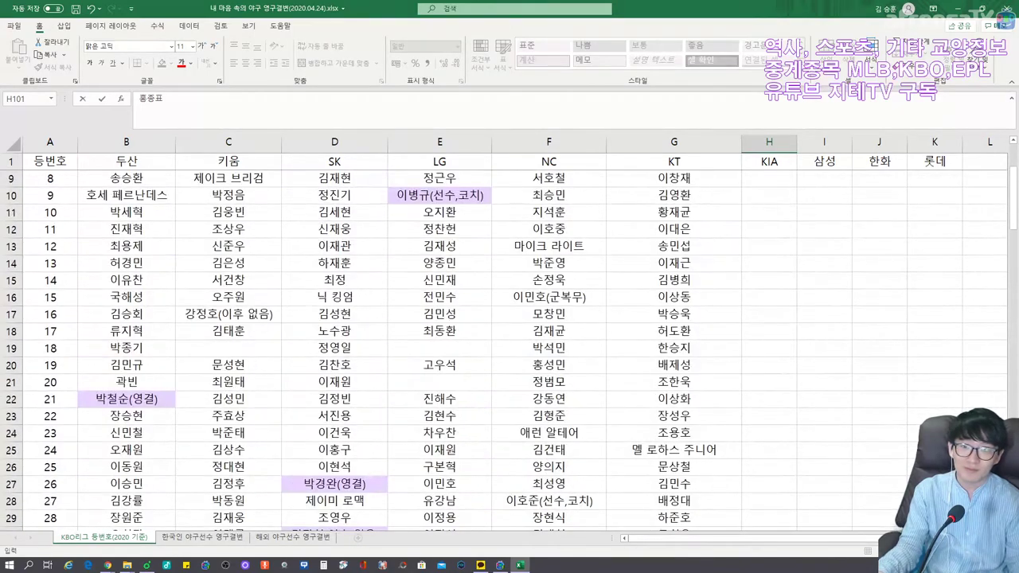
Fill KIA's numbers 1 to 3, cells H2 to H4, with 최원준, 황윤호 and 김선빈.
scroll(509, 343, up, 2)
click(769, 178)
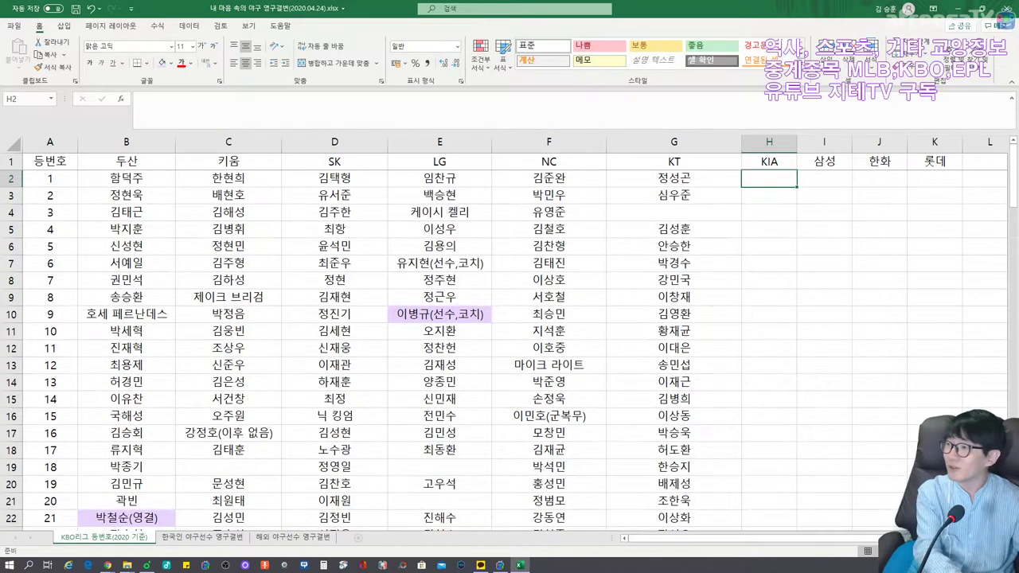
text(최원준)
key(Return)
text(호윤호)
key(Return)
text(김선)
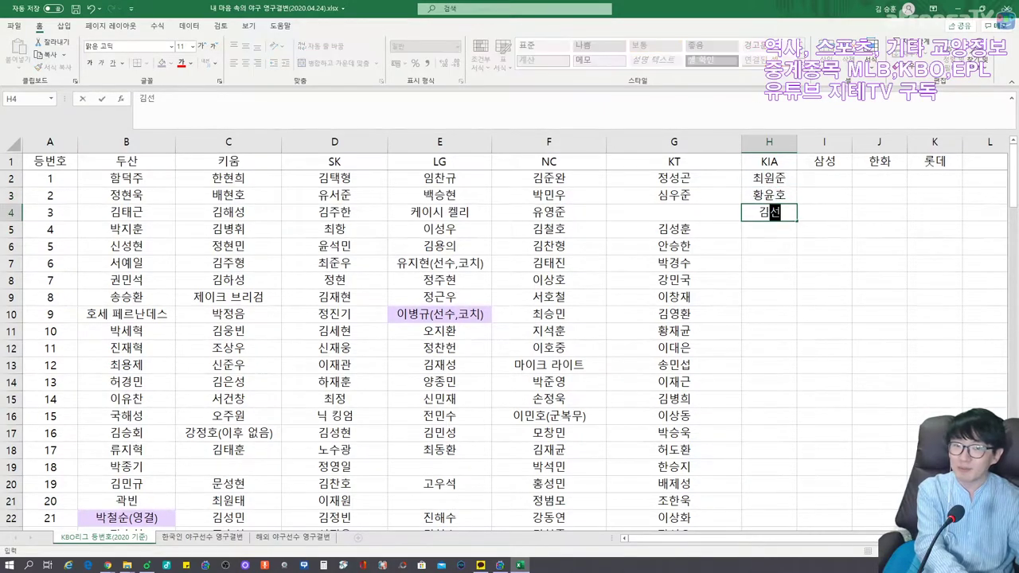
text(빈)
key(Return)
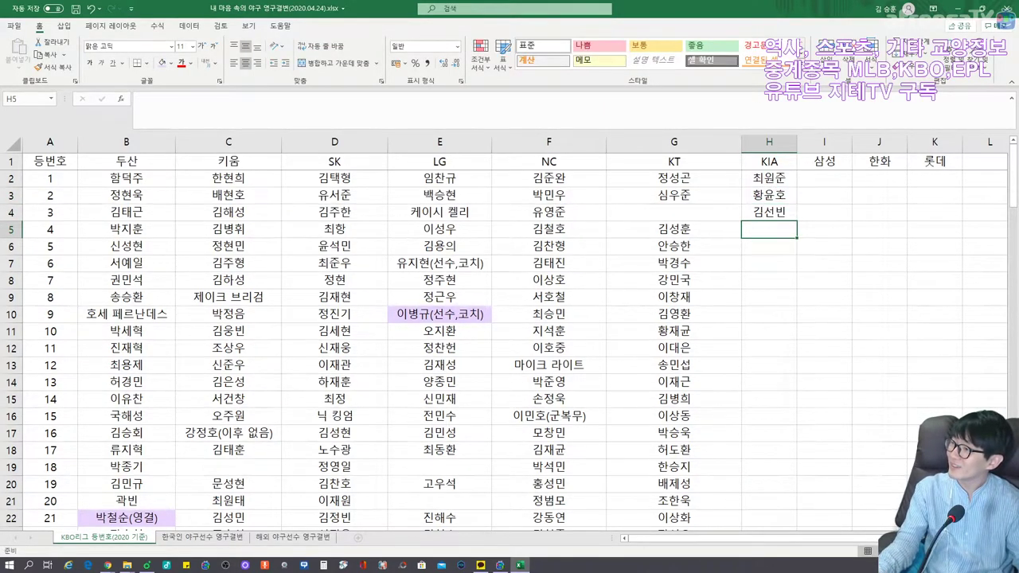
Fill KIA's numbers 4 to 6, cells H5 to H7, with 유지성, 황대인 and 나주환.
text(유지성)
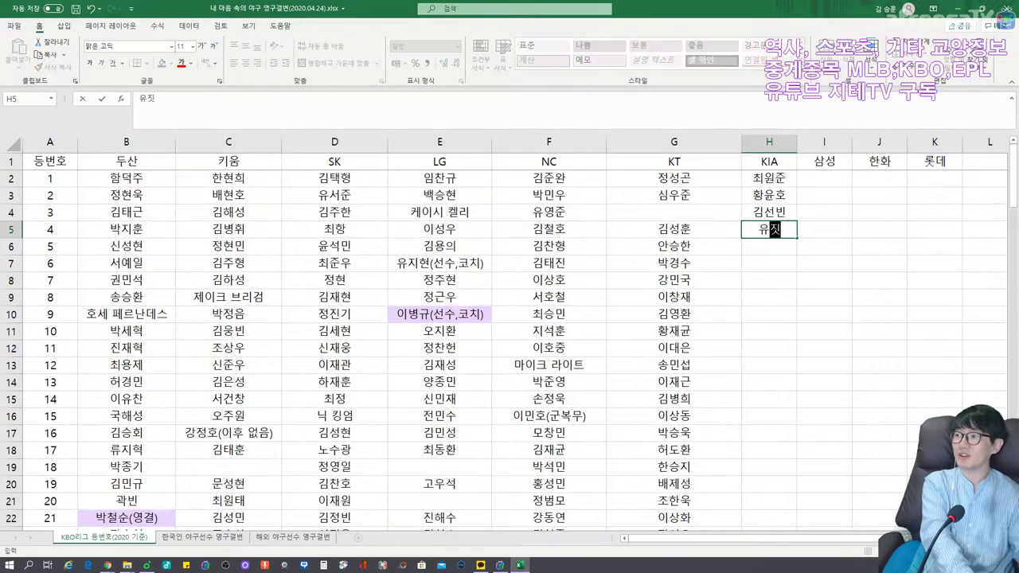
key(Return)
text(황대인)
key(Return)
text(나주환)
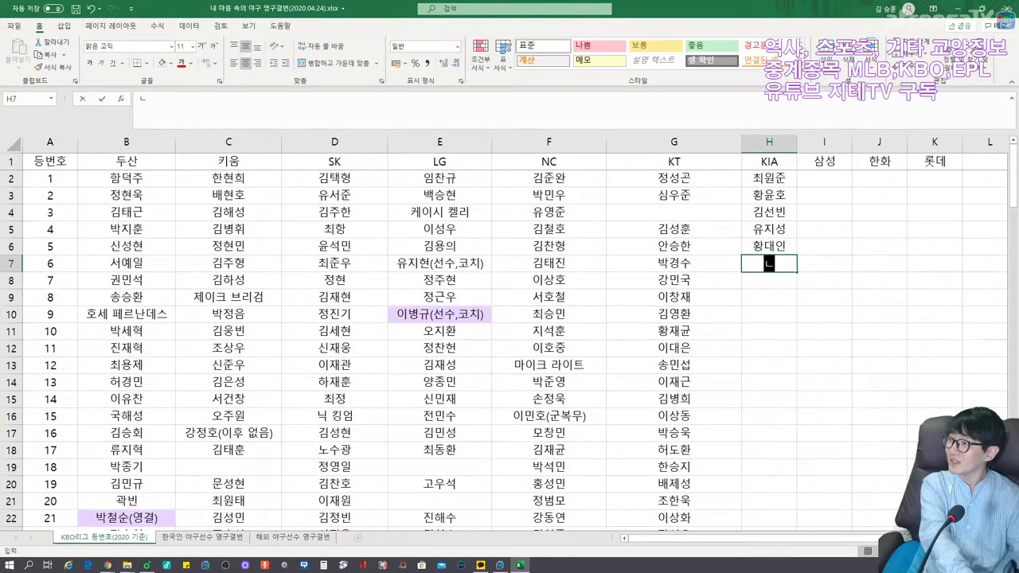
key(Return)
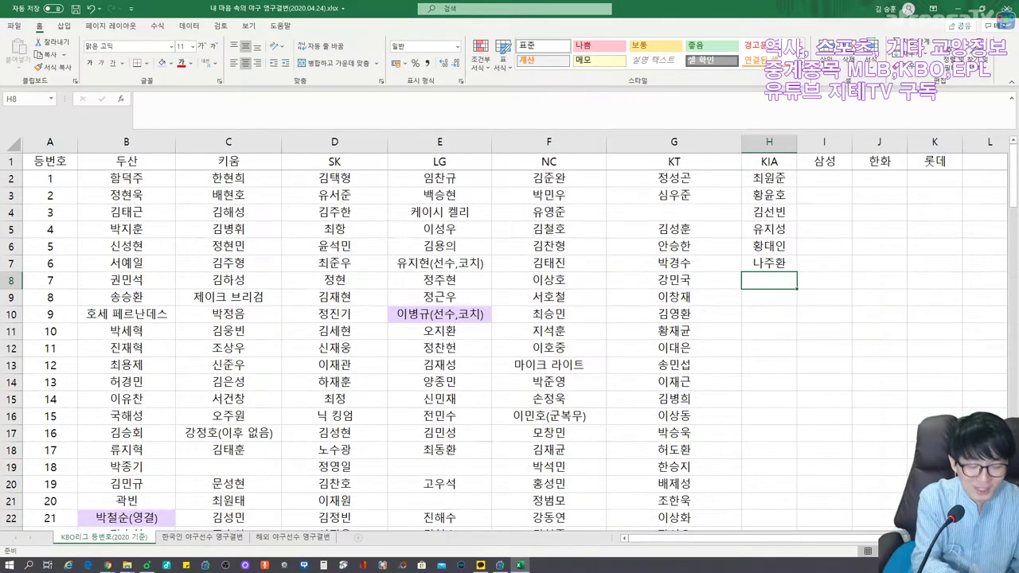
Enter 이종범(영결) as KIA's number 7 in H8.
text(이종범()
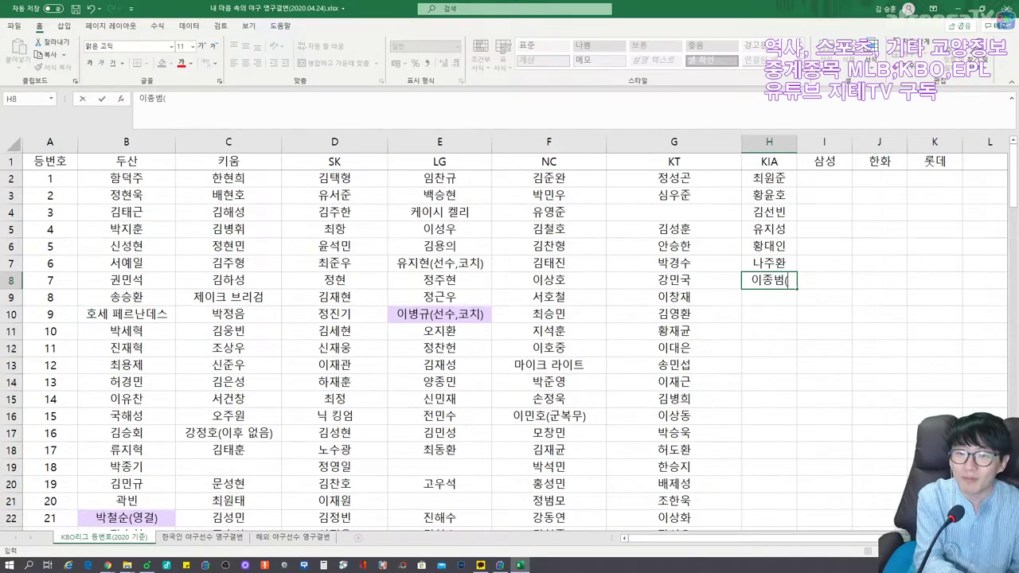
text(영결))
key(Return)
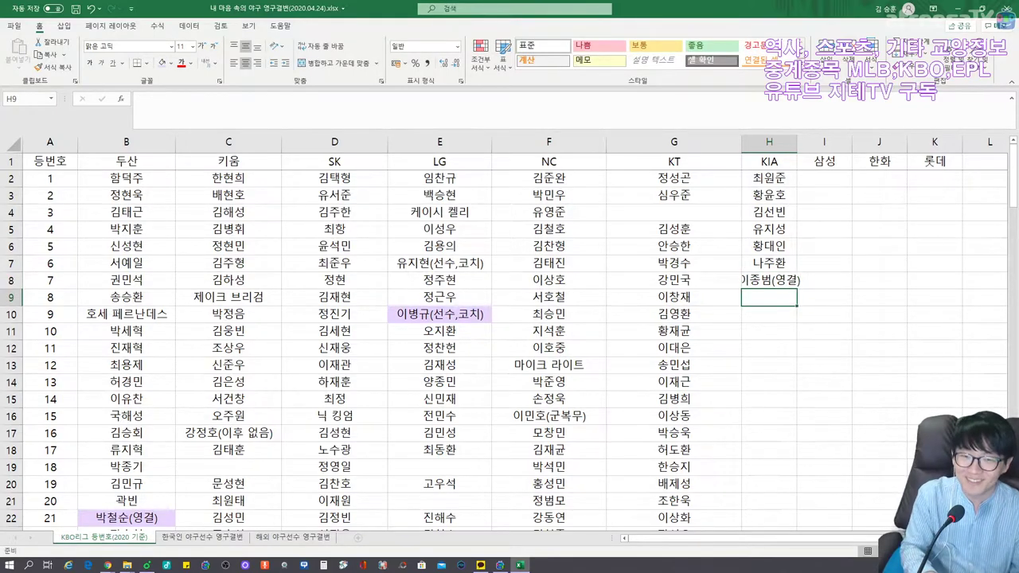
Highlight the 이종범(영결) cell, H8, in light purple and autofit the width of column H.
click(769, 280)
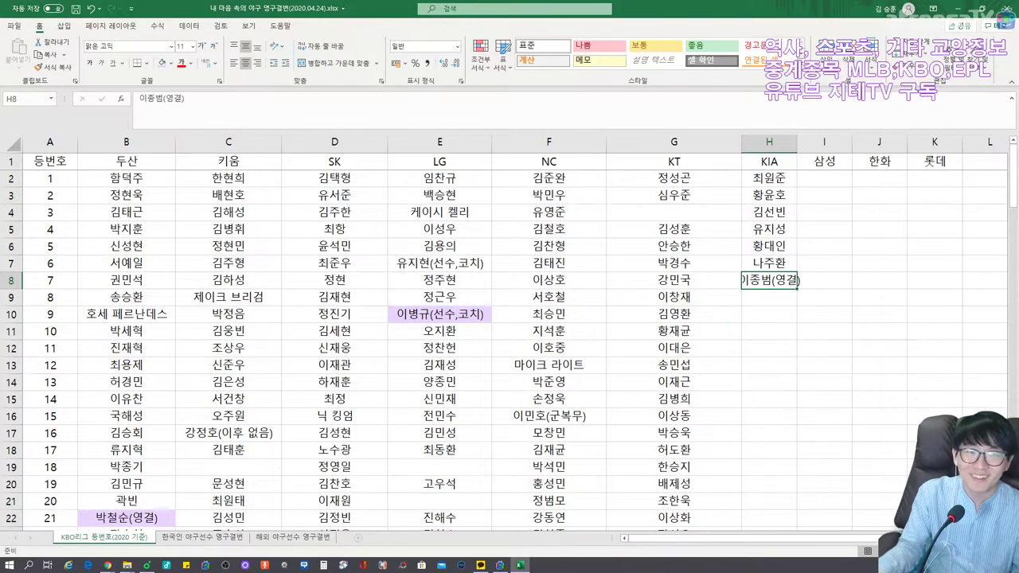
click(162, 63)
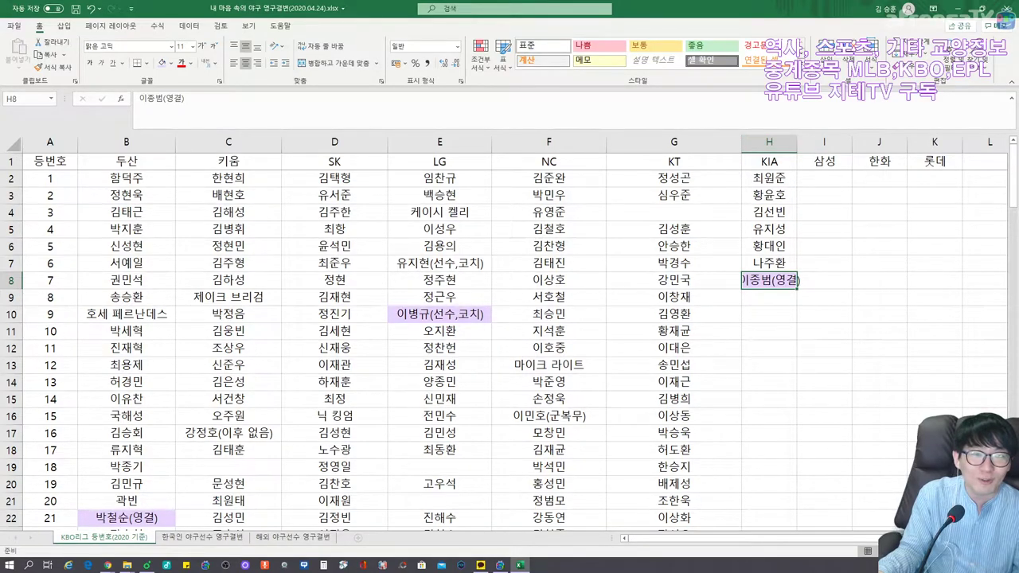
double_click(797, 142)
Enter 안치홍(이후 없음) as KIA's number 8 in H9 and autofit the width of column H to it.
click(780, 297)
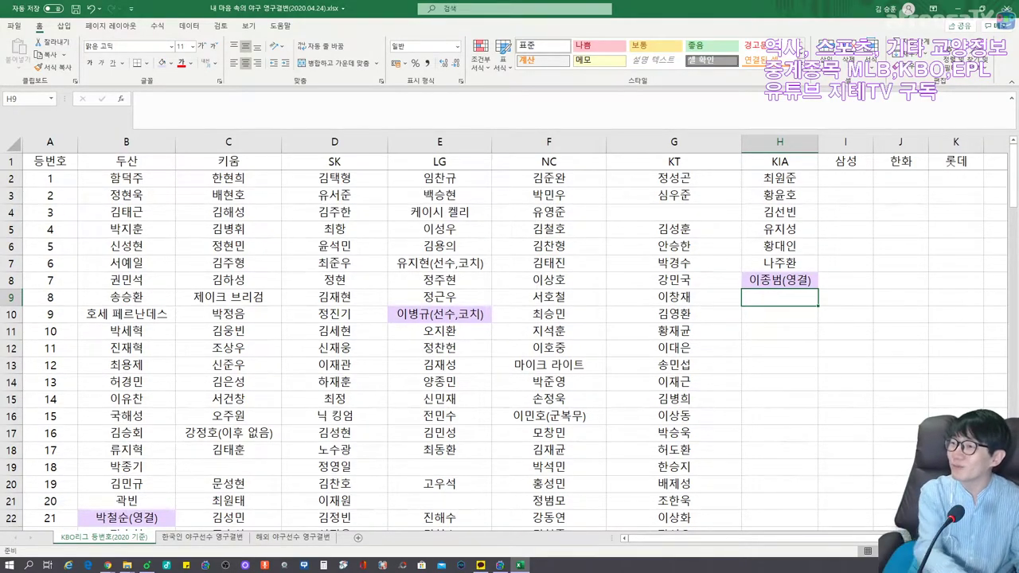
text(안치홍)
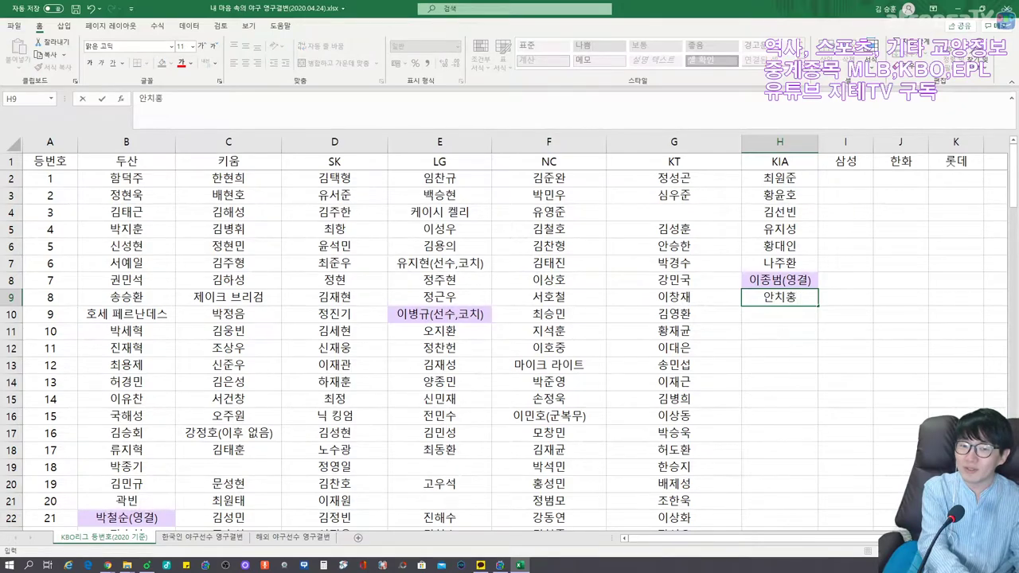
text((이후 없음))
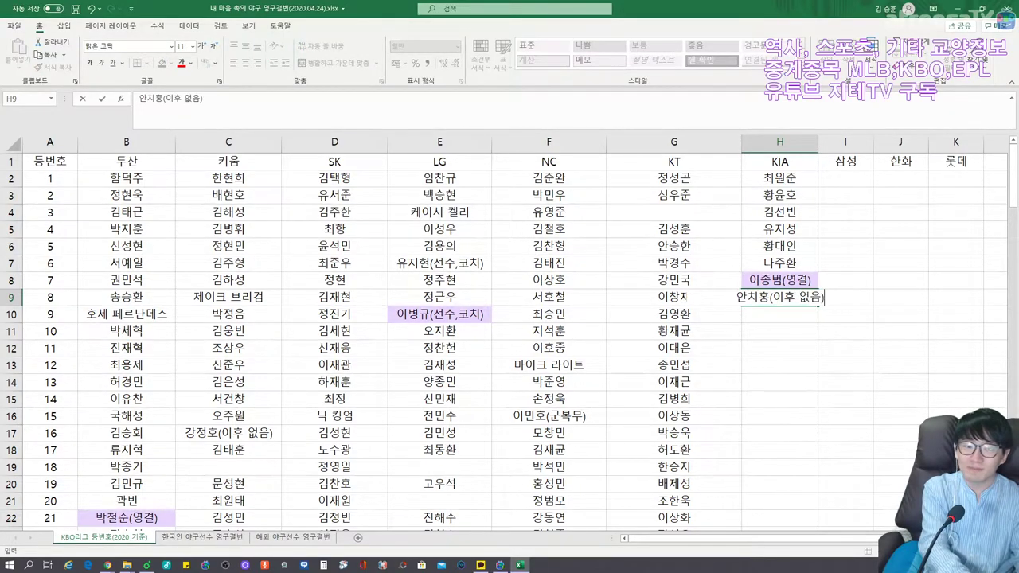
key(Return)
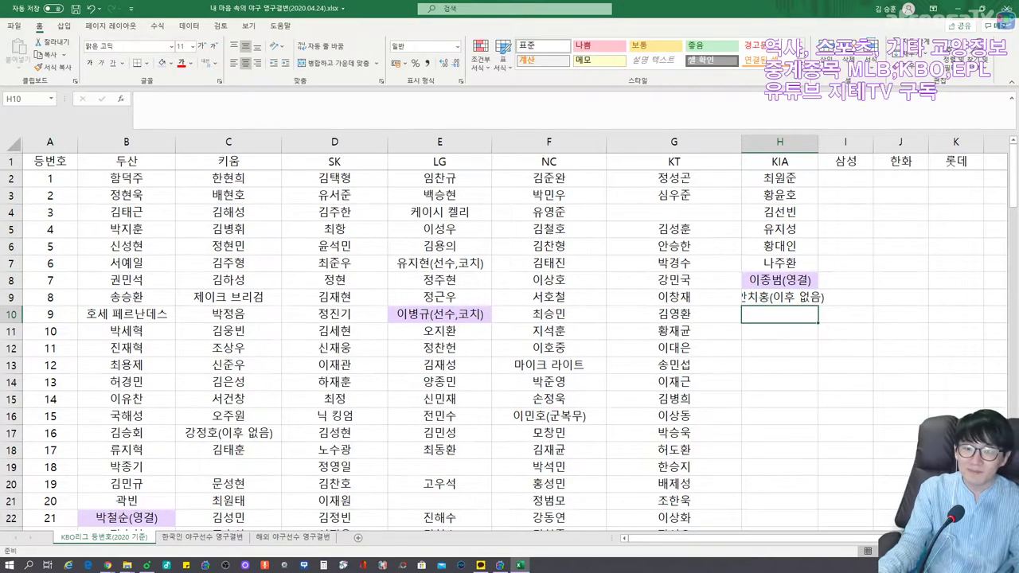
double_click(819, 142)
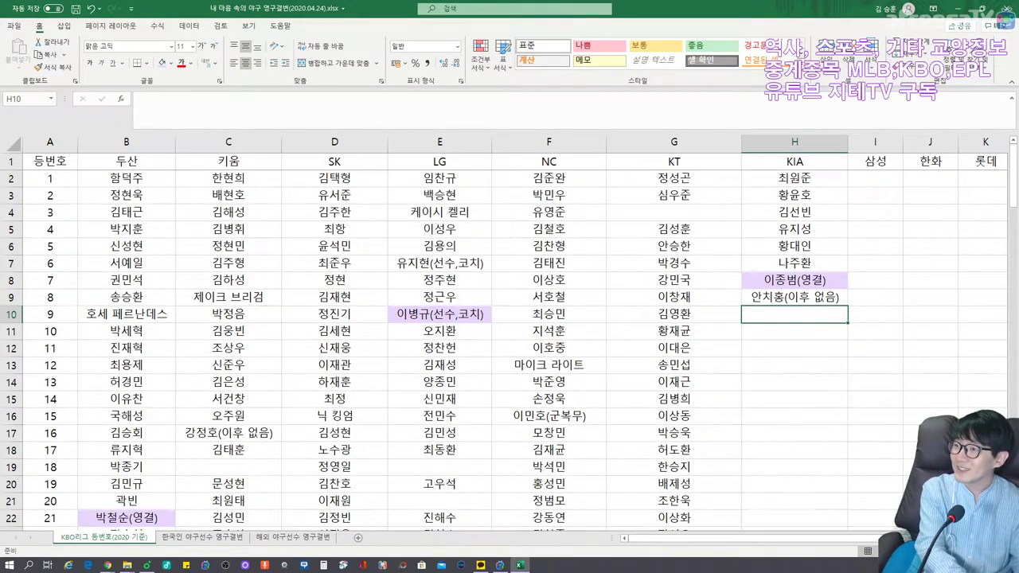
Enter 맷 윌리엄스(감독) as KIA's number 9 in H10.
text(맷 윌리엄스(감독))
key(Return)
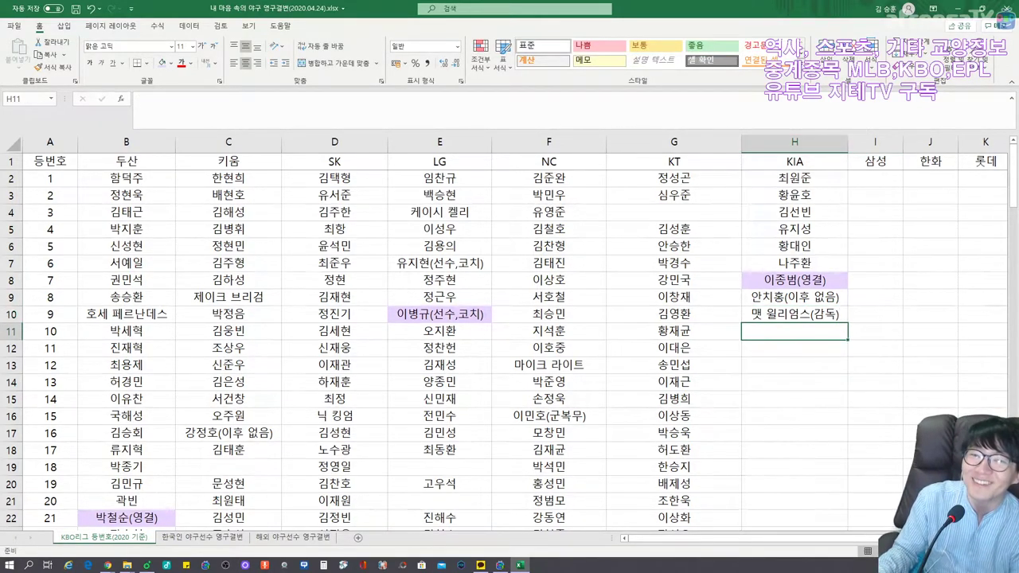
Fill KIA's numbers 10 to 12, cells H11 to H13, with 이진영, 이민우 and 백용환.
scroll(509, 350, down, 1)
scroll(509, 350, up, 1)
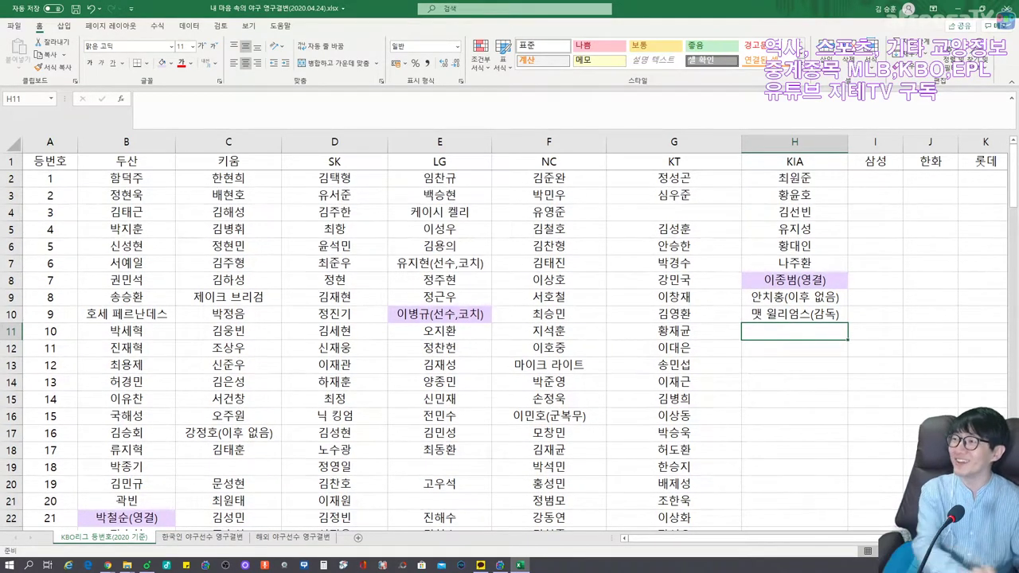
text(이진영)
key(Return)
text(임민우)
key(Return)
text(백용환)
key(Return)
Fill KIA's numbers 13 to 15, cells H14 to H16, with 이창진, 김규성 and 이준영.
text(이창진)
key(Return)
text(ㄱ김규성)
key(Return)
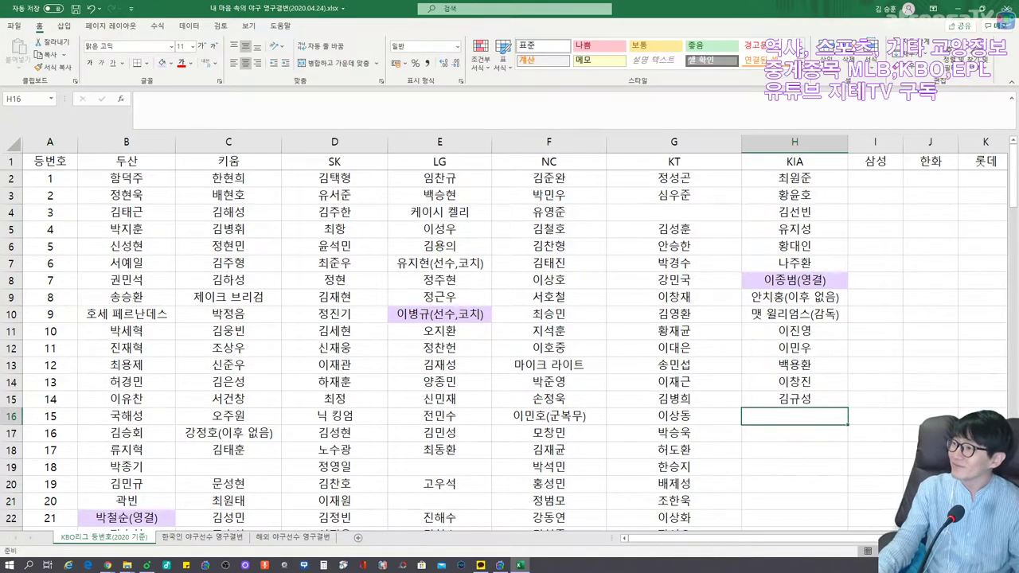
text(이준영)
key(Return)
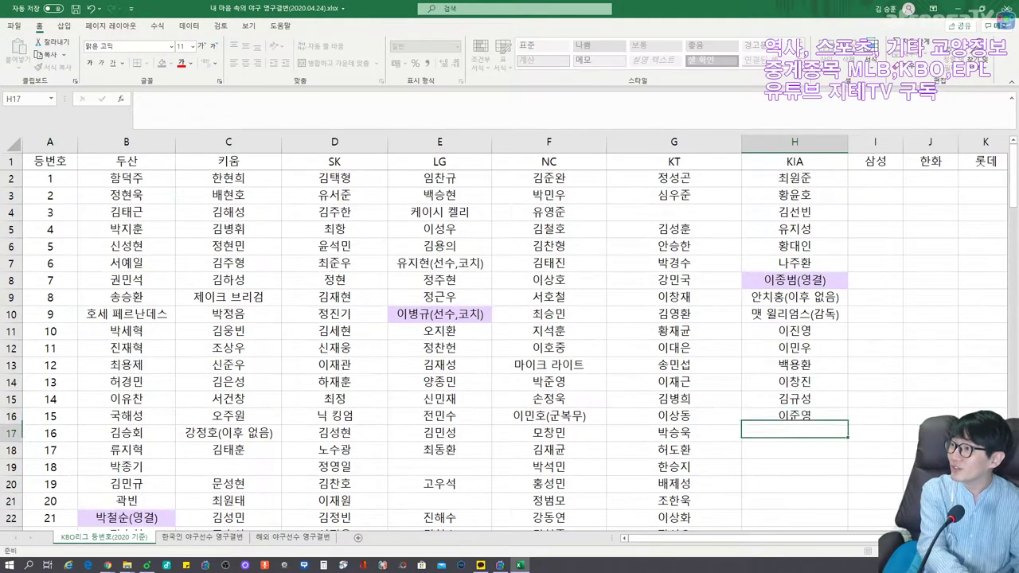
Fill KIA's numbers 16 and 17, cells H17 and H18, with 김주찬 and 임기영.
text(김주찬)
key(Return)
text(이임기영)
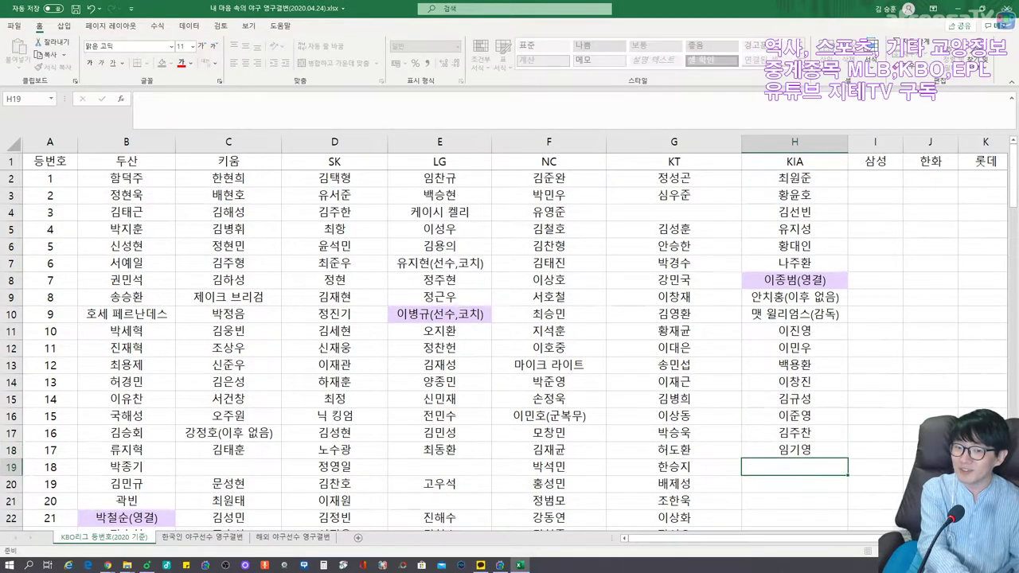
key(Return)
Enter 선동열(영결) as KIA's number 18 in H19 and highlight the cell in light purple.
text(선동열(영)
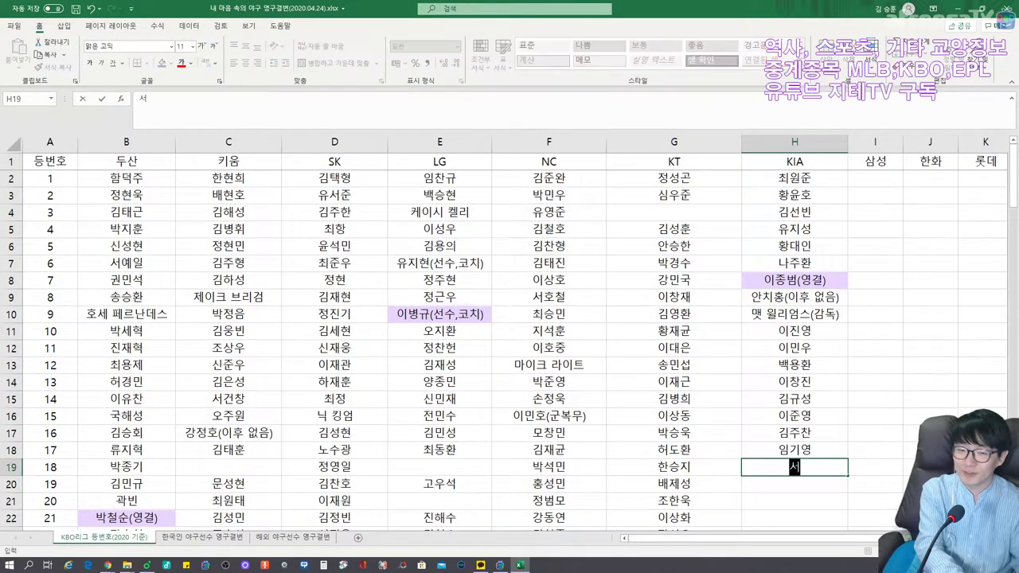
text(결))
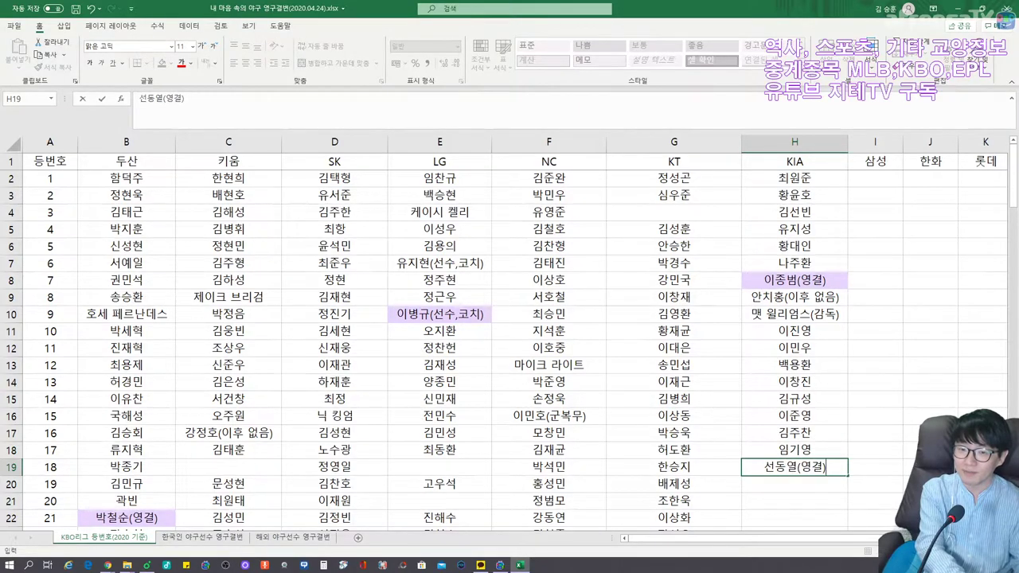
key(Return)
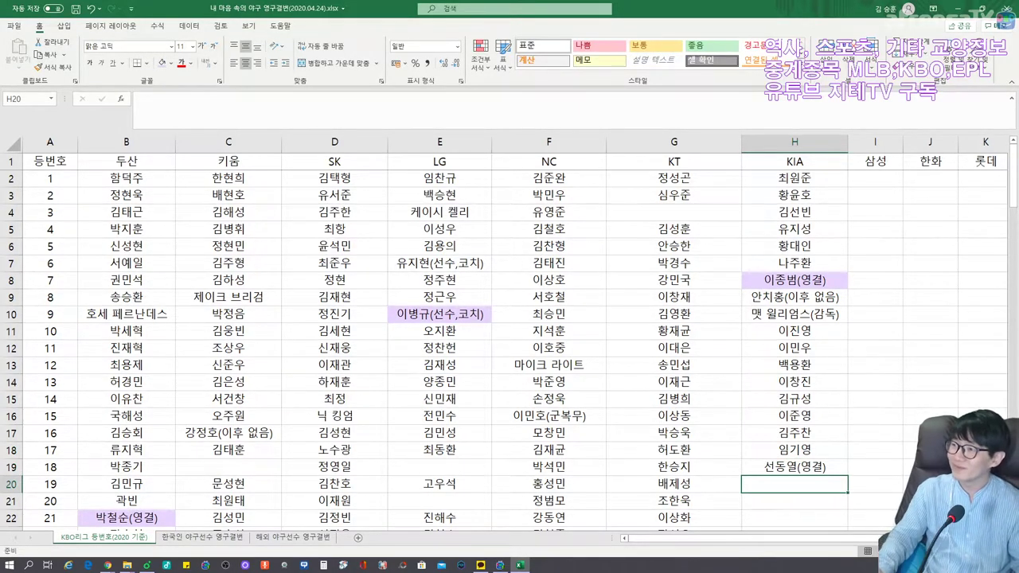
key(Up)
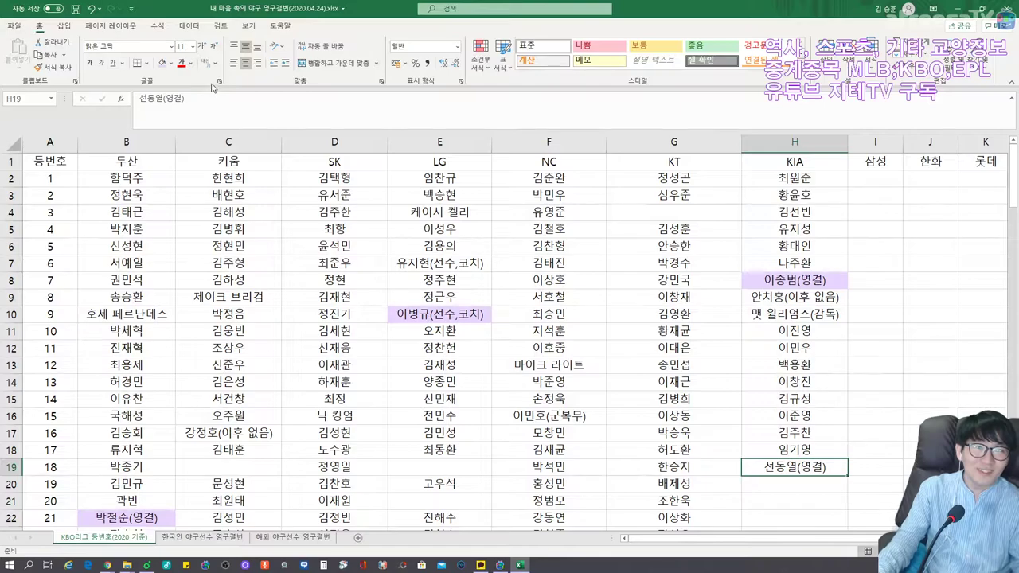
click(161, 63)
Fill KIA's numbers 19 to 21, cells H20 to H22, with 박정수, 김기훈 and 홍상삼.
scroll(509, 350, down, 1)
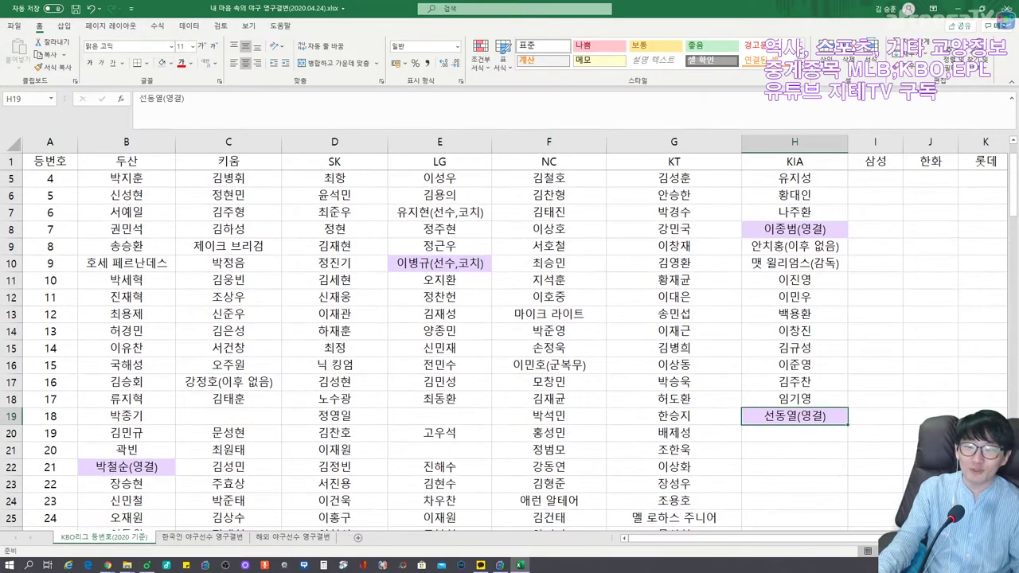
click(794, 432)
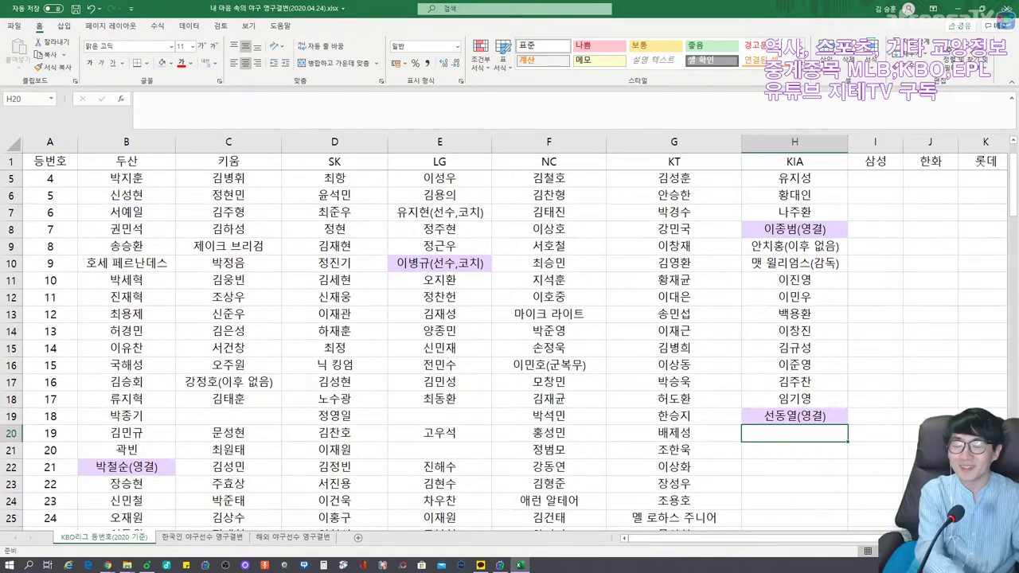
text(박정수)
key(Return)
text(김기후)
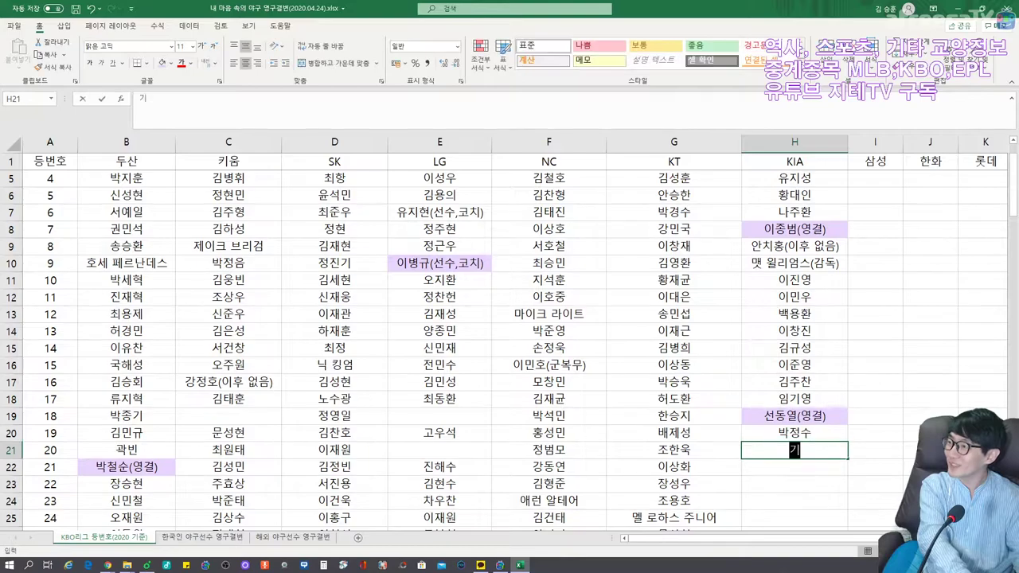
text(ㄴ)
key(Return)
text(홍상삼)
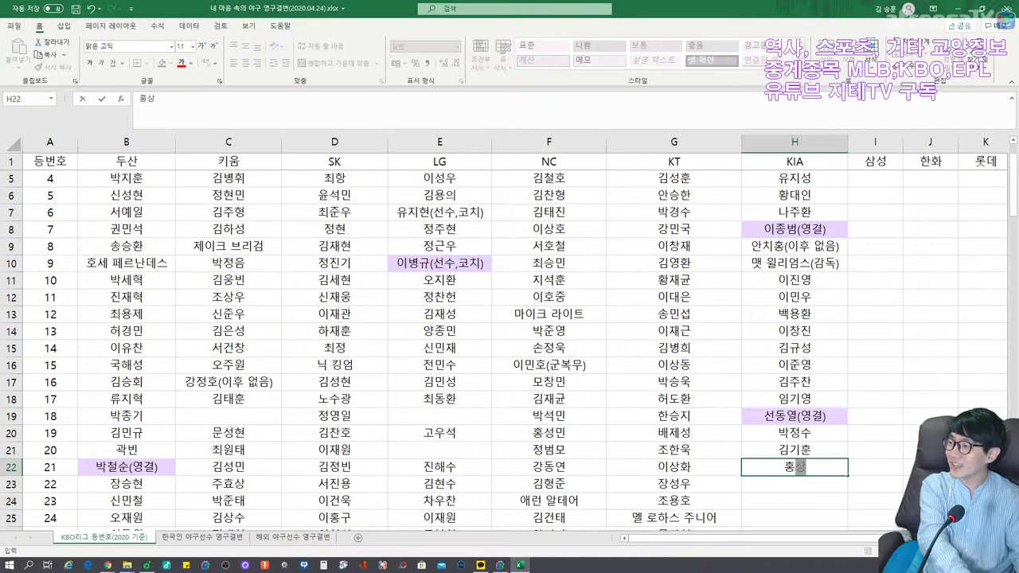
key(Return)
Fill KIA's numbers 22 to 24, cells H23 to H25, with 프레스턴 터커, 최정민 and 김민식.
text(프레스턴 터커)
key(Return)
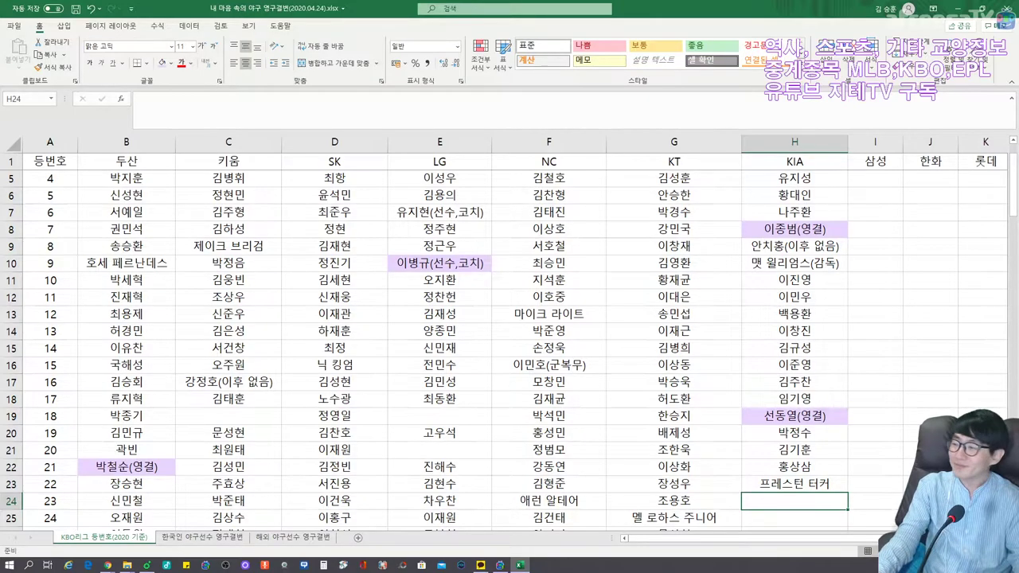
text(최정민)
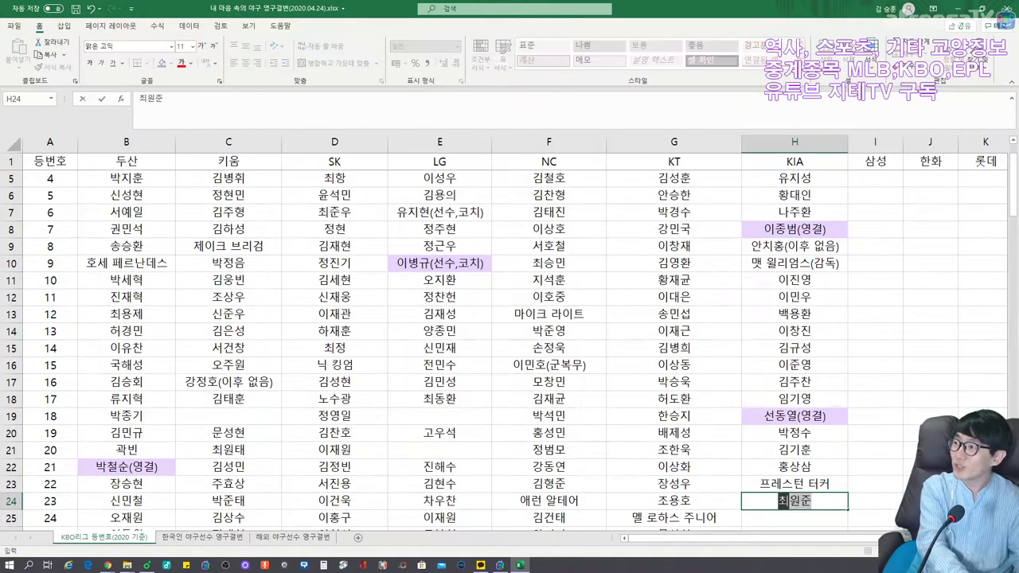
key(Return)
text(김민시)
key(Return)
Fill KIA's numbers 25 to 27, cells H26 to H28, with 박찬호, 임기준 and 문선재.
text(박찬호)
key(Return)
text(임기준)
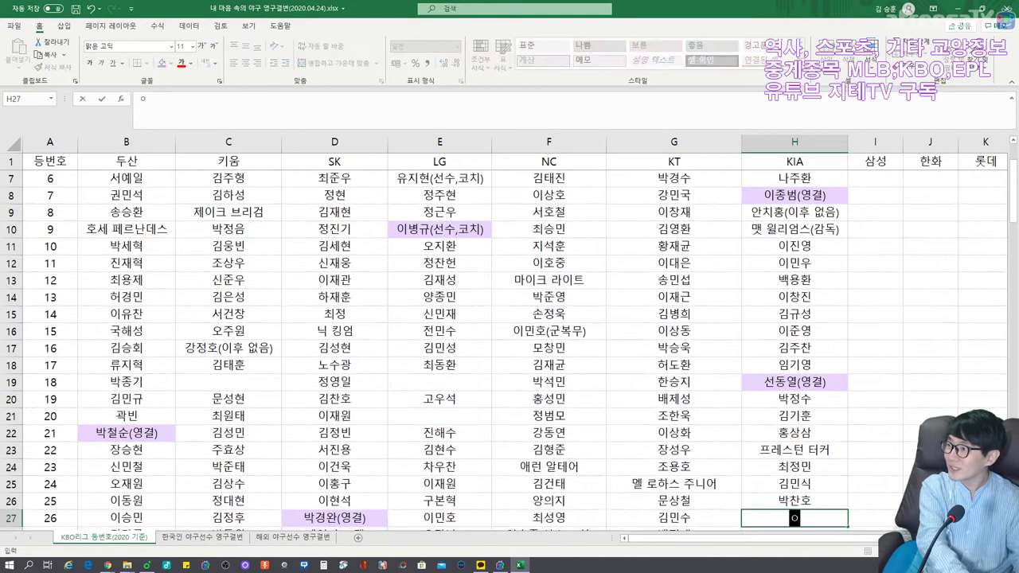
key(Return)
text(문선재)
key(Return)
Fill KIA's numbers 28 to 30, cells H29 to H31, with 김윤동, 나지완 and 유민상.
text(김윤ㄷ)
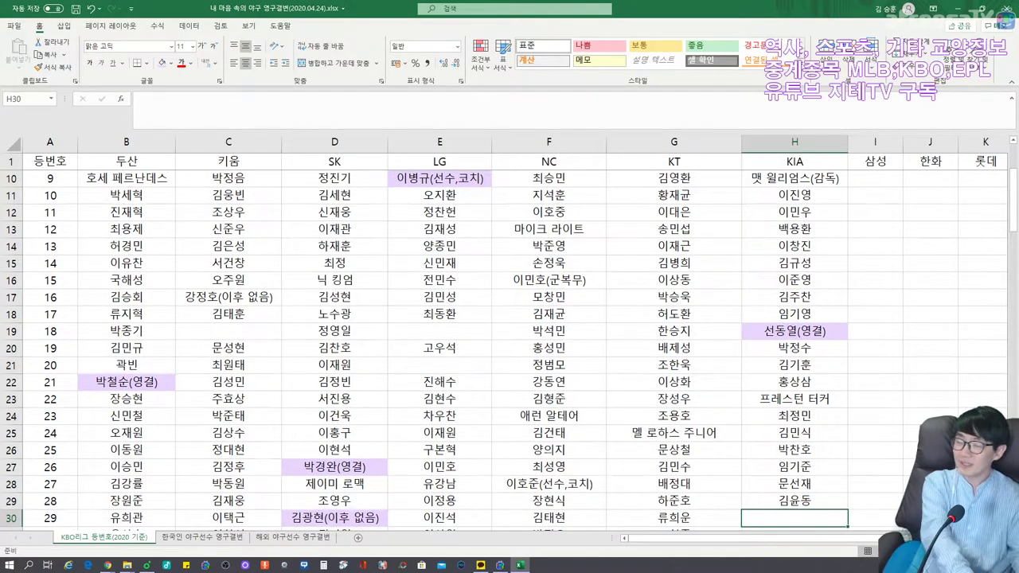
text(ㅏㅈㅣㅇㅘㄴ)
key(Return)
text(ㅇㅠㅁㅣㄴㅅㅏㅇ)
key(Return)
Fill KIA's numbers 31 to 33, cells H32 to H34, with 박준표, 이정훈 and 유재신.
text(ㅂㅏㄱㅈㅜㄴㅍㅛ)
key(Return)
text(ㅇㅣㅈㅓㅇㅎㅜㄴ)
key(Return)
text(ㅇㅠㅈㅐㅅㅣㄴ)
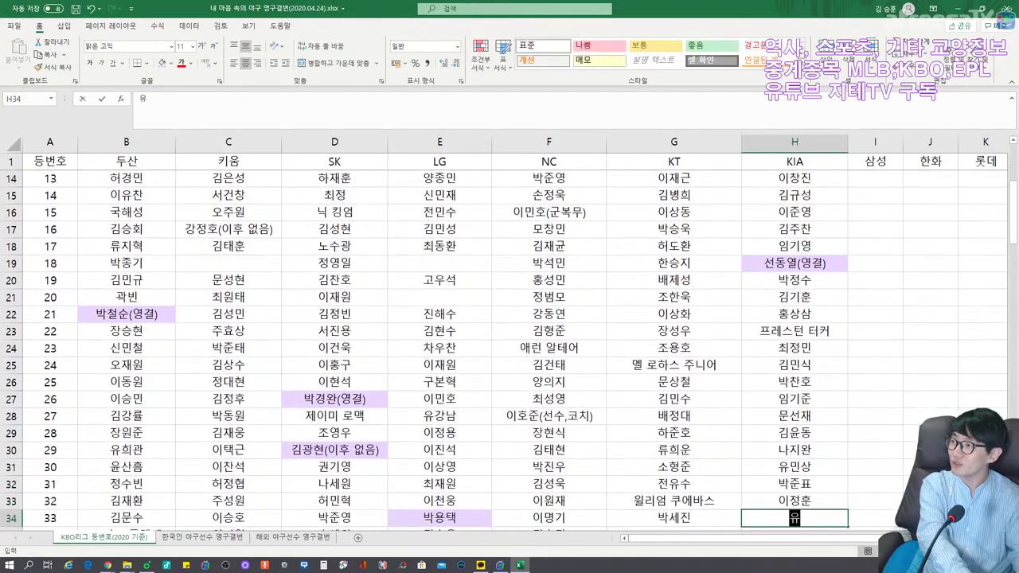
key(Return)
Fill KIA's numbers 34 to 36, cells H35 to H37, with 최형우, 문경찬 and 애런 브룩스.
text(ㅊㅚㅎㅕㅇㅇㅜ)
key(Return)
text(ㅁㅜㄴㄱㅕㅇㅊㅏㄴ)
key(Return)
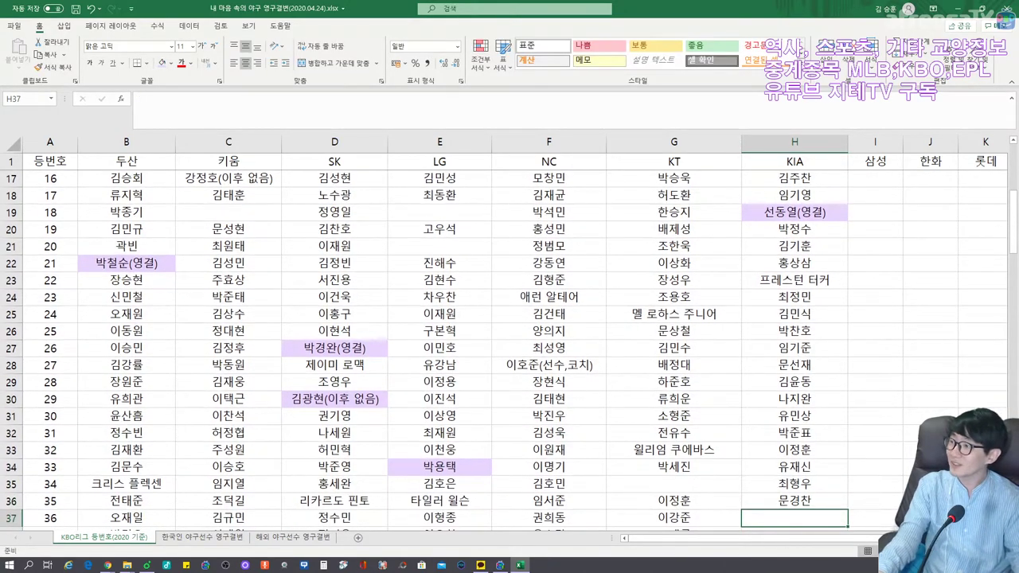
text(ㅇㅐㄹㅓㄴ ㅂㅡㄹㅜㄱ)
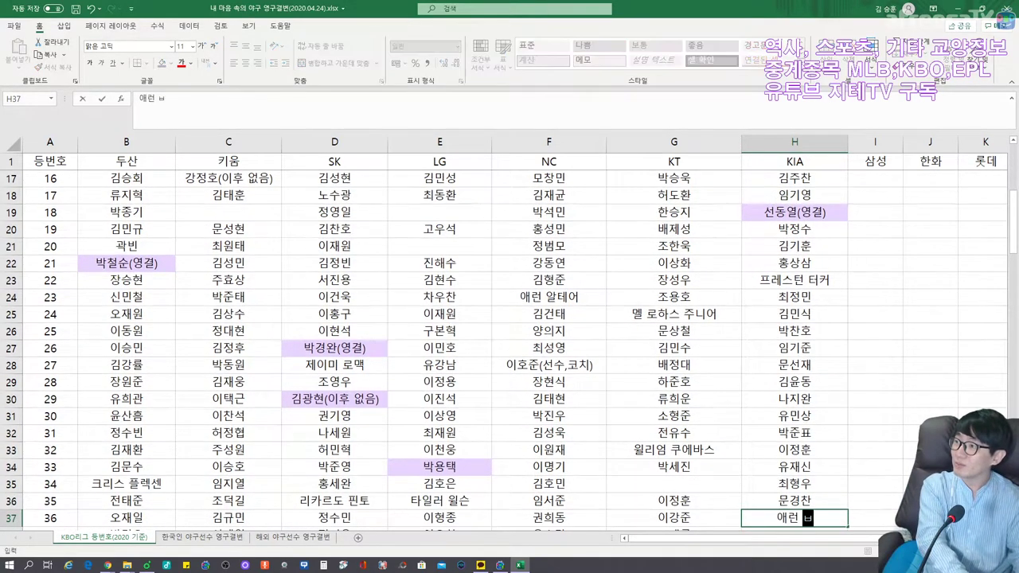
text(ㅅㅡ)
key(Return)
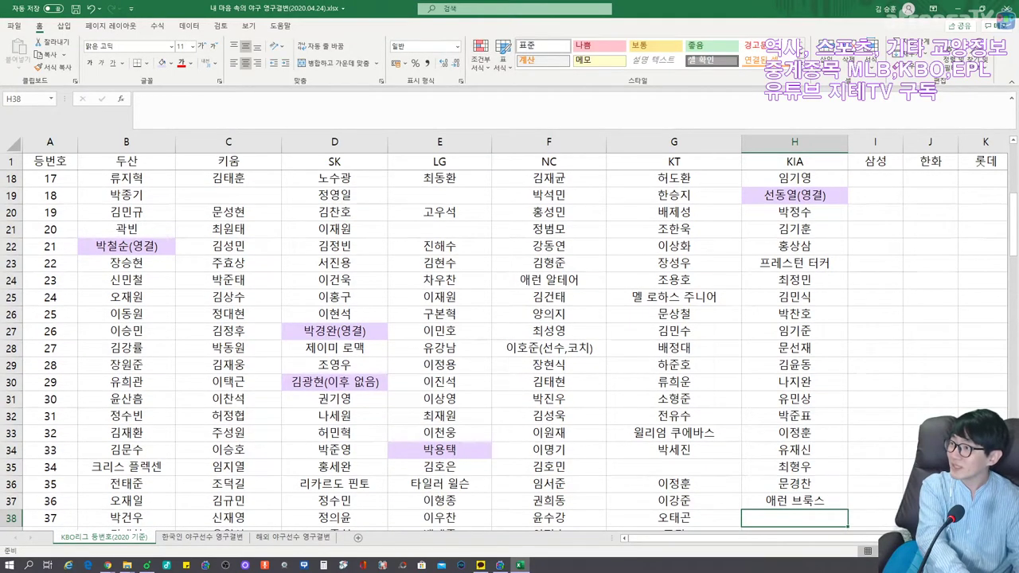
Fill KIA's numbers 37 to 40, cells H38 to H41, with 이우성, 김현준, 하준영 and 드류 가뇽.
text(ㅇㅣㅇㅜㅅㅓㅇ)
key(Return)
text(ㄱㅣㅁㅎㅕㄴㅈㅜ)
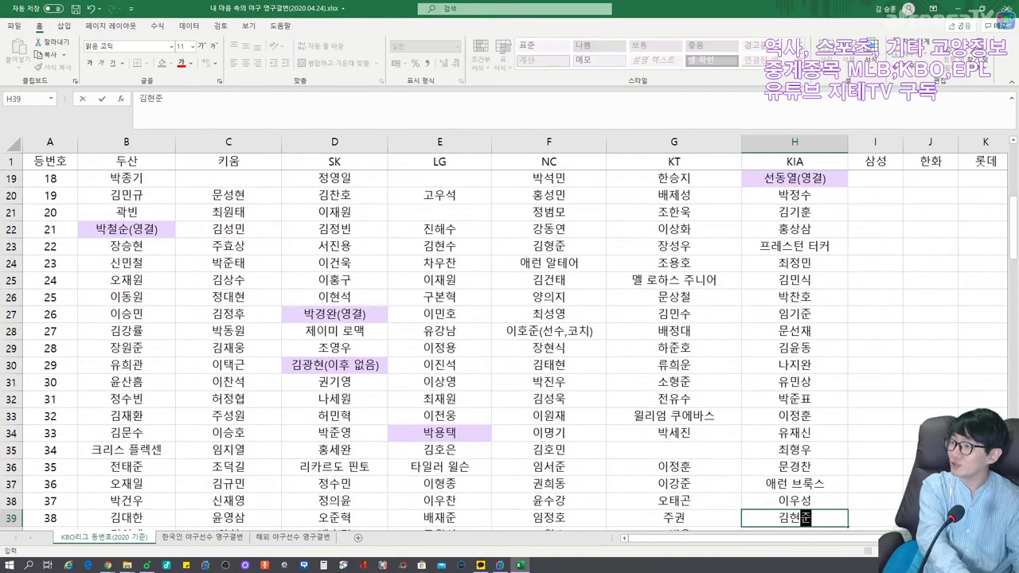
text(ㄴ)
key(Return)
text(ㅎㅏㅈㅜㄴㅇㅕㅇ)
key(Return)
text(ㄷㅡㄹㅠ ㄱㅏㄴㅡㅇ)
key(Return)
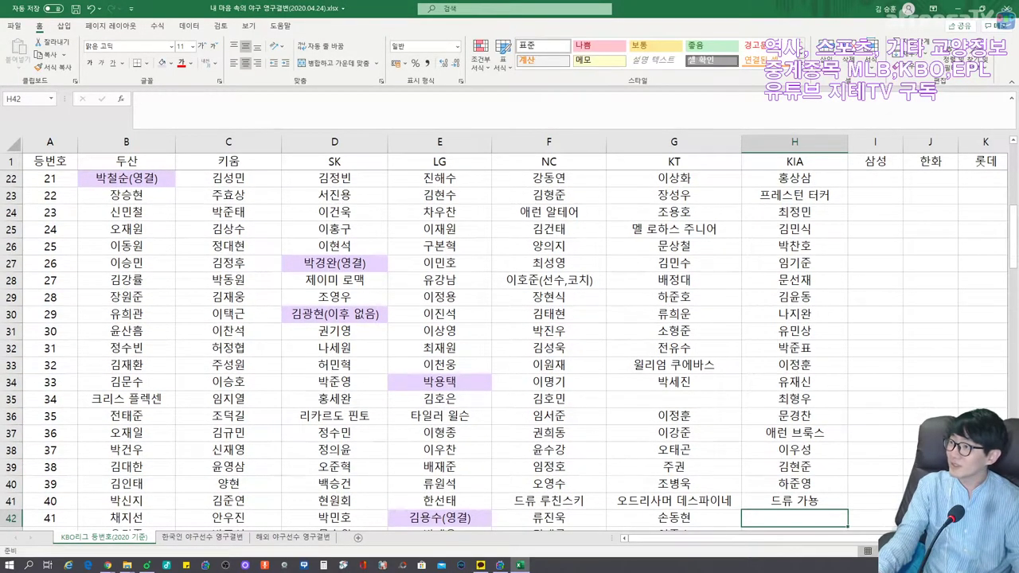
Fill KIA's numbers 41 to 44, cells H42 to H45, with 최정용, 한승택, 홍원빈 and 한준수.
text(ㅊㅚㅈㅓㅇㅇㅛㅇ)
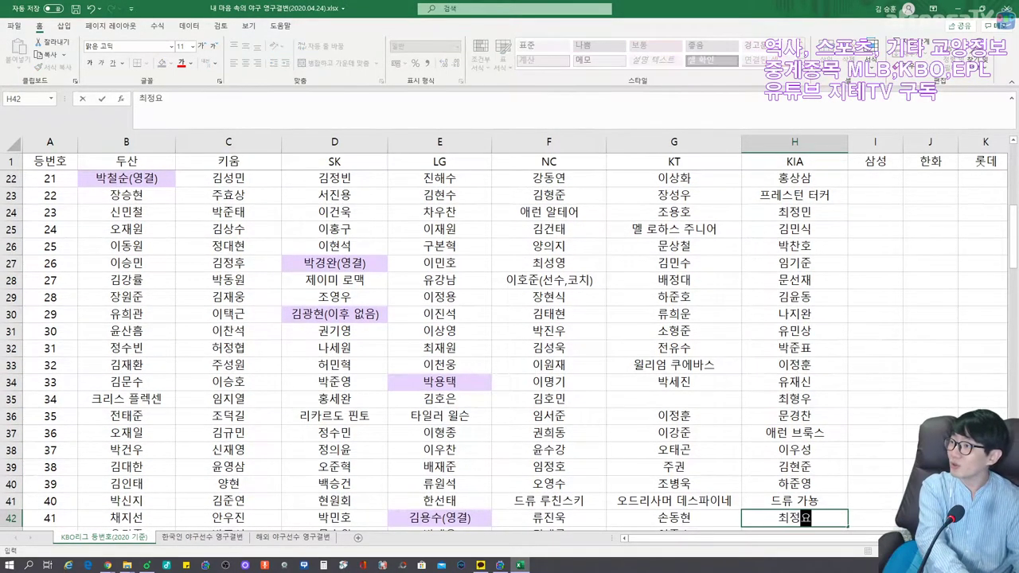
key(Return)
text(ㅎㅏㄴㅅㅡㅇㅌㅐㄱ)
key(Return)
text(ㅎㅗㅇㅇㅝㄴㅂㅣㄴ)
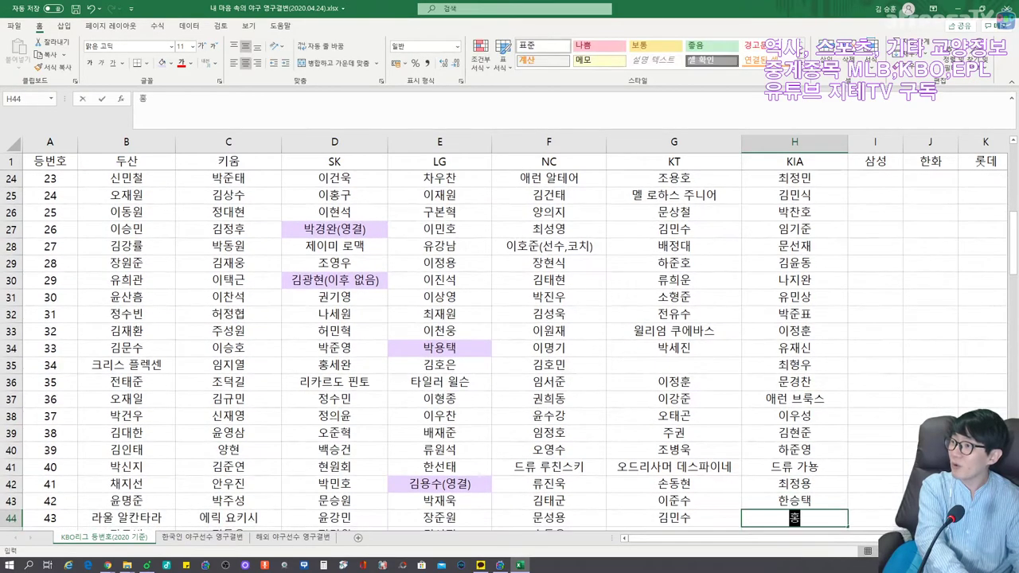
key(Return)
text(ㅎㅏㄴㅈㅜㄴㅅㅜ)
key(Return)
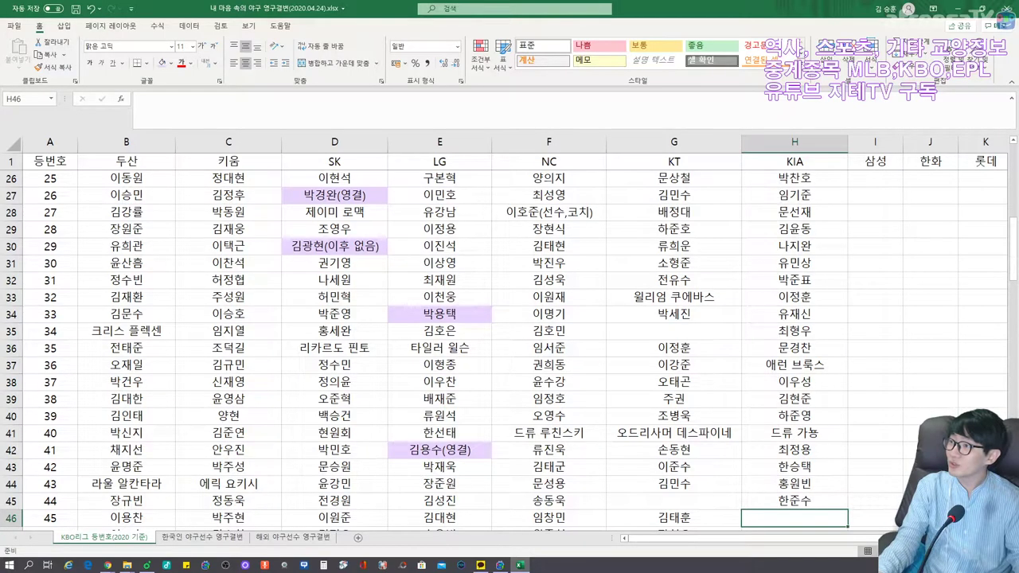
Fill KIA's numbers 45 to 47, cells H46 to H48, with 양승철, 박진태 and 김명찬.
text(ㅇㅑㅇㅅㅡㅇㅊㅓㄹ)
key(Return)
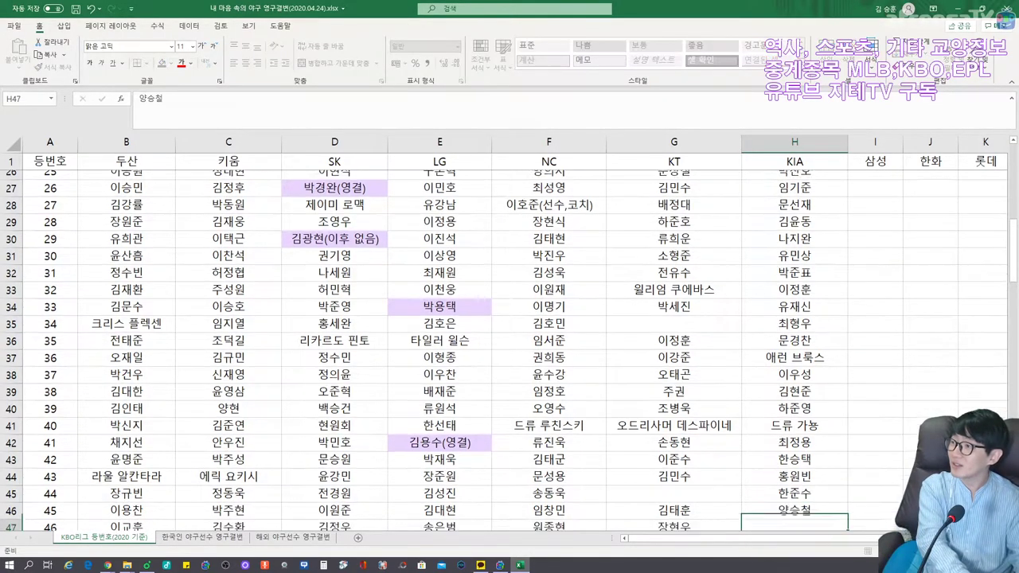
text(ㅂㅏㄱㅈㅣㄴㅌㅐ)
key(Return)
text(ㄱㅣㅁㅁㅕㅇ)
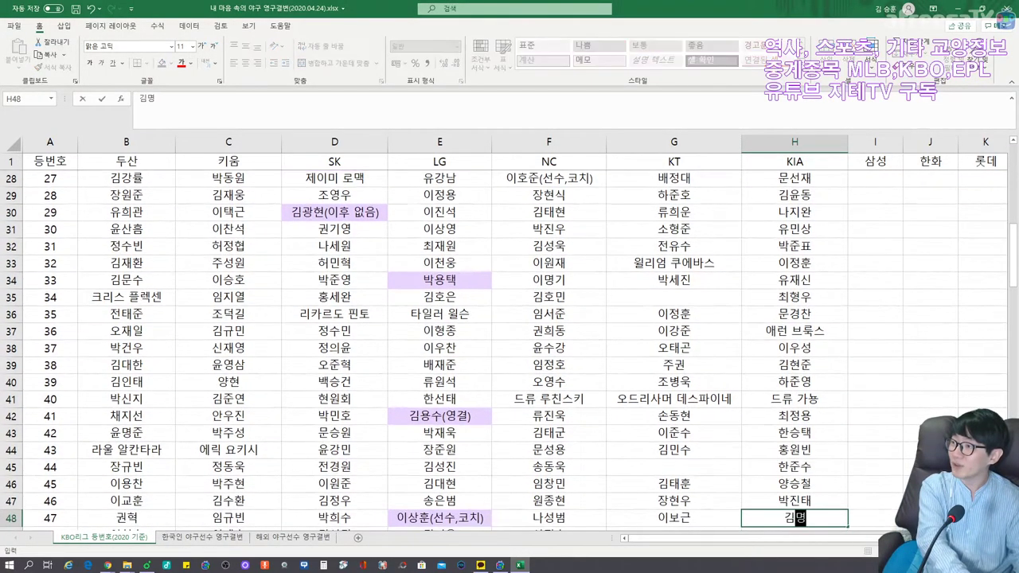
text(ㅊㅏㄴ)
key(Return)
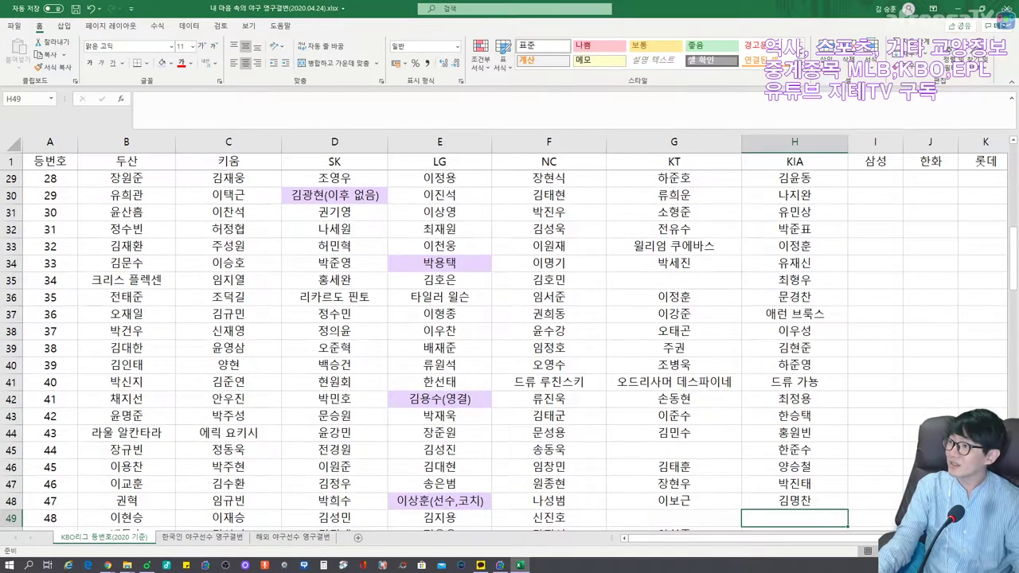
Fill KIA's numbers 48 to 50, cells H49 to H51, with 변시원, 김승범 and 김현수.
text(ㅂㅕㄴㅅㅣㅇㅜㅓㄴ)
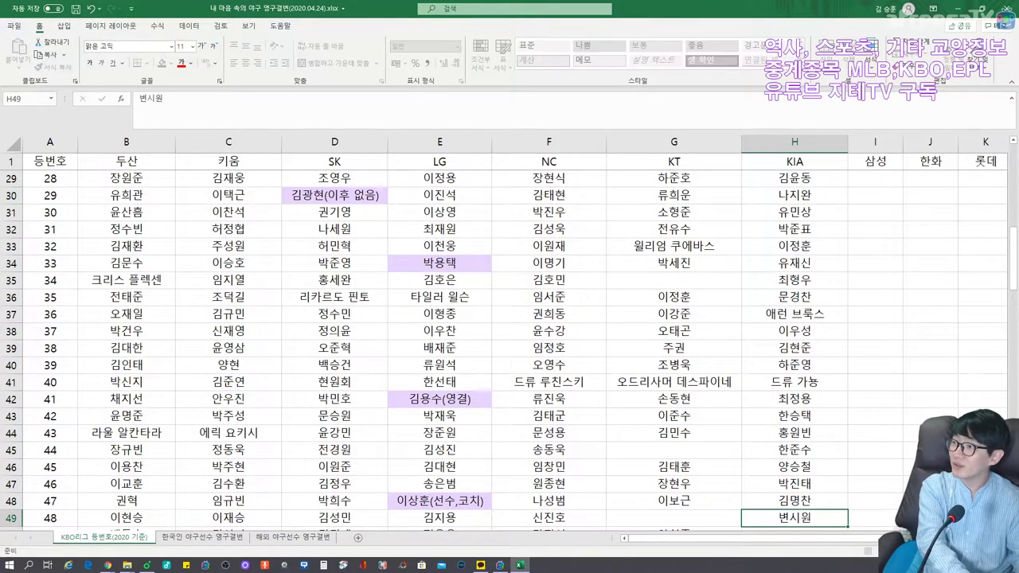
key(Return)
text(ㄱㅣㅁㅅㅡㅇㅂㅓㅁ)
key(Return)
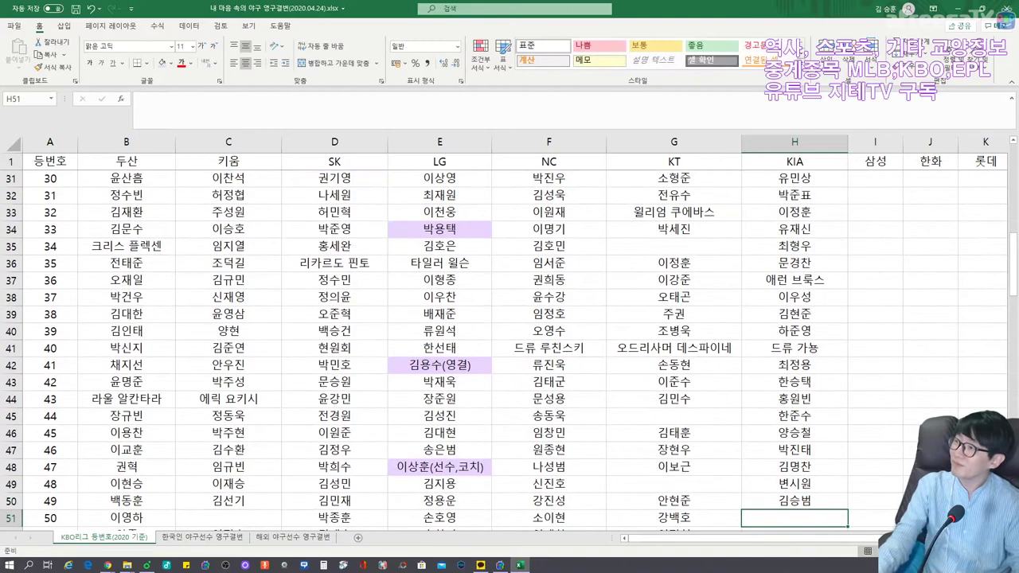
text(ㄱㅣㅁㅎㅕㄴㅅㅜ)
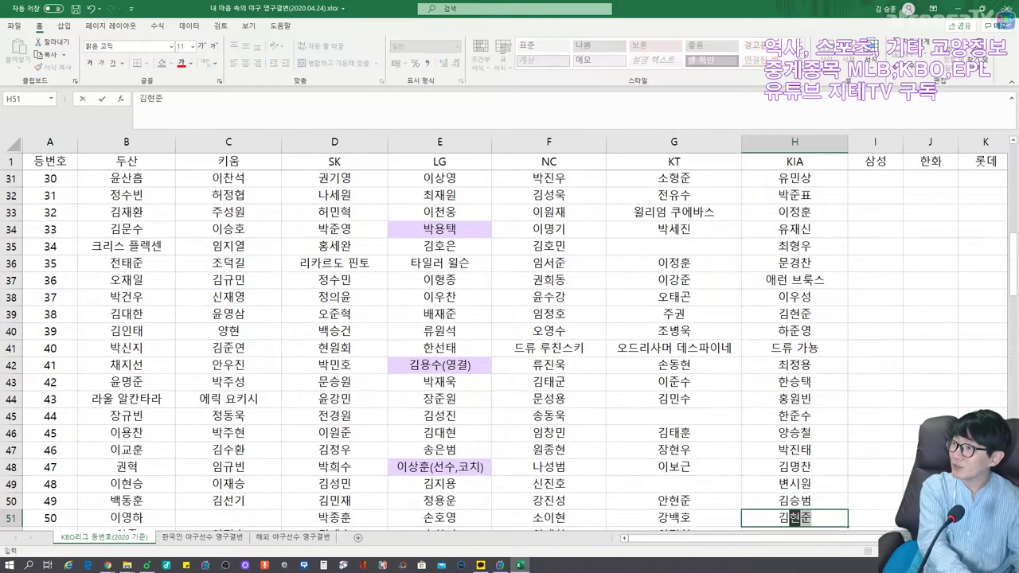
key(Return)
Fill KIA's numbers 51 to 53, cells H52 to H54, with 홍건희, 고장혁 and 김호령.
text(ㅎㅗㅇㄱㅓㄴㅎㅢ)
key(Return)
text(ㄱㅗㅈㅓㅇ)
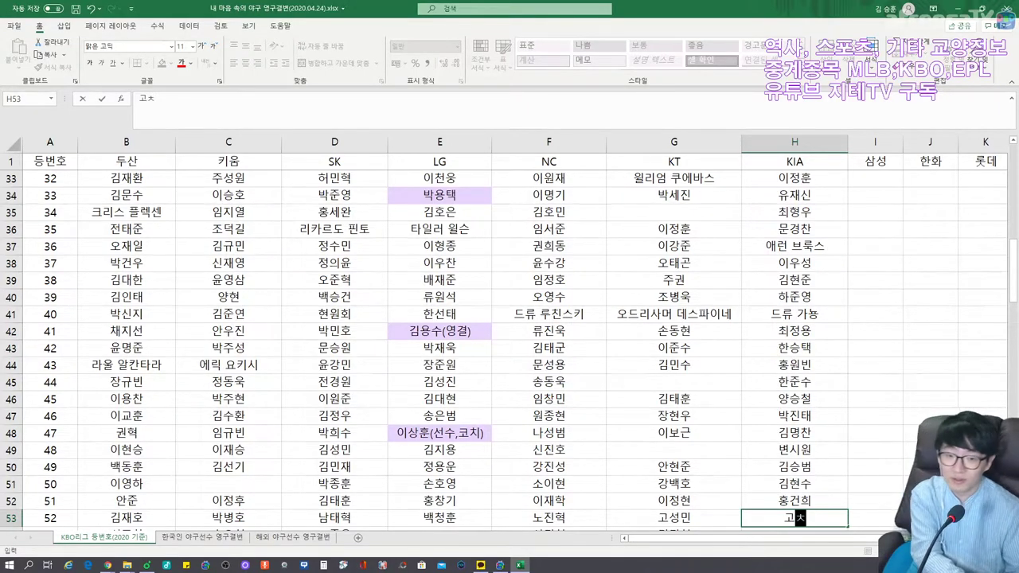
text(ㅈㅏㅇㅎㅕㄱ)
key(Return)
text(ㄱㅣㅁㅎㅗㄹㅕㅇ)
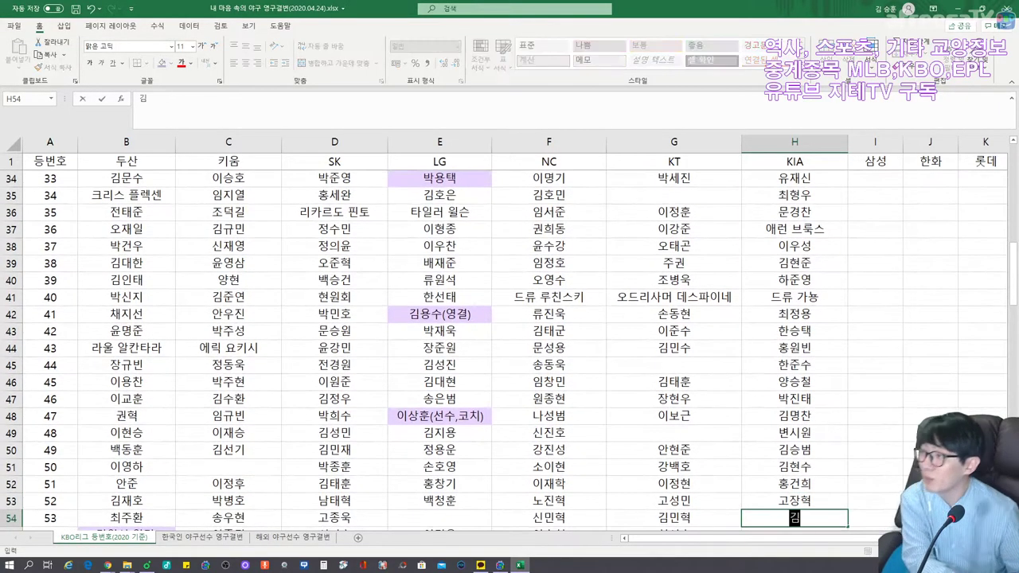
key(Return)
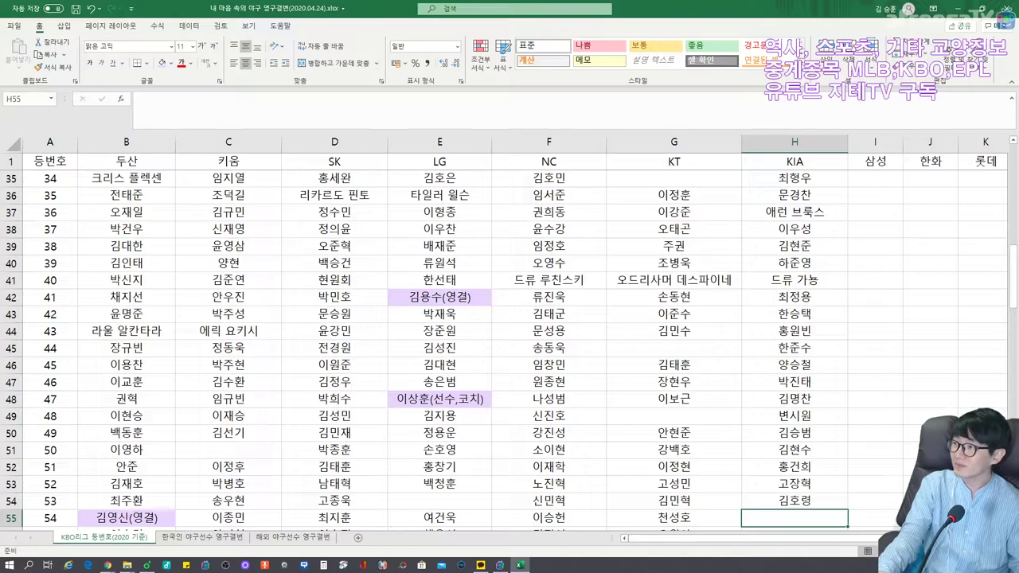
Fill KIA's numbers 54 to 56, cells H55 to H57, with 양현종, 전상현 and 장영석.
text(ㅇㅑㅇㅎㅕㄴㅈㅗㅇ)
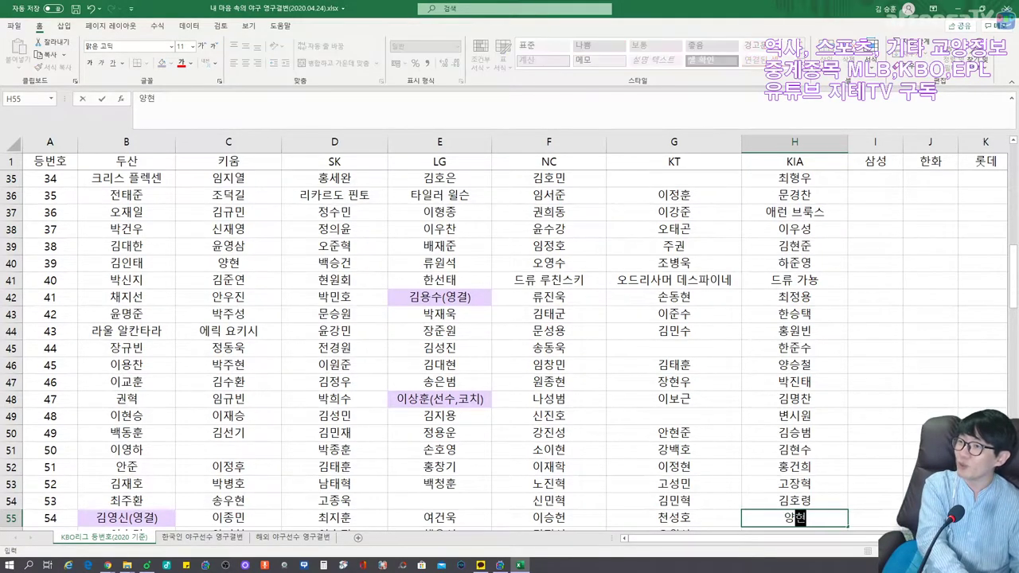
key(Return)
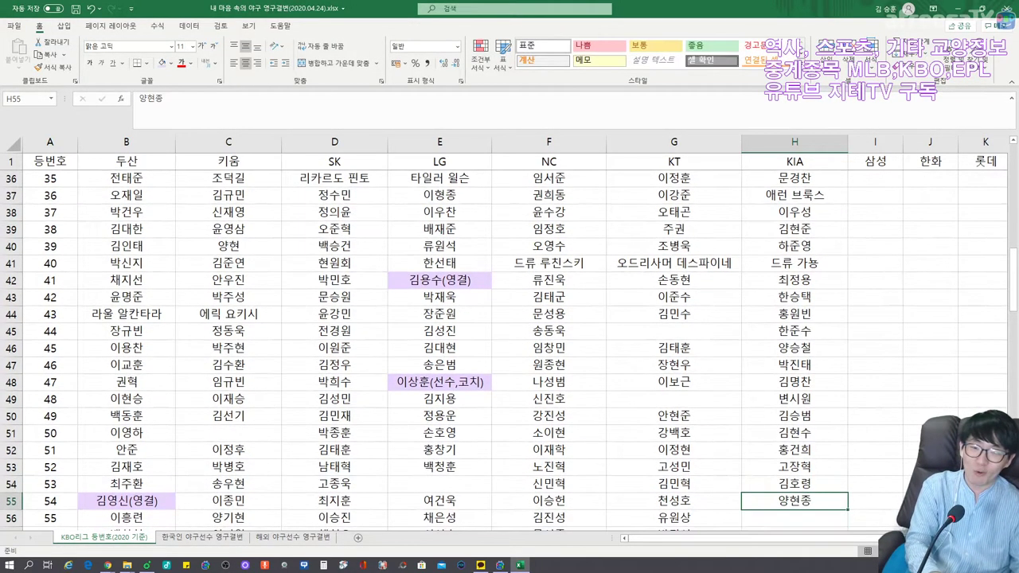
key(Return)
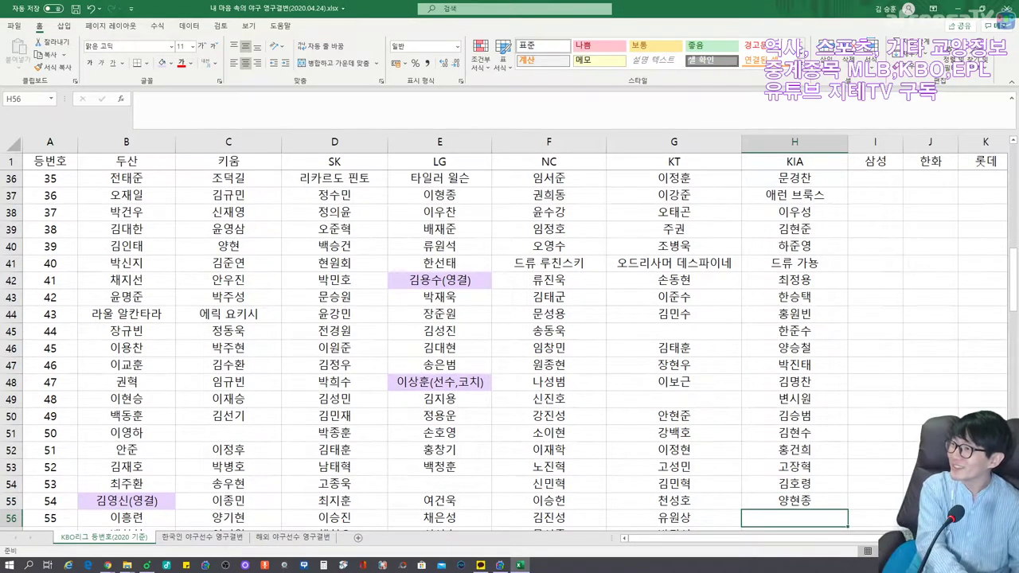
text(ㅈㅓㄴㅅㅏㅇㅎㅕㄴ)
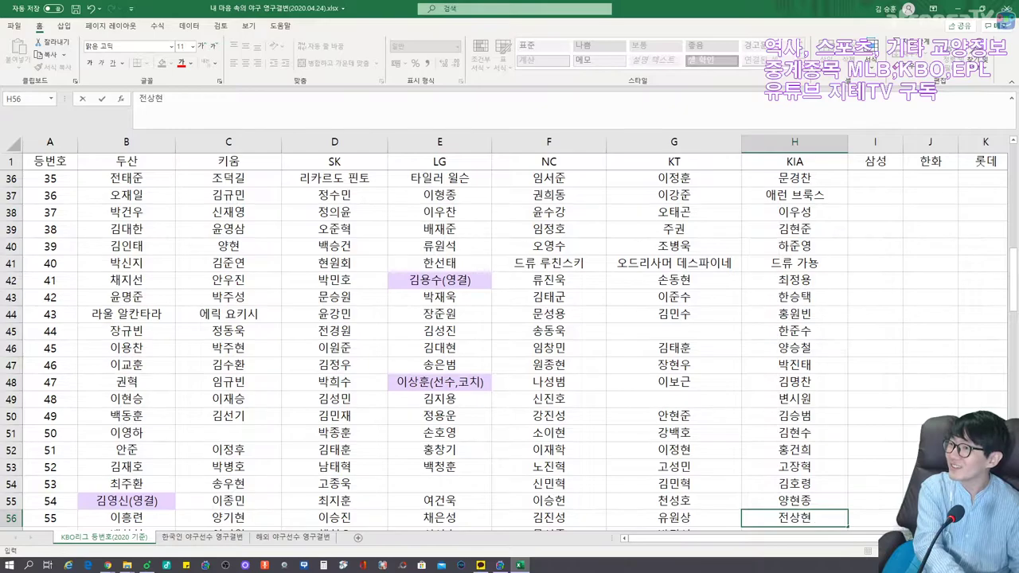
key(Return)
text(ㅈㅏㅇㅇㅕㅇㅅㅓㄱ)
key(Return)
Fill KIA's numbers 57 to 60, cells H58 to H61, with 박민, 차명진, 오선우 and 고영창.
text(ㅂㅏㄱㅁㅣㄴ)
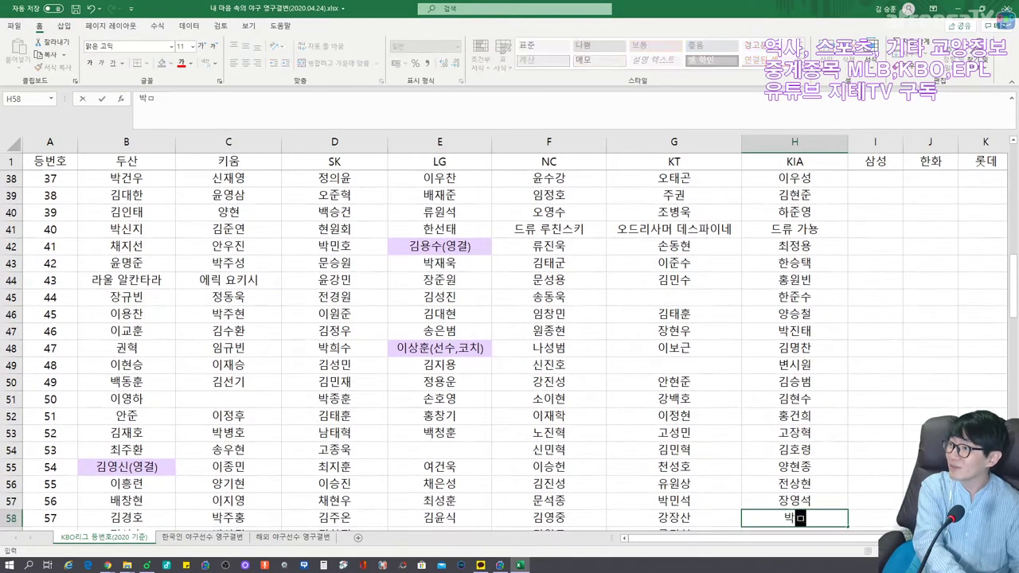
key(Return)
text(ㅊㅏㅁㅕㅇㅈㅣㄴ)
key(Return)
text(ㅇㅗㅅㅓㄴㅇㅜ)
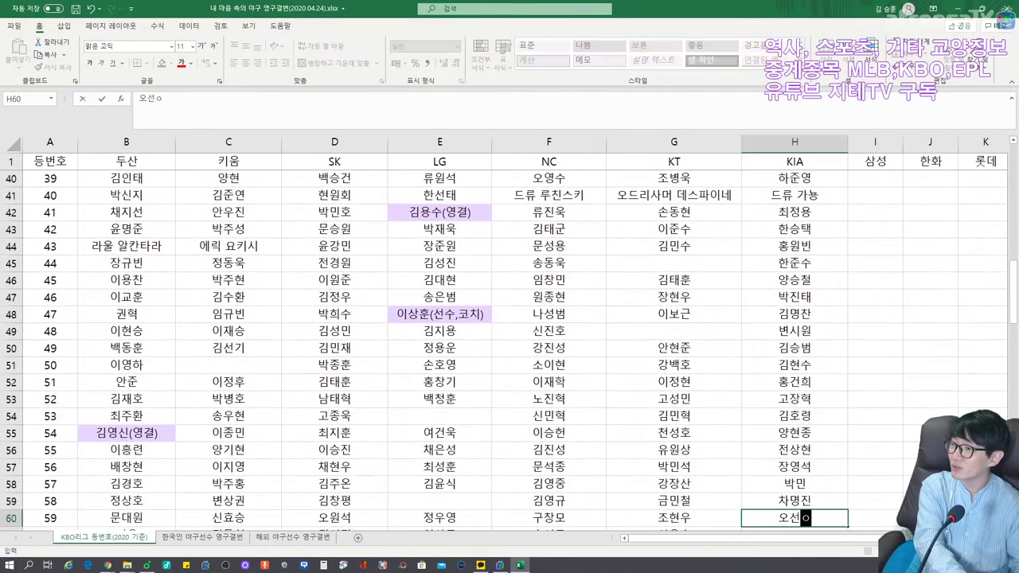
key(Return)
text(ㄱㅗㅇㅕㅇㅊㅏㅇ)
key(Return)
key(Return)
Leave KIA's number 61 blank and fill numbers 62 to 65, cells H63 to H66, with 정해영, 황인준, 박진두 and 이은총.
text(ㅈㅓㅇㅎㅐㅇㅕㅇ)
key(Return)
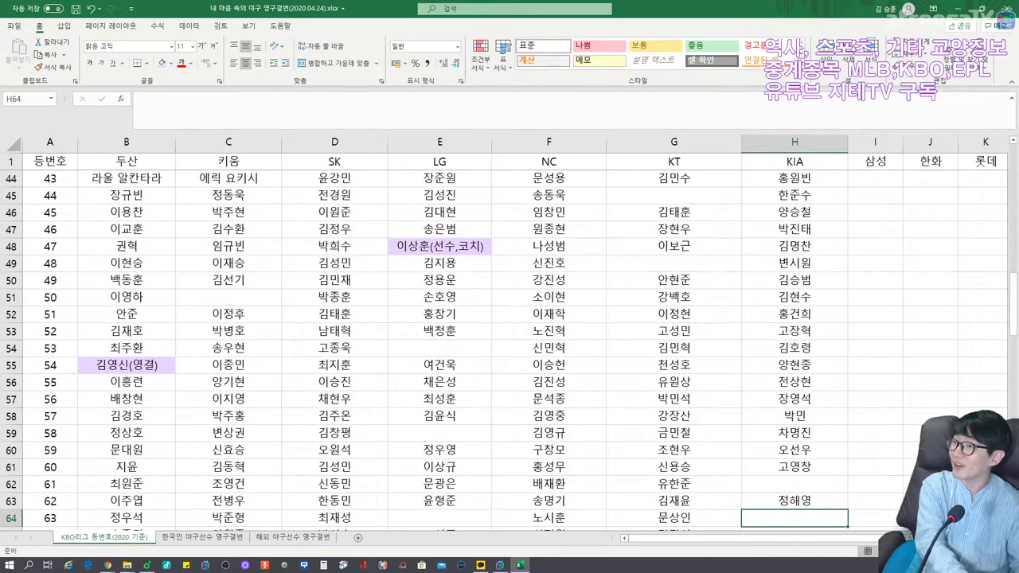
text(ㅎㅗㅏㅇㅇㅣㄴㅈㅜㄴ)
key(Return)
text(ㅂㅏㄱㅈㅣㄴㄷㅜ)
key(Return)
text(ㅇㅣㅇㅡㄴㅊㅗ)
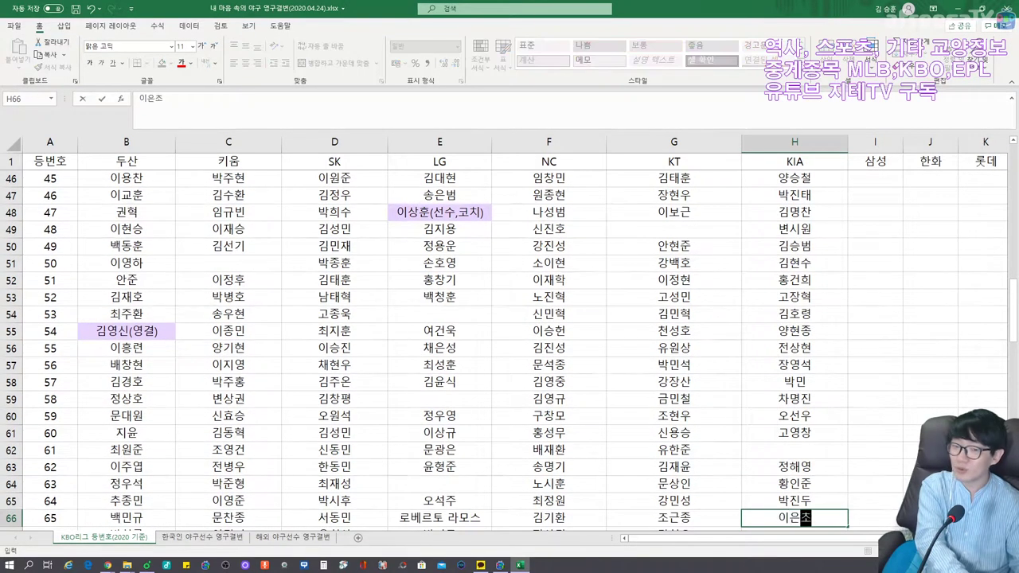
text(ㅇ)
key(Return)
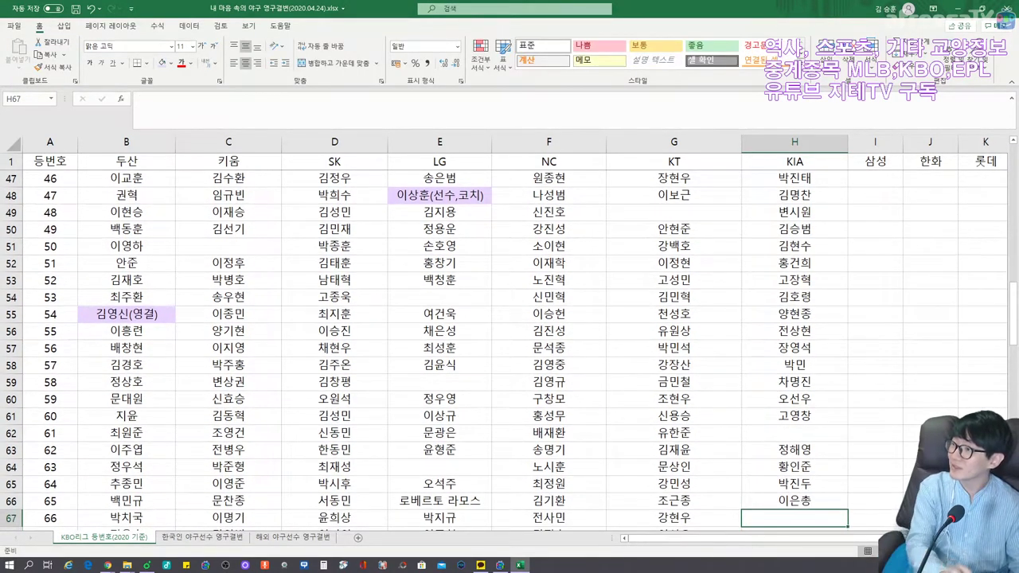
Leave KIA's numbers 66 to 69 blank and fill numbers 70 and 71, cells H71 and H72, with 진갑용(코치) and 김상훈.
key(Return)
key(Return)
key(Return)
key(Return)
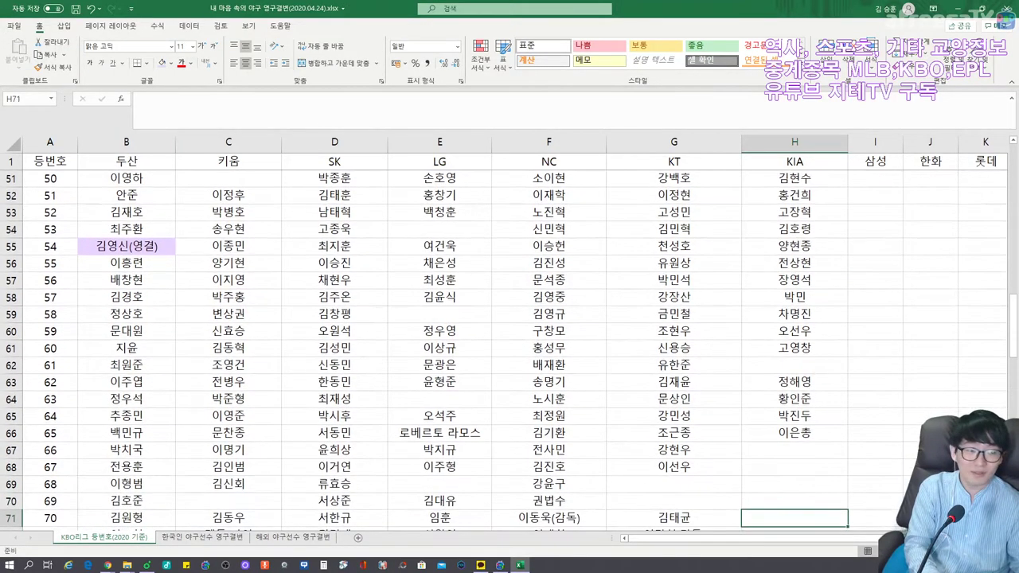
text(지ㄴ갑용(코치))
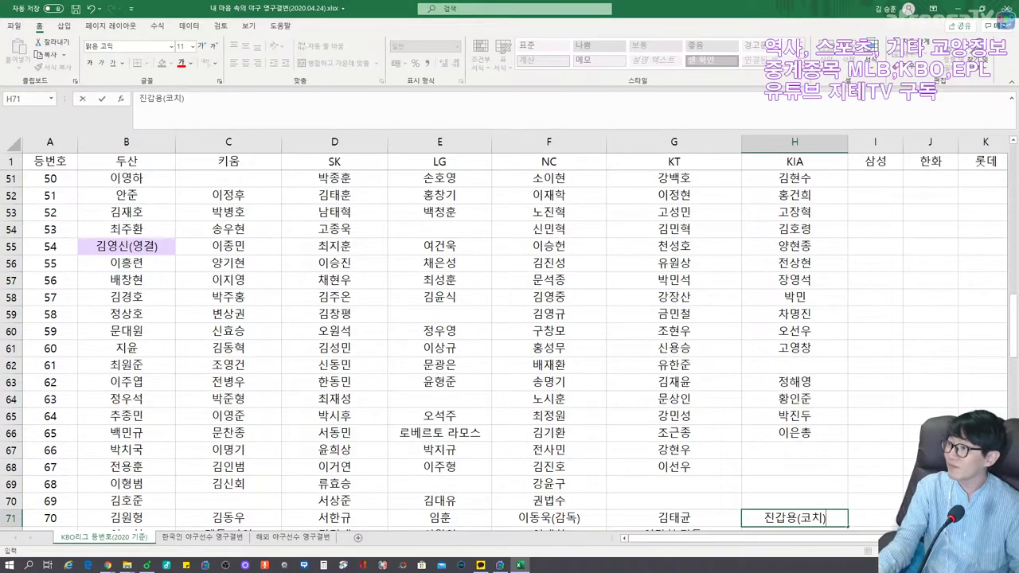
key(Return)
text(김상훈)
key(Return)
key(Return)
Leave KIA's number 72 blank and fill number 73, cell H74, with 박흥식(퓨처스감독).
text(박흥식(가)
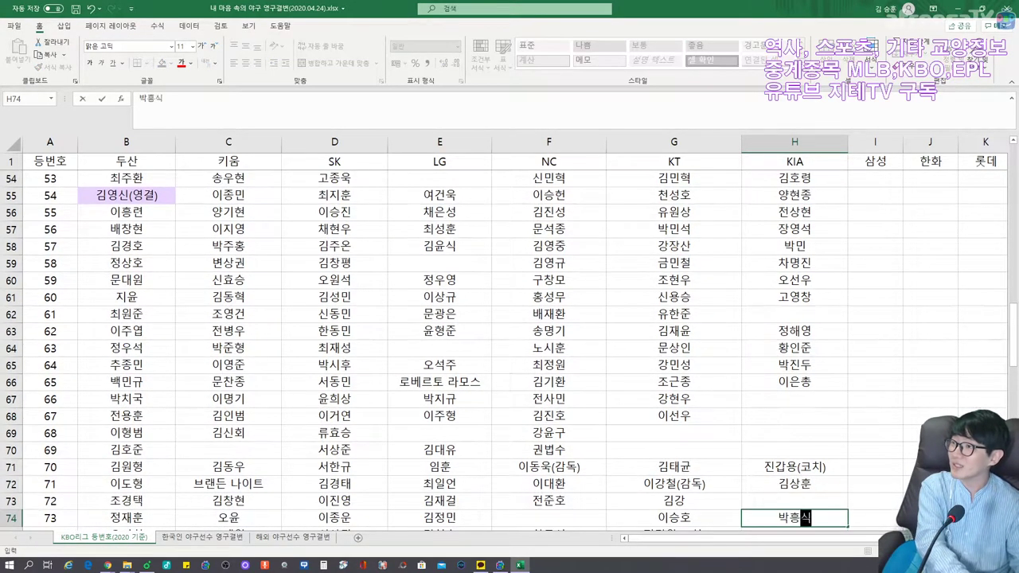
key(BackSpace)
key(BackSpace)
text(퓨처스감독))
key(Return)
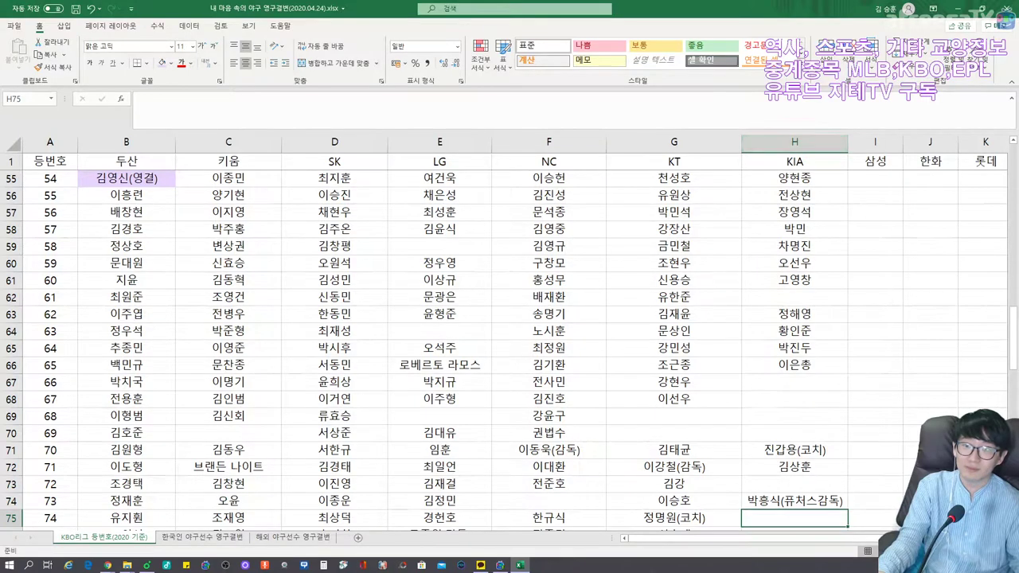
Fill KIA's numbers 74 and 75, cells H75 and H76, with 김종국(코치) and 김민우.
scroll(510, 342, down, 3)
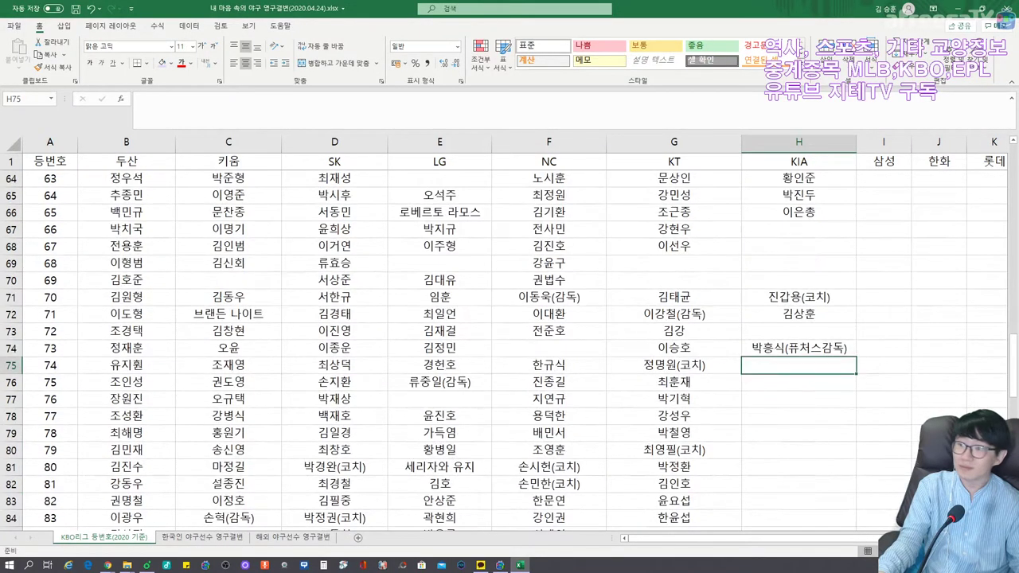
text(김)
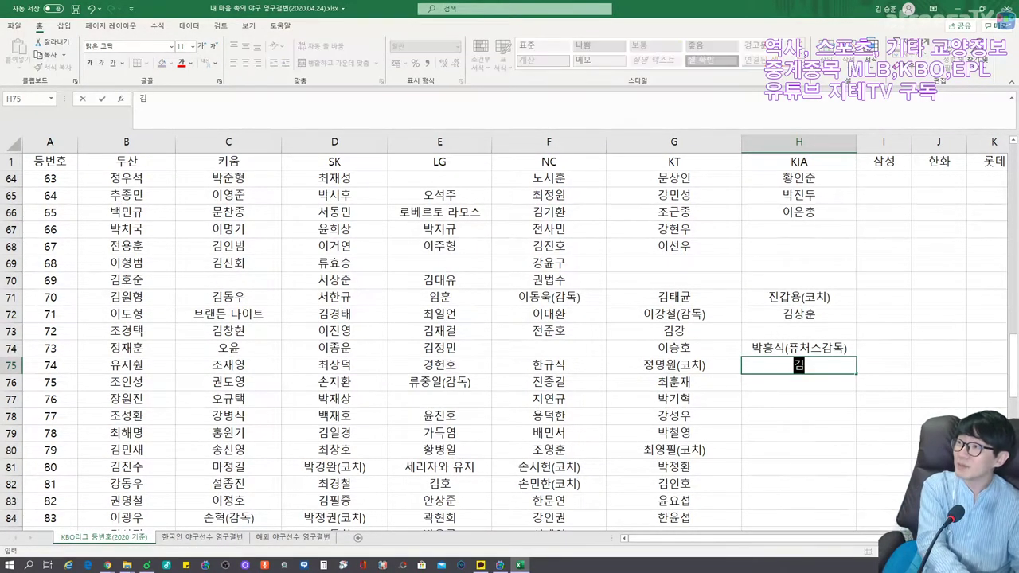
text(종국(코치))
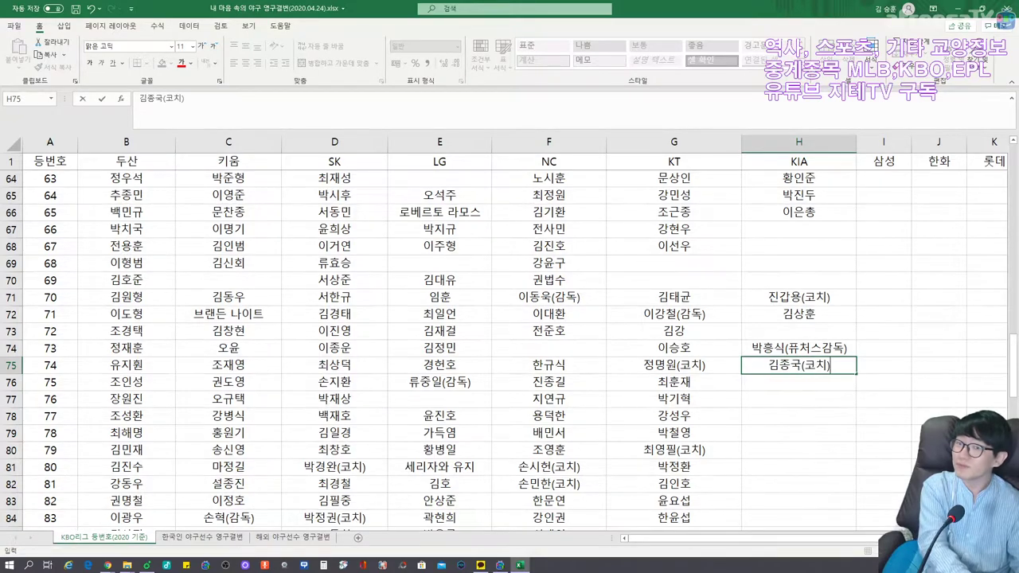
key(Return)
text(김민ㅇ)
text(우)
key(Return)
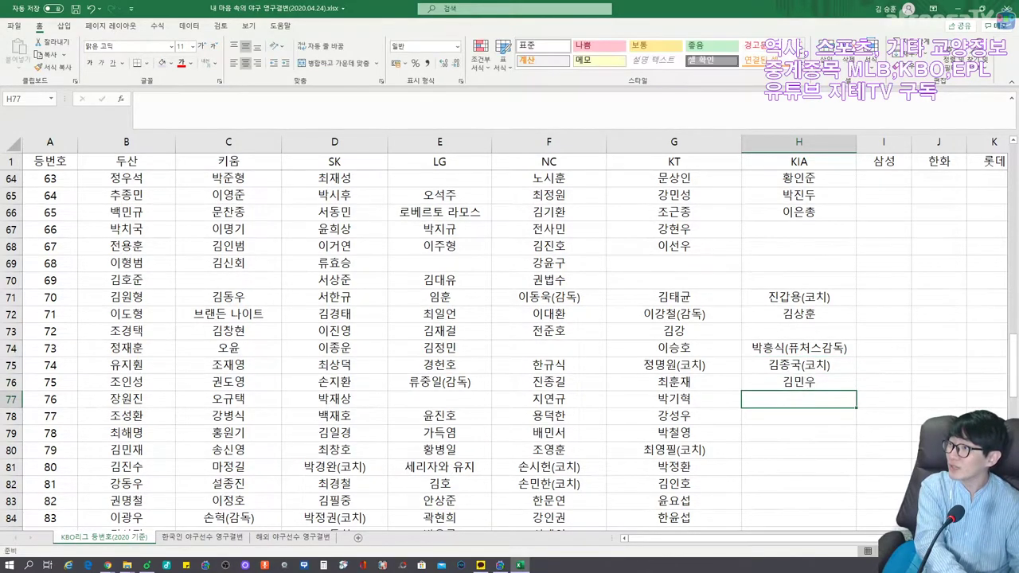
Fill KIA's numbers 76 and 77, cells H77 and H78, with 박기남 and 마크 위더마이어(코치), and widen the KIA column slightly.
text(박기남)
key(Return)
text(마크 위더마이어)
text((코치))
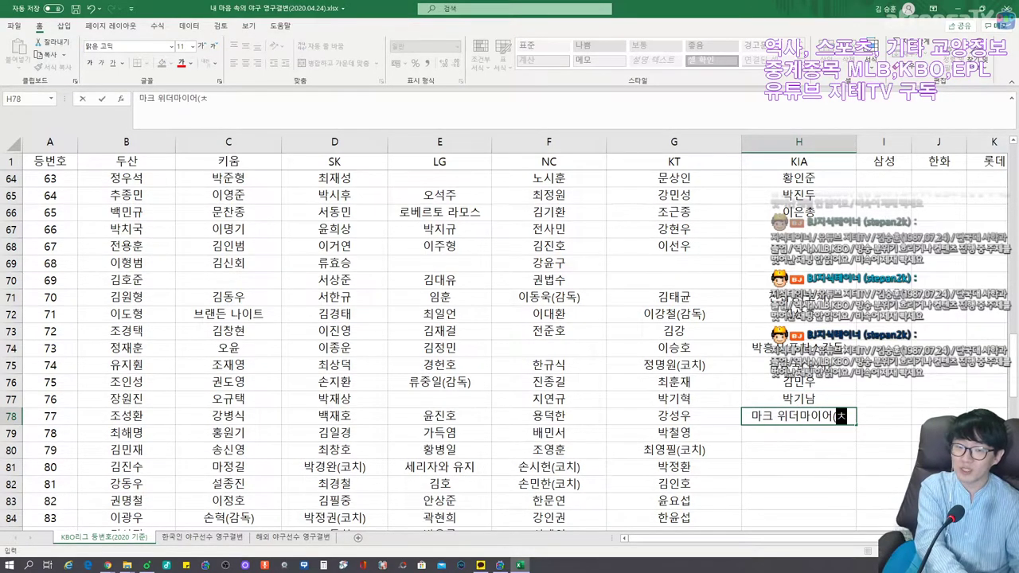
key(Return)
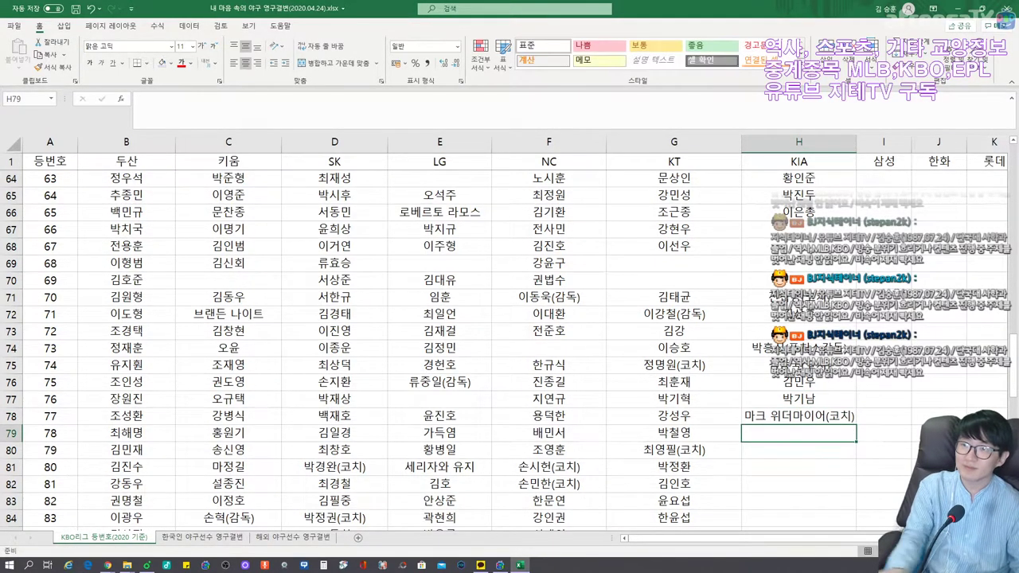
drag(857, 142, 873, 142)
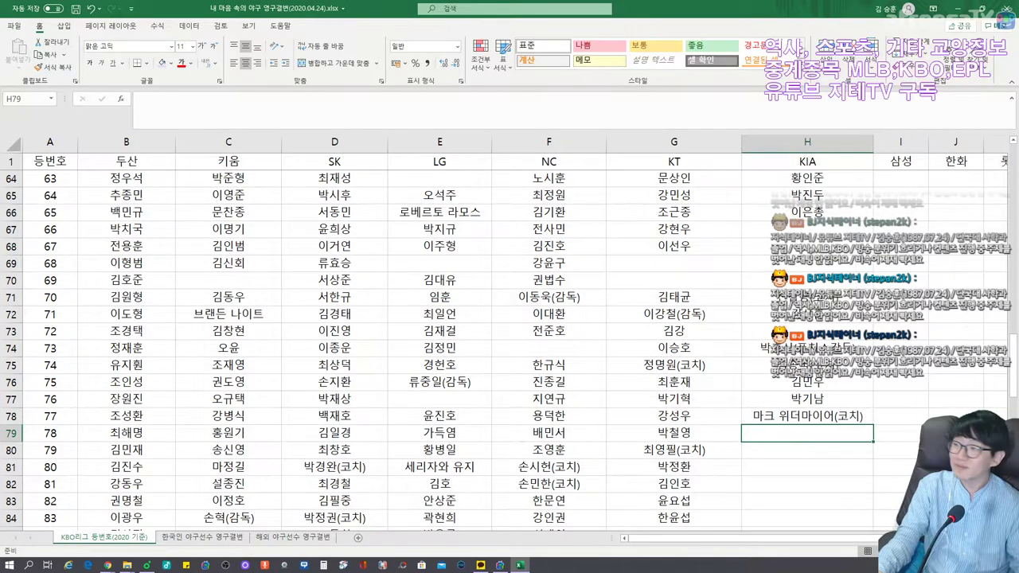
Fill KIA's numbers 78 and 79, cells H79 and H80, with 최희섭(코치) and 송지만(코치).
text(최)
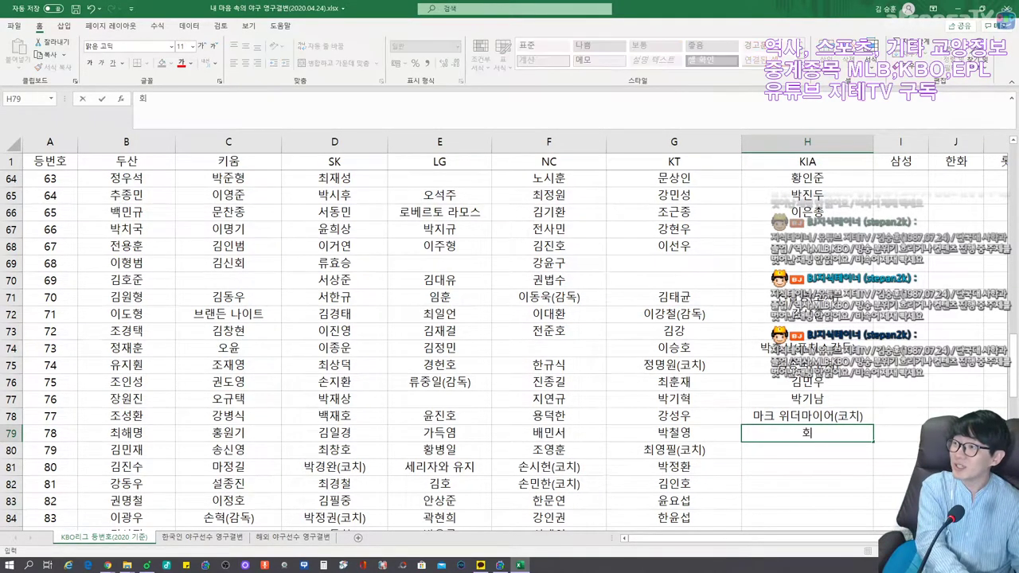
text(희섭(코치))
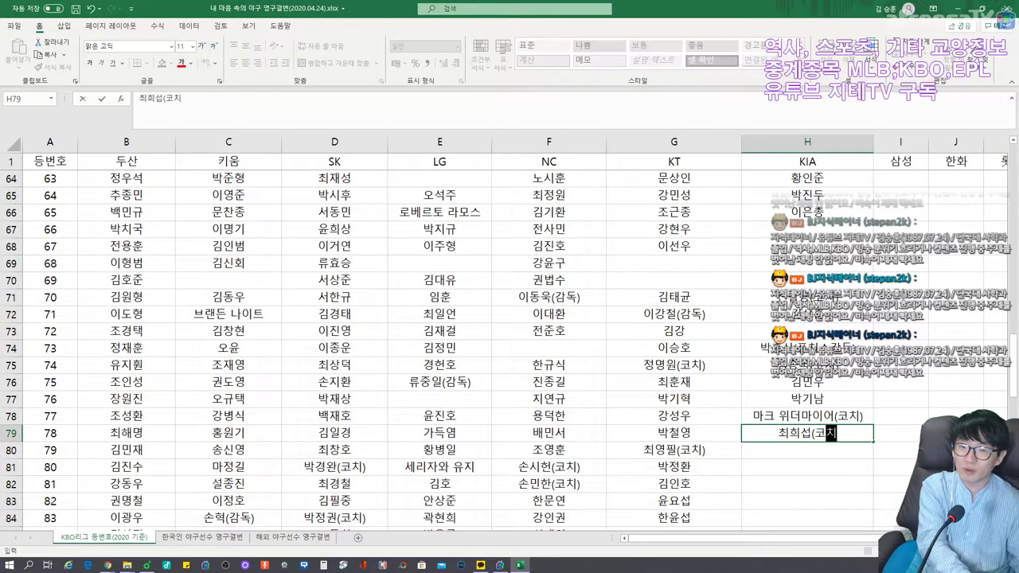
key(Return)
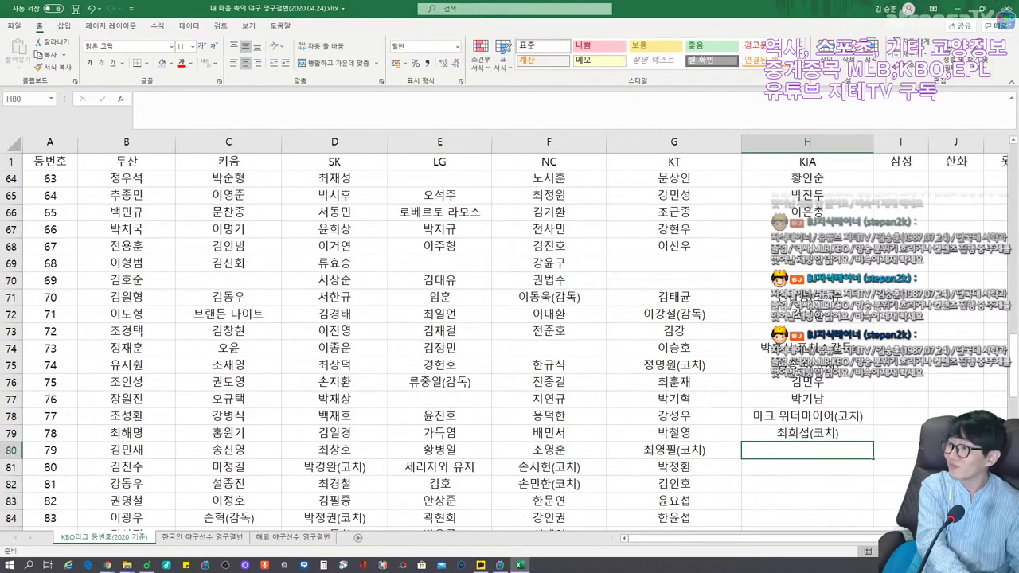
text(송지만)
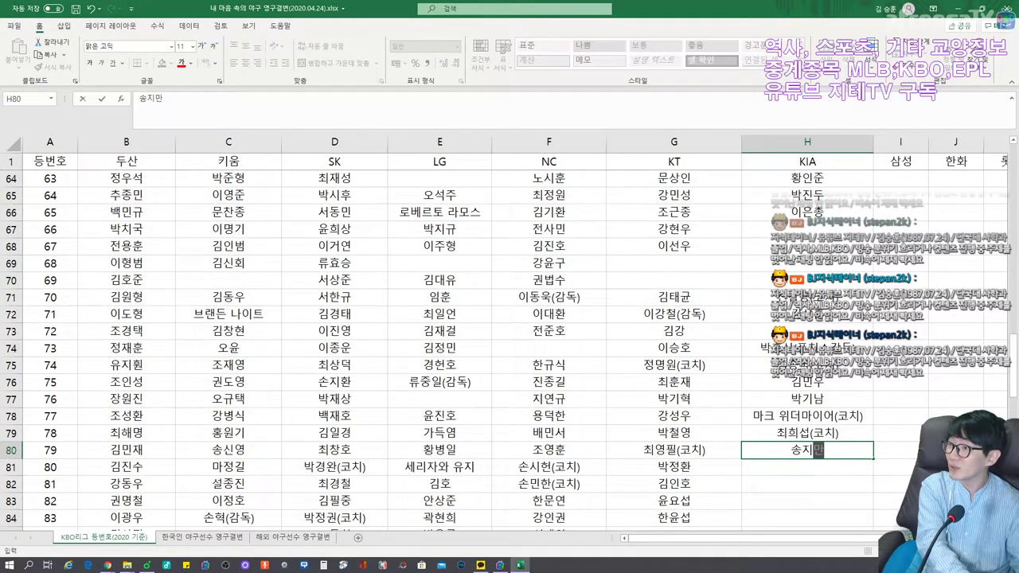
text((코치))
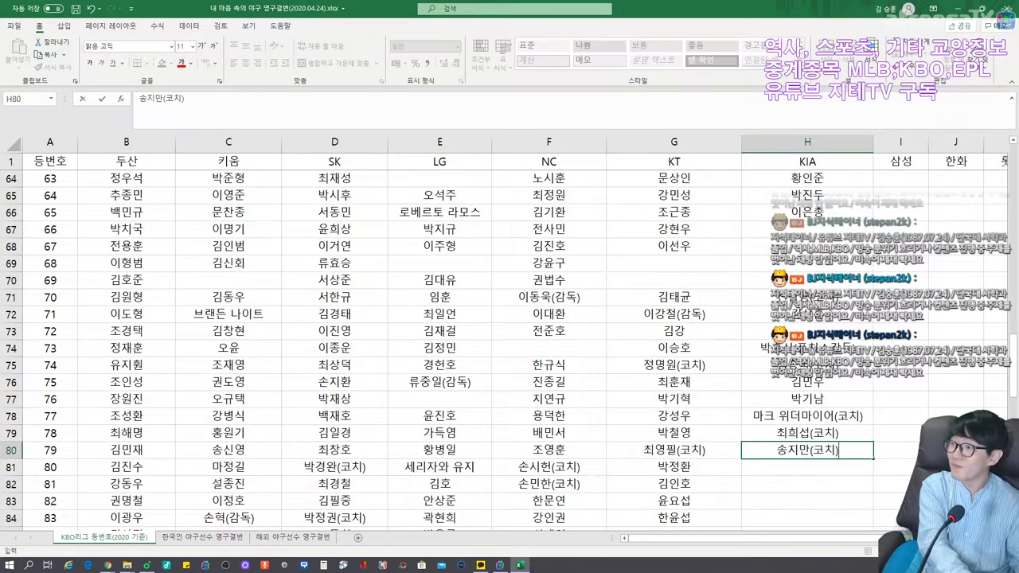
key(Return)
Fill KIA's numbers 80 to 82, cells H81 to H83, with 이현곤, 윤해진 and 양일환.
text(이현곤)
key(Return)
text(윤해진)
key(Return)
text(양일환)
key(Return)
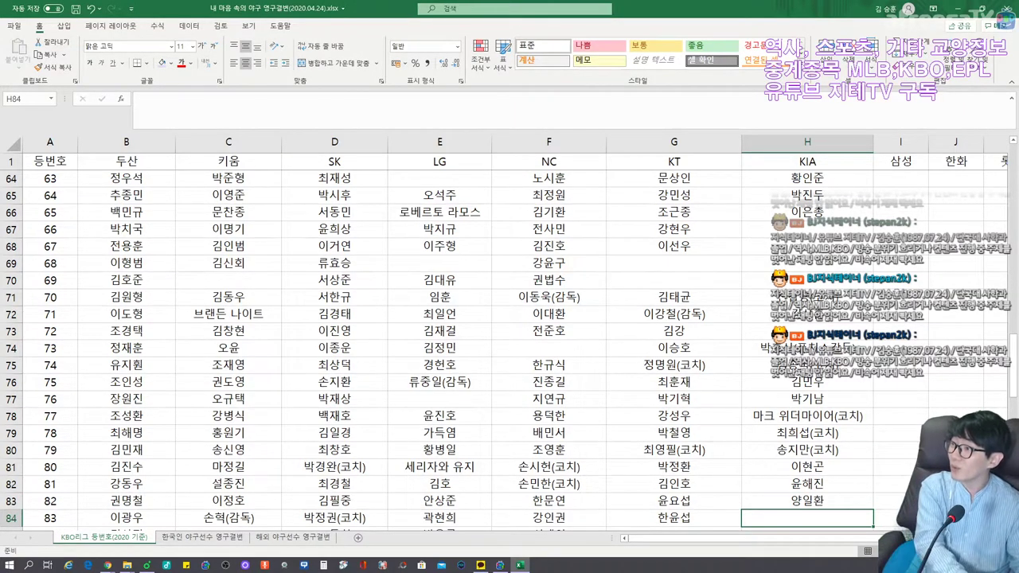
text(배요한)
key(Return)
text(자)
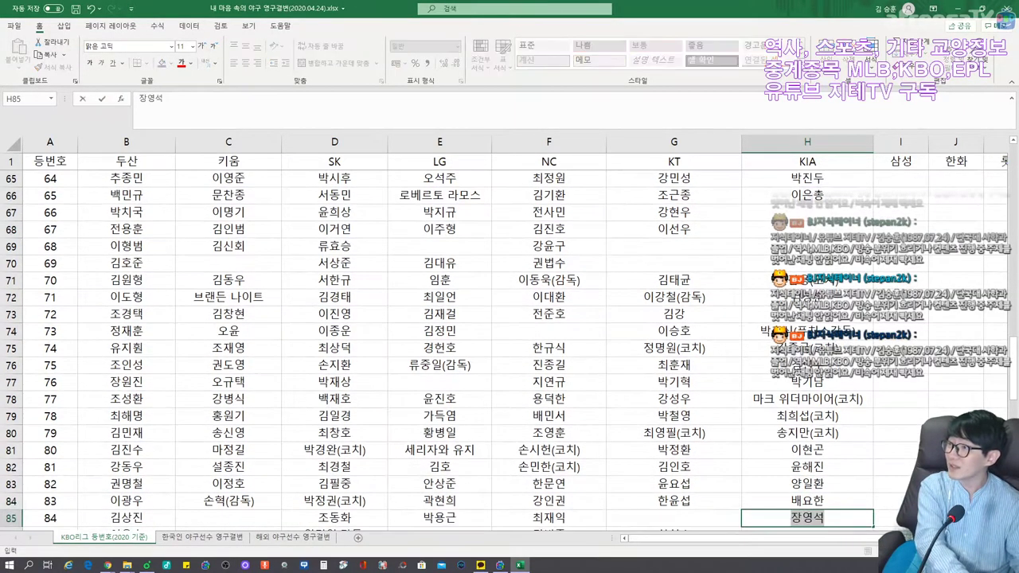
key(BackSpace)
key(Return)
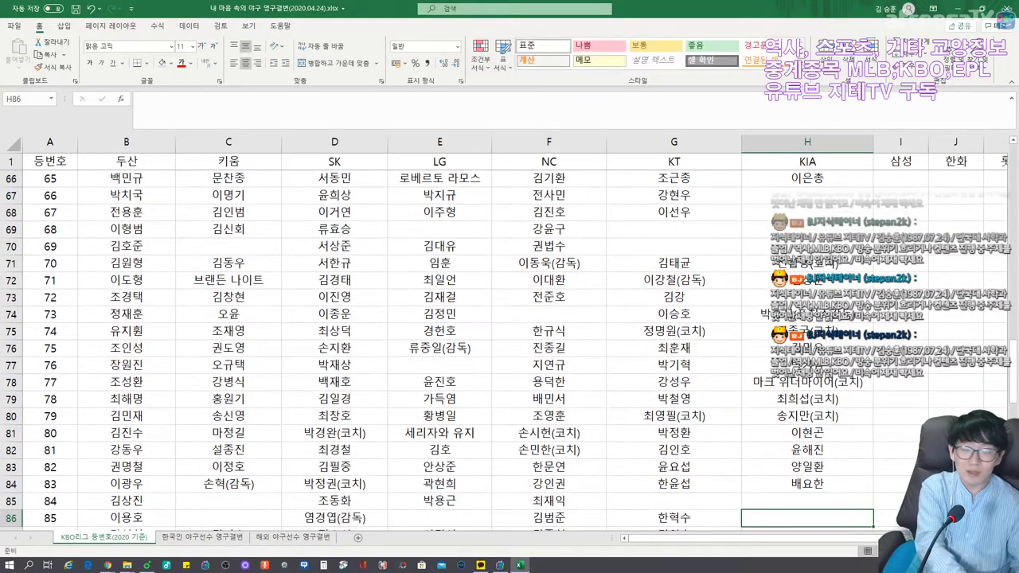
text(배요한)
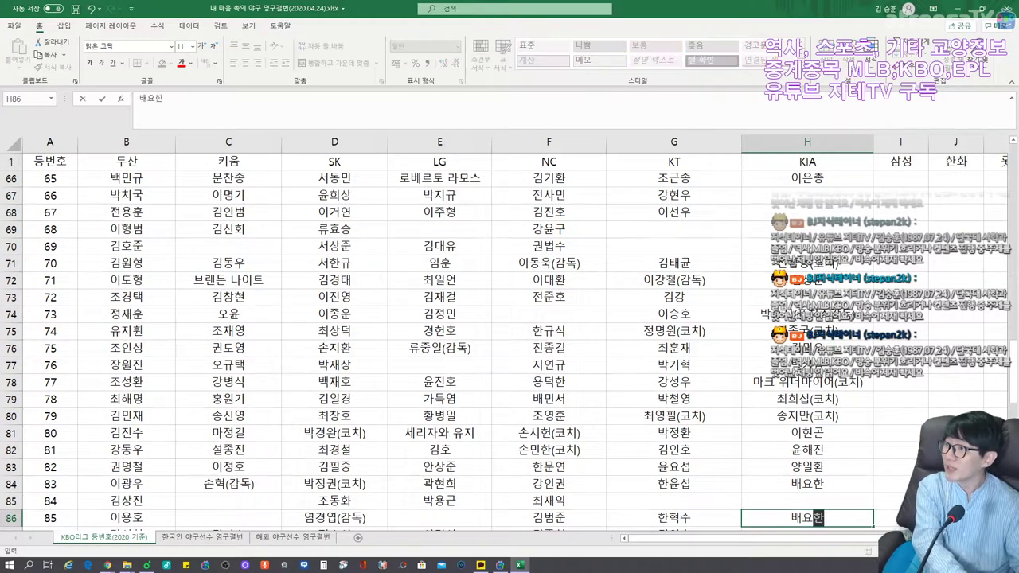
key(BackSpace)
key(BackSpace)
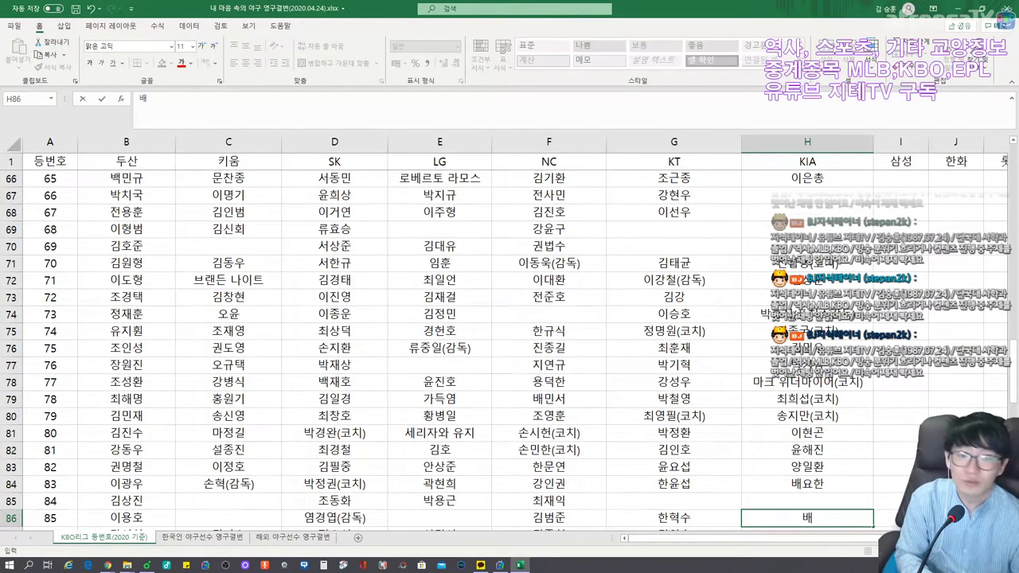
key(Up)
key(Up)
key(Up)
key(Up)
key(Up)
key(Up)
key(Up)
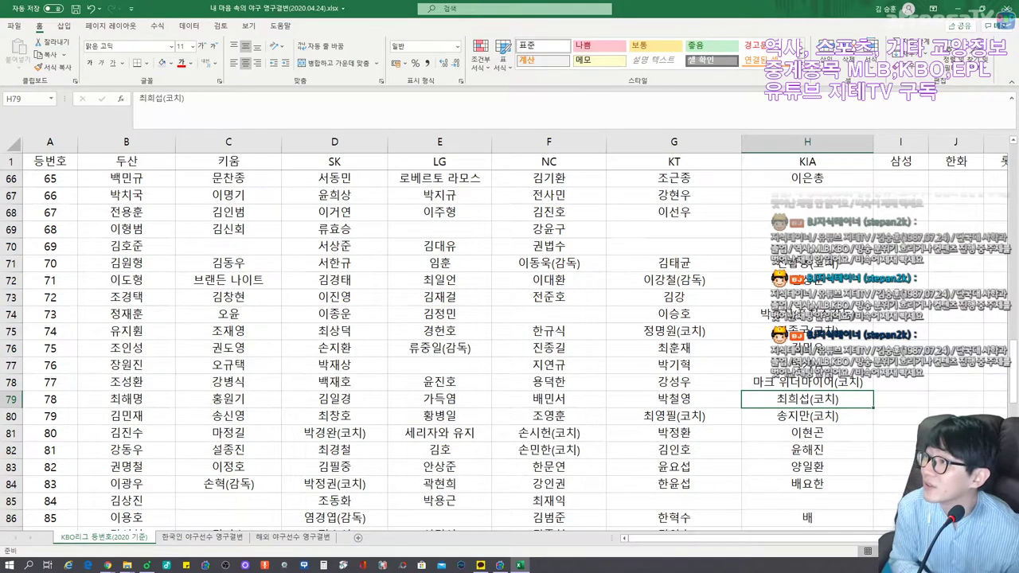
key(Down)
key(Down)
key(Down)
key(Down)
key(Down)
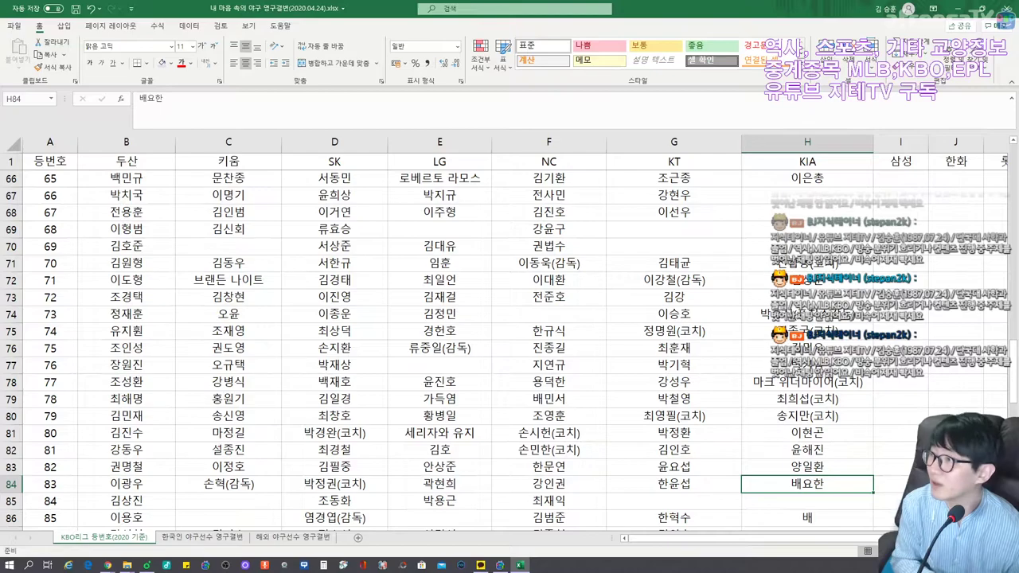
key(Delete)
Fill KIA's numbers 84 and 85, cells H85 and H86, with 배요한 and 장태수.
key(Down)
text(배요한)
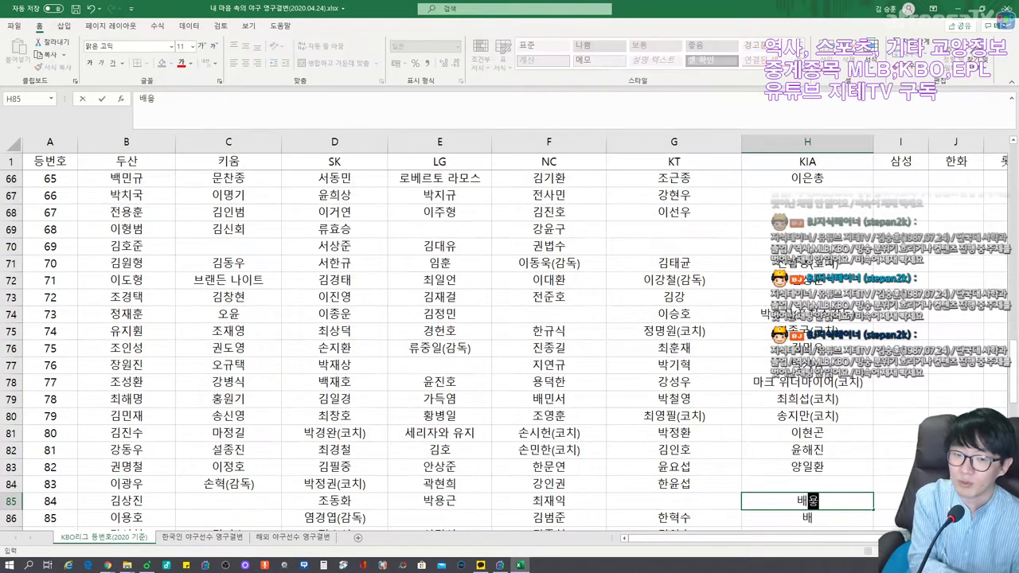
key(Return)
key(BackSpace)
text(장태수)
key(Return)
Leave KIA's number 86 blank and fill numbers 87 and 88, cells H88 and H89, with 나성용 and 정성훈(코치).
key(Return)
text(나성요ㅇ)
key(Return)
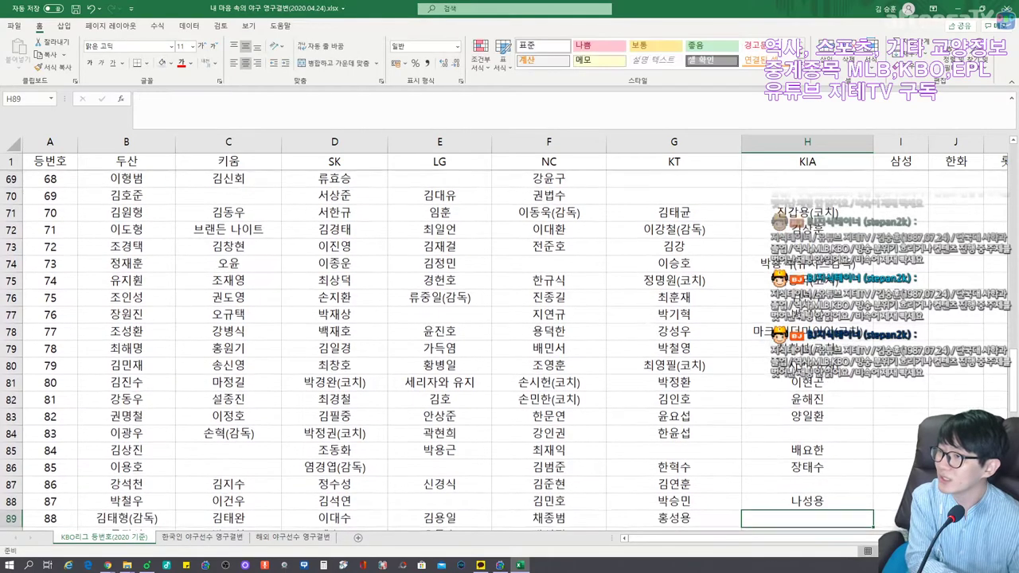
text(정성훈(코치))
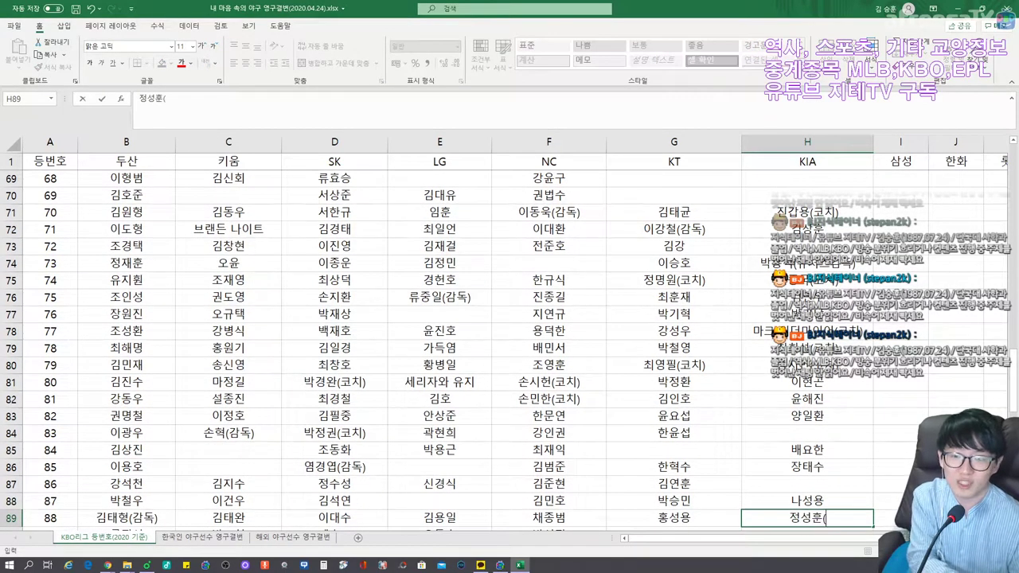
key(Return)
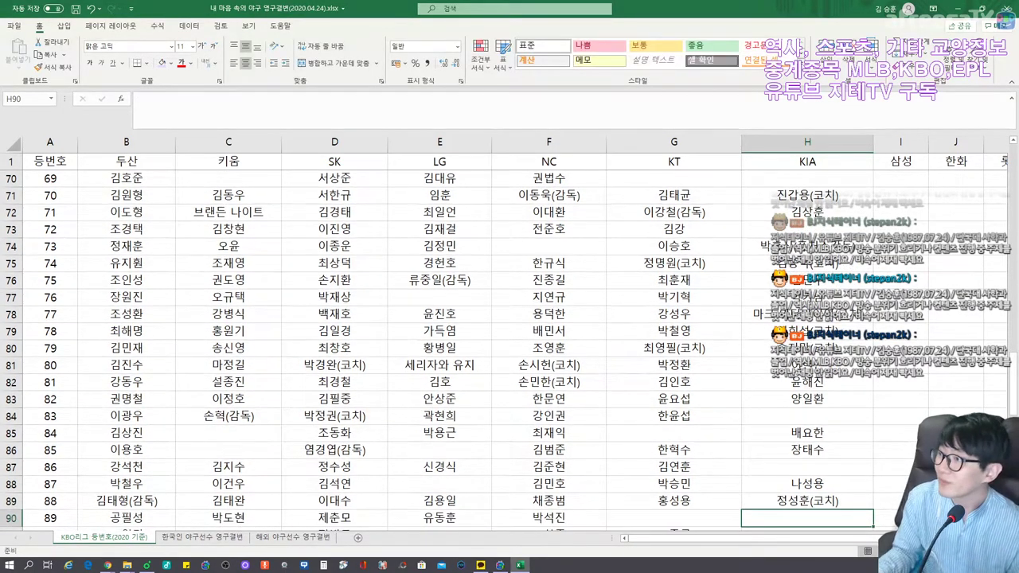
Fill KIA's numbers 89 and 90, cells H90 and H91, with 앤서니 르루(코치) and 김선진.
text(앤서니 르루()
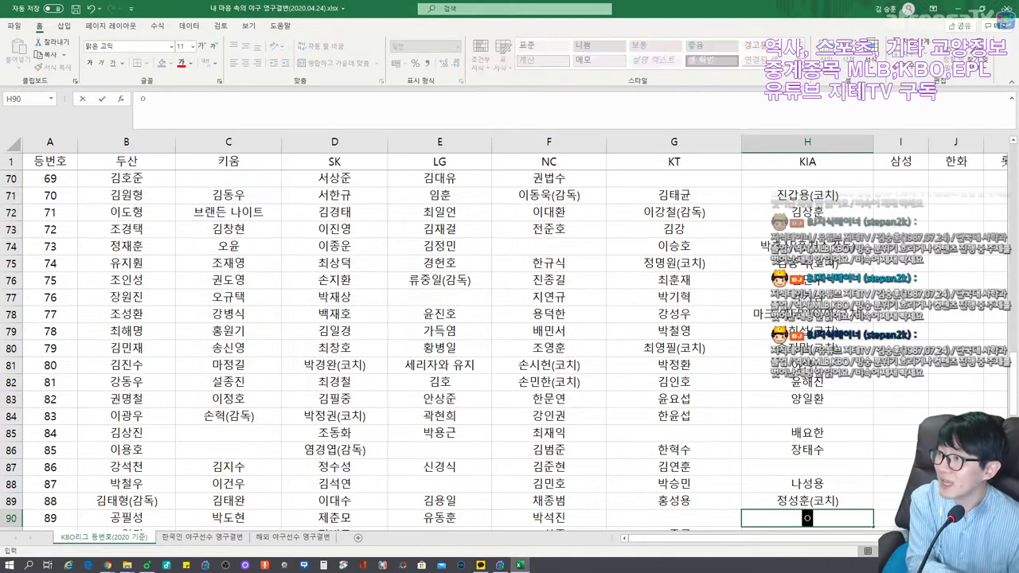
text(코치))
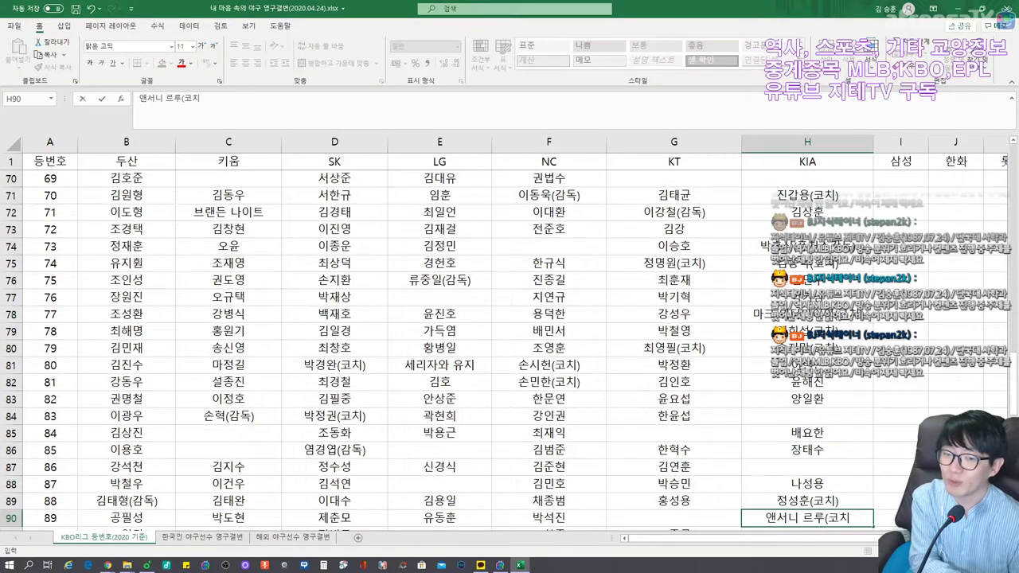
key(Return)
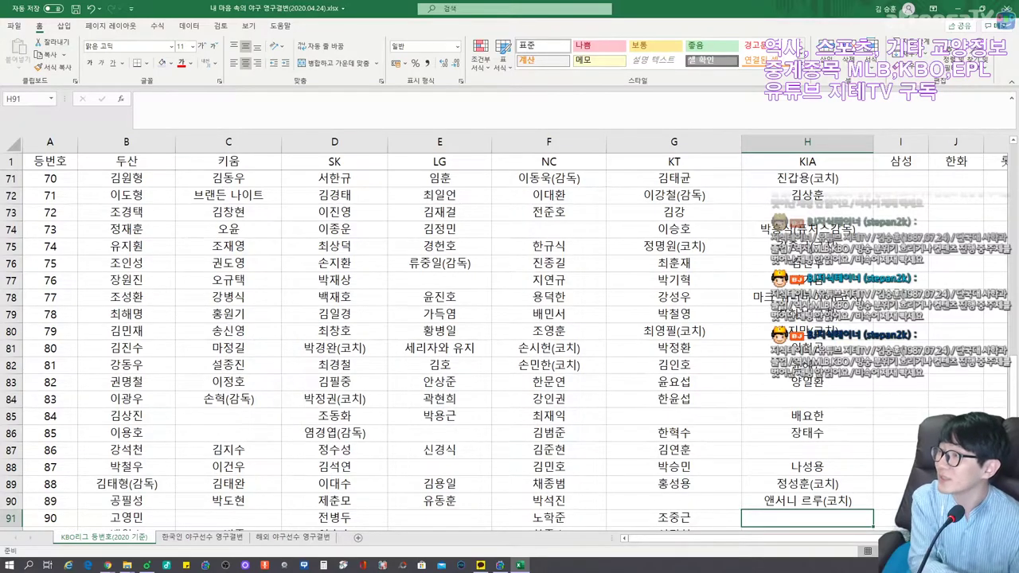
text(김선진)
key(Return)
Fill KIA's numbers 91 and 92, cells H92 and H93, with 서동욱 and 정상옥.
text(서동욱)
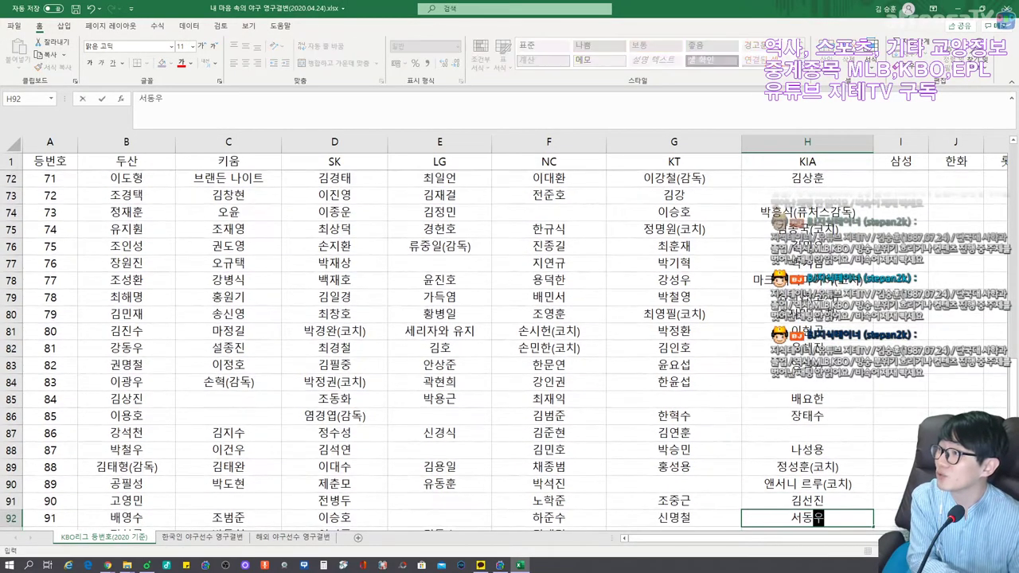
key(Return)
text(정상옥)
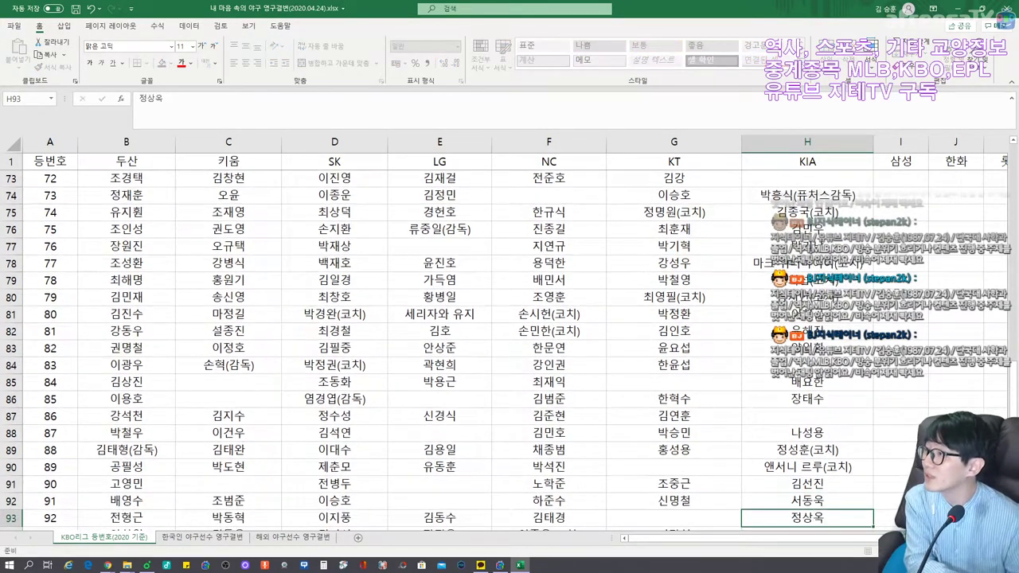
key(Return)
key(Return)
Leave KIA's number 93 blank and fill numbers 94 and 95, cells H95 and H96, with 김민호 and 유재민.
text(김민호)
key(Return)
text(욱재민)
key(Return)
Fill KIA's numbers 96 and 97, cells H97 and H98, with 곽정철 and 윤인득.
text(곽정)
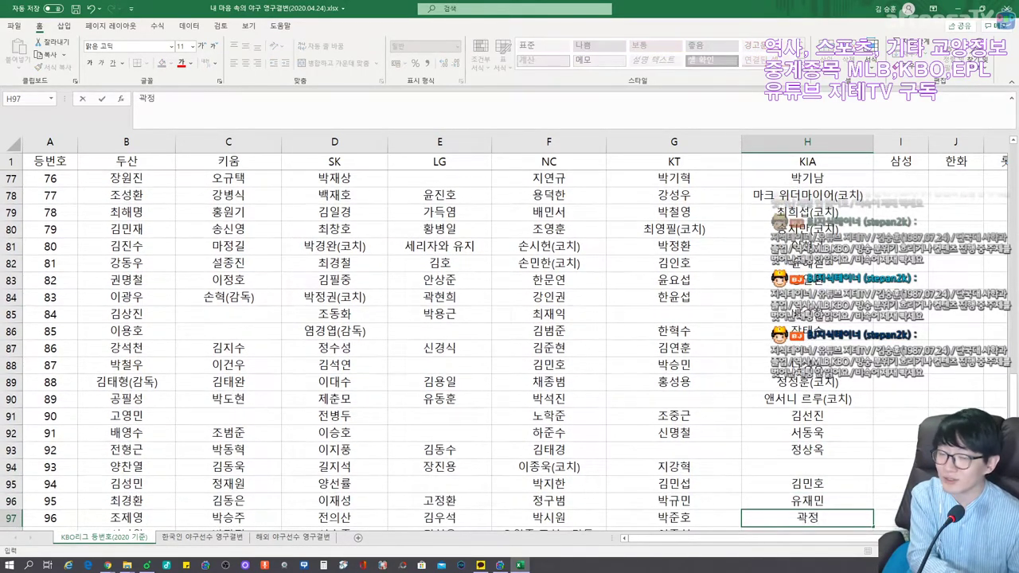
text(철)
key(Return)
text(윤인득)
key(Return)
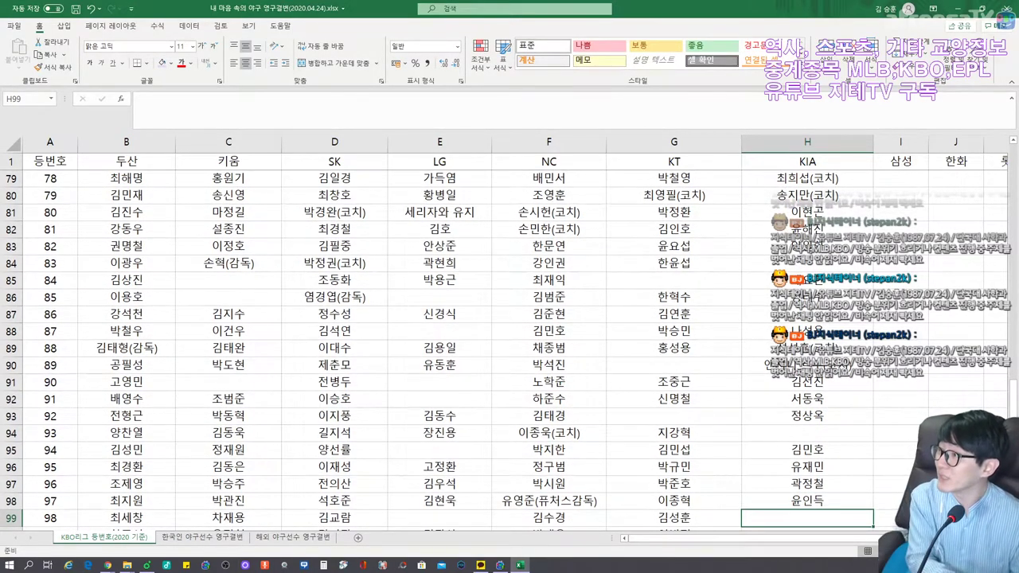
Fill KIA's numbers 98 and 99, cells H99 and H100, with 서재응(코치) and 류택현.
text(ㅅ재응(코치))
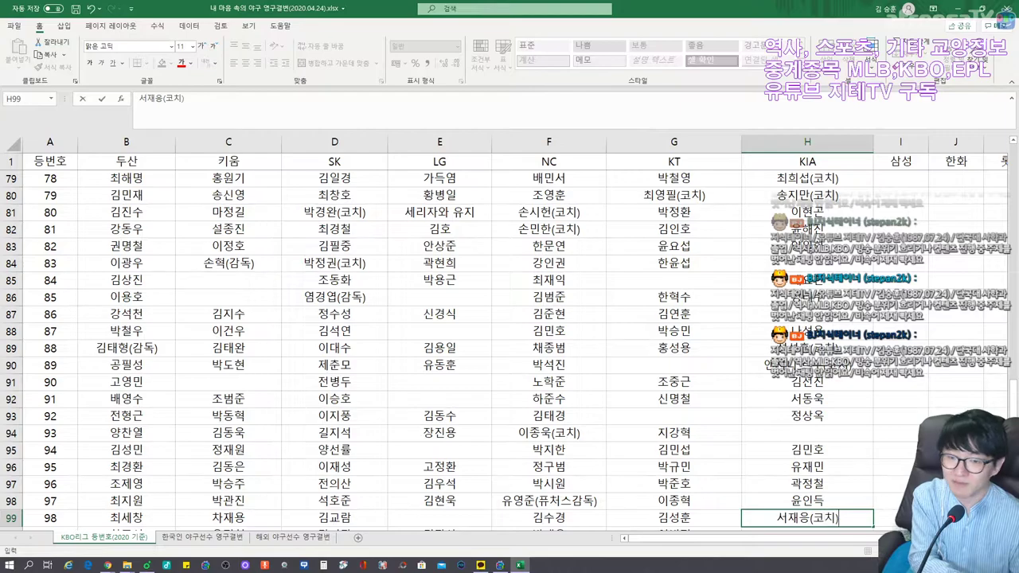
key(Return)
text(류택현)
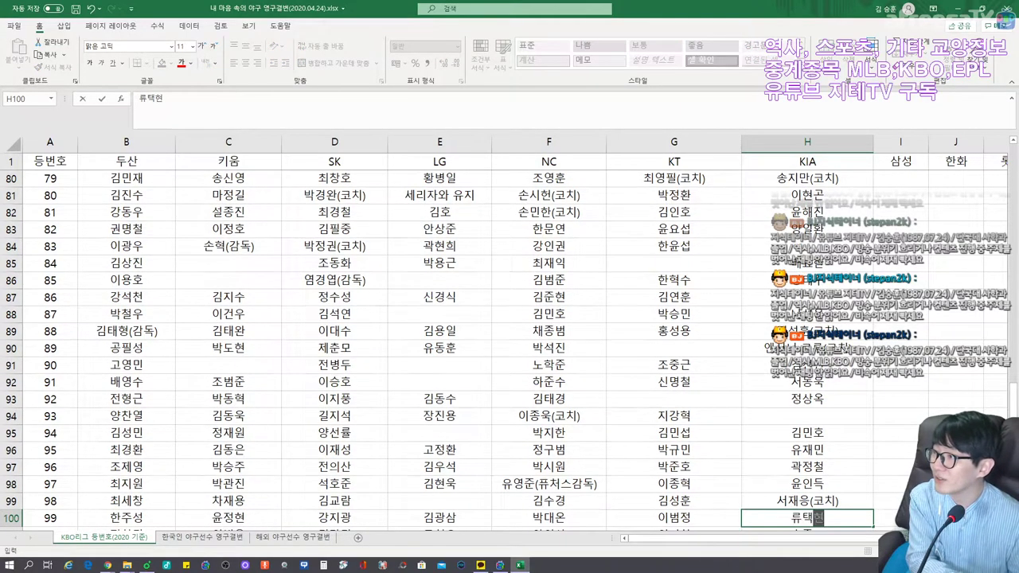
key(Return)
text(홍종표)
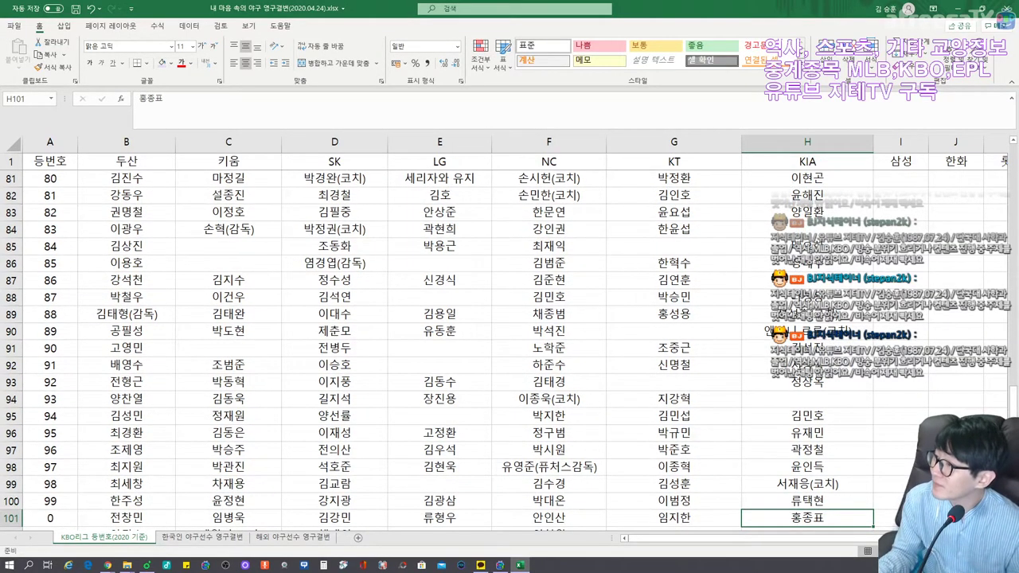
key(Return)
text(민)
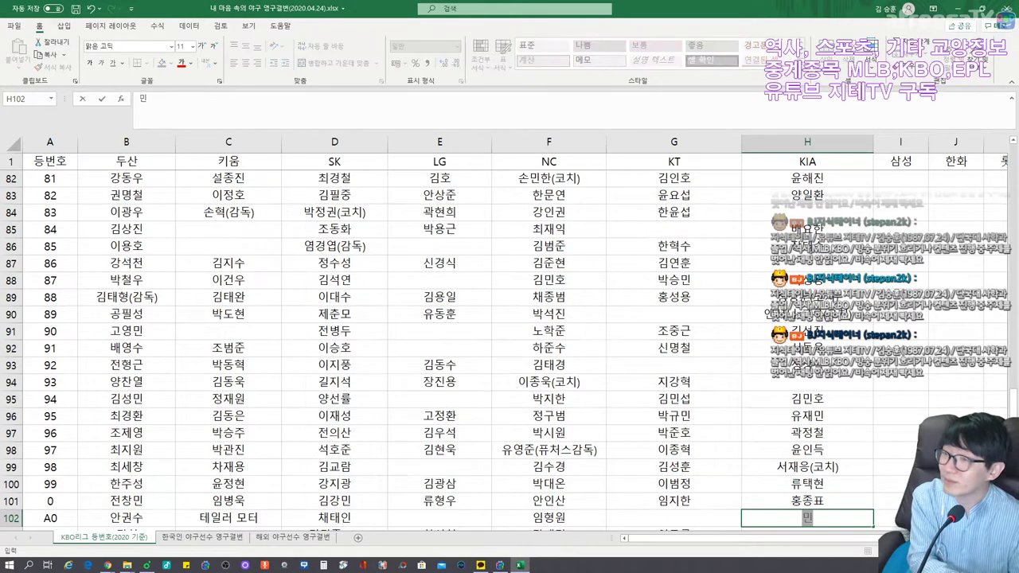
key(BackSpace)
key(Up)
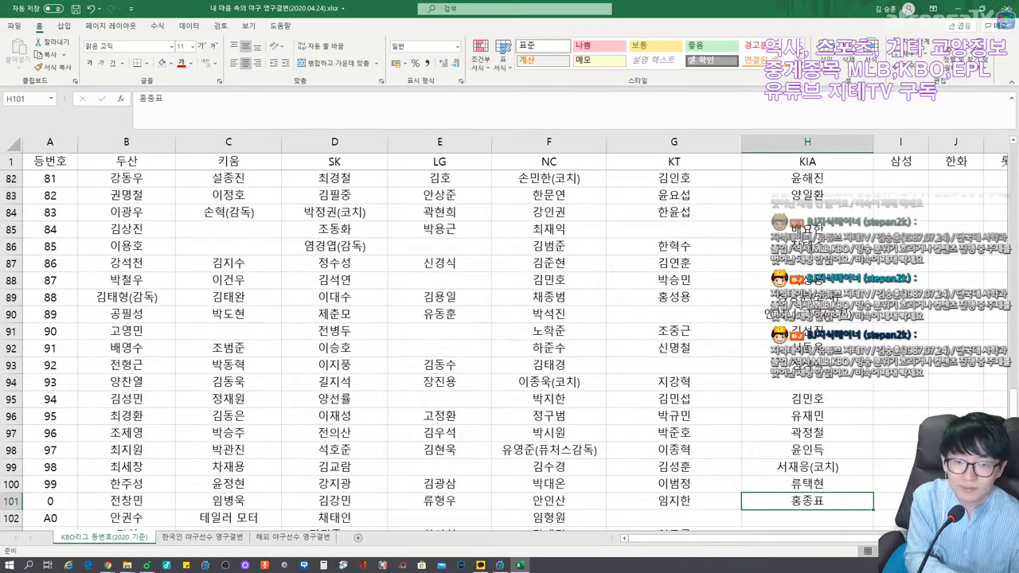
key(Up)
key(Down)
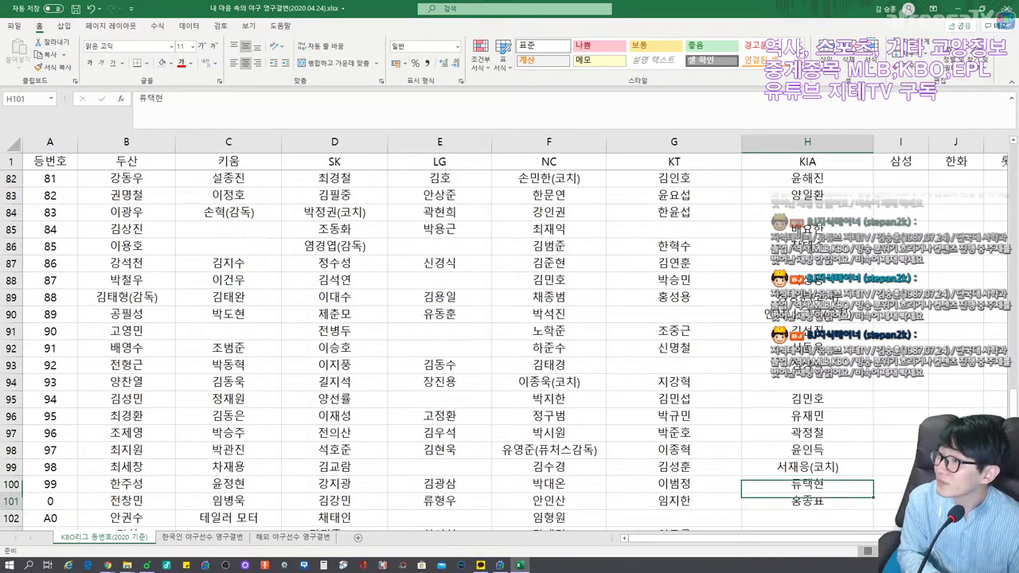
key(BackSpace)
Leave KIA's cells H101 to H103 blank and fill number 101, cell H104, with 민경남(01).
key(Down)
key(Down)
key(Down)
key(Down)
key(Down)
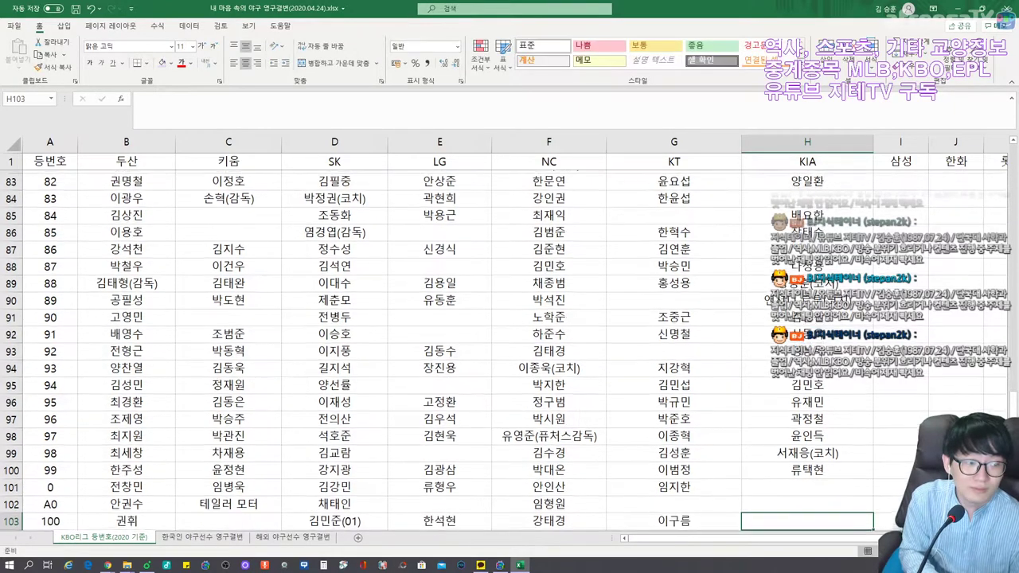
key(Up)
key(Up)
key(Up)
key(Down)
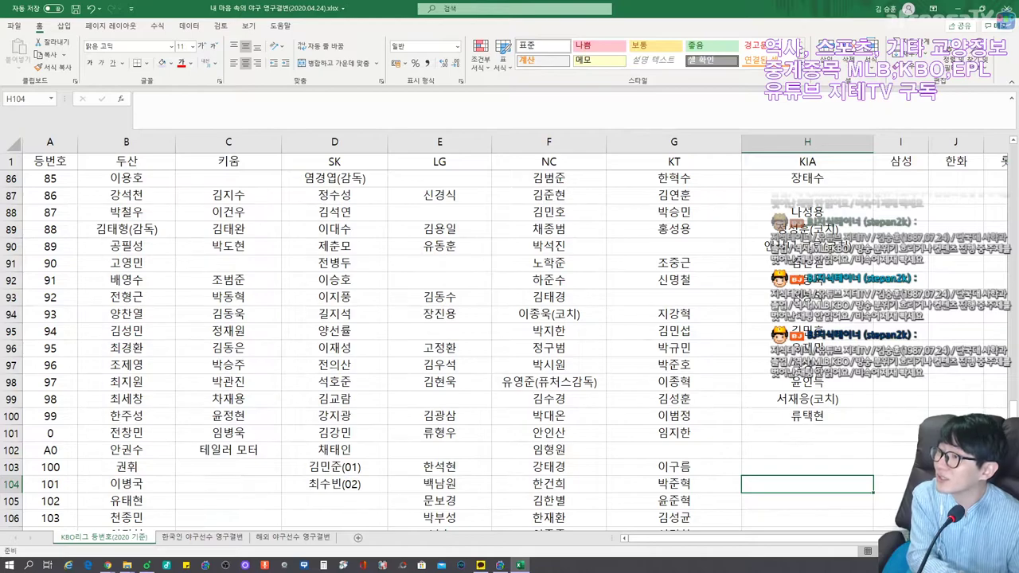
text(민경남(01))
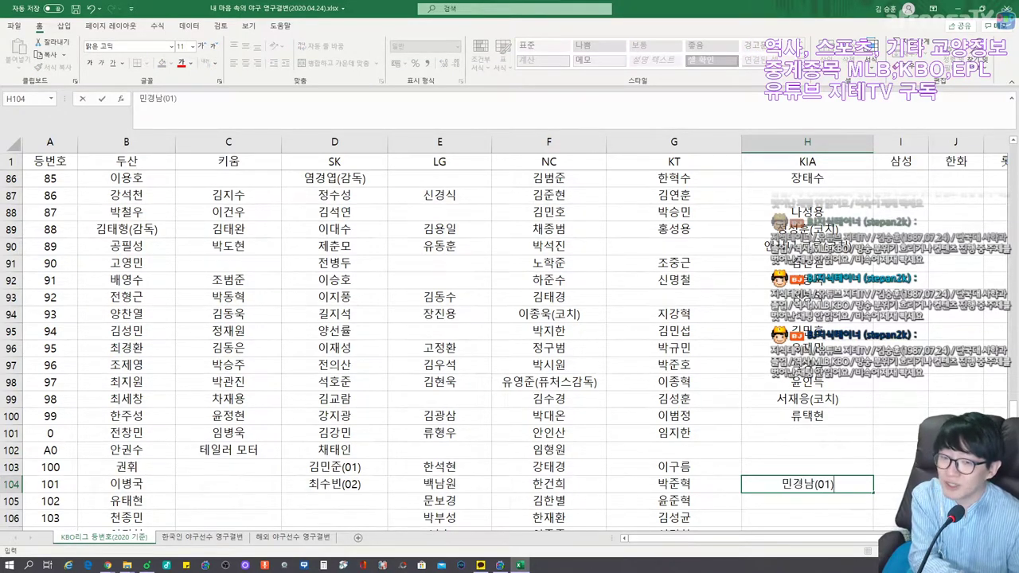
key(Return)
Fill KIA's numbers 102 and 103, cells H105 and H106, with 이진경(02) and 박정우(03).
text(이진경(02))
key(Return)
text(박정우(03))
key(Return)
text(박정우)
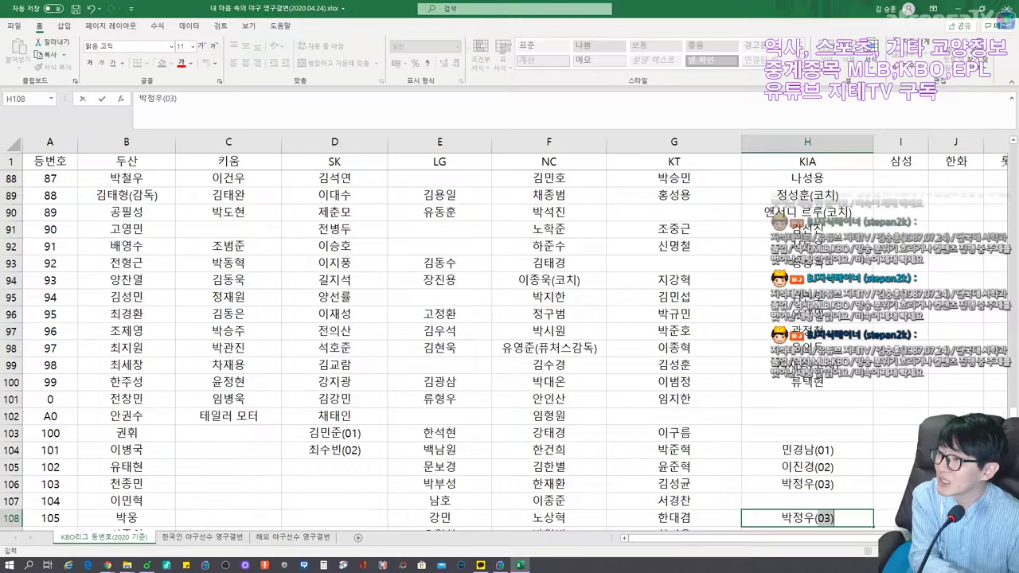
key(BackSpace)
key(BackSpace)
key(BackSpace)
key(BackSpace)
key(Up)
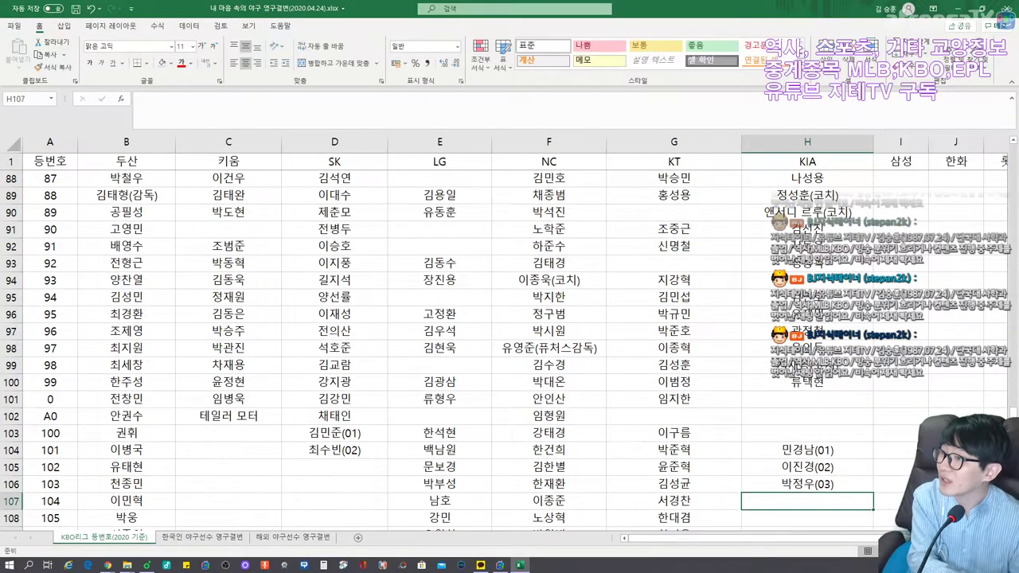
Fill KIA's number 104, cell H107, with 이종석(04).
text(이종석(04))
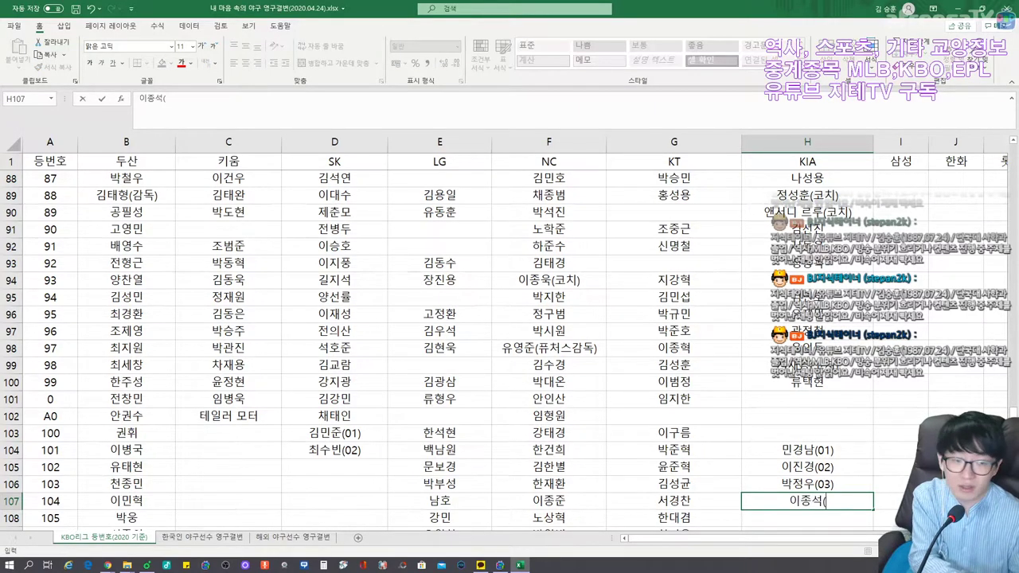
key(Return)
key(Return)
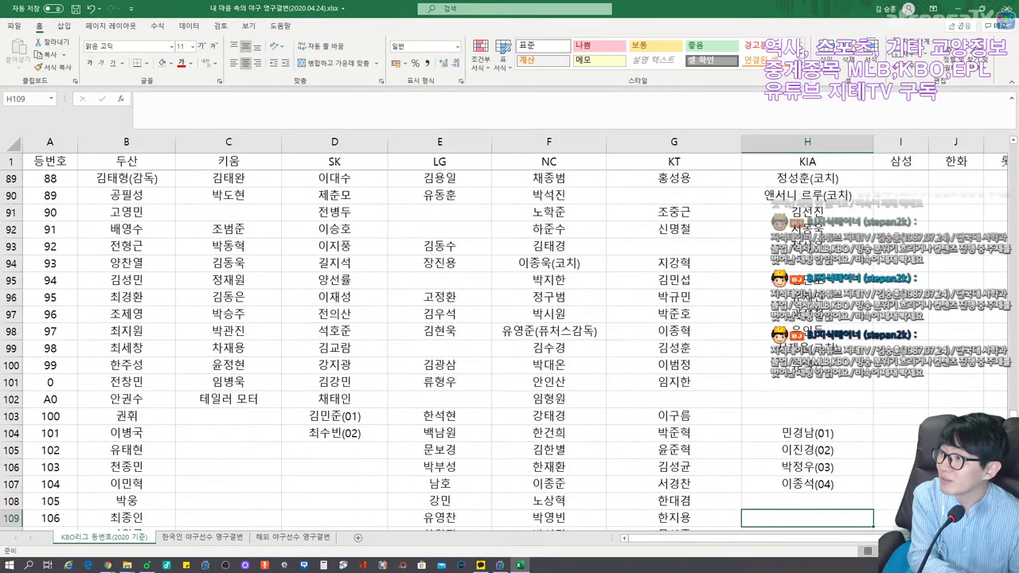
Move 박정우 from KIA's number 103 to 106 by clearing H106 and filling H109 with 박정우(06).
text(박정우(0)
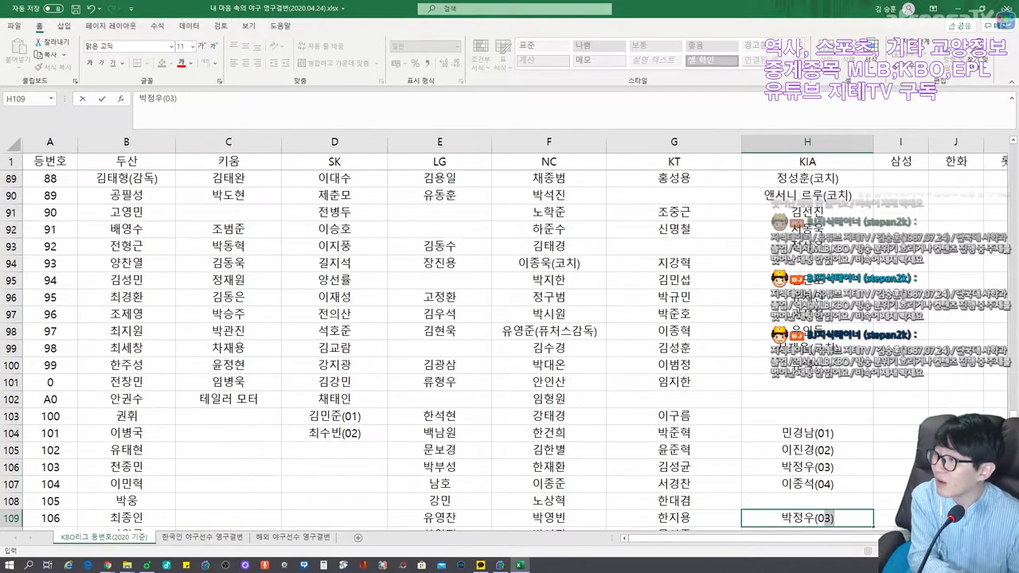
text(6)
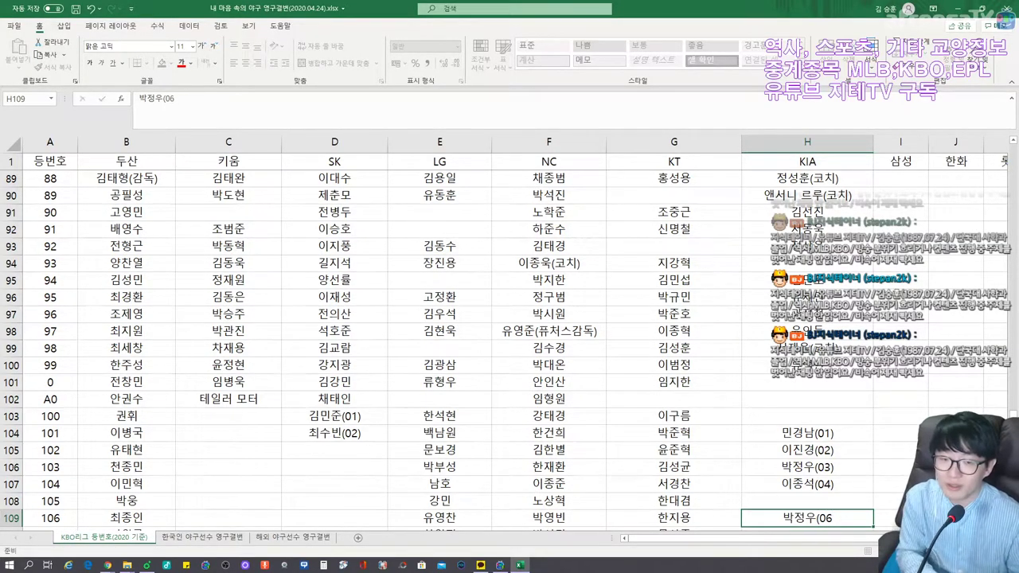
key(Up)
key(Up)
key(Up)
key(Down)
key(Down)
key(Down)
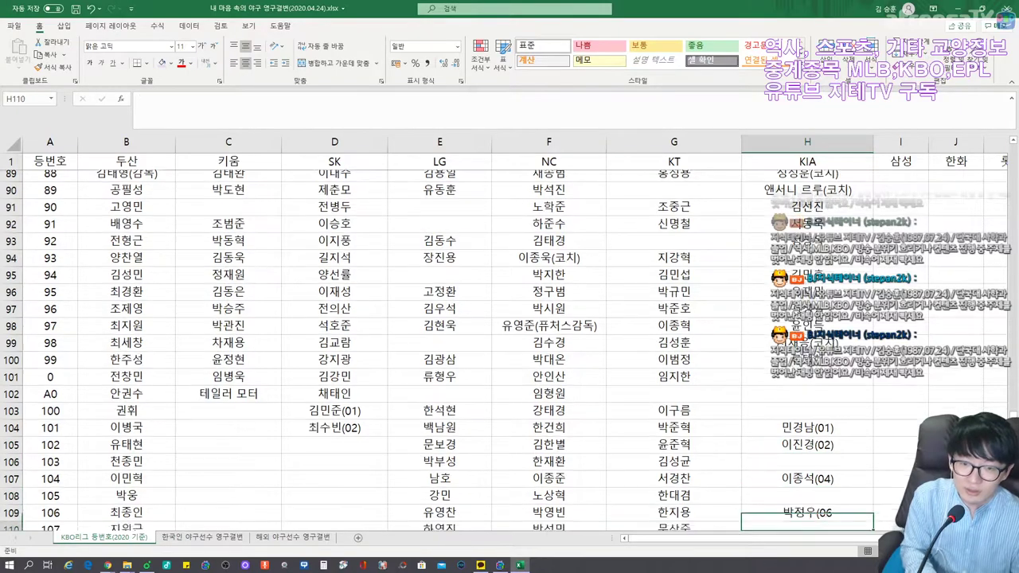
text(박)
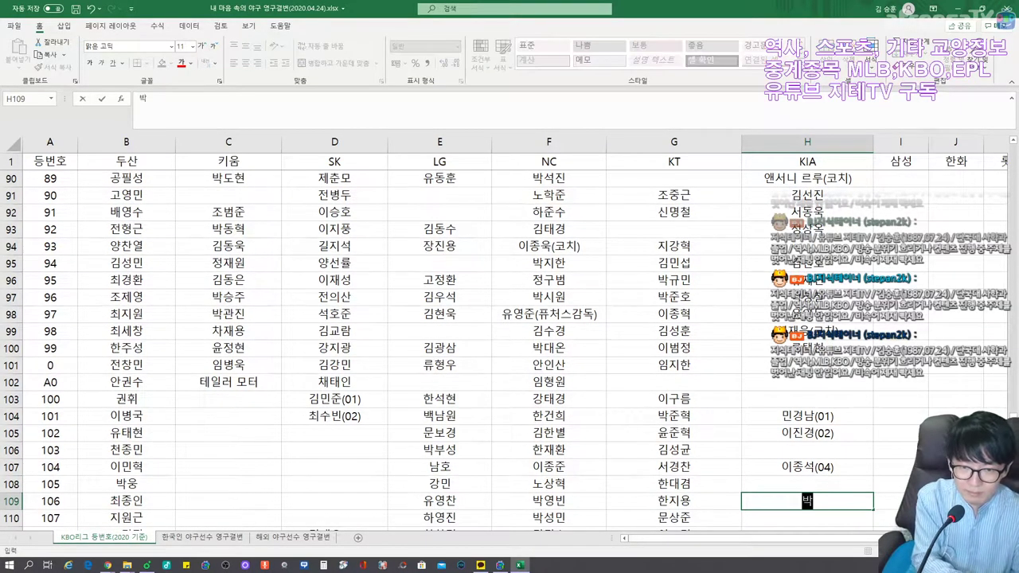
text(정우(06))
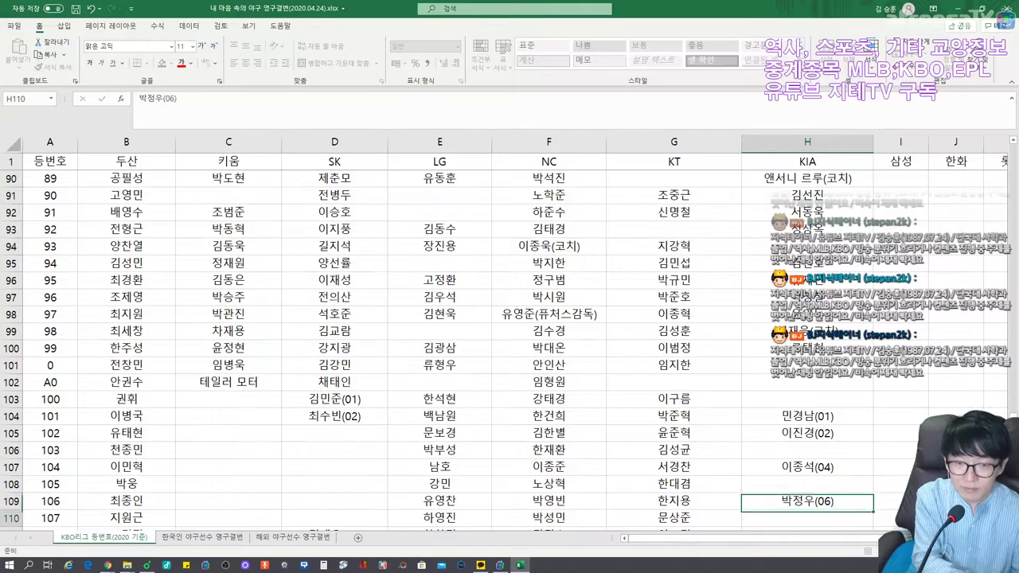
key(Return)
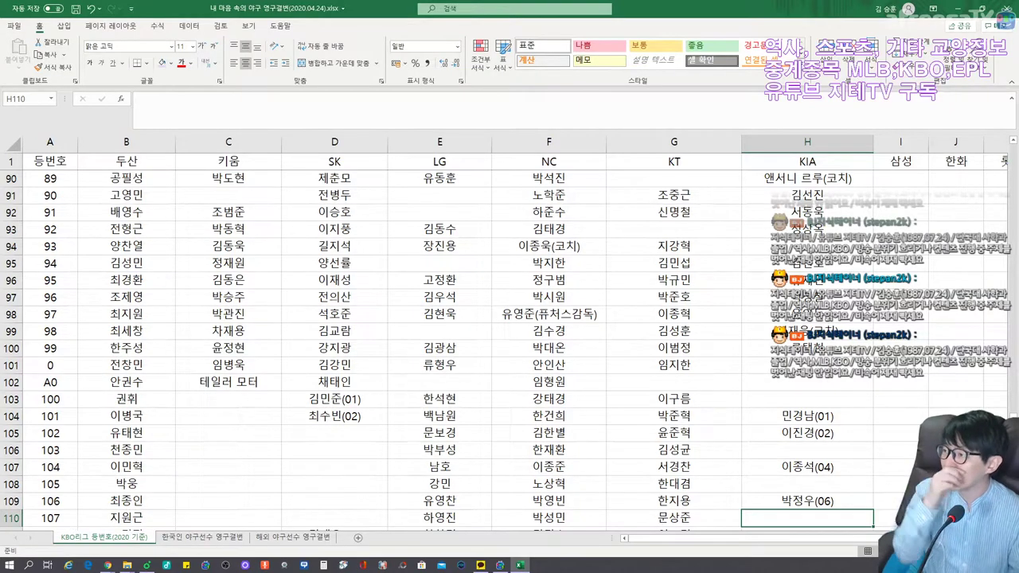
text(박동민()
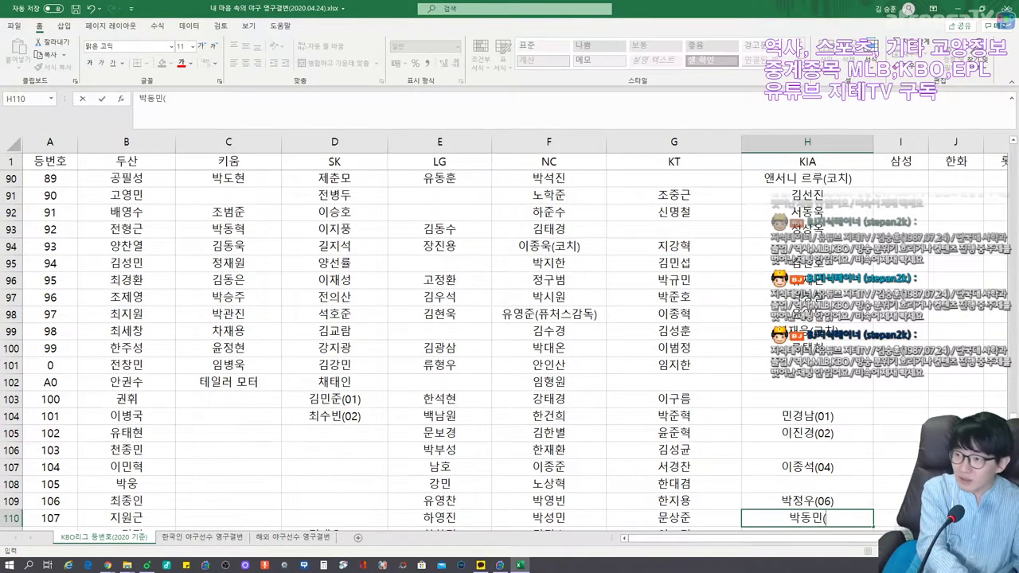
text(06)
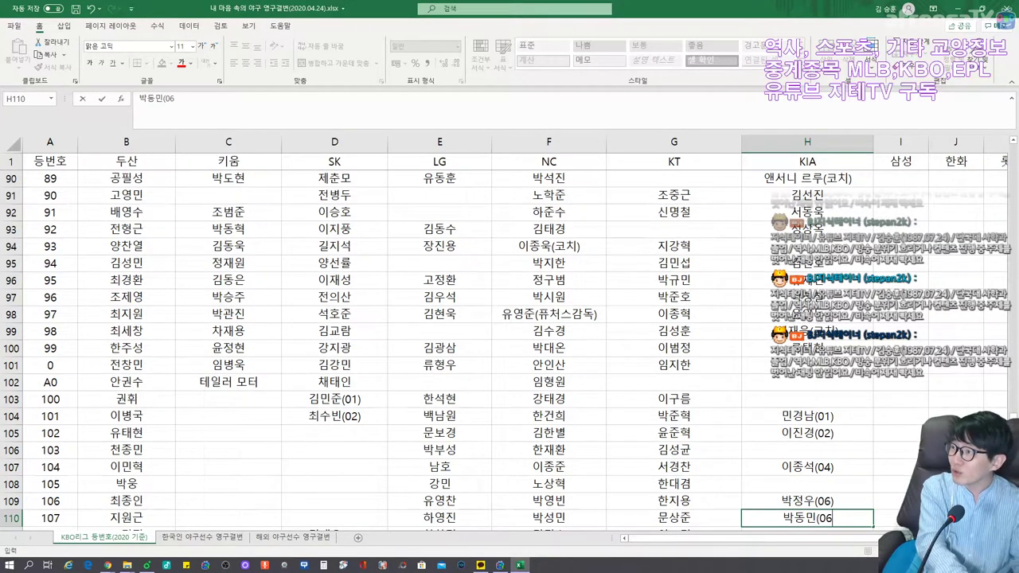
key(Return)
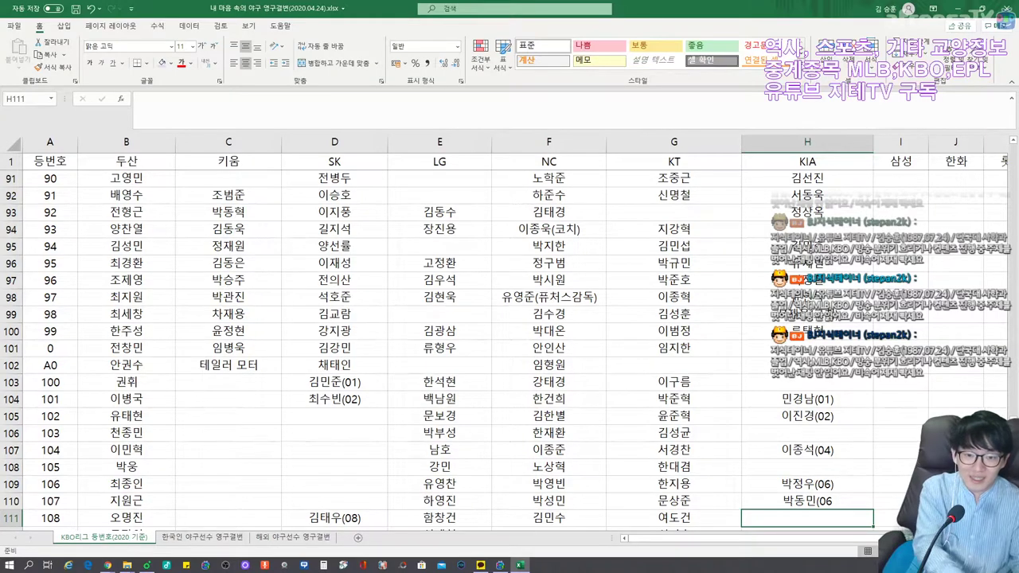
Fill KIA's number 107, cell H110, with 박동민(07).
key(Up)
text(박동민(07))
key(Return)
Fill KIA's numbers 108 and 109, cells H111 and H112, with 이인한(08) and 이원빈(09).
text(이인한(08))
key(Return)
text(이원빈()
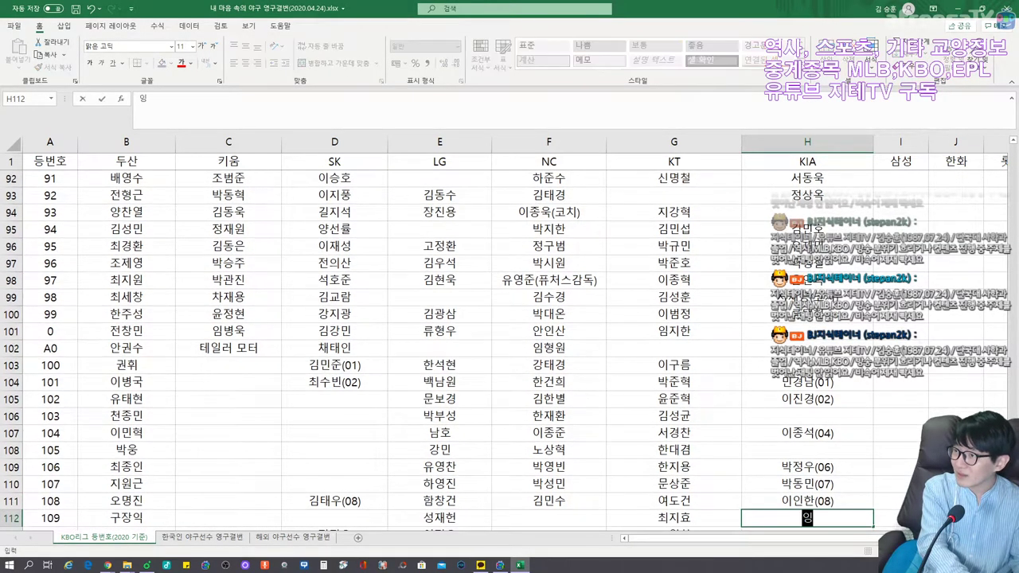
text(09))
key(Return)
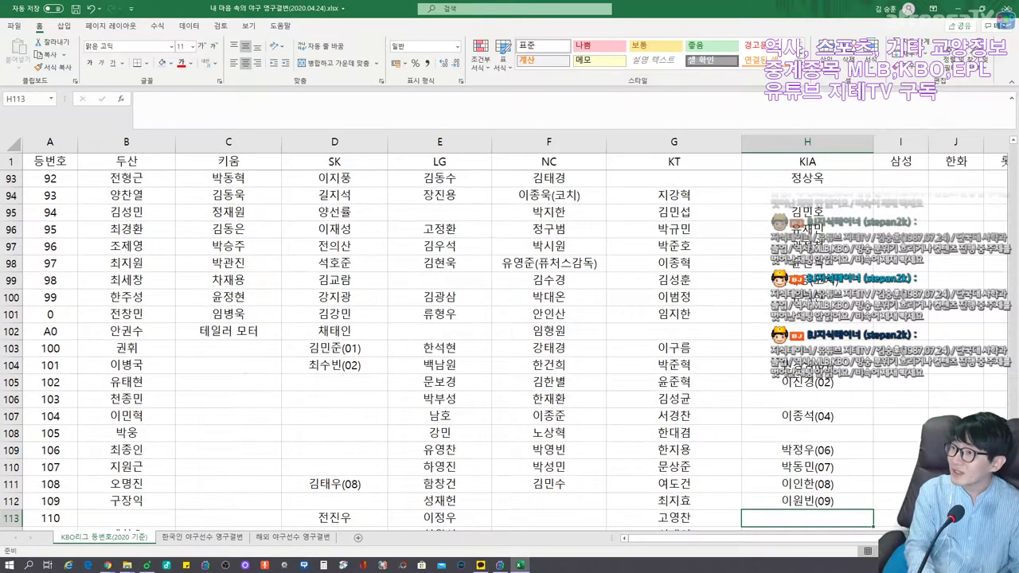
Leave KIA's numbers 110 and 111 blank and fill H115 and H116 with 서덕원(012) and 김양수(013).
key(Return)
key(Return)
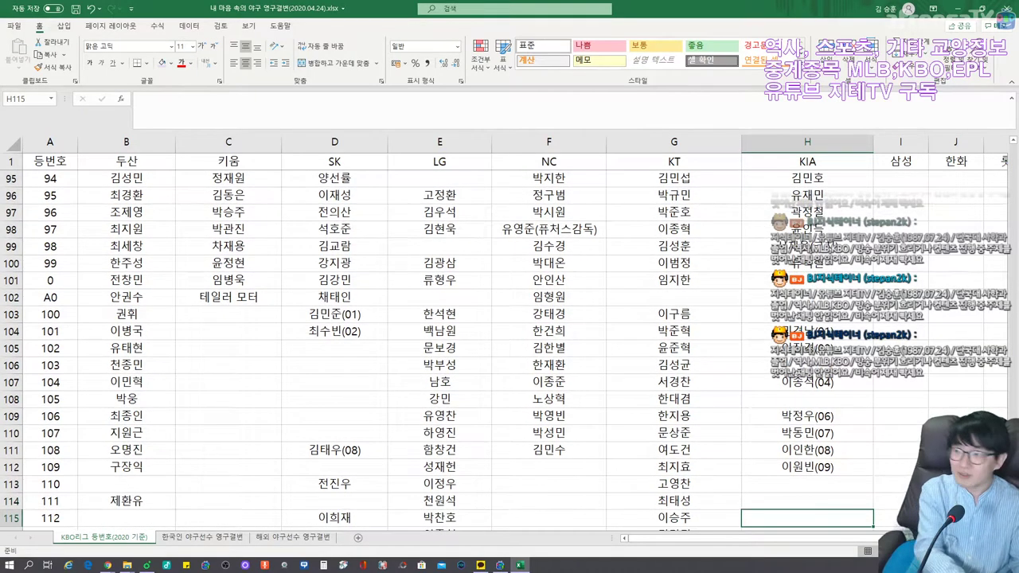
text(서덕원(012))
key(Return)
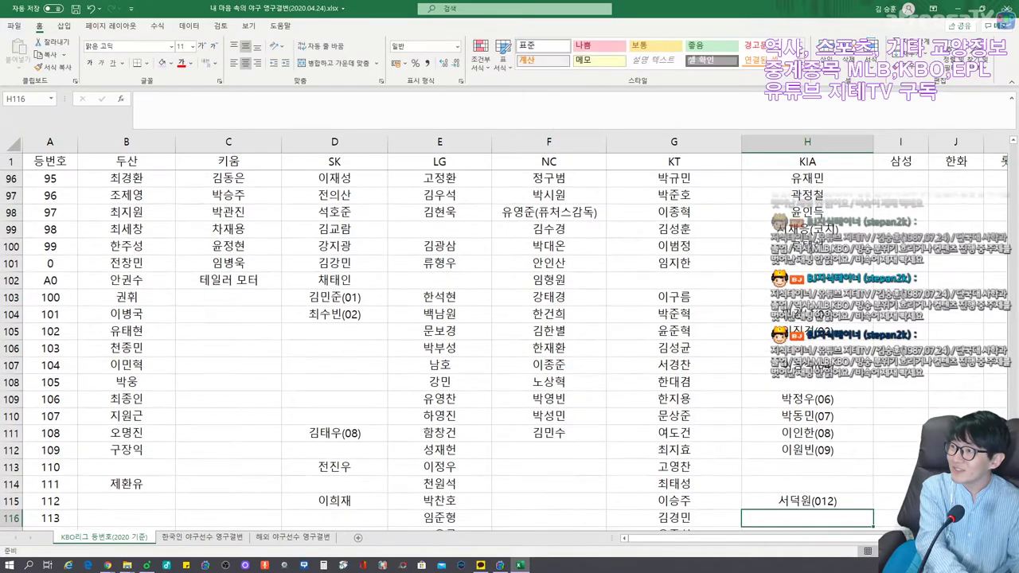
text(김양수(013))
key(Return)
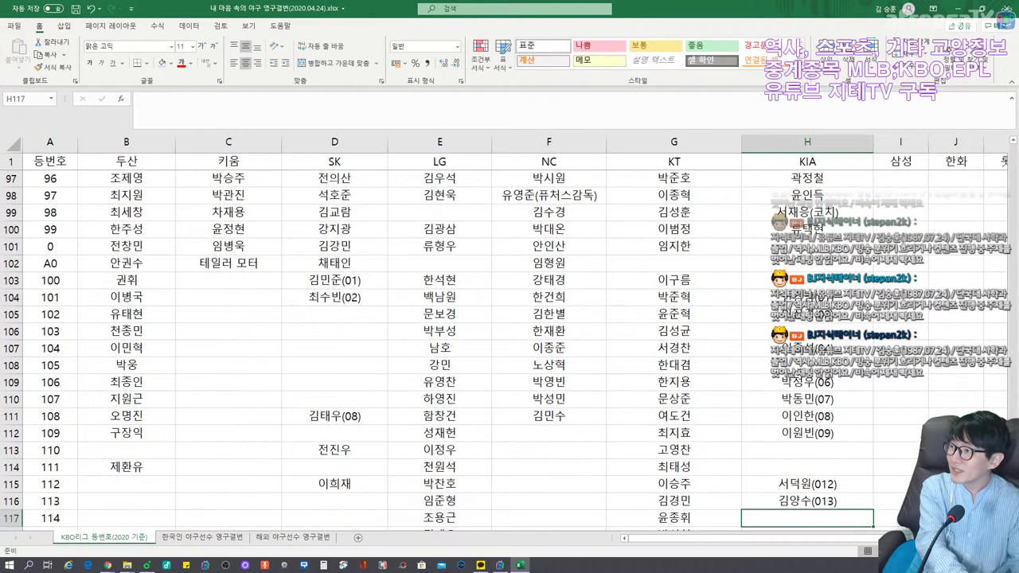
Fill KIA's numbers 114 and 117, cells H117 and H120, with 김연준(014) and 백미카엘(017), leaving 115 and 116 blank.
text(김연준(014))
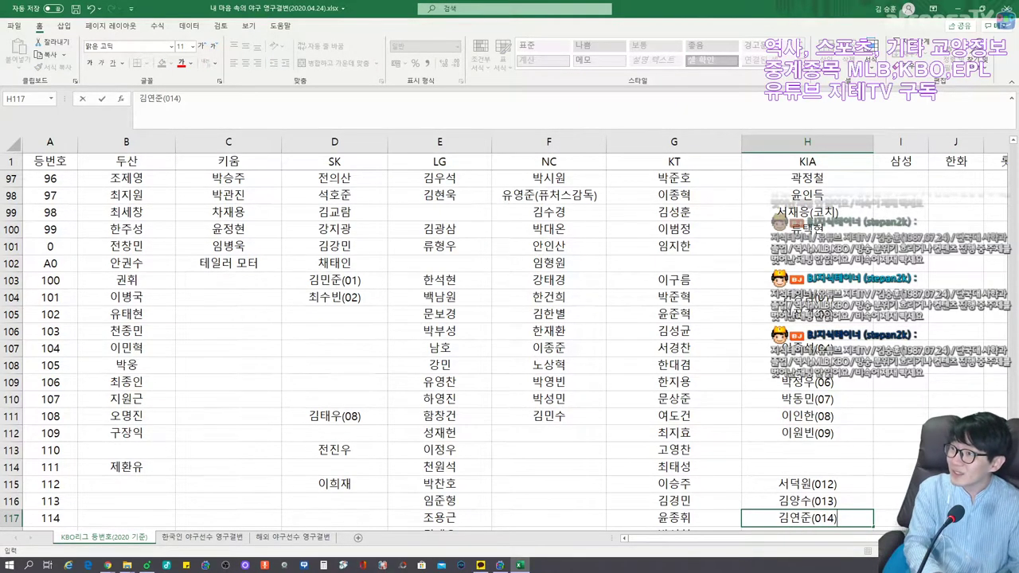
key(Return)
key(Return)
key(Return)
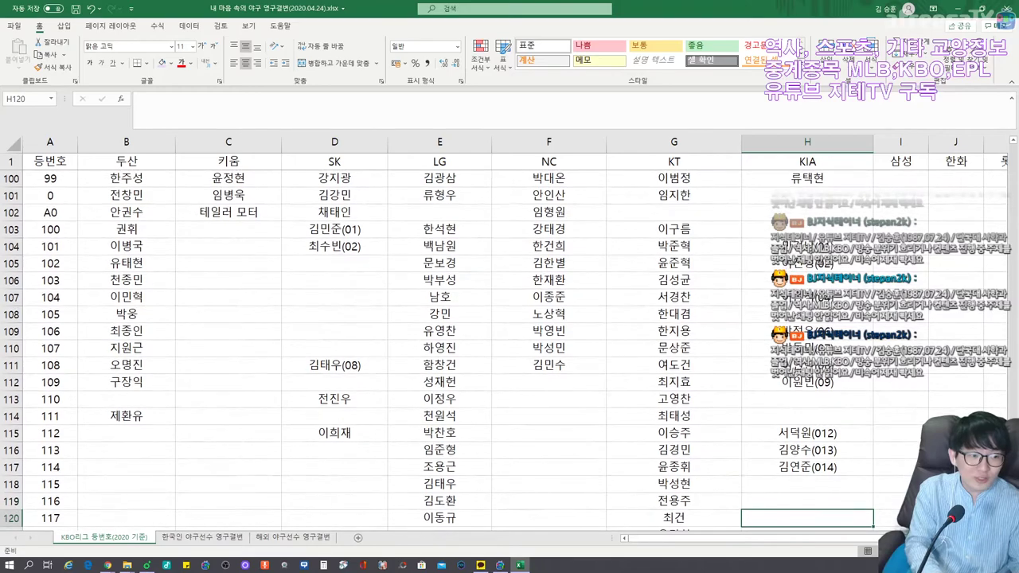
text(()
text(백미카엘(017))
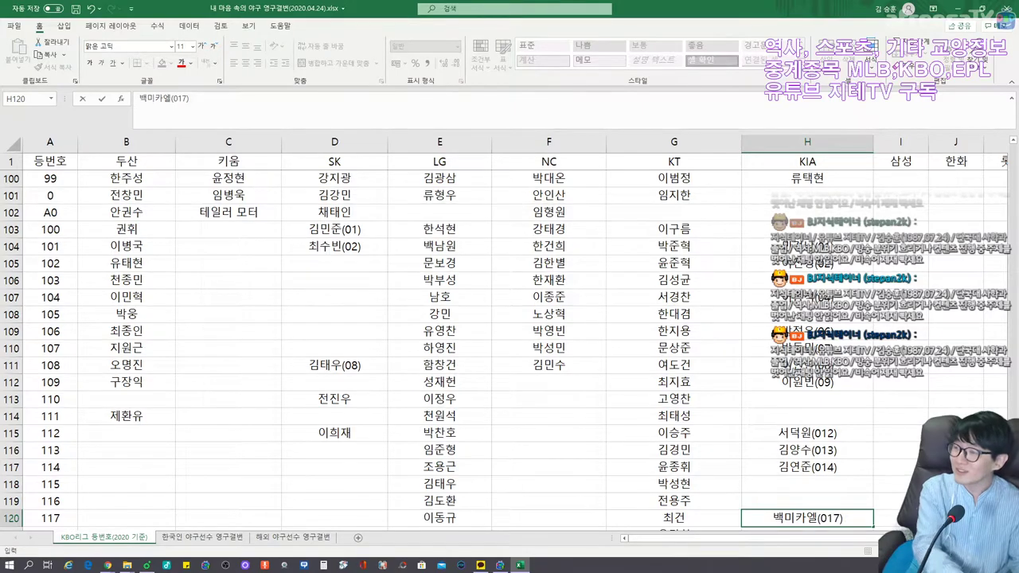
key(Return)
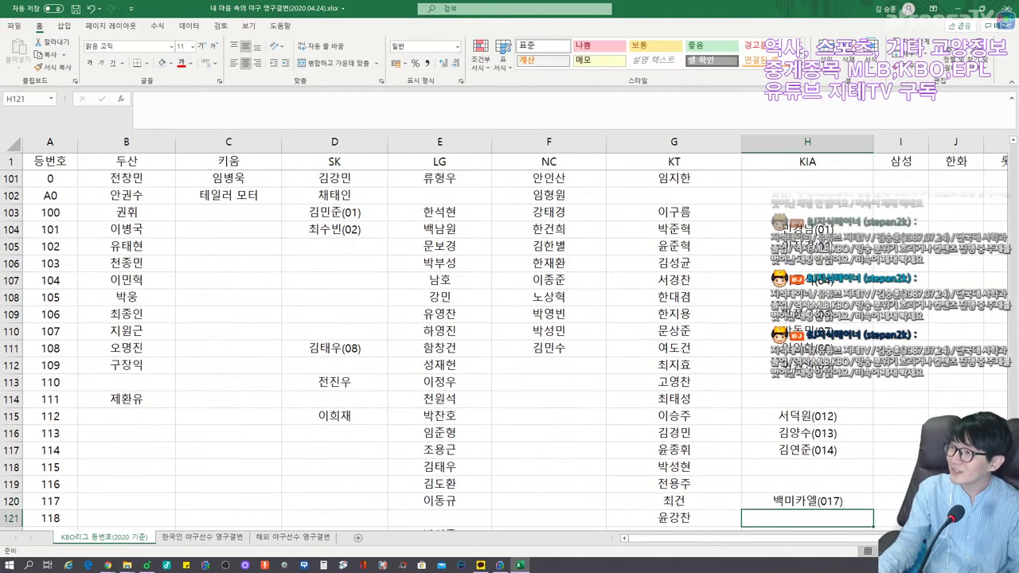
Leave KIA's numbers 118 and 119 blank and fill H123 and H124 with 남재현(020) and 박서준(021).
key(Down)
key(Down)
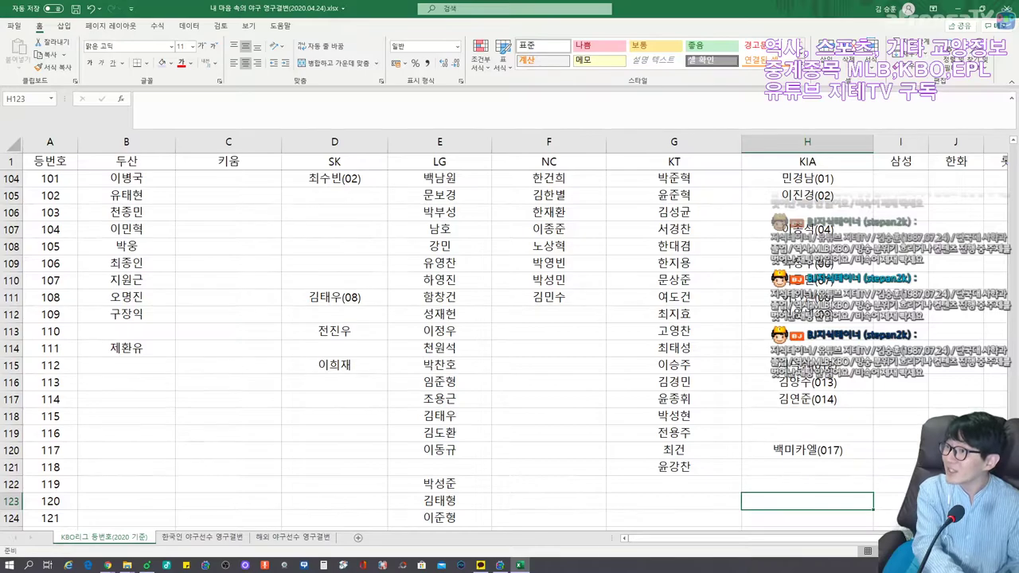
text(남재현)
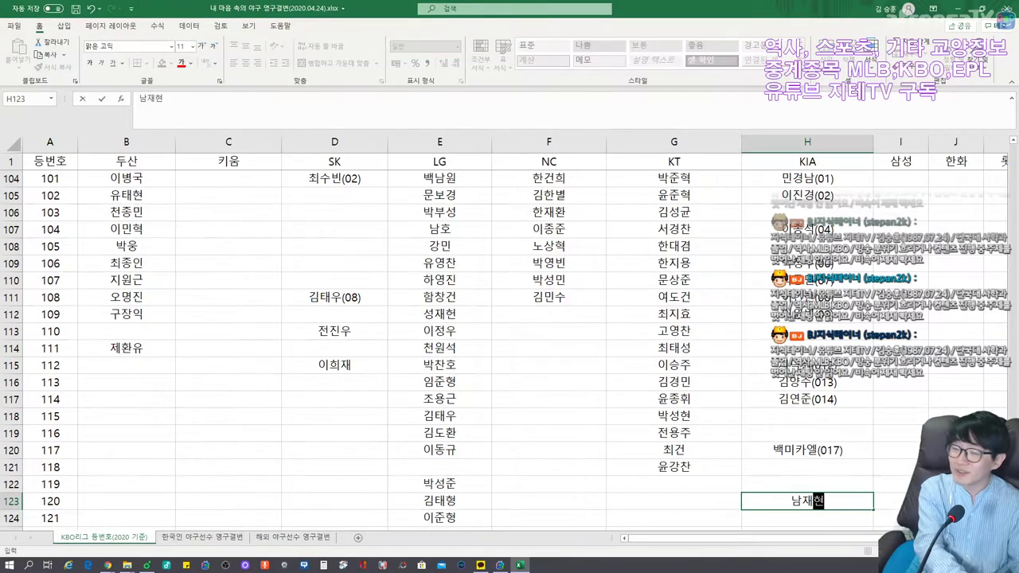
text((020))
key(Return)
text(박서주ㄴ(021))
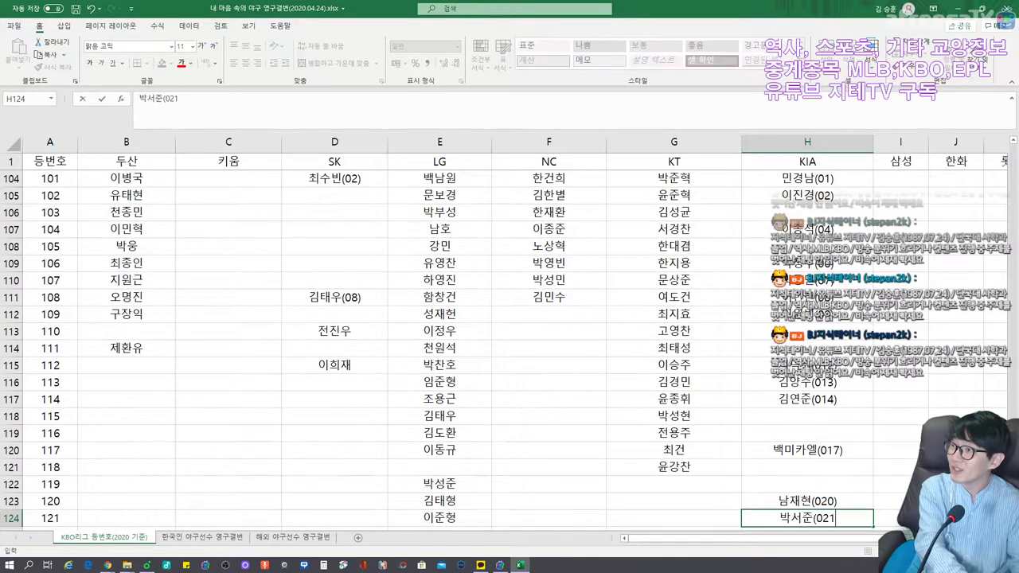
key(Return)
Fill KIA's cells H125 and H126 with 오규석(022) and 이태규(023).
text(ㅇㅗ규석(0)
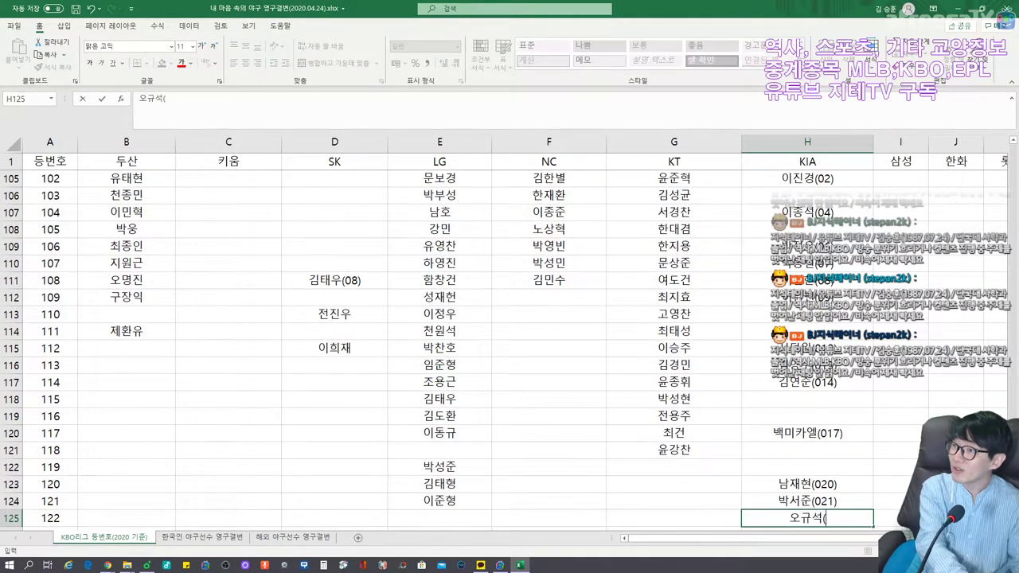
text(22))
key(Return)
text(이태규(023))
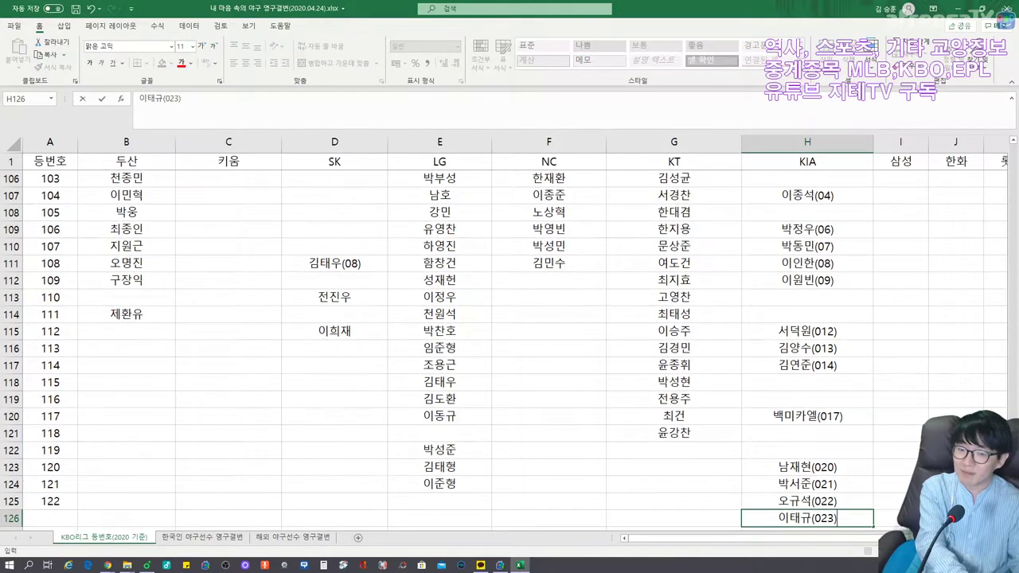
key(Return)
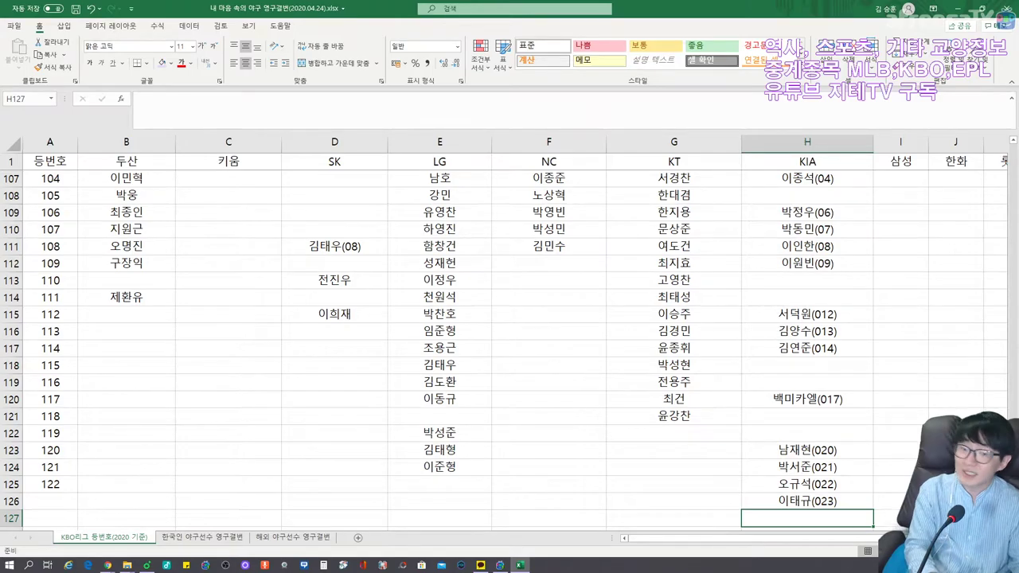
Extend the 등번호 column with 123 and 124 in cells A126 and A127.
scroll(510, 350, down, 1)
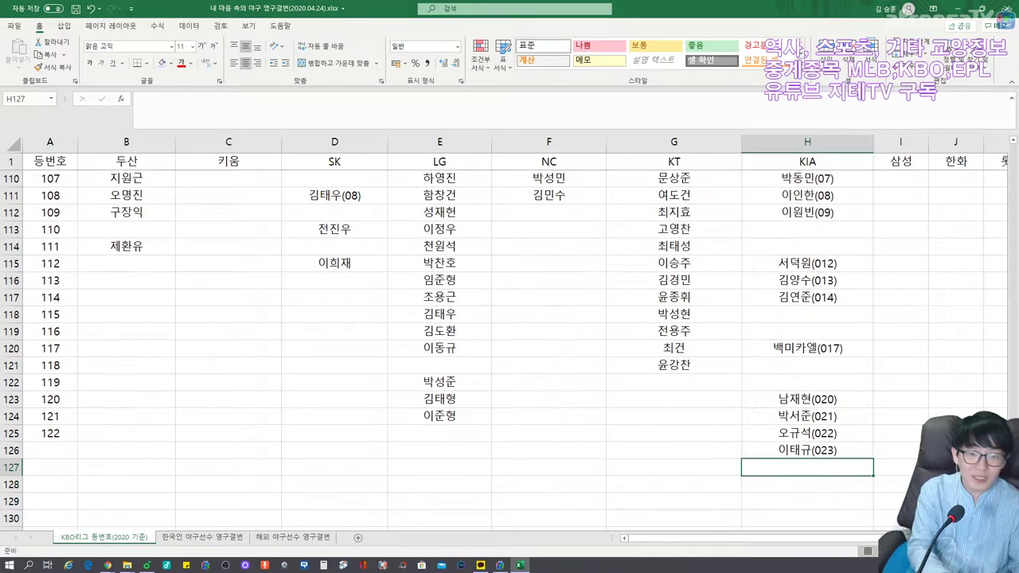
key(Up)
key(Left)
key(Left)
key(Left)
key(Left)
key(Left)
key(Left)
key(Left)
text(123)
key(Return)
text(124)
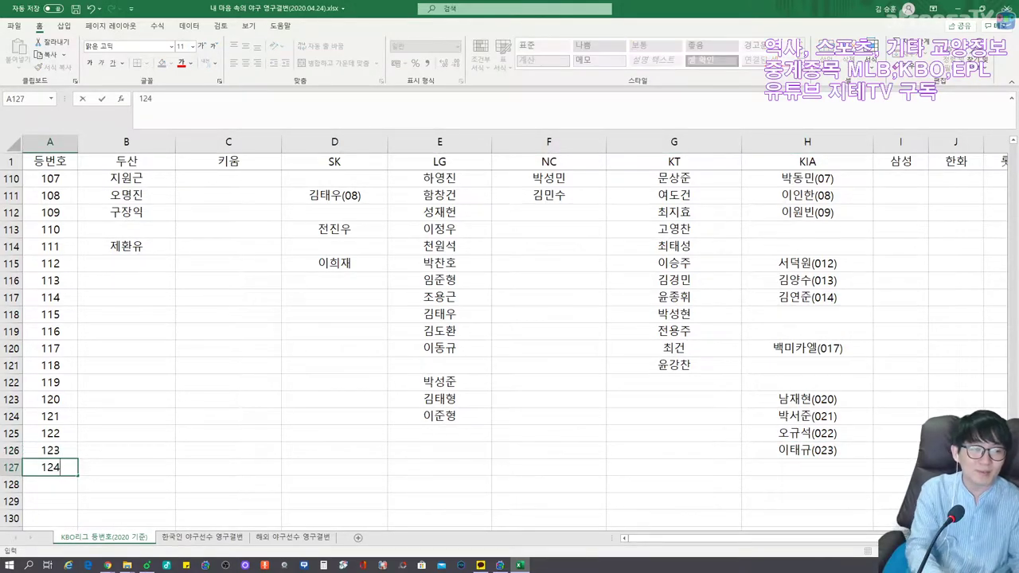
key(Return)
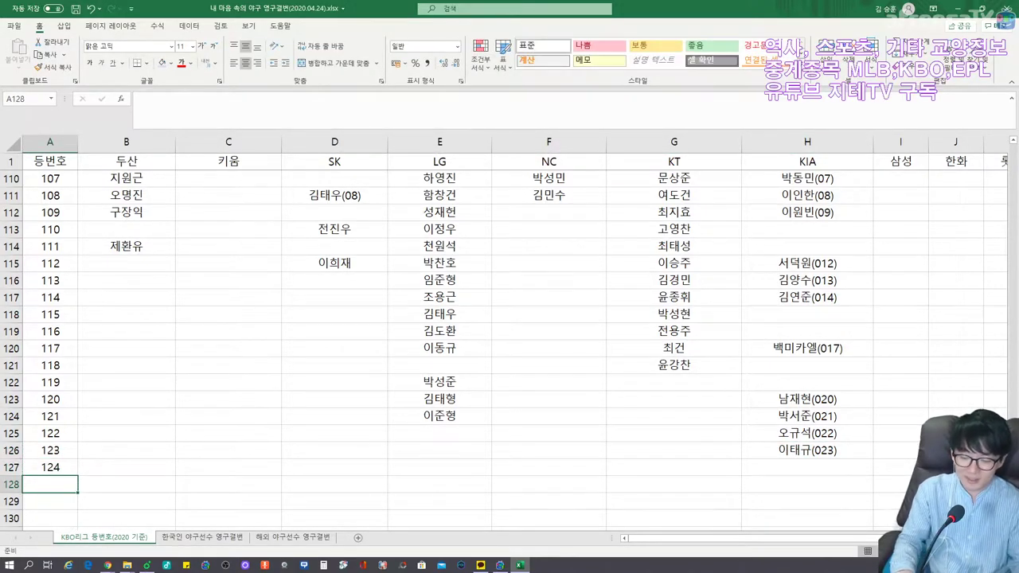
Extend the 등번호 column with 125, 126 and 127 in cells A128 to A130.
text(125)
key(Return)
text(126)
key(Return)
text(127)
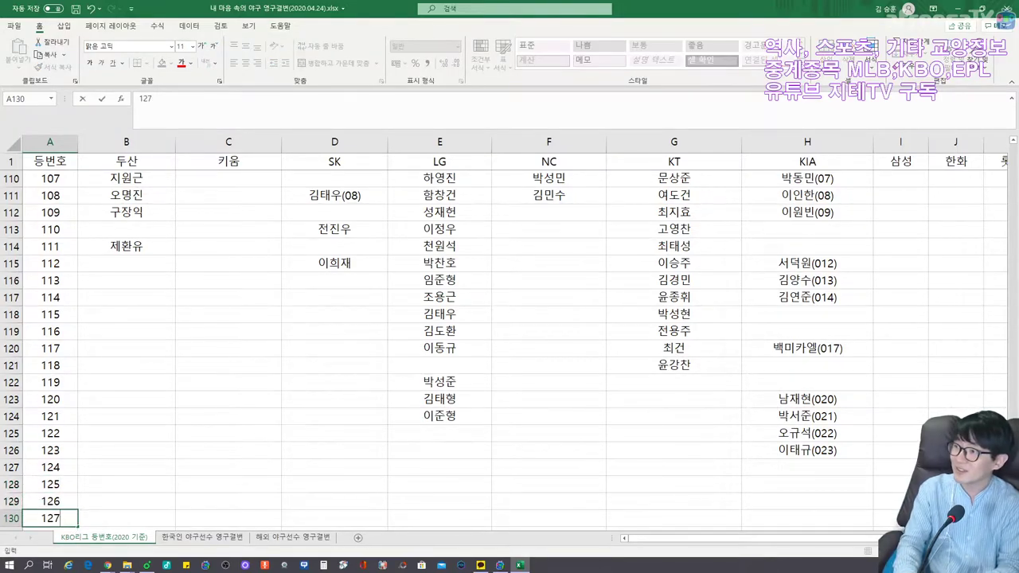
key(Return)
Continue the 등번호 column with 128, 129 and 130 in cells A131 to A133.
text(128)
key(Return)
text(129)
key(Return)
text(13.0)
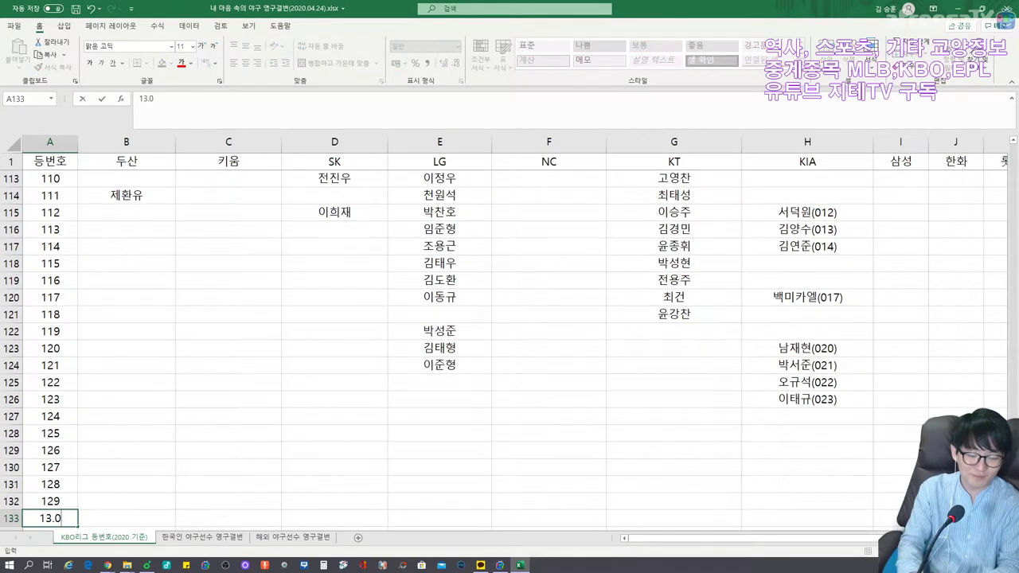
key(BackSpace)
key(BackSpace)
text(0)
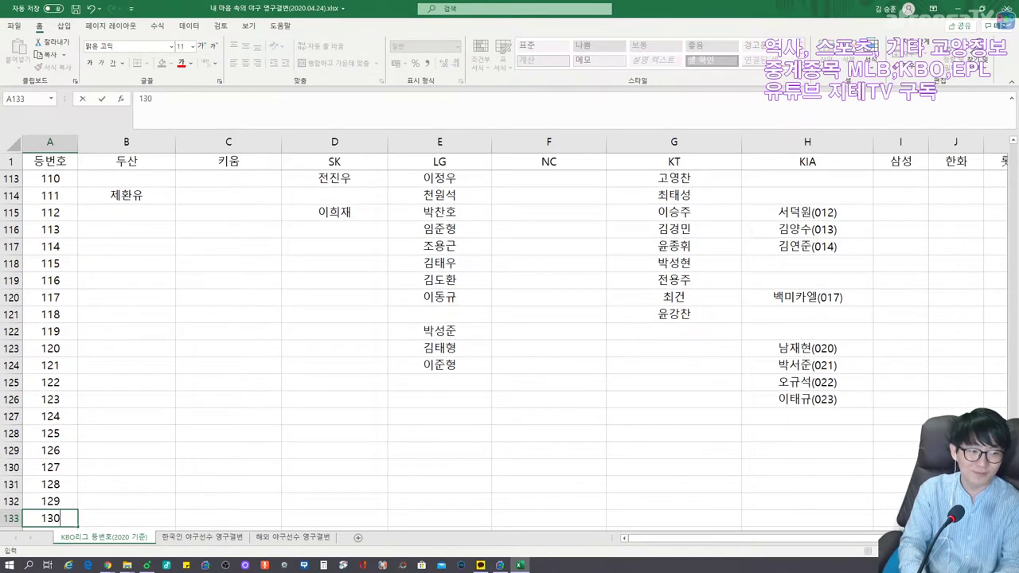
key(Return)
Add the numbers 131, 132 and 133 to the 등번호 column in cells A134 to A136.
text(131)
key(Return)
text(132)
key(Return)
text(133)
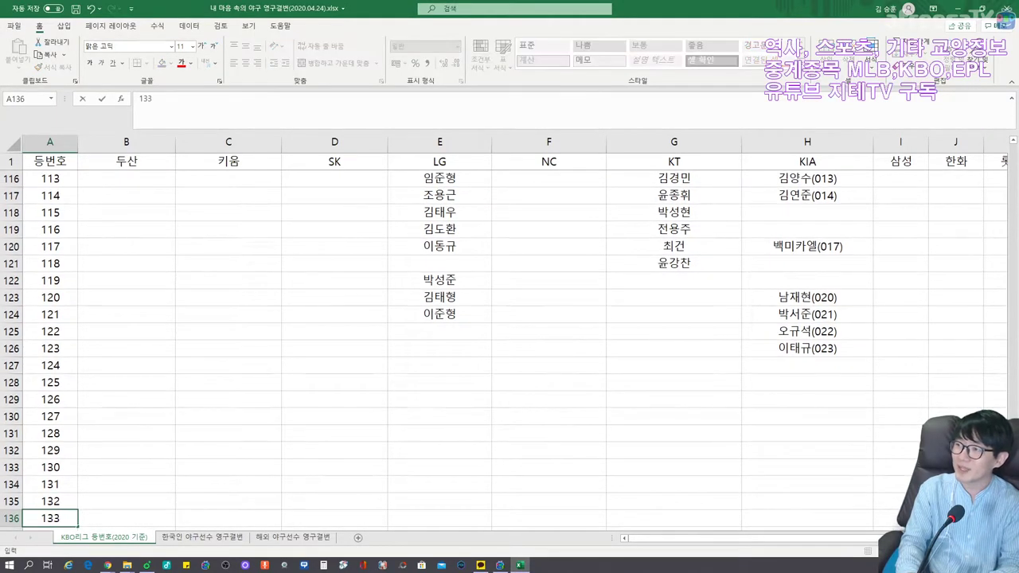
key(Up)
key(Up)
key(Up)
key(Up)
key(Up)
key(Up)
key(Up)
key(Up)
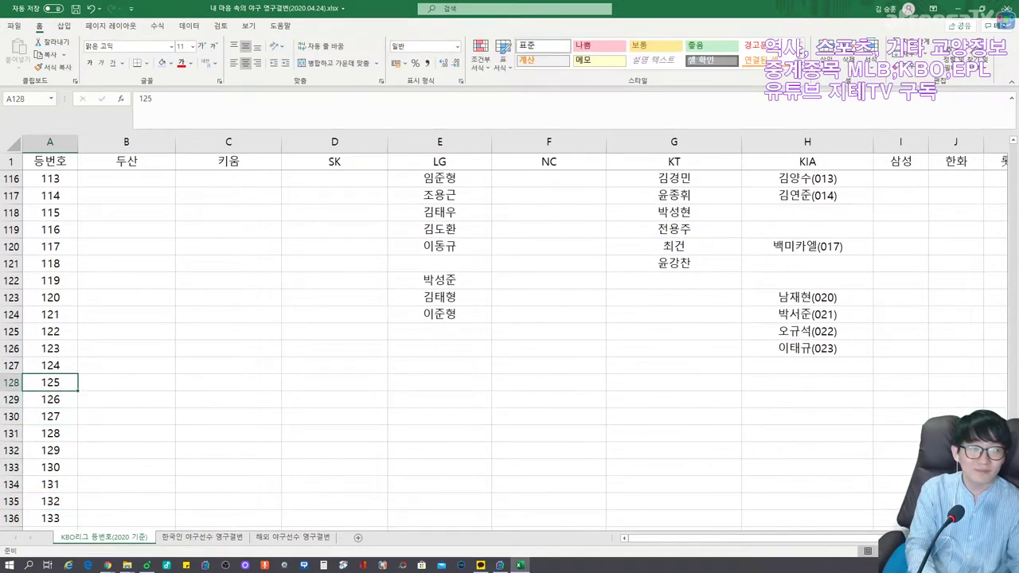
Leave KIA's numbers 124 to 126 blank and fill number 127, cell H130, with 김민수(027).
key(Right)
key(Right)
key(Right)
key(Right)
key(Right)
key(Right)
key(Right)
key(Right)
key(Right)
key(Up)
key(Left)
key(Left)
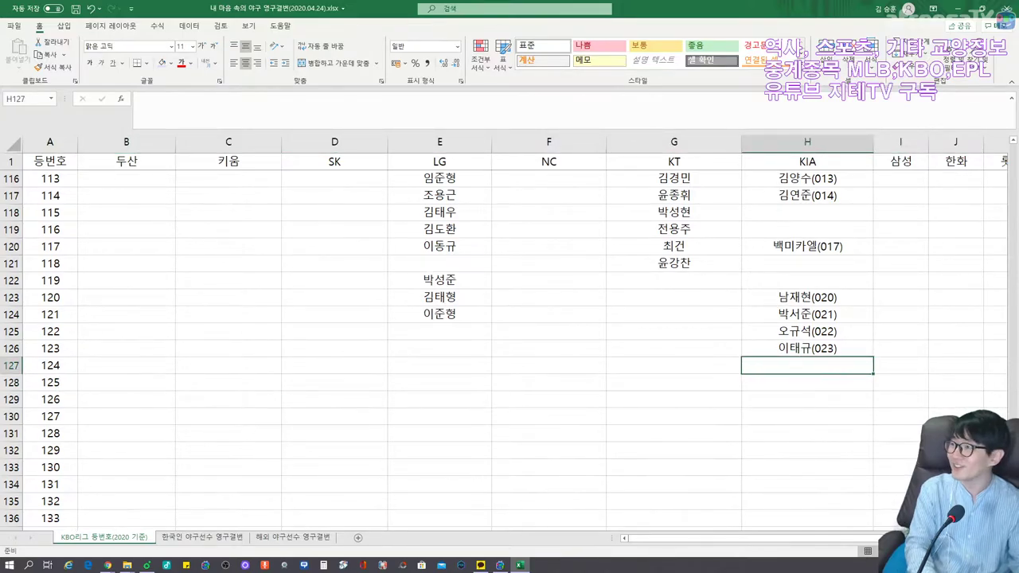
key(Down)
key(Down)
key(Down)
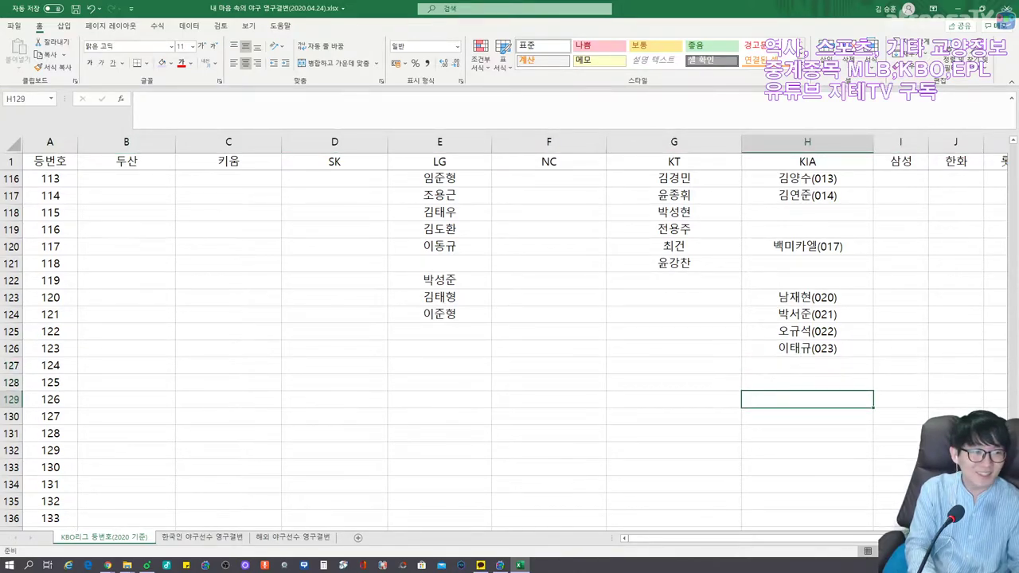
text(김민)
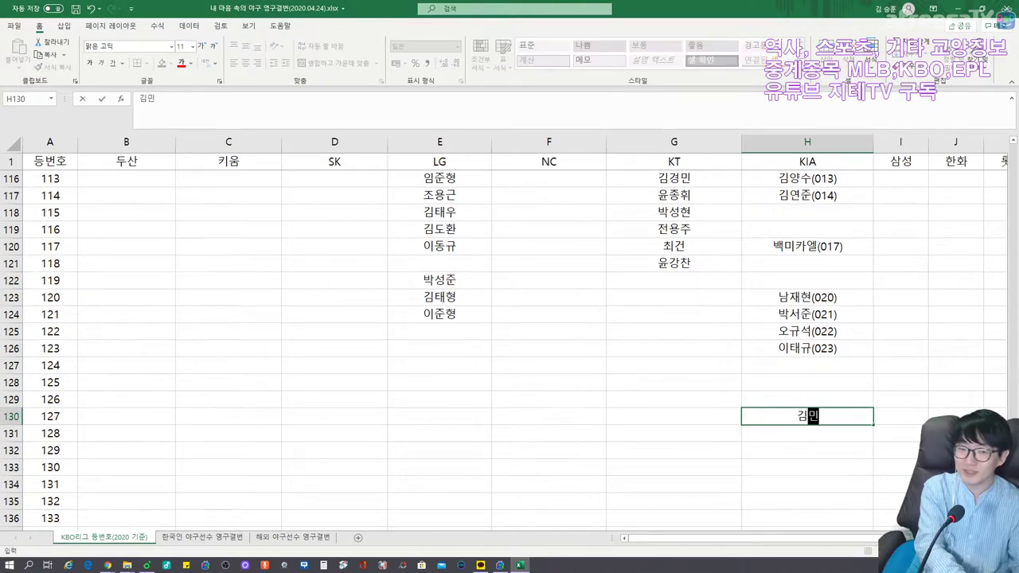
text(수(027))
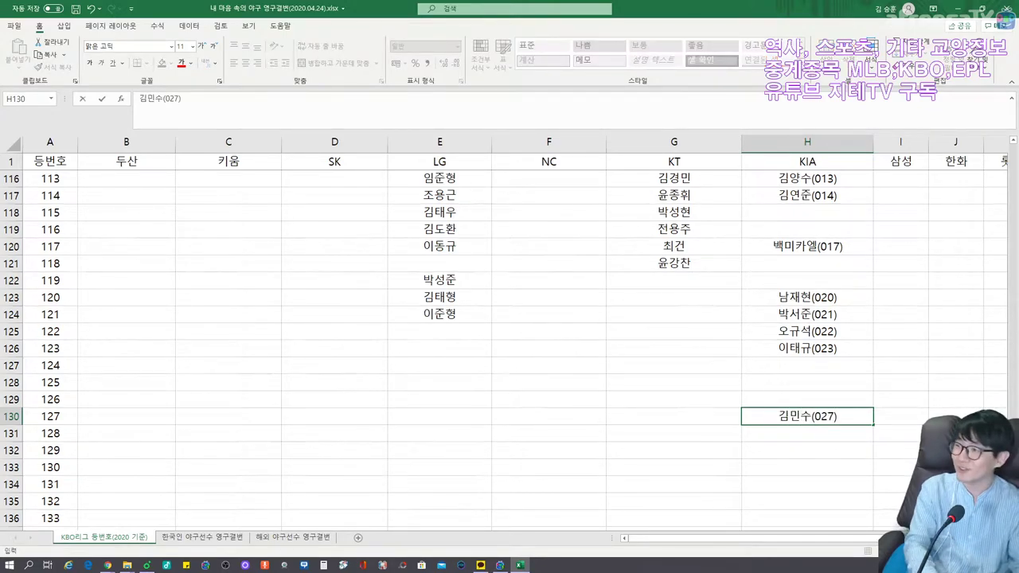
key(Return)
Leave KIA's numbers 128 to 131 blank and fill number 132, cell H135, with 백현종(032).
key(Down)
key(Down)
key(Down)
key(Down)
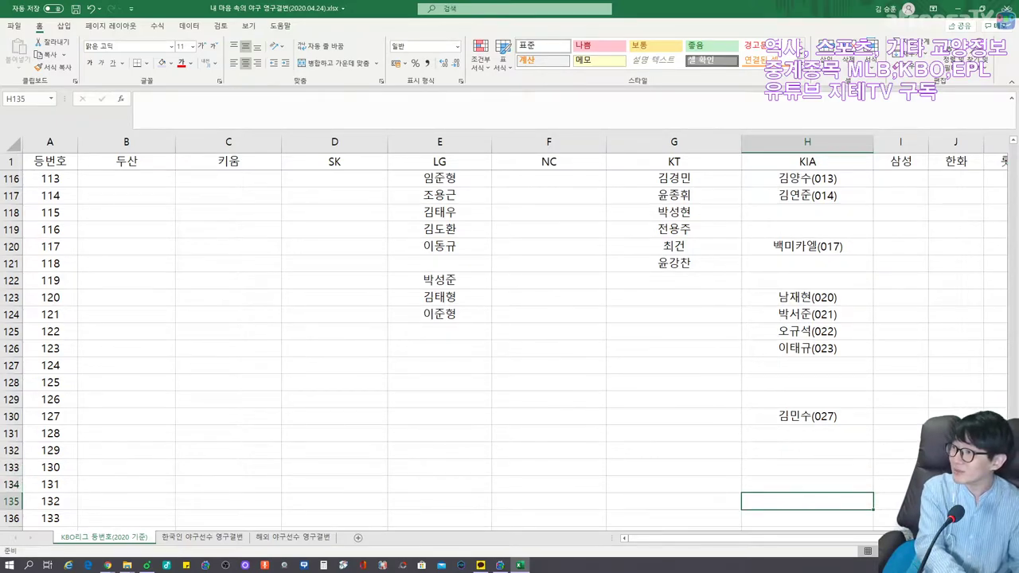
text(백현종(0)
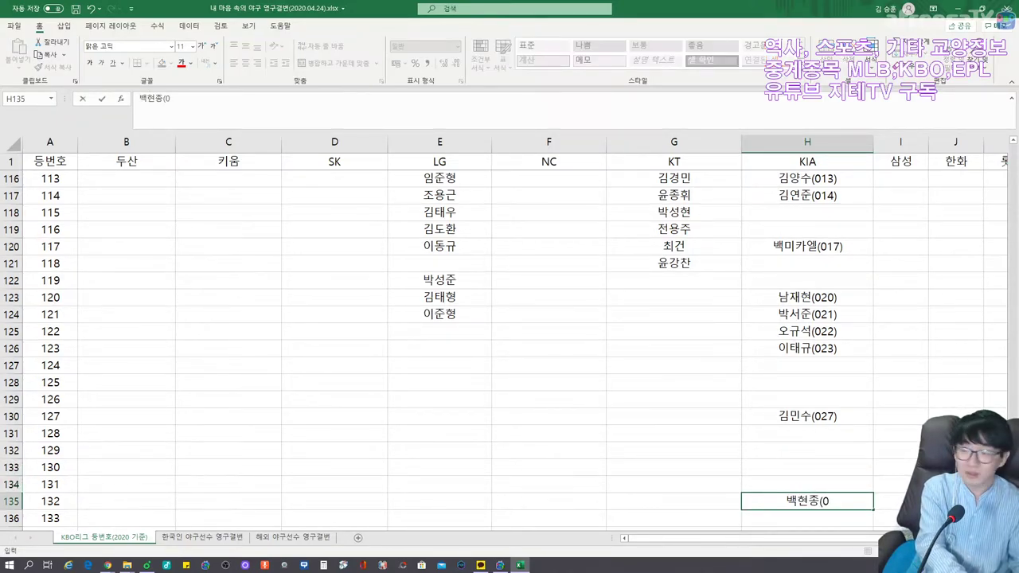
text(32))
key(ctrl+Return)
key(Return)
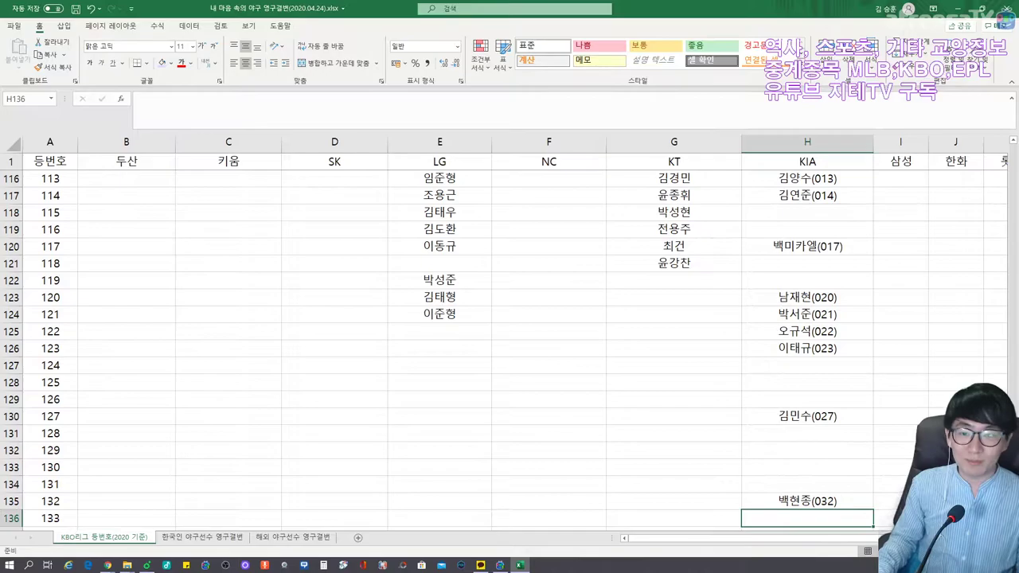
Review the three-digit number rows across the filled team columns, down to the end of the 등번호 list.
scroll(509, 350, up, 4)
scroll(510, 350, down, 2)
scroll(510, 350, down, 2)
scroll(509, 350, up, 6)
scroll(510, 350, down, 1)
scroll(510, 351, down, 8)
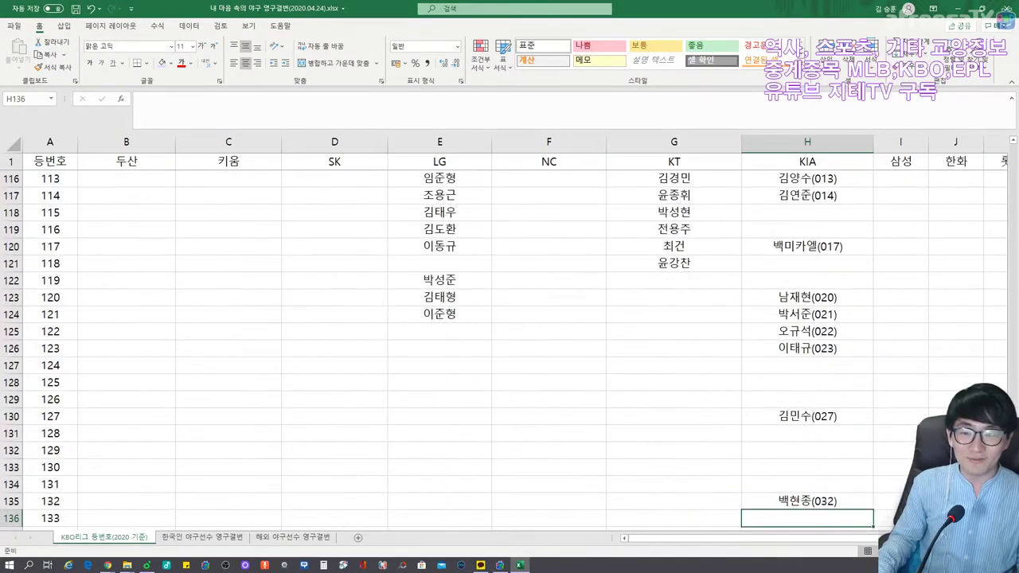
scroll(510, 350, up, 5)
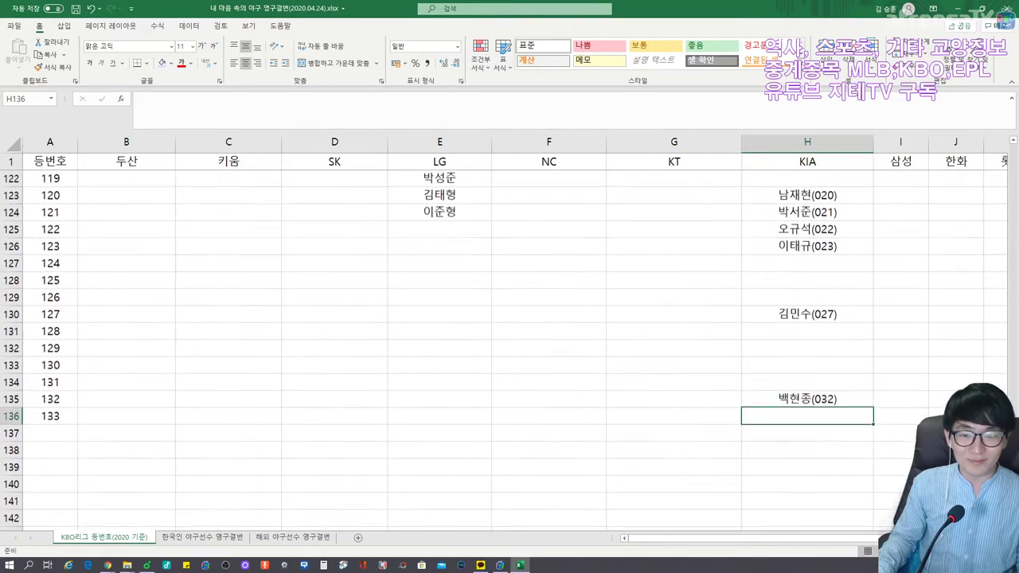
scroll(509, 350, up, 6)
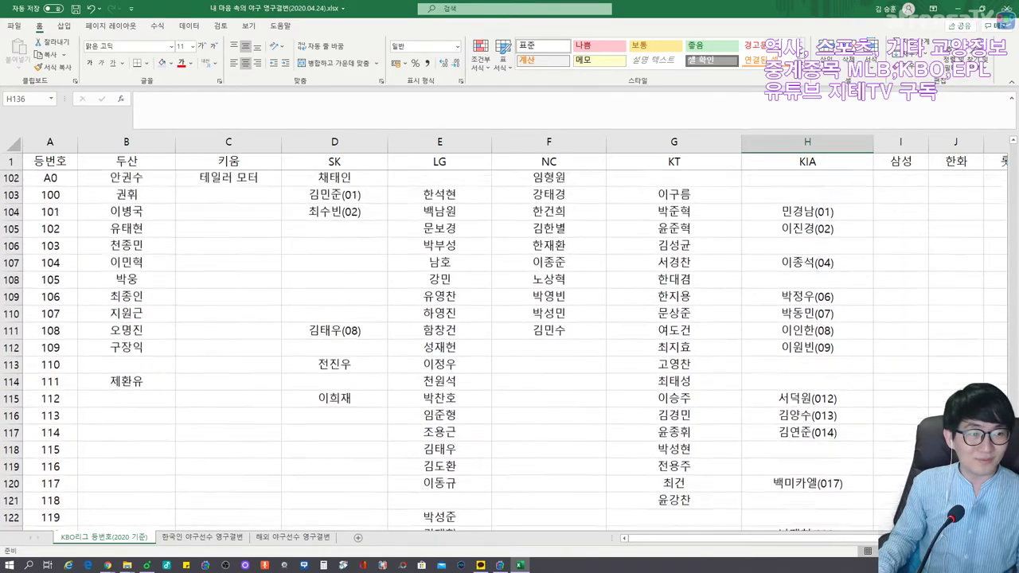
scroll(509, 351, down, 1)
scroll(510, 350, down, 1)
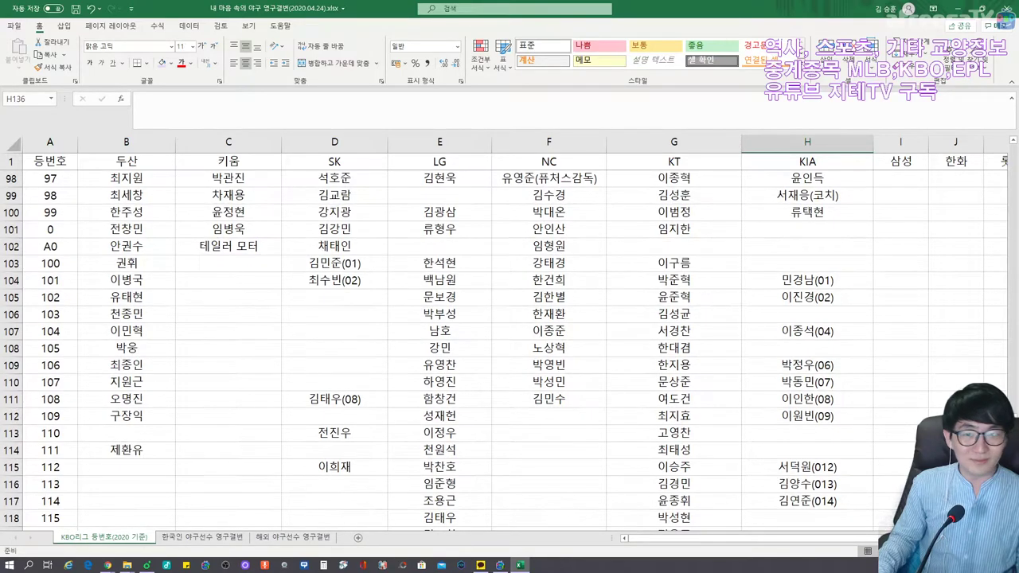
scroll(510, 350, up, 2)
scroll(510, 351, down, 2)
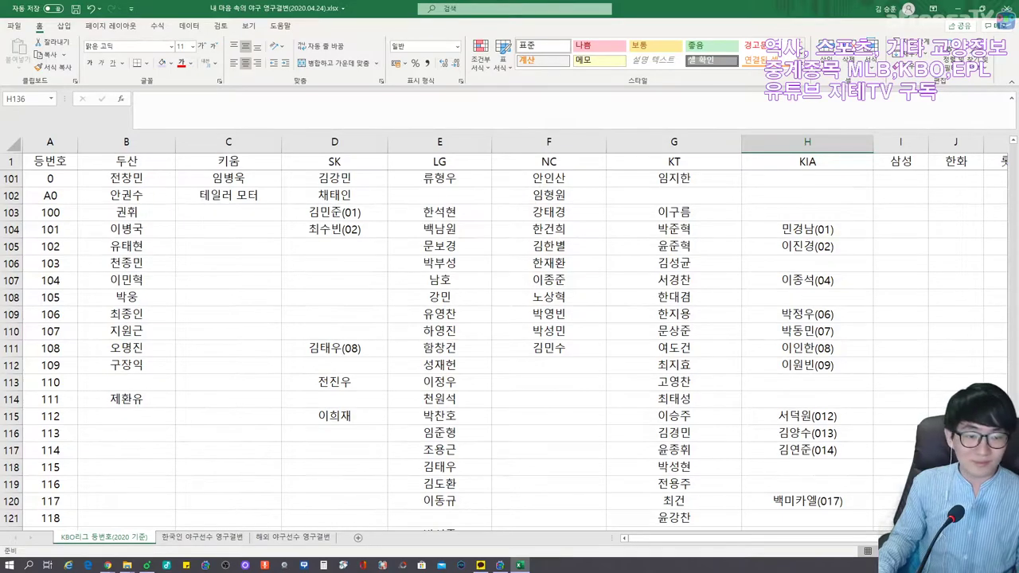
scroll(509, 350, down, 3)
scroll(509, 350, down, 3)
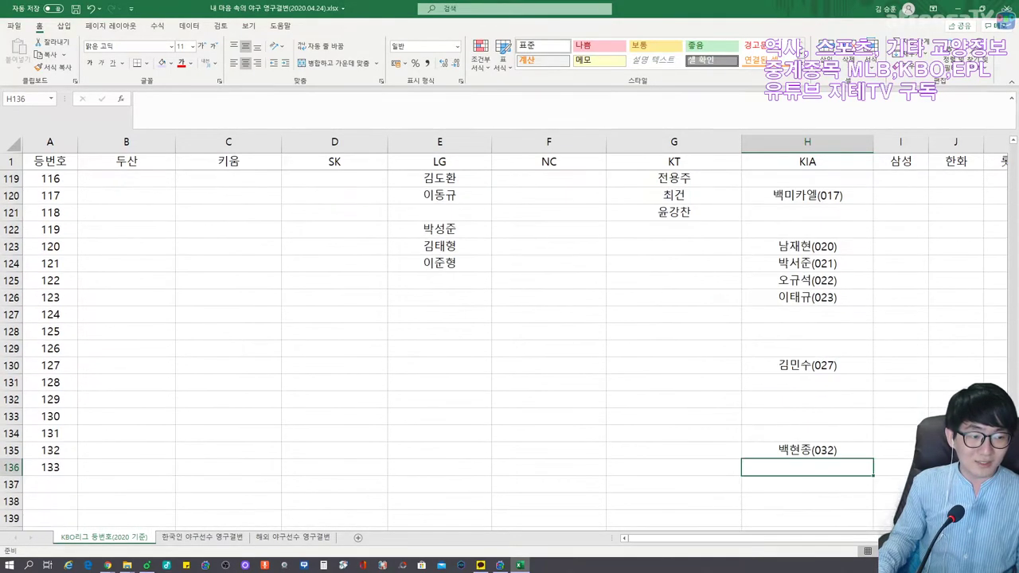
Extend the 등번호 column with 134, 135 and 136 in cells A137 to A139.
click(50, 484)
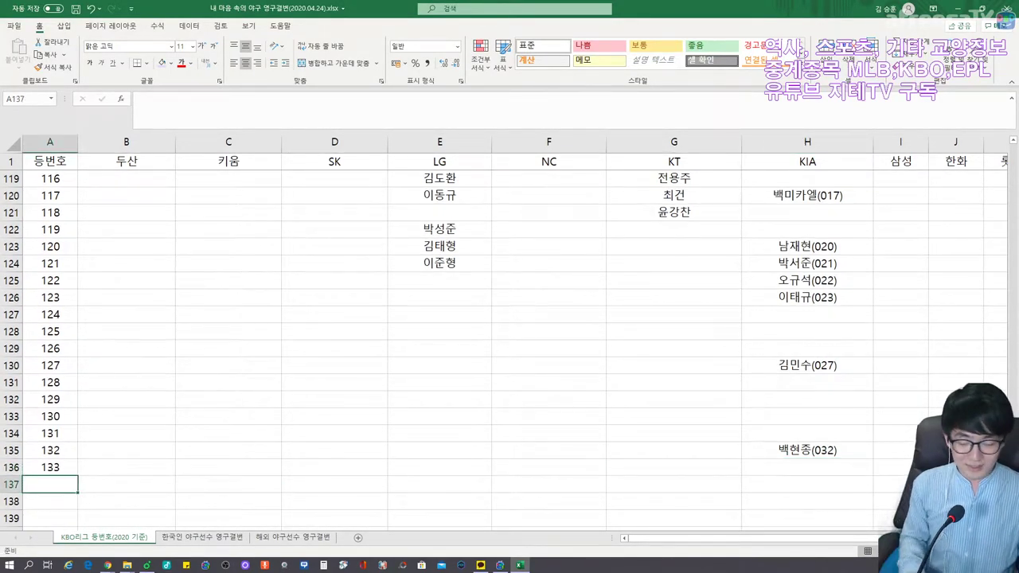
text(134)
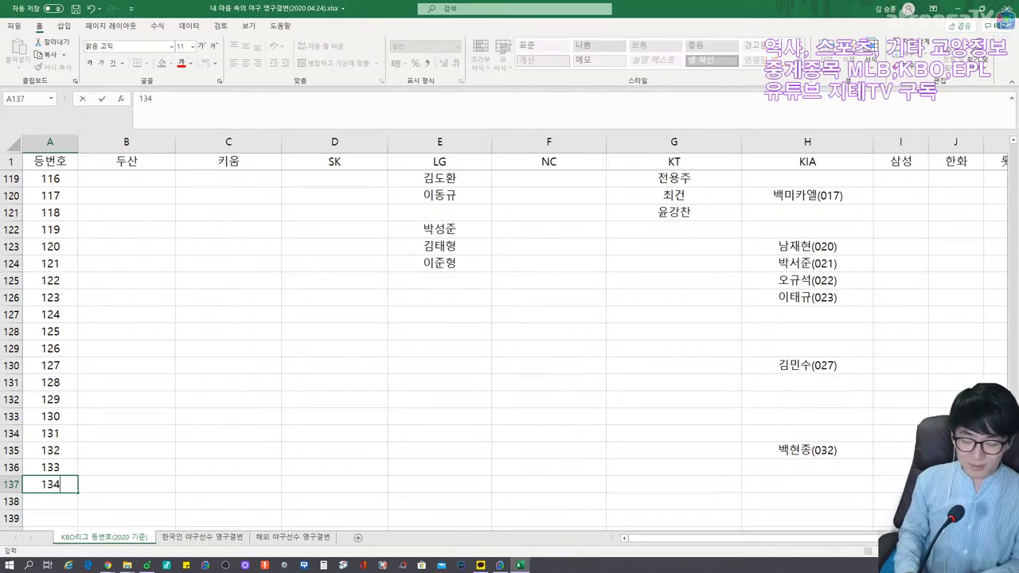
key(Return)
text(135)
key(Return)
text(1)
text(6)
key(Return)
Continue the 등번호 column with 137, 138, 139 and 140 in cells A140 to A143.
text(137)
key(Return)
text(138)
key(Return)
text(139)
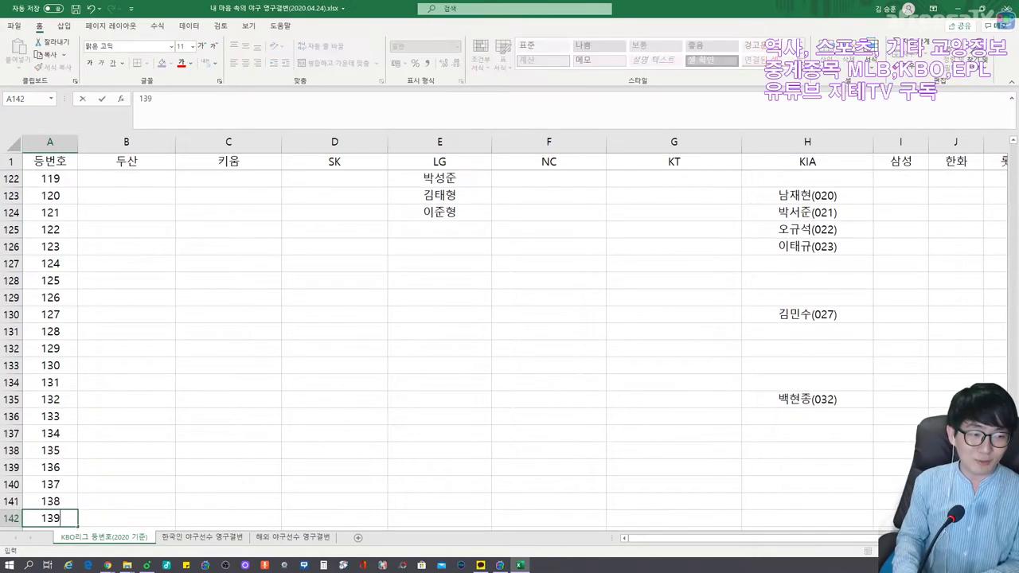
key(Return)
text(140)
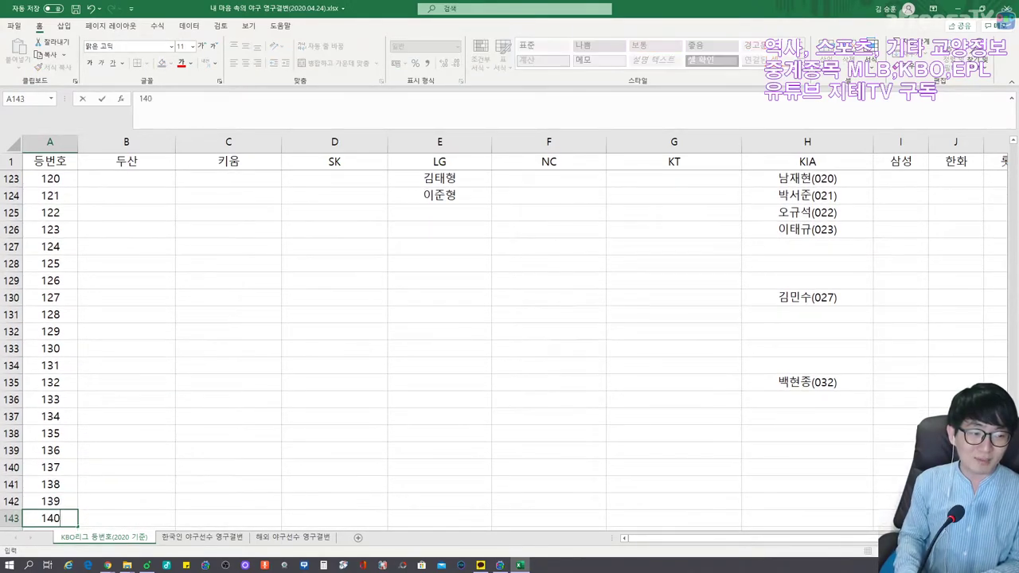
key(Return)
click(50, 484)
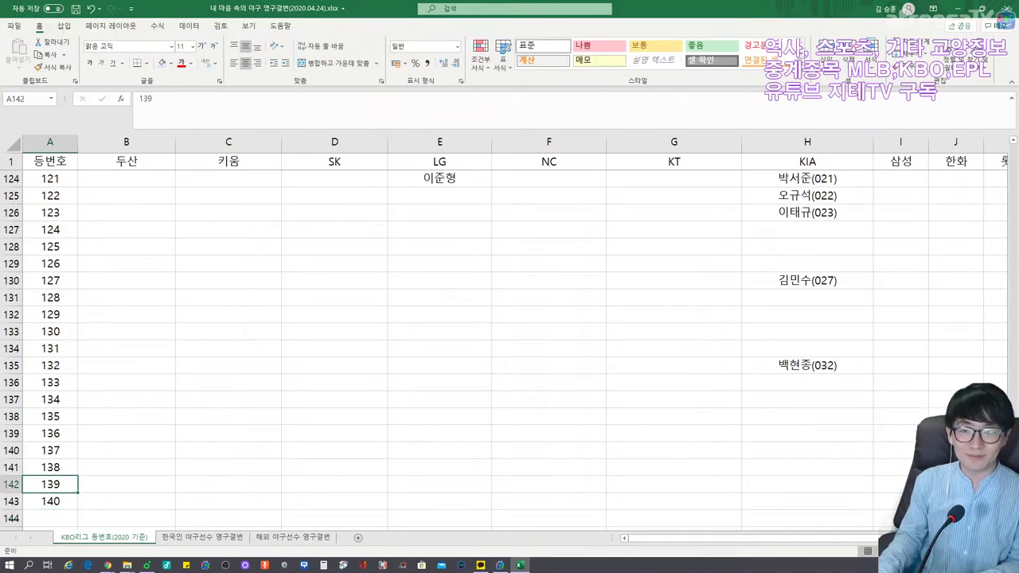
Fill KIA's cell H102, in the A0 row, with 이동건(105).
scroll(509, 350, up, 4)
scroll(510, 351, down, 2)
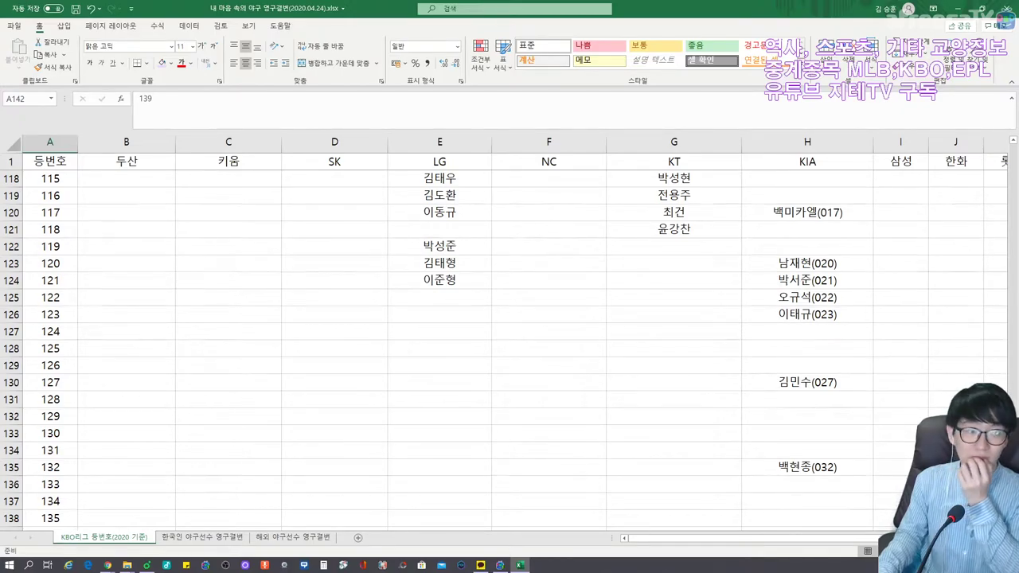
scroll(509, 342, down, 3)
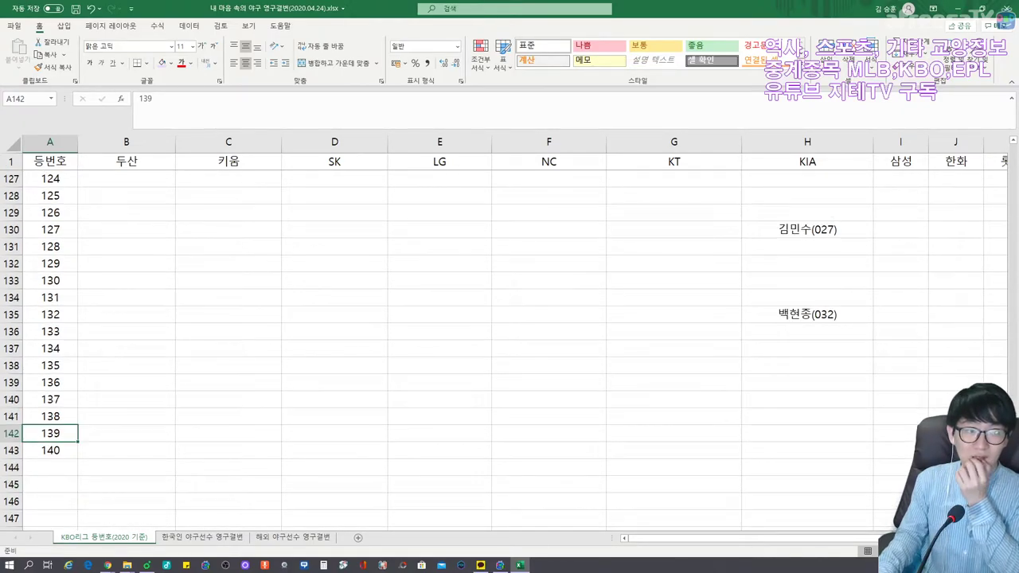
click(808, 348)
scroll(510, 350, up, 11)
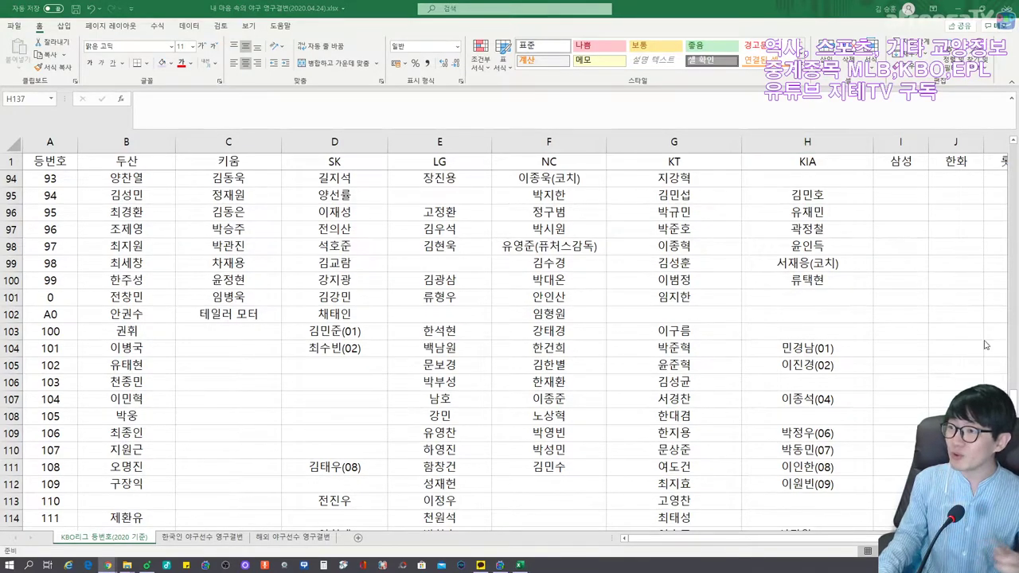
scroll(810, 311, up, 1)
scroll(810, 310, down, 1)
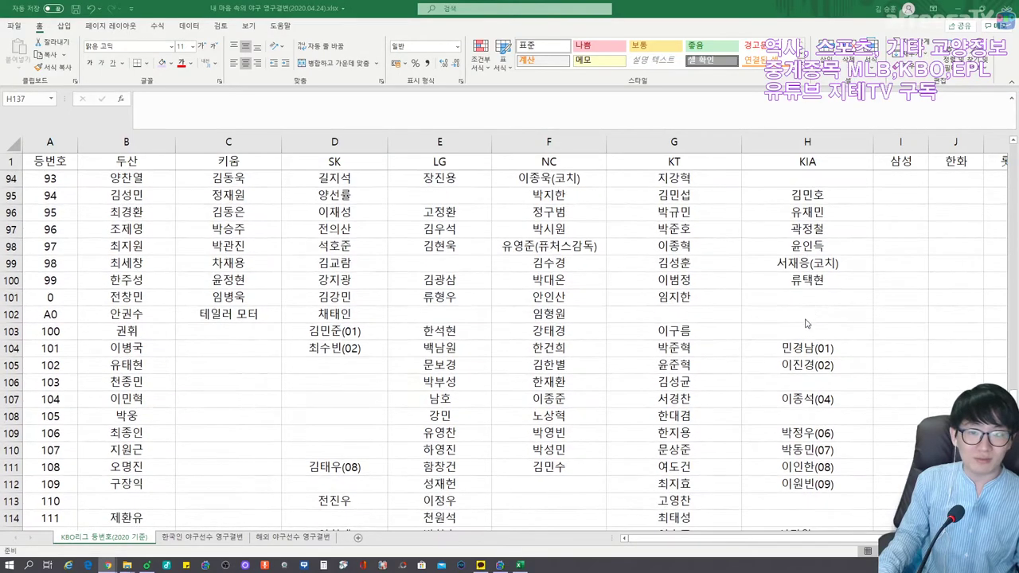
click(806, 329)
click(807, 314)
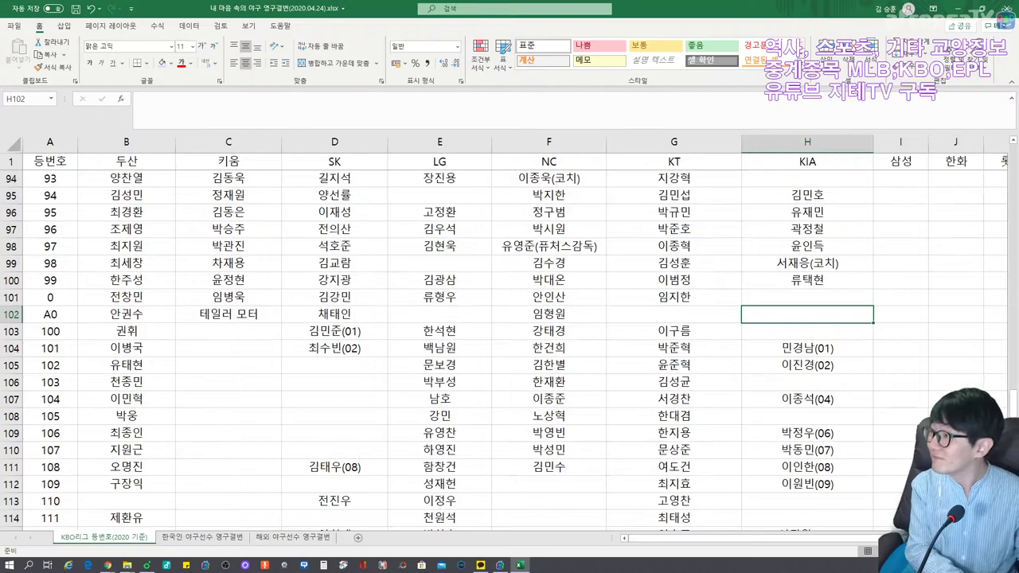
text(이동건(105))
key(Return)
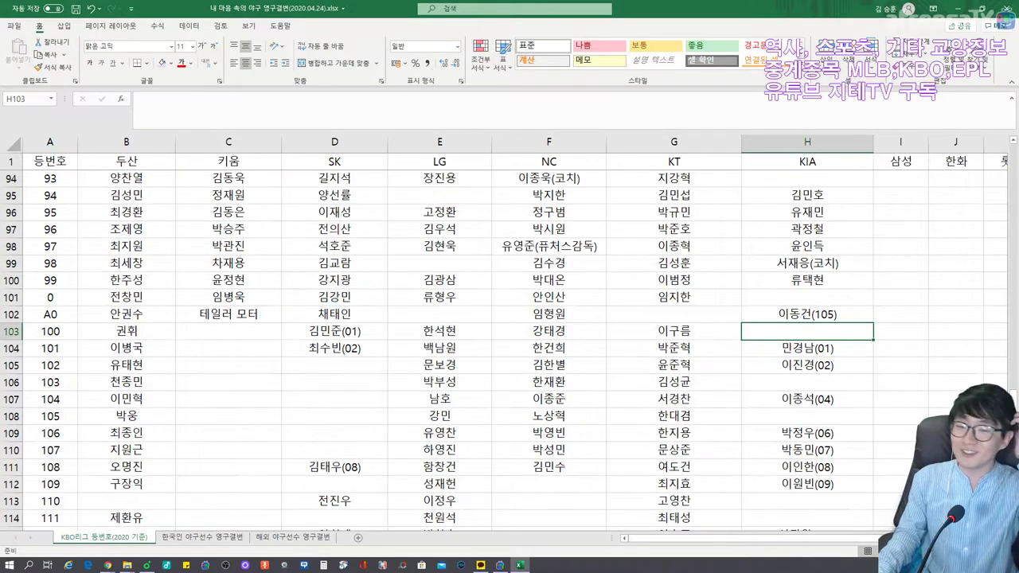
scroll(509, 335, down, 7)
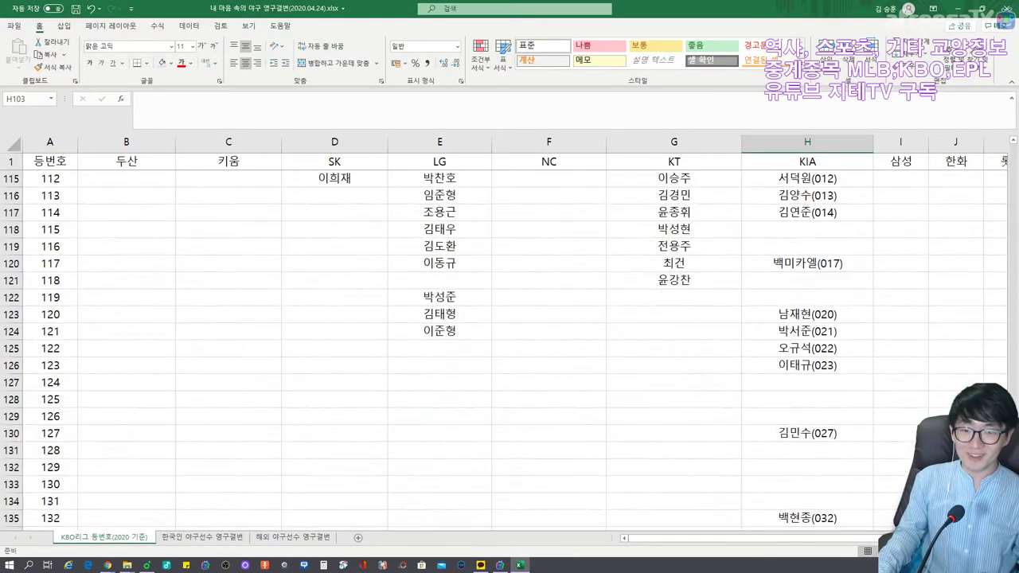
scroll(510, 335, down, 3)
click(808, 382)
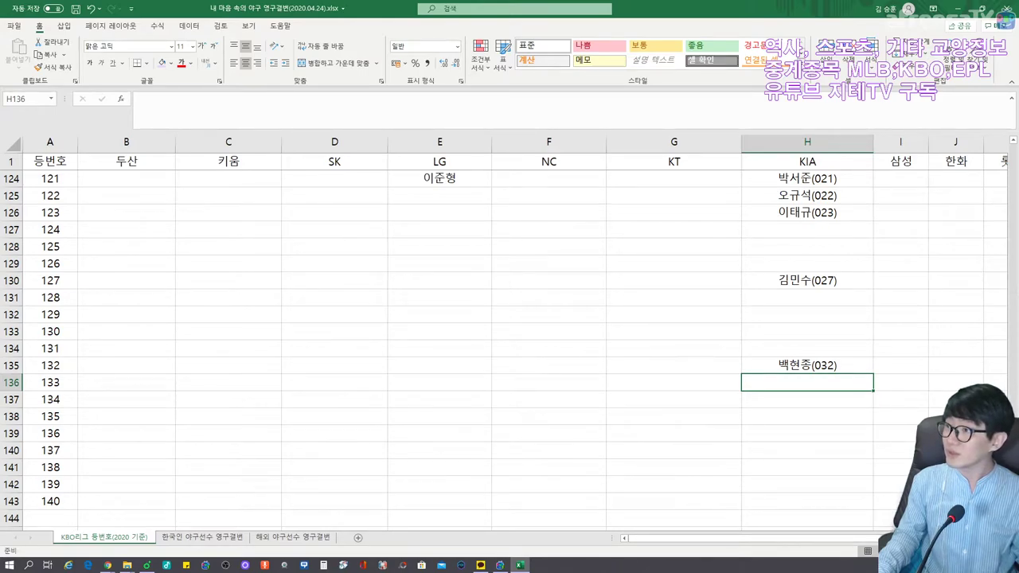
click(806, 364)
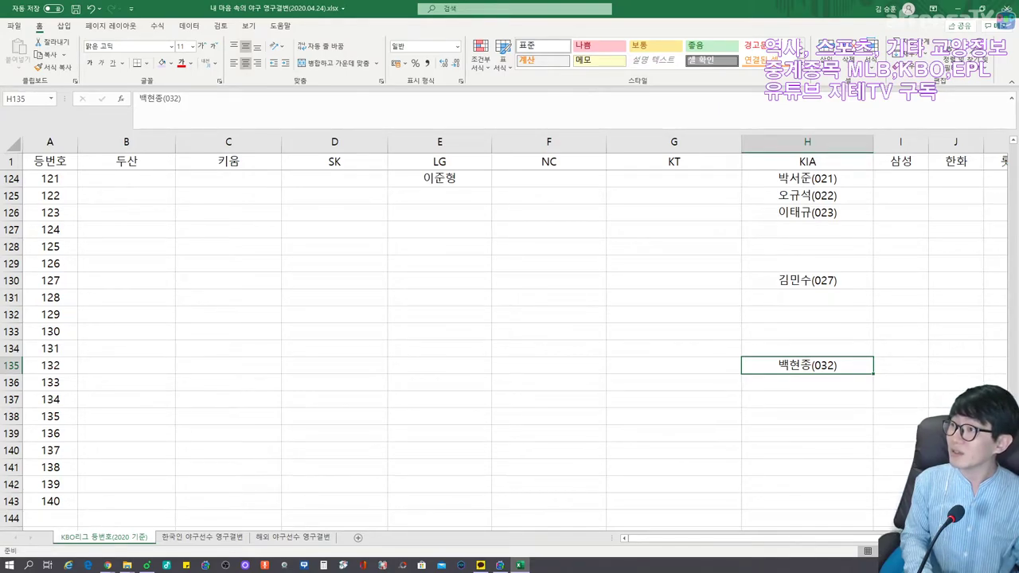
key(Down)
key(Down)
key(Down)
key(Down)
key(Down)
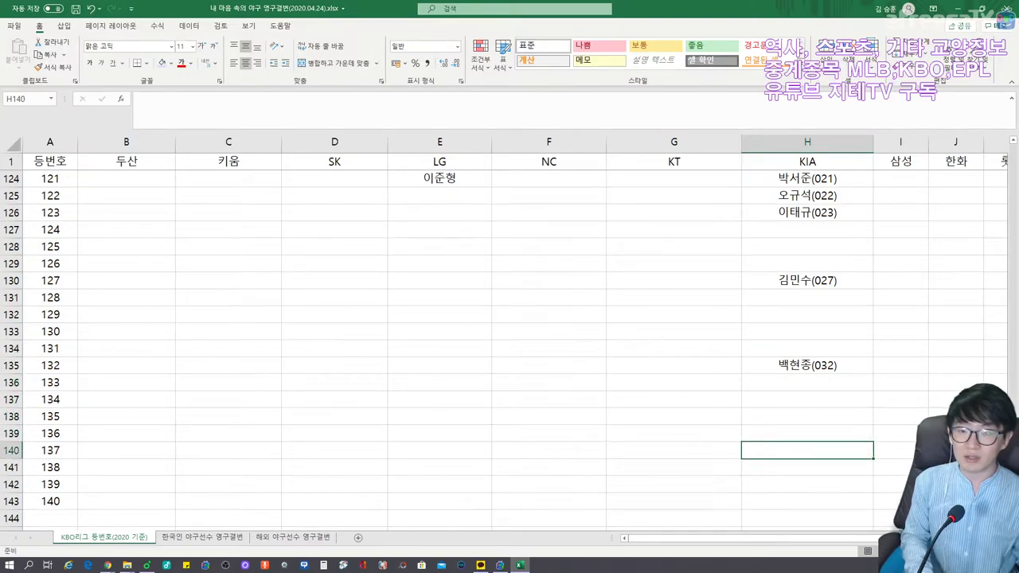
key(Up)
key(Up)
key(Up)
key(Up)
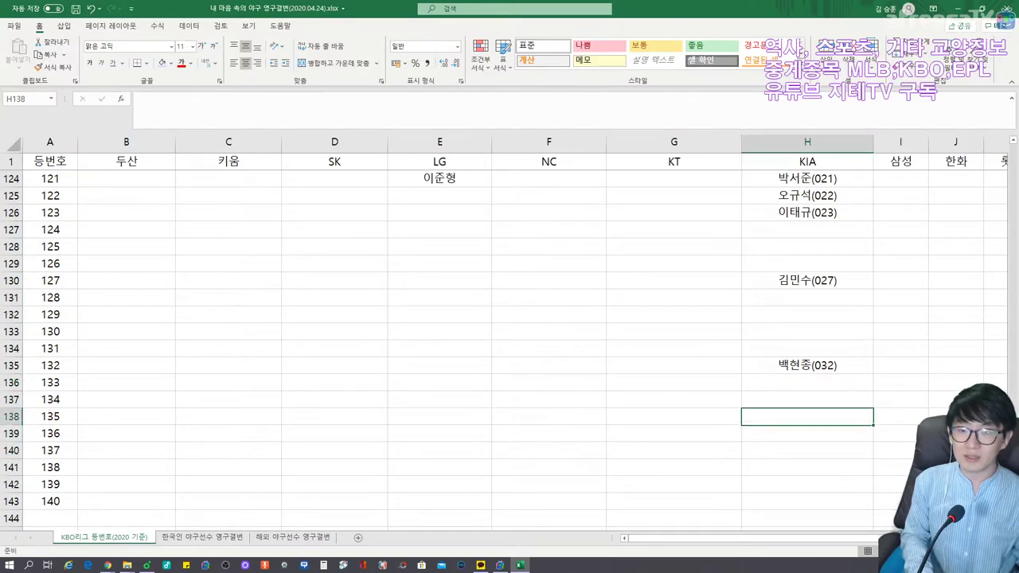
key(Down)
key(Down)
key(Down)
key(Down)
text(강)
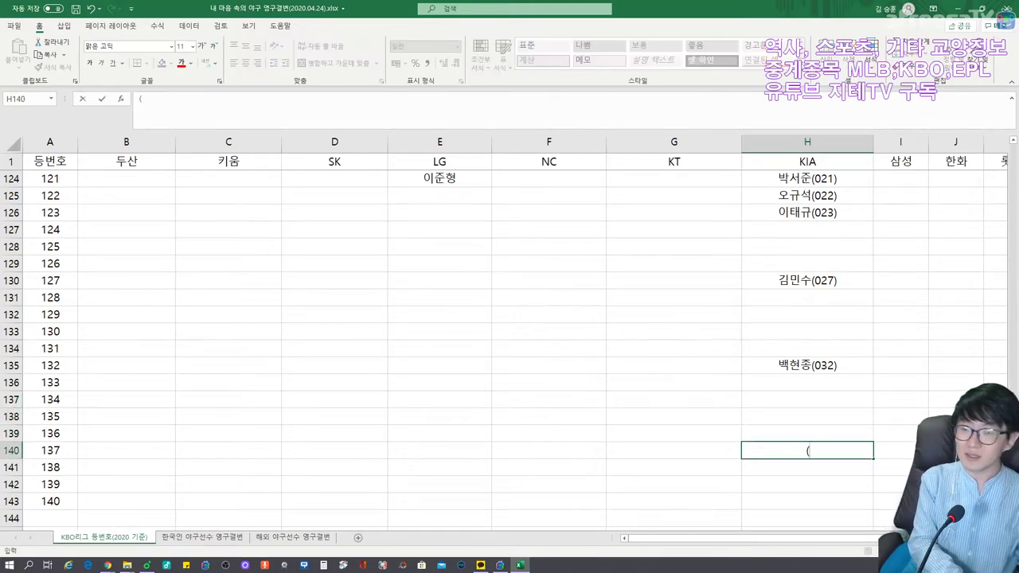
text(민수)
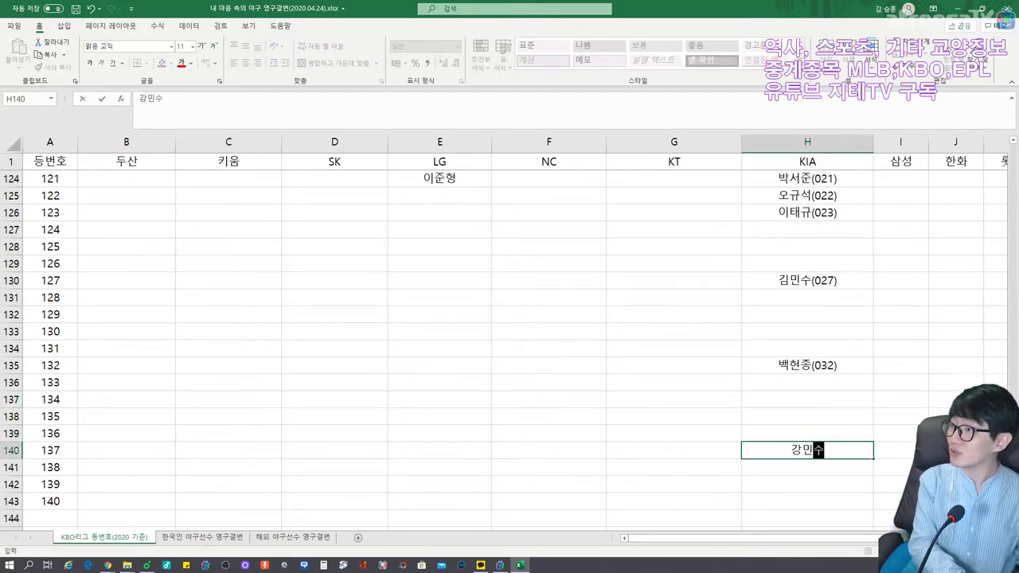
text((037))
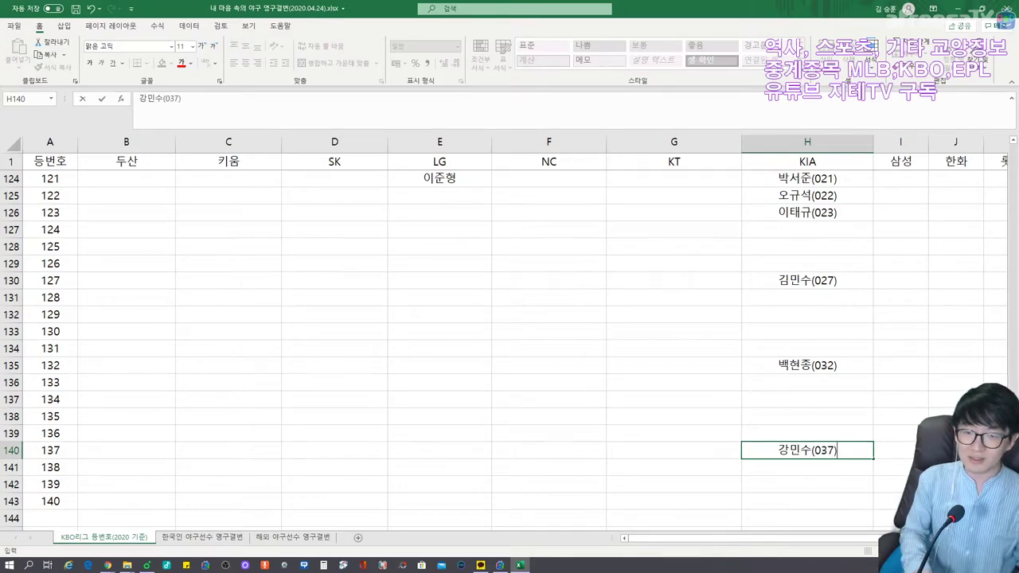
key(Return)
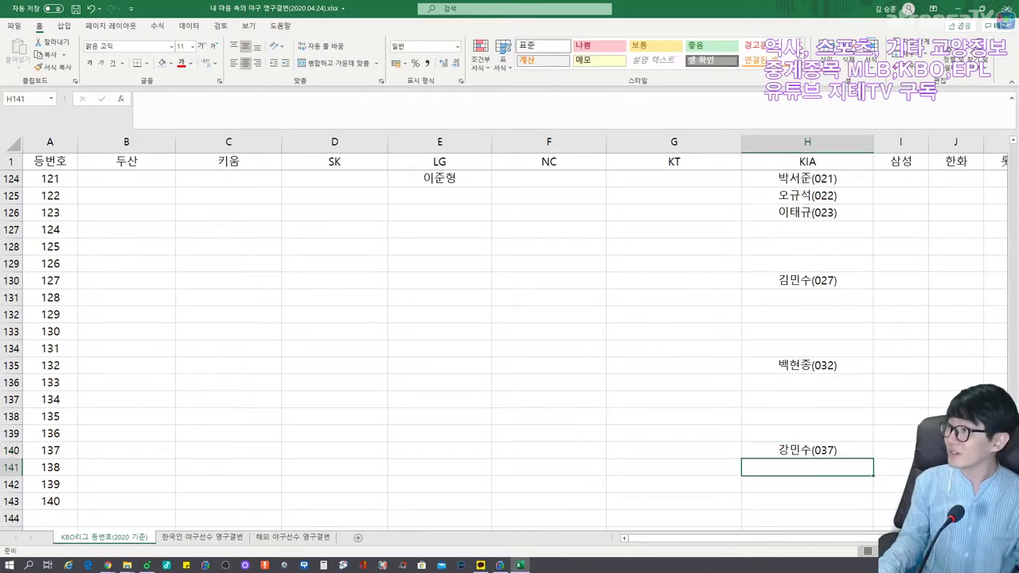
Fill KIA's cell H143, in the 140 row, with 장재혁(040).
key(Down)
key(Down)
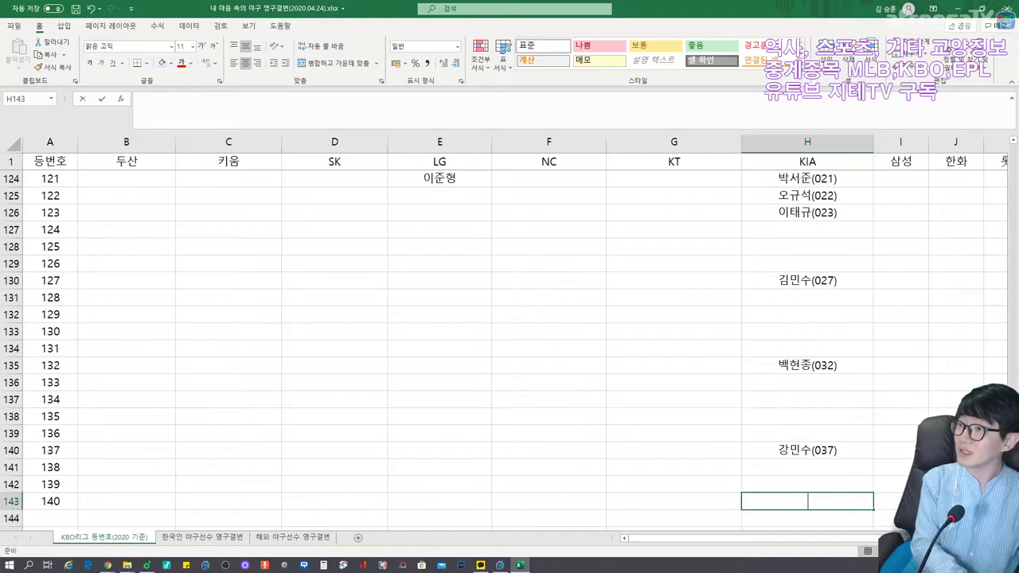
text(장재혁(040))
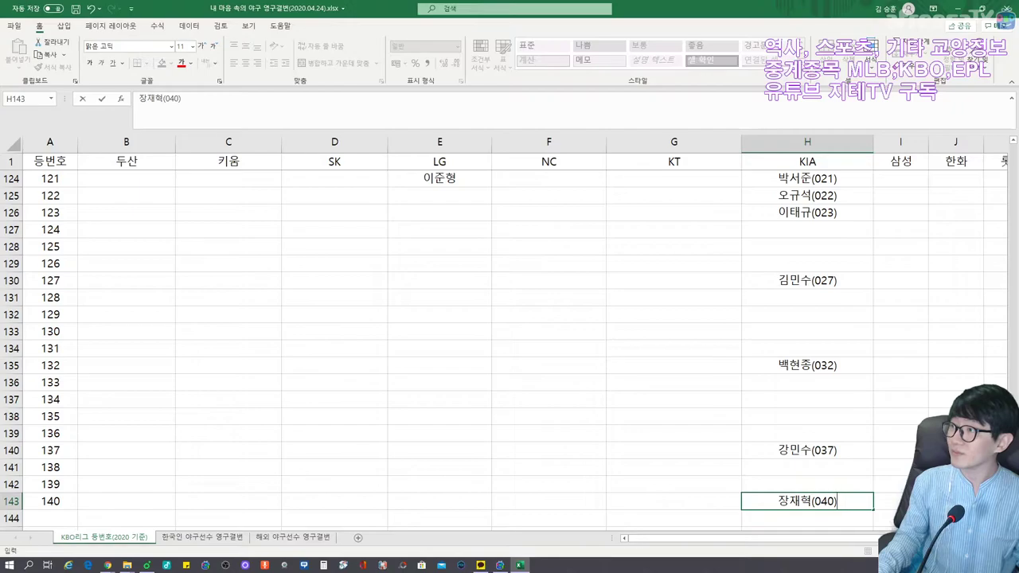
scroll(509, 351, down, 3)
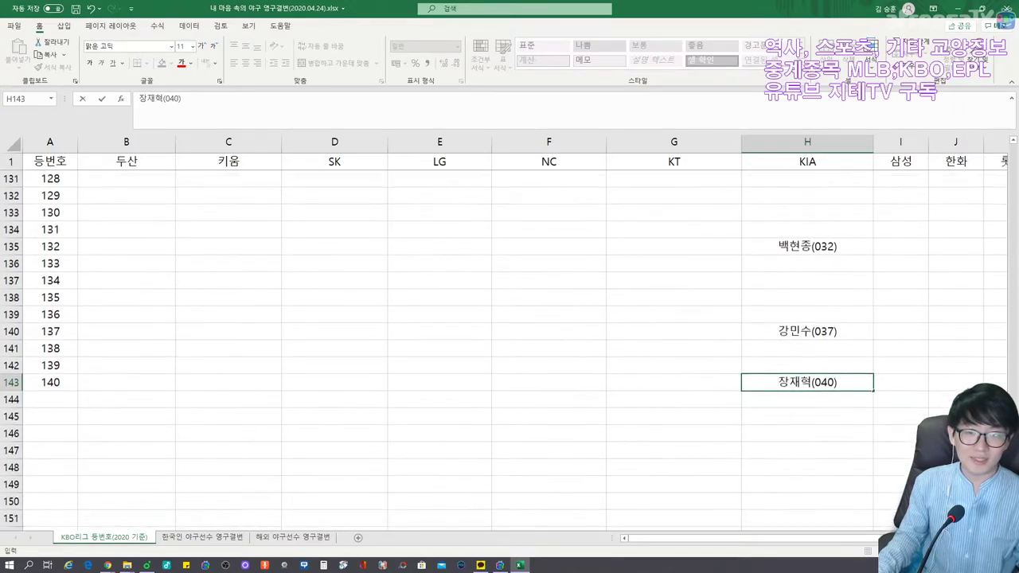
key(Return)
Extend the 등번호 column with 141, 142, 143, 144 and 145 in cells A144 to A148.
key(Left)
key(Left)
key(Left)
key(Left)
key(Left)
key(Left)
key(Left)
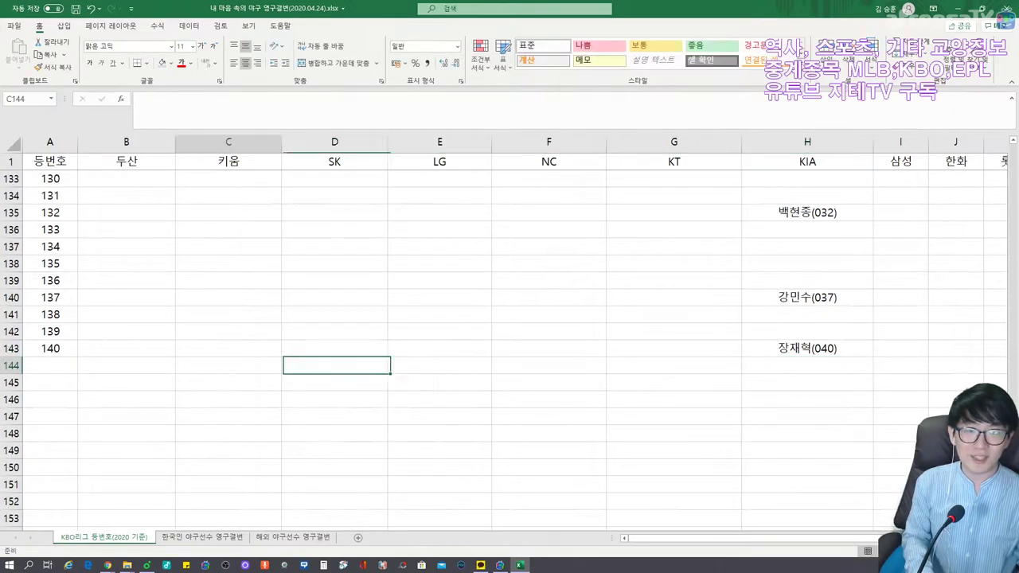
text(141)
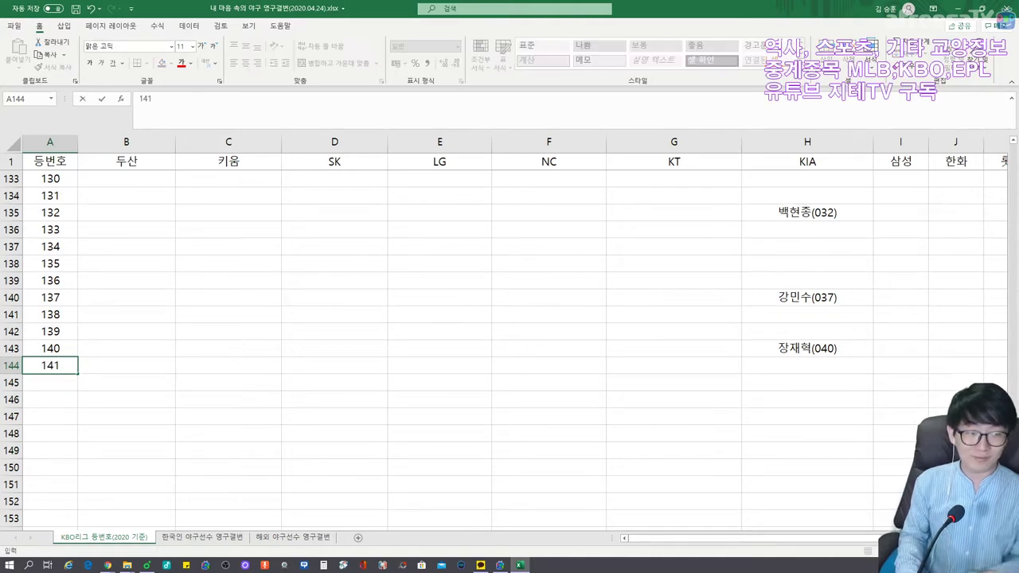
key(Return)
text(142)
key(Return)
text(143)
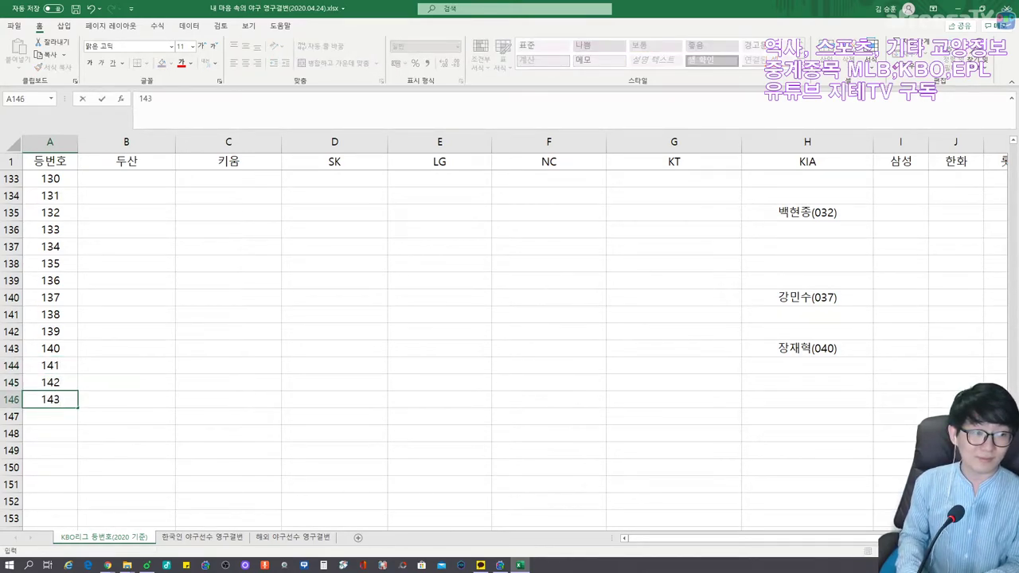
key(Return)
text(144)
key(Return)
text(145)
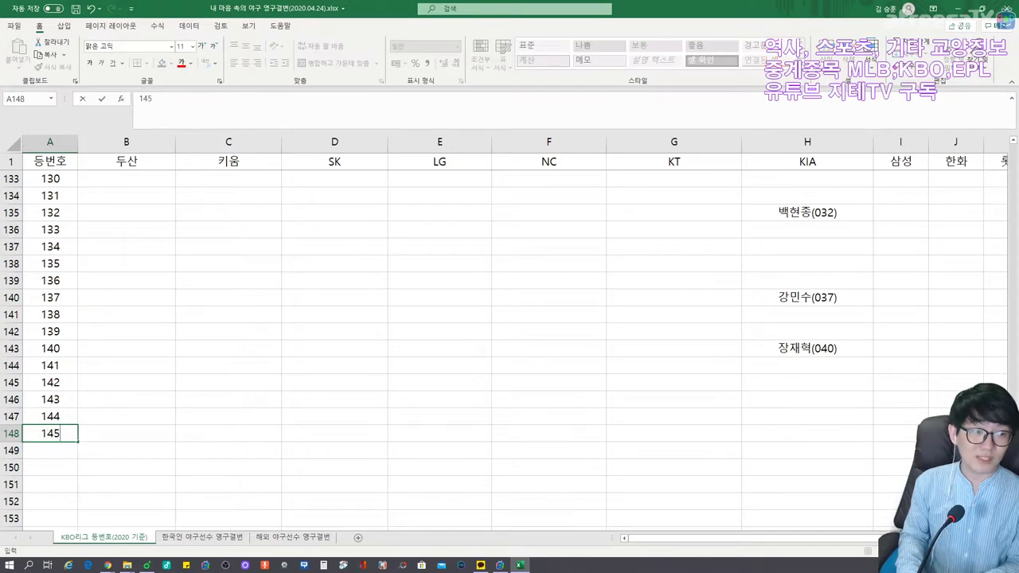
key(Return)
Continue the 등번호 column with 146, 147, 148, 149 and 150 in cells A149 to A153.
text(146)
key(Return)
text(147)
key(Return)
text(147)
key(BackSpace)
text(48)
key(Return)
text(149)
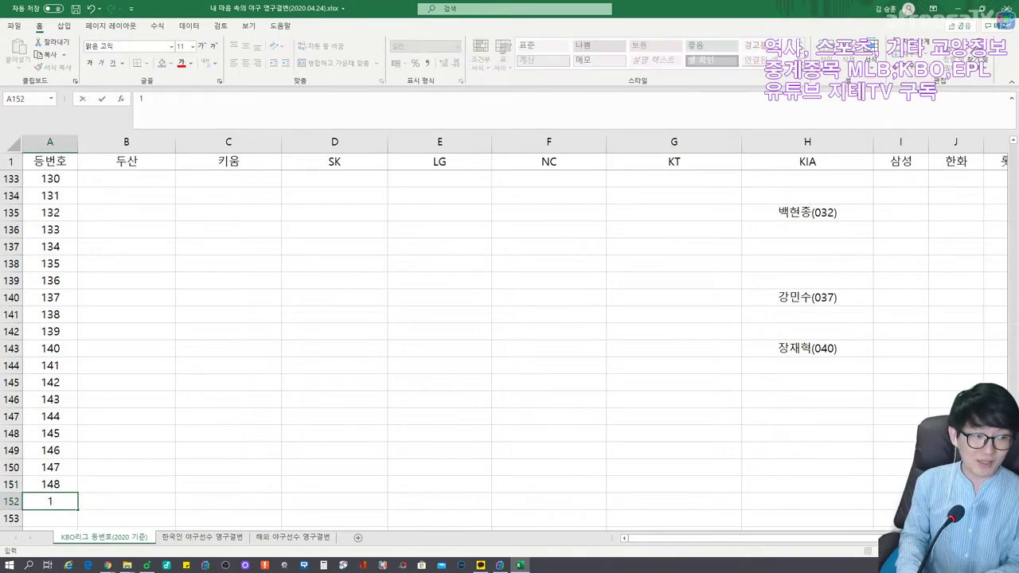
key(Return)
text(150)
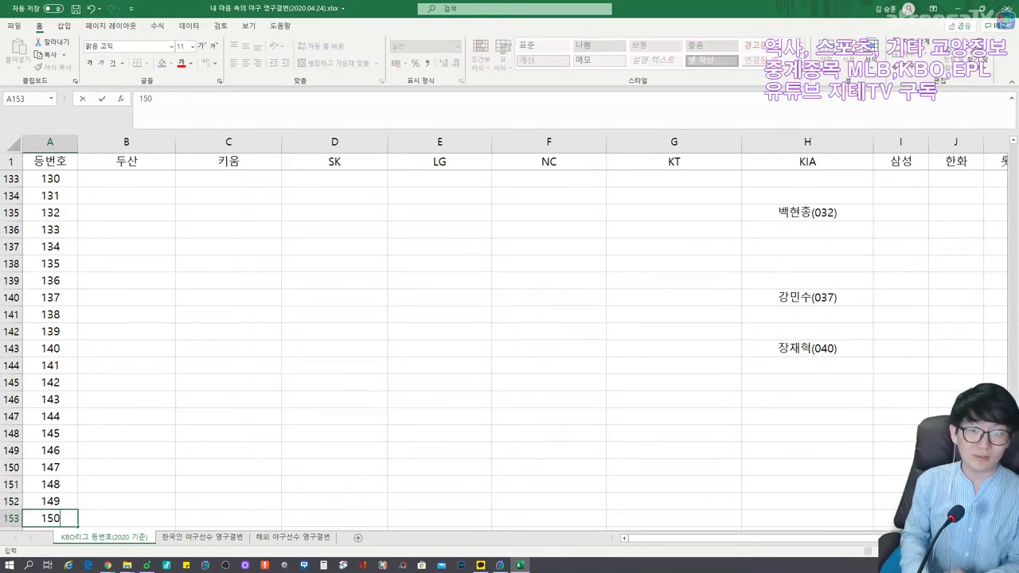
key(Right)
key(Right)
key(Right)
key(Right)
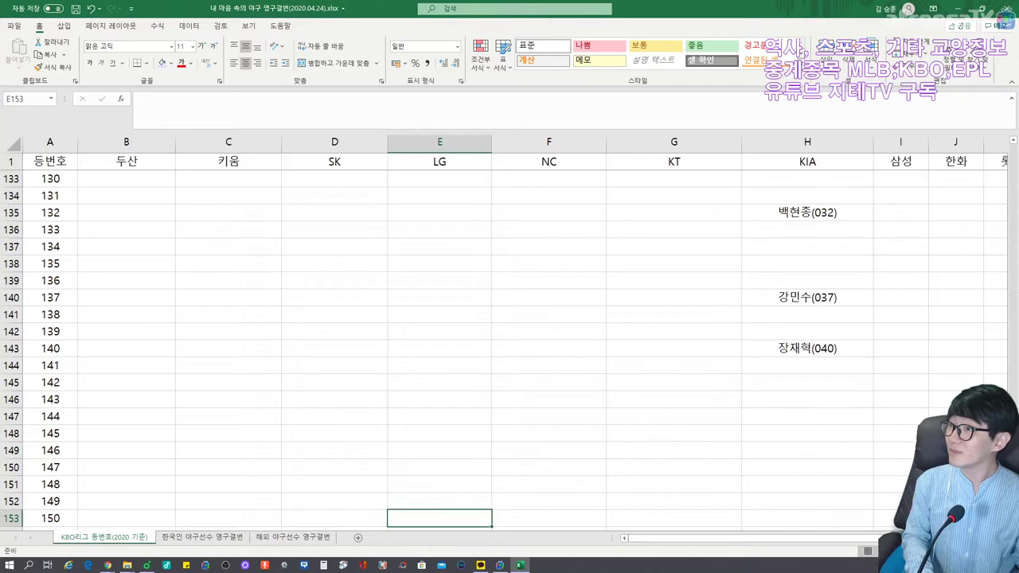
Fill KIA's cell H153, in the 150 row, with 최용준(050).
key(Right)
key(Right)
key(Right)
key(Right)
key(Up)
key(Up)
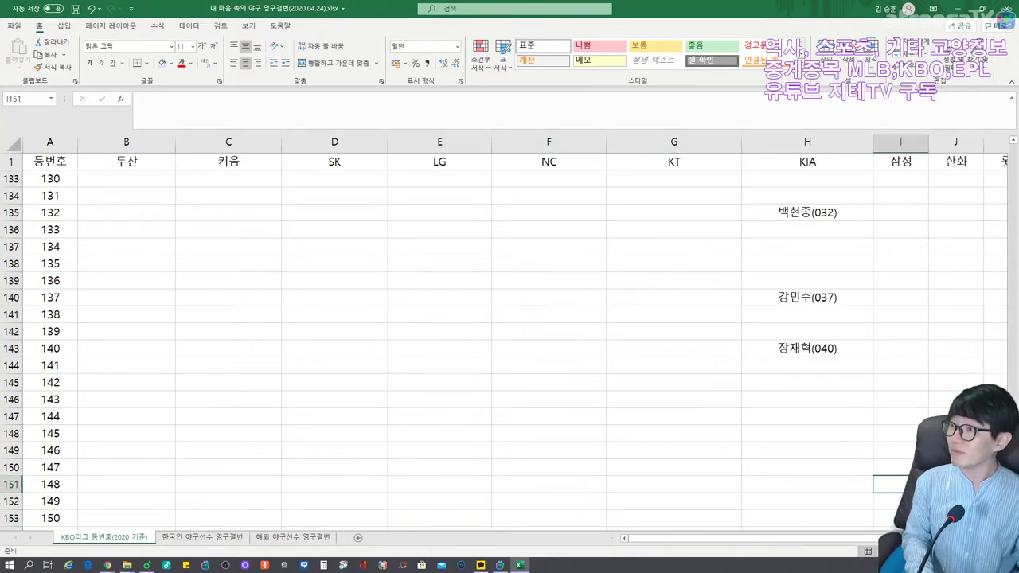
key(Left)
key(Up)
key(Up)
key(Up)
key(Up)
key(Up)
key(Up)
key(Up)
key(Up)
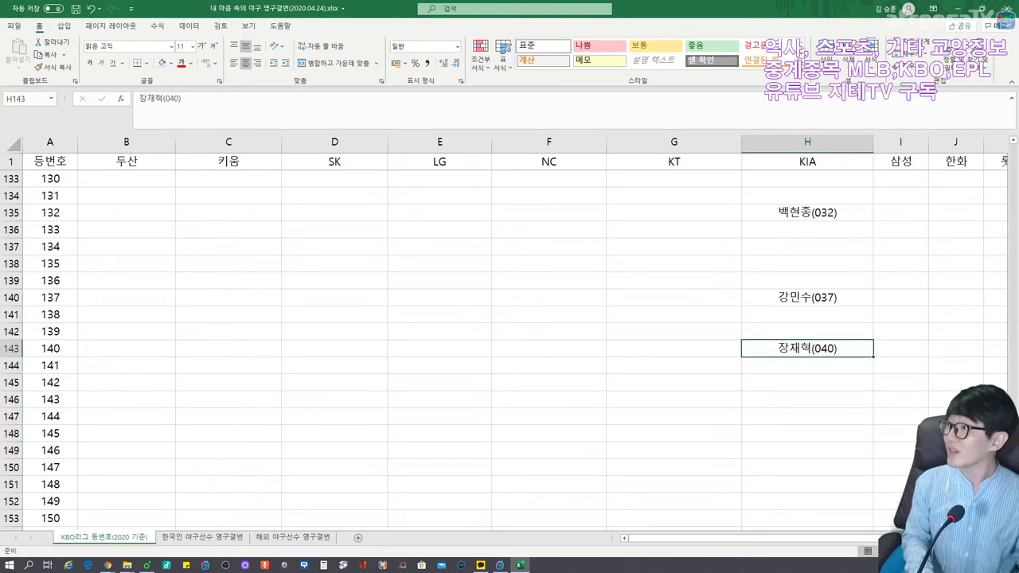
key(Down)
key(Down)
key(Down)
key(Down)
key(Down)
key(Down)
key(Down)
key(Down)
key(Down)
key(Down)
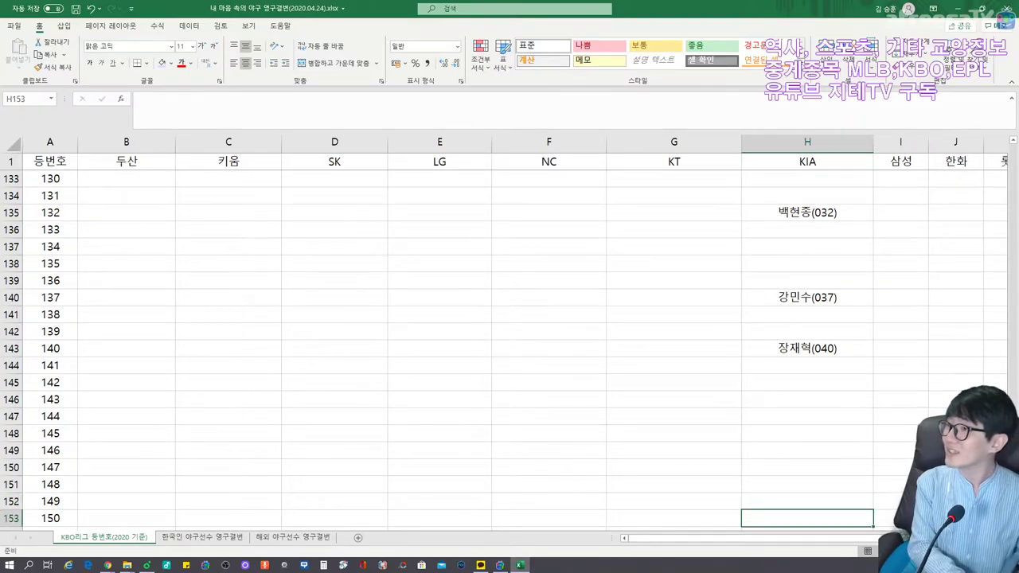
text(최용준(0)
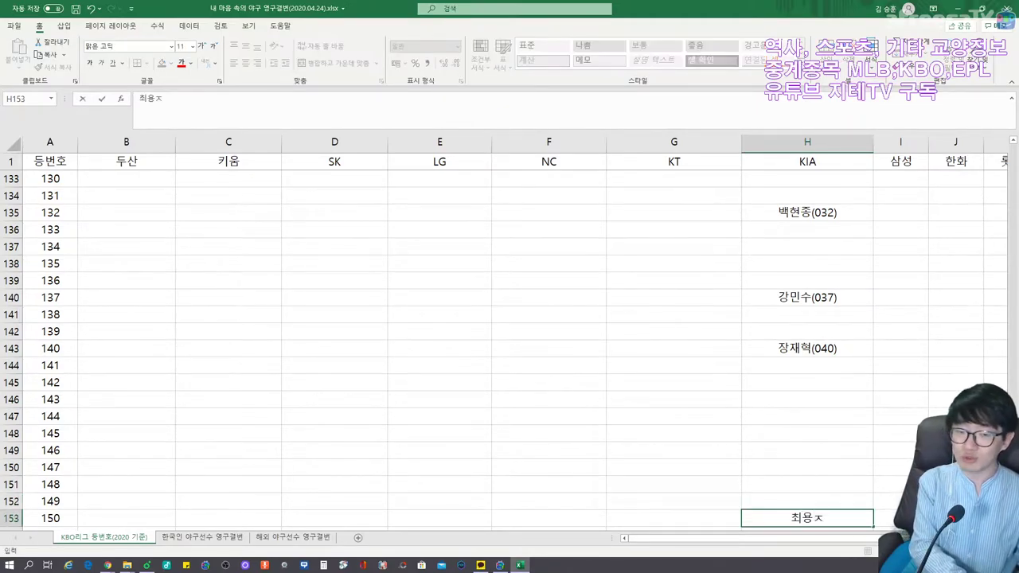
text(50))
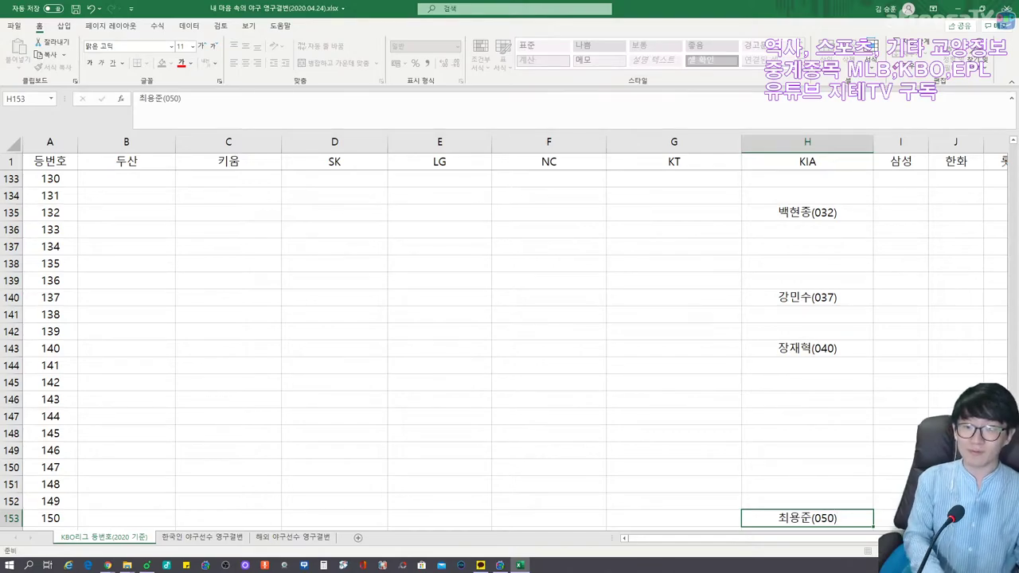
key(Up)
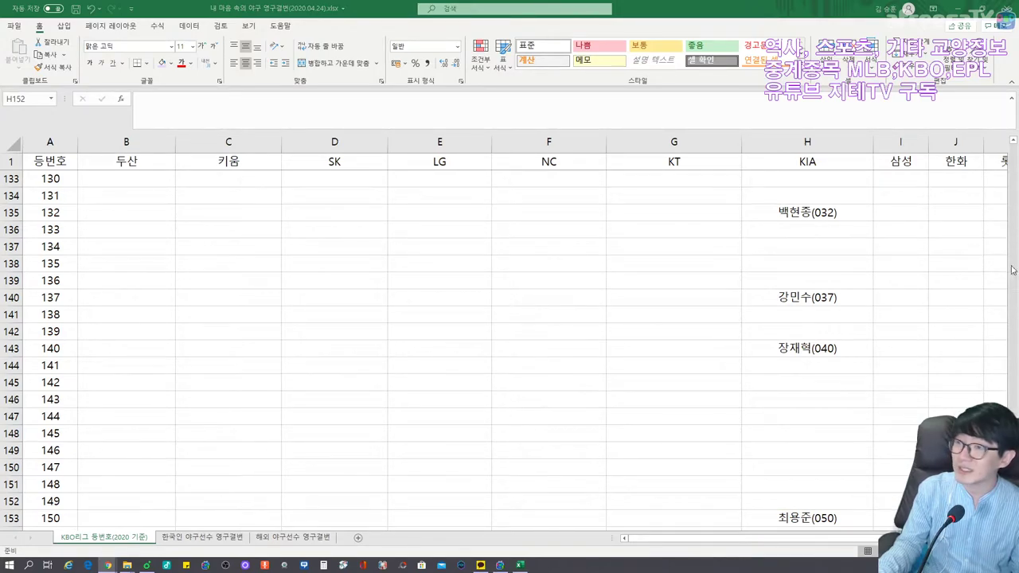
click(830, 369)
click(831, 368)
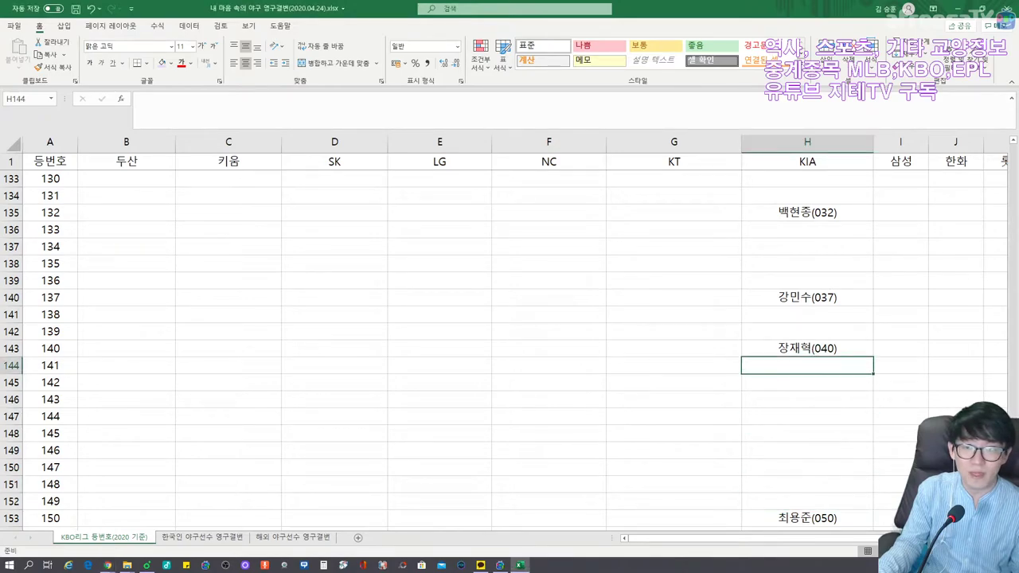
click(807, 501)
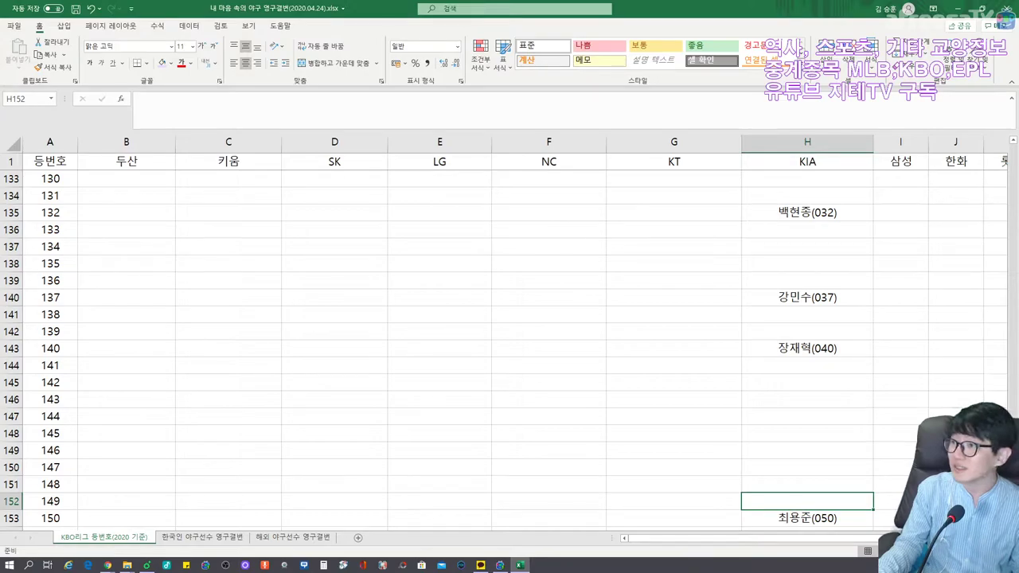
key(alt+Tab)
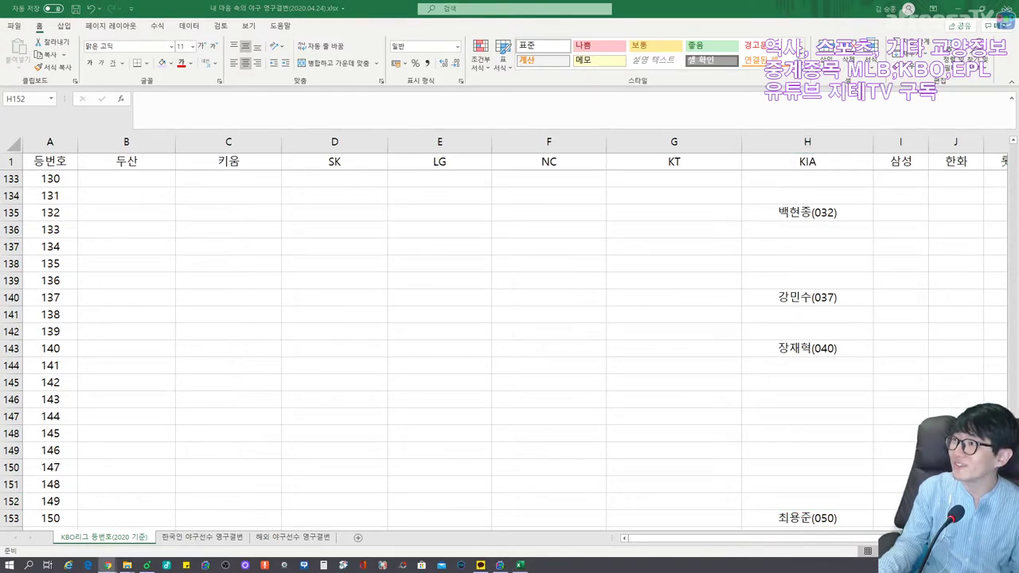
key(alt+Tab)
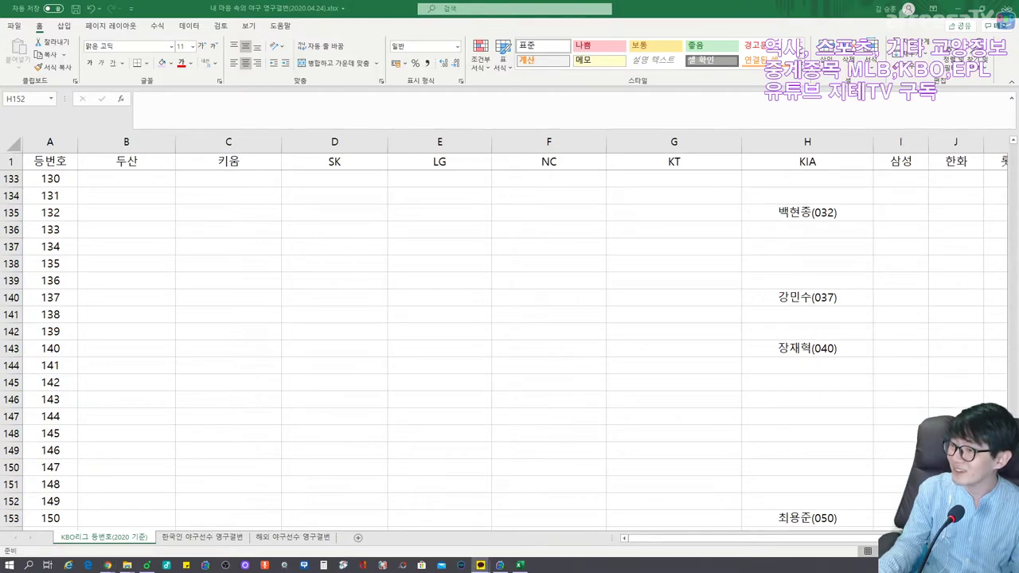
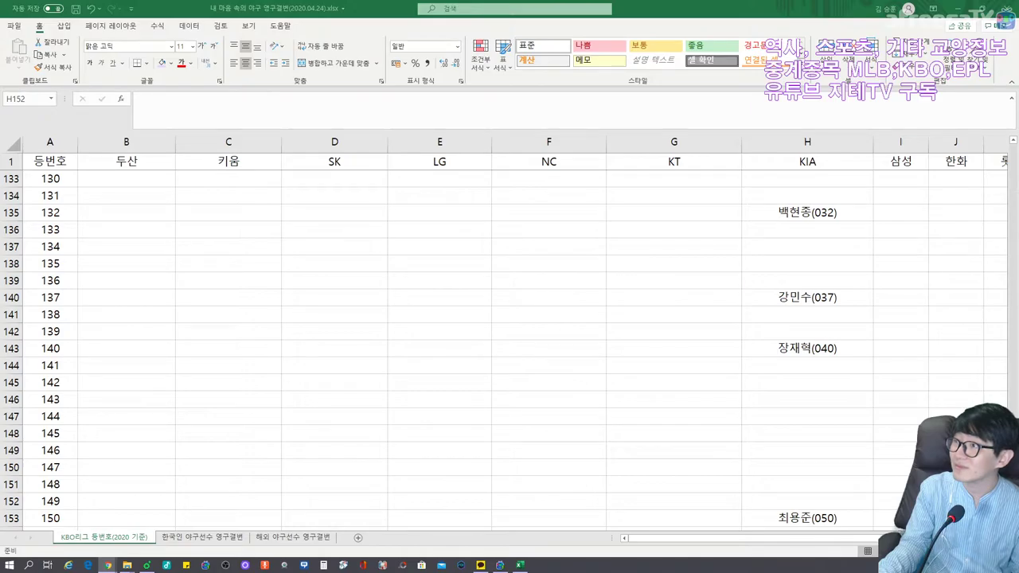
Enter 김재현 in the 삼성 column for jersey number 0.
scroll(907, 312, up, 6)
scroll(897, 301, up, 20)
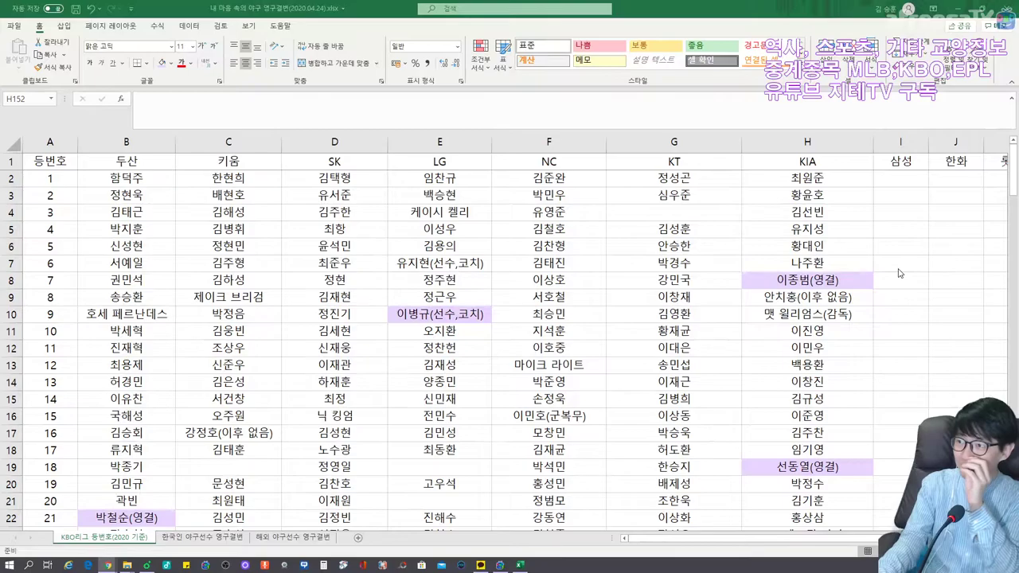
scroll(900, 269, down, 20)
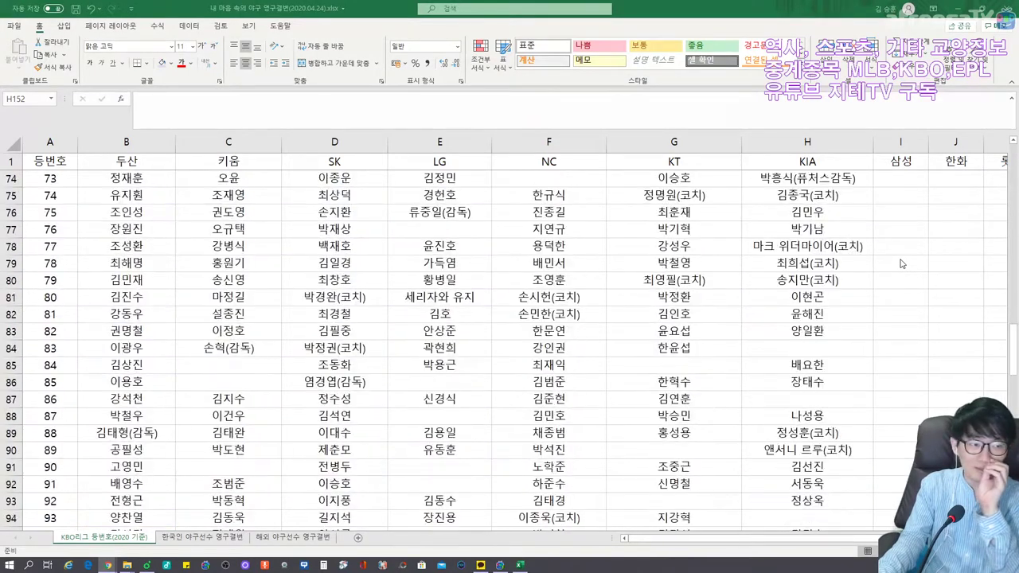
scroll(902, 263, down, 9)
scroll(902, 263, up, 2)
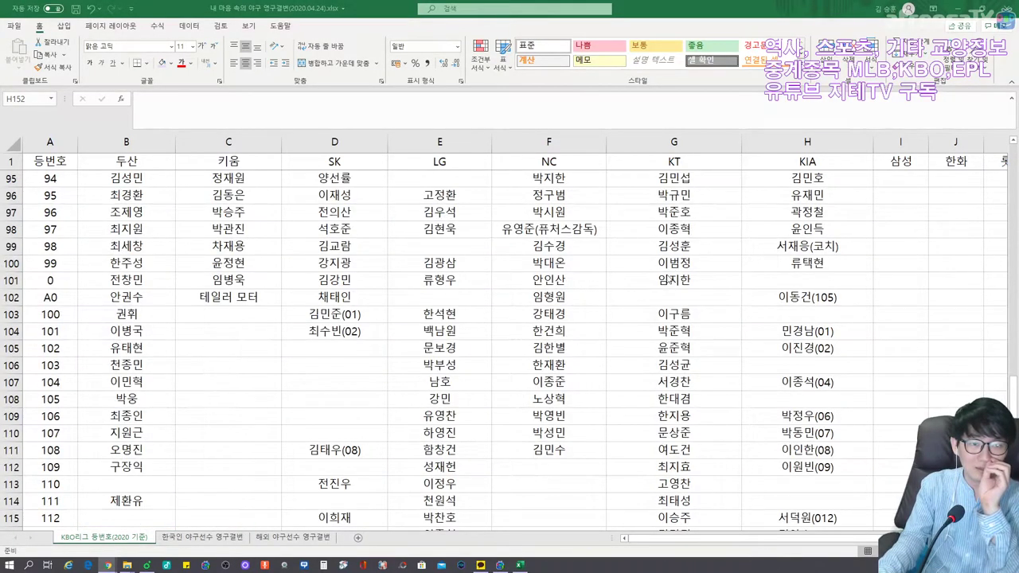
click(894, 277)
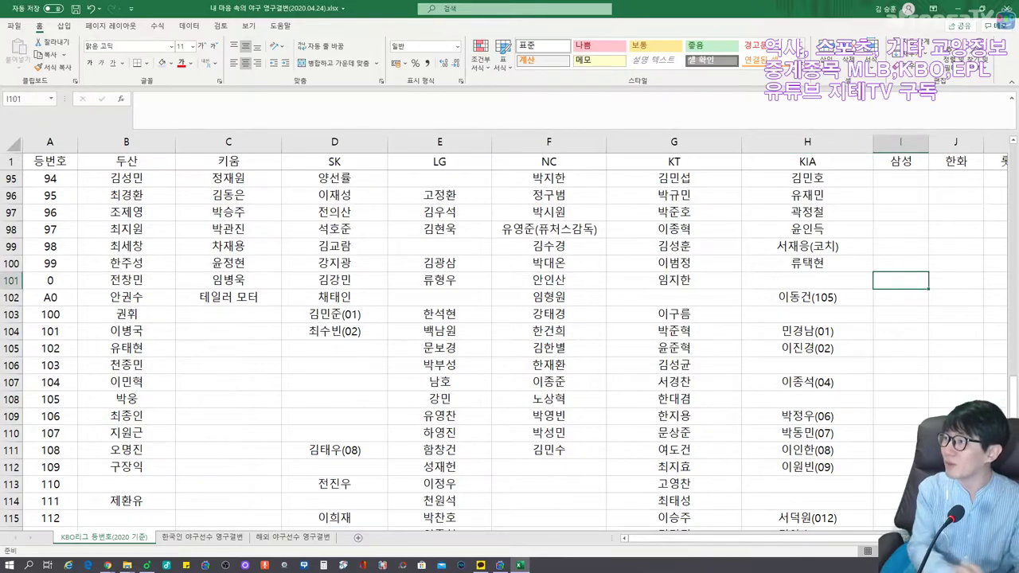
text(김재현)
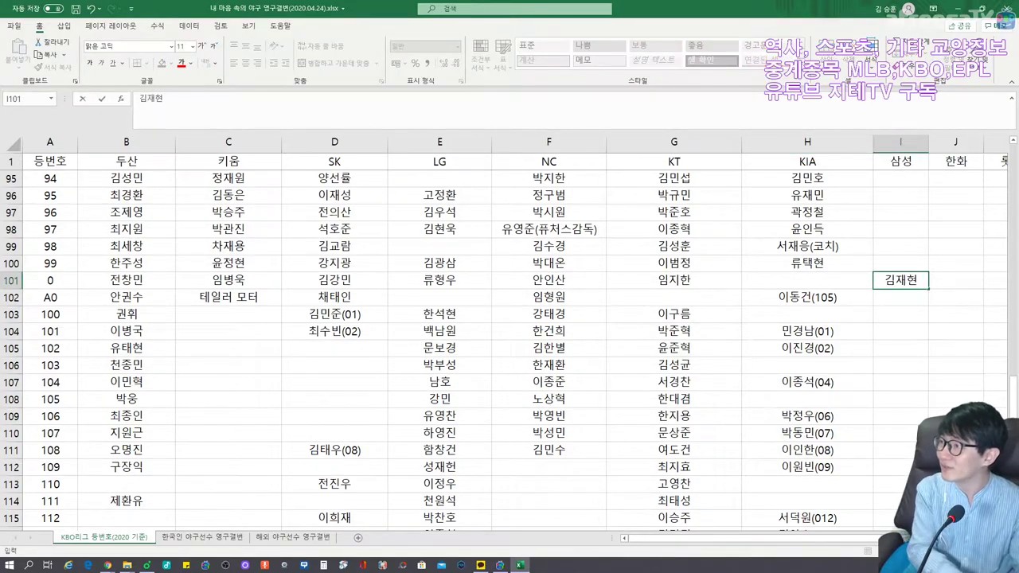
key(Up)
Enter 윤성환 in the 삼성 column for jersey number 1.
scroll(510, 346, up, 5)
scroll(902, 263, up, 20)
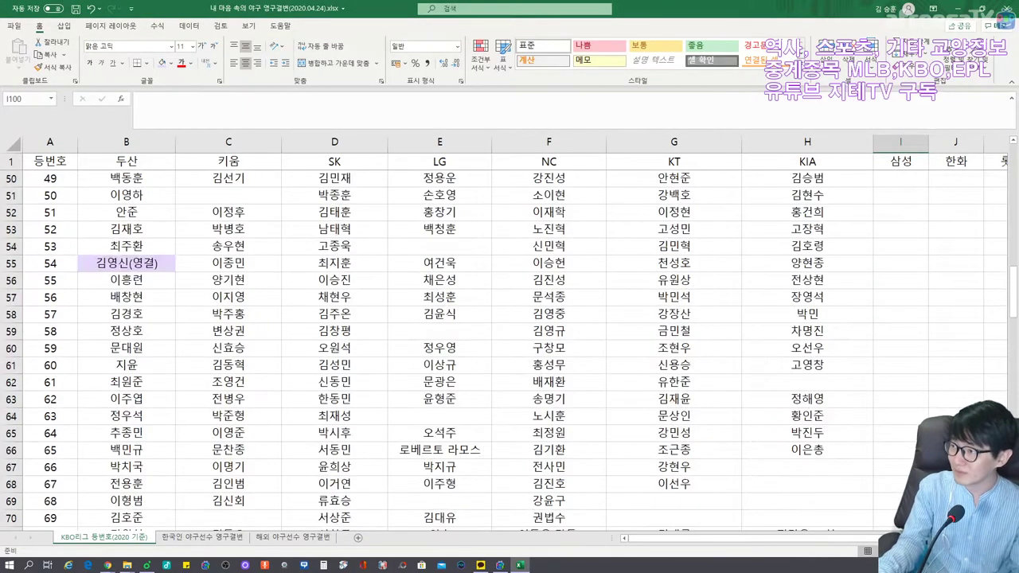
scroll(902, 263, up, 1)
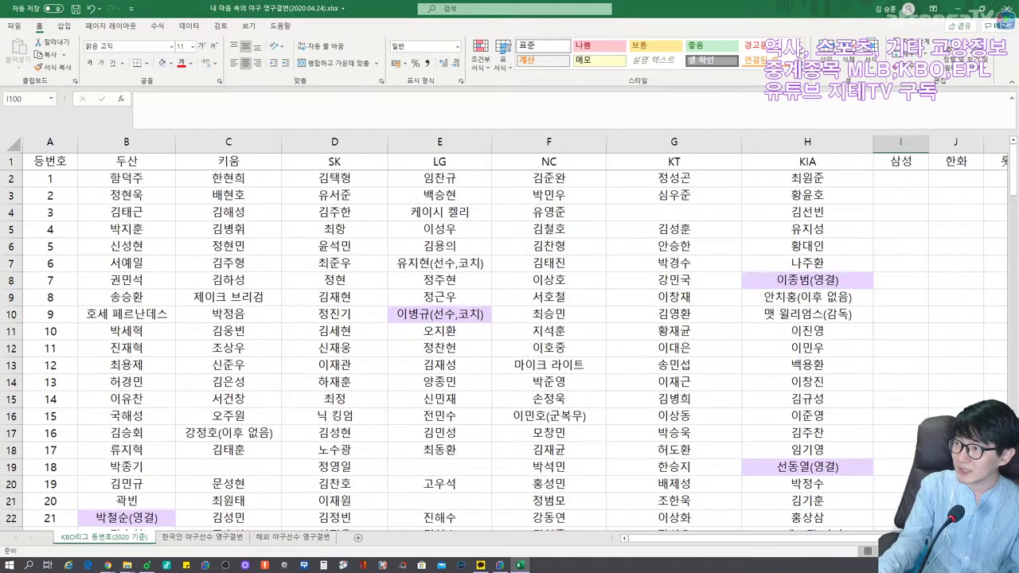
click(901, 229)
click(900, 179)
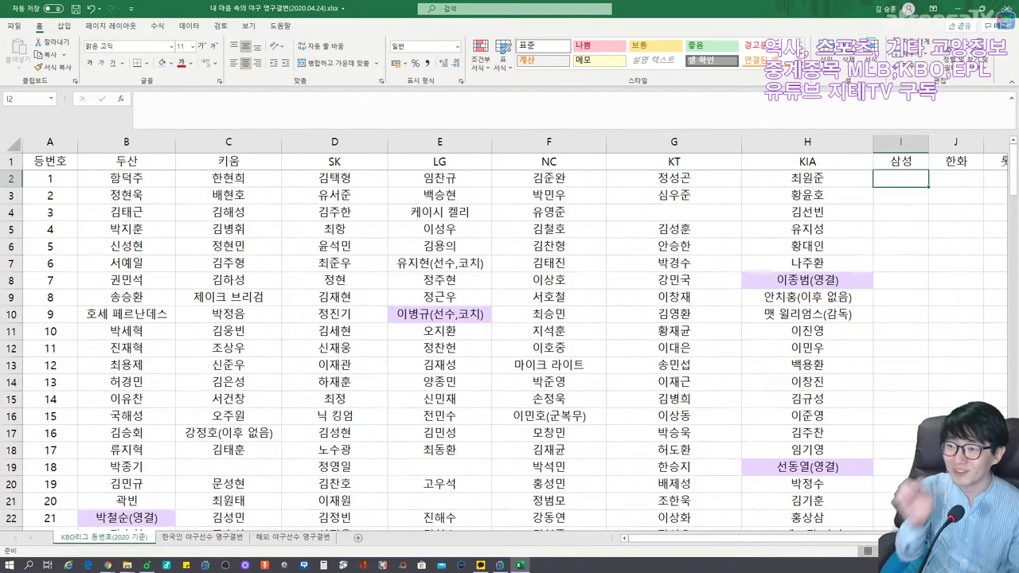
text(윤성환)
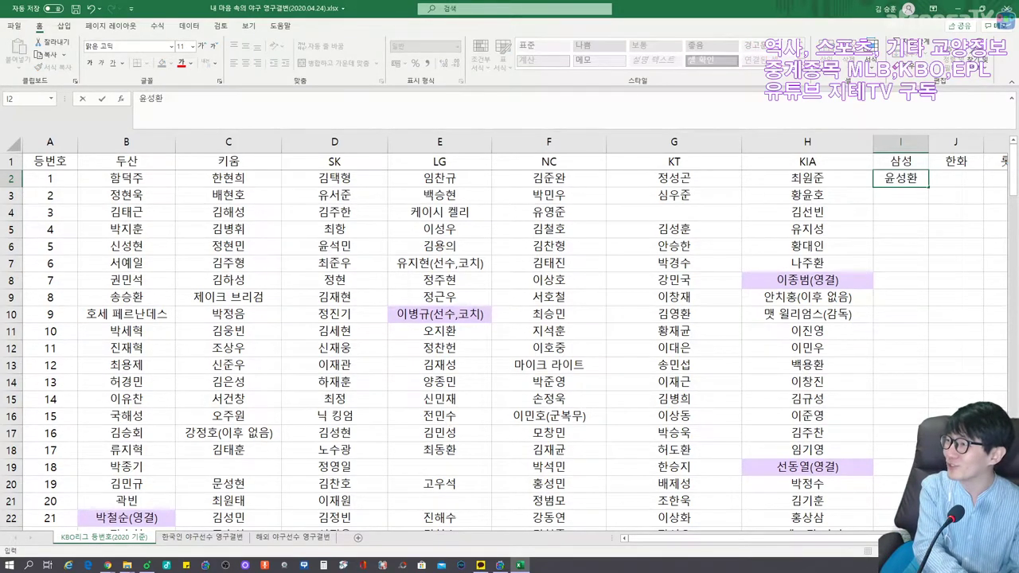
key(Return)
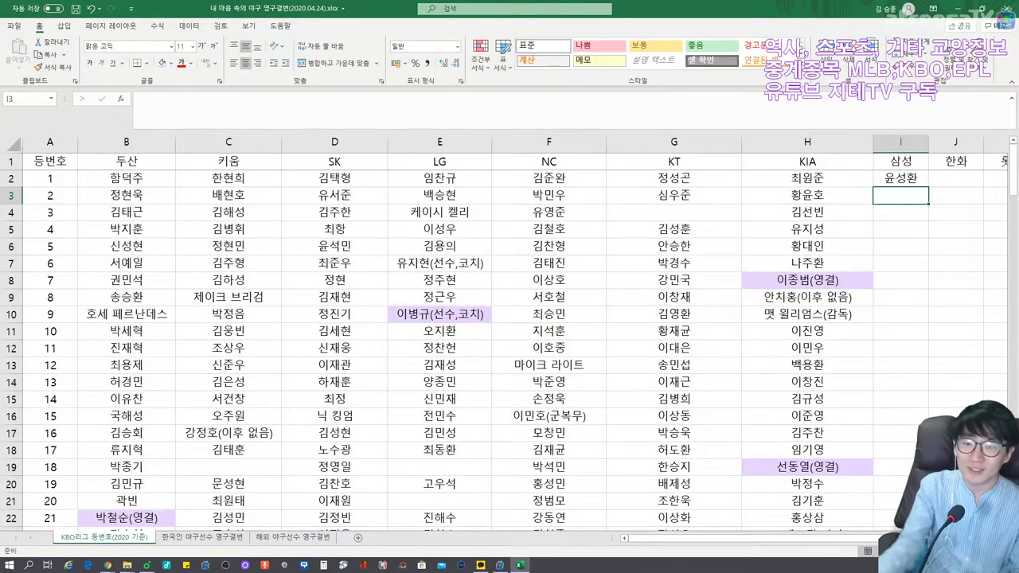
Enter 우규민, 이현동 and 데이비드 뷰캐넌 in the 삼성 column for numbers 2 to 4 and autofit the column width.
scroll(504, 333, down, 1)
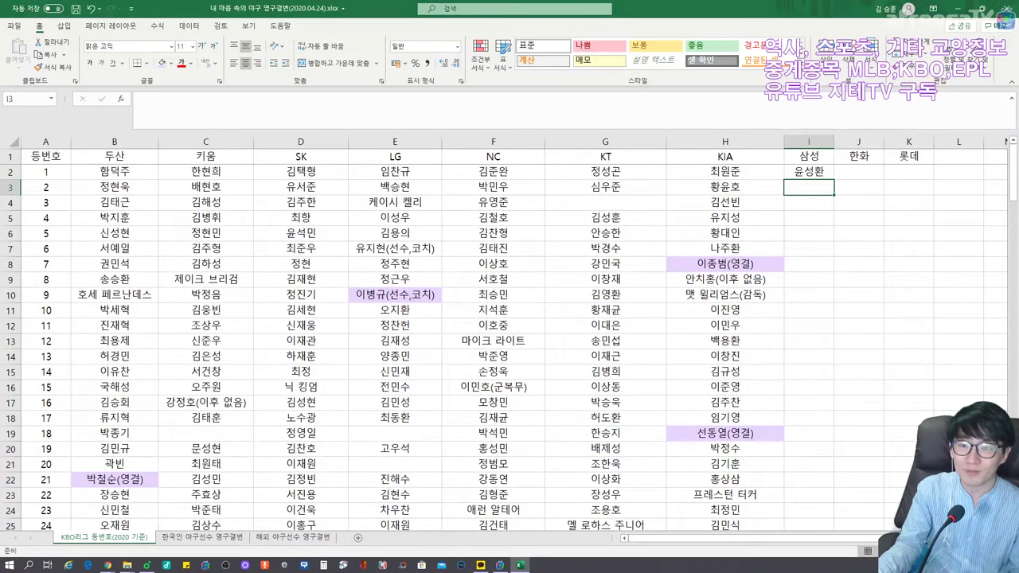
text(우규민)
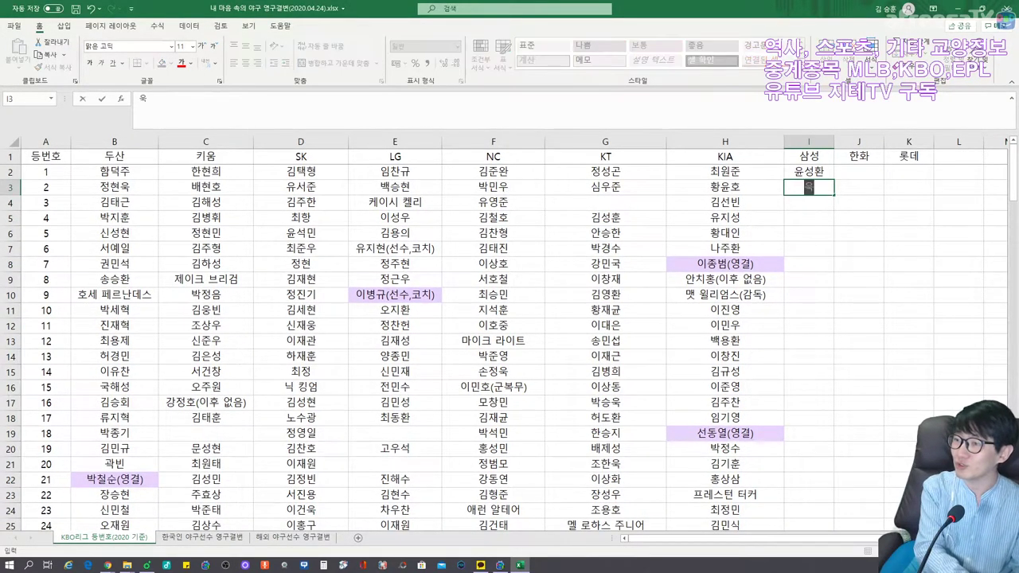
key(Return)
text(잉현동)
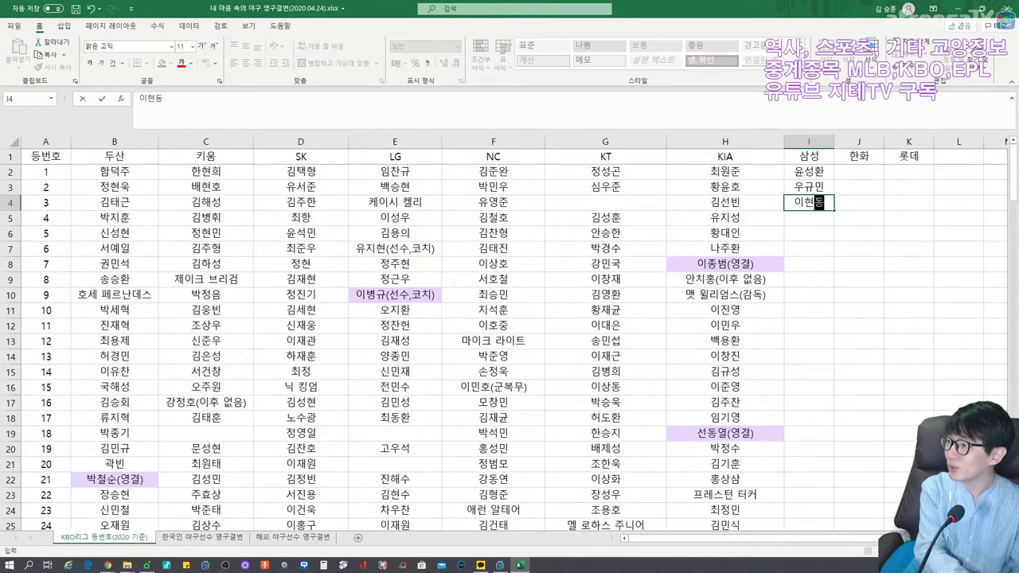
key(Return)
text(데이비드 뷰캐넌)
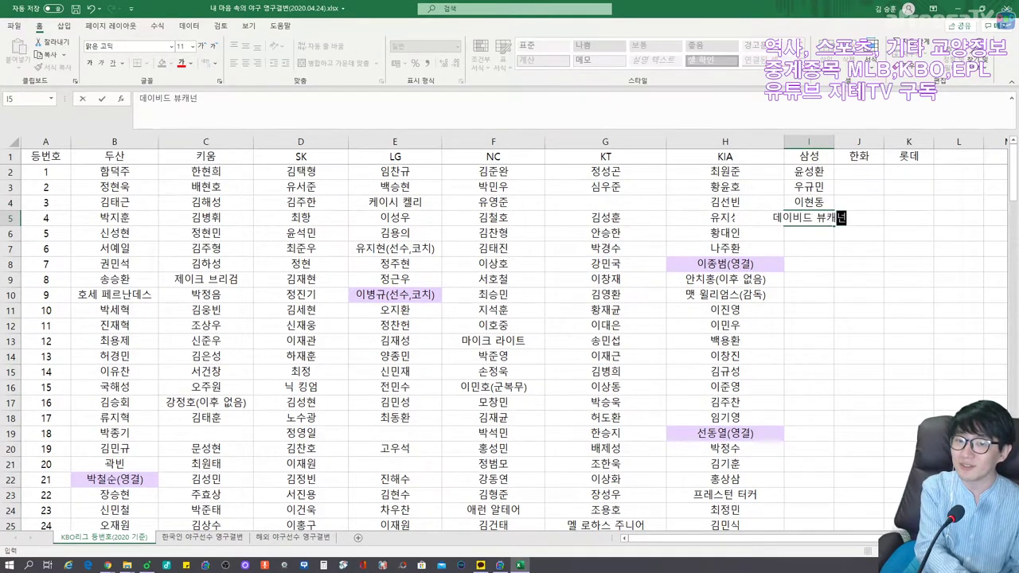
key(Return)
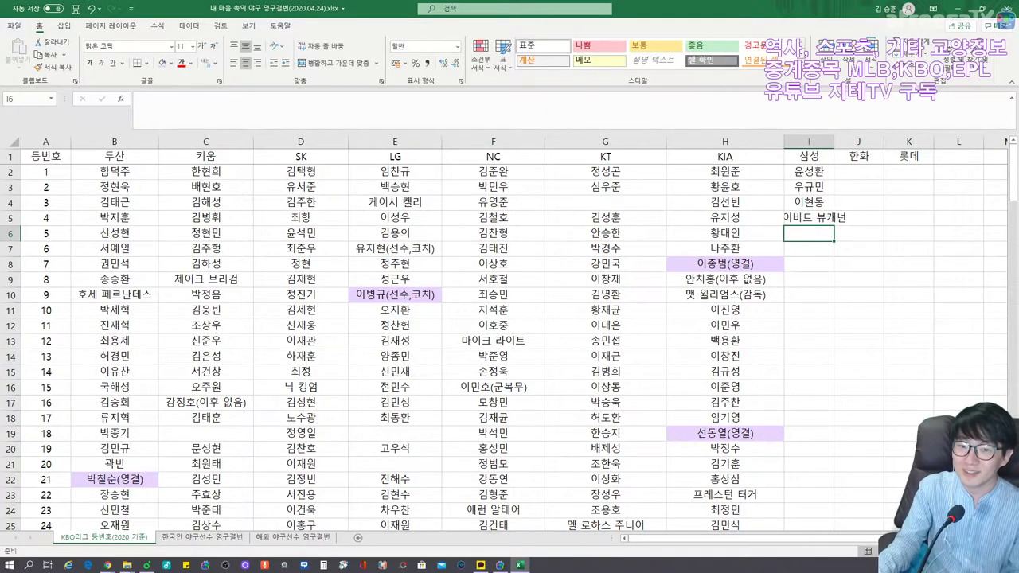
double_click(834, 141)
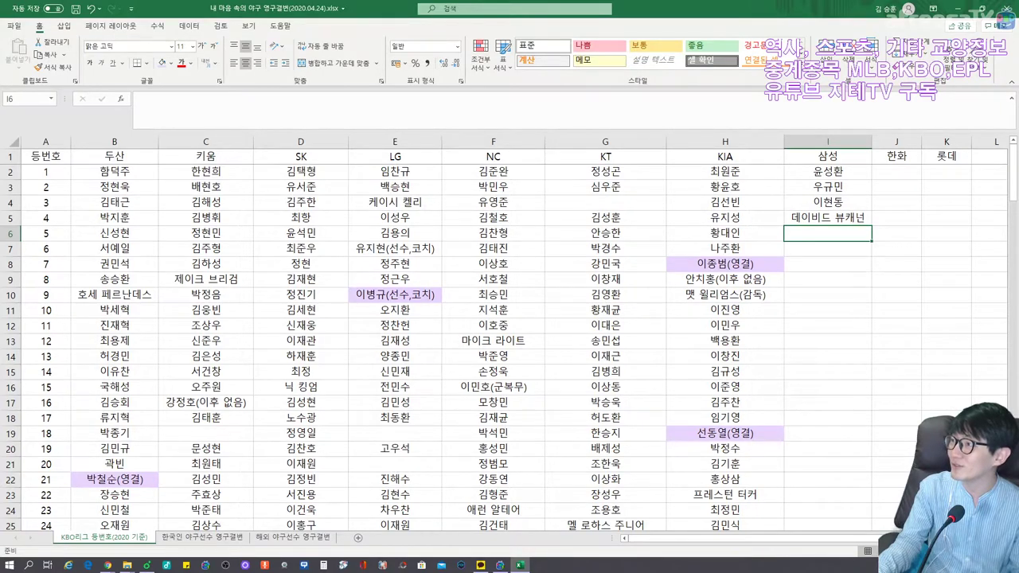
Enter 구자욱, 이성규, 김상수, 김호재 and 박찬도 in the 삼성 column for numbers 5 to 9.
text(구자욱)
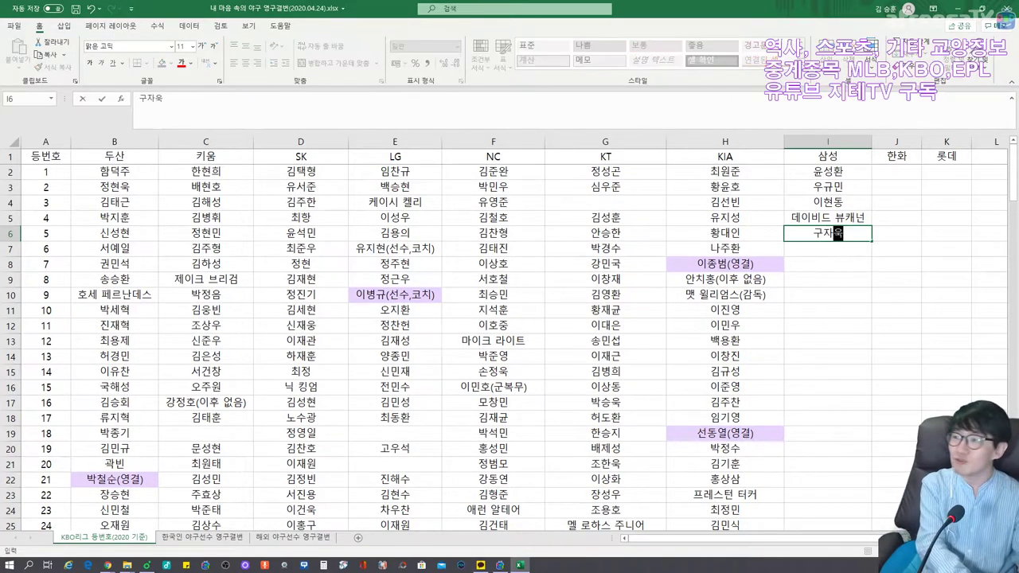
key(Return)
text(이성규)
key(Return)
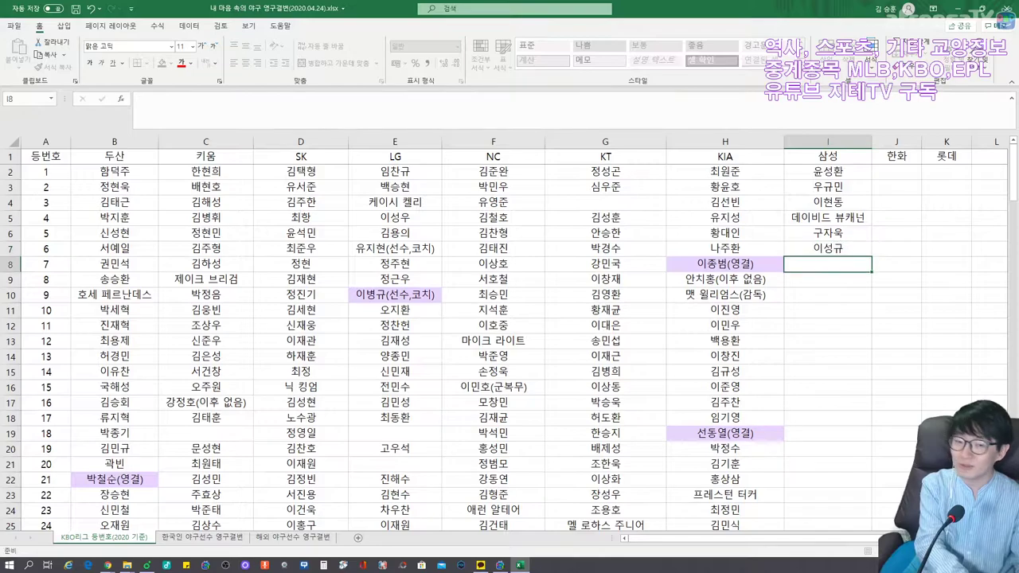
text(김상수)
key(Return)
text(김호재)
key(Return)
text(박찬ㄷ)
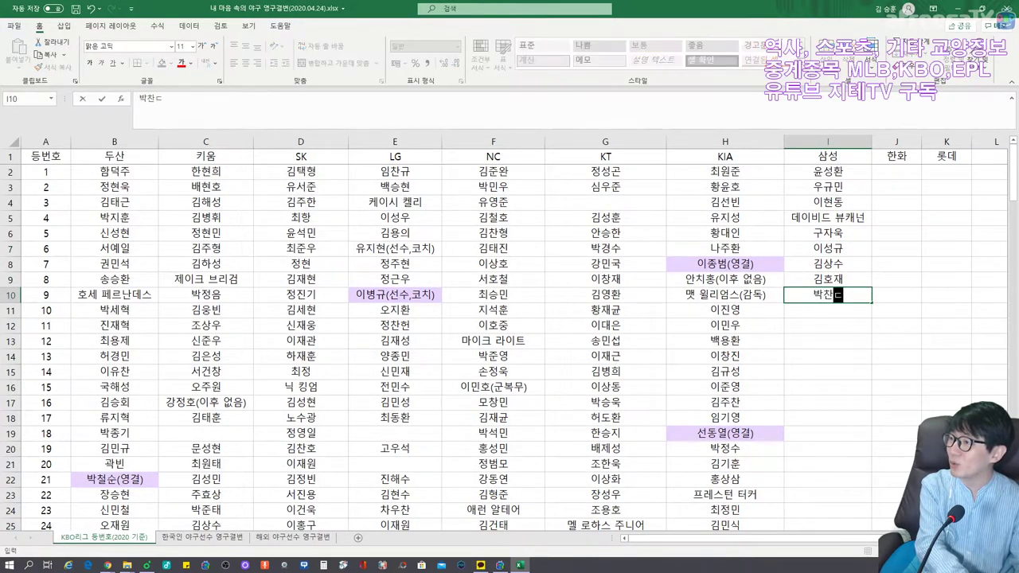
text(ㅗ)
key(Return)
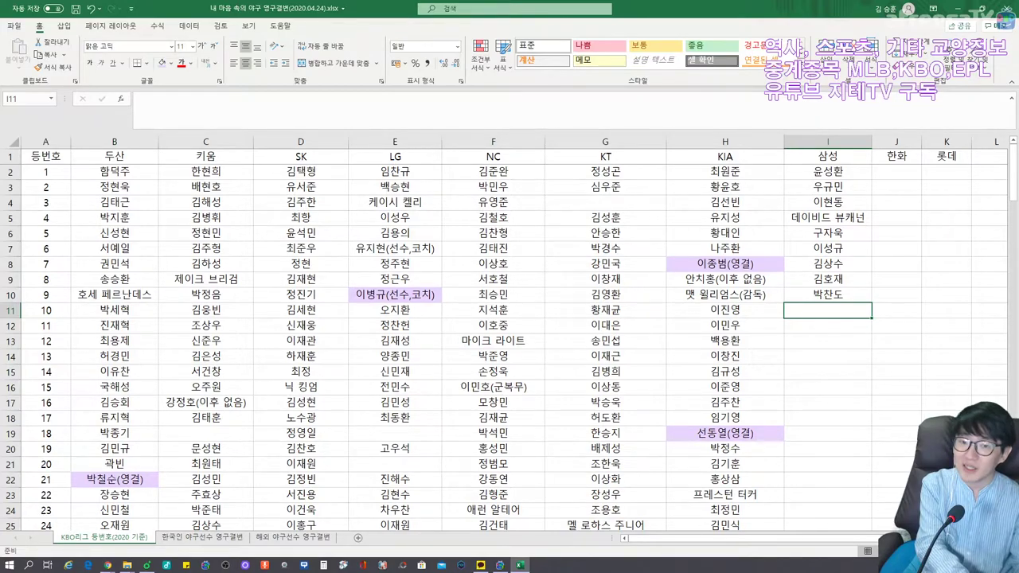
Enter 양준혁(영결) in the 삼성 column for number 10 and give the cell the light purple fill.
text(양준역)
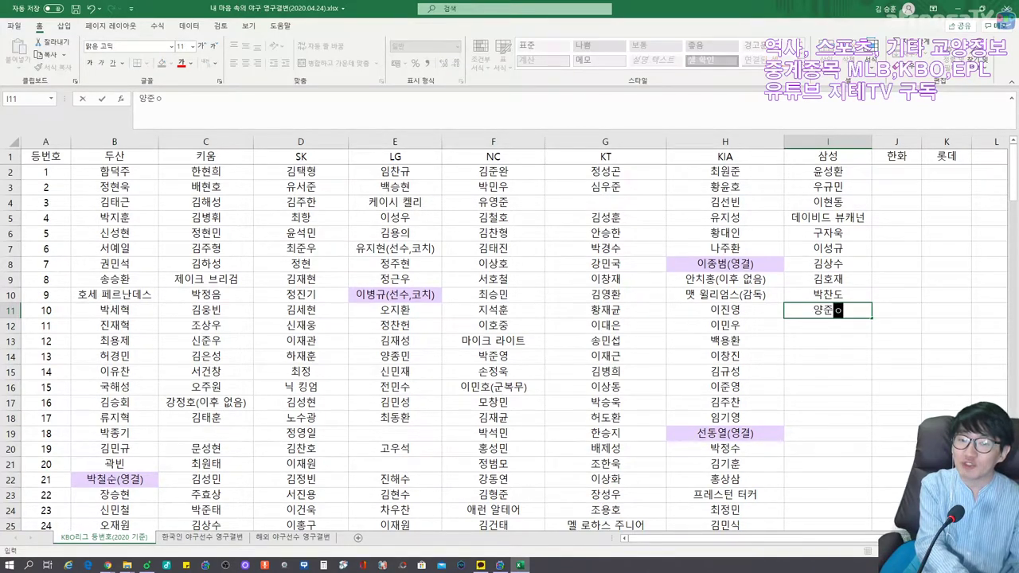
key(BackSpace)
text(혁(영)
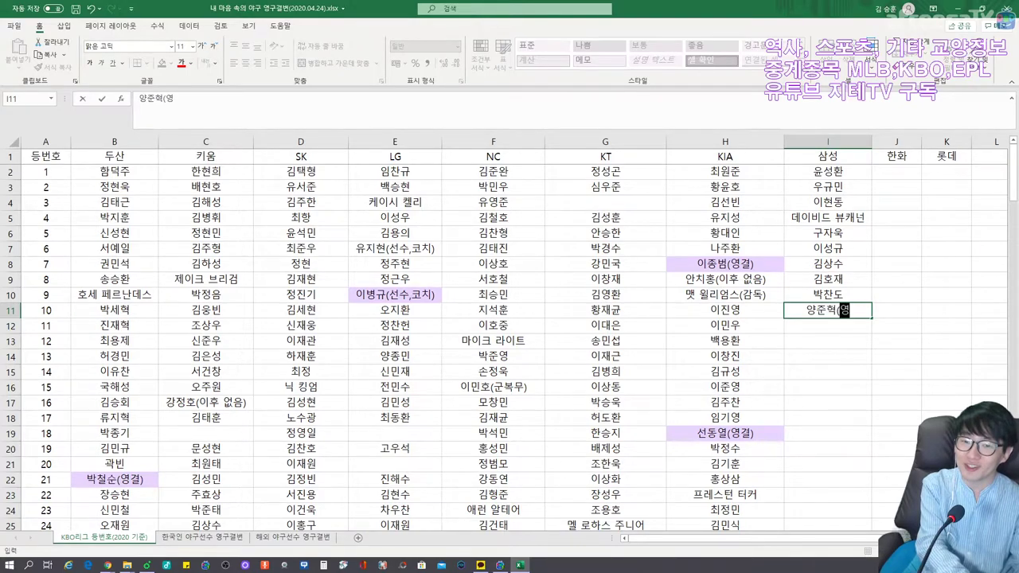
text(결))
key(ctrl+Return)
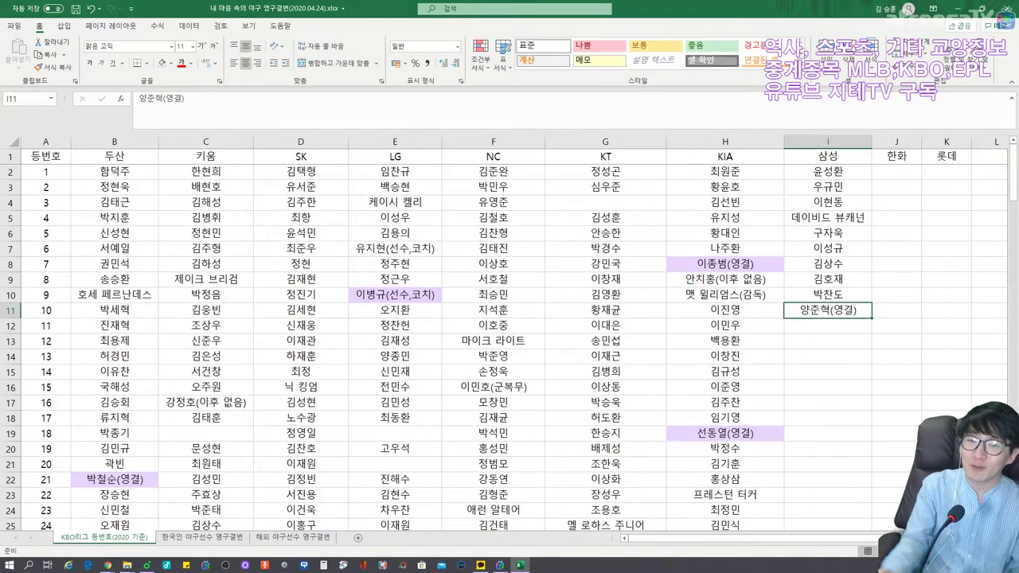
click(161, 63)
key(Return)
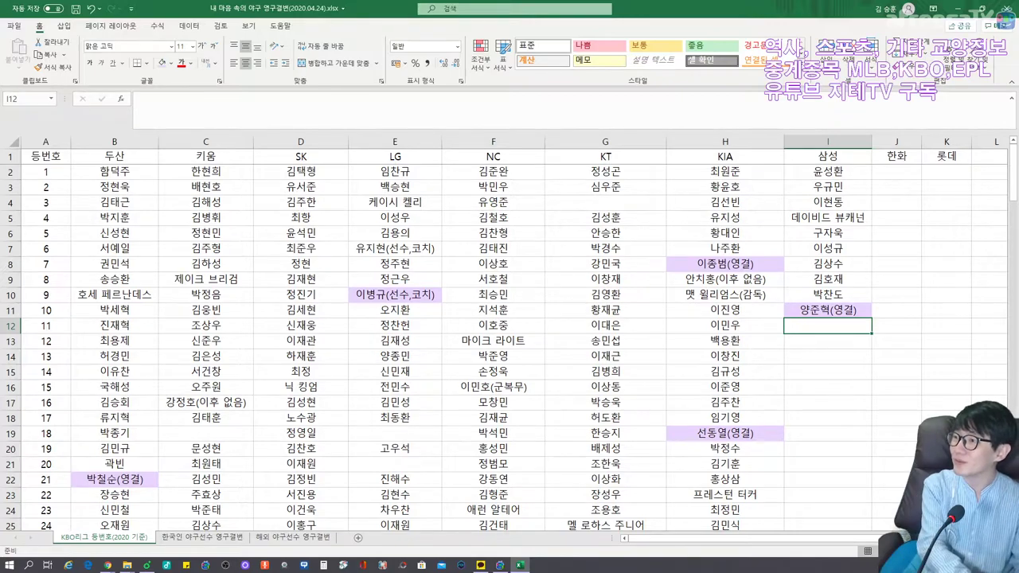
Enter 정인욱, 김민수, 박해민 and 박계범 in the 삼성 column for numbers 11 to 14.
text(정인욱)
key(Return)
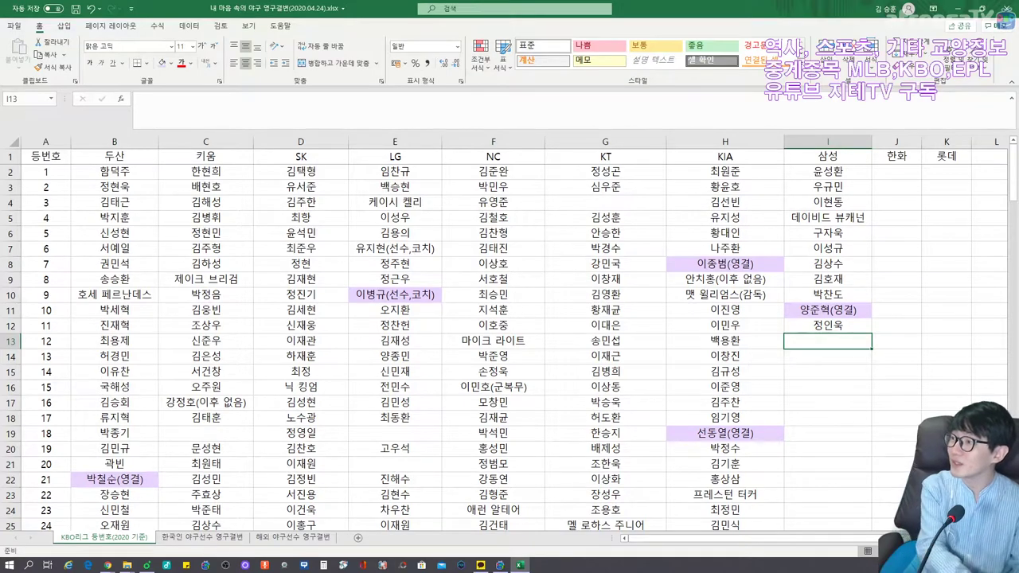
text(김민수)
key(Return)
text(박해민)
key(Return)
text(박계베ㅁ)
key(Return)
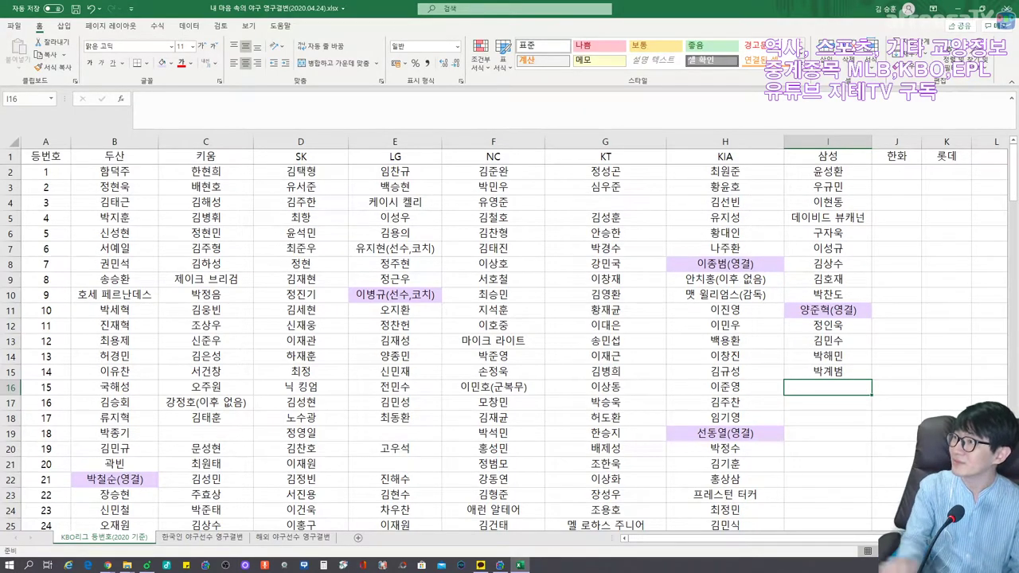
Enter 양창섭, 이원석 and 김대우 in the 삼성 column for numbers 15 to 17.
text(양창섭)
key(Return)
text(잉원석)
key(Return)
text(김대우)
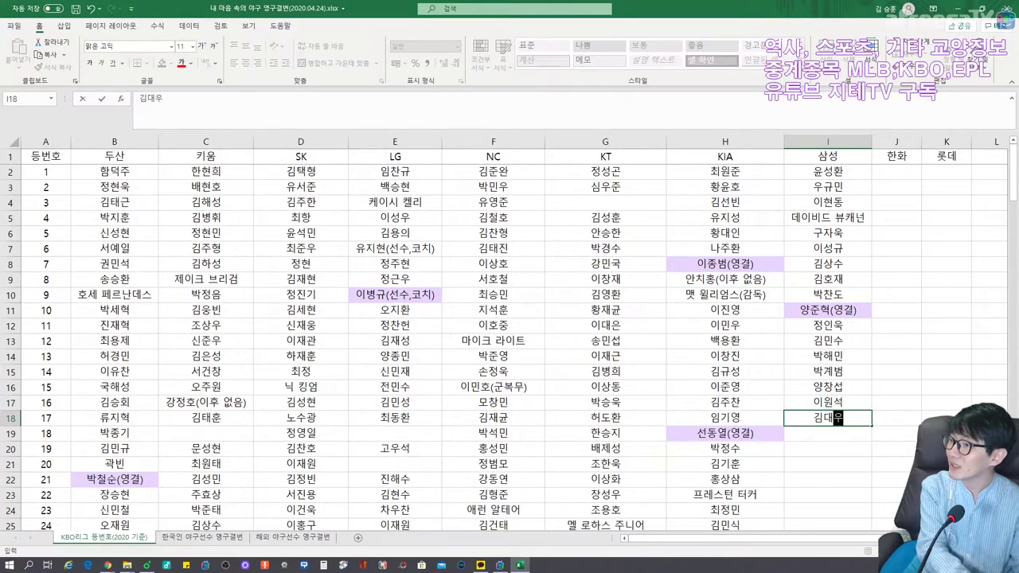
key(Return)
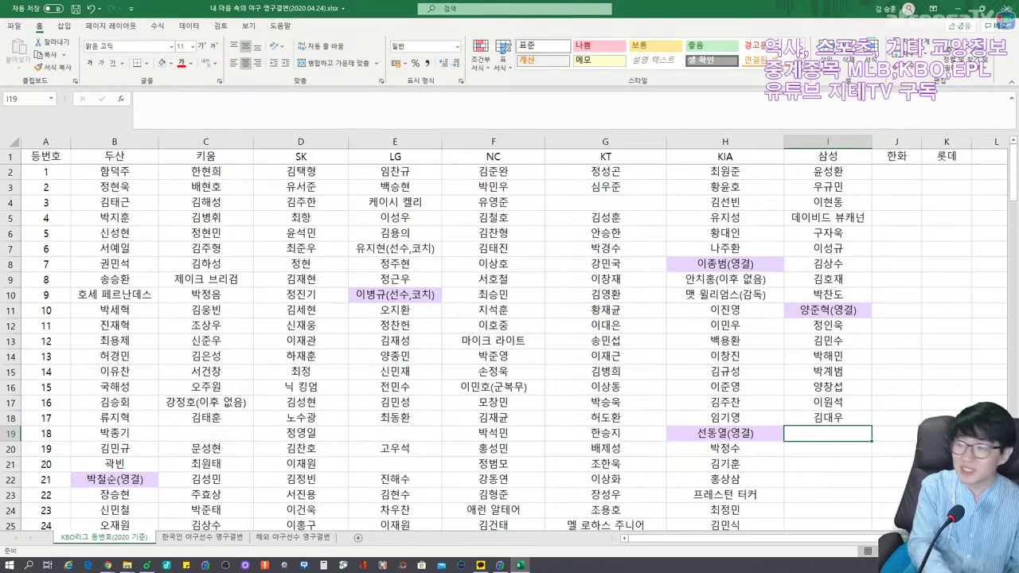
Leave number 18 blank in the 삼성 column and enter 김용하, 이승현 and 오승환 for numbers 19 to 21.
key(Return)
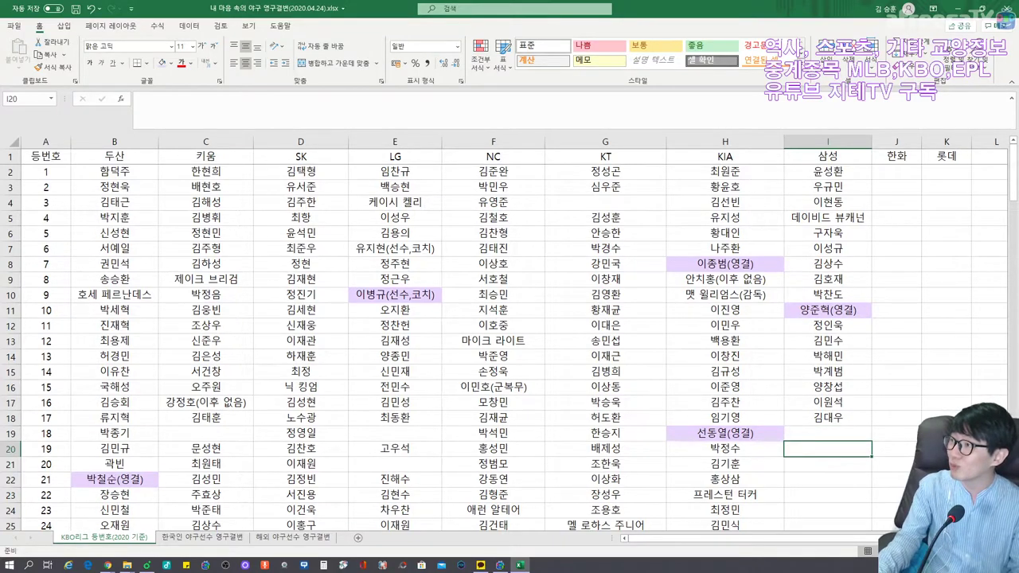
text(김용하)
key(Return)
text(이승현)
key(Return)
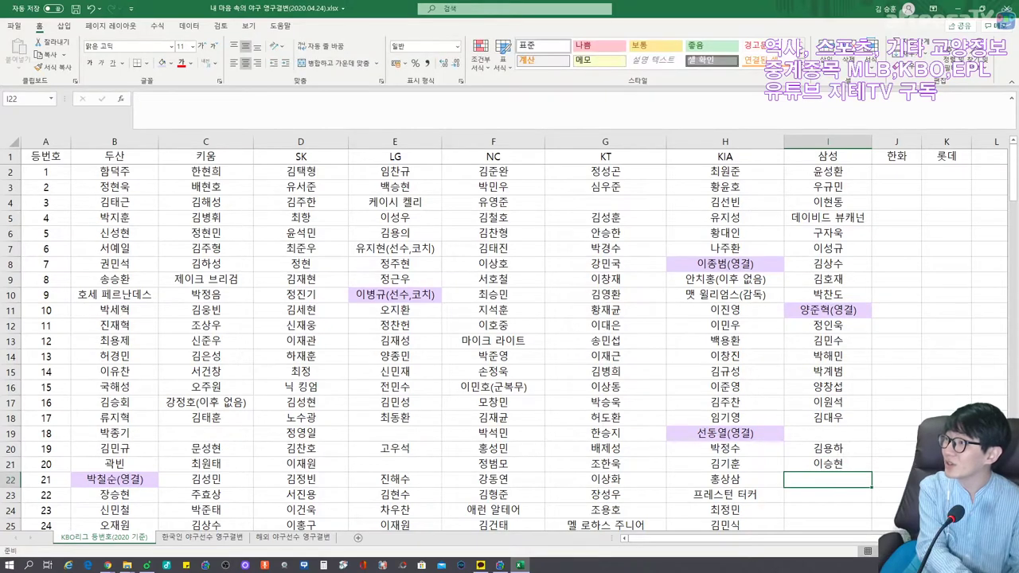
text(ㅇ오승환)
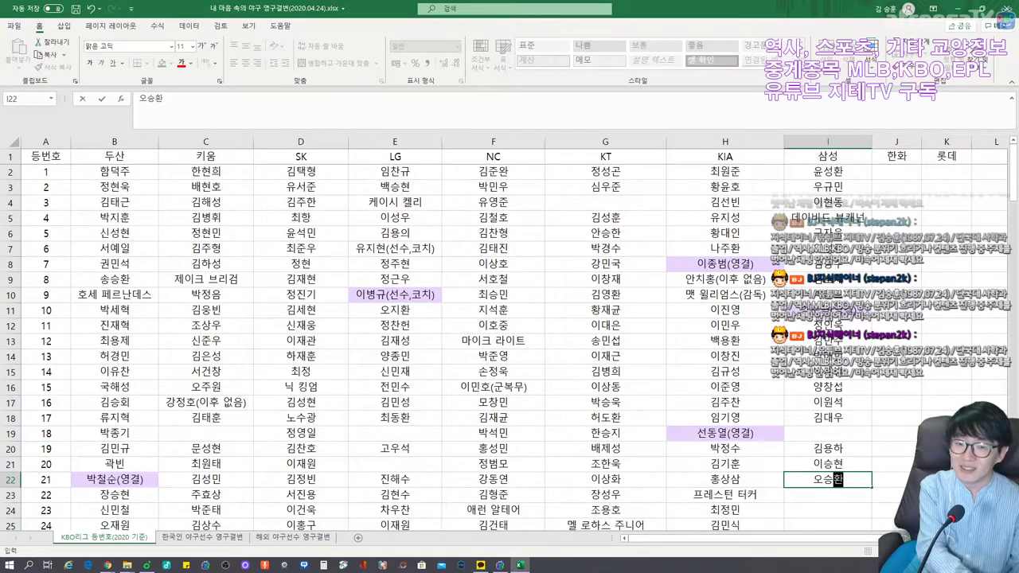
key(Return)
key(Up)
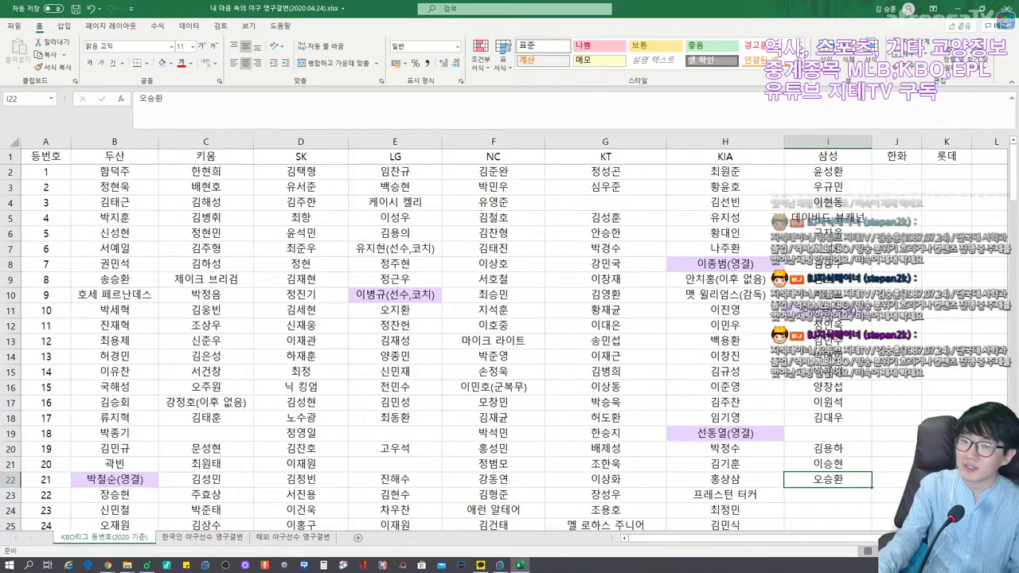
Enter 이만수(영결) in the 삼성 column for number 22 and give the cell the light purple fill.
key(Down)
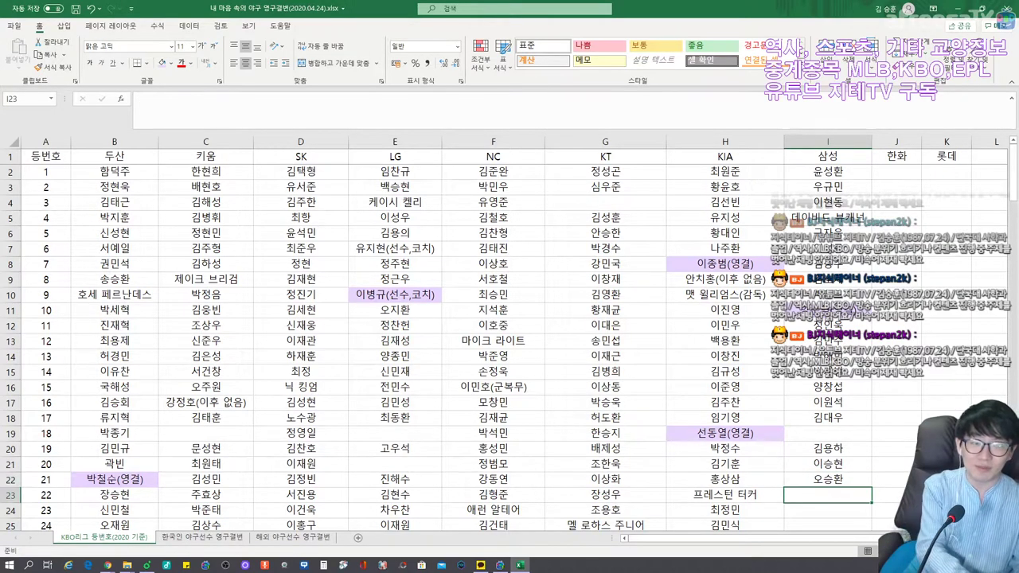
text(이만수)
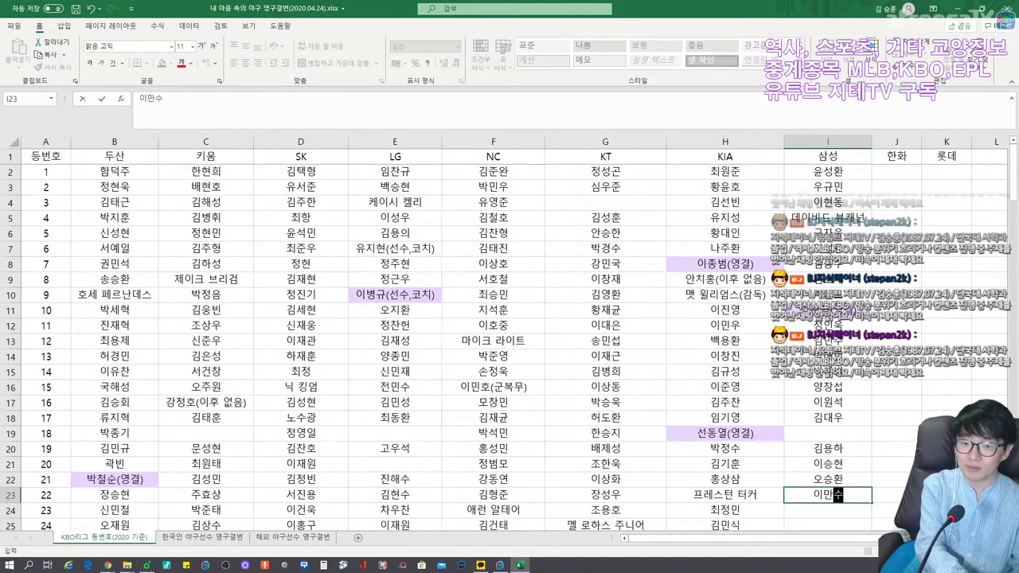
text((영결))
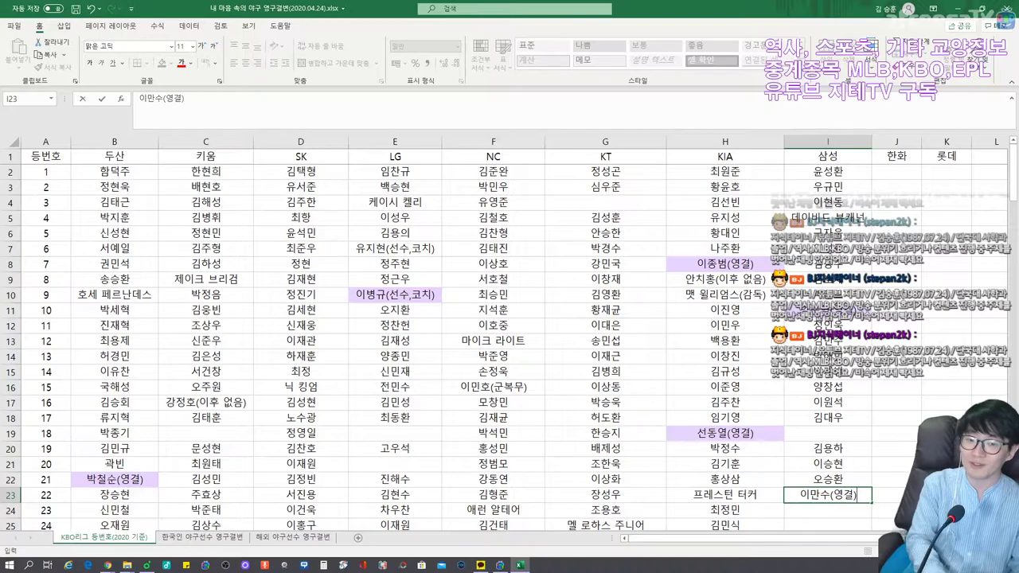
key(ctrl+Return)
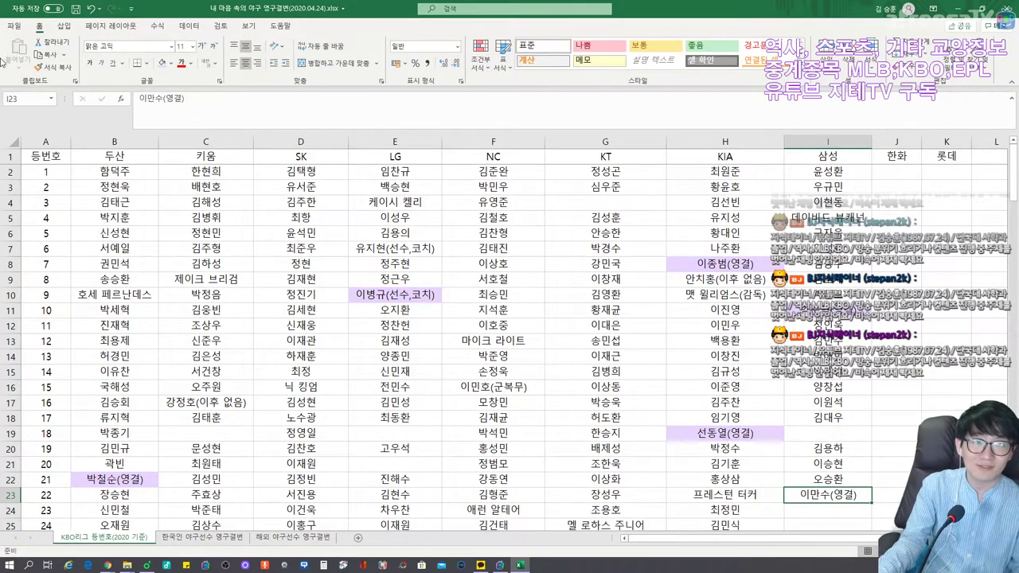
click(163, 62)
Enter 이현동, 백승민, 김윤수 and 장필준 in the 삼성 column for numbers 23 to 26.
scroll(510, 339, down, 5)
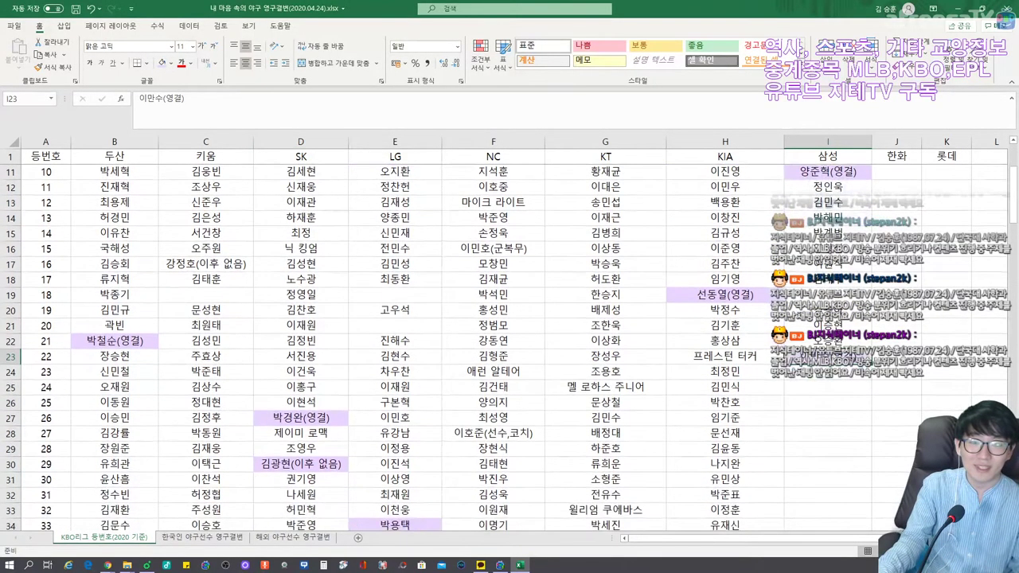
key(Down)
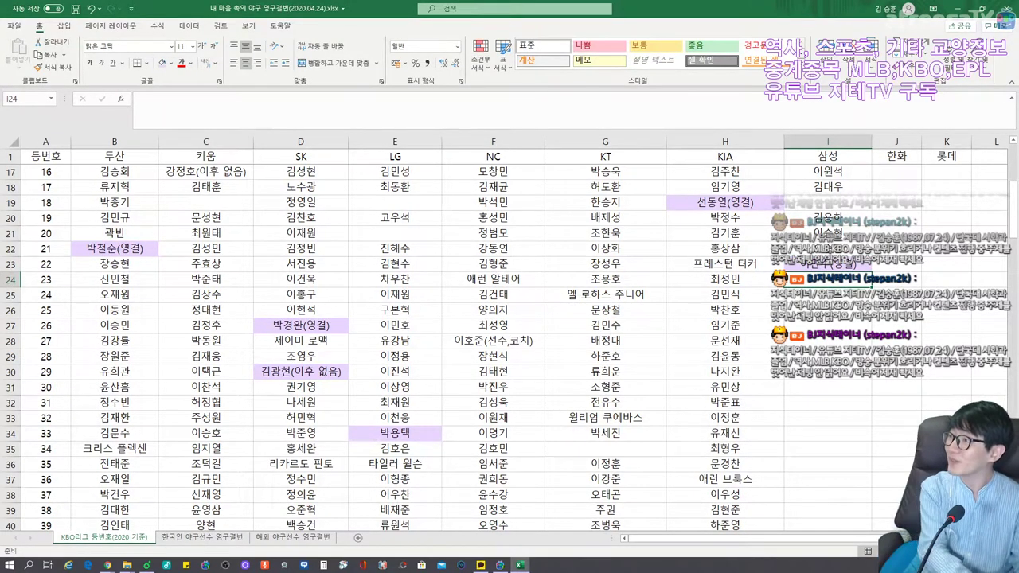
text(이현동)
key(Return)
text(백승민)
key(Return)
text(김윤수)
key(Return)
text(장필주)
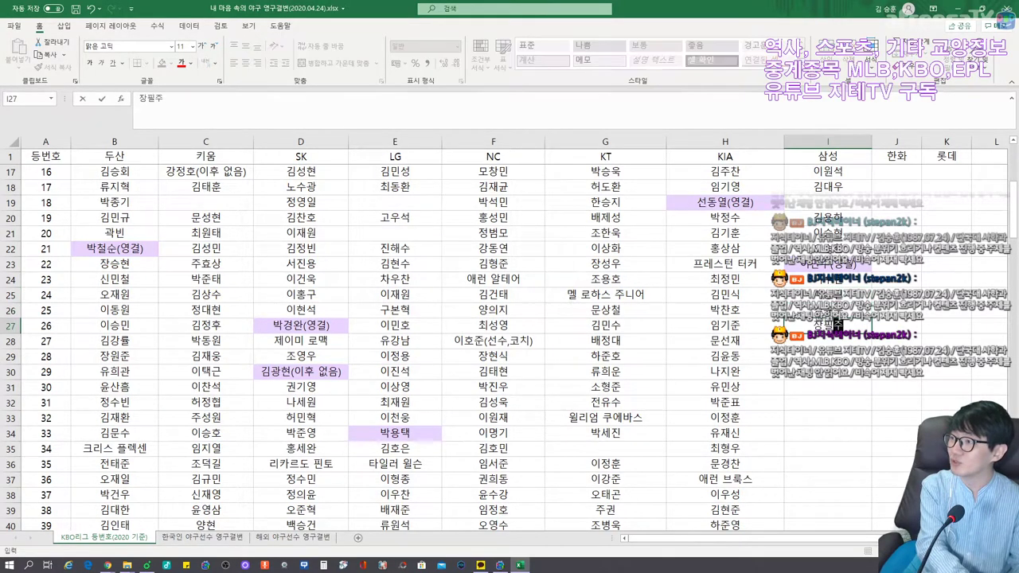
key(Return)
Enter 김응민, 임대한 and 백정현 in the 삼성 column for numbers 27 to 29.
text(김)
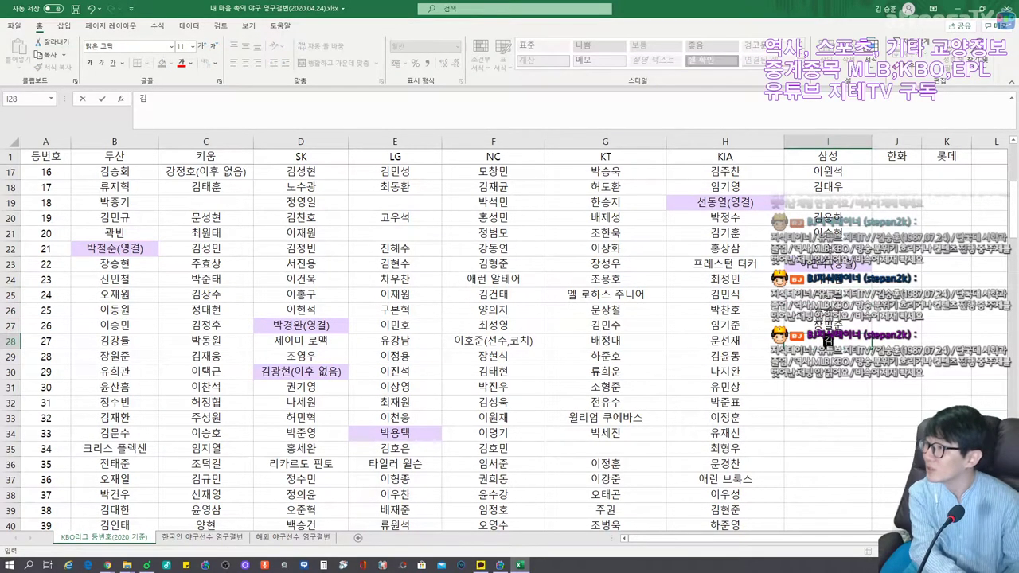
text(용ㅁ민)
key(Return)
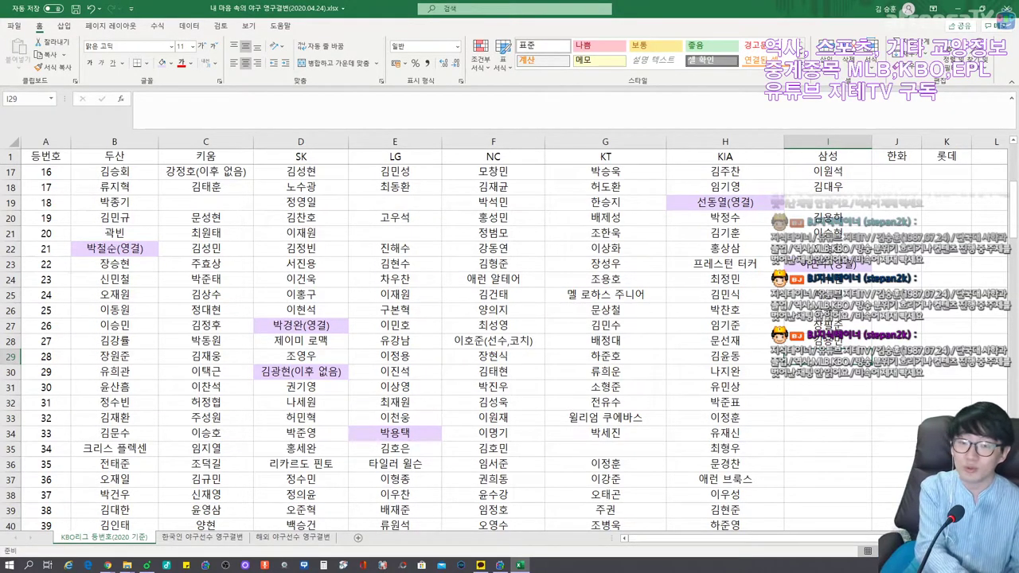
text(임대한)
key(Return)
text(ㅂ백정현)
key(Return)
Enter 홍원표, 양우현 and 최영진 in the 삼성 column for numbers 30 to 32.
text(홍원표)
key(Return)
text(양우현)
key(Return)
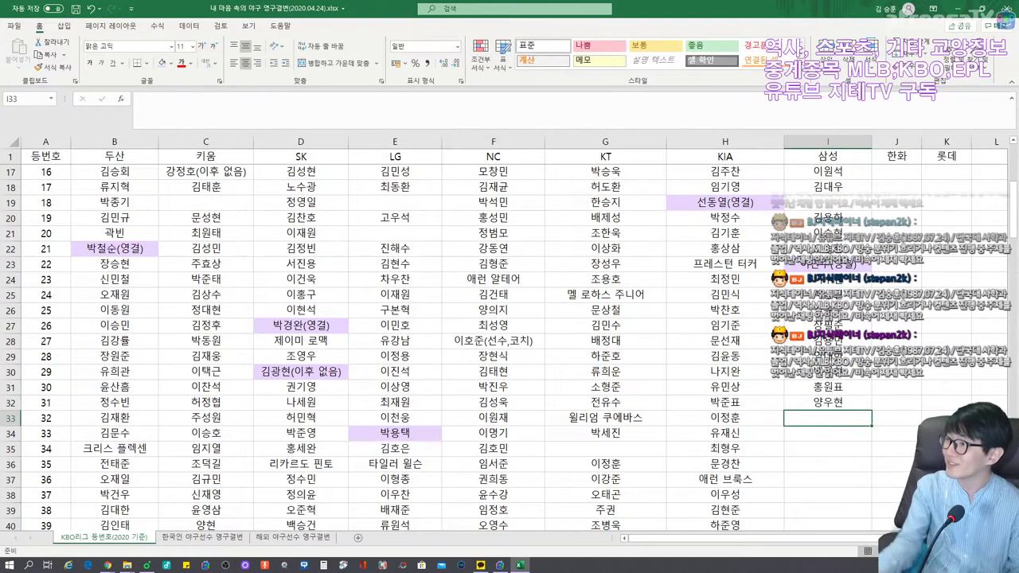
text(최영진)
key(Return)
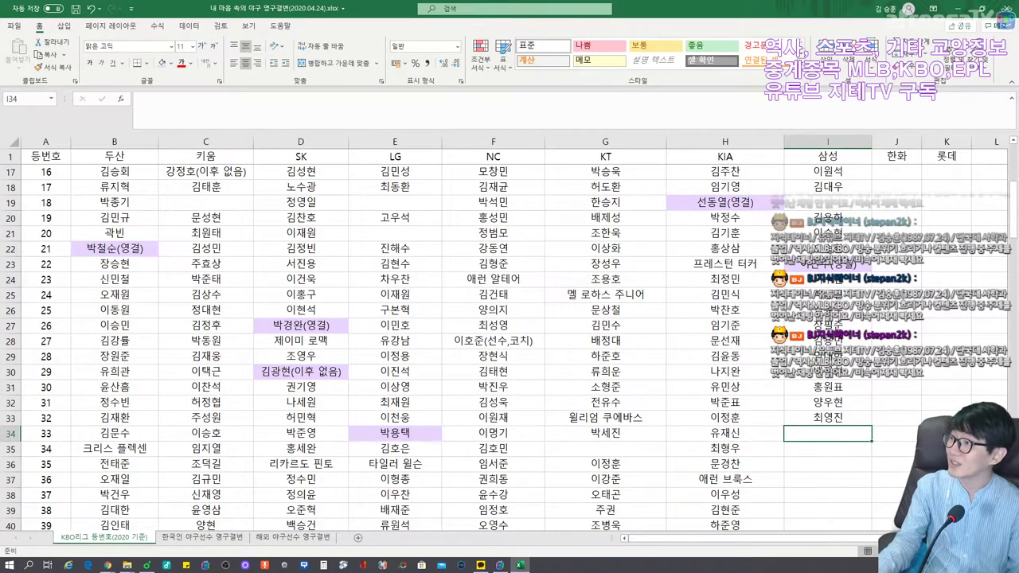
Enter 김현곤 in the 삼성 column for number 34, then fill number 33 with 박한이.
key(Return)
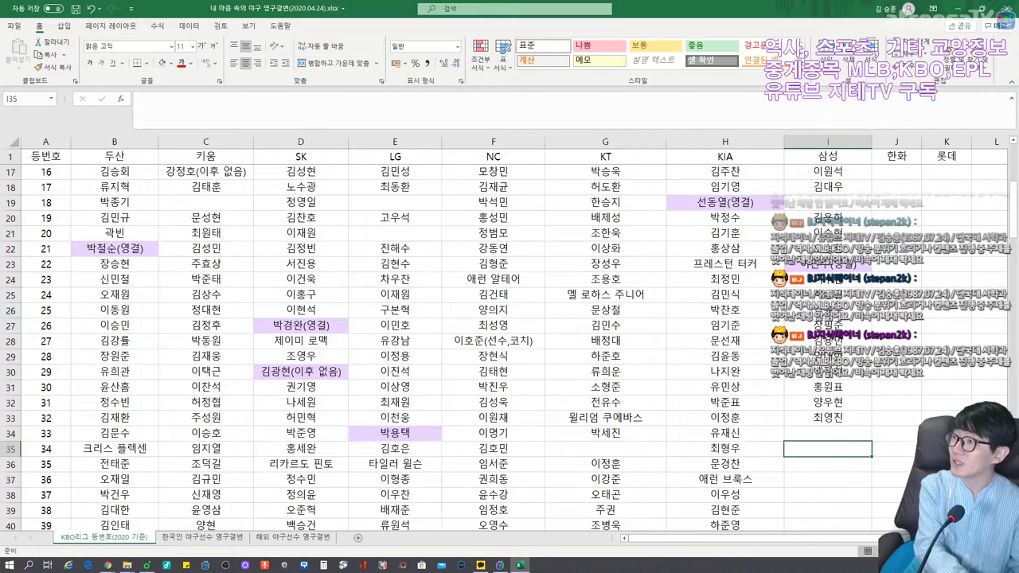
text(김현곤)
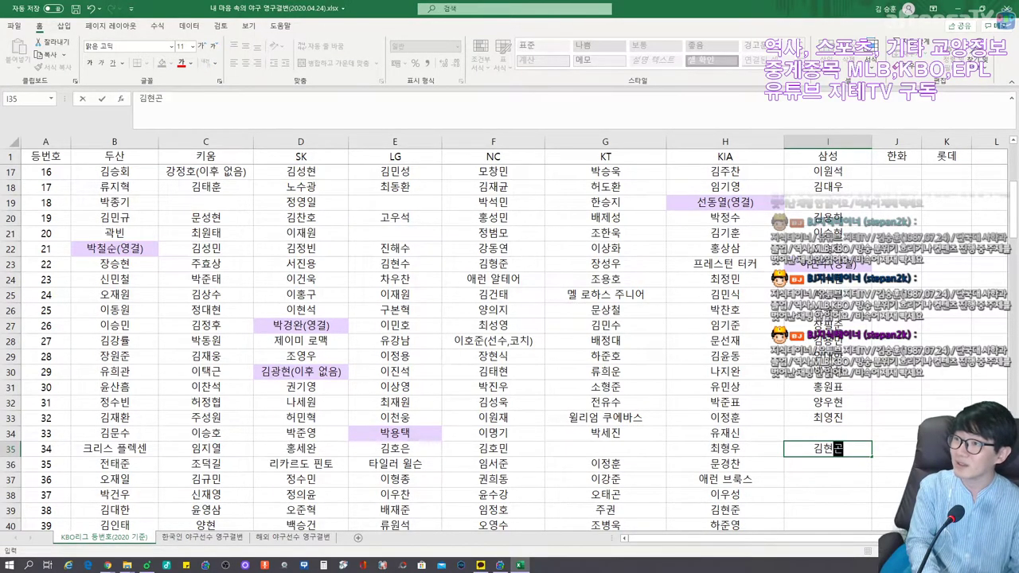
key(Up)
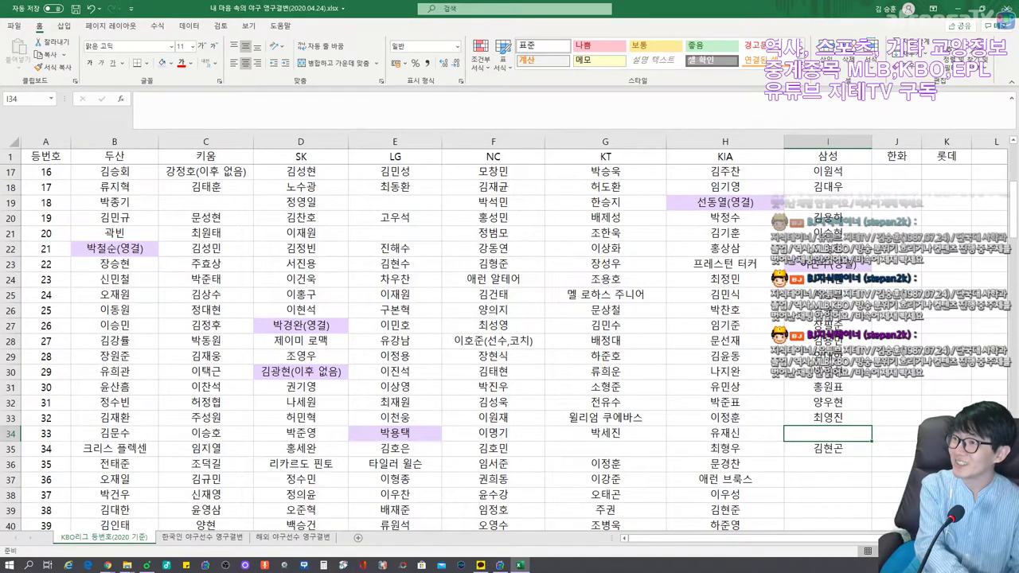
text(박한이)
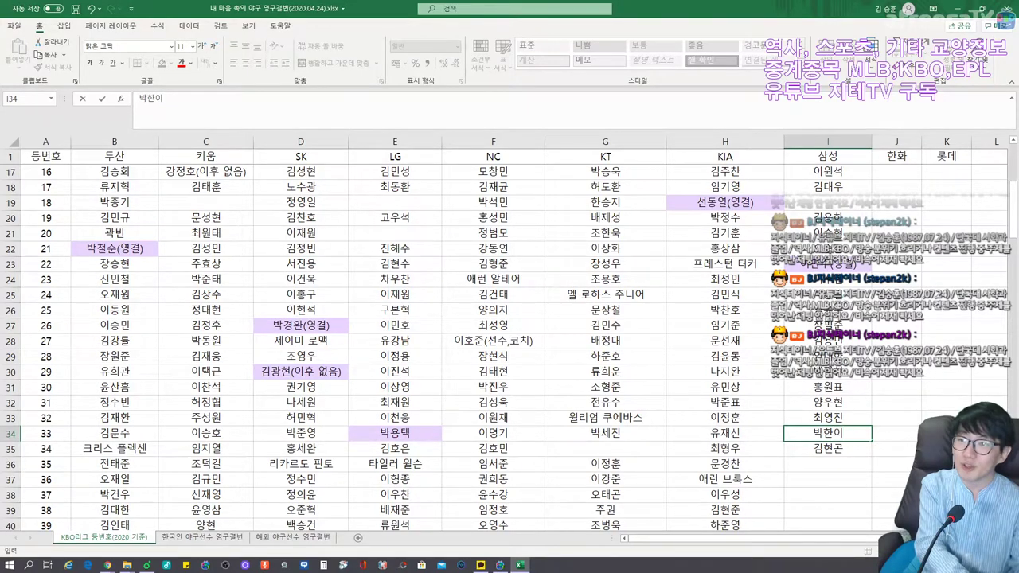
key(Return)
key(Up)
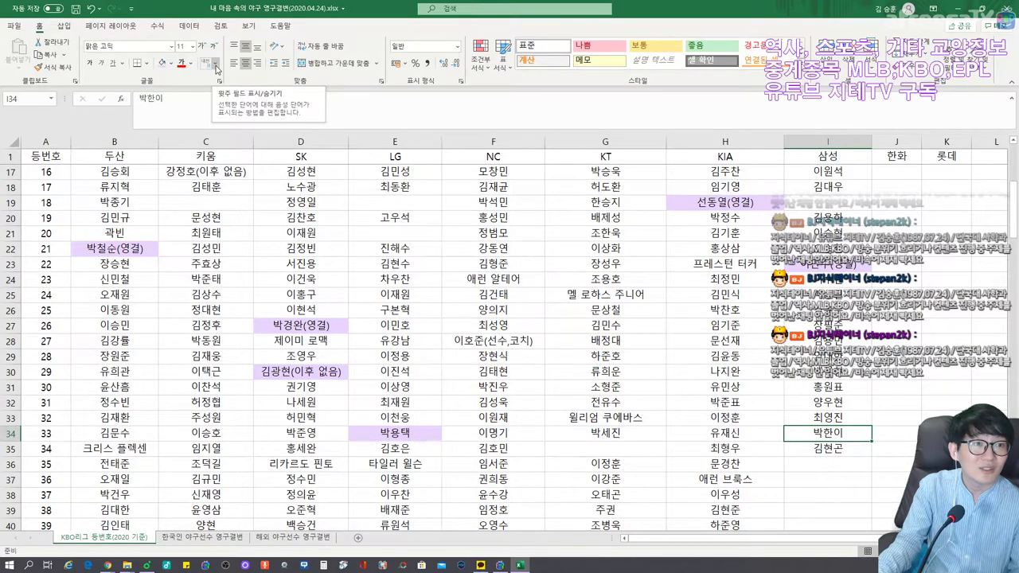
click(124, 64)
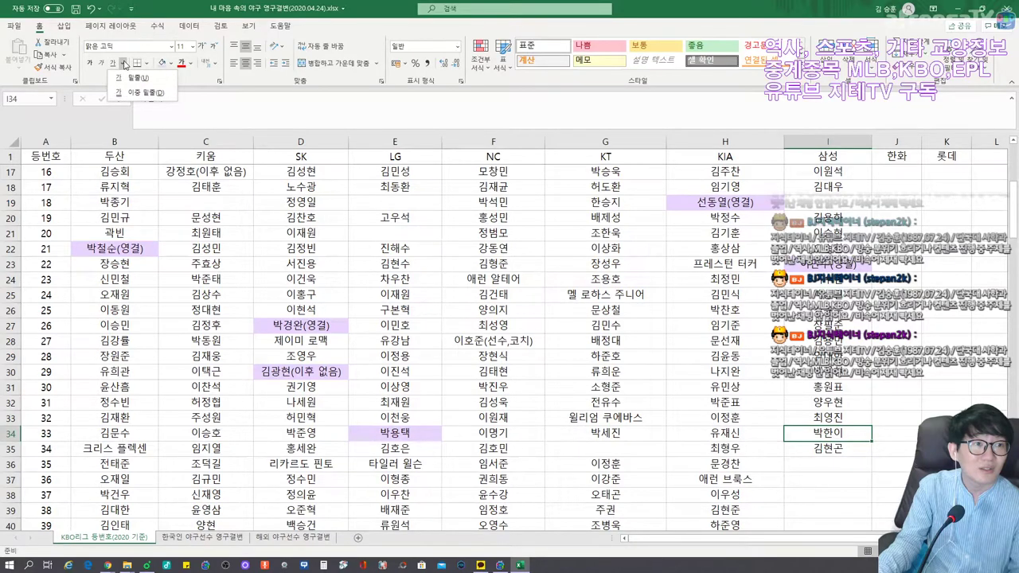
click(124, 63)
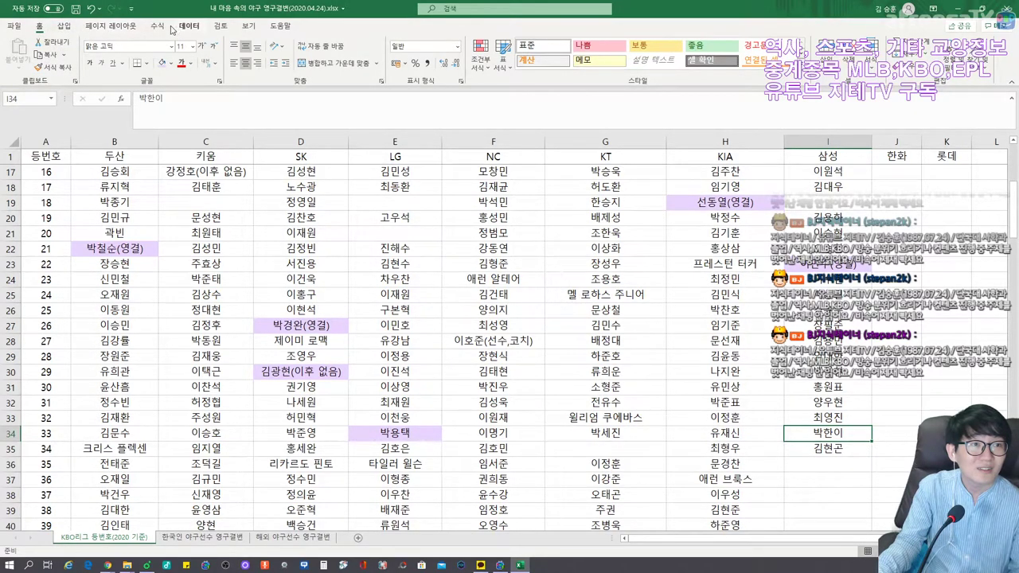
click(65, 29)
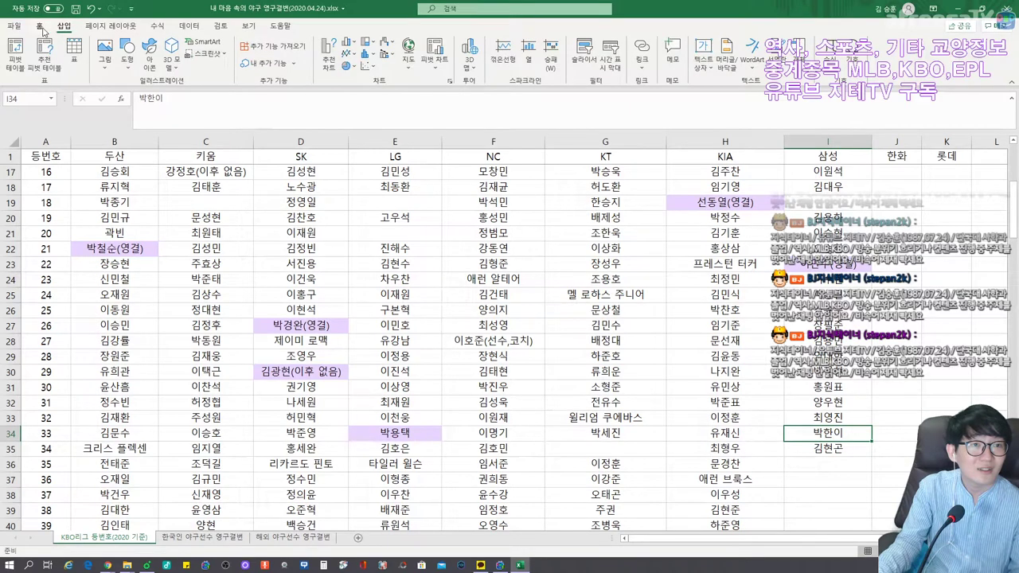
click(41, 28)
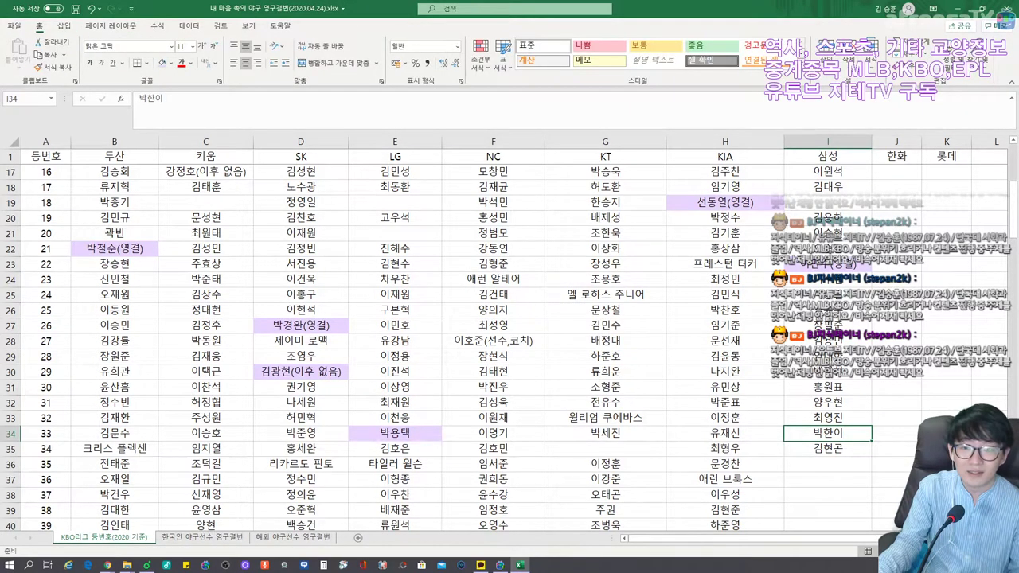
right_click(819, 436)
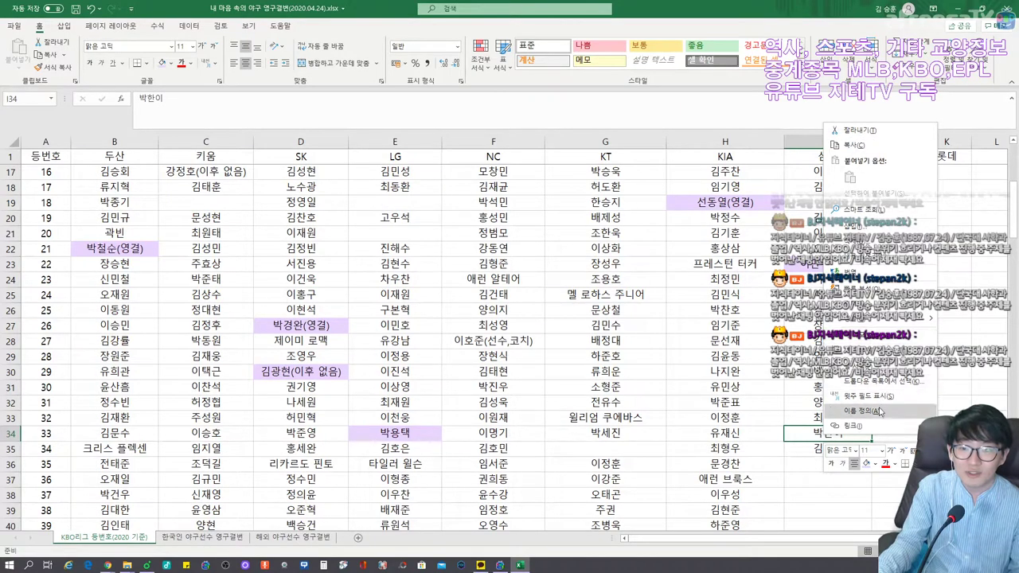
Append (불명예) to 박한이 in the 삼성 cell for number 33.
click(798, 436)
key(F2)
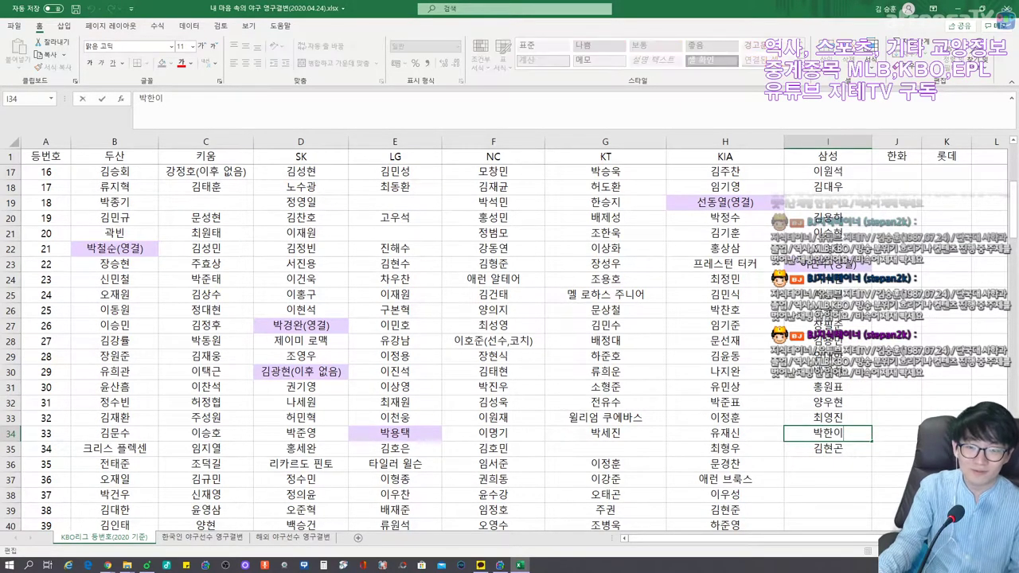
text(불명예)
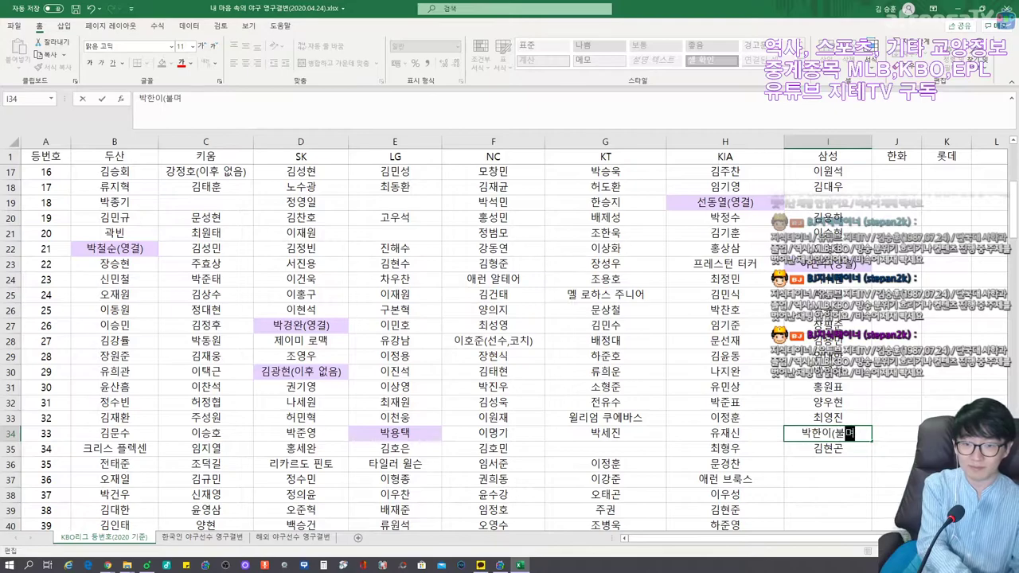
text())
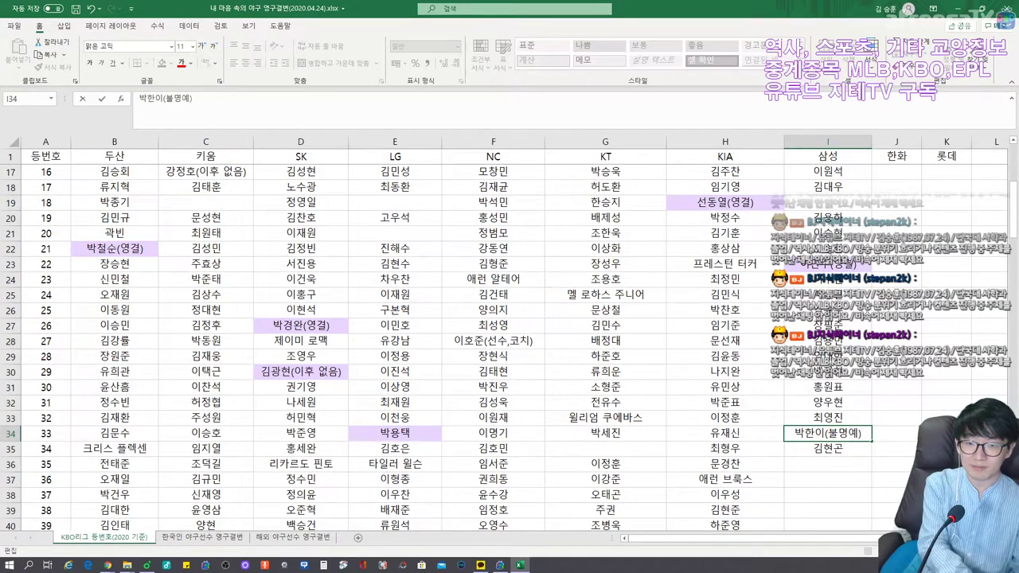
key(Return)
key(Up)
key(Down)
key(Up)
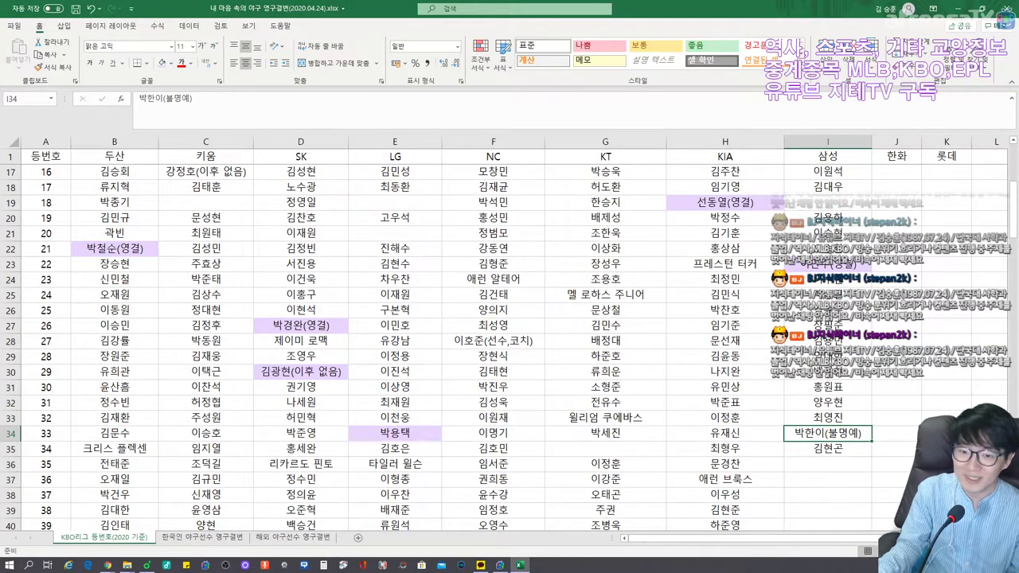
Enter 김헌곤 in the 삼성 column for number 35.
key(Down)
key(Down)
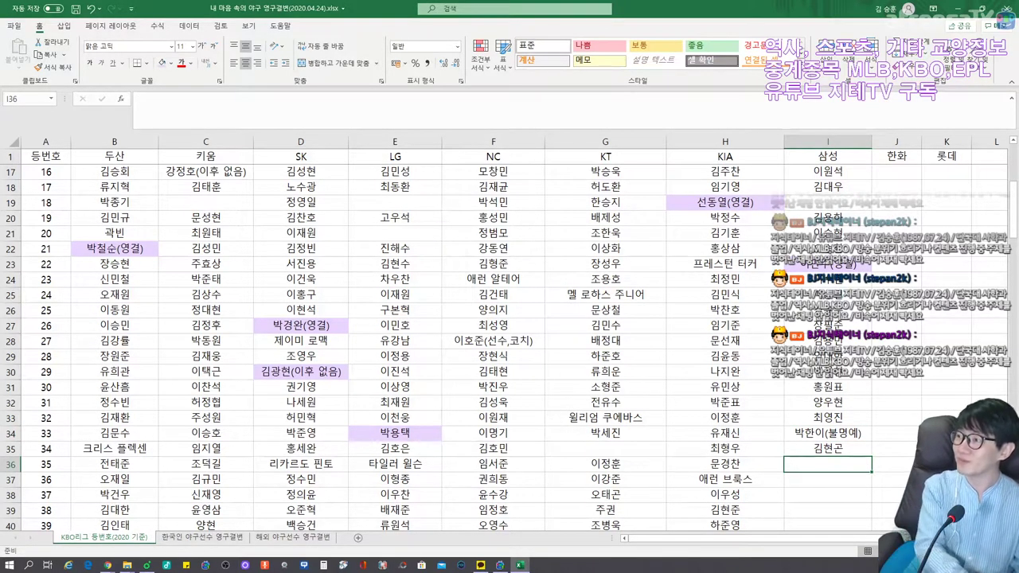
text(김헌곤)
key(Return)
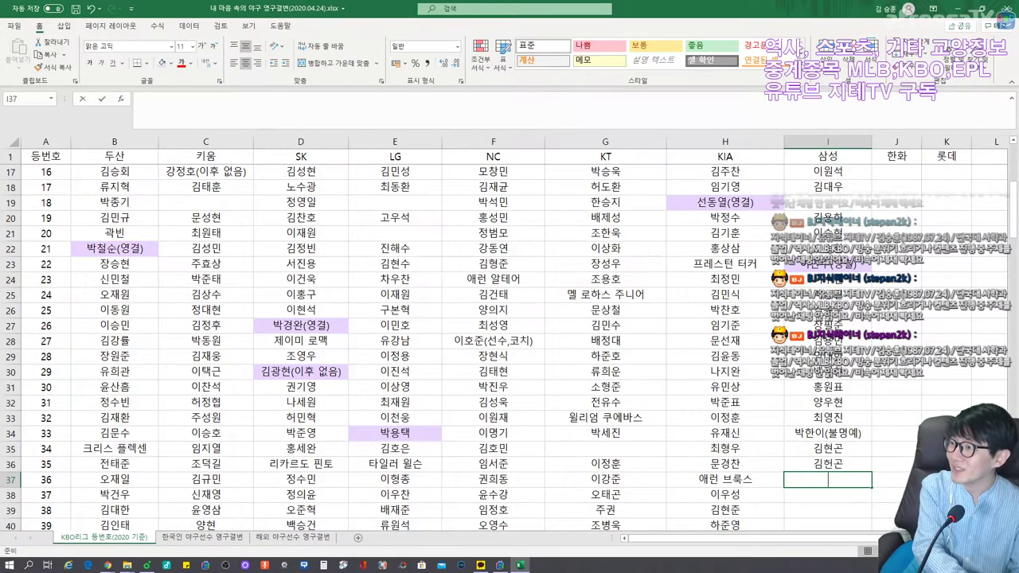
Enter 이승엽(영결) in the 삼성 column for number 36 and give the cell the light purple fill.
text(이승엽)
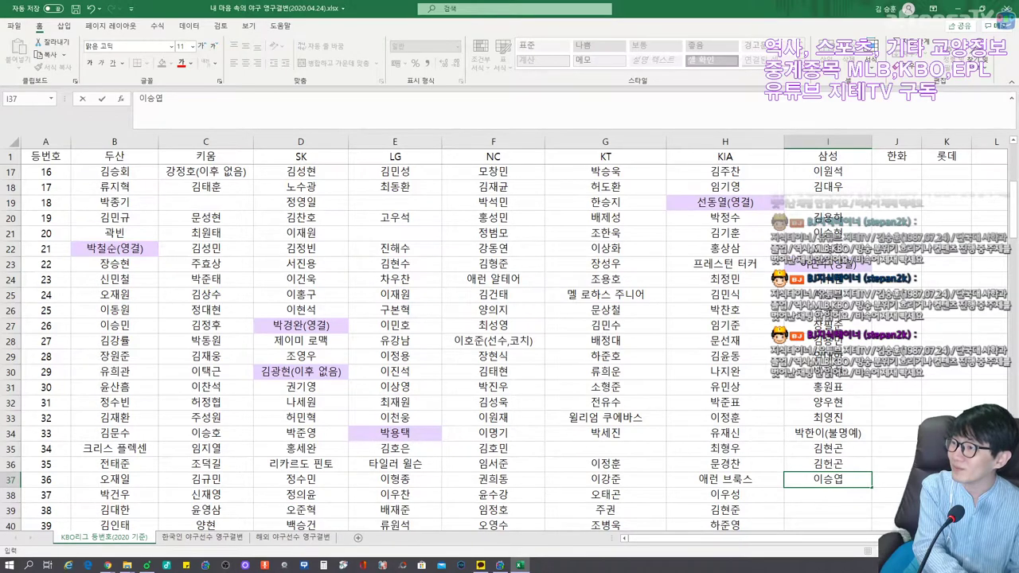
text((ㅇ영결))
key(Return)
key(Up)
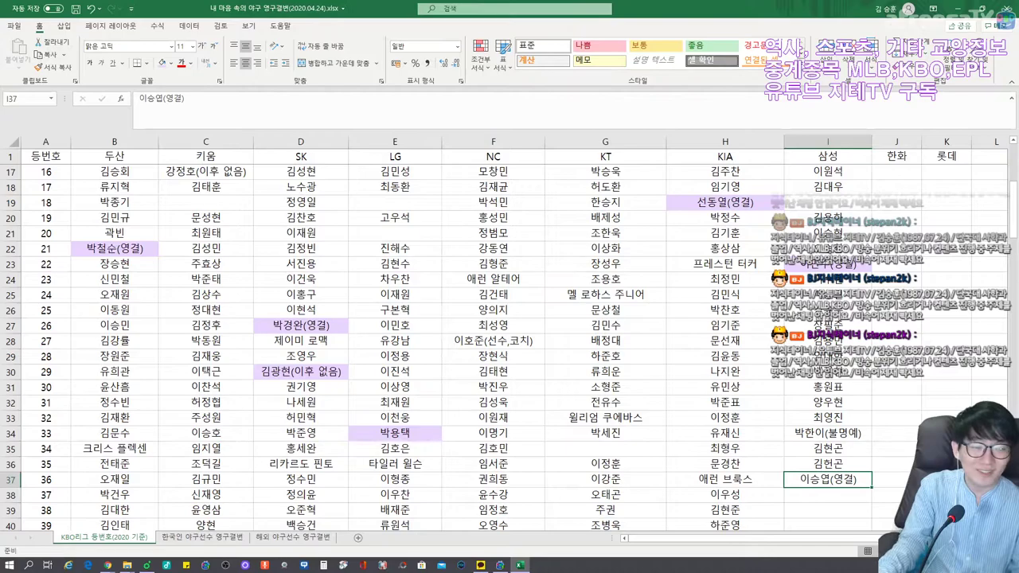
click(162, 63)
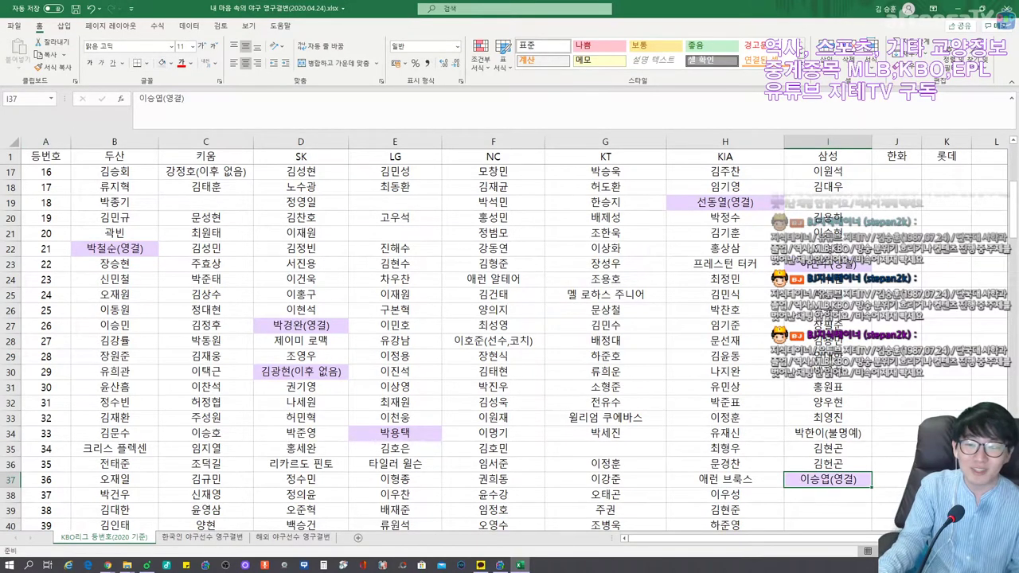
Enter 노성호, 김동엽, 벤 라이블리 and 박찬도 in the 삼성 column for numbers 37 to 40.
scroll(510, 335, down, 5)
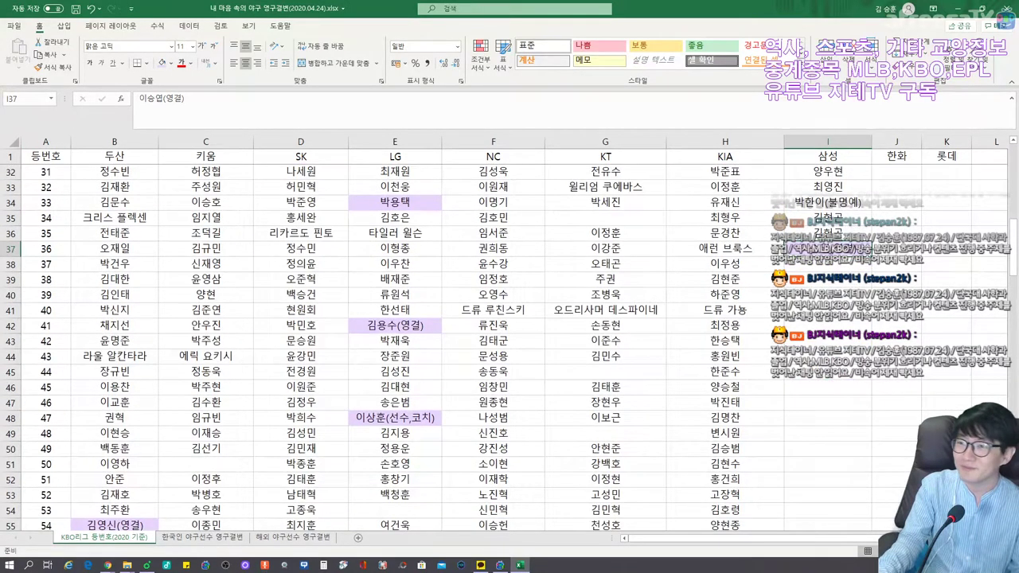
click(828, 263)
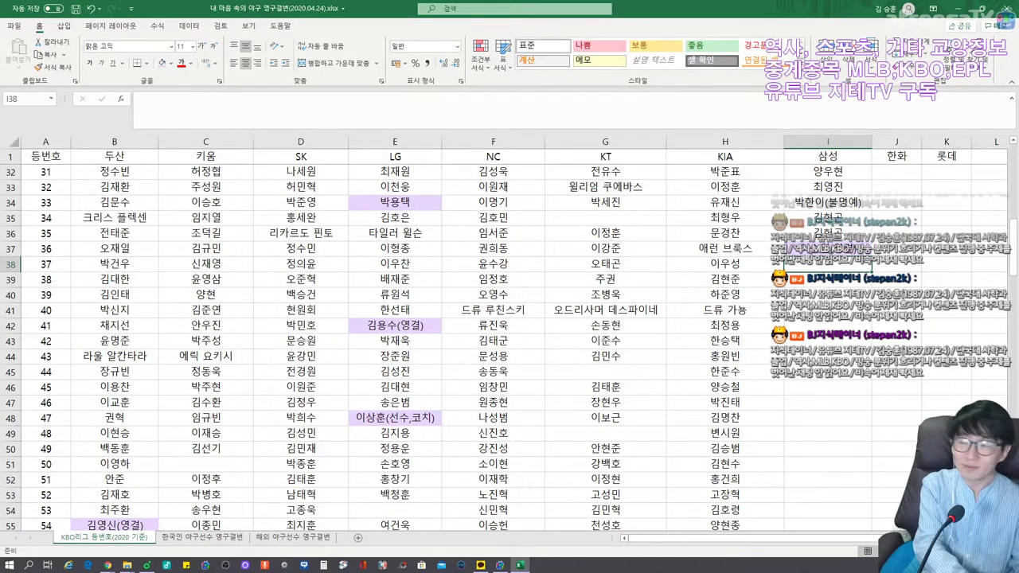
click(830, 275)
text(김동엽)
key(Return)
text(벤 라이블리)
key(Return)
text(박찬도)
key(Return)
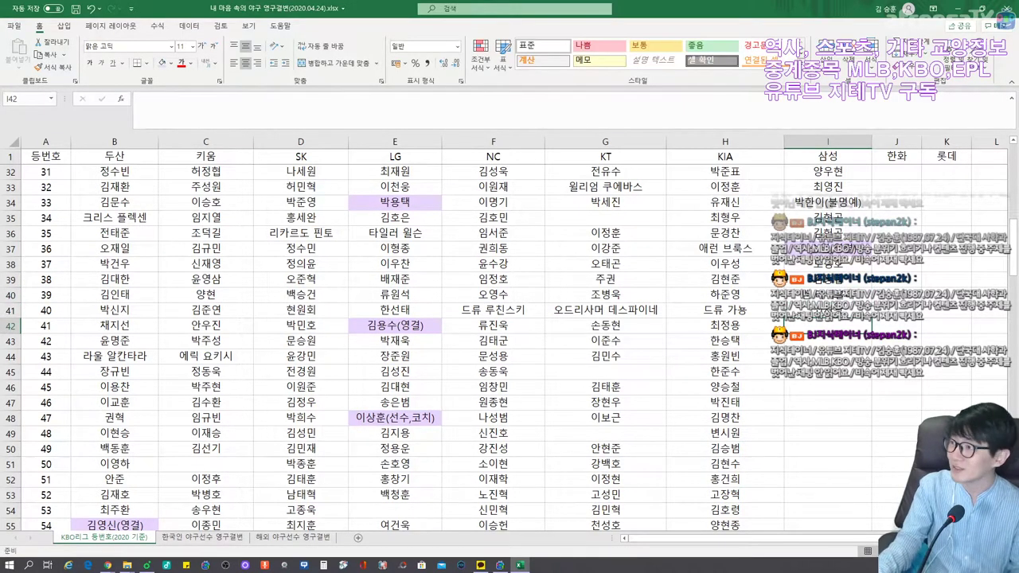
Enter 황동재, 김도환 and 장지훈 in the 삼성 column for numbers 41 to 43.
text(황동재)
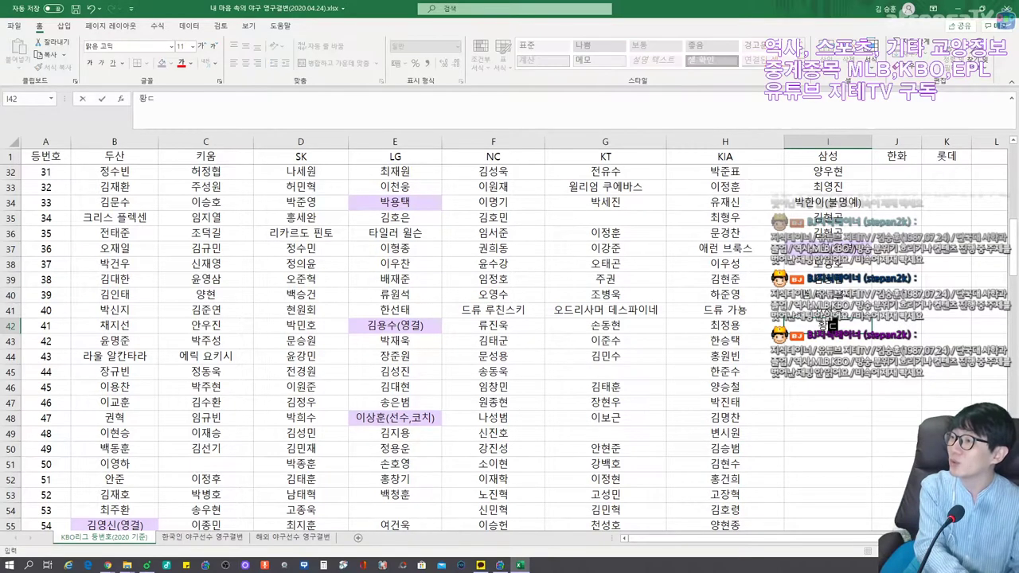
key(Return)
text(김도환)
key(Return)
text(장지훈)
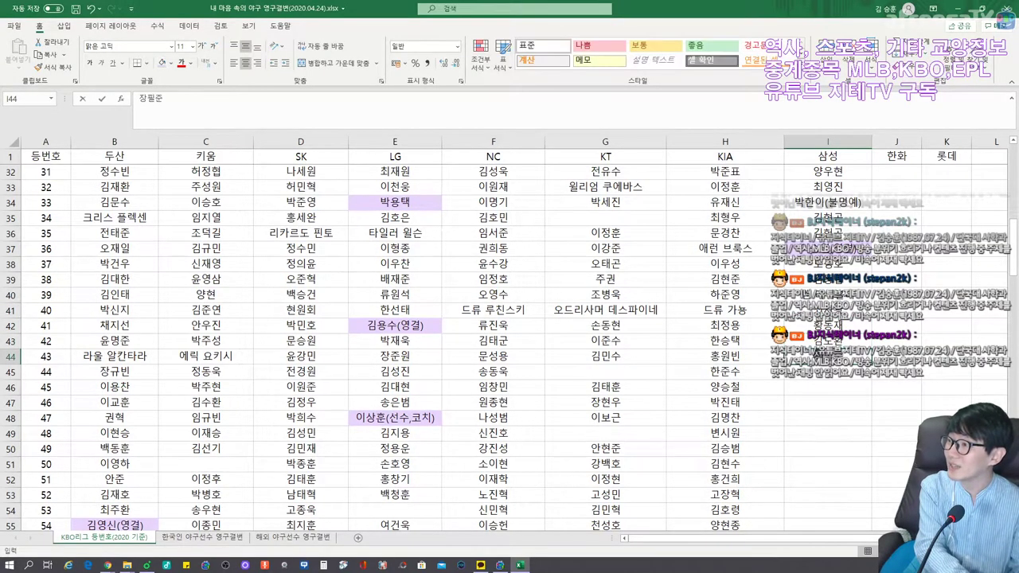
key(Return)
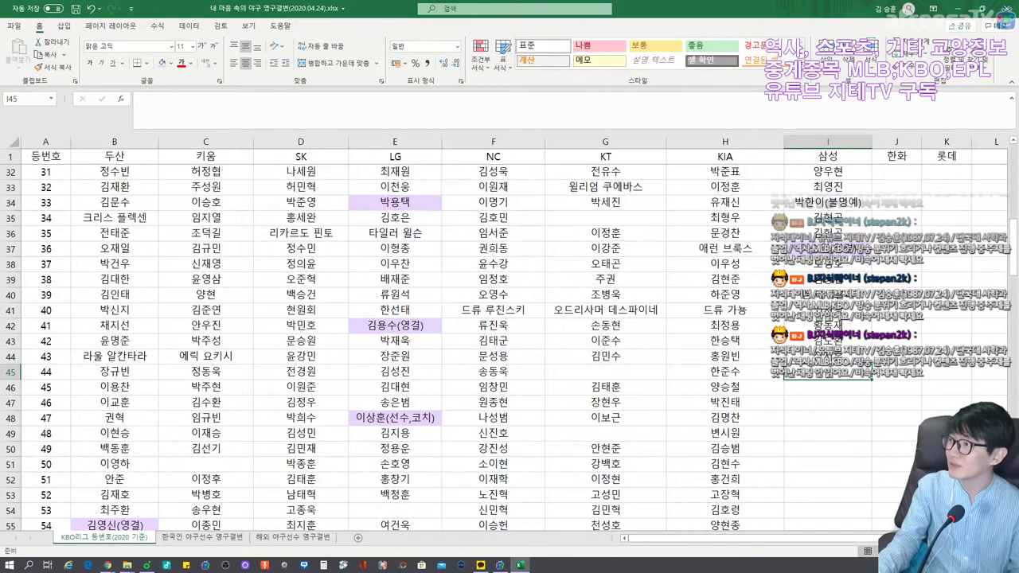
Leave number 44 blank and enter 권오준, 원태인, 강민호 and 김시현 in the 삼성 column for numbers 45 to 48.
key(Return)
text(권오준)
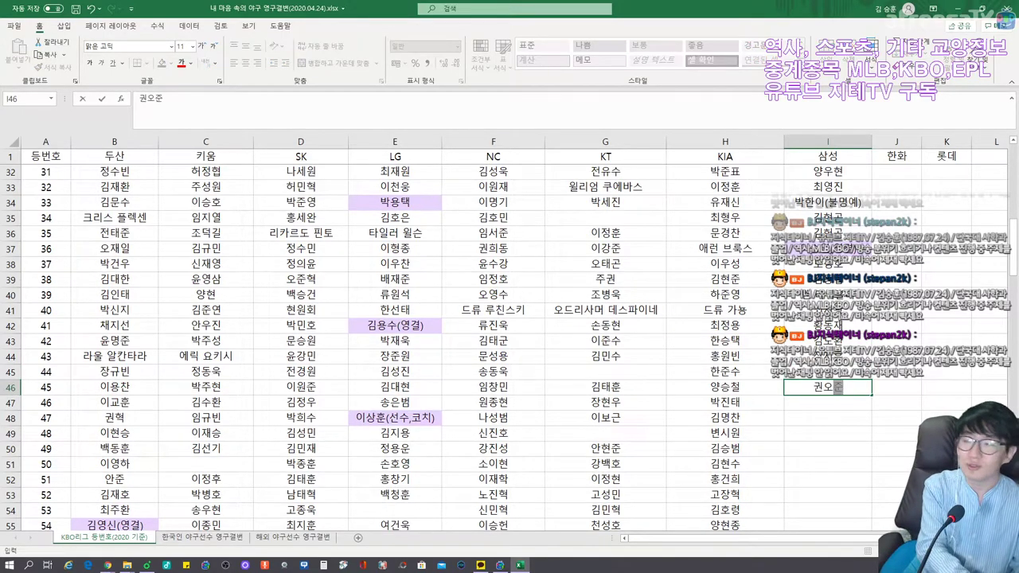
key(Return)
text(원태인)
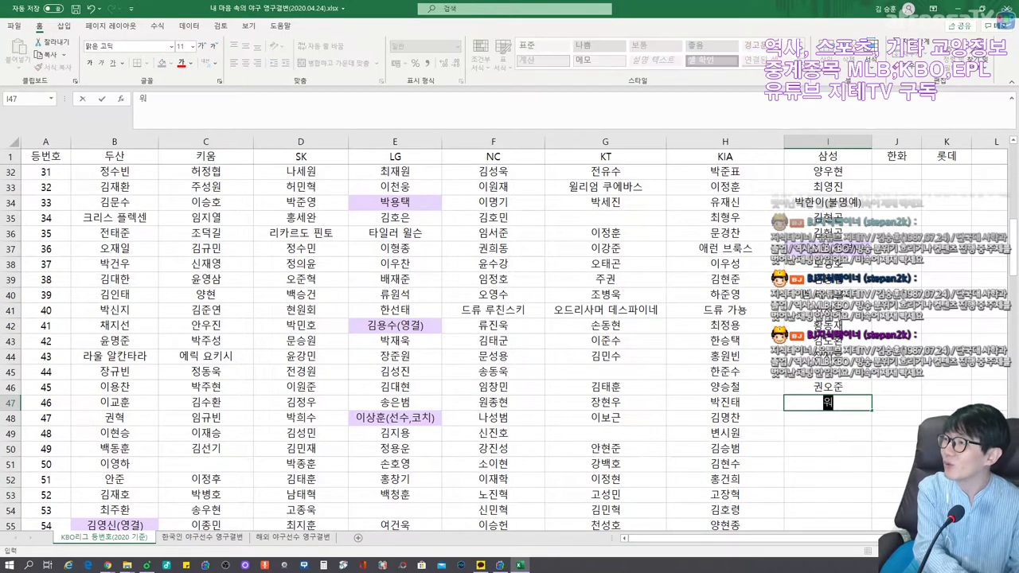
key(Return)
text(강민호)
key(Return)
text(김시현)
key(Return)
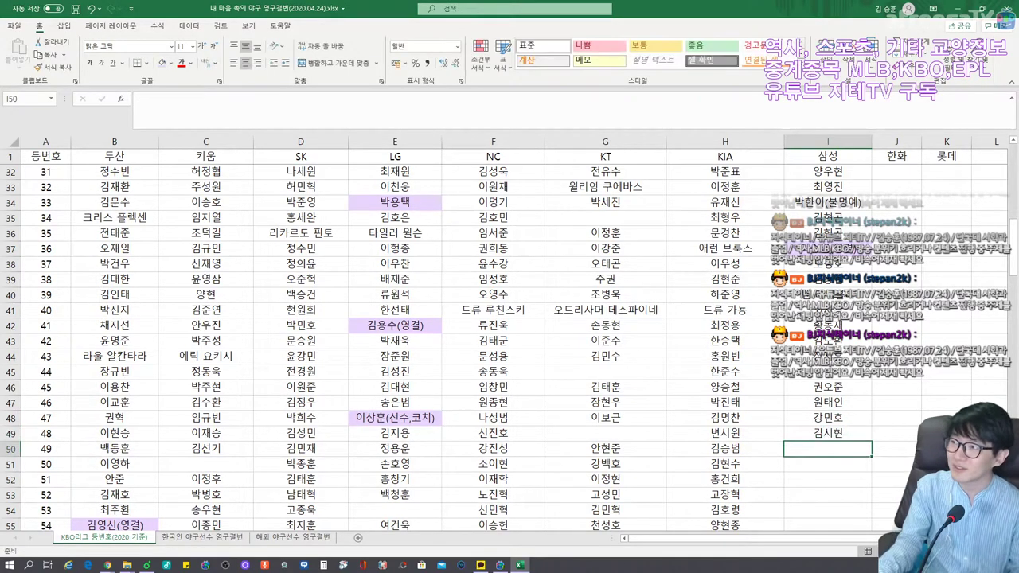
Enter 허윤동, 박세웅 and 최충연 in the 삼성 column for numbers 49 to 51.
text(허윤동)
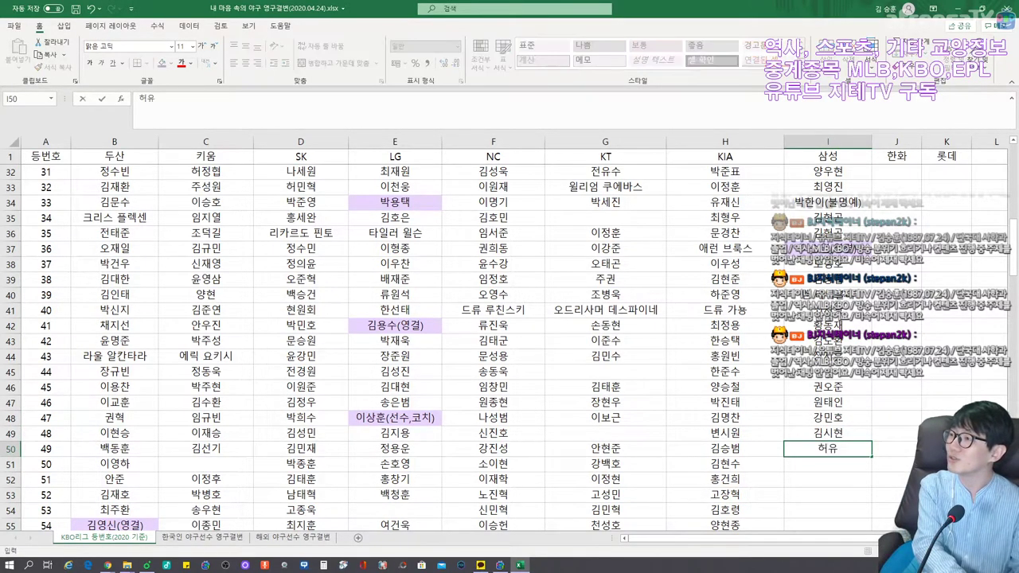
key(Return)
text(박세웅)
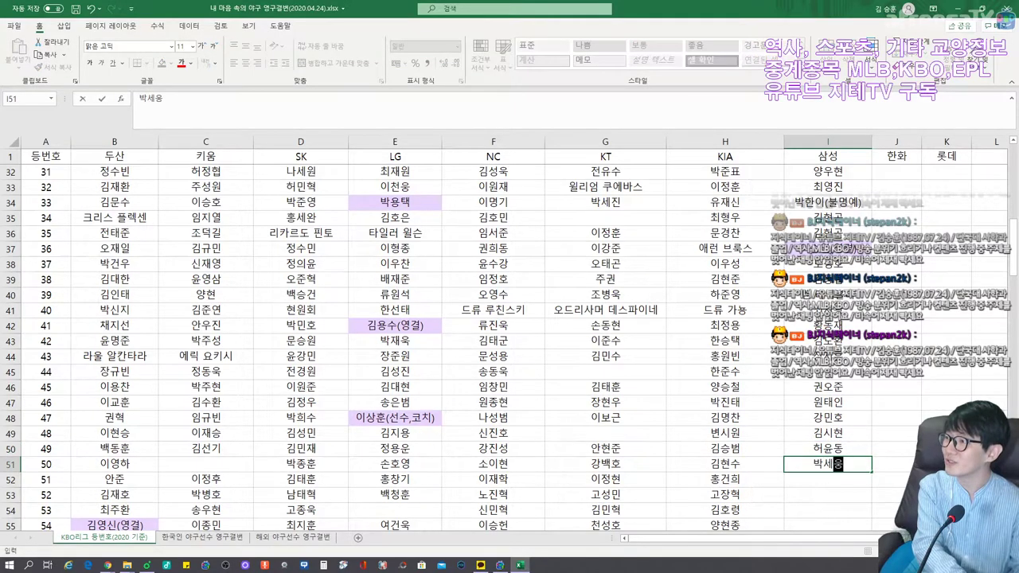
key(Return)
text(최중)
text(연)
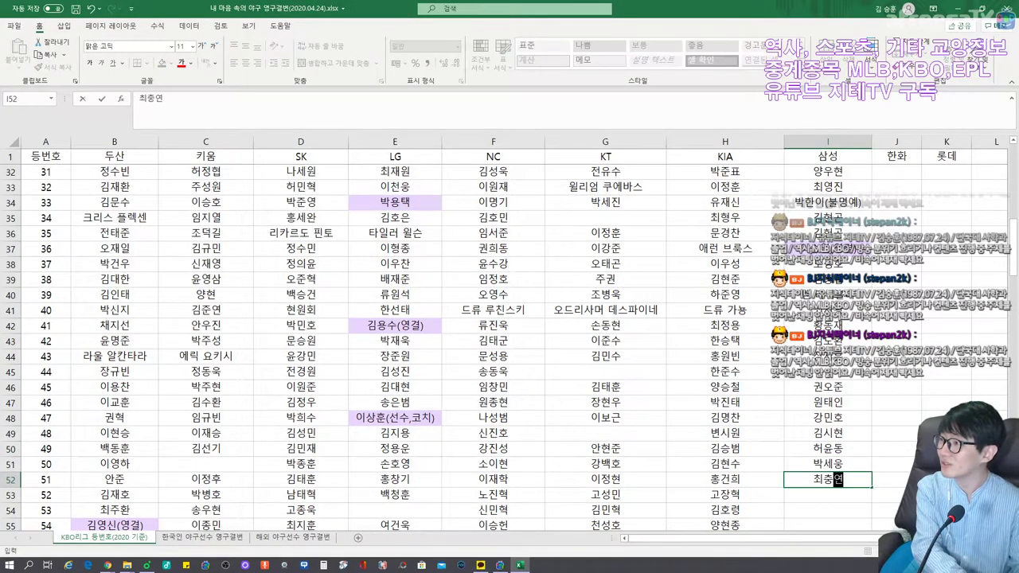
key(Return)
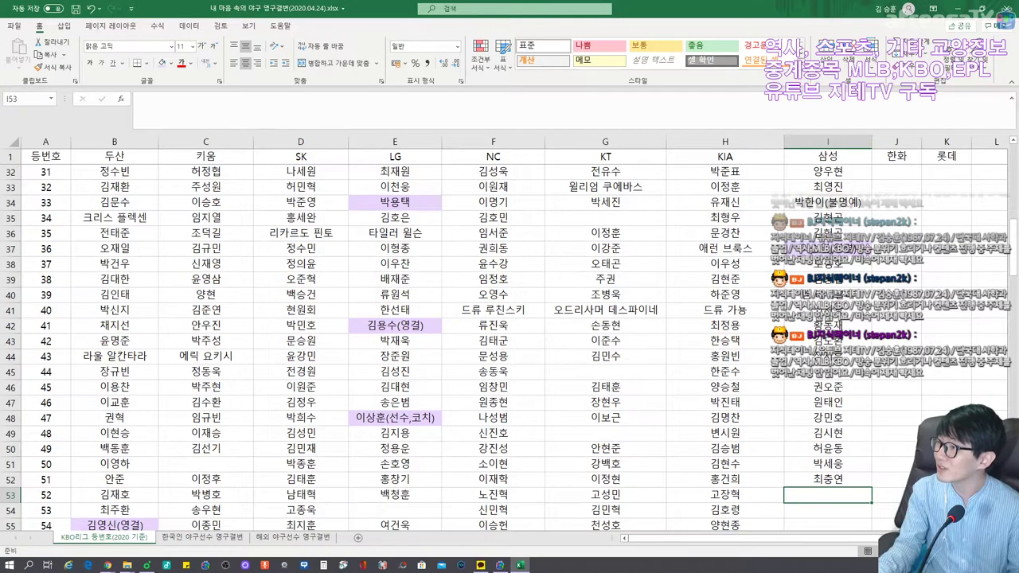
Enter 송준석, 이학주 and 구준범 in the 삼성 column for numbers 52 to 54.
text(송준석)
key(Return)
text(이학주)
key(Return)
text(구준버)
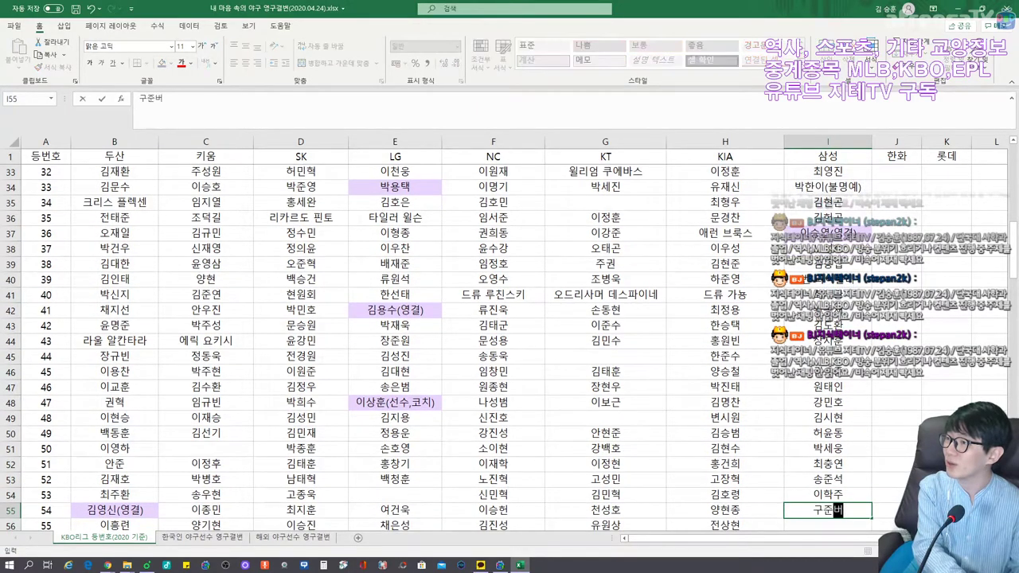
text(ㅁ)
key(Return)
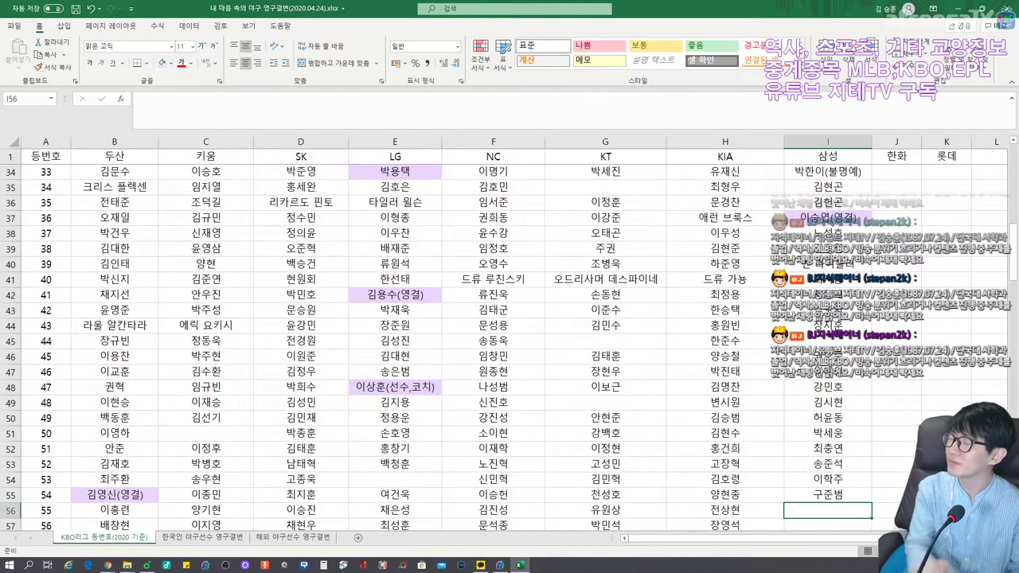
Enter 이성곤, 최채흥, 임현준 and 김지찬 in the 삼성 column for numbers 55 to 58.
text(이성곤)
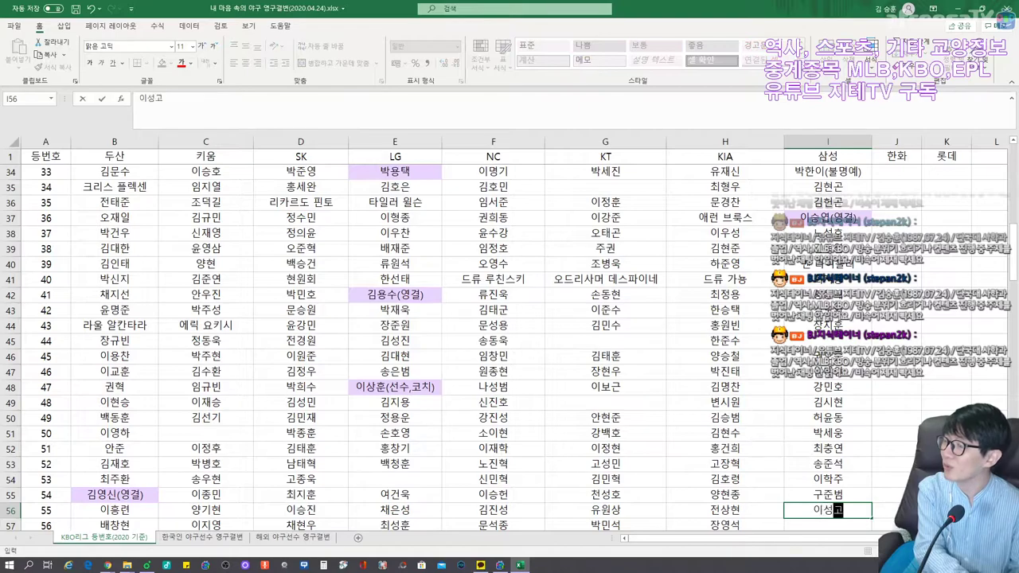
key(Return)
text(최채홍)
key(Return)
text(임현준)
key(Return)
text(김지찬)
key(Return)
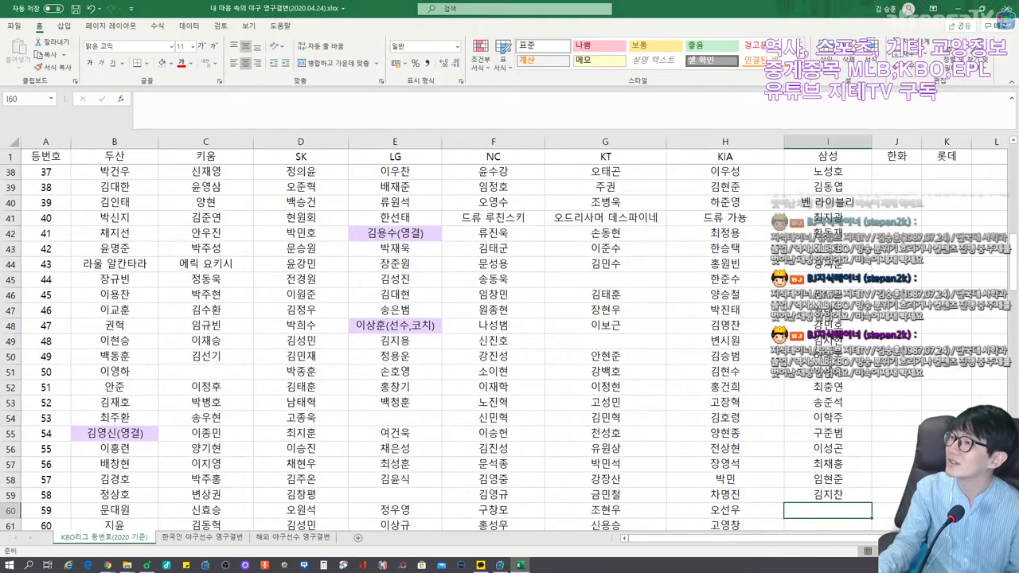
Enter 최선호 for number 59, 홍정우 for 61 and 공민규 for 62 in the 삼성 column, leaving 60 blank.
text(최선호)
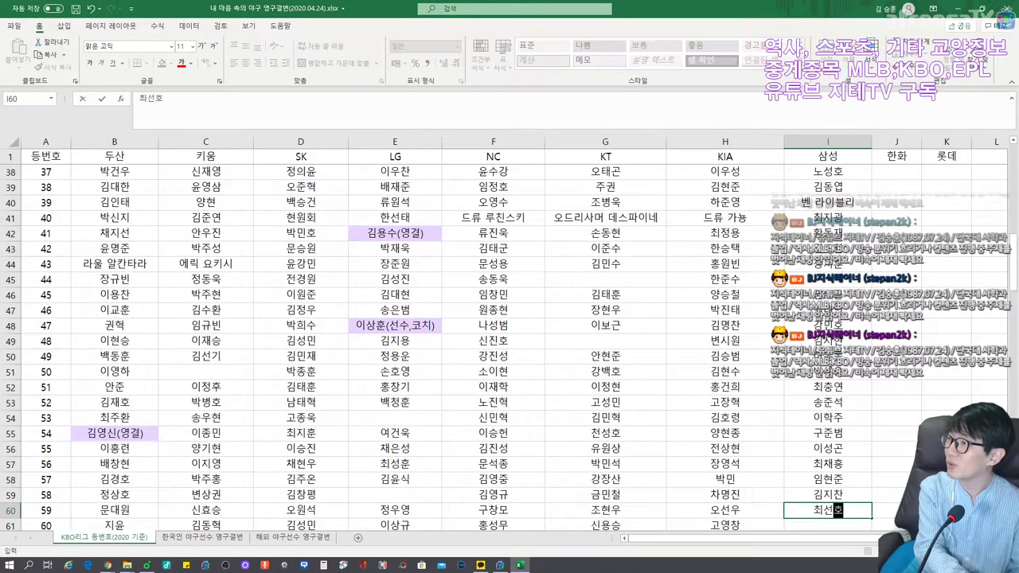
key(Return)
key(Return)
text(ㅎ홍정우)
key(Return)
text(공민규)
key(Return)
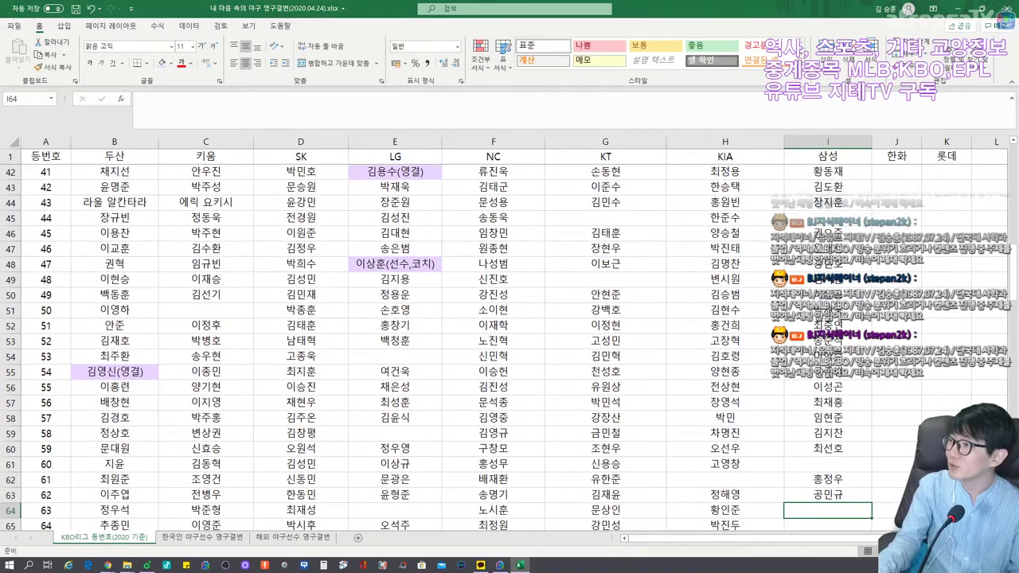
Enter 윤정빈, 이승민 and 박승규 in the 삼성 column for numbers 63 to 65.
text(윤정빈)
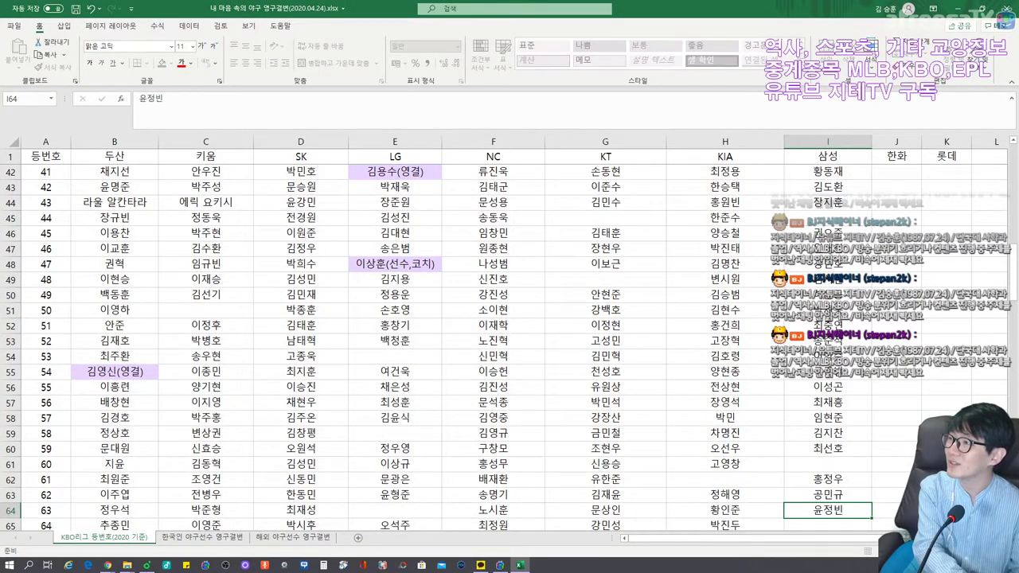
key(Return)
text(이승민)
key(Return)
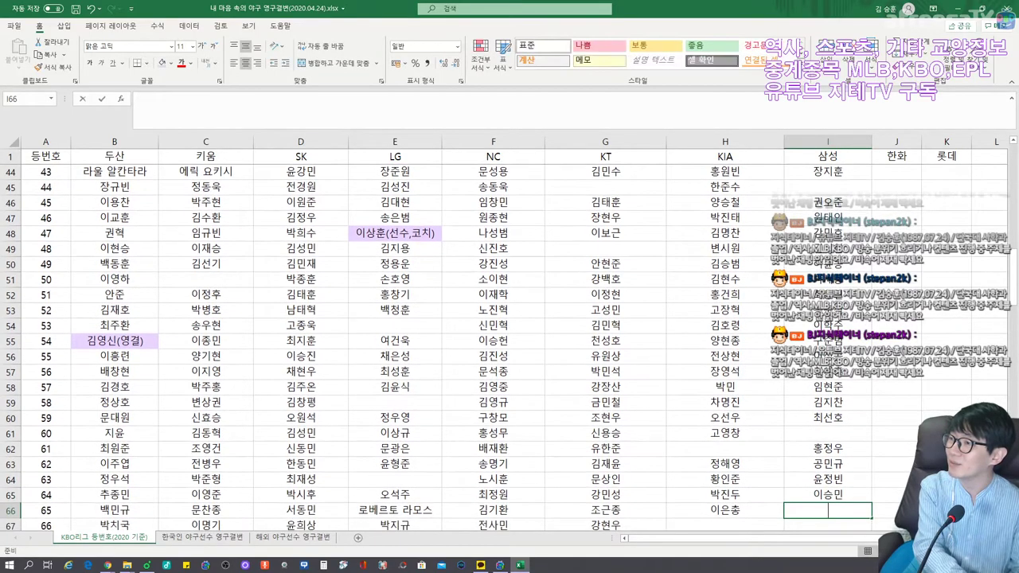
text(박승규)
key(Return)
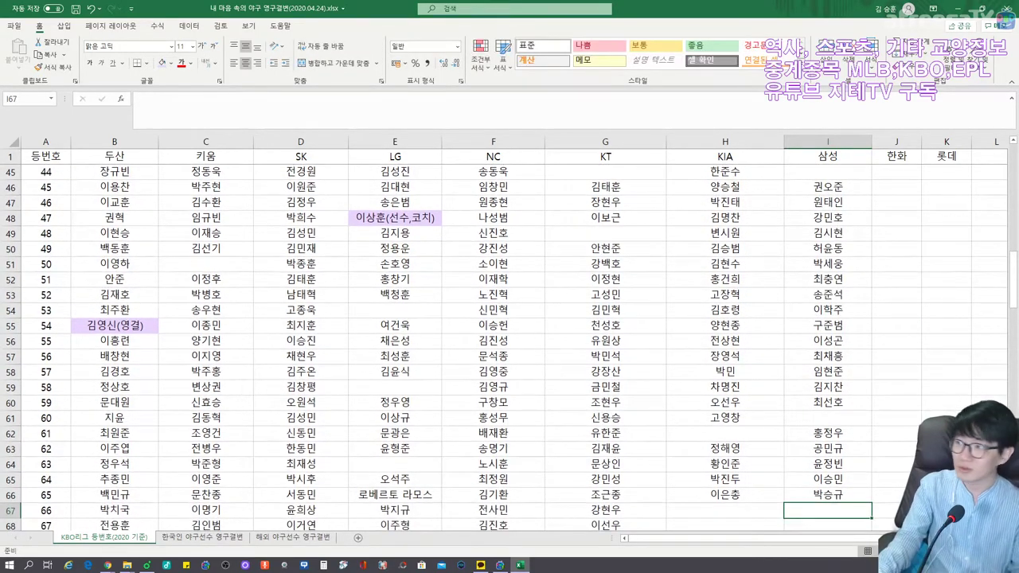
Leave numbers 66 and 67 blank and enter 타일러 살라디노 in the 삼성 column for number 68.
key(Return)
key(Return)
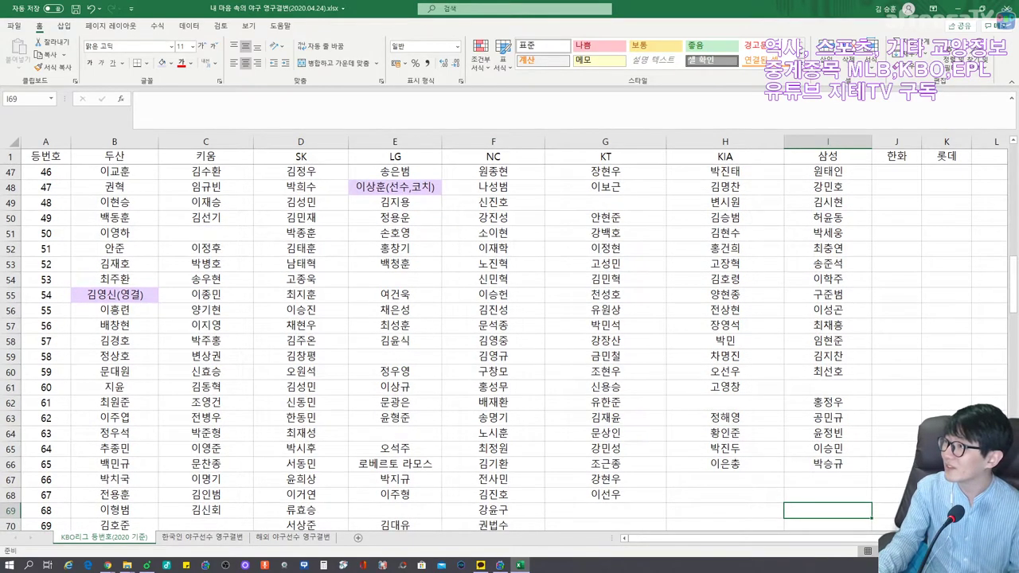
key(alt+Tab)
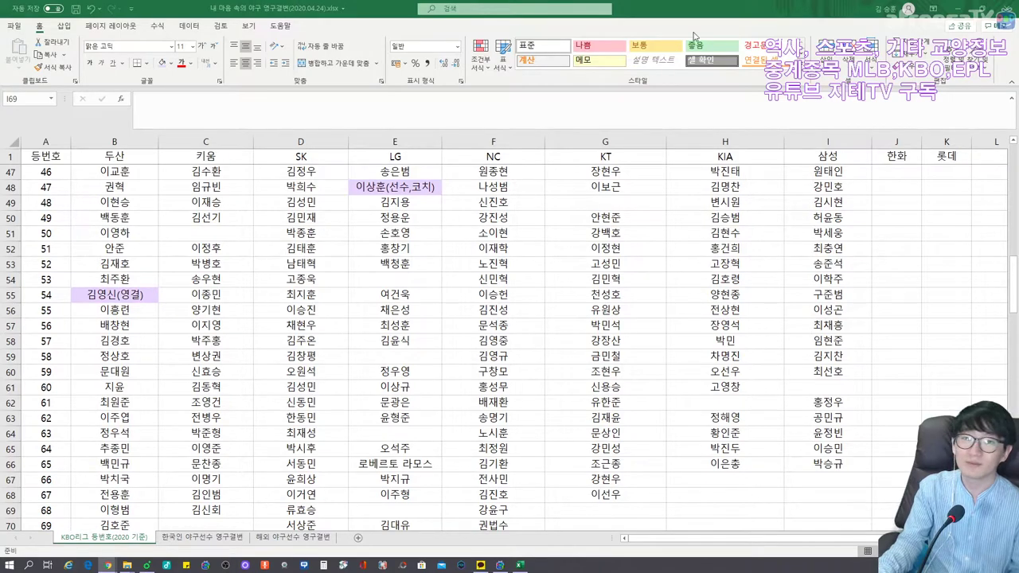
click(739, 6)
text(ㅌㅏㅇㅣ)
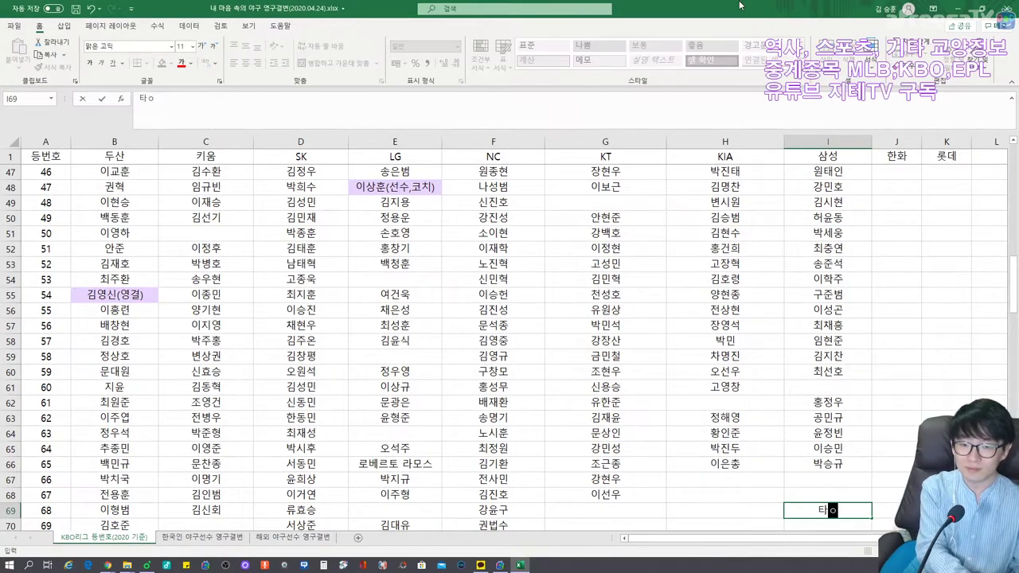
text(ㄹㄹㅓ ㅅㅏㄹㄹㅏㄷㅣㄴㅗ)
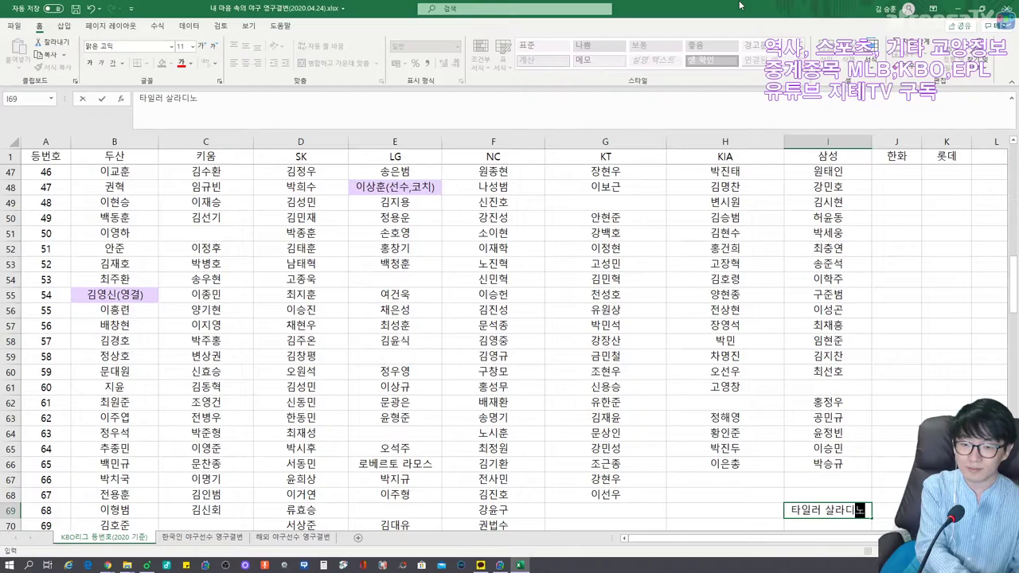
key(Return)
Enter 허삼영(감독), 조동찬 and 이윤효 in the 삼성 column for numbers 70 to 72, leaving 69 blank.
key(Down)
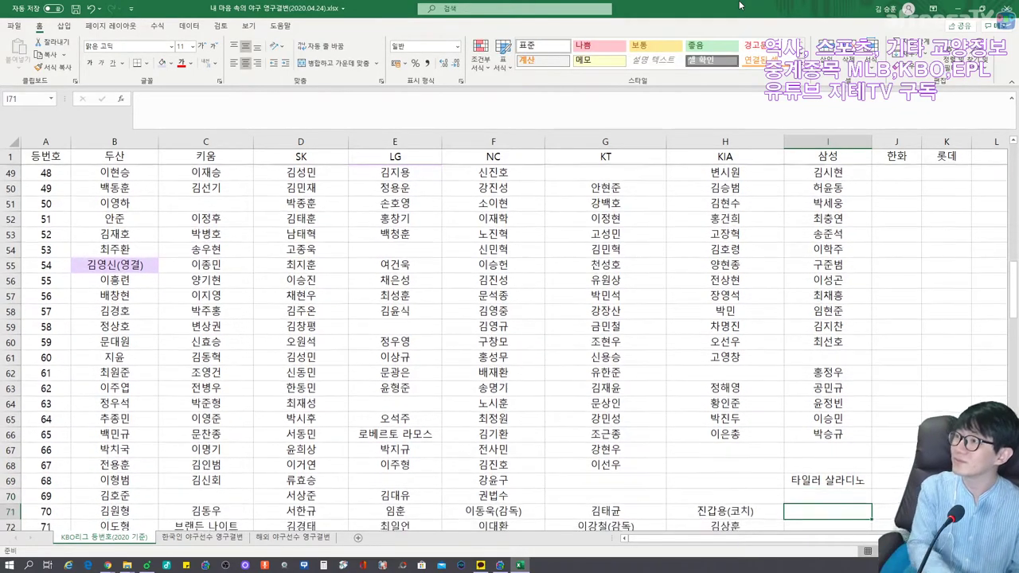
text(ㅎㅓㅅㅏㅁㅇㅕㅇ(ㄱㅏㅁㄷㅗㄱ))
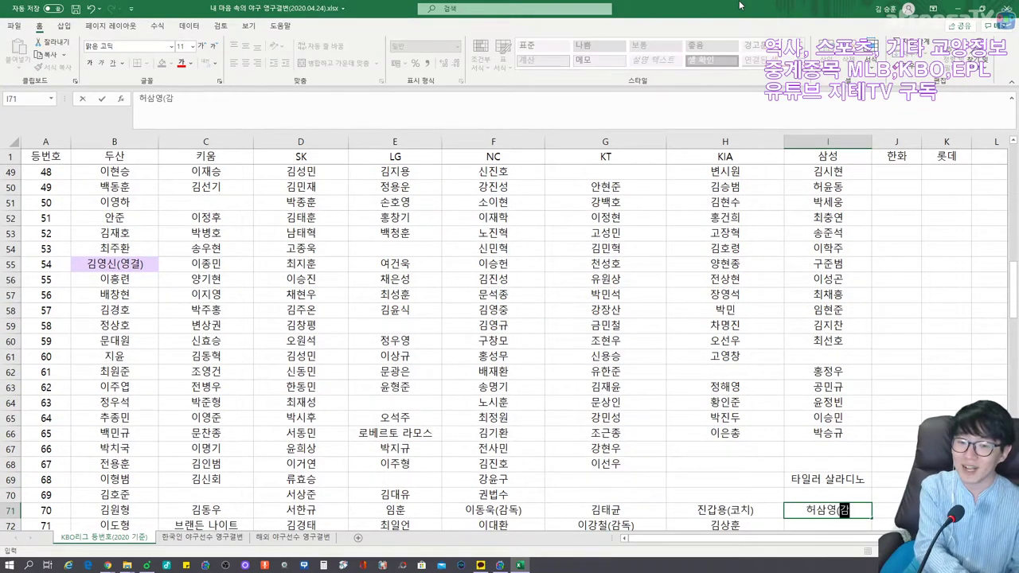
key(Return)
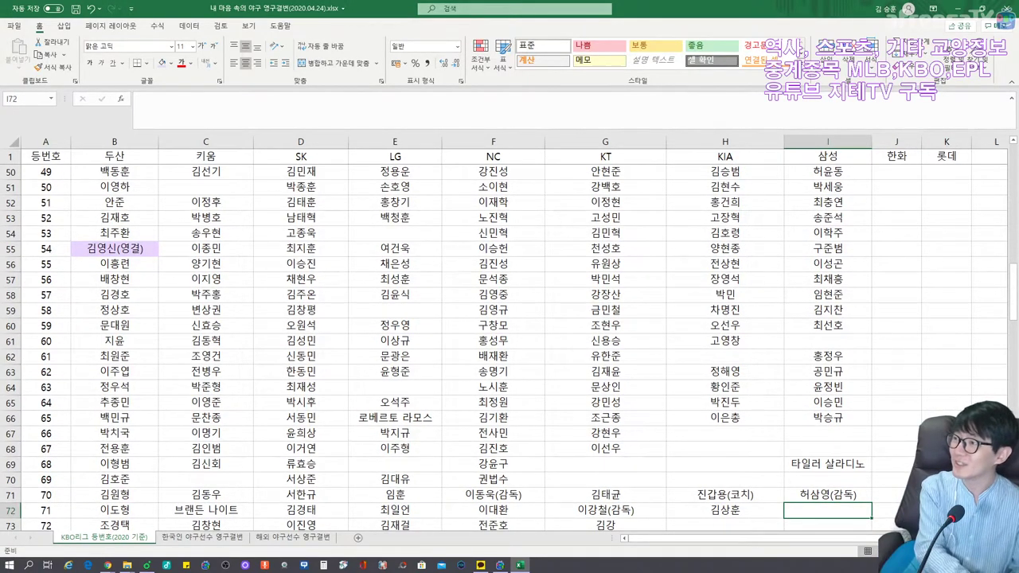
text(ㅈㅗㄷㅗㅇㅊㅏㄴ)
key(Return)
text(ㅇㅣ)
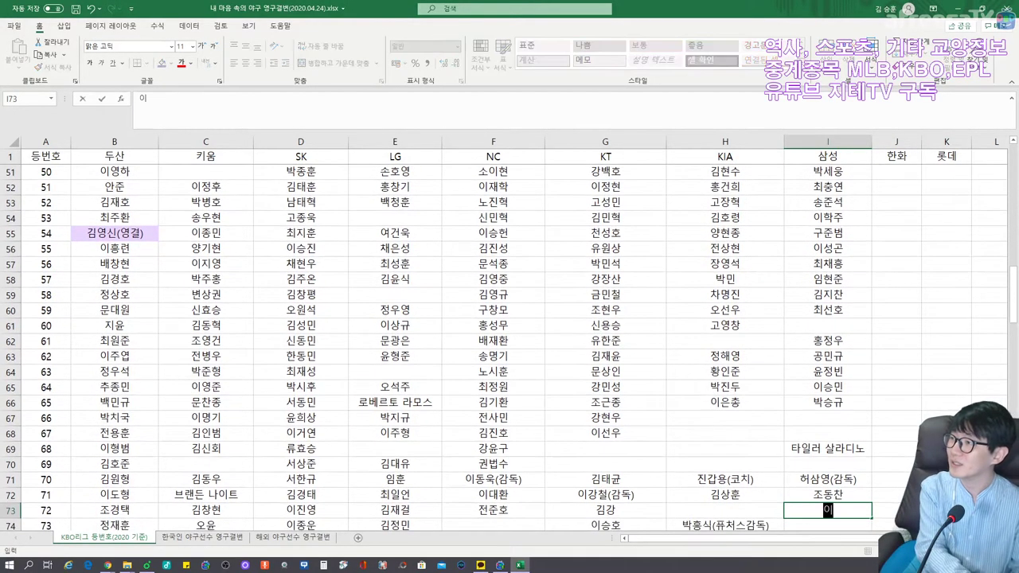
text(ㅇㅠㄴㅎㅗ)
key(Return)
key(Return)
Leave number 73 blank and enter 박재현, 조규제 and 이영수 in the 삼성 column for numbers 74 to 76.
text(ㅂㅏㄱㅈㅐㅎㅕㄴ)
key(Return)
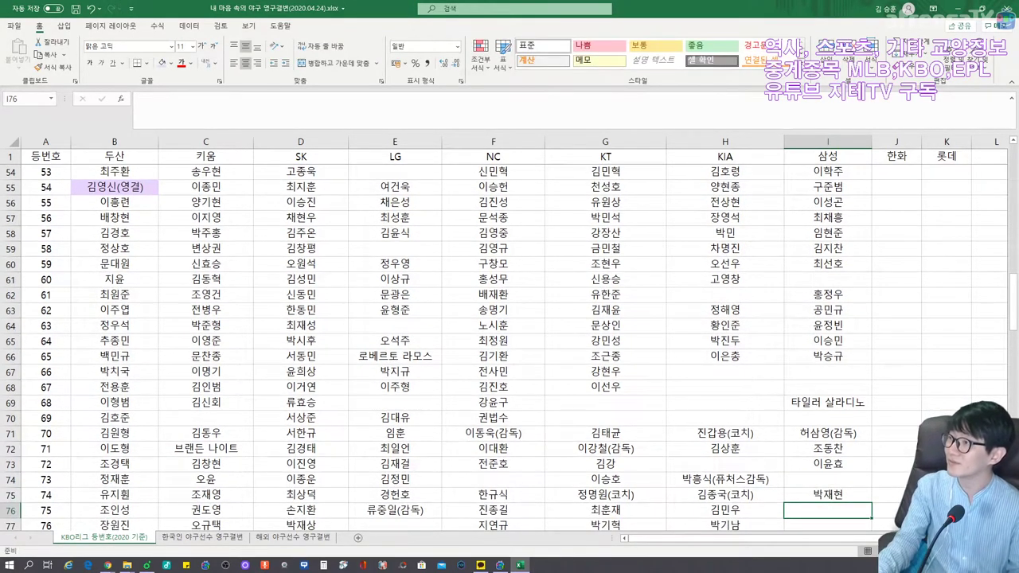
text(ㅈㅗㄱㅠㅈㅔ)
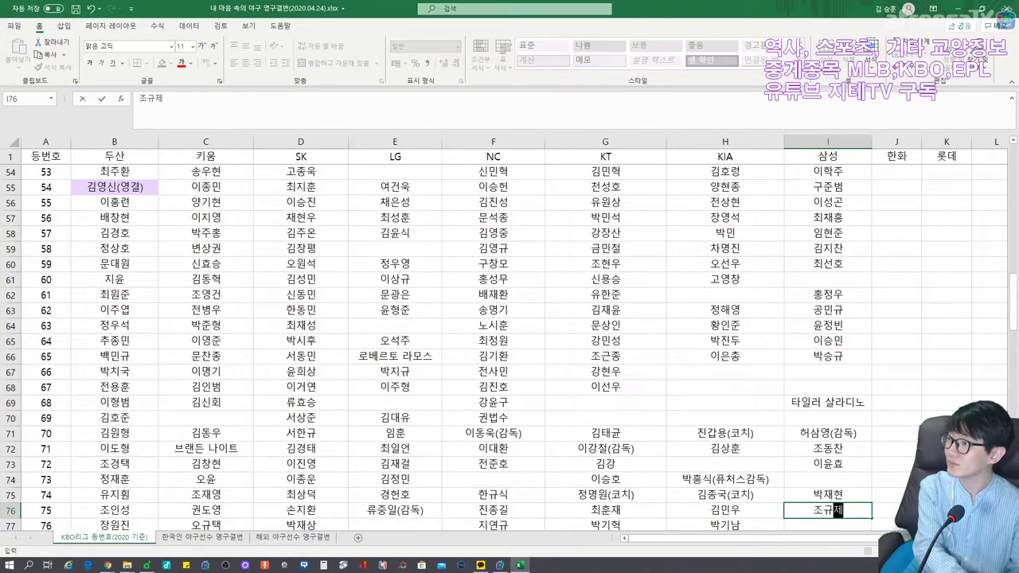
key(Return)
text(ㅇㅣㅇㅕㅇㅅㅜ)
key(Return)
Enter 김종훈, 강봉규 and 박진만(코치) in the 삼성 column for numbers 77 to 79.
text(ㄱㅣㅁㅈㅗㅇㅎㅜㄴ)
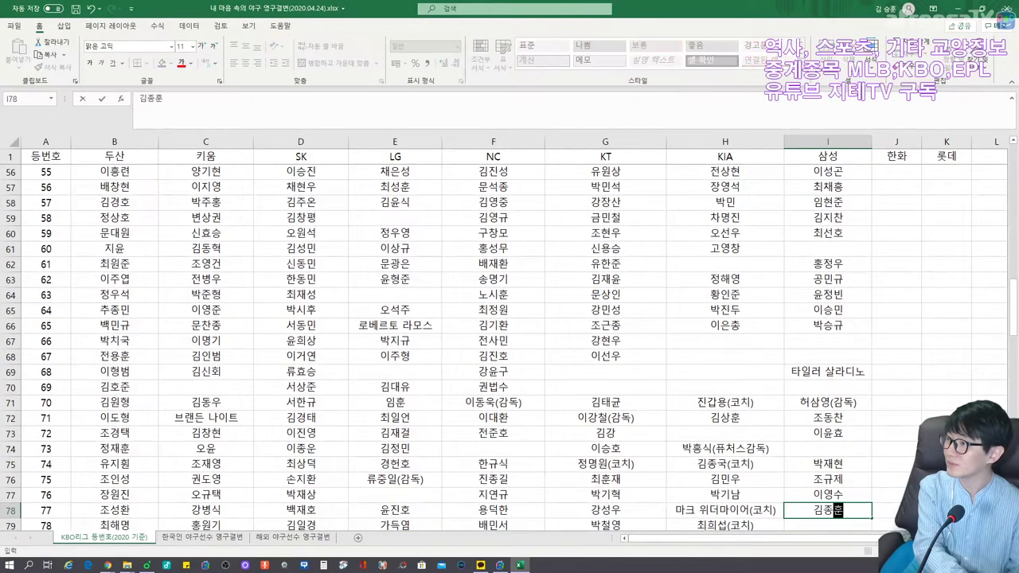
key(Return)
text(ㄱㅏㅇㅂㅗㅇㄱㅠ)
key(Return)
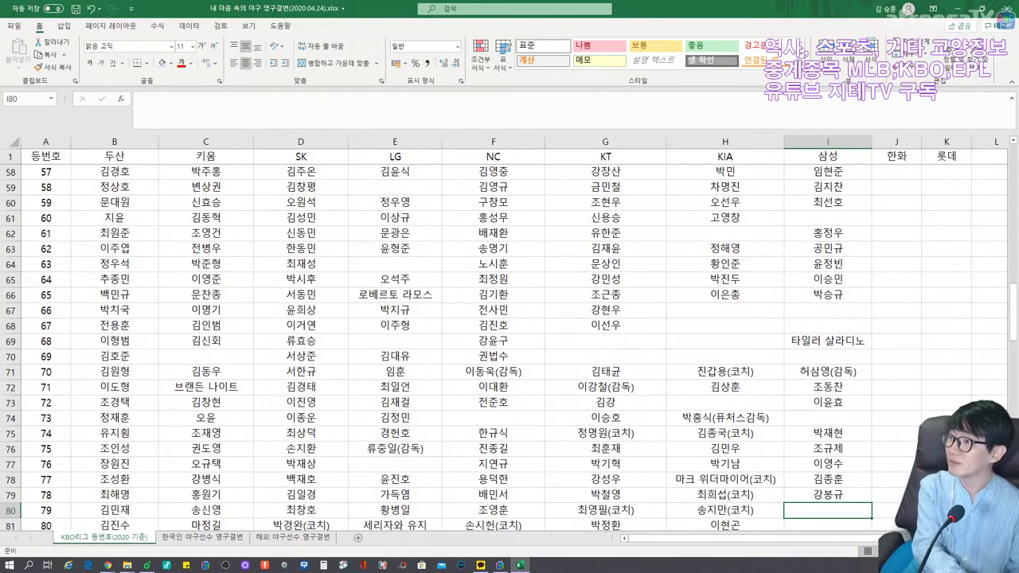
text(ㅂㅏㄱㅈㅣㄴㅁㅏㄴ(ㅋㅗㅊㅣ))
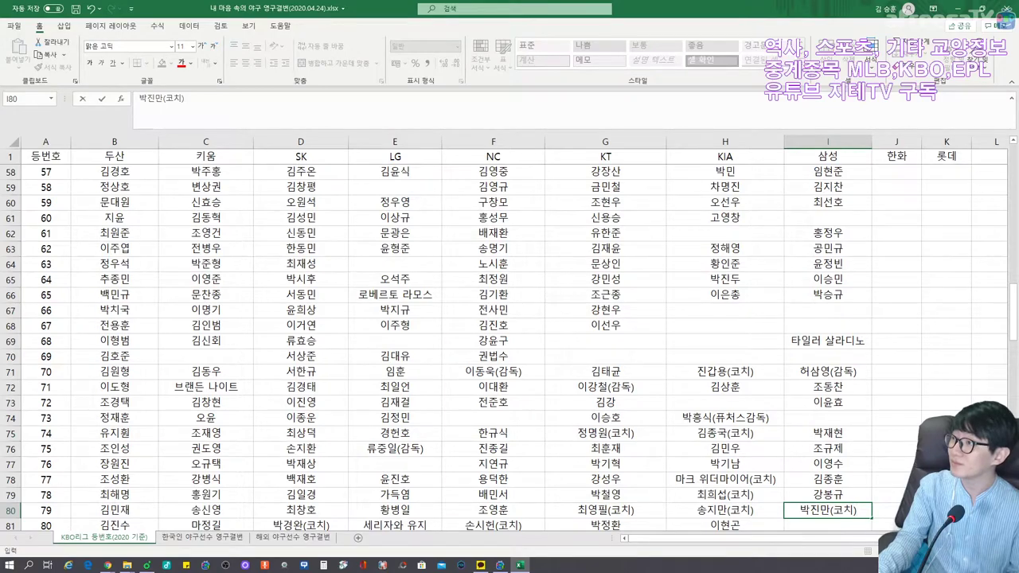
key(Return)
key(Return)
key(Return)
key(Return)
key(Return)
key(Return)
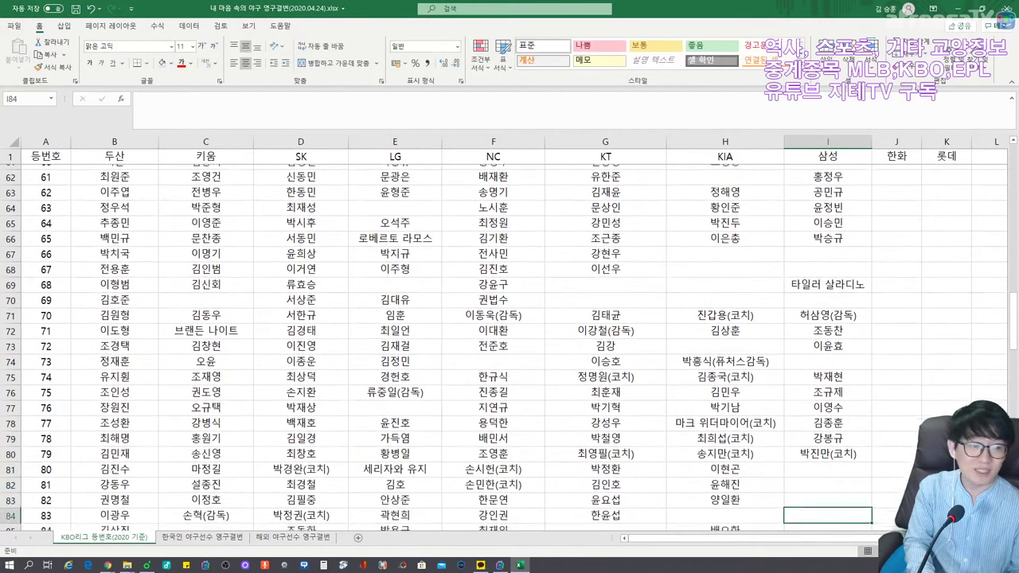
Leave numbers 80 to 84 blank and enter 최태원(코치) in the 삼성 column for number 85.
text(ㅊㅗㅣㅌㅐ)
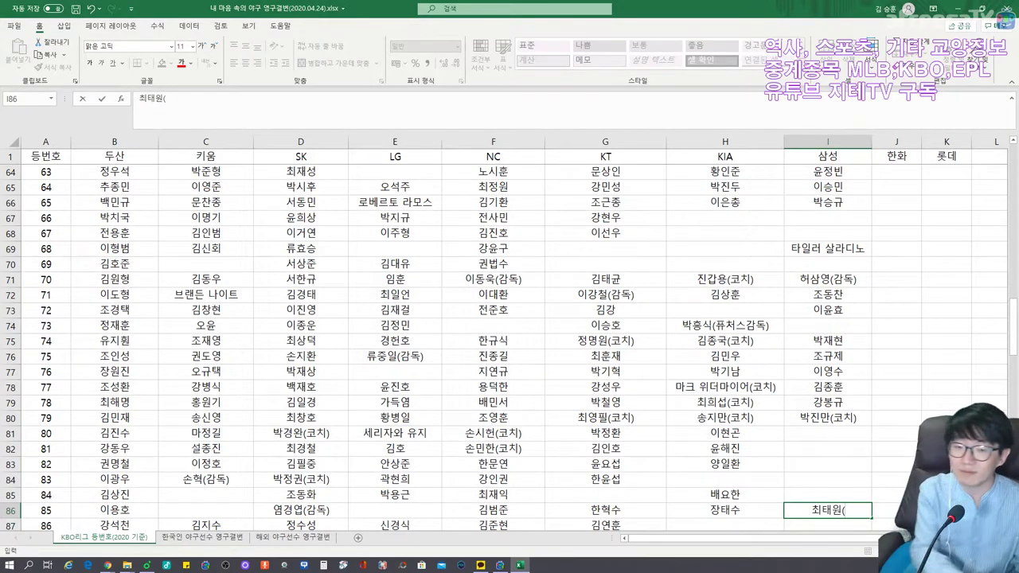
text(원(코치))
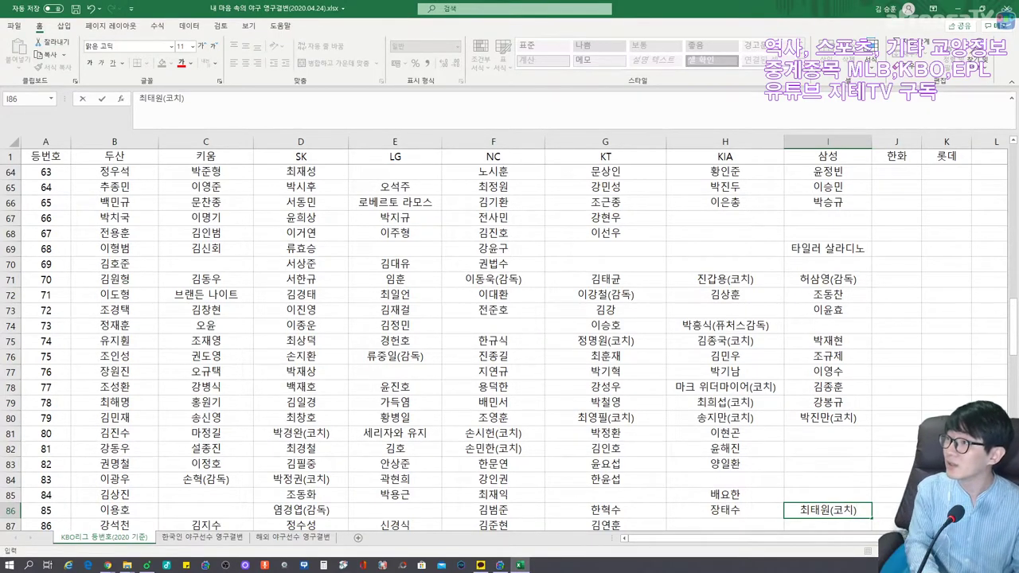
Leave number 86 blank, enter 김용달(코치) for 87 and 오치아이 에이지(코치) for 88, and widen the 삼성 column to fit.
key(Return)
key(Return)
text(김)
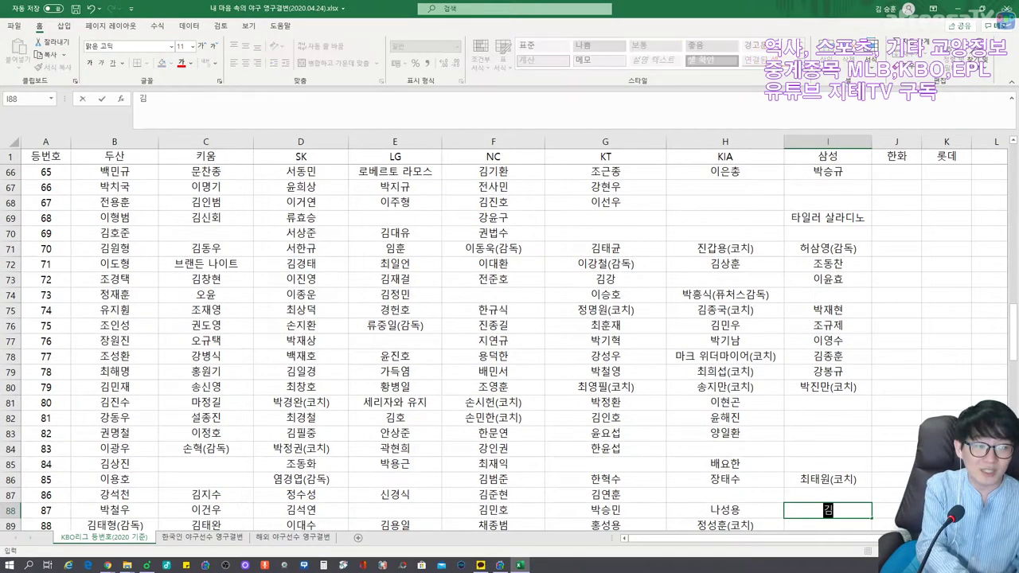
text(용달(코치))
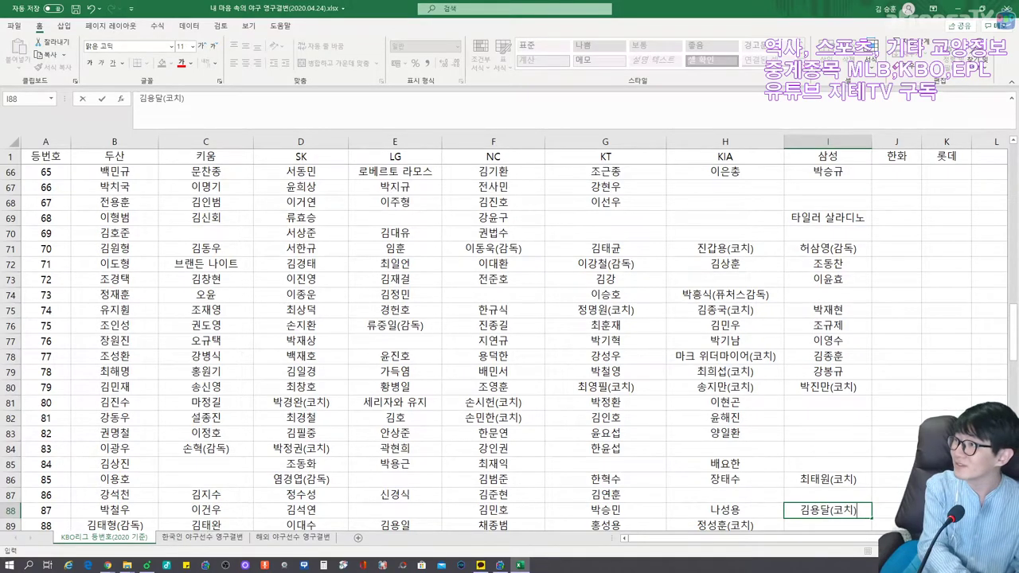
key(Return)
text(오승환치아이 에이지(코)
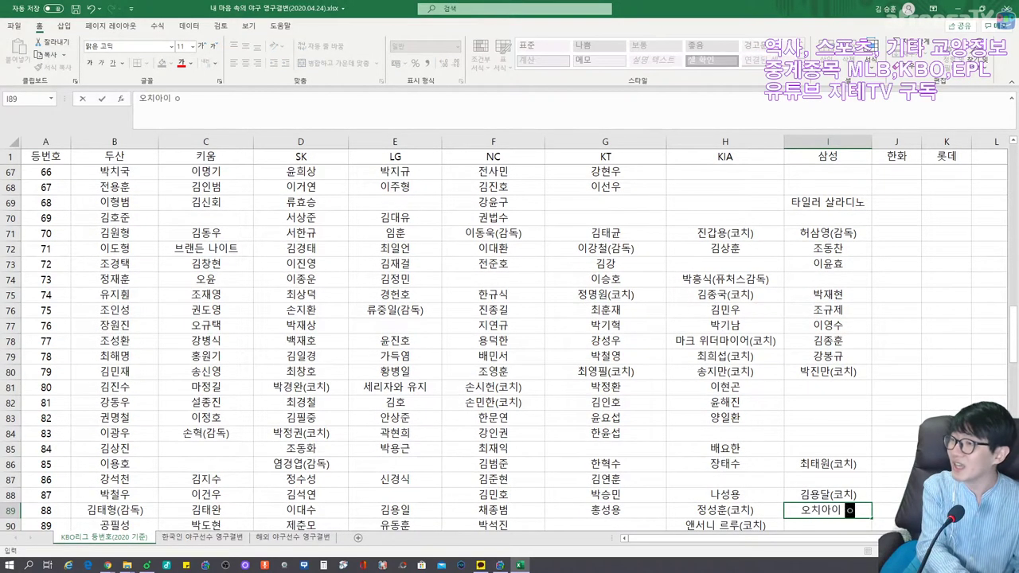
text(치))
key(Return)
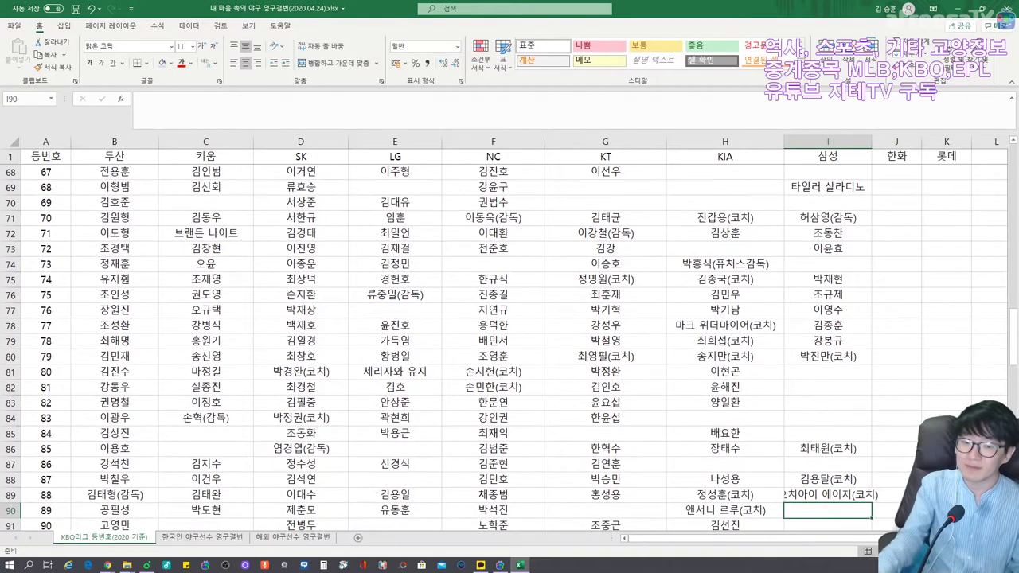
drag(873, 142, 902, 142)
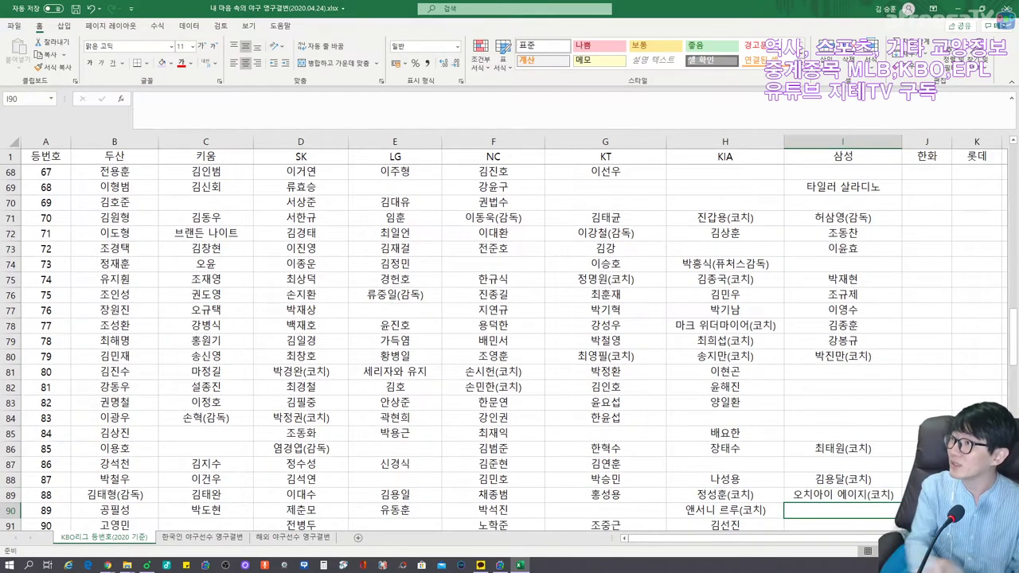
Enter 이정식, 권오원 and 정현욱(코치) in the 삼성 column for numbers 89 to 91.
text(이정식)
key(Return)
text(권오우)
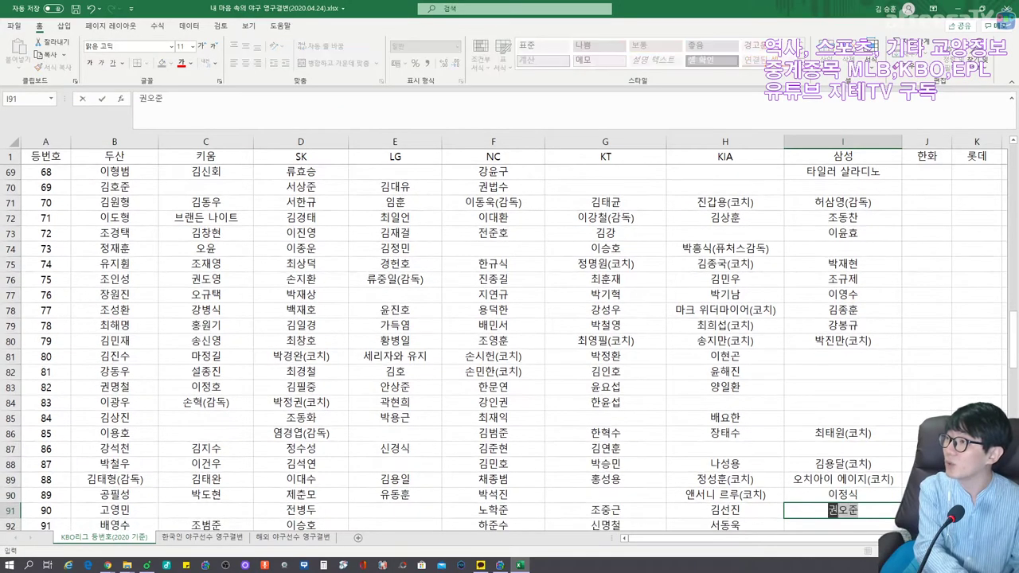
key(Return)
text(정현욱()
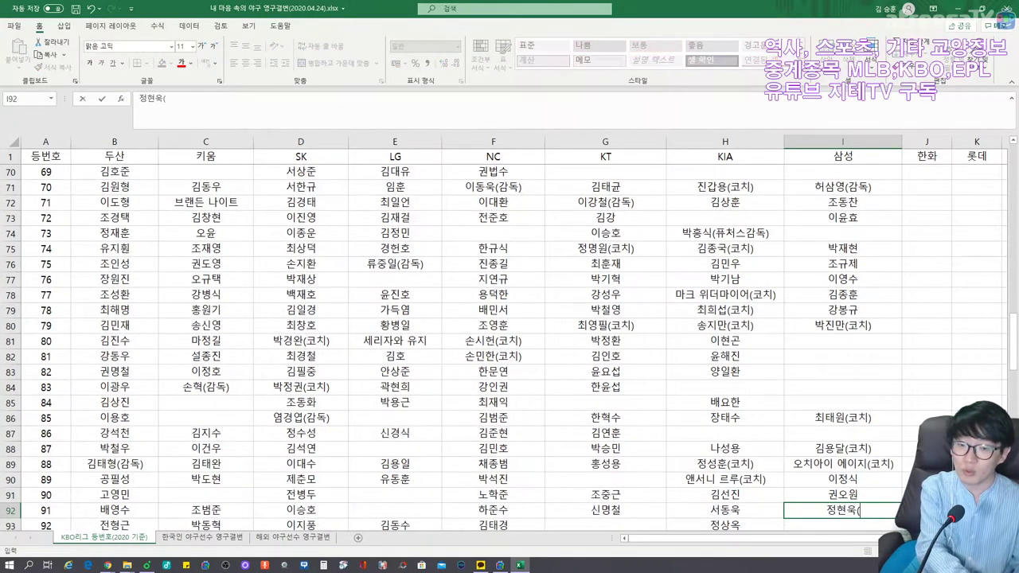
text(키치))
key(Return)
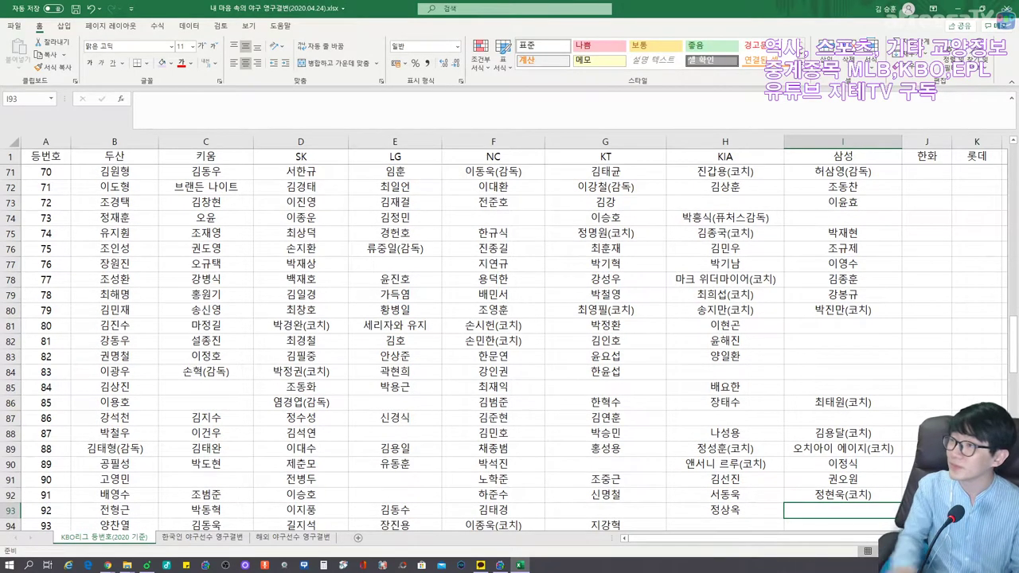
Leave numbers 92 to 96 blank and enter 강명구(코치) in the 삼성 column for number 97.
key(Down)
key(Down)
key(Down)
key(Down)
key(Down)
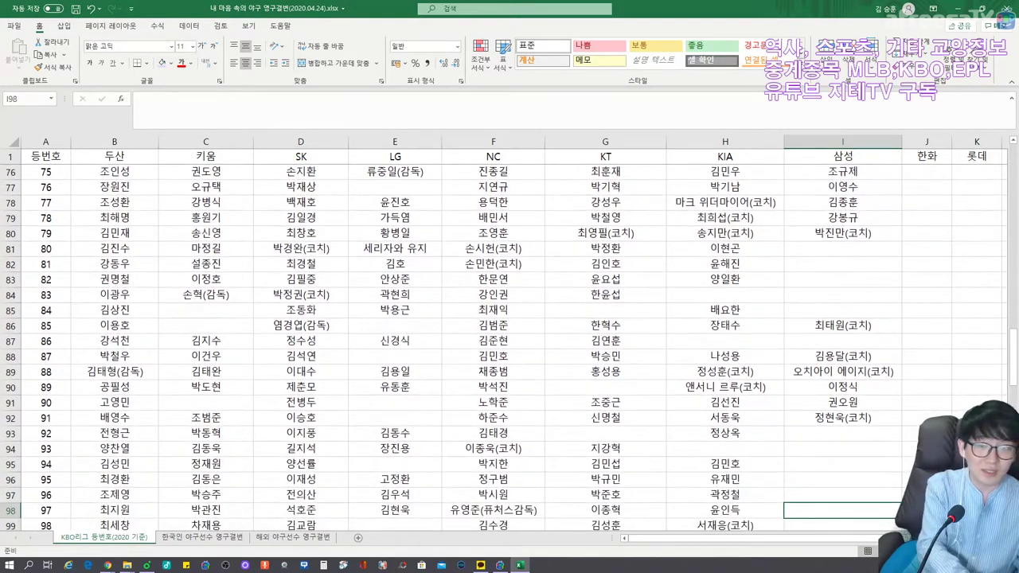
text(강명구(ㅊ코치))
key(Return)
Enter 채상병(코치) for number 98 and 황두성 for number 99 in the 삼성 column.
key(Down)
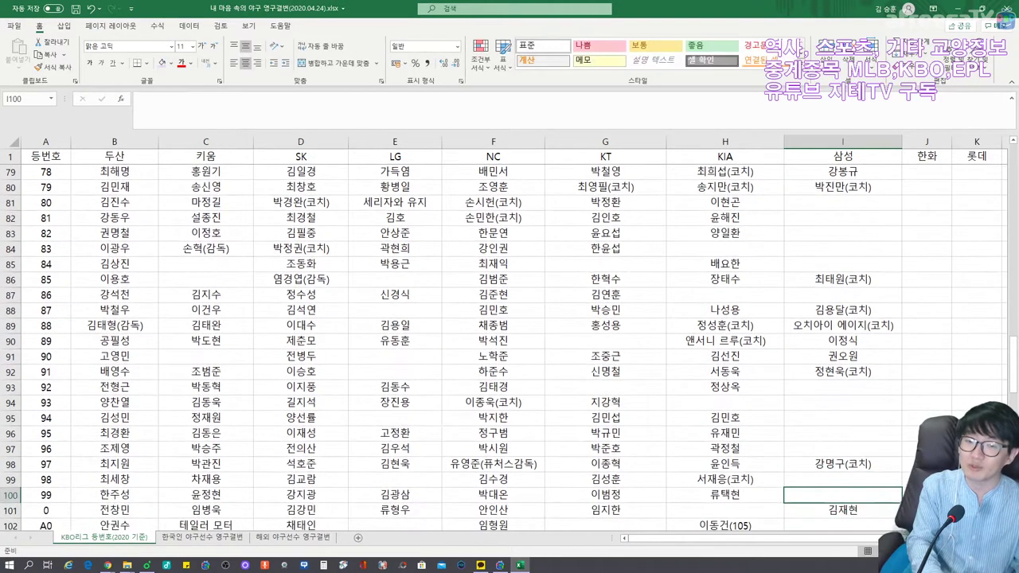
key(Up)
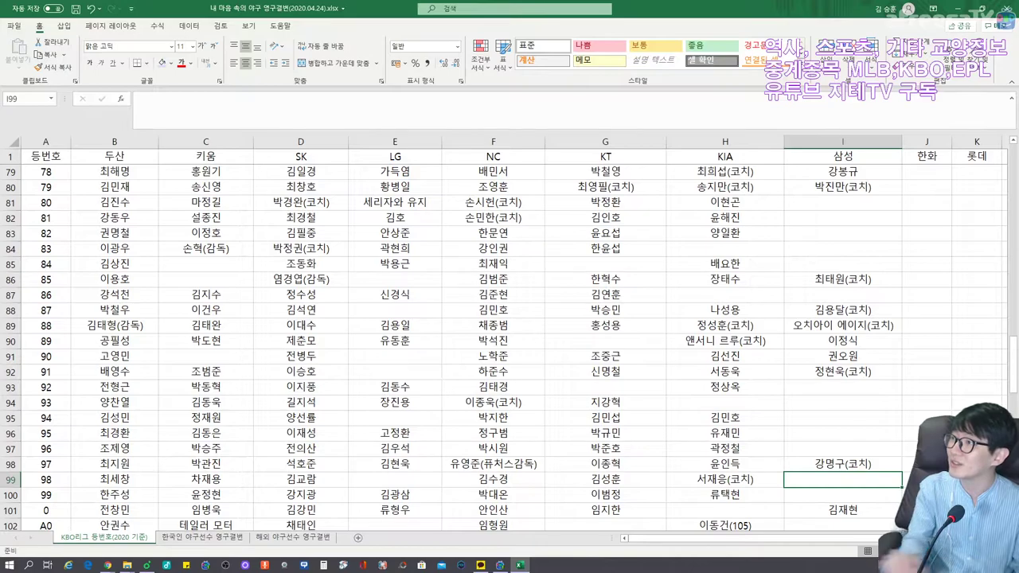
text(채상)
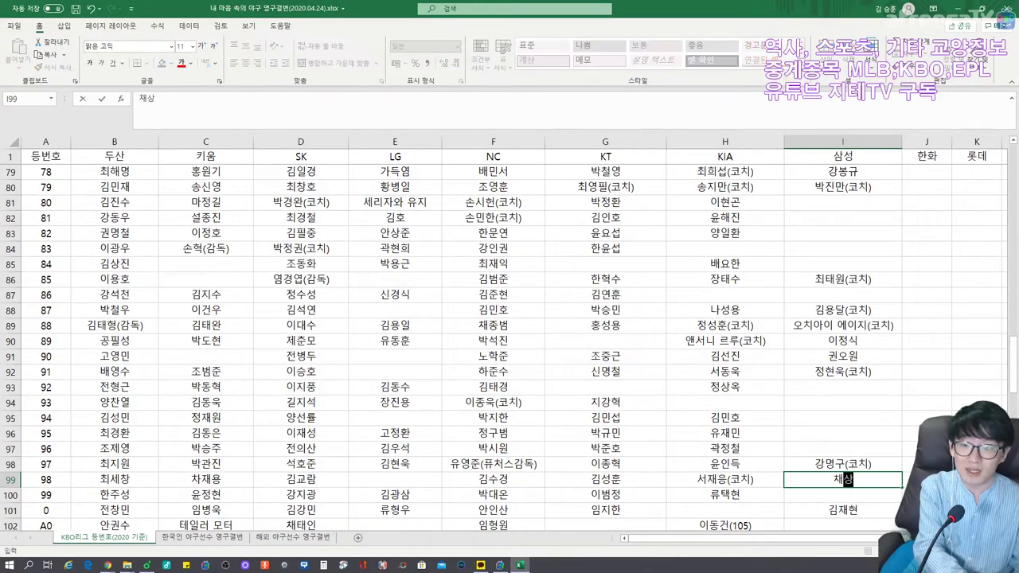
text(병(코치))
key(Return)
text(황동재두성)
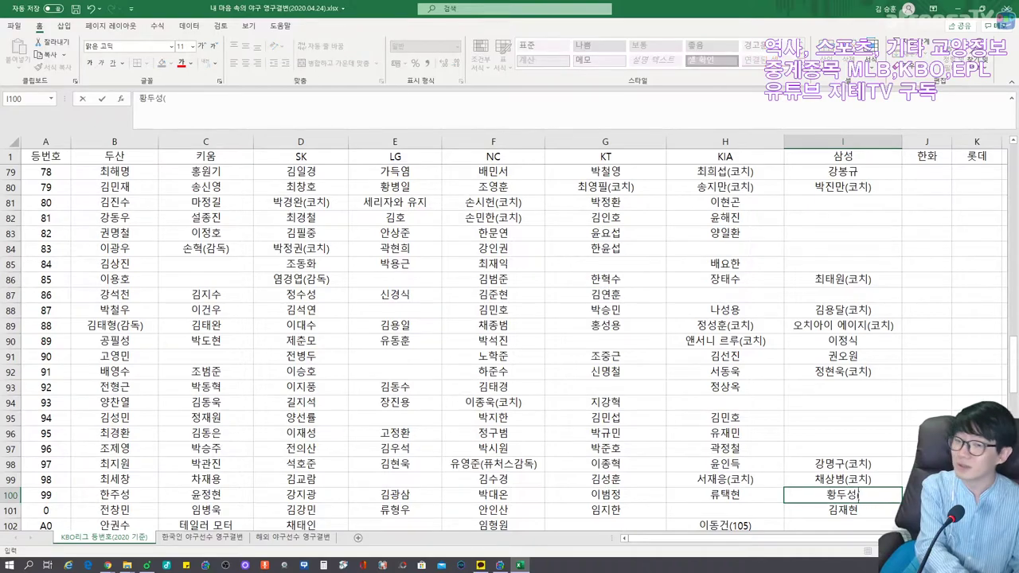
key(Return)
key(Return)
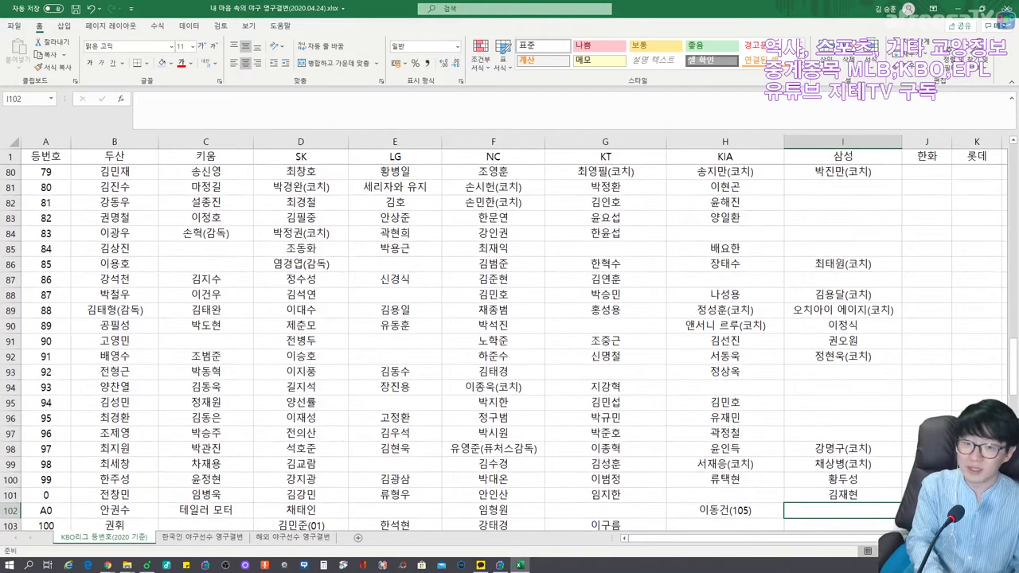
Leave A0 and 100 blank and enter 박주혁 and 이재익 in the 삼성 column for numbers 101 and 102.
key(Return)
key(Return)
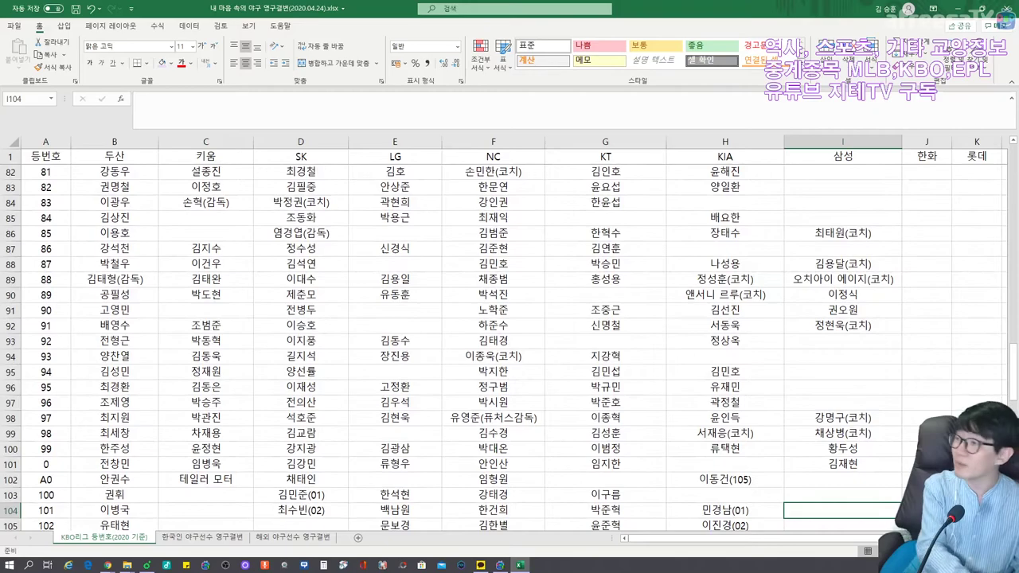
text(박주혁)
key(Return)
text(이재익)
key(Return)
key(Return)
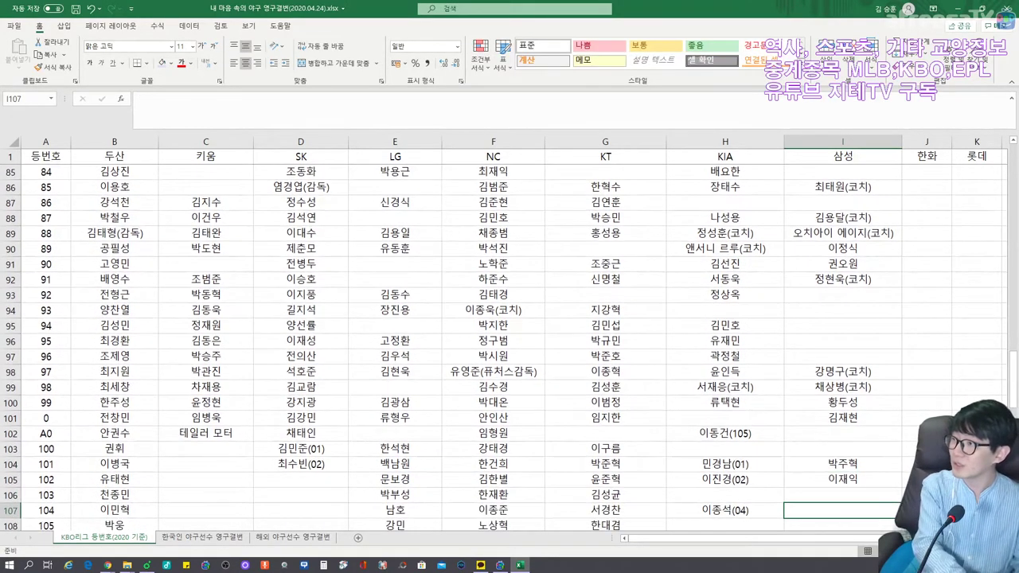
Leave number 103 blank and enter 김준우, 김경민 and 박용민 in the 삼성 column for numbers 104 to 106.
text(김준우)
key(Return)
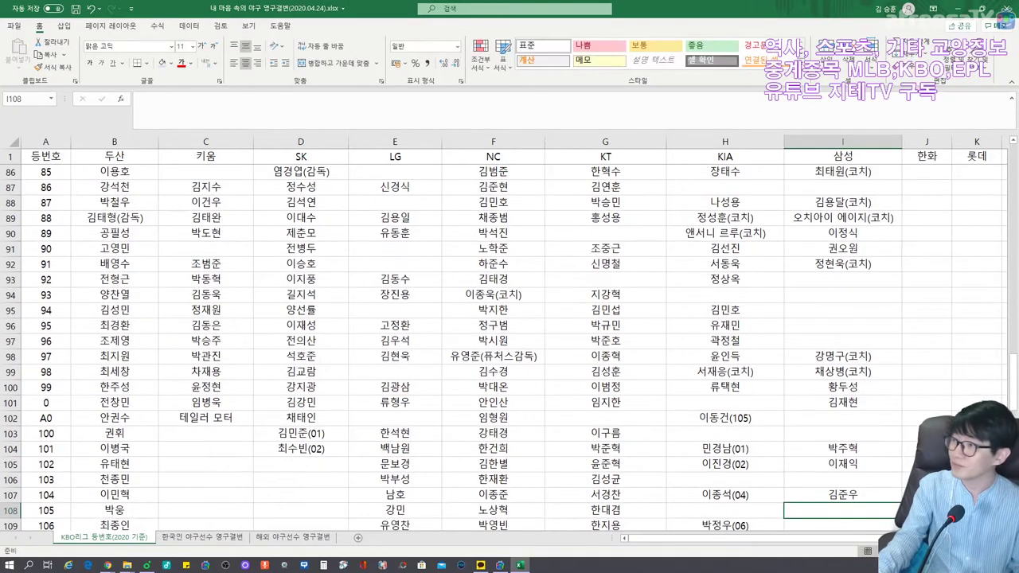
text(김경민)
key(Return)
text(박용민)
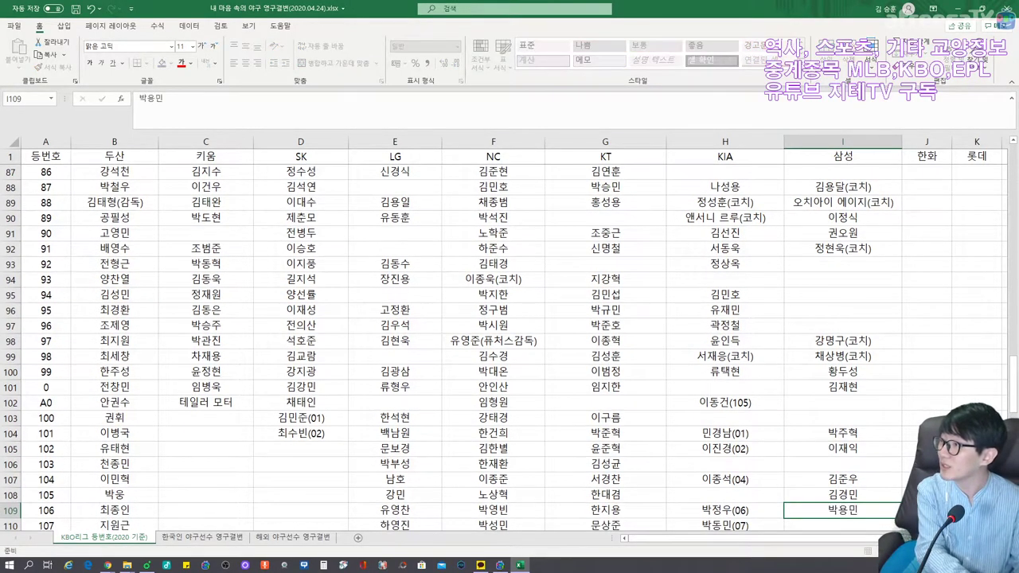
key(Return)
Enter 정진수, 서창민 and 맹성주 in the 삼성 column for numbers 107 to 109.
text(정진수)
key(Return)
text(서창민)
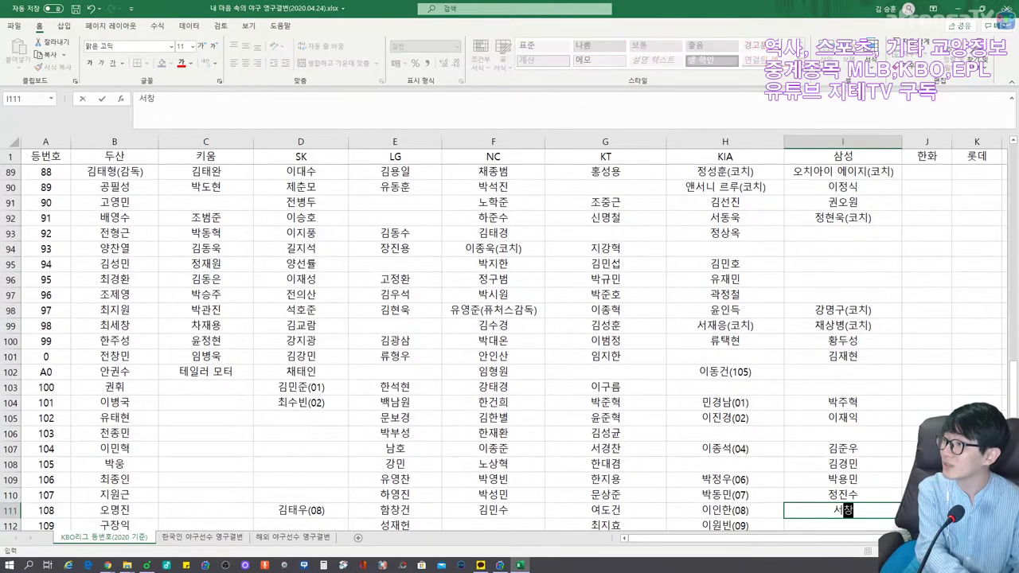
key(Return)
text(맹서)
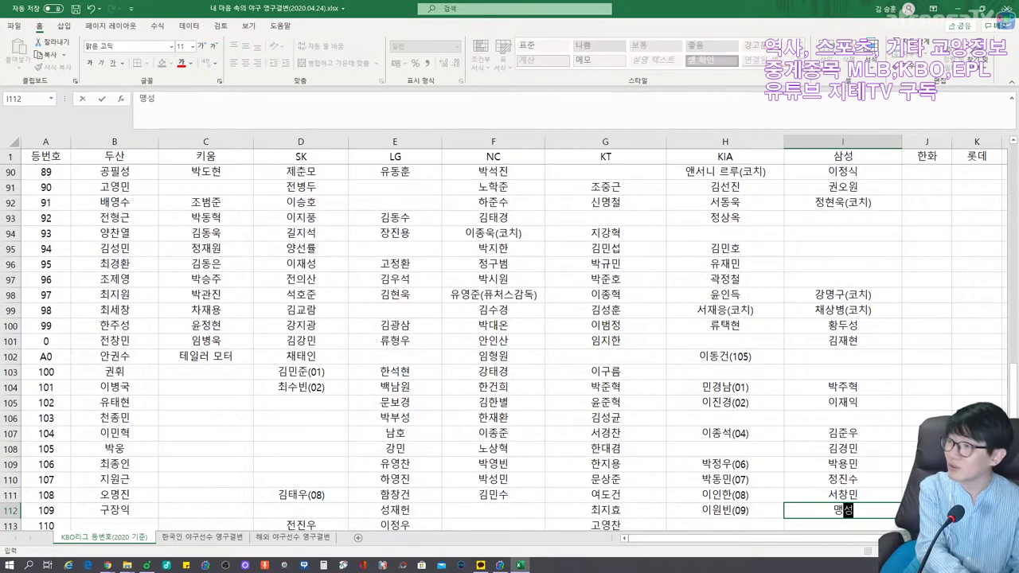
text(주)
key(Return)
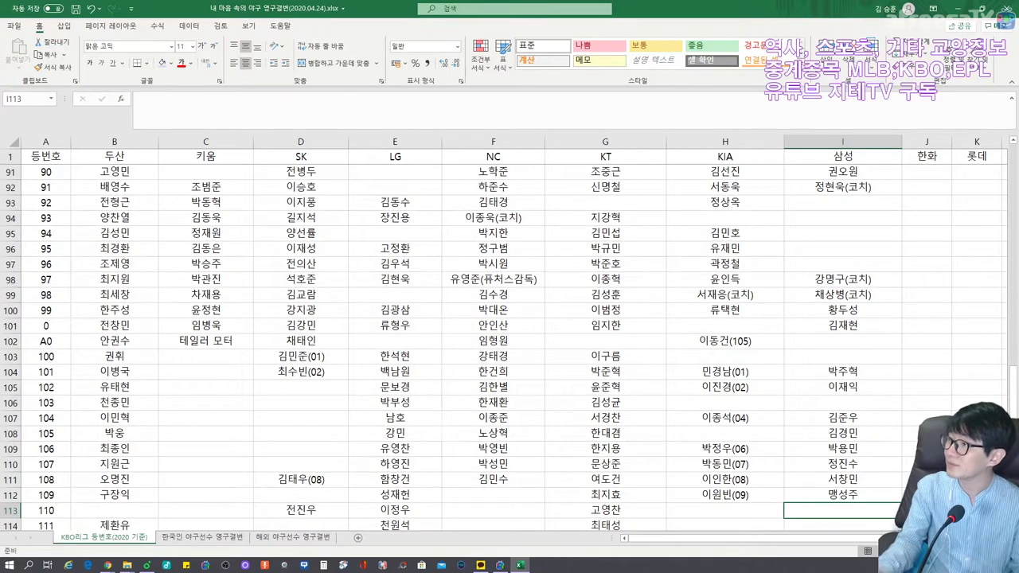
Enter 신동수, 이상민 and 한연욱 in the 삼성 column for numbers 110 to 112.
text(시)
text(수)
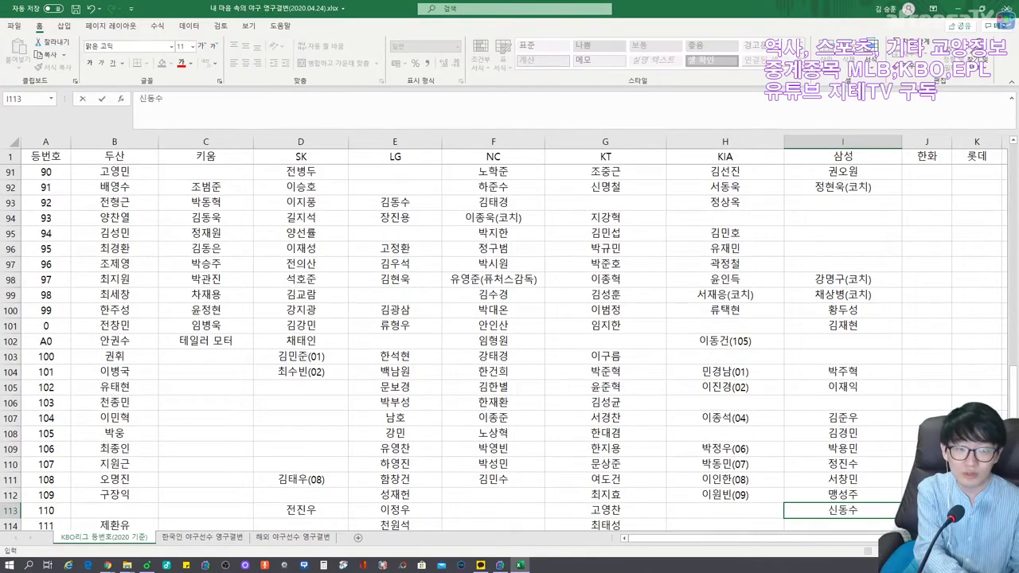
key(Return)
text(이상민)
key(Return)
text(한연욱)
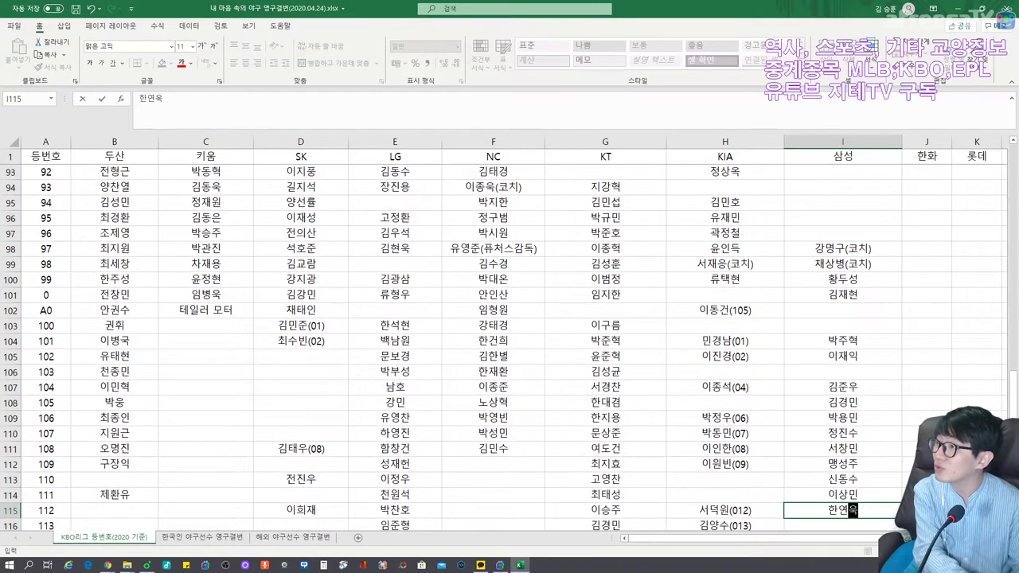
key(Return)
Enter 안도원 and 채상준 in the 삼성 column for numbers 113 and 114.
text(안도원)
key(Return)
text(채상준)
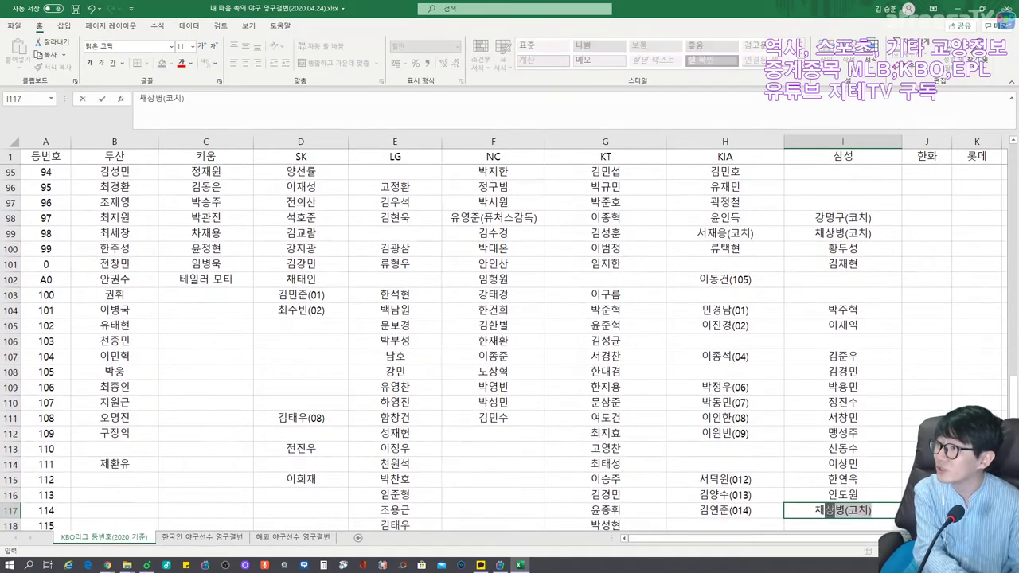
key(Return)
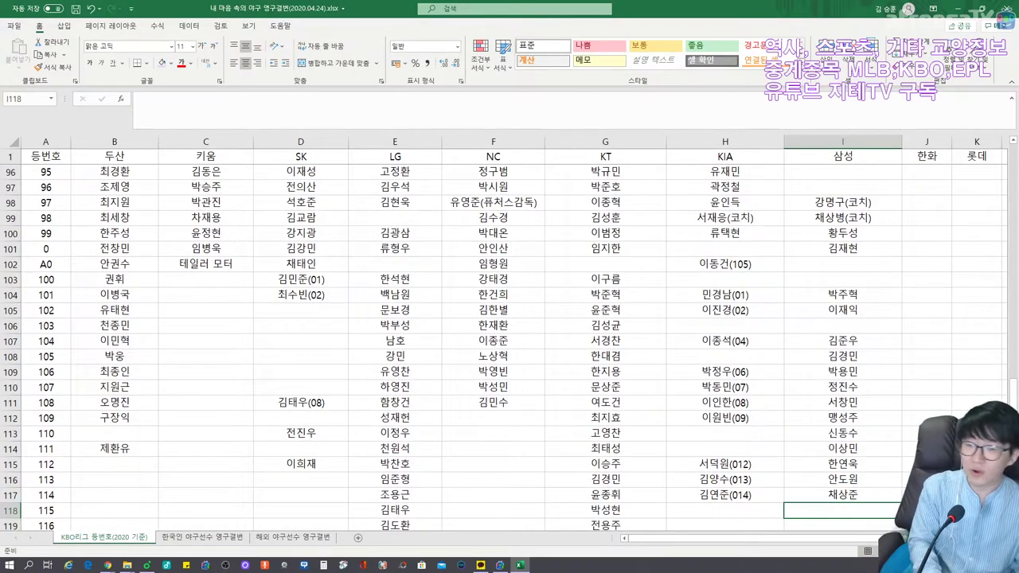
Leave number 115 blank and enter 이해승 and 김성표 in the 삼성 column for numbers 116 and 117.
key(Return)
text(이해승)
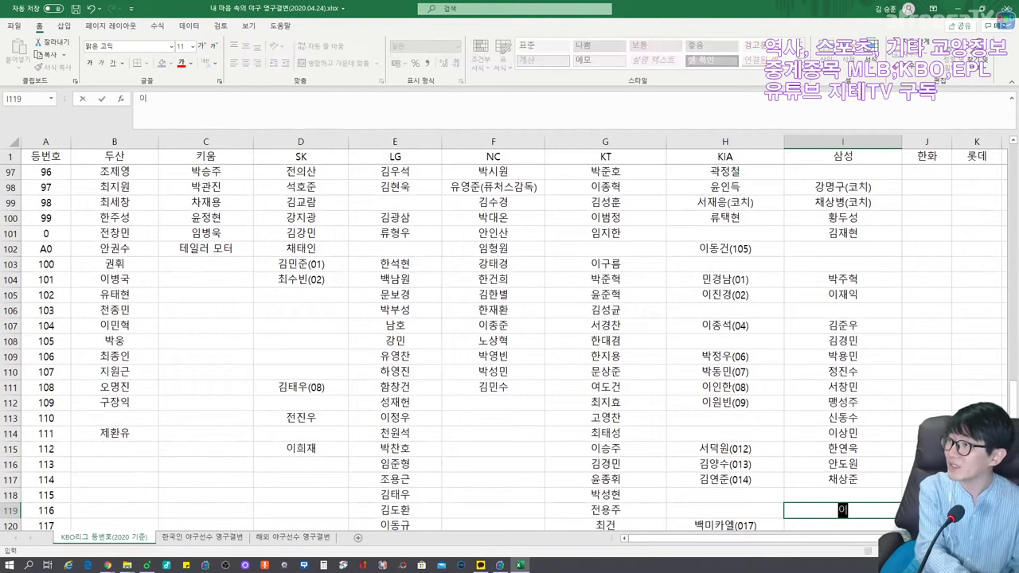
key(Return)
text(김성표)
key(Return)
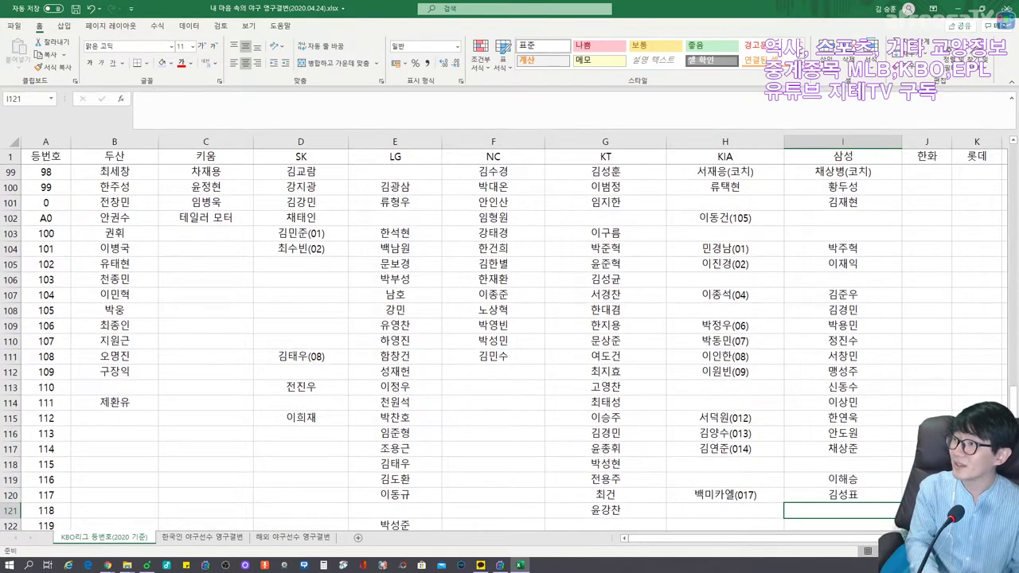
Enter 조경원 for number 119 and 김성한 for number 123 in the 삼성 column, leaving 118 and 120 to 122 blank.
key(Return)
text(조경원)
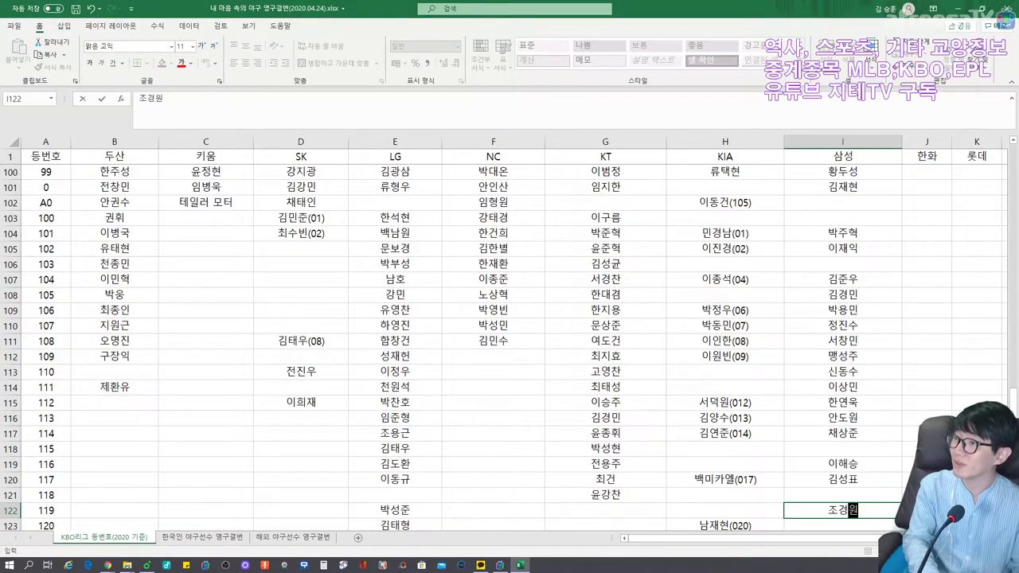
key(Return)
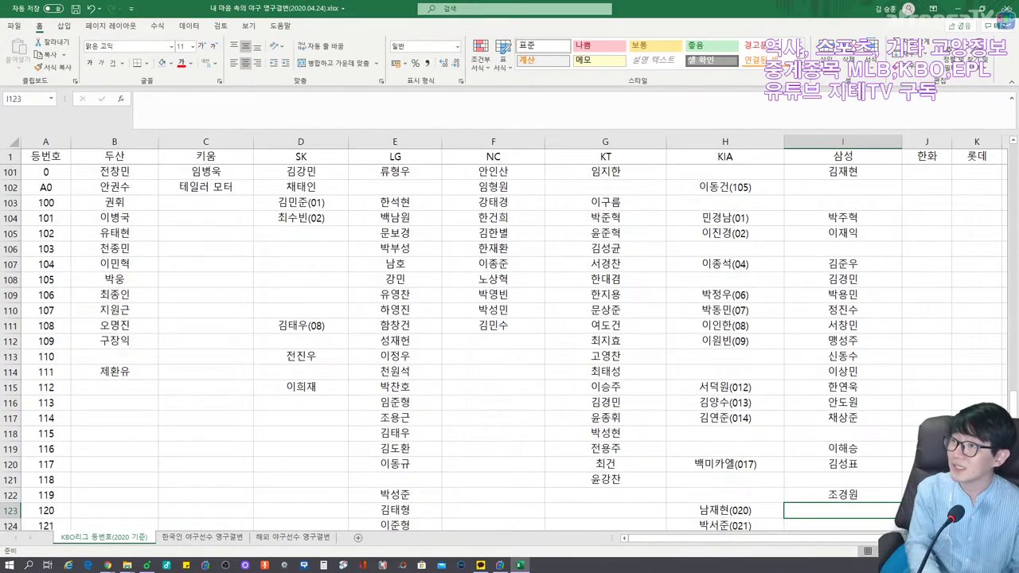
key(Return)
key(Return)
key(Return)
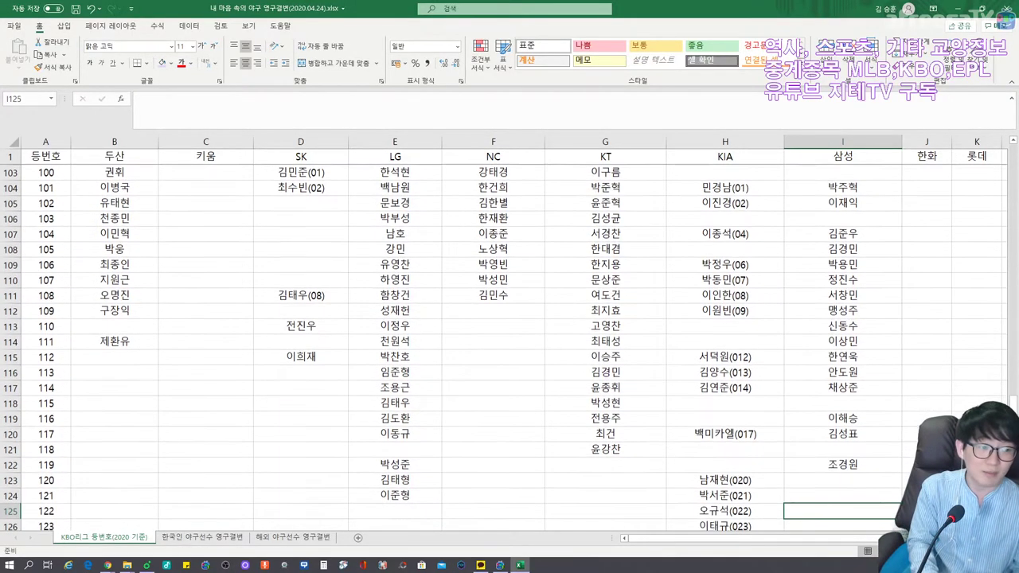
text(김)
text(성한)
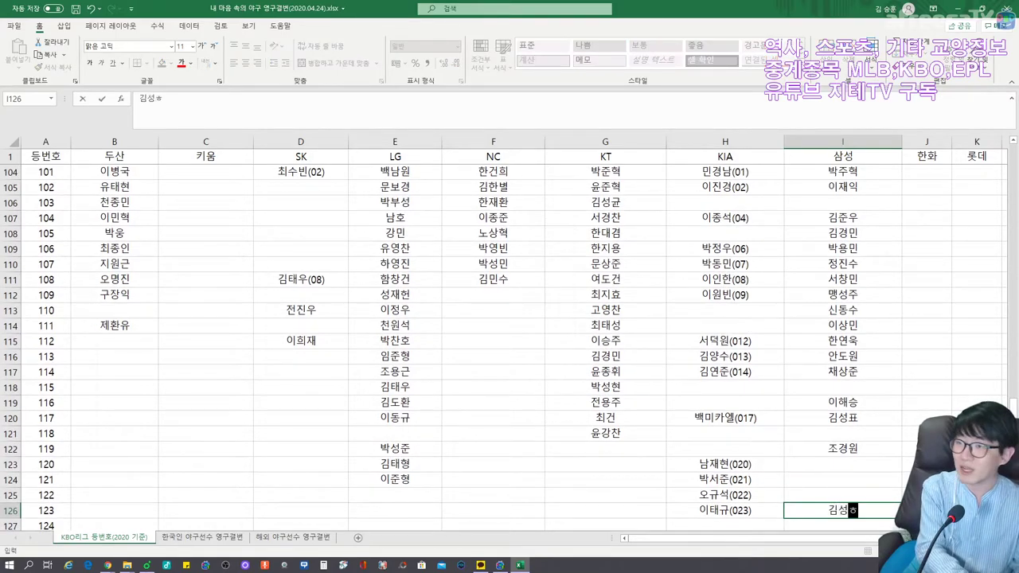
key(Return)
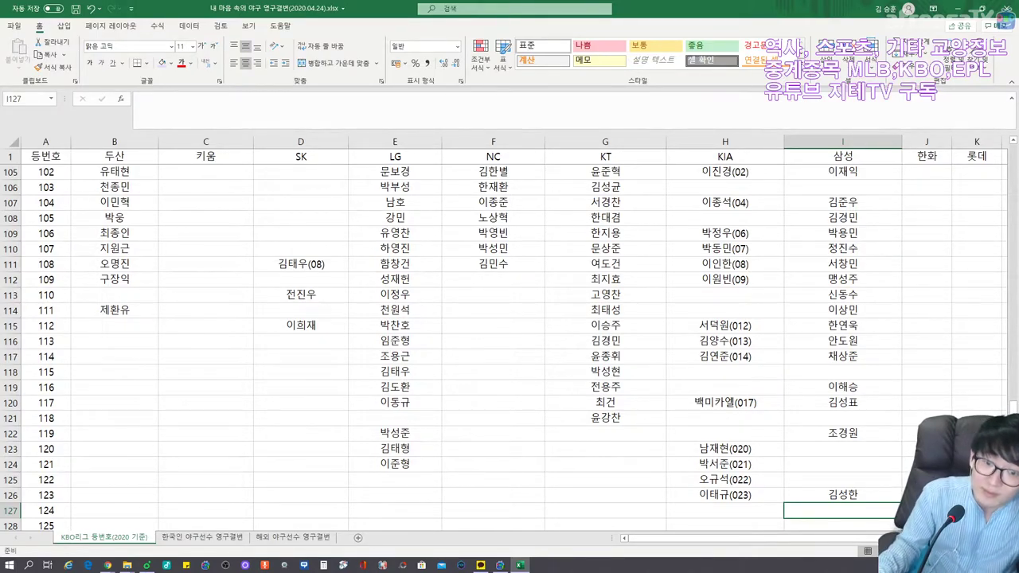
Enter 류현진(이후 없음) for number 99 in the 한화 column and fit the column's width to its contents.
scroll(509, 335, up, 4)
scroll(509, 348, up, 8)
scroll(510, 348, down, 5)
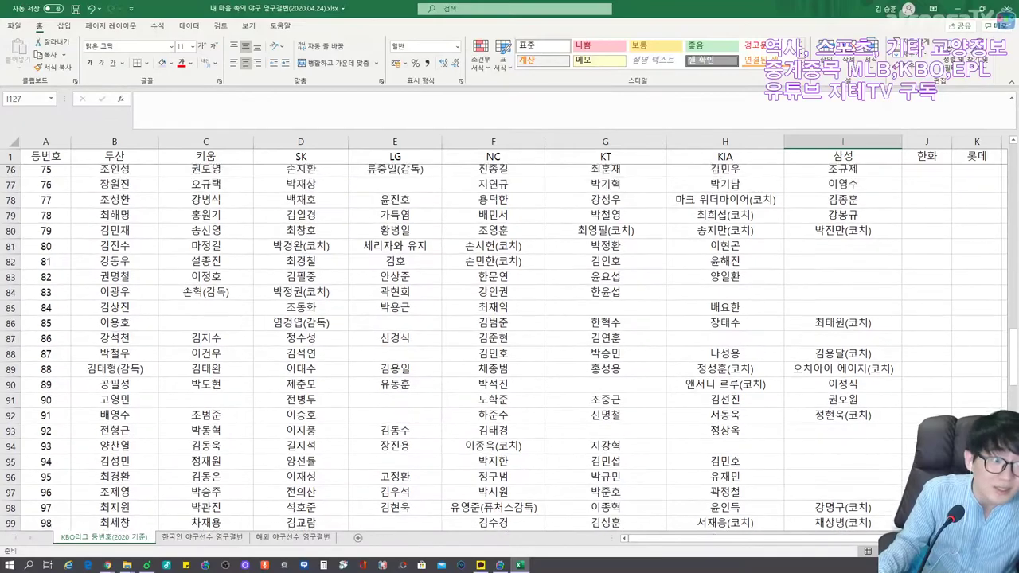
scroll(509, 348, down, 4)
click(605, 295)
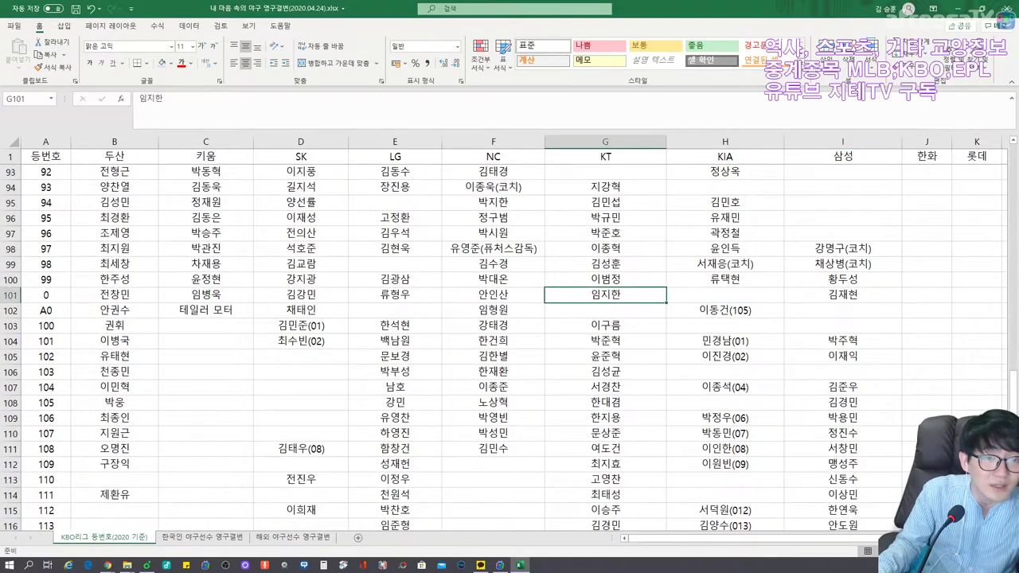
click(926, 295)
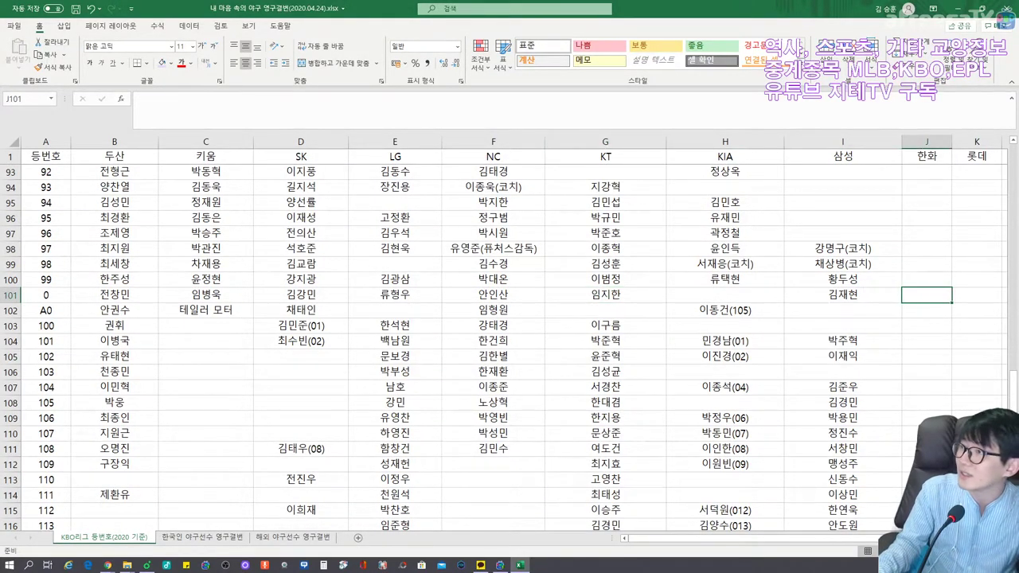
click(107, 566)
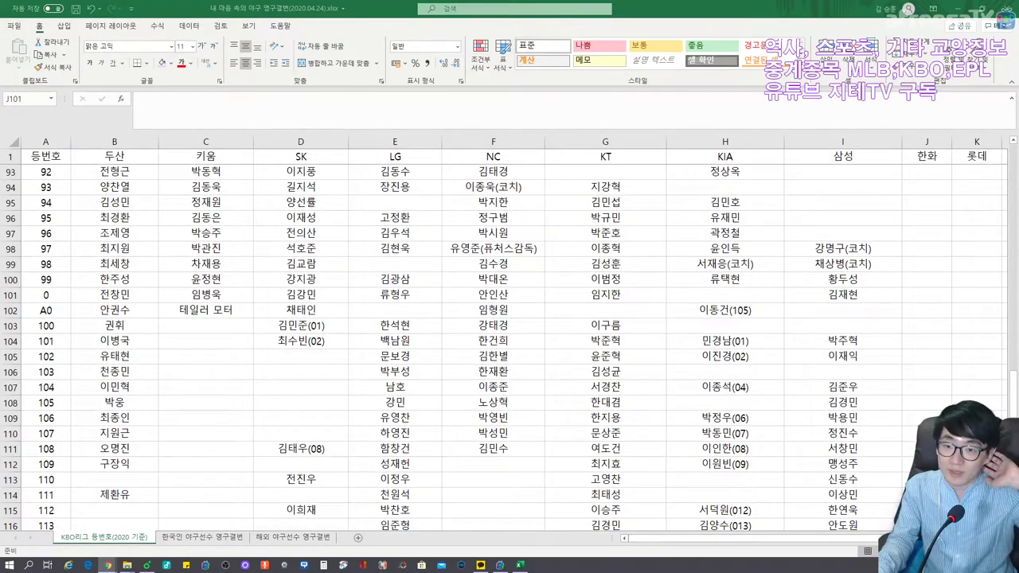
click(804, 394)
click(927, 279)
text(류현진(이후 없)
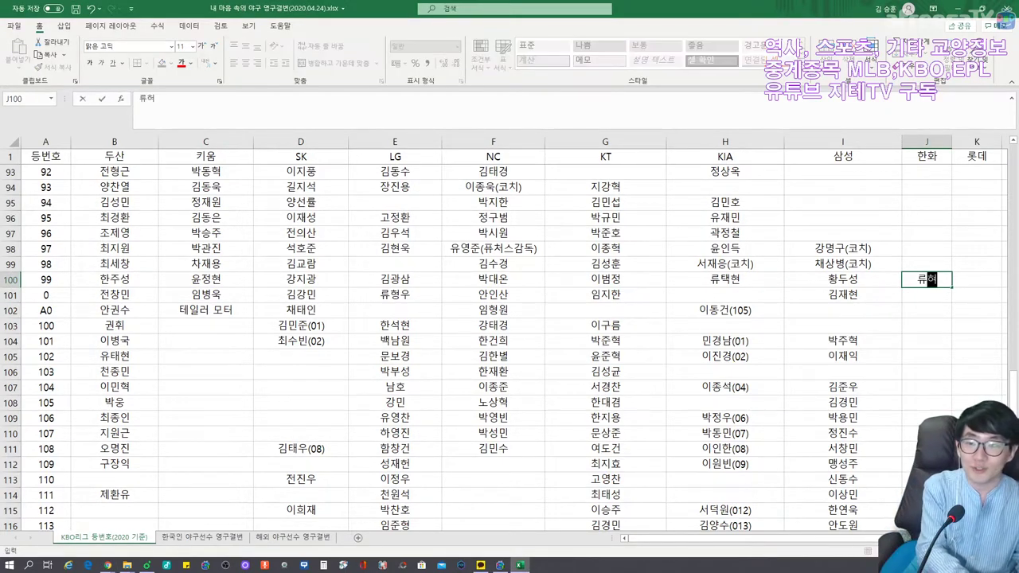
text(음))
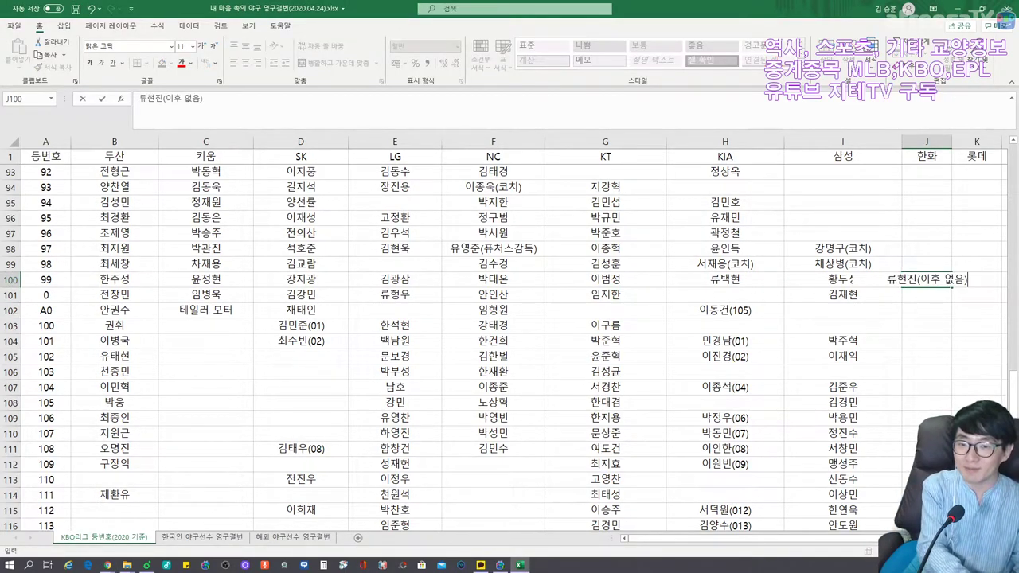
key(ctrl+Return)
double_click(952, 141)
Enter 신정락, 김창혁 and 변우혁 for numbers 1 to 3 and 윤대경 for number 5 in the 한화 column, leaving 4 blank.
scroll(509, 335, down, 1)
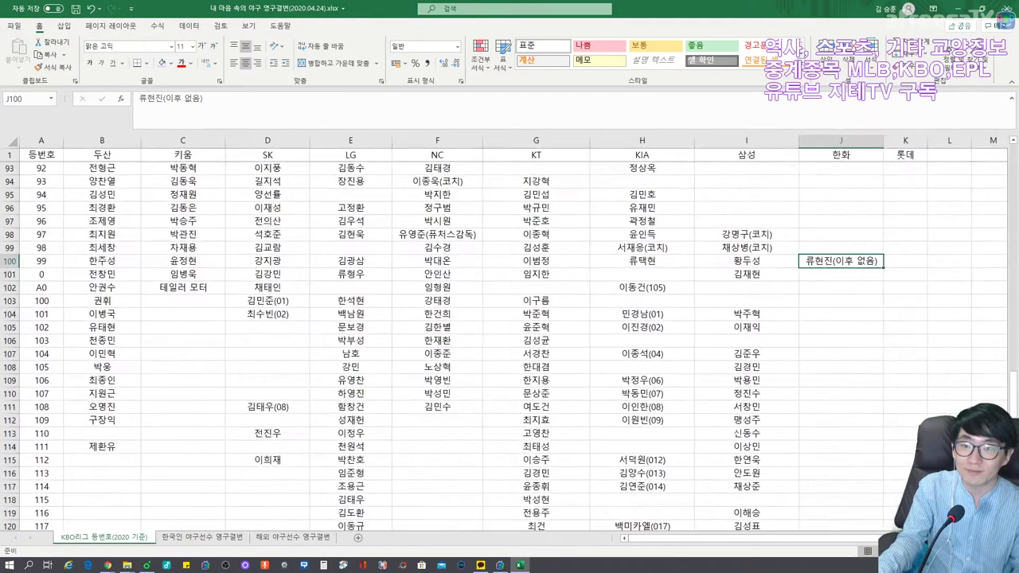
scroll(510, 335, up, 20)
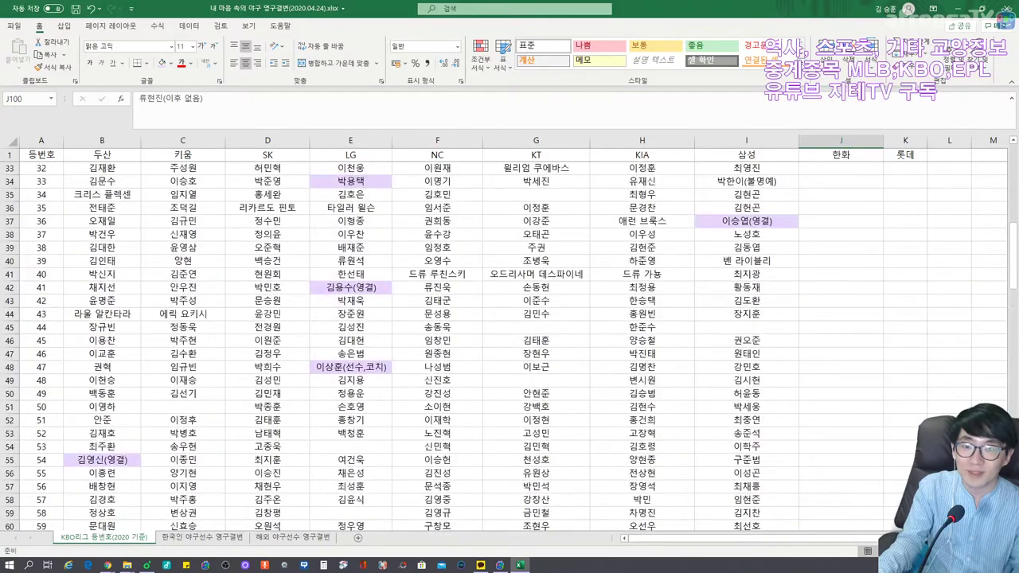
scroll(510, 334, up, 6)
click(841, 166)
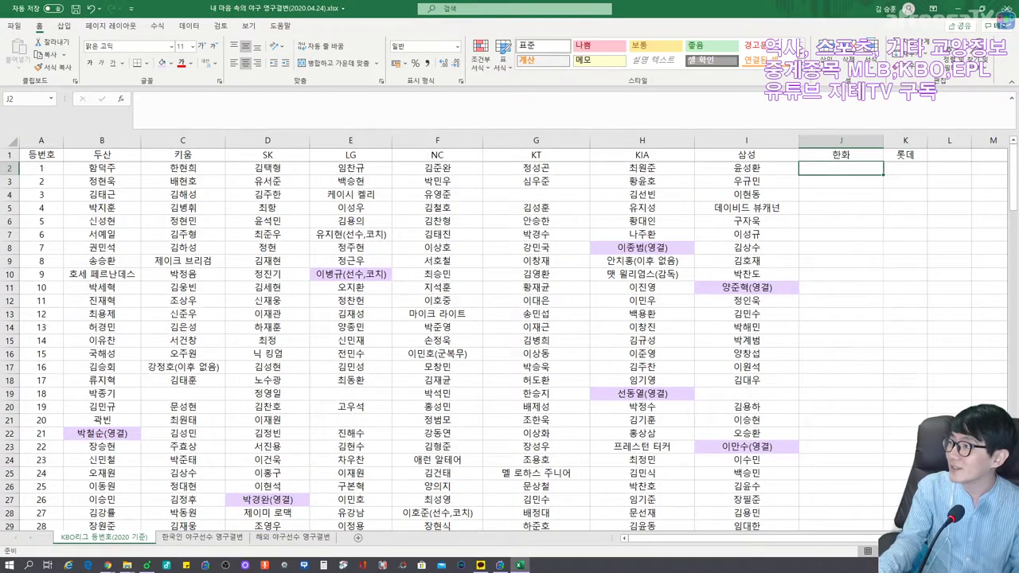
text(신정락)
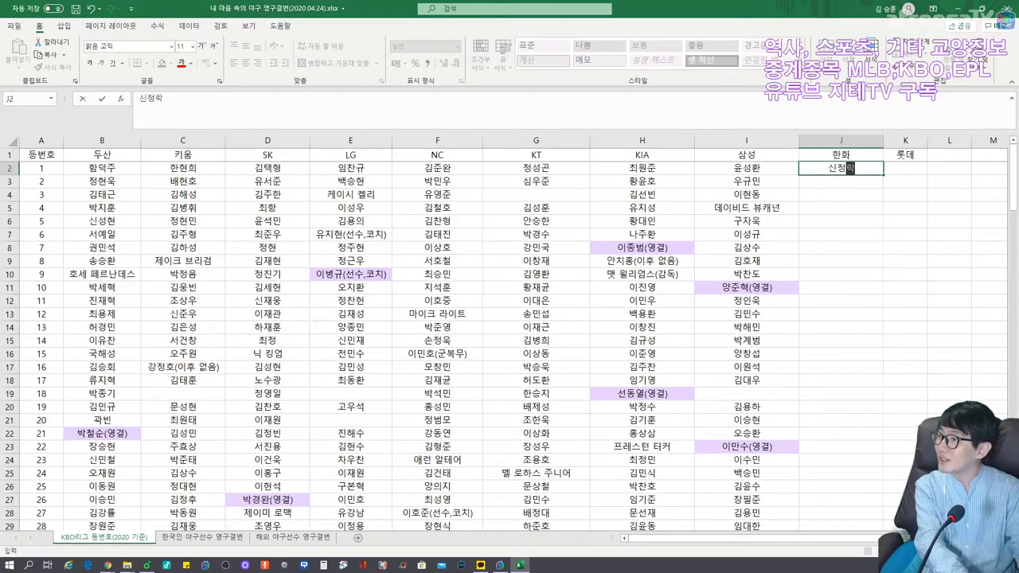
key(Return)
text(김창혁)
key(Return)
text(변우혁)
key(Return)
key(Return)
text(윤대경)
key(Return)
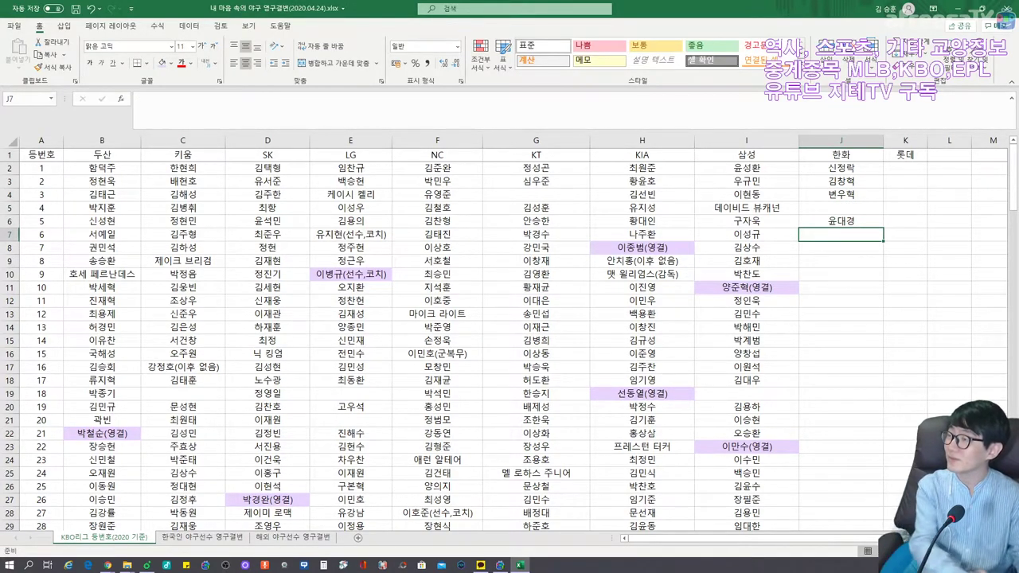
Enter 오선진, 송광민 and 노시환 in the 한화 column for numbers 6 to 8.
text(오선진)
key(Return)
text(송광민)
key(Return)
text(노시환)
key(Return)
Enter 이동훈, 장운호 and 임준섭 in the 한화 column for numbers 9 to 11.
text(이동춘)
key(Return)
text(장웅호)
key(Return)
text(임준섭)
key(Return)
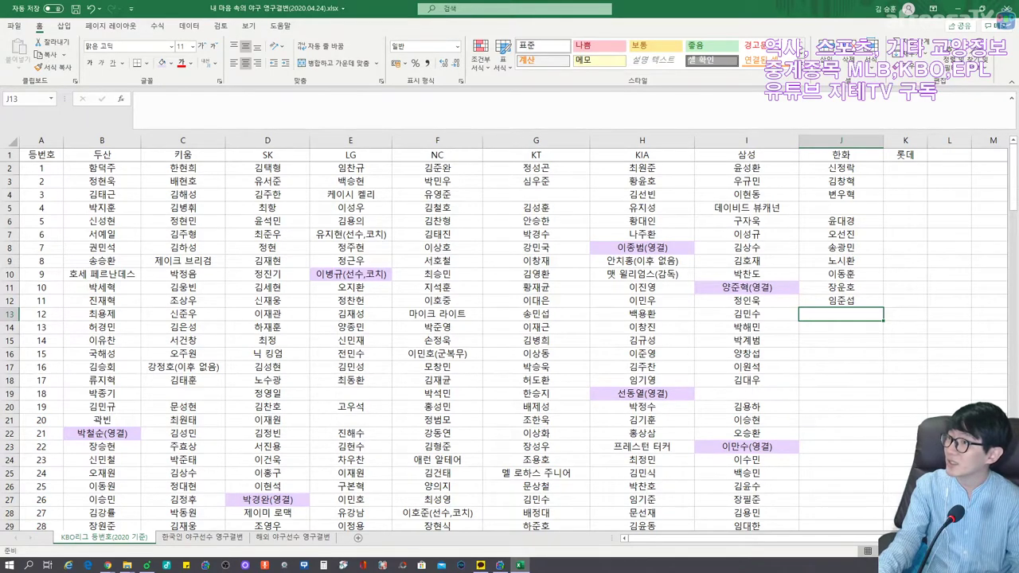
Enter 양성우, 최재훈, 강경학 and 문동욱 in the 한화 column for numbers 12 to 15.
text(양성우)
key(Return)
text(최재훈)
key(Return)
text(강경학)
key(Return)
text(문동우ㄱ)
key(Return)
Enter 하주석, 김범수 and 박주홍 in the 한화 column for numbers 16 to 18.
text(하주석)
key(Return)
text(김범수)
key(Return)
text(박주홍)
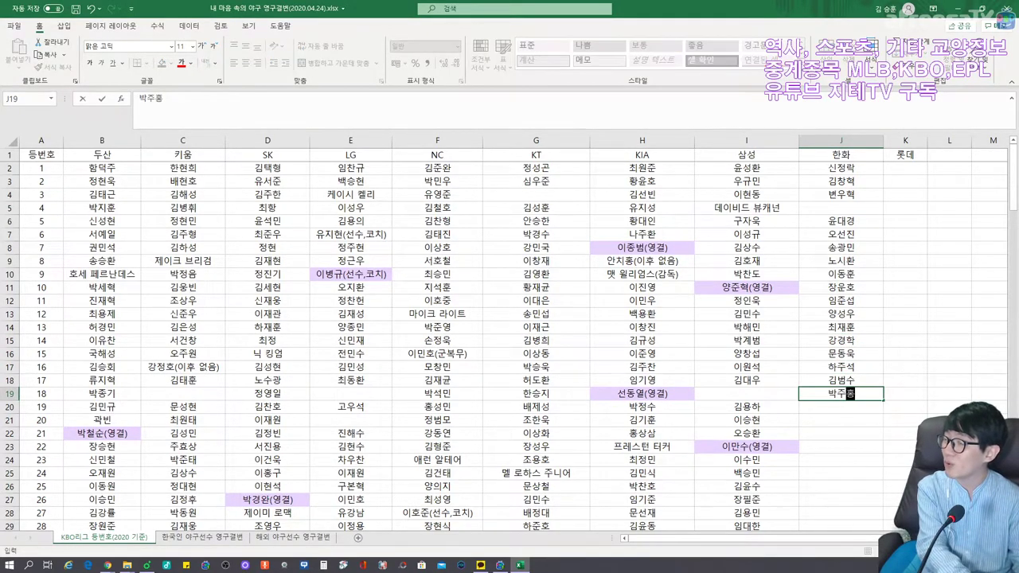
key(Return)
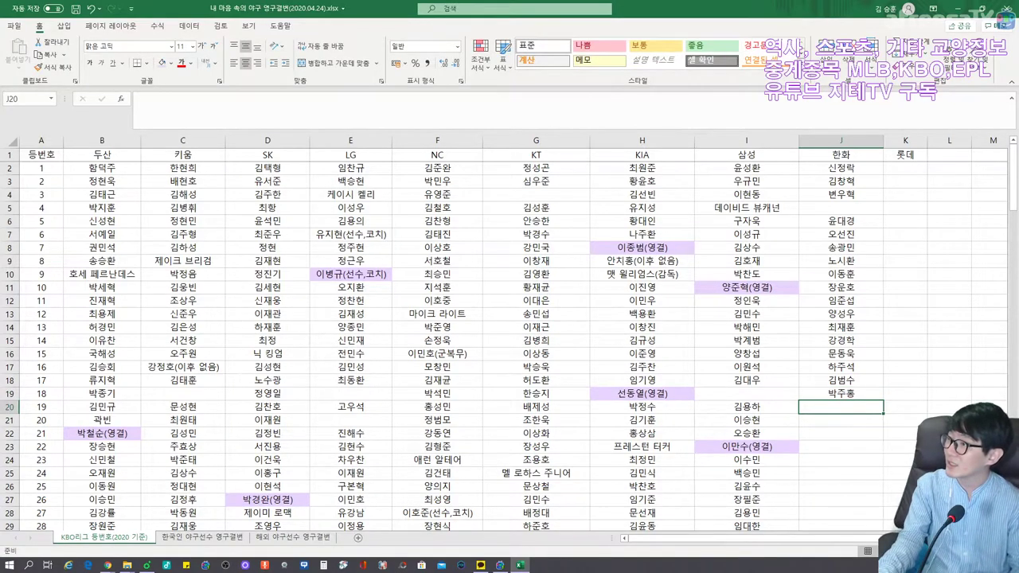
Enter 이용규 and 남지민 in the 한화 column for numbers 19 and 20.
text(이용규)
key(Return)
text(ㄴ남지민)
key(Return)
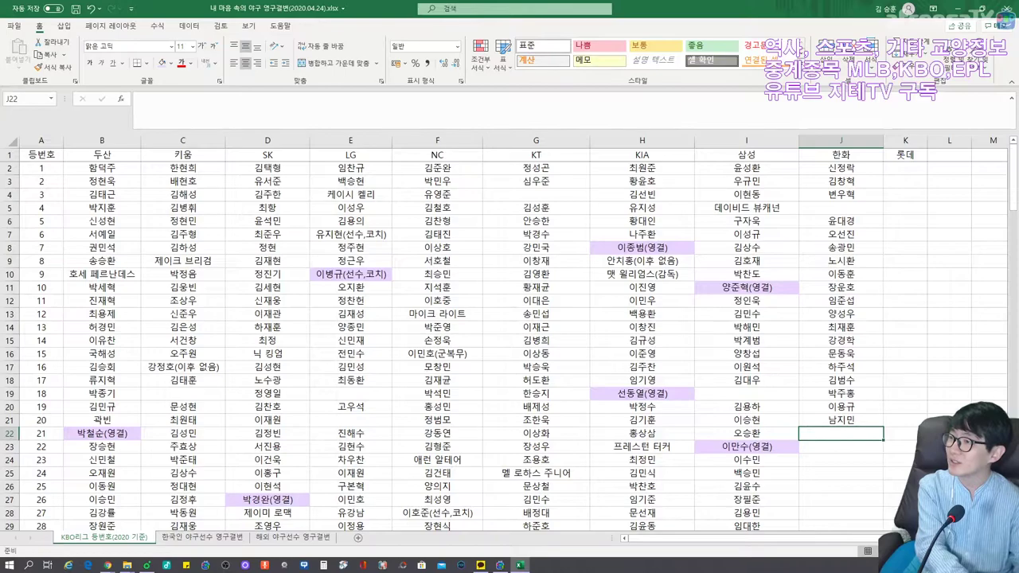
Enter 송진우(영결) for number 21 in the 한화 column and fill its cell with the light purple used for retired numbers.
text(송진우(영)
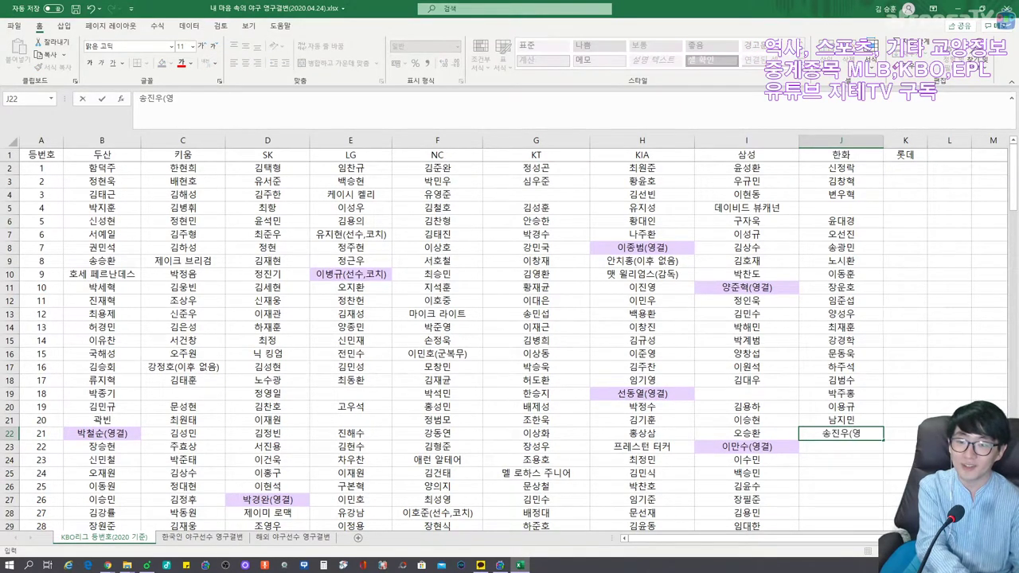
text(결))
key(Return)
key(Up)
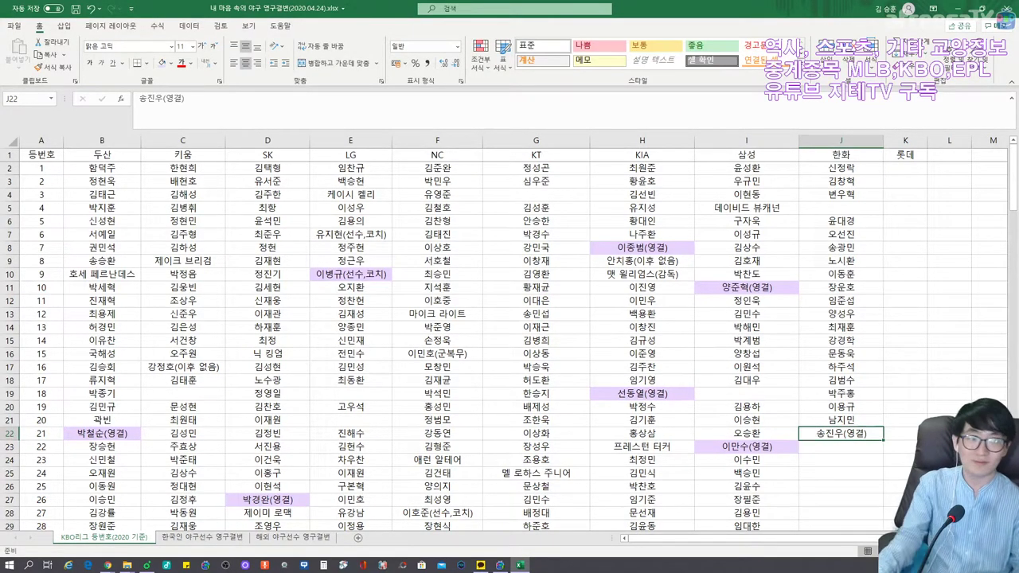
click(162, 63)
key(Down)
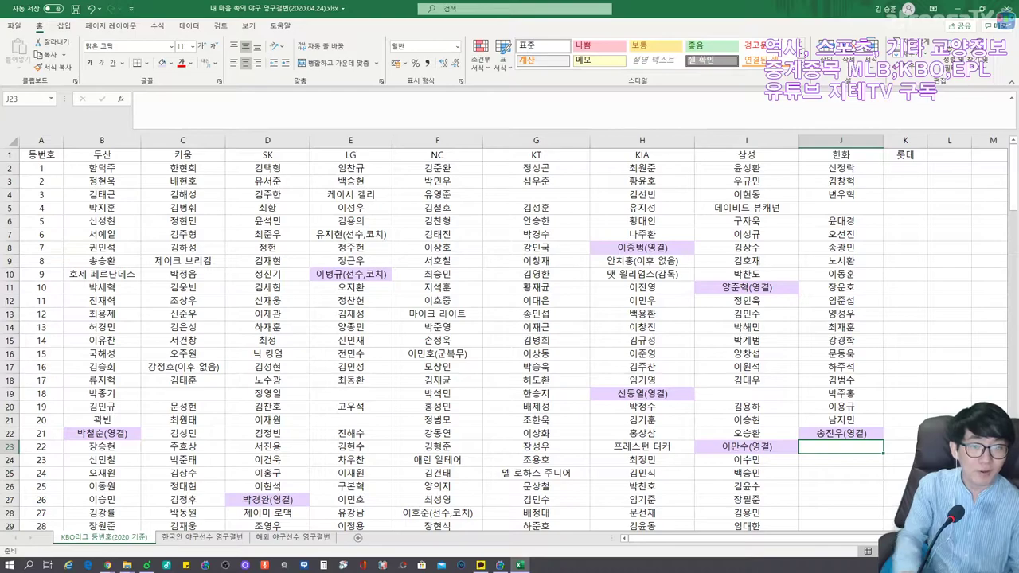
key(Up)
key(Left)
key(Left)
key(Left)
key(Left)
key(Left)
key(Left)
key(Left)
key(Left)
key(F4)
key(Right)
key(Left)
key(Right)
key(Right)
key(Right)
key(Right)
key(Right)
key(Right)
key(Right)
key(Right)
key(F4)
key(Down)
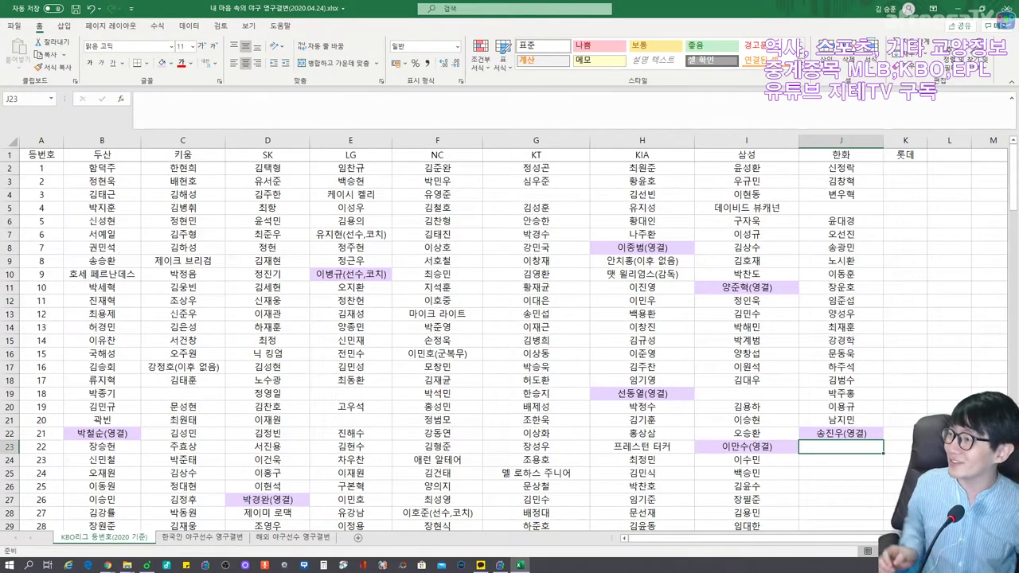
Enter 이태양 for number 22 and 정민철(영결) for number 23 in the 한화 column, filling the number 23 cell with light purple.
text(이태양)
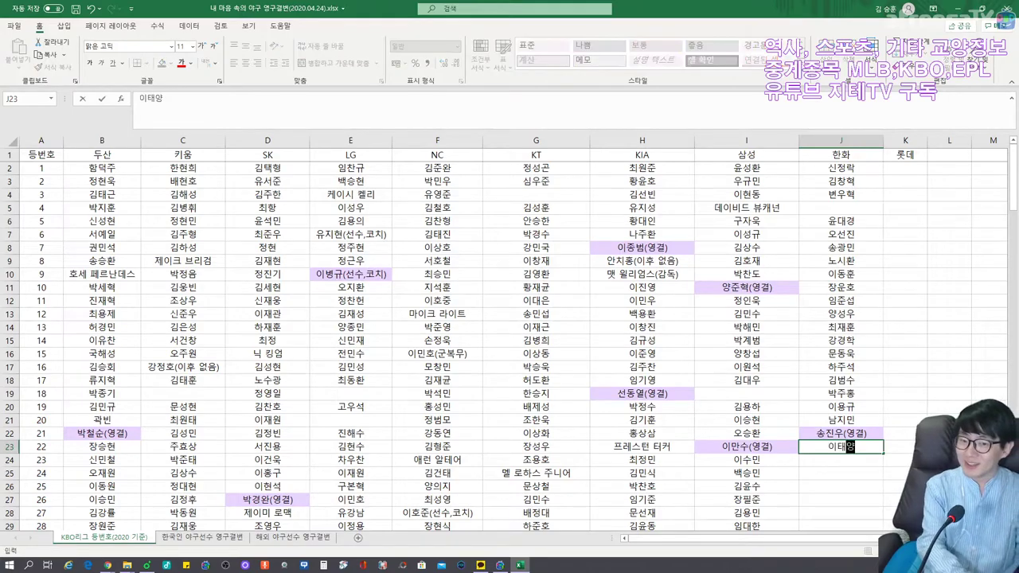
key(Return)
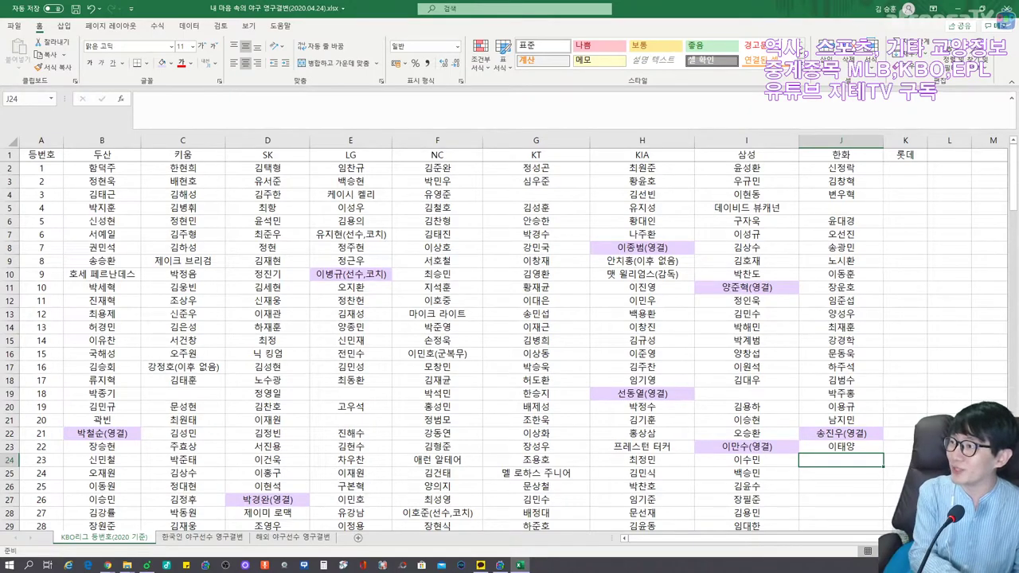
text(정민)
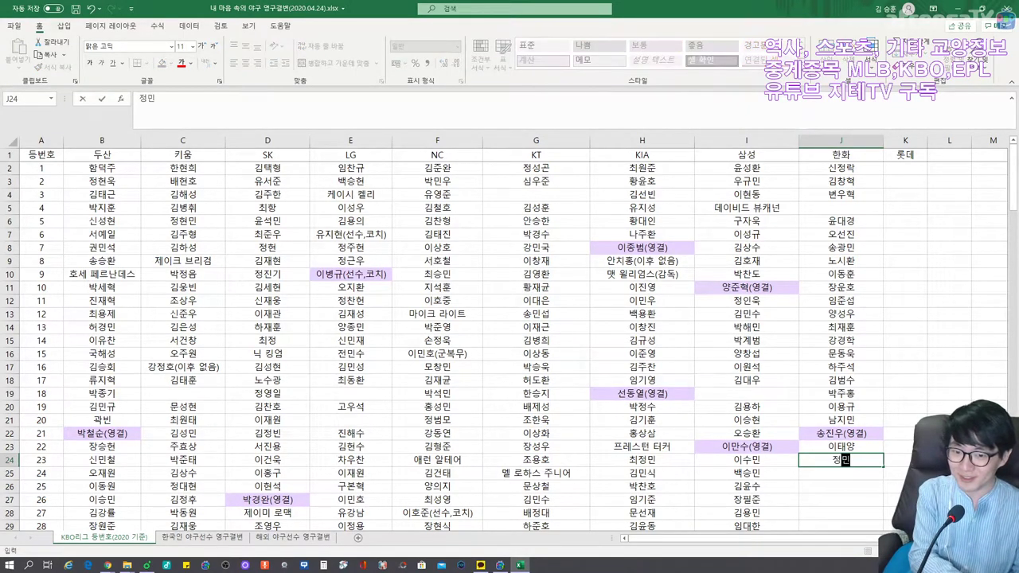
text(철(ㅇ영결))
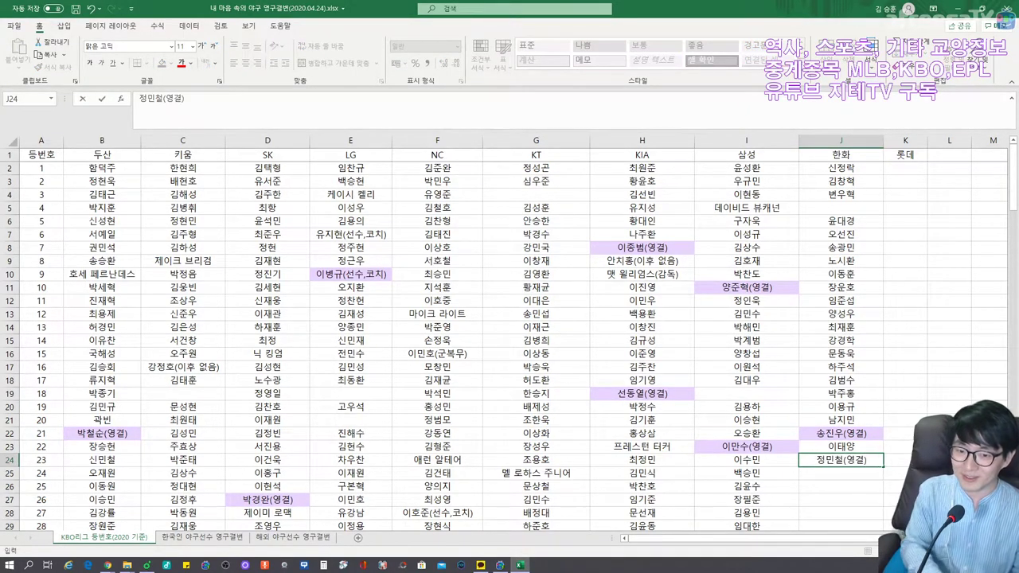
key(ctrl+Return)
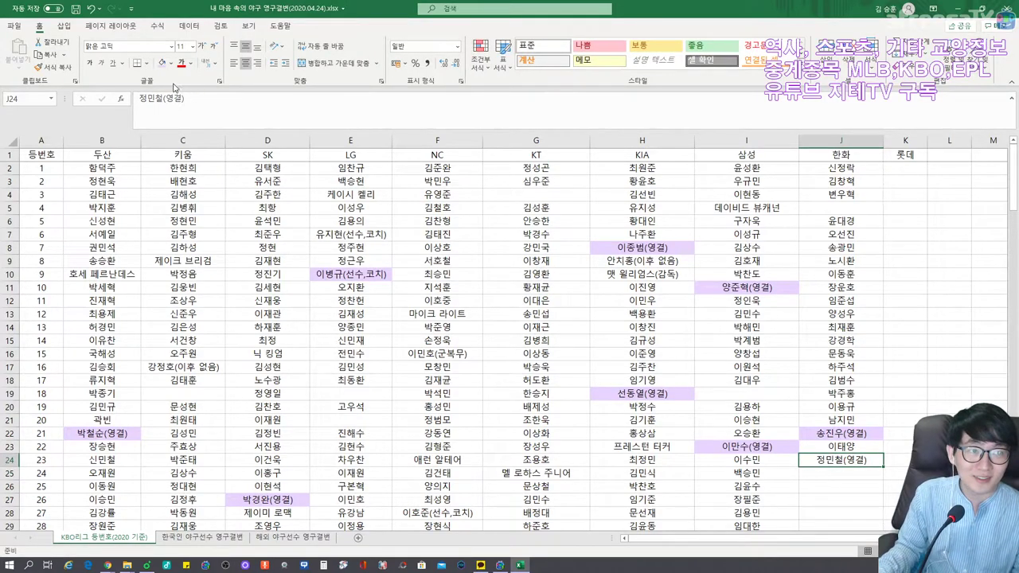
click(162, 64)
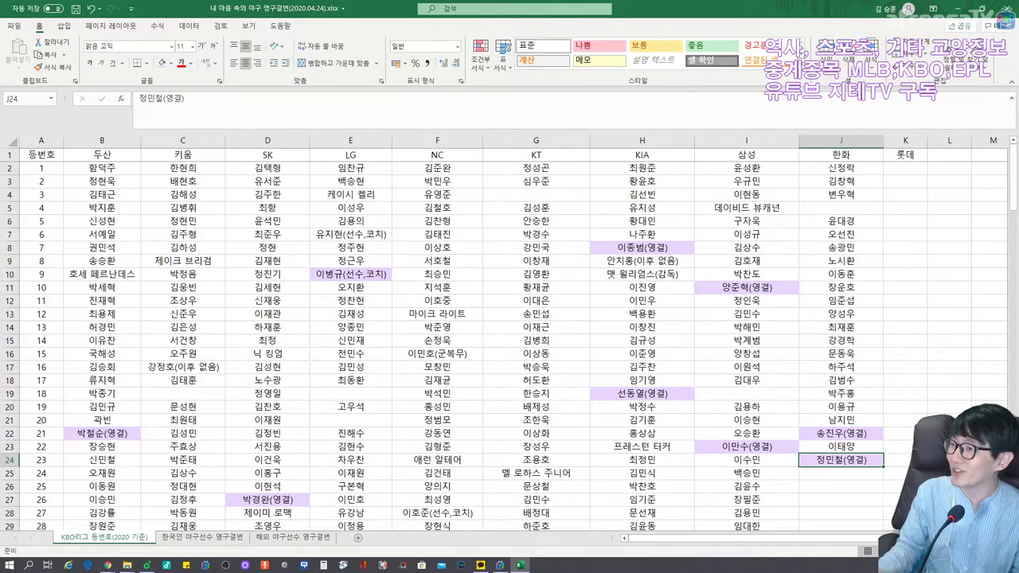
Enter 김회성, 최진행, 한승주 and 이해창 in the 한화 column for numbers 24 to 27.
key(Down)
key(Down)
key(Down)
key(Down)
key(Down)
key(Up)
key(Up)
key(Up)
key(Up)
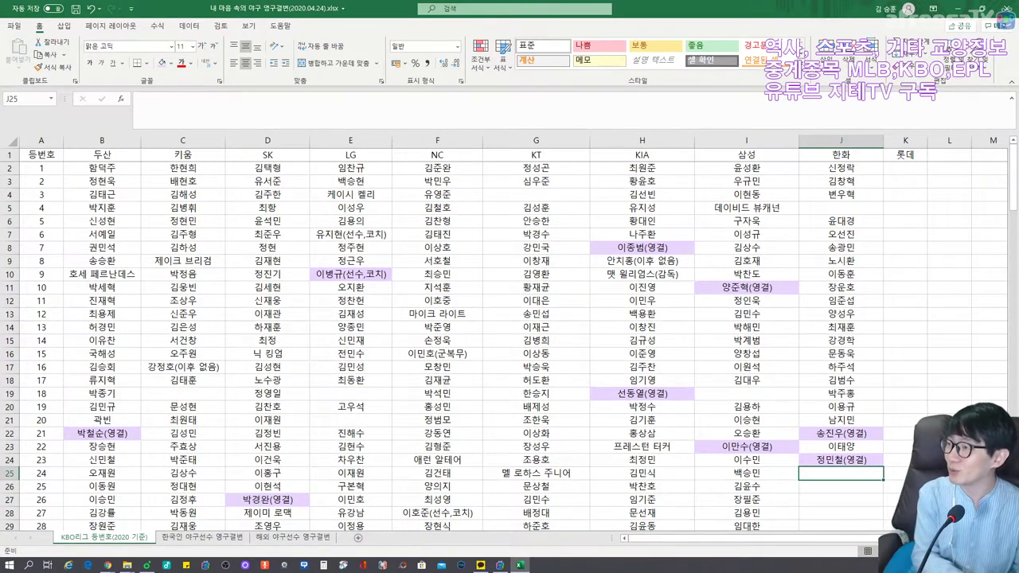
text(김회성)
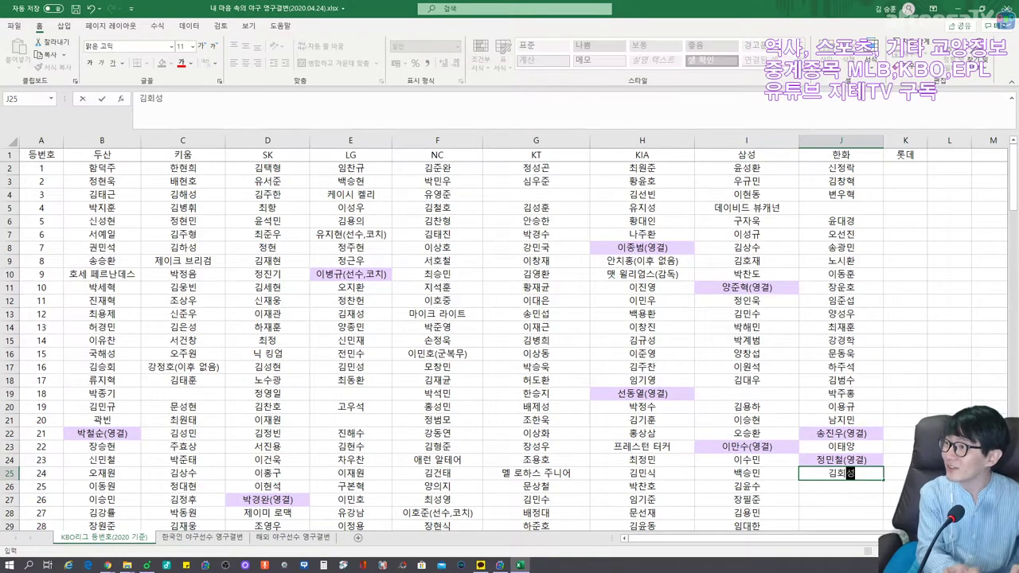
key(Return)
text(최진행)
key(Return)
text(한승주)
key(Return)
text(이해창)
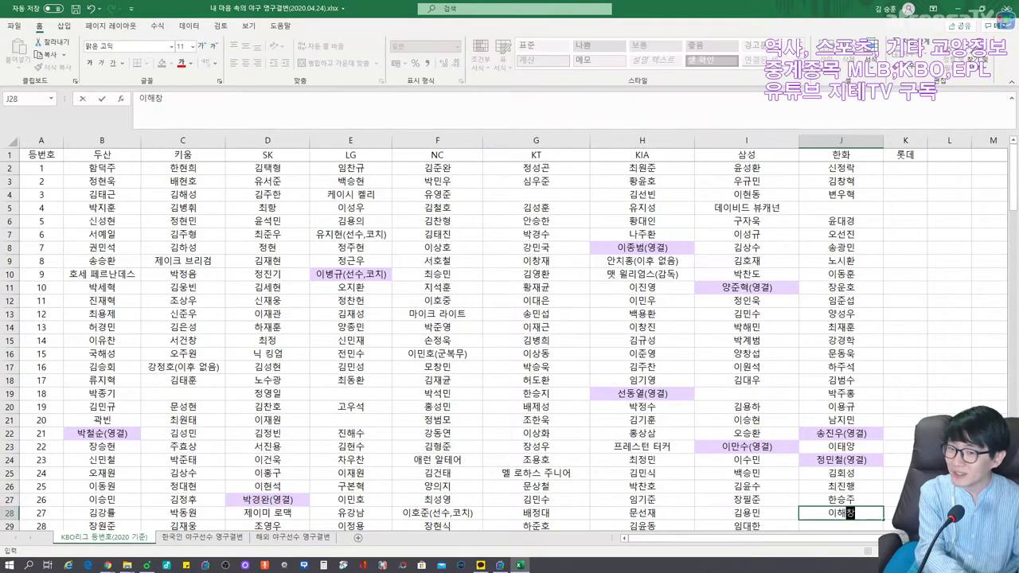
key(Return)
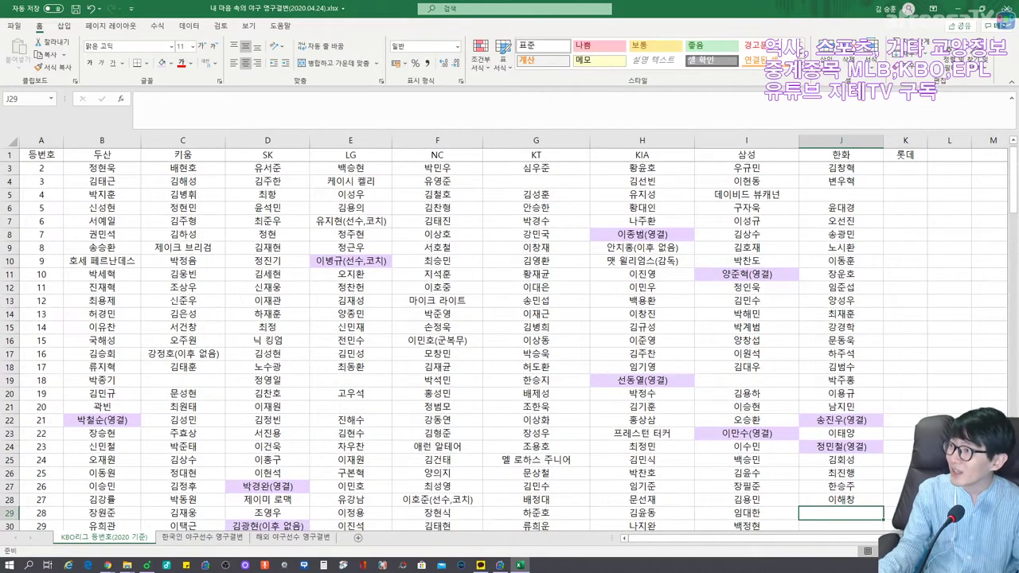
Enter 장시환, 김경태 and 제러드 호잉 in the 한화 column for numbers 28 to 30.
text(장시환)
key(Return)
text(김경ㄷ태)
key(Return)
text(제러드 )
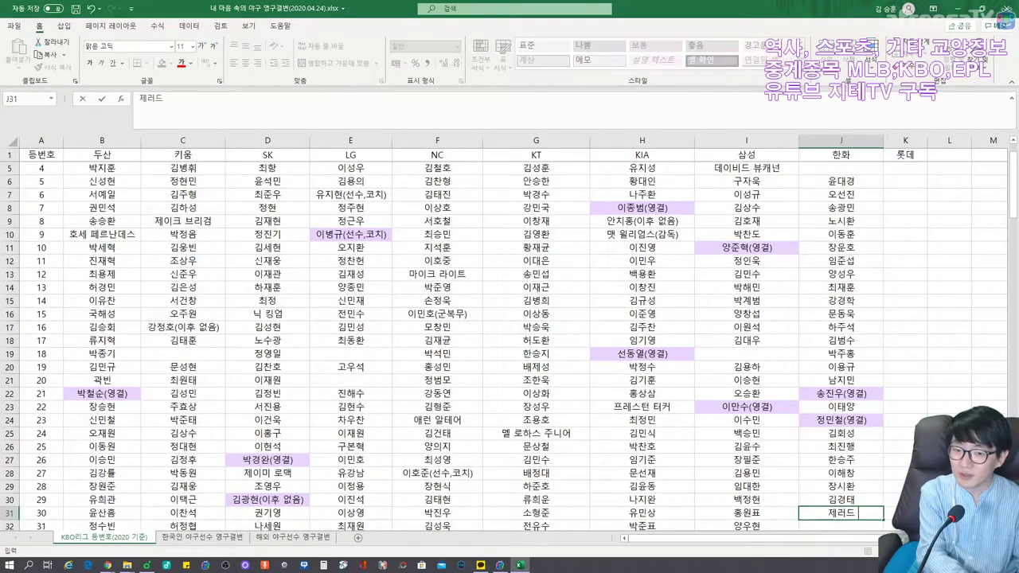
text(홍잉)
key(Return)
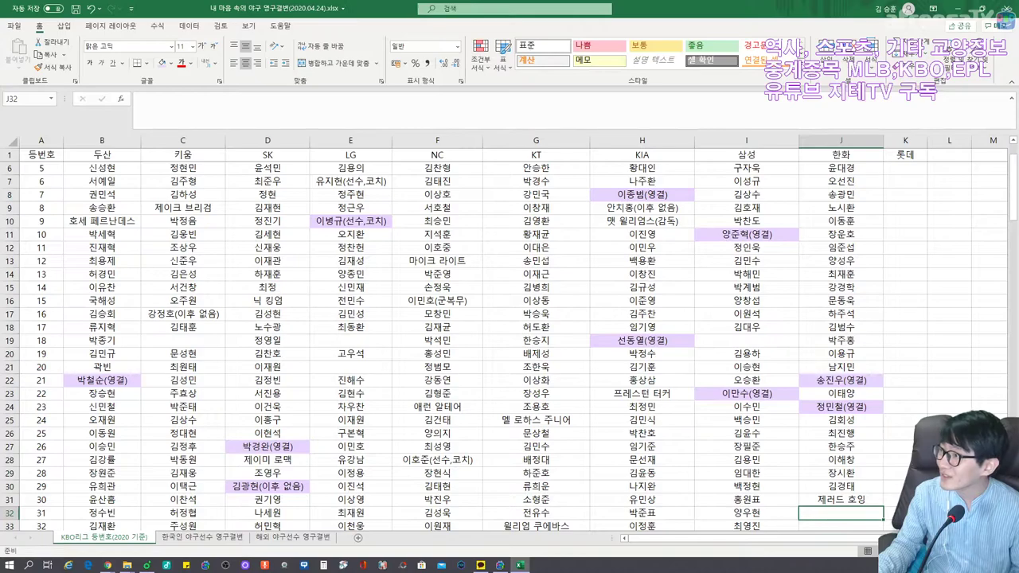
Correct the spelling of the 한화 entry for number 30 to 제라드 호잉.
key(Up)
text(제라드)
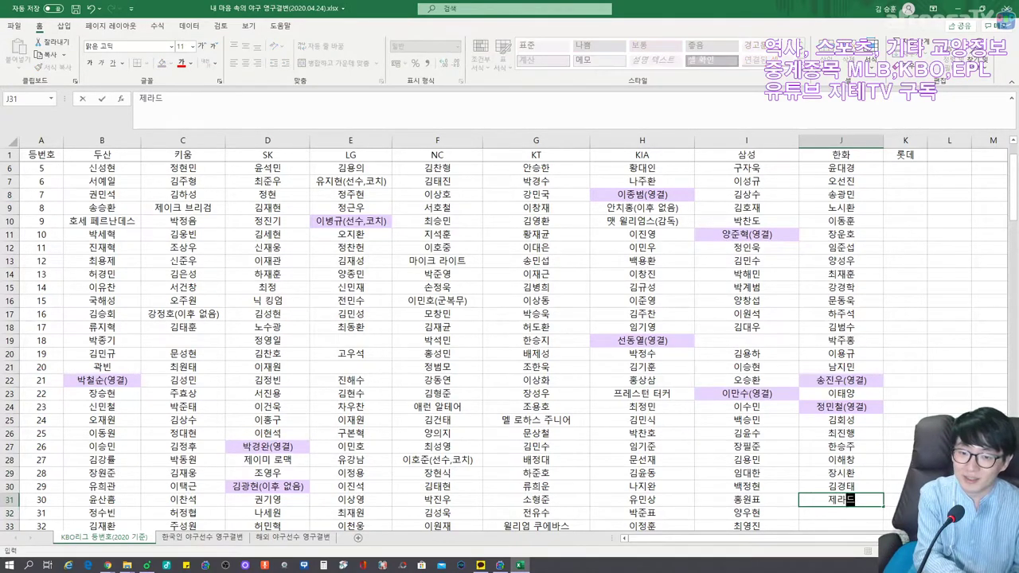
text( 홍잉)
key(Return)
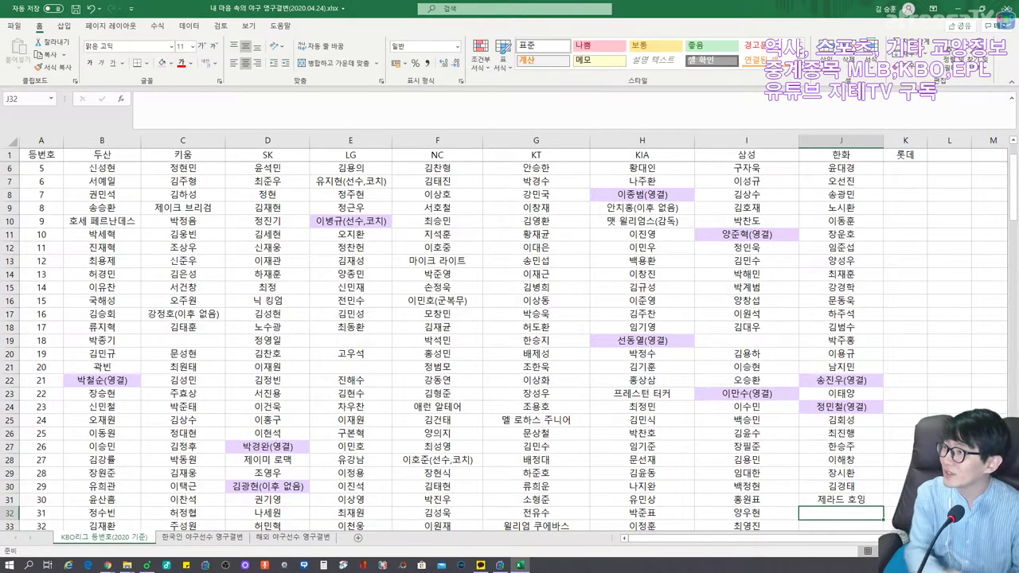
Enter 송창식, 김진욱 and 정진호 in the 한화 column for numbers 31 to 33.
text(송창식)
key(Return)
text(김진욱)
key(Return)
text(정진호)
key(Return)
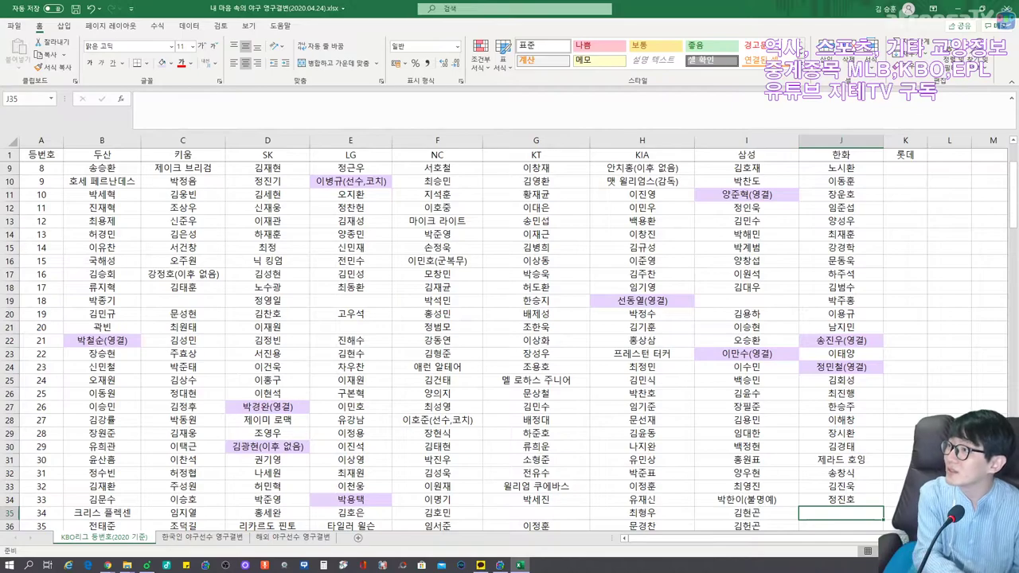
Enter 최승준 and 장종훈(영결) in the 한화 column for numbers 34 and 35.
text(최승준)
key(Return)
text(장)
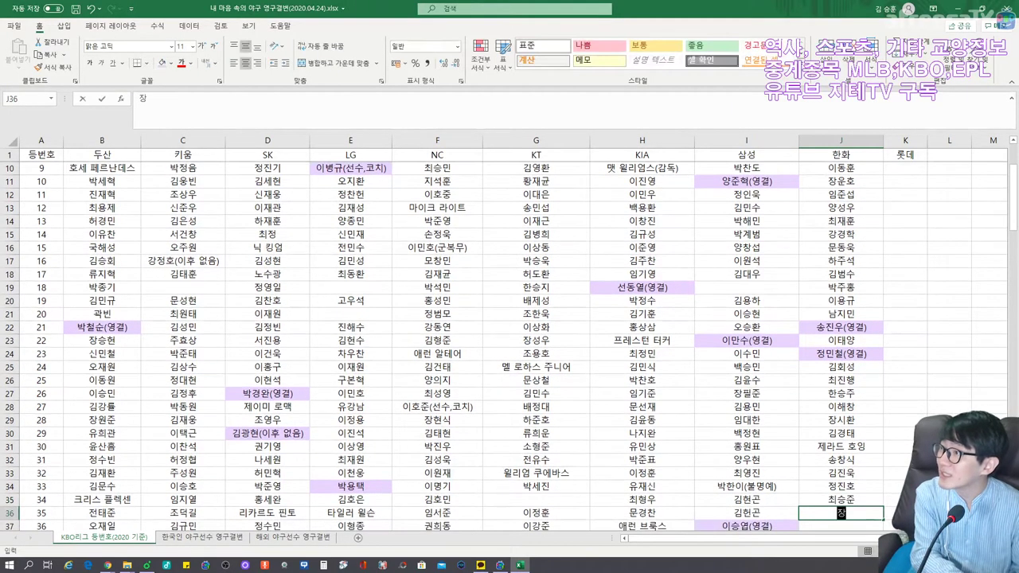
text(종훈(영결))
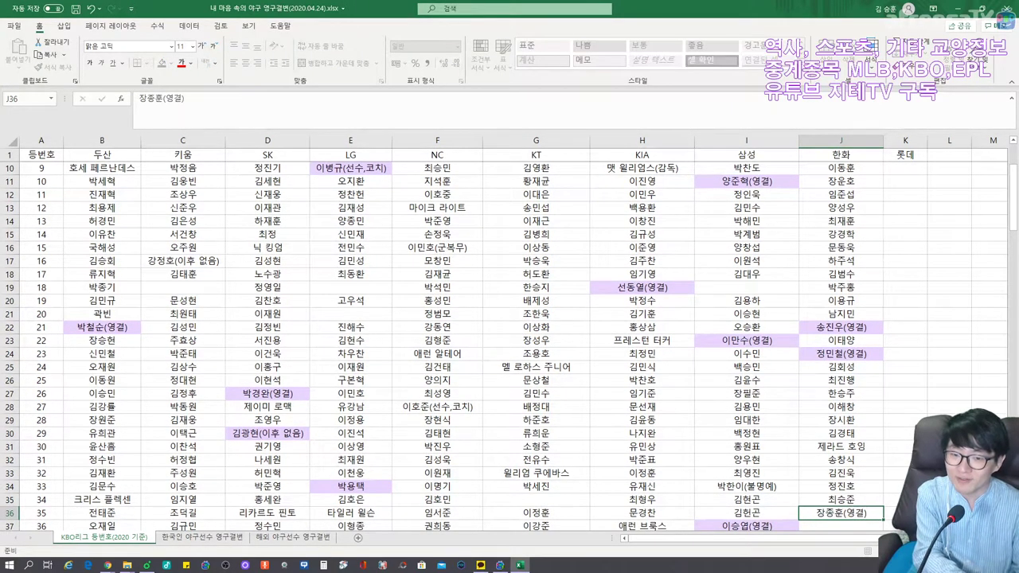
key(Return)
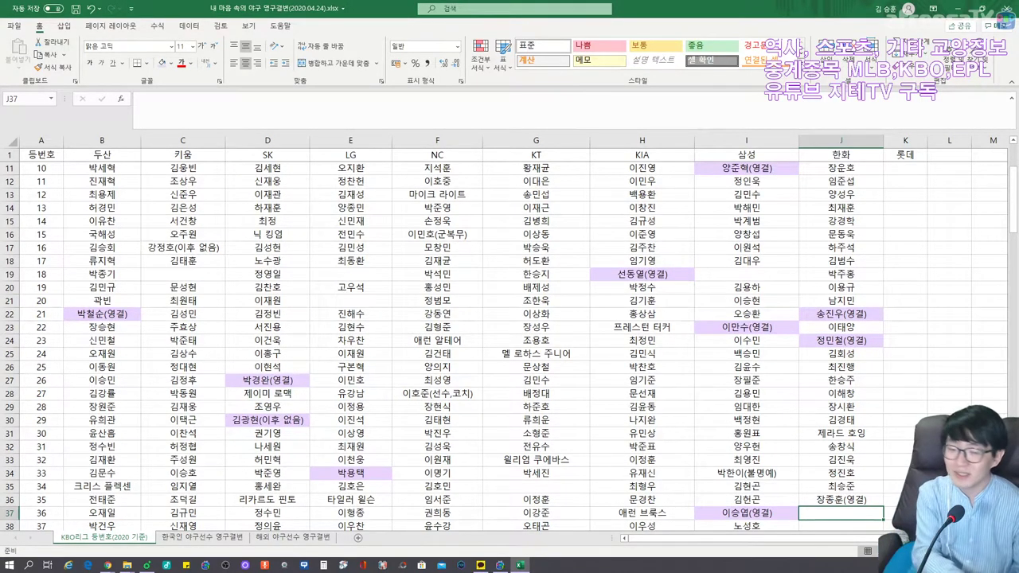
Enter 장민재, 김진영, 안영명 and 김민하 in the 한화 column for numbers 36 to 39.
text(장ㅁ)
text(재)
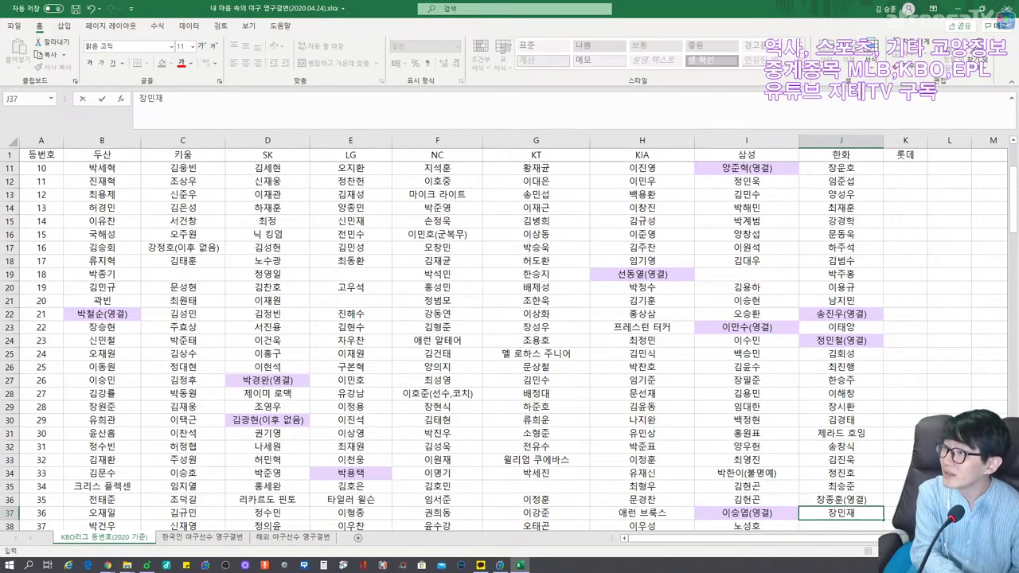
key(Return)
text(김진영)
key(Return)
text(안영명)
key(Return)
text(김민하)
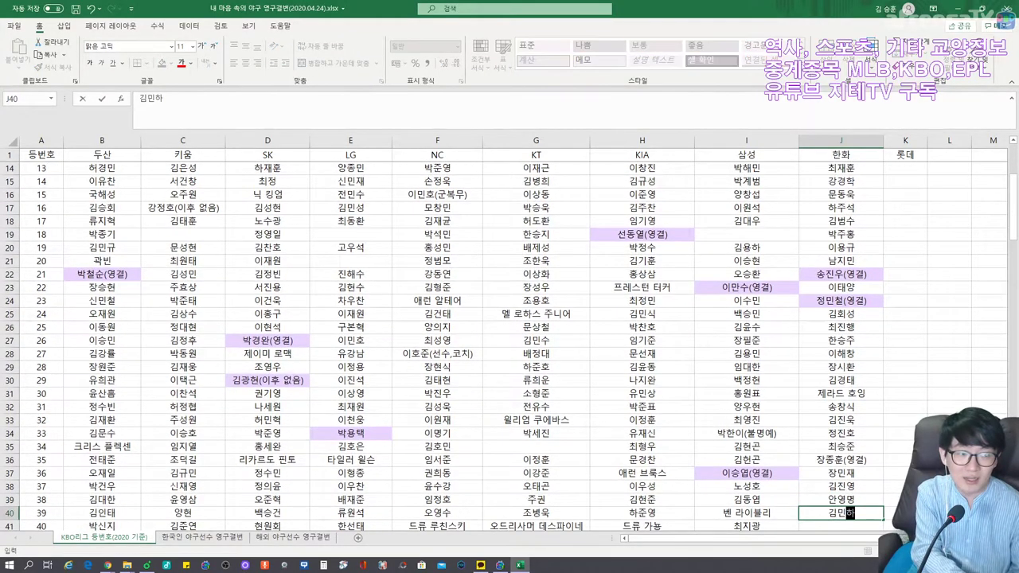
key(Return)
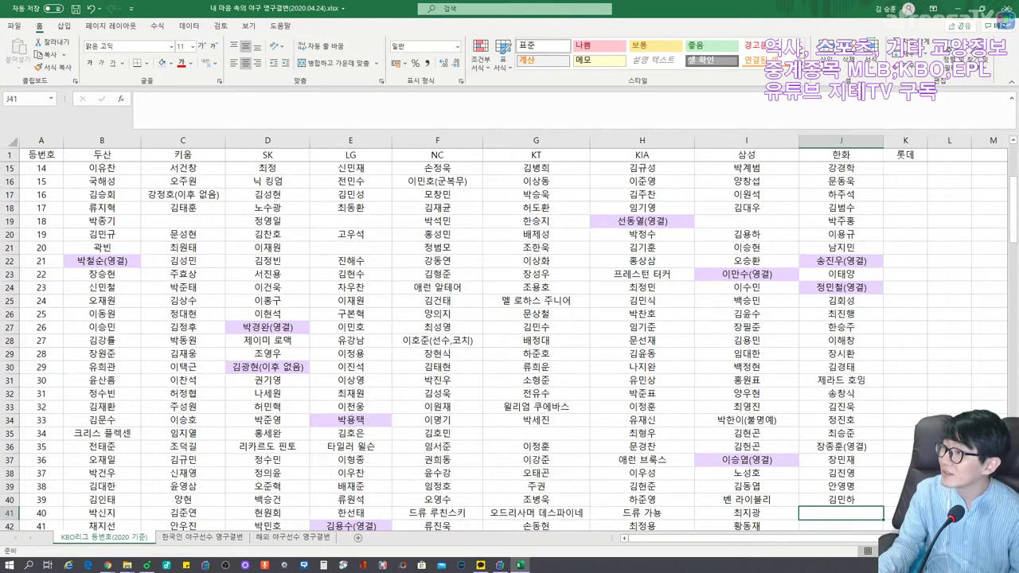
Enter 한용덕(감독) in the 한화 column for number 40.
text(한용)
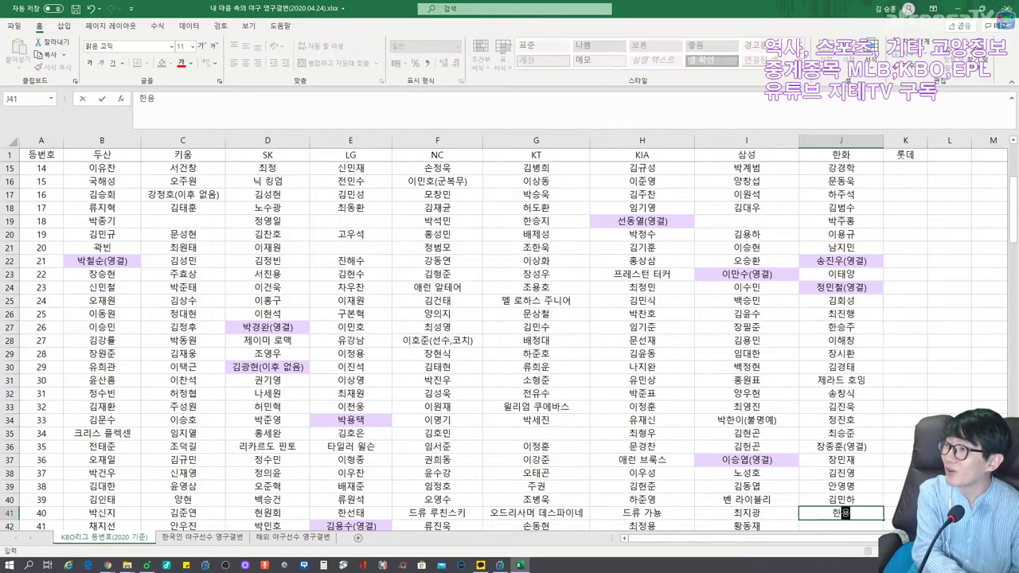
text(덕(가감독))
key(Return)
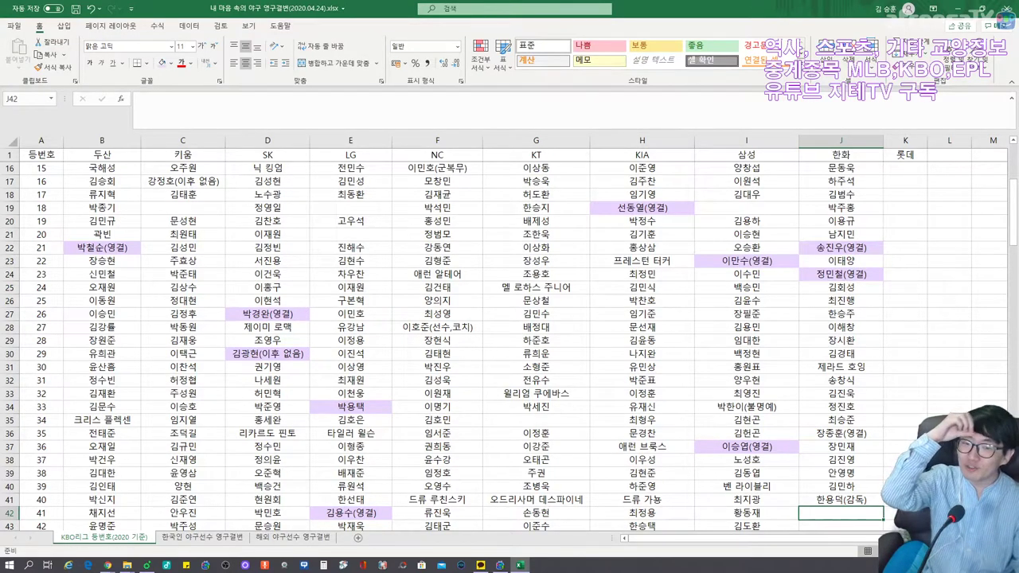
Extend the note in the 한화 entry for number 40 so it reads 한용덕(선수,감독).
click(841, 500)
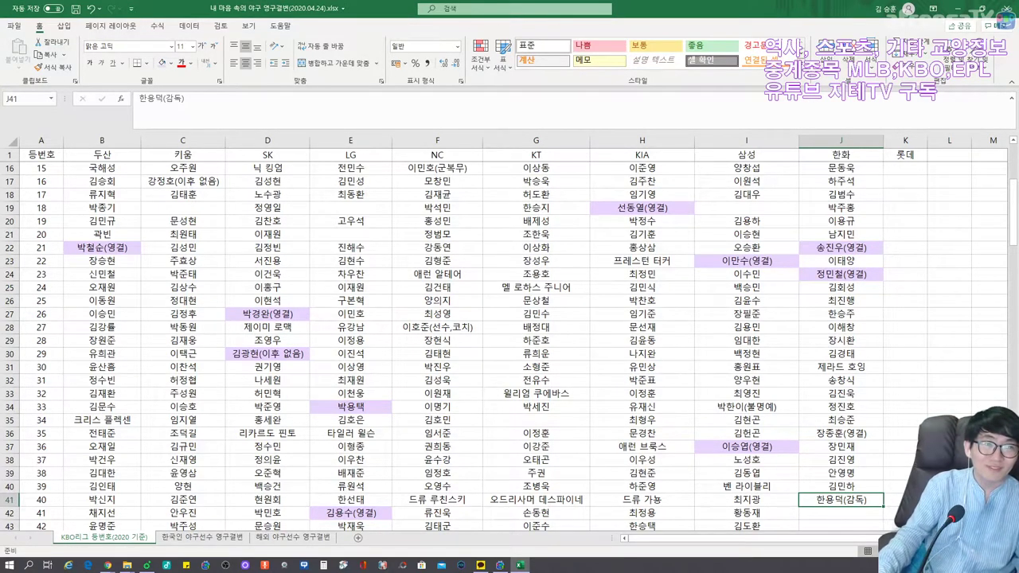
click(166, 98)
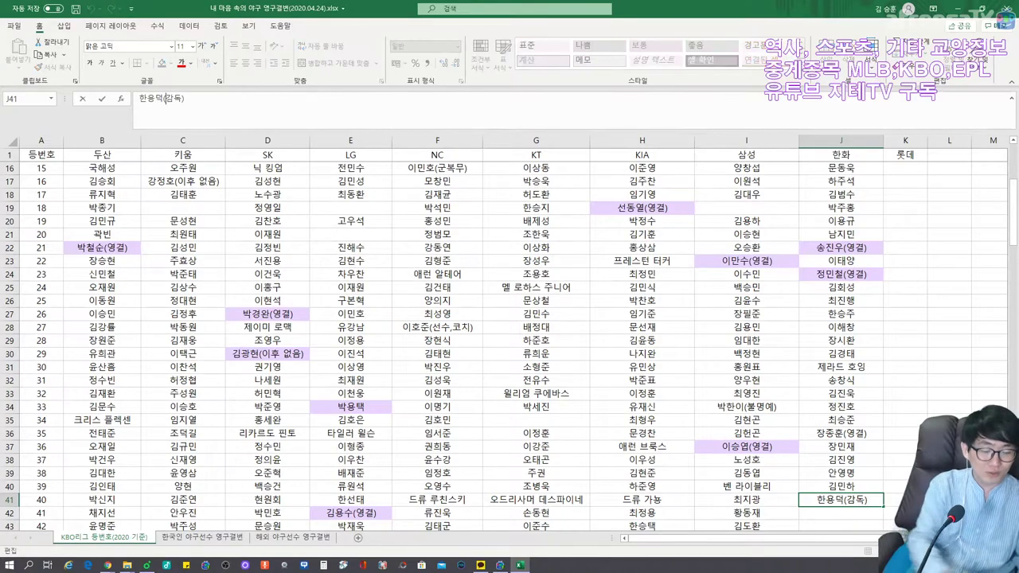
text(선수,)
key(Return)
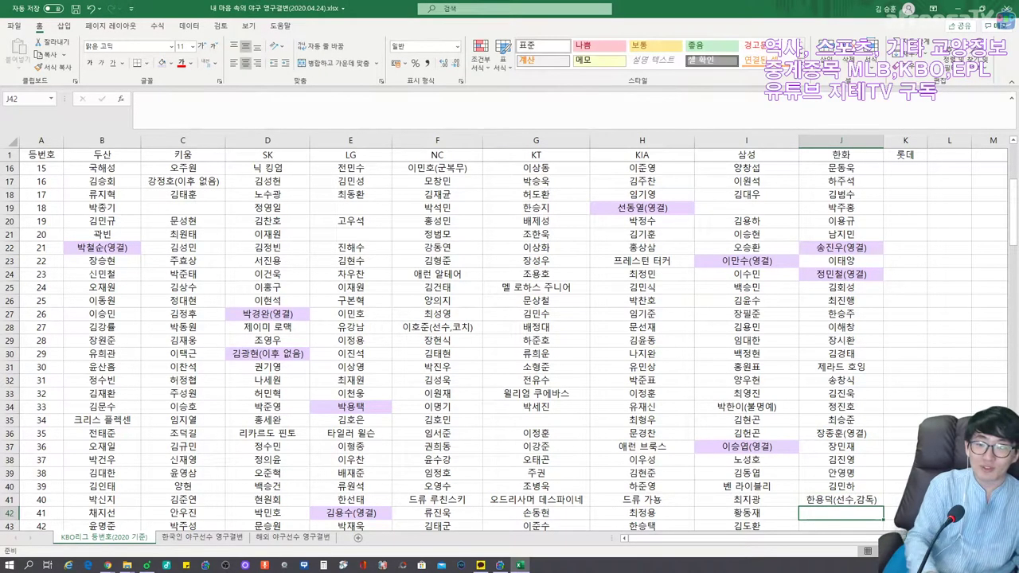
Enter 이현호, 박상언, 정은원 and 워릭 서폴드 in the 한화 column for numbers 41 to 44.
scroll(510, 343, down, 2)
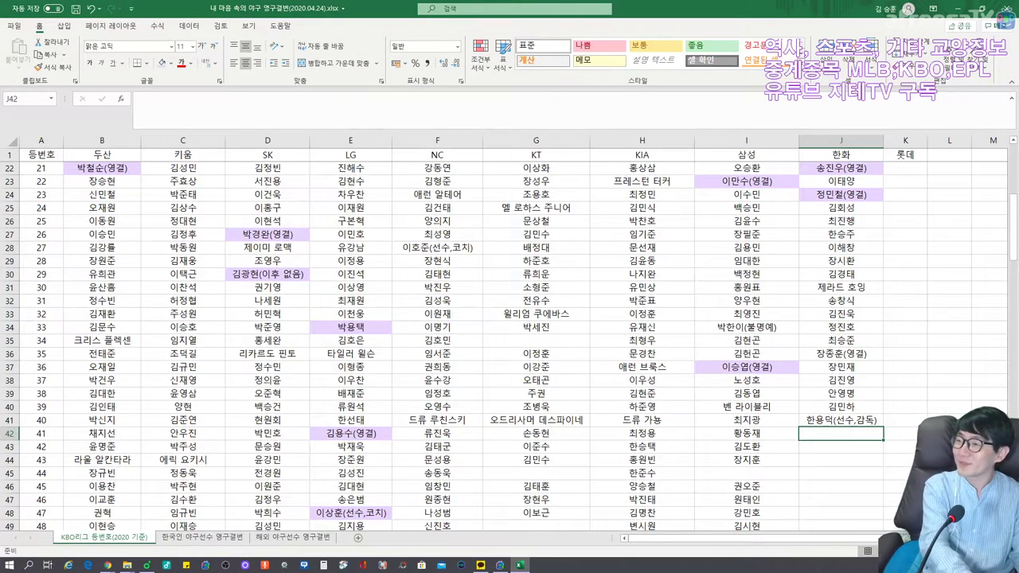
text(이현호)
key(Return)
text(박상어ㄴ)
key(Return)
text(정은원)
key(Return)
text(ㅇ워릭 서폴드)
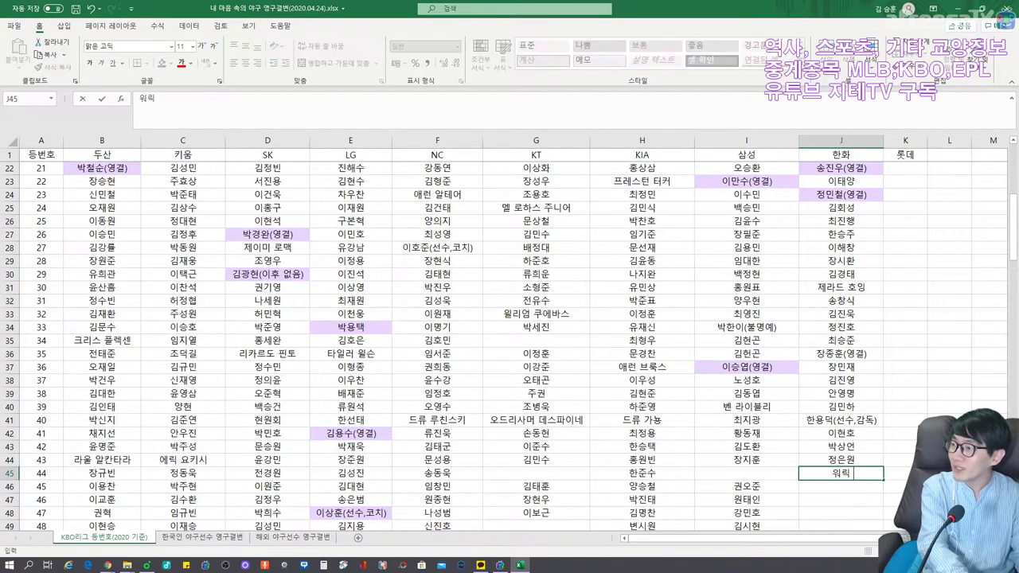
key(Return)
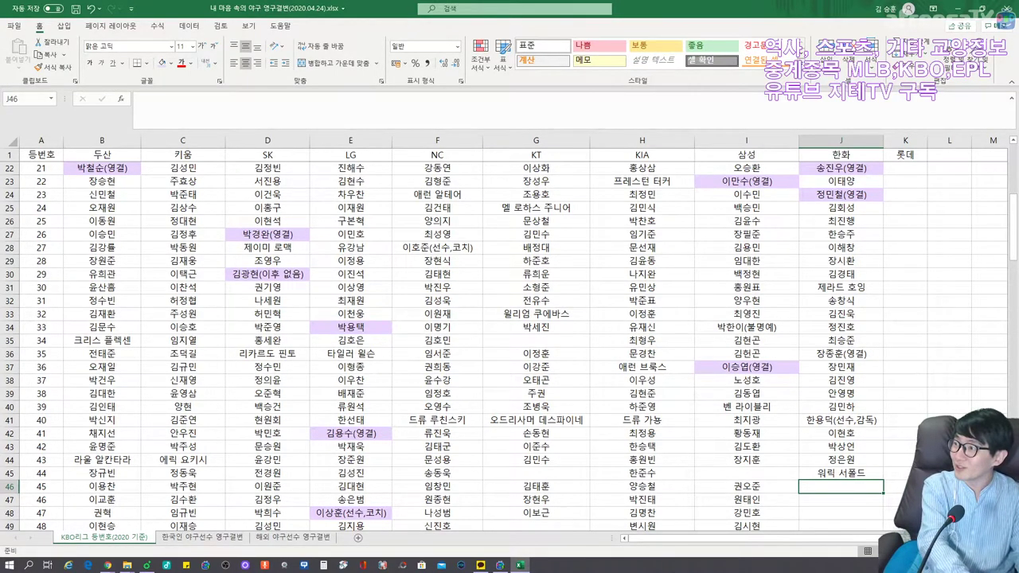
Enter 김이환, 유장혁, 김종민 and 채드 벨 in the 한화 column for numbers 45 to 48.
text(김이환)
key(Return)
text(유자장혁)
key(Return)
text(김종민)
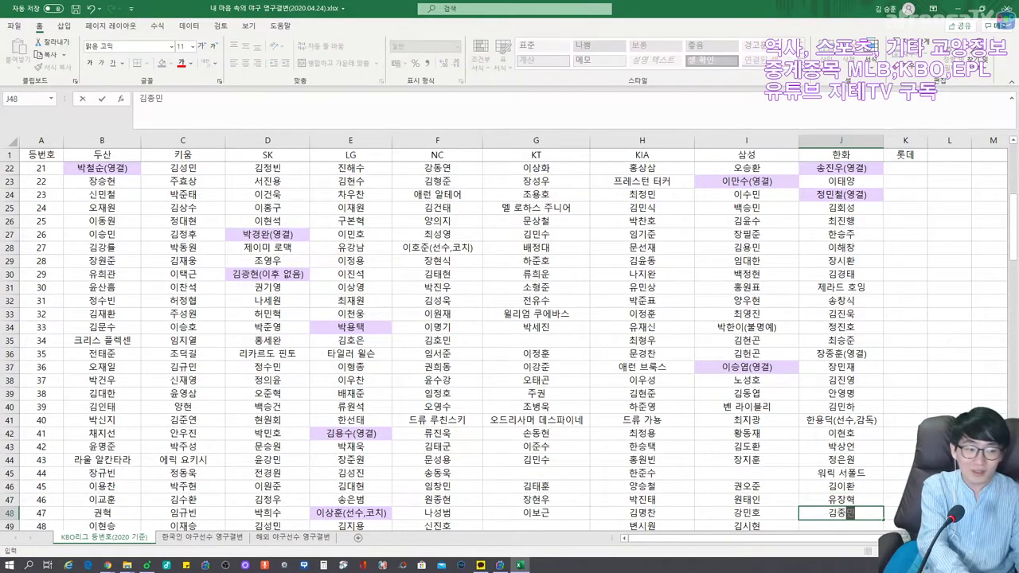
key(Return)
text(채드 벨)
key(Return)
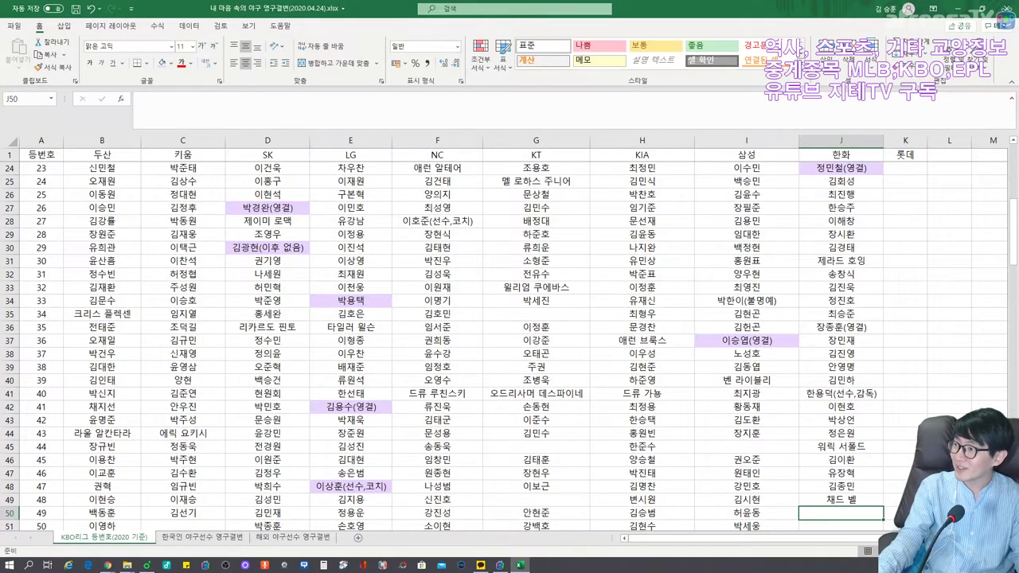
Enter 이충호, 이성열, 장진혁 and 김태균 in the 한화 column for numbers 49 to 52.
text(이충호)
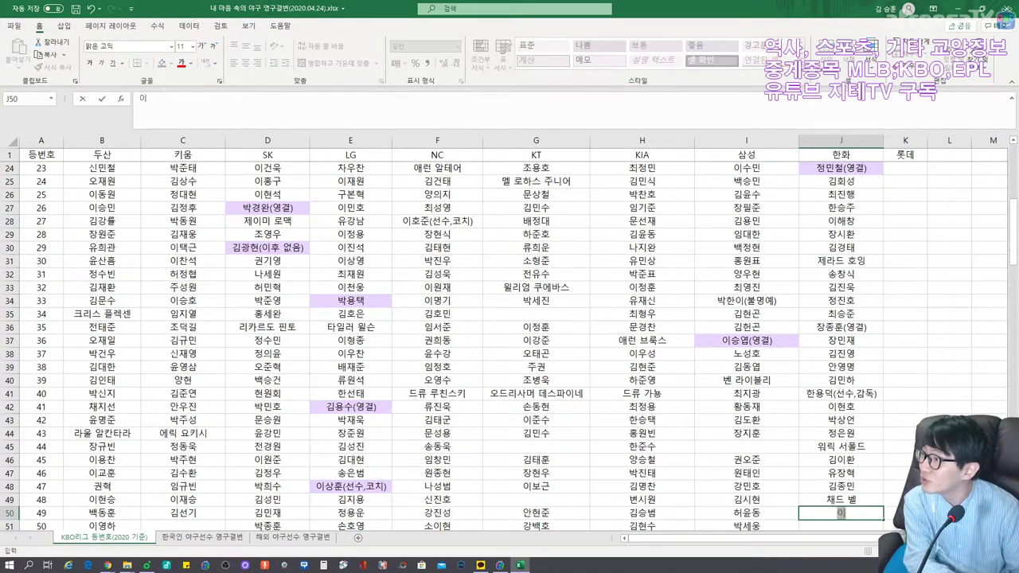
key(Return)
text(잇성열)
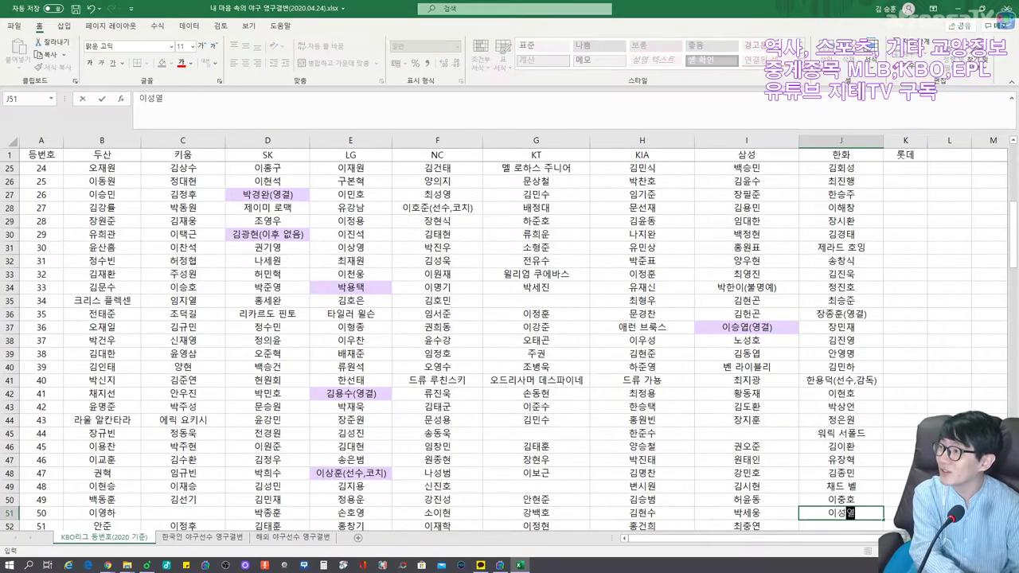
key(Return)
text(장진혁)
key(Return)
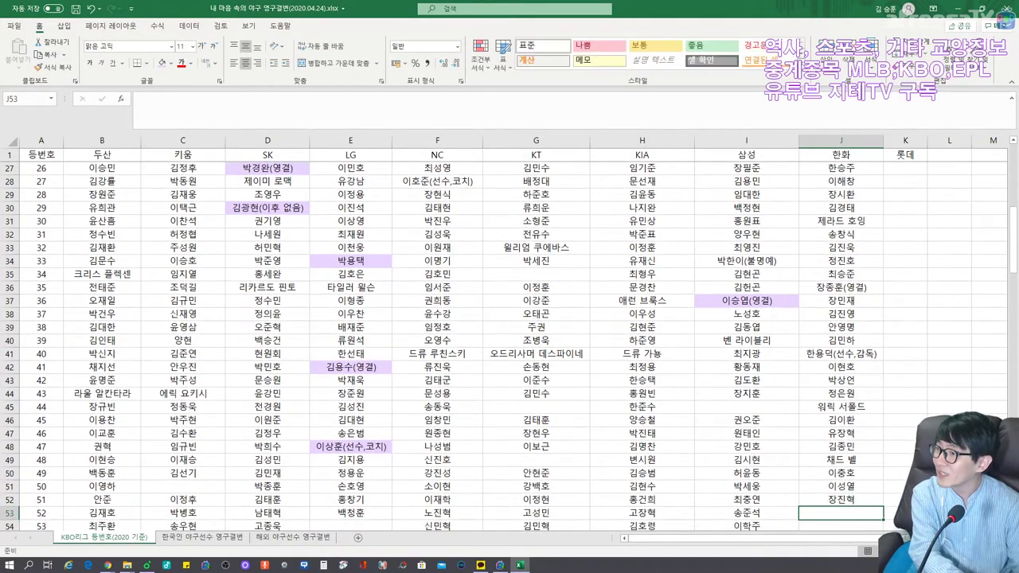
text(김태균)
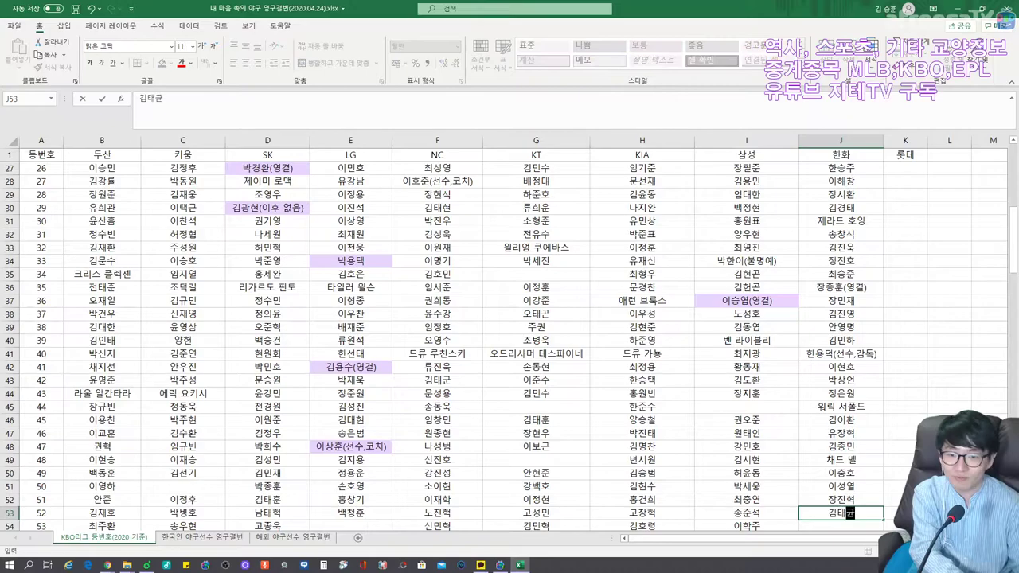
key(Return)
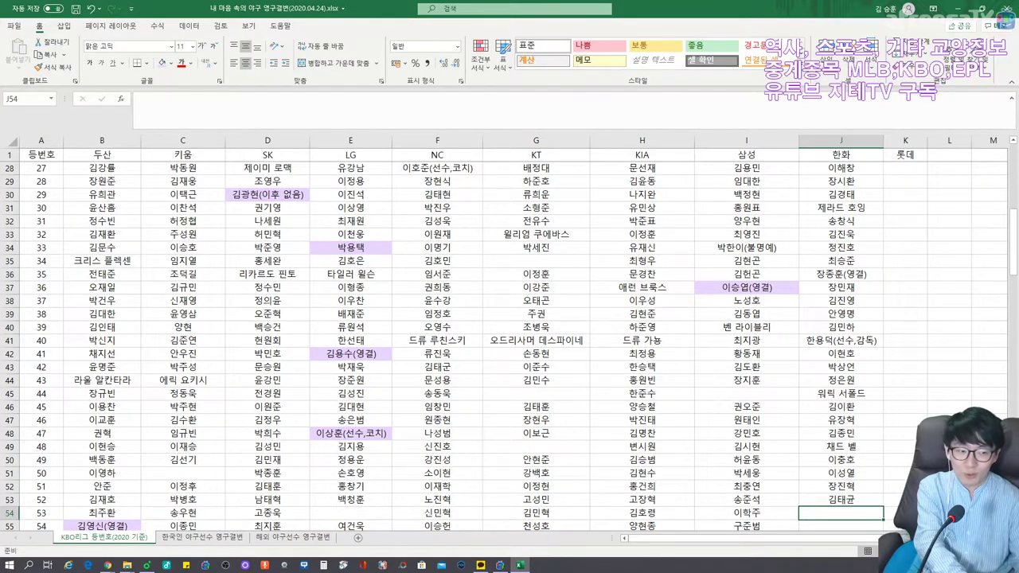
Enter 김민우, 서균, 윤규진 and 백진우 in the 한화 column for numbers 53 to 56.
text(김민우)
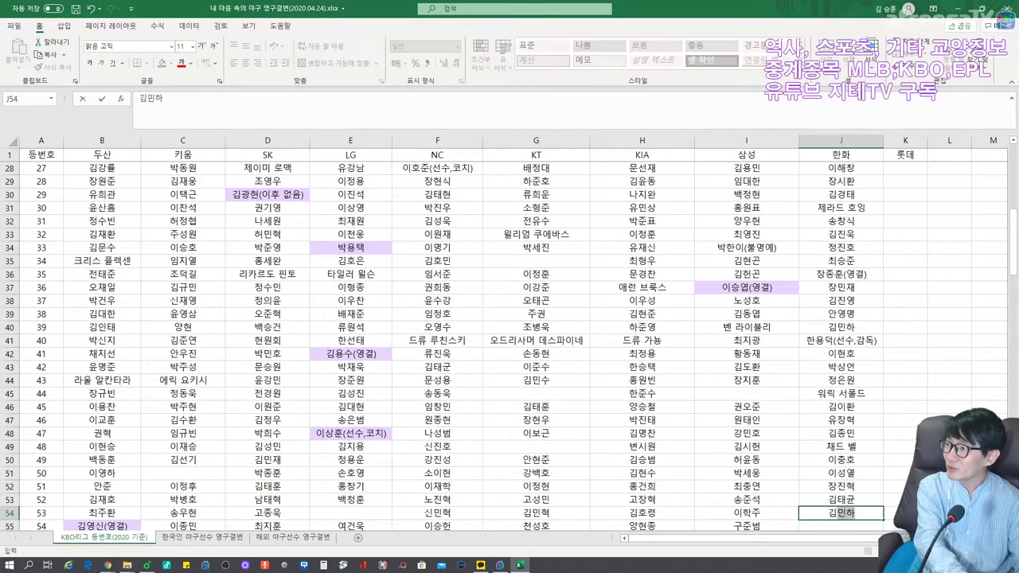
key(Return)
text(석균)
key(Return)
text(윤규진)
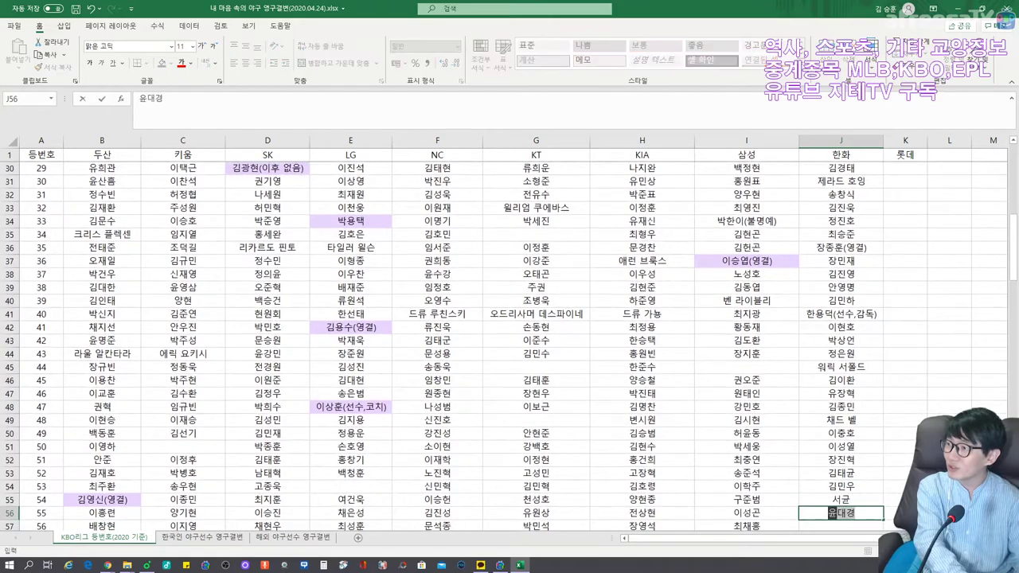
key(Return)
text(ㅂ백진우)
key(Return)
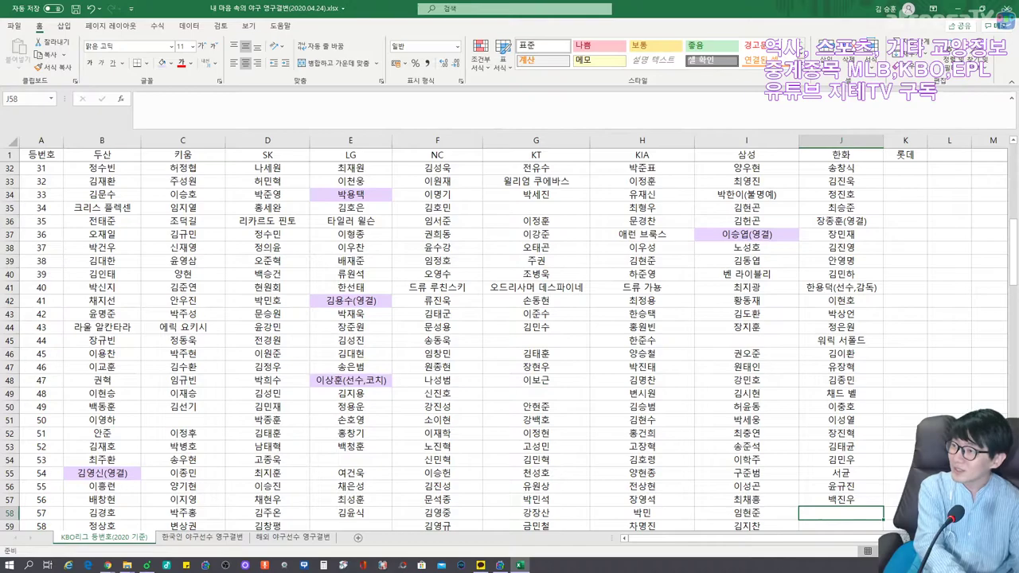
Enter 정우람, 신지후, 윤호솔, 황영국 and 박상원 in the 한화 column for numbers 57 to 61.
text(정우람)
key(Return)
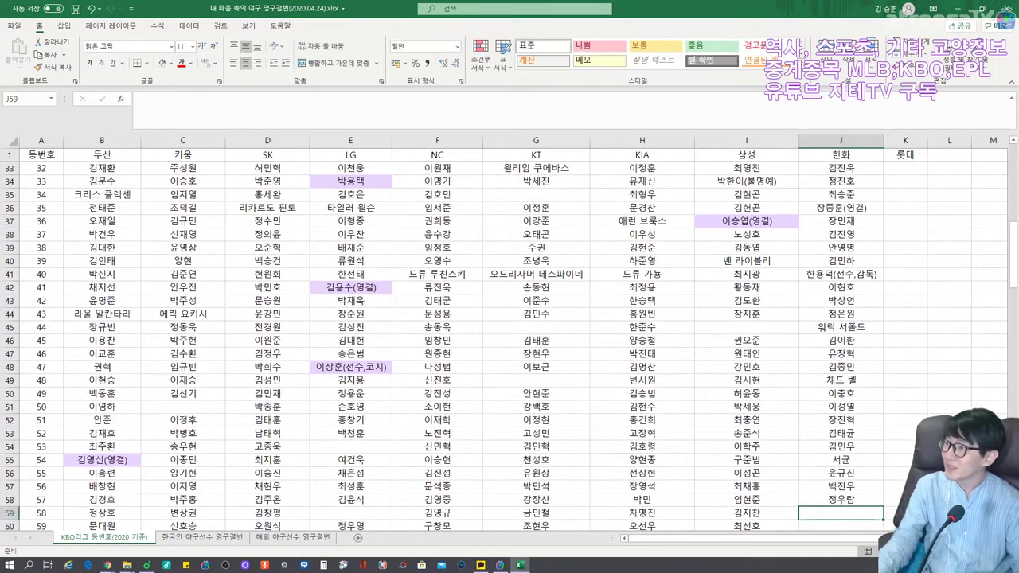
text(신지후)
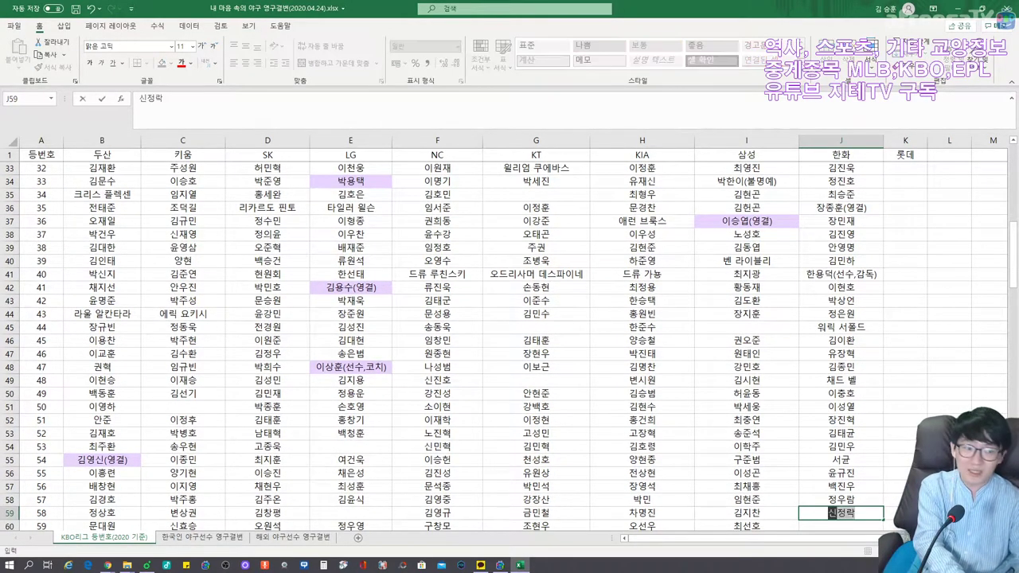
key(Return)
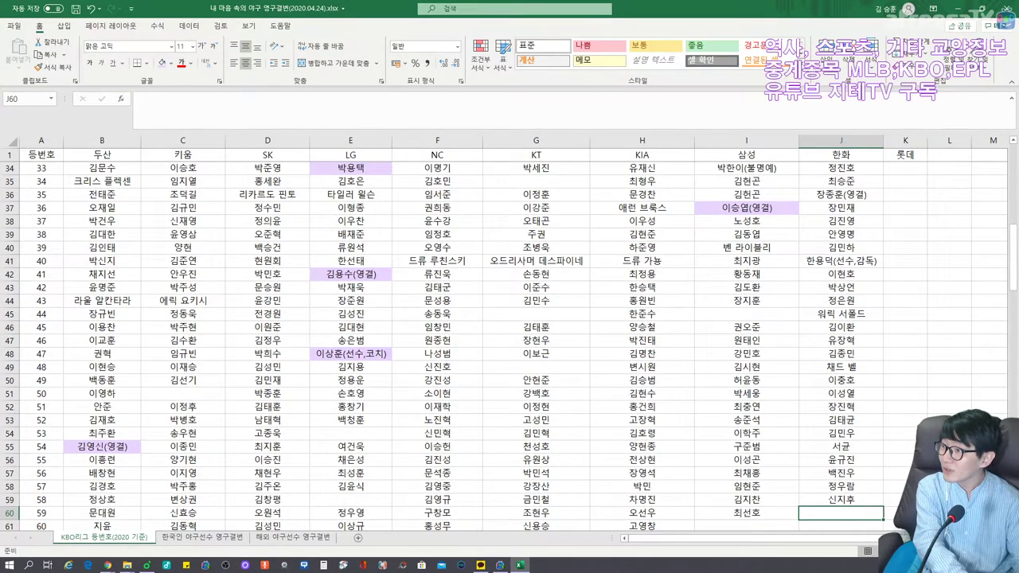
text(윤호솔)
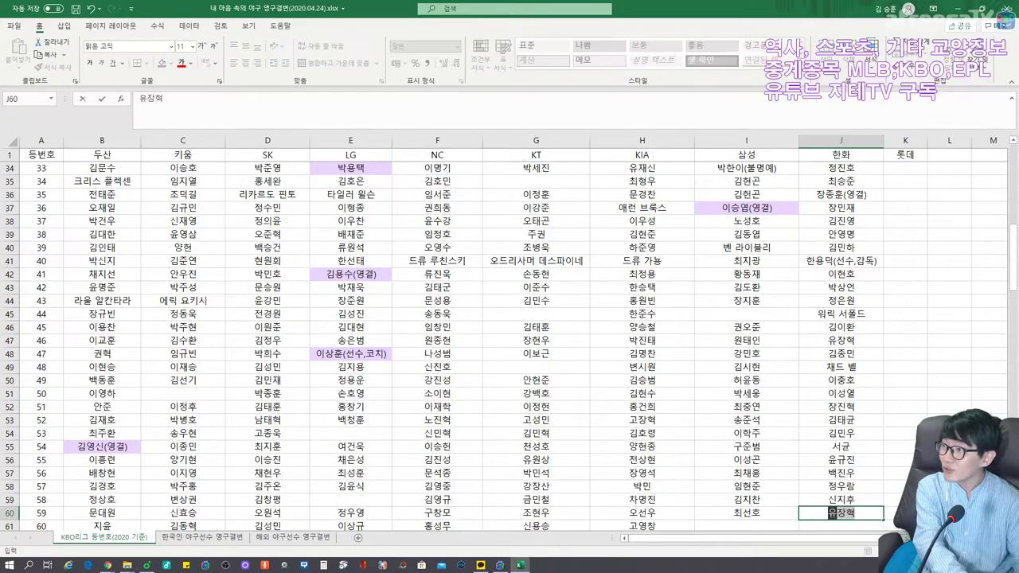
key(Return)
text(황영국)
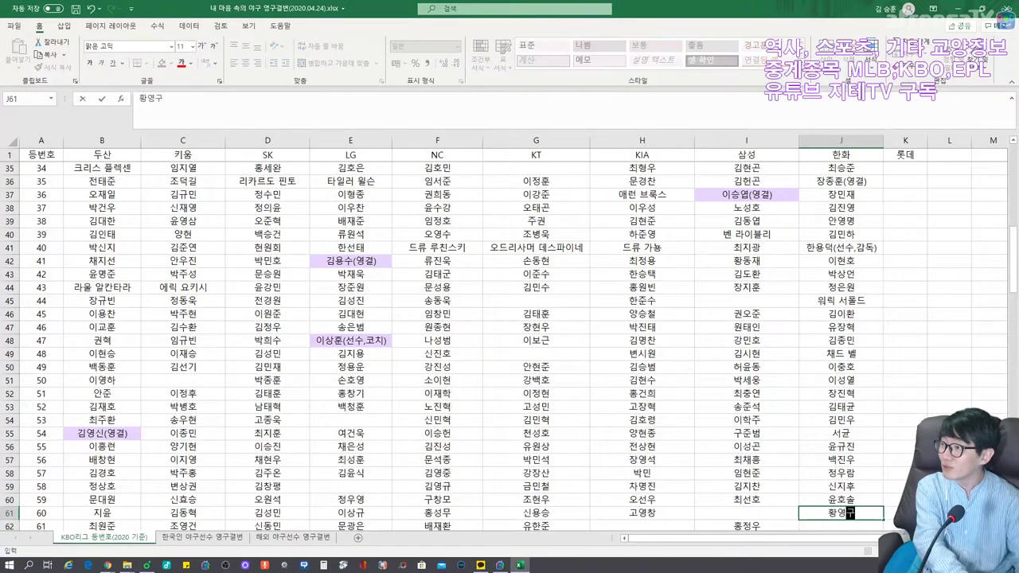
key(Return)
text(박상원)
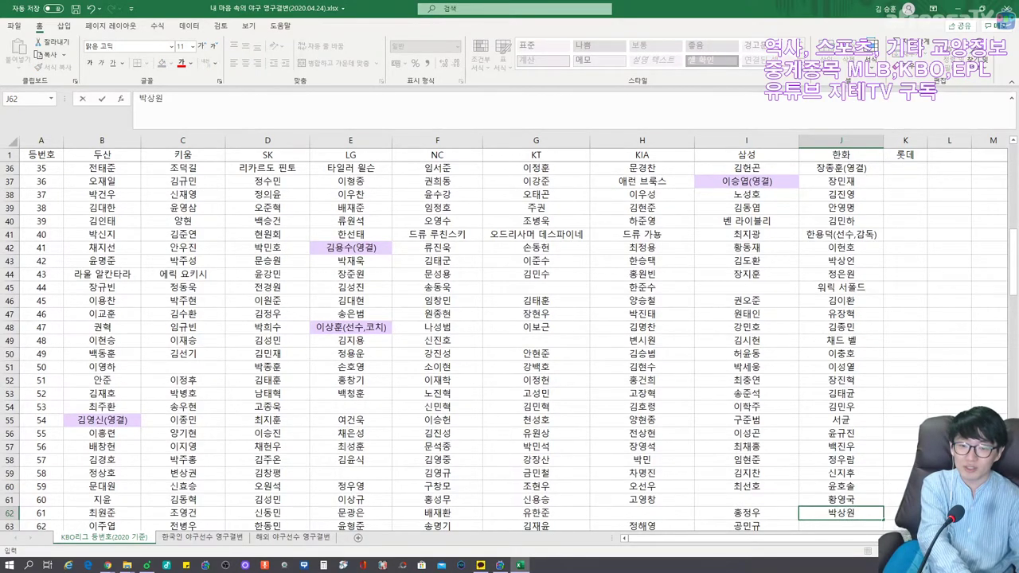
key(Return)
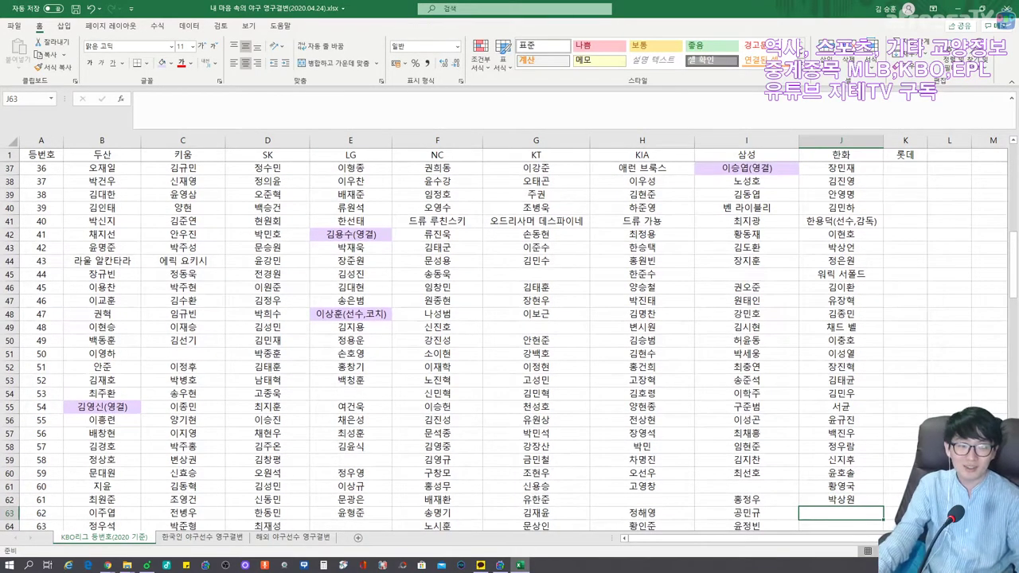
Enter 박윤철, 박한결, 김문호 and 김종수 in the 한화 column for numbers 62 to 65.
scroll(509, 347, down, 3)
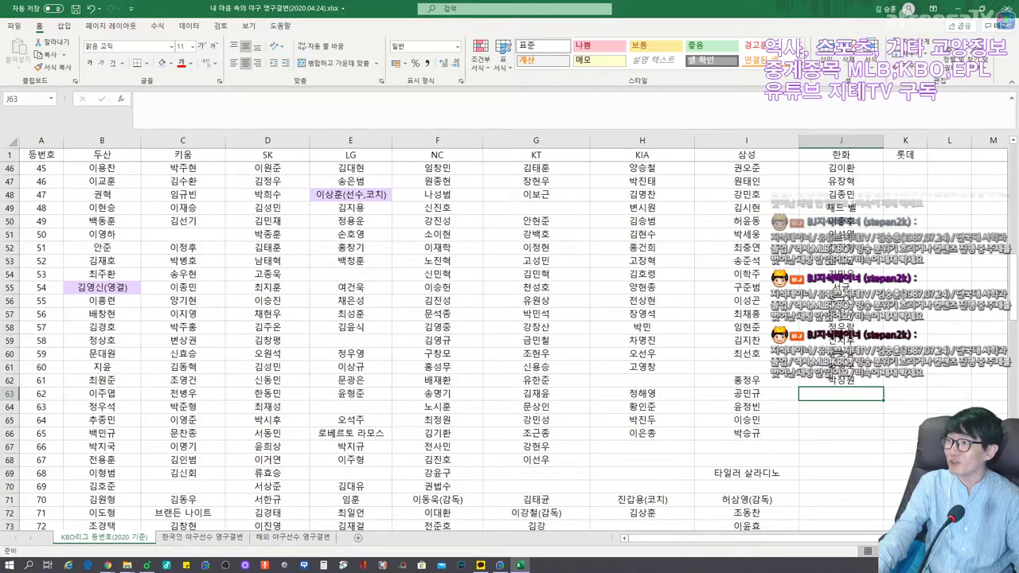
text(박윤철)
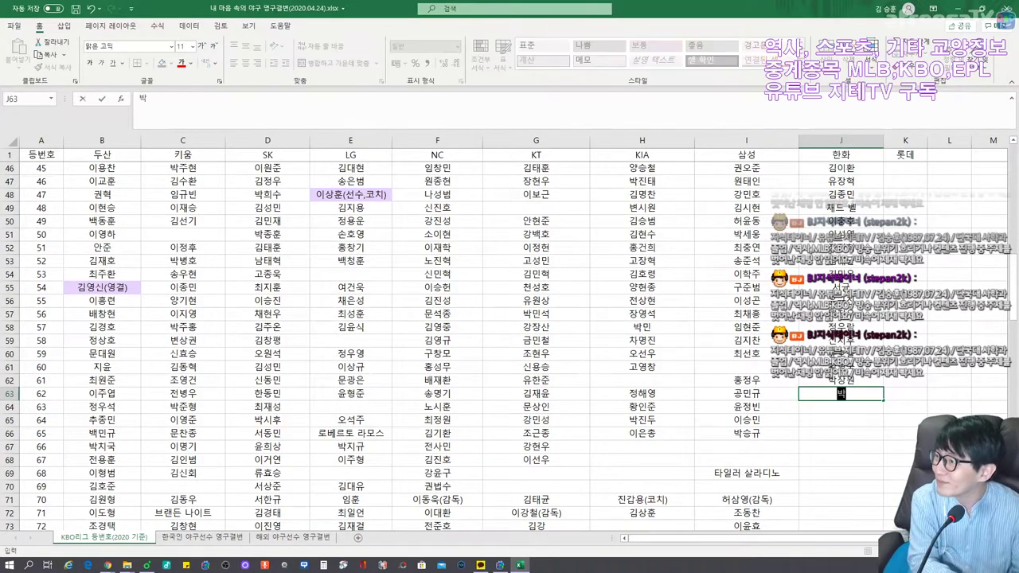
key(Return)
text(박한결)
key(Return)
text(김문호)
key(Return)
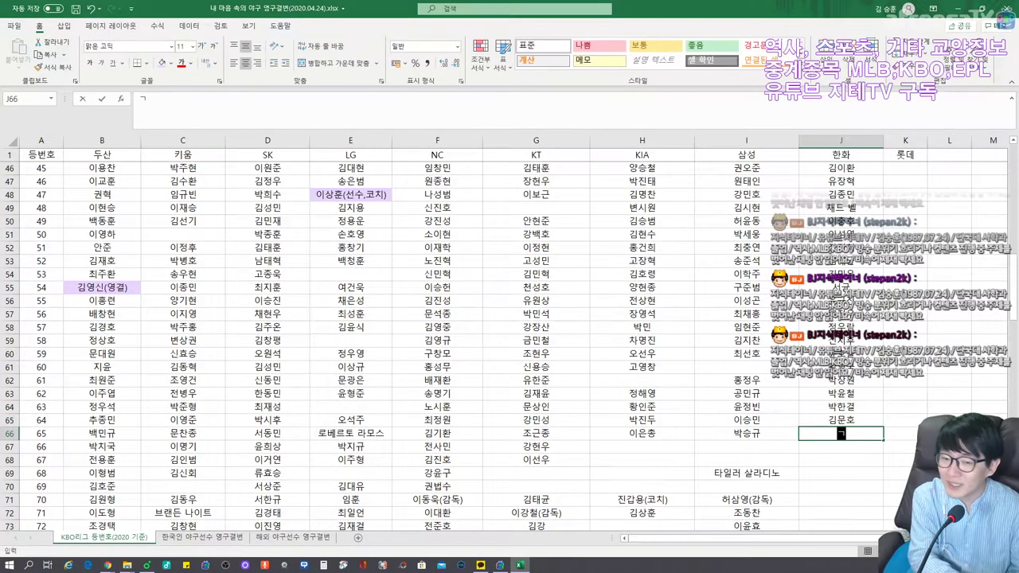
text(김종수)
key(Return)
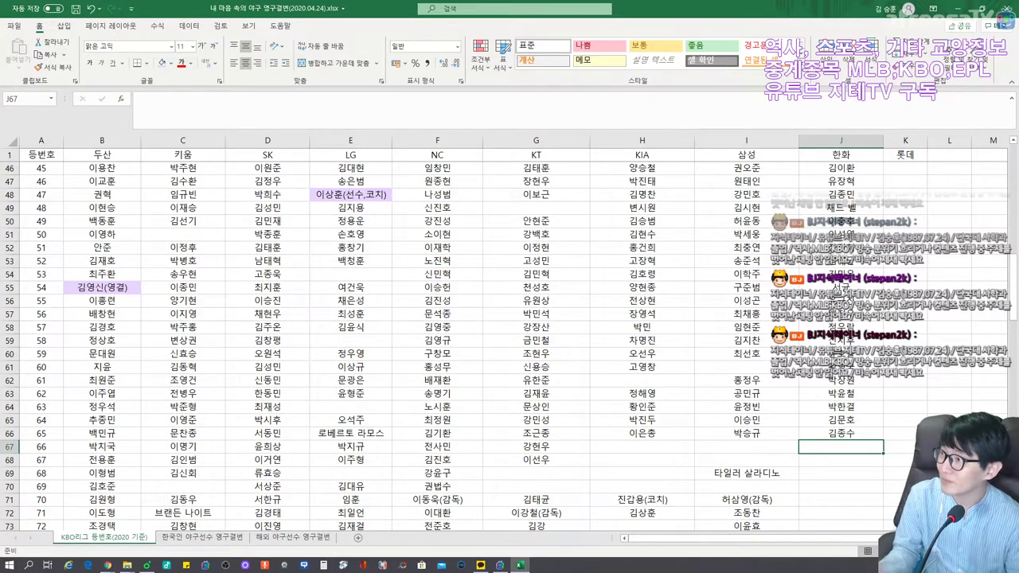
Enter 송윤준, 김성래 and 전형도 in the 한화 column for numbers 67, 70 and 71.
key(Return)
text(송윤준)
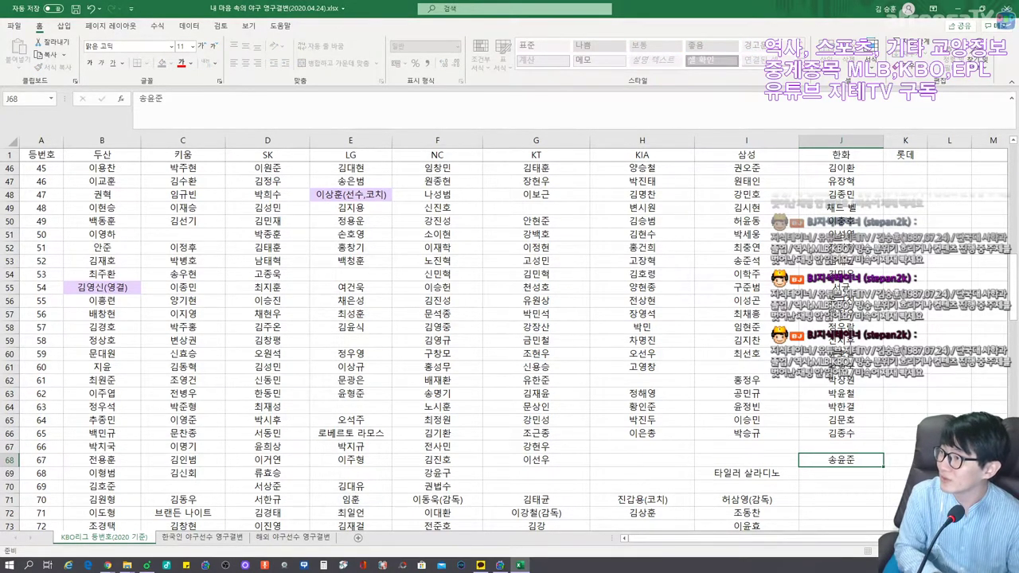
key(Return)
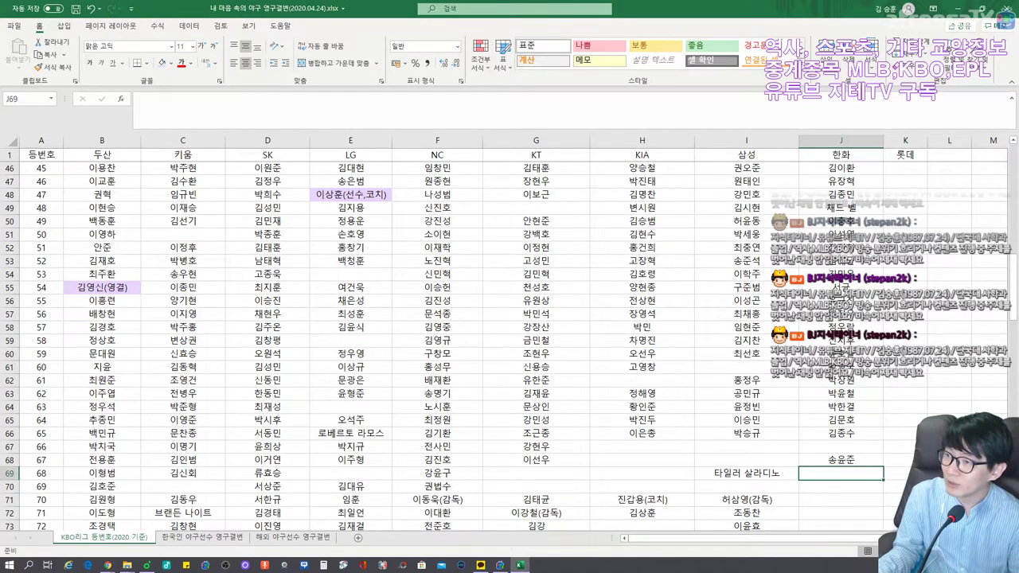
scroll(509, 335, down, 3)
key(Return)
key(Return)
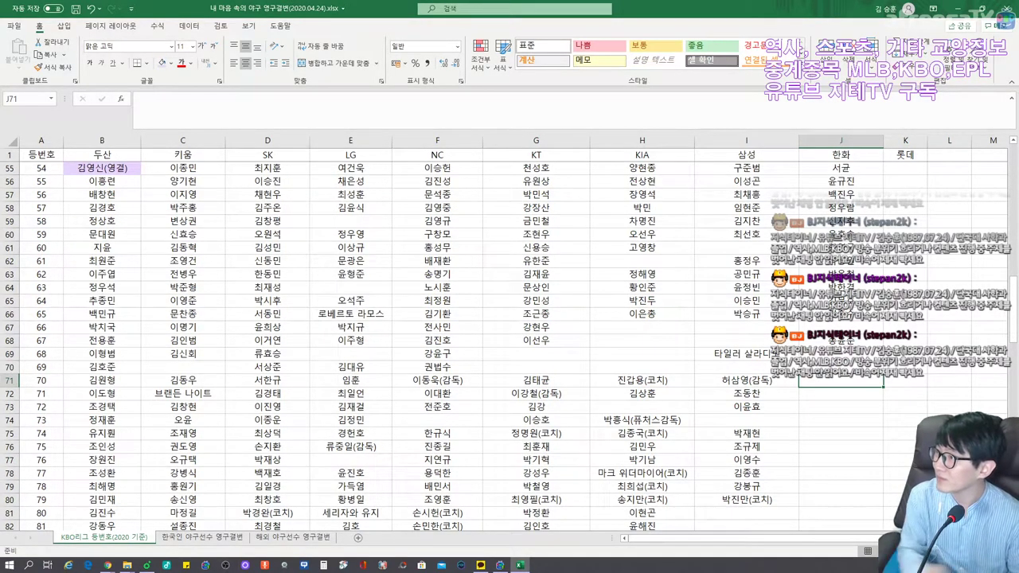
text(김경래)
key(Return)
text(걸형도)
key(Return)
Enter 김해님 and 채종국 in the 한화 column for numbers 72 and 73.
text(김해님)
key(Return)
text(채드 벨)
key(BackSpace)
key(BackSpace)
key(BackSpace)
text(종국)
key(Return)
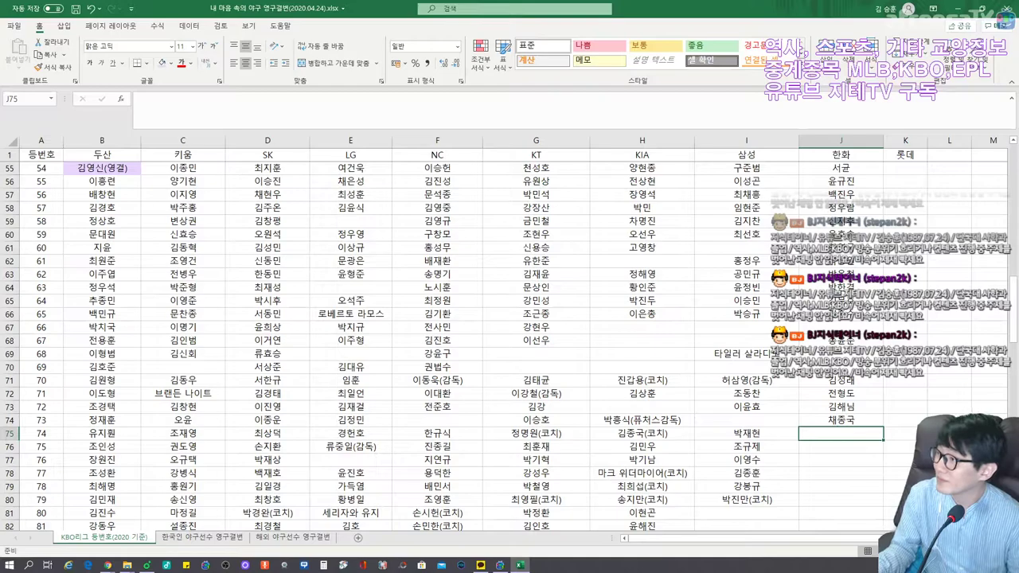
Enter 백승룡, 박정진 and 정민태(코치) in the 한화 column for numbers 74 to 76.
text(백승룡)
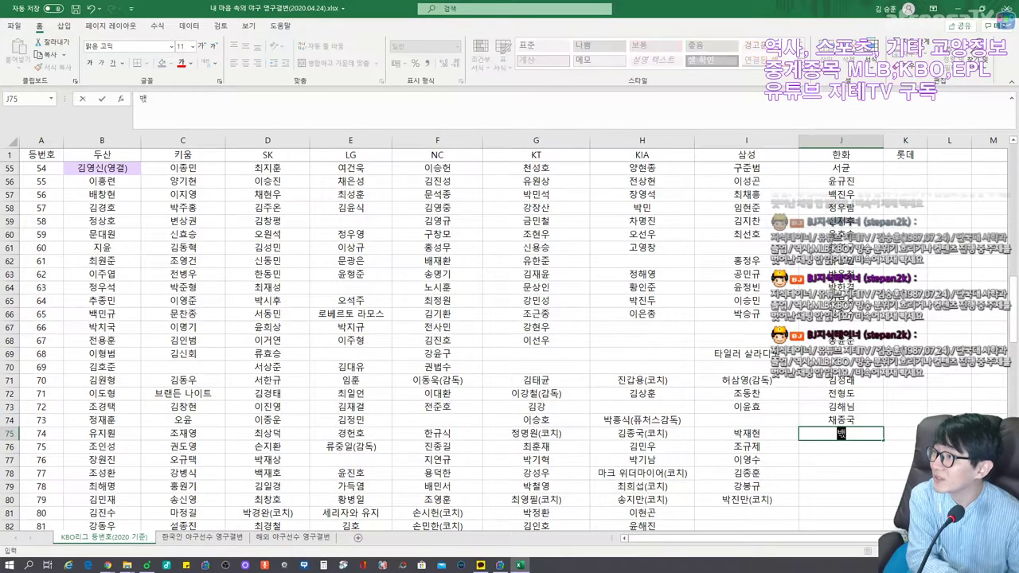
key(Return)
text(박ㅈ정진)
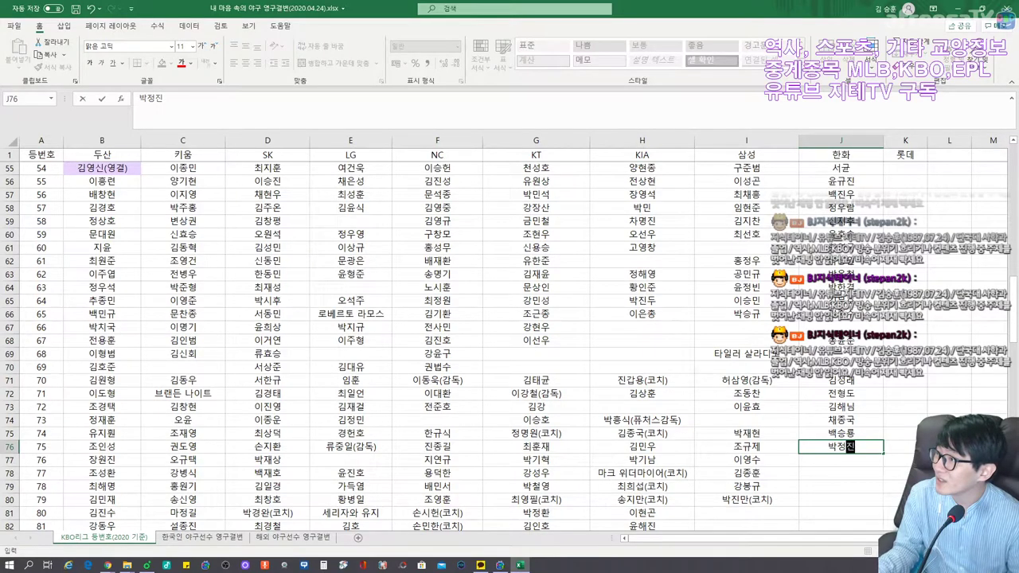
key(Return)
text(정민태(코)
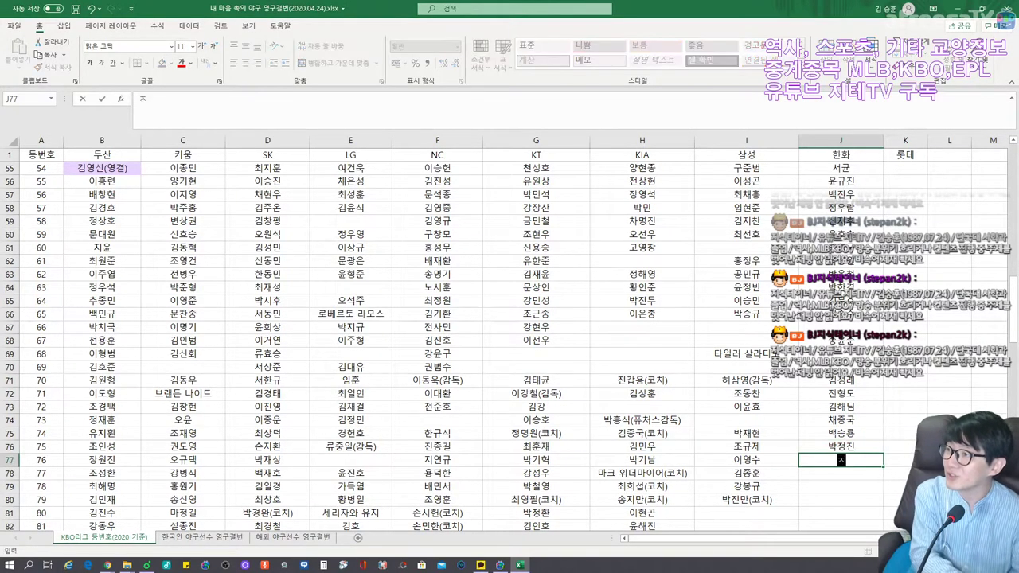
text(치))
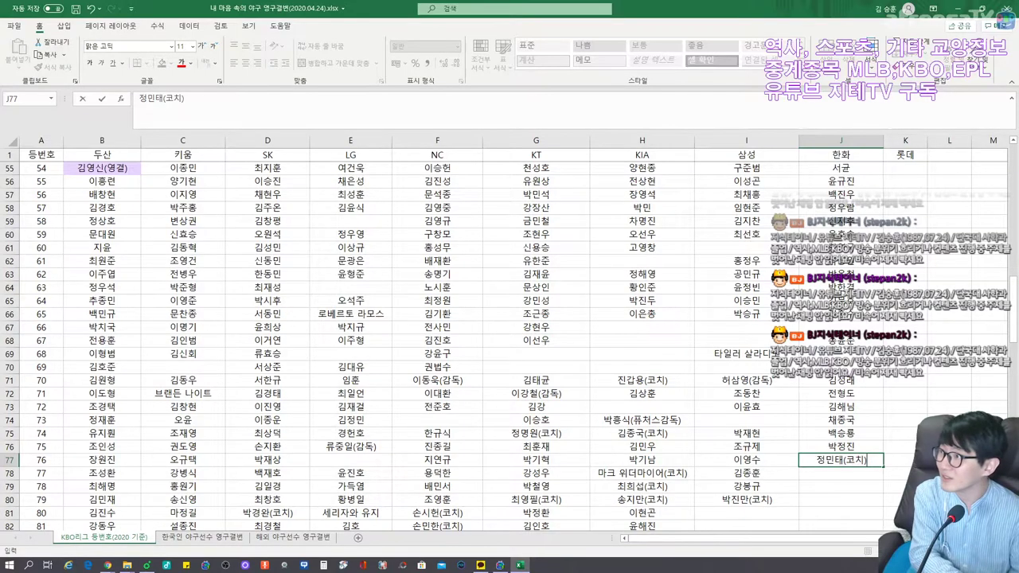
key(Return)
Enter 정현석, 전상렬, 마일영 and 고동진 in the 한화 column for numbers 77 to 80.
text(정ㅎ현석)
key(Return)
text(전상렬)
key(Return)
text(마일영)
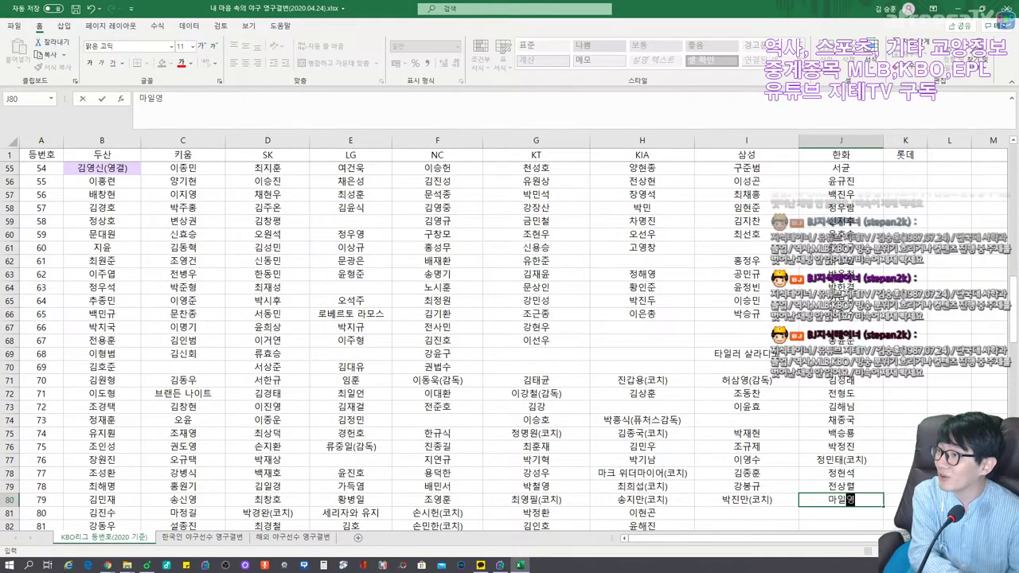
key(Return)
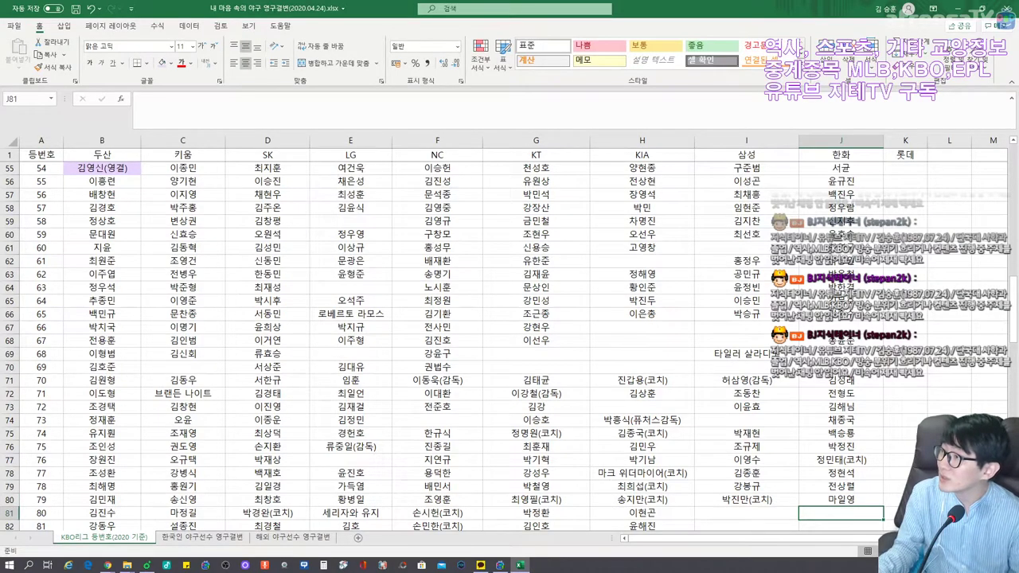
text(고동진)
key(Return)
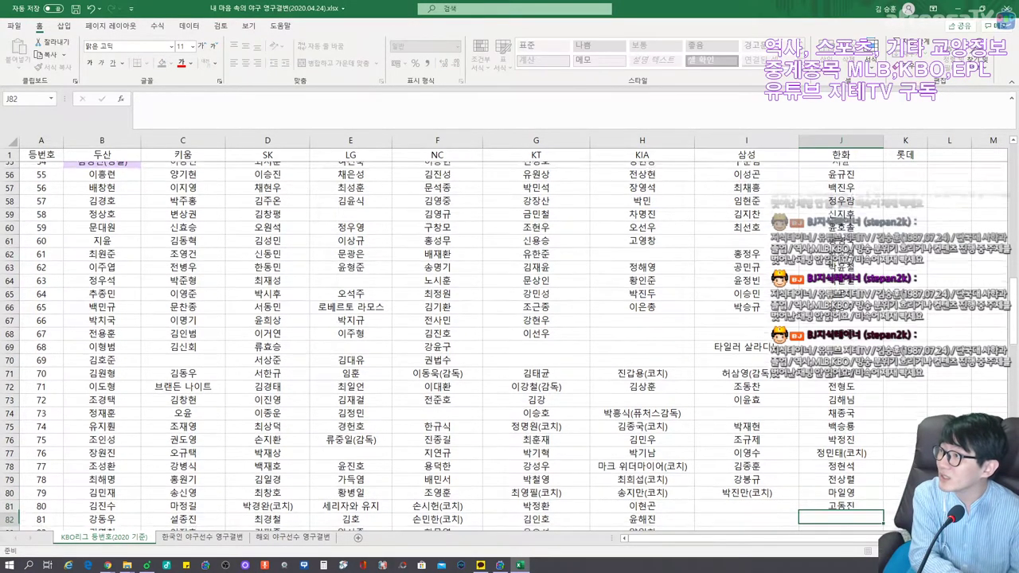
Enter 차일목(코치), 이희근 and 정경배(코치) in the 한화 column for numbers 81 to 83.
text(차일목)
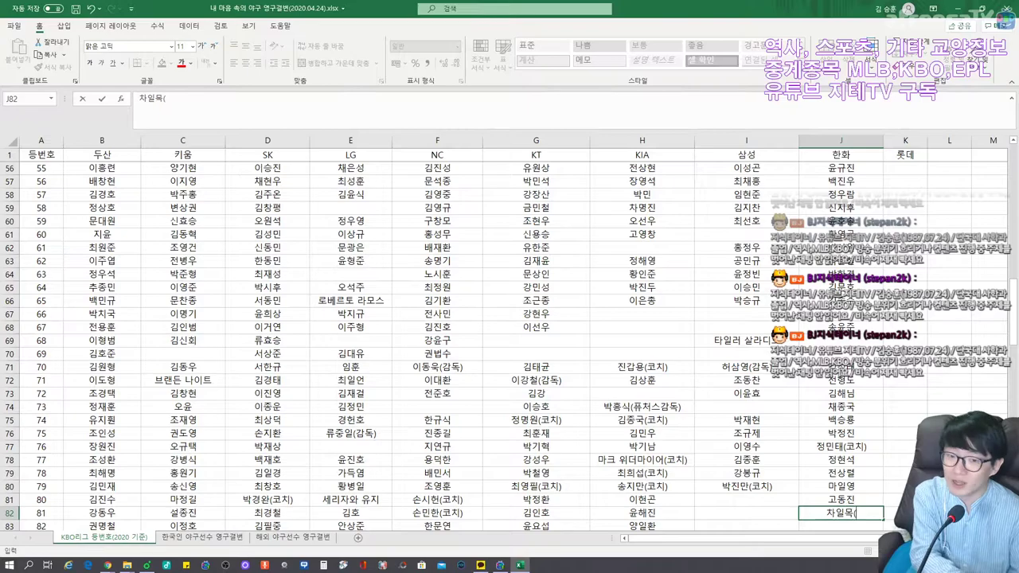
text((코치))
key(Return)
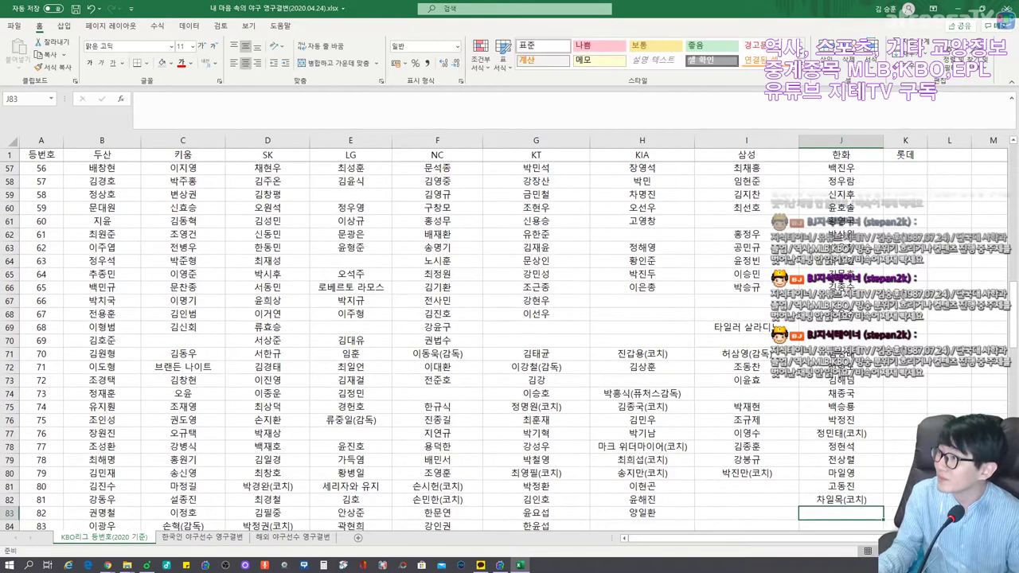
text(이희근)
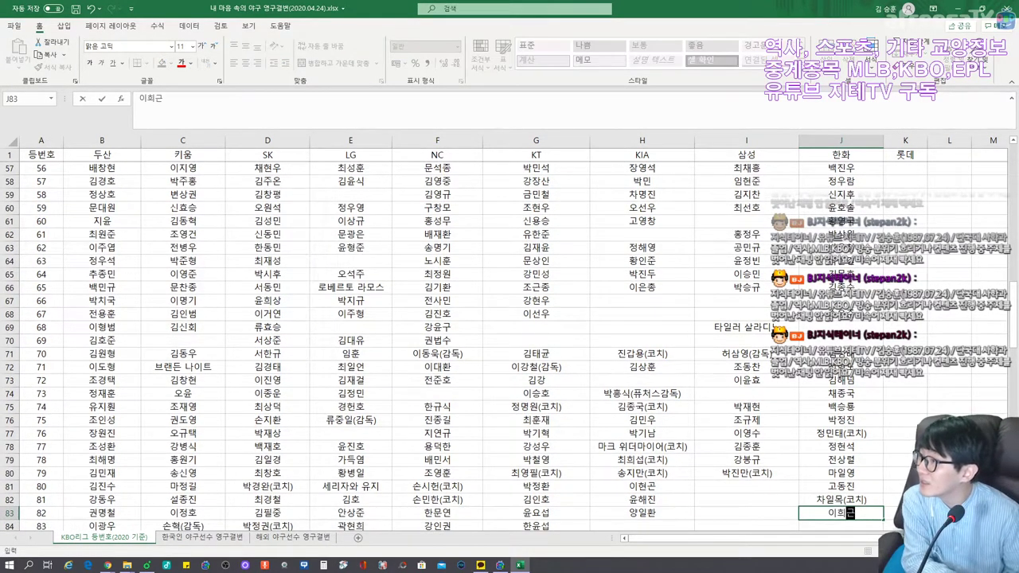
key(Return)
text(정경배(코치))
key(Return)
Enter 김기남, 김남형 and 추승우 in the 한화 column for numbers 84, 86 and 87, leaving 85 blank.
text(김기남)
key(Return)
key(Return)
text(김ㄴ남형)
key(Return)
text(추승우)
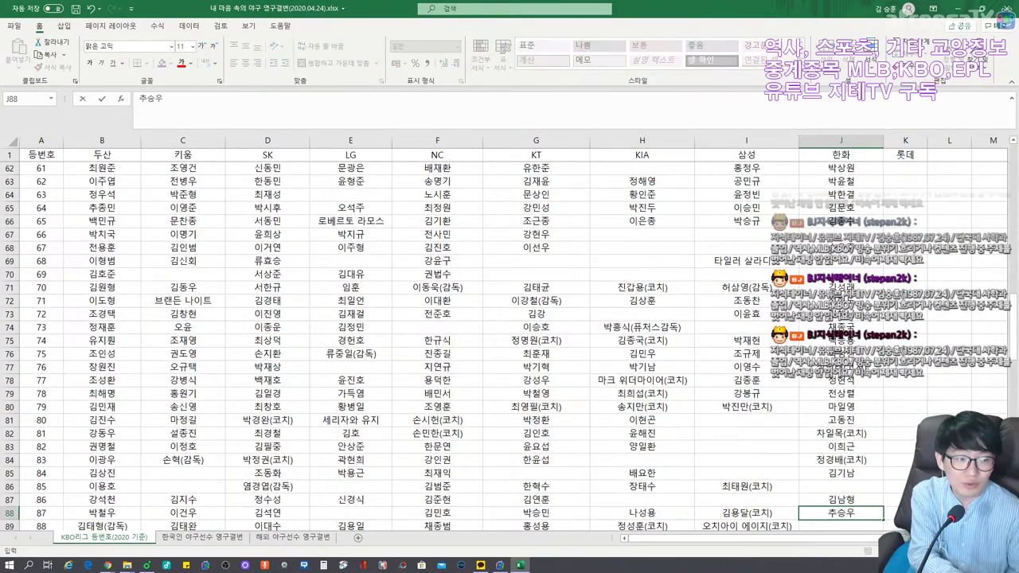
key(Return)
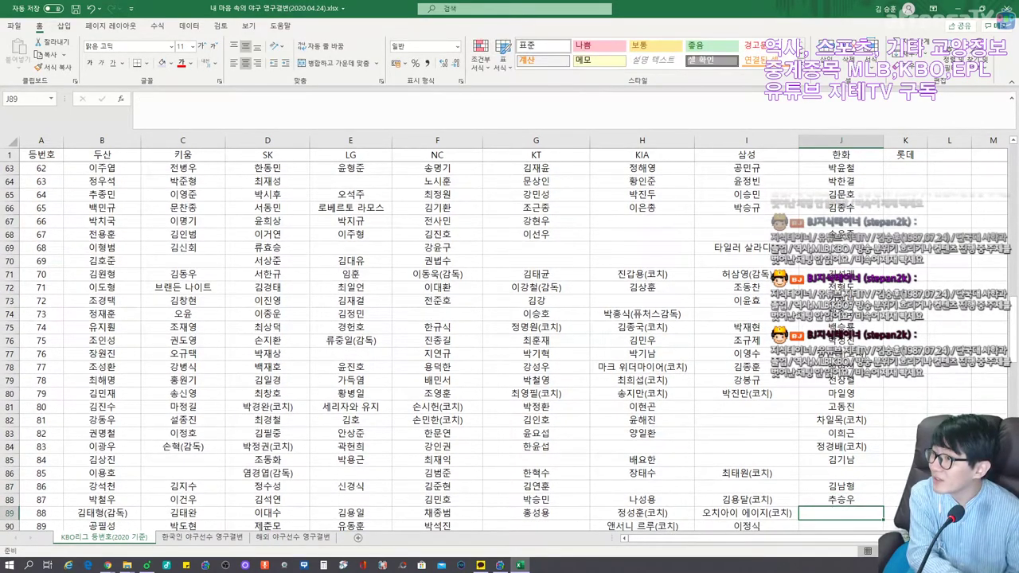
Enter 이양기, 구동우 and 배민규 in the 한화 column for numbers 88 to 90.
text(이양기)
key(Return)
text(구동우)
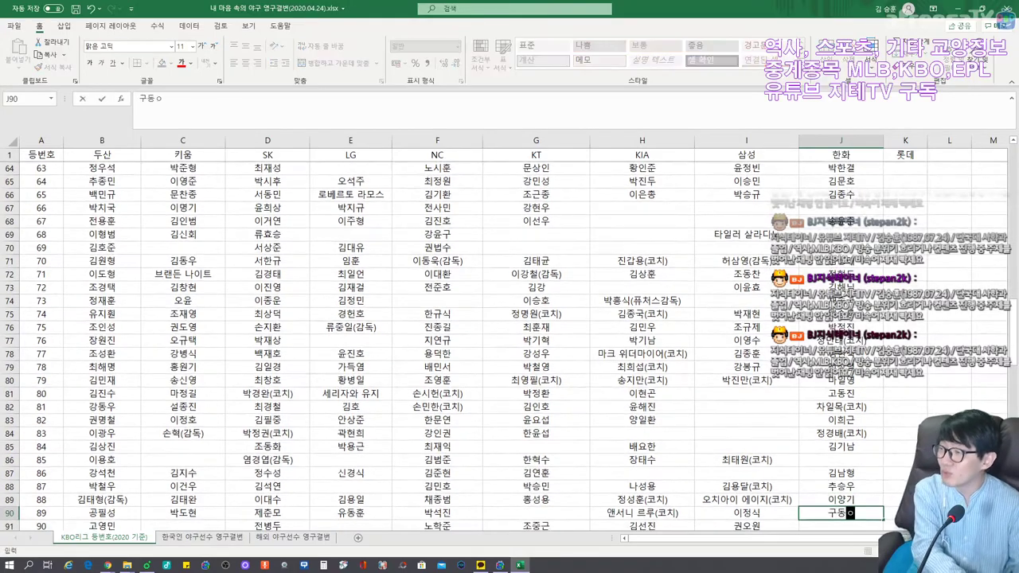
key(Return)
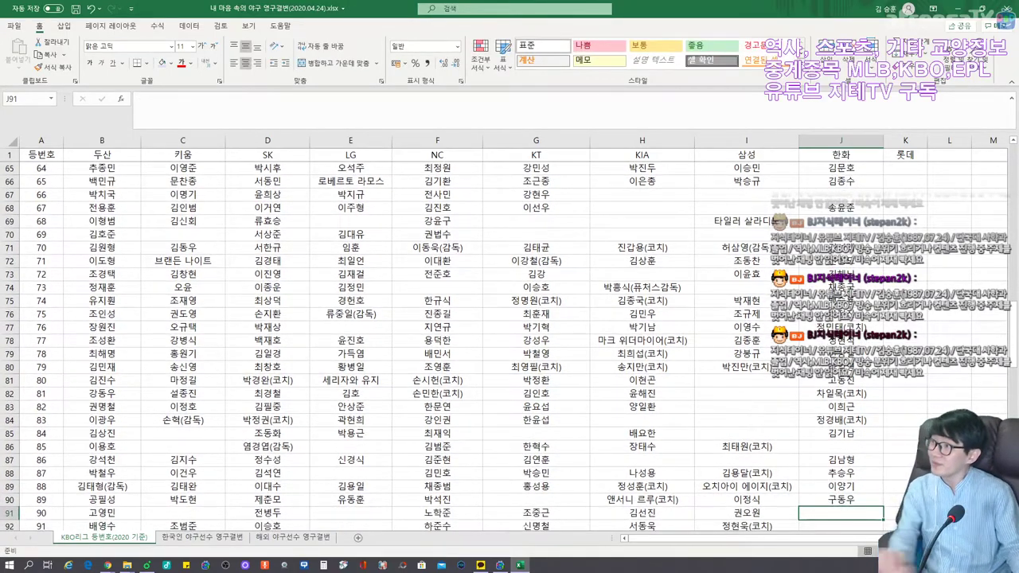
text(배민규)
key(Return)
Enter 송창현, 최원호 and 주현상 in the 한화 column for numbers 91 to 93.
text(송창식)
key(Return)
text(최원호)
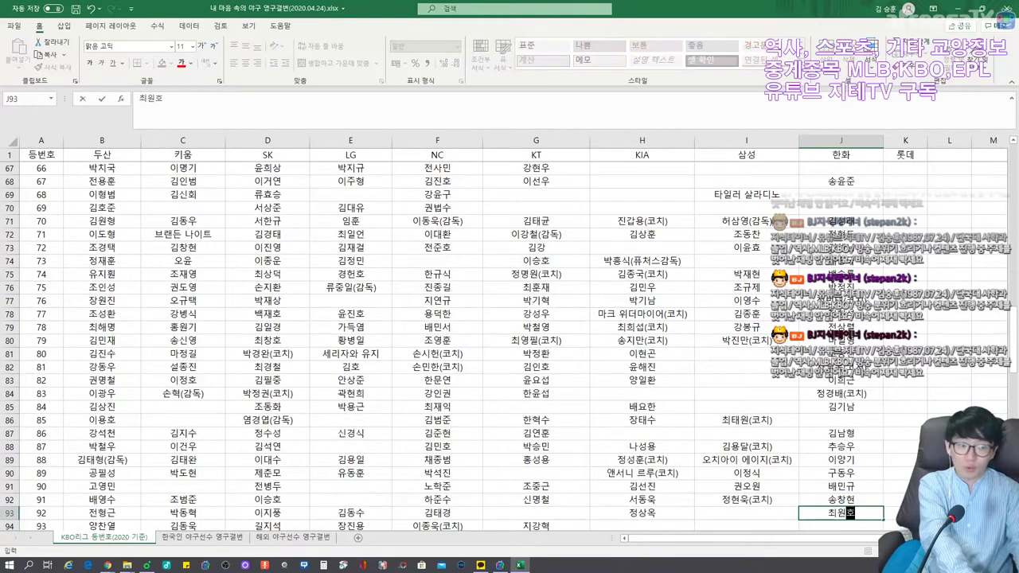
key(Return)
text(주현상)
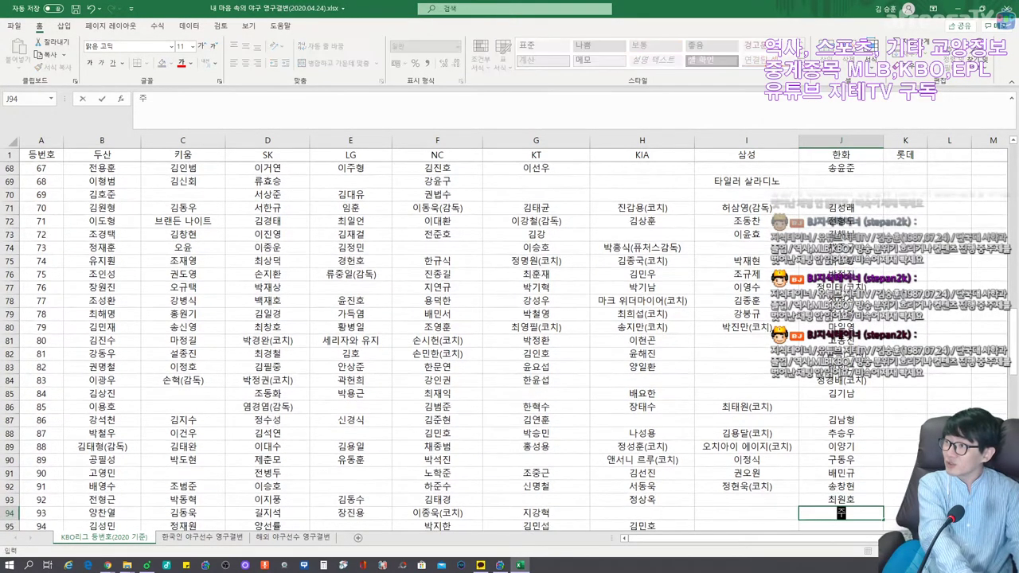
key(Return)
Enter 권용우, 정기훈 and 노태형 in the 한화 column for numbers 94 to 96.
text(권용우)
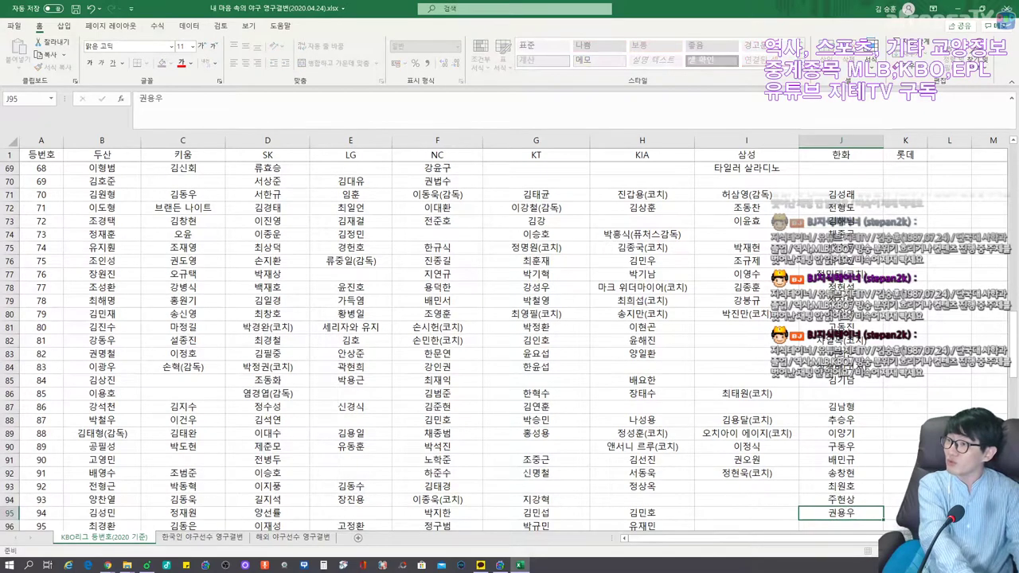
key(Return)
text(정기훈)
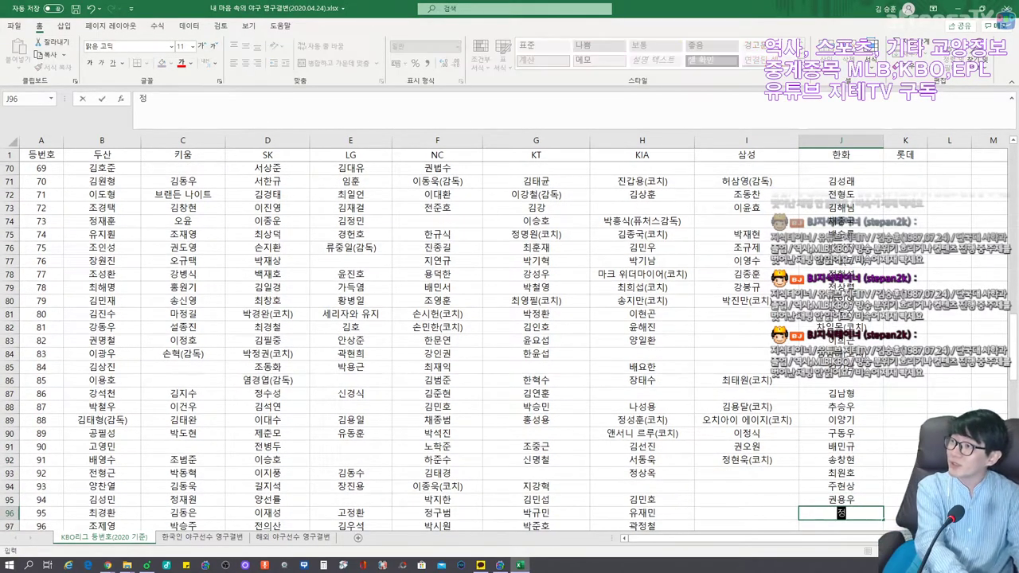
key(Return)
text(노태형)
key(Return)
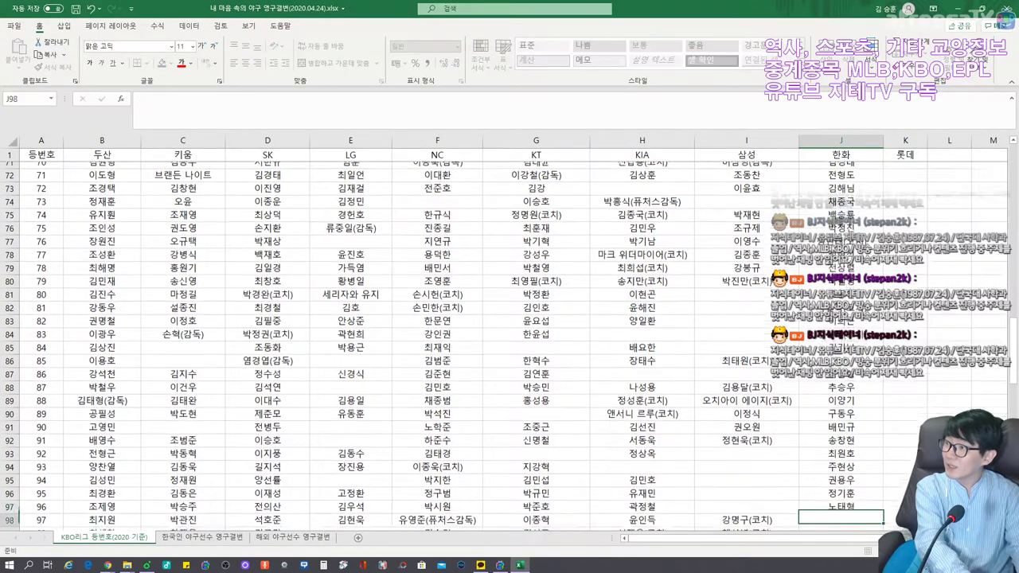
Enter 김관호 and 조지훈 in the 한화 column for numbers 97 and 98.
text(김관호)
key(Return)
text(조지훈)
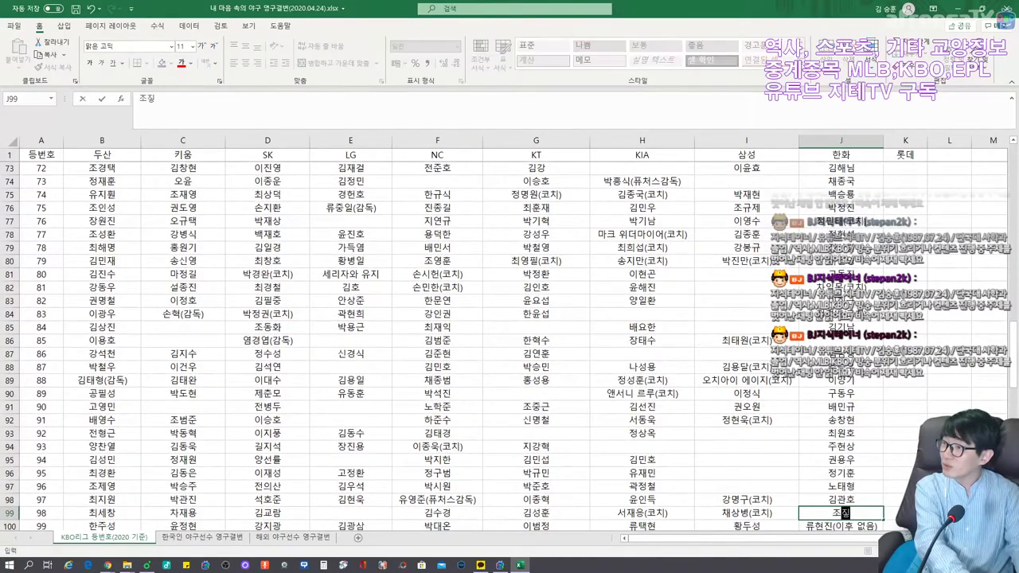
key(Return)
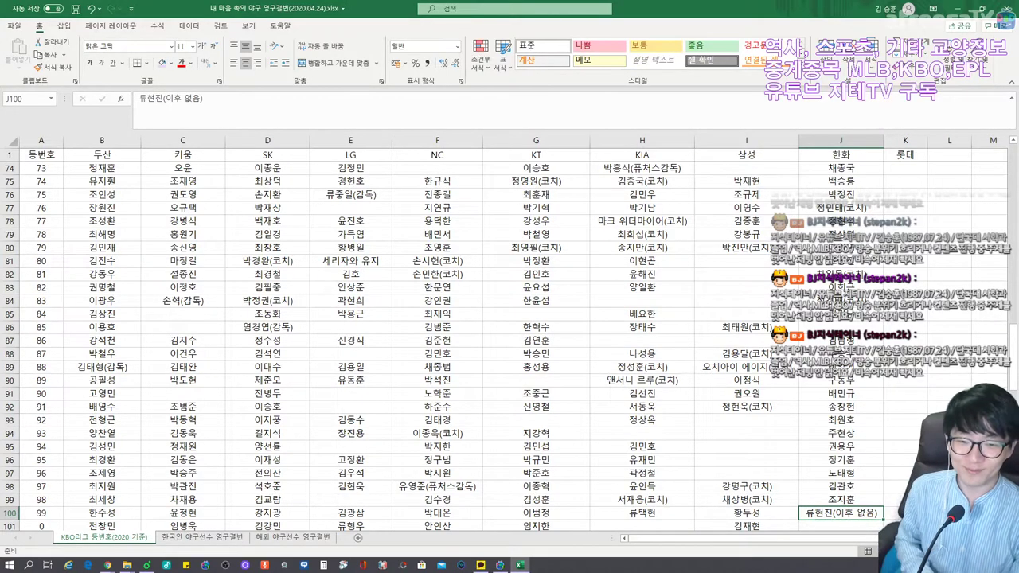
Enter 조한민, 김현우 and 오동욱 in the 한화 column for numbers 101 to 103.
key(Down)
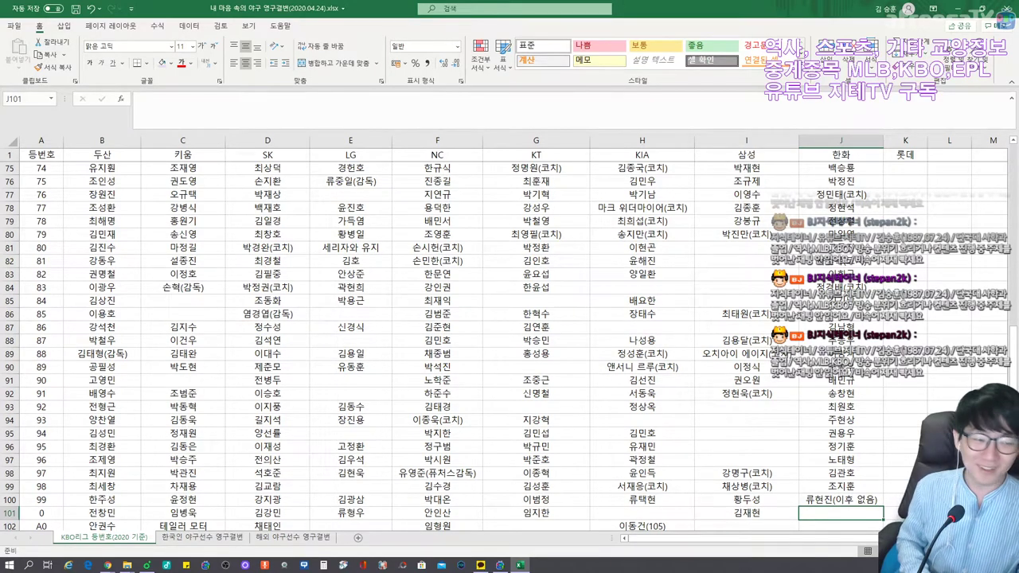
key(Down)
key(Down)
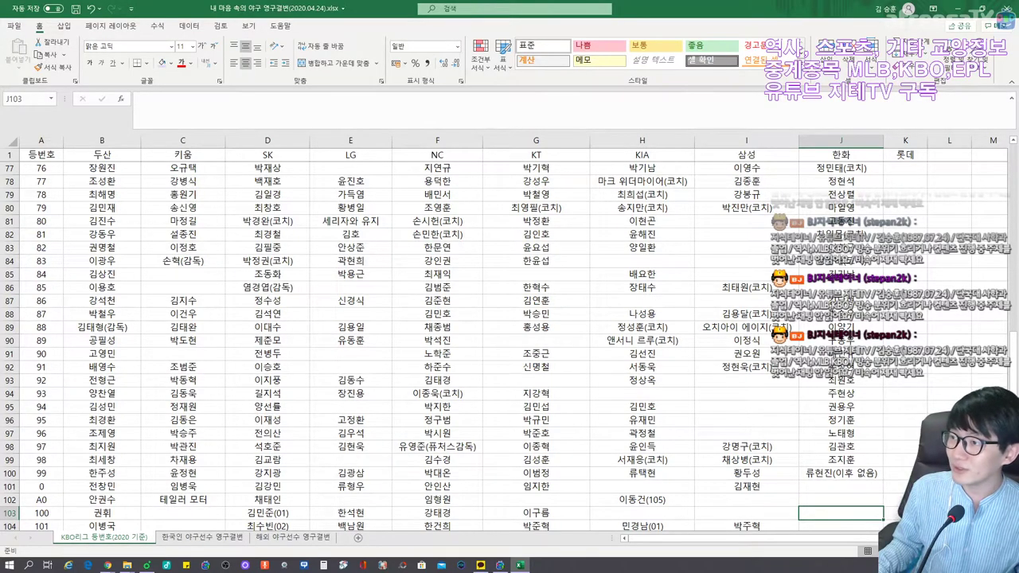
scroll(504, 347, down, 1)
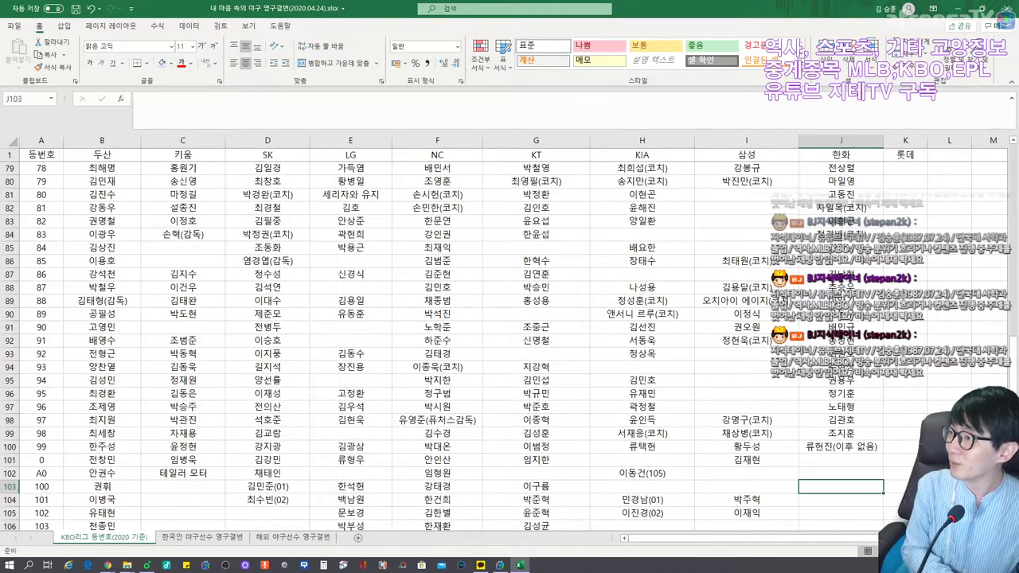
click(841, 500)
text(조한민)
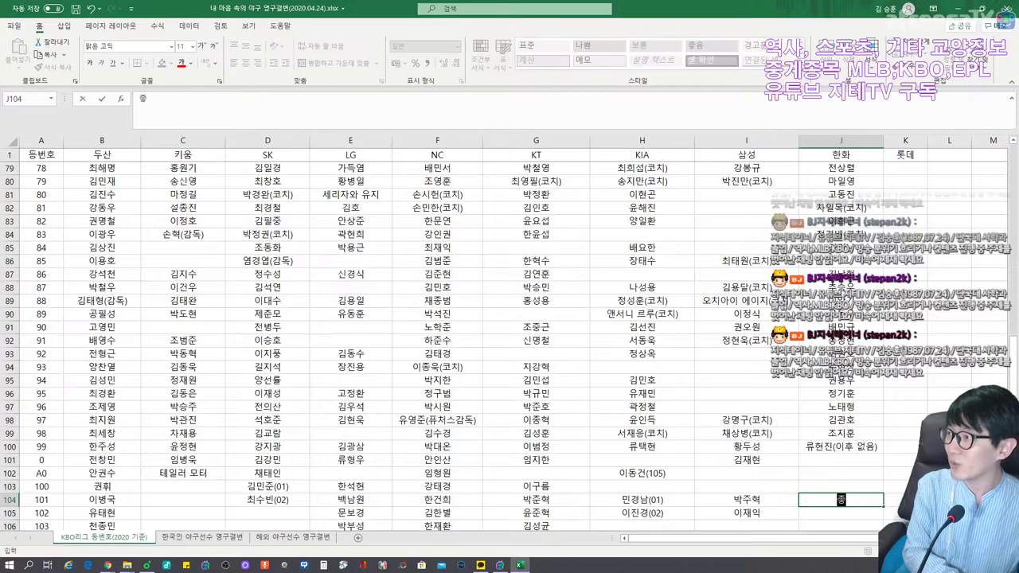
key(Return)
text(김현우)
key(Return)
text(오동욱)
key(Return)
Enter 임종찬, 강재민 and 장웅정 in the 한화 column for numbers 104 to 106.
text(임종찬)
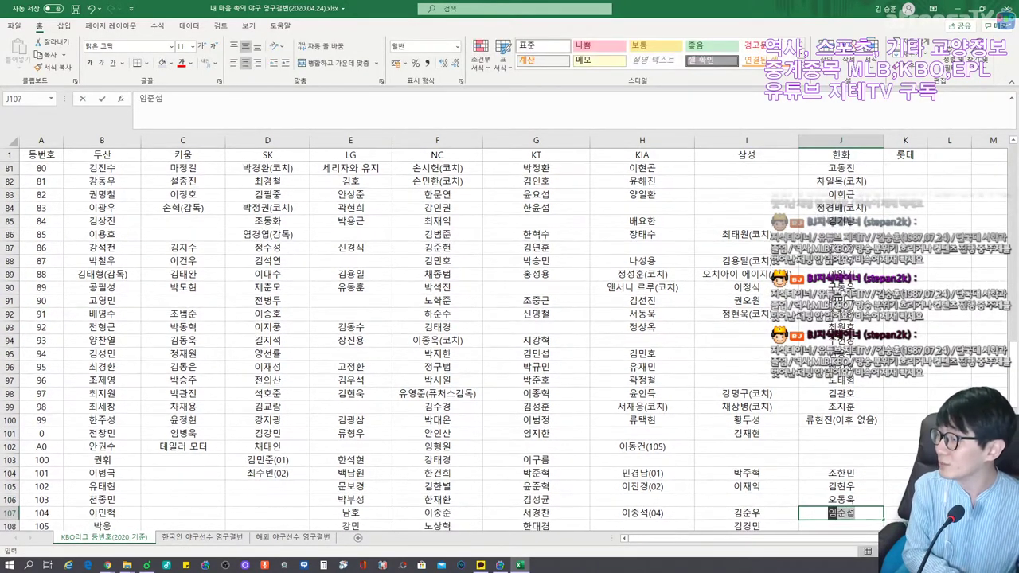
key(Return)
text(강재민)
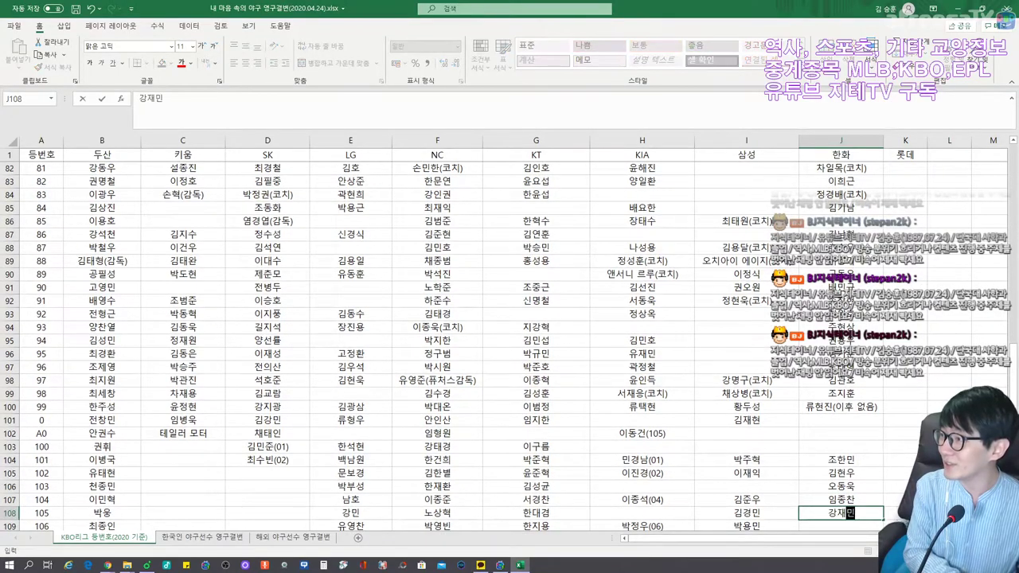
key(Return)
text(장웅ㅈㅓㅇ)
key(Return)
Enter 최인호, 최이경 and 박정현 in the 한화 column for numbers 107 to 109.
text(최인호)
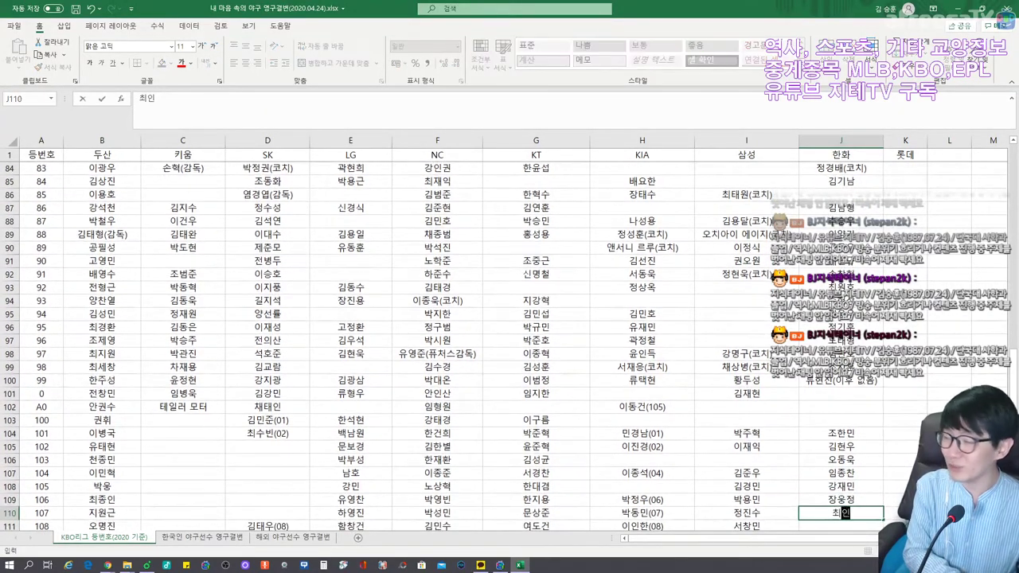
key(Return)
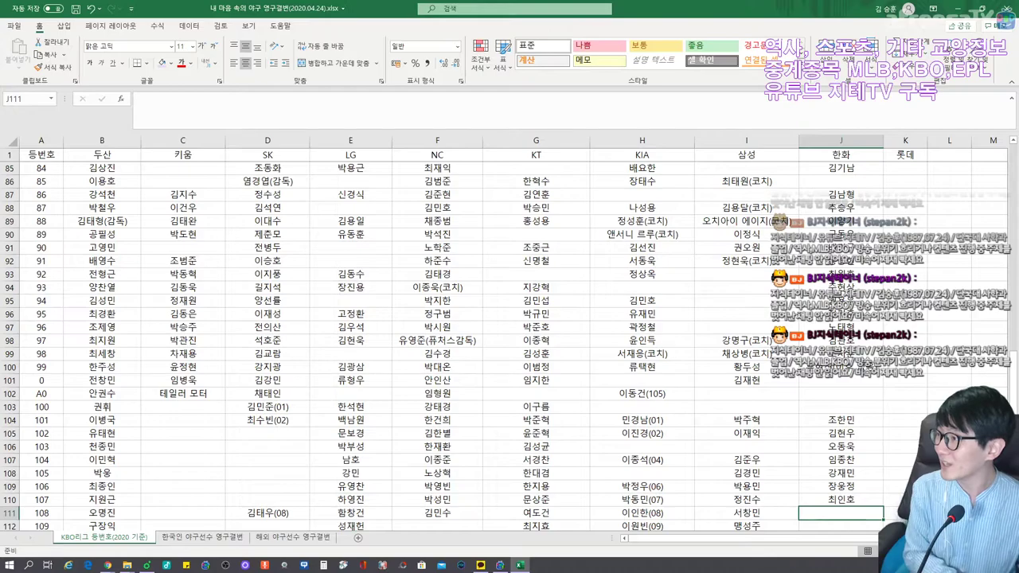
text(최이경)
key(Return)
text(박저ㅇ현)
key(Return)
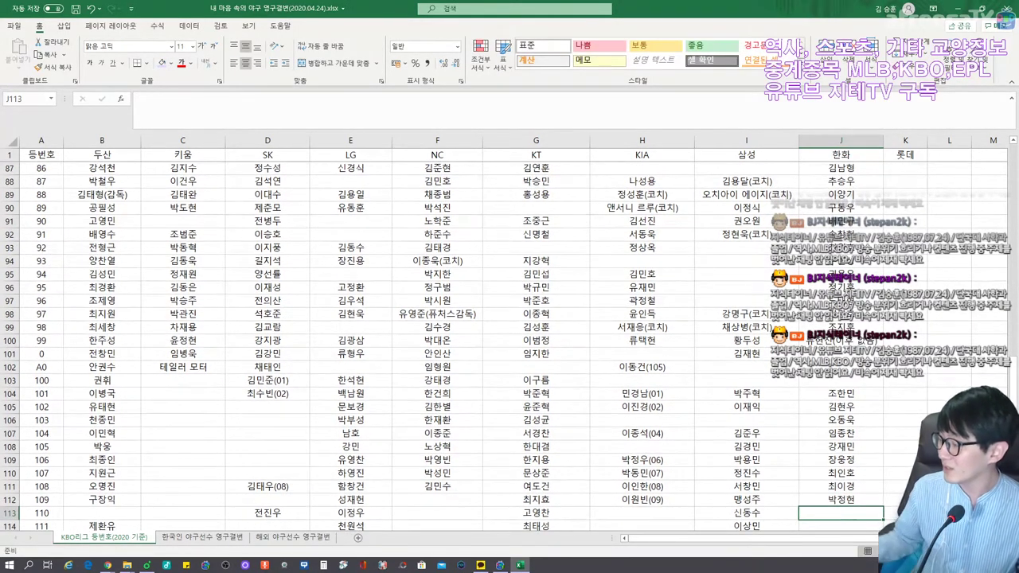
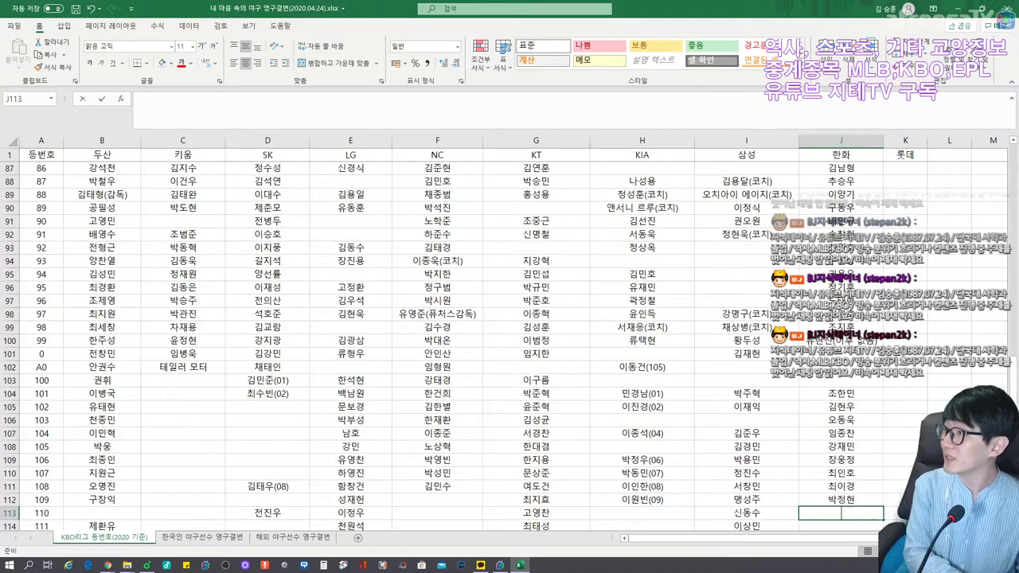
text(김범주ㄴ)
key(Return)
text(김범준)
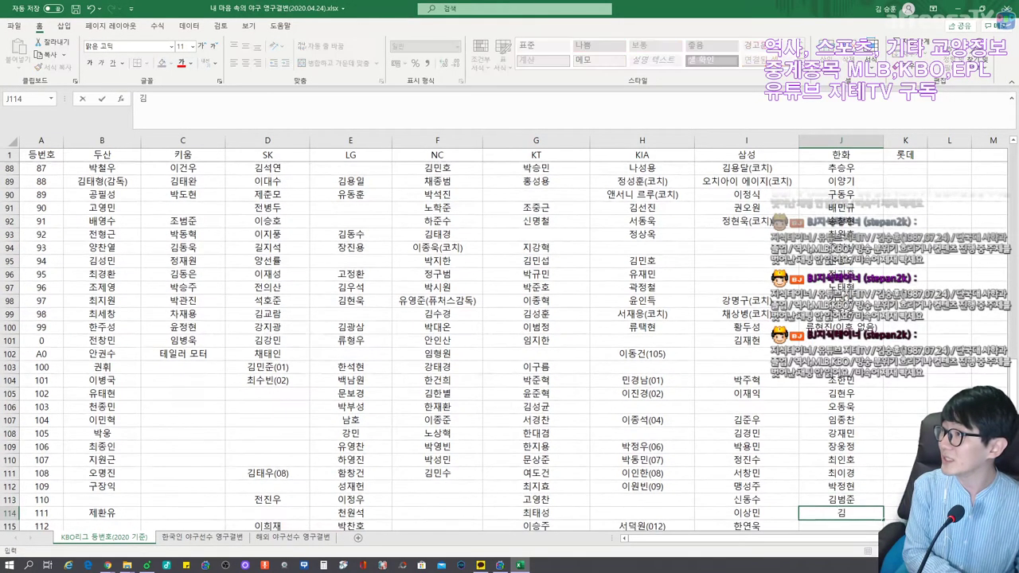
key(Return)
text(김현제)
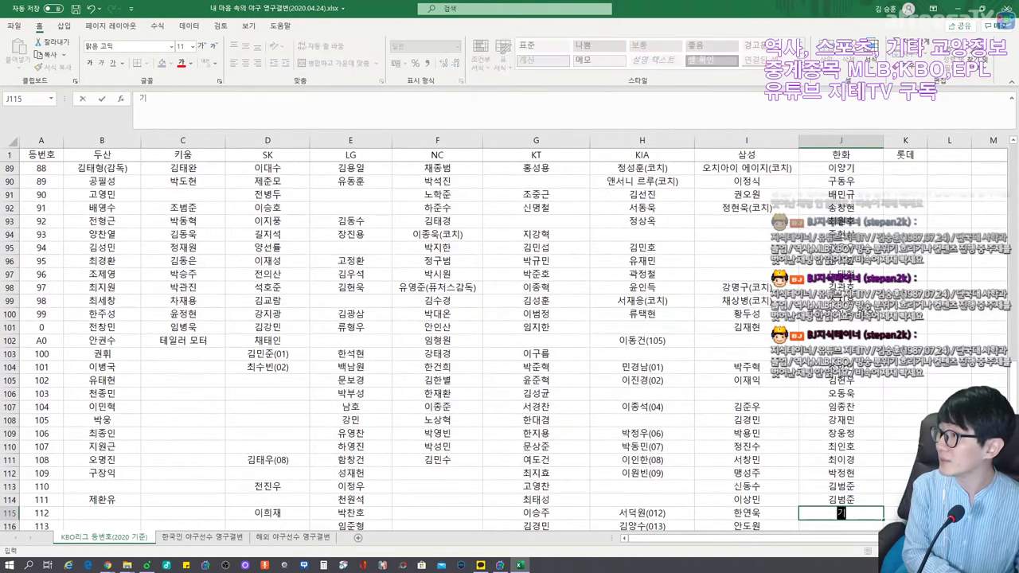
key(Return)
Enter 박재경 and 김광명 in the 한화 column for numbers 113 and 114.
text(박재경)
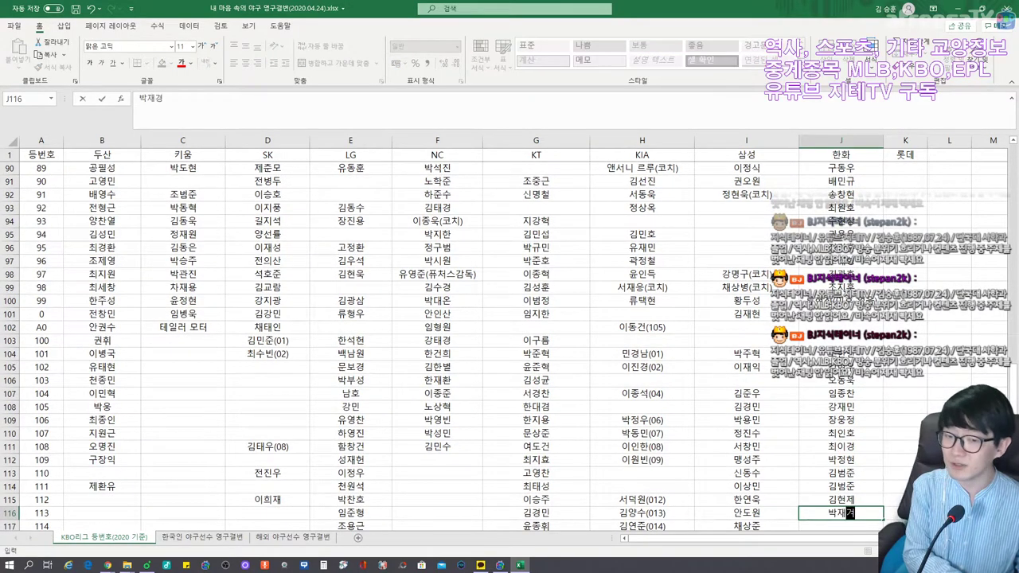
key(Return)
text(김광명)
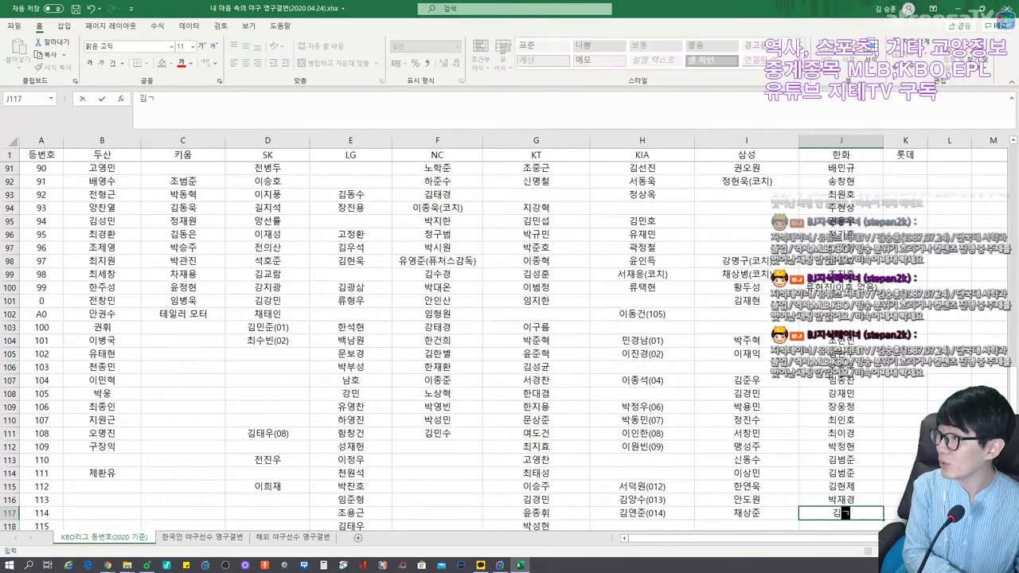
key(Return)
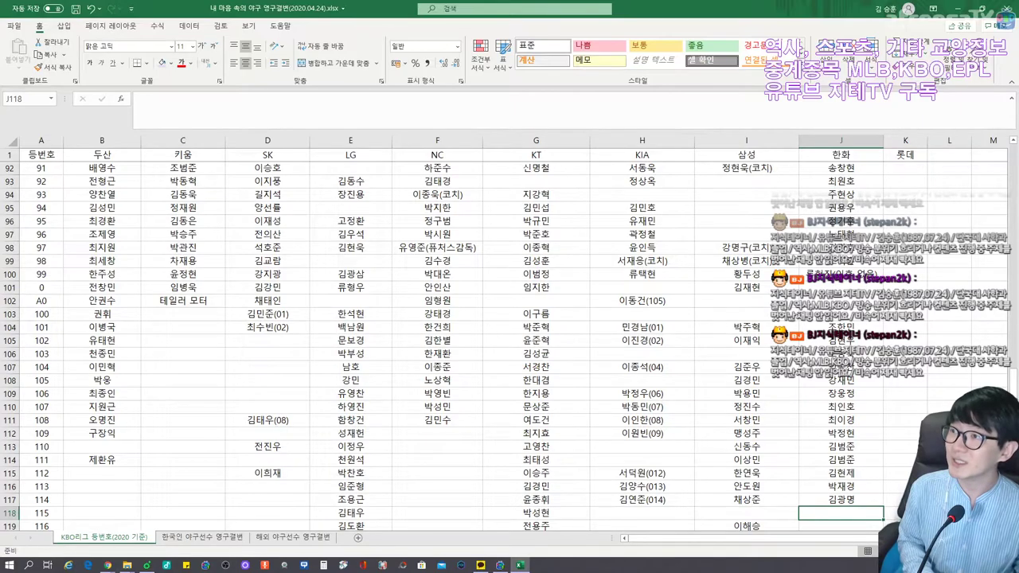
key(Down)
key(Down)
key(Down)
key(Down)
key(Down)
key(Down)
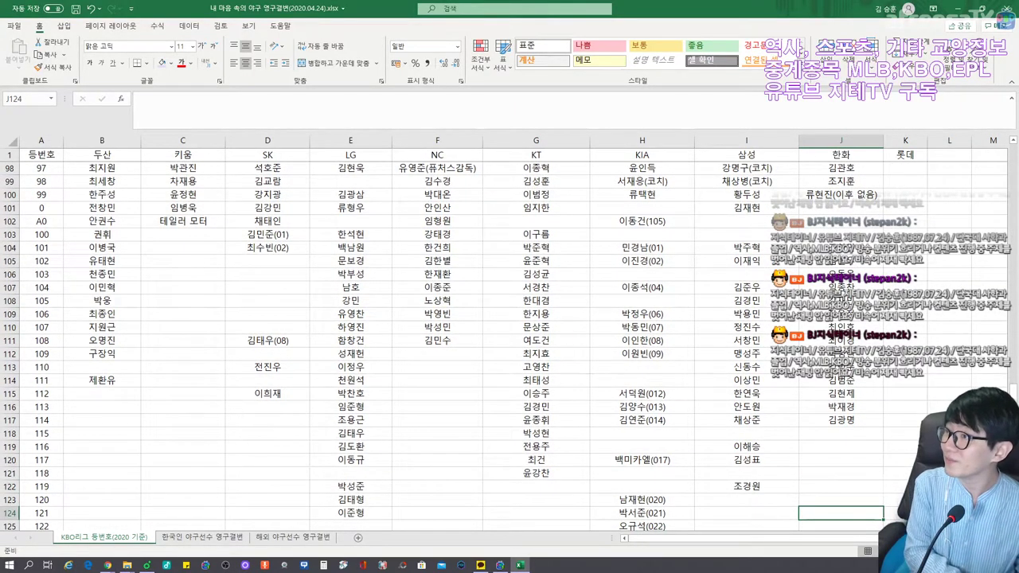
text(박준범)
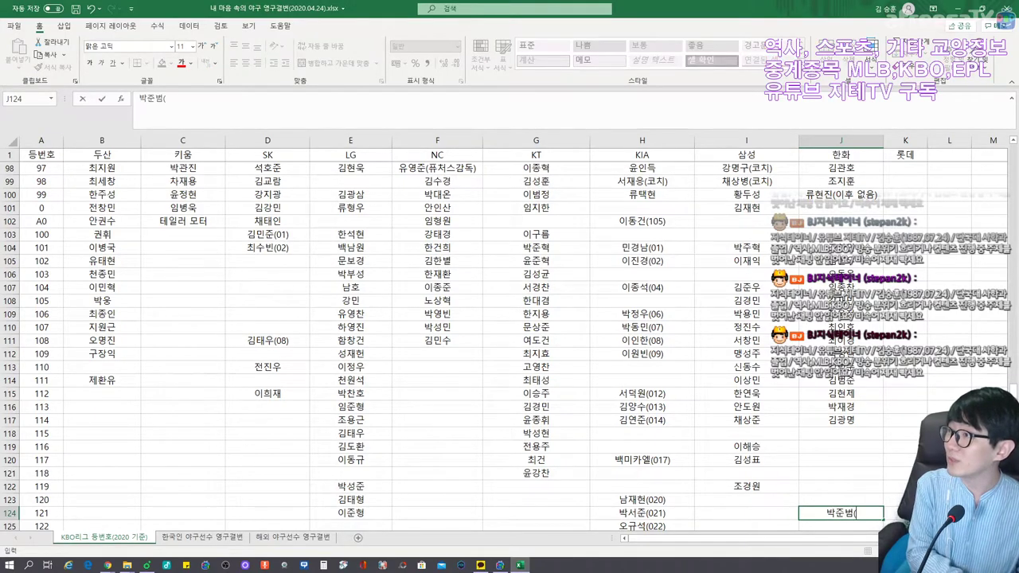
text((01))
key(Return)
text(김지)
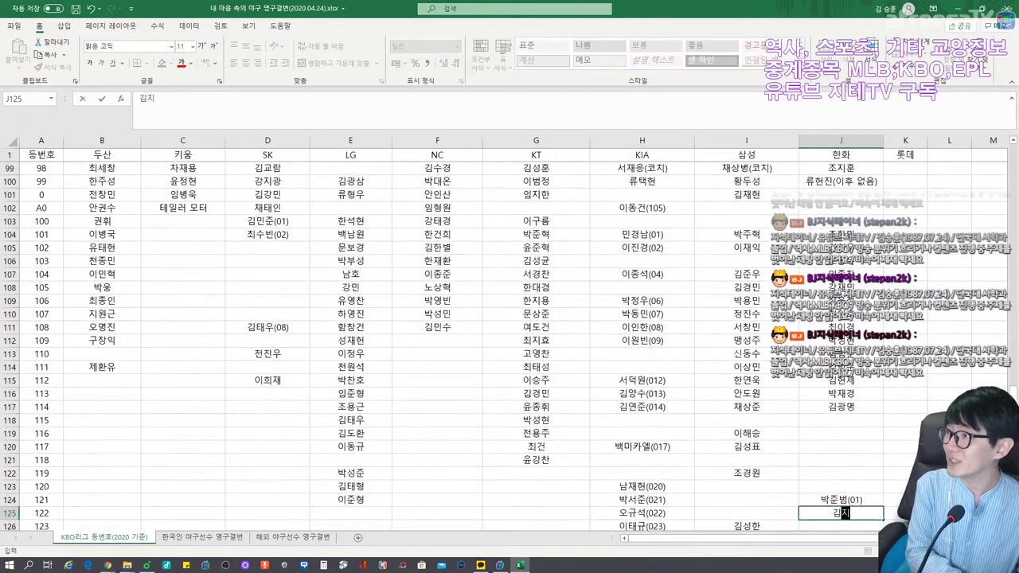
text(수(02))
key(Return)
Enter 최준혁(03) and 김기탁(04) in the 한화 column for numbers 123 and 124.
text(최준혁()
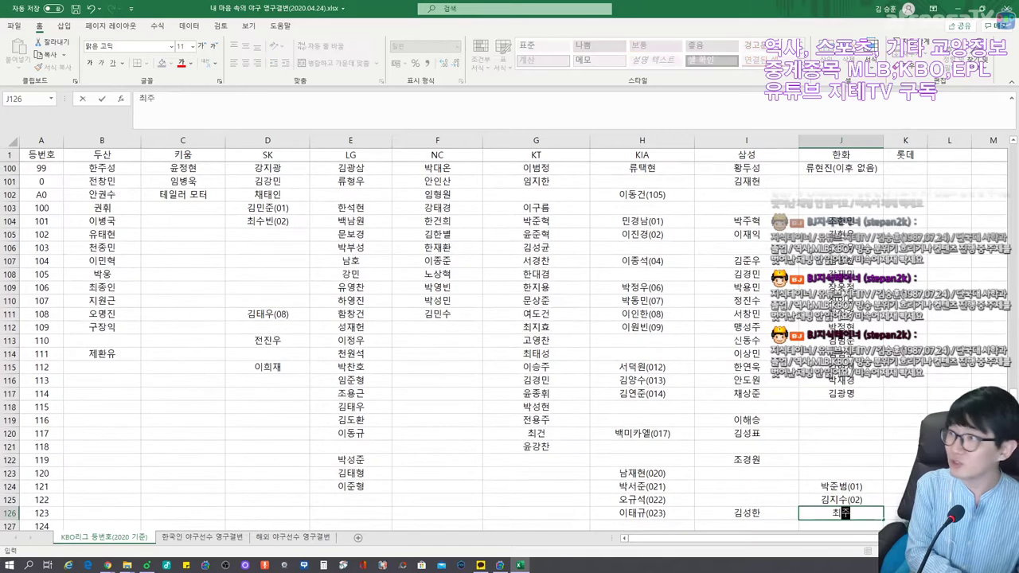
text(03))
key(Return)
text(김기탁(04))
key(Return)
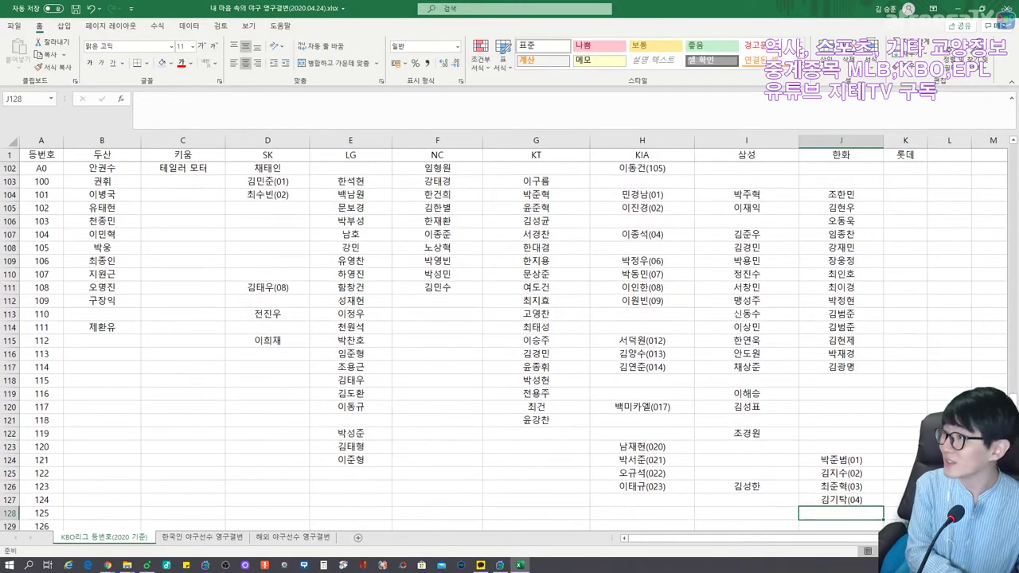
Enter 허관회(05) and 김민석(06) in the 한화 column for numbers 125 and 126.
text(허관희(05))
key(Return)
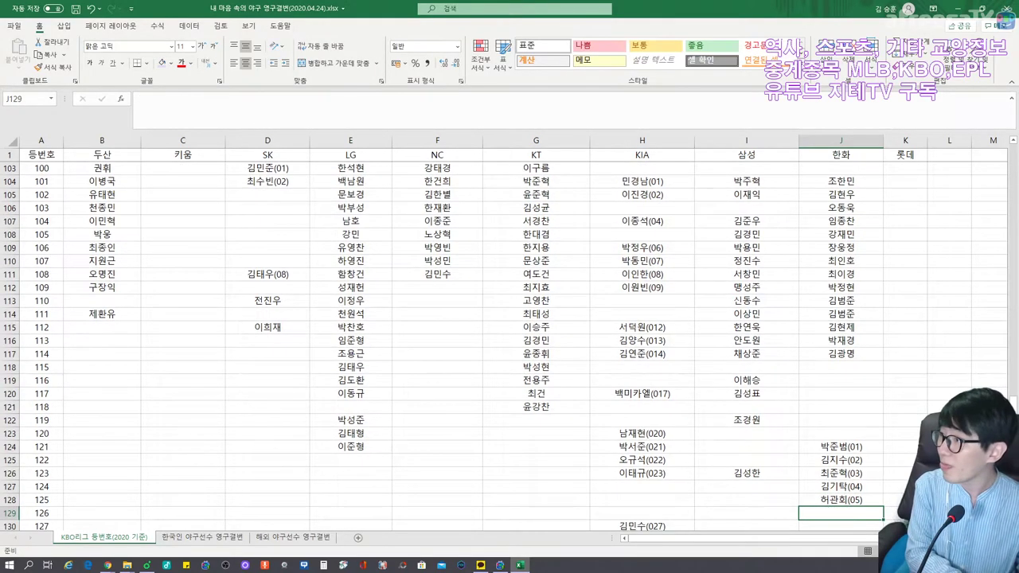
text(김민석(06))
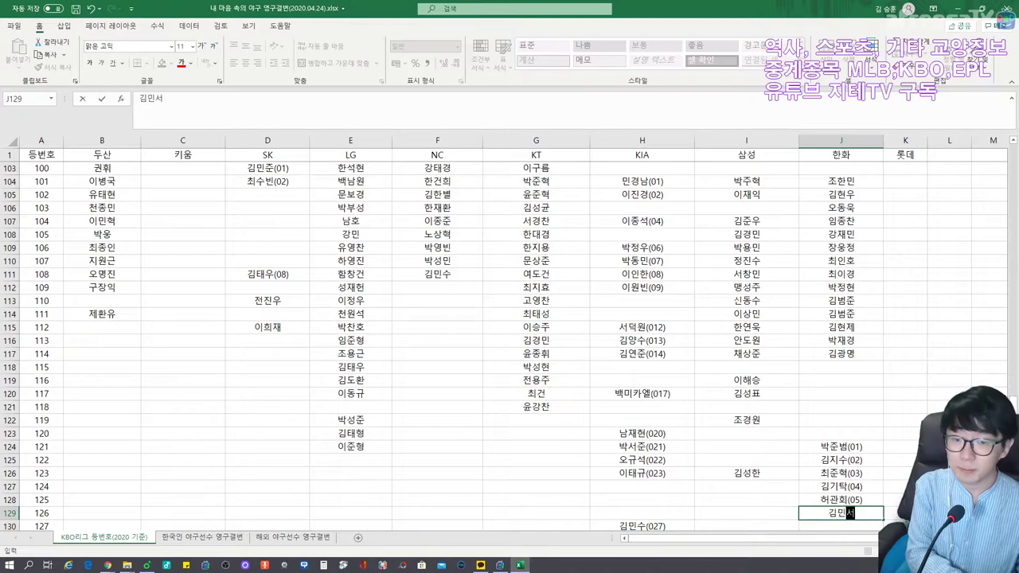
key(Return)
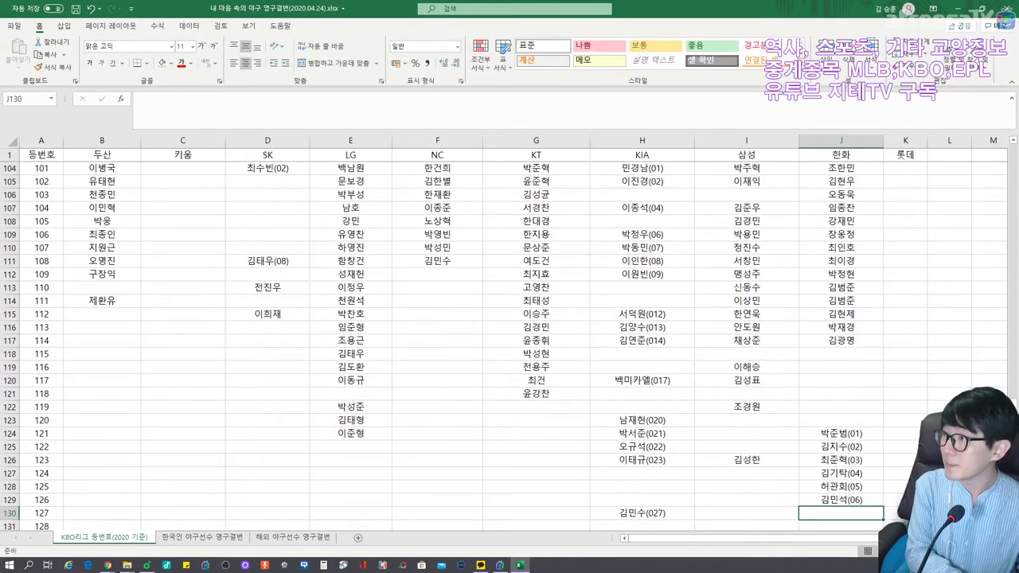
Enter 정문근(07) and 정이황(08) in the 한화 column for numbers 127 and 128.
text(정)
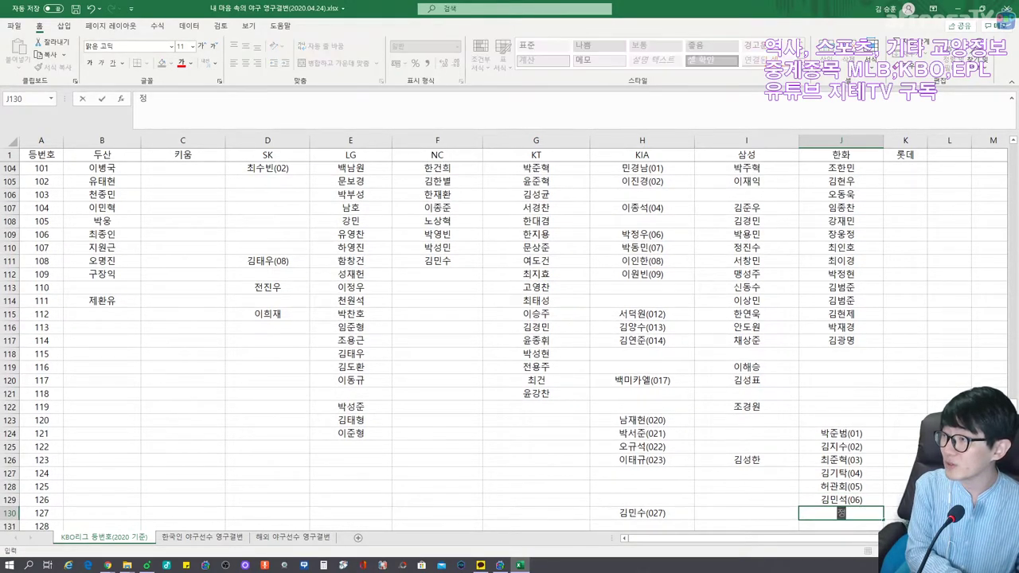
text(문근(07))
key(Return)
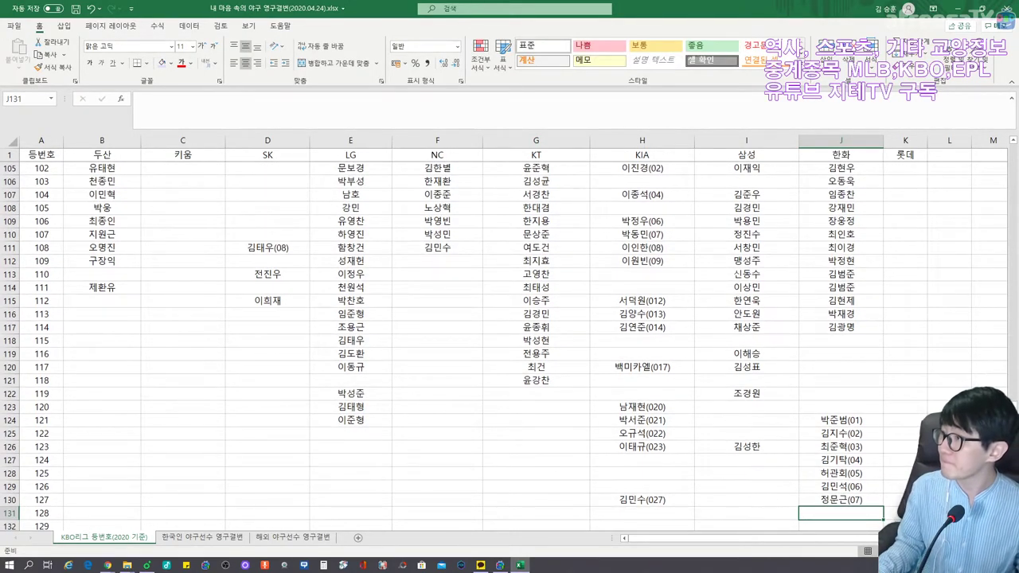
text(정이황()
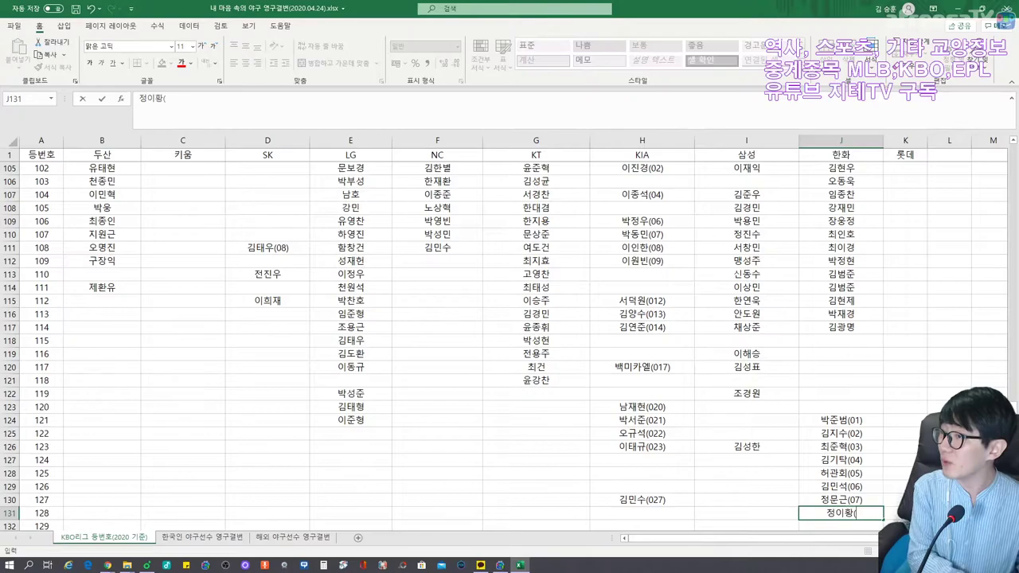
text(08))
key(Return)
Enter 김현민(09) in the 한화 column for number 129.
text(김현)
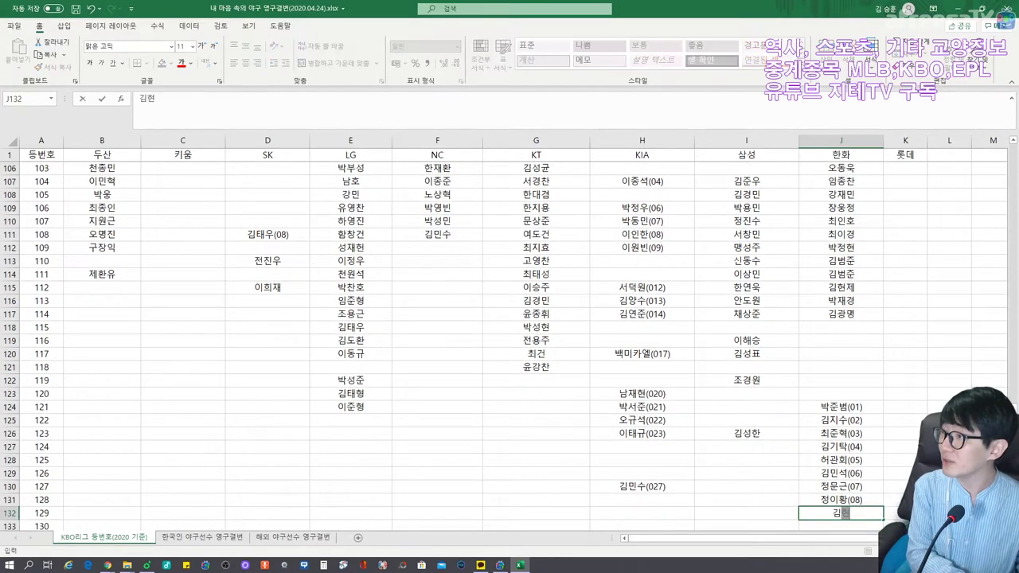
text(민(09))
key(Return)
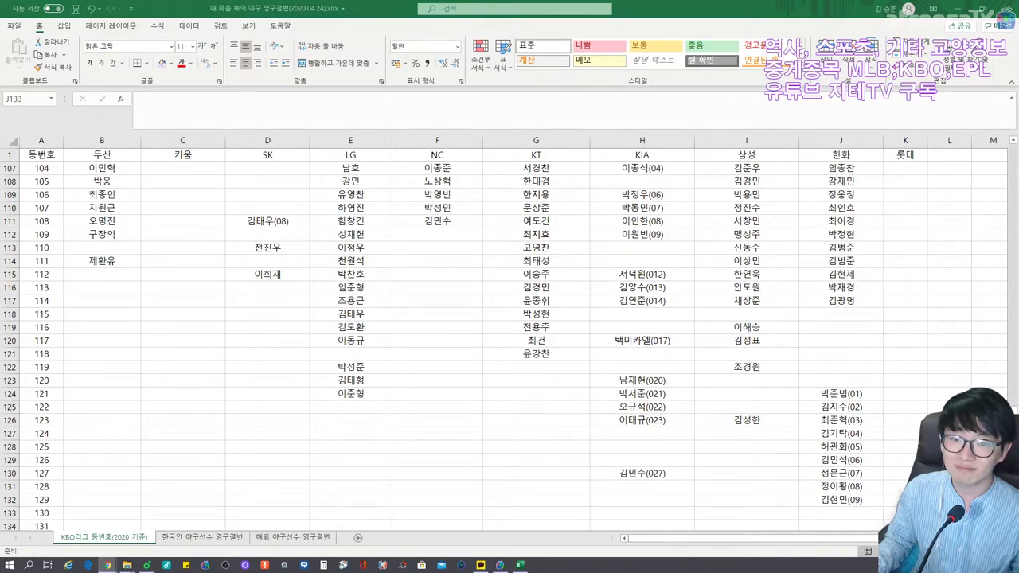
Switch back to the Excel workbook and select the cell for number 1 in the 롯데 column.
key(alt+Tab)
click(905, 313)
scroll(906, 314, up, 9)
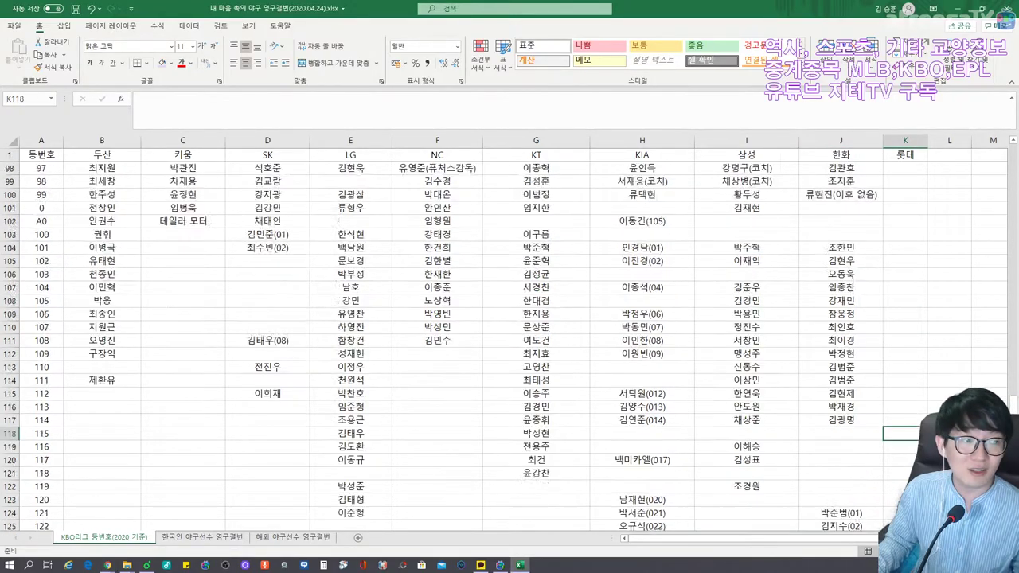
scroll(509, 335, up, 20)
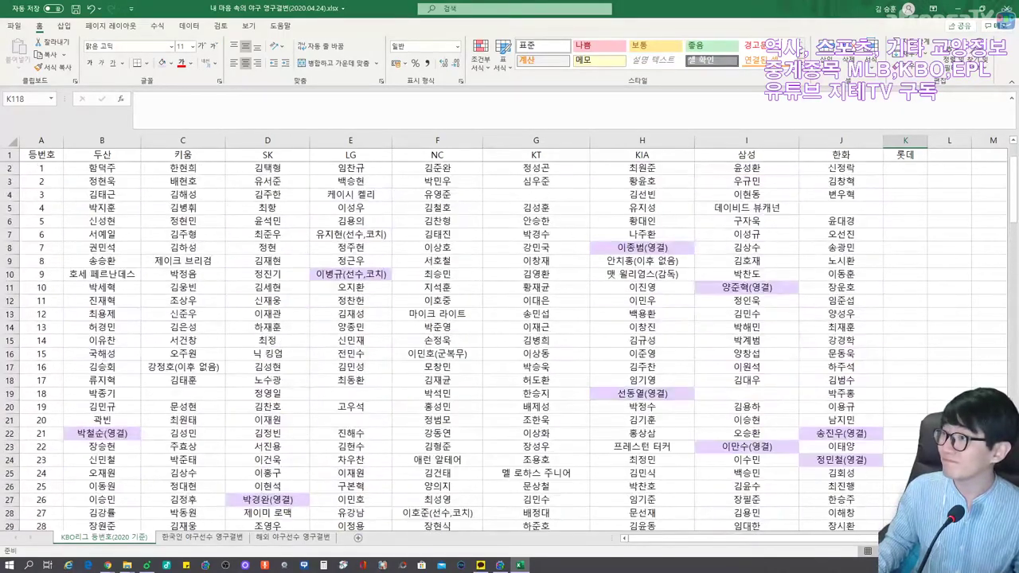
click(905, 181)
click(905, 168)
text(김사)
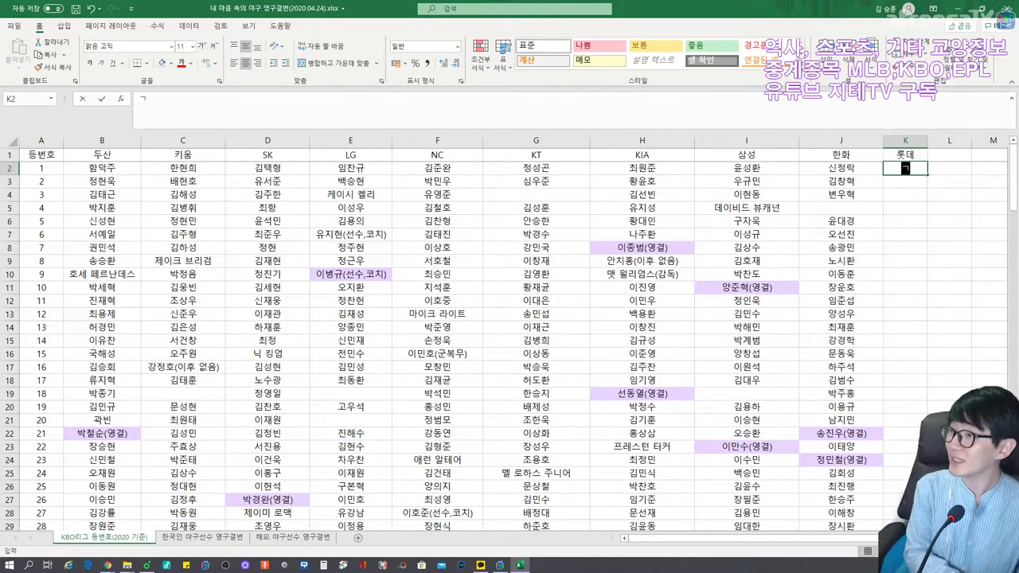
key(BackSpace)
key(BackSpace)
key(BackSpace)
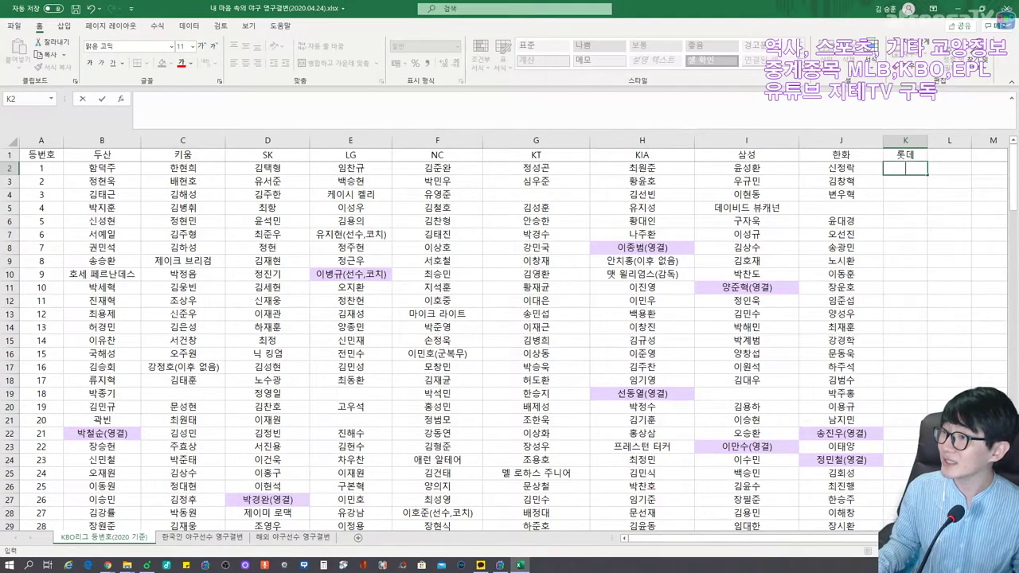
key(Return)
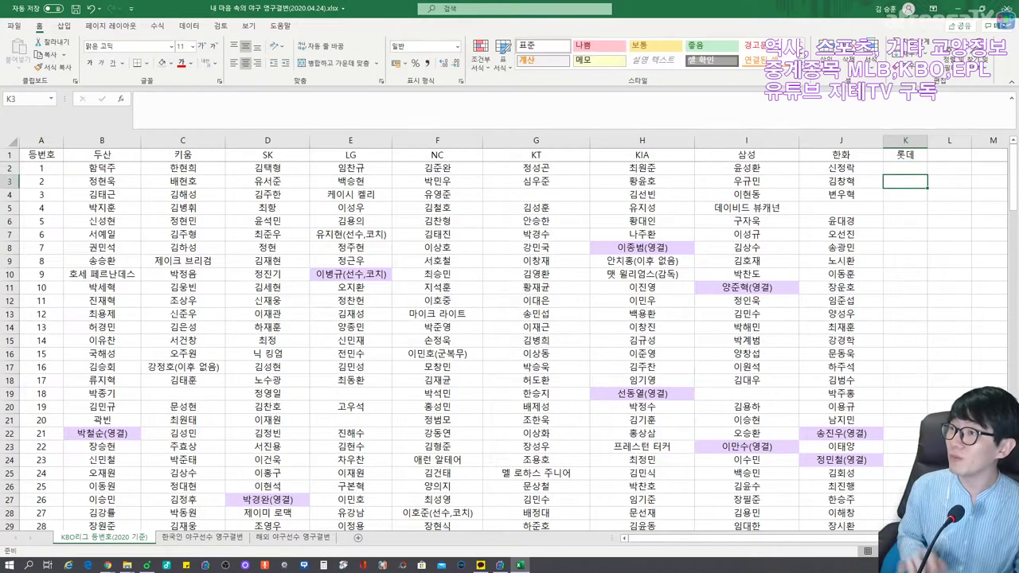
Enter 손승락(이후 없음) in the 롯데 column for number 1 and fit the column width to the text.
click(905, 168)
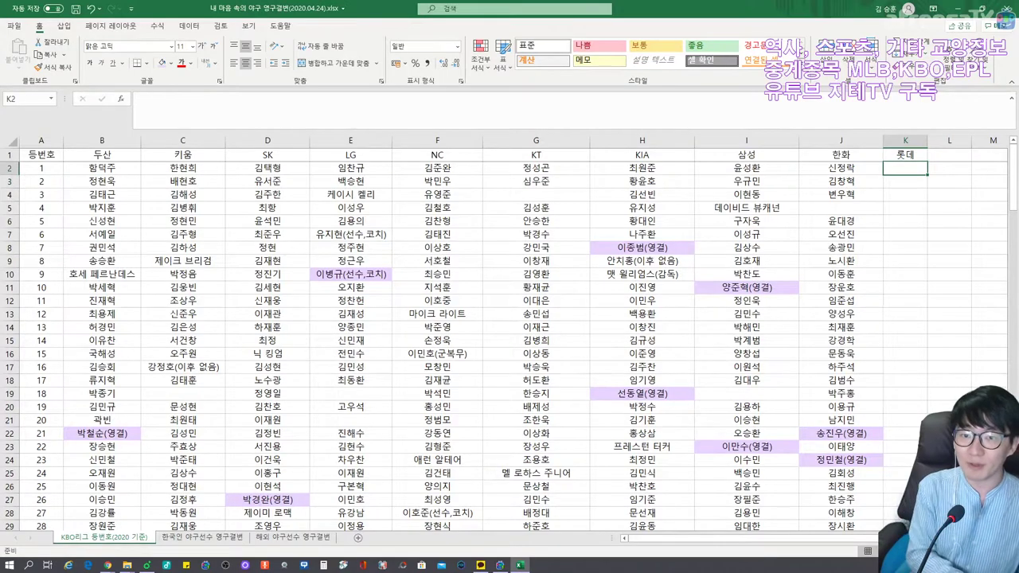
text(손승락(이후 없음)
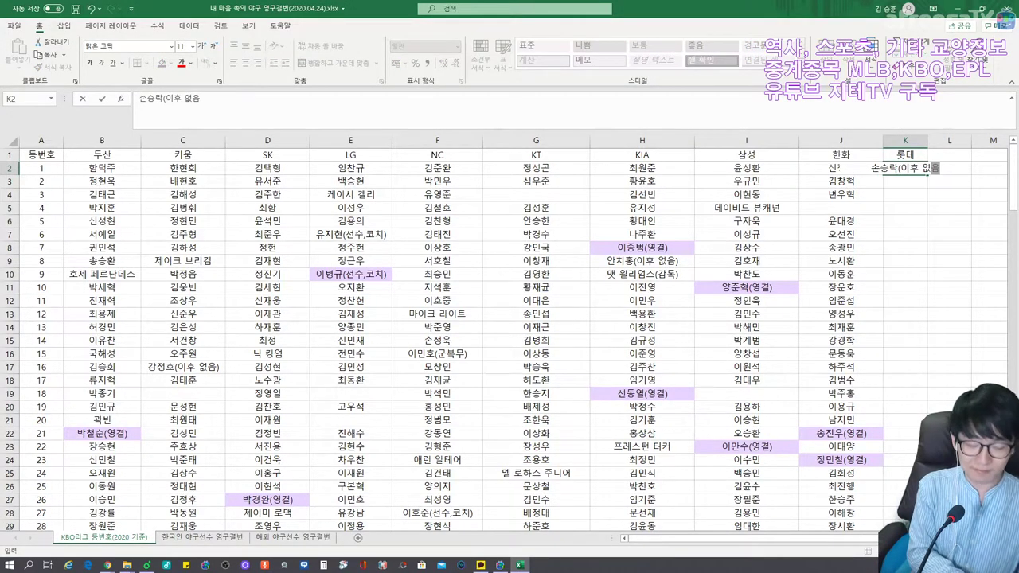
text())
key(Return)
key(Up)
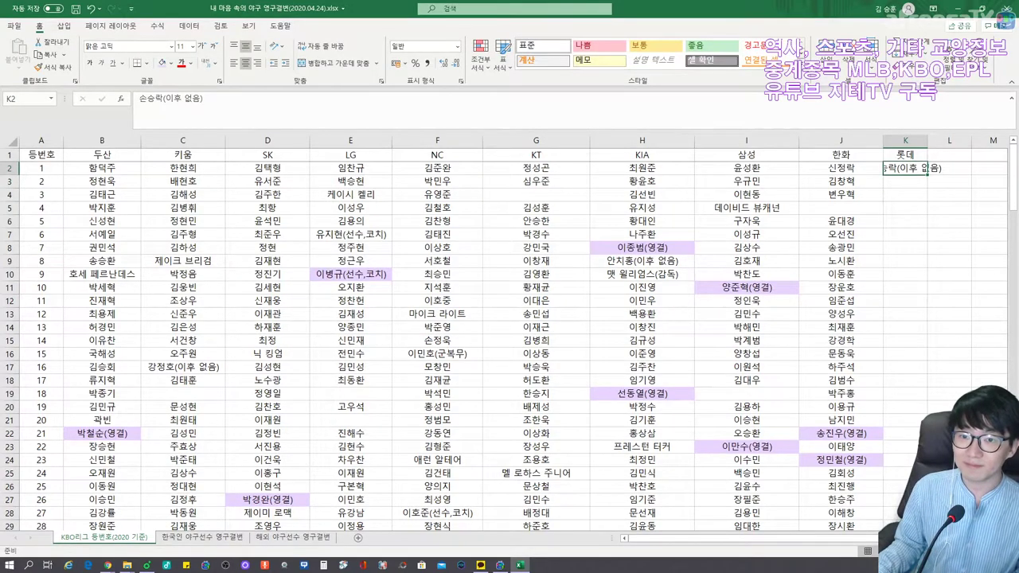
double_click(928, 141)
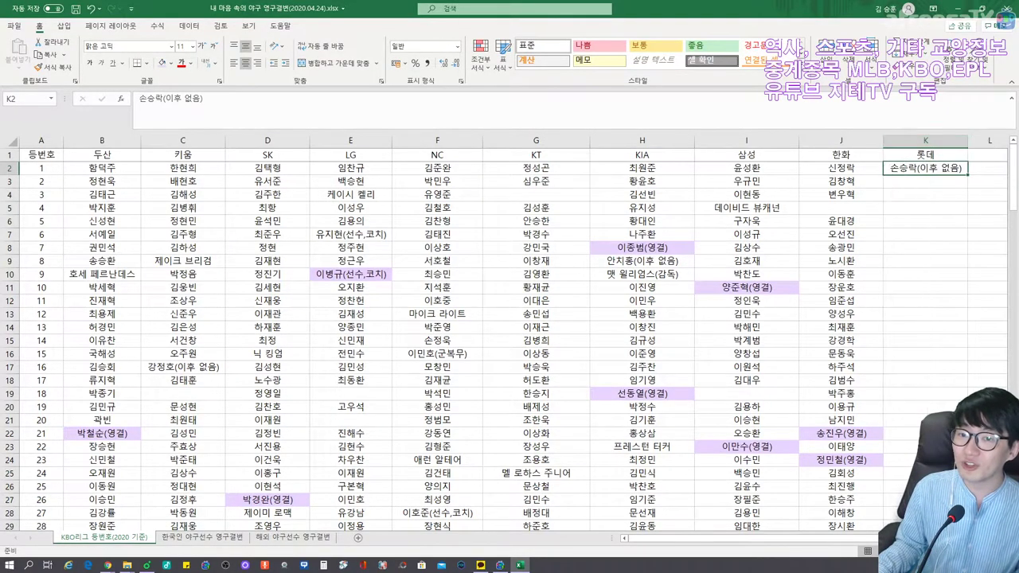
Enter 배성근, 민병헌, 오윤석 and 김민수 in the 롯데 column for numbers 2 to 5.
click(926, 181)
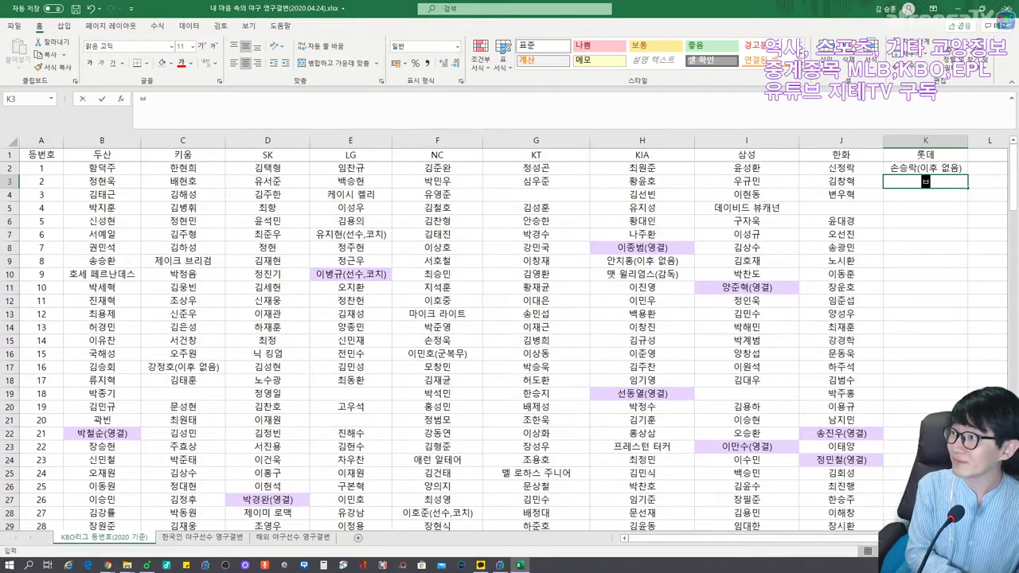
text(배성근)
key(Return)
text(민벼ㅇ헌)
key(Return)
text(오윤석)
key(Return)
text(김민수)
key(Return)
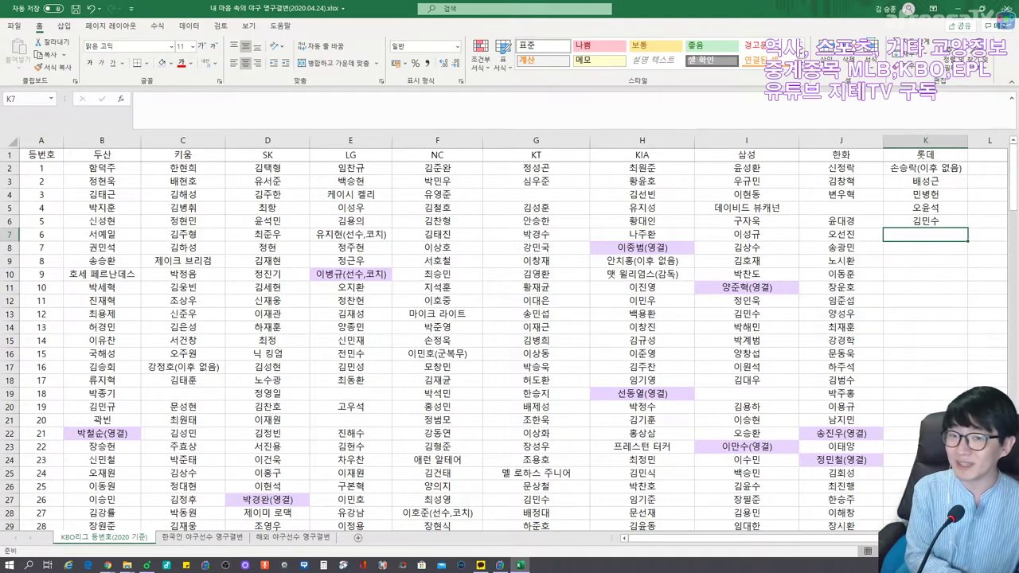
Enter 딕슨 마차도, 신본기 and 전준우 in the 롯데 column for numbers 6 to 8.
text(딕슨 마차도)
key(Return)
text(신본기)
key(Return)
text(전준우)
key(Return)
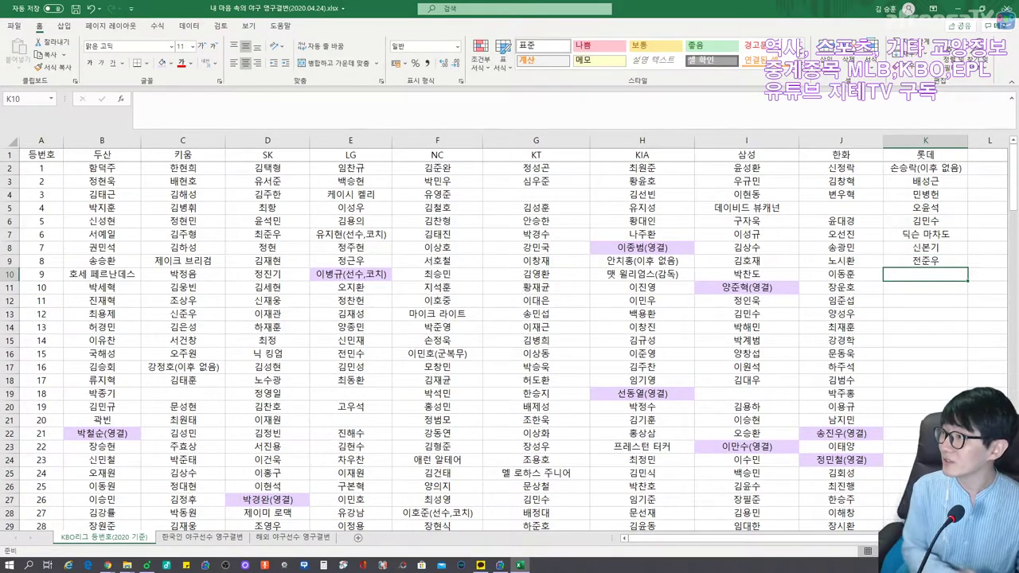
Enter 정훈 and 이대호 in the 롯데 column for numbers 9 and 10.
text(정훈)
key(Return)
text(이대호)
key(Return)
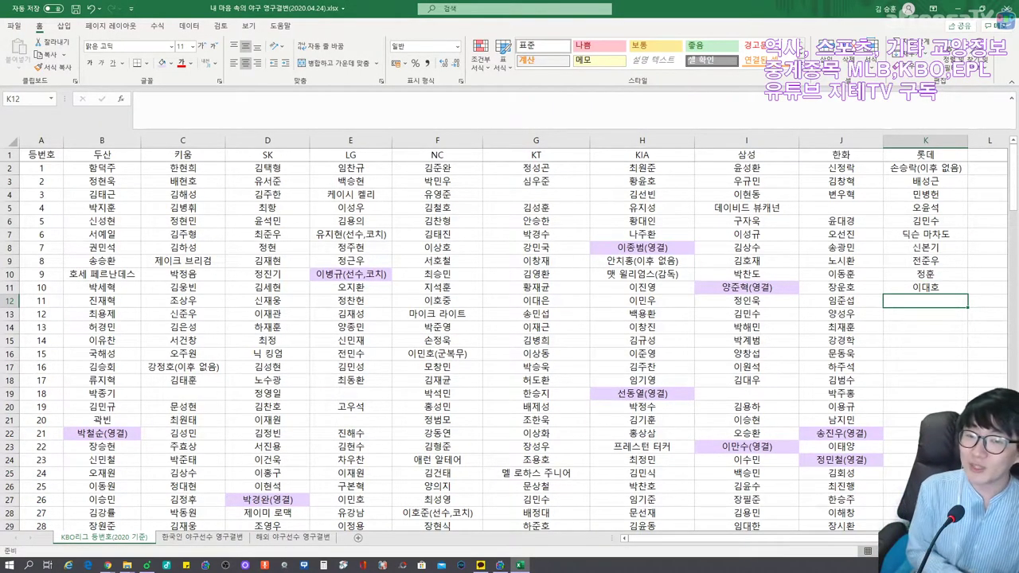
Enter 최동원(영결) in the 롯데 column for number 11 and fill the cell light purple.
text(최동원()
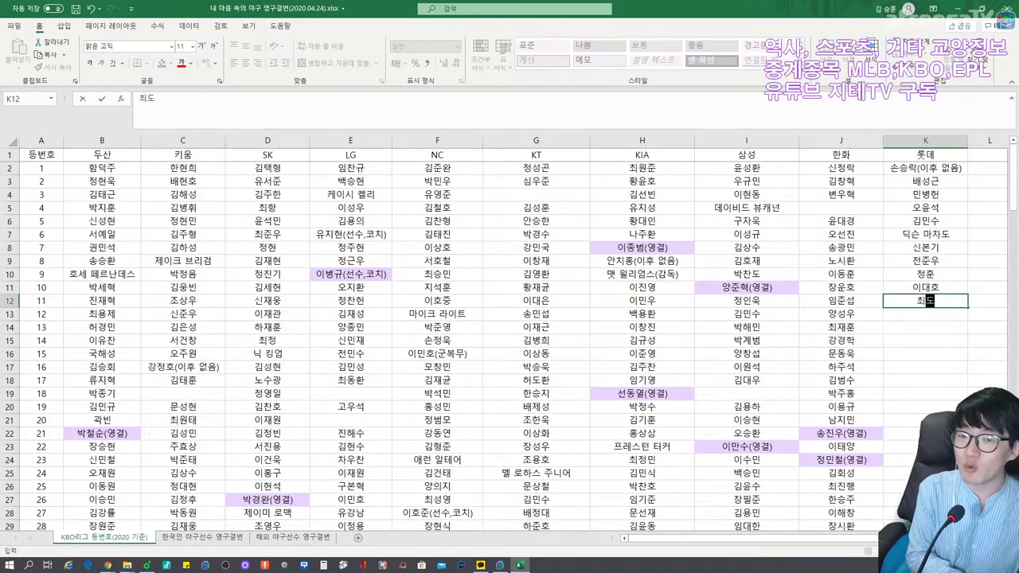
text(영결))
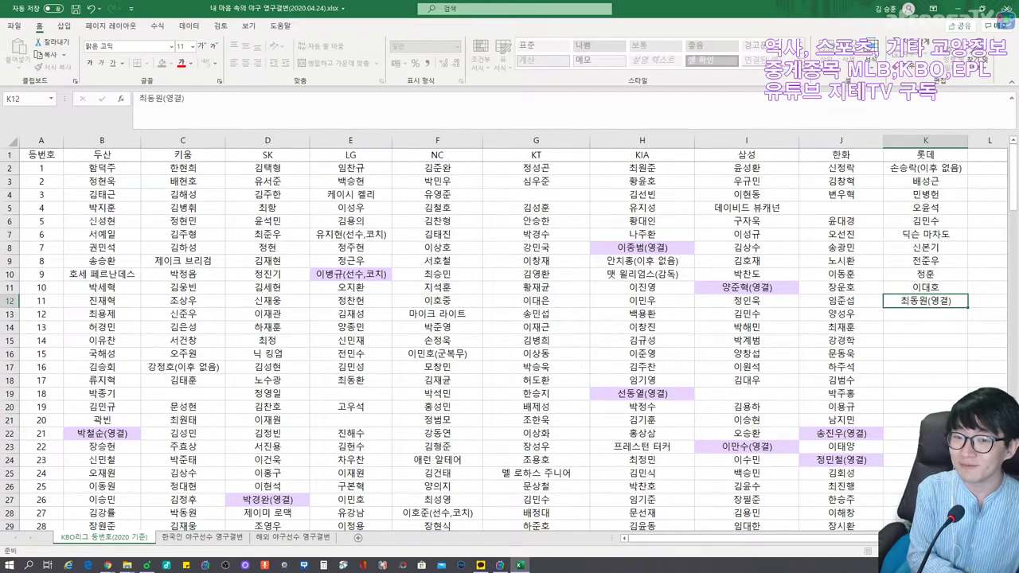
key(Return)
key(Up)
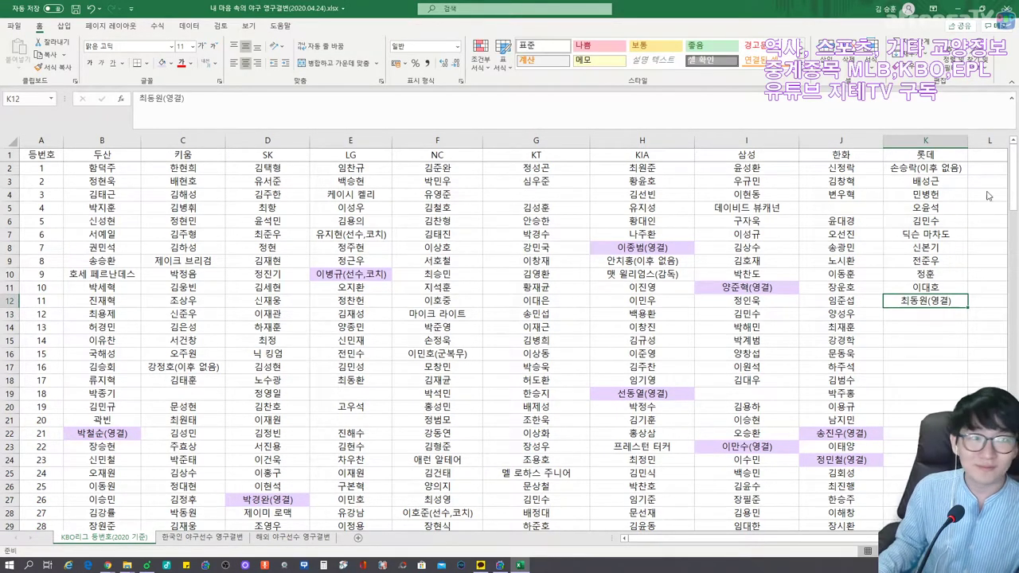
click(166, 63)
scroll(509, 338, down, 1)
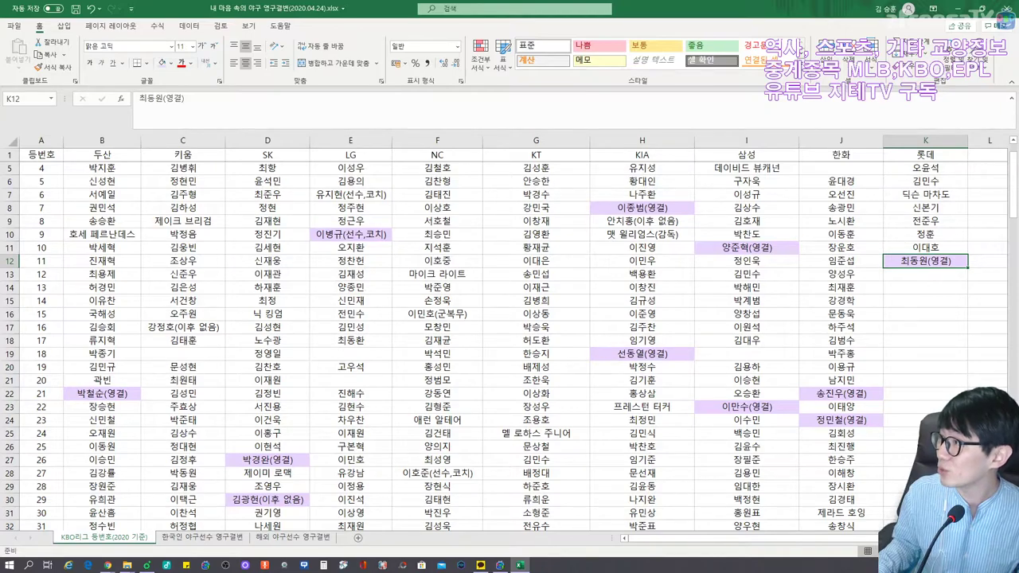
Enter 김재유, 안치홍, 정태승 and 오현택 in the 롯데 column for numbers 12 to 15.
click(925, 274)
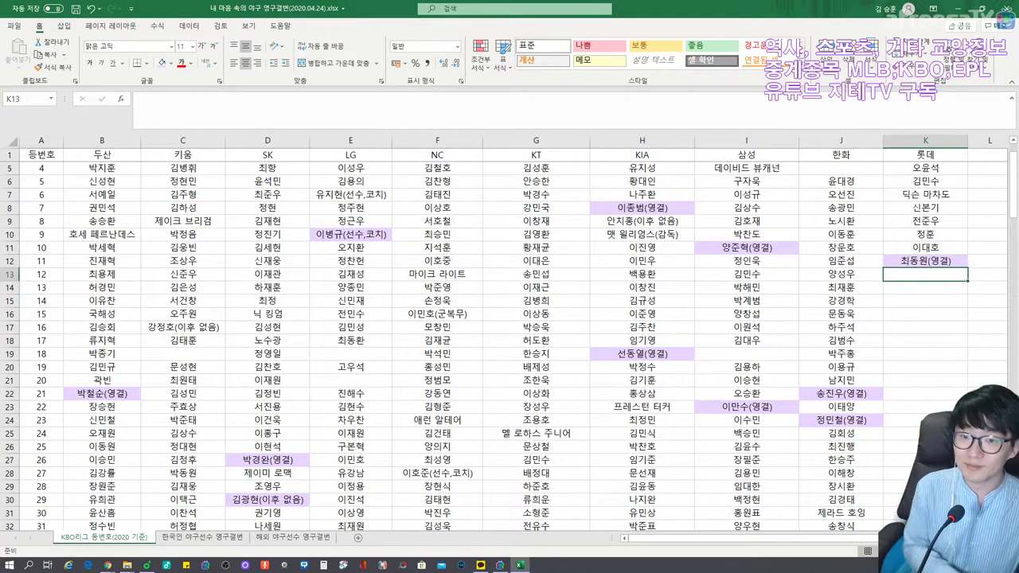
text(김재유)
key(Return)
text(안치홍)
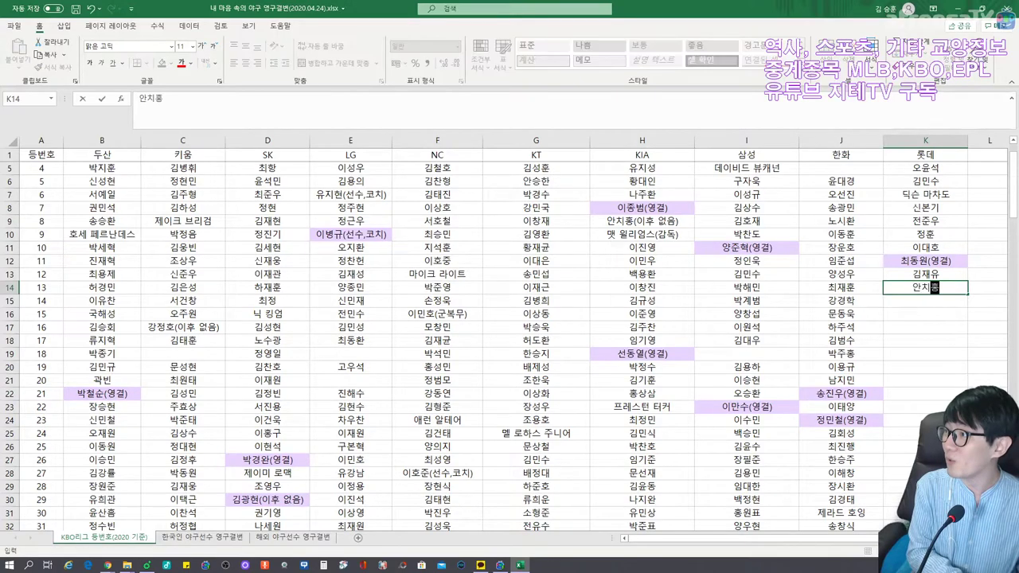
key(Return)
text(정태스)
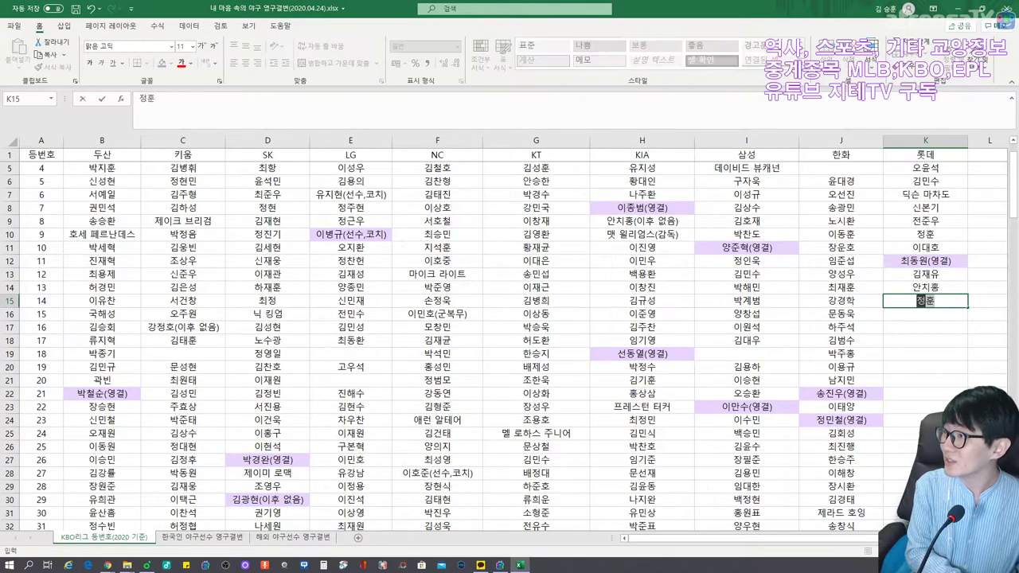
text(ㅇ)
key(Return)
text(오현택)
key(Return)
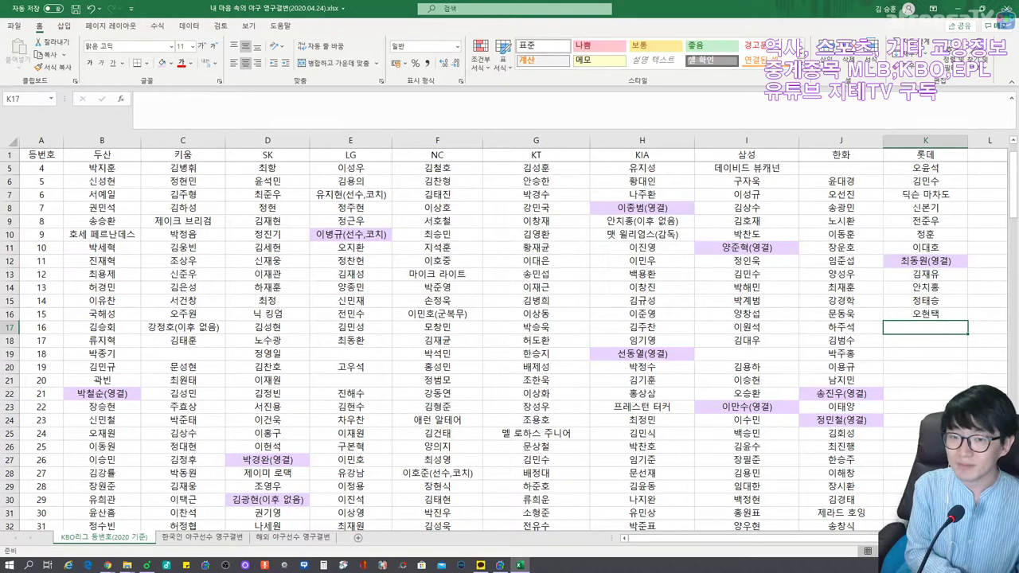
Enter 이병규(작뱅) in the 롯데 column for number 16 and leave number 17 blank.
text(이병규)
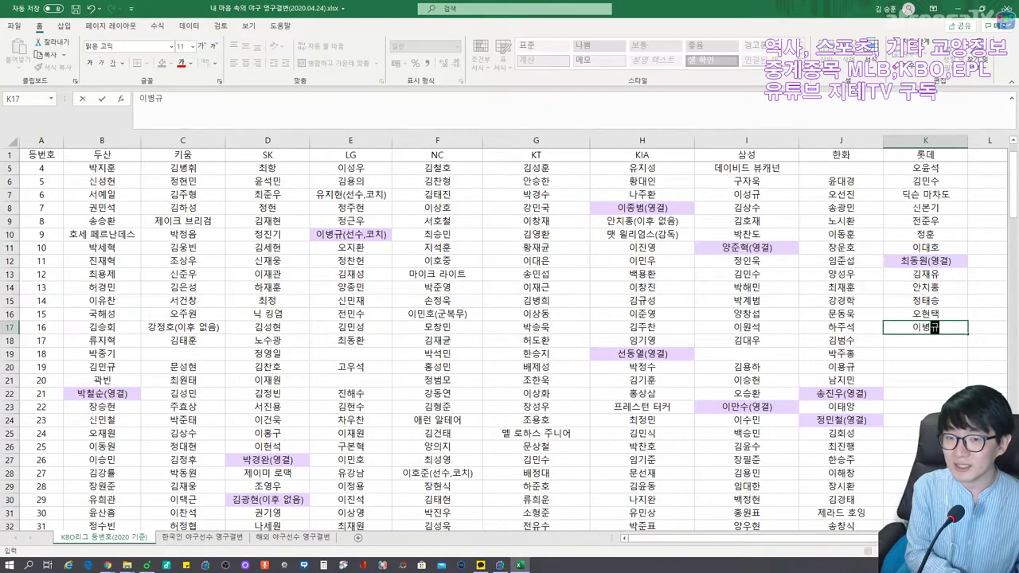
text(()
text(뱅))
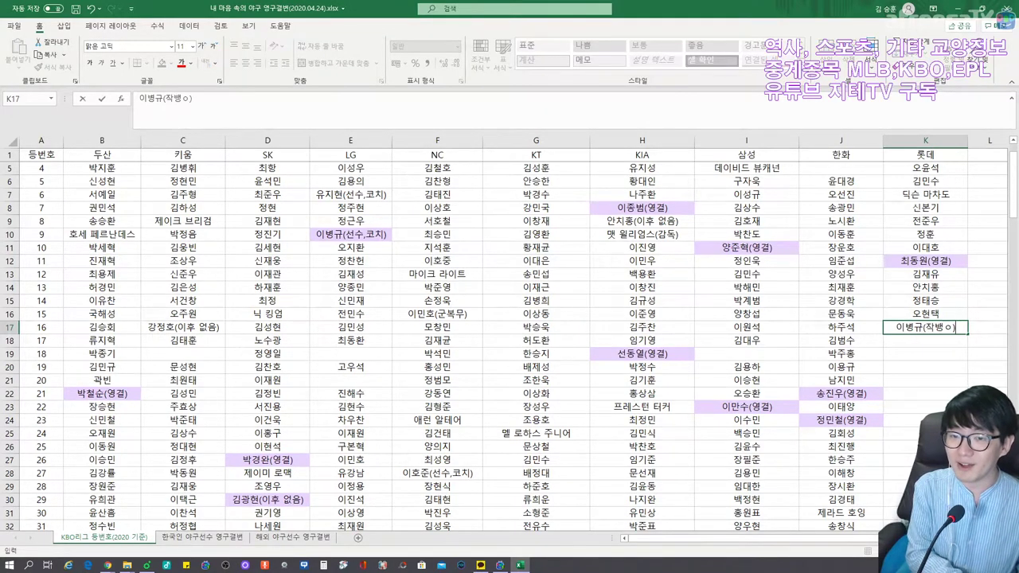
key(Return)
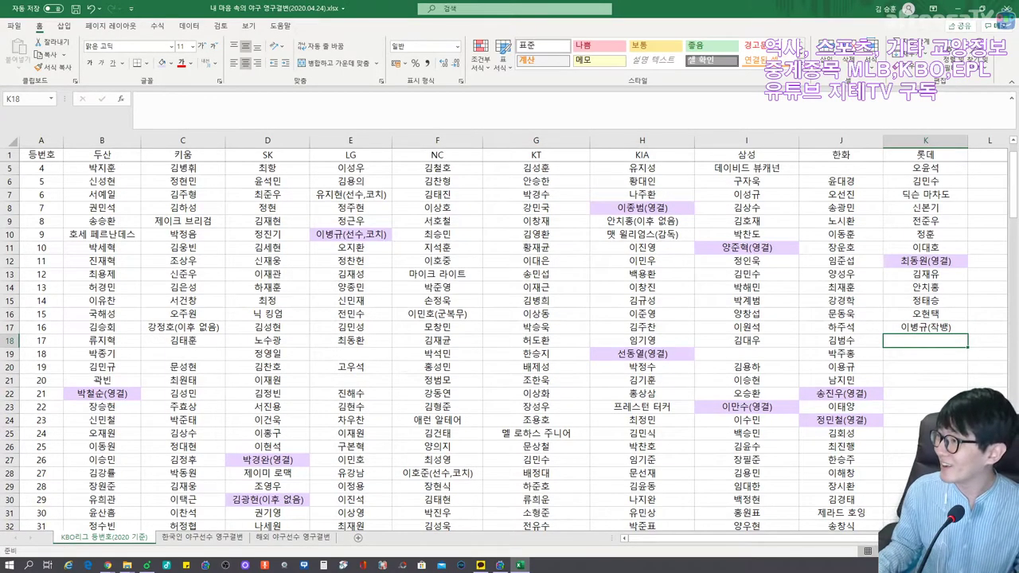
key(Return)
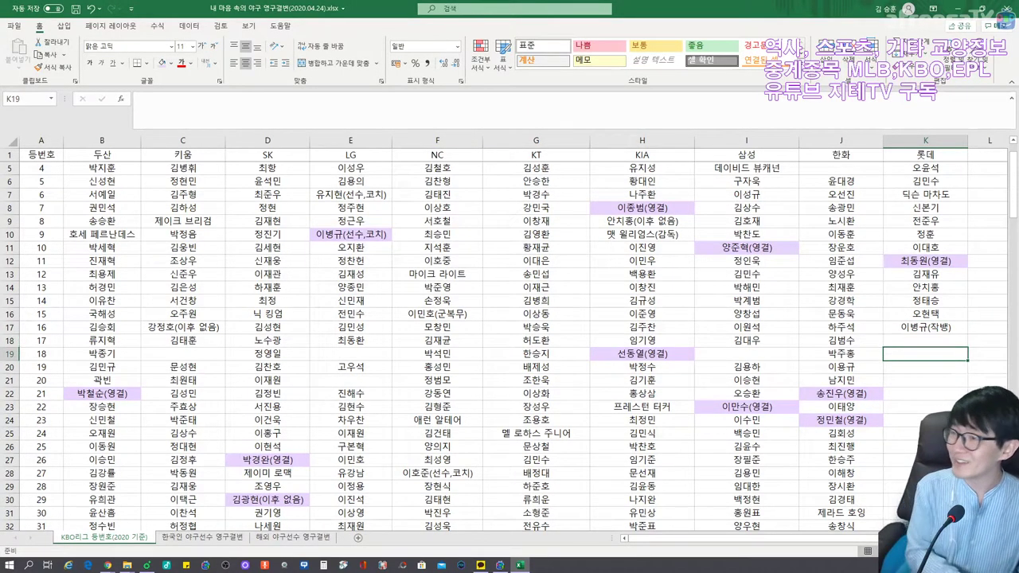
Enter 최하늘 and 장원삼 in the 롯데 column for numbers 18 and 19, leaving number 20 blank.
text(최하늘)
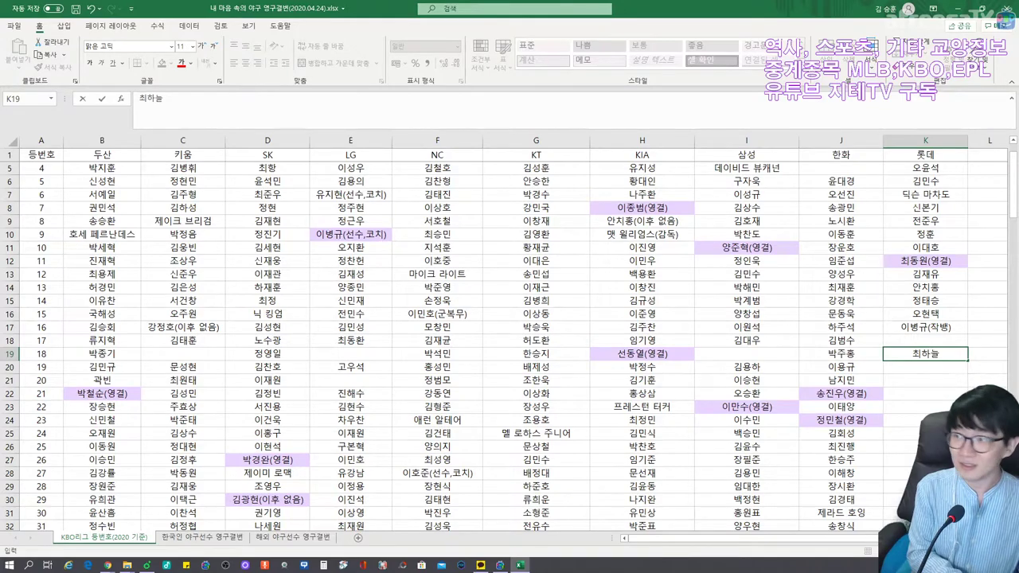
key(Return)
text(장우원삼)
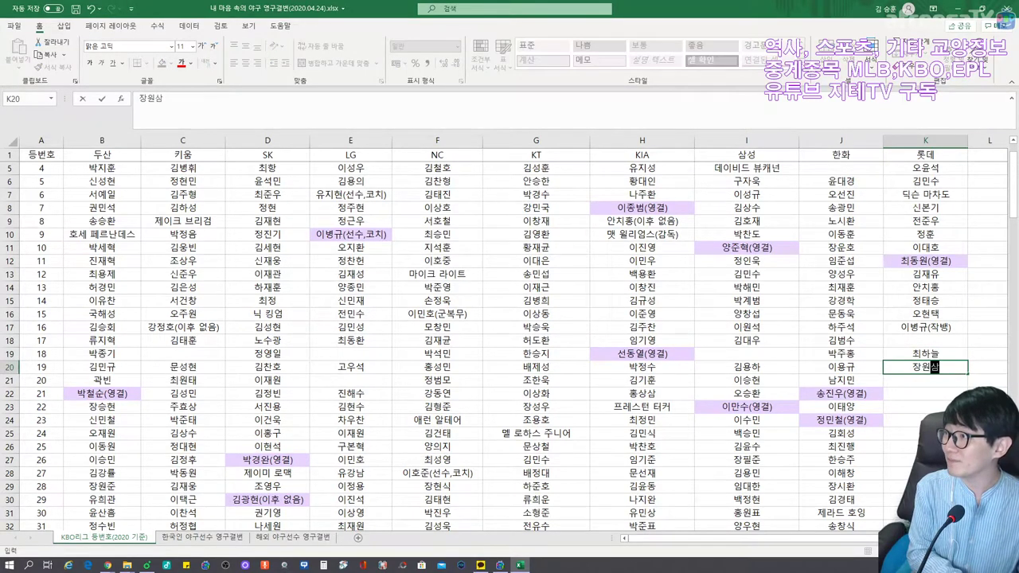
key(Return)
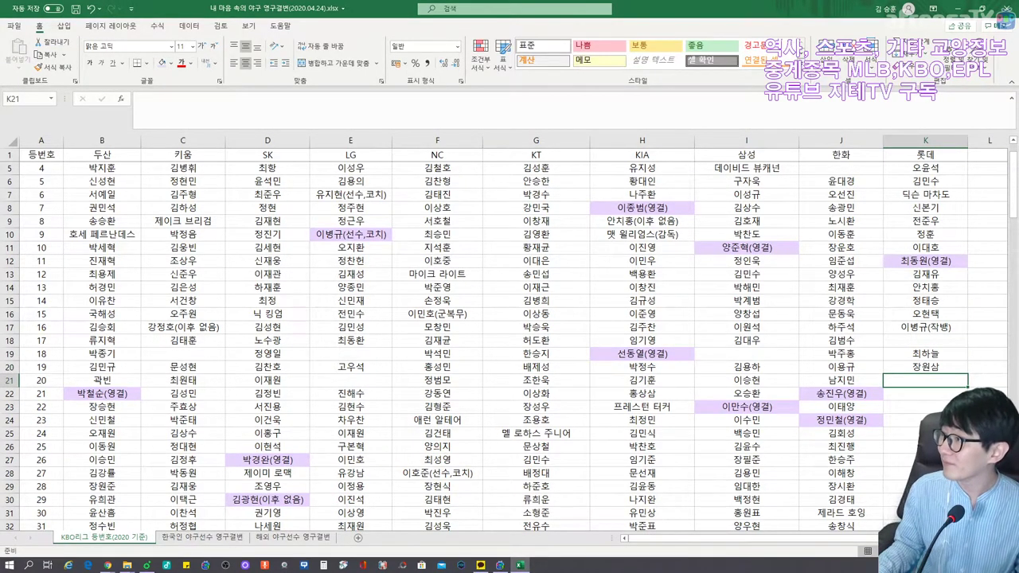
key(Return)
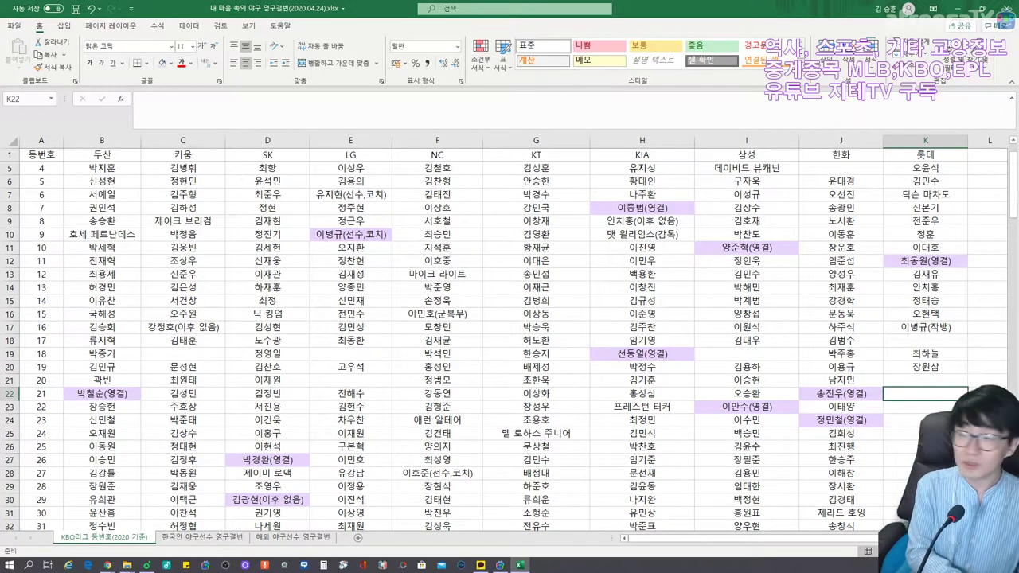
Enter 송승준, 구승민 and 고효준 in the 롯데 column for numbers 21 to 23.
text(송승준)
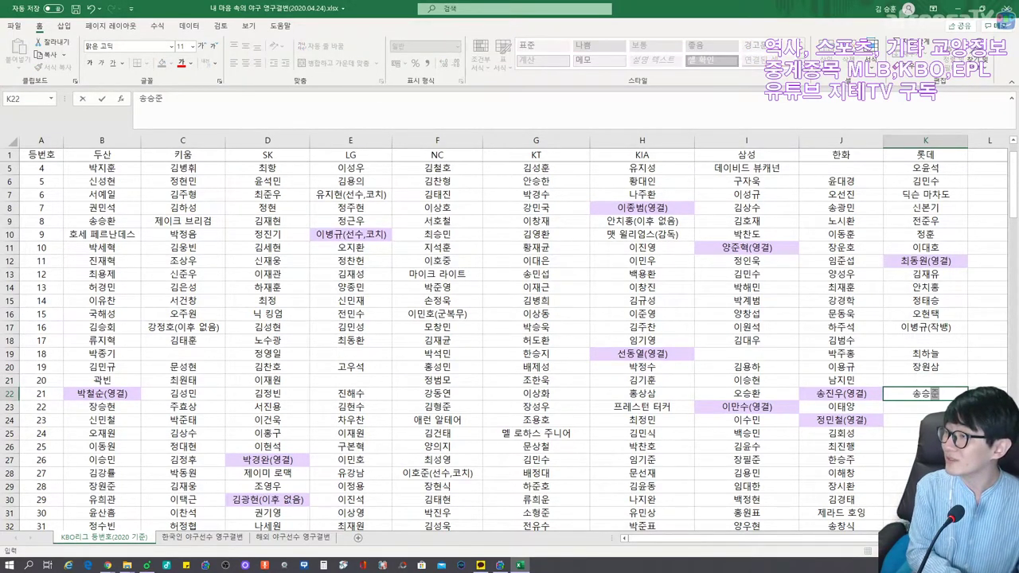
key(Return)
text(구승민)
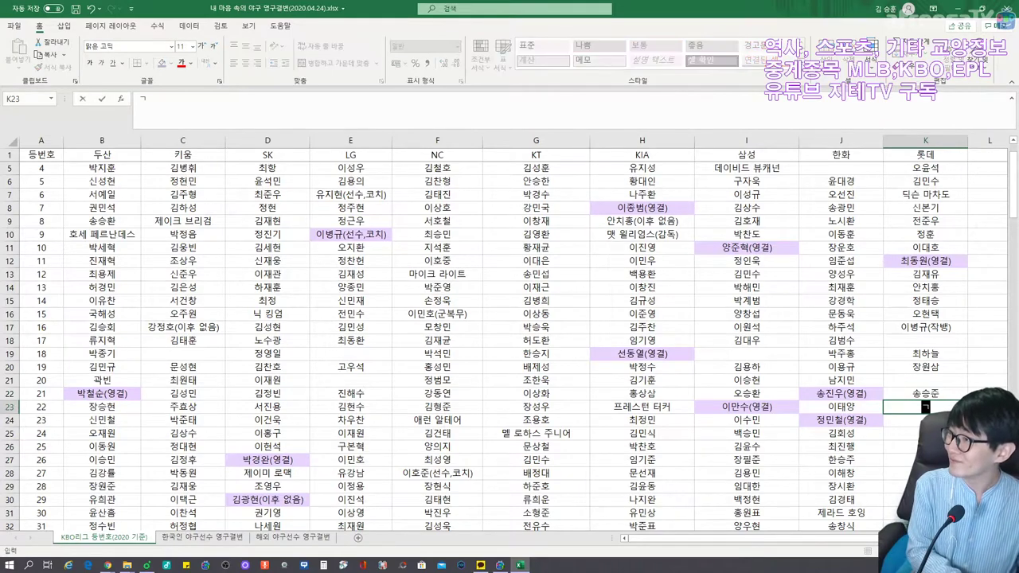
key(Return)
text(궁효준)
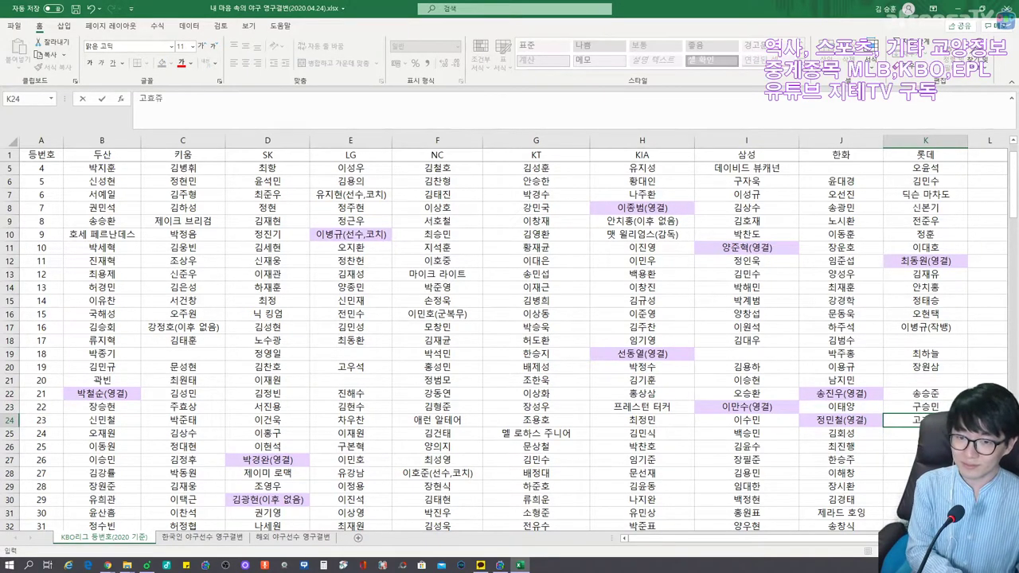
key(Return)
key(BackSpace)
key(Up)
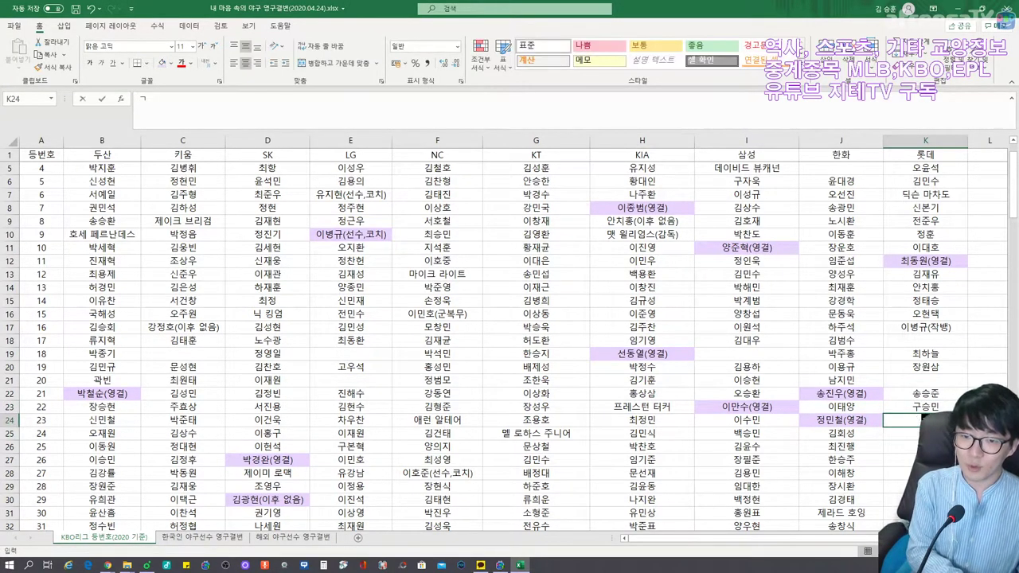
key(Return)
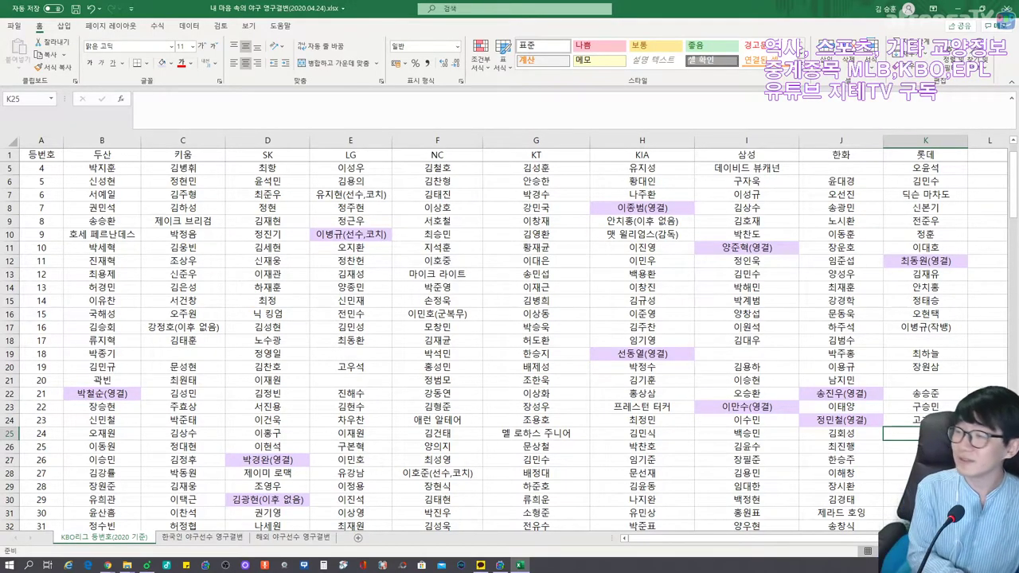
Enter 아드리안 샘슨, 한동희 and 신동훈 in the 롯데 column for numbers 24 to 26.
text(아드리안 샘슨)
key(Return)
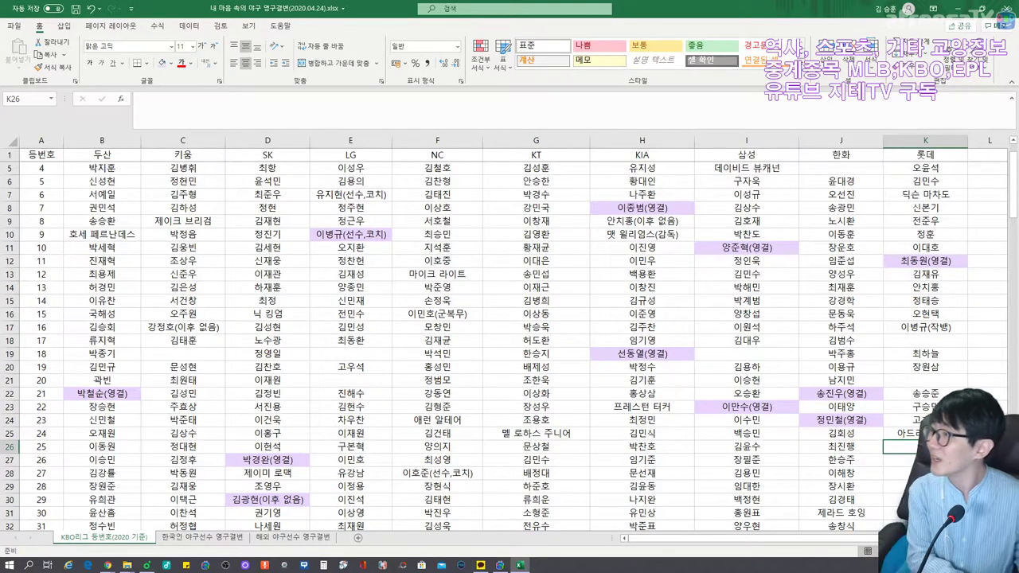
text(한동희)
key(Return)
text(김건국)
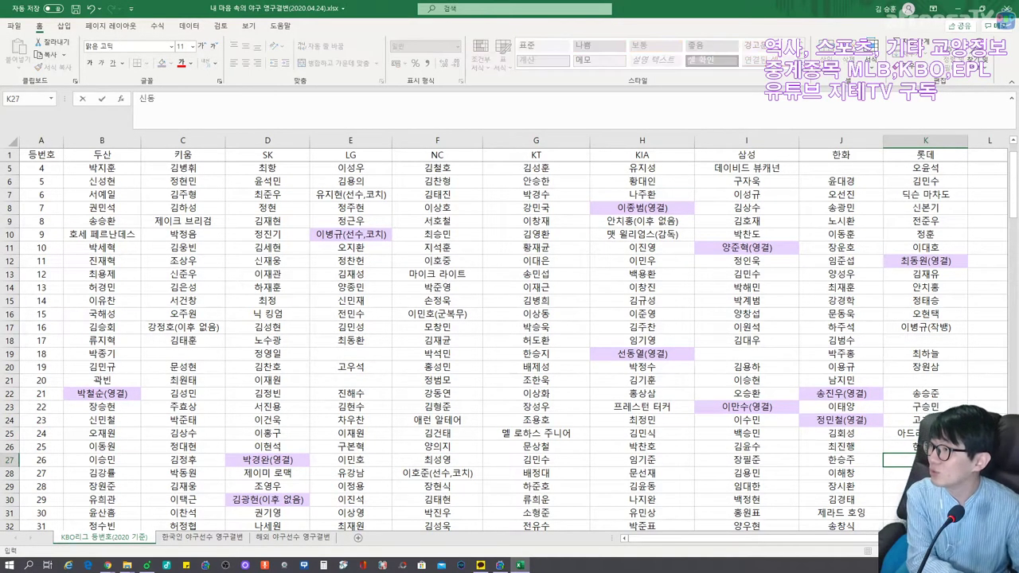
key(Return)
Enter 나종덕, 지성준 and 한승혁 in the 롯데 column for numbers 27 to 29.
text(서준원)
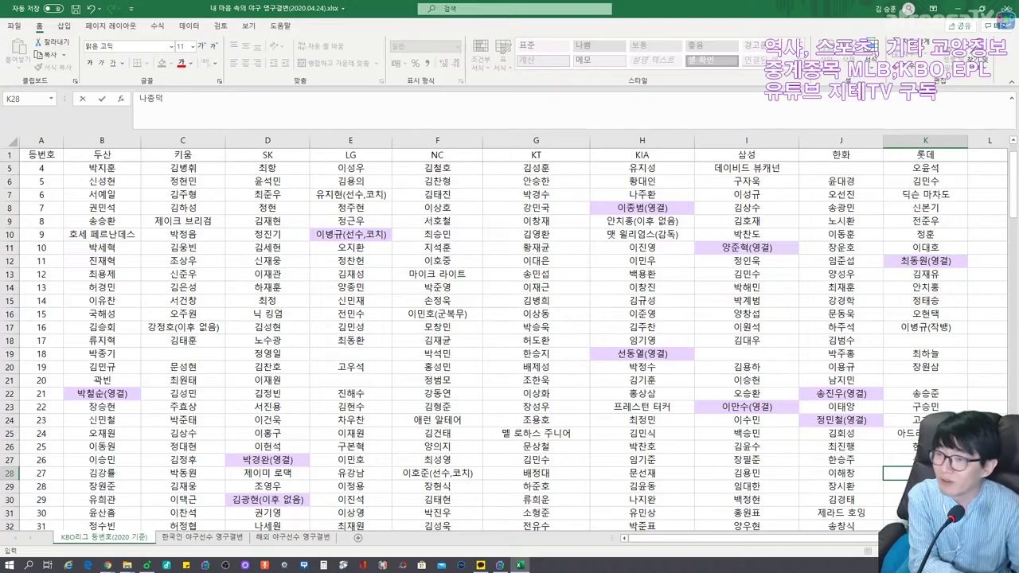
key(Return)
text(진명호)
key(Return)
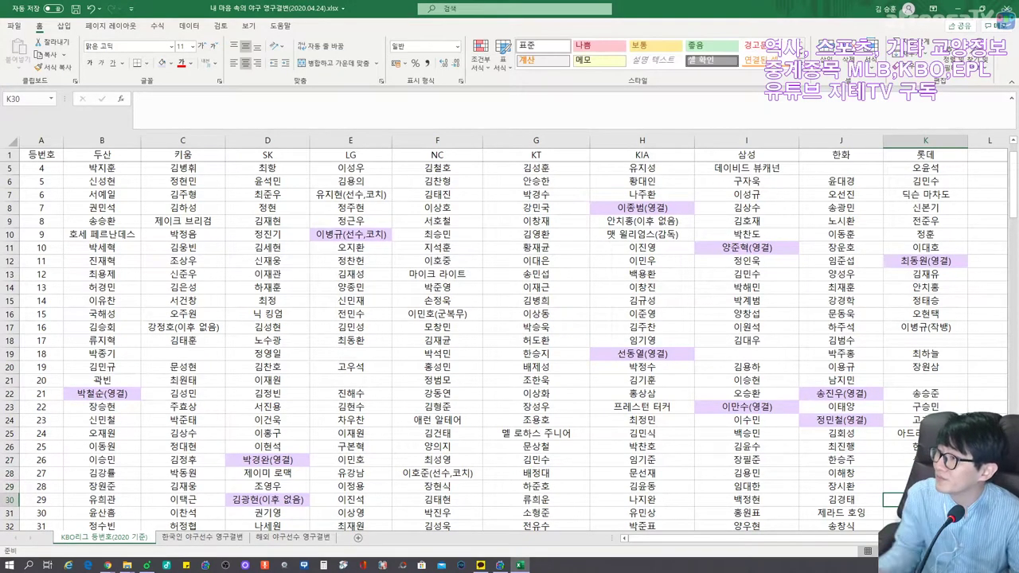
text(한승혁)
key(Return)
Enter 박종무, 손아섭 and 박세웅 in the 롯데 column for numbers 30 to 32.
text(박조ㅇ무)
key(Return)
text(손아섭)
key(Return)
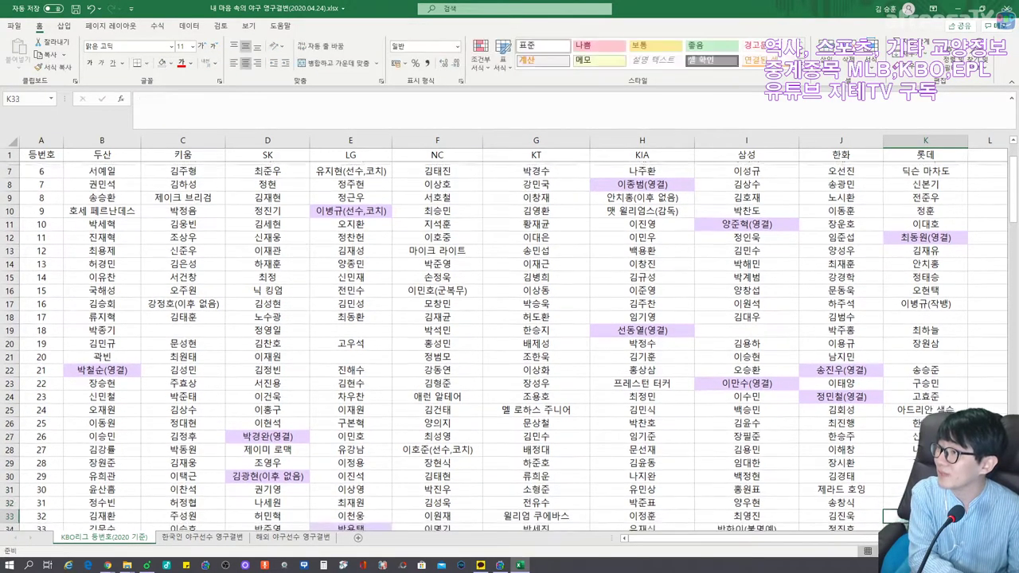
text(박세웅)
key(Return)
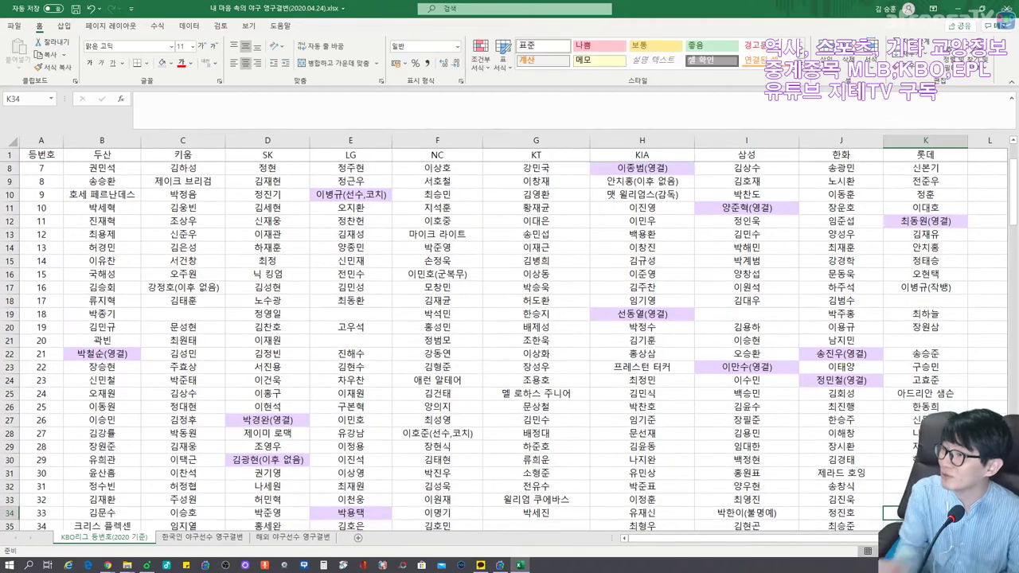
Enter 허일, 김원중 and 이인복 in the 롯데 column for numbers 33 to 35.
text(허일)
key(Return)
text(김원중)
key(Return)
text(ㅇㅣ인복)
key(Return)
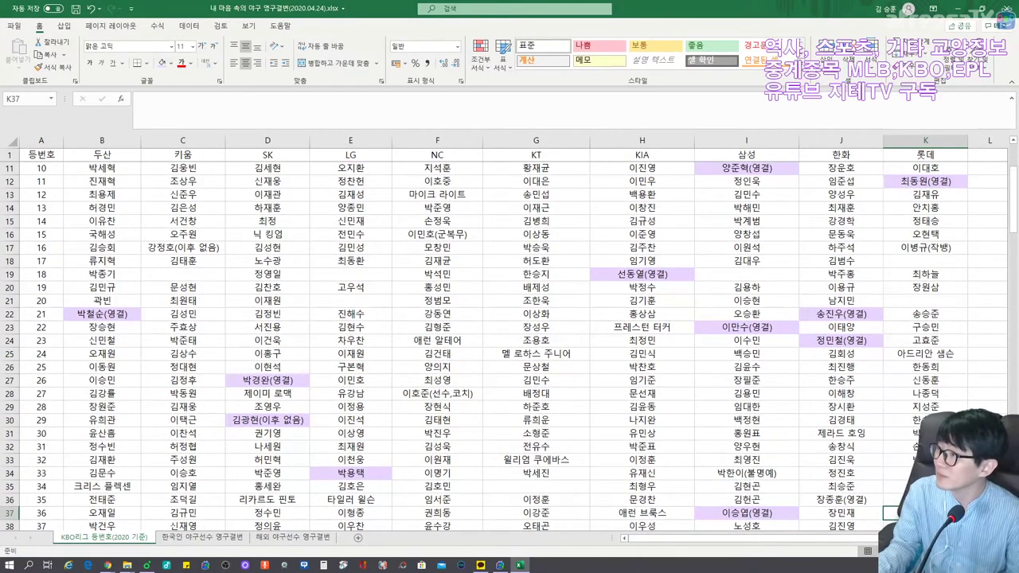
Enter 추재현, 박시영 and 노경은 in the 롯데 column for numbers 36 to 38.
text(박진형)
key(Return)
text(박시영)
key(Return)
text(노경은)
key(Return)
Enter 서준원, 박진형 and 김대우 in the 롯데 column for numbers 39 to 41.
text(ㅅㅓ주ㄴ원)
key(Return)
text(박진형)
key(Return)
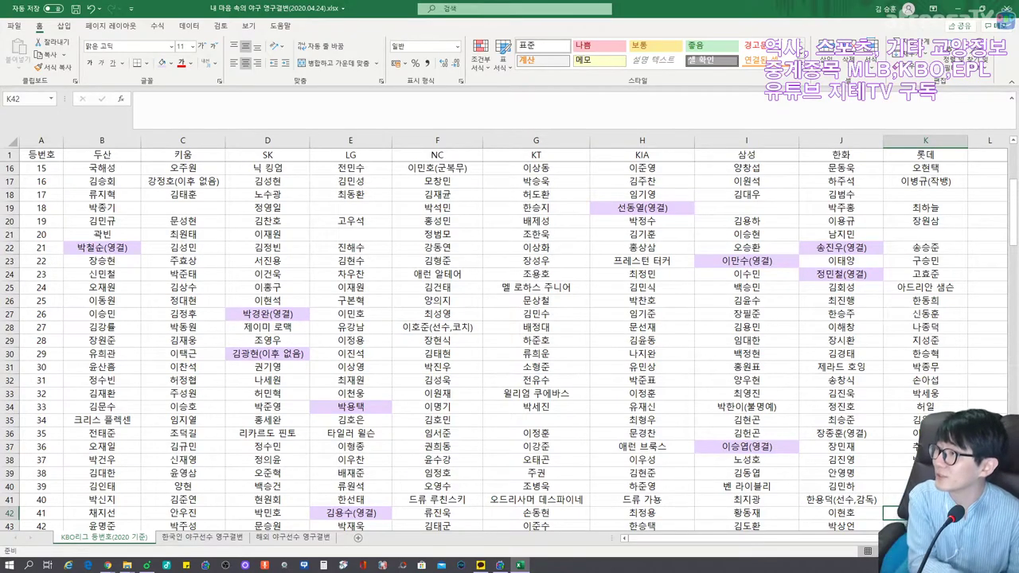
text(김대우)
key(Return)
Enter 김건국, 엄태호, 김준태 and 최영환 in the 롯데 column for numbers 42 to 45.
text(김건국)
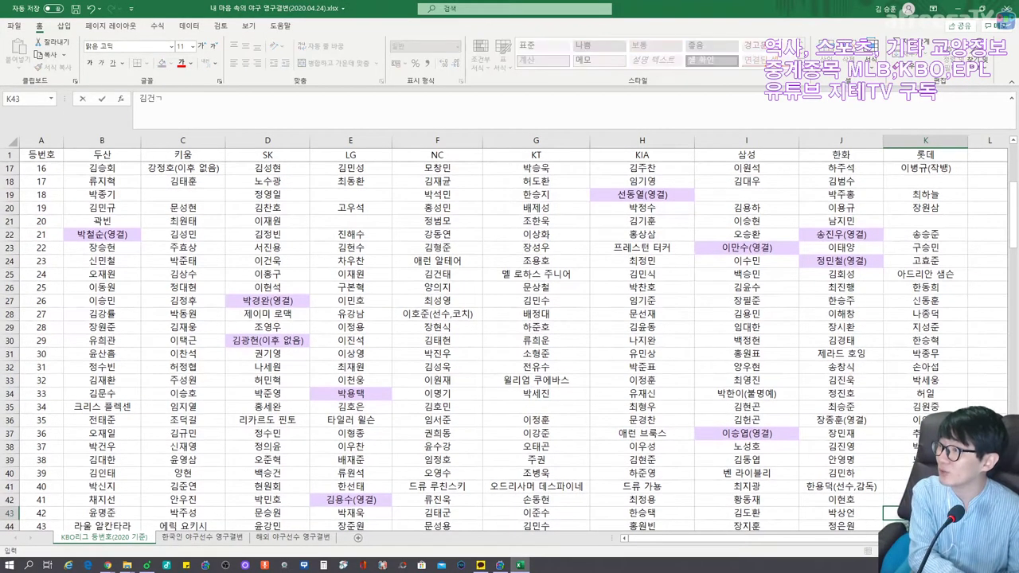
key(Return)
text(정태승)
key(Return)
text(김준태)
key(Return)
key(Return)
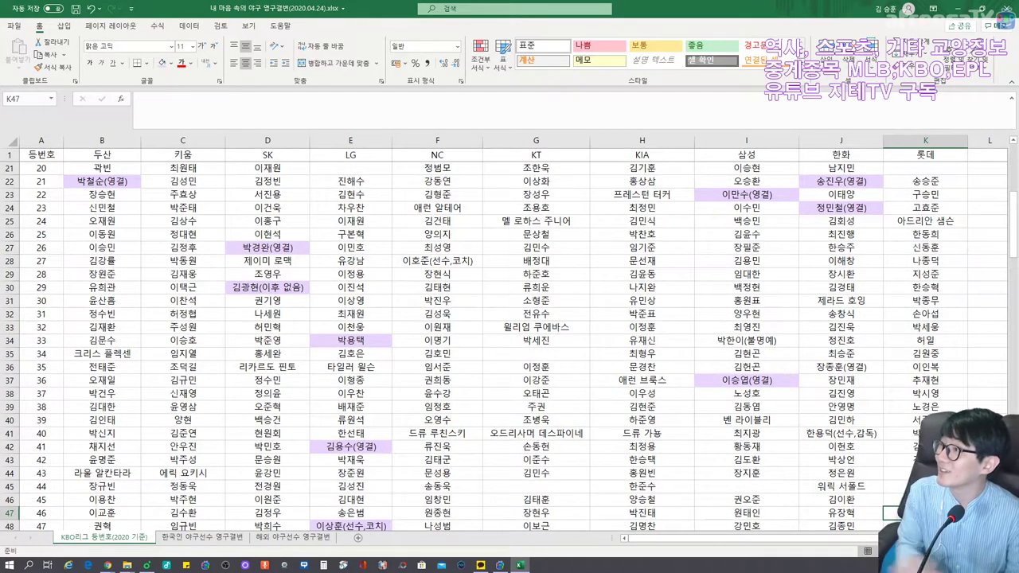
Enter 김대륙, 이승헌 and 진명호 in the 롯데 column for numbers 46 to 48.
text(김유영)
key(Return)
text(이승헌)
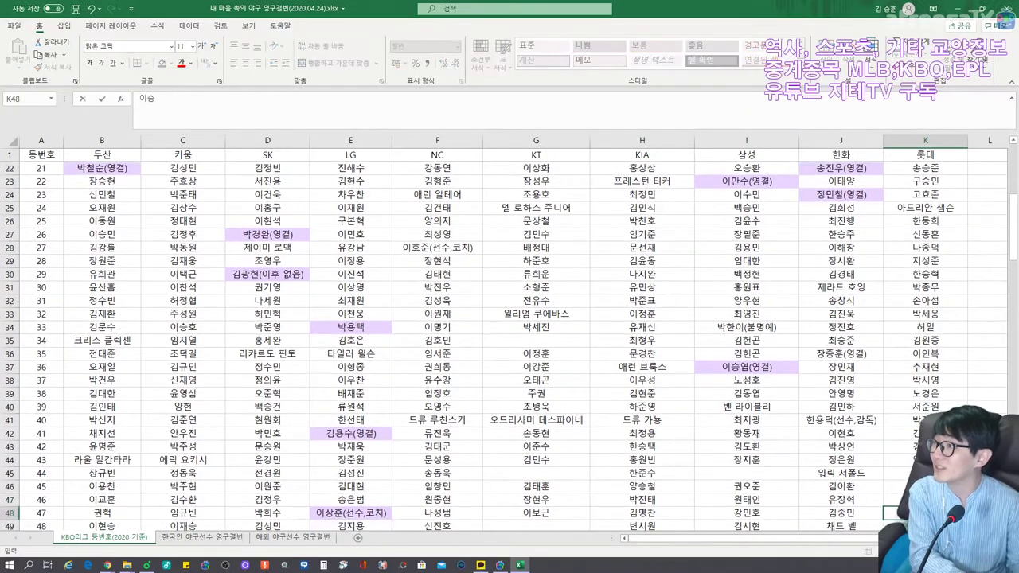
key(Return)
text(진명호)
key(Return)
Enter 배장호 and 김주현 in the 롯데 column for numbers 49 and 50.
text(배장)
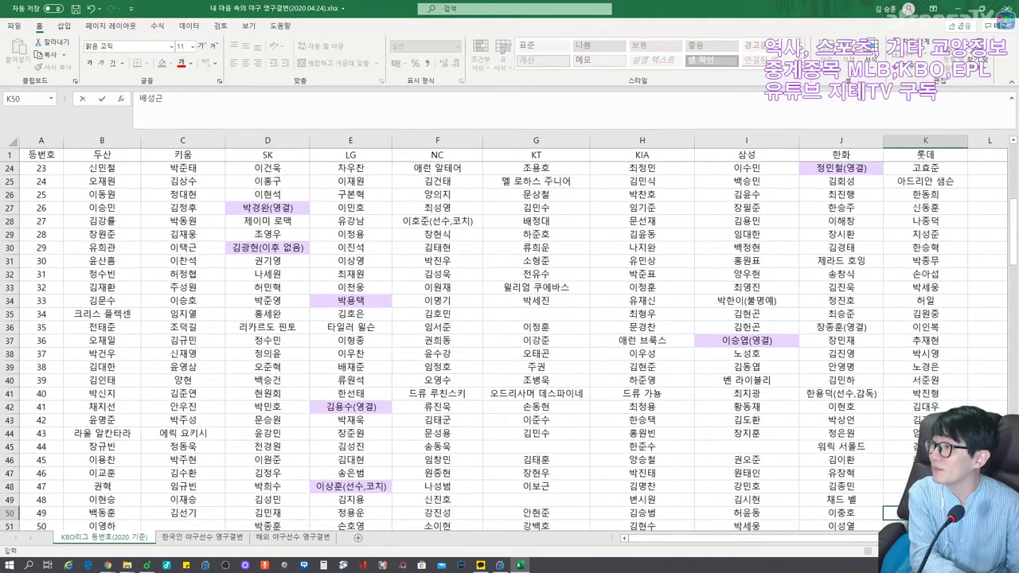
text(호)
key(Return)
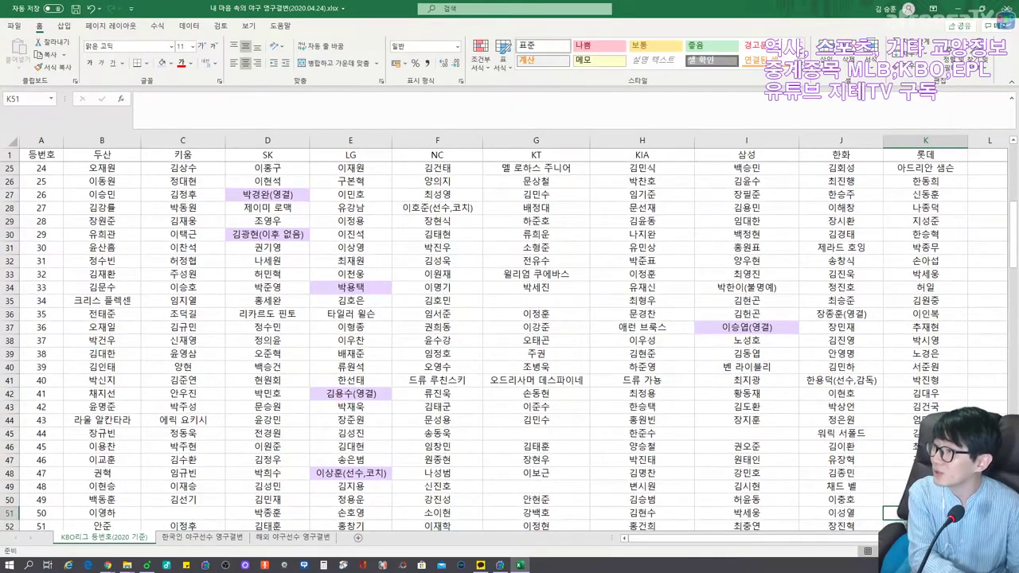
text(김주현)
key(Return)
Enter 강동호 and 김도규 in the 롯데 column for numbers 51 and 52.
text(강동)
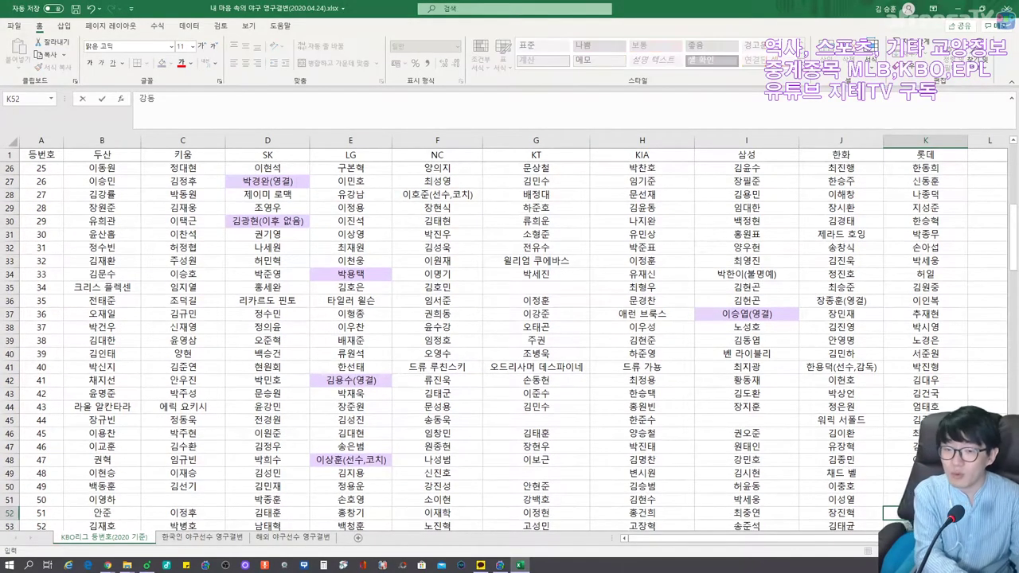
text(호)
key(Return)
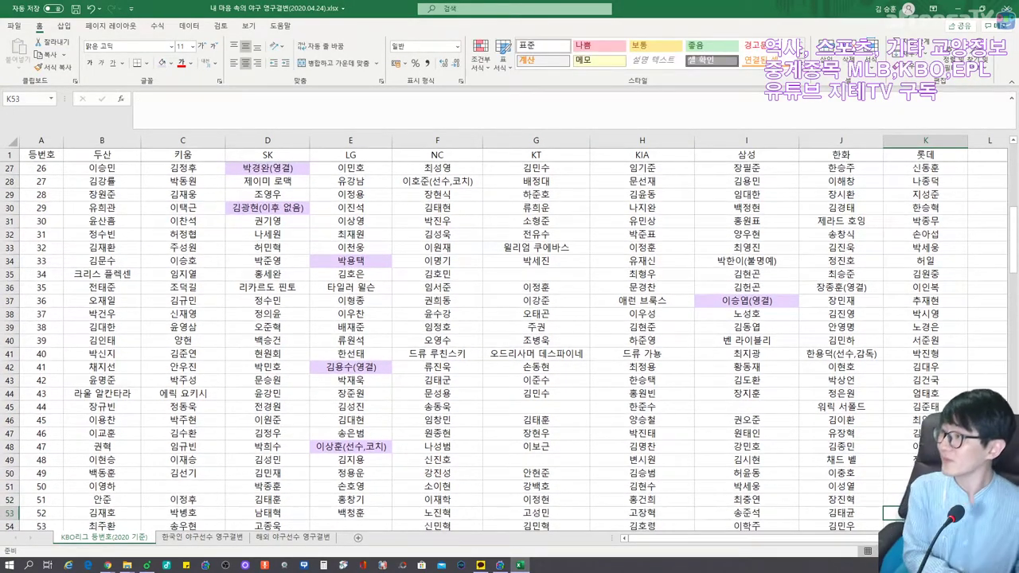
text(기)
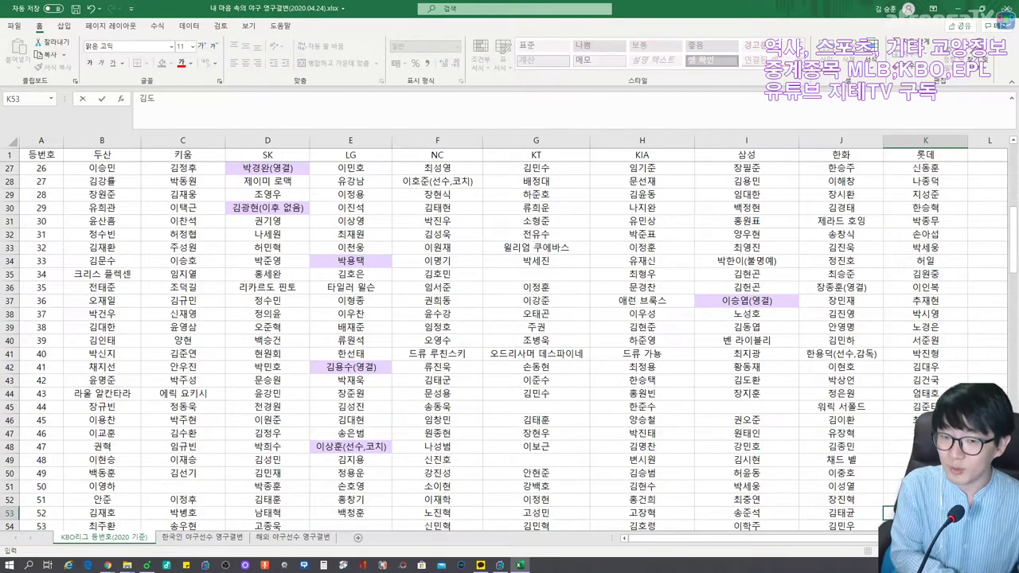
text(도규)
key(Return)
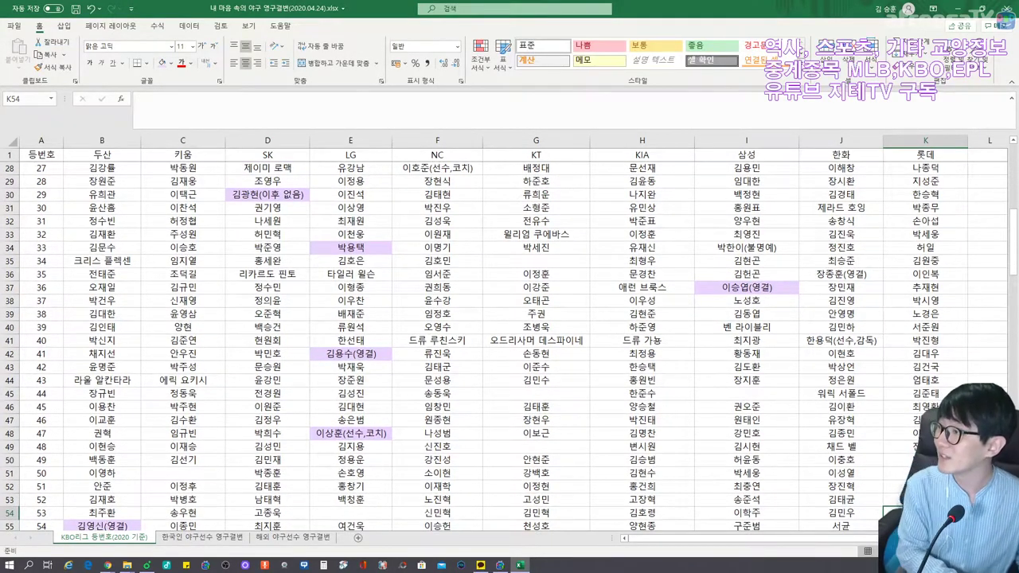
Enter 최민재, 강로한, 김유영 and 최준용 in the 롯데 column for numbers 53 to 56.
text(박재민)
key(Return)
text(강로한)
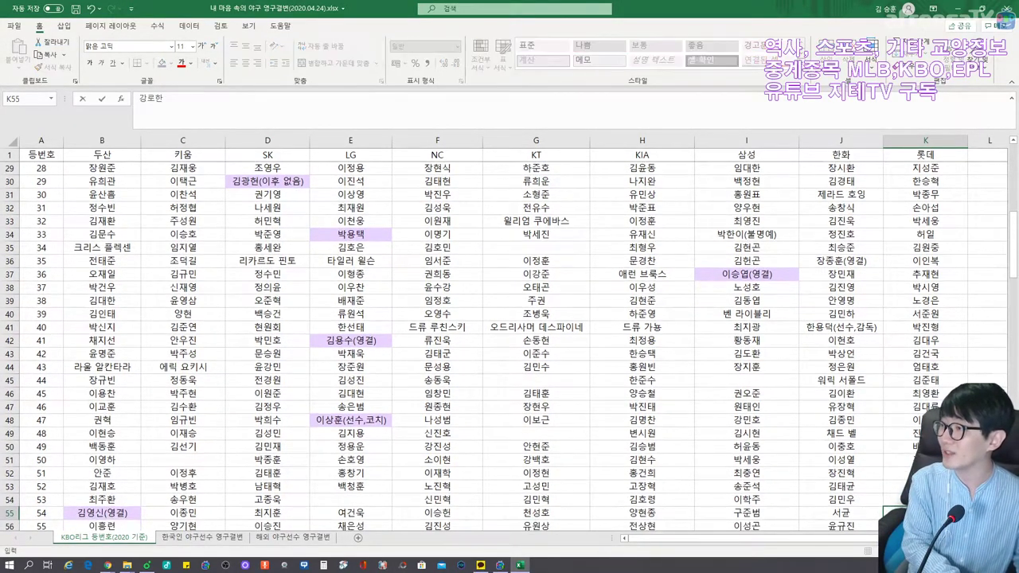
key(Return)
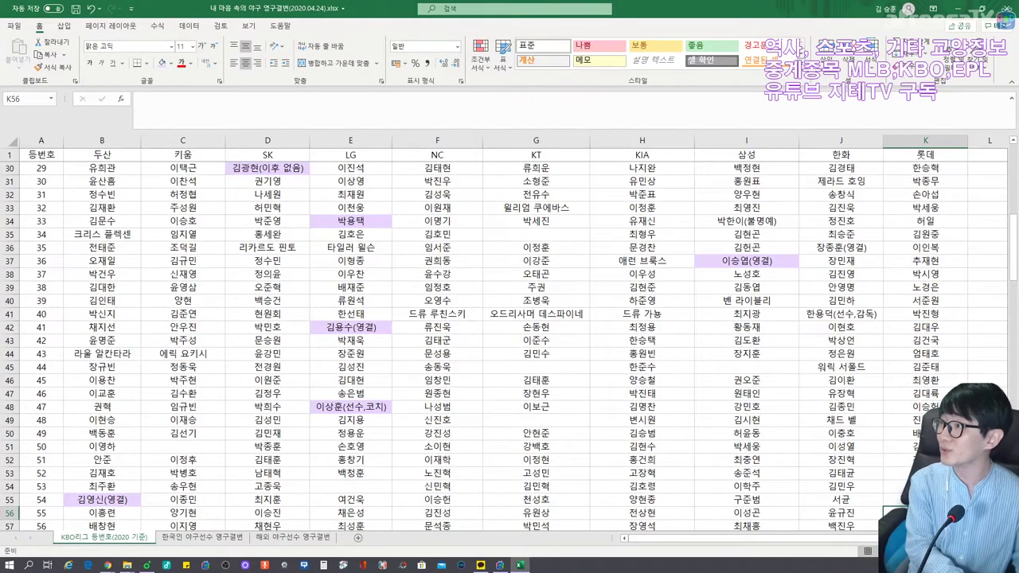
text(김유영)
key(Return)
text(최준요)
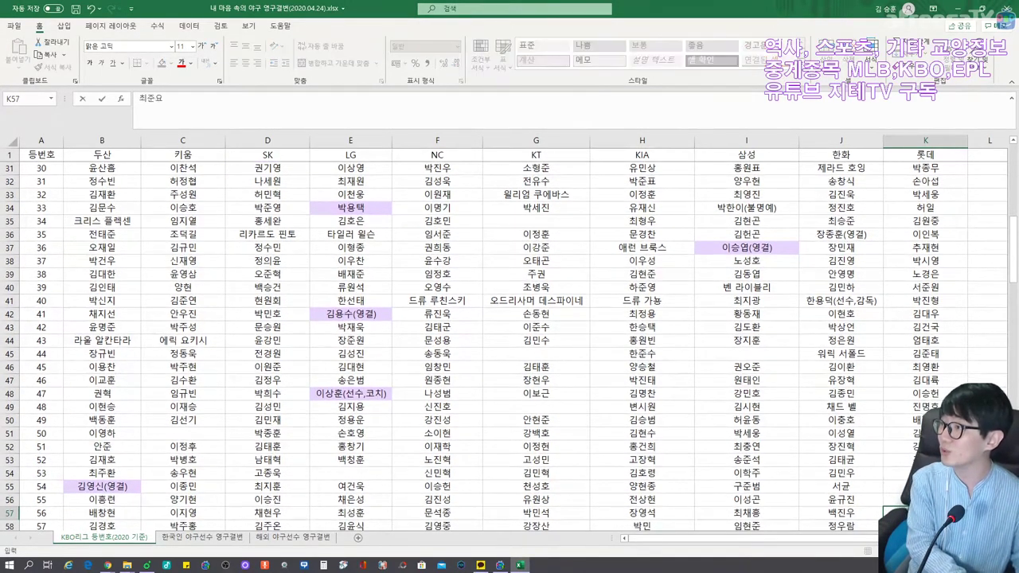
key(Return)
Enter 고승민 and 댄 스트레일리 in the 롯데 column for numbers 57 and 58.
text(곳승미)
key(BackSpace)
key(BackSpace)
text(승민)
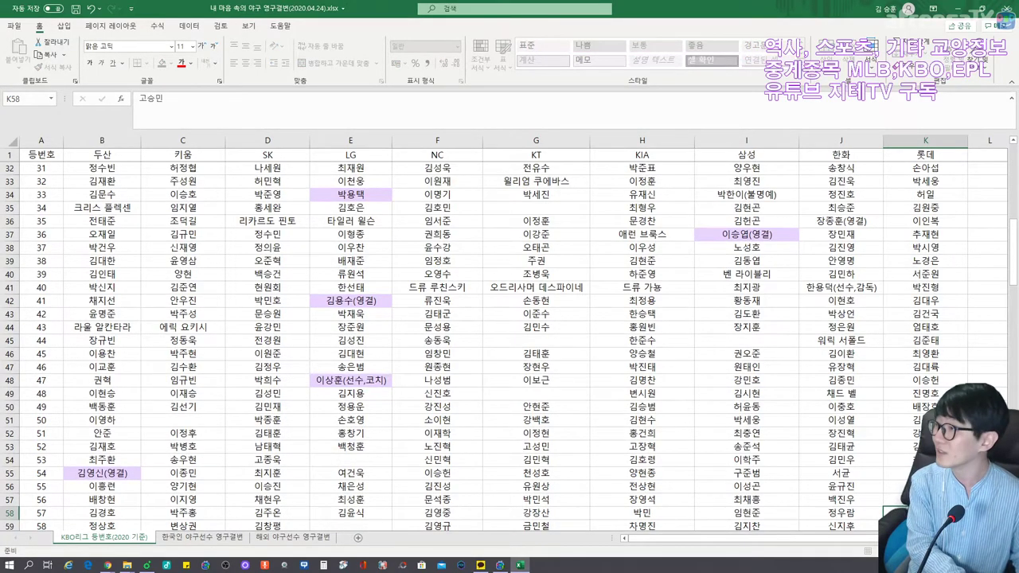
key(Return)
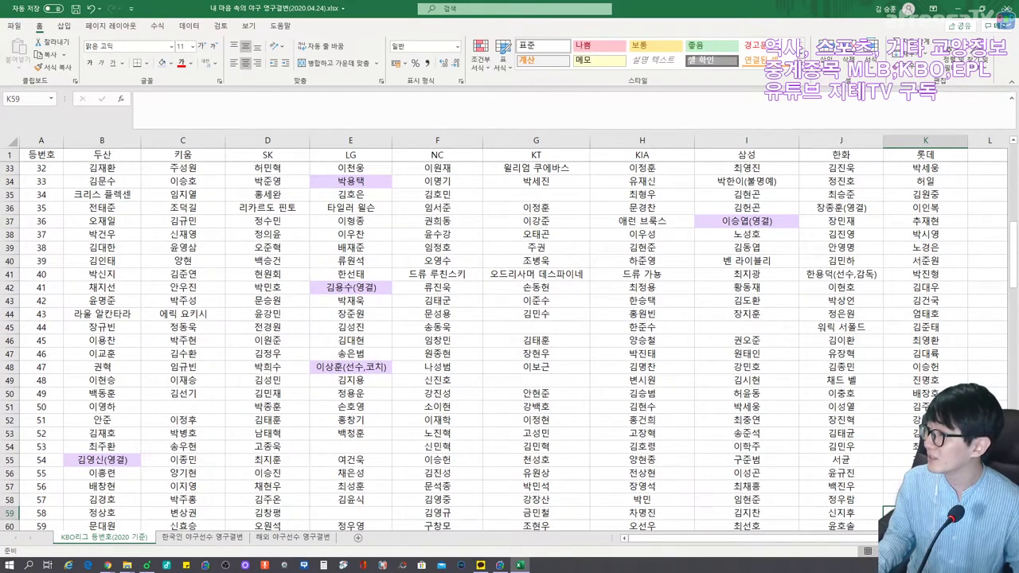
text(대 스트레일리)
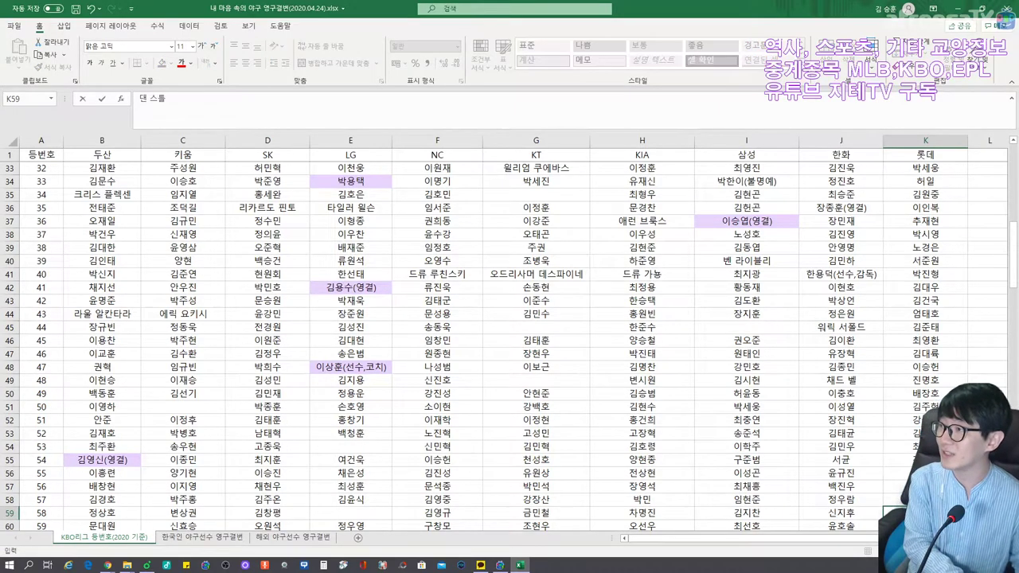
key(Return)
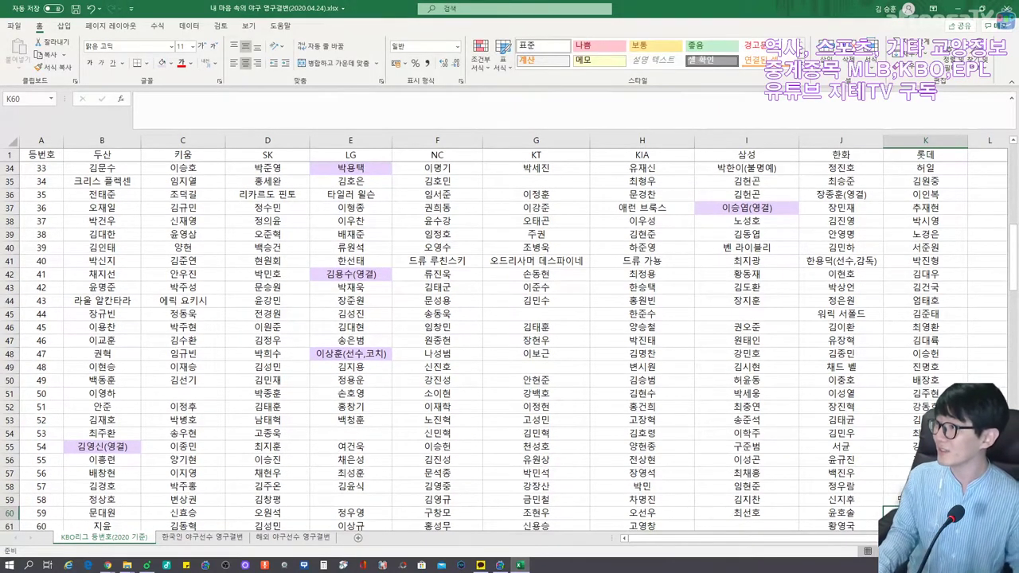
Enter 김건우, 조현수 and 장국헌 in the 롯데 column for numbers 59 to 61.
text(김경)
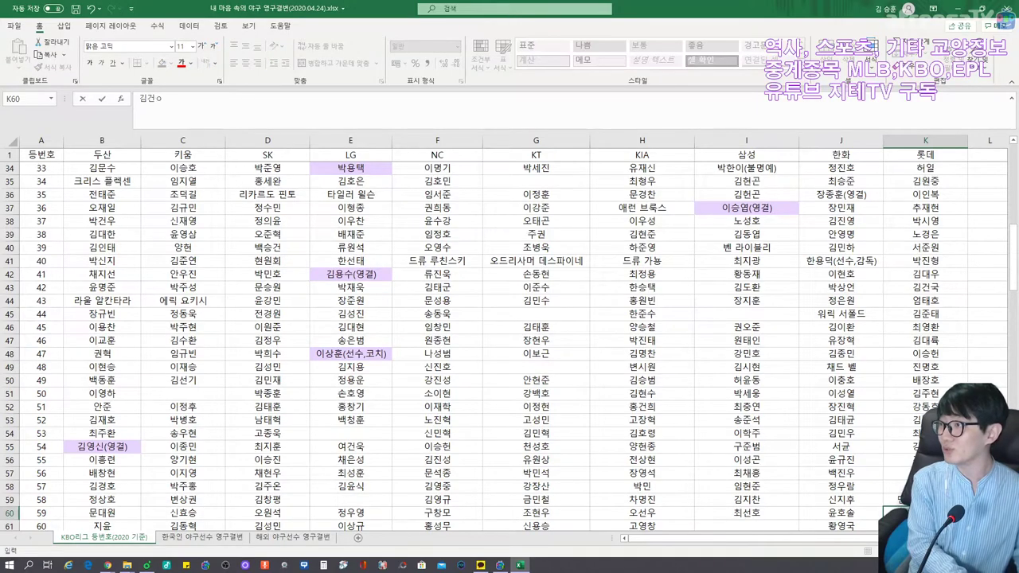
text(우)
key(Return)
text(전하원)
key(Return)
text(장국)
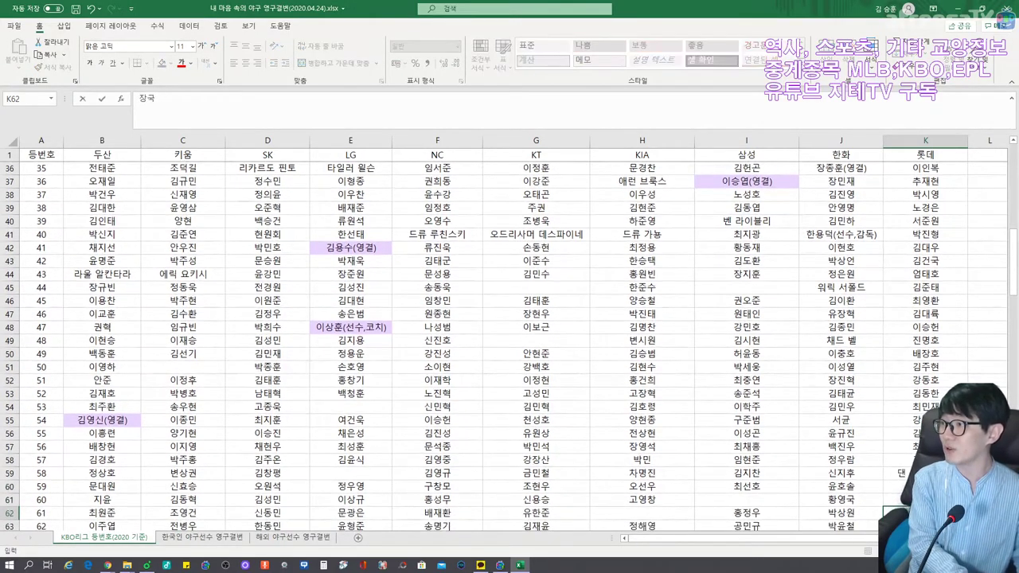
text(헌)
key(Return)
Enter 정보근, 박재민 and 김현 in the 롯데 column for numbers 62 to 64.
text(정성종)
key(Return)
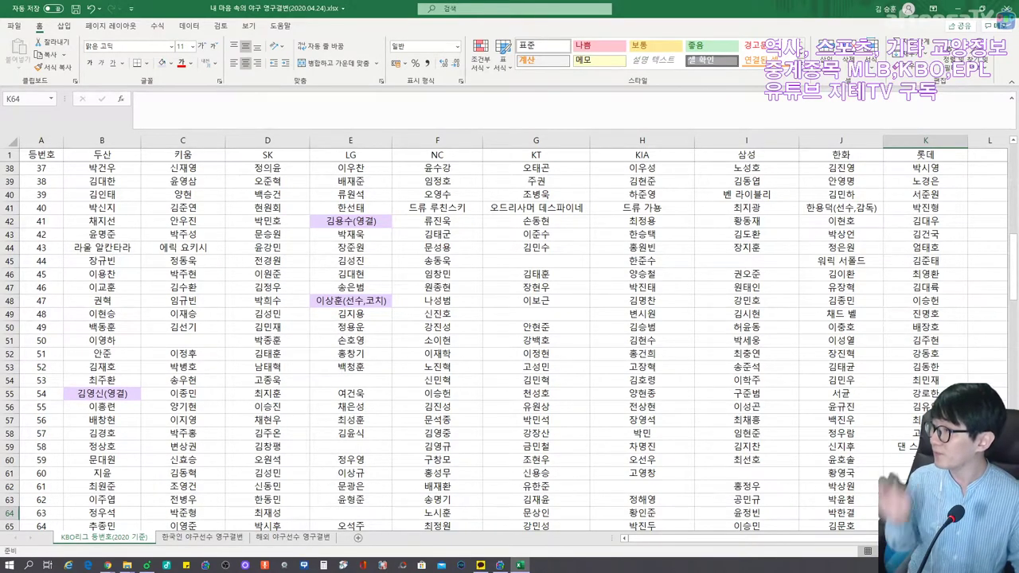
text(박재민)
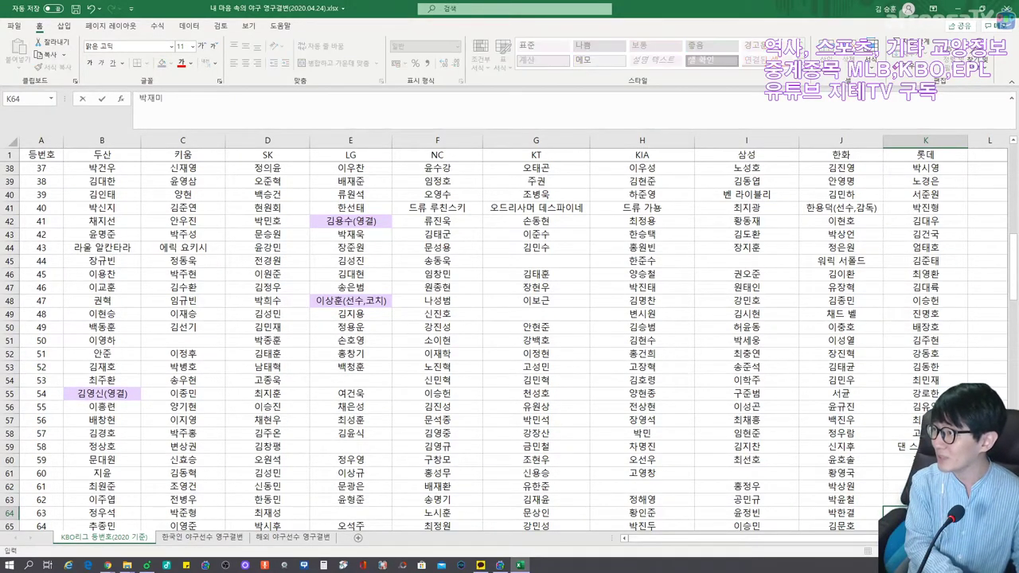
key(Return)
text(김혁)
key(Return)
Enter 김동규, 김상호 and 박영완 in the 롯데 column for numbers 65 to 67.
text(김동규)
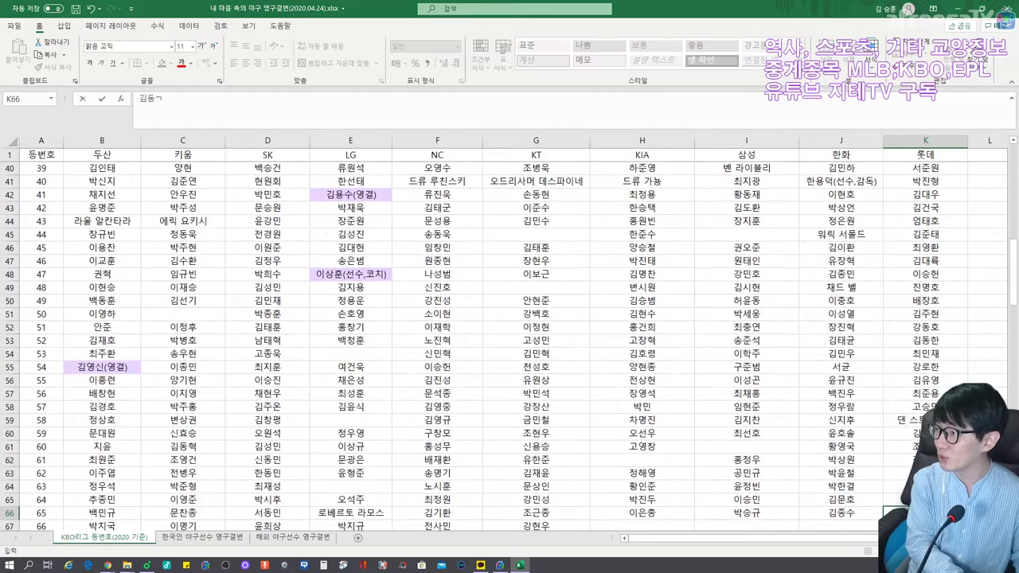
key(Return)
text(김상ㅎㅗ)
key(Return)
text(박영완)
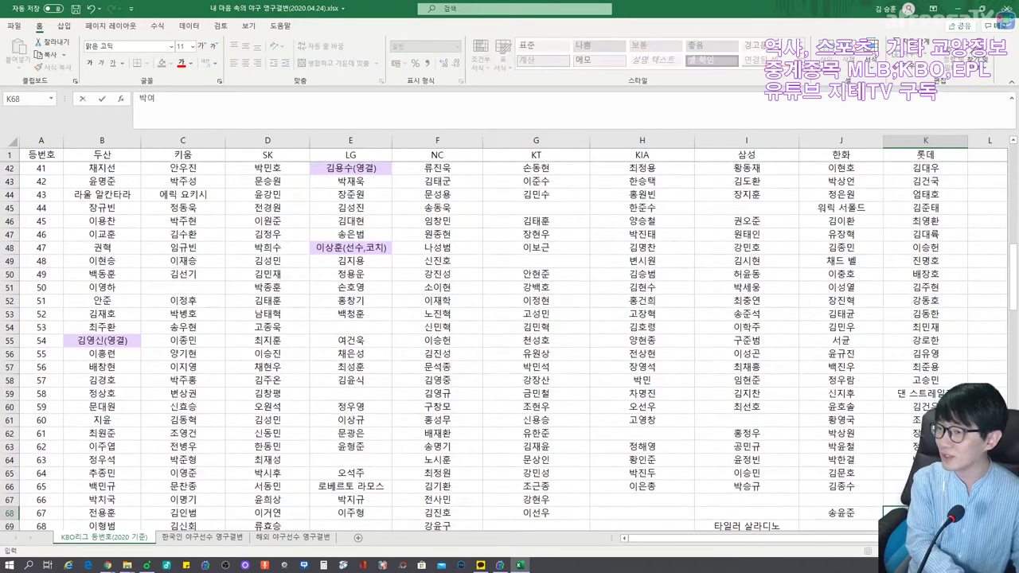
key(Return)
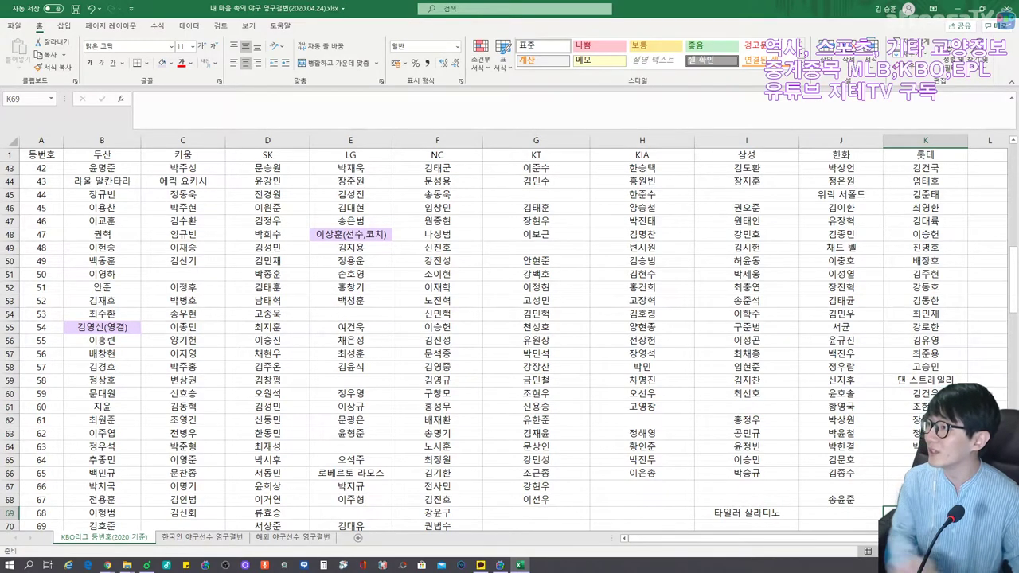
Enter 신용수, 윤성빈 and 래리 서튼 in the 롯데 column for numbers 68 to 70.
text(신용수)
key(Return)
text(윤성빈)
key(Return)
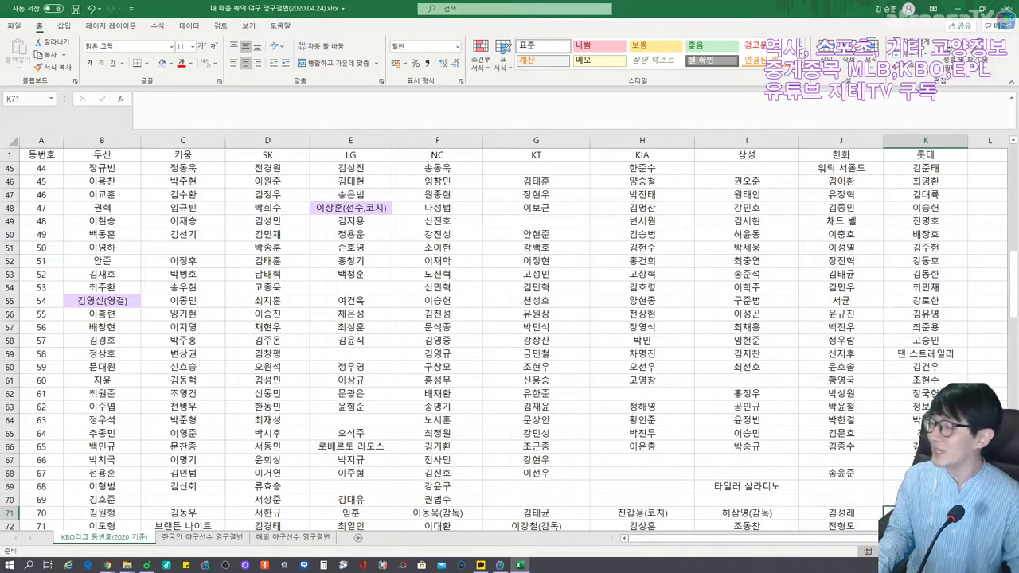
text(래리 서튼)
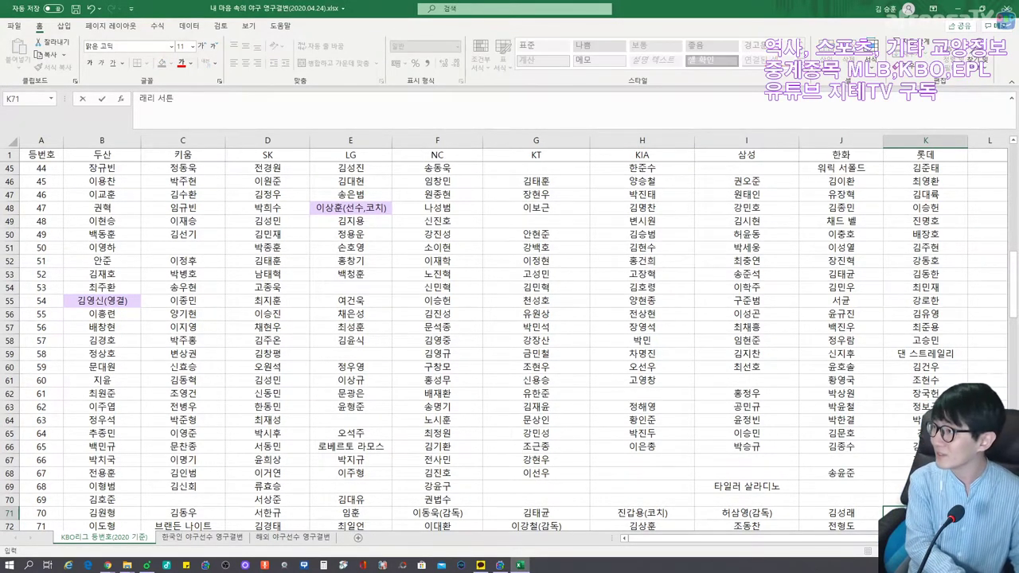
key(Return)
Enter 박종호 and 허문회(감독) in the 롯데 column for numbers 71 and 72.
text(박종호)
key(Return)
text(험문회(감독)
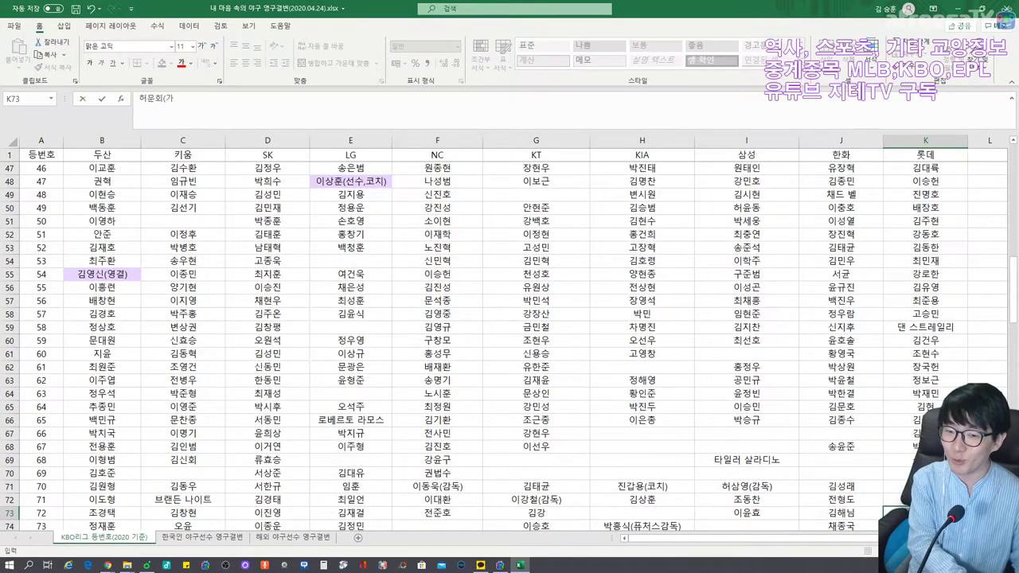
text())
key(Return)
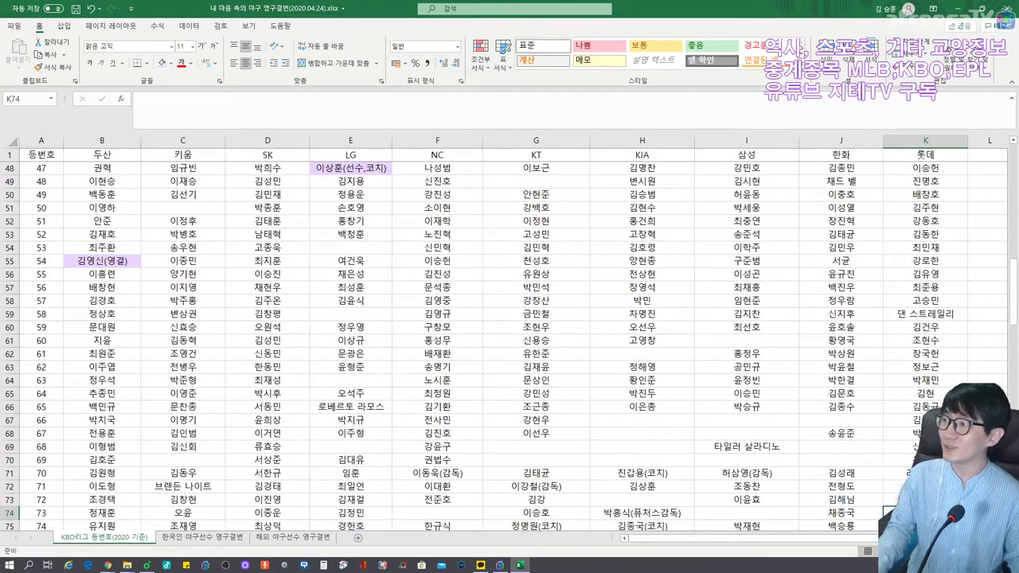
Enter 김민기, 설재민, 김주현 and 한지운 in the 롯데 column for numbers 73 to 76.
text(김평호)
key(Return)
text(설재민)
key(Return)
text(김주현)
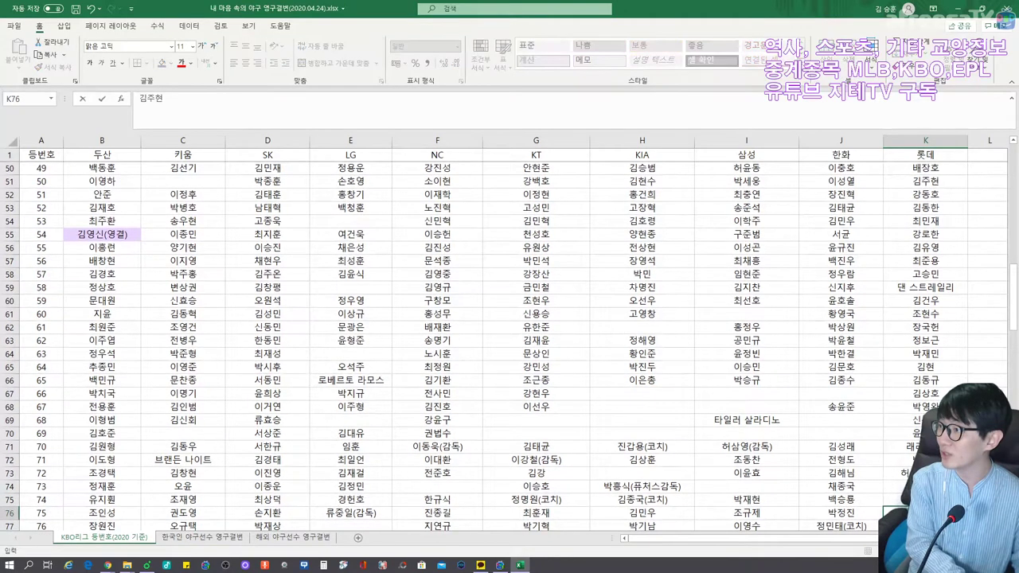
key(Return)
text(하ㄴ지운)
key(Return)
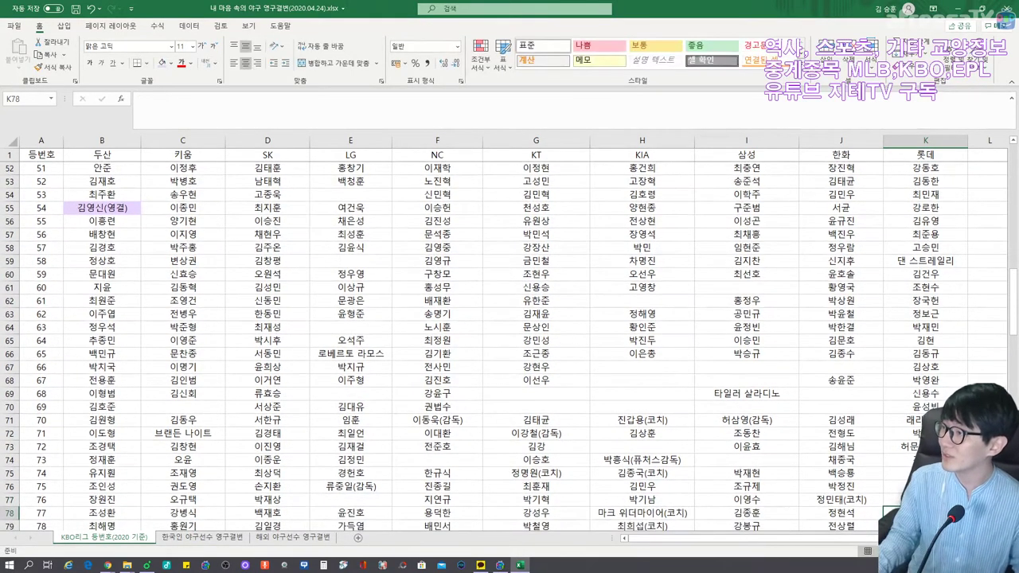
Enter 문규현(코치) and 강영식(코치) in the 롯데 column for numbers 77 and 78.
text(문)
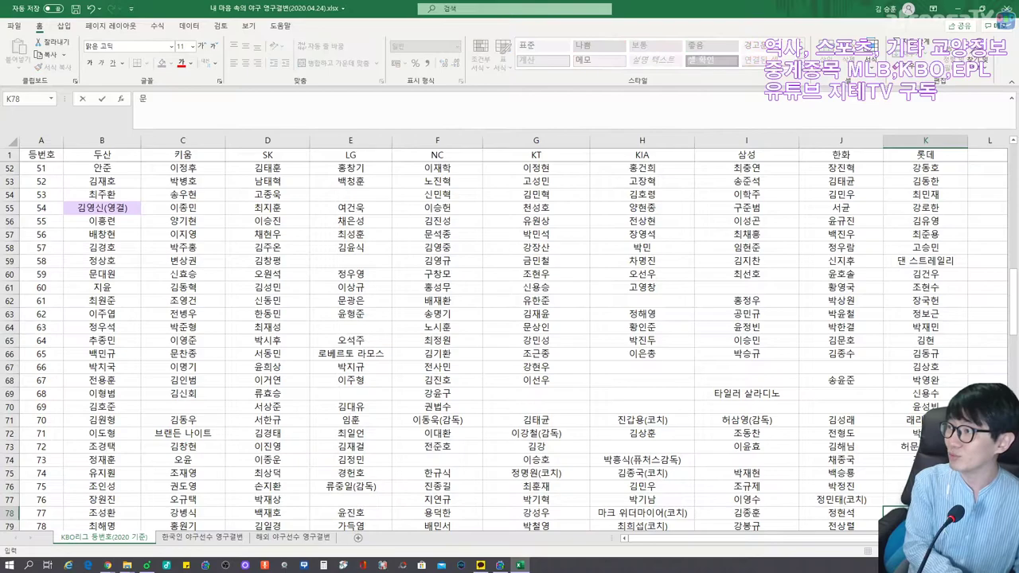
text(규현(코치))
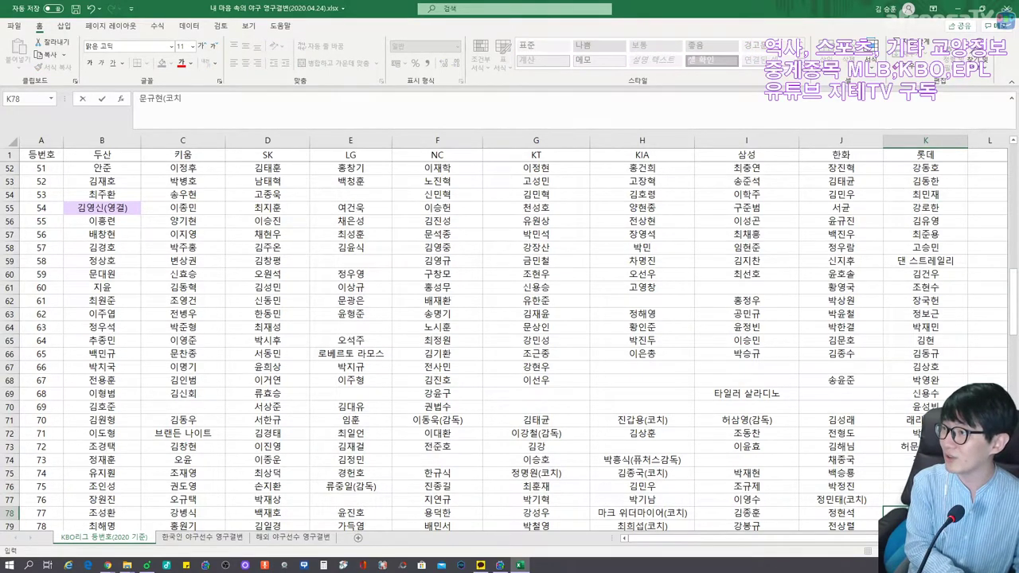
key(Return)
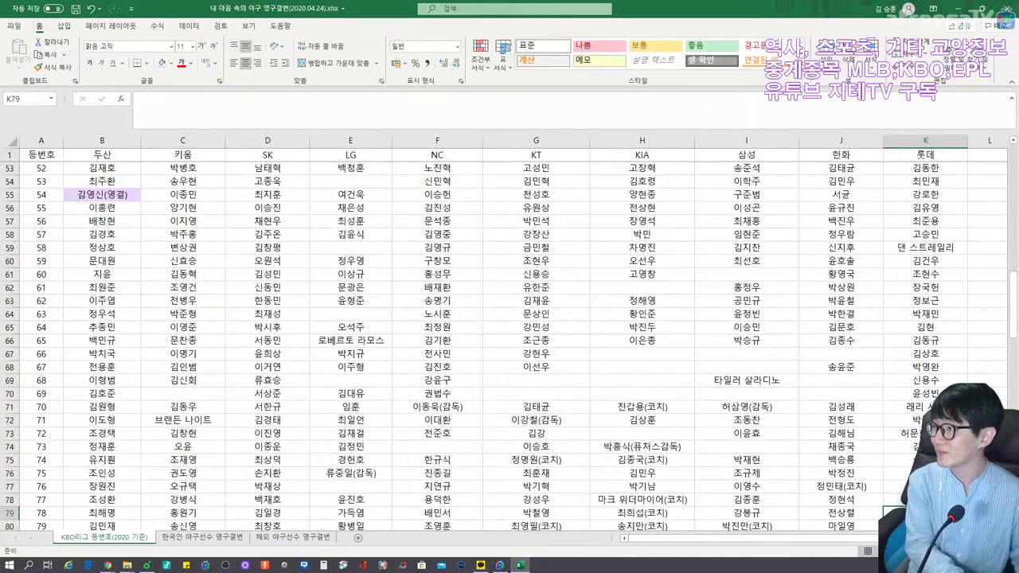
text(강영식()
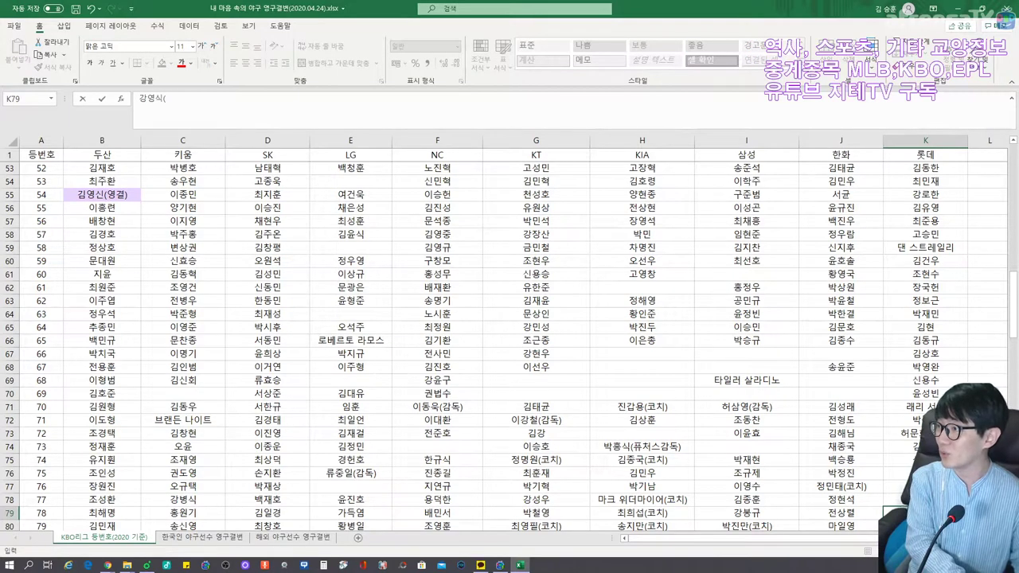
text(코치))
key(Return)
Enter 오태근 and 조웅천 in the 롯데 column for numbers 79 and 80.
text(오태근)
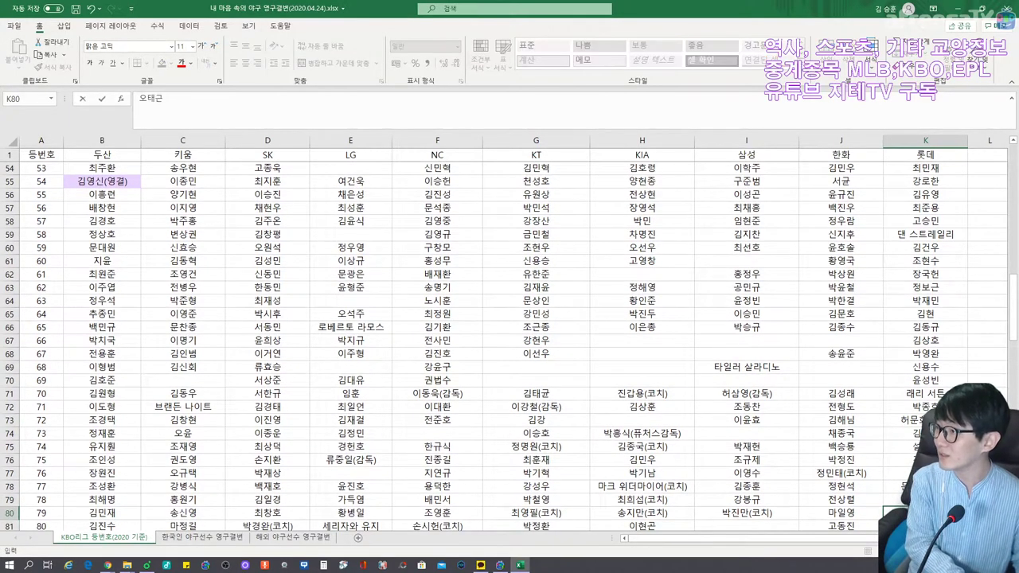
key(Return)
text(조웅천)
key(Return)
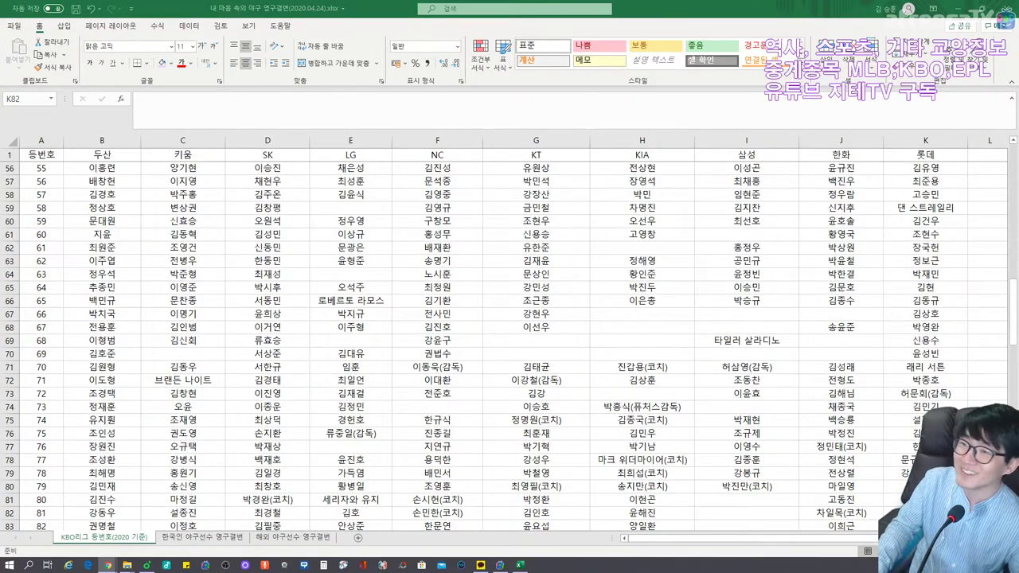
Enter 훌리오 프랑코(코치) in the 롯데 column for number 81 and fit the column's width to its contents.
click(748, 5)
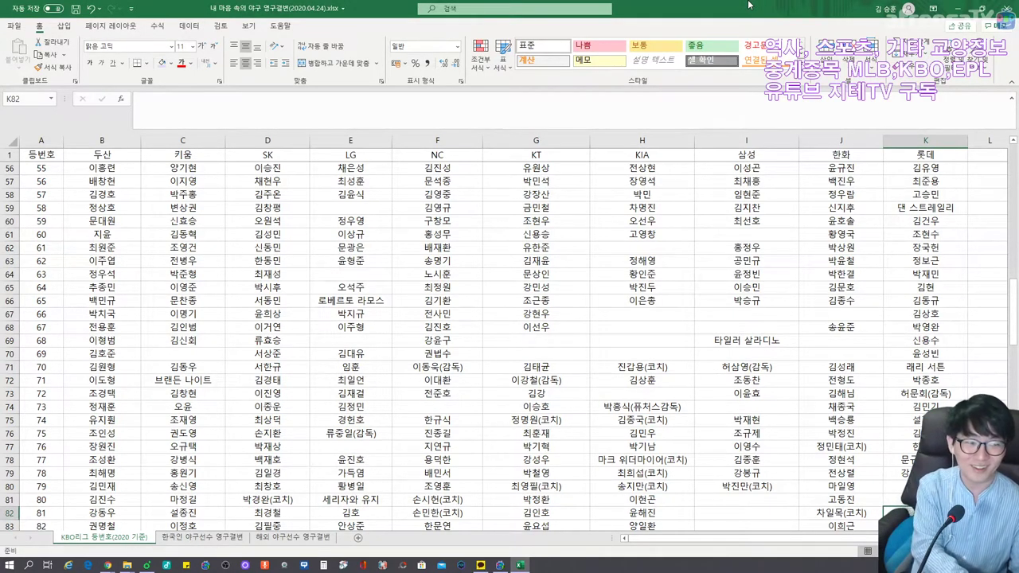
text(폴리오 프랑코(코치)
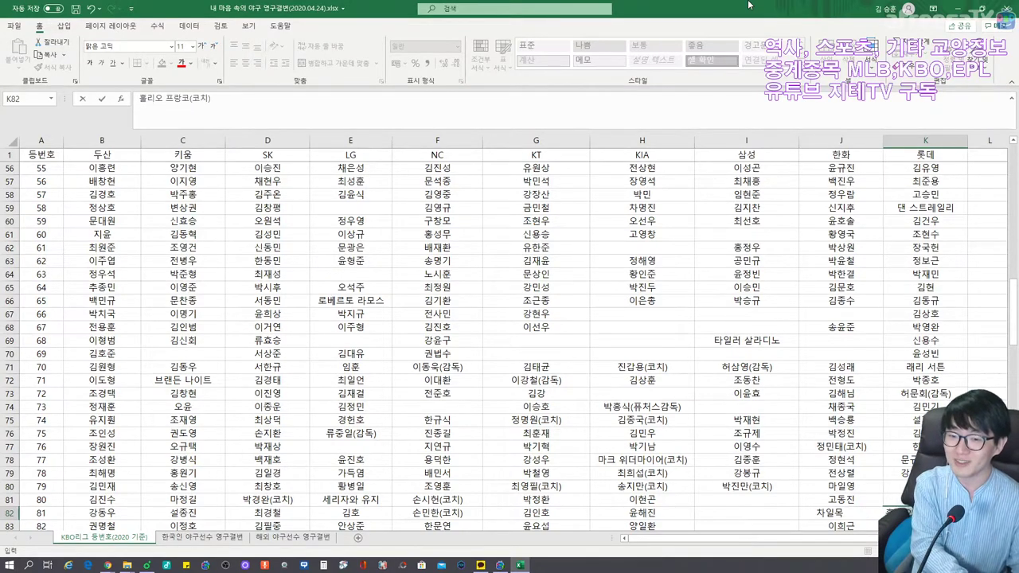
key(Return)
double_click(969, 140)
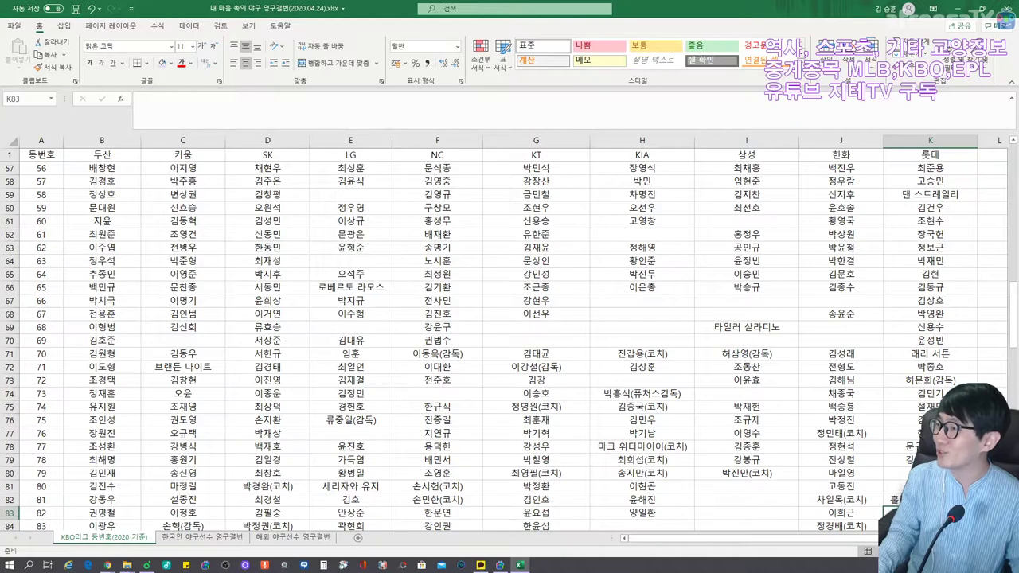
Enter 나경민 and 윤재국 in the 롯데 column for numbers 82 and 83, leaving number 84 blank.
text(나경민)
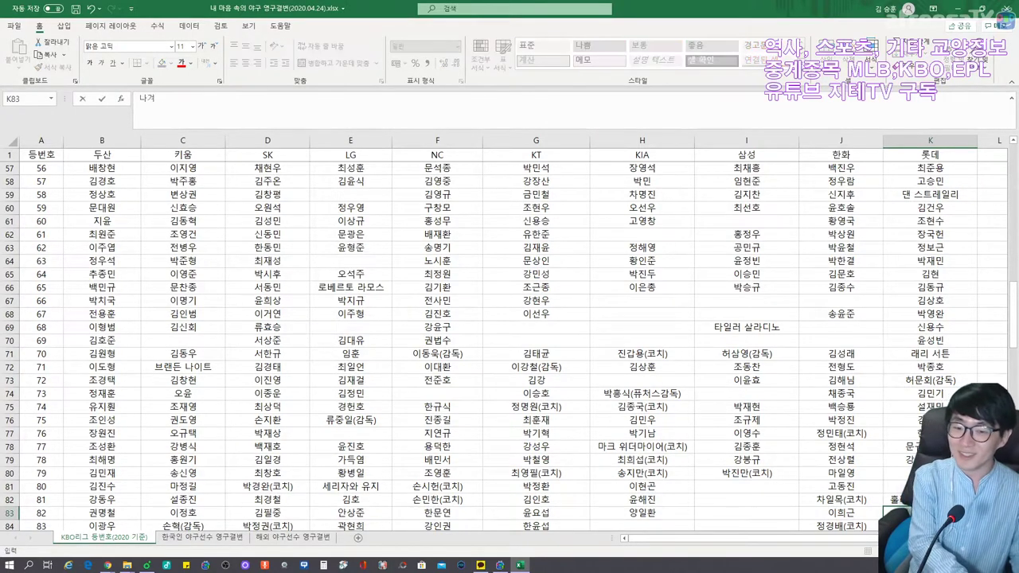
key(Return)
text(윤재국)
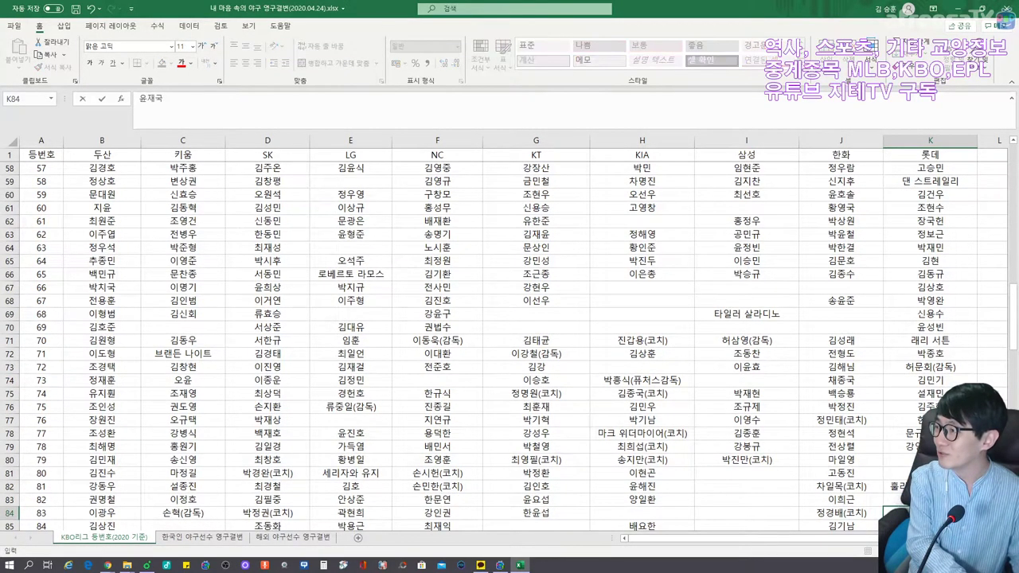
key(Return)
key(Return)
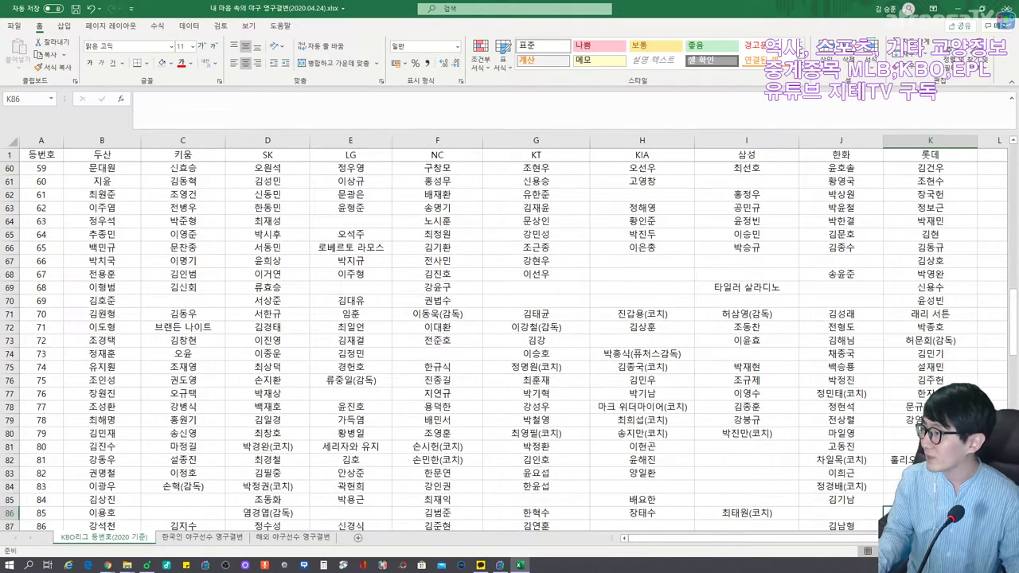
Enter 행크 콩거(코치) in the 롯데 column for number 85.
key(alt+Tab)
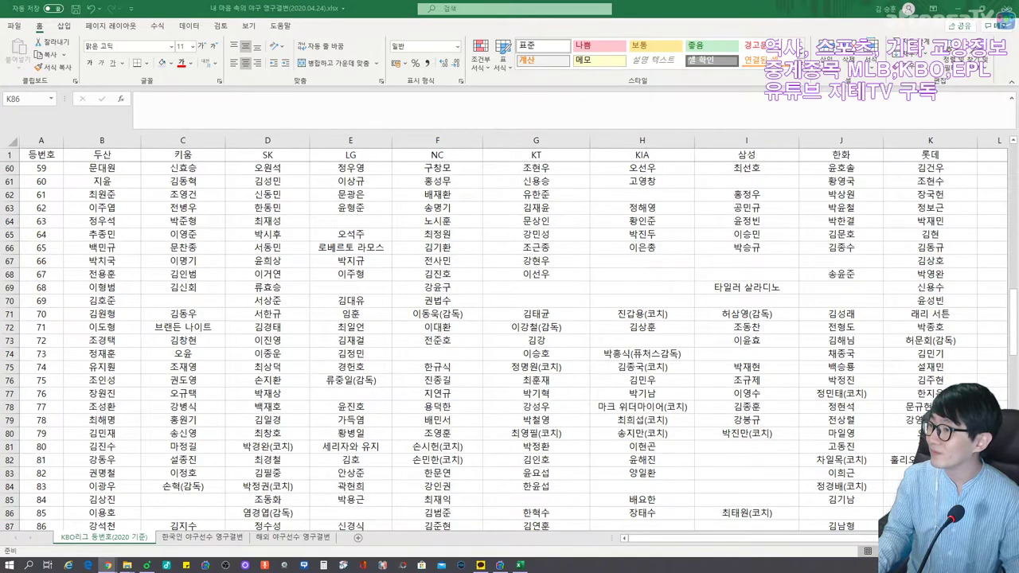
click(707, 5)
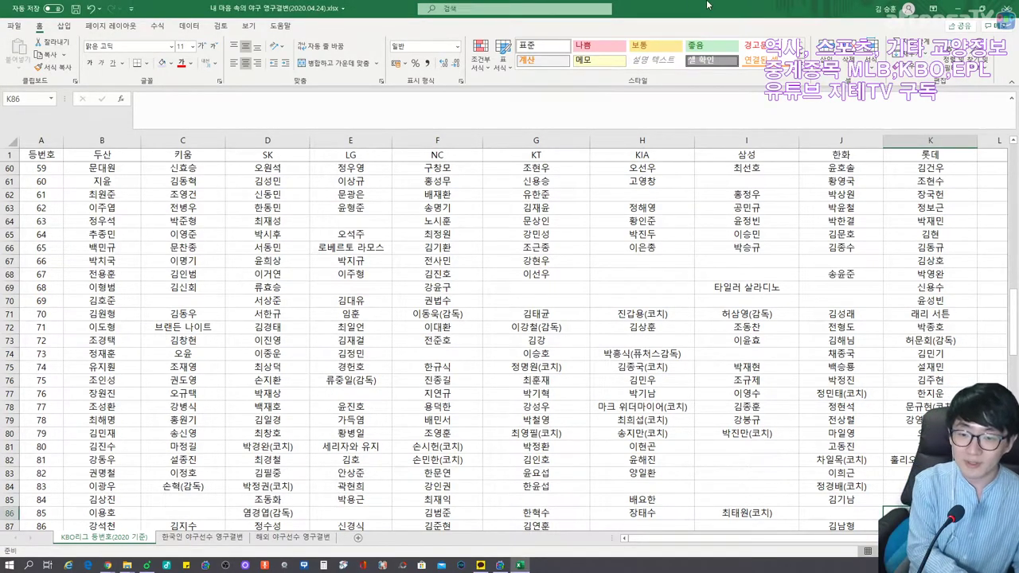
text(행크 콩거)
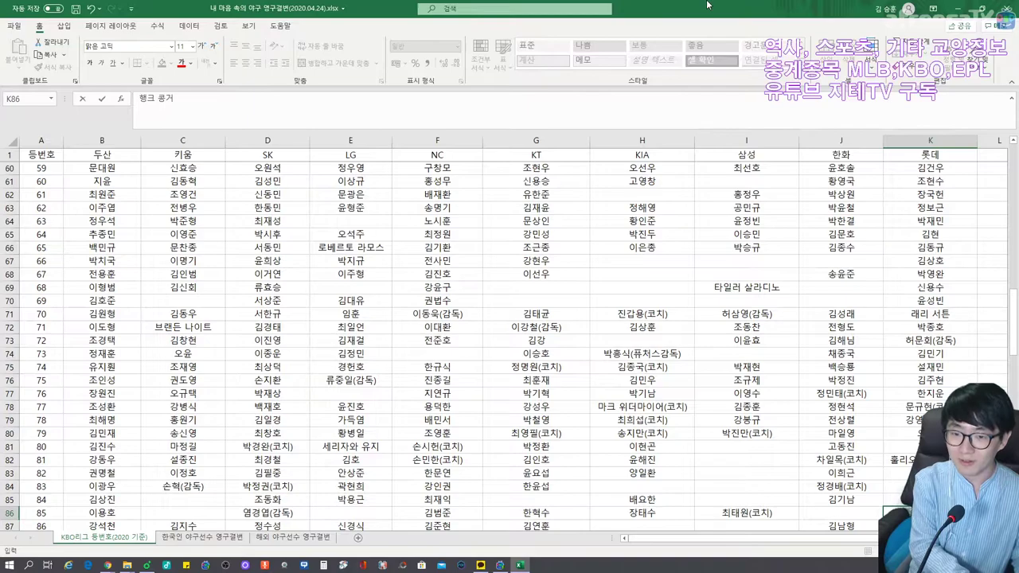
text((코치))
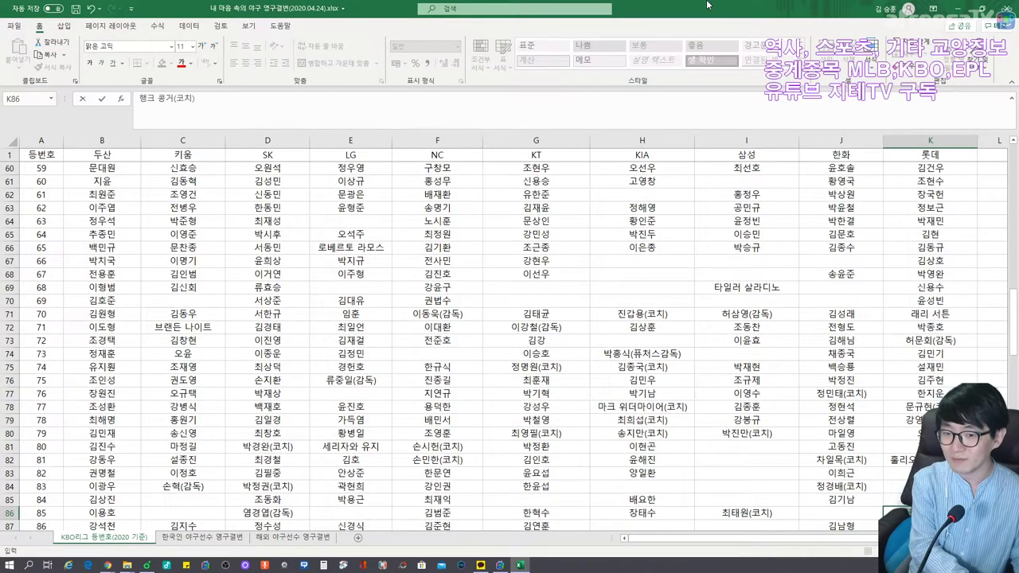
key(Return)
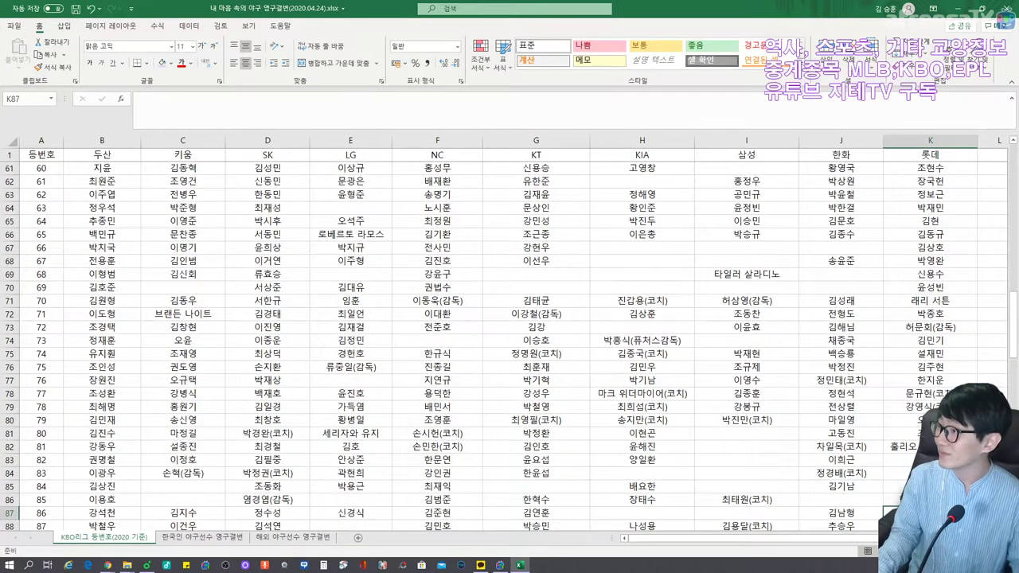
Enter 노병오, 윤윤덕 and 정호진 in the 롯데 column for numbers 86, 87 and 88.
key(Return)
text(ㅇ)
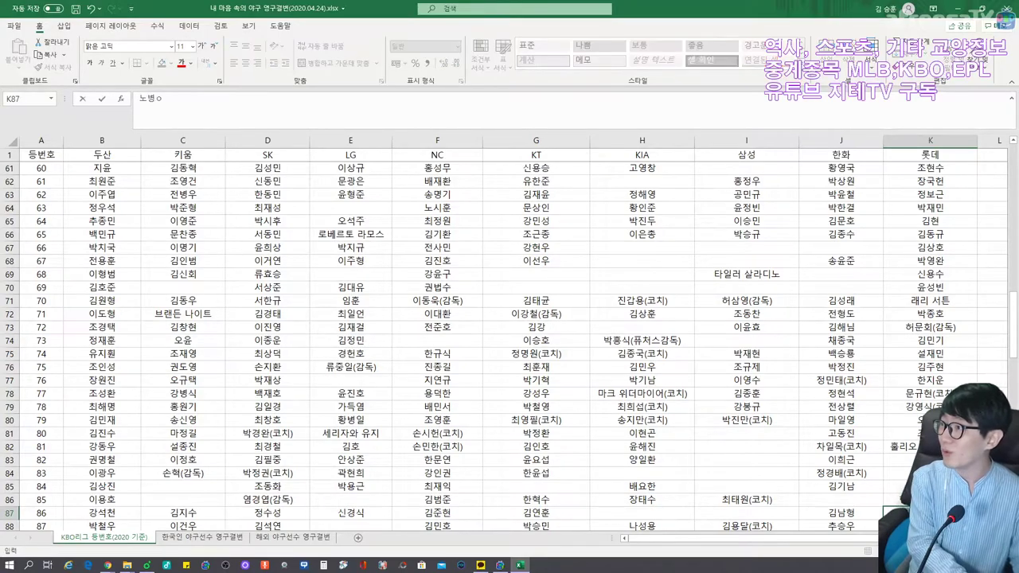
text(ㅠㄴ윤덕)
key(Return)
text(정호)
key(Return)
Enter 라이언 롱(코치) in the 롯데 column for number 89.
text(라이언 롱)
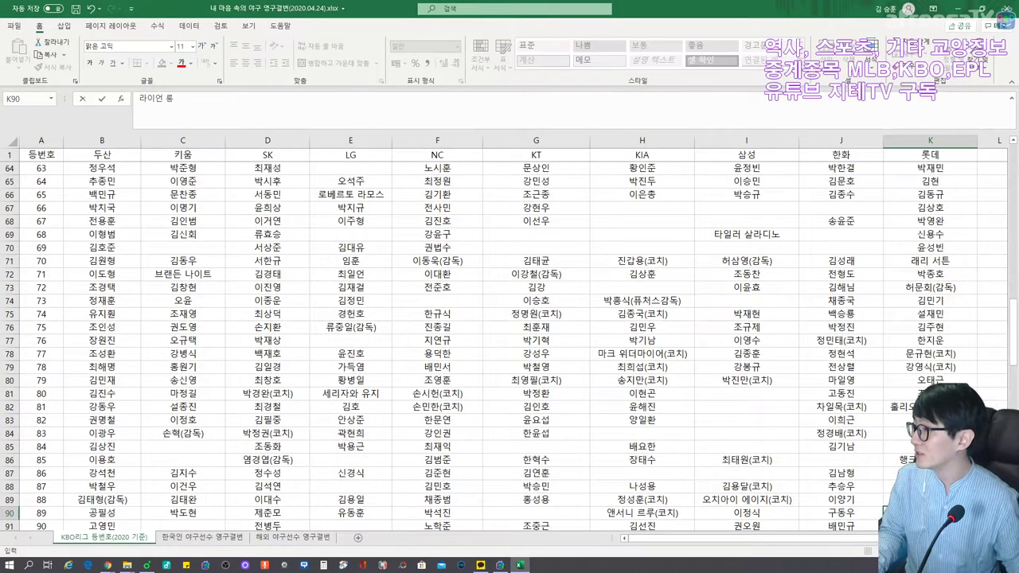
key(alt+Tab)
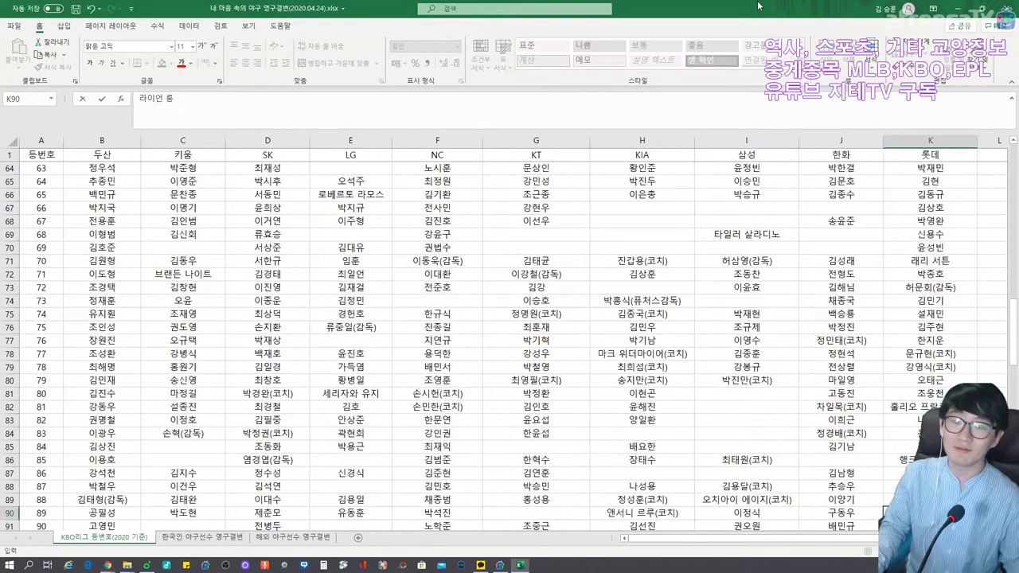
text(코치))
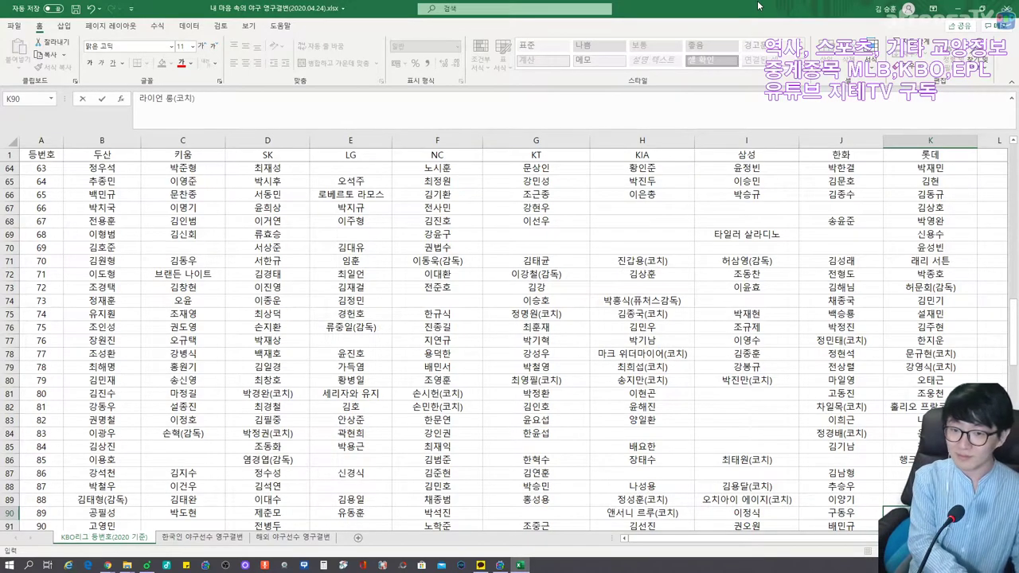
key(Return)
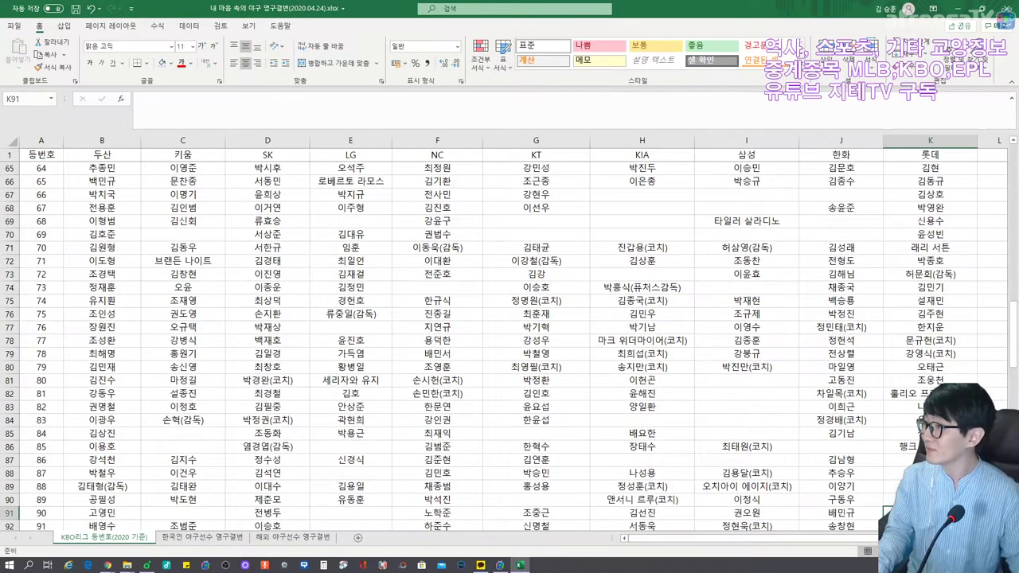
Enter 신학진, 임경완, 박명현 and 백어진 in the 롯데 column for numbers 90 through 93.
text(신학진)
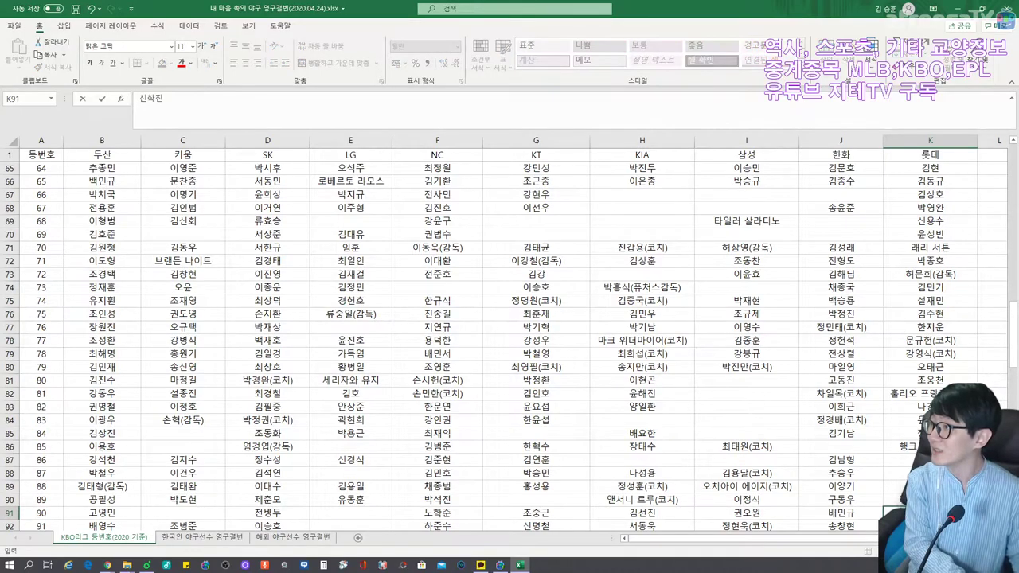
key(Return)
text(임경와ㄴ)
key(Return)
text(박정현)
key(Return)
text(백어진)
key(Return)
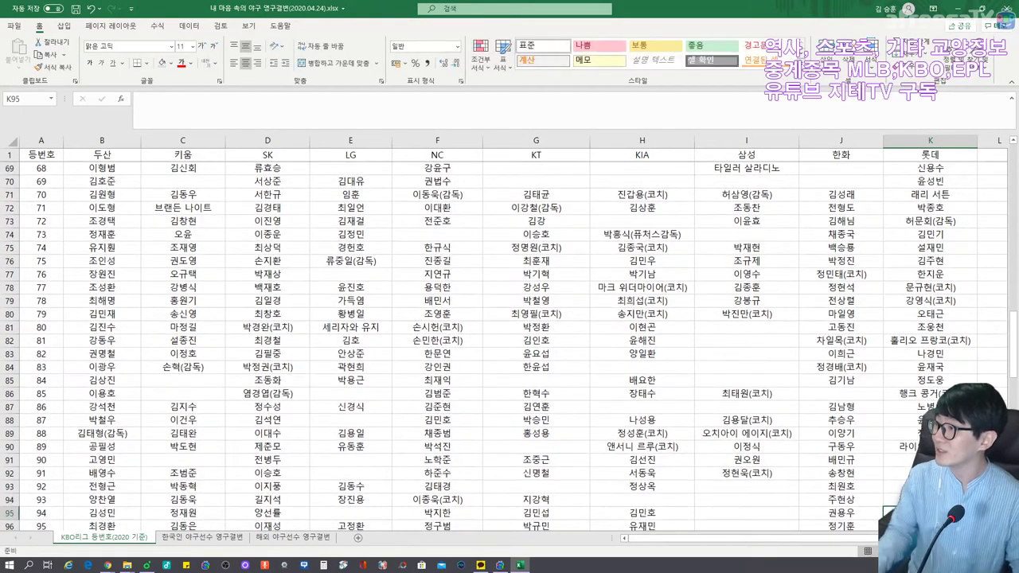
Enter 김현종 and 조쉬 헤이즌버그 in the 롯데 column for numbers 94 and 95.
text(김현동)
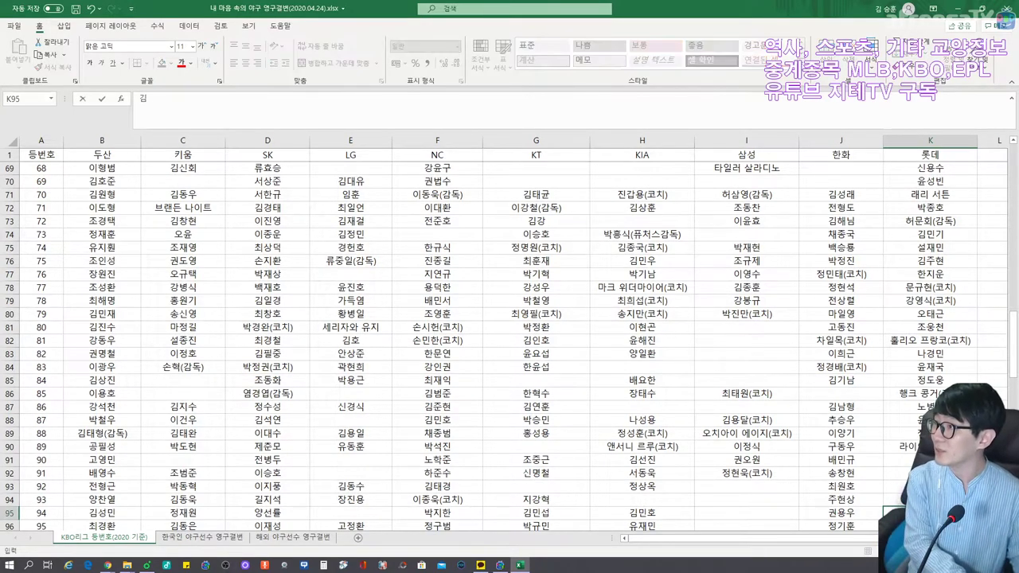
key(Return)
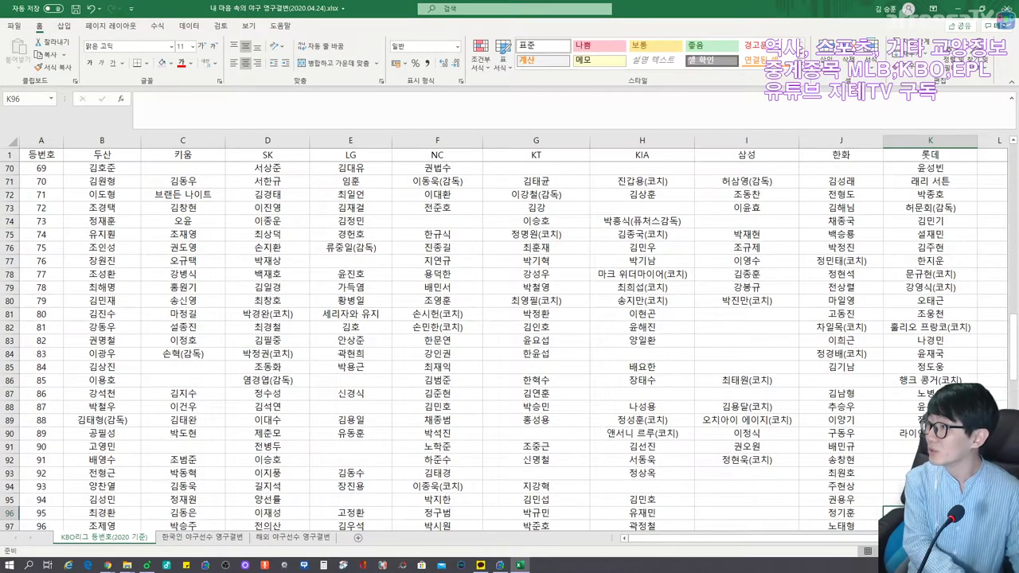
text(조쉬 헤이즌버그)
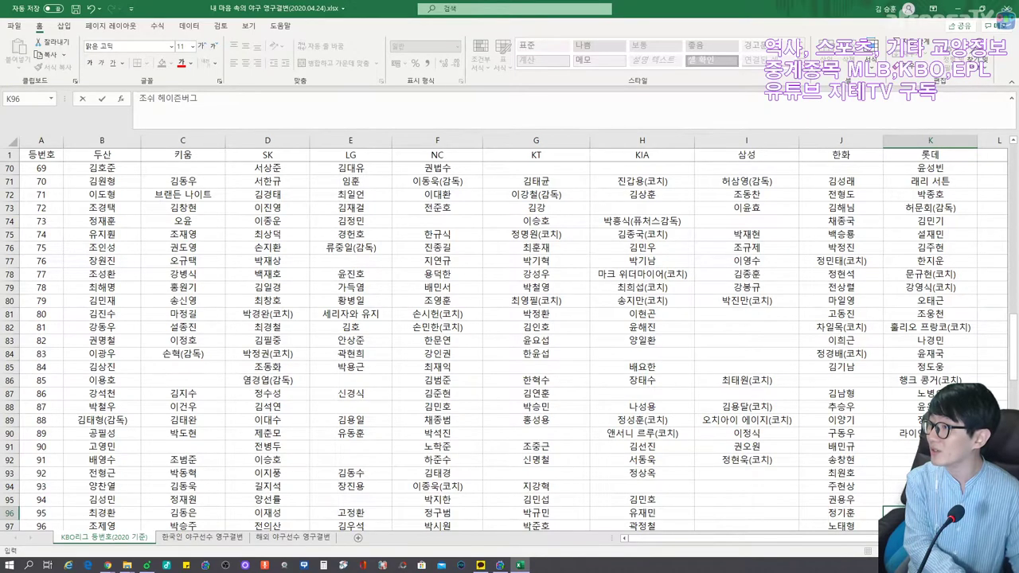
key(Return)
Enter 홍민기, 차혜성 and 홍민구 in the 롯데 column for numbers 96, 97 and 98.
text(홍민기)
key(Return)
text(추재현)
key(Return)
text(홍민기)
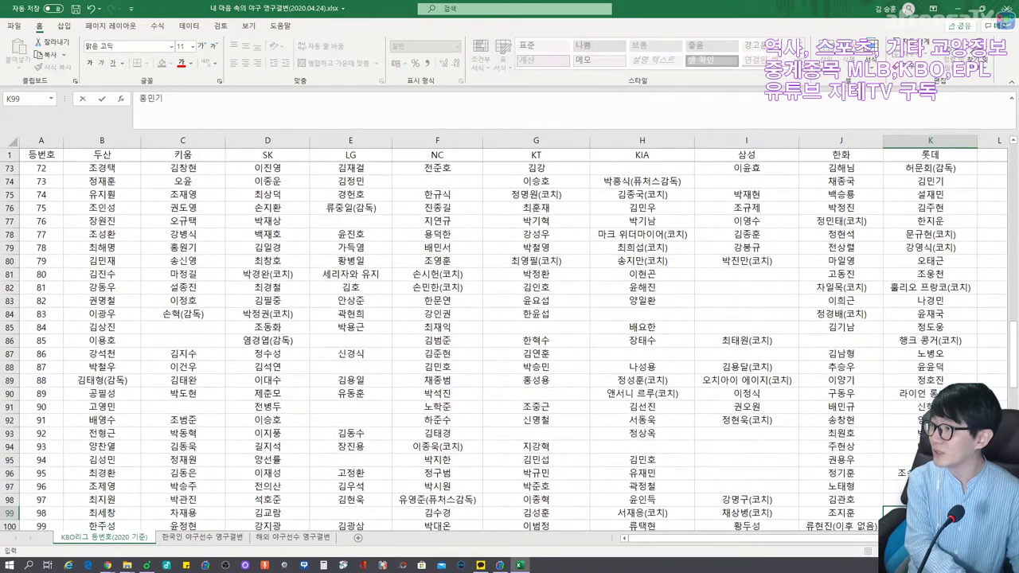
key(Return)
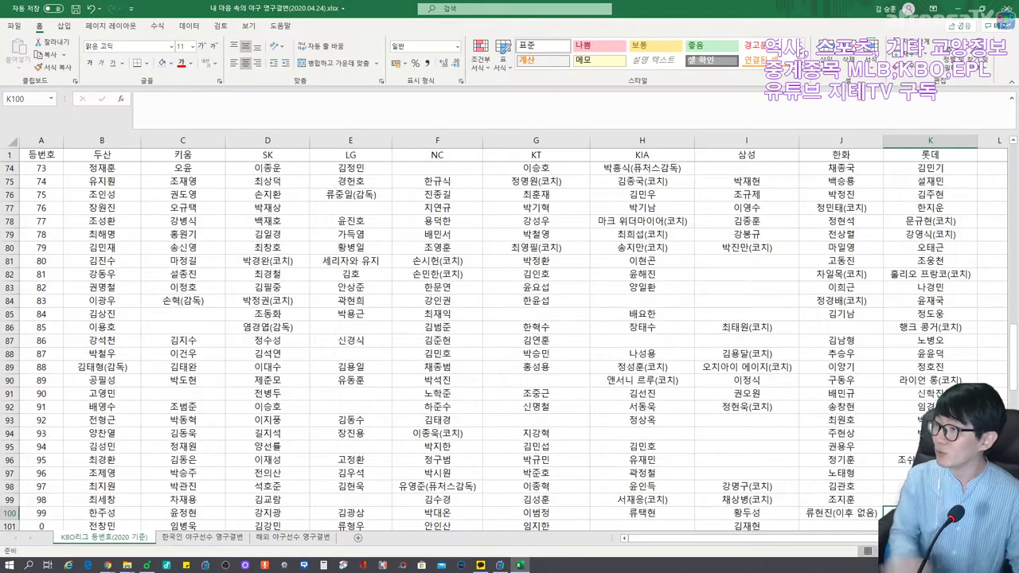
Enter 이용훈 for number 99 and 박한길 for number 100 in the 롯데 column, leaving 0 and A0 blank.
text(이용훈)
key(Return)
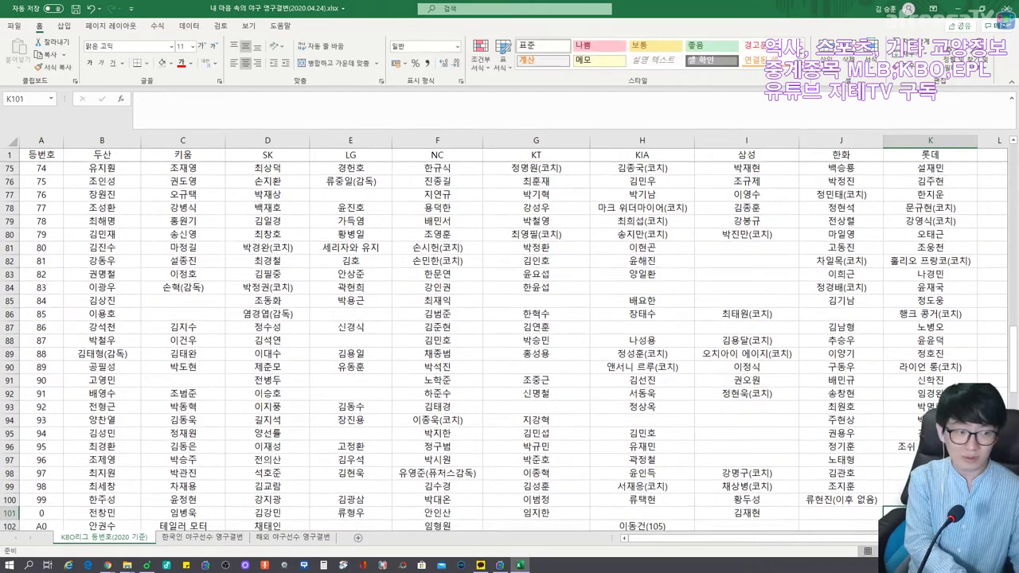
key(Return)
key(Return)
text(박영완)
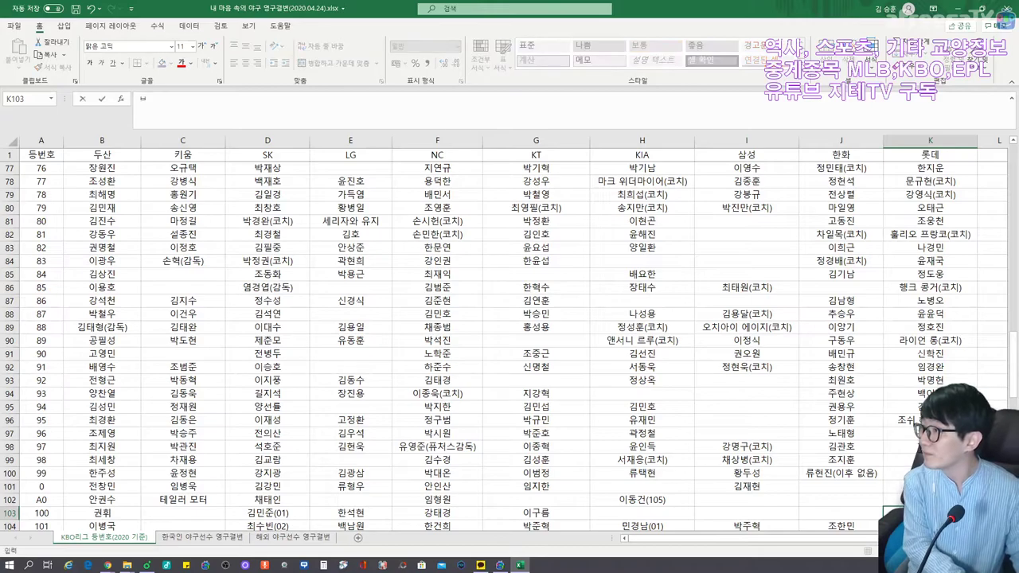
key(Return)
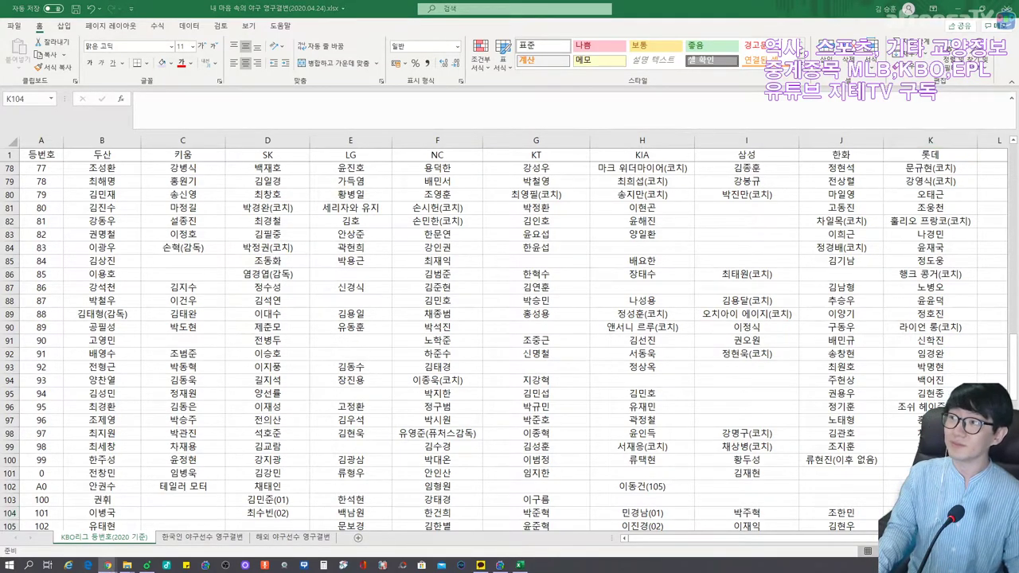
Review the team columns of the jersey-number sheet from number 1 through the numbers above 100.
scroll(816, 359, down, 4)
scroll(816, 359, up, 20)
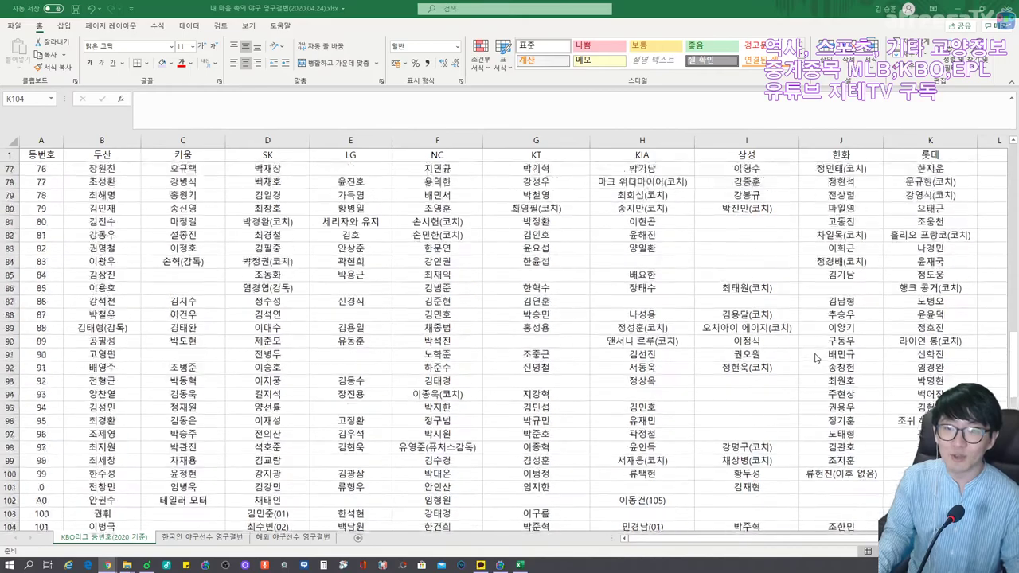
scroll(814, 356, up, 5)
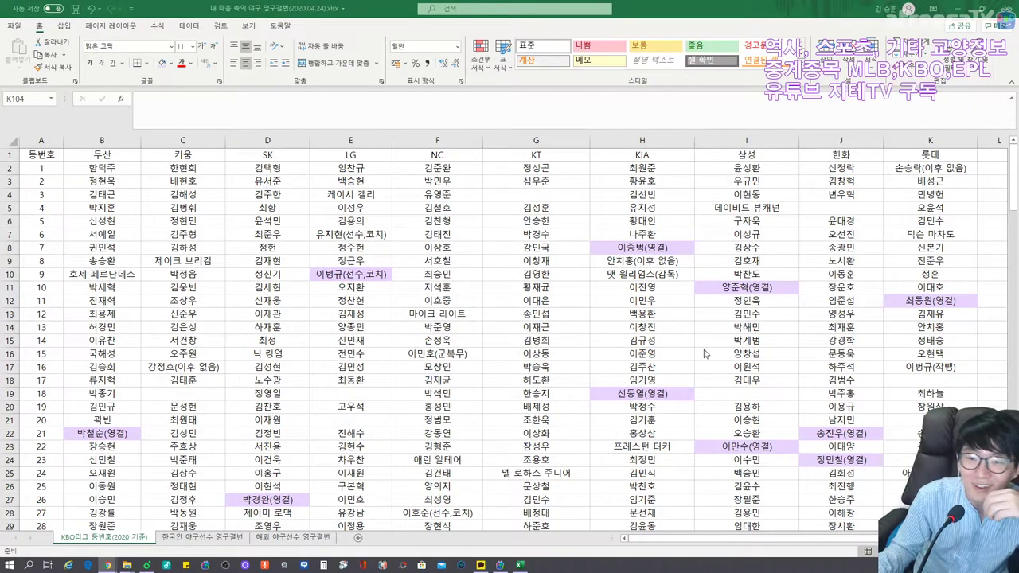
scroll(704, 353, down, 20)
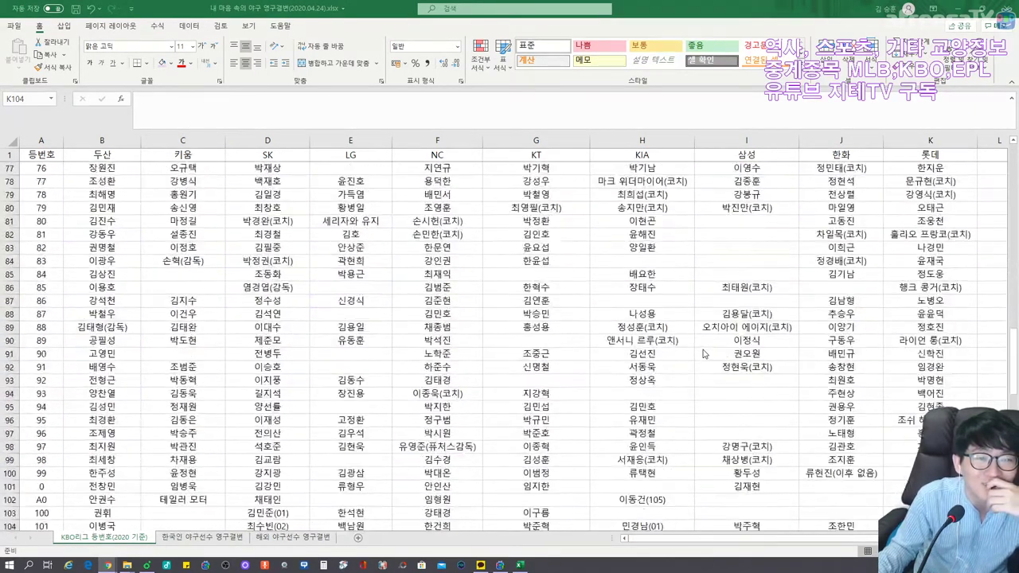
scroll(704, 354, down, 11)
scroll(704, 354, up, 5)
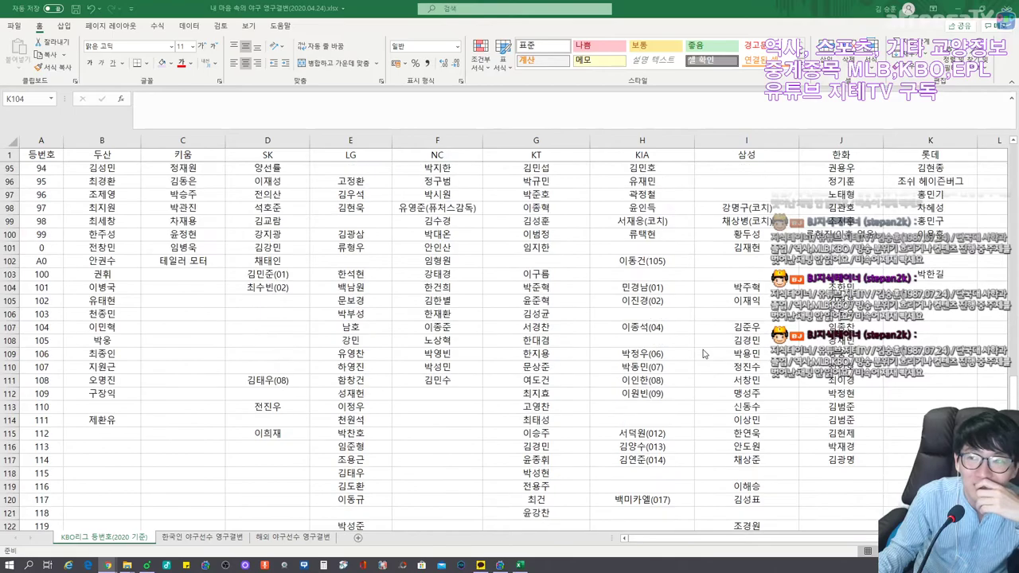
scroll(703, 354, down, 8)
scroll(705, 353, up, 14)
scroll(617, 354, up, 20)
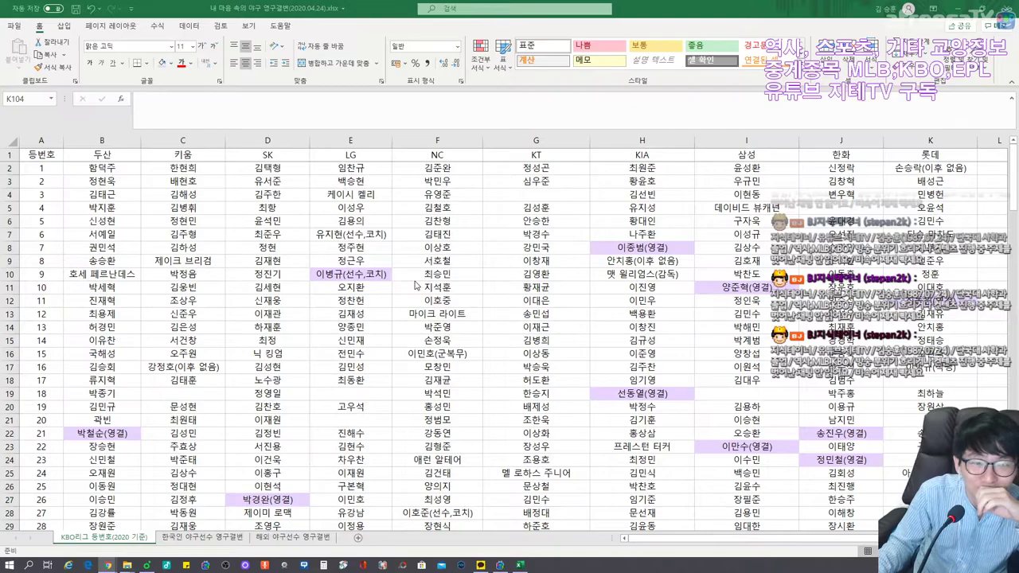
Examine the highlighted retired numbers across the teams, including the 두산 entry for number 21 and the SK entry for number 26.
click(414, 287)
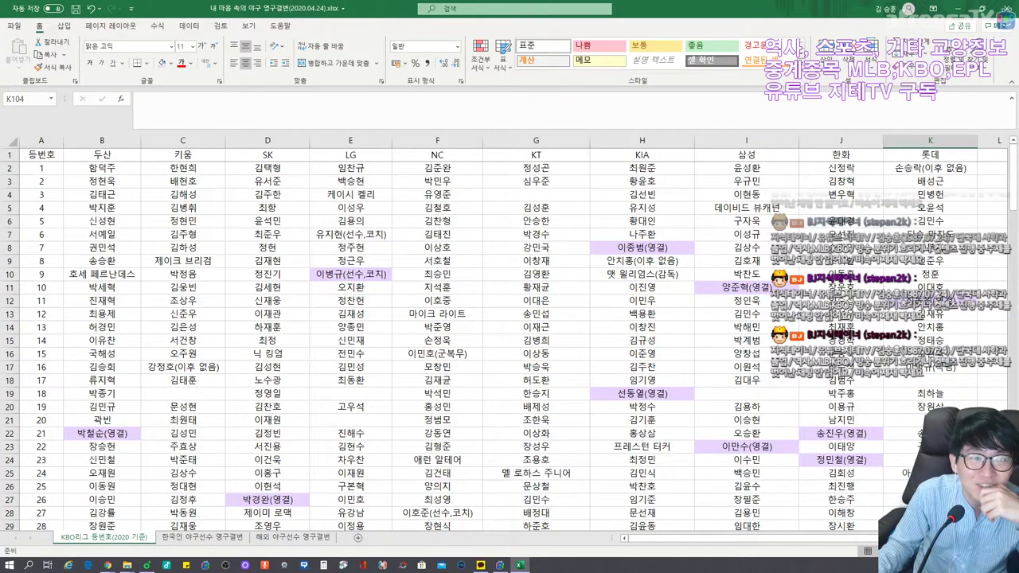
click(102, 433)
scroll(102, 433, down, 4)
scroll(102, 433, up, 4)
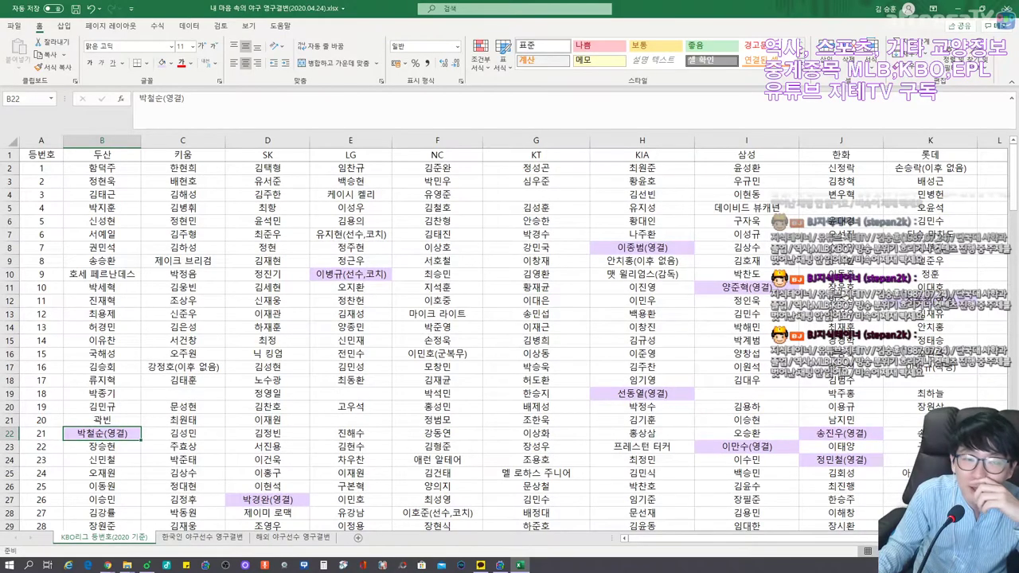
scroll(509, 342, down, 14)
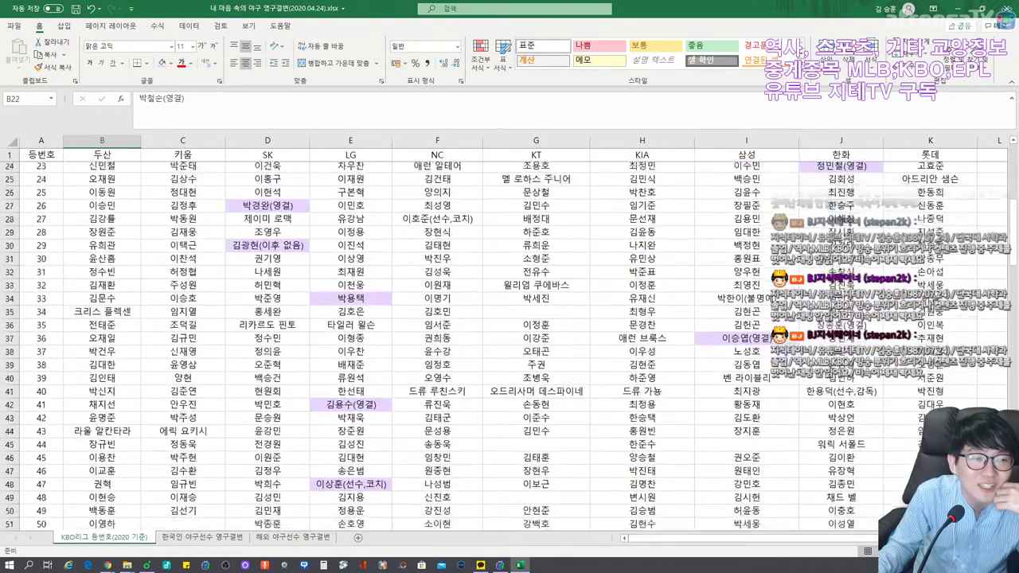
scroll(509, 342, down, 15)
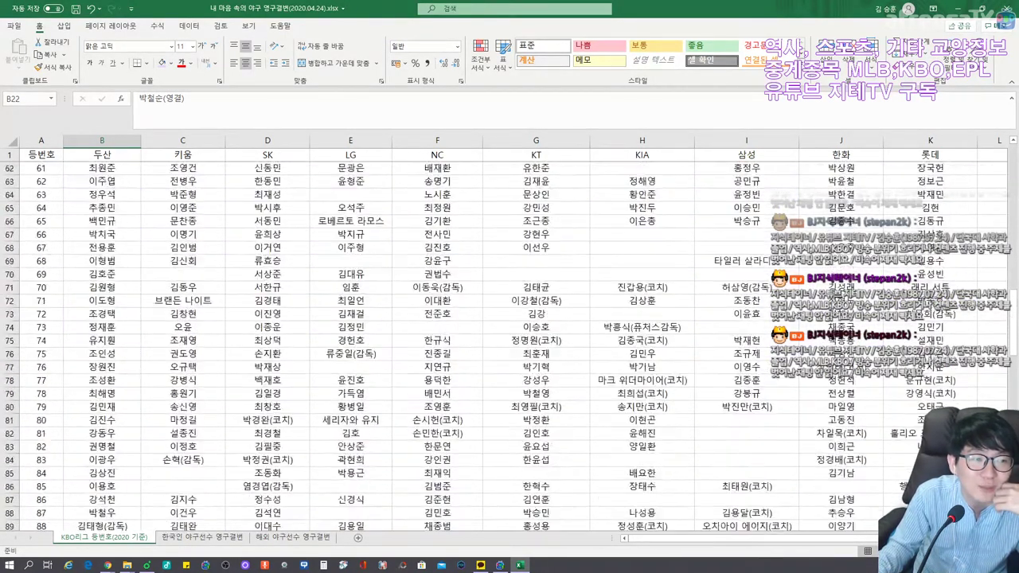
scroll(510, 342, up, 19)
scroll(510, 342, up, 10)
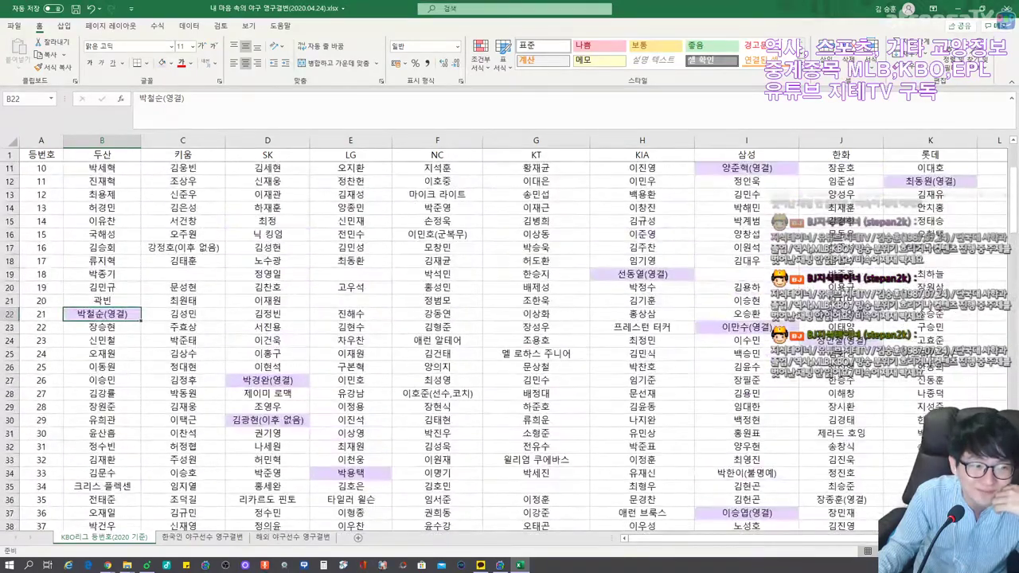
scroll(510, 342, down, 20)
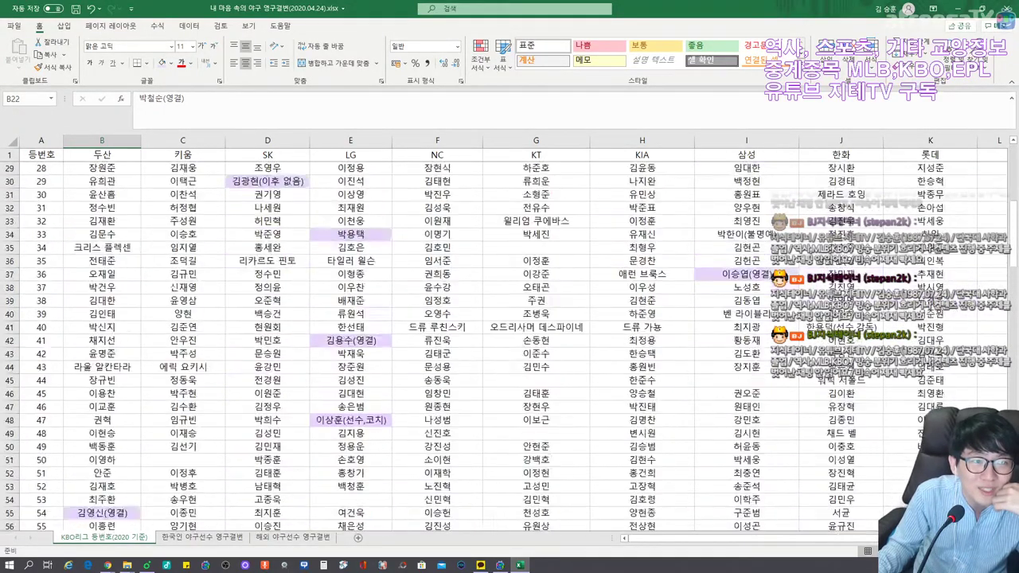
scroll(510, 342, up, 20)
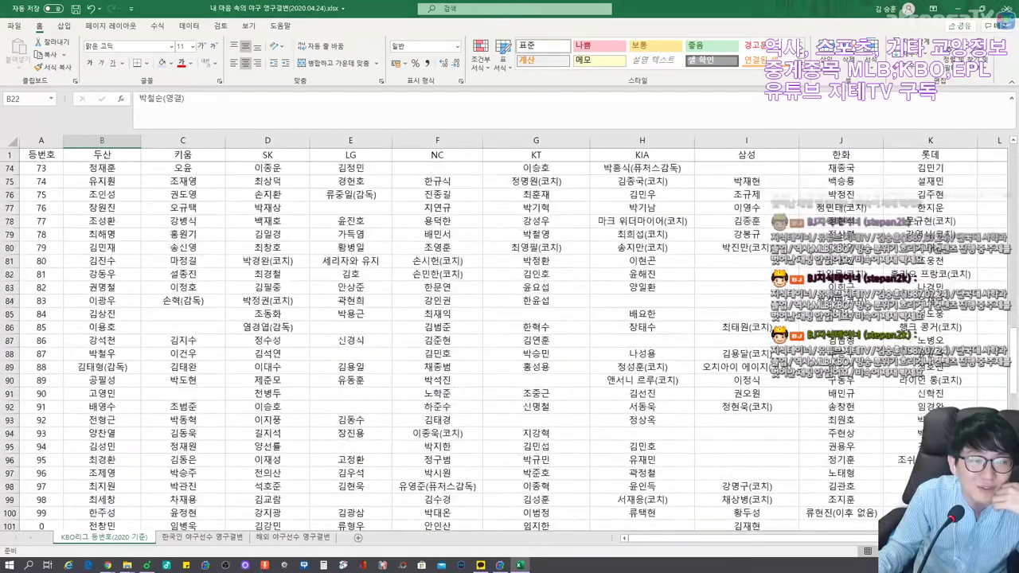
scroll(510, 343, up, 1)
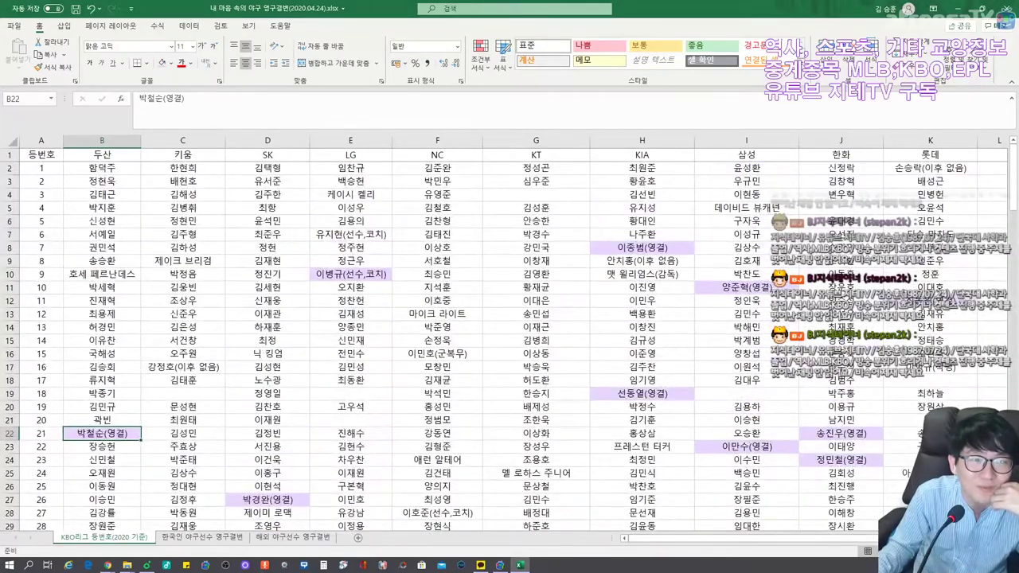
scroll(510, 343, down, 5)
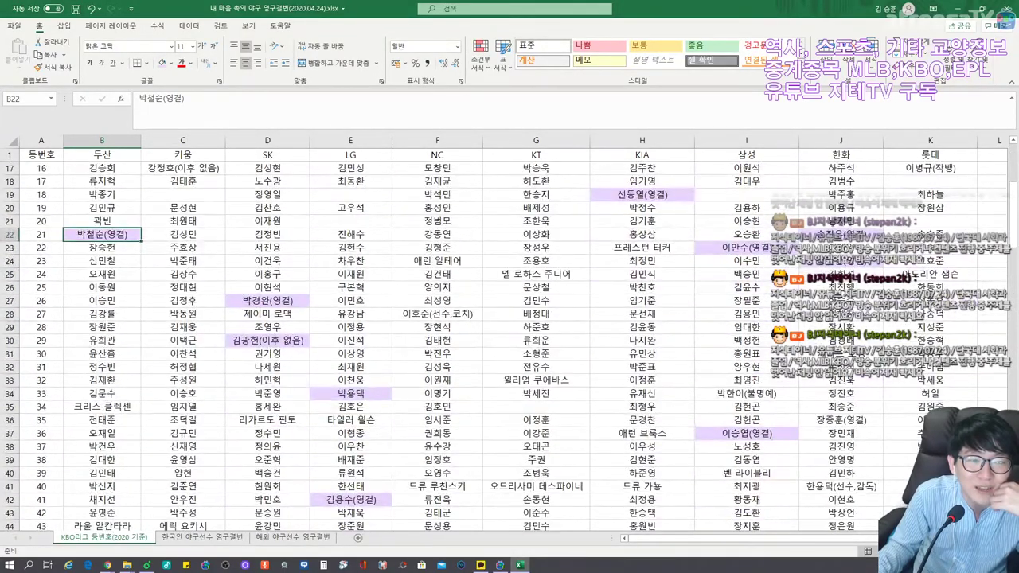
click(267, 300)
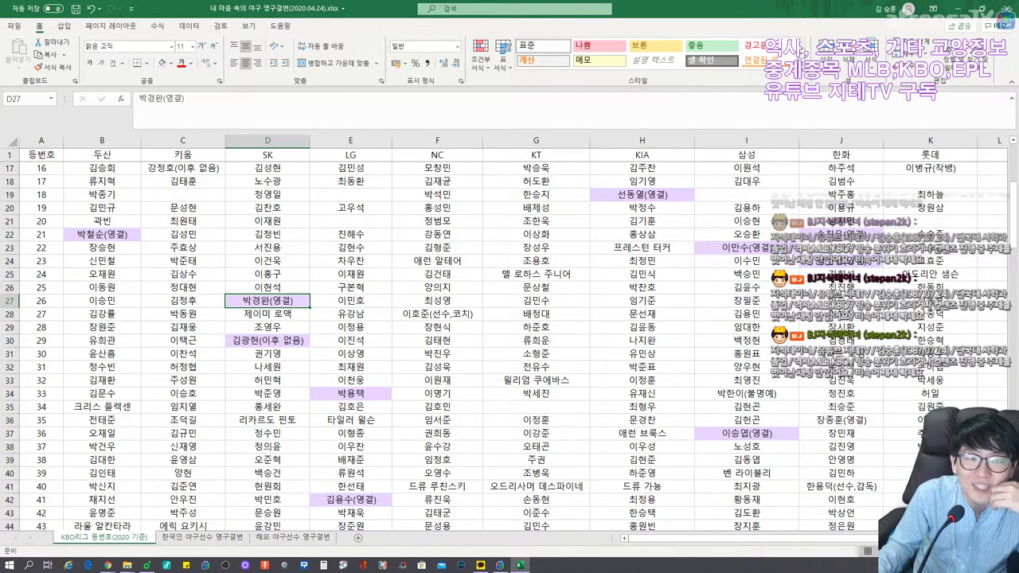
Examine the SK column's entries for numbers 80 and 29, comparing them with the other teams' highlighted retired numbers.
scroll(509, 342, down, 14)
scroll(268, 342, down, 4)
click(268, 300)
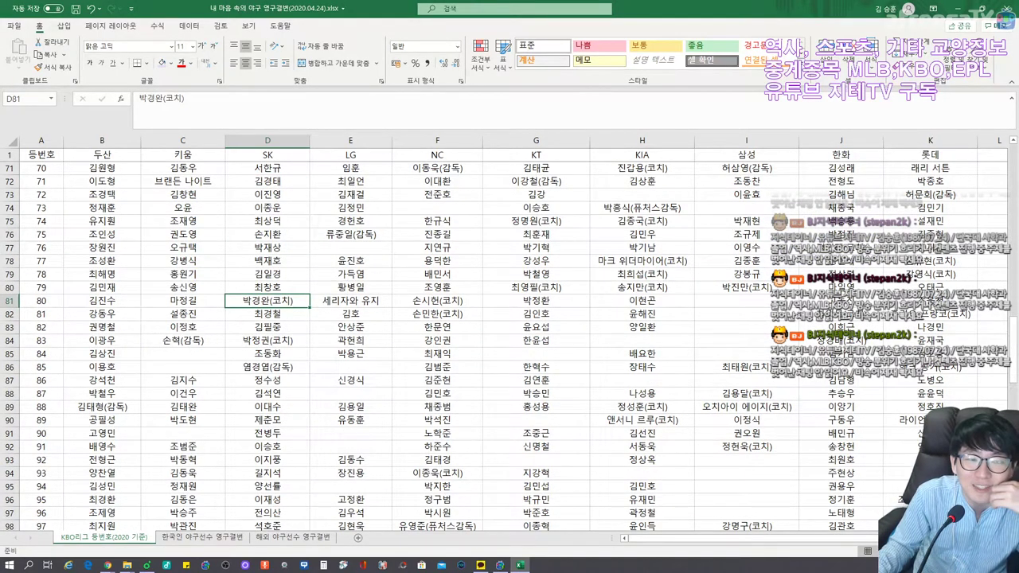
scroll(510, 342, up, 20)
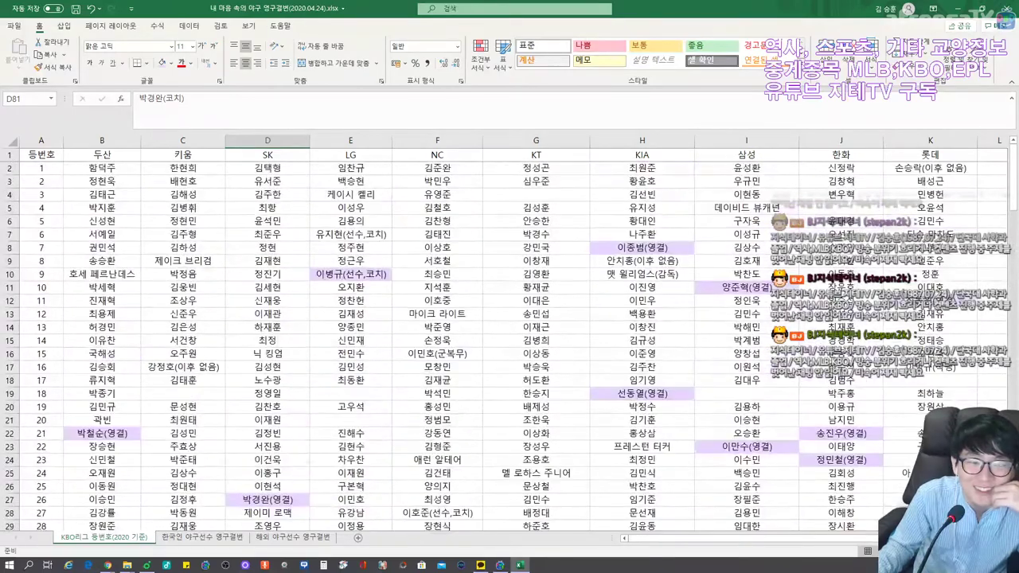
scroll(509, 342, down, 4)
click(267, 380)
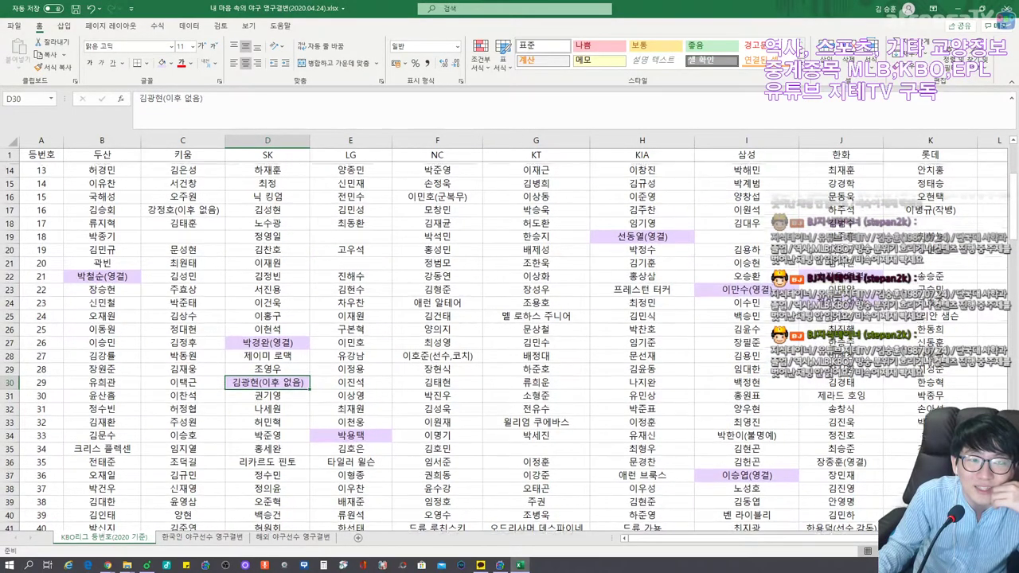
scroll(268, 380, up, 4)
scroll(267, 380, down, 2)
scroll(509, 343, down, 3)
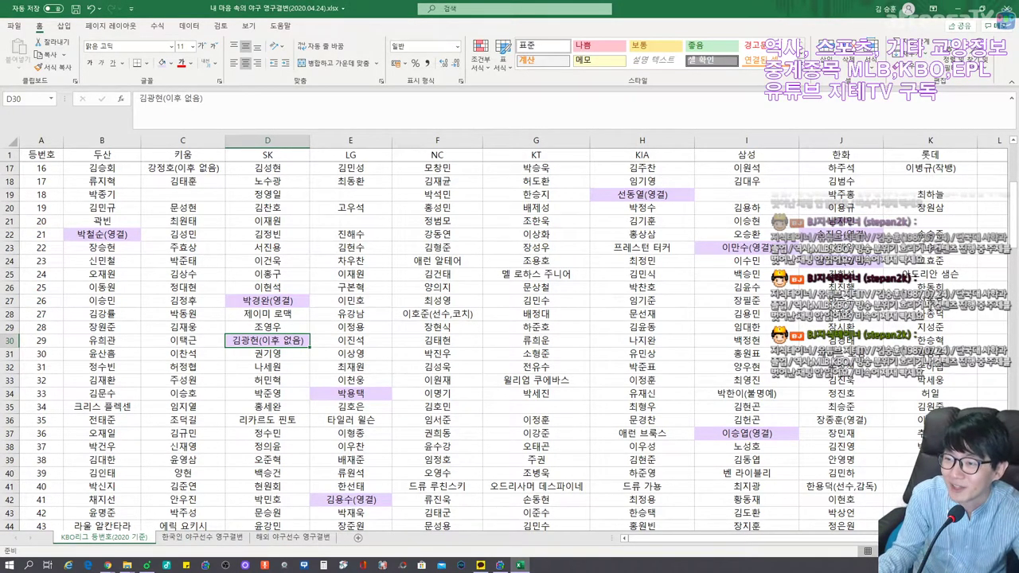
Review the LG column's entries for numbers 9, 6, 33, 41 and 47, checking which ones are highlighted as retired.
scroll(510, 335, up, 5)
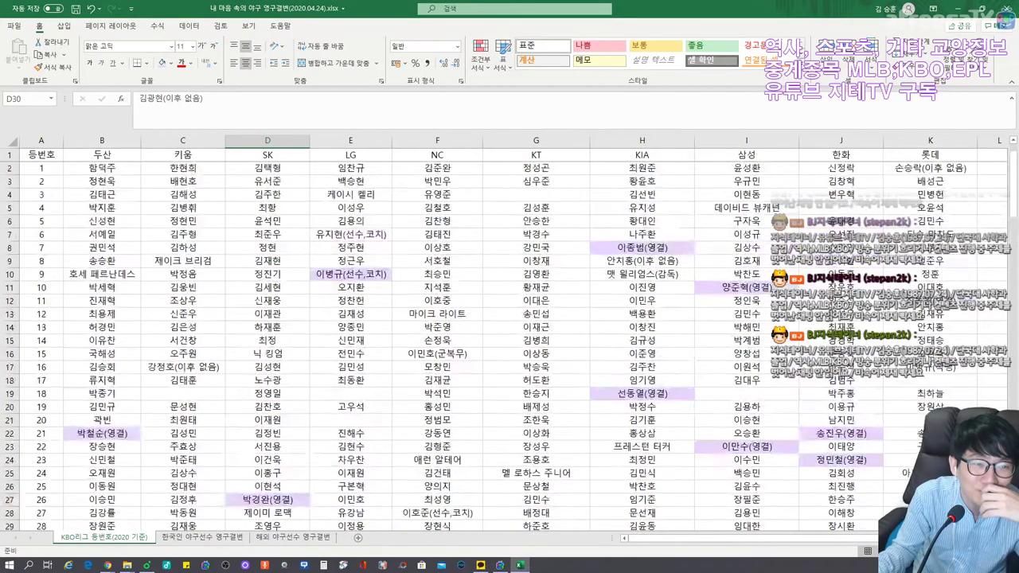
click(350, 274)
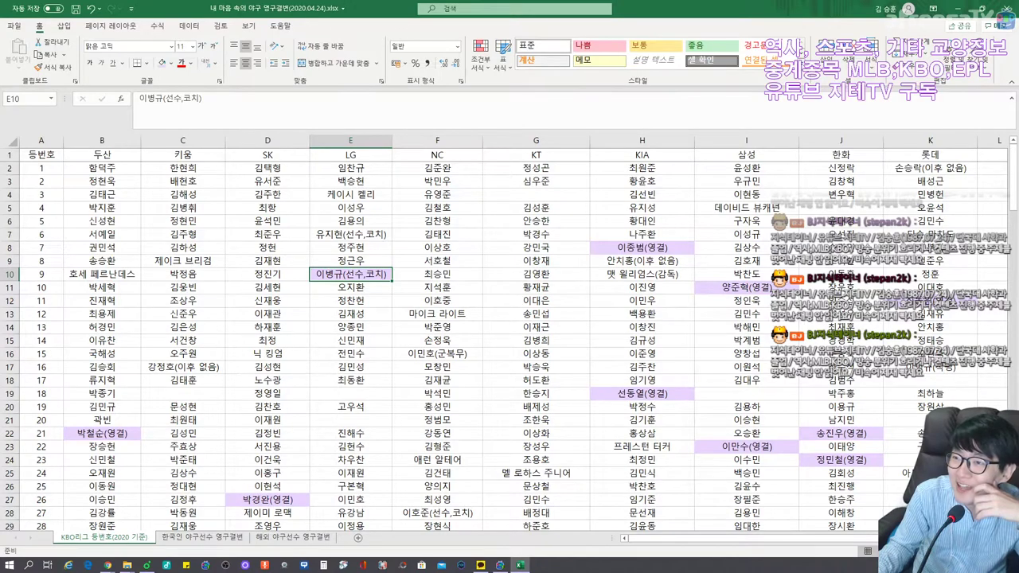
click(350, 234)
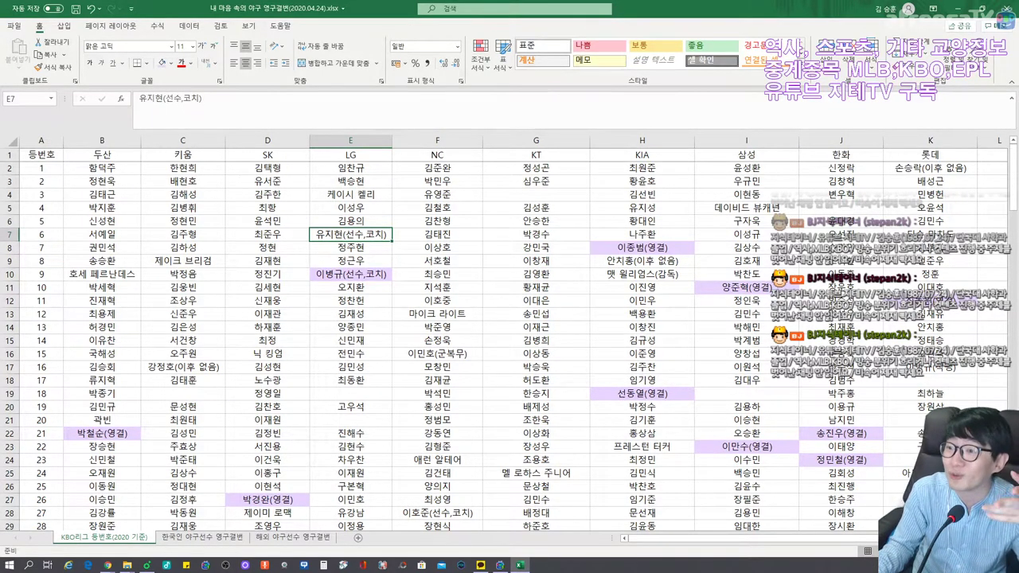
scroll(510, 342, down, 4)
scroll(509, 342, down, 2)
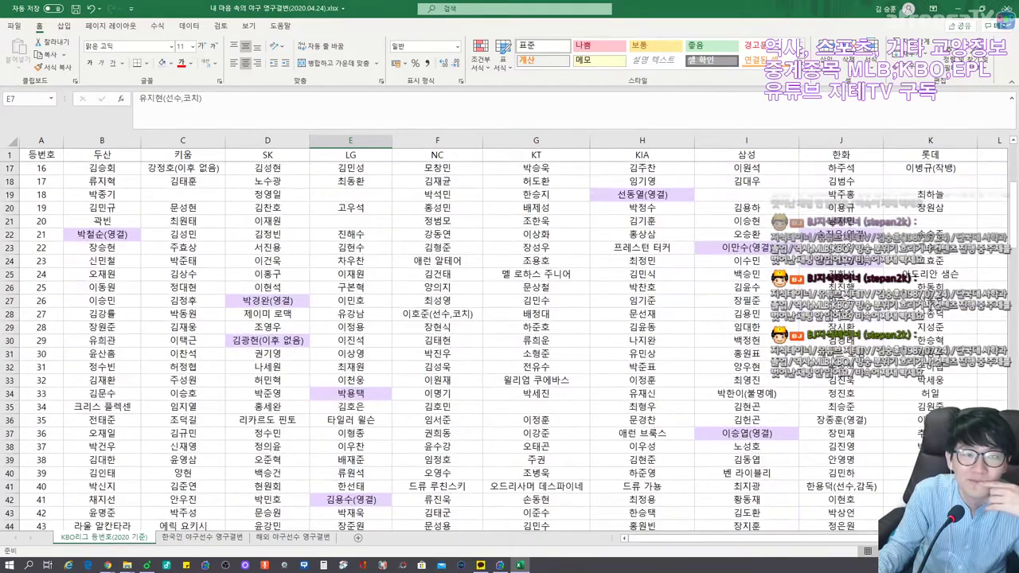
click(350, 393)
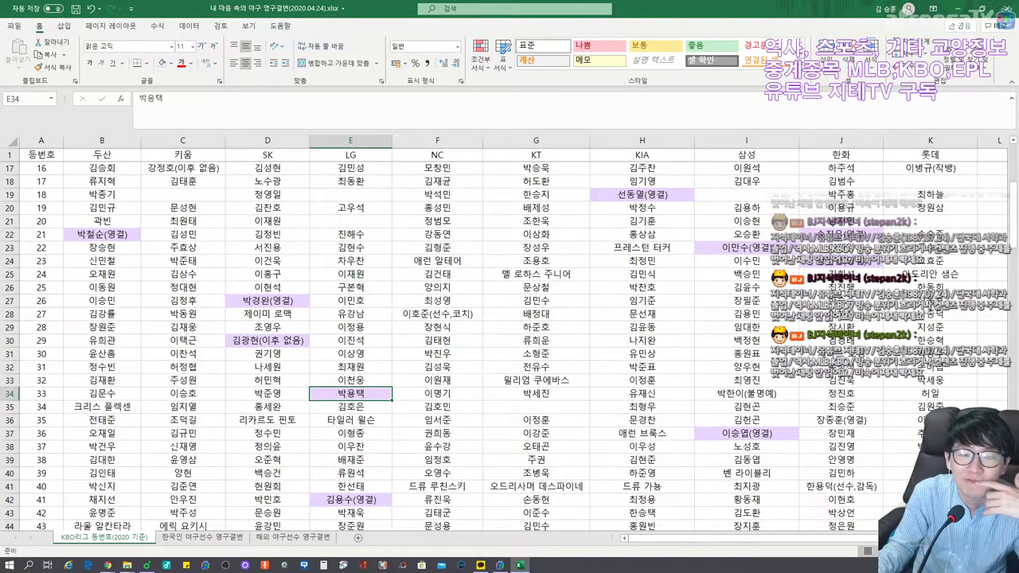
scroll(510, 343, down, 3)
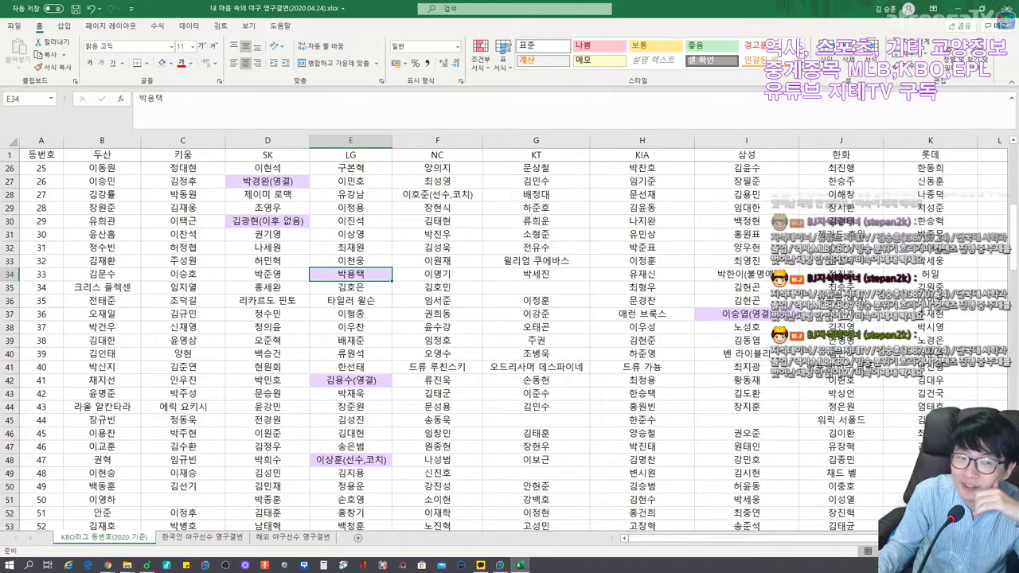
click(351, 380)
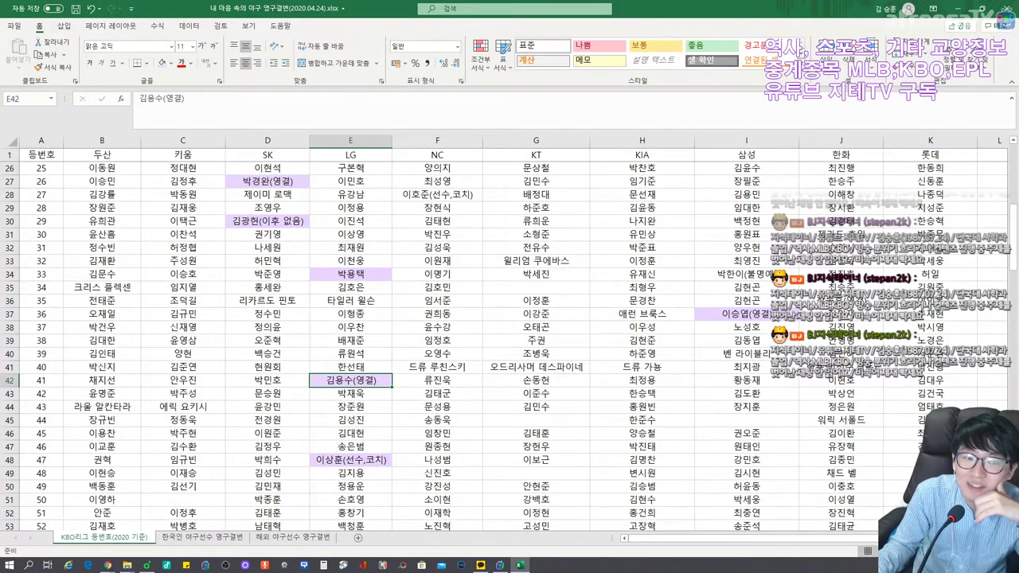
scroll(509, 334, down, 3)
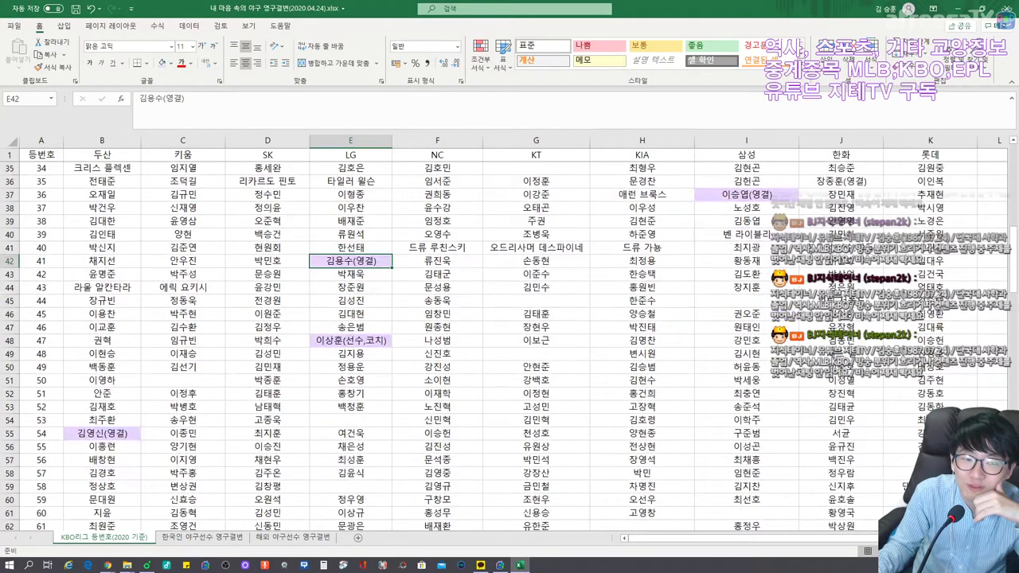
click(350, 340)
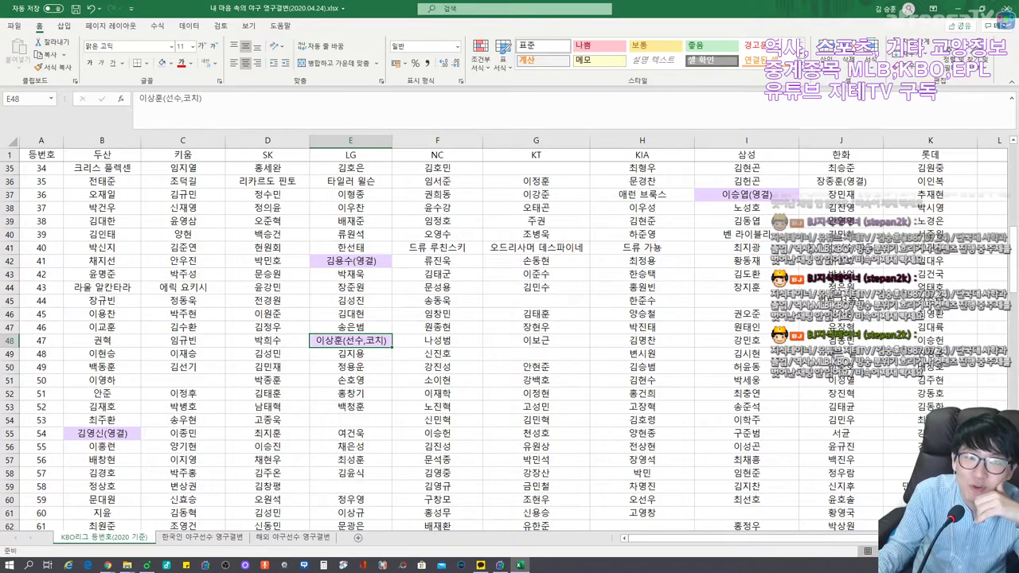
scroll(510, 347, down, 4)
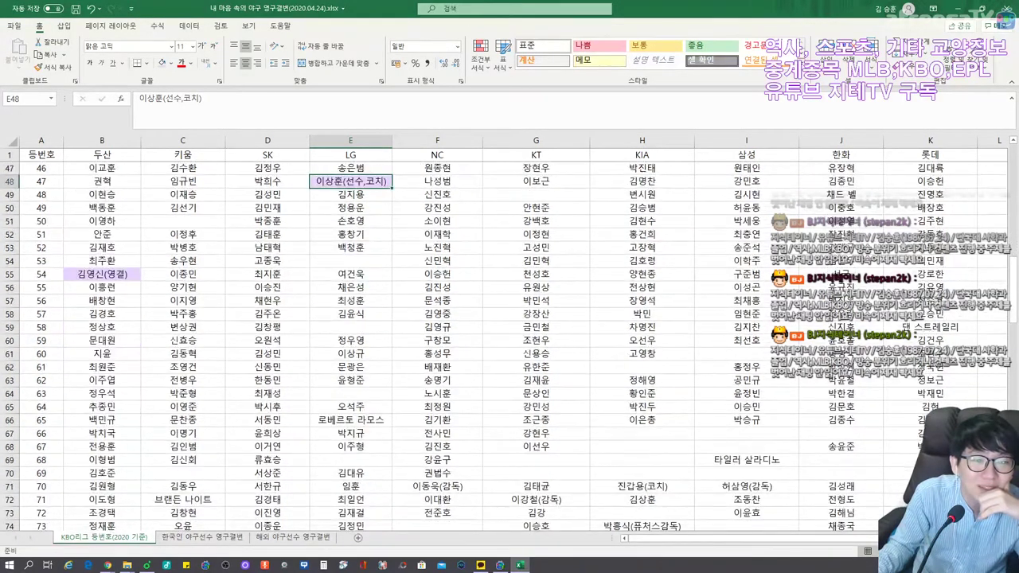
scroll(510, 348, up, 1)
scroll(510, 343, down, 6)
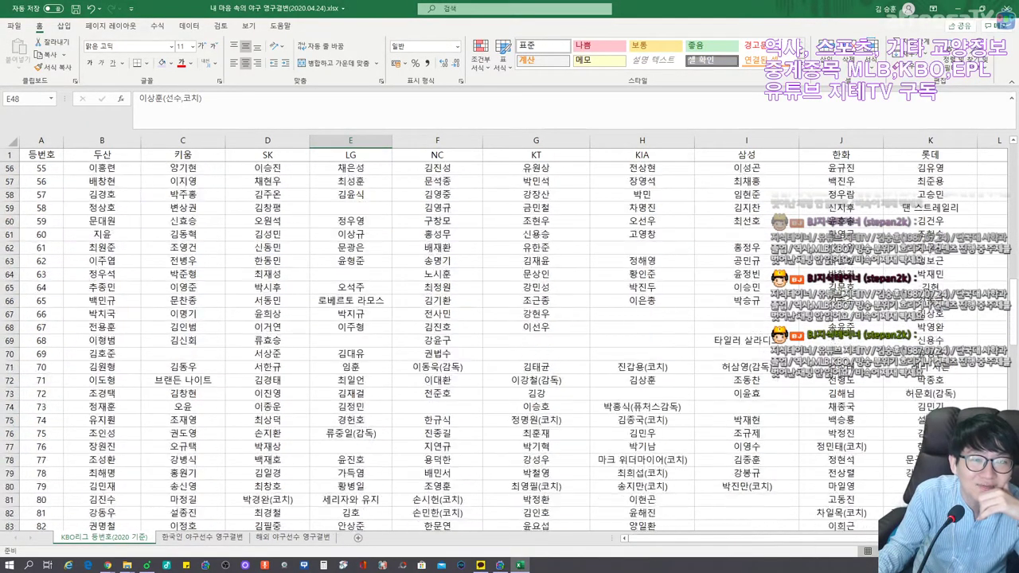
Review the KIA column for retired numbers, examining the highlighted entries for numbers 7 and 18.
scroll(510, 342, up, 20)
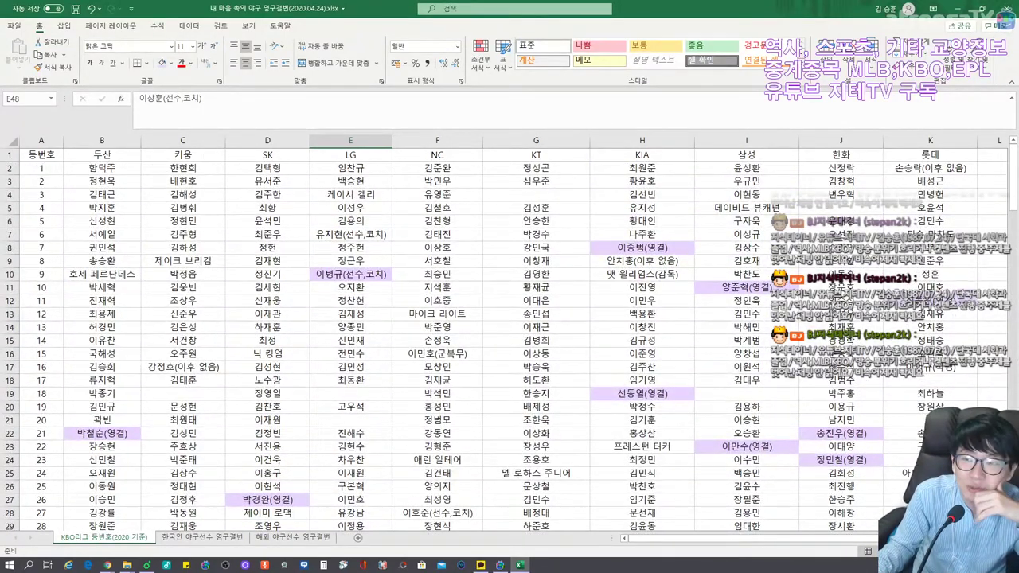
scroll(510, 343, down, 10)
scroll(510, 343, up, 10)
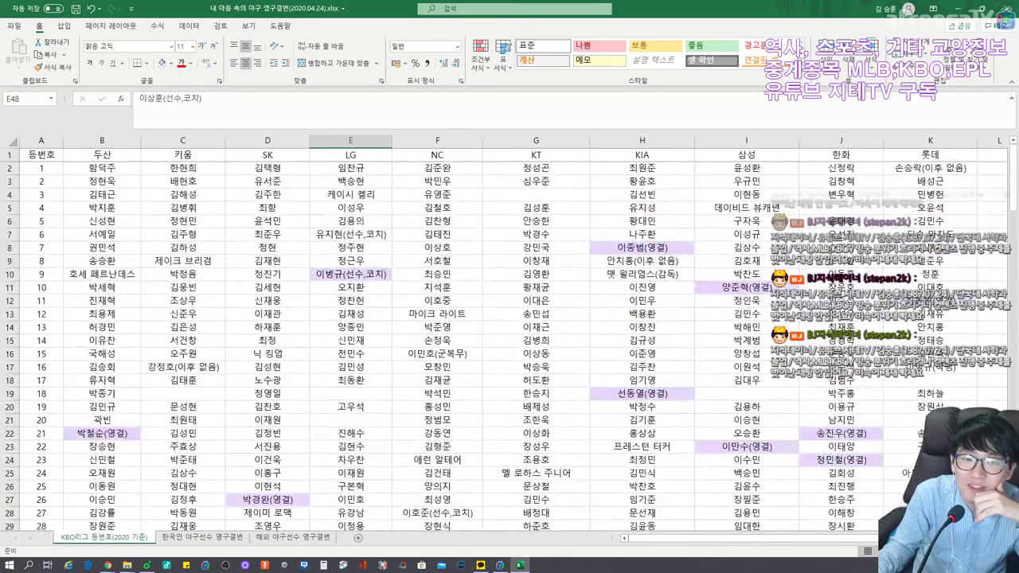
scroll(509, 343, down, 6)
scroll(509, 342, up, 6)
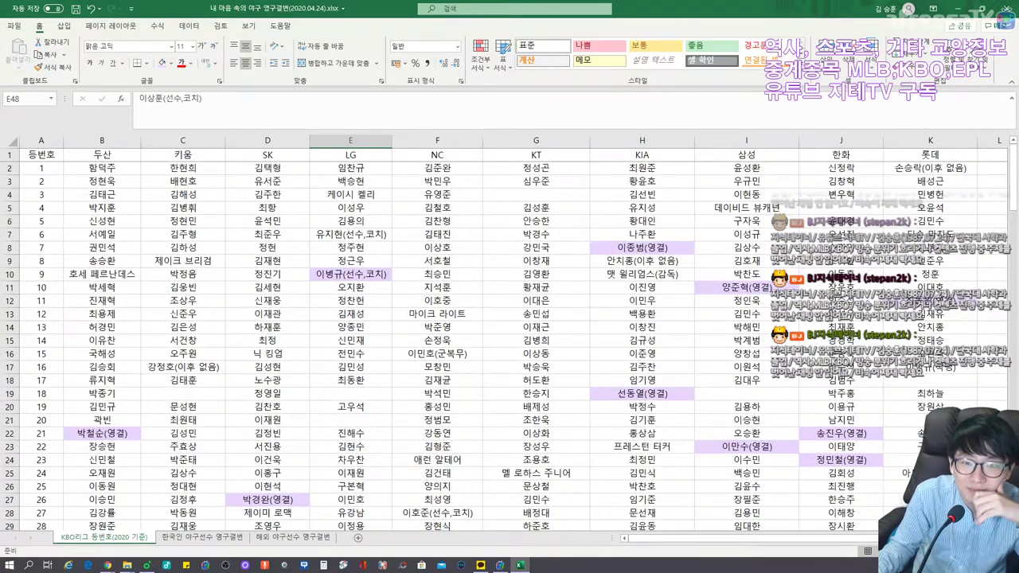
click(642, 247)
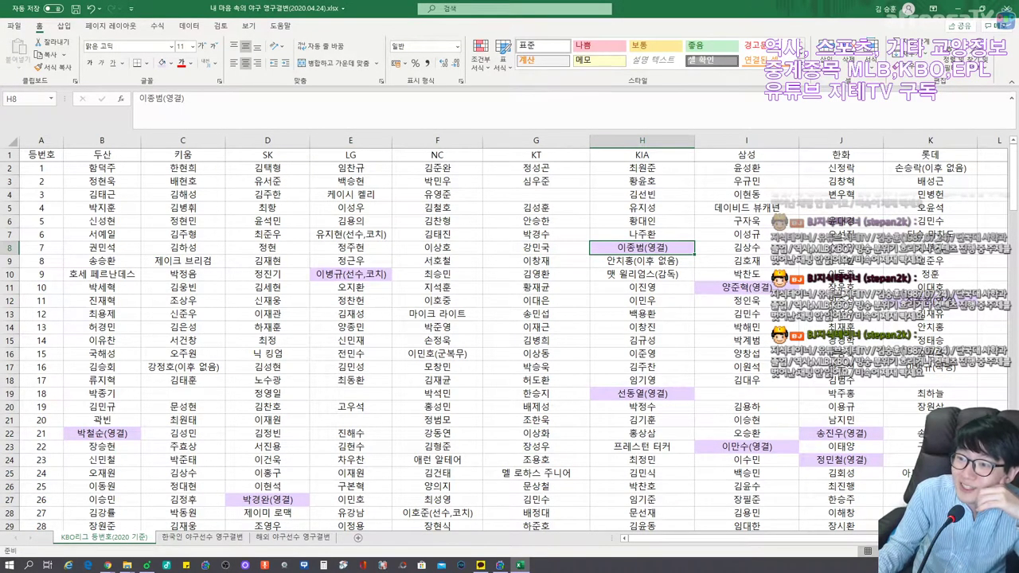
click(642, 394)
scroll(510, 342, down, 20)
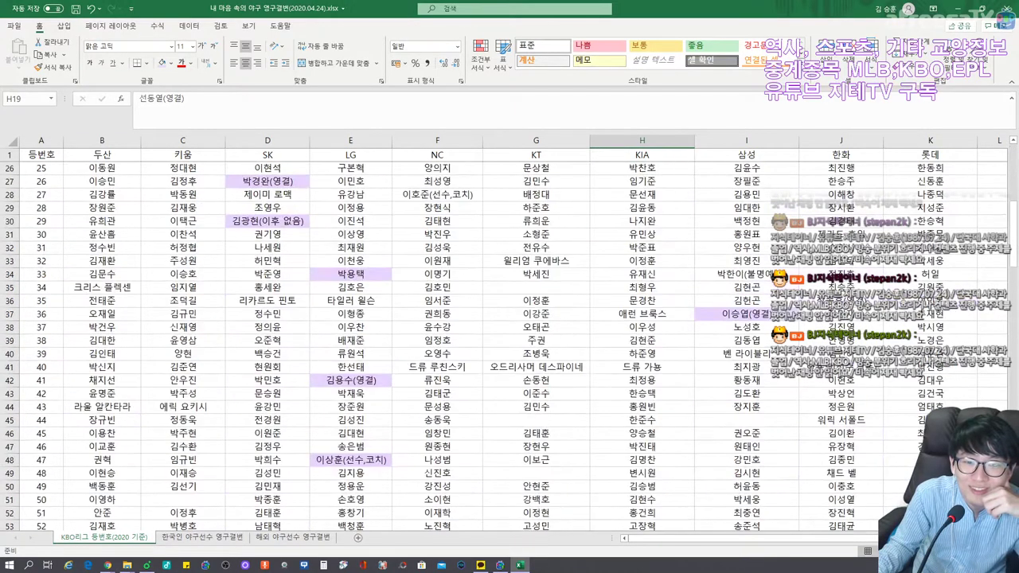
scroll(510, 342, down, 9)
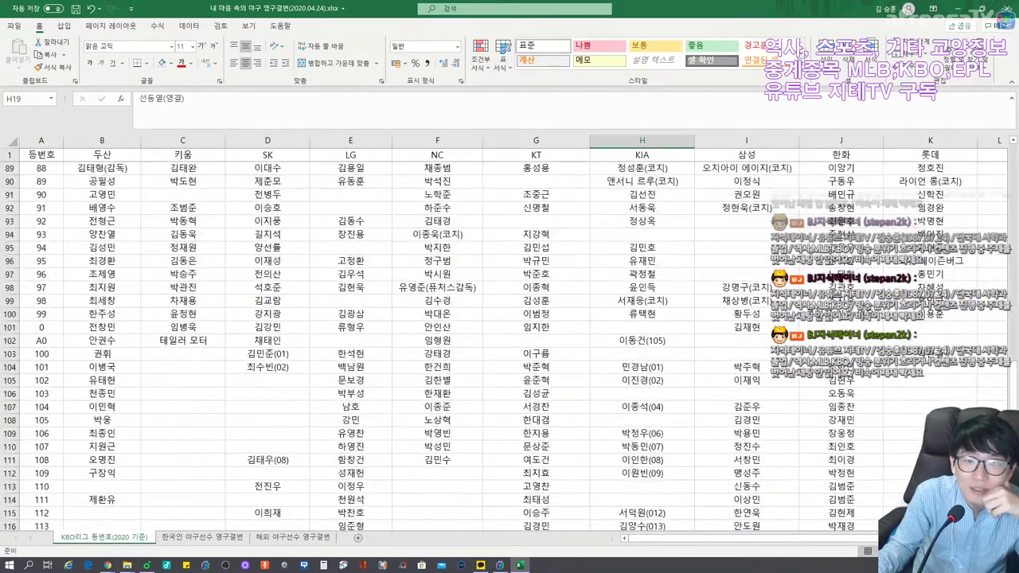
scroll(510, 343, up, 12)
scroll(510, 343, up, 20)
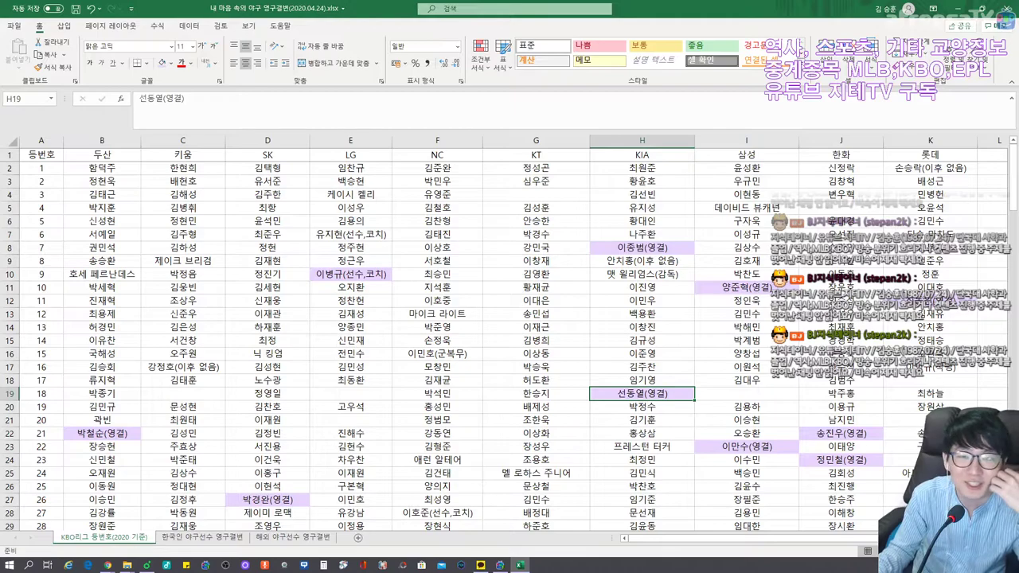
click(642, 248)
click(642, 393)
click(642, 248)
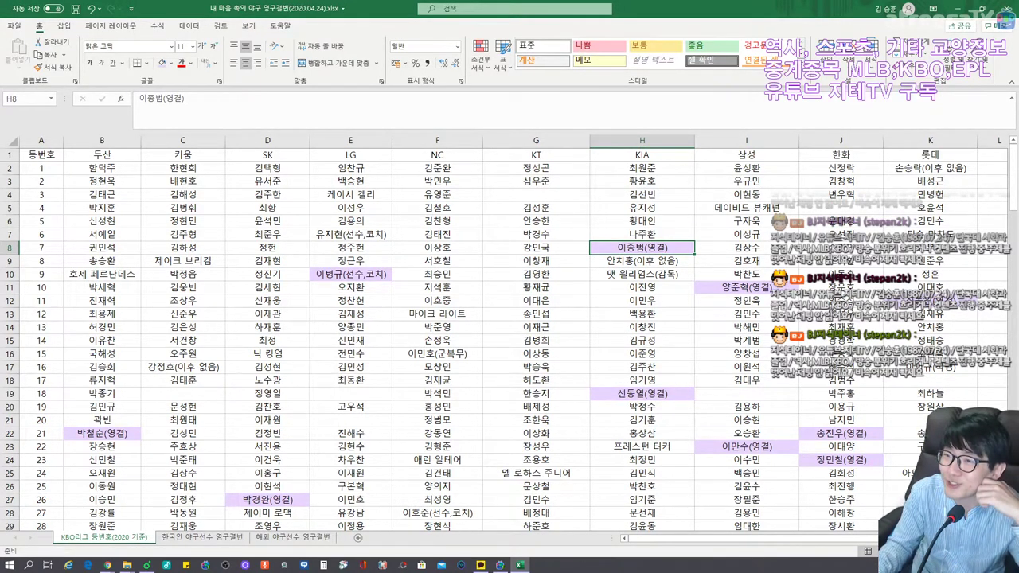
Review the 삼성 column for retired numbers, examining the highlighted entries for numbers 10, 22 and 36.
click(746, 287)
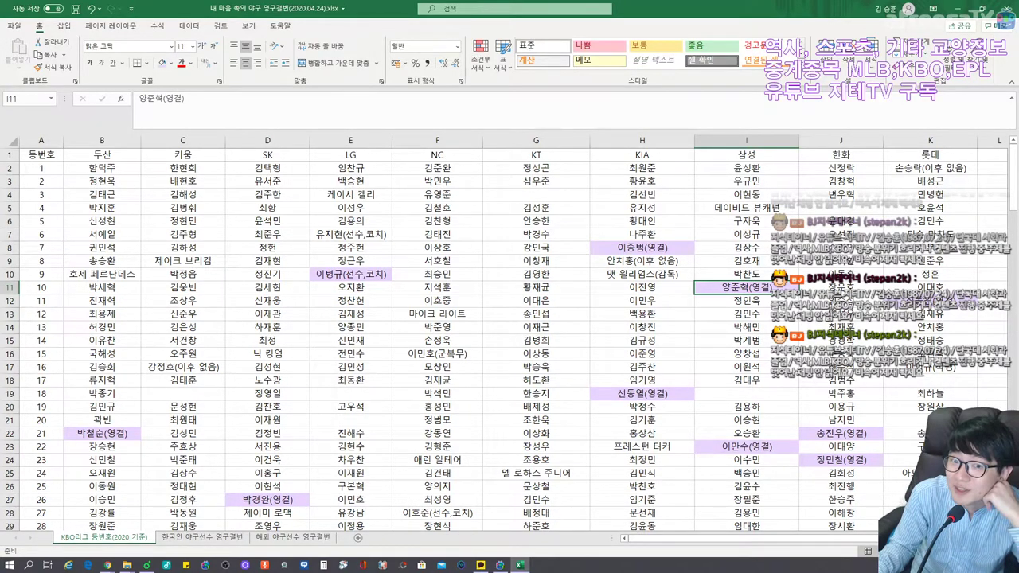
click(747, 447)
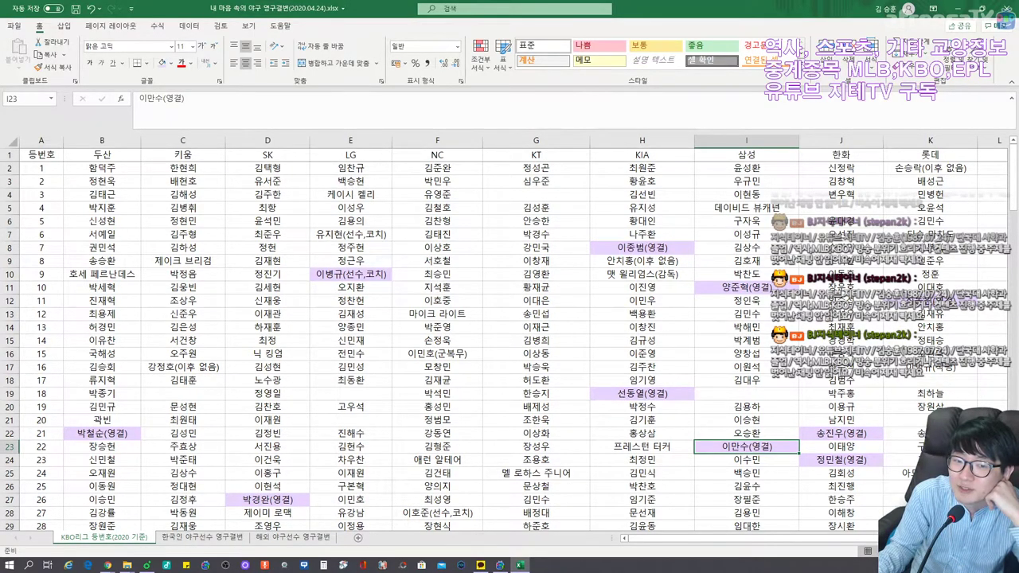
key(Down)
key(Down)
key(Down)
key(Down)
key(Down)
key(Down)
key(Down)
key(Down)
key(Down)
key(Down)
key(Down)
key(Down)
key(Down)
key(Down)
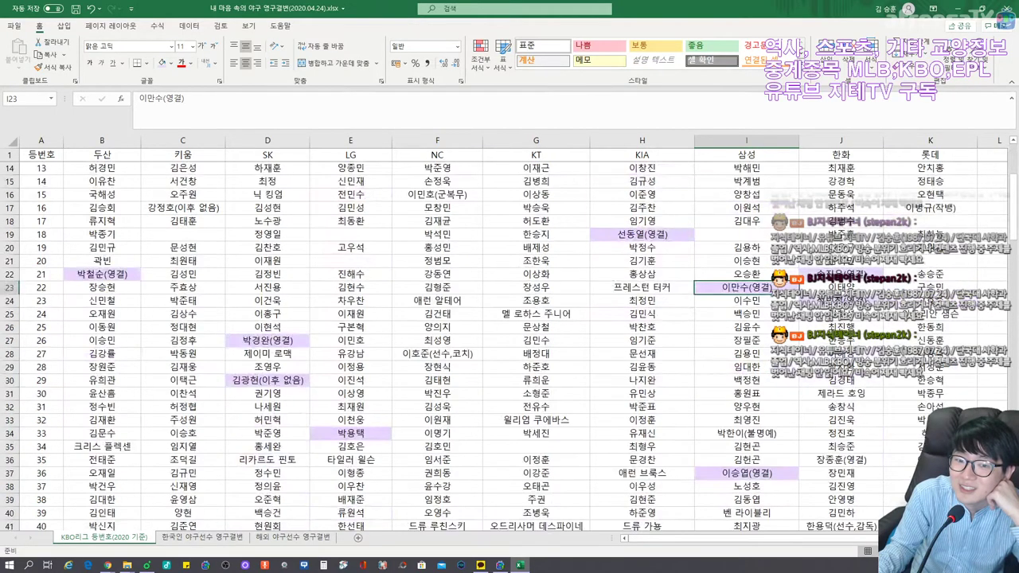
scroll(510, 347, down, 5)
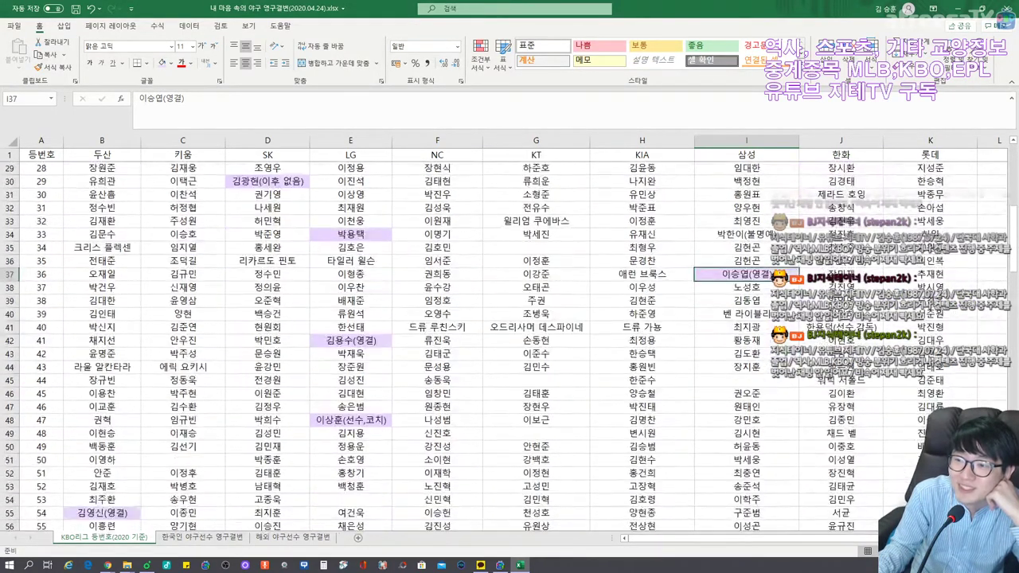
scroll(509, 347, up, 5)
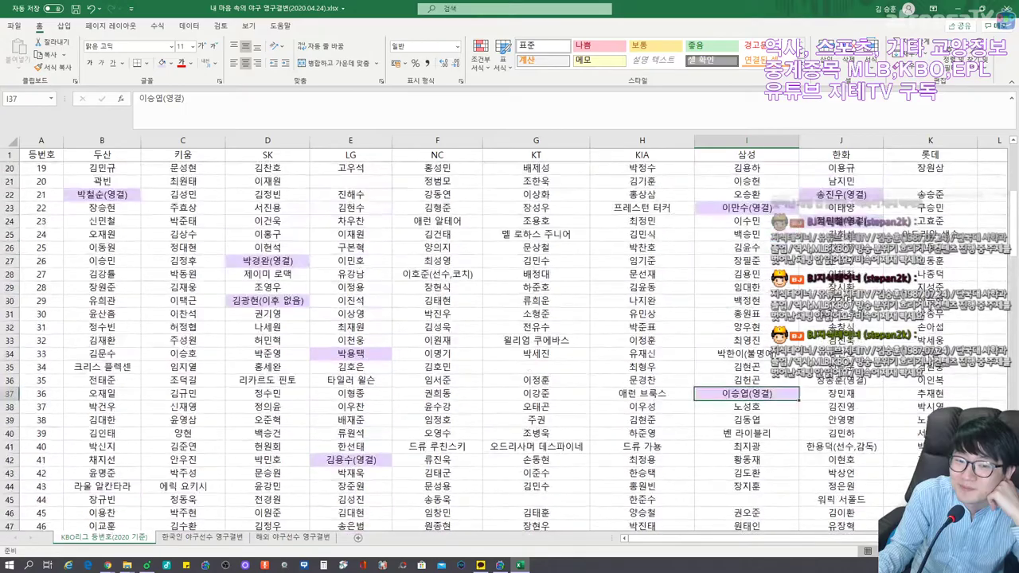
scroll(509, 347, down, 6)
scroll(509, 348, down, 14)
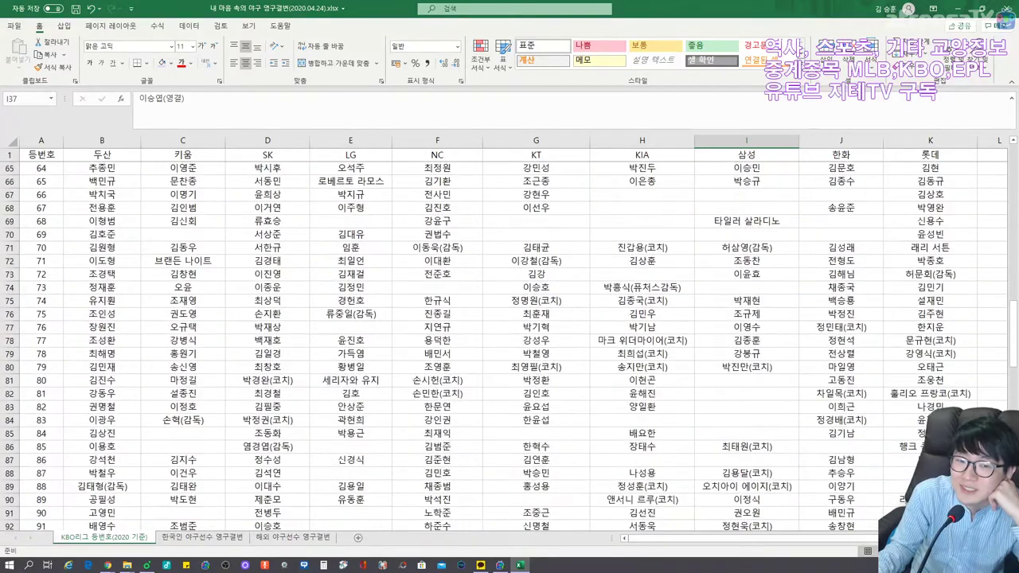
scroll(510, 347, up, 6)
scroll(509, 348, up, 20)
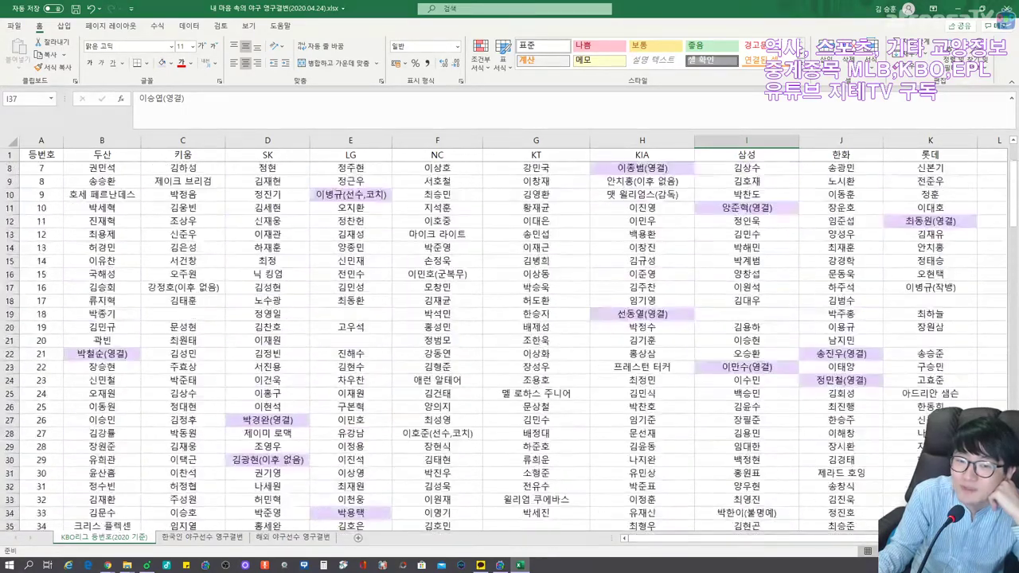
Review the 한화 column's retired numbers, examining the entries for numbers 21, 23 and 35.
scroll(510, 348, down, 1)
scroll(510, 348, down, 1)
click(841, 396)
scroll(509, 347, up, 2)
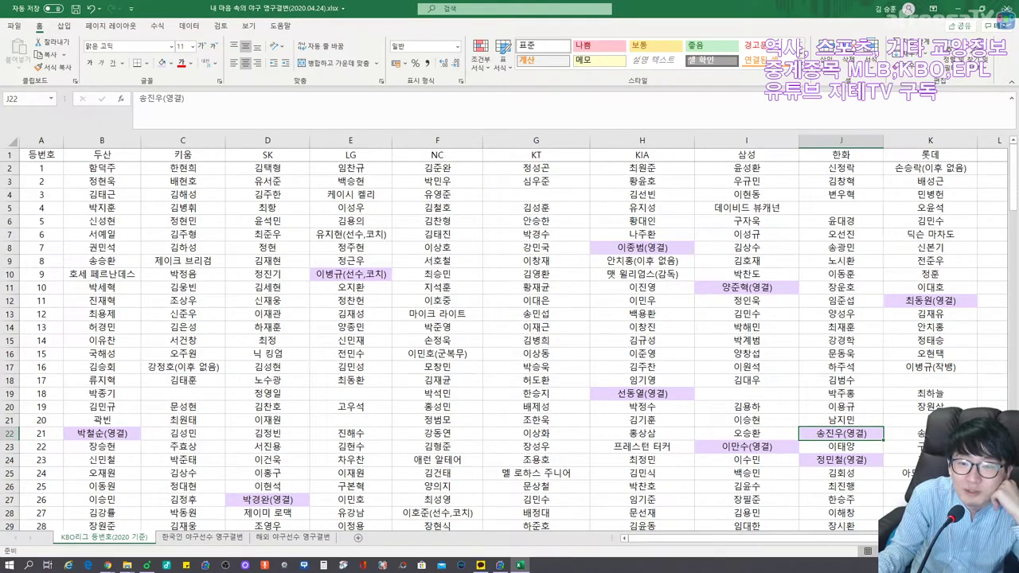
scroll(509, 341, down, 3)
click(841, 341)
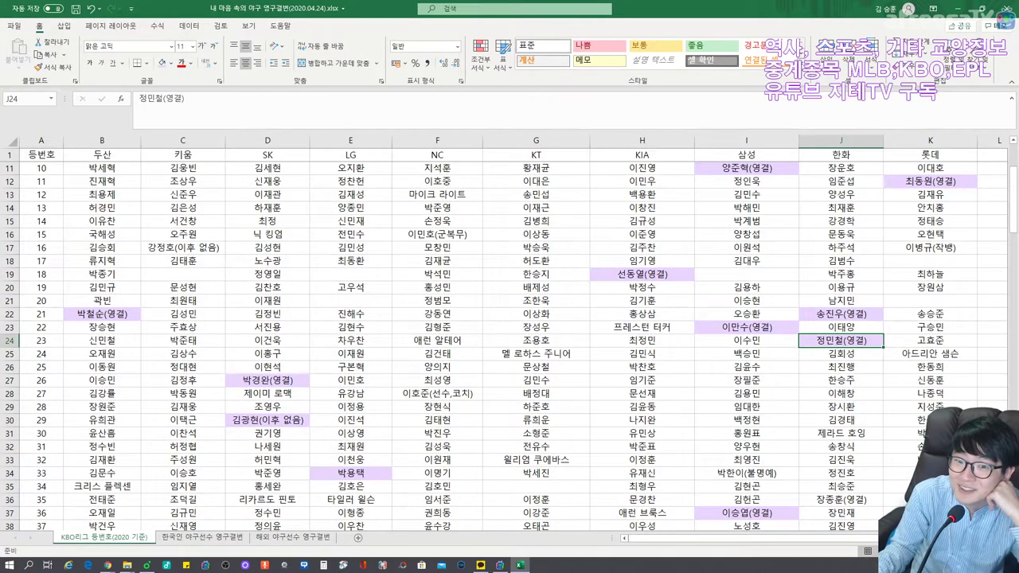
scroll(510, 348, down, 11)
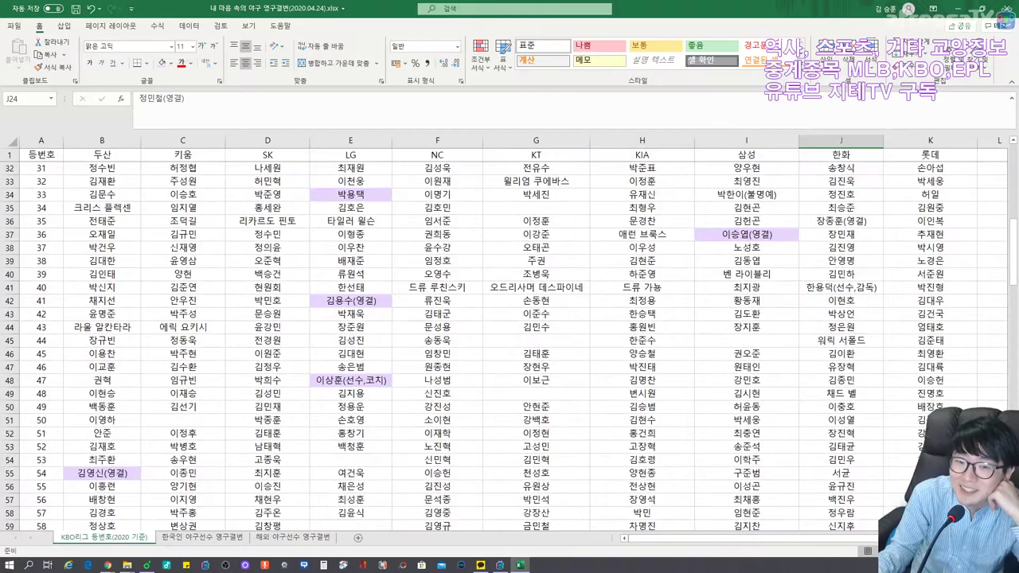
scroll(509, 347, up, 5)
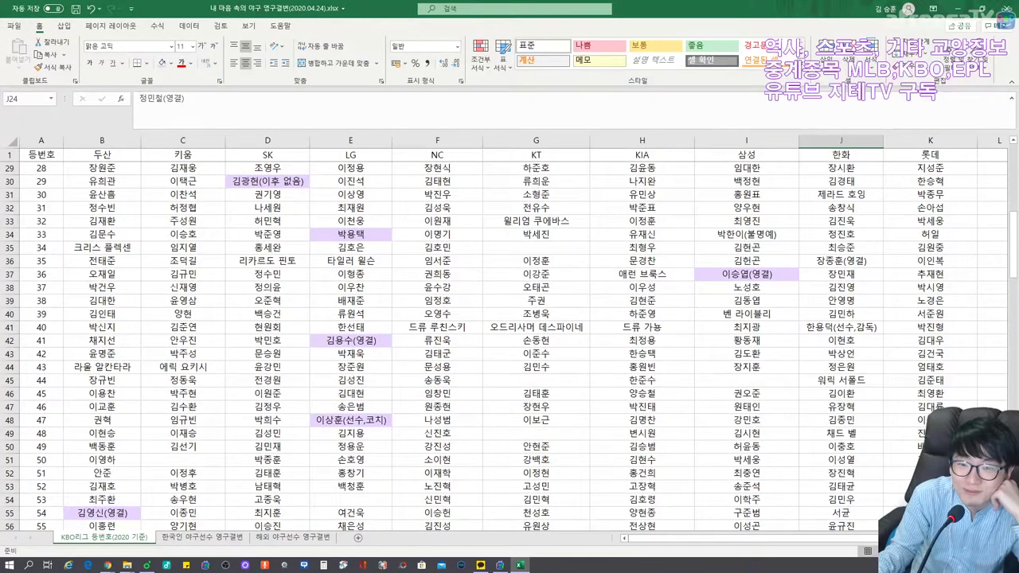
click(841, 261)
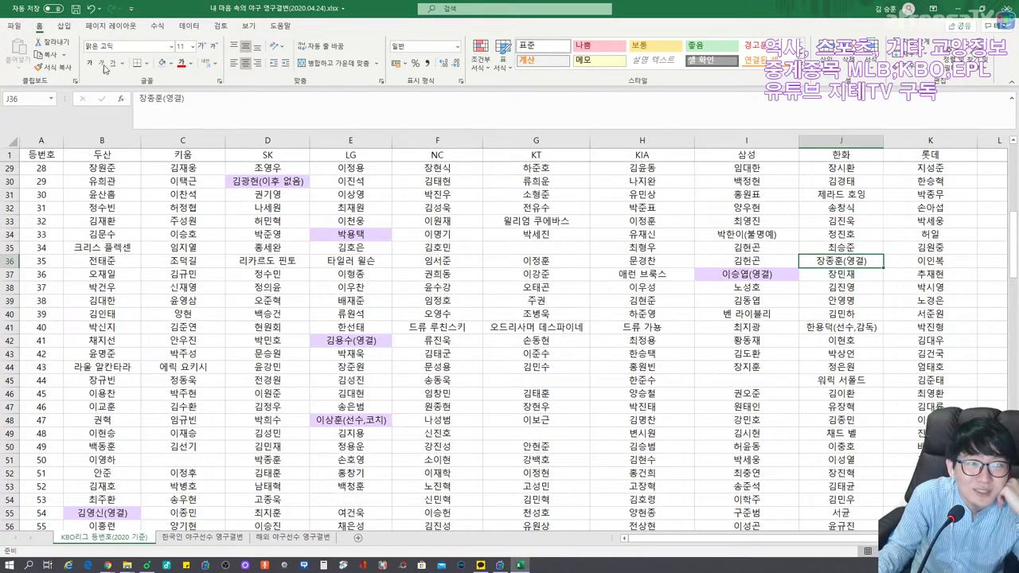
Fill the 한화 entry for number 35 with the light purple highlight and check the column's number 40 entry.
click(163, 64)
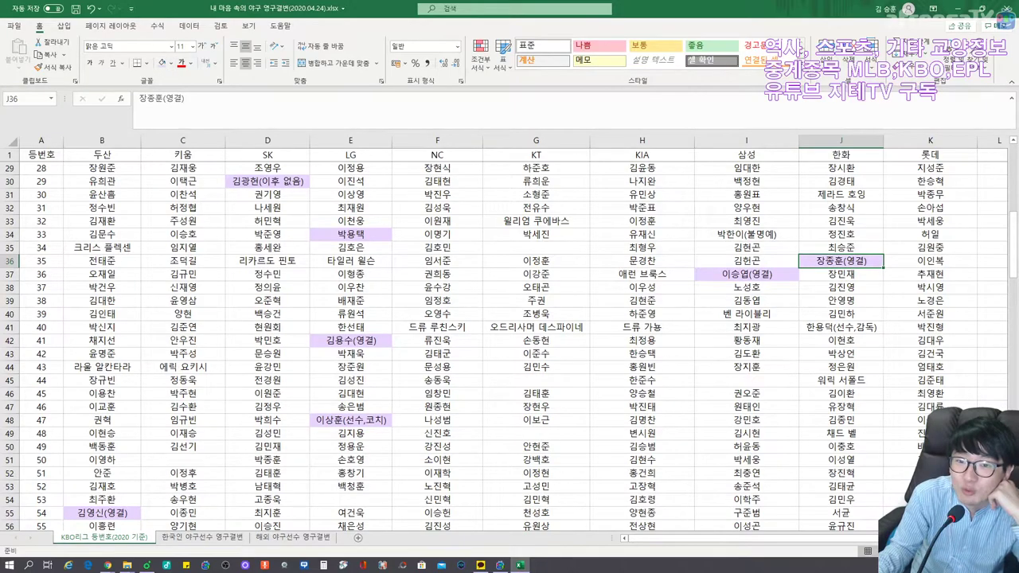
scroll(509, 347, up, 9)
scroll(510, 347, down, 7)
scroll(509, 347, down, 3)
click(841, 287)
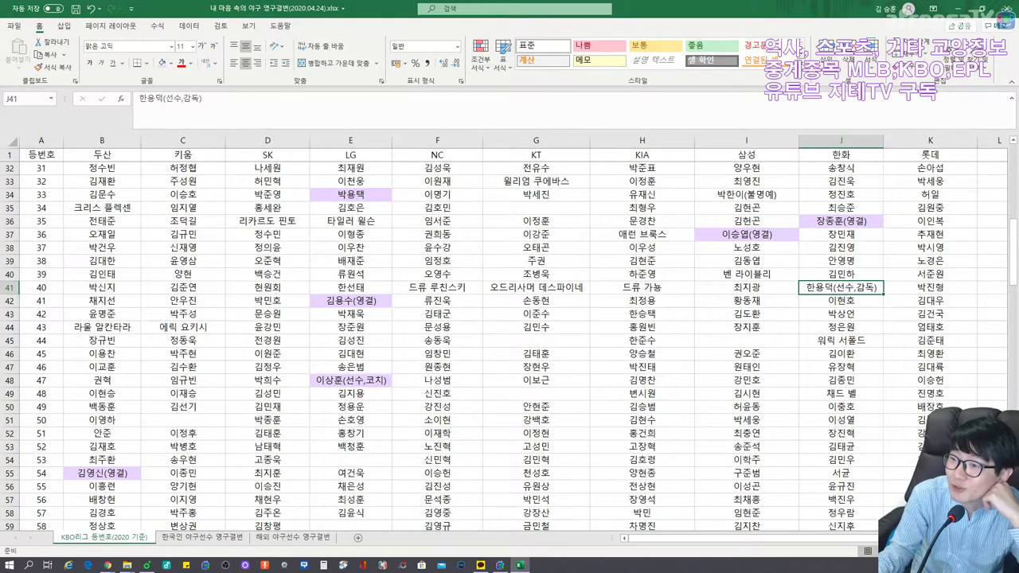
Fill the 한화 entry for number 99 with the light purple retired-number highlight.
scroll(509, 347, down, 12)
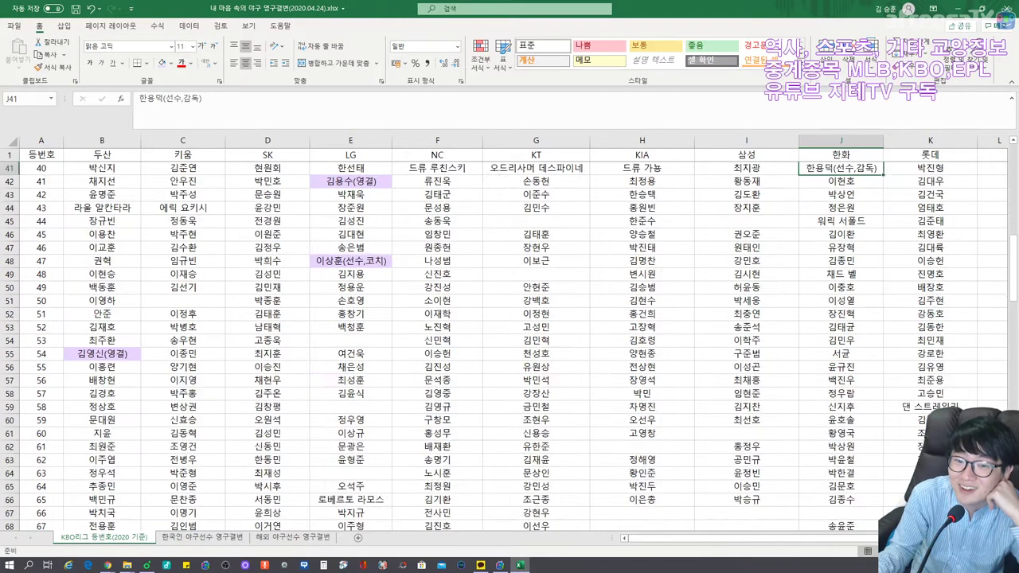
scroll(510, 347, down, 5)
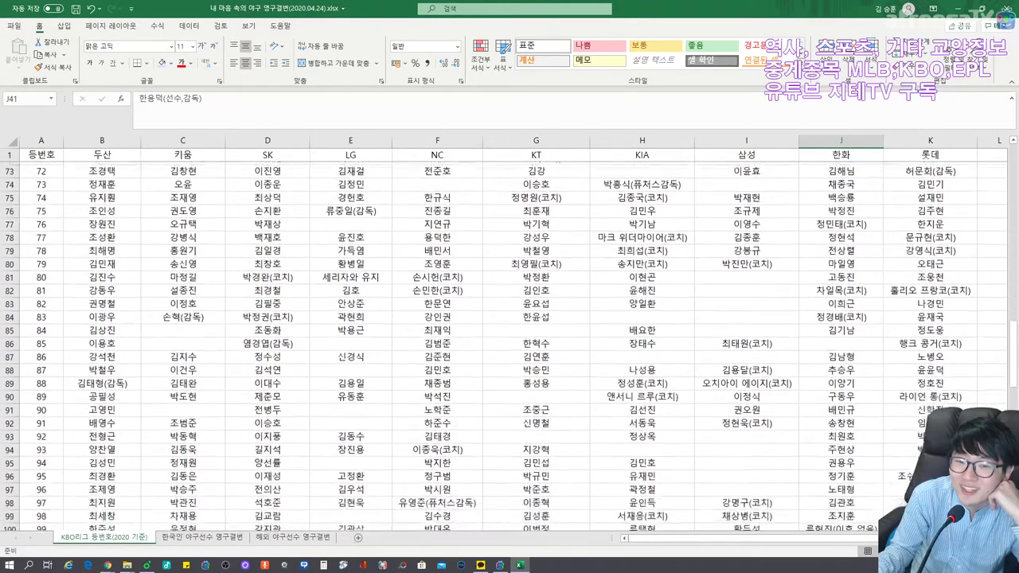
scroll(510, 347, up, 5)
scroll(510, 347, down, 4)
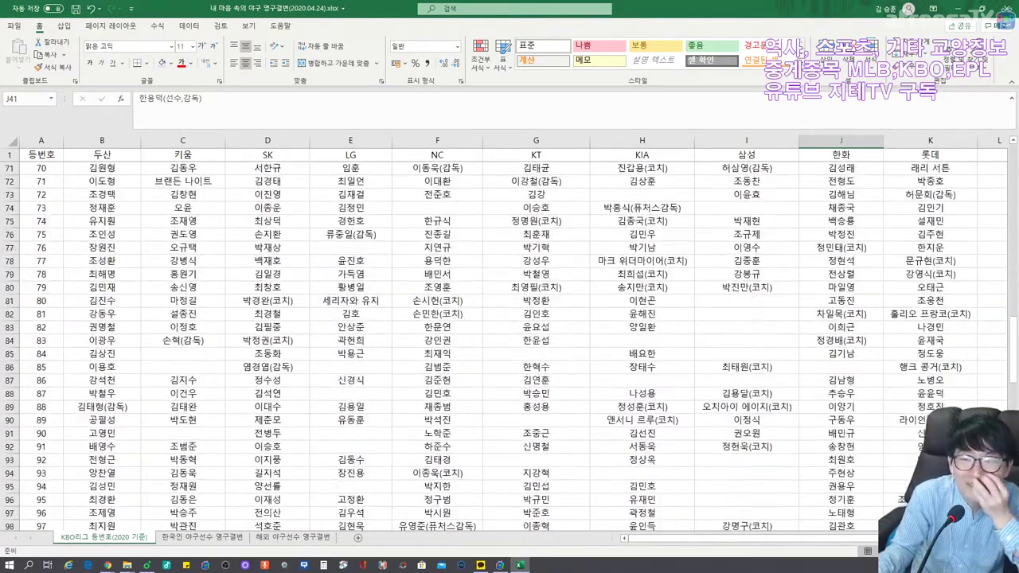
click(841, 433)
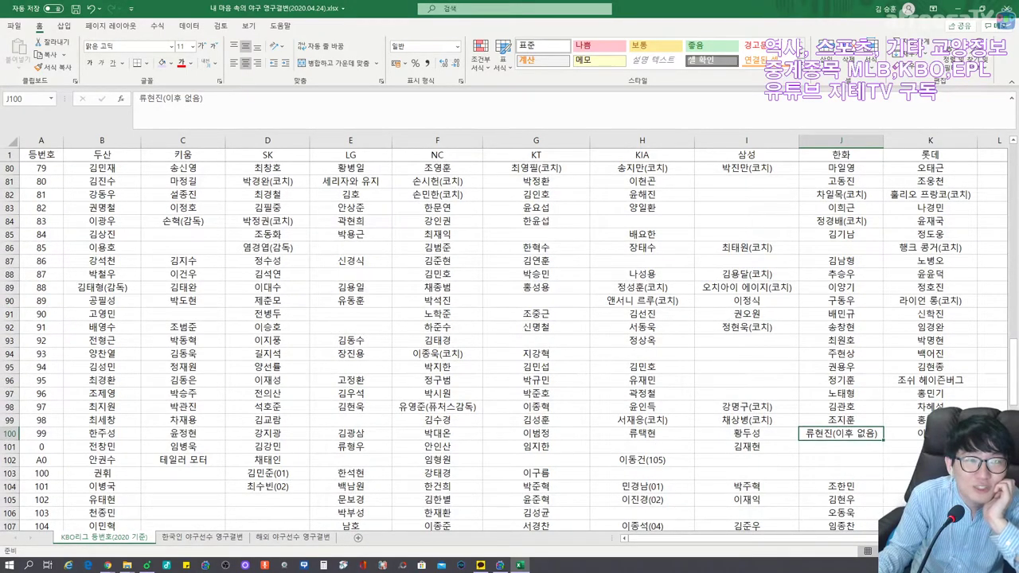
click(162, 63)
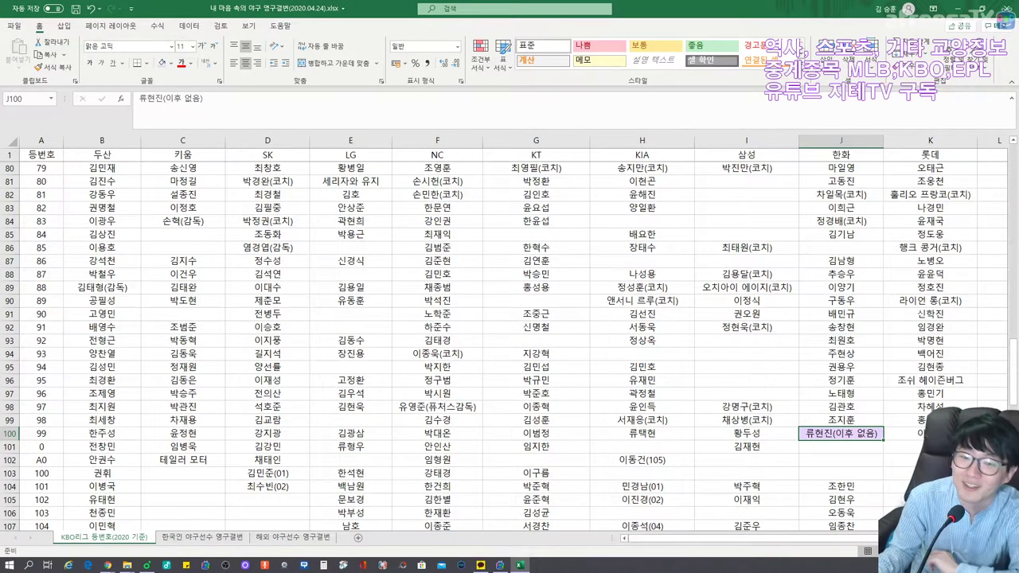
Review the 롯데 column for retired numbers, examining the highlighted entry for number 11.
scroll(510, 347, down, 4)
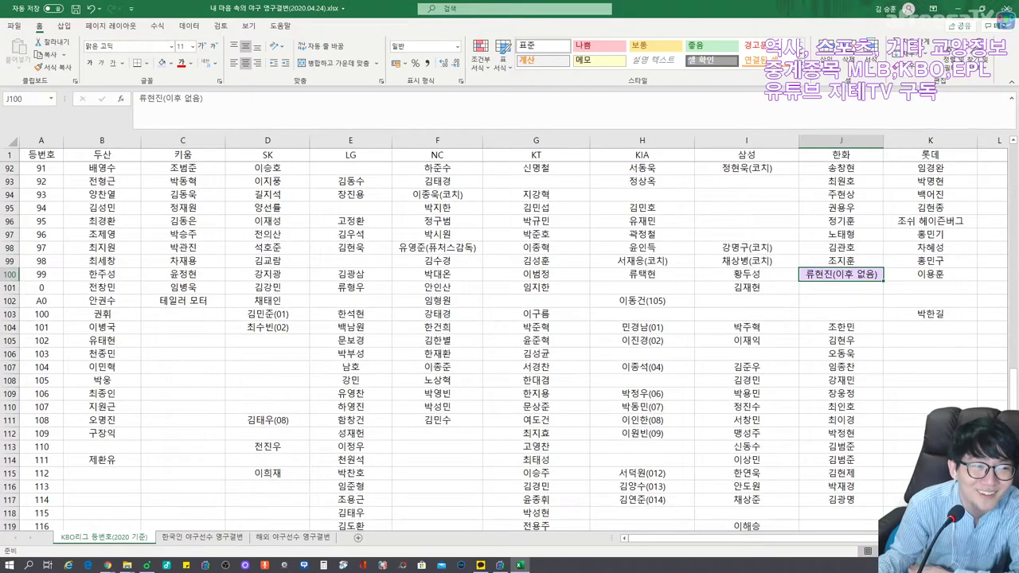
scroll(510, 347, up, 8)
scroll(510, 347, up, 20)
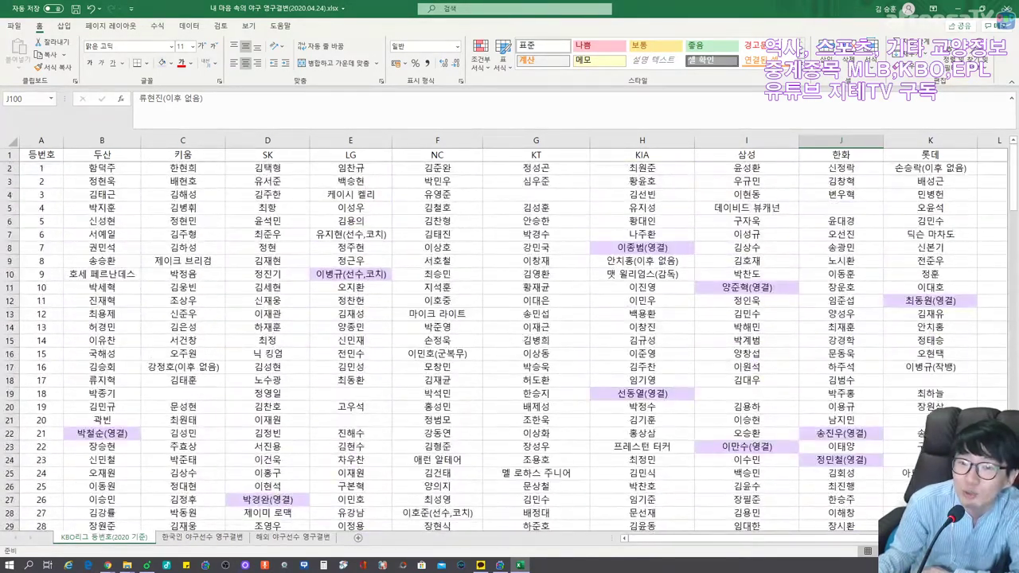
click(930, 301)
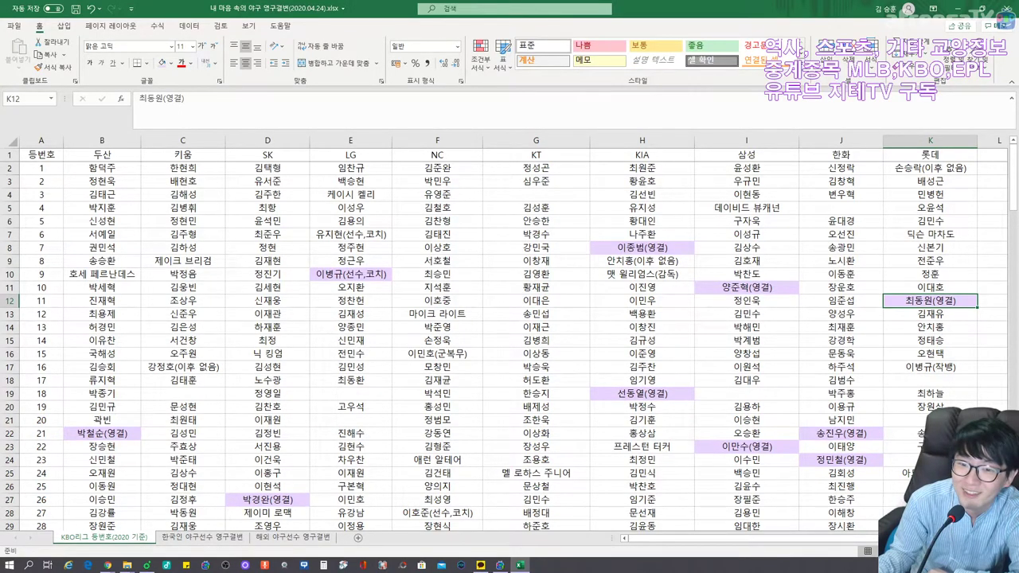
scroll(510, 343, down, 3)
scroll(510, 342, up, 3)
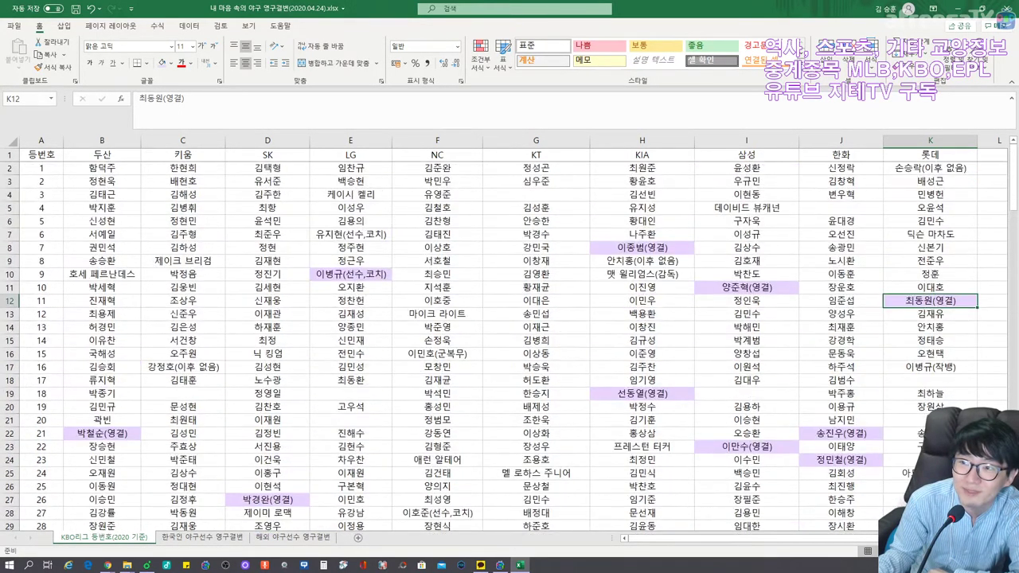
scroll(510, 342, down, 3)
scroll(510, 342, up, 3)
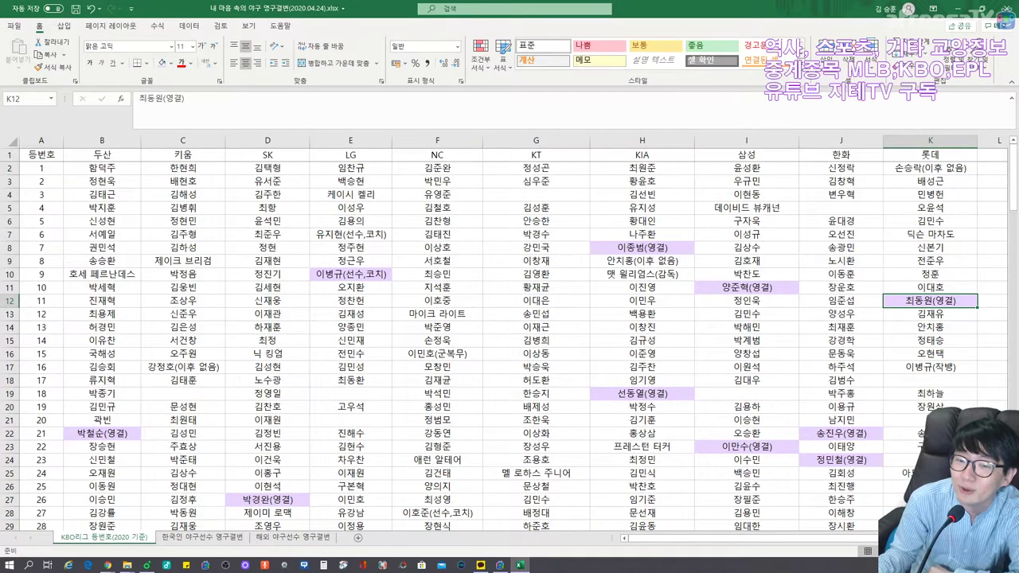
Check the higher jersey numbers of the 롯데 column, examining the manager's entry at number 72.
scroll(510, 343, down, 5)
scroll(510, 342, down, 13)
scroll(510, 342, down, 3)
click(930, 314)
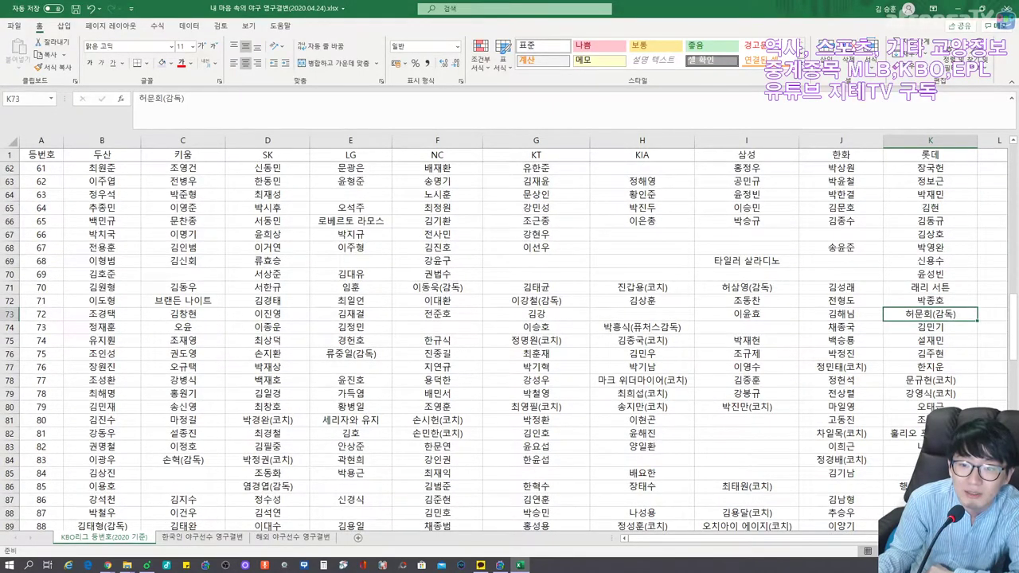
scroll(931, 314, down, 5)
scroll(510, 348, up, 18)
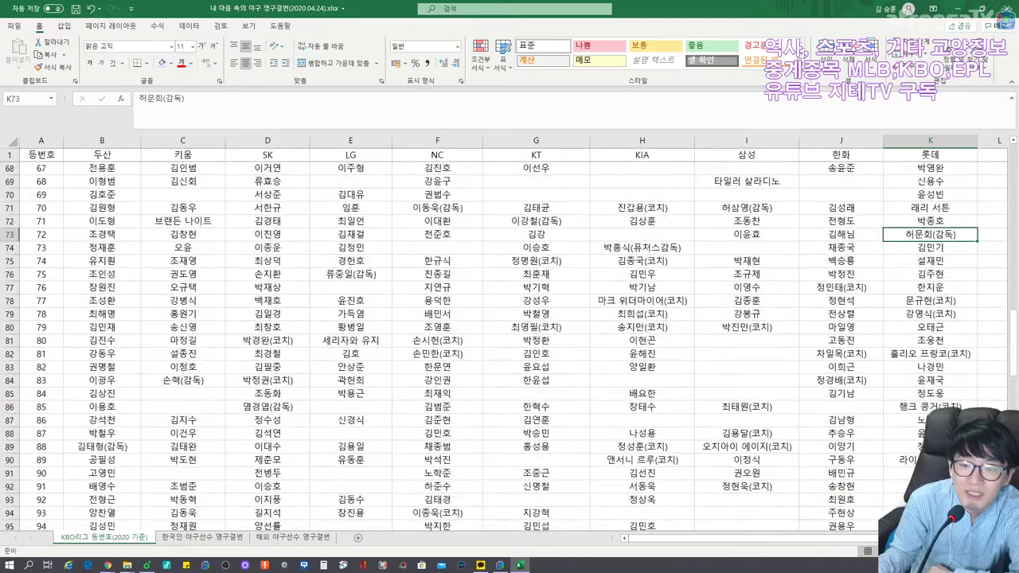
scroll(510, 348, up, 8)
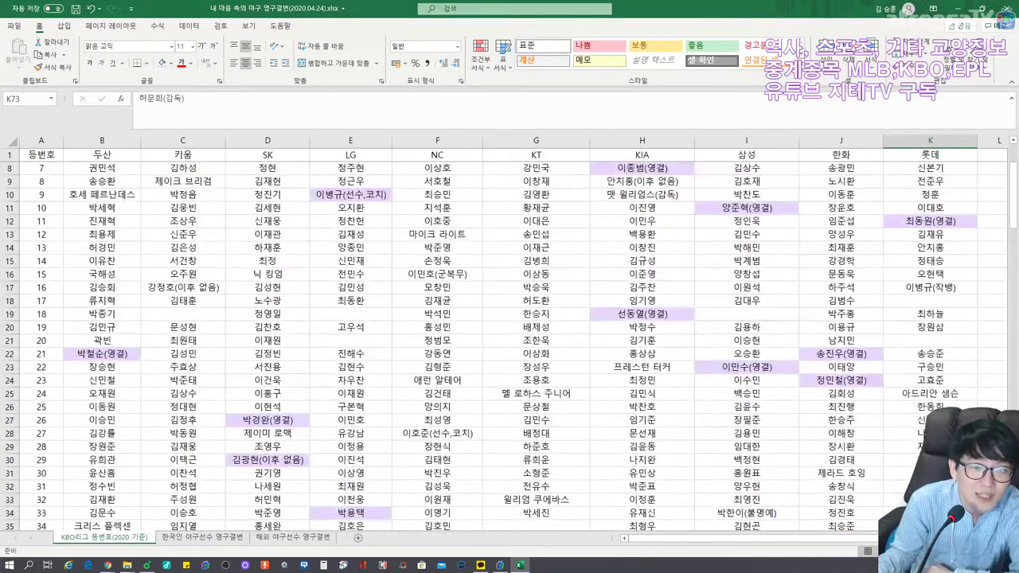
Clear the 소속팀1 to 소속팀5 headers in F1 to J1 of the 한국인 야구선수 영구결번 sheet.
click(201, 538)
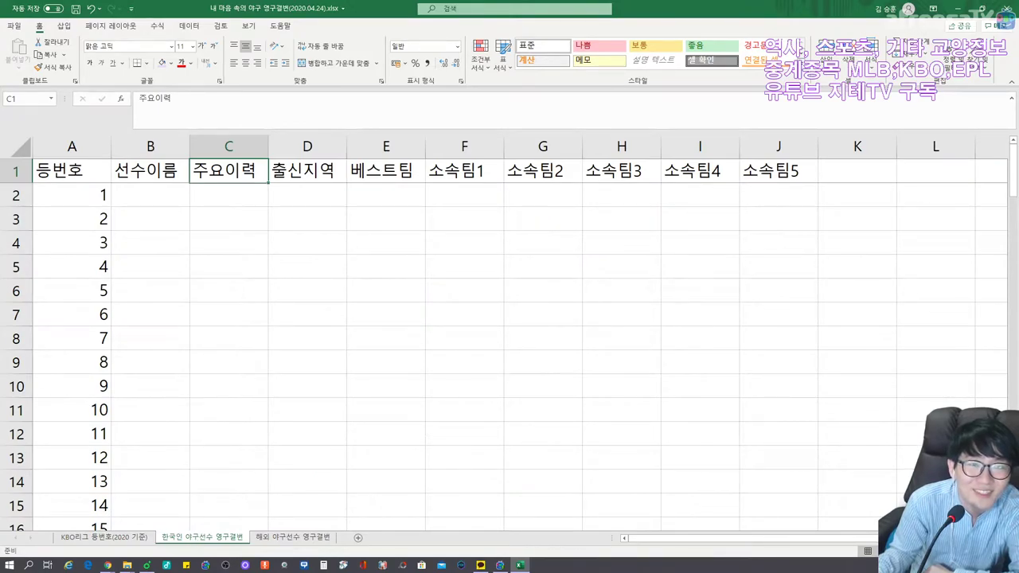
click(465, 171)
click(385, 171)
click(464, 170)
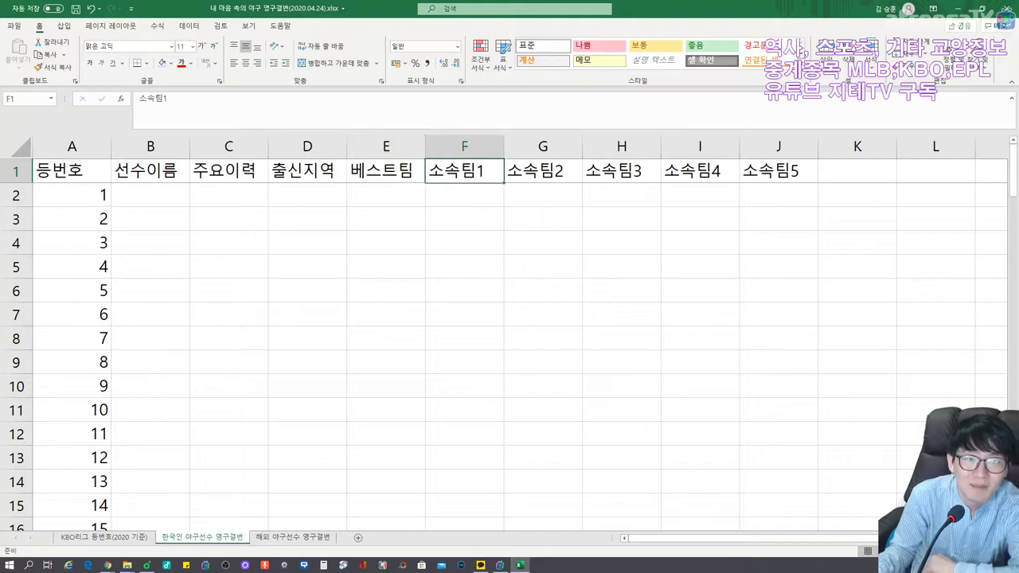
key(Delete)
key(Right)
key(Delete)
key(Right)
key(Delete)
key(Right)
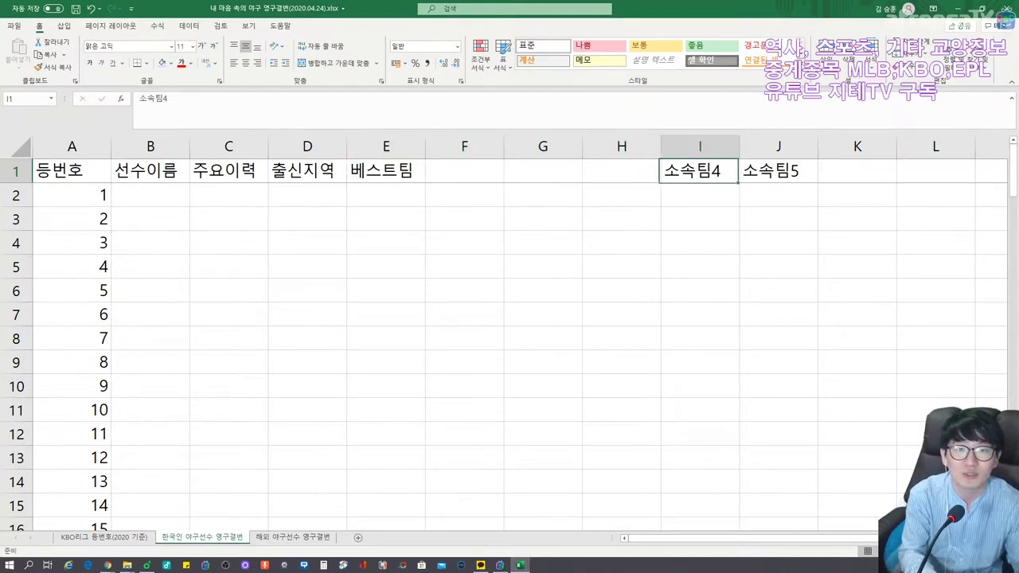
key(Delete)
key(Right)
key(Delete)
key(Left)
key(Left)
key(Left)
key(Left)
key(Left)
key(Right)
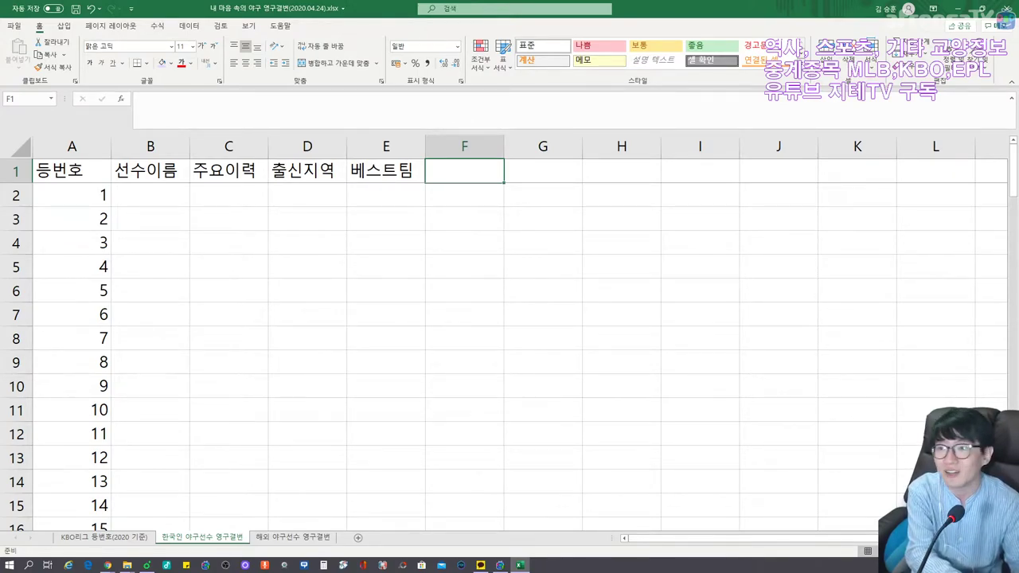
Enter 후보1 as the header in cell F1.
text(후보1)
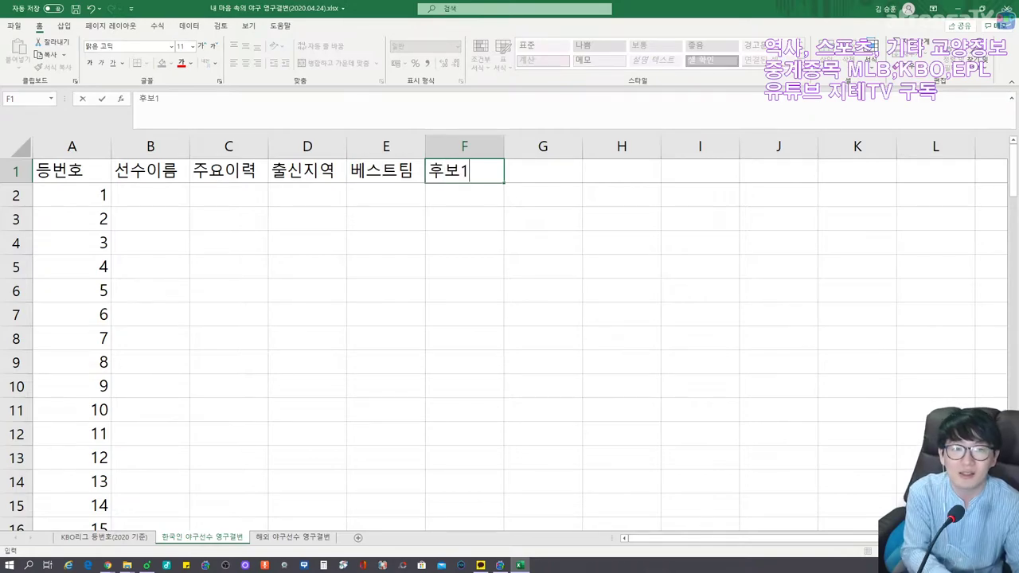
key(Right)
key(Left)
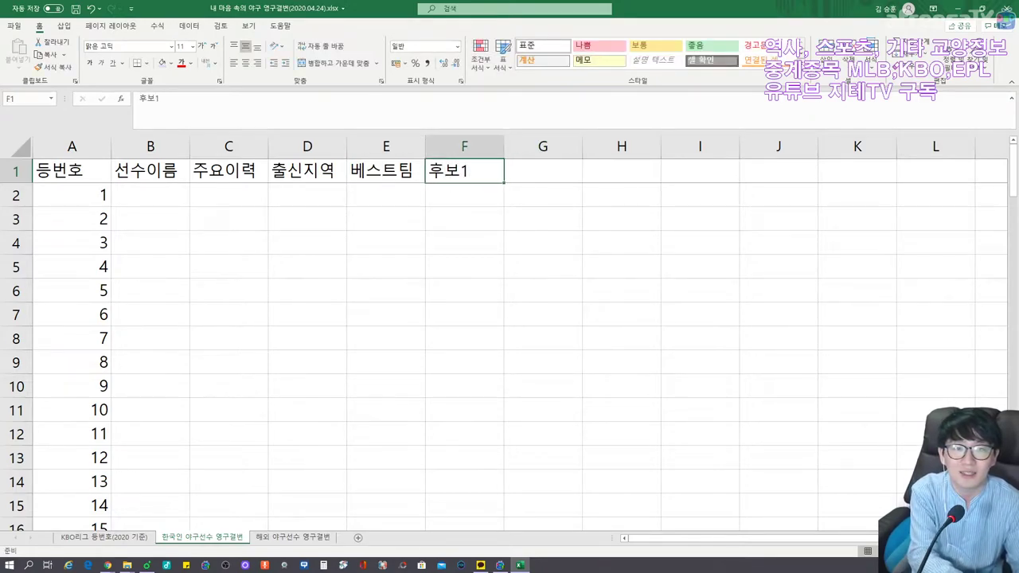
Enter the headers 기호1, 기호2 and 기호3 in cells F1 to H1, following 베스트팀.
text(기호1)
key(Right)
text(기호)
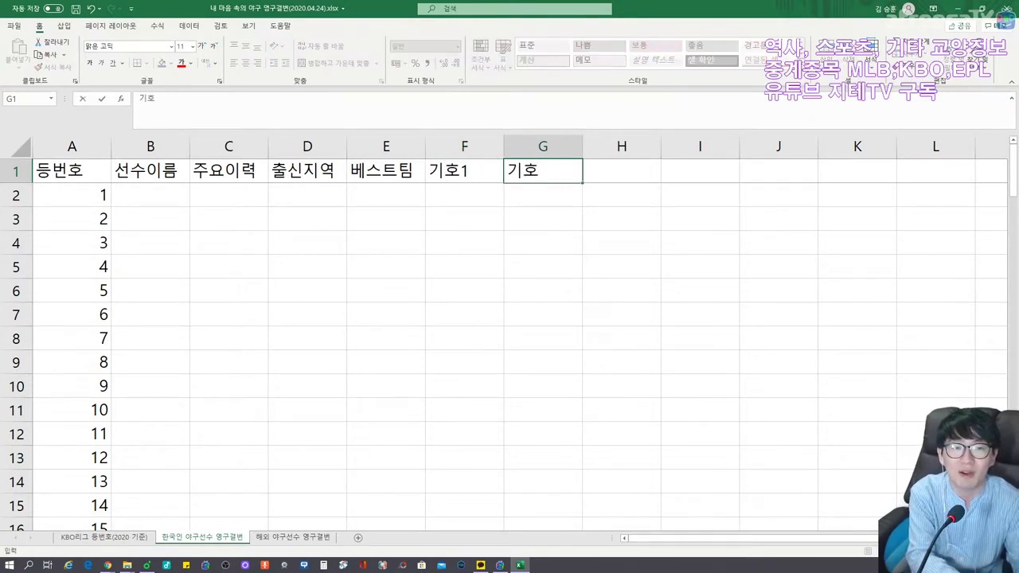
text(2)
key(Right)
text(기호3)
key(Right)
key(Left)
key(Left)
key(Left)
key(Left)
key(Left)
key(Left)
key(Left)
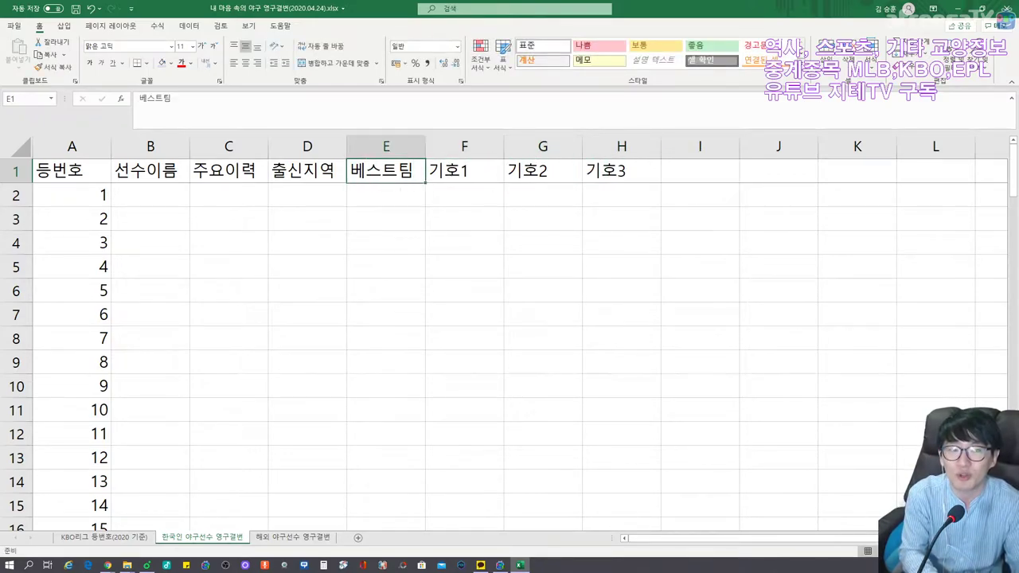
key(Down)
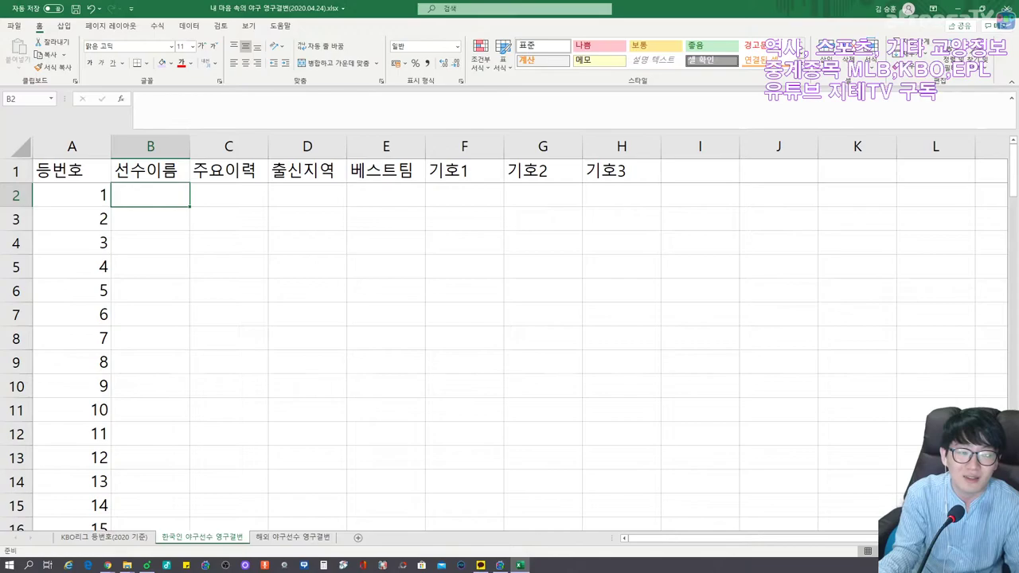
Examine the rows for jersey numbers 21 and 7 across all teams on the KBO리그 등번호(2020 기준) sheet.
click(119, 541)
click(102, 433)
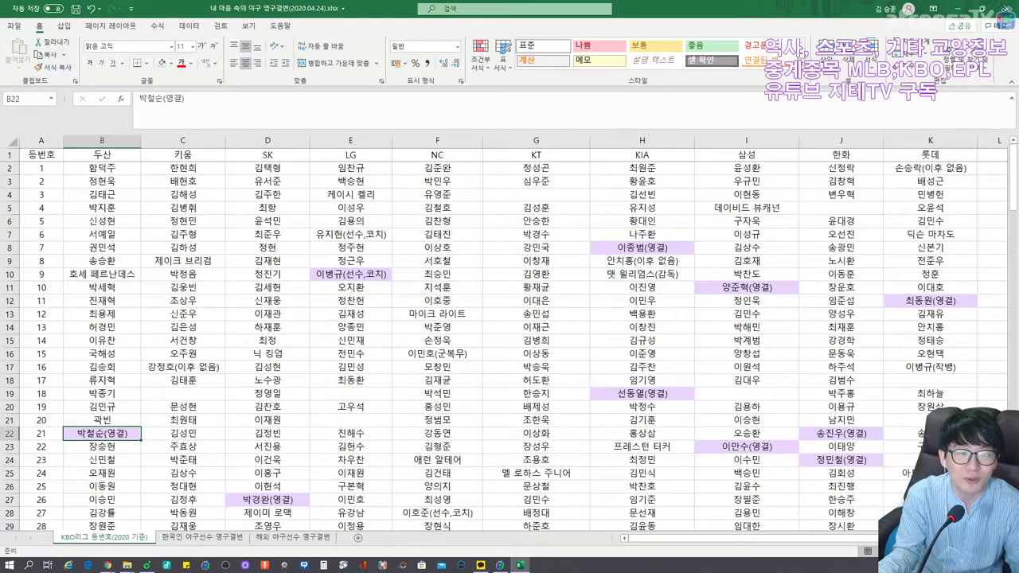
click(10, 434)
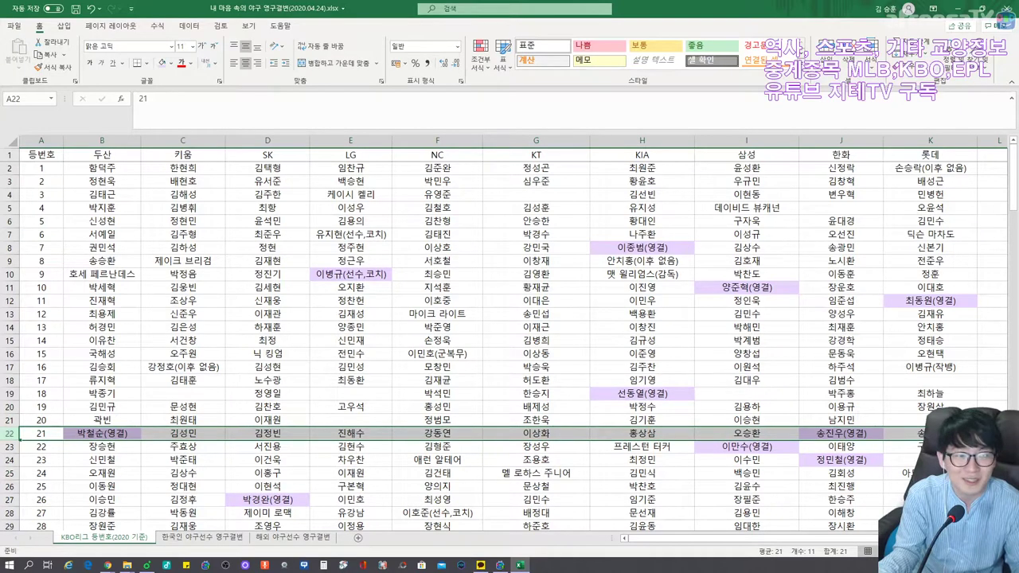
click(102, 433)
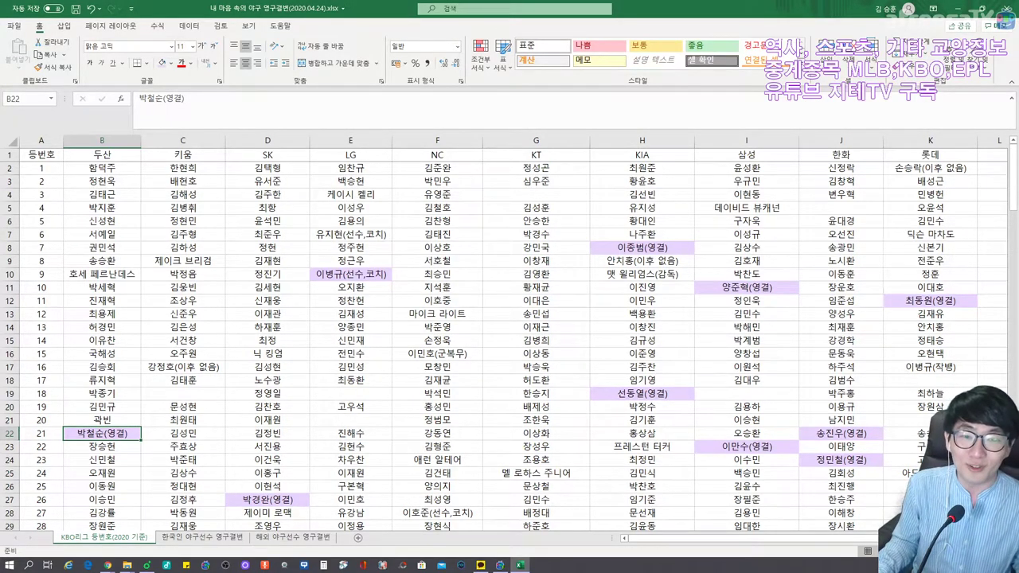
click(267, 247)
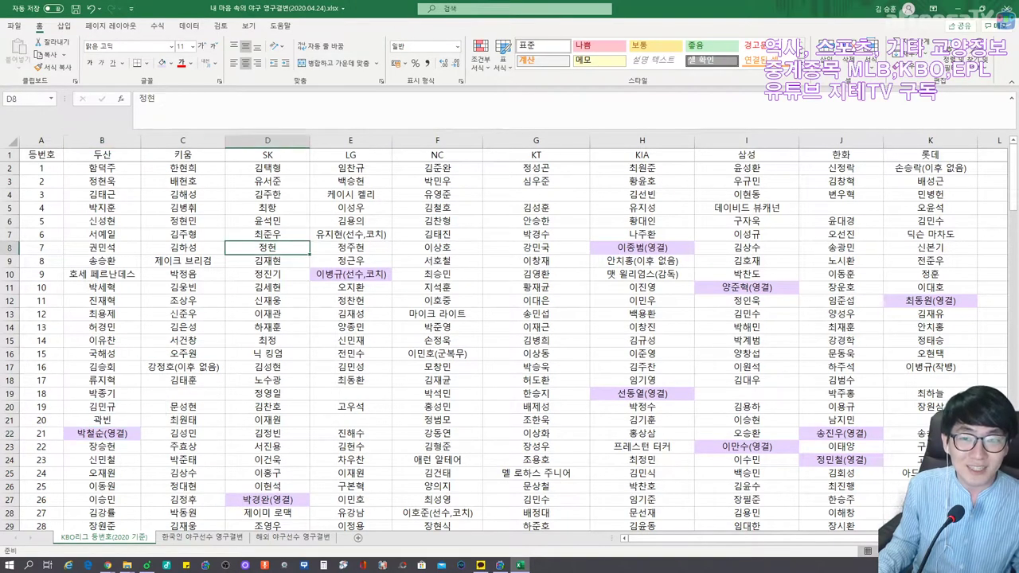
click(41, 248)
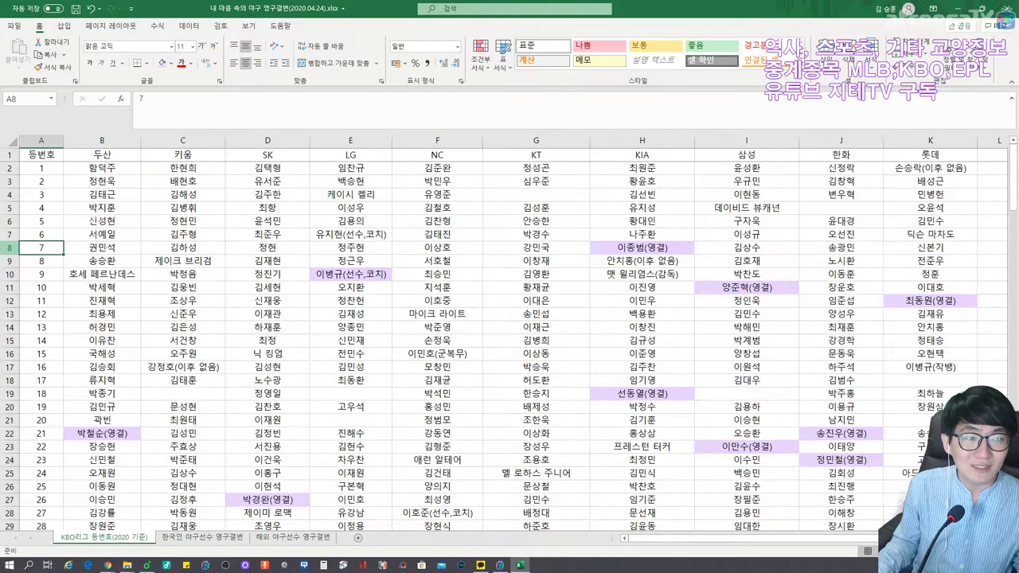
click(10, 248)
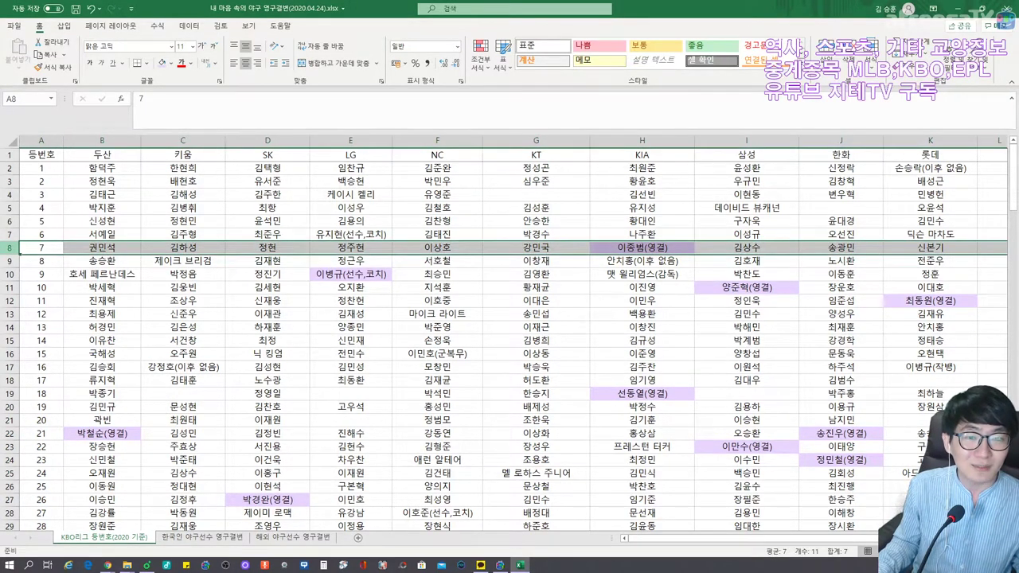
Enter 이종범 as the player name for number 7 on the 한국인 야구선수 영구결번 sheet.
click(202, 537)
click(150, 338)
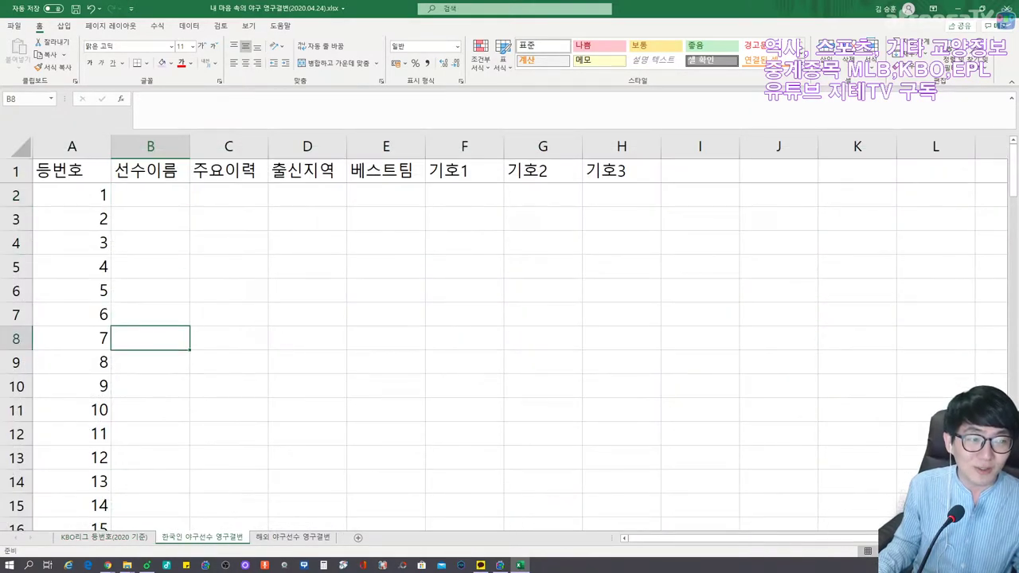
text(이종범)
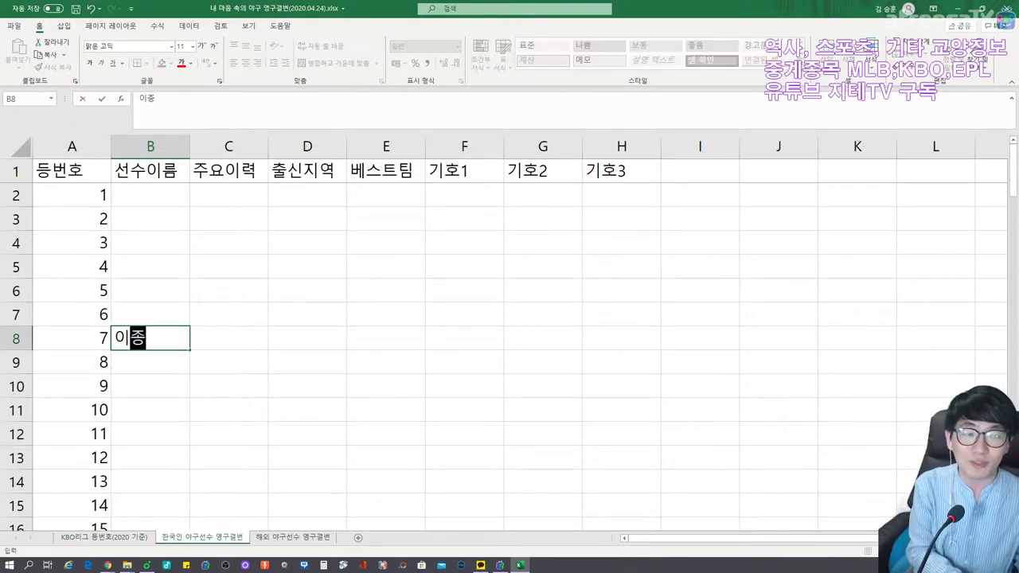
key(Tab)
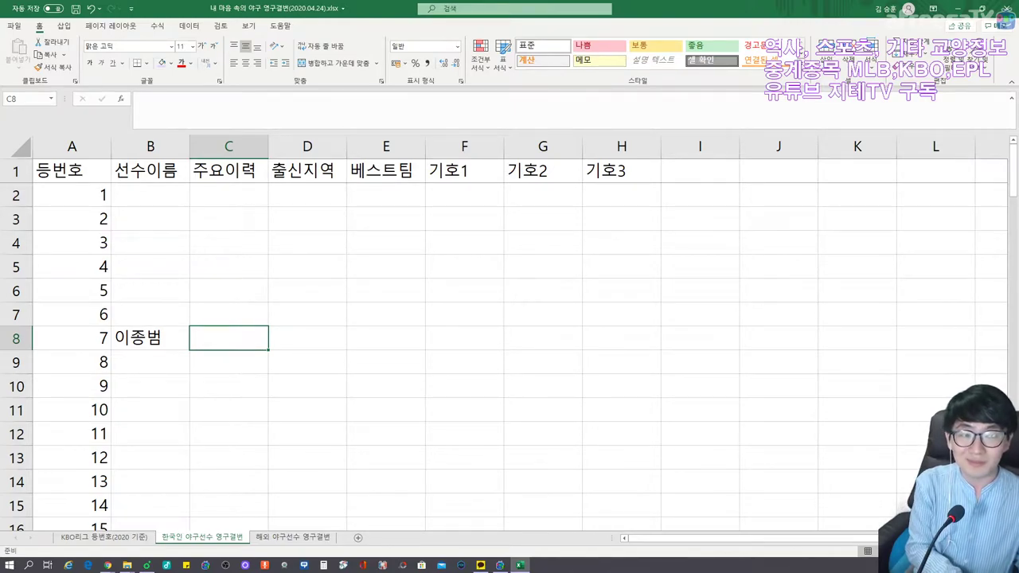
click(307, 338)
click(228, 338)
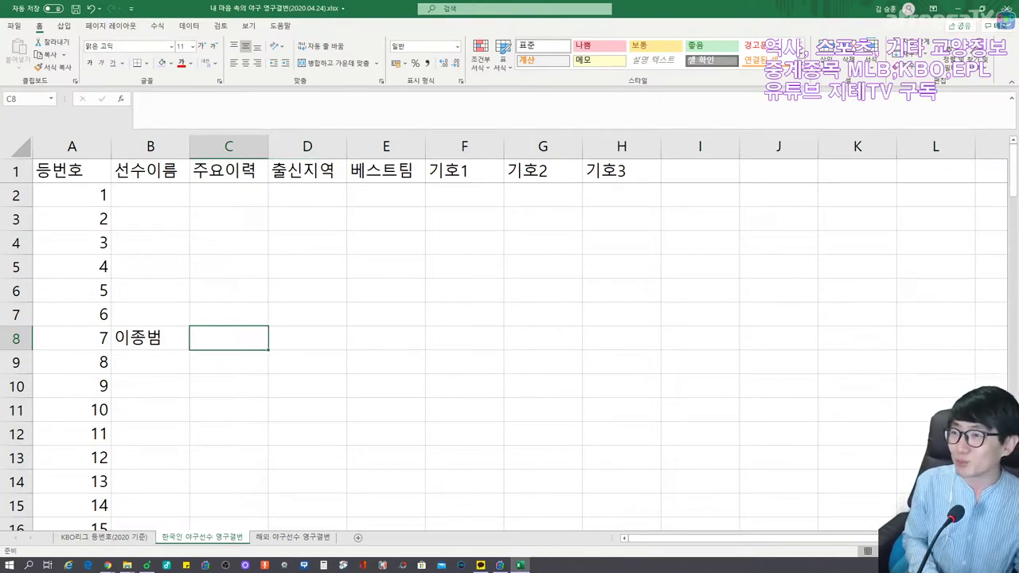
click(306, 337)
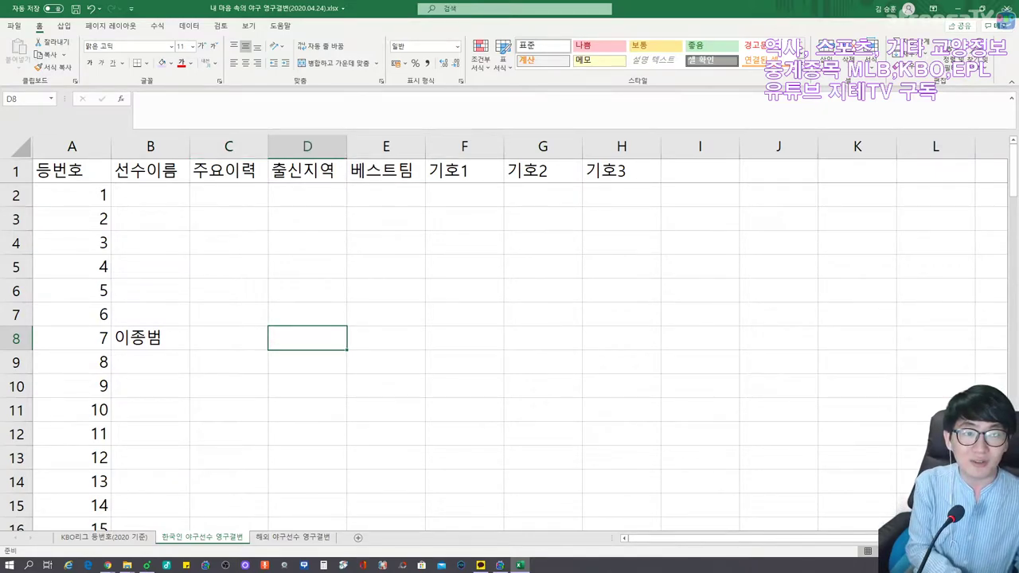
Enter 광주 as the home region and 타이거즈 as the best team for number 7.
text(광주)
key(Tab)
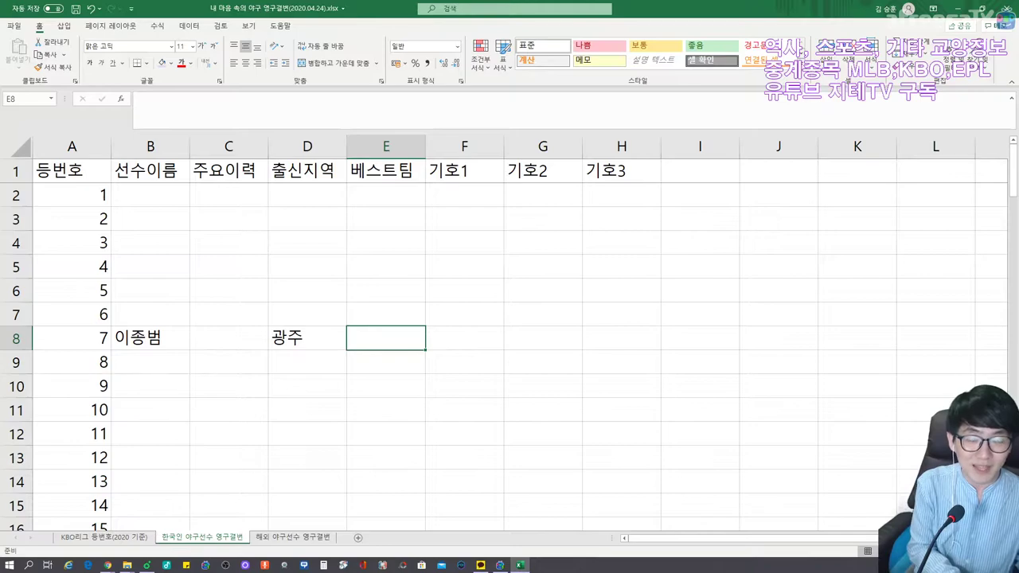
text(타이거즈)
key(Tab)
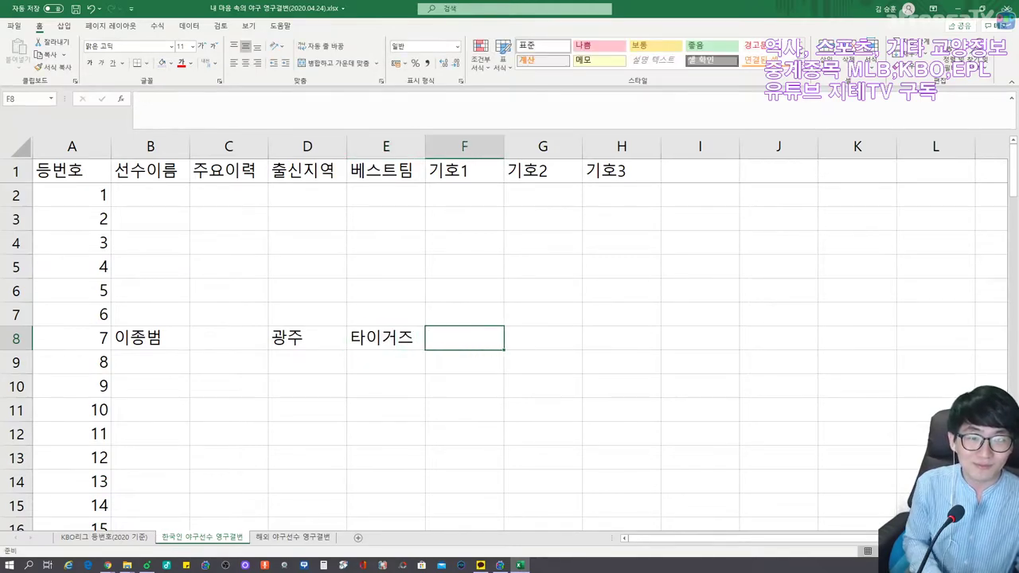
key(Right)
key(Right)
key(Left)
key(Left)
key(Left)
key(Left)
key(Left)
key(Left)
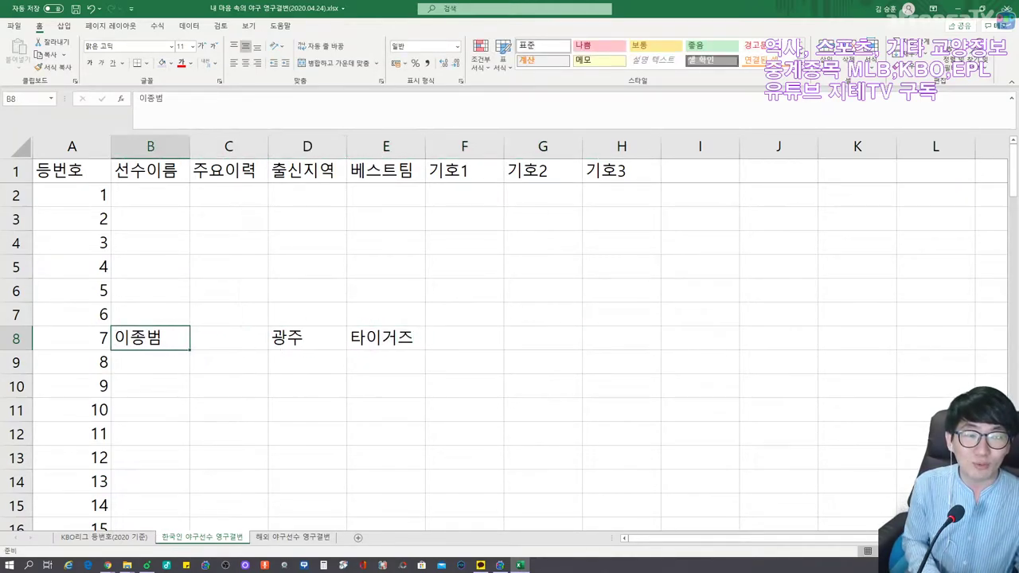
Check jersey number 9 on the KBO리그 등번호(2020 기준) sheet and enter 이병규 as the number 9 player on the 한국인 야구선수 영구결번 sheet.
key(Down)
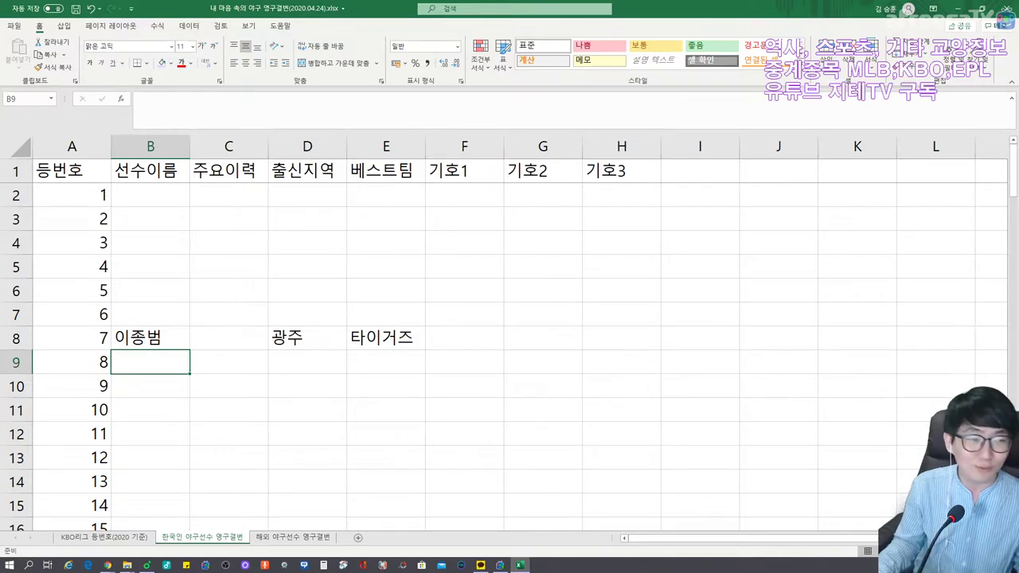
click(143, 538)
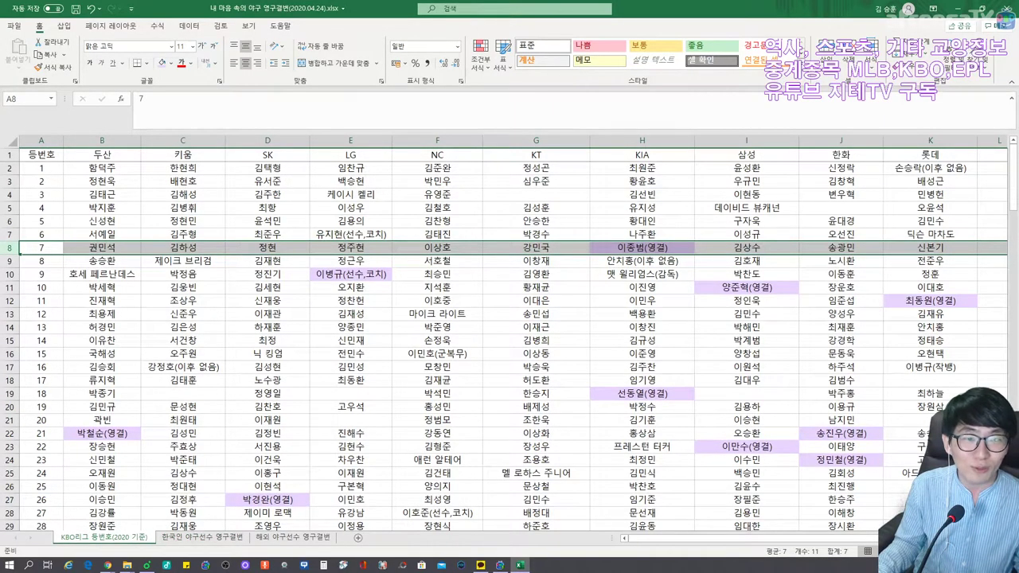
click(350, 274)
click(102, 274)
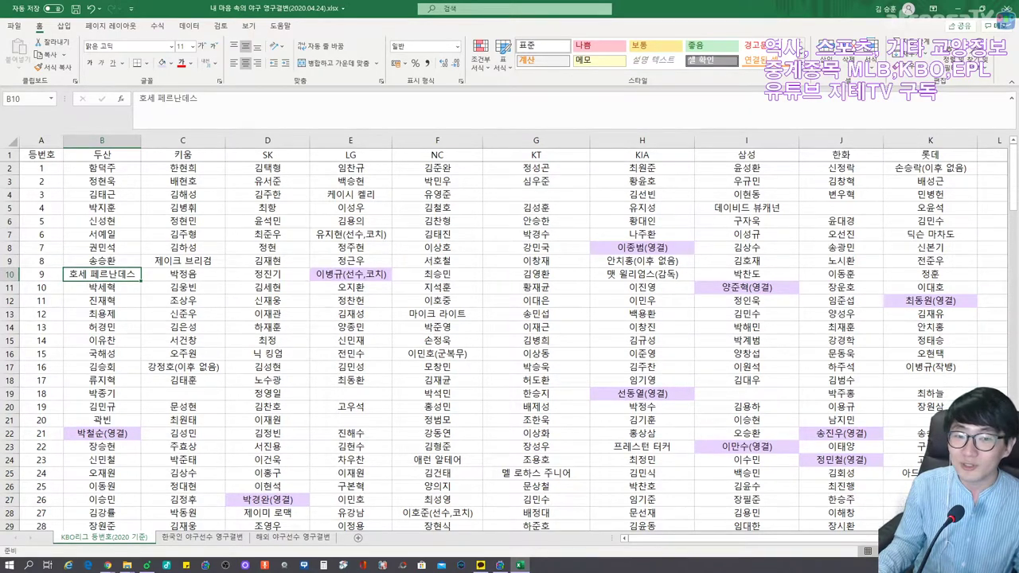
click(642, 274)
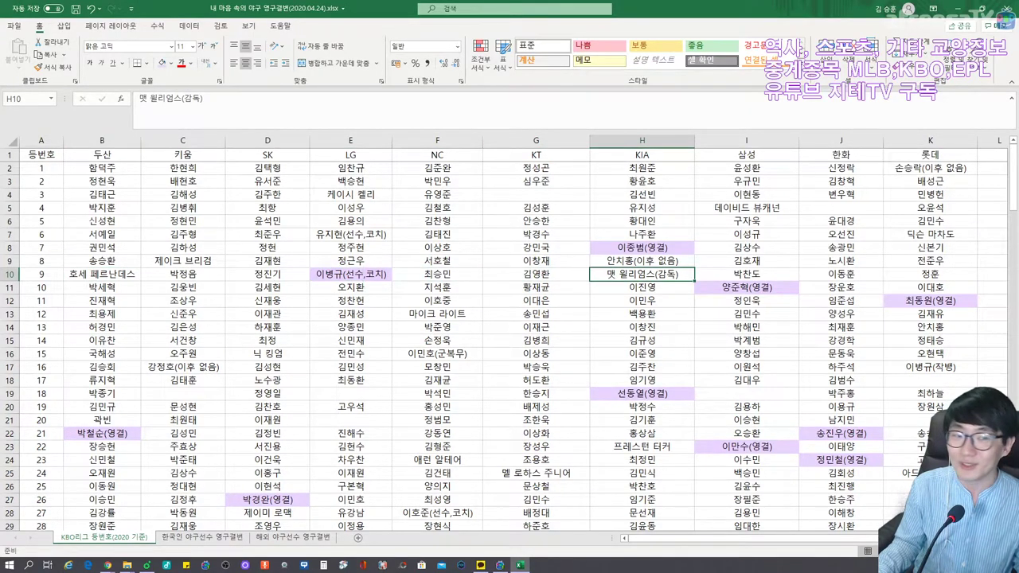
click(350, 274)
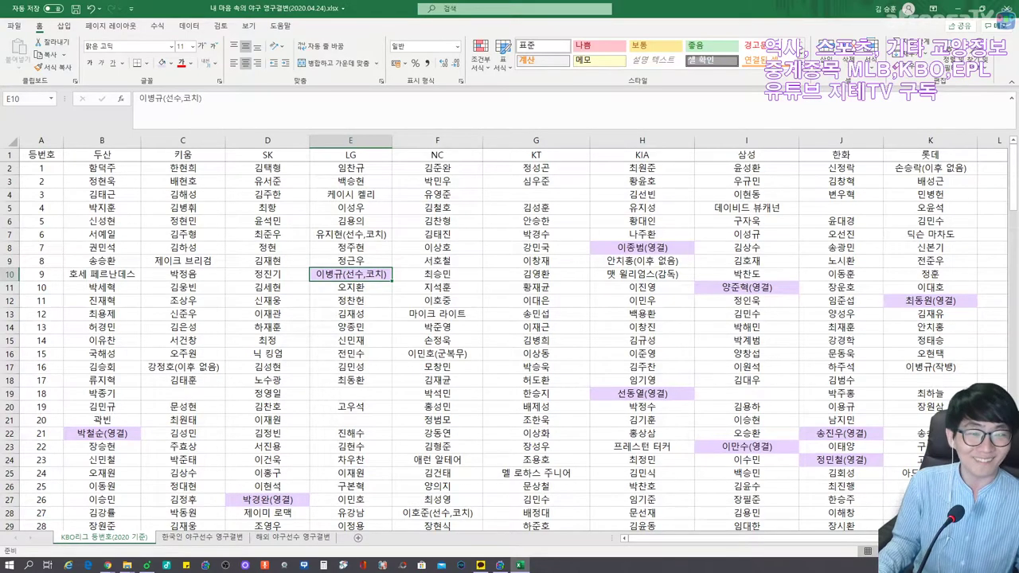
click(209, 538)
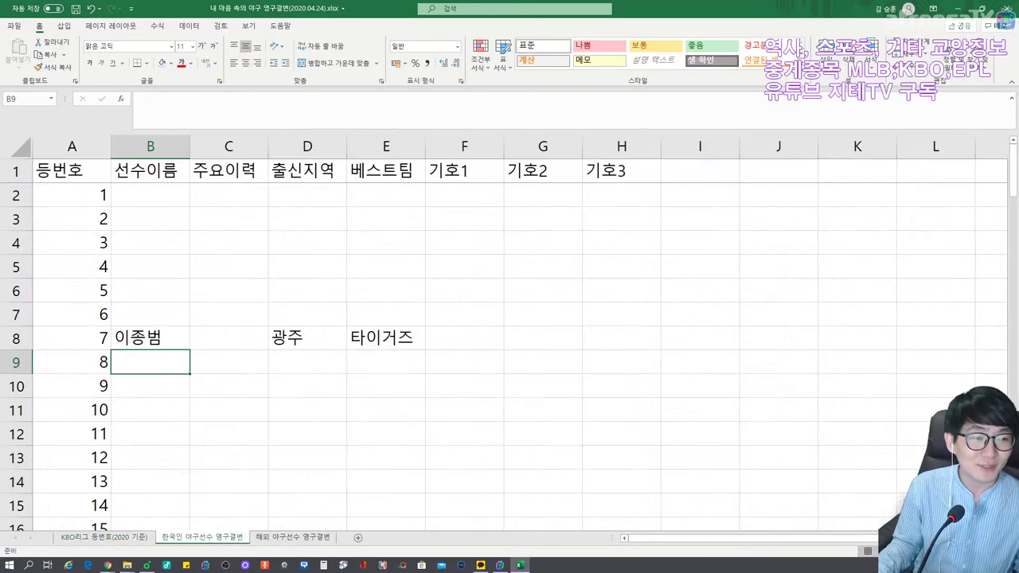
click(150, 386)
text(이병규)
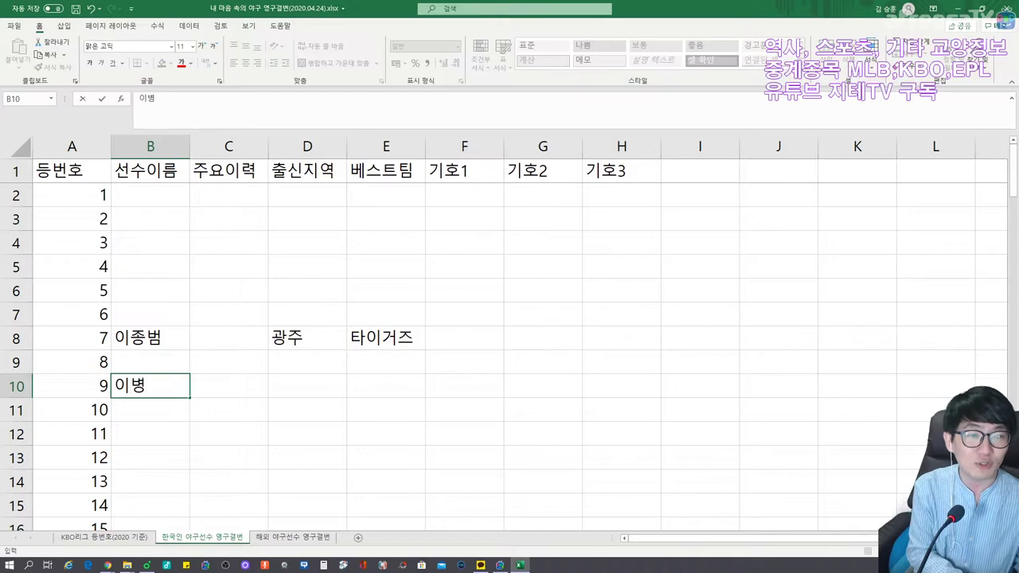
click(229, 362)
Change the header in cell C1 to 포지션.
key(Up)
key(Up)
key(Up)
key(Up)
key(Up)
key(Up)
key(Up)
key(Up)
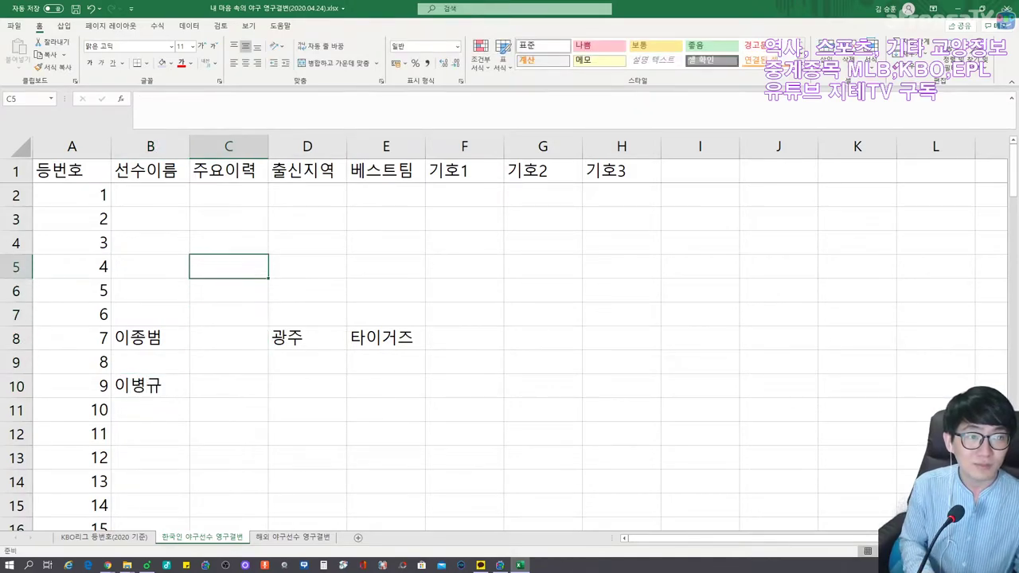
text(포지션)
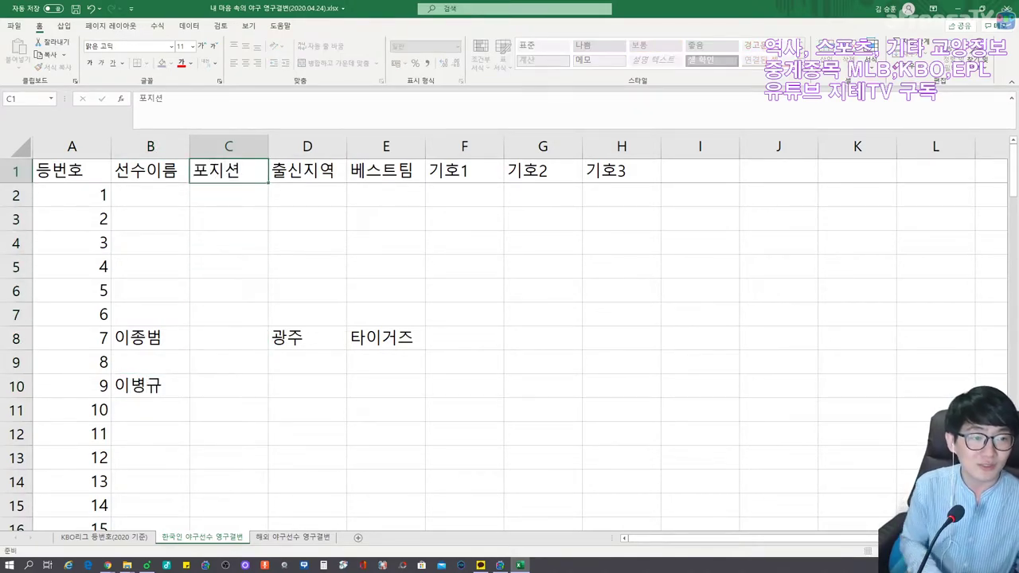
Enter 유격수, 외야수 together in cell C8 as the positions for 이종범.
key(Down)
key(Down)
key(Down)
key(Down)
key(Down)
key(Down)
key(Down)
text(유)
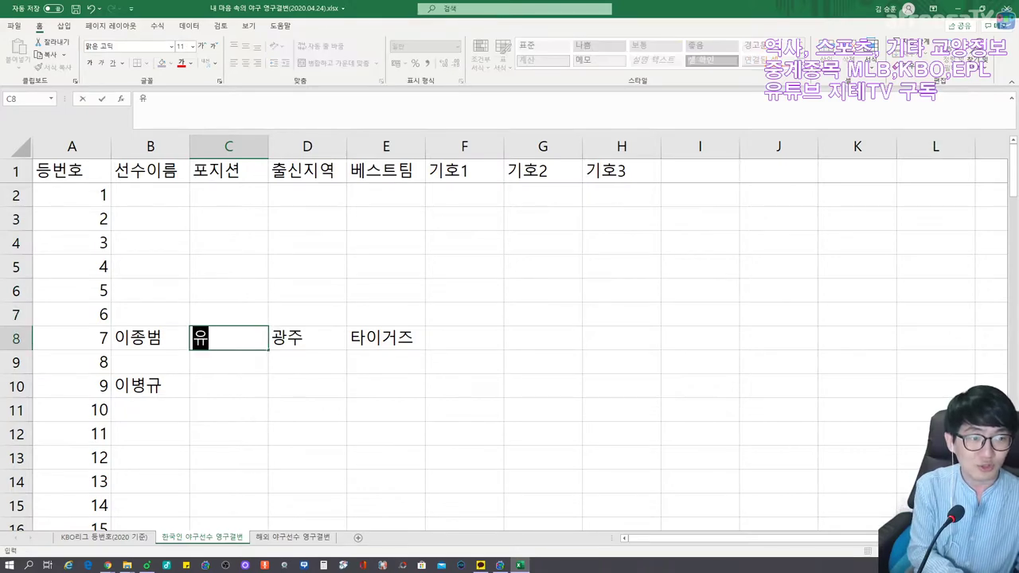
text(격수, 외야수)
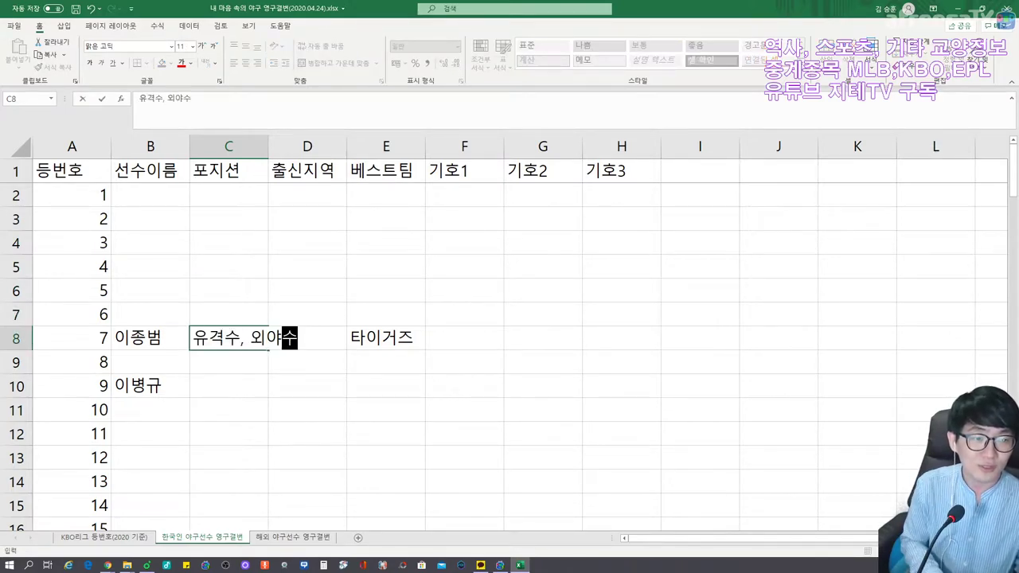
Enter 외야수 in cell C10 as the position for 이병규.
key(Down)
key(Down)
text(외야수)
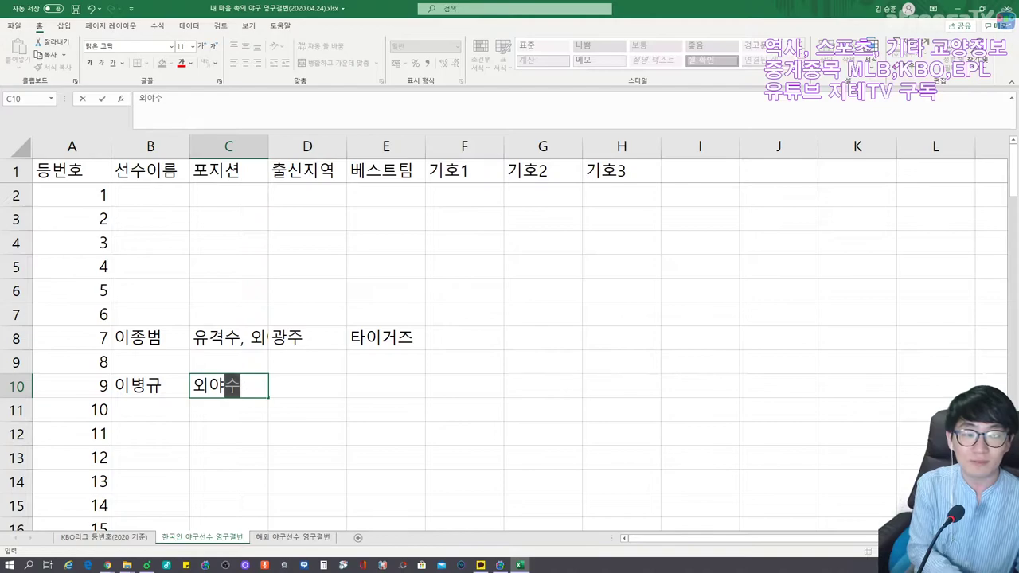
key(Tab)
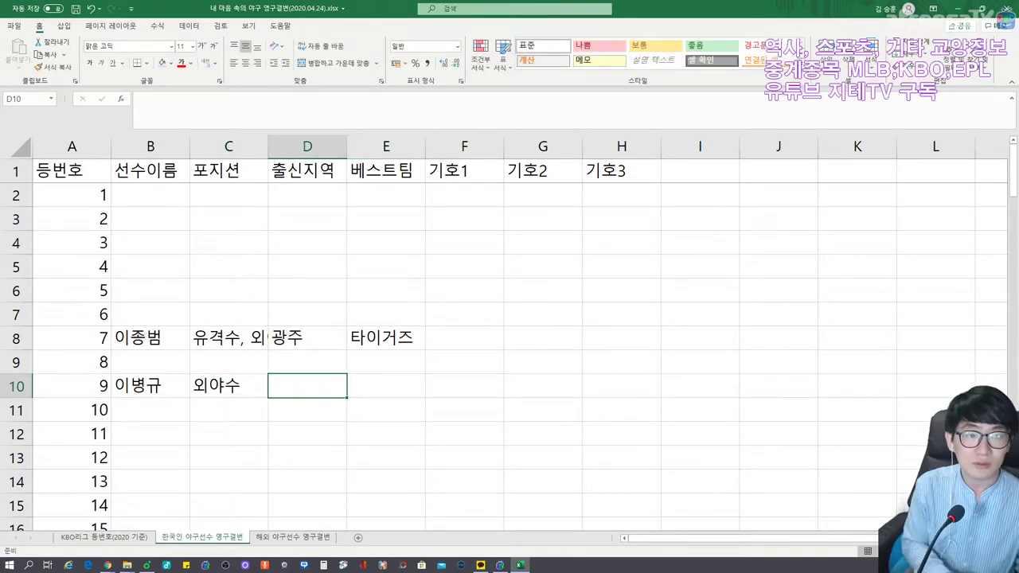
Set the headers in cells C1 and D1 to 포지션1 and 포지션2, replacing the home region column.
key(Up)
key(Up)
key(Up)
key(Up)
key(Up)
key(Up)
key(Up)
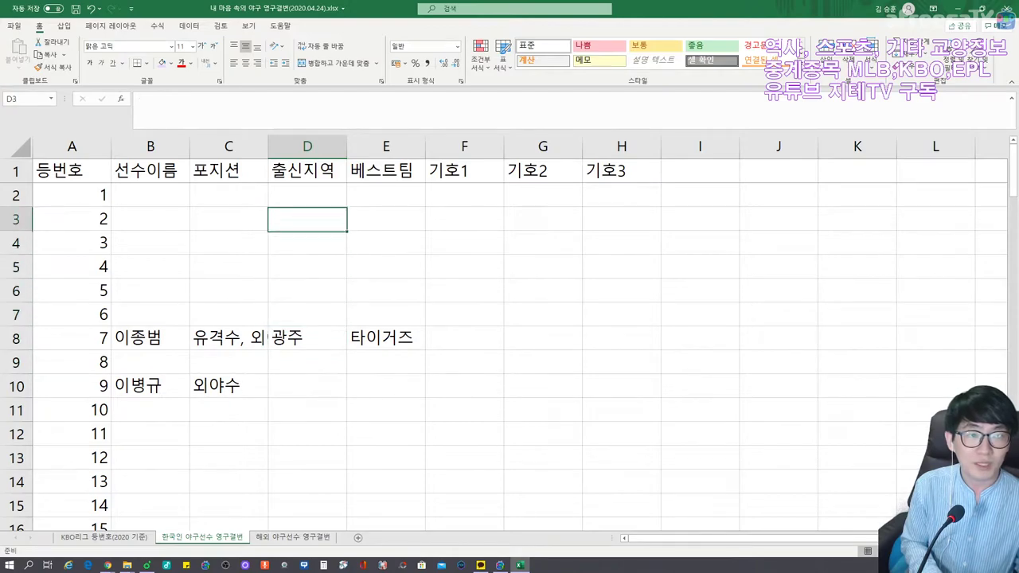
key(Up)
key(Up)
key(Delete)
key(Left)
text(포지션1)
key(Tab)
text(포시)
key(BackSpace)
text(지션2)
key(Down)
key(Down)
key(Down)
key(Down)
key(Down)
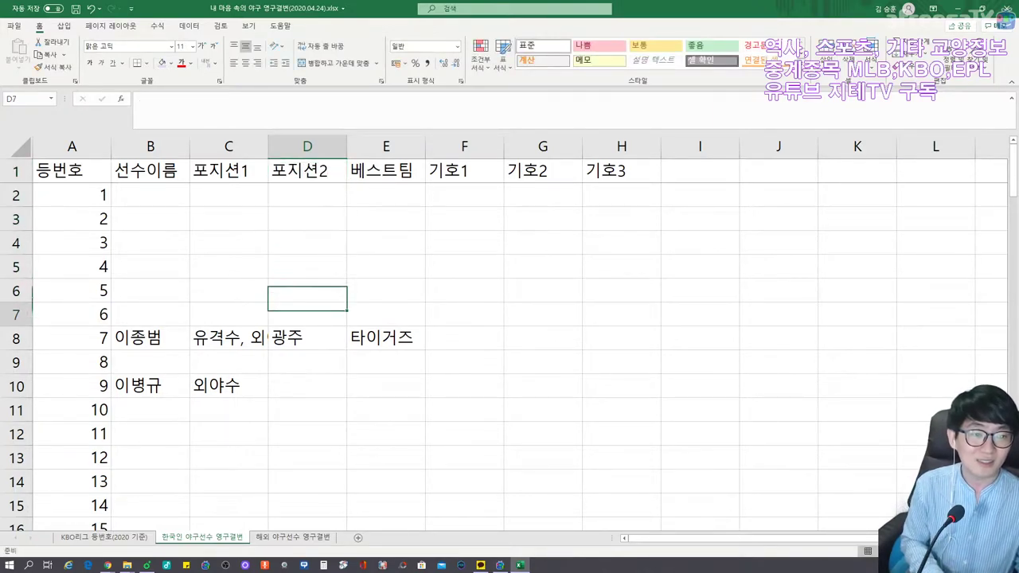
Split the positions for 이종범 into 유격수 in cell C8 and 외야수 in cell D8.
key(Down)
key(Down)
text(외야수)
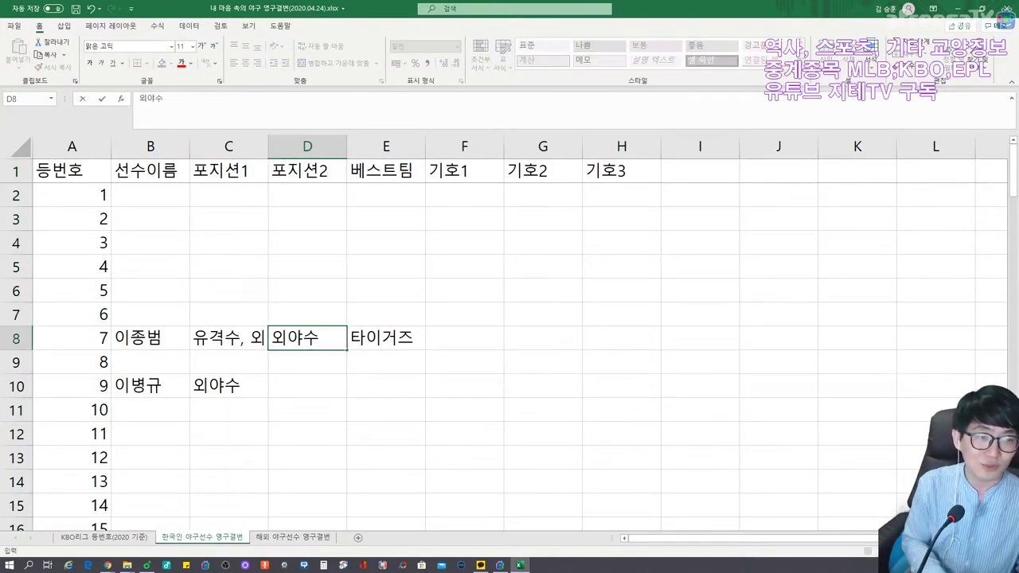
key(Left)
text(유격수)
key(Right)
key(Right)
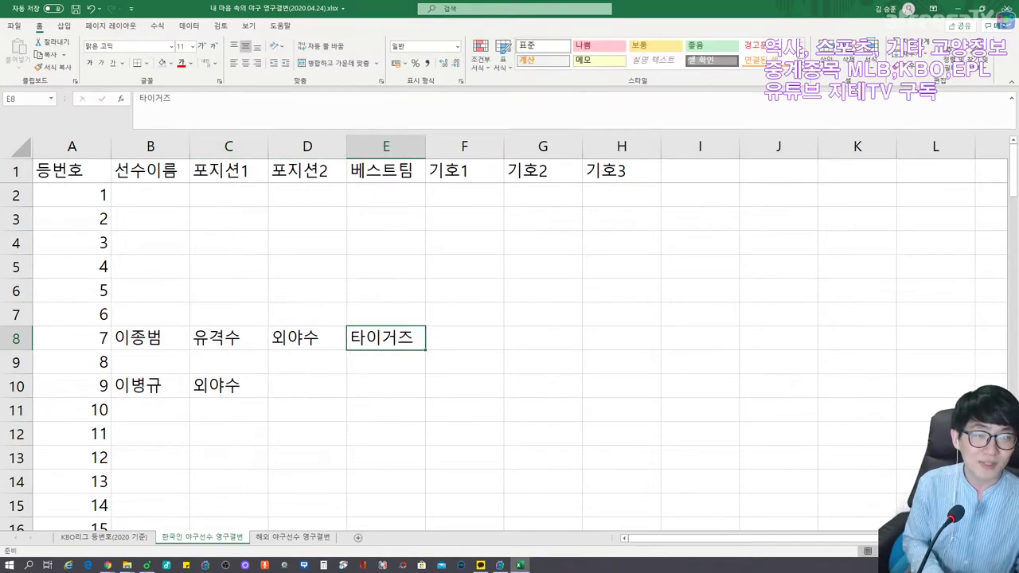
Enter LG 트윈스 as the best team for 이병규 in cell E10.
key(Down)
key(Left)
key(Left)
key(Down)
key(Right)
key(Right)
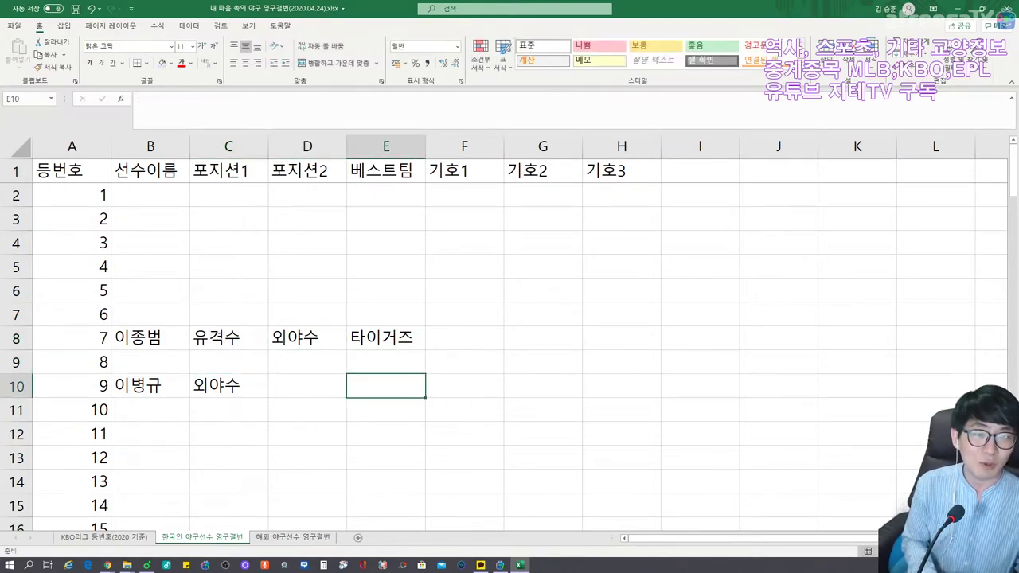
text(LG 트)
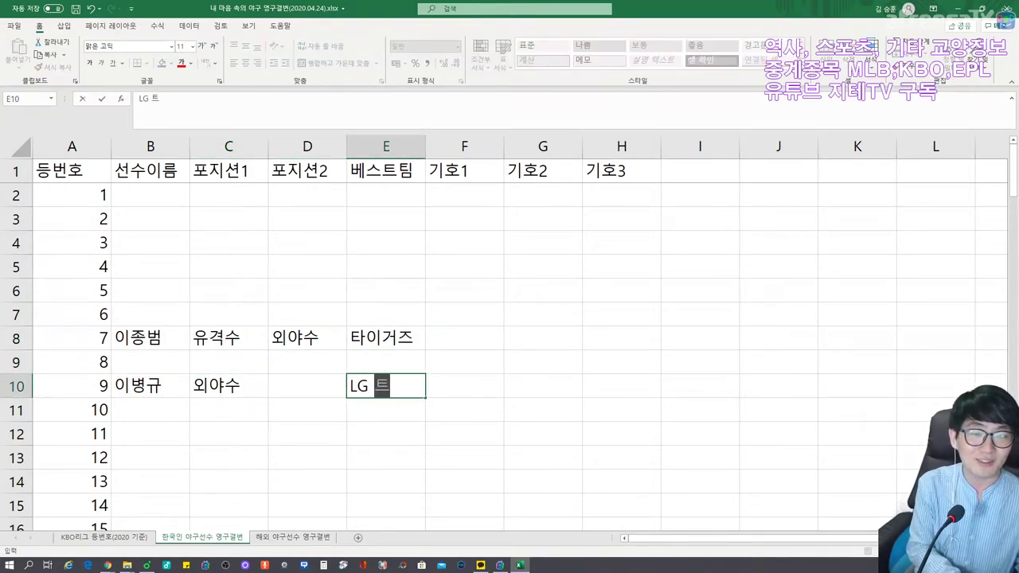
text(윈ㅅㅡ)
key(Right)
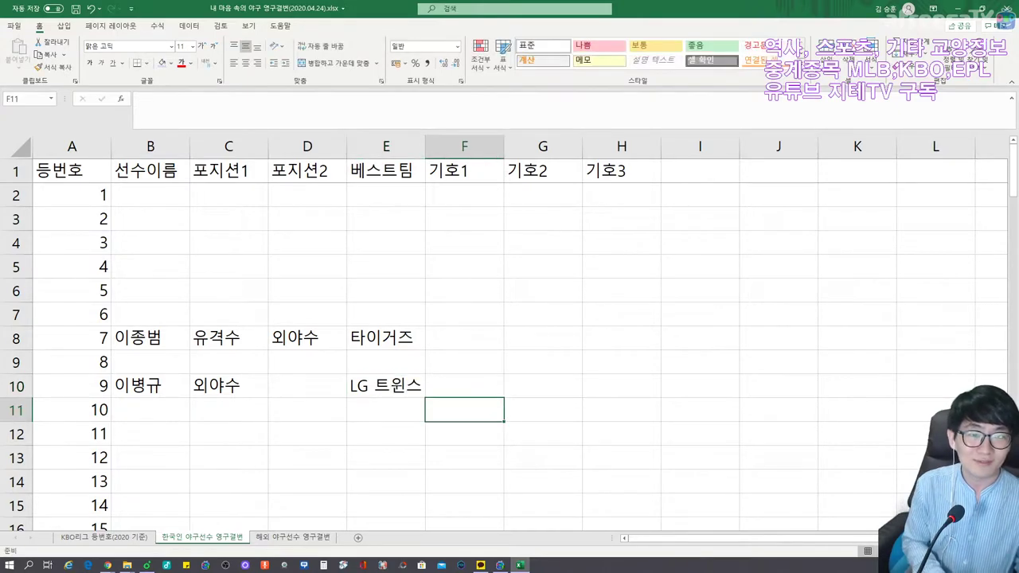
key(Left)
key(Left)
key(Left)
key(Left)
key(Left)
key(Right)
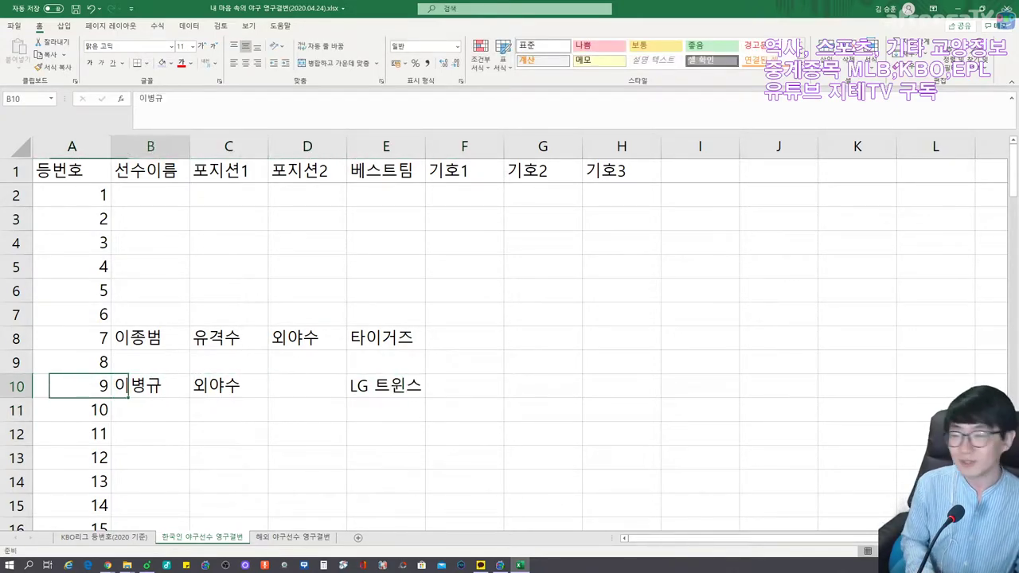
key(Down)
key(Down)
key(Down)
key(Up)
key(Up)
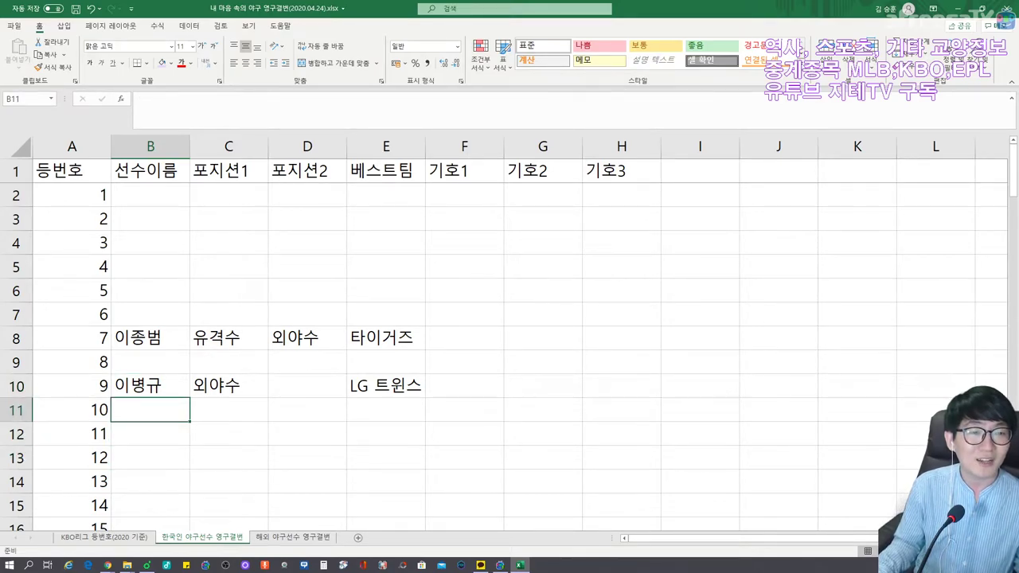
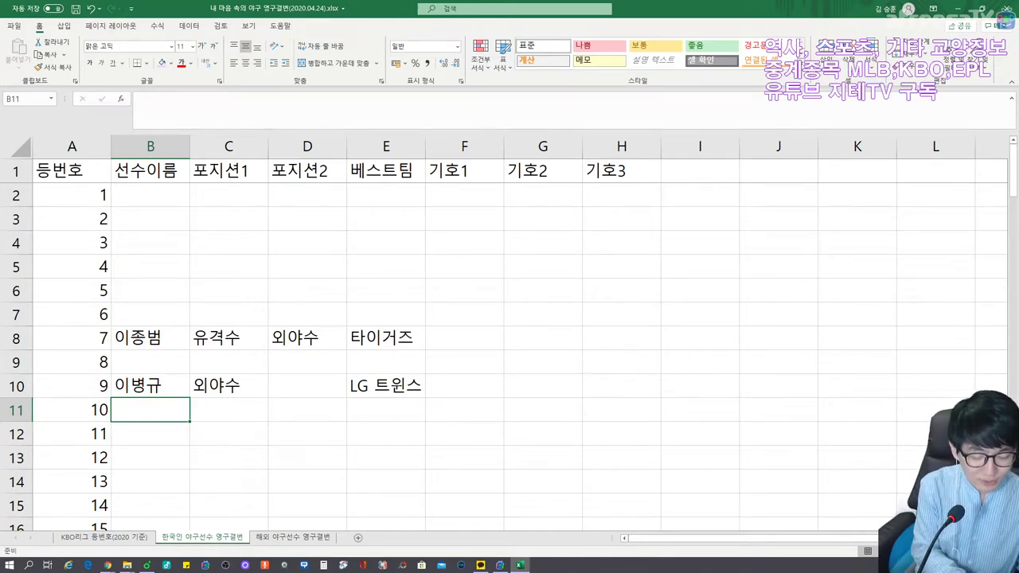
Enter 양준혁 in cell B11 for number 10, with 1루수 in C11 and 외야수 in D11.
text(양준혁)
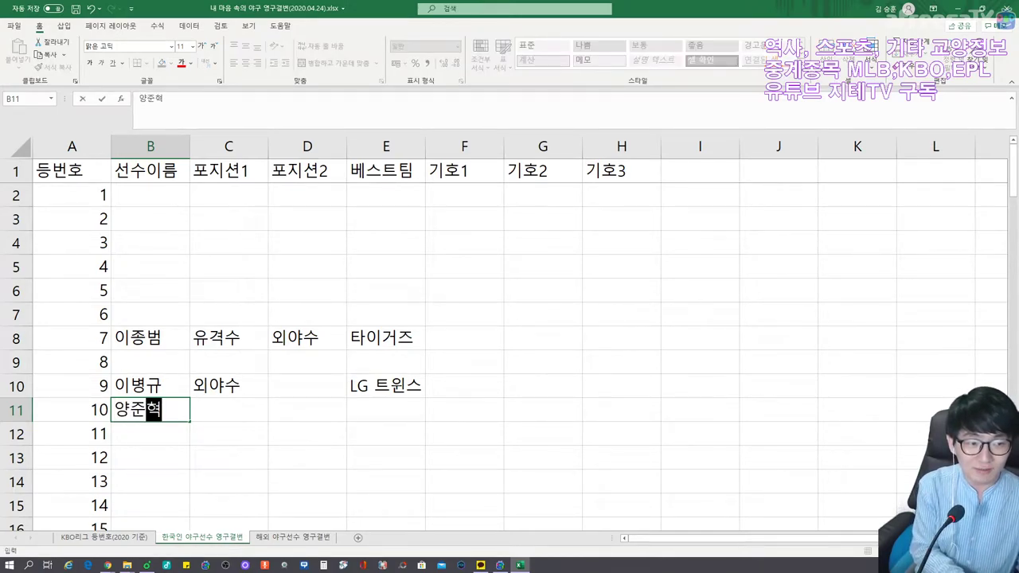
key(Tab)
text(1루수)
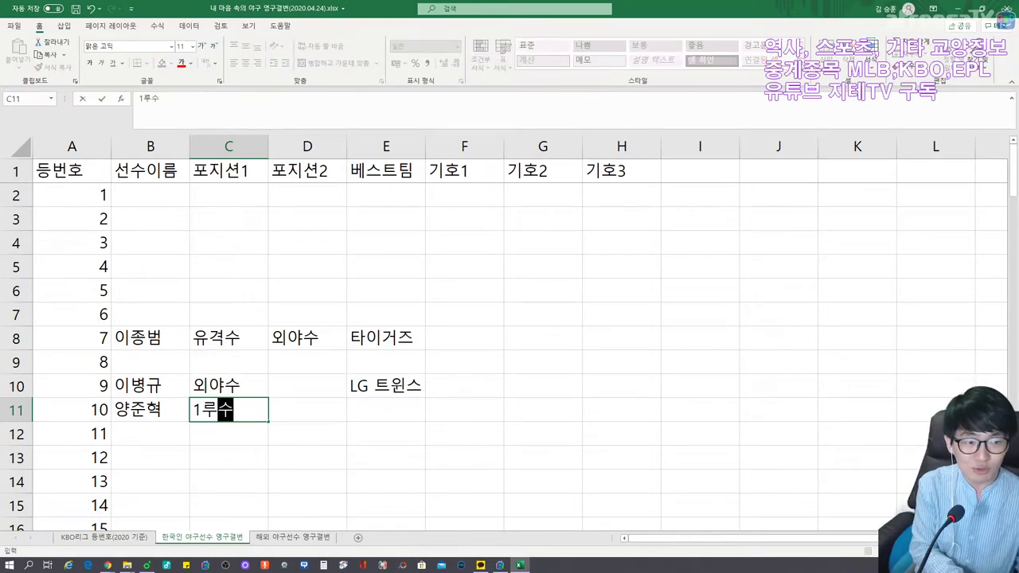
key(Tab)
text(ㅇ외야수)
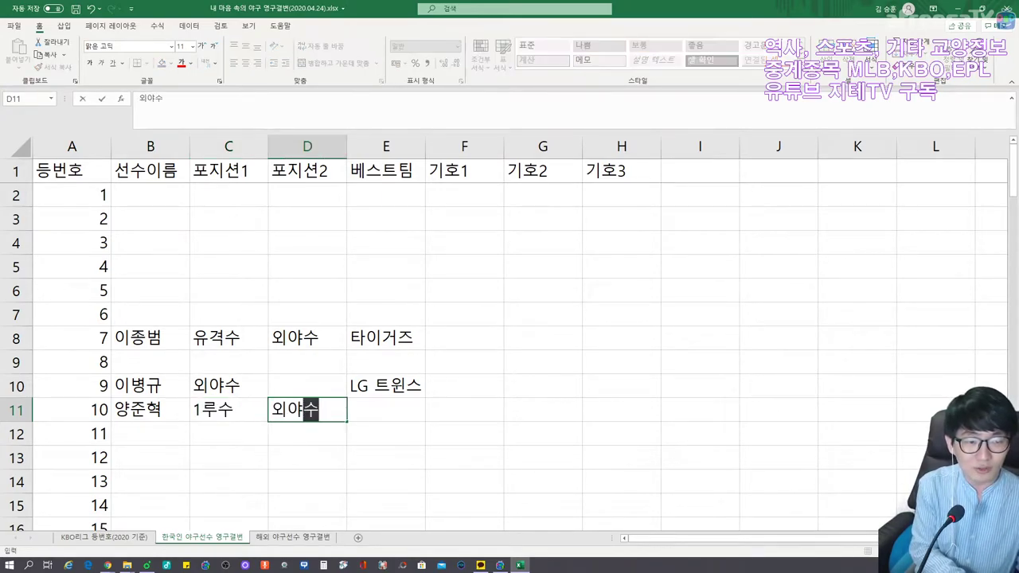
key(Tab)
Swap the positions for 양준혁 to 외야수 in cell C11 and 1루수 in cell D11.
key(Left)
key(Left)
key(Left)
key(Right)
text(외야수)
key(Tab)
text(1루수)
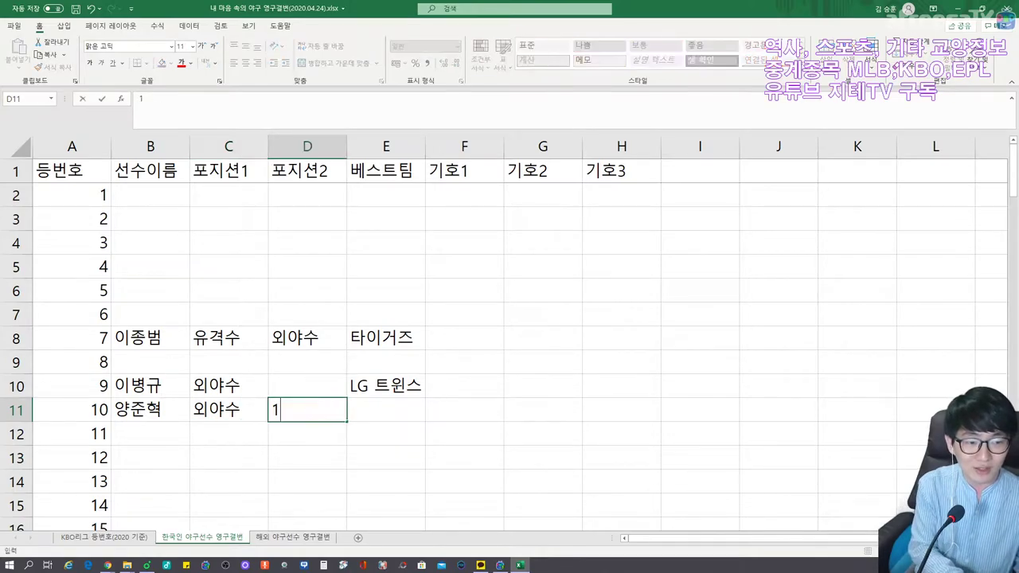
key(Tab)
key(Left)
key(Left)
key(Right)
key(Right)
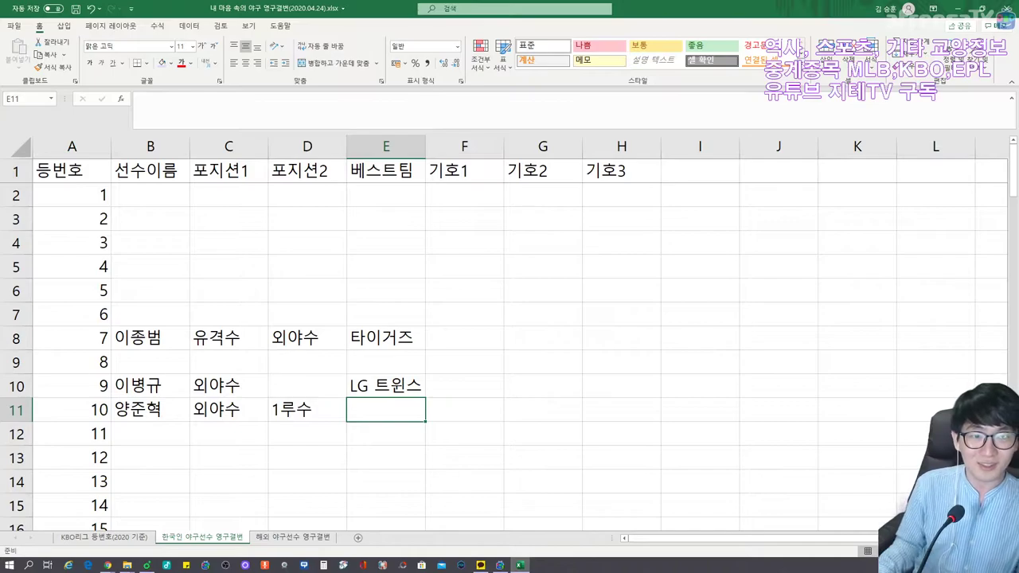
Widen column E slightly and enter 삼성 라이온즈 as the best team for 양준혁 in cell E11.
drag(426, 146, 434, 146)
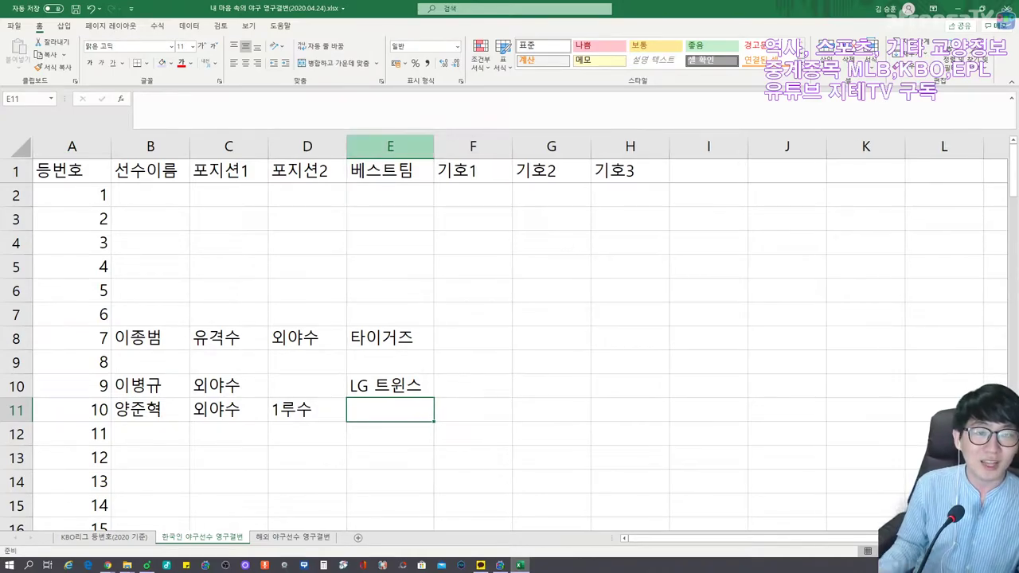
text(삼성 라잉노)
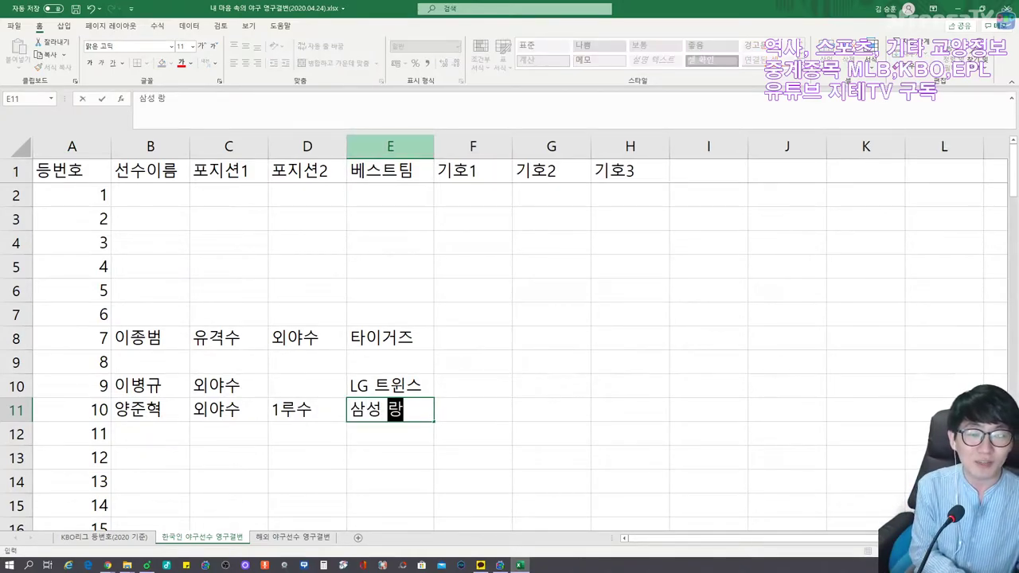
key(BackSpace)
key(BackSpace)
key(BackSpace)
text(이온즈)
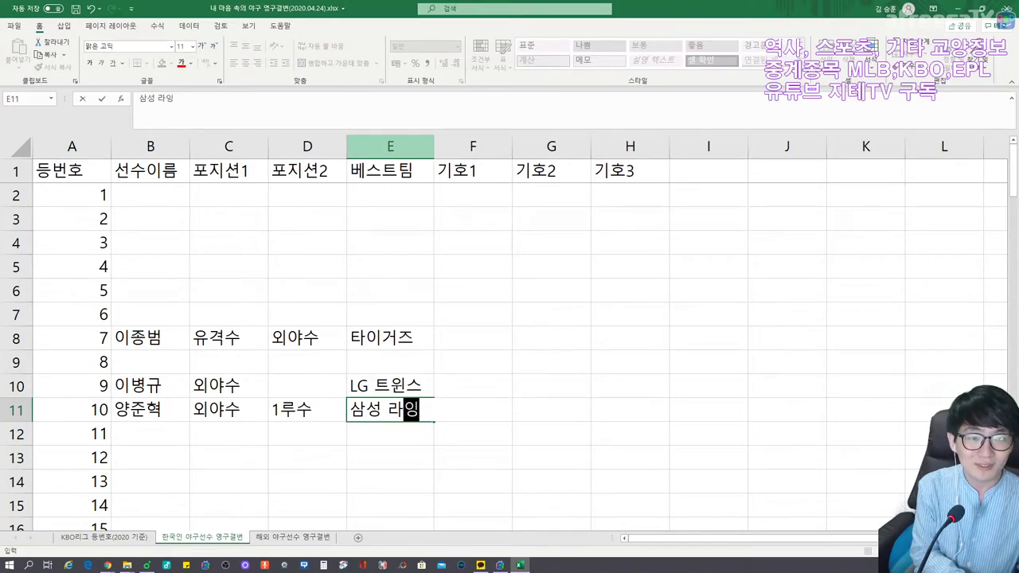
key(Up)
key(Up)
key(Up)
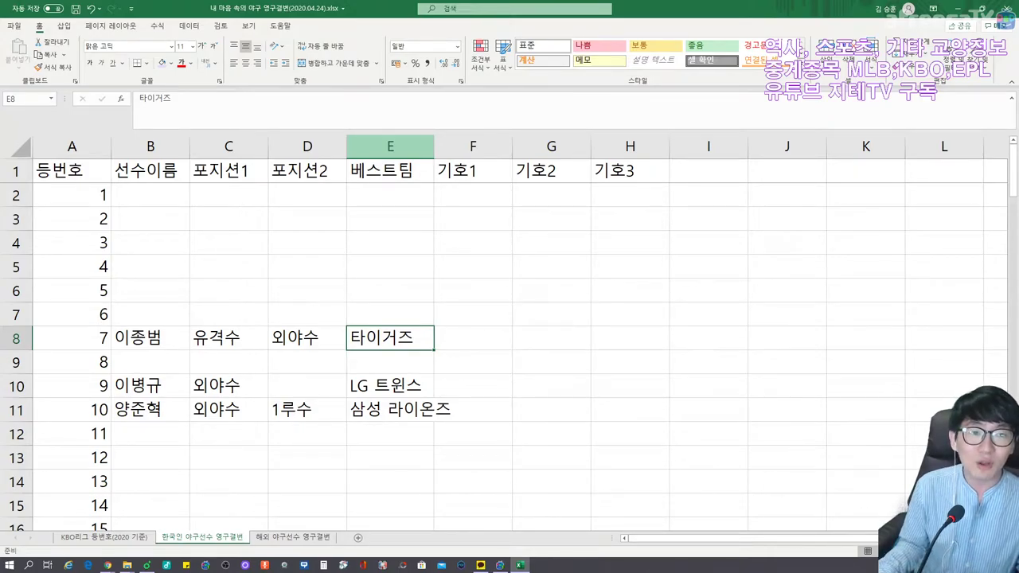
Fit the width of the 베스트팀 column to its longest entry.
double_click(434, 147)
Rename the headers in cells F1, G1 and H1 to 후보1, 후보2 and 후보3.
click(506, 409)
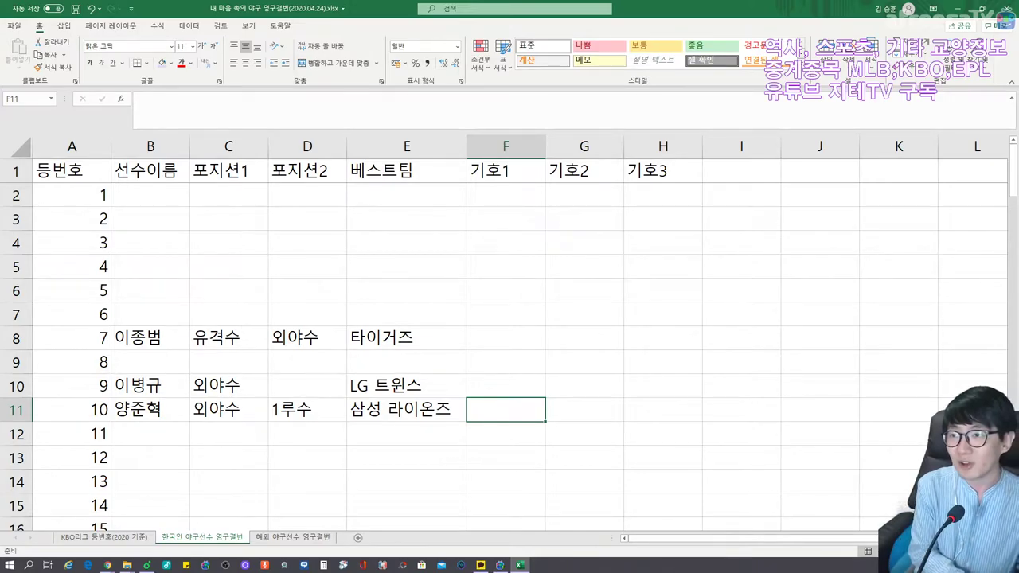
key(Up)
key(Up)
key(Up)
key(Up)
key(Up)
key(Up)
key(Up)
key(Up)
key(Up)
key(Up)
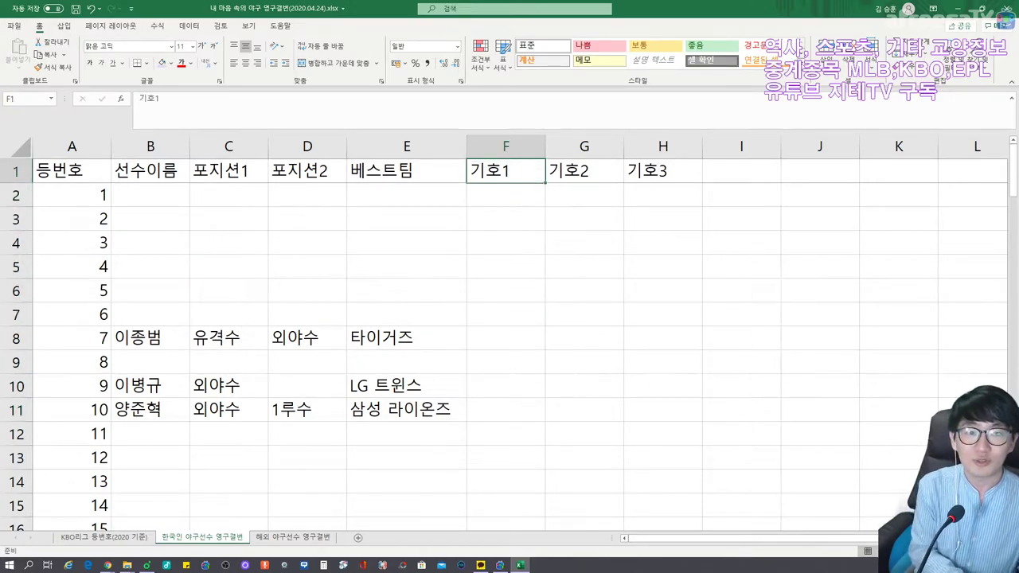
text(후보1)
key(Tab)
text(후보2)
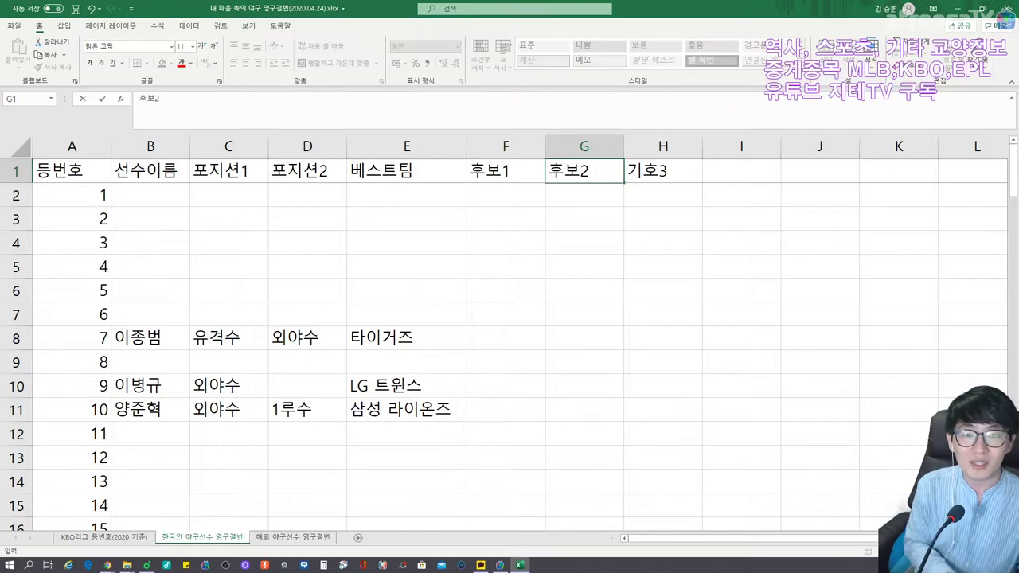
key(Tab)
text(후보3)
Enter 장효조 as the first candidate for number 10 in cell F11.
key(Down)
key(Down)
key(Down)
key(Down)
key(Down)
key(Down)
key(Down)
key(Down)
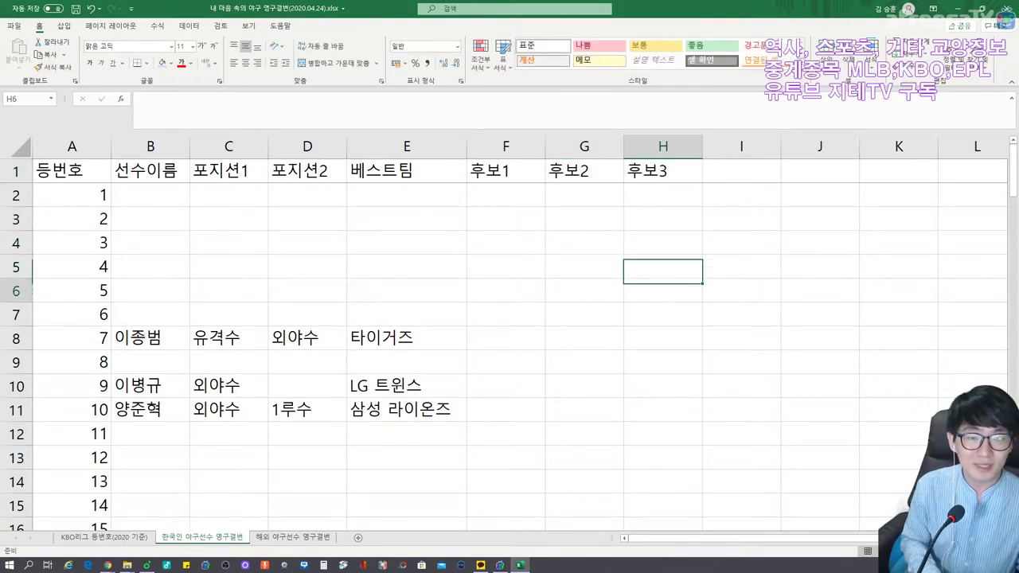
key(Down)
key(Down)
key(Left)
key(Left)
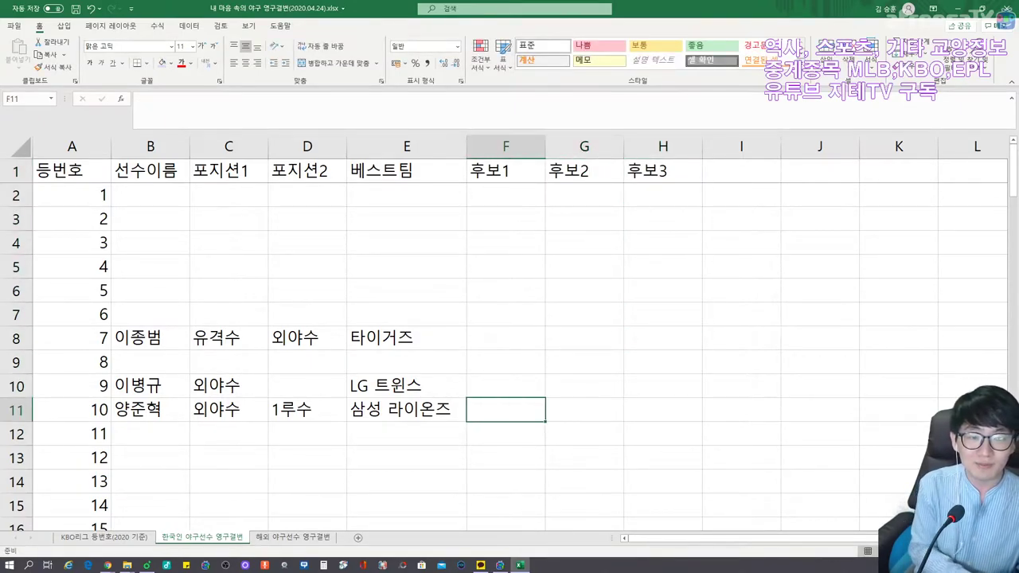
text(장효조)
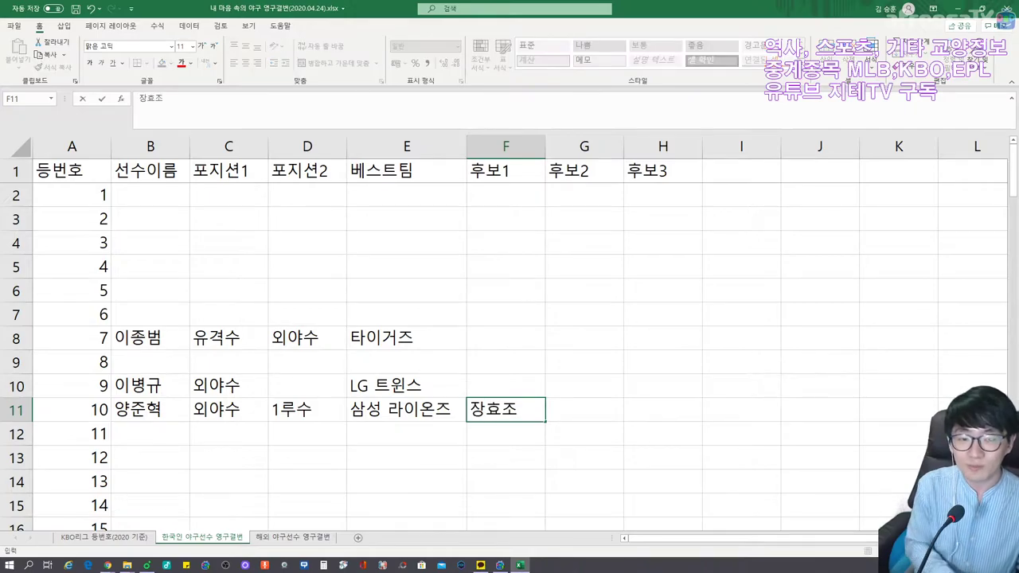
key(Tab)
Consult the 2020 KBO number sheet for number 11 and enter 최동원 in cell B12 of the Korean players sheet.
key(Down)
key(Left)
key(Left)
key(Left)
key(Left)
key(Left)
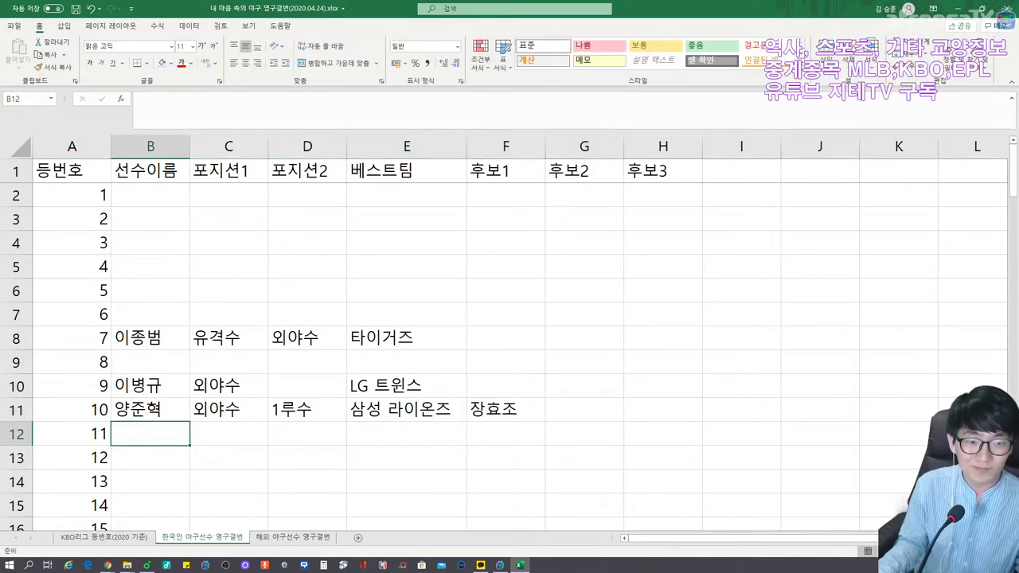
click(132, 542)
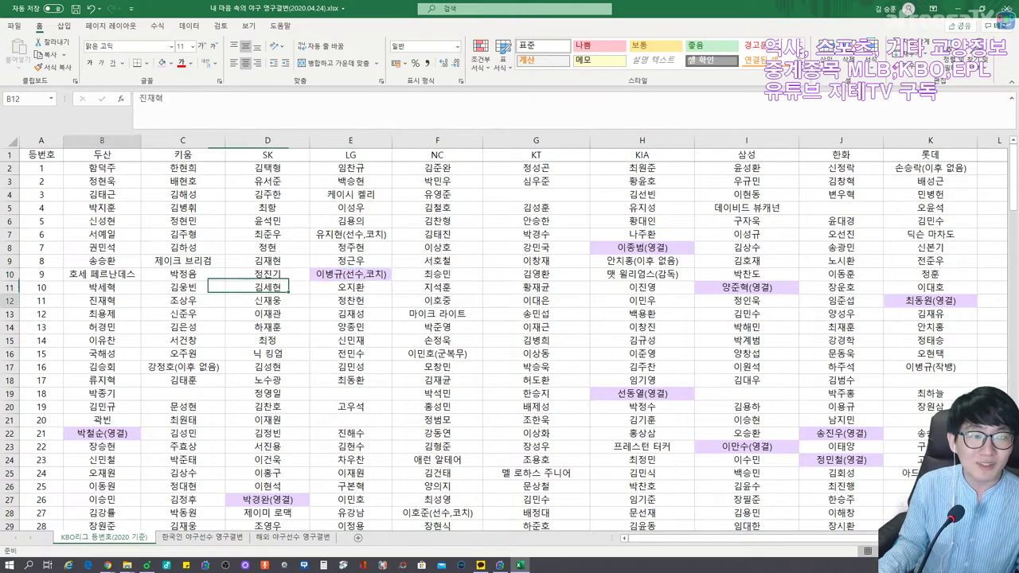
click(194, 540)
click(148, 541)
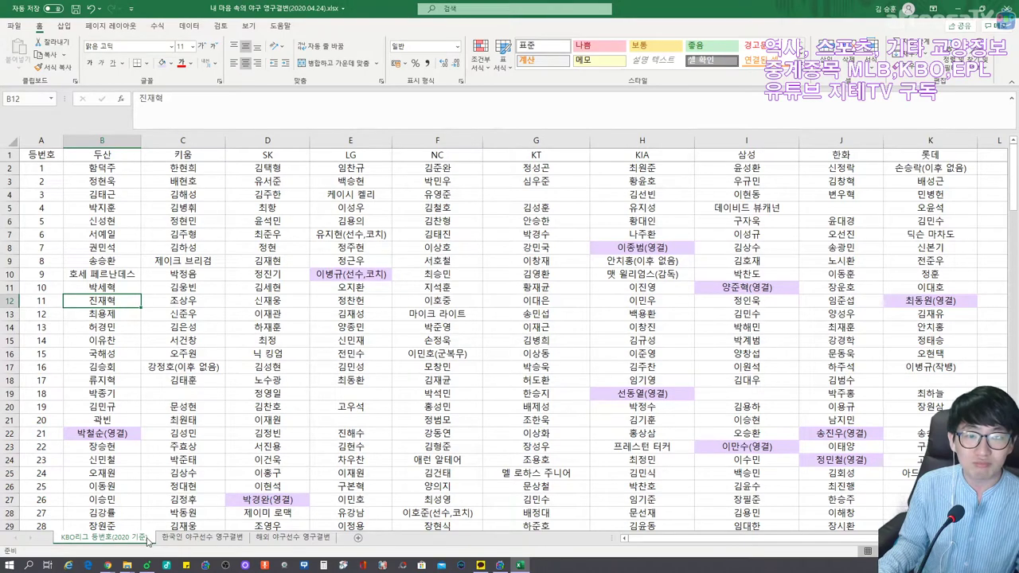
click(162, 541)
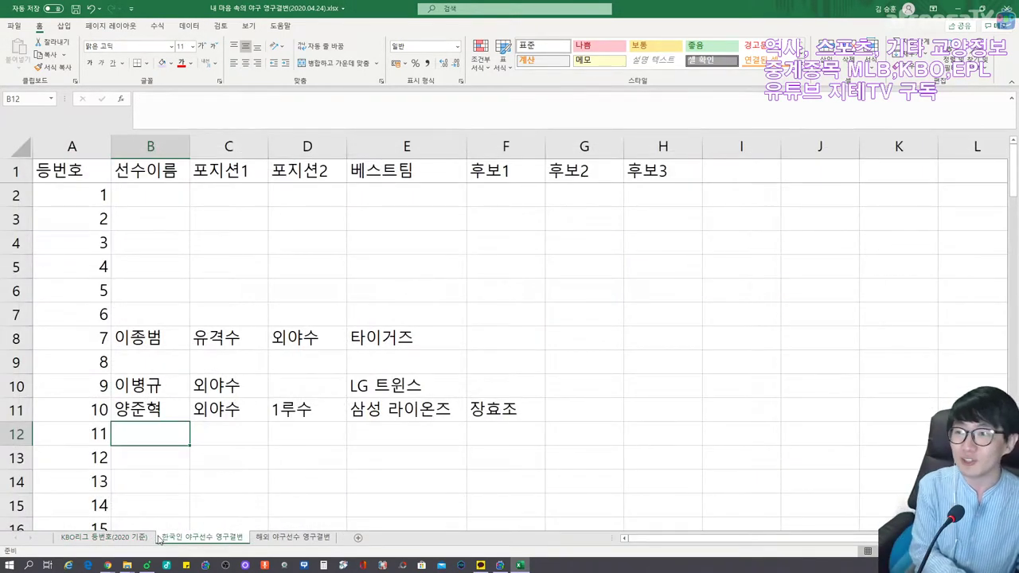
text(최동원)
key(Tab)
Enter 선발투수 as the position in cell C12 and 롯데 자이언츠 as the best team in cell E12.
text(선발투수)
key(Tab)
key(Tab)
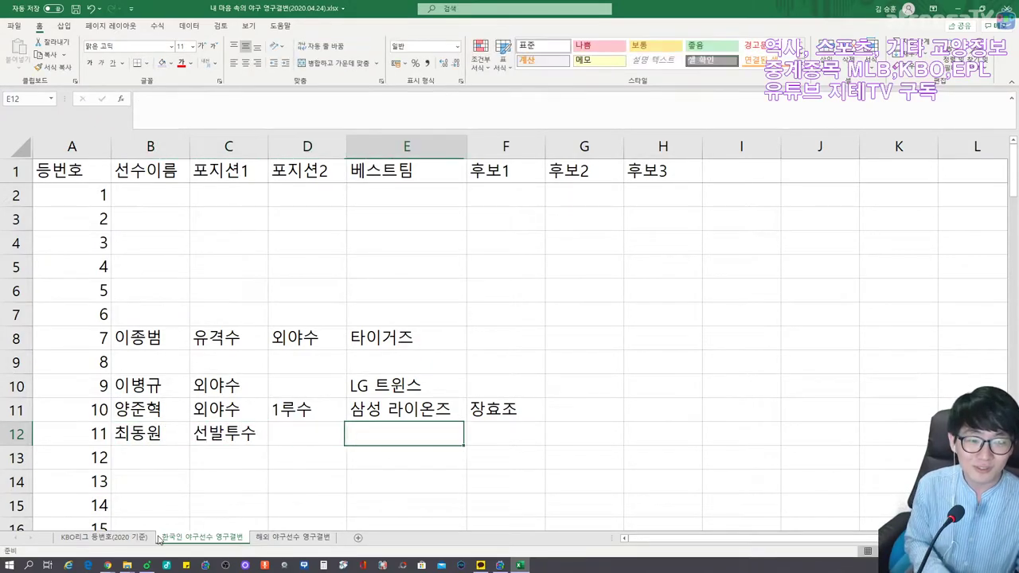
text(롯데 자이언츠)
key(Tab)
key(Left)
key(Right)
key(Left)
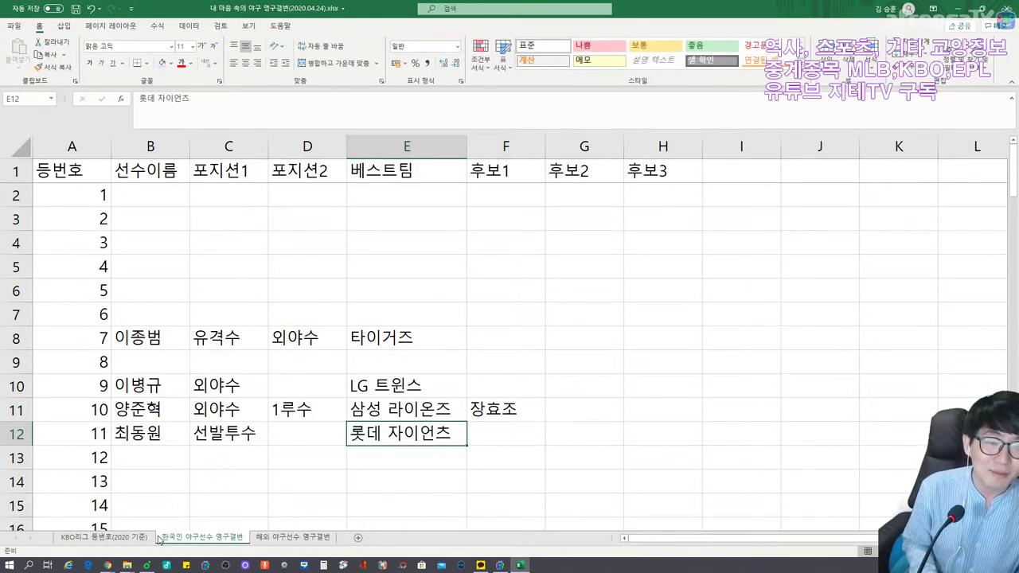
Find the next retired number on the 2020 KBO sheet and enter 선동열 for number 18 in cell B19.
key(Down)
key(Left)
key(Left)
key(Left)
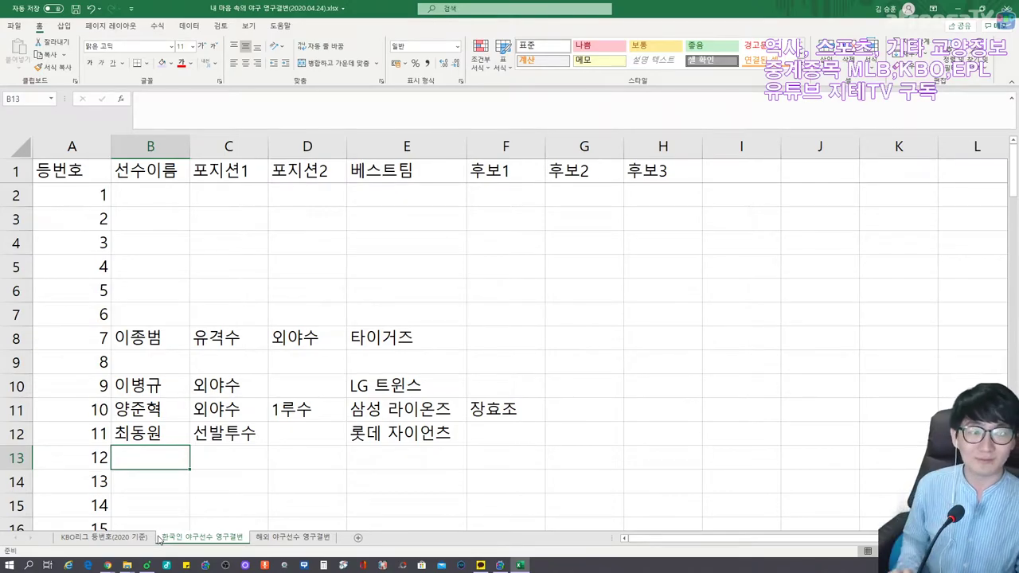
scroll(509, 335, down, 2)
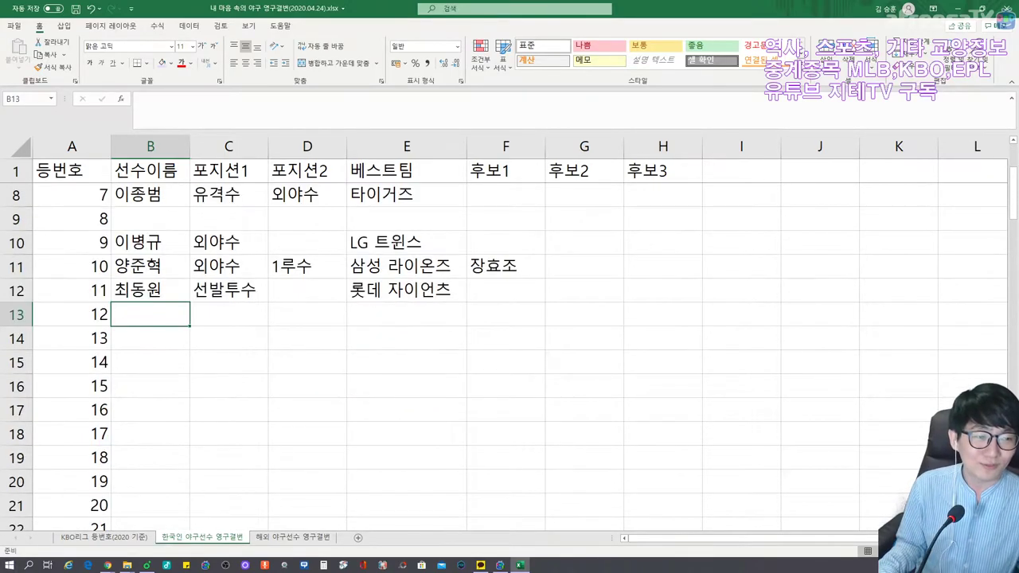
click(110, 538)
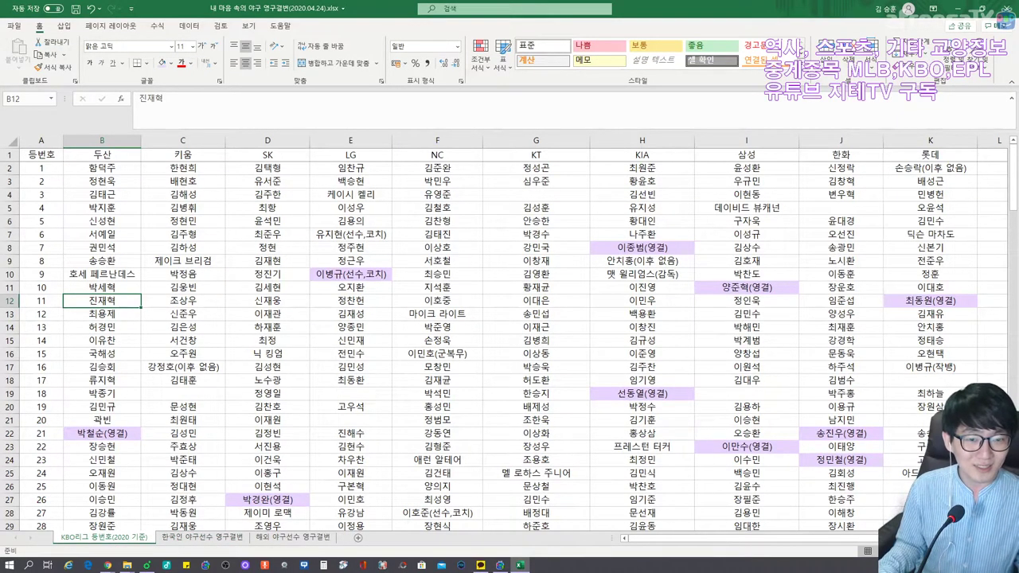
click(642, 393)
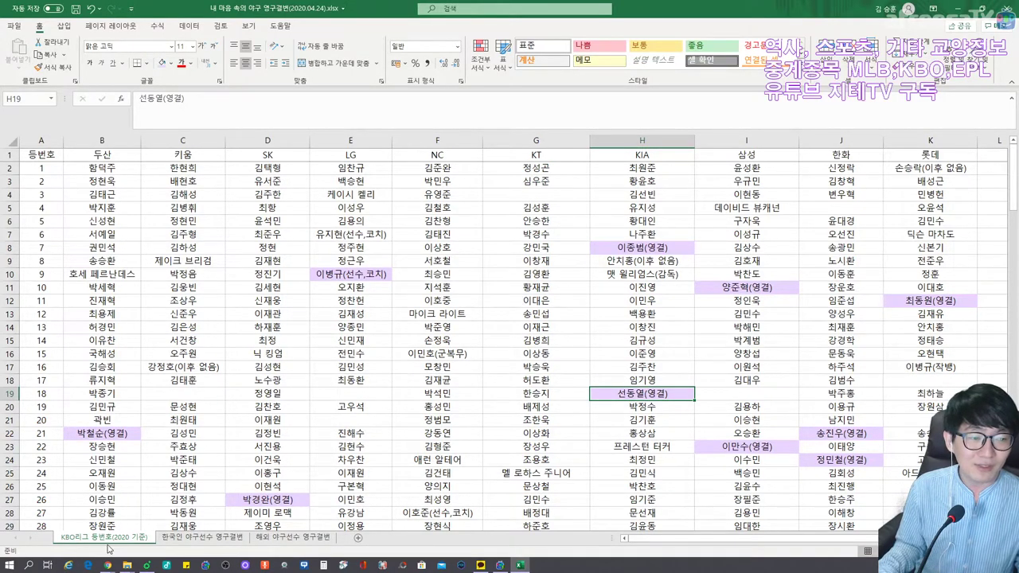
click(193, 540)
click(150, 457)
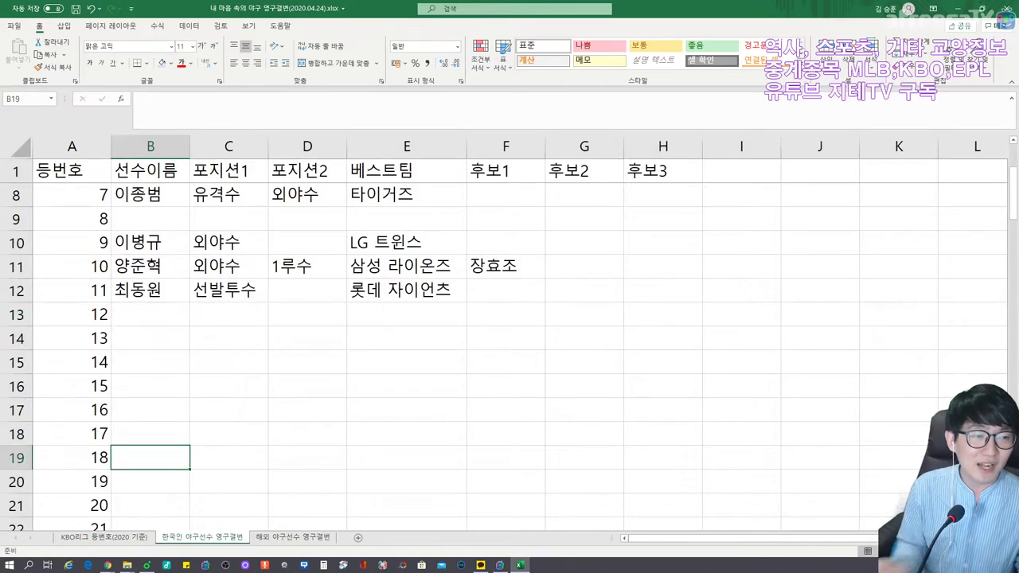
text(선동열)
key(Tab)
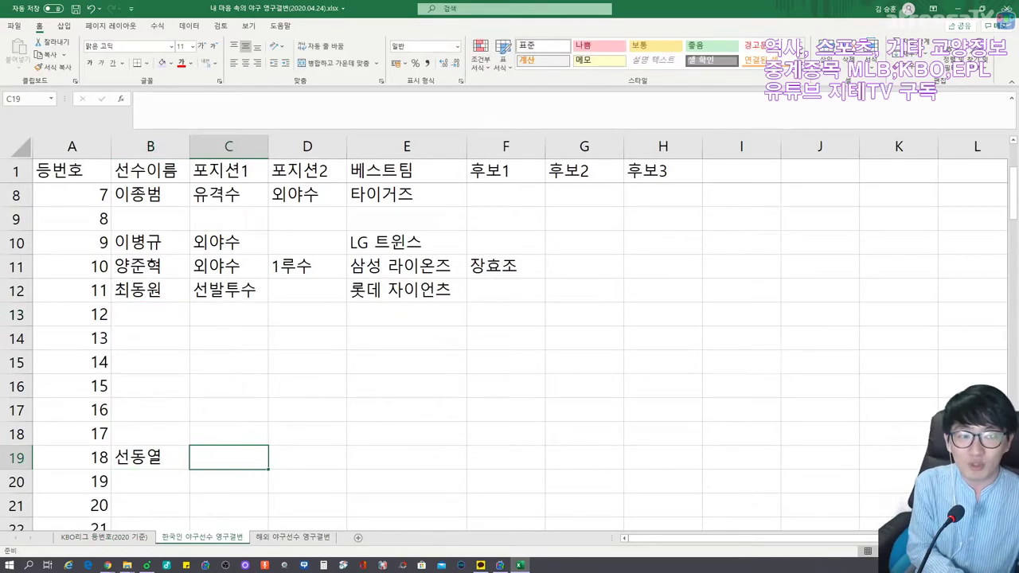
Enter the positions for 선동열 as 선발투수 in cell C19 and 마무리투수 in cell D19.
text(선발투수)
key(Tab)
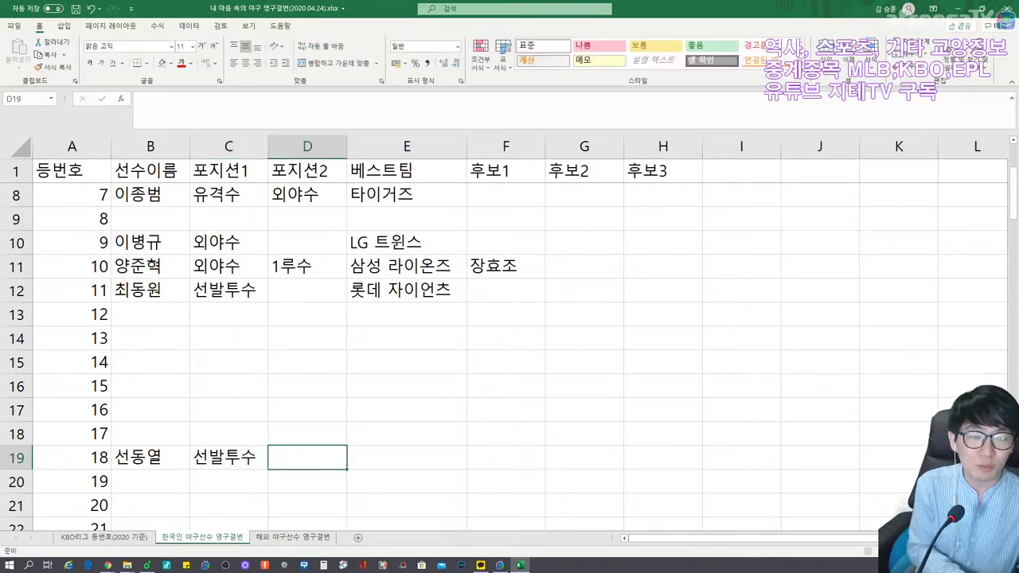
text(마무리투수)
key(Tab)
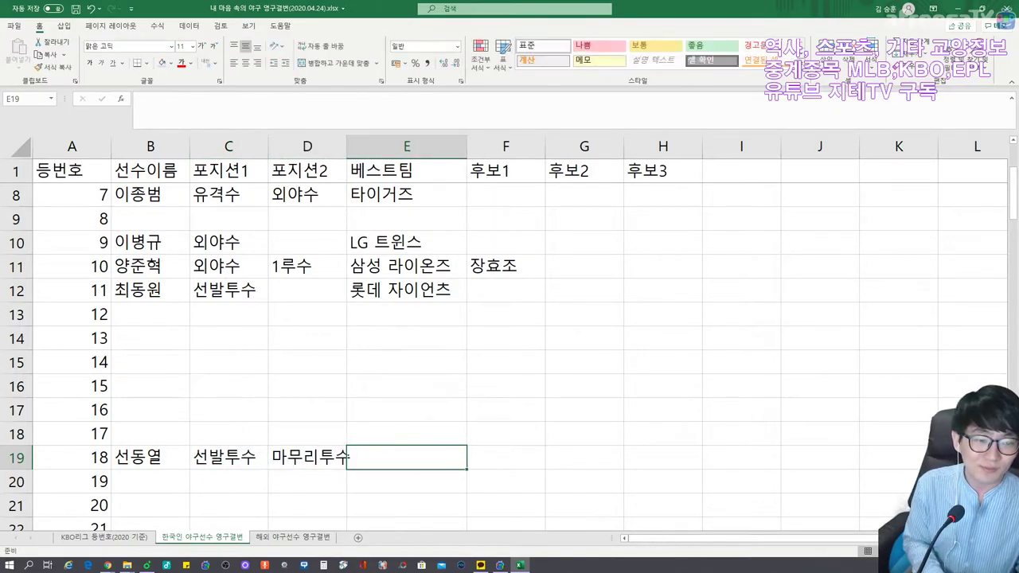
Widen column D to fit 마무리투수 and enter 타이거즈 as the best team in cell E19.
key(Left)
drag(347, 146, 364, 146)
click(423, 457)
text(타이거즈)
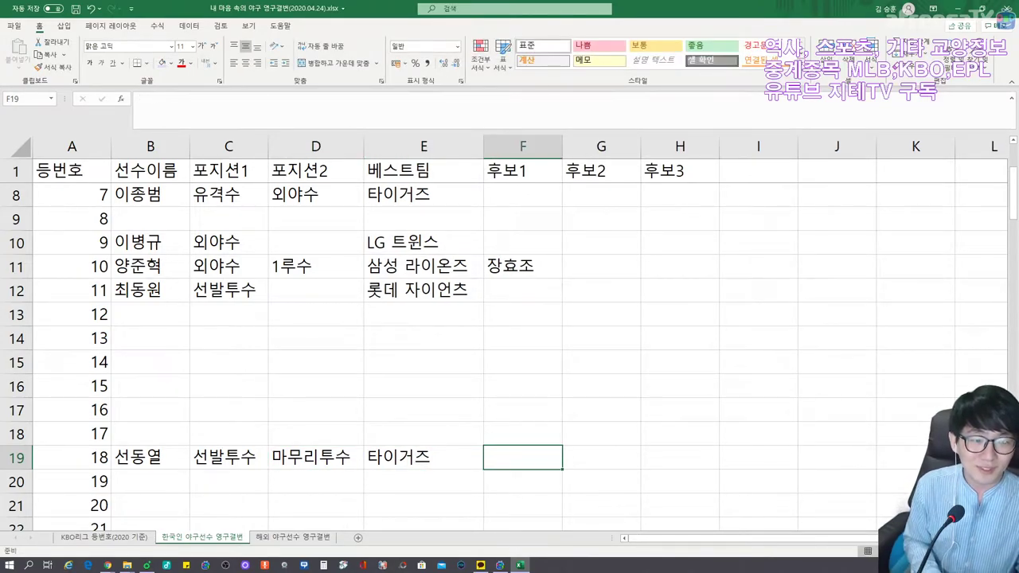
Examine the players listed for number 21 on the 2020 KBO jersey-number sheet, including the 한화 and 삼성 columns.
key(Down)
key(Left)
key(Left)
key(Left)
key(Left)
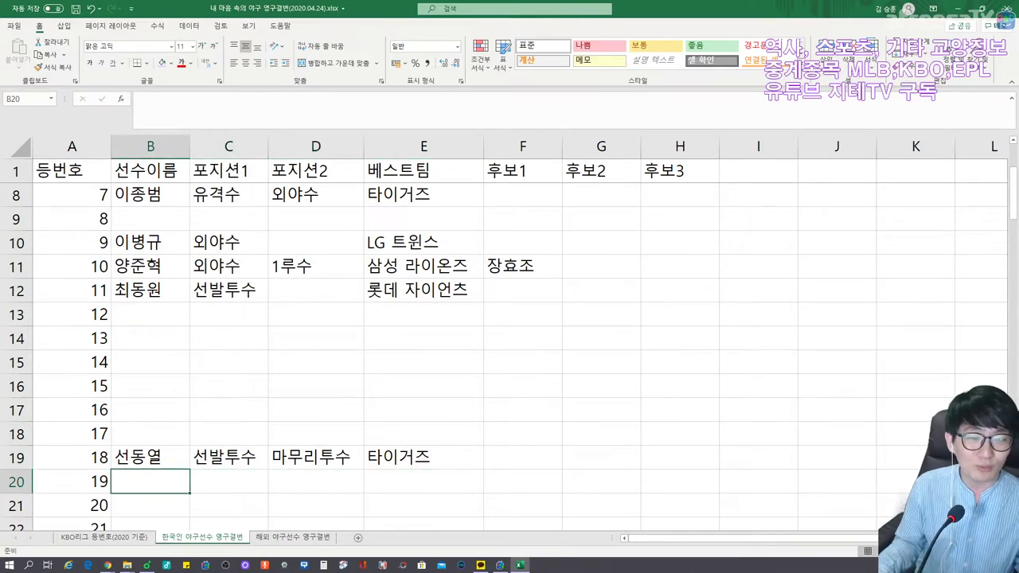
scroll(509, 334, down, 2)
click(131, 542)
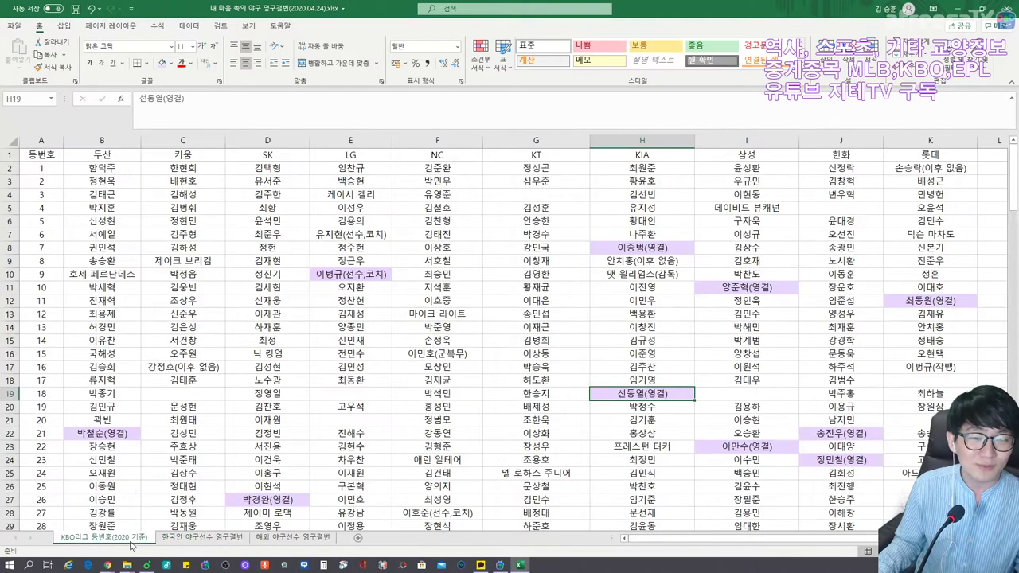
click(841, 433)
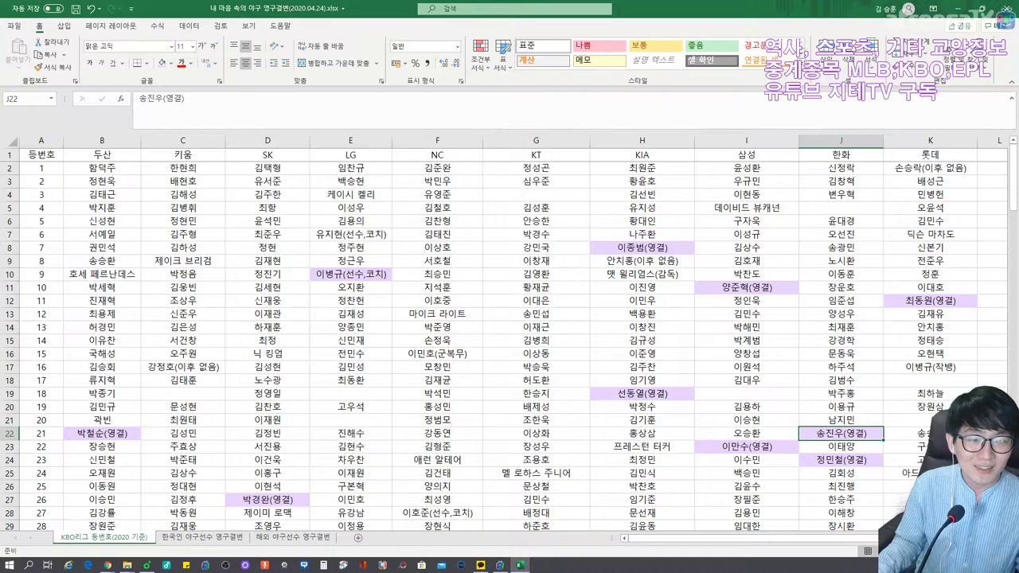
click(747, 433)
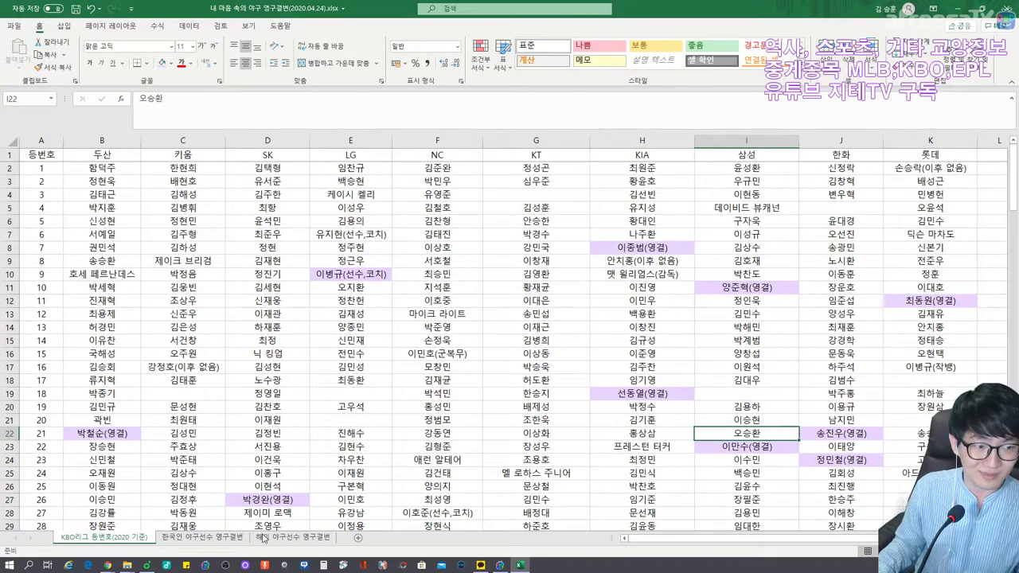
On the Korean players' retired-number sheet, enter 박철순 in F22 and 송진우 in G22 as candidates for number 21.
click(226, 539)
key(Down)
key(Down)
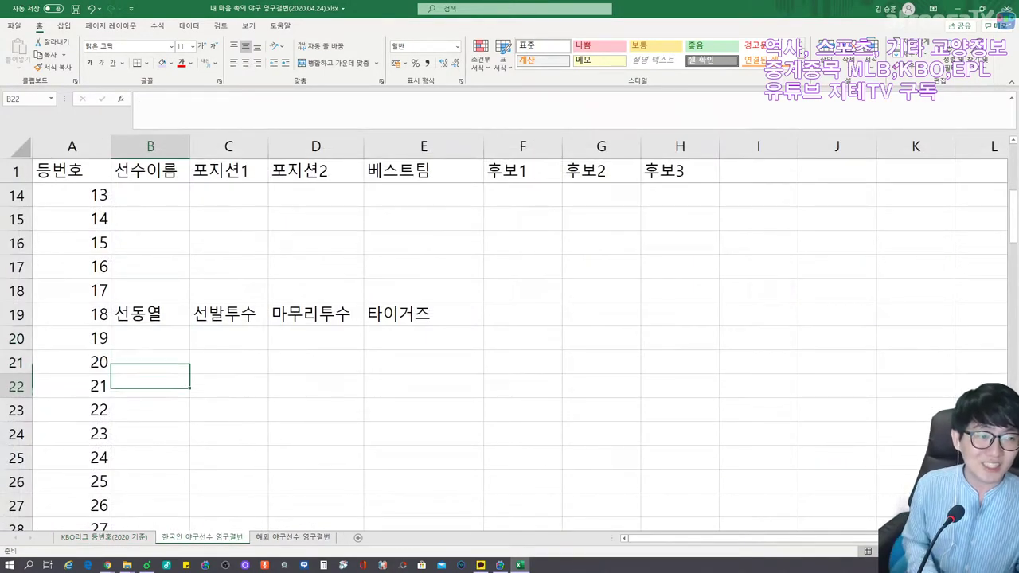
key(Right)
key(Right)
key(Right)
key(Right)
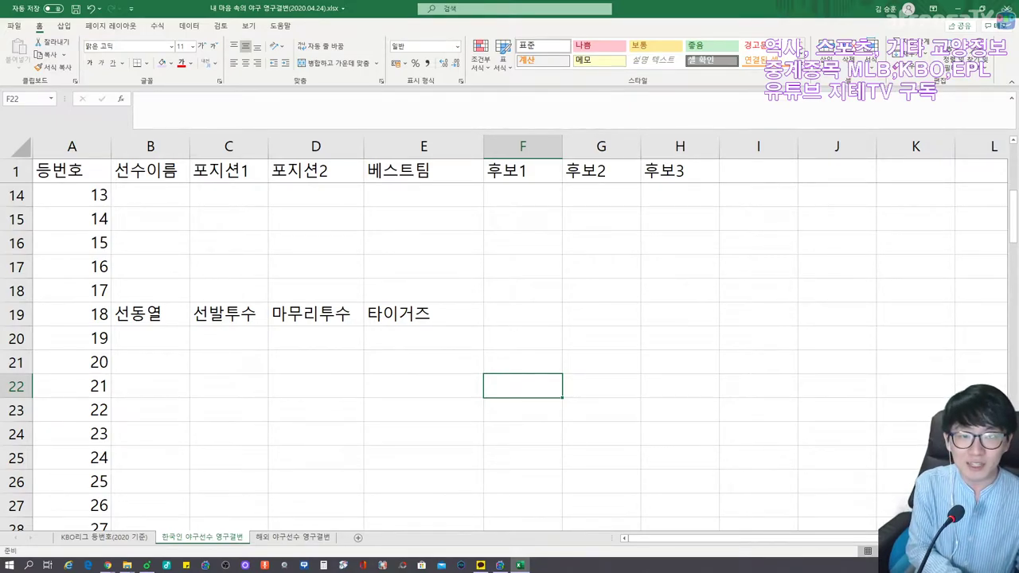
text(박철순)
key(Tab)
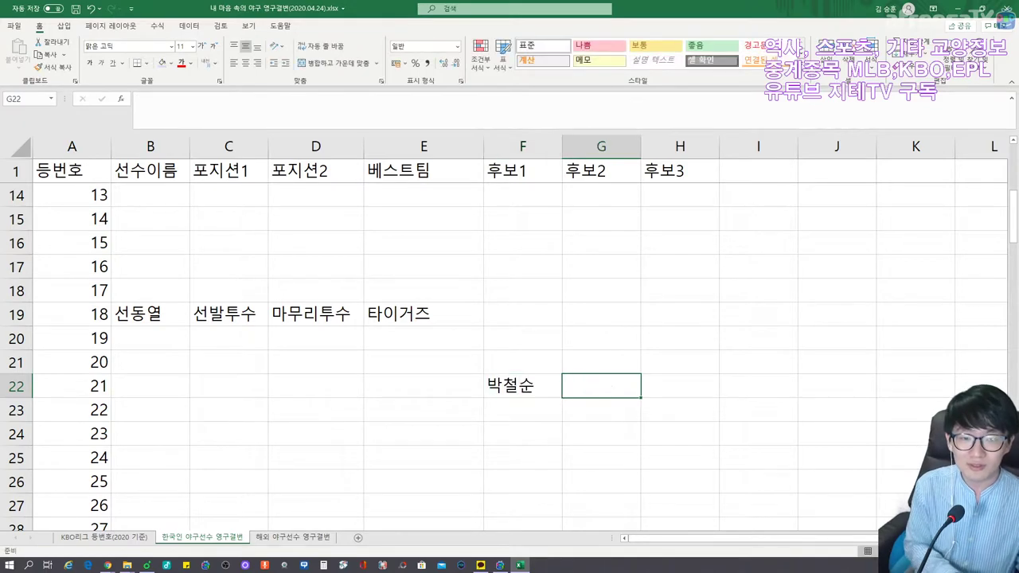
text(송진우)
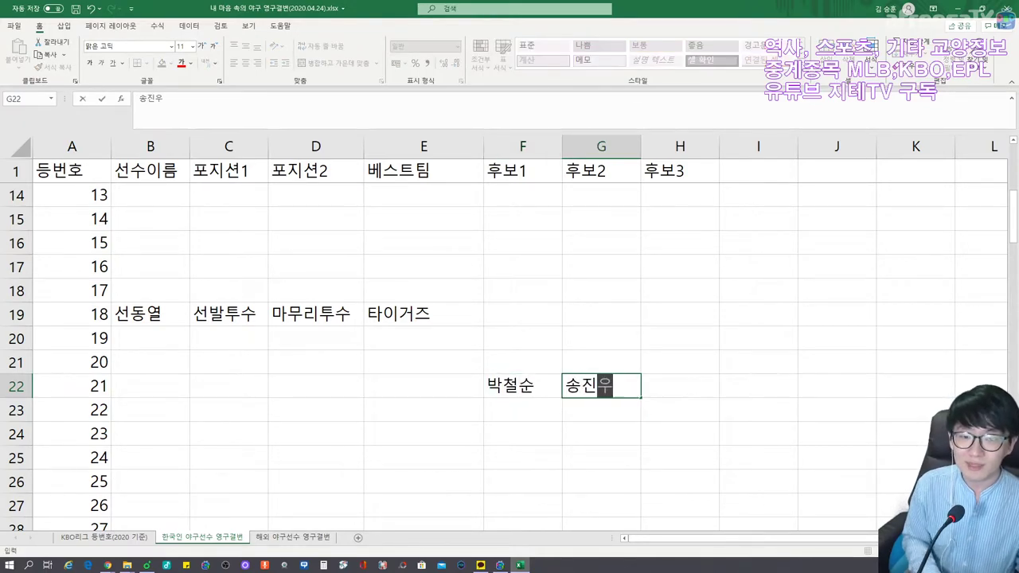
key(Tab)
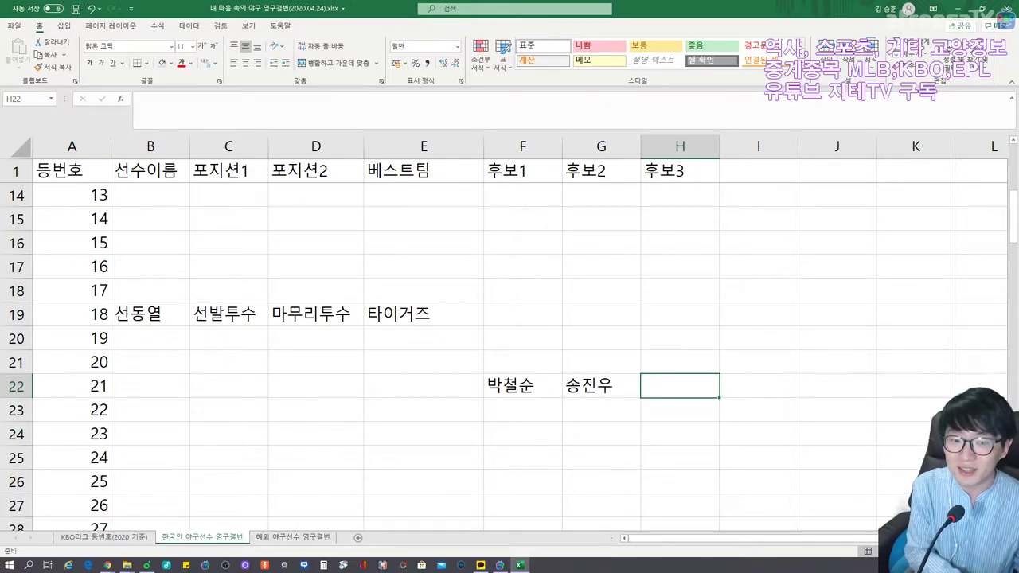
Enter 오승환(현역) as the third candidate for number 21 in cell H22 and widen column H to fit it.
text(오승환(현역))
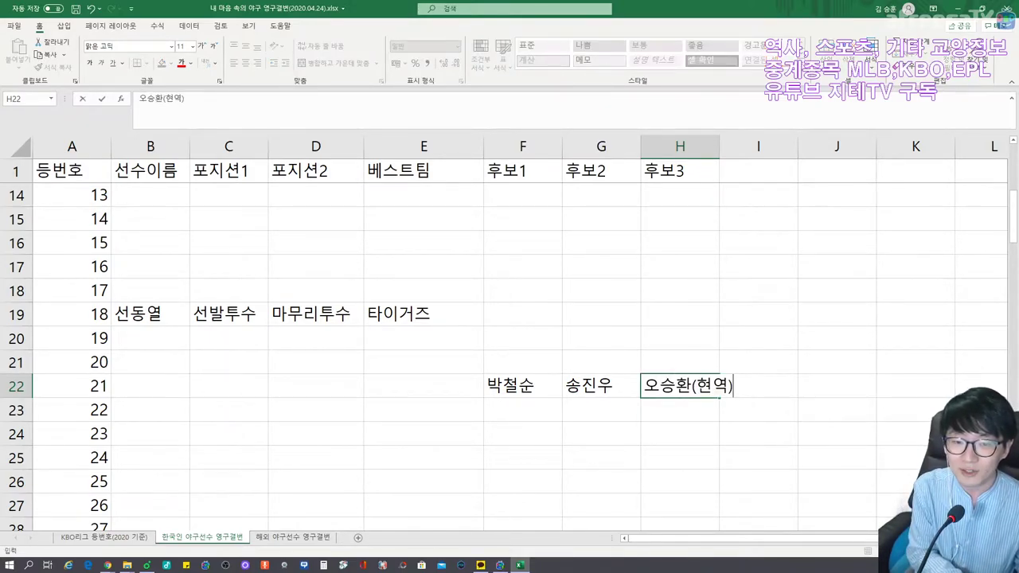
key(Return)
key(Up)
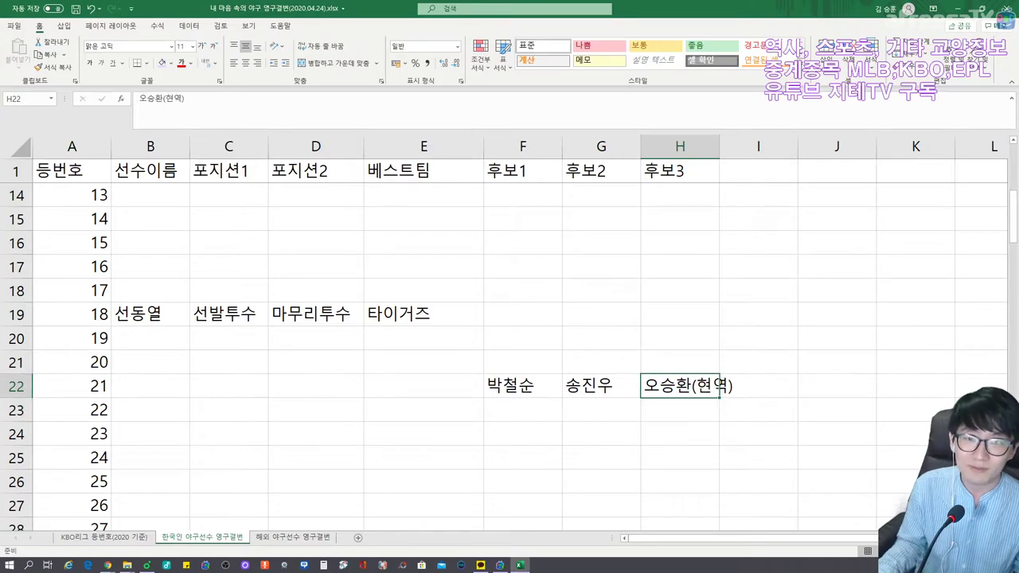
double_click(720, 147)
scroll(504, 357, down, 1)
scroll(504, 357, down, 2)
scroll(504, 357, up, 1)
click(522, 314)
click(602, 313)
click(694, 314)
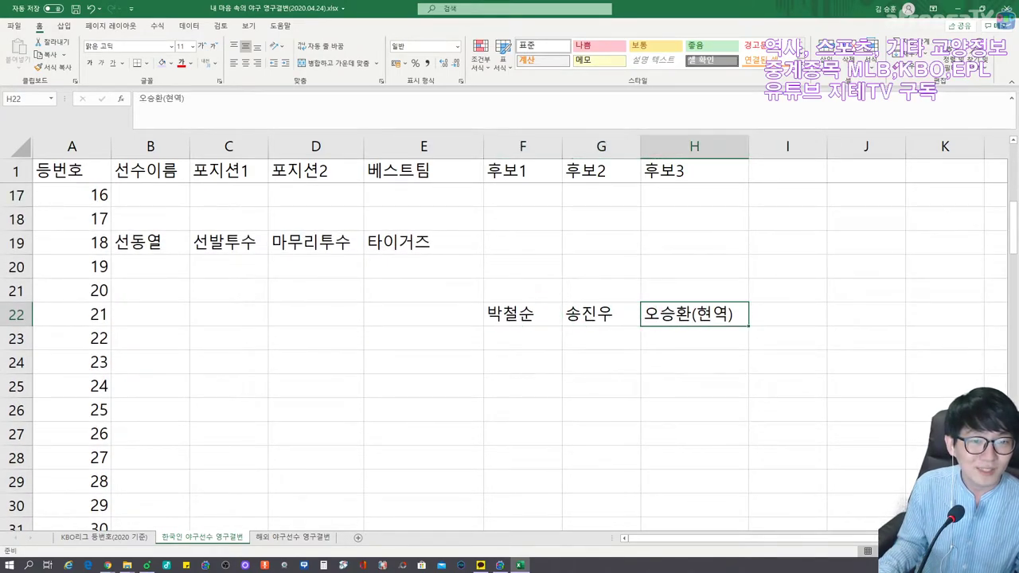
Check number 22 on the 2020 KBO sheet and enter 이만수 as its player in cell B23.
click(150, 338)
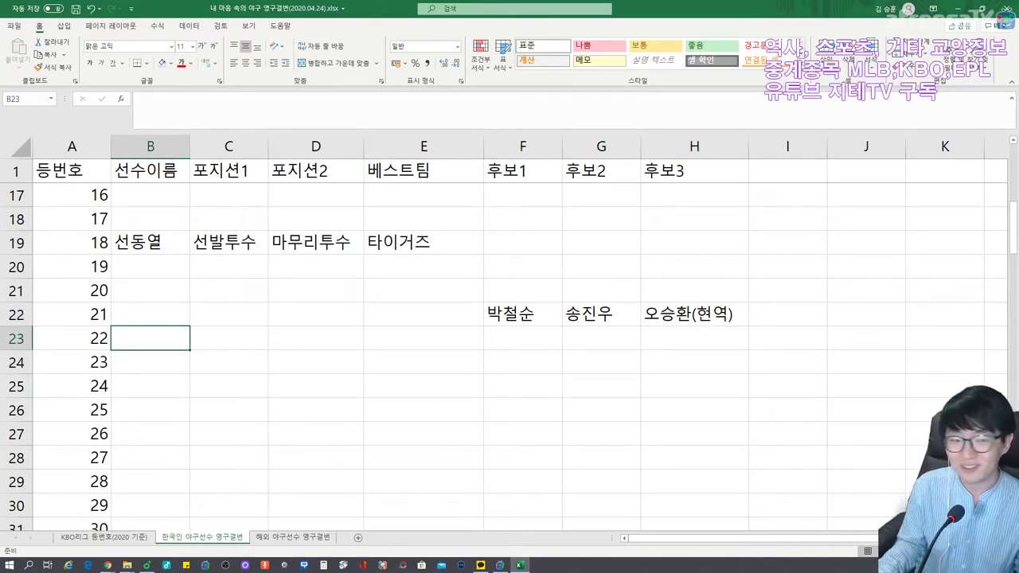
click(137, 538)
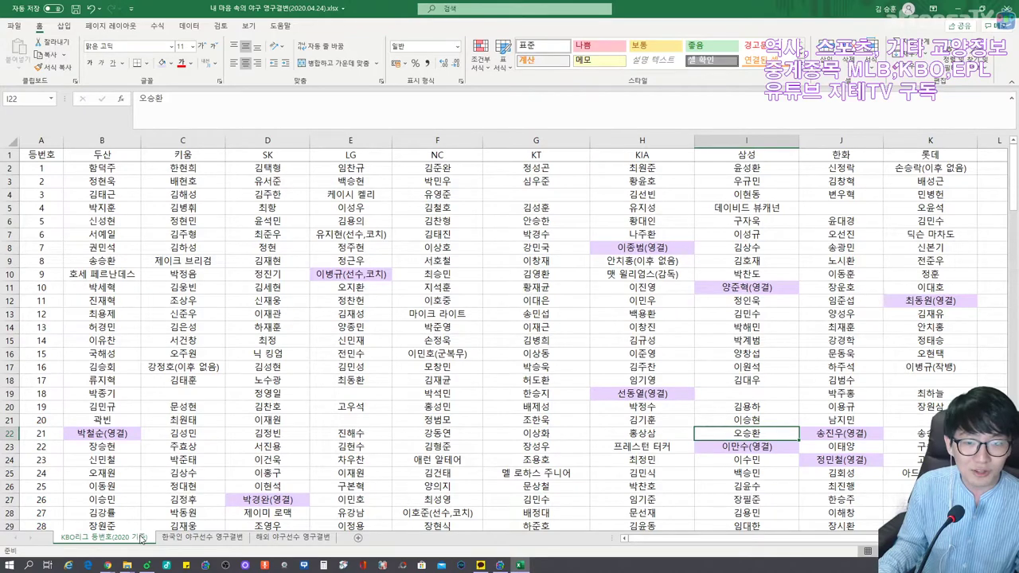
click(227, 543)
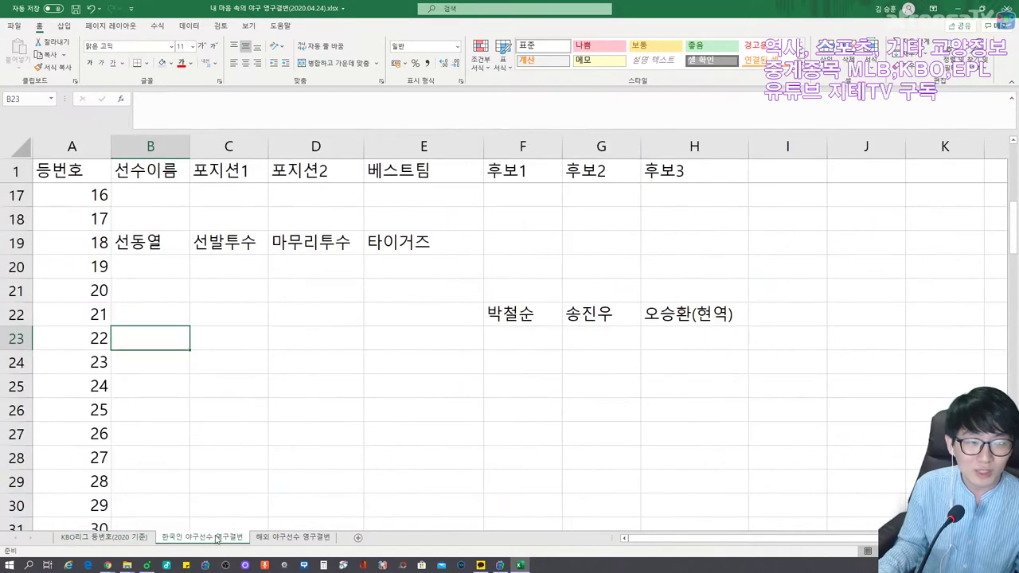
text(이만수)
key(Tab)
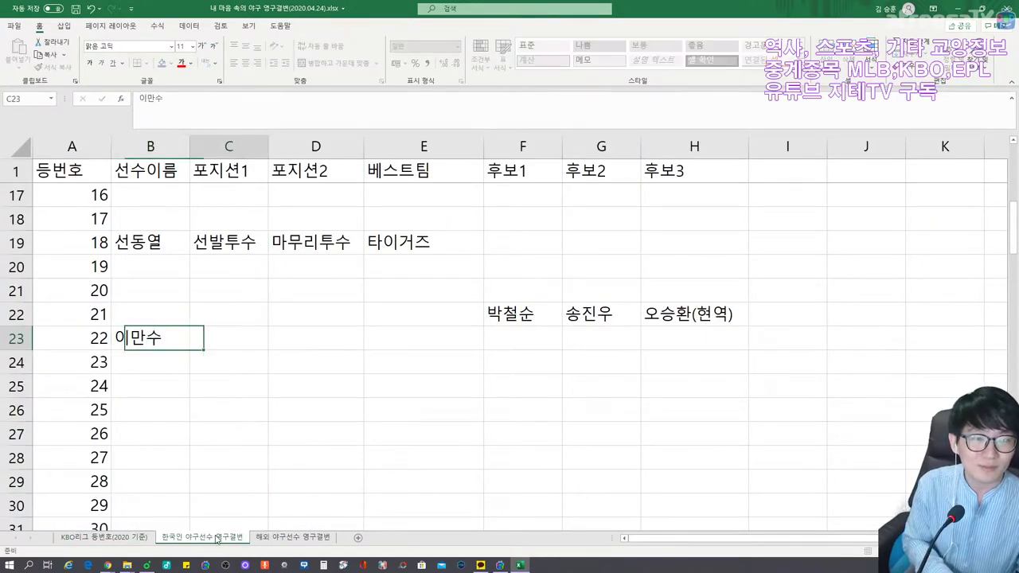
Enter 포수 as the position in cell C23 and 삼성 라이온즈 as the best team in cell E23.
text(포수)
key(Tab)
key(Tab)
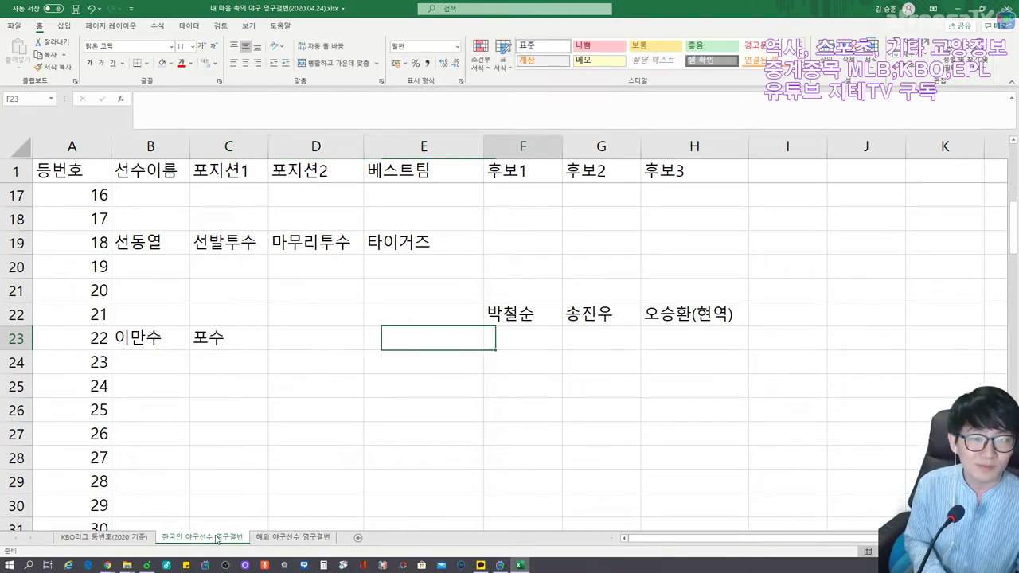
key(shift+Tab)
key(Tab)
text(삼성)
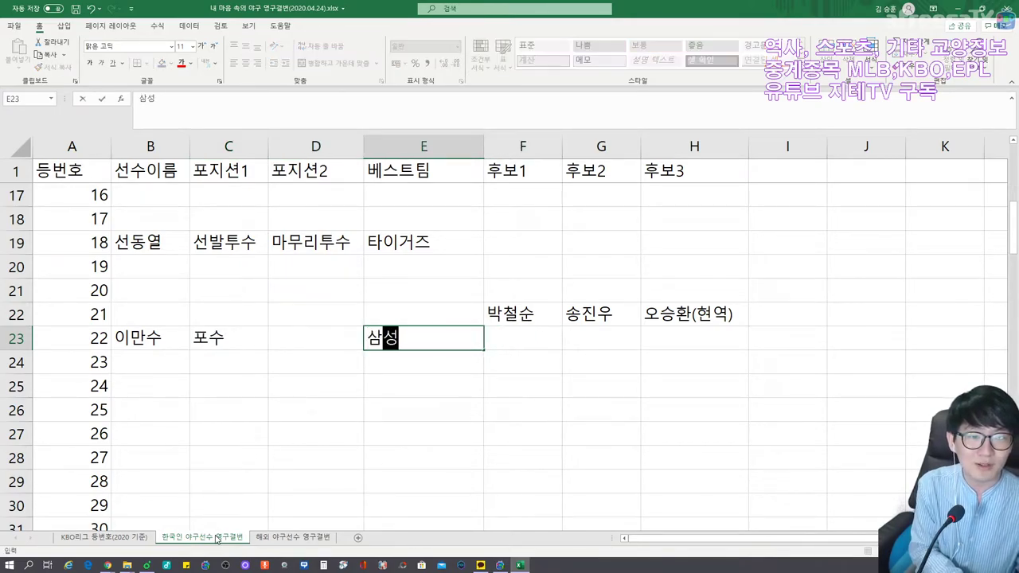
text( 라잉온즈)
key(Return)
Look up the retired number 23 on the 2020 KBO sheet and enter 정민철 in cell B24.
key(Left)
key(Left)
key(Left)
key(Left)
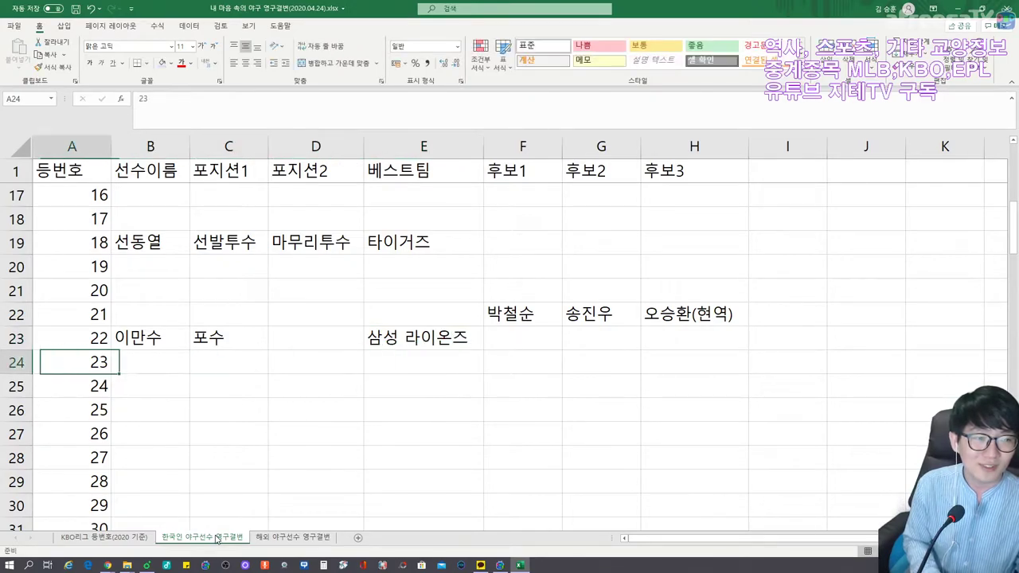
key(Right)
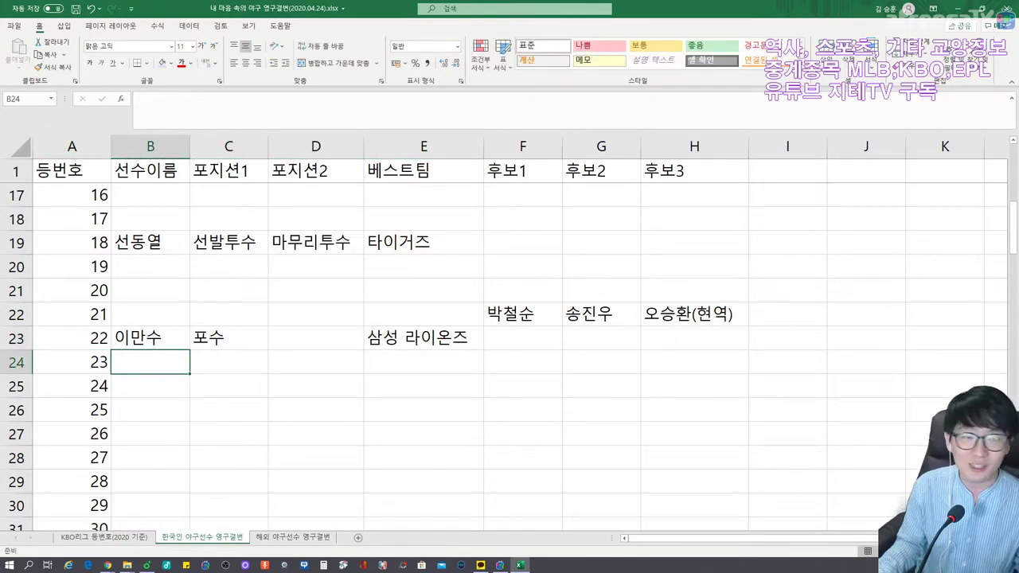
click(112, 538)
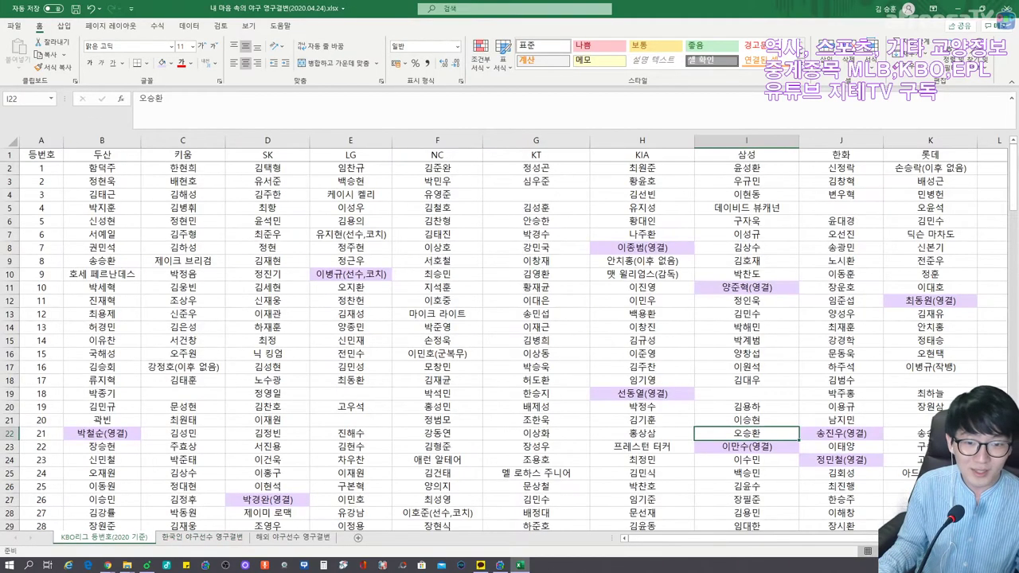
click(841, 461)
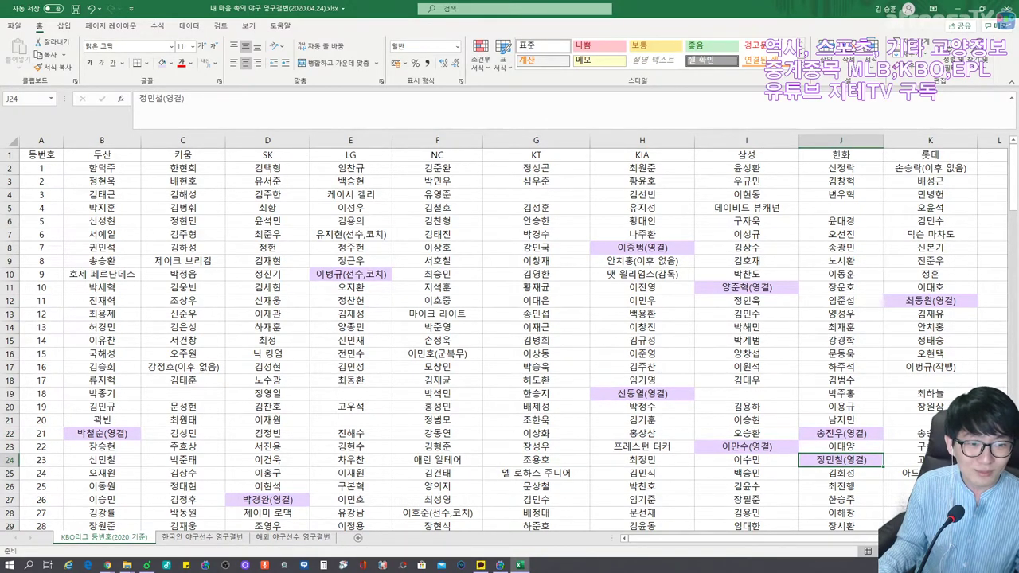
click(225, 539)
text(정민철)
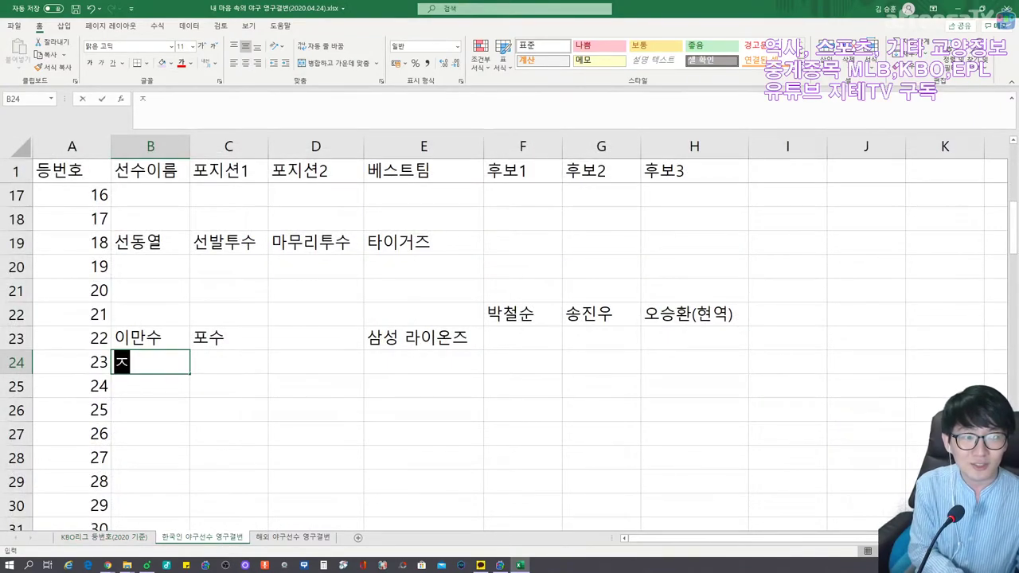
key(Tab)
Enter 선발투수 as the position in cell C24 and 한화 이글스 as the best team in cell E24.
text(선발투수)
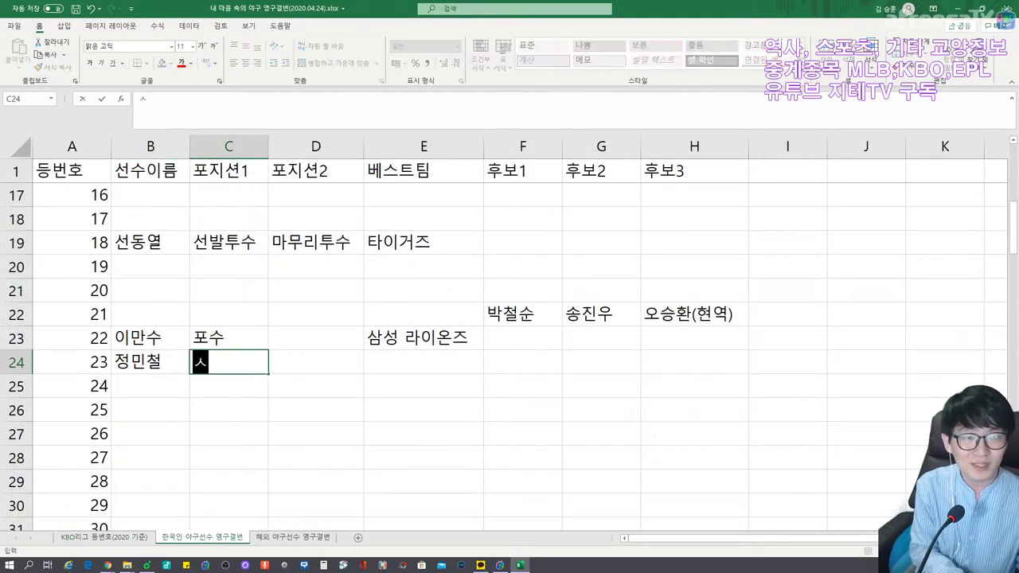
key(Tab)
key(Tab)
text(한화 이글스)
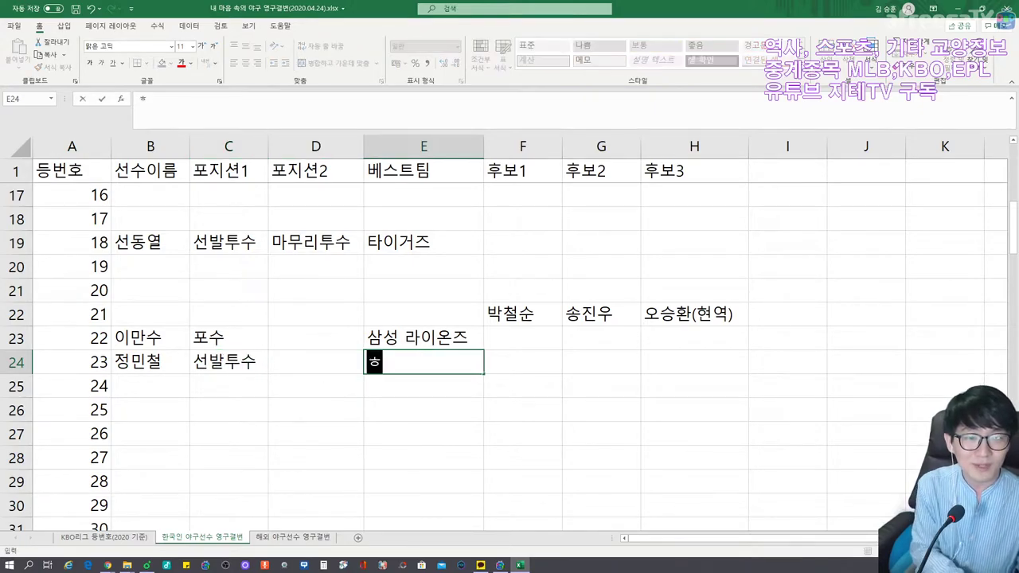
key(Tab)
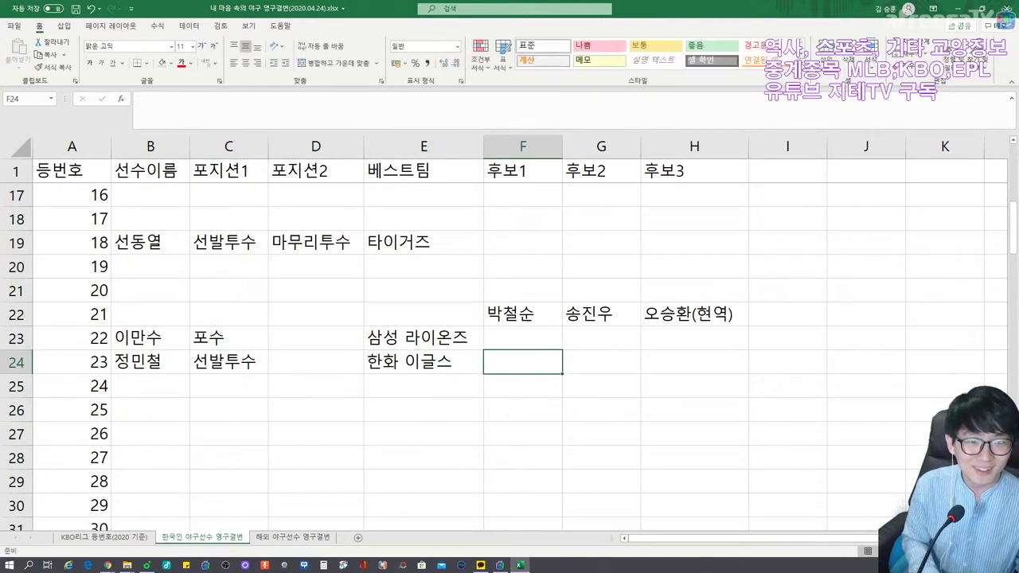
Find the next retired number after 23 on the 2020 KBO sheet and enter 박경완 for number 26 in cell B27.
key(Down)
key(Left)
key(Left)
key(Left)
key(Left)
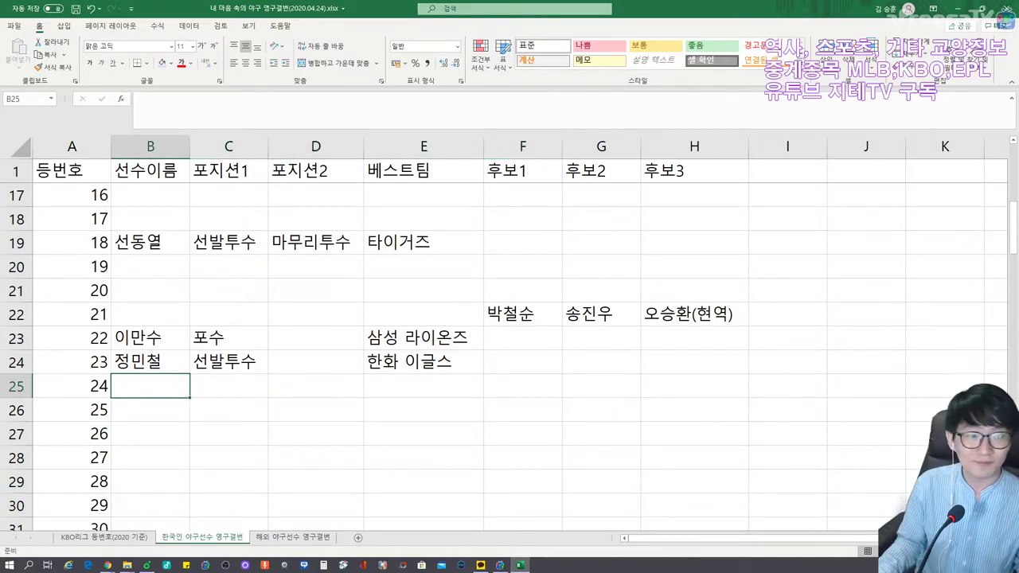
click(104, 538)
scroll(510, 343, down, 3)
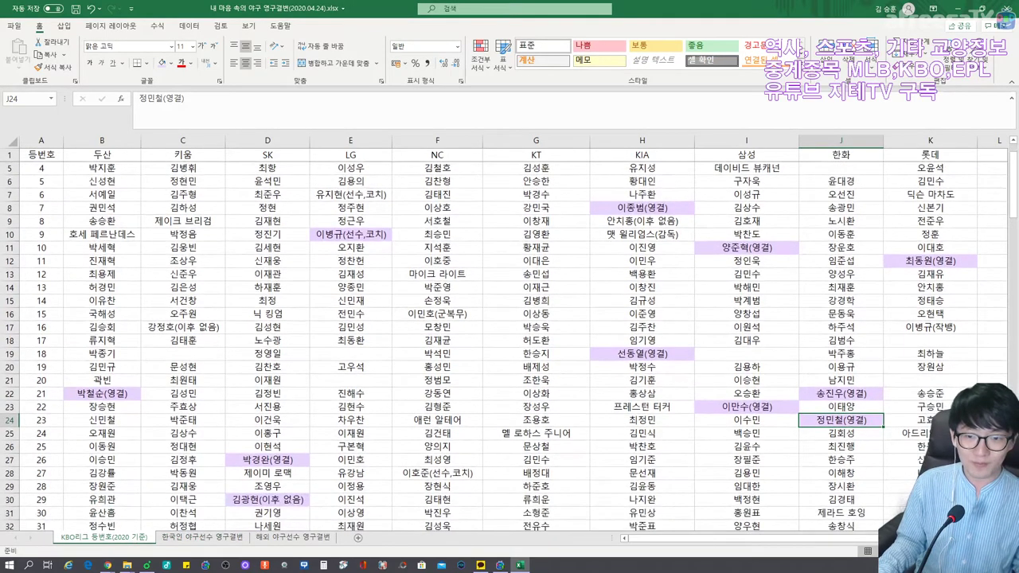
click(915, 433)
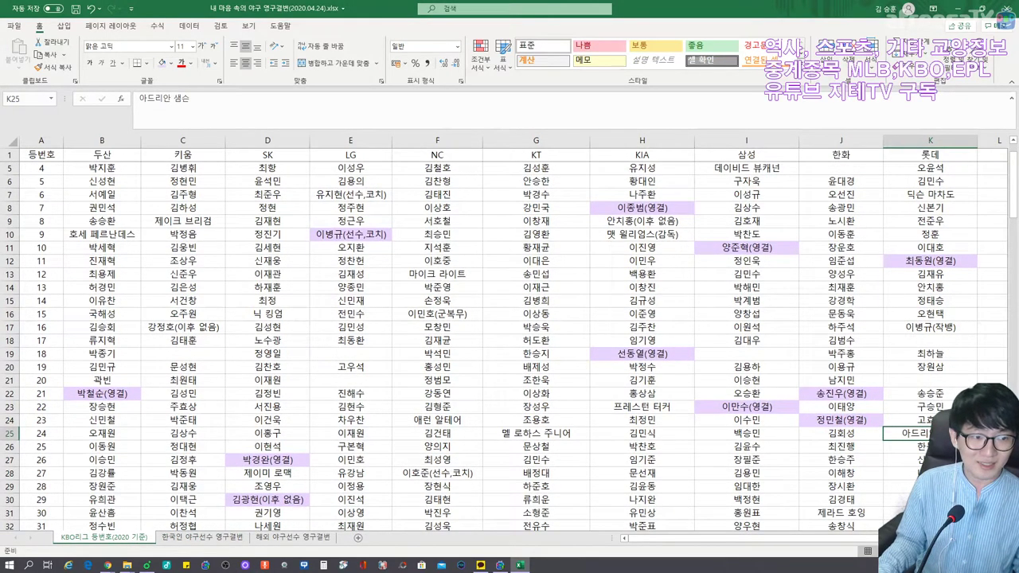
click(267, 460)
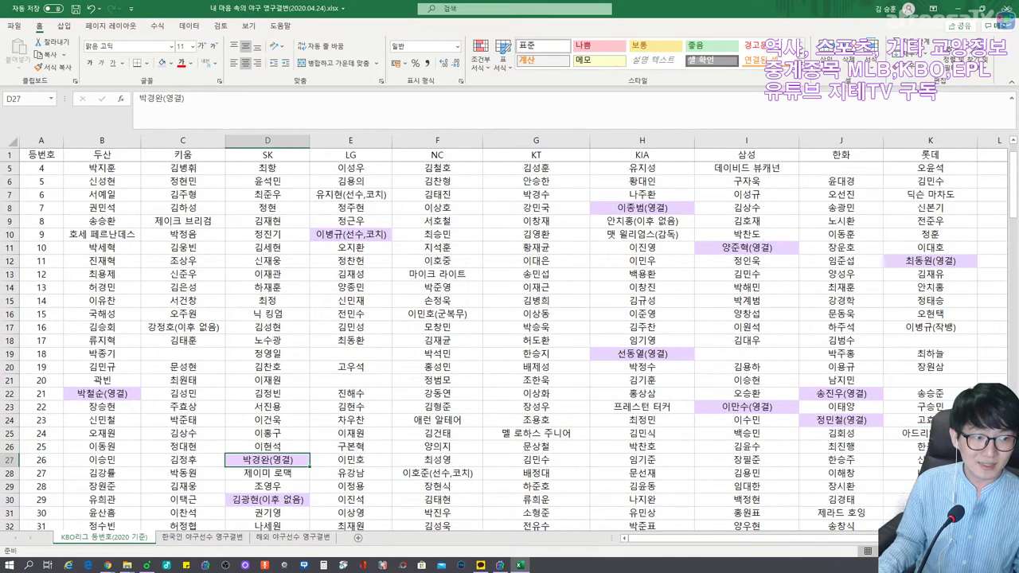
click(204, 541)
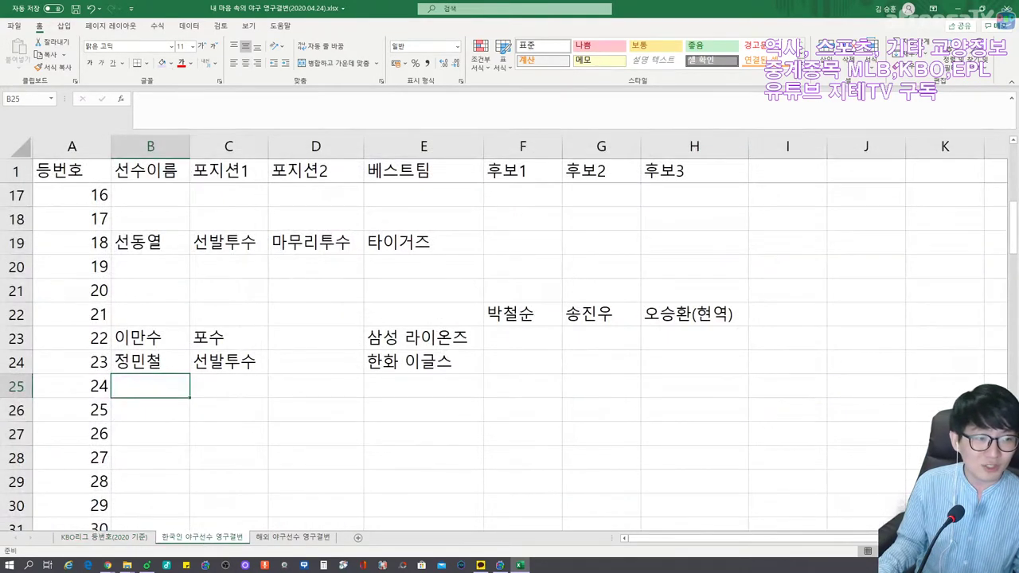
key(Down)
key(Down)
text(ㅂ박경완)
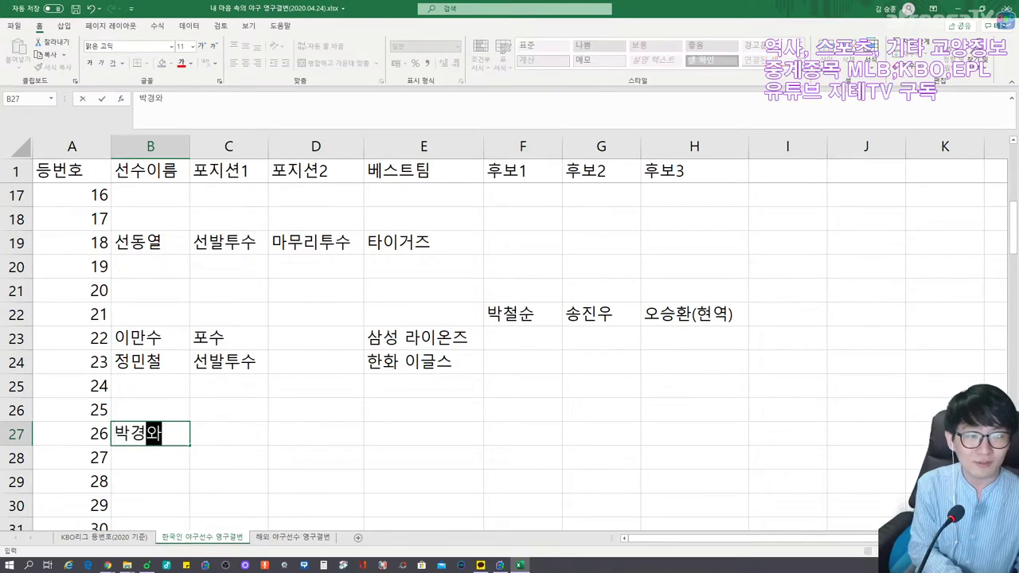
Enter 포수 as the position in cell C27 and SK 와이번스 as the best team in cell E27.
key(Tab)
text(폿수)
key(Tab)
key(Tab)
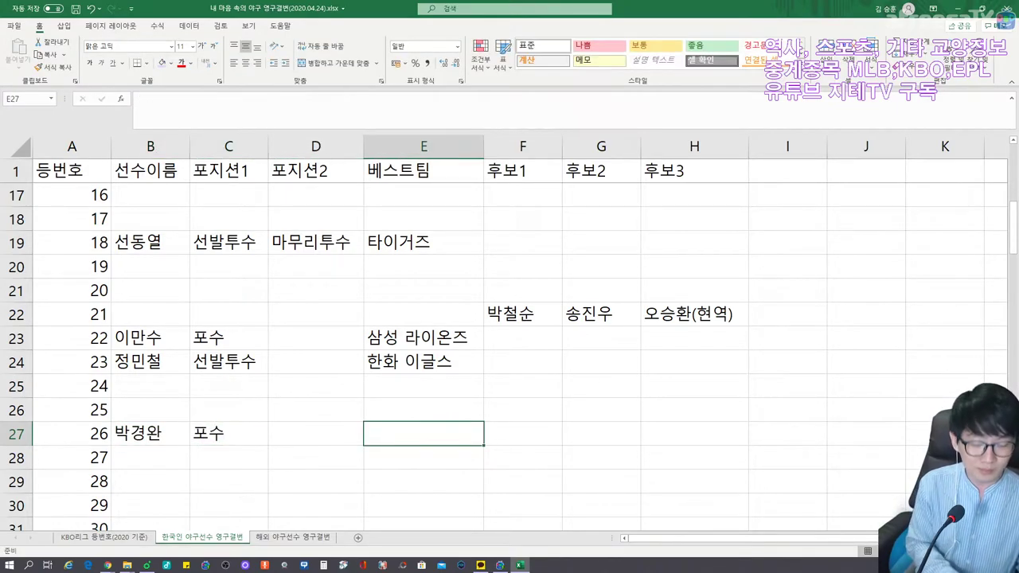
text(SK 와이번스)
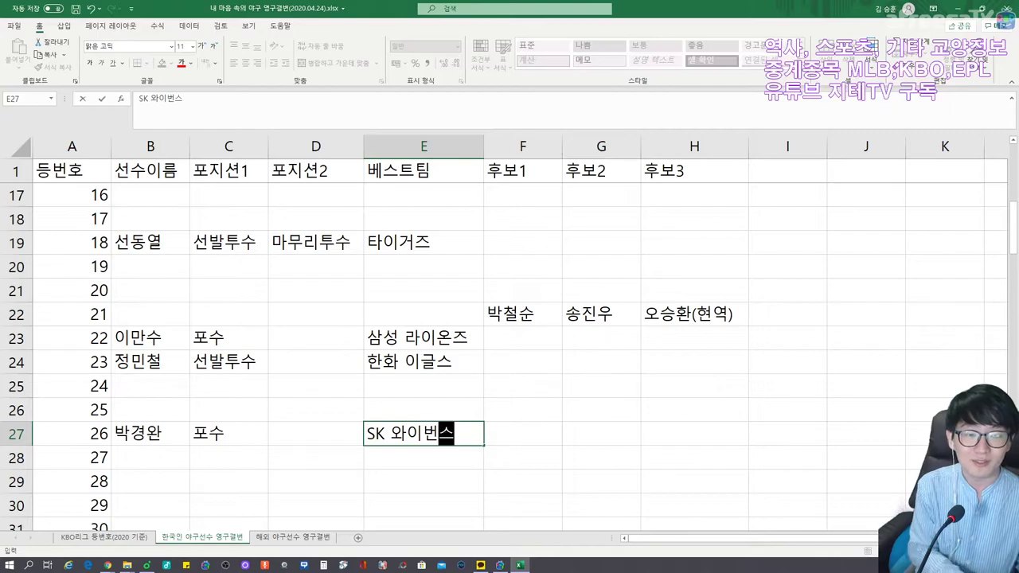
key(Return)
key(Left)
key(Left)
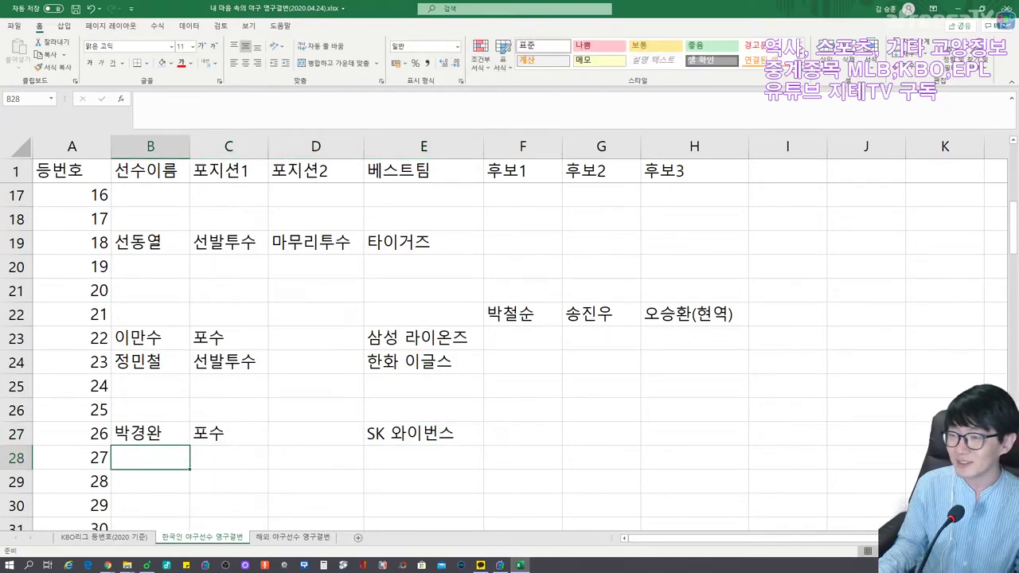
Look up number 27 on the 2020 KBO sheet and enter 이호준 in cell B28 of the Korean players' list.
scroll(504, 354, down, 3)
click(139, 525)
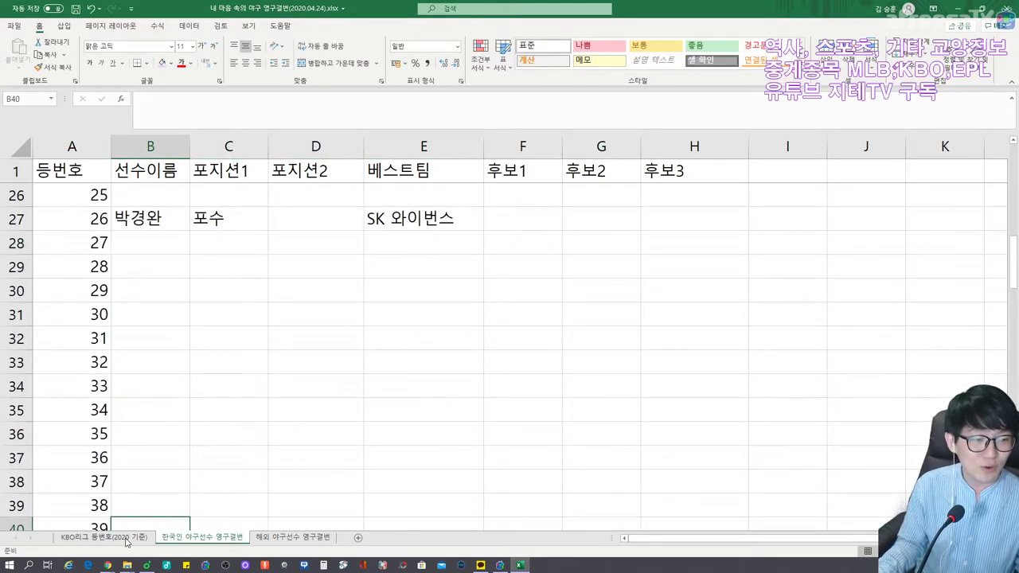
click(103, 537)
scroll(509, 334, down, 2)
click(268, 421)
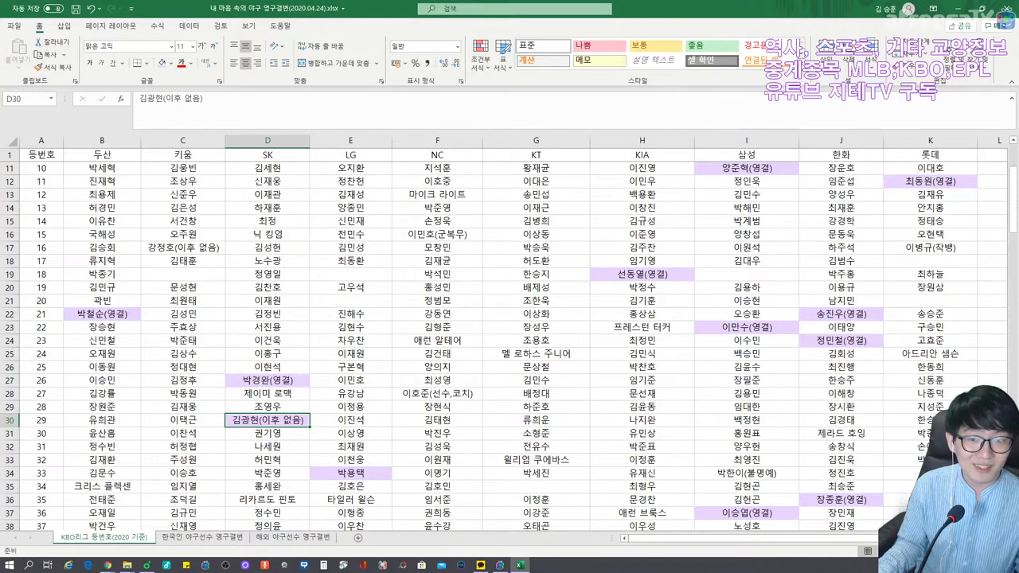
click(437, 394)
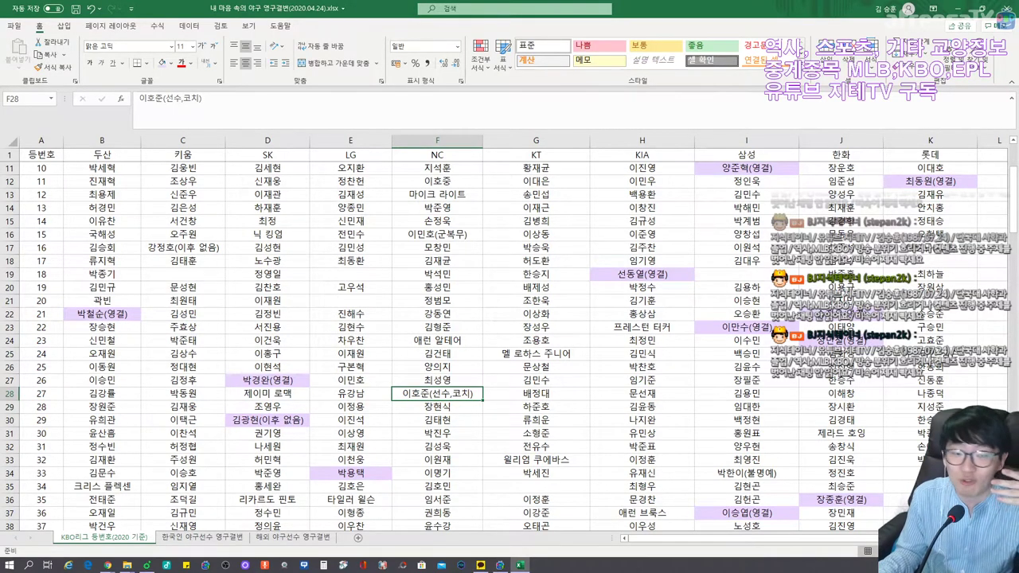
click(211, 540)
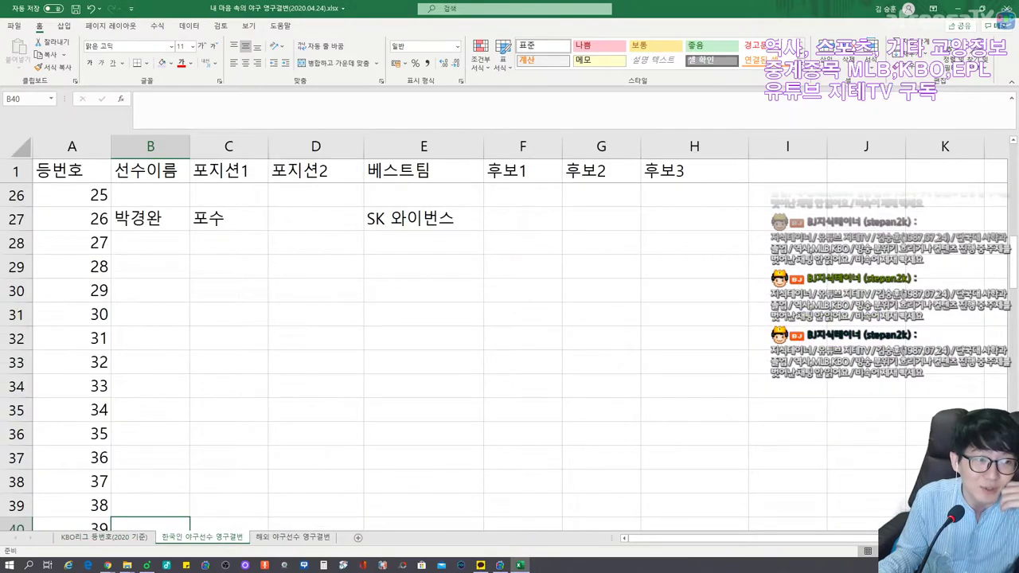
click(151, 243)
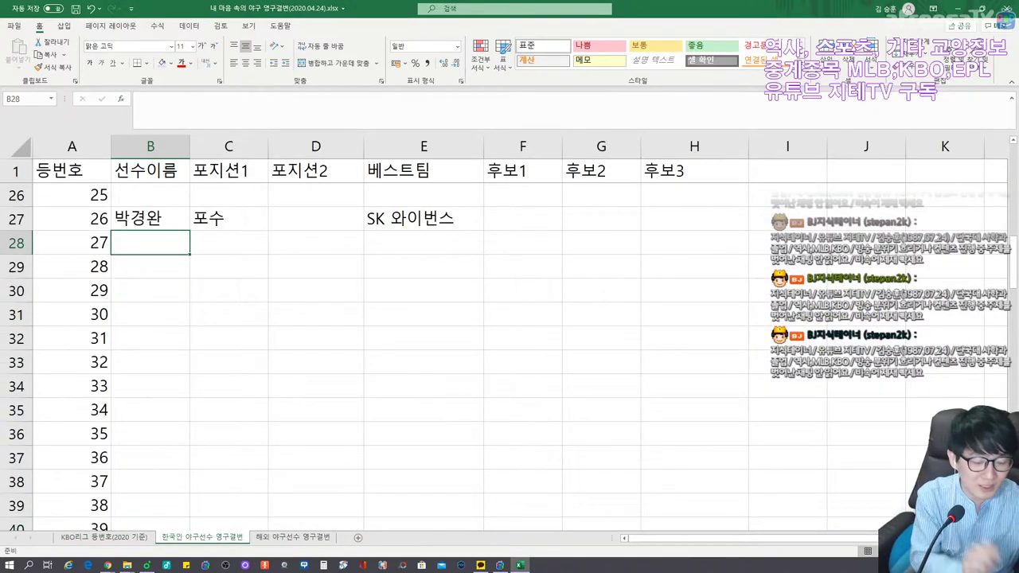
text(이호준)
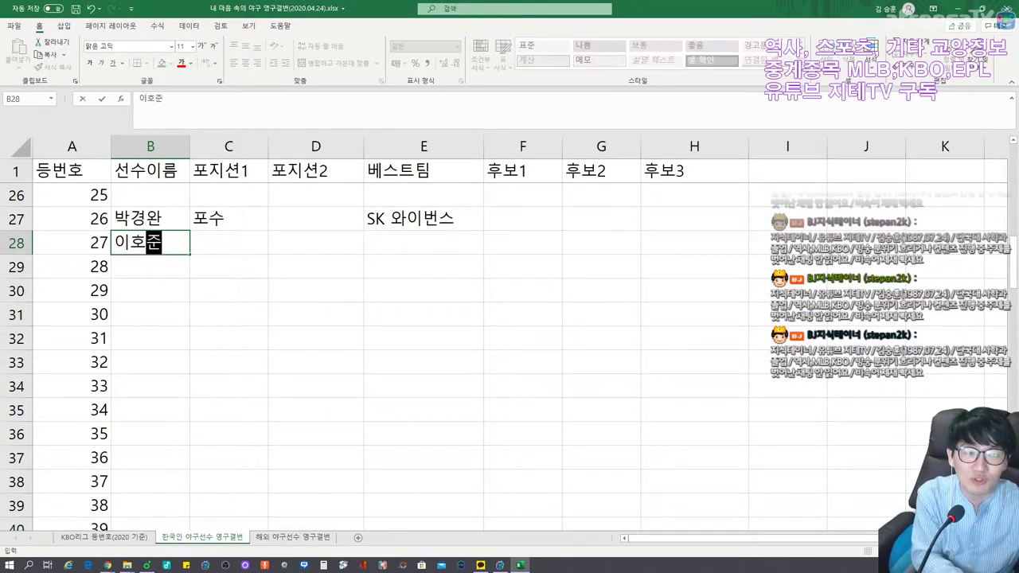
key(Tab)
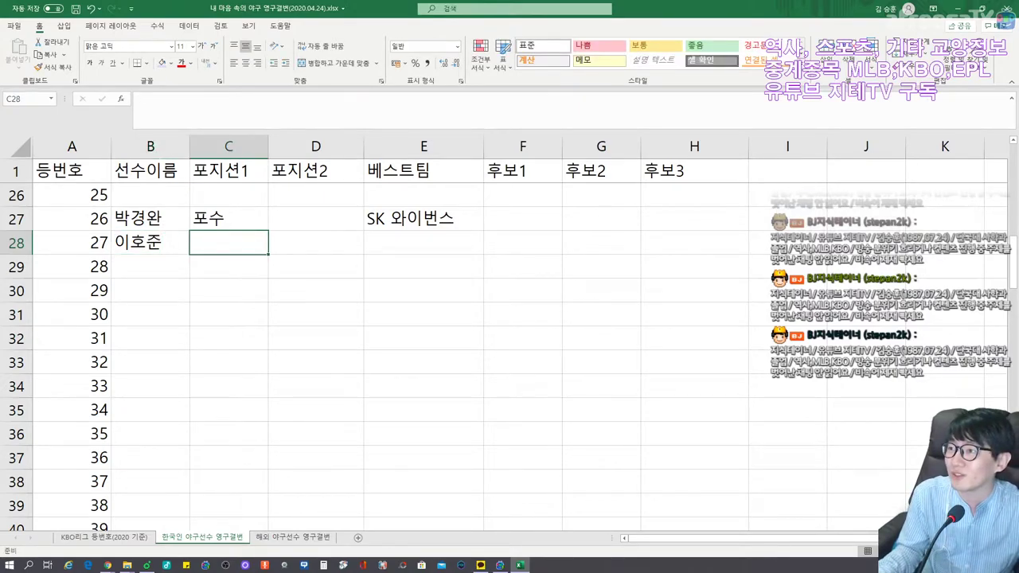
Enter 1루수 as the position for number 27 in cell C28.
key(alt+Tab)
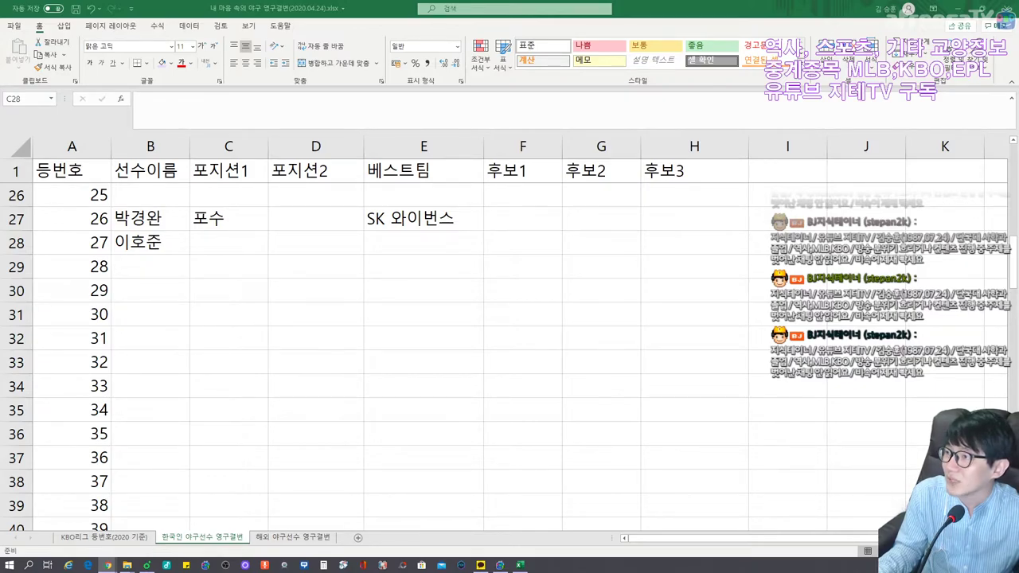
click(236, 252)
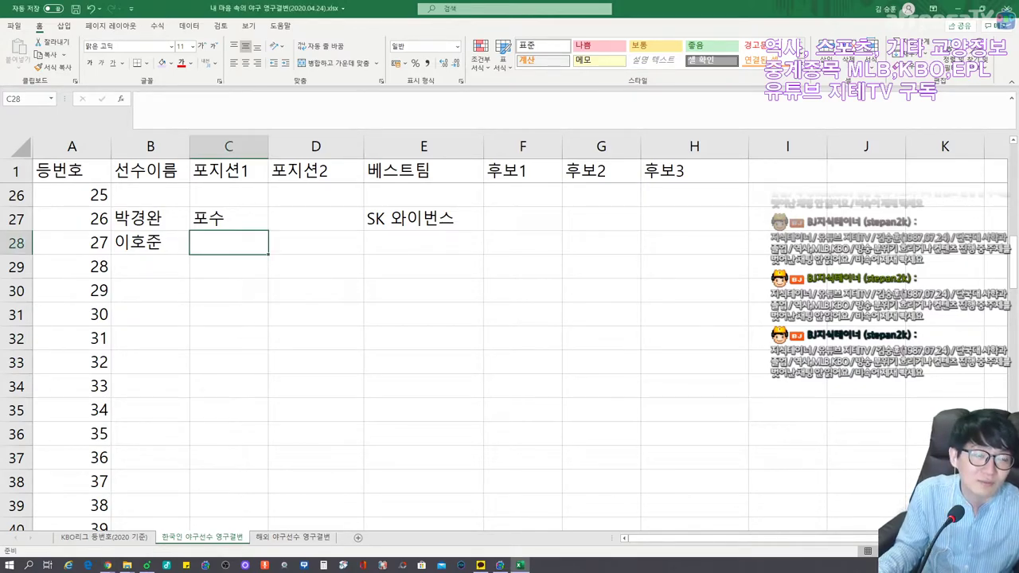
text(1루수)
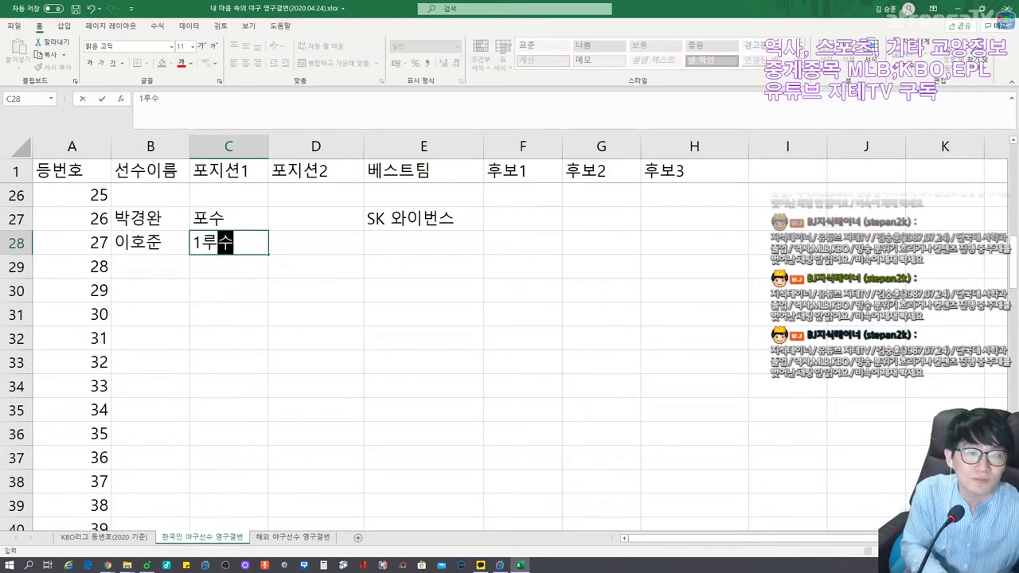
key(Tab)
key(Tab)
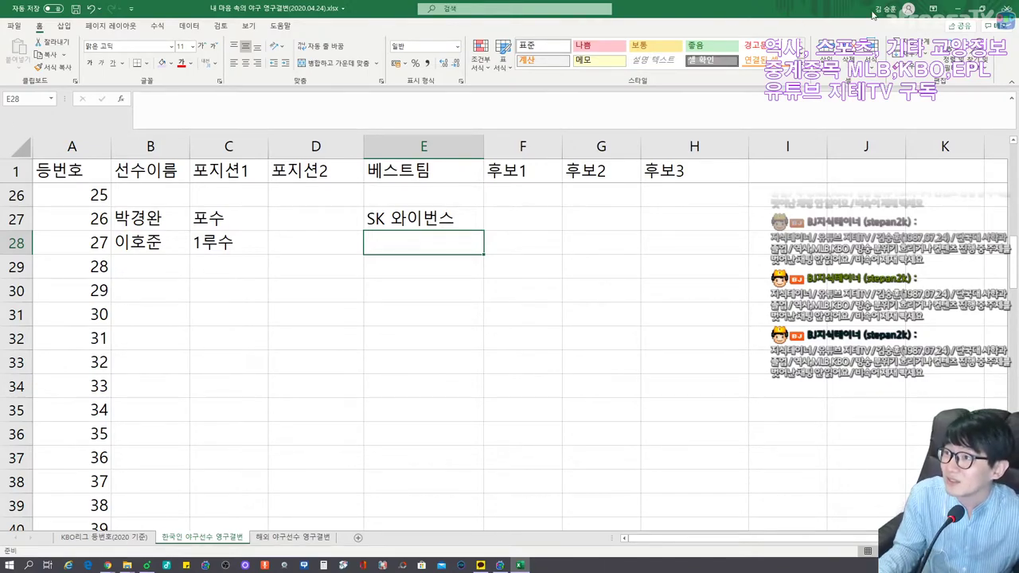
Check the team of the number 27 player on the 2020 KBO sheet and enter NC 다이노스 as the best team in cell E28.
key(alt+Tab)
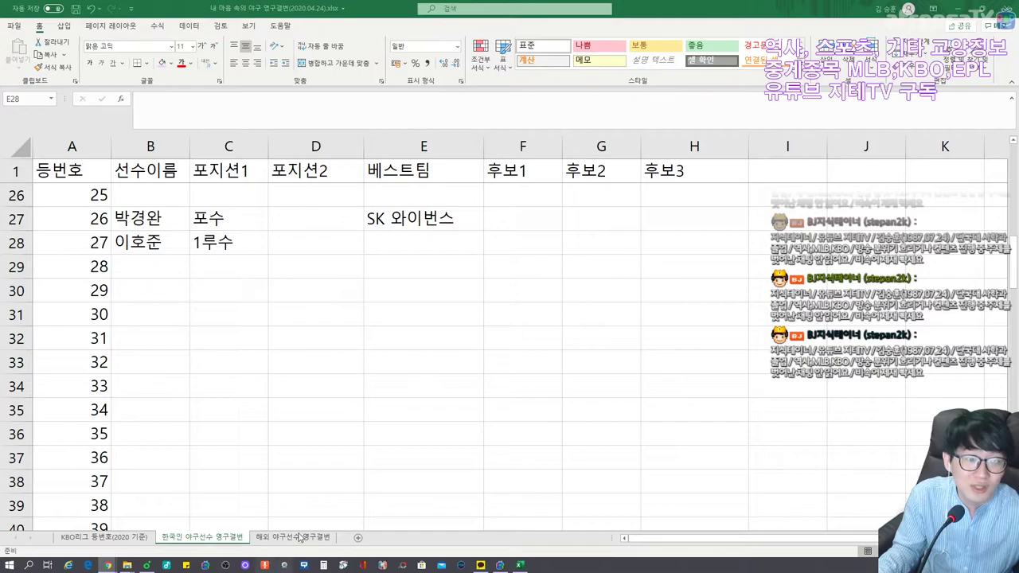
click(139, 538)
click(139, 538)
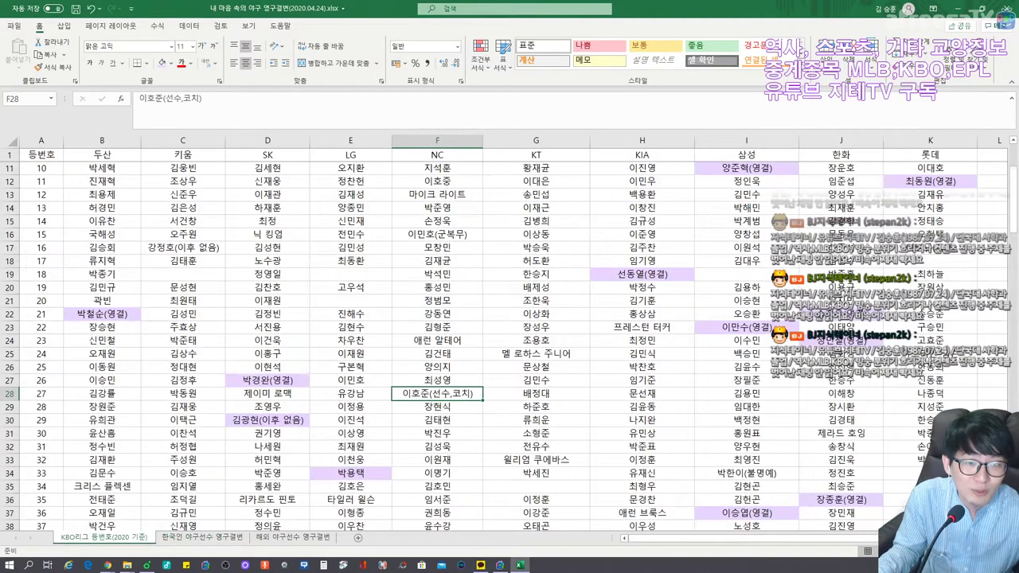
click(267, 394)
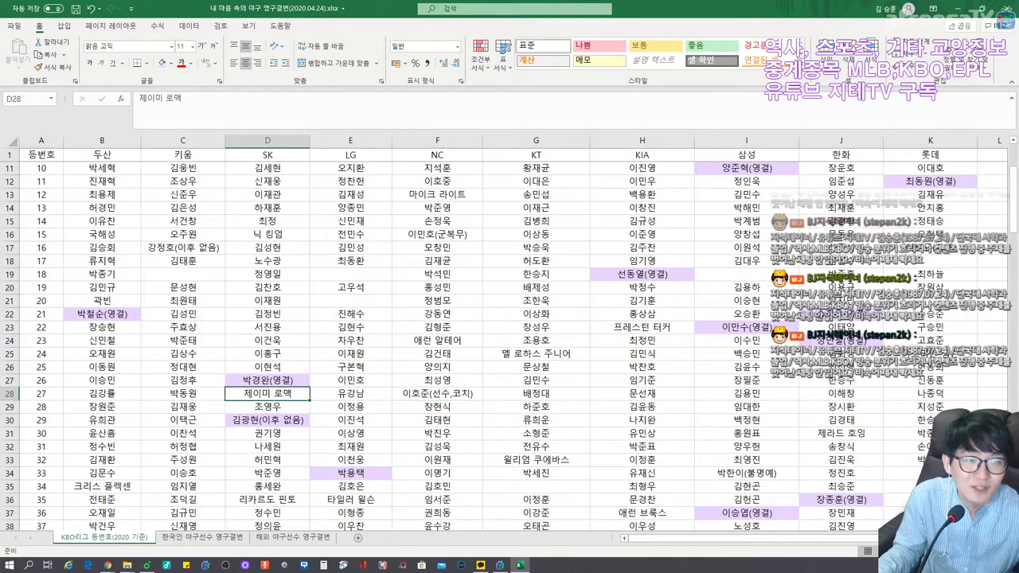
click(438, 393)
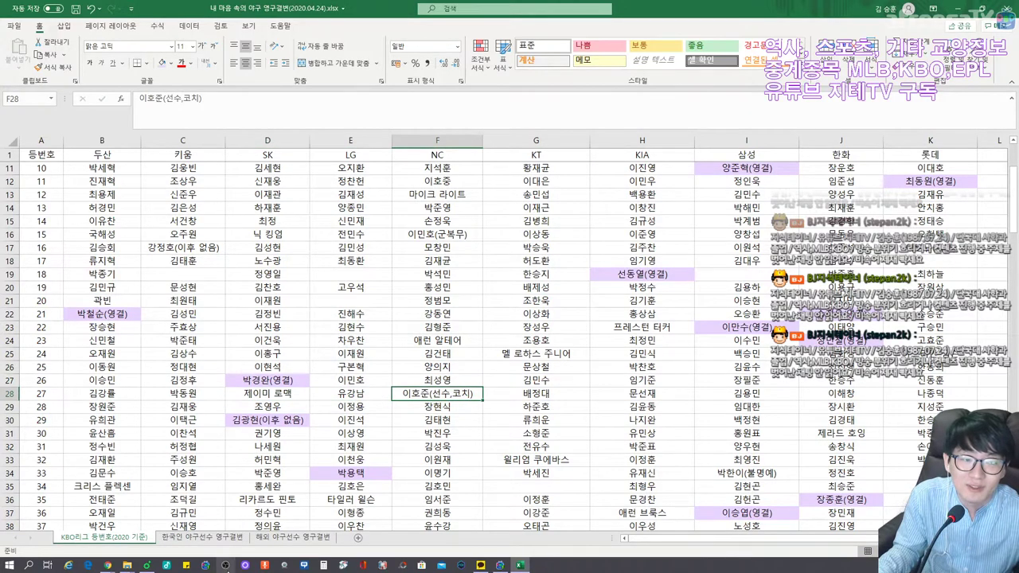
click(230, 540)
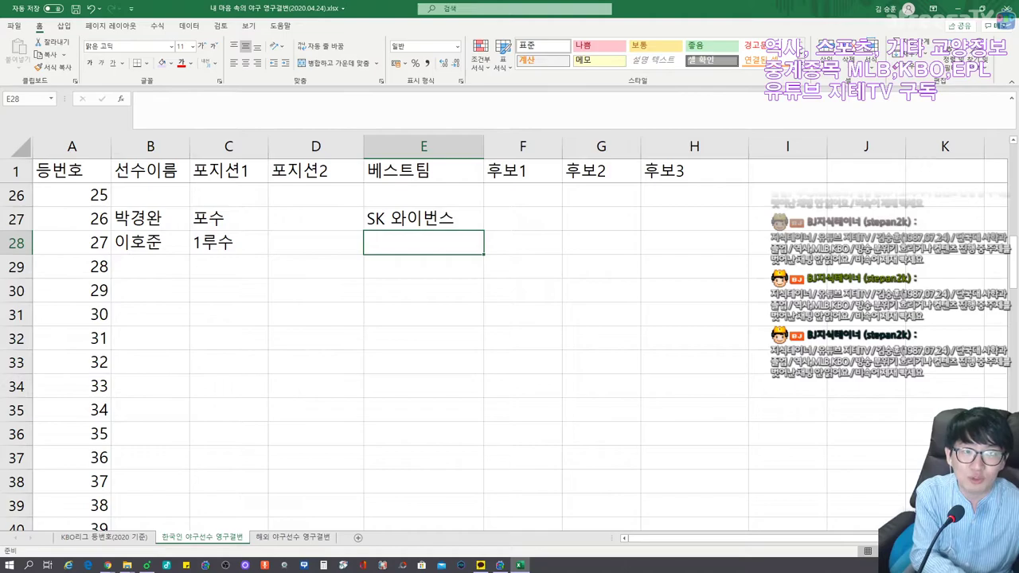
text(NC 다이노슬)
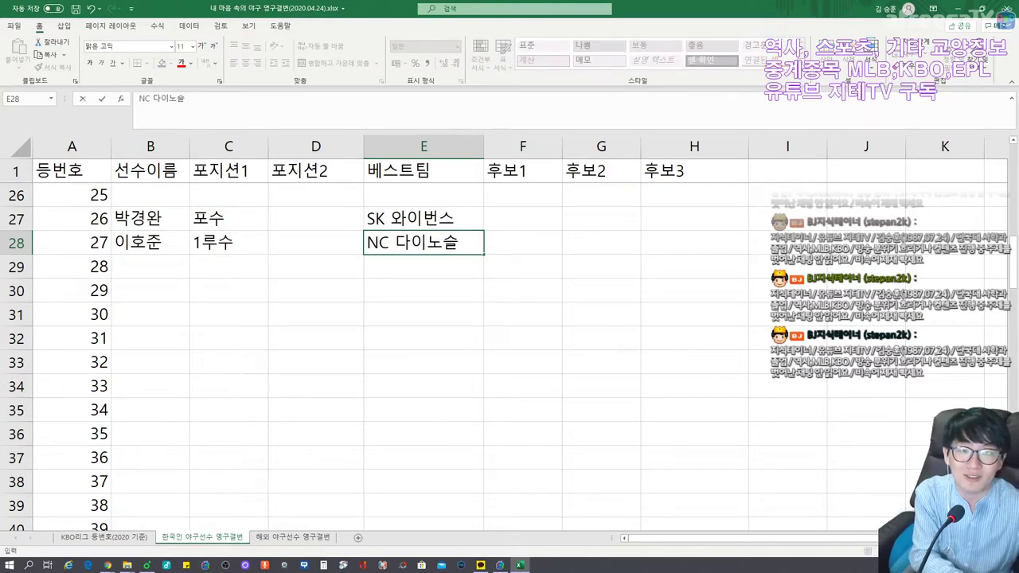
key(BackSpace)
key(ctrl+Return)
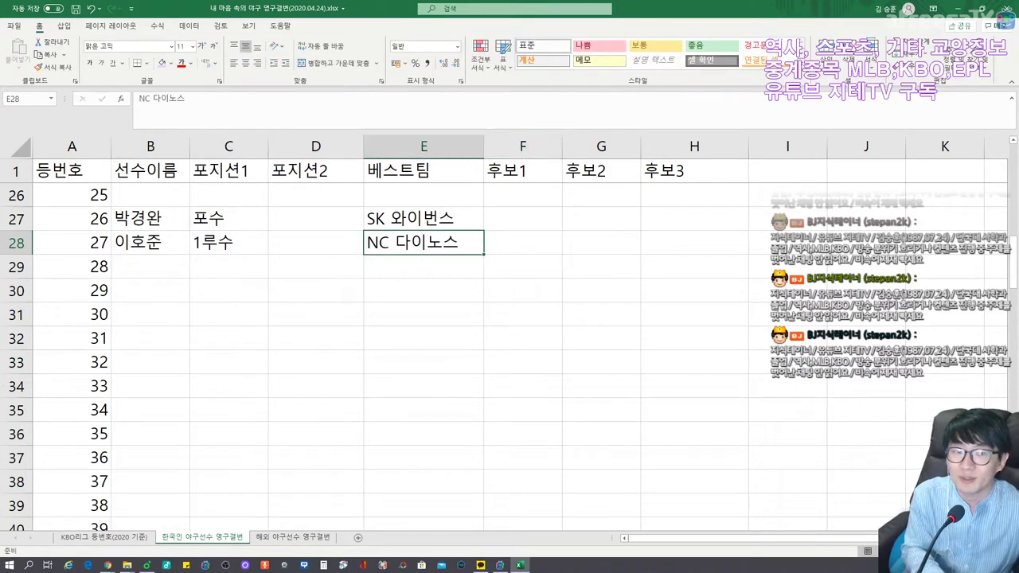
Look up number 28 on the 2020 KBO sheet for a retired-number candidate.
key(Down)
key(Left)
key(Left)
key(Left)
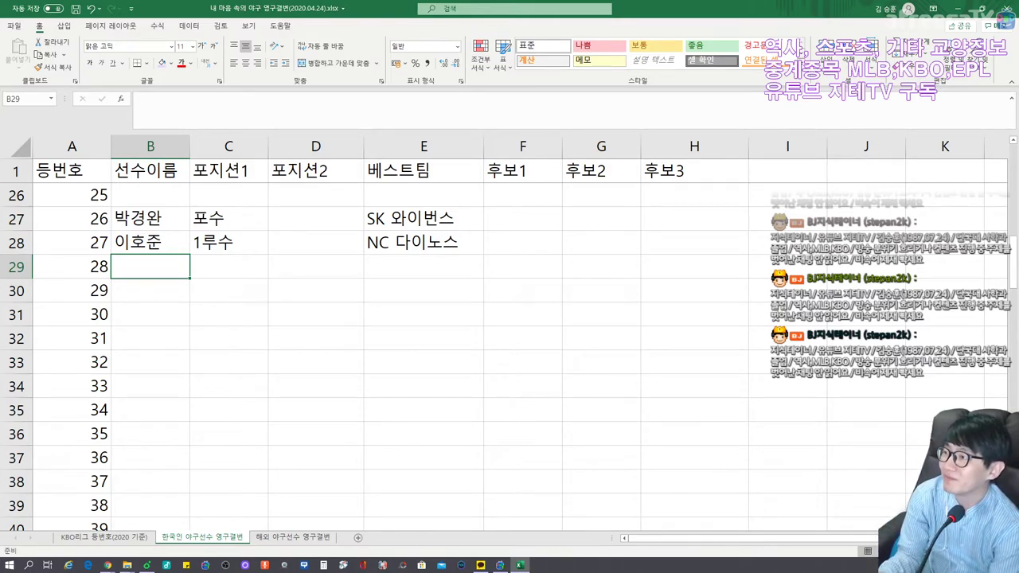
key(alt+Tab)
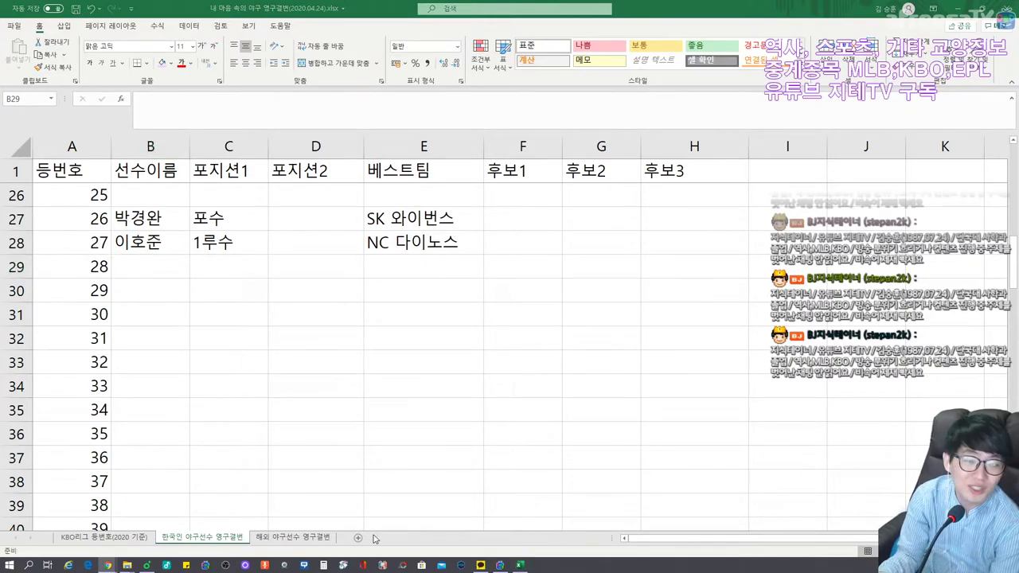
click(124, 541)
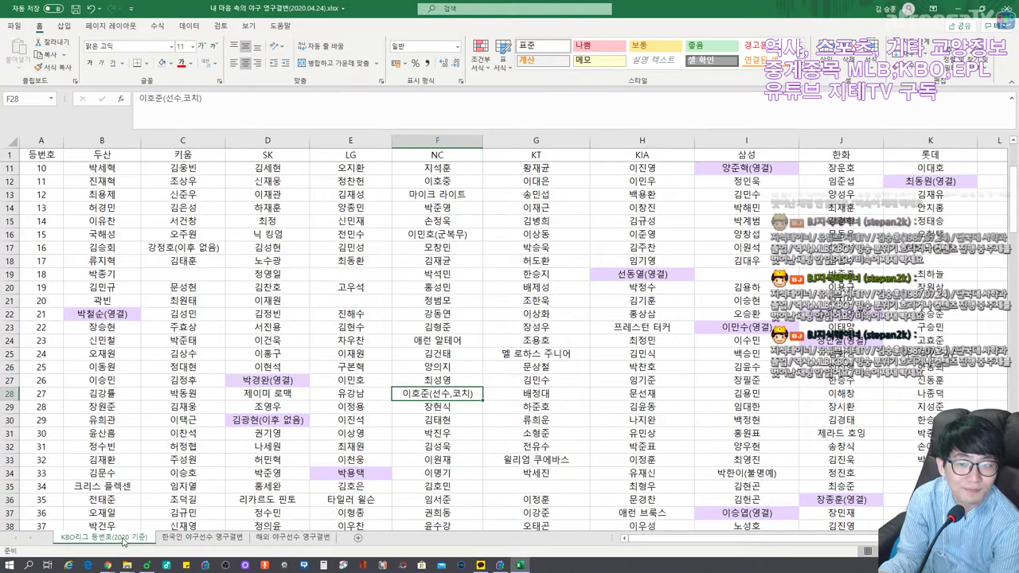
click(102, 407)
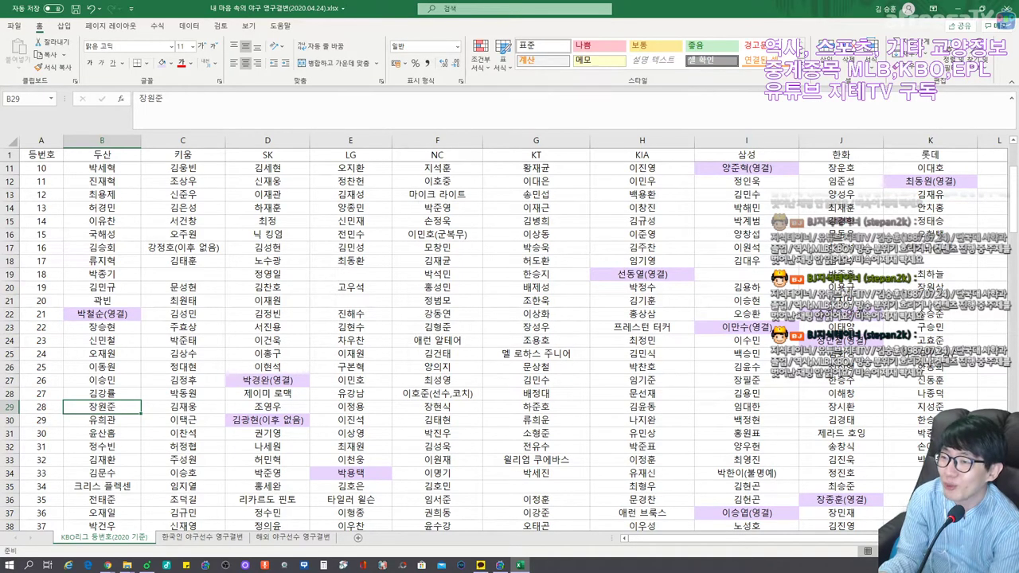
click(199, 538)
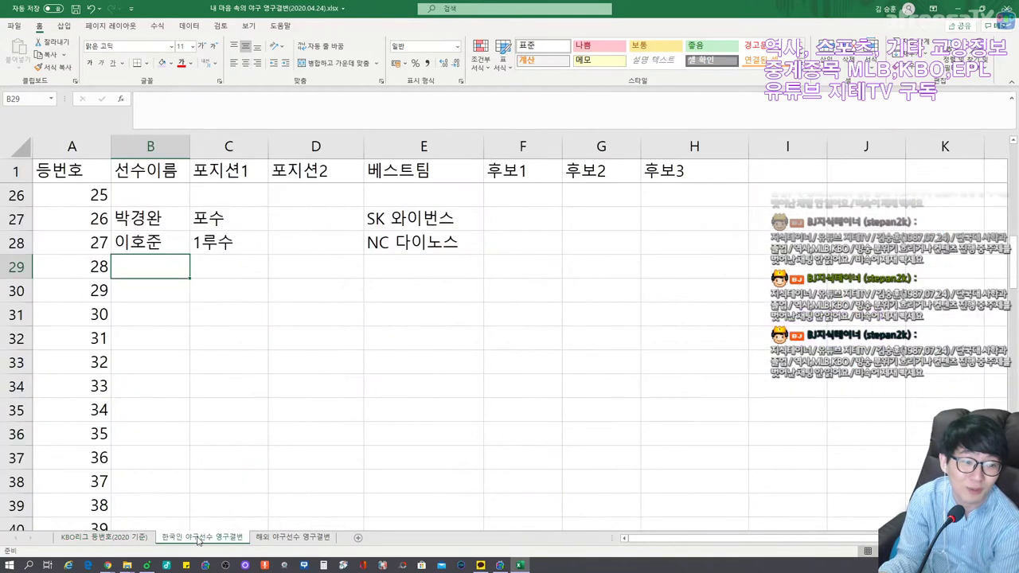
key(Down)
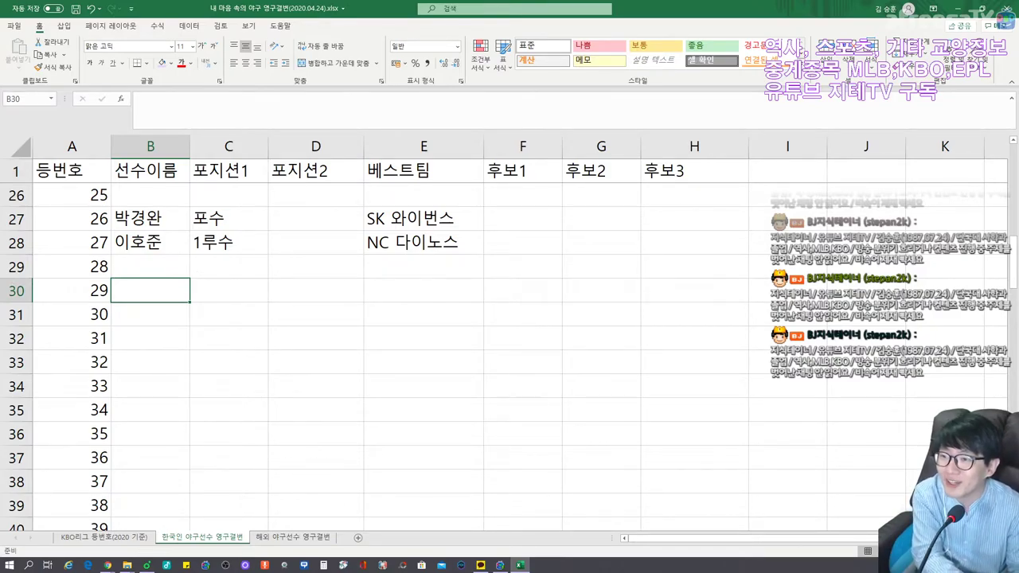
Check number 29 on the 2020 KBO sheet and fill row 30 with 김광현, position 선발투수 and best team SK 와이번스.
click(143, 538)
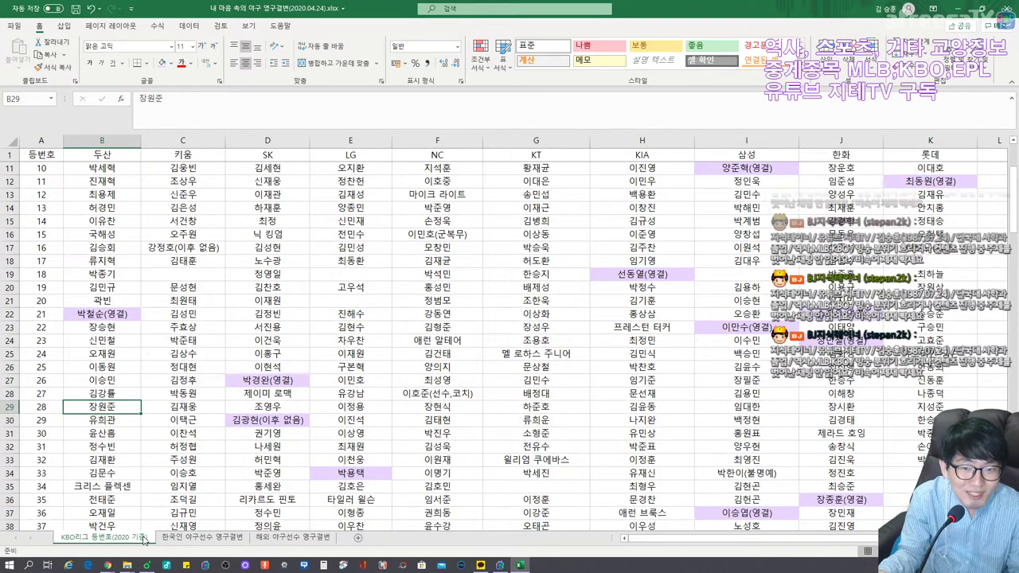
click(179, 541)
text(김광현)
key(Tab)
text(선ㅂ)
text(발투수)
key(Tab)
key(Tab)
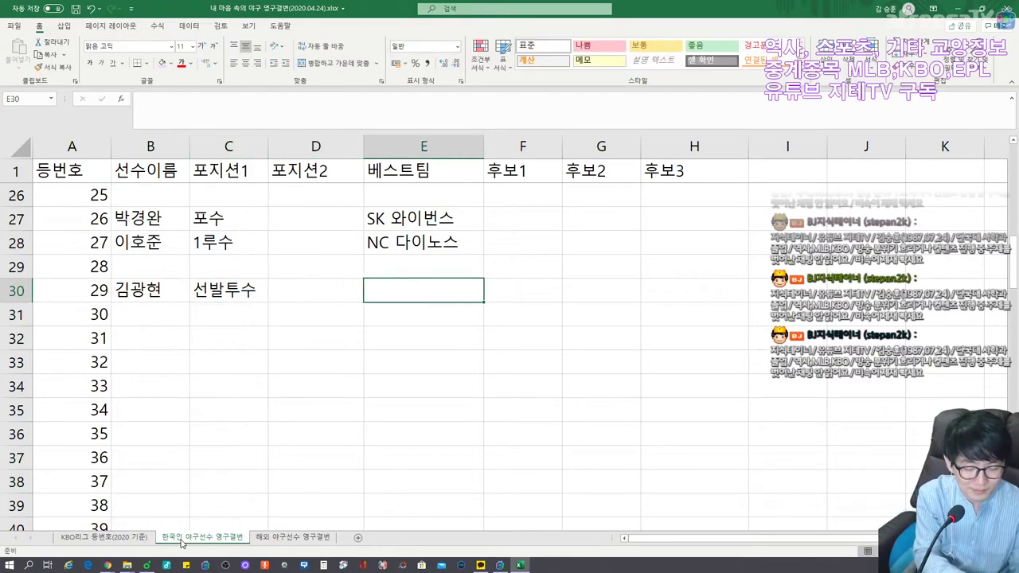
text(SK 와이번스)
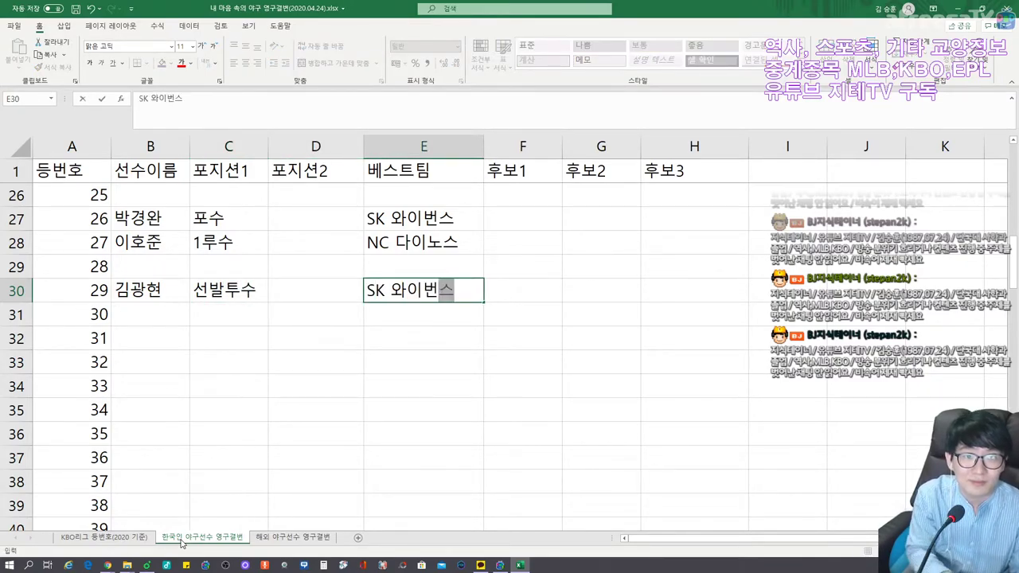
Add a 비고 column heading in cell I1 and enter 현역 for number 29 in cell I30.
key(Tab)
key(Tab)
key(Tab)
key(Tab)
key(Up)
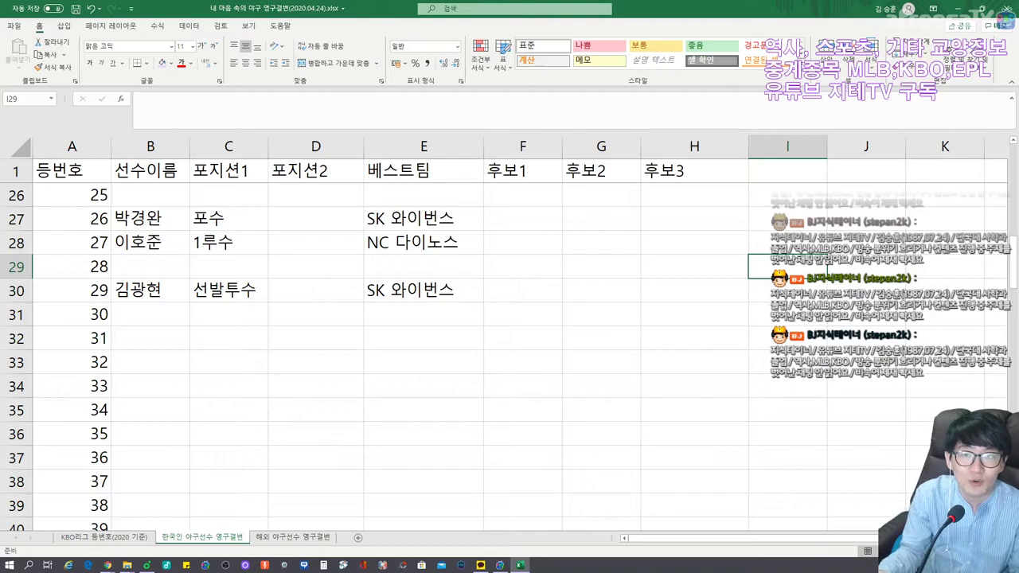
key(ctrl+Up)
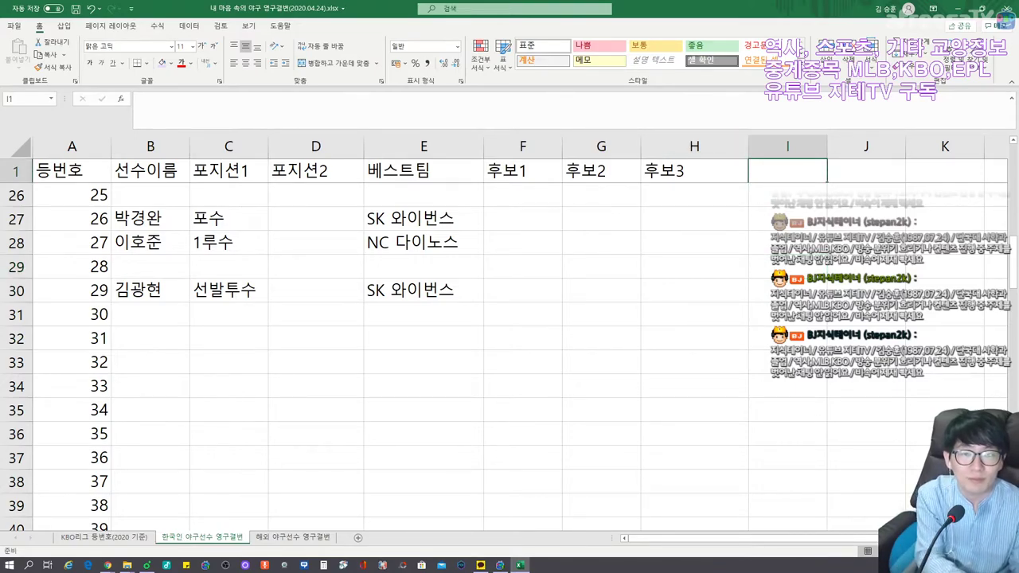
text(비고)
click(788, 290)
text(현역)
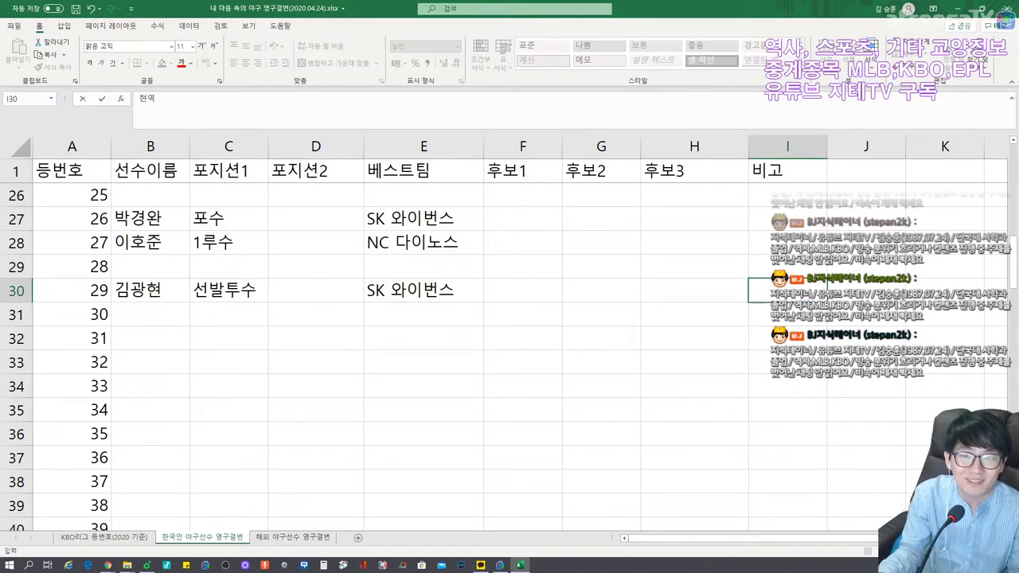
Remove (현역) from the third candidate for number 21 in cell H22 and enter 오승환 현역 in cell I22.
scroll(788, 313, up, 3)
click(787, 314)
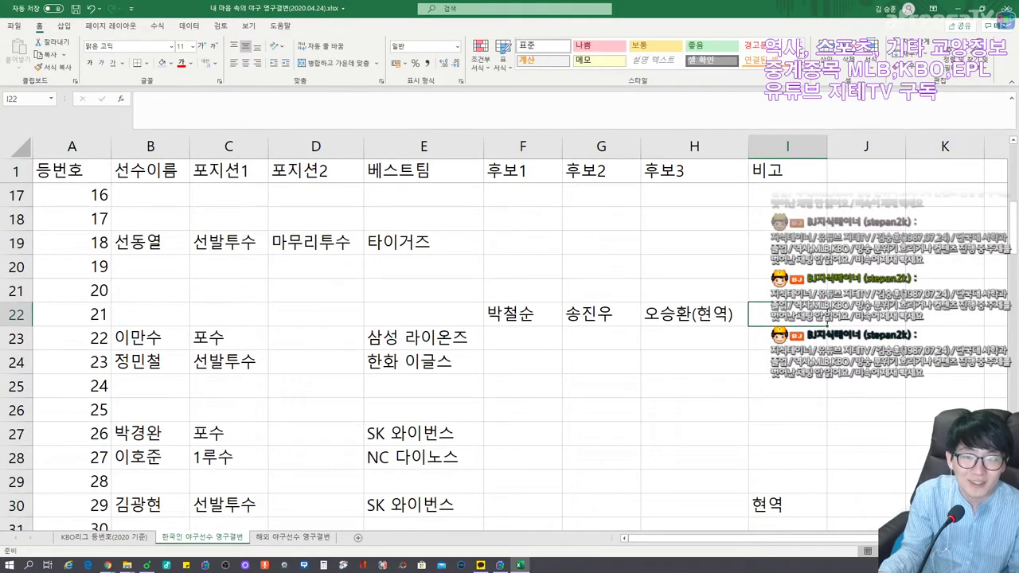
double_click(739, 314)
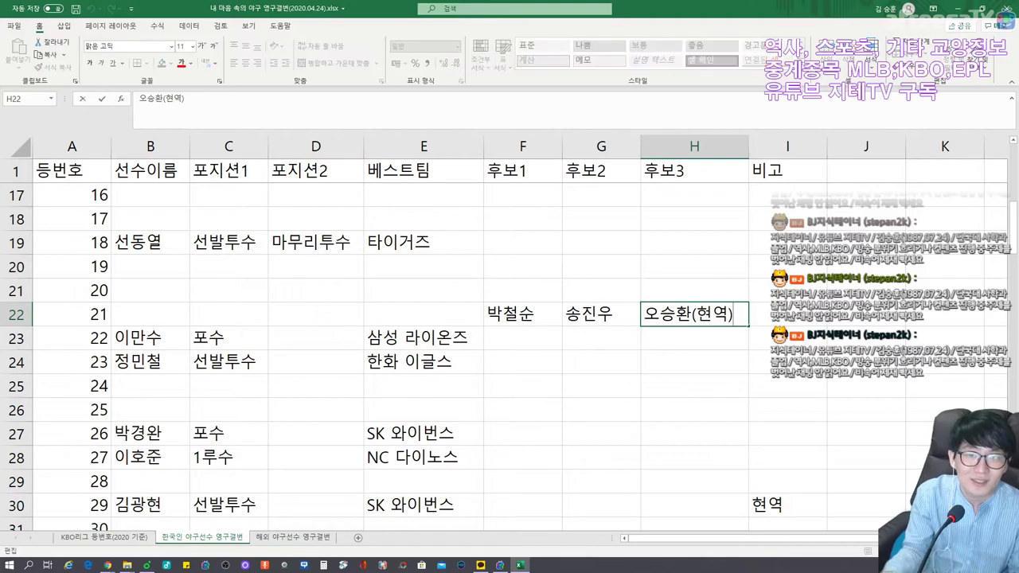
key(BackSpace)
key(BackSpace)
key(BackSpace)
key(BackSpace)
key(Tab)
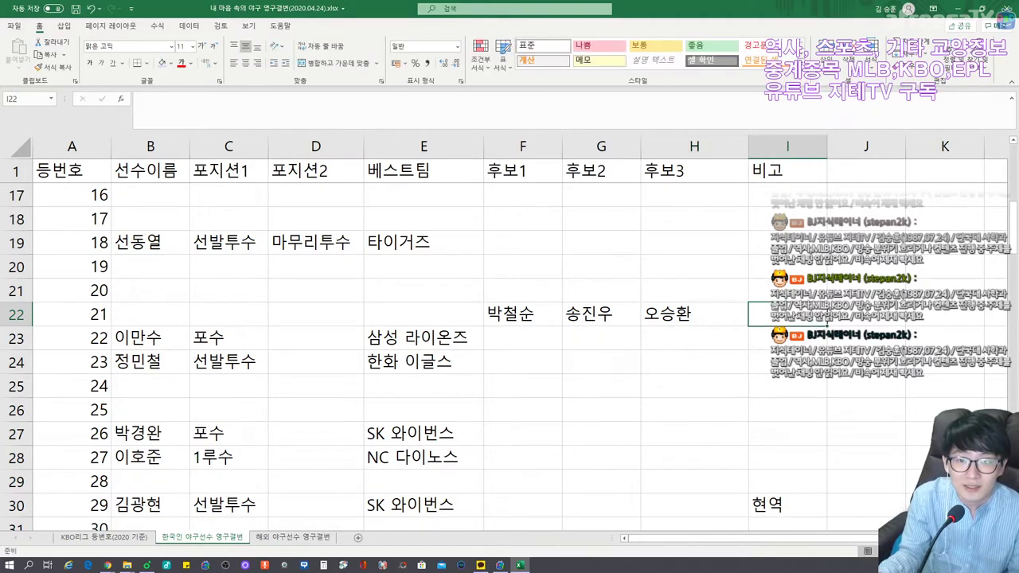
text(오승환 현역)
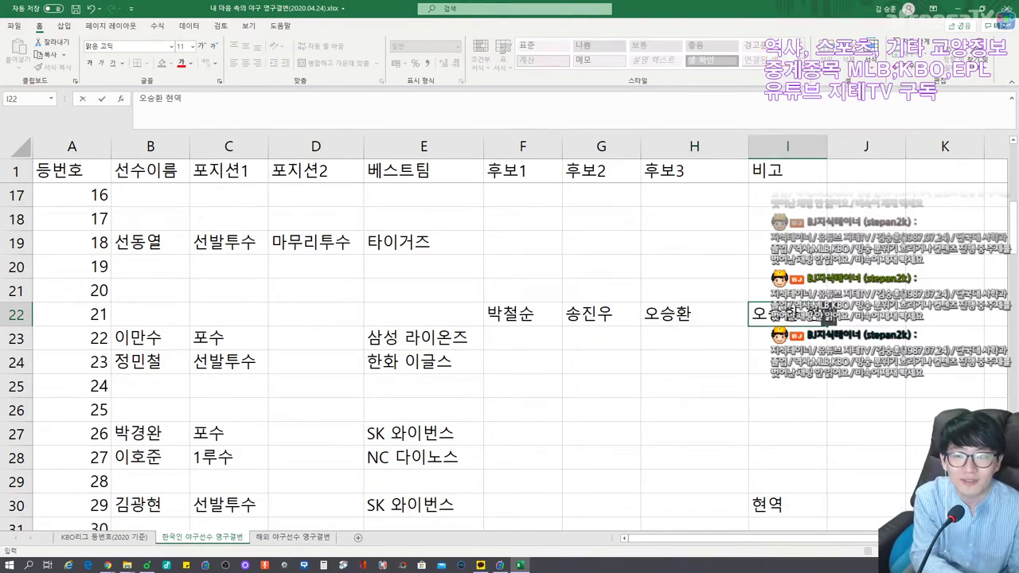
key(Return)
scroll(510, 351, down, 3)
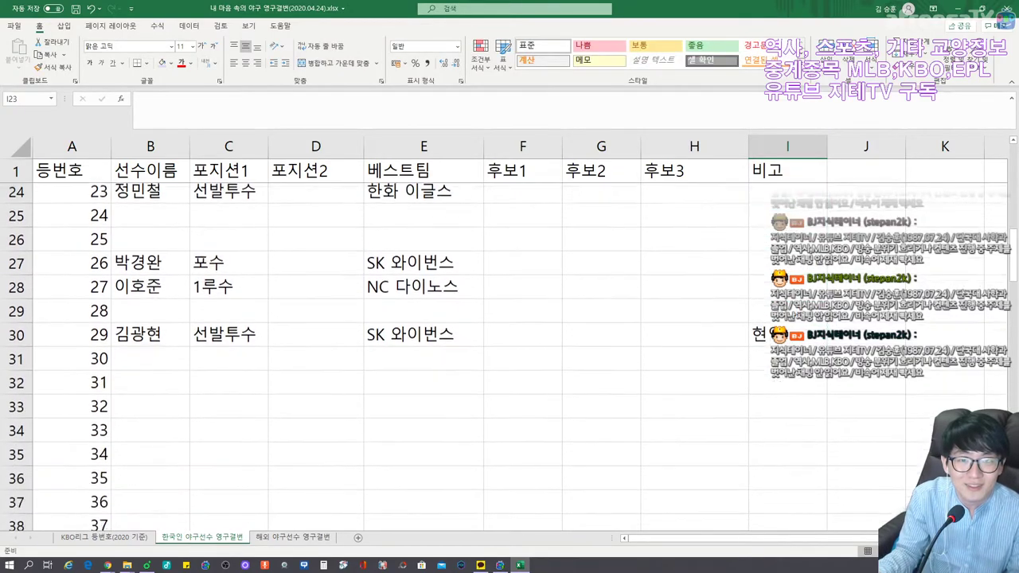
Check numbers 30 to 33 on the 2020 KBO sheet and enter 박용택 as the player for number 33 in cell B34.
click(150, 314)
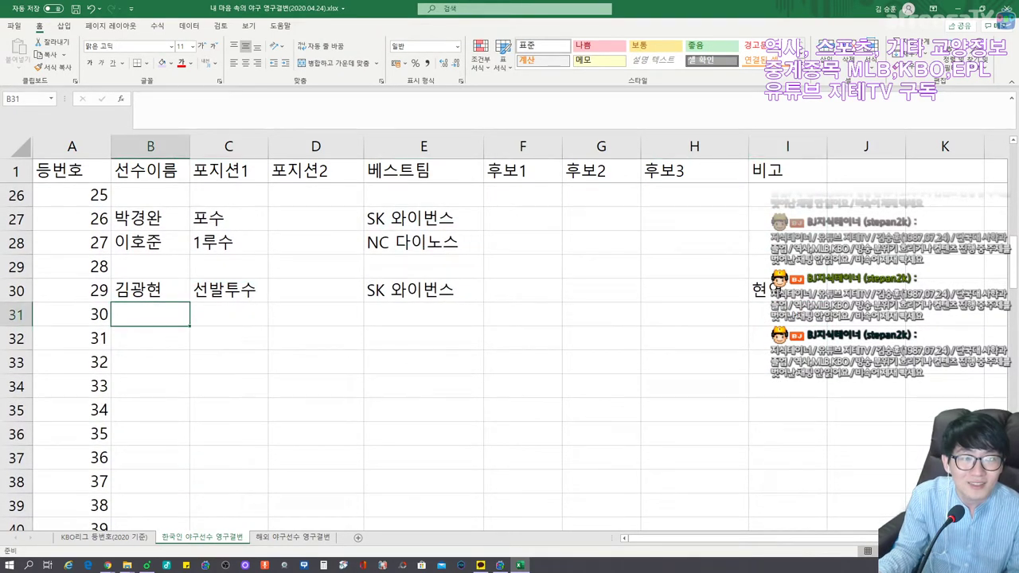
click(125, 537)
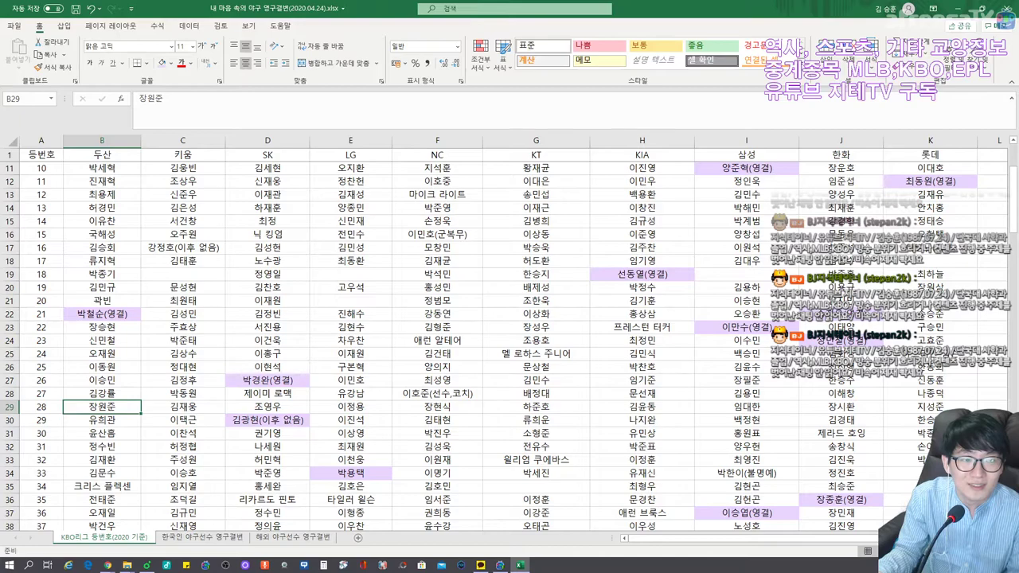
click(268, 420)
click(350, 473)
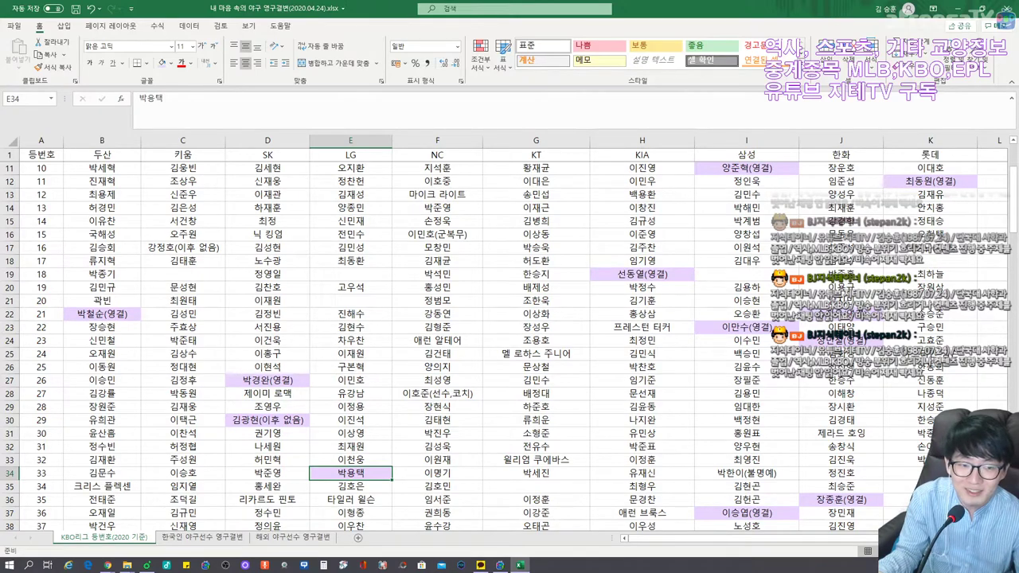
click(210, 541)
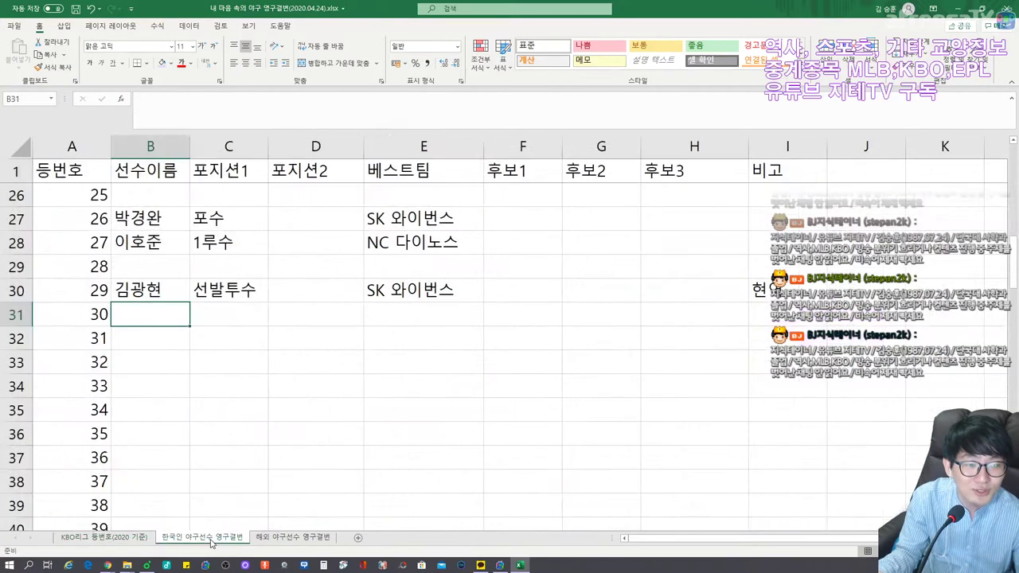
key(Down)
key(Down)
key(Down)
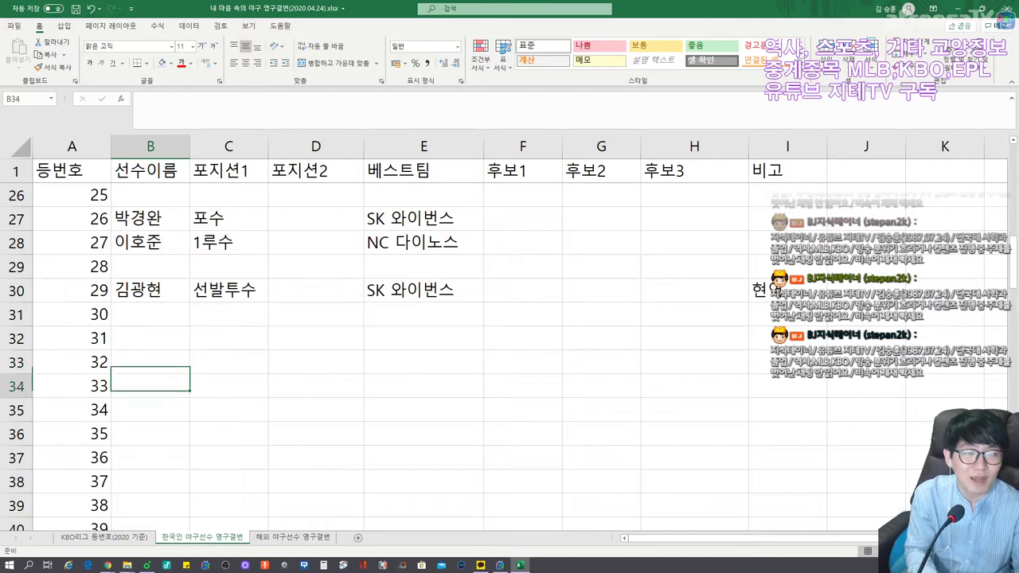
text(박용택)
key(Tab)
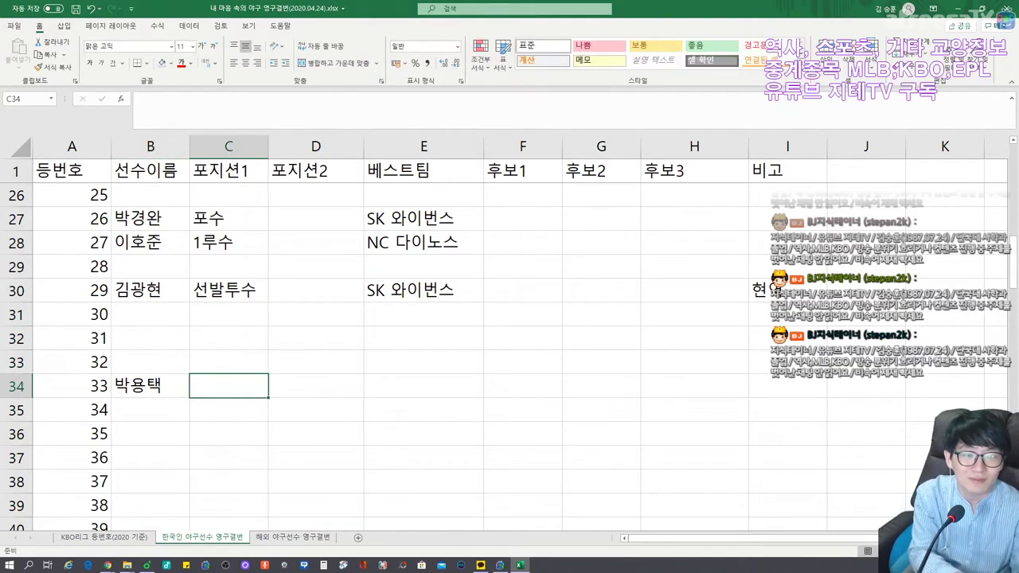
Enter 외야수 as the first position and LG 트윈스 as the best team for number 33 in row 34.
text(외얏수)
key(Tab)
key(Tab)
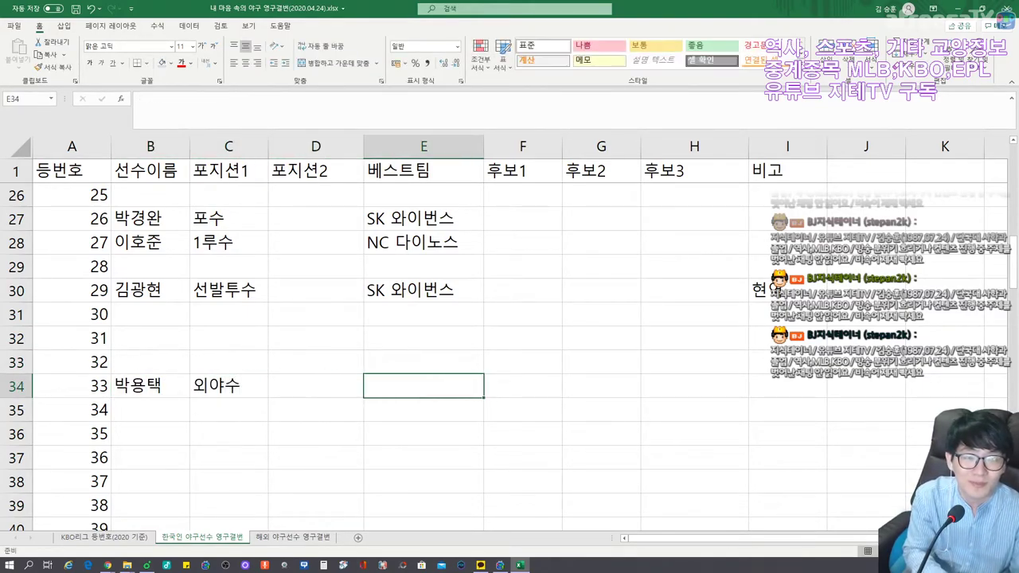
text(LG )
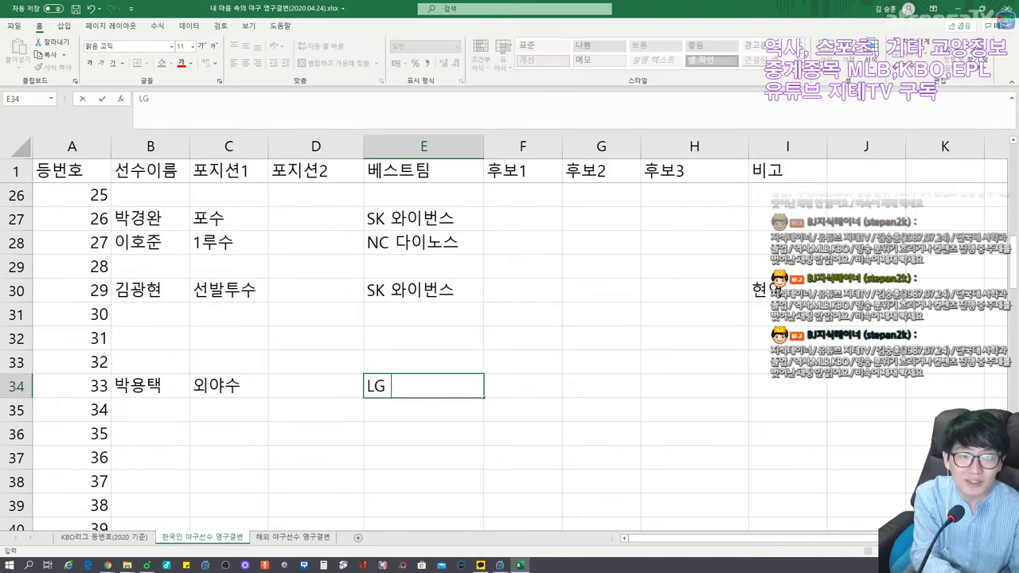
text(트윈스)
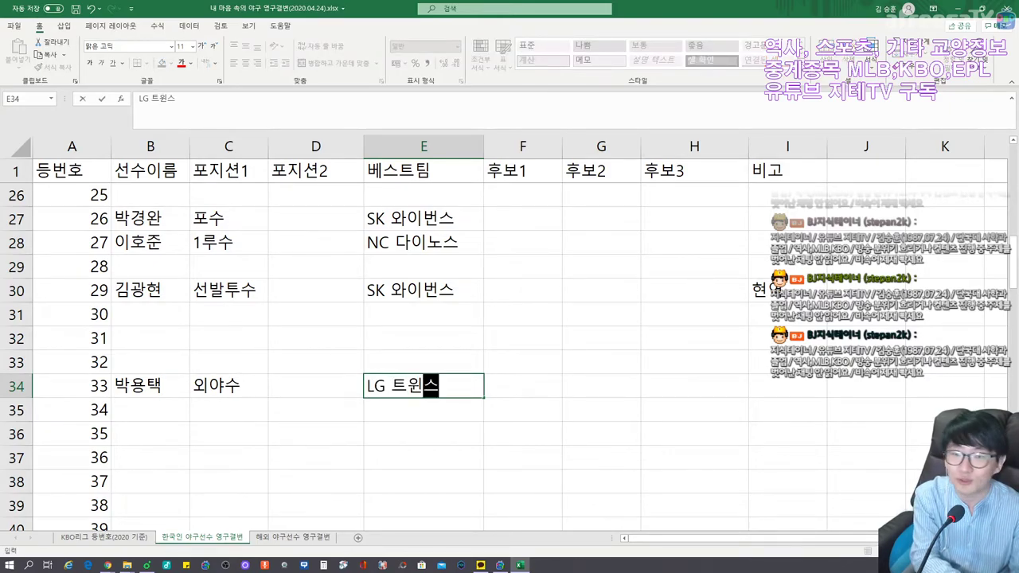
Enter the remark 2020 은퇴 시즌 for number 33 in cell I34 and widen column I to fit its text.
key(Tab)
key(Tab)
key(Tab)
key(Tab)
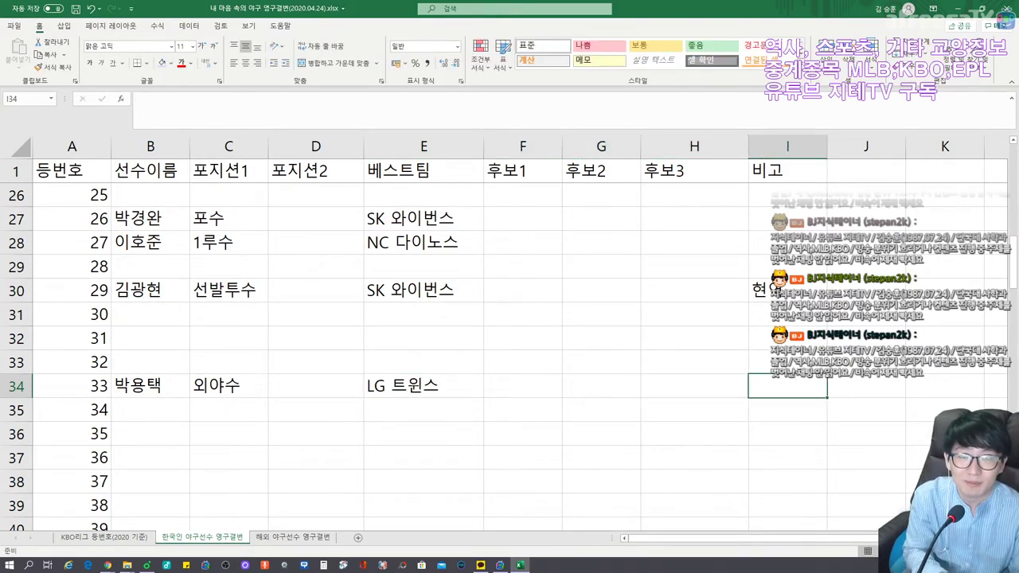
text(현ㅇ)
key(BackSpace)
key(BackSpace)
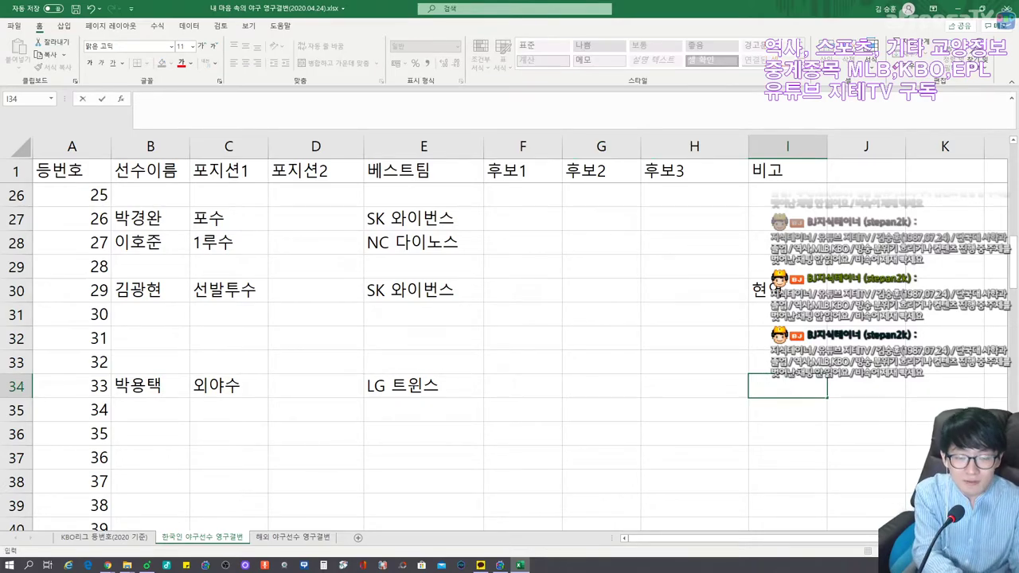
text(2020)
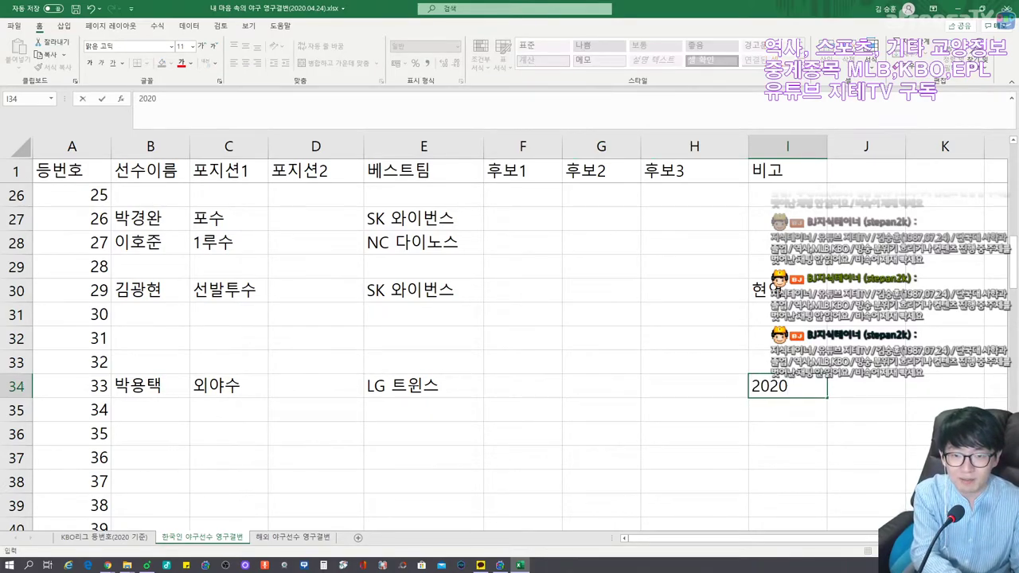
text( 은퇴)
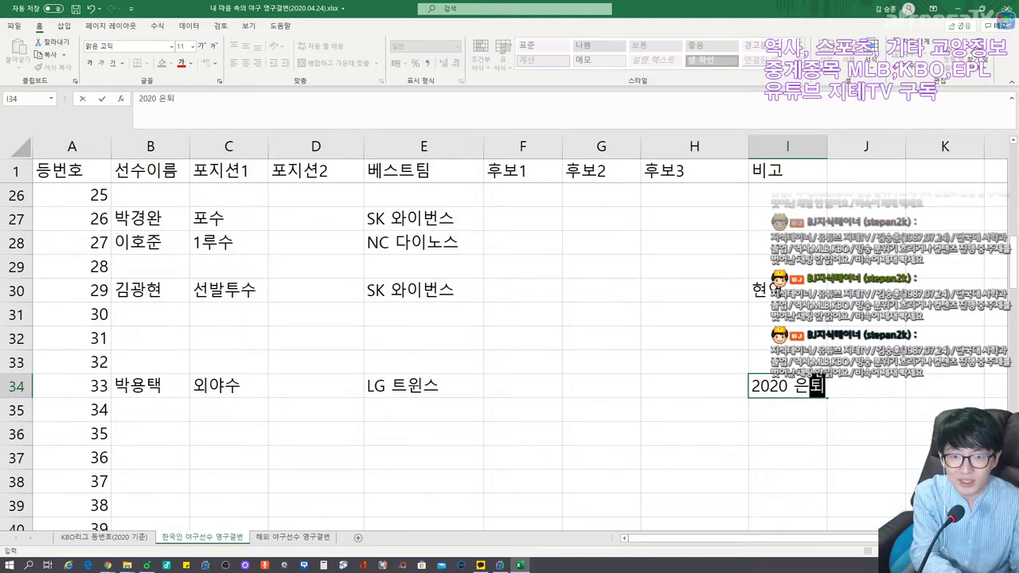
text( 시즈ㄴ)
key(Return)
key(Up)
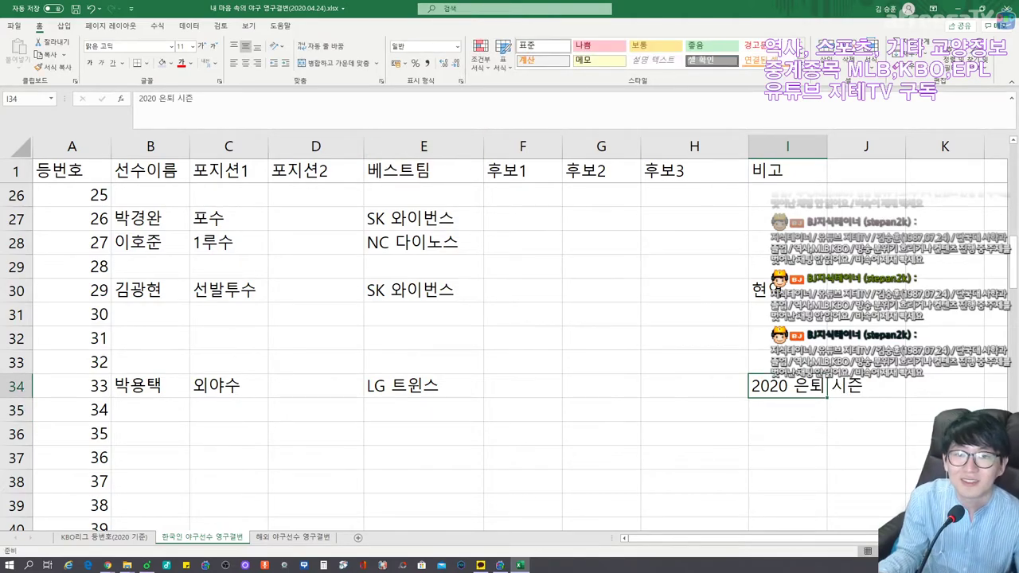
double_click(827, 146)
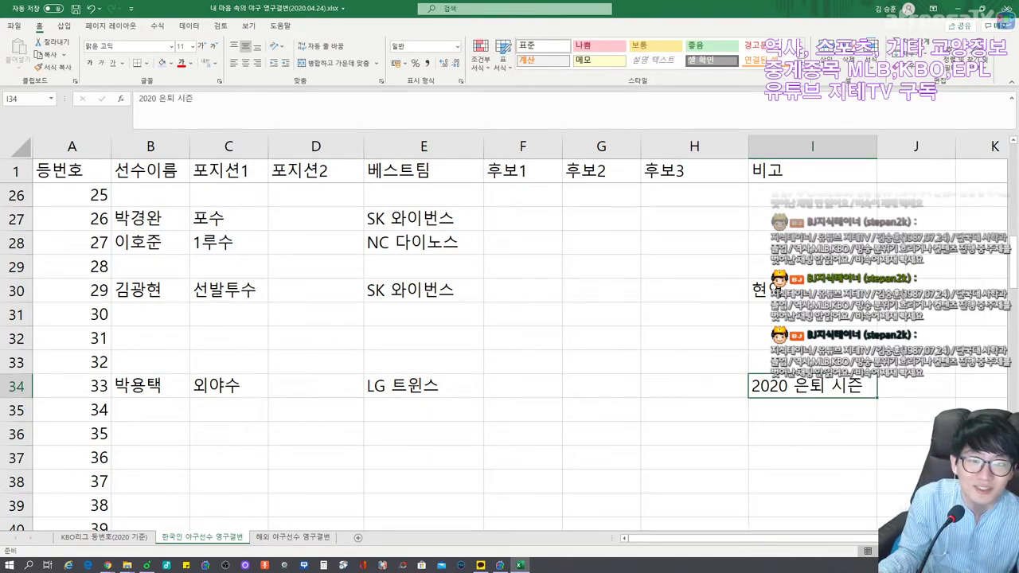
Check numbers 34 to 36 on the 2020 KBO sheet and enter 장종훈 as the player for number 35 in cell B36.
click(149, 409)
click(103, 537)
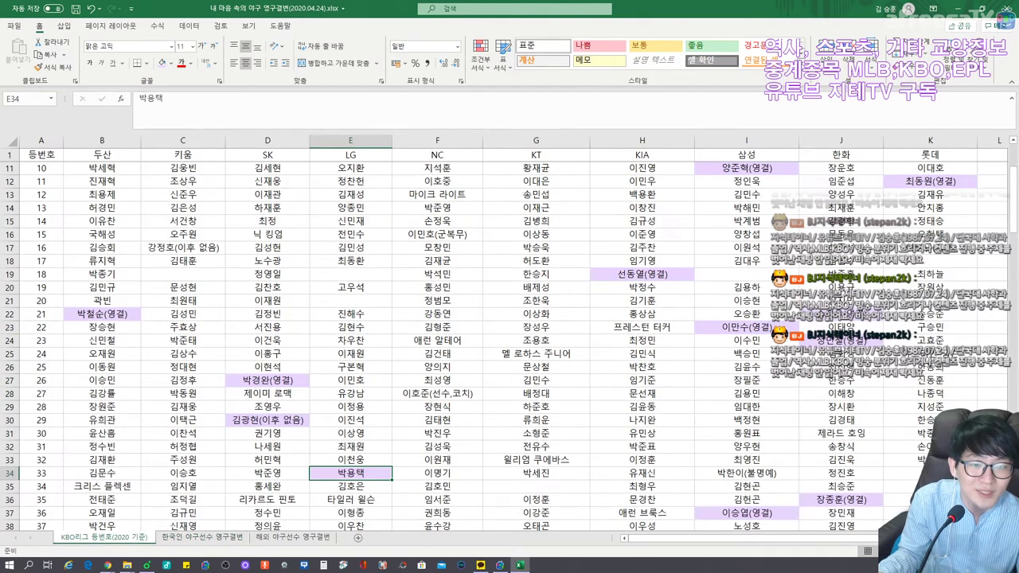
click(746, 486)
click(841, 487)
click(747, 499)
click(841, 513)
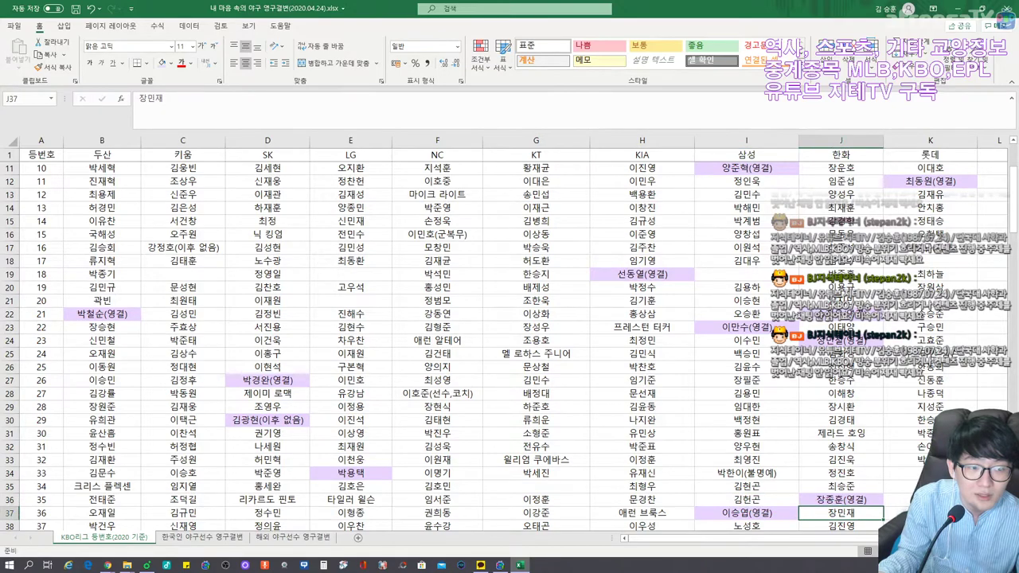
click(841, 499)
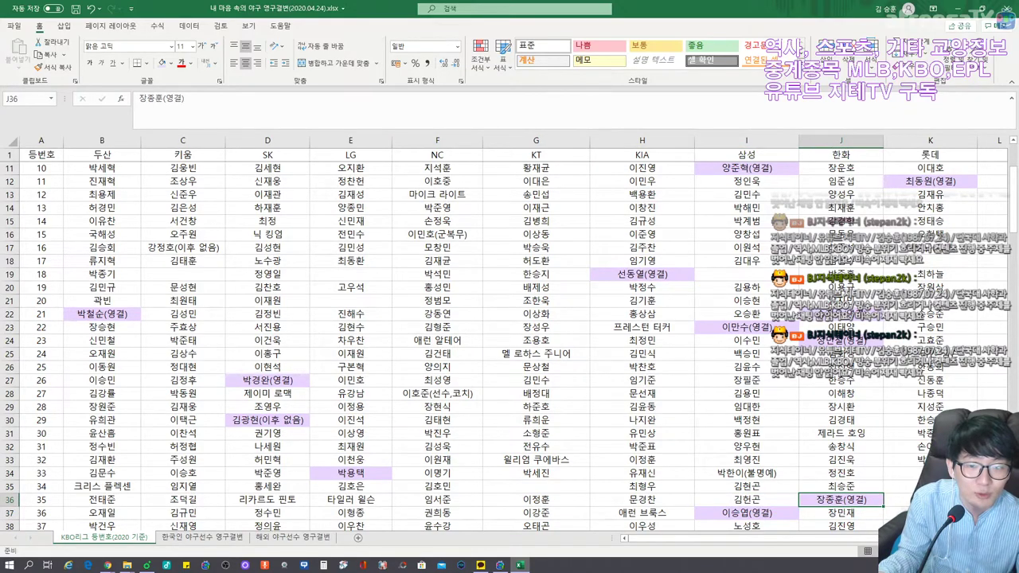
click(202, 537)
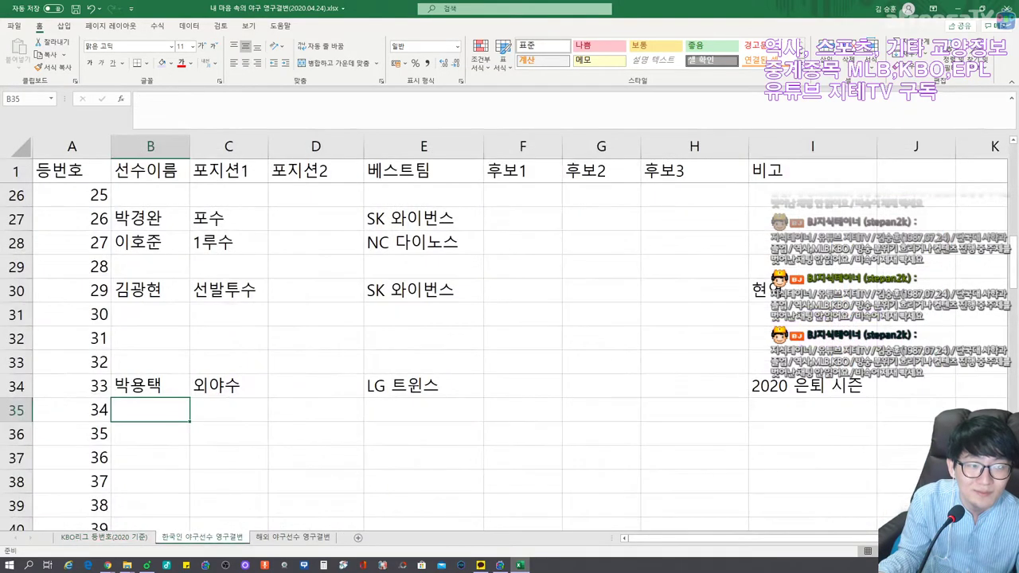
click(150, 458)
click(151, 434)
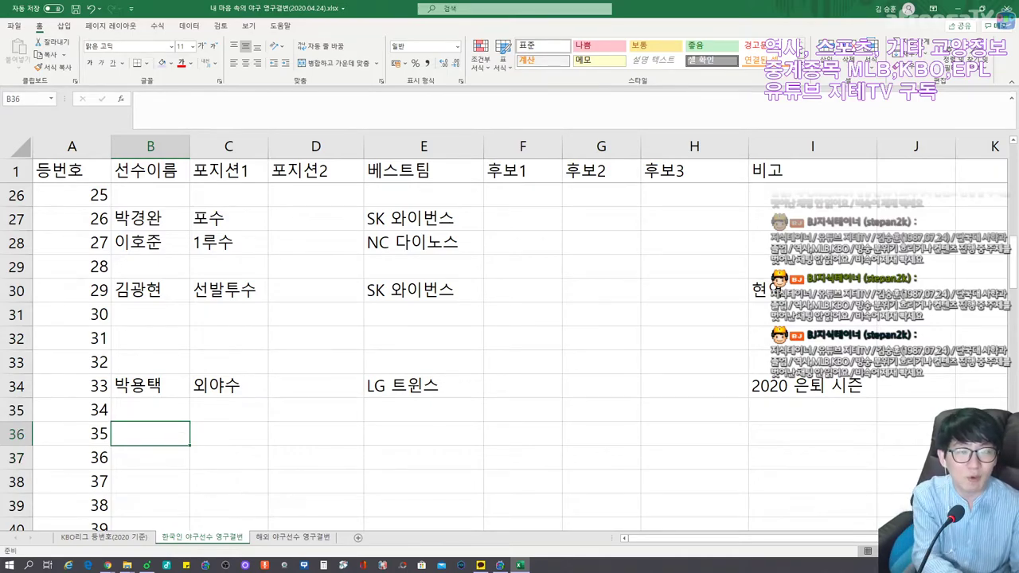
text(장종훈)
key(Tab)
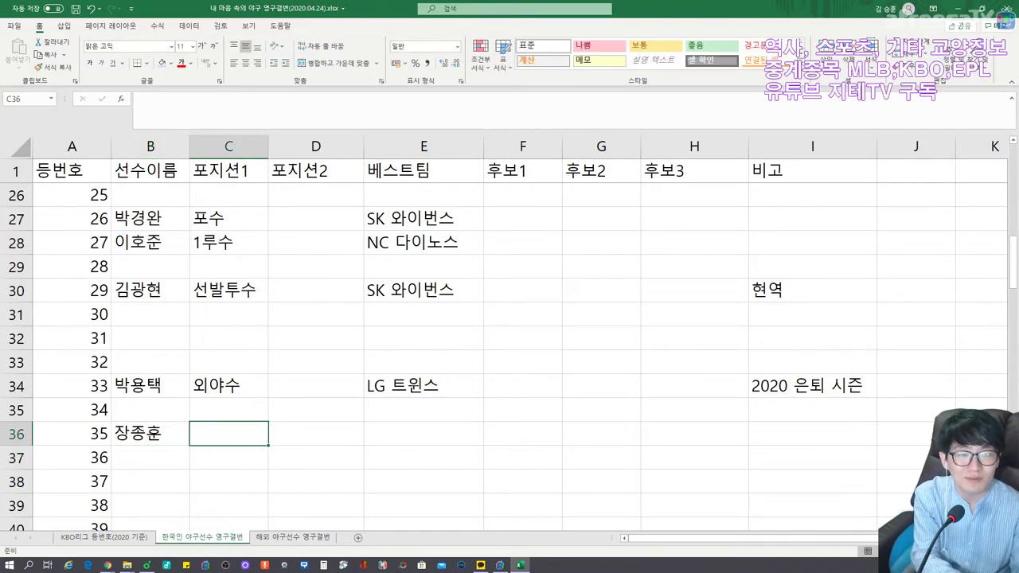
Enter 한화 이글스 as the best team for number 35 in cell E36.
key(Tab)
key(Tab)
text(한화 익)
text(글스)
key(Left)
key(Left)
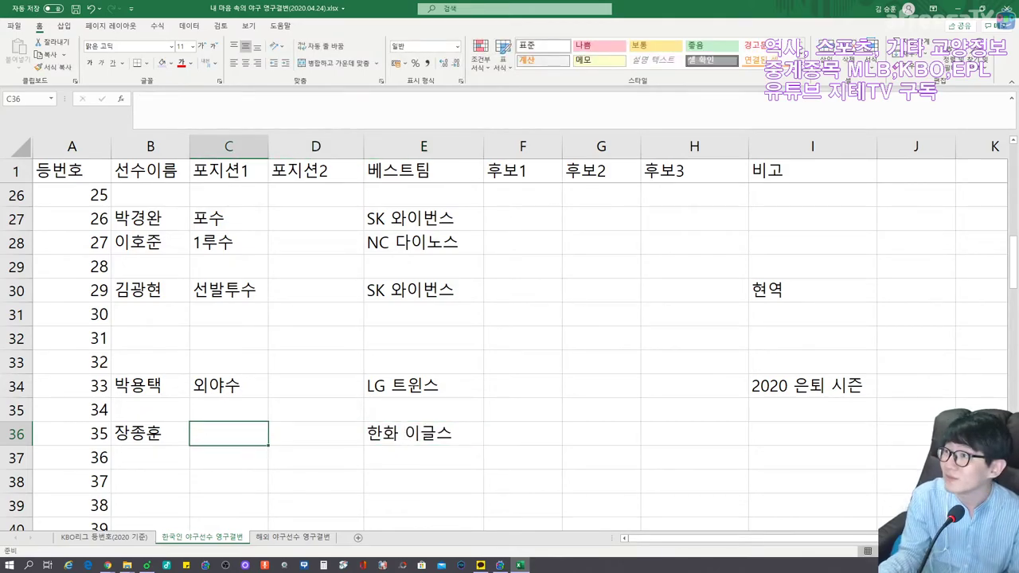
Set the positions for number 35 in row 36 to 1루수 first and 유격수 second.
key(alt+Tab)
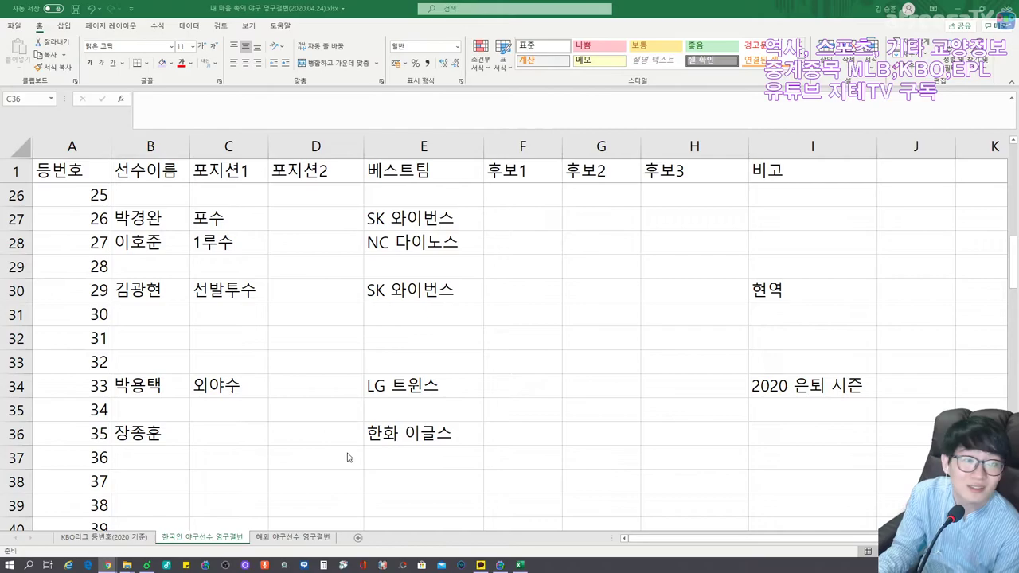
click(231, 434)
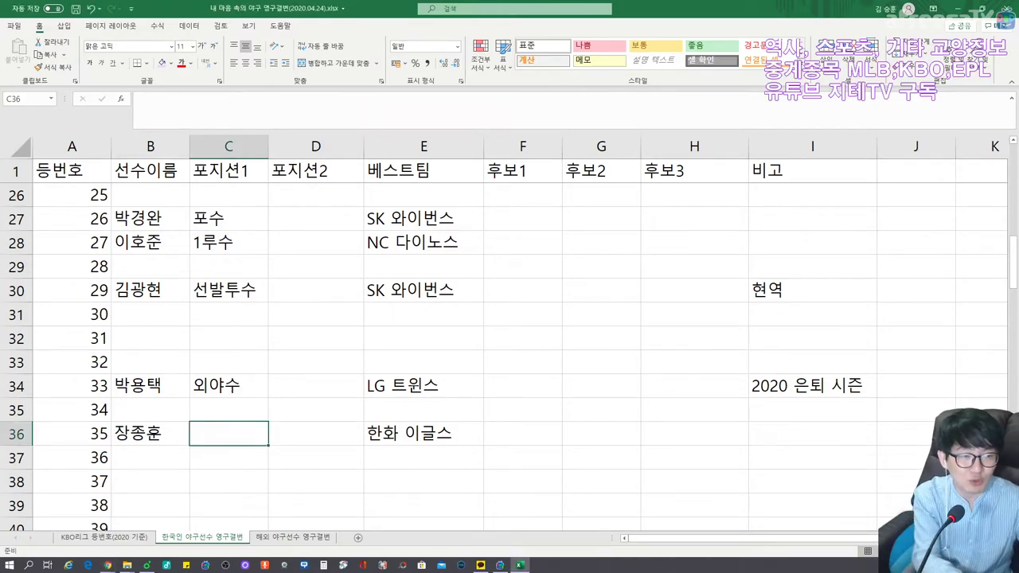
text(1루수)
key(Tab)
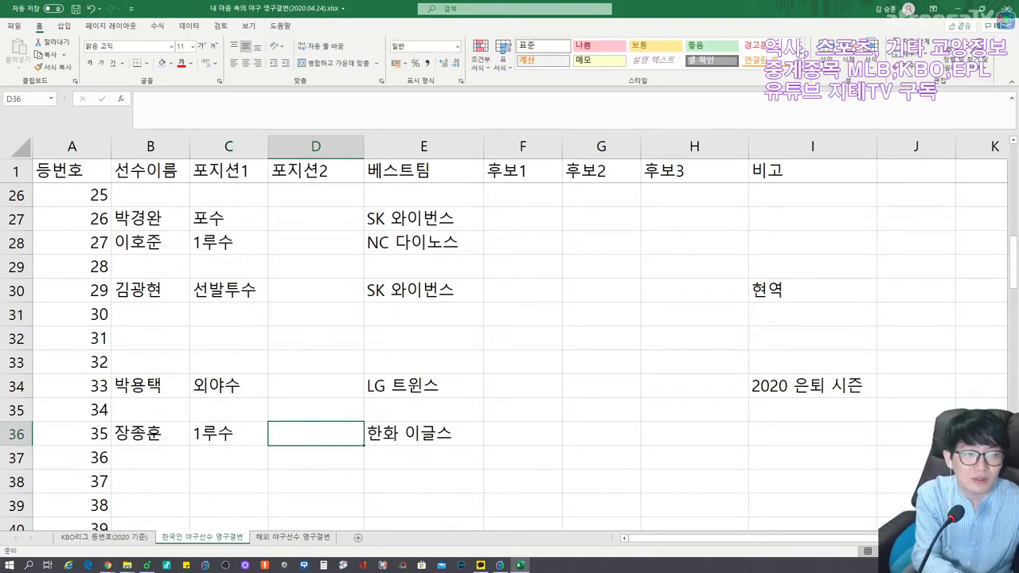
text(유격수)
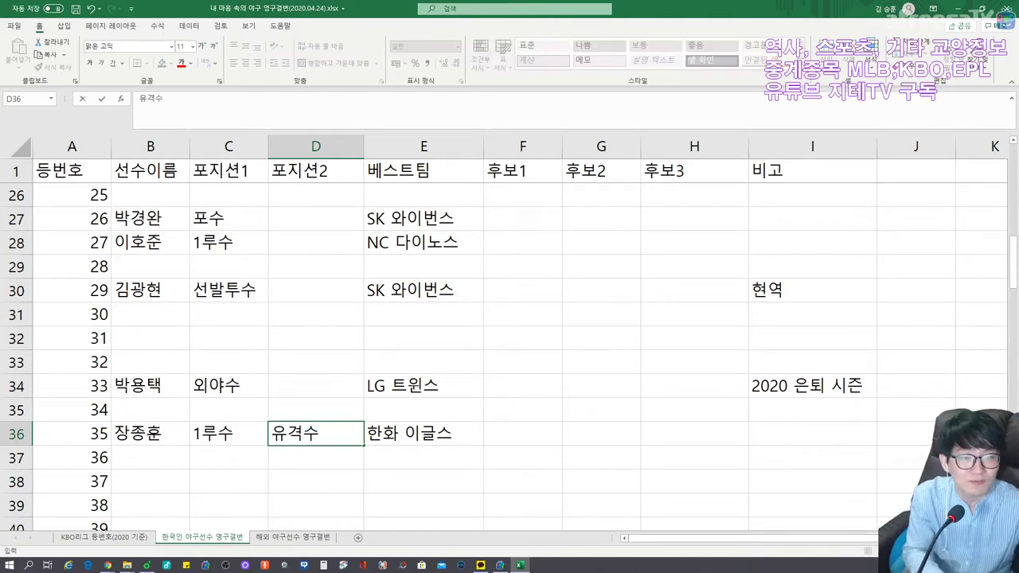
key(Tab)
key(Tab)
key(Return)
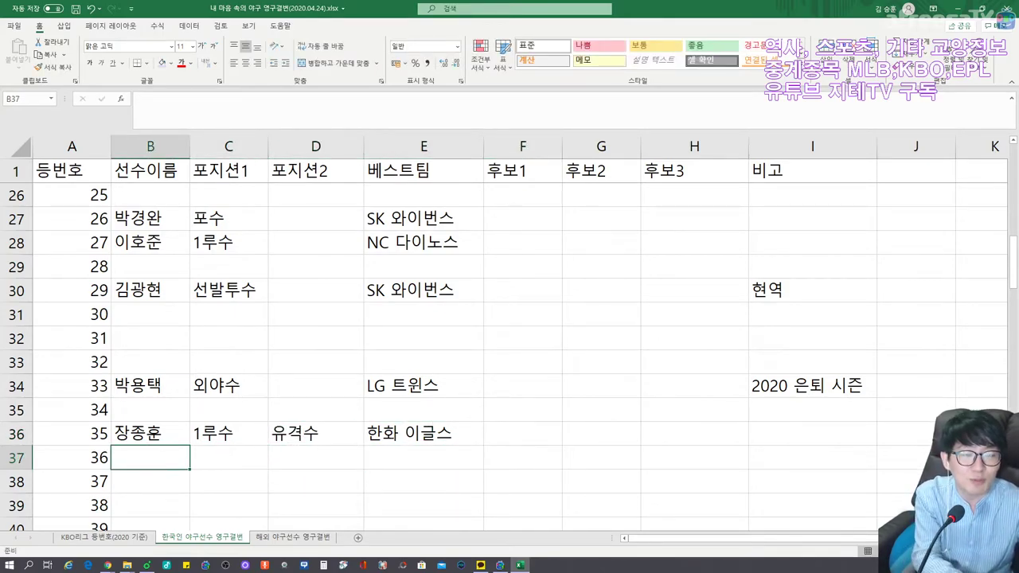
Fill row 37 for number 36 with 이승엽, first position 1루수 and second position 지명타자.
text(이승ㅇㅕㅂ)
key(Tab)
text(1루수)
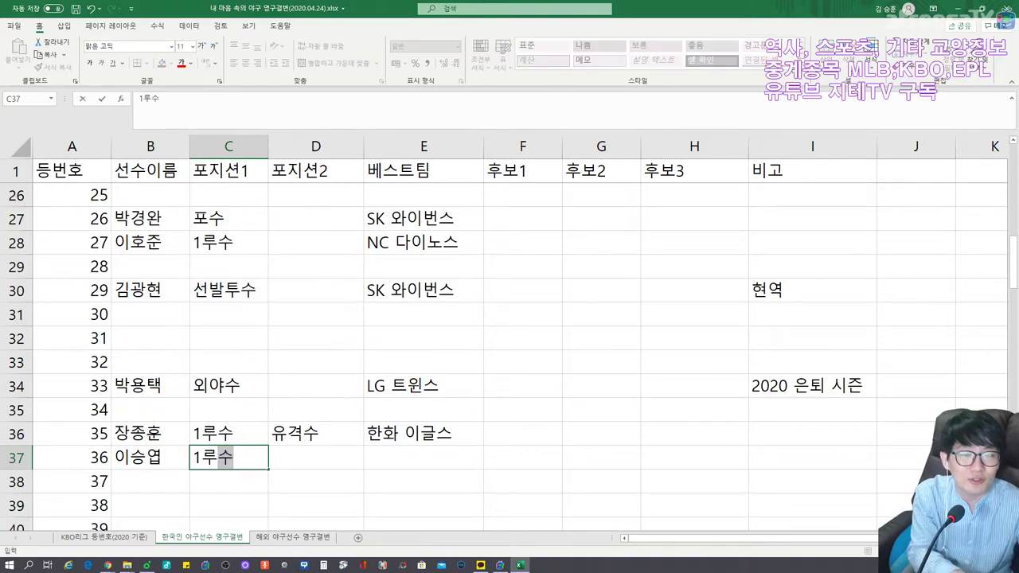
key(Return)
key(Up)
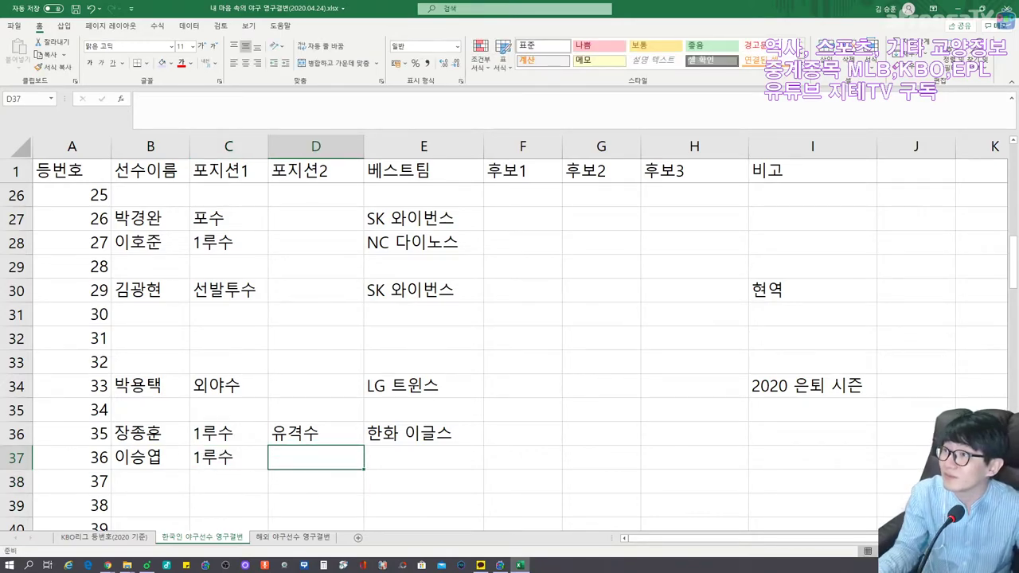
key(alt+Tab)
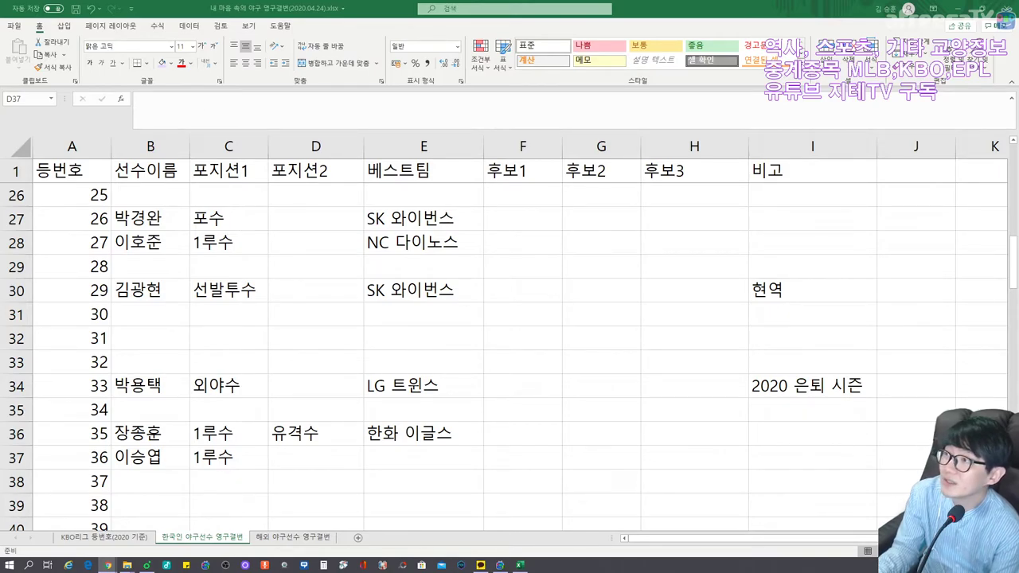
click(287, 462)
text(지명타자)
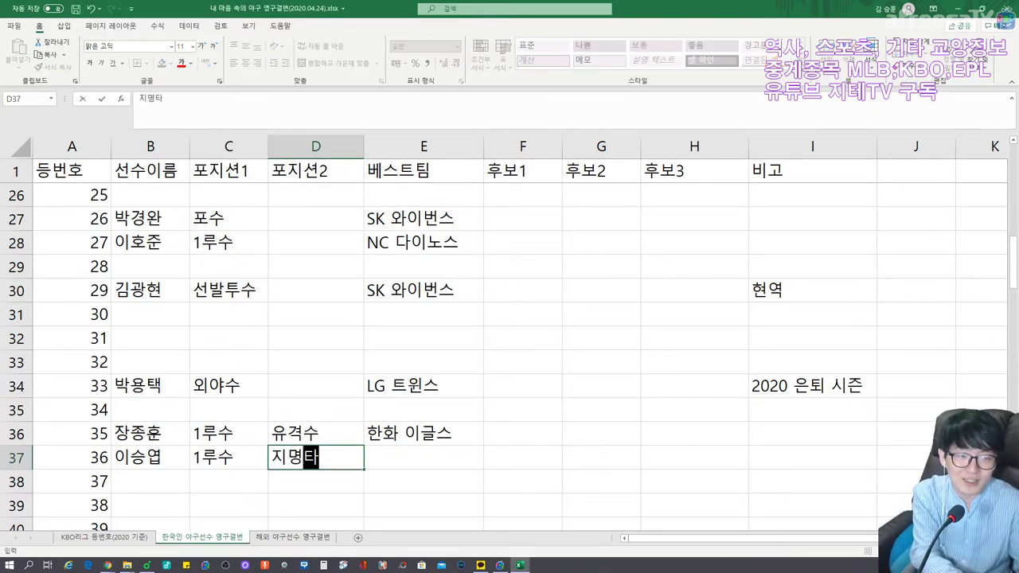
key(Tab)
Change the second position for number 10 in cell D11 to 지명타자.
key(alt+Tab)
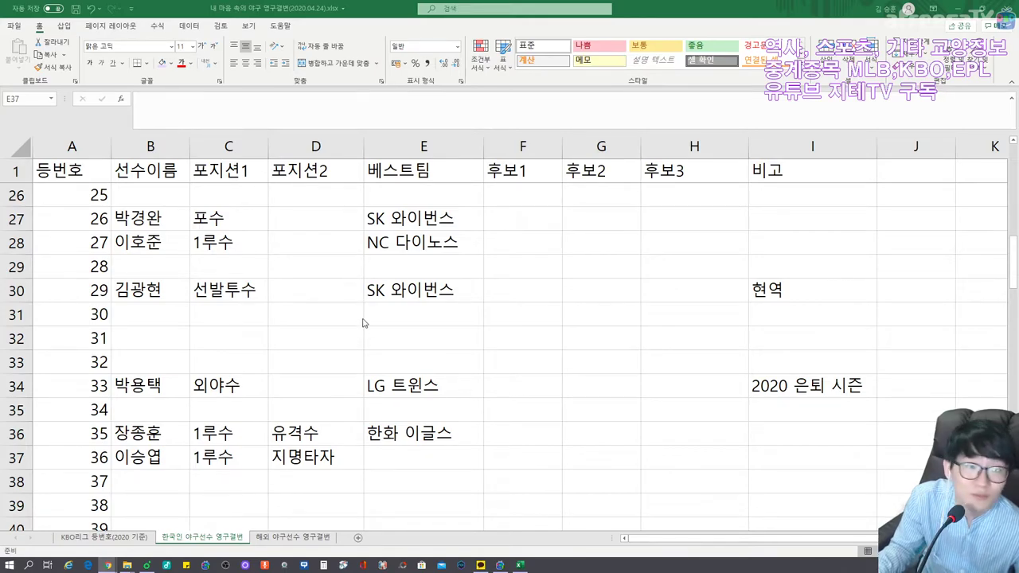
key(alt+Tab)
scroll(510, 359, up, 7)
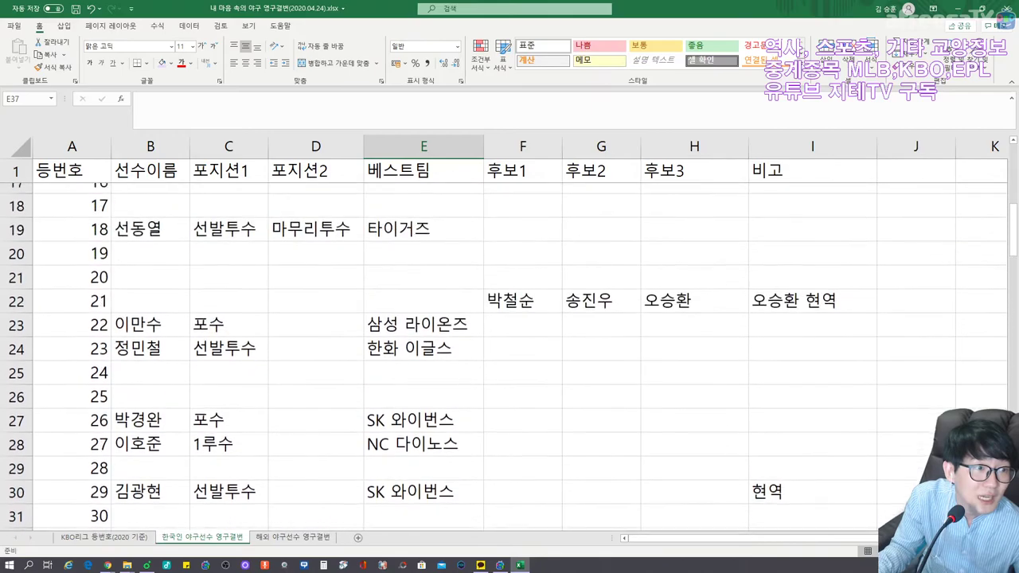
click(229, 338)
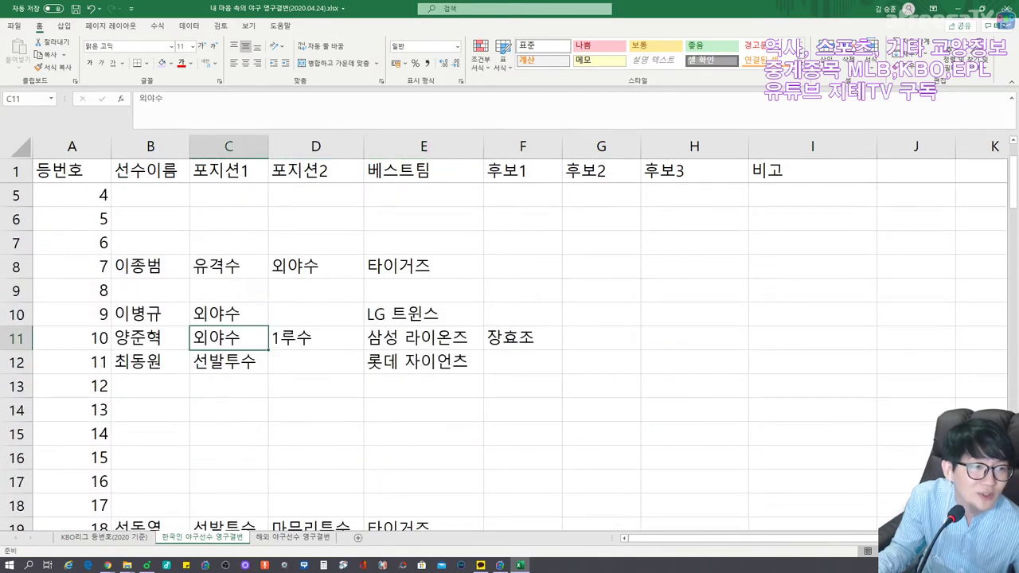
click(315, 338)
text(지명타자)
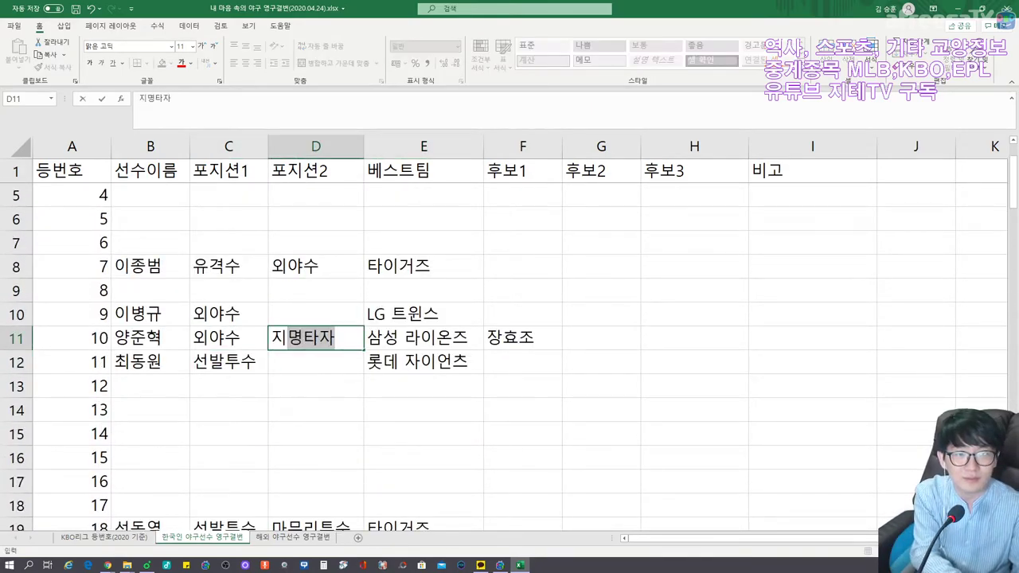
key(Return)
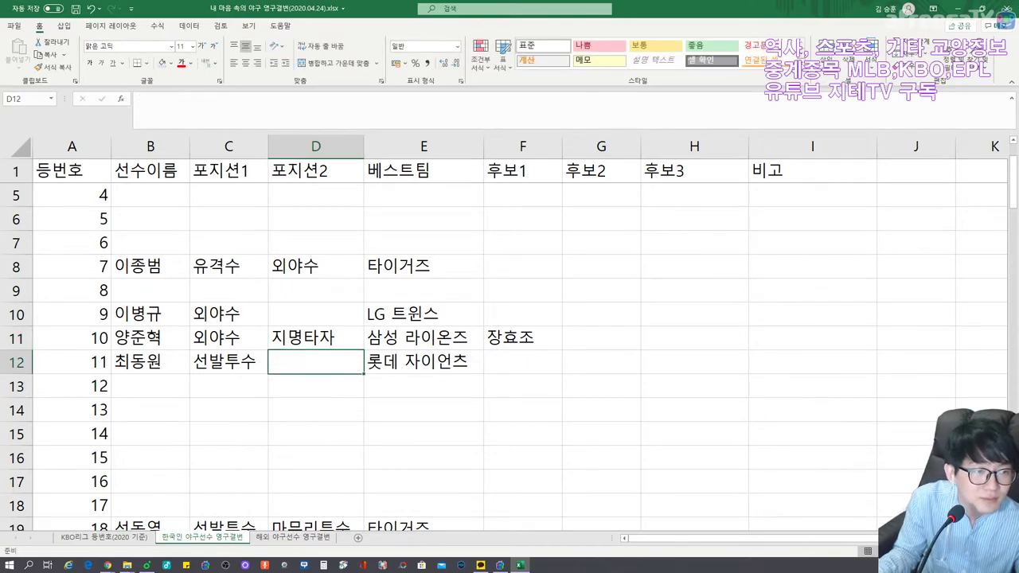
Enter 지명타자 as the second position for number 33 in cell D34.
scroll(509, 335, down, 7)
scroll(510, 356, down, 1)
click(315, 314)
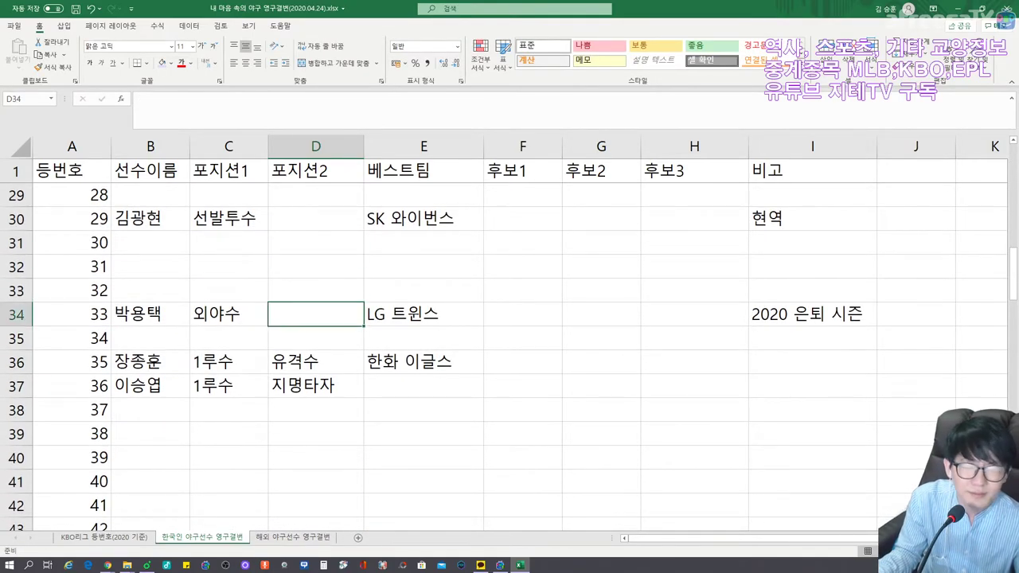
text(지명타자)
key(Return)
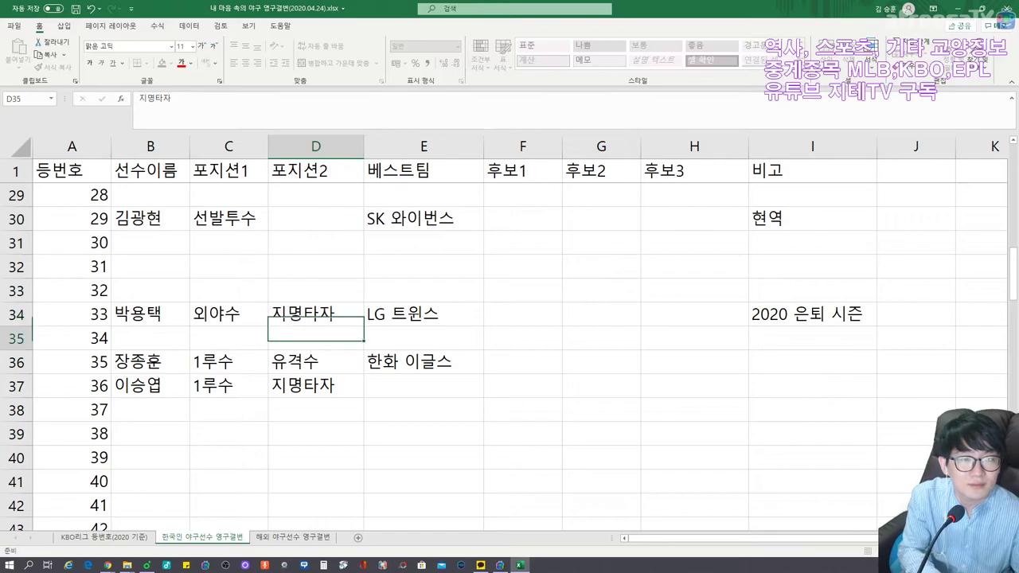
Enter 삼성 라이온즈 as the best team for number 36 in cell E37.
key(Up)
key(Down)
key(Down)
key(Down)
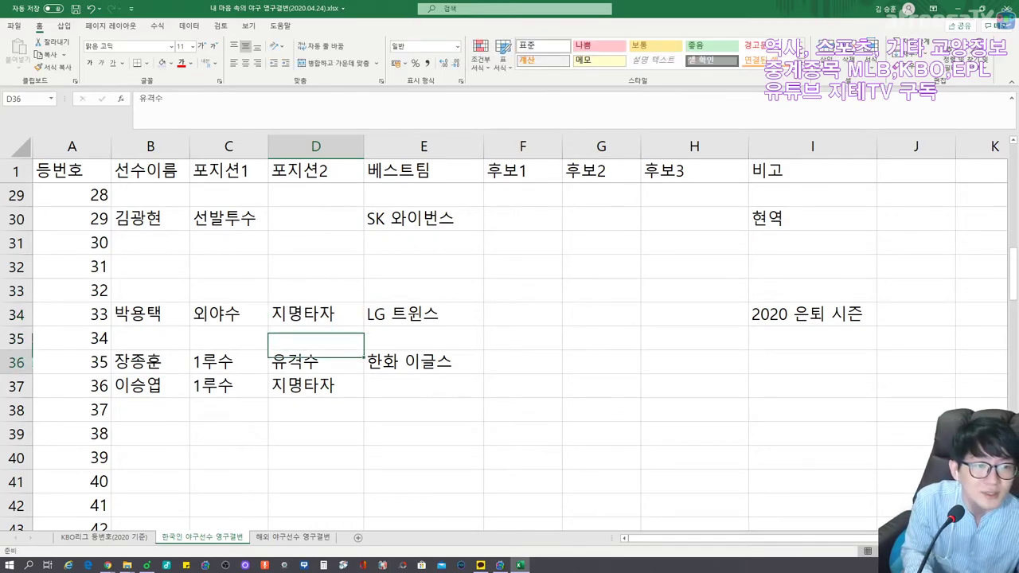
key(Right)
text(삼성 라이온즈)
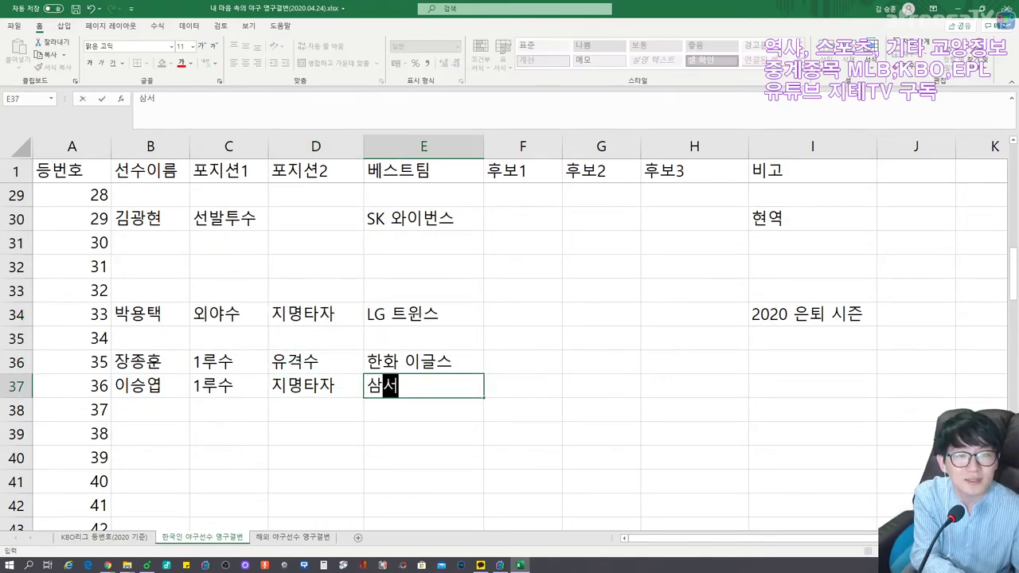
key(Tab)
key(Tab)
key(Tab)
key(Tab)
key(Left)
key(Left)
key(Left)
key(Left)
key(Left)
key(Left)
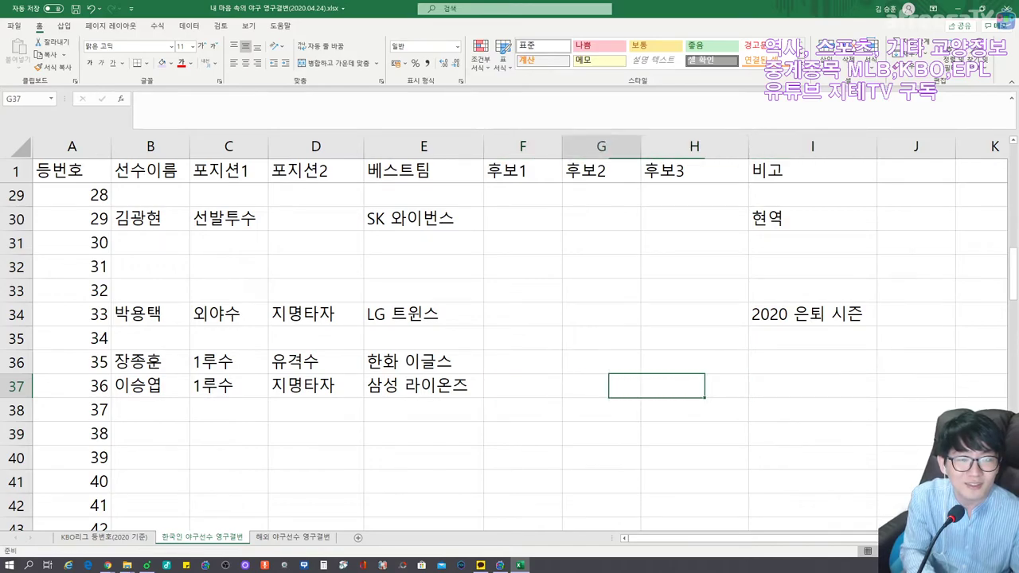
key(Down)
key(Left)
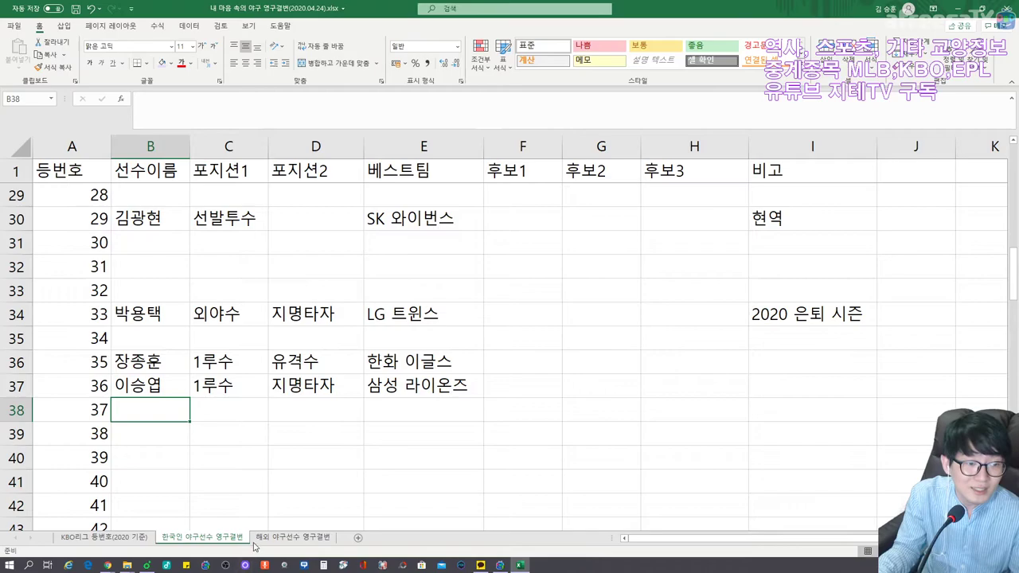
Check numbers 33 to 41 on the 2020 KBO sheet and enter 김용수 as the player for number 41 in cell B42.
click(123, 539)
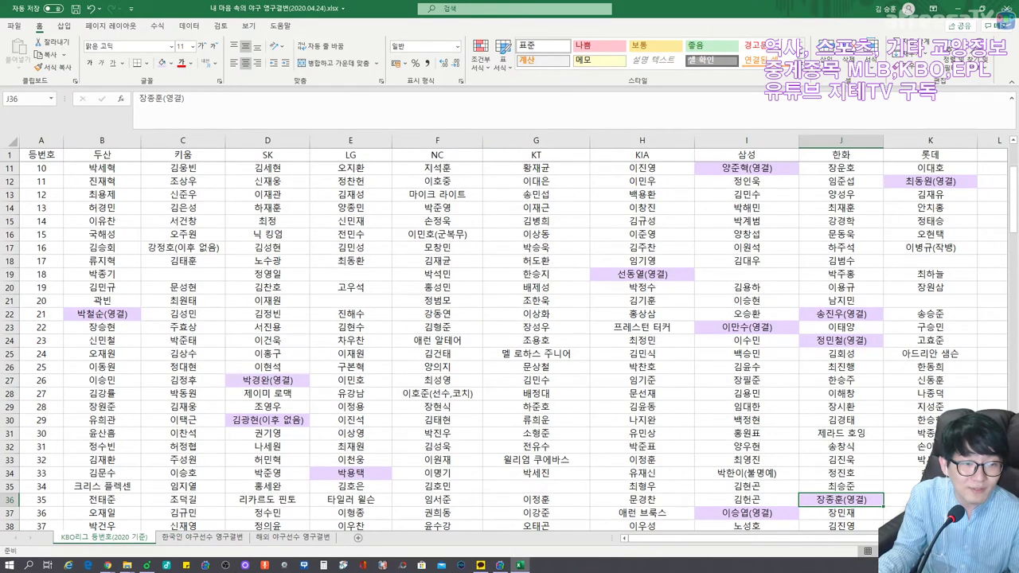
click(350, 473)
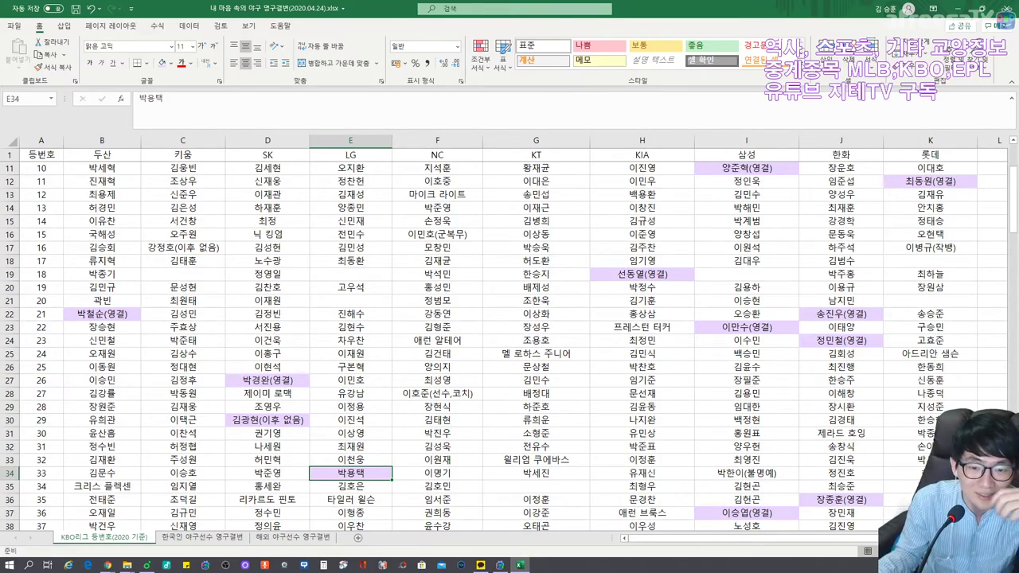
click(747, 499)
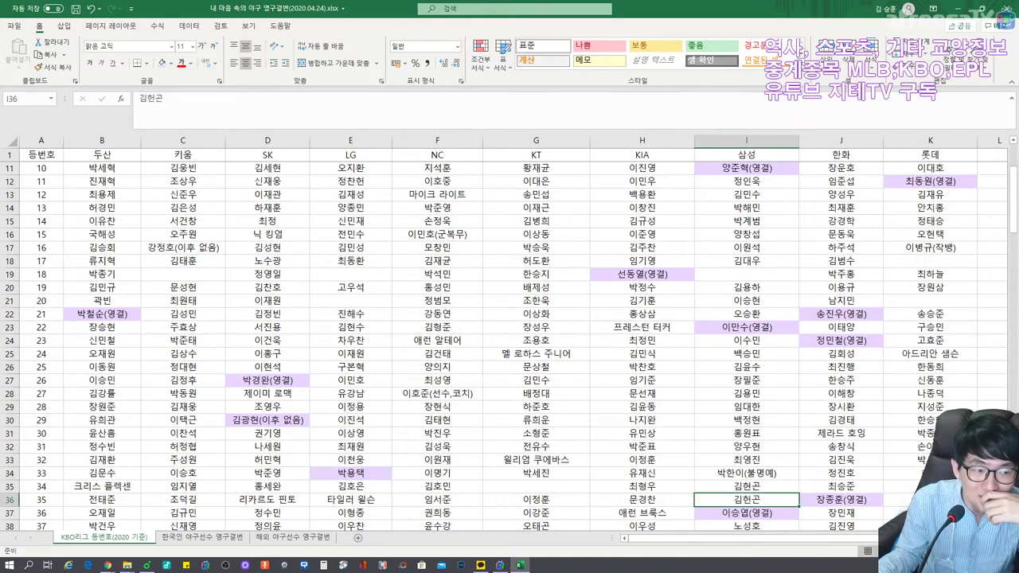
key(Down)
scroll(510, 346, down, 3)
key(Down)
click(350, 459)
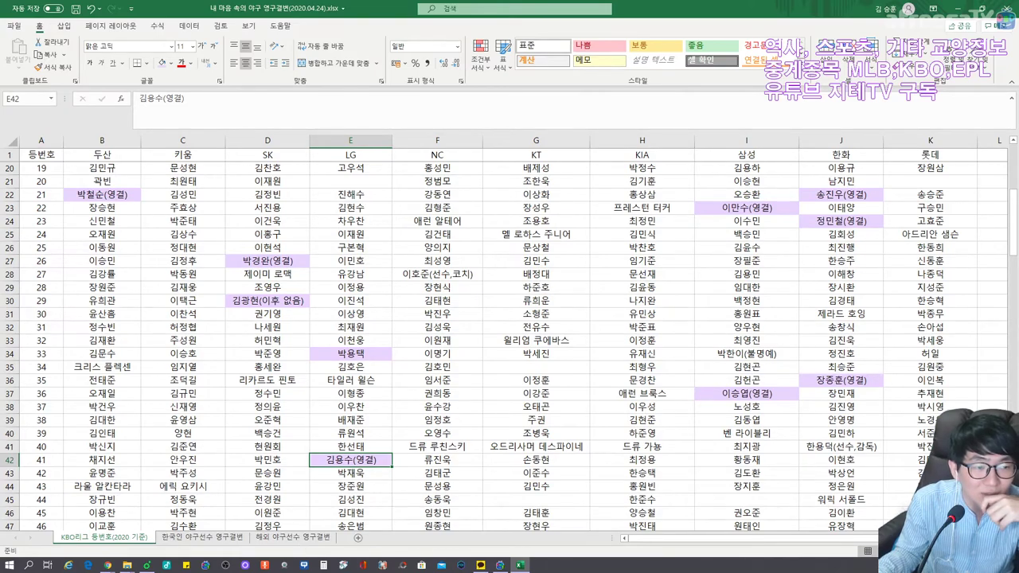
click(195, 540)
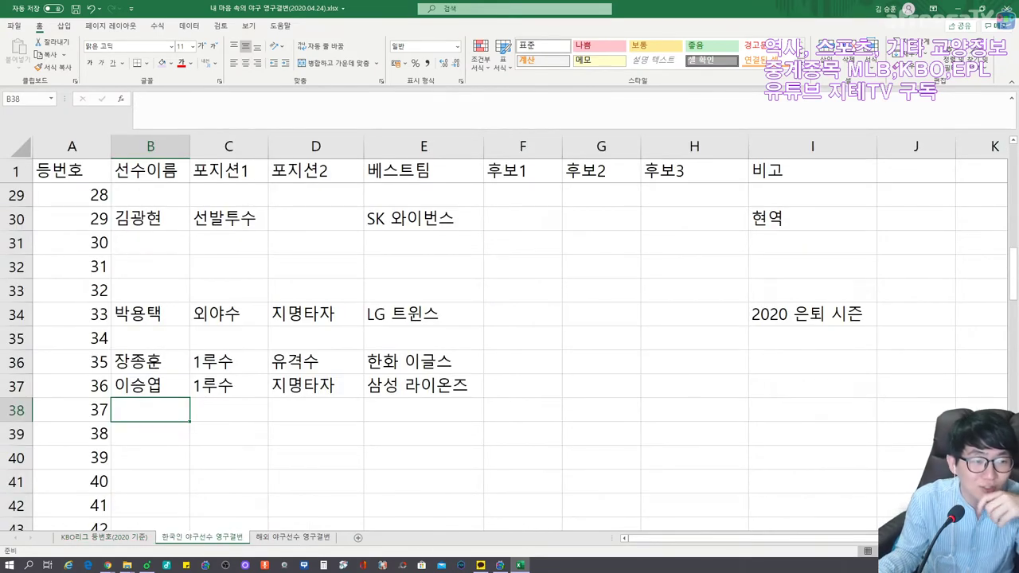
click(149, 505)
text(김)
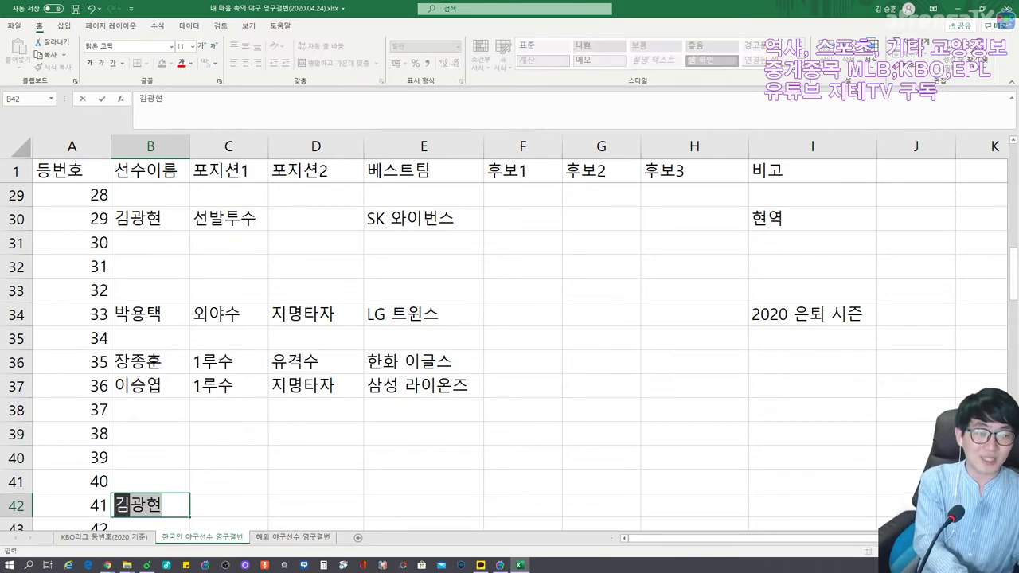
text(용ㅅㅜ)
Fill row 42 for number 41 with first position 선발투수, second position 마무리투수 and best team LG 트윈스.
key(Tab)
text(선발투수)
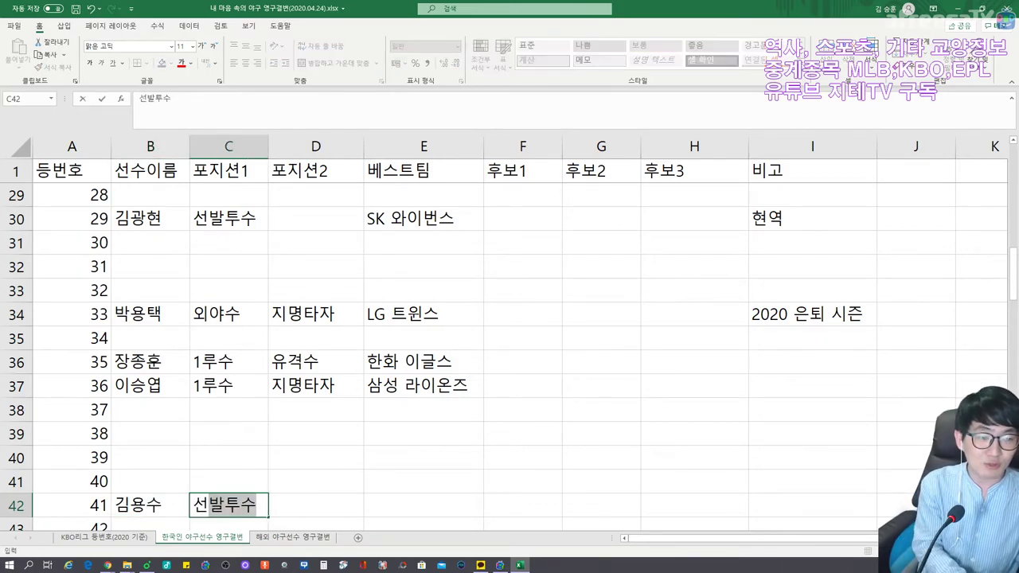
key(Tab)
text(마무리투수)
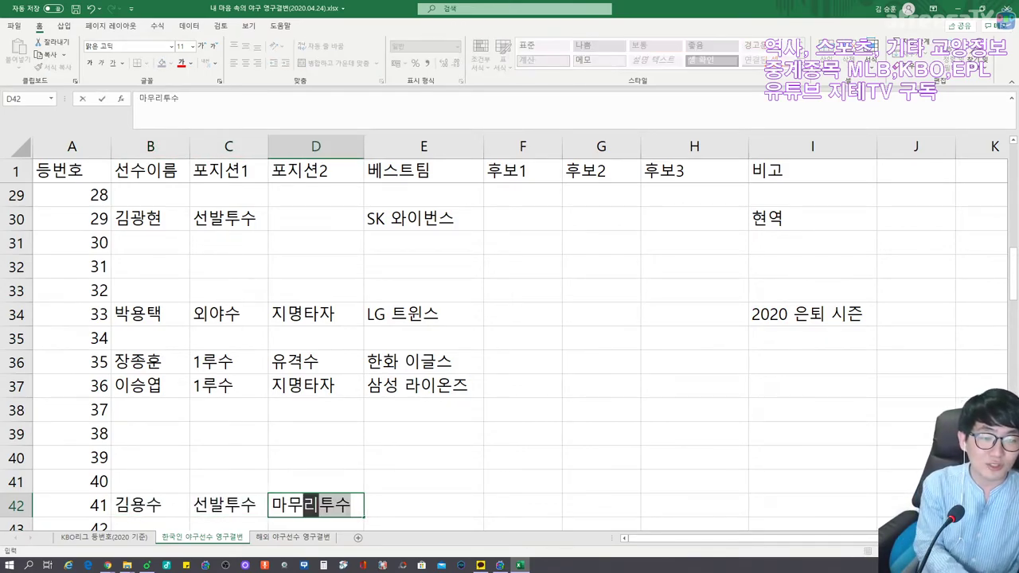
key(Tab)
text(L)
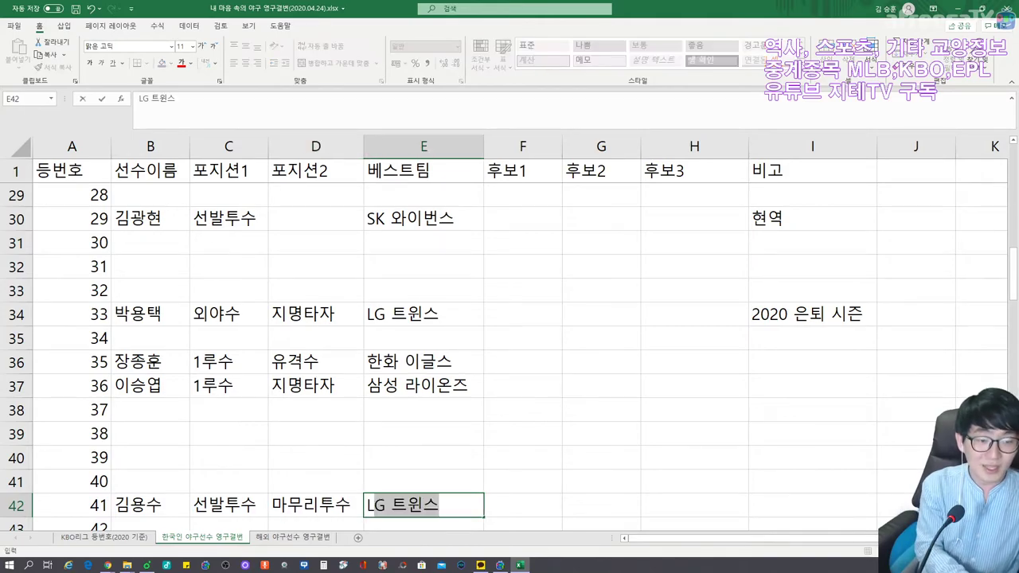
key(Return)
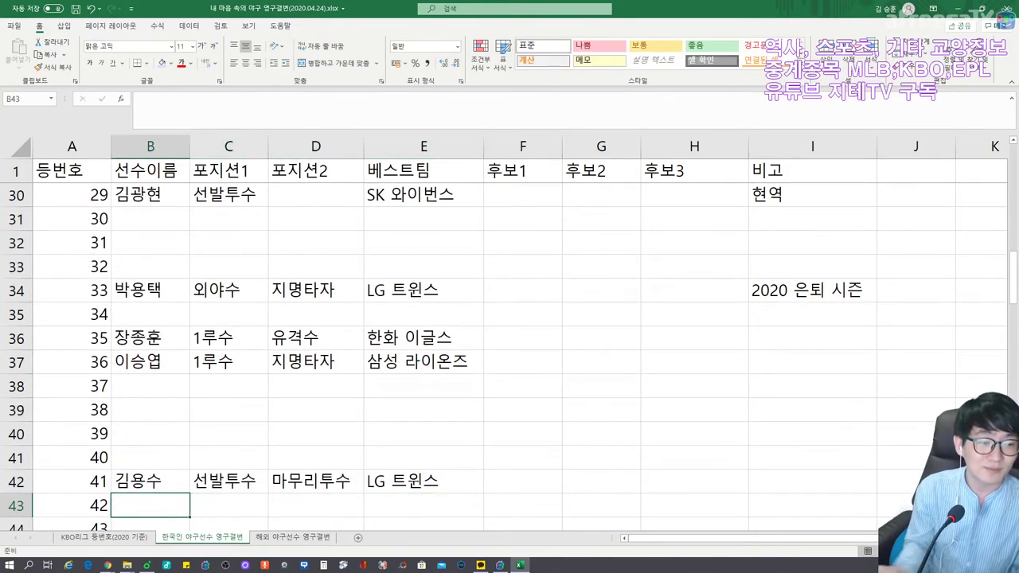
Check numbers 40 to 47 on the 2020 KBO sheet and enter 한용덕 as the player for number 40 in cell B41.
click(106, 537)
scroll(504, 347, down, 2)
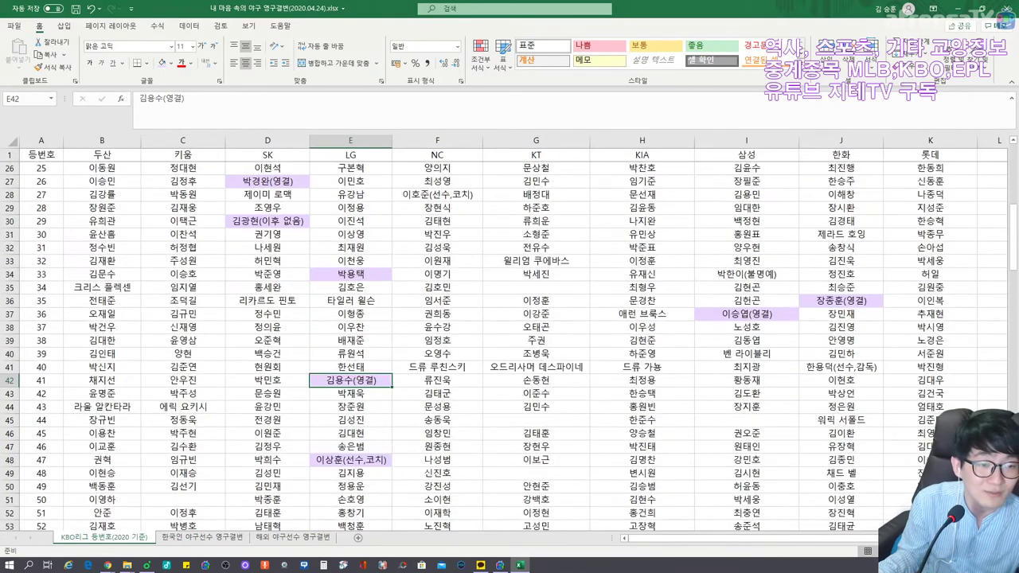
click(351, 460)
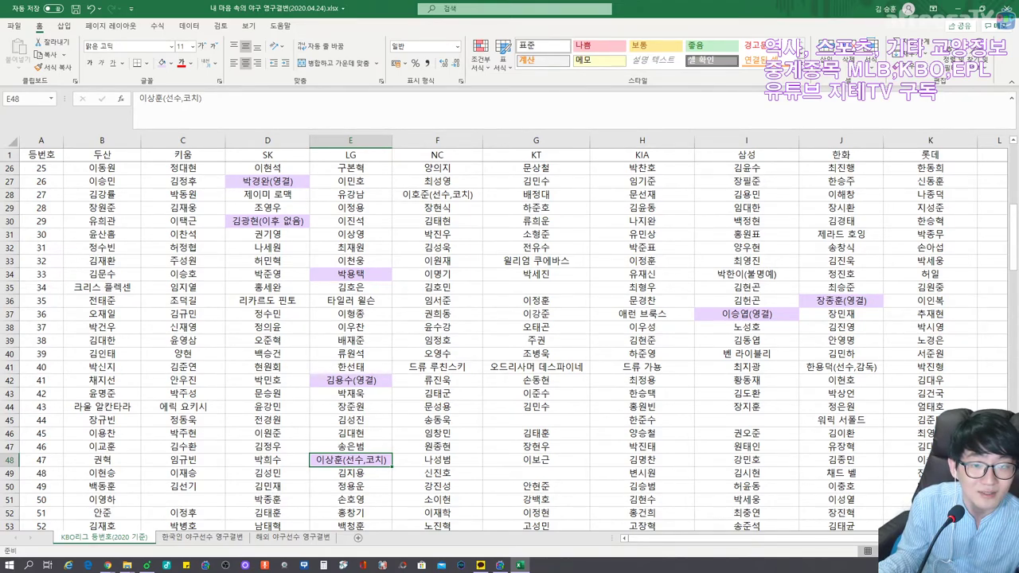
click(536, 367)
click(642, 367)
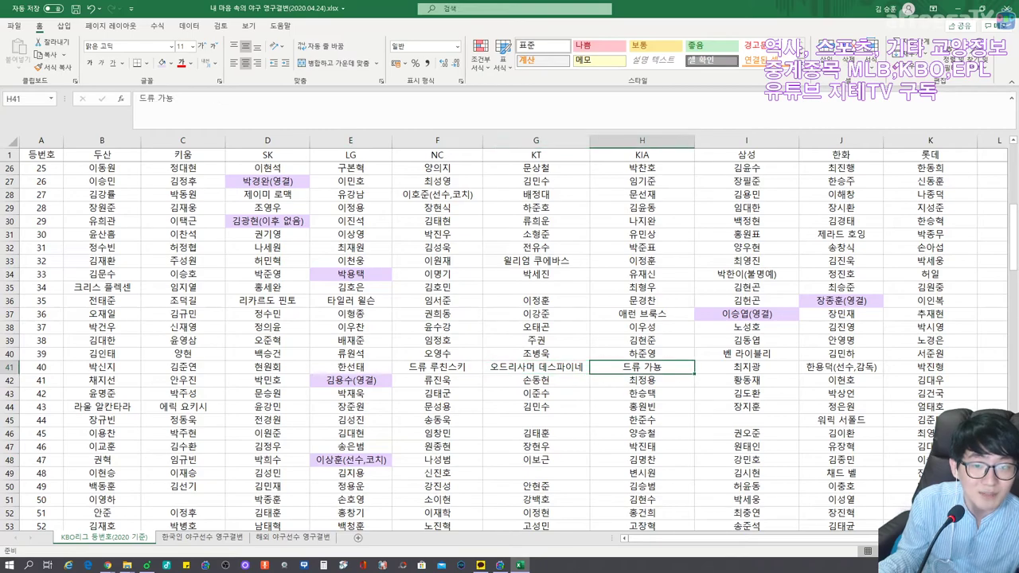
click(841, 367)
click(188, 540)
click(149, 457)
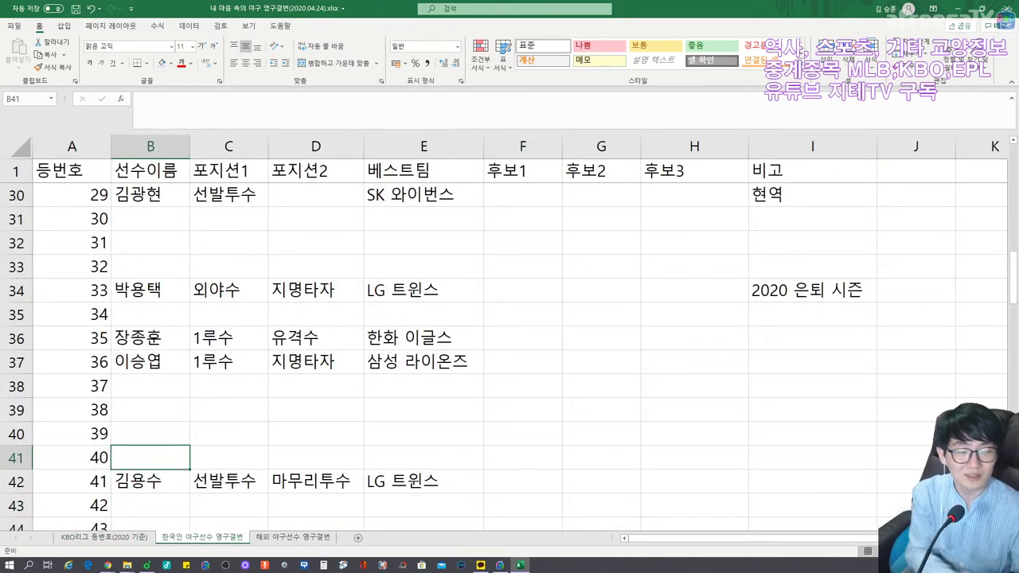
text(한용덕)
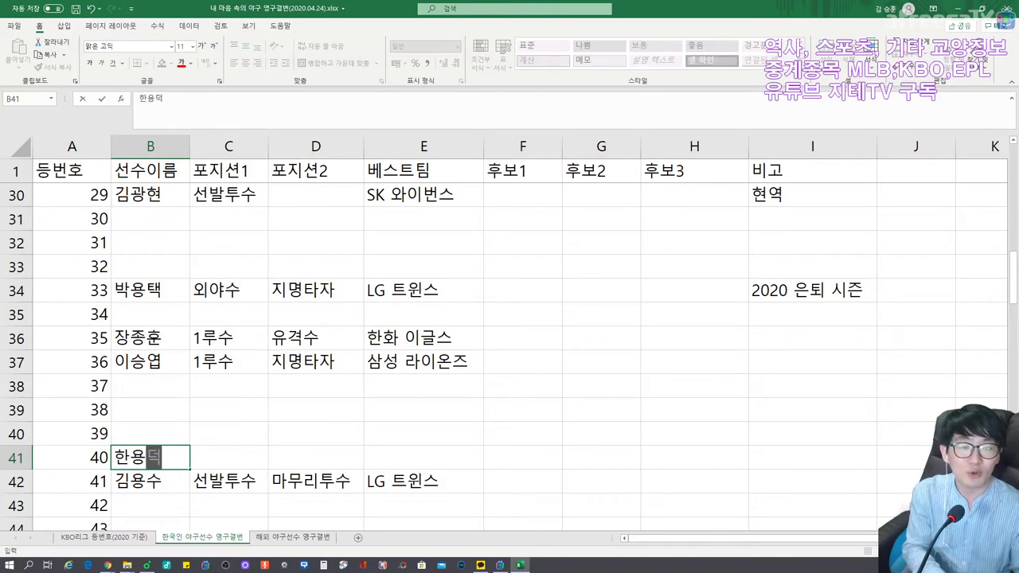
Set number 40's first position to 선발투수 and best team to 한화 이글스 in row 41.
key(Tab)
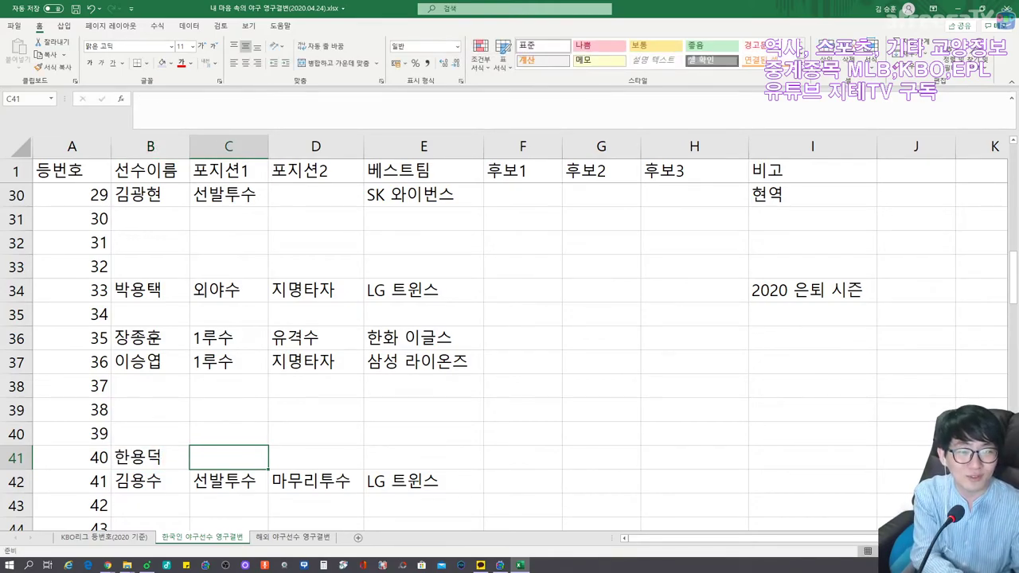
text(선발투수)
key(Tab)
Add the remark 현 감독 for number 40 in cell I41.
key(Tab)
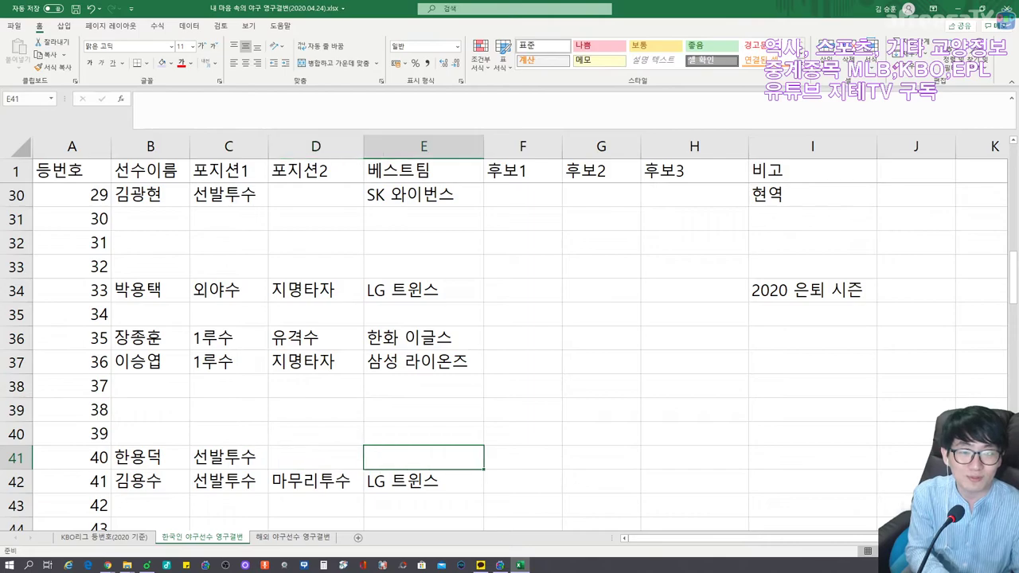
text(한)
key(Tab)
key(Tab)
key(Tab)
key(Tab)
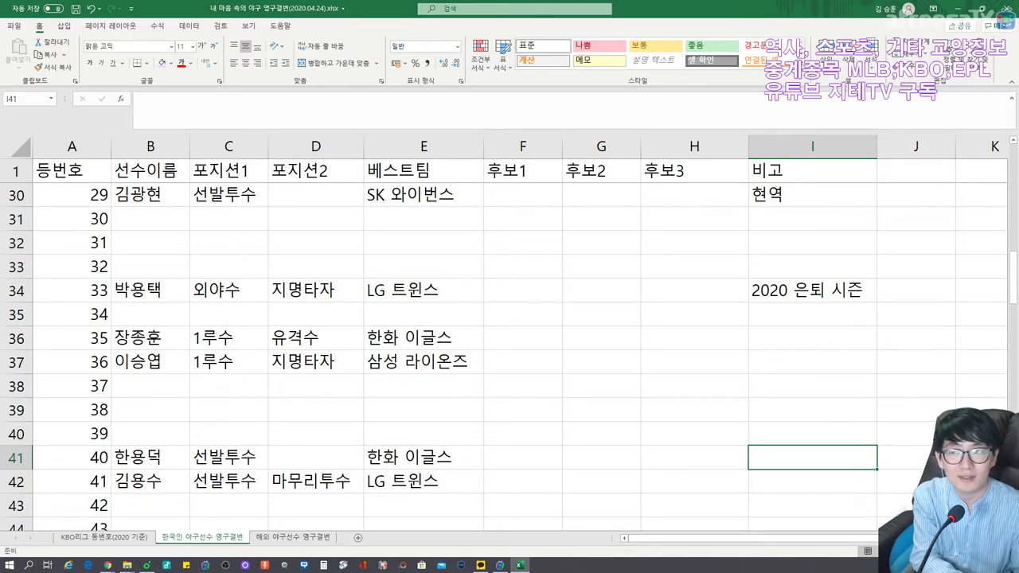
text(현 감독)
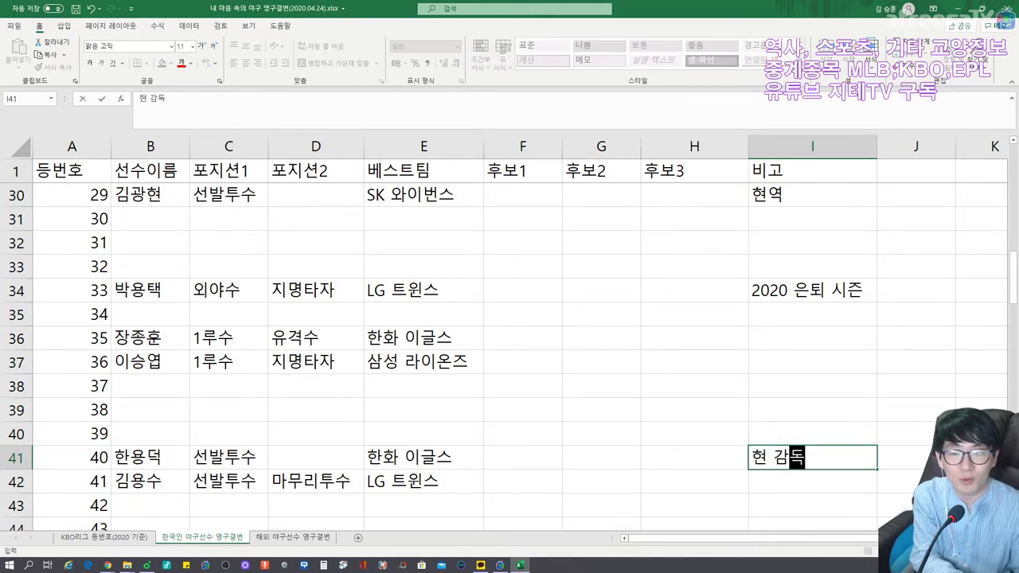
key(Return)
key(Left)
key(Left)
key(Left)
key(Left)
key(Left)
key(Left)
key(Left)
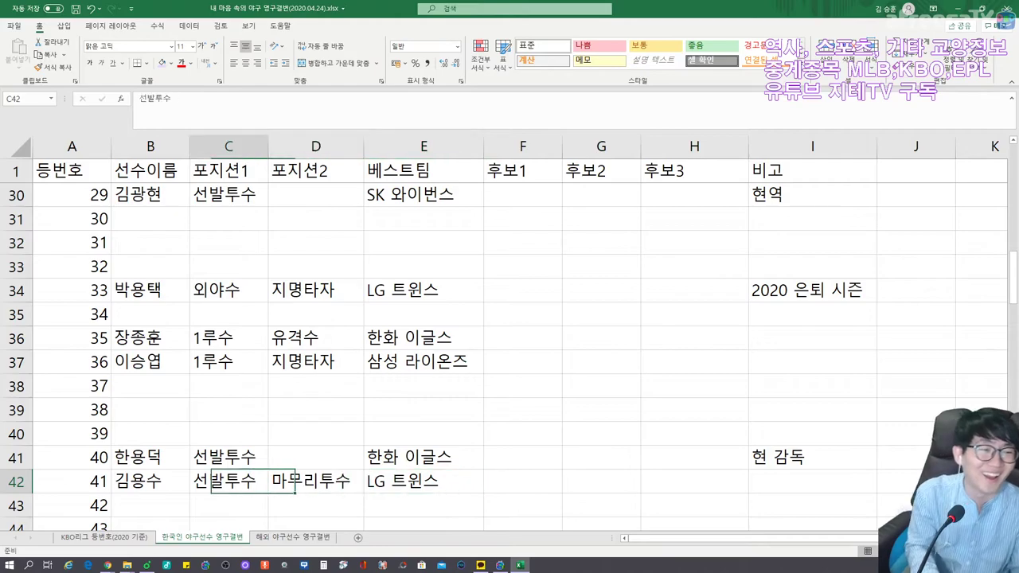
Examine the players listed for numbers 41 to 47 on the 2020 KBO jersey-number sheet.
key(Down)
key(Down)
key(Down)
key(Down)
key(Up)
key(Up)
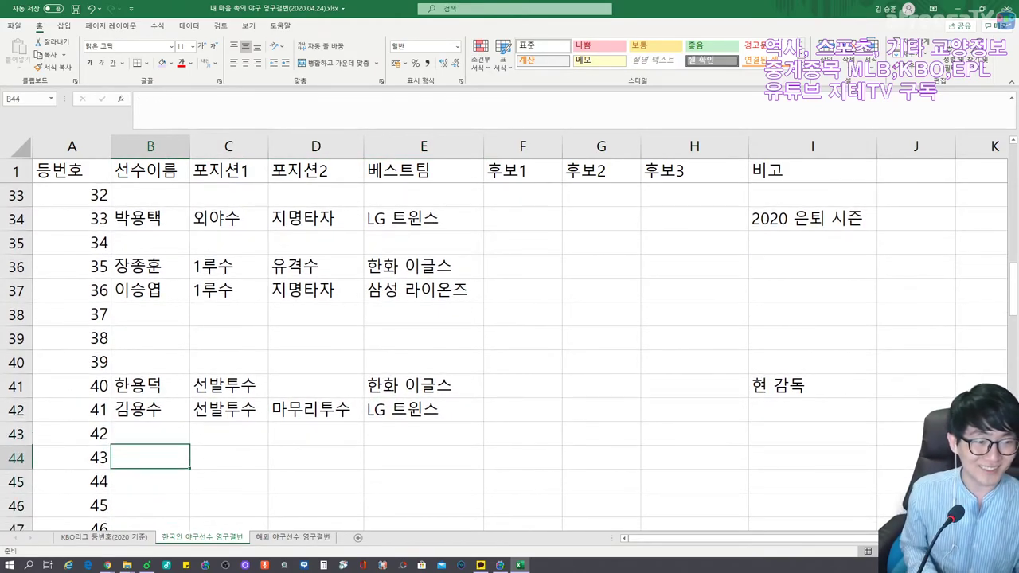
key(Up)
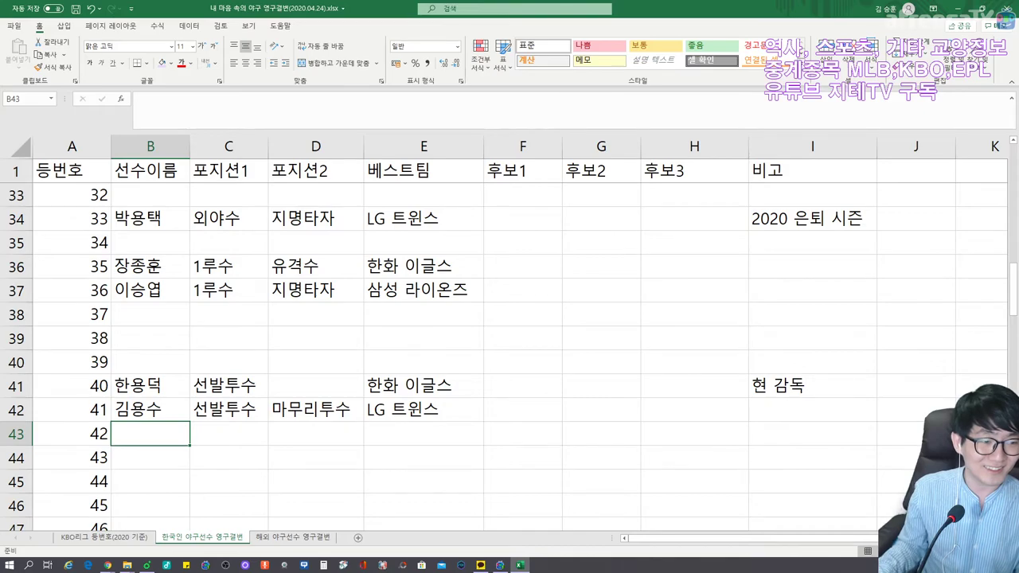
click(105, 538)
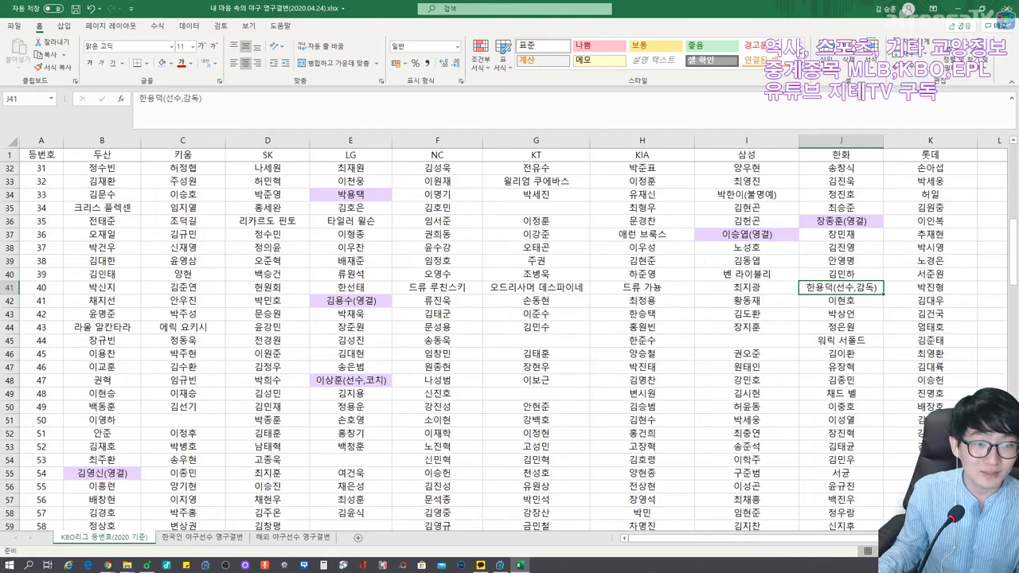
click(351, 300)
click(350, 353)
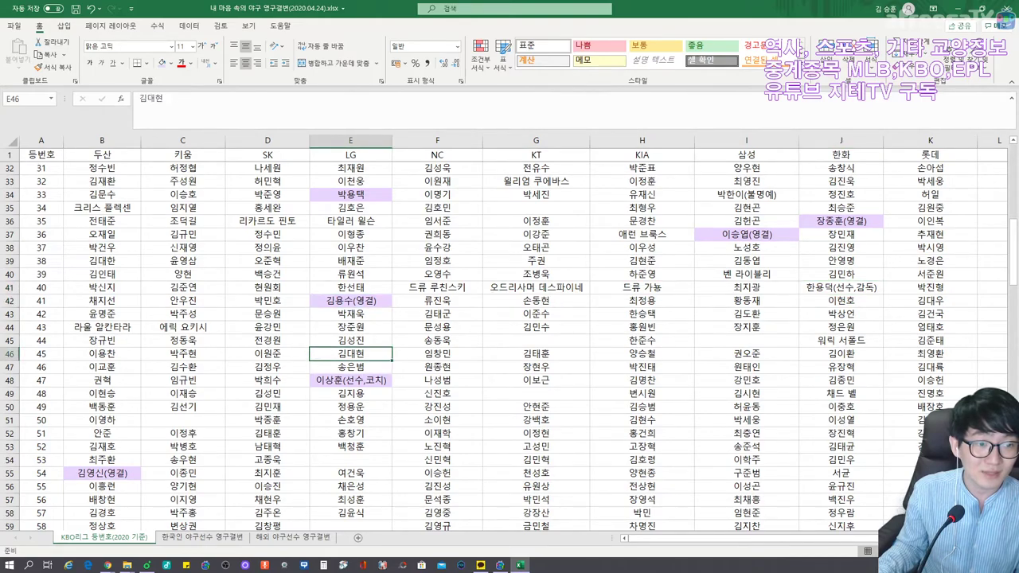
drag(183, 340, 351, 367)
click(437, 354)
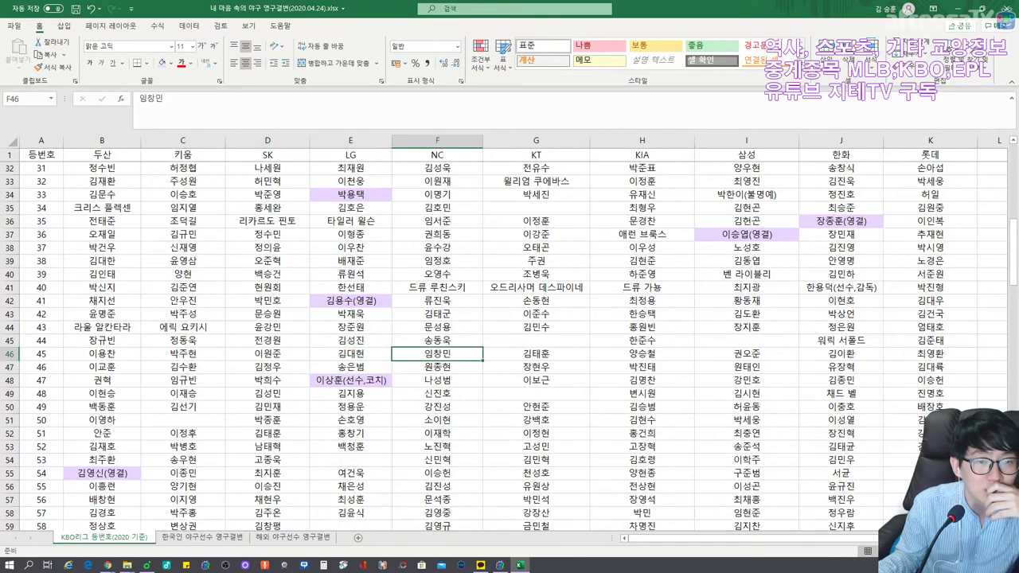
click(642, 367)
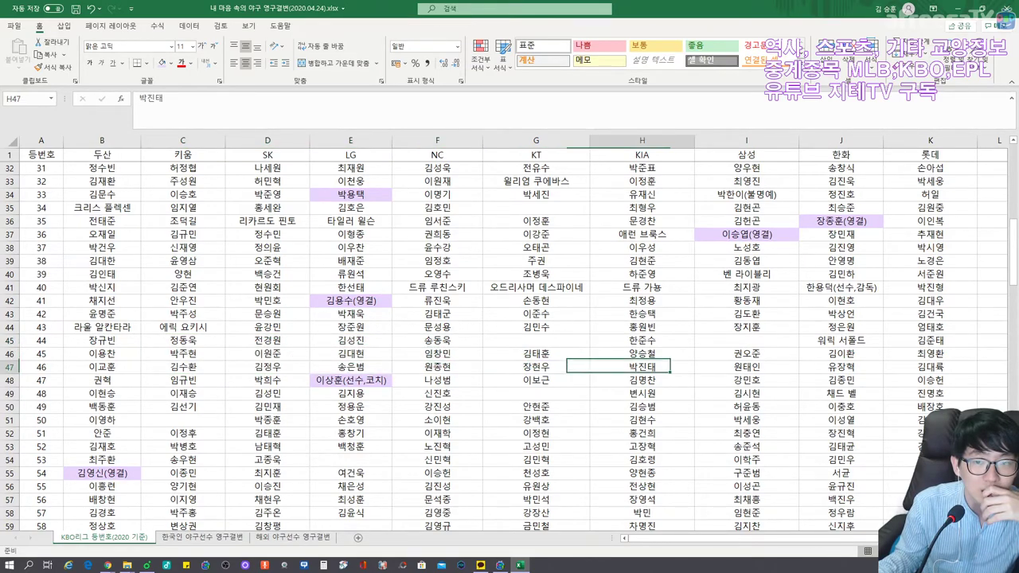
click(350, 379)
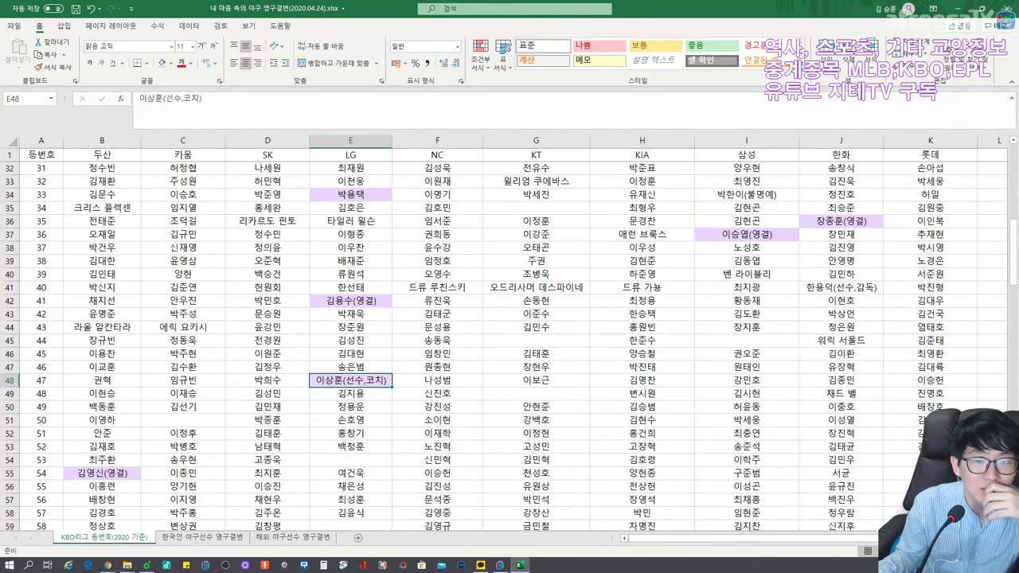
Enter 이상훈 for number 47 in row 48 with first position 선발투수 and second position 마무리투수.
click(203, 537)
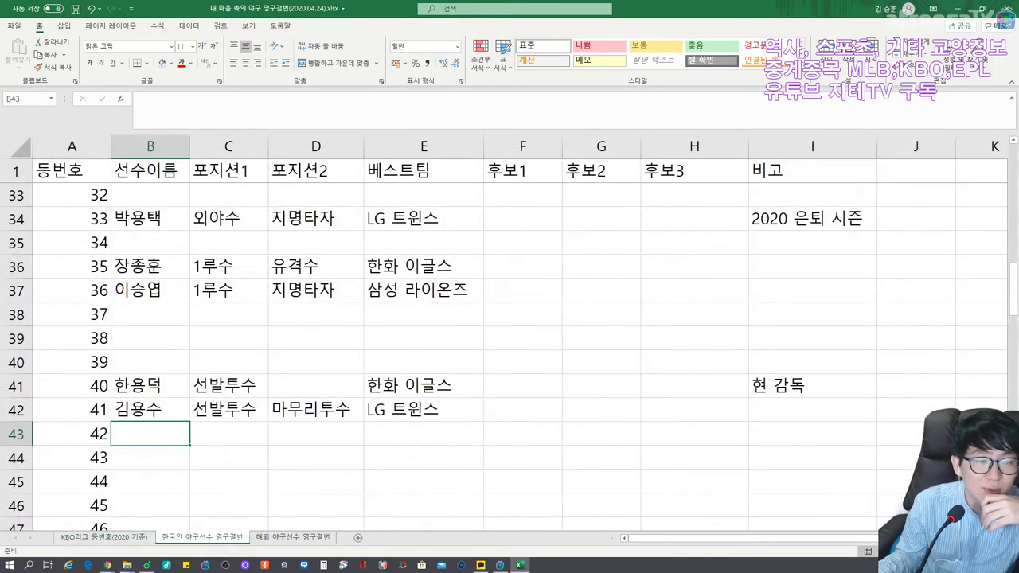
scroll(154, 269, down, 3)
scroll(154, 268, up, 1)
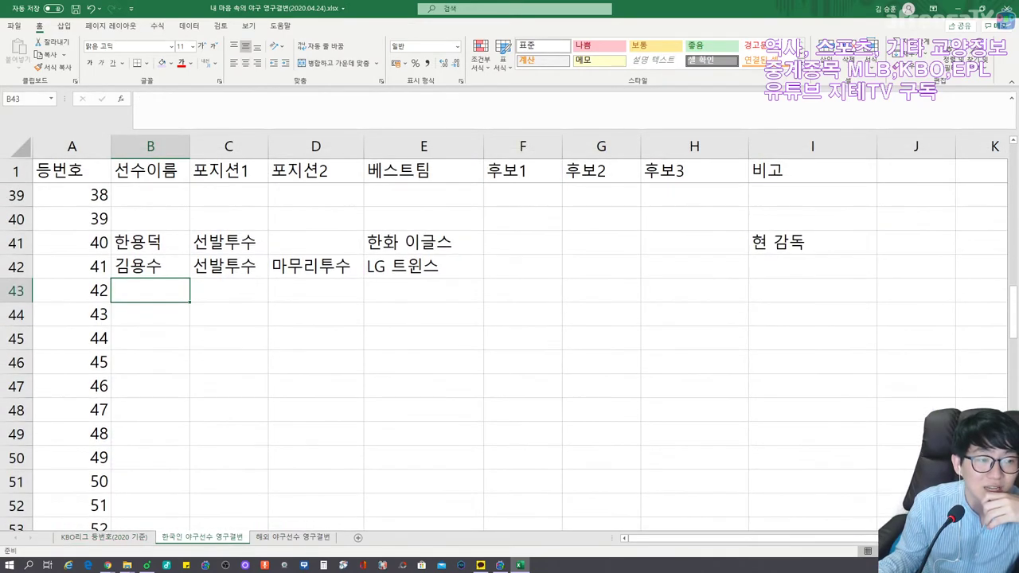
click(150, 409)
text(이상훈)
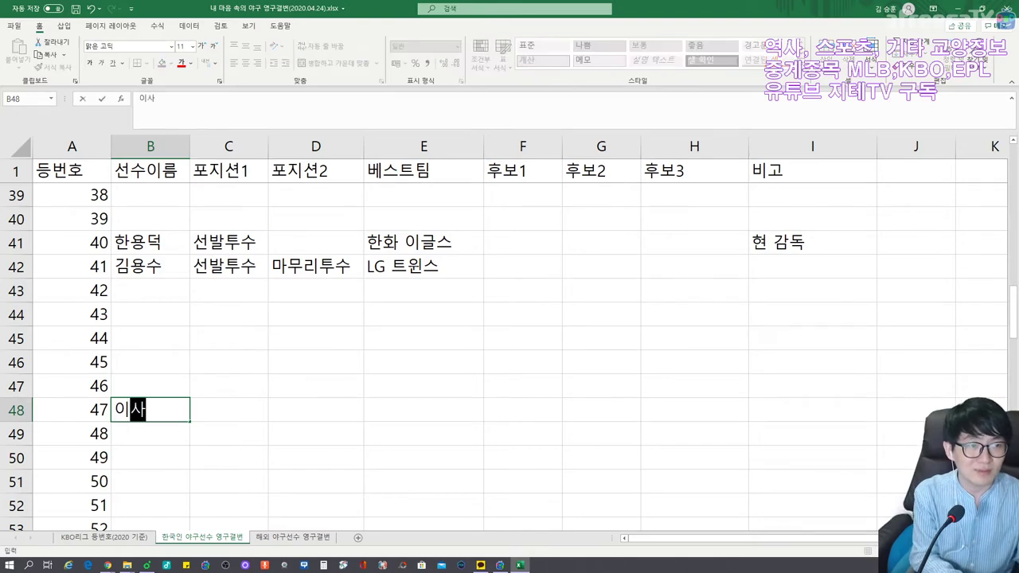
key(Tab)
text(선)
key(Tab)
text(마무)
key(Tab)
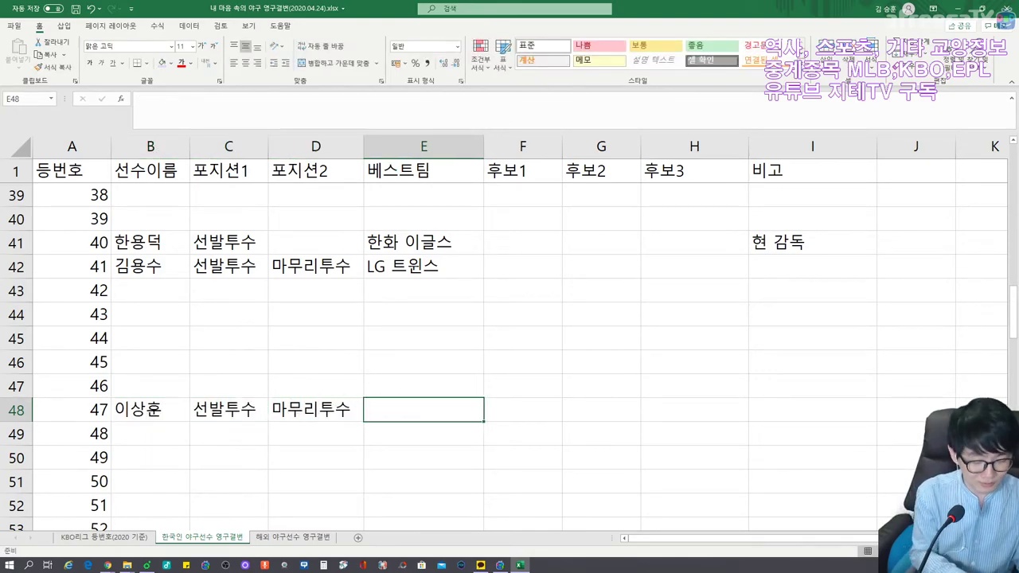
Set number 47's best team to LG 트윈스 in cell E48.
text(L)
key(Tab)
key(Tab)
key(Tab)
key(Tab)
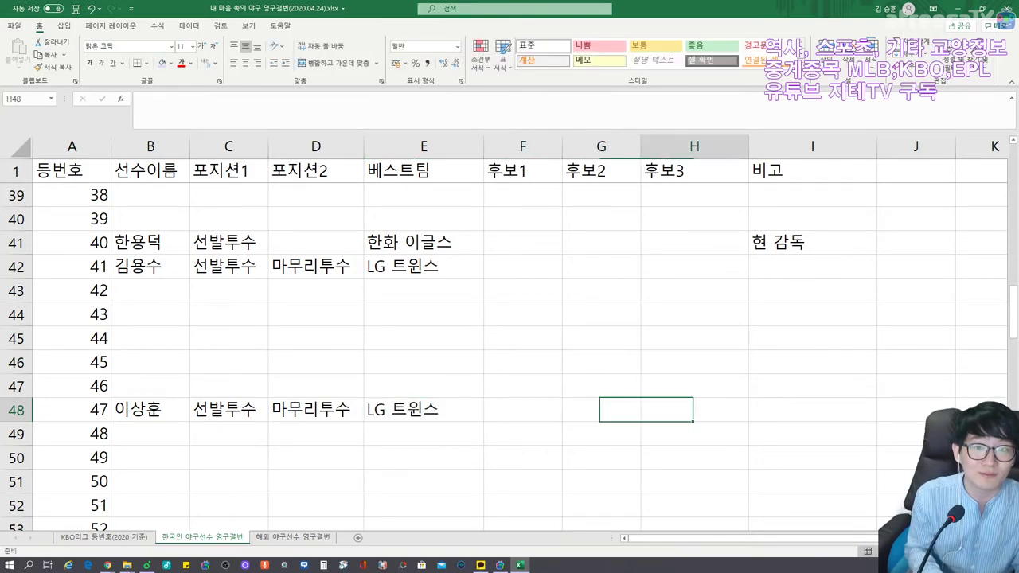
key(shift+Tab)
key(shift+Tab)
key(shift+Tab)
key(shift+Tab)
key(Return)
Check number 49 on the 2020 KBO sheet and enter 김병현 as its player in cell B50.
scroll(510, 335, down, 3)
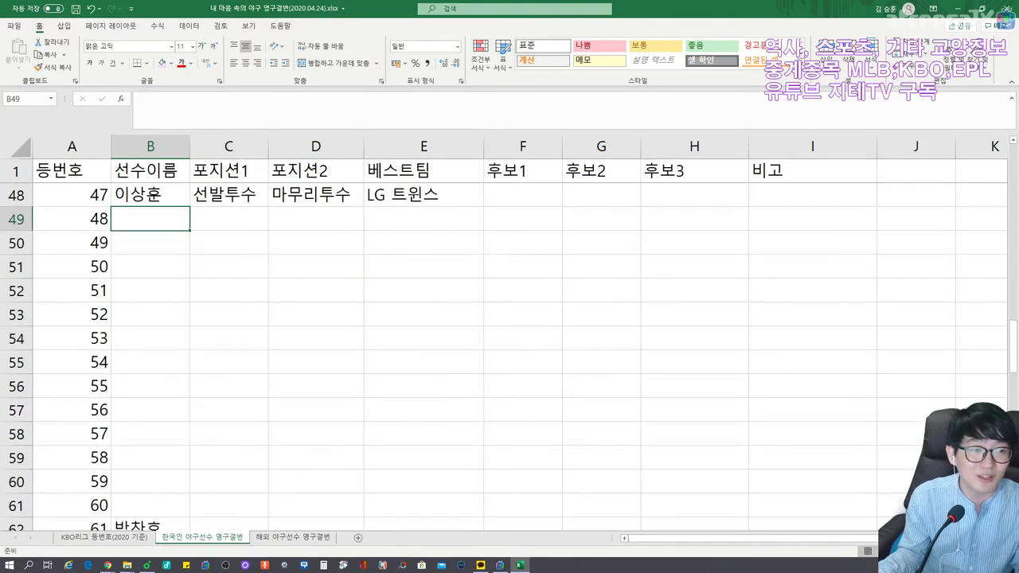
scroll(510, 334, up, 1)
click(104, 538)
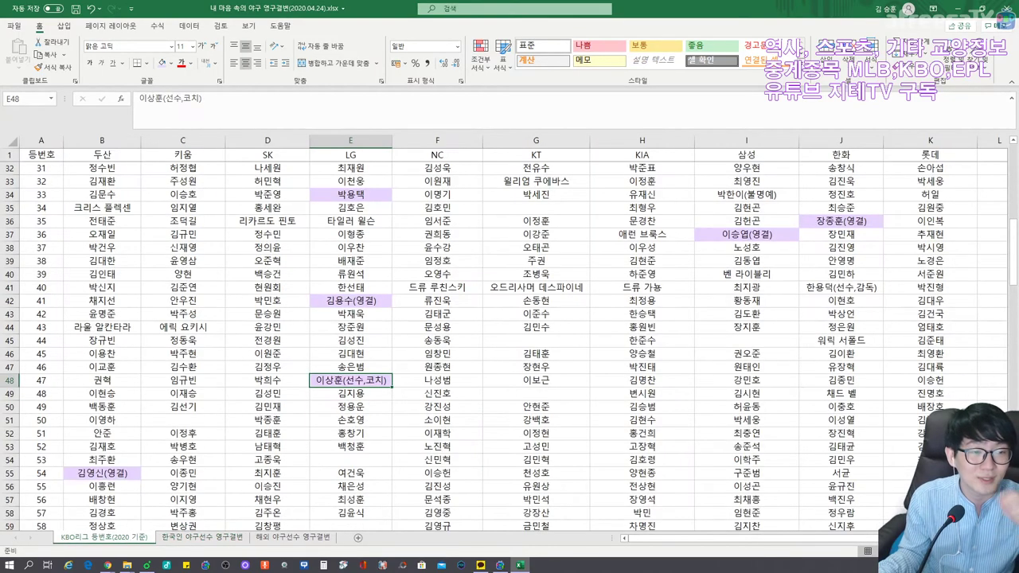
click(183, 407)
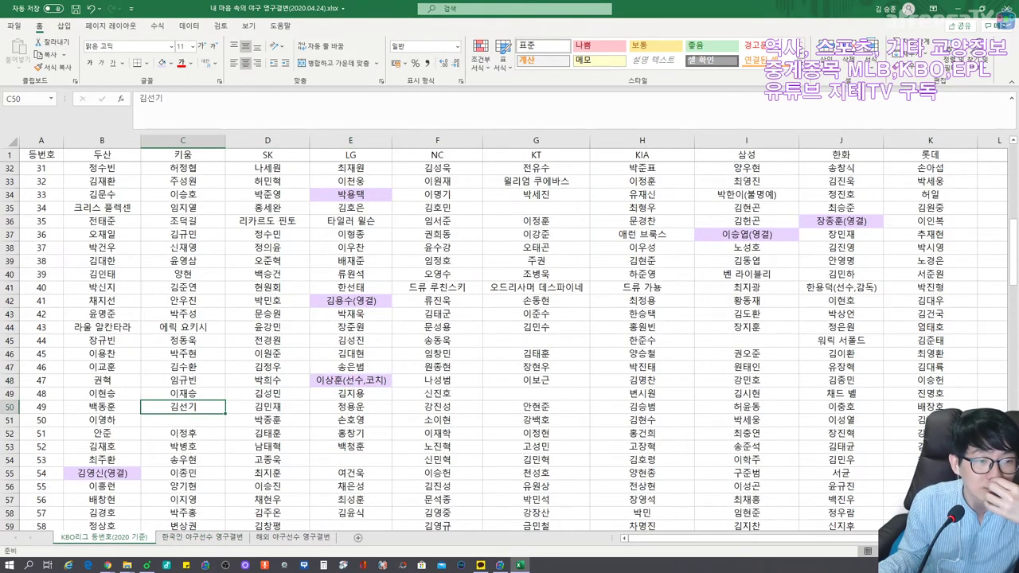
click(350, 407)
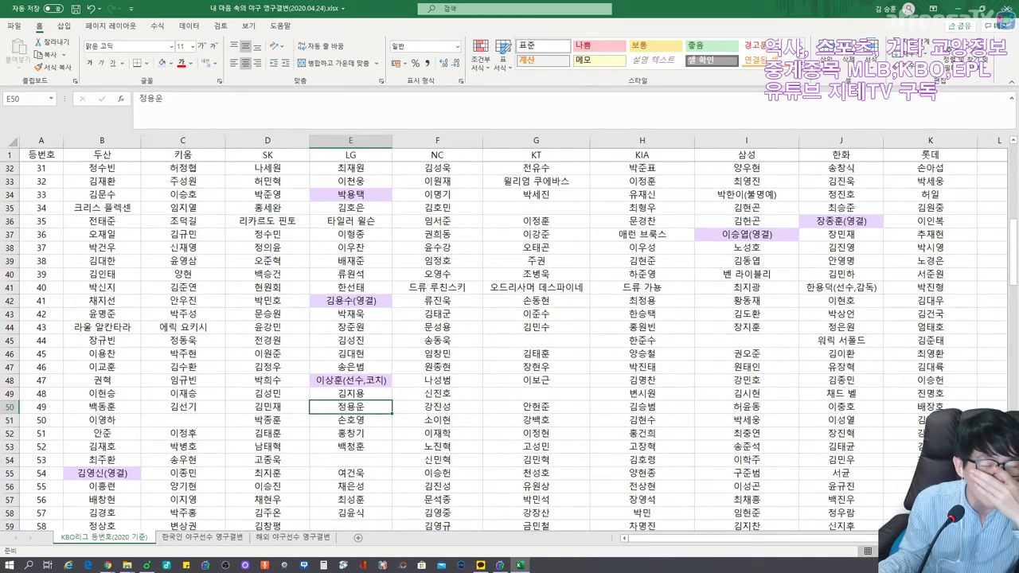
click(214, 538)
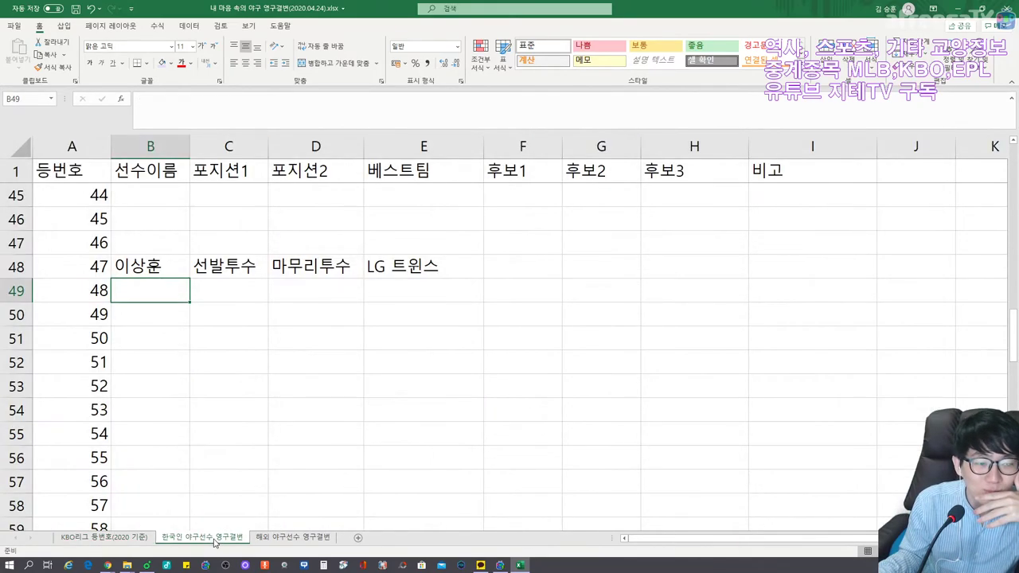
click(149, 314)
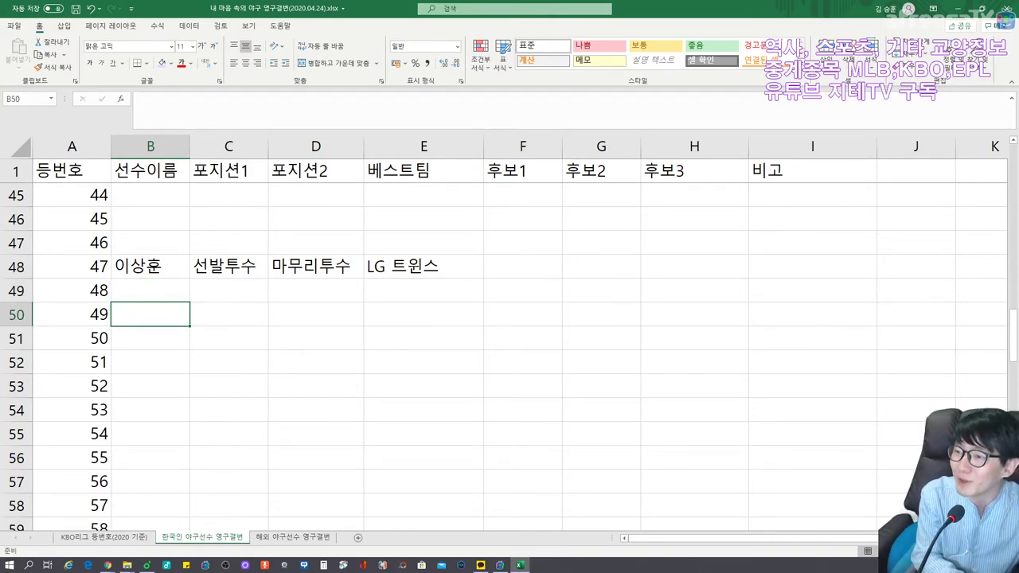
text(김병현)
Set number 49's first position to 선발투수 and second position to 마무리투수 in row 50.
key(Tab)
text(선)
key(Tab)
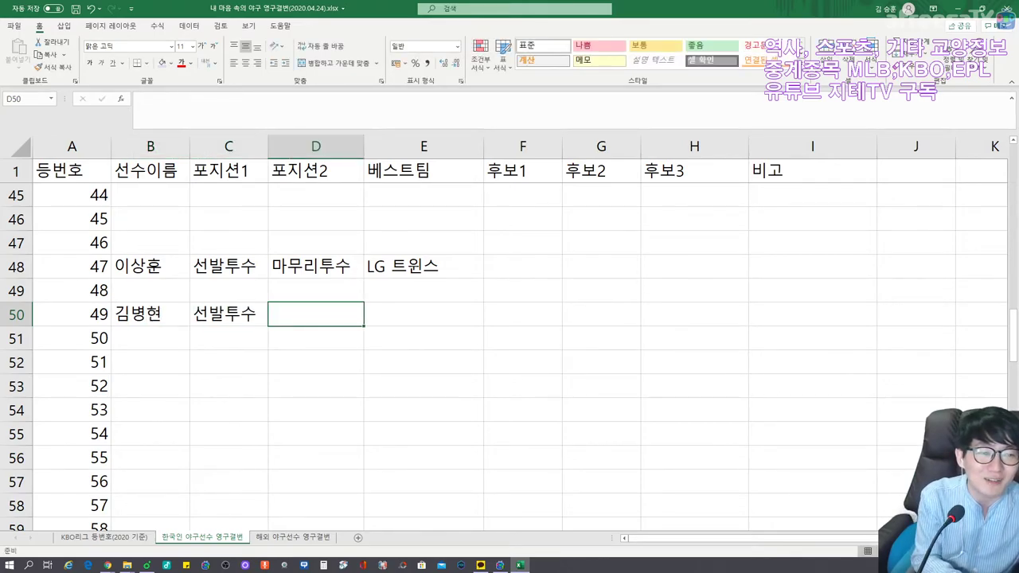
text(마무)
key(Tab)
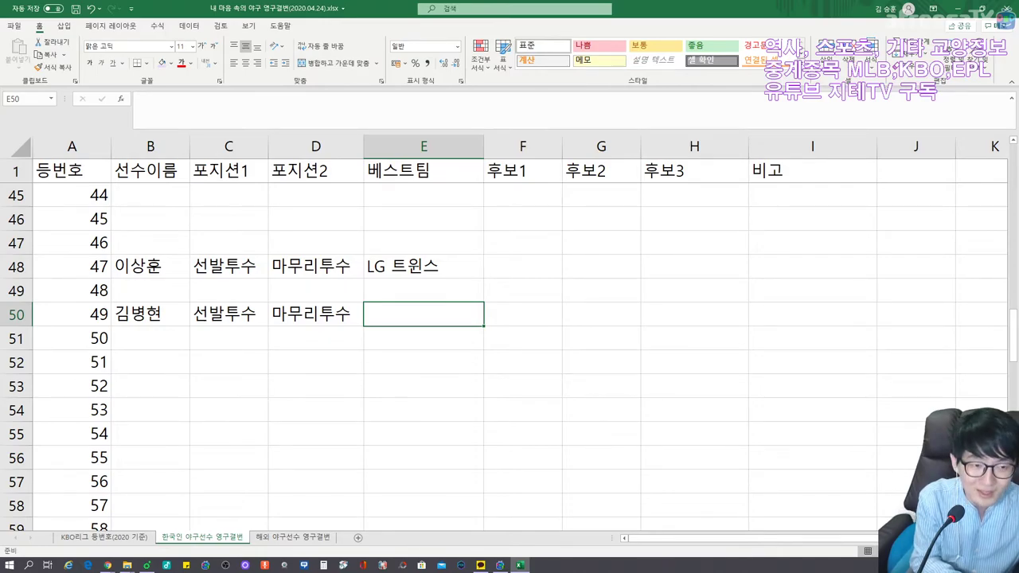
Set number 49's best team to 애리조나 다이아몬드백스 in cell E50 and autofit the best-team column to its contents.
text(애리조나 다이아몬드백스)
key(ctrl+Return)
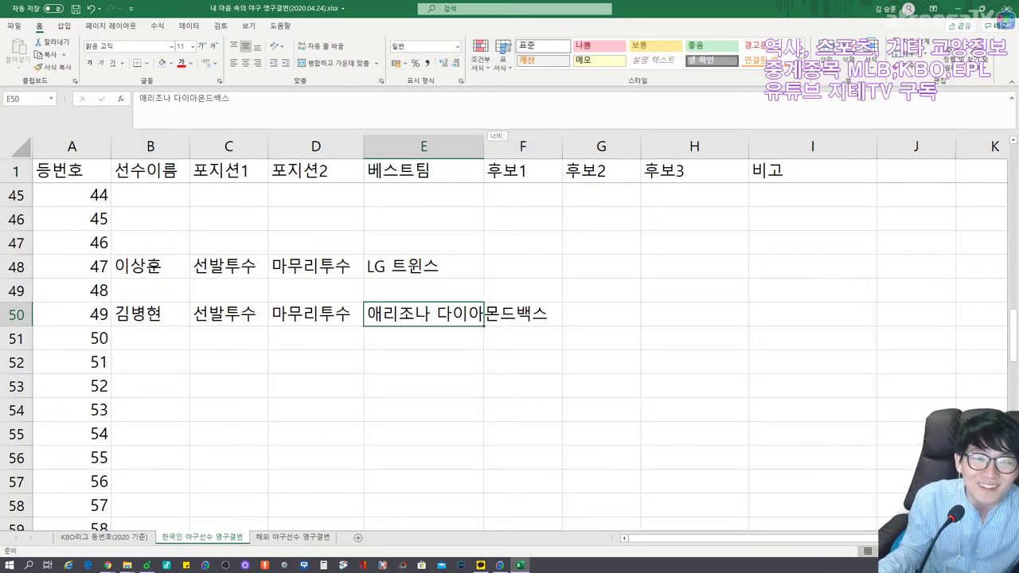
double_click(483, 146)
Add the remark 메이저리그 for number 49 in cell I50.
key(Right)
key(Right)
key(Right)
key(Right)
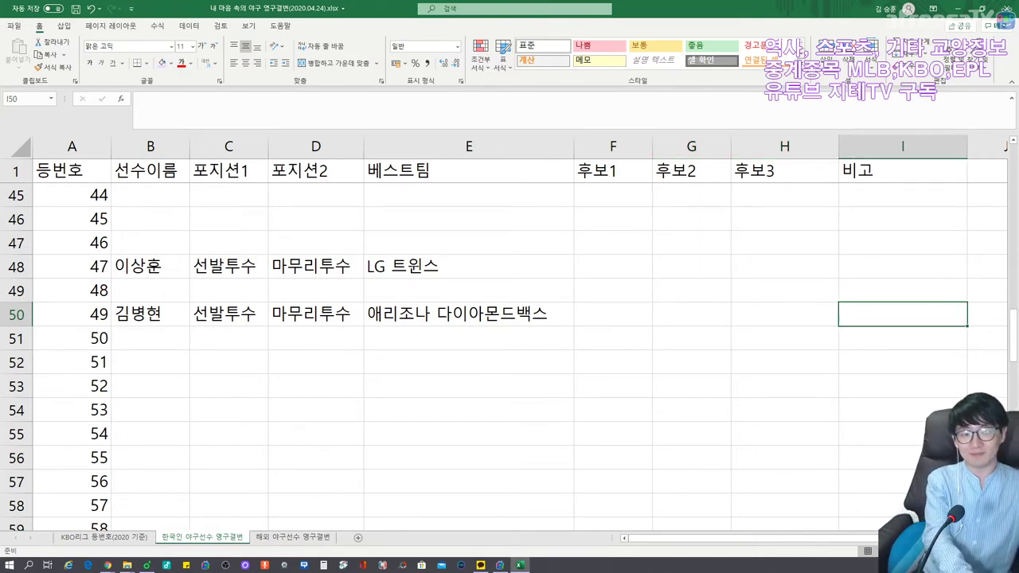
text(메이절리그)
key(Return)
key(Left)
key(Left)
key(Left)
key(Left)
key(Left)
key(Left)
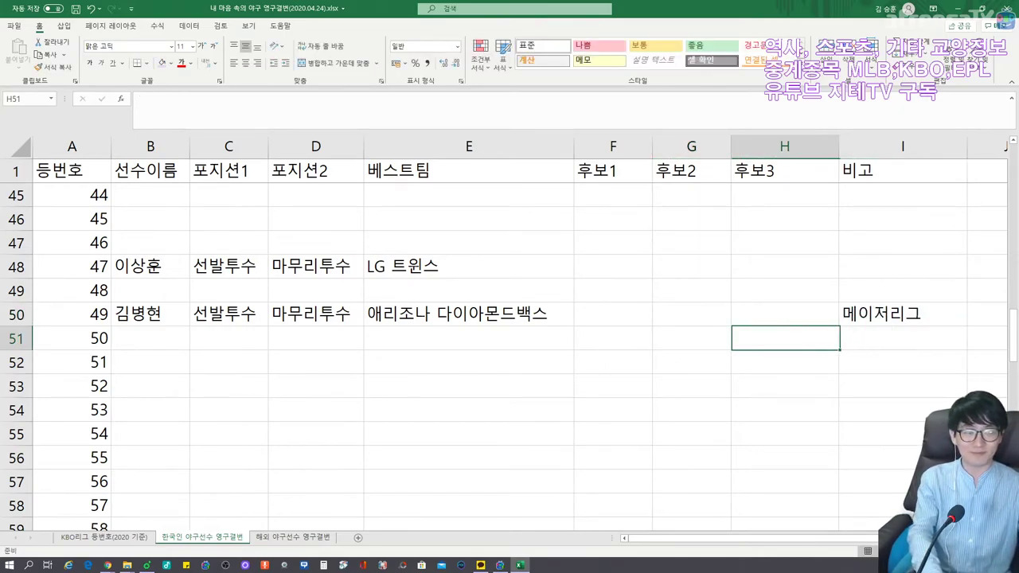
key(Left)
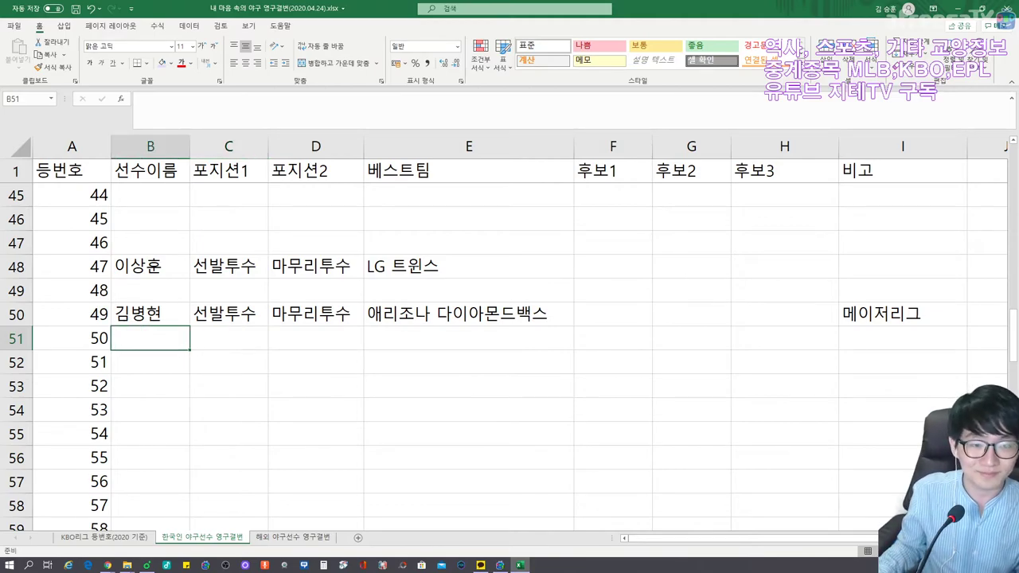
Check numbers 50 and 51 on the 2020 KBO sheet and enter 이정후 as the player for number 51 in cell B52.
scroll(510, 334, down, 1)
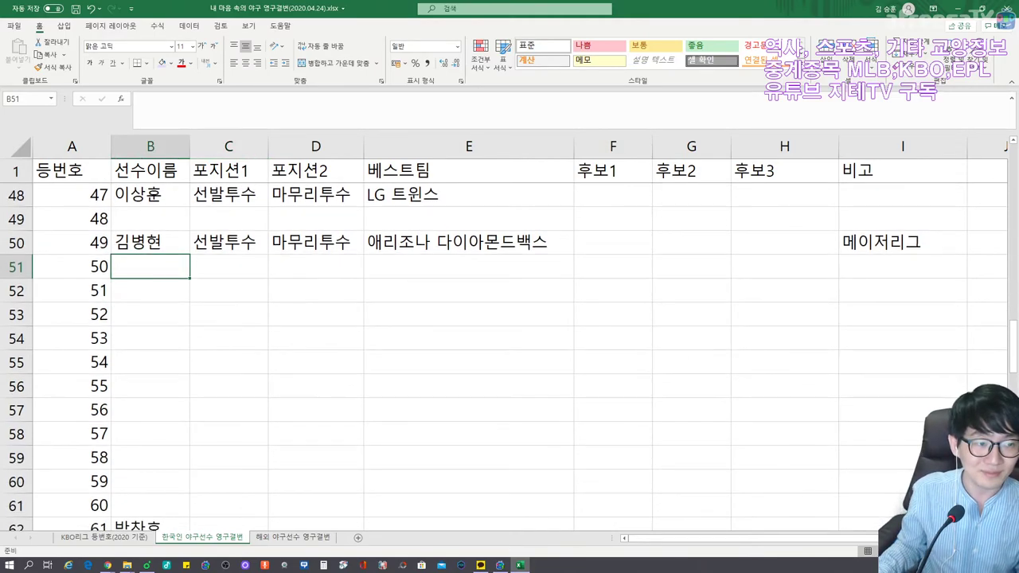
click(127, 539)
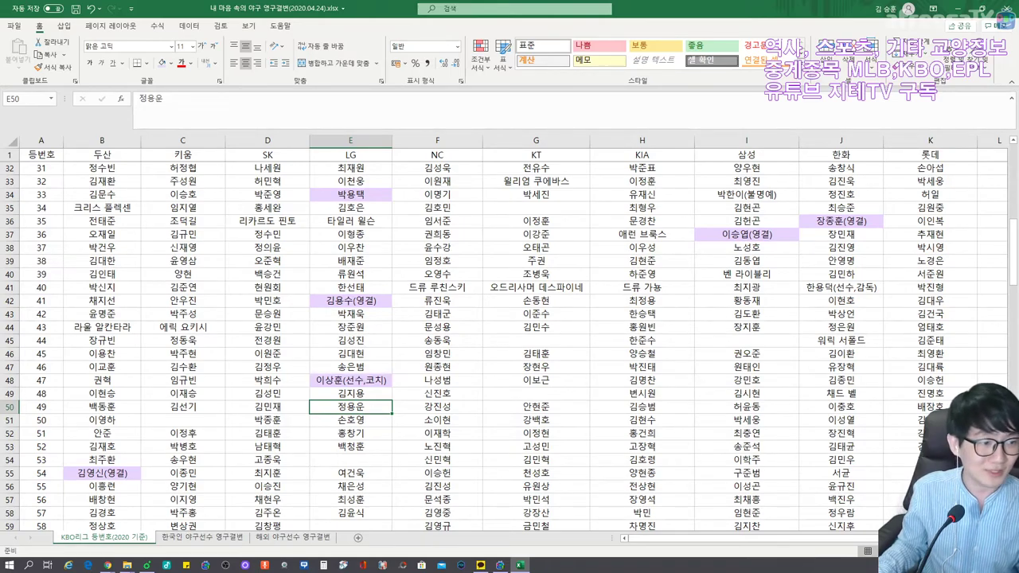
key(Left)
key(Left)
key(Left)
key(Down)
key(Down)
key(Right)
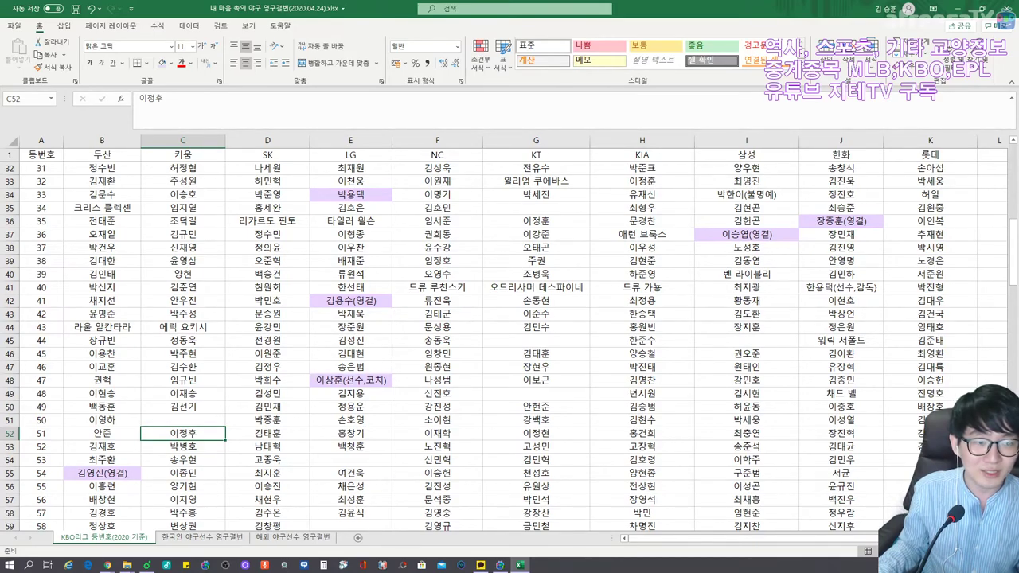
click(229, 538)
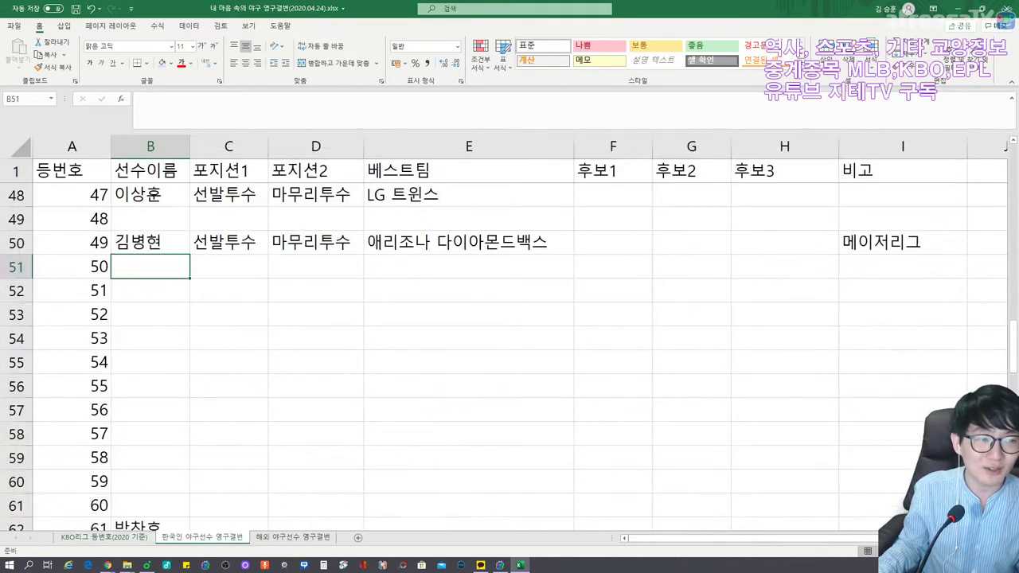
key(Down)
text(이정)
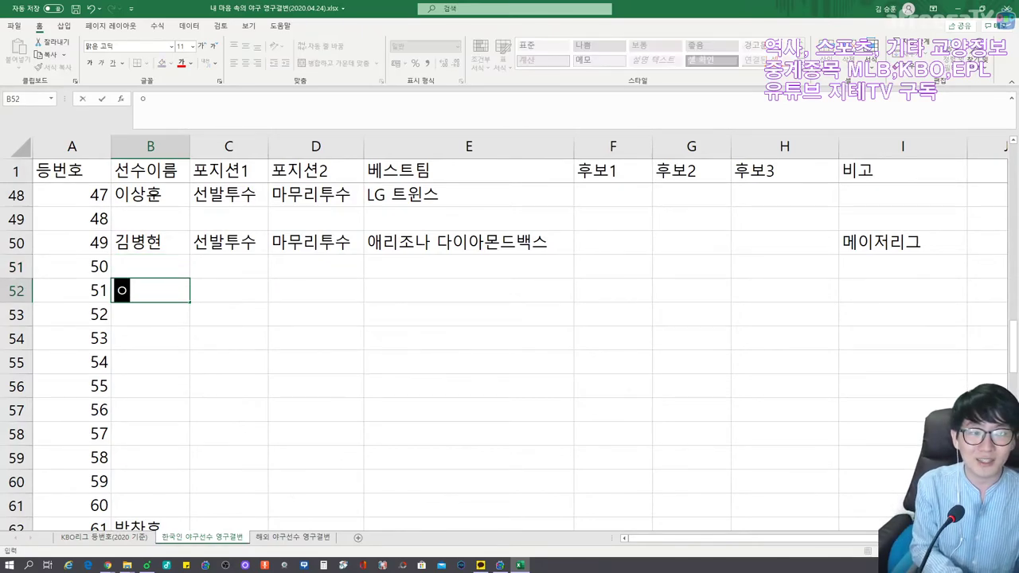
text(후)
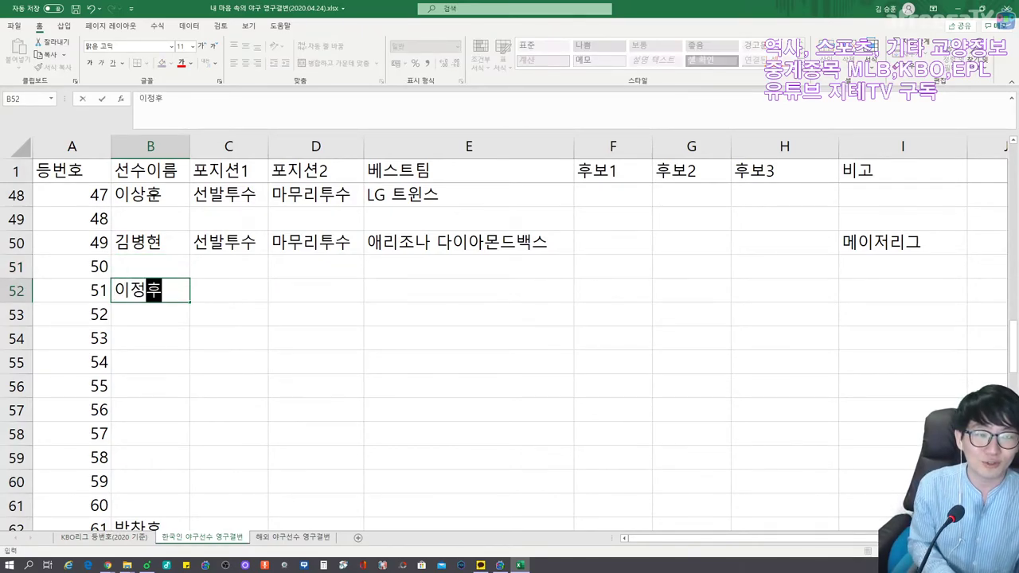
Set number 51's first position to 외야수 in cell C52, leaving the second position empty.
key(Tab)
text(외야수)
key(Tab)
key(Tab)
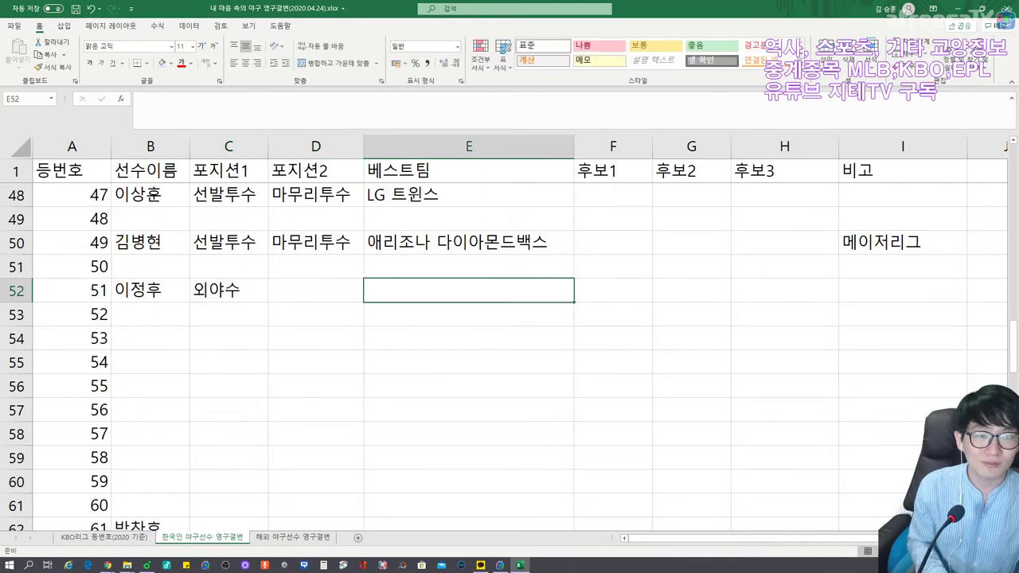
Enter 키움 히어로즈 as number 51's best team in cell E52.
text(키움 히어)
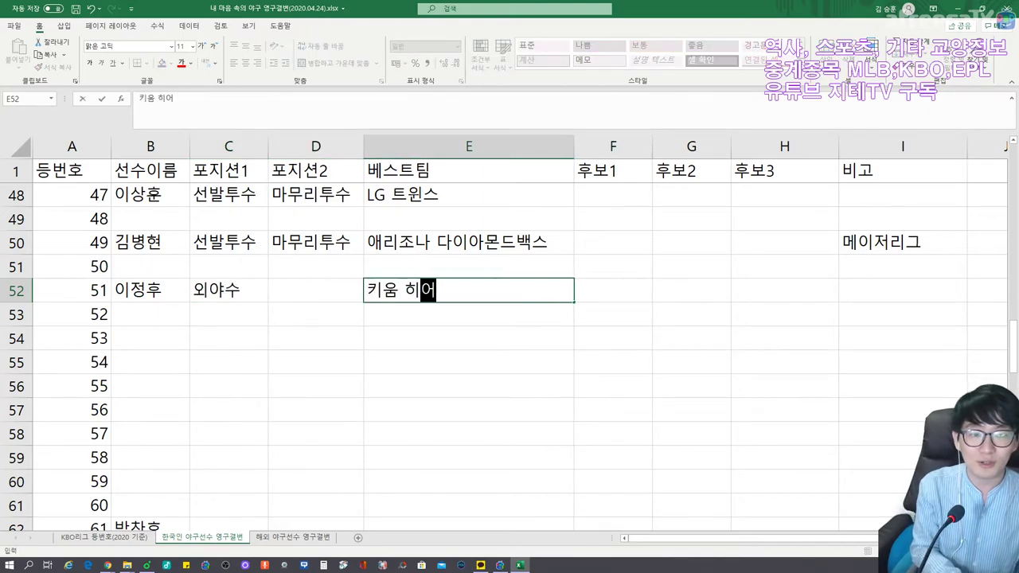
text(로즈)
key(Tab)
key(Left)
key(Left)
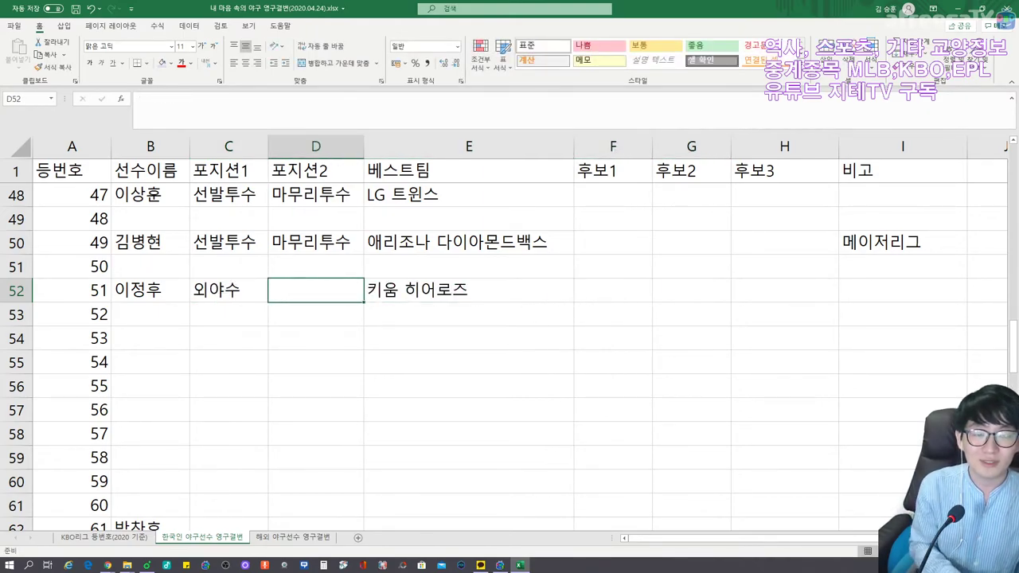
Replace number 51's best team in cell E52 with 히어로즈 and go to the row's remarks cell.
key(Right)
text(히어로즈)
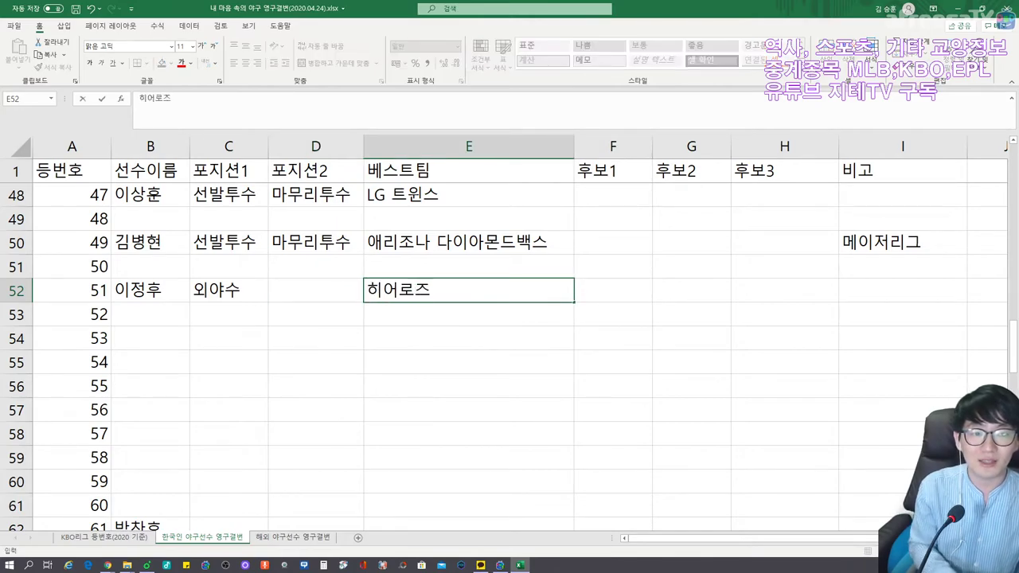
key(Tab)
key(Tab)
key(Tab)
key(Tab)
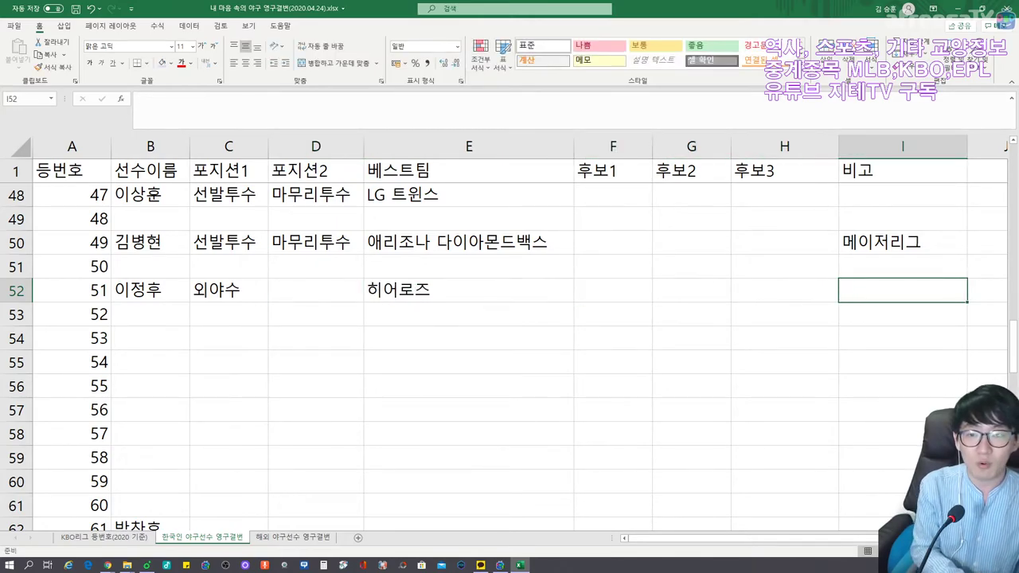
Enter 현역 as number 51's remark in cell I52 and go on to the row for number 52.
text(현역)
key(Return)
key(Left)
key(Left)
key(Left)
key(Left)
key(Left)
key(Left)
key(Left)
Enter 박병호 and 김태균 as number 52's first and second candidates in F53 and G53, with 현역 as the remark in I53.
key(Right)
key(Right)
key(Right)
key(Right)
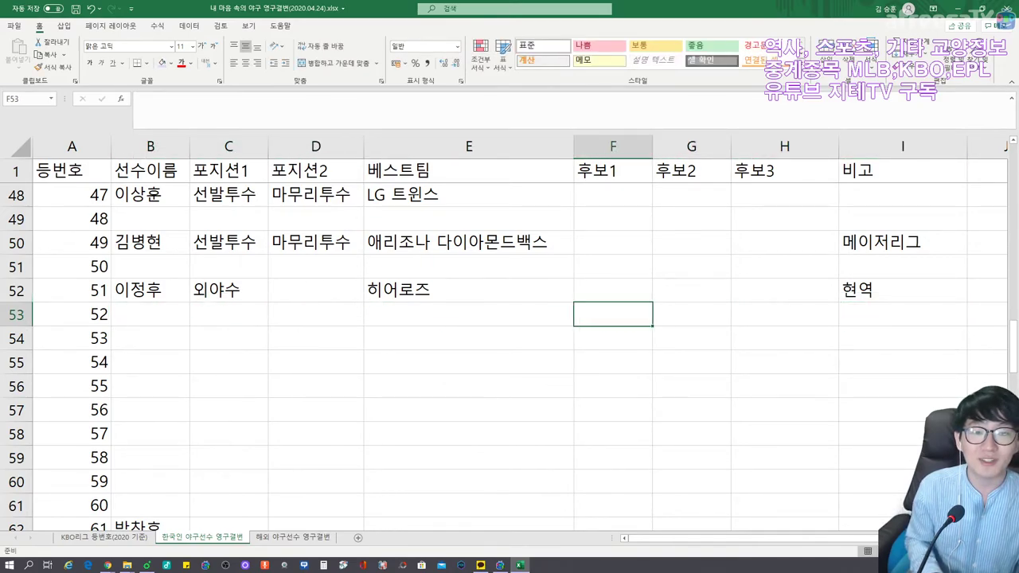
text(박병호)
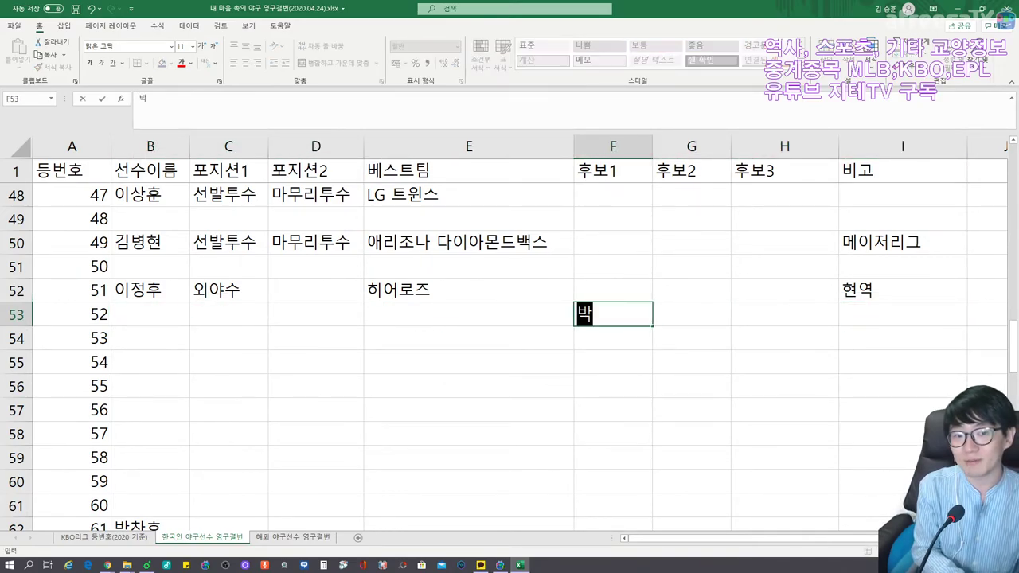
key(Tab)
text(김태균)
key(Tab)
key(Tab)
text(ㅎ현역)
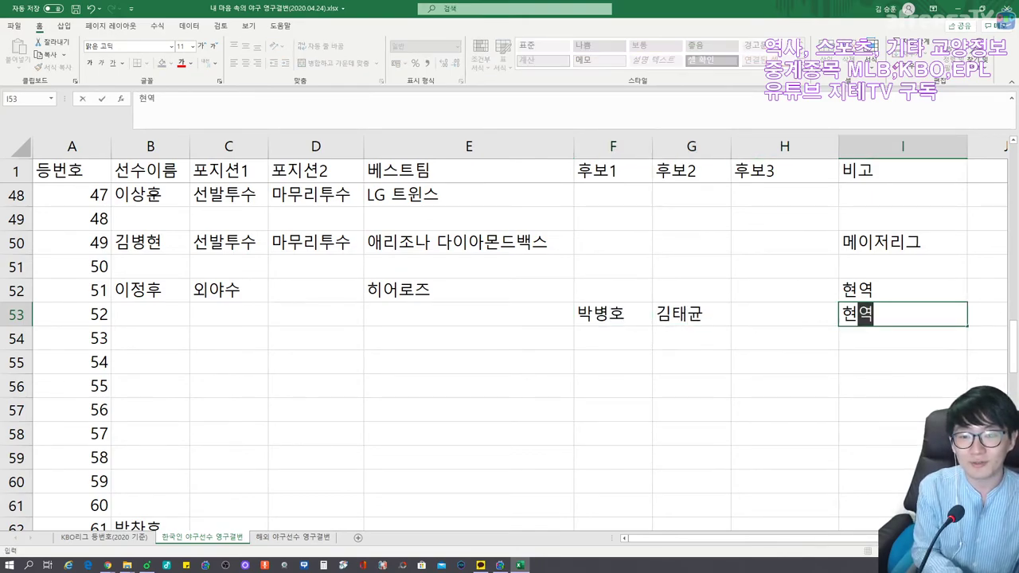
Check numbers 52 to 54 on the 2020 KBO sheet and enter 김영신 as the player for number 54 in cell B55.
key(Left)
key(Left)
key(Left)
click(119, 539)
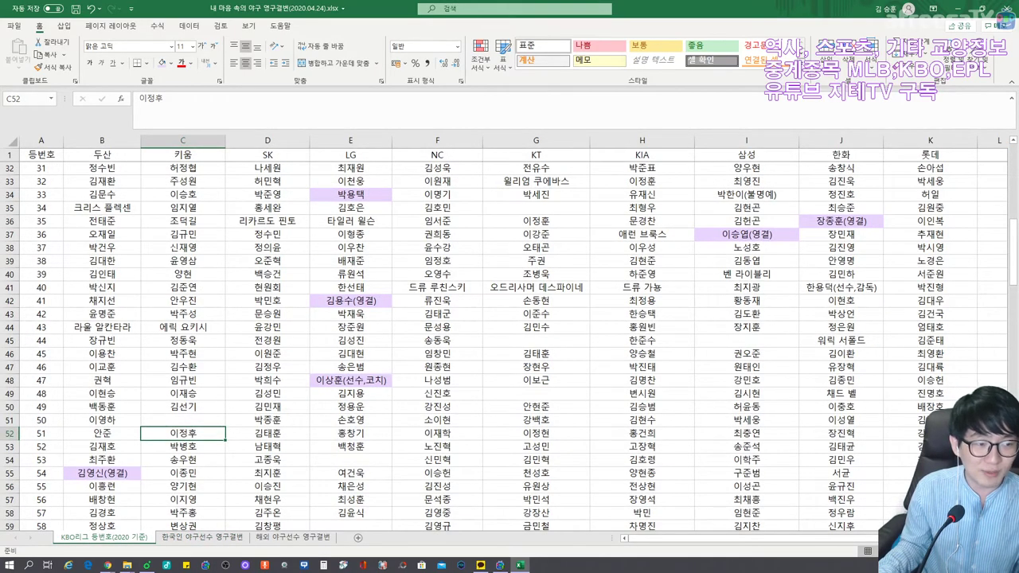
click(102, 447)
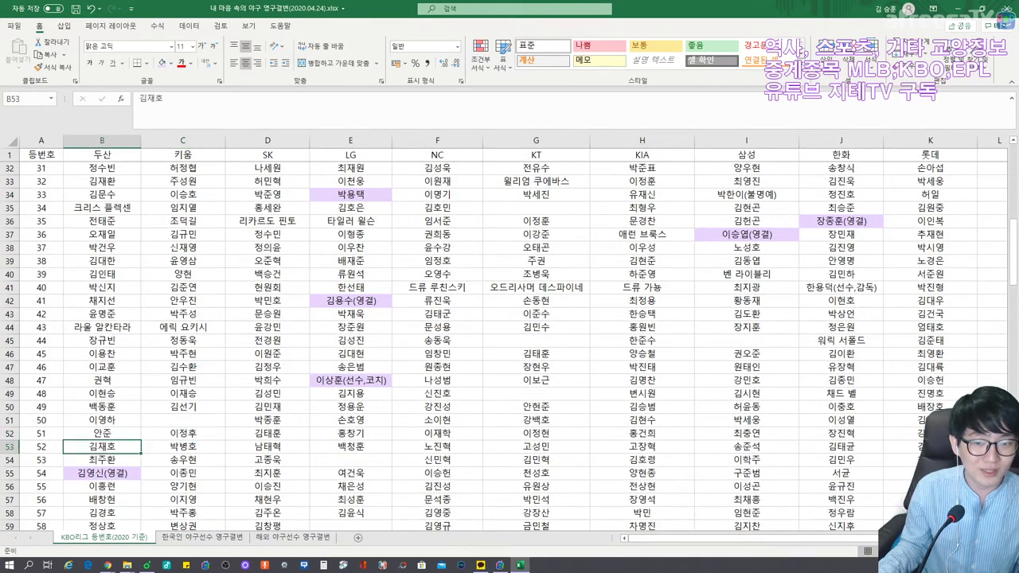
click(102, 459)
click(102, 473)
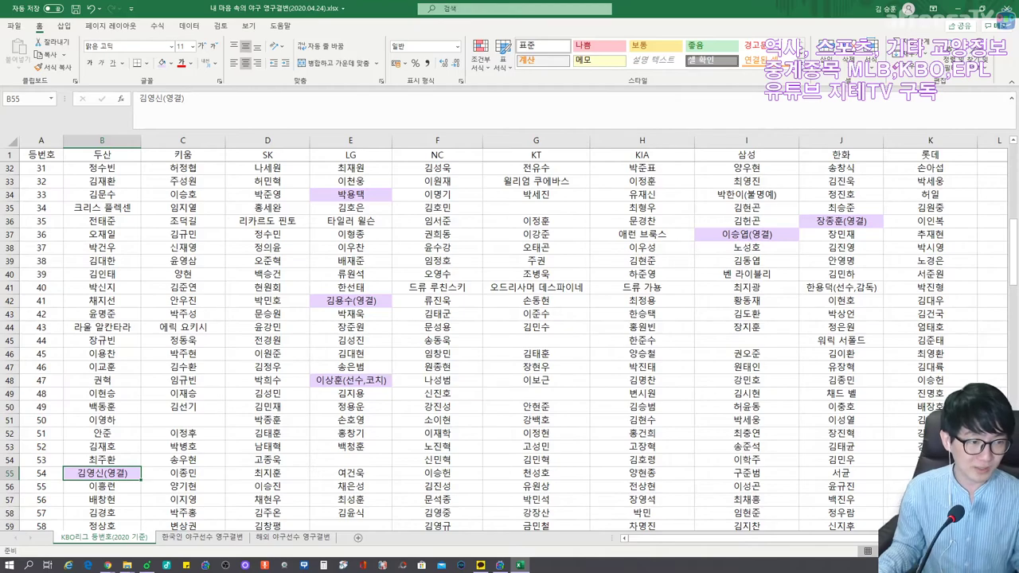
scroll(509, 348, down, 1)
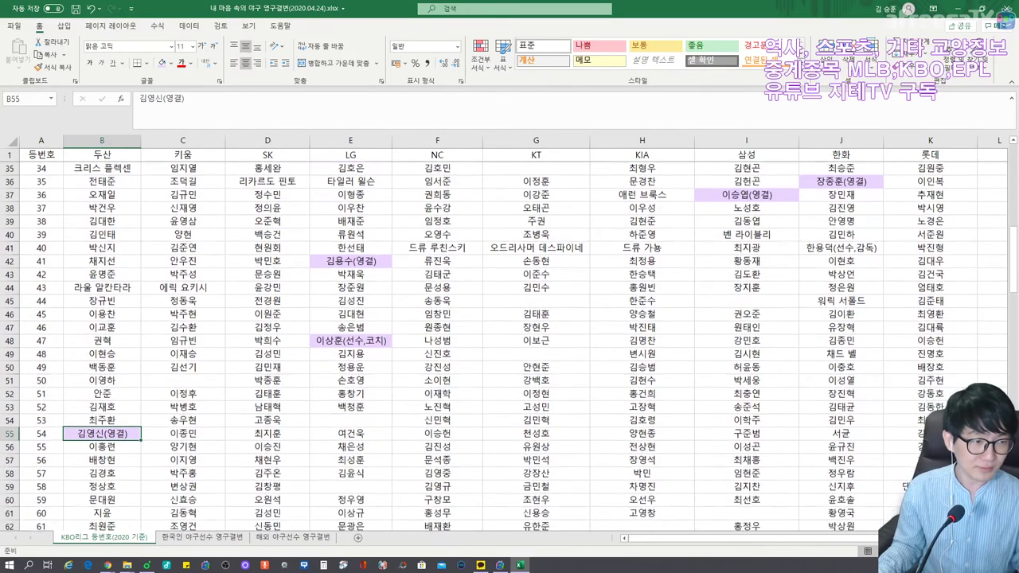
click(180, 539)
click(150, 362)
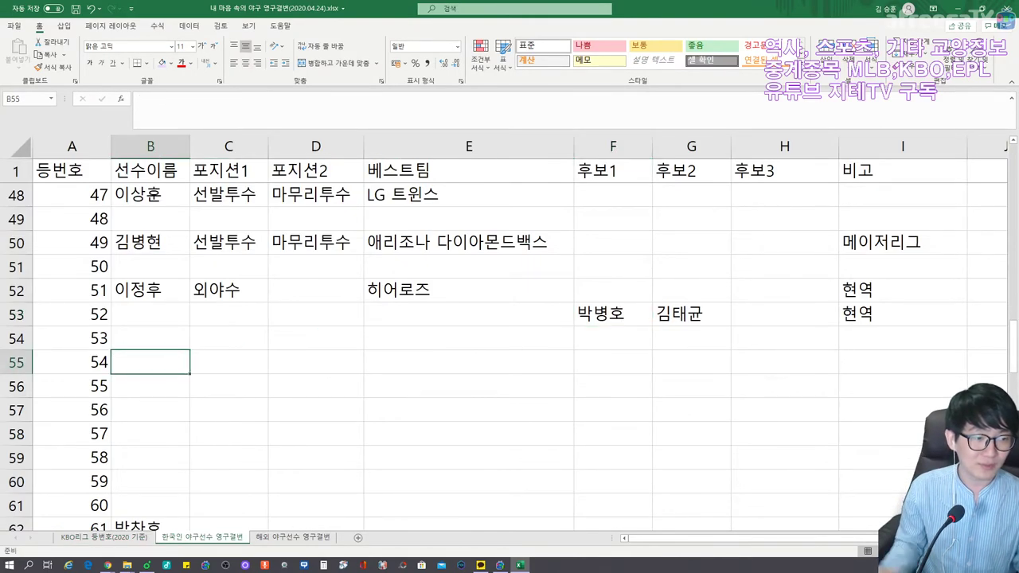
text(김여ㅇ신)
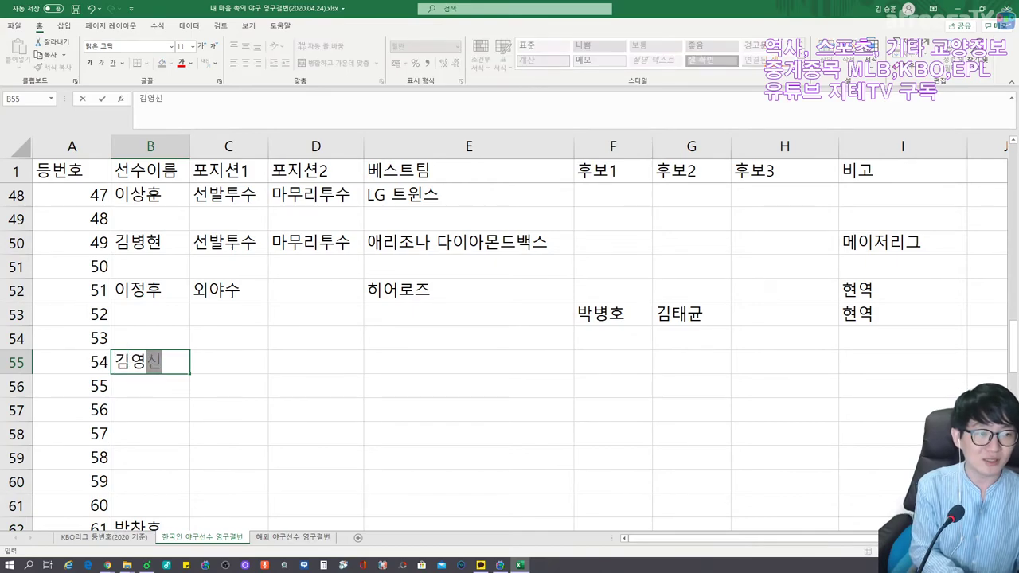
key(Tab)
Set number 54's first position to 포수 in cell C55, leaving the second position empty.
click(134, 540)
click(195, 542)
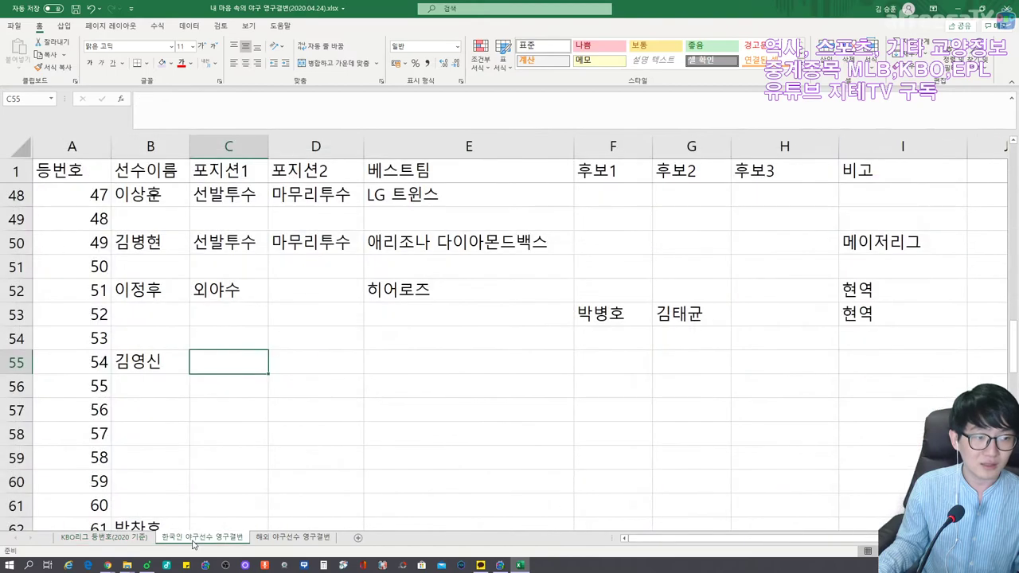
click(107, 565)
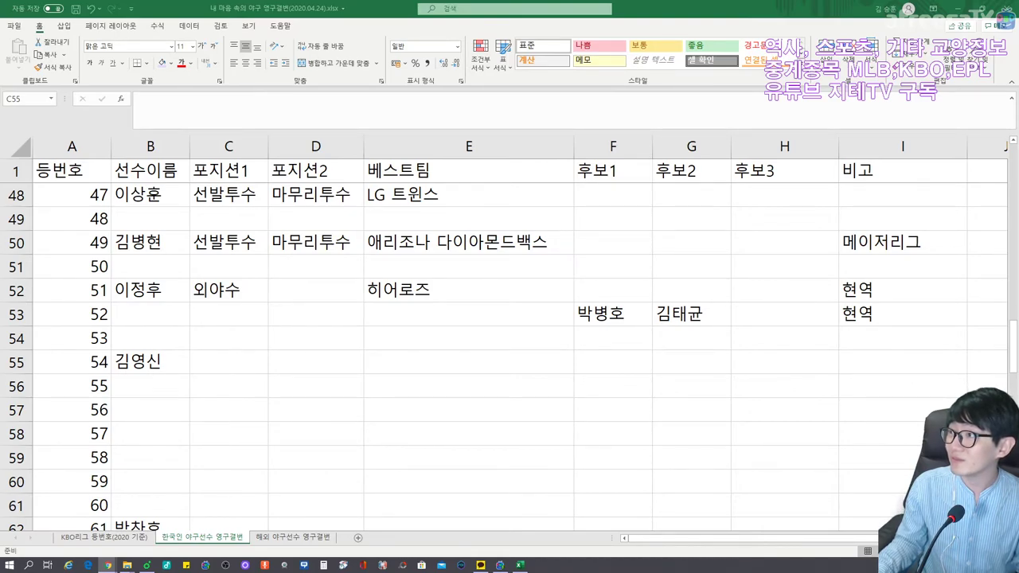
click(260, 368)
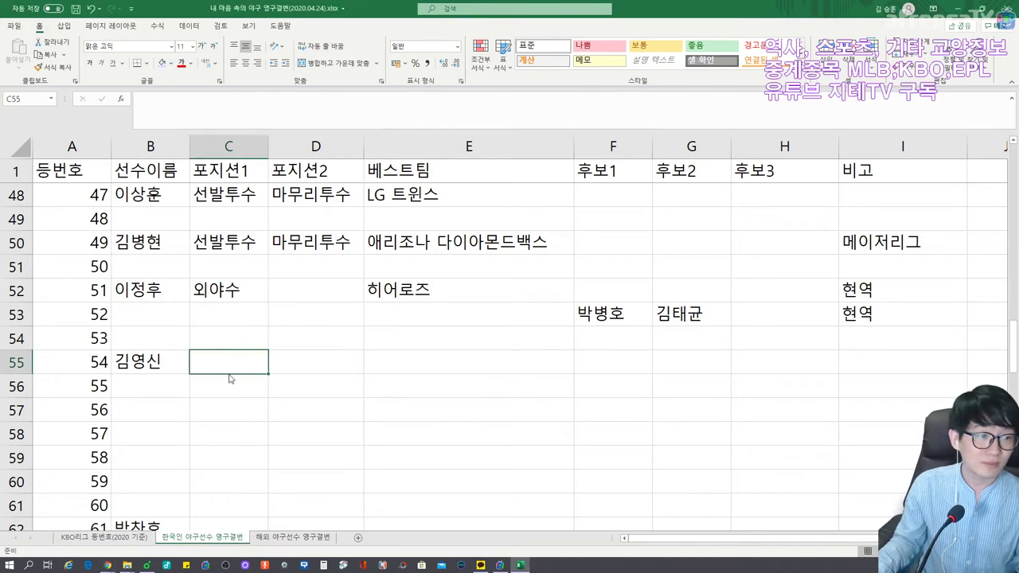
text(포수)
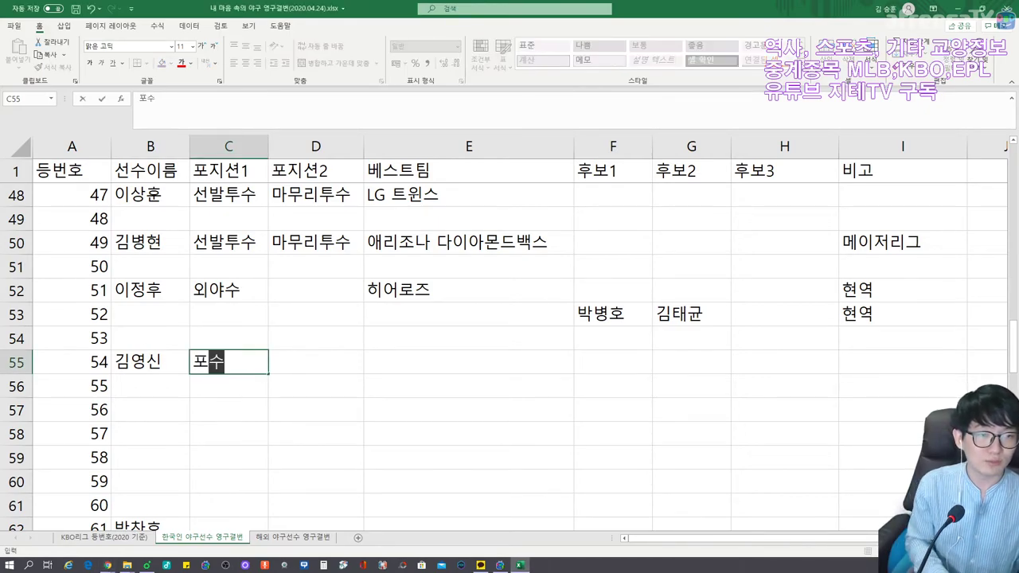
key(Tab)
key(Tab)
Enter 베어스 as number 54's best team in cell E55.
text(OB)
key(BackSpace)
key(BackSpace)
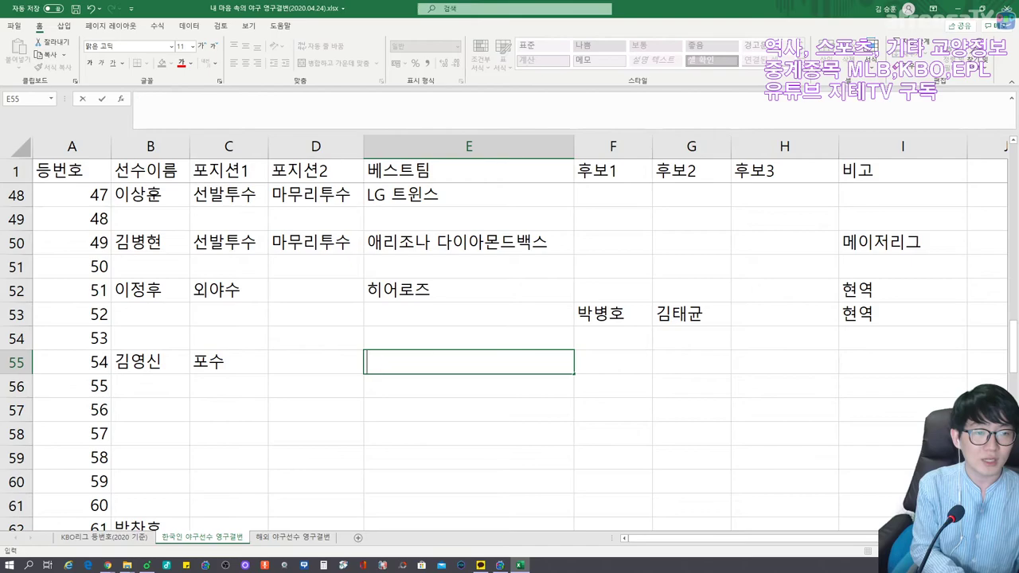
text(베어스)
key(Tab)
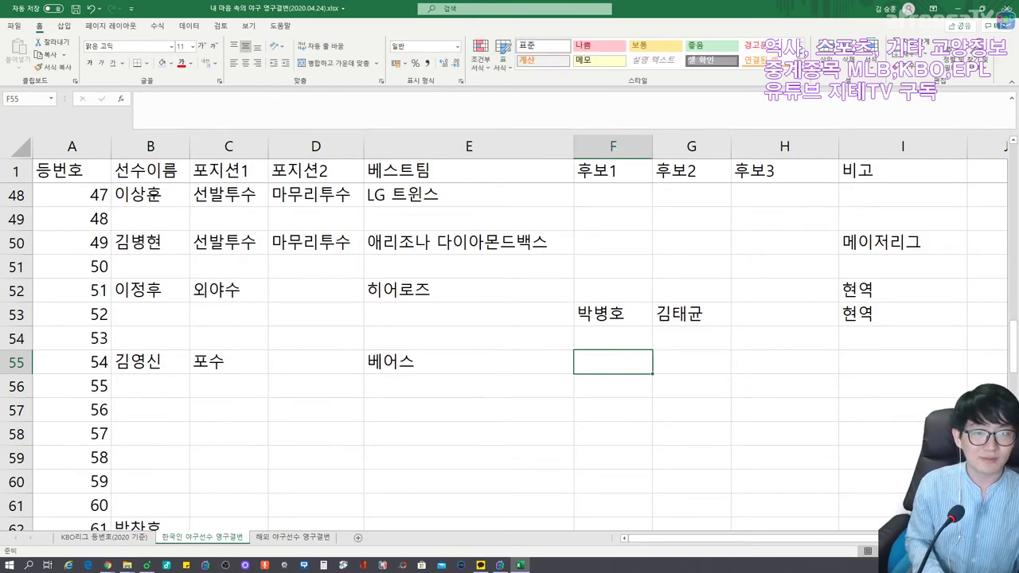
Look through the players wearing numbers 55 to 61 on the 2020 KBO sheet.
key(Left)
key(Left)
key(Left)
key(Left)
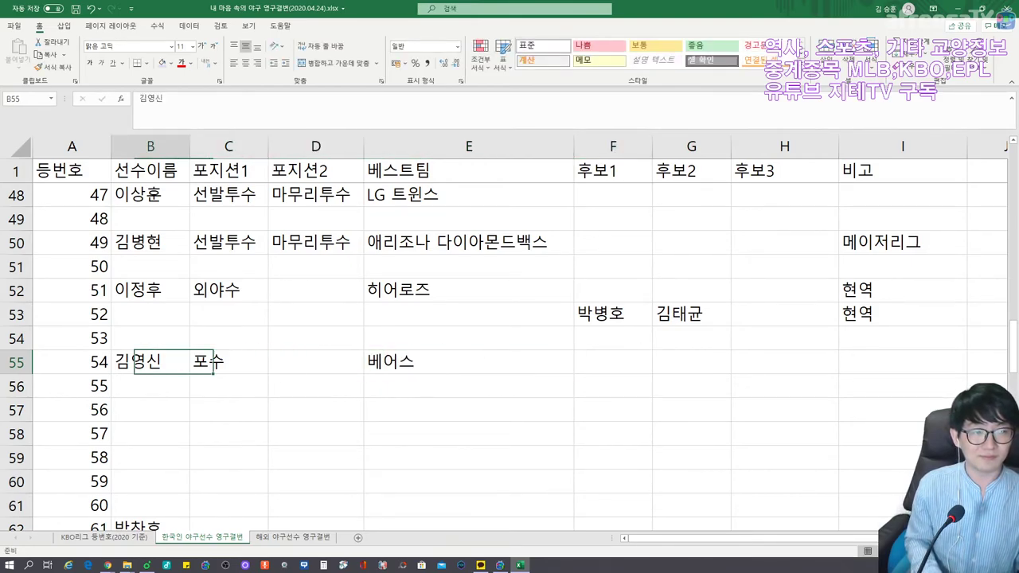
key(Down)
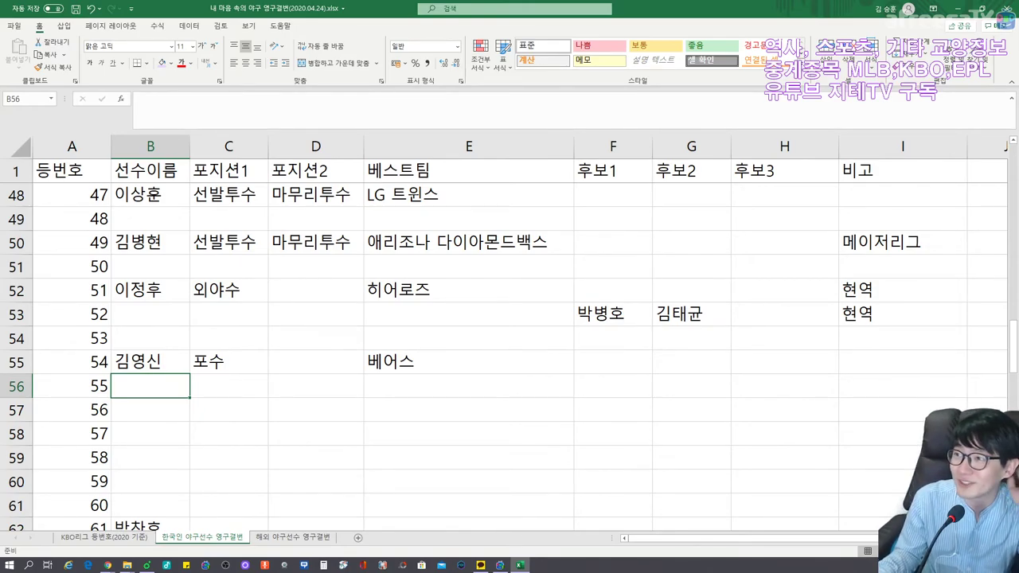
click(125, 539)
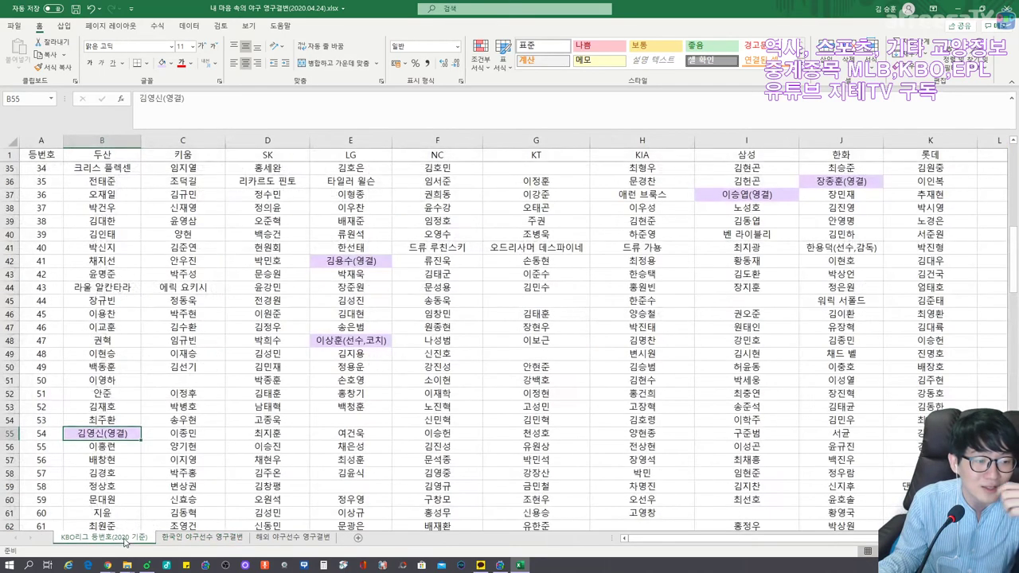
click(746, 459)
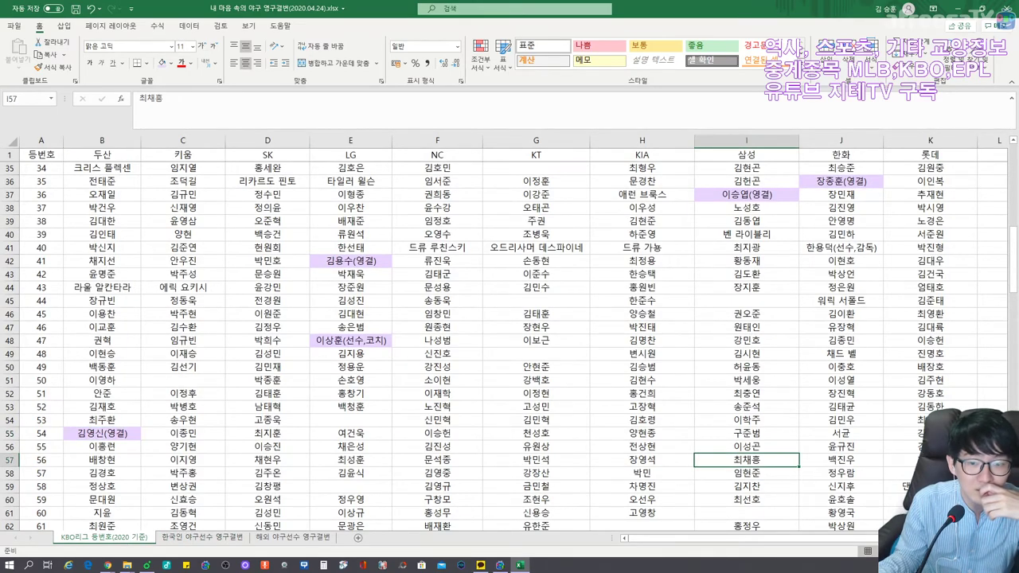
scroll(510, 347, down, 1)
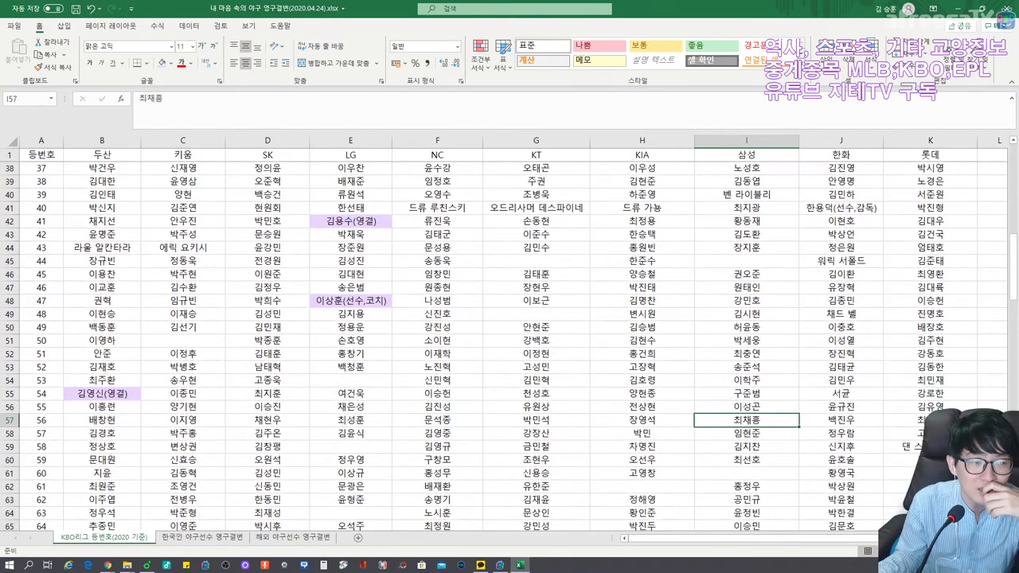
click(182, 459)
scroll(183, 460, down, 1)
click(183, 447)
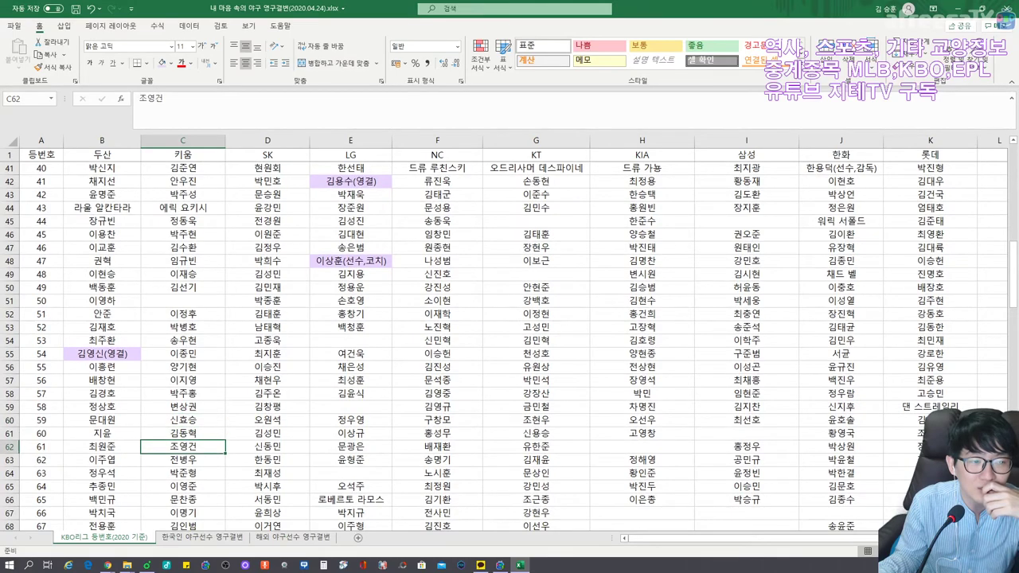
click(101, 447)
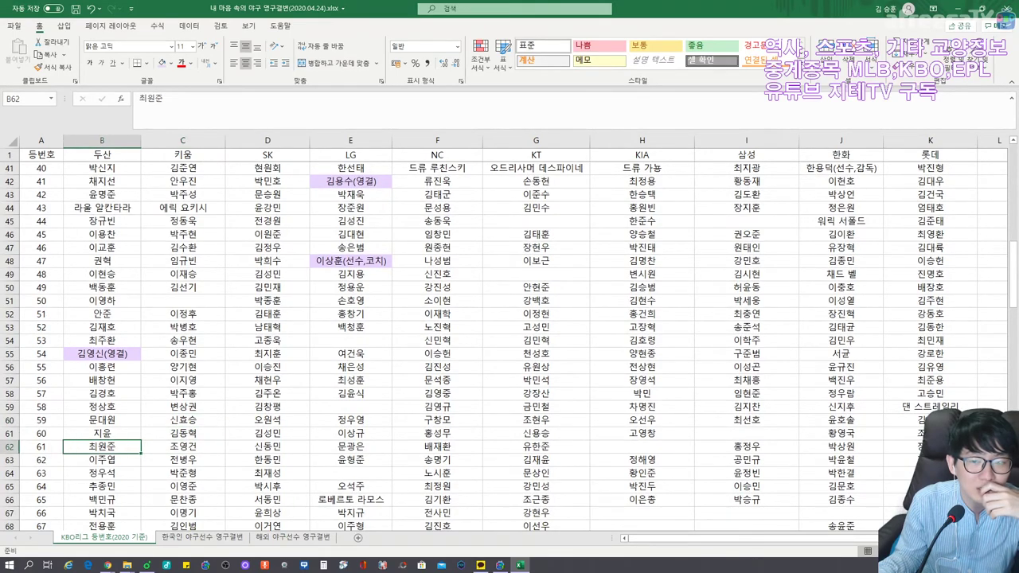
On the Korean players' list, set number 61's first position to 선발투수 in cell C62, leaving the second position empty.
click(217, 538)
scroll(228, 314, down, 3)
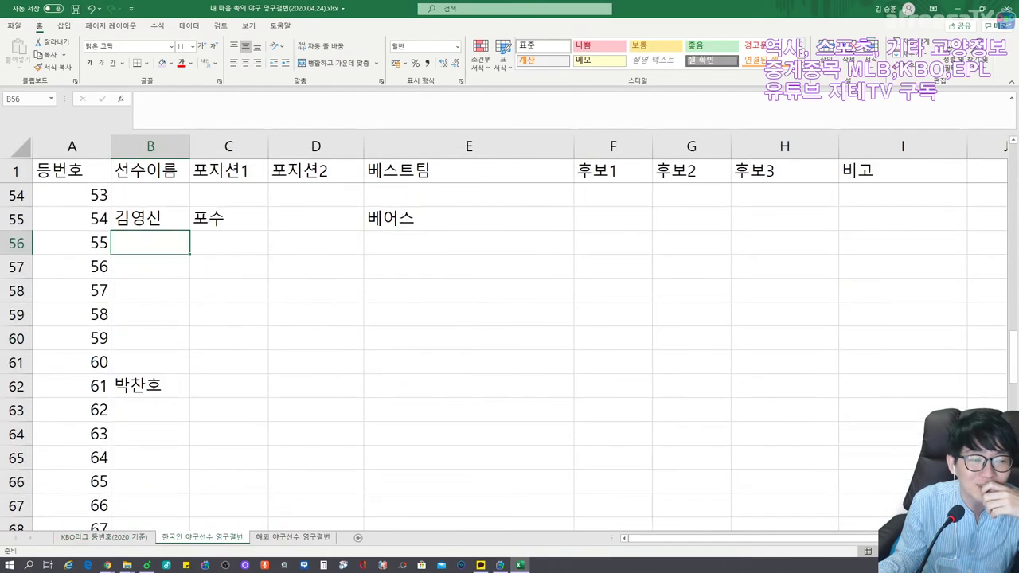
click(229, 314)
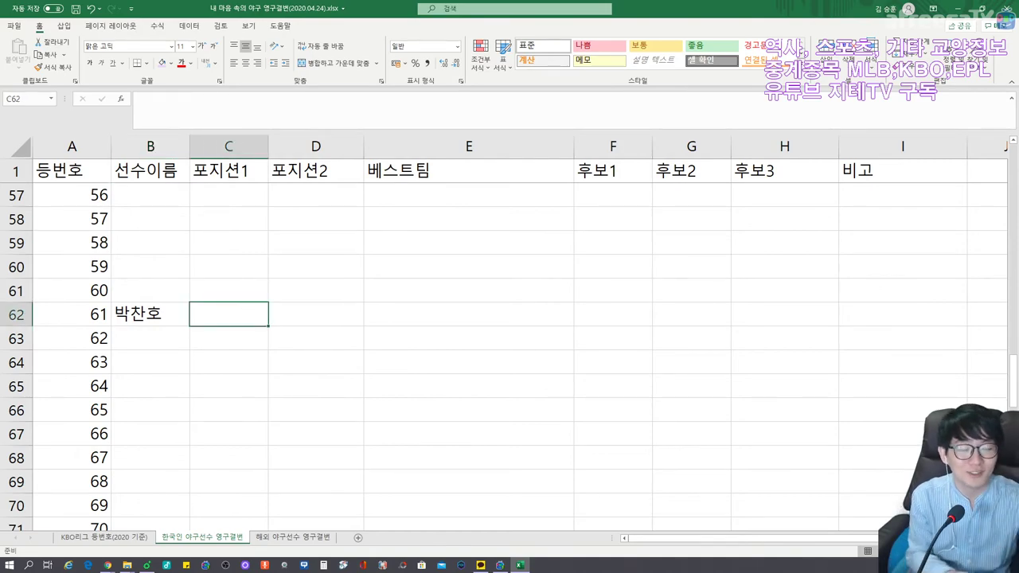
text(선발투수)
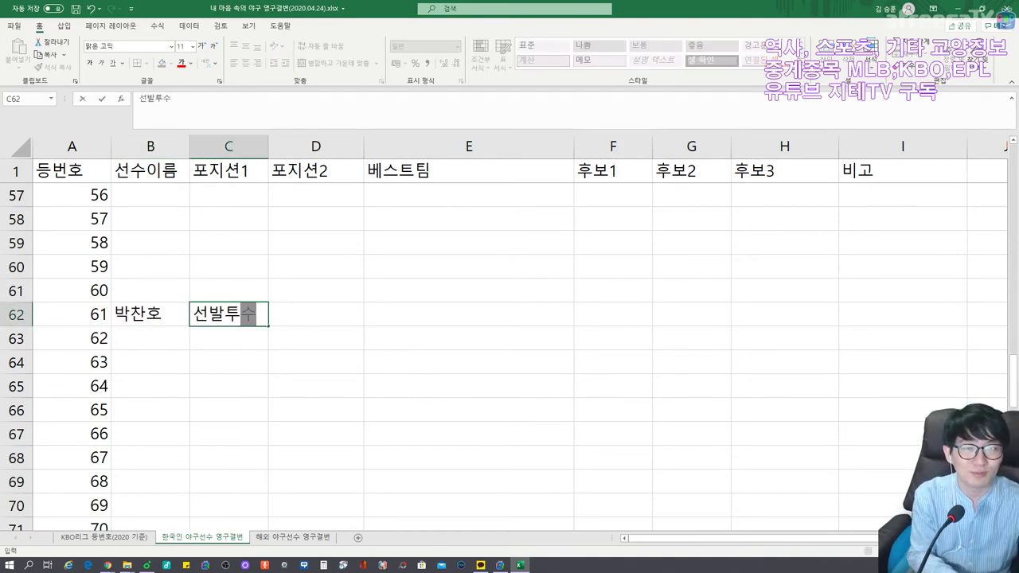
key(Tab)
key(Tab)
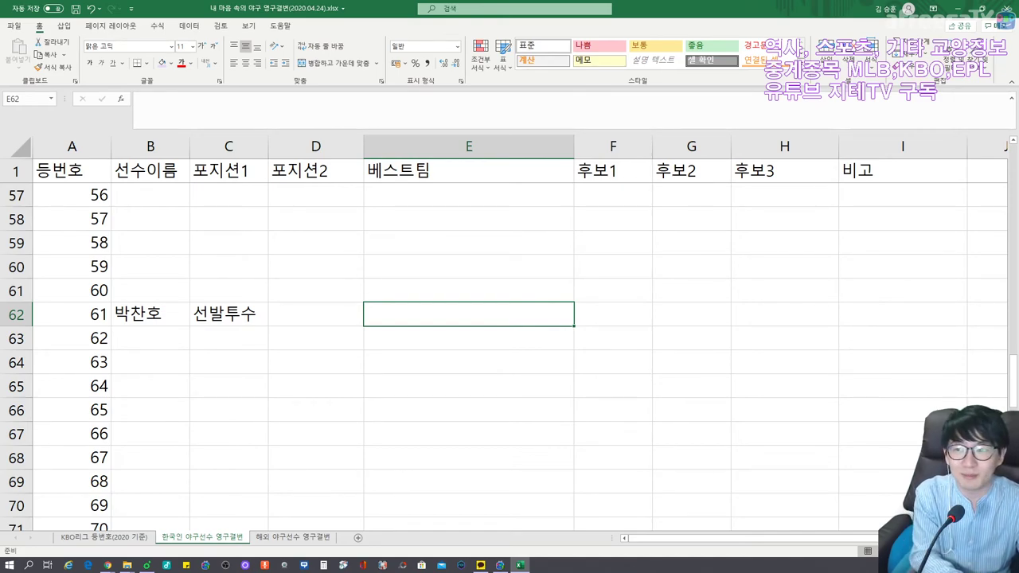
Enter 로스앤젤레스 다저스 as number 61's best team in cell E62 and go to the row's remarks cell.
text(로스앤젤레스 다저스)
key(Tab)
key(Tab)
key(Tab)
key(Tab)
Enter 메이저리그 as number 61's remark in cell I62 and go to number 62's player name cell.
text(메이저리그)
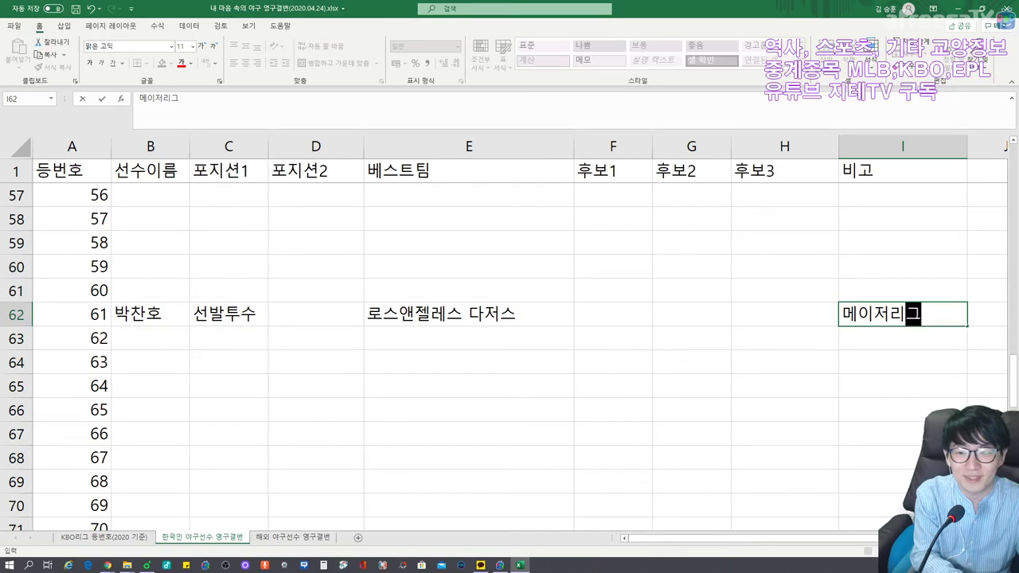
key(BackSpace)
key(Return)
key(Left)
key(Left)
key(Left)
key(Left)
key(Left)
key(Left)
key(Left)
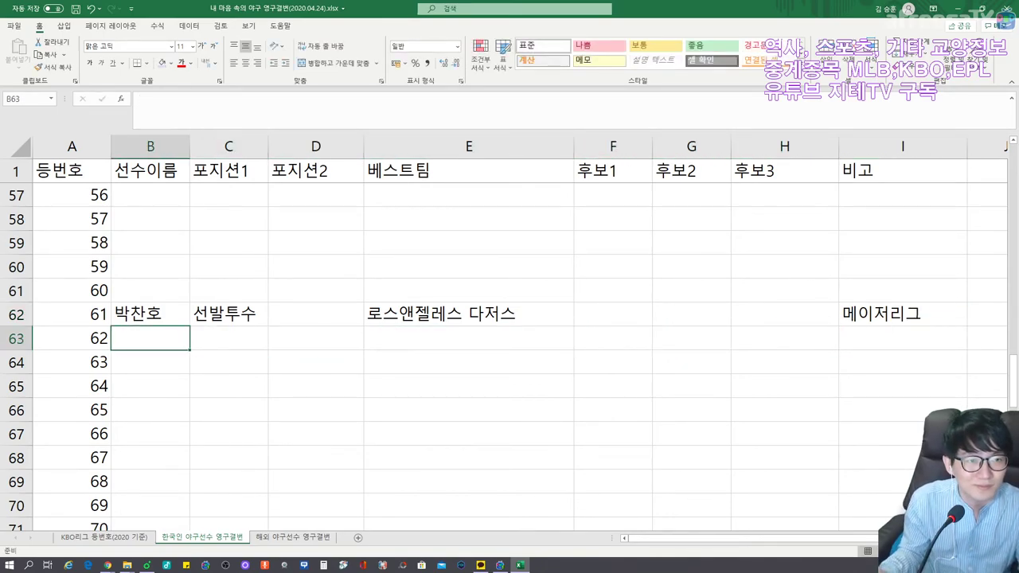
Look through the players, coaches and managers wearing numbers 62 to 97 on the 2020 KBO sheet.
scroll(510, 350, down, 2)
scroll(510, 351, up, 1)
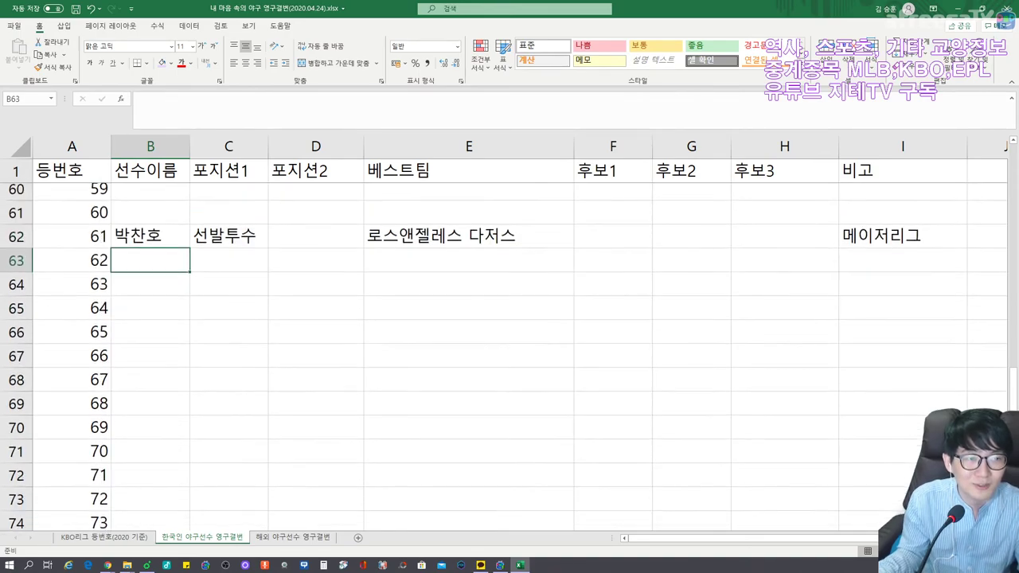
click(118, 540)
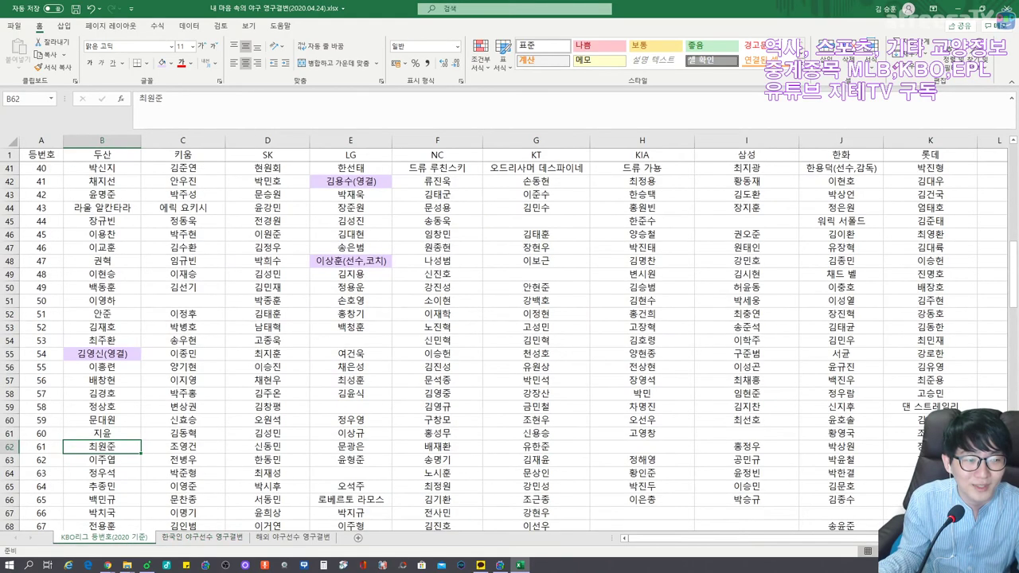
scroll(509, 346, down, 2)
click(350, 394)
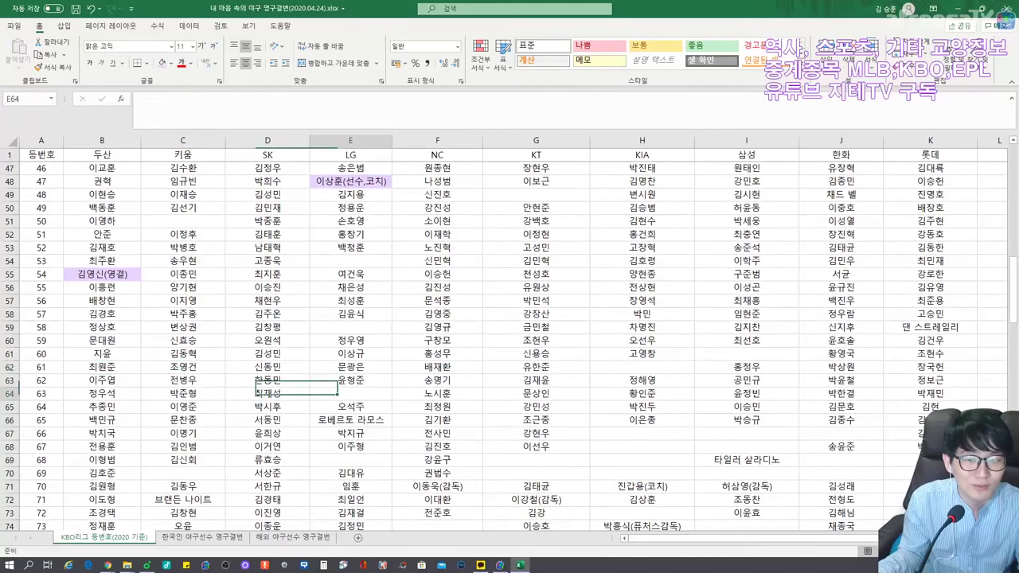
scroll(509, 346, down, 2)
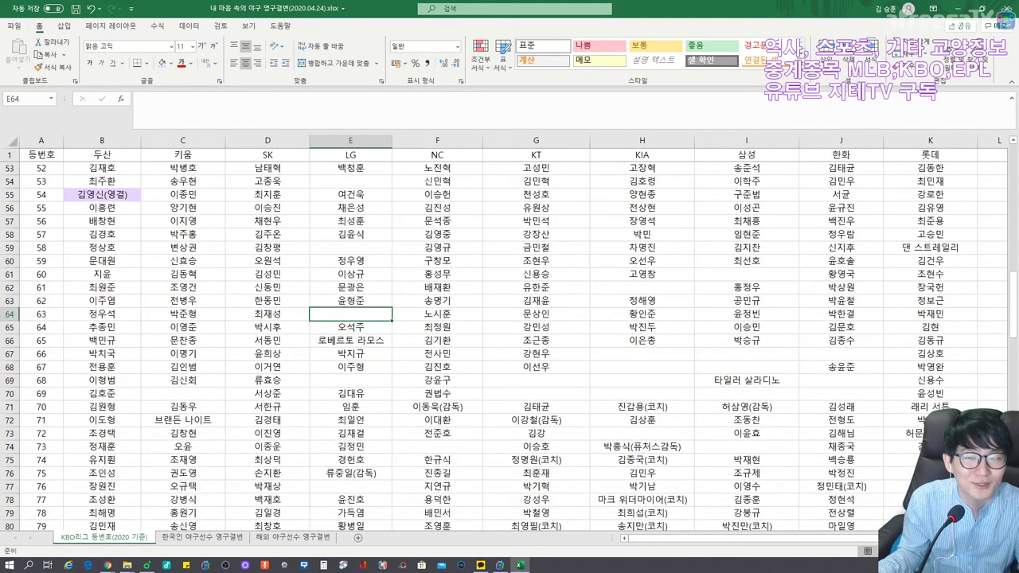
click(437, 406)
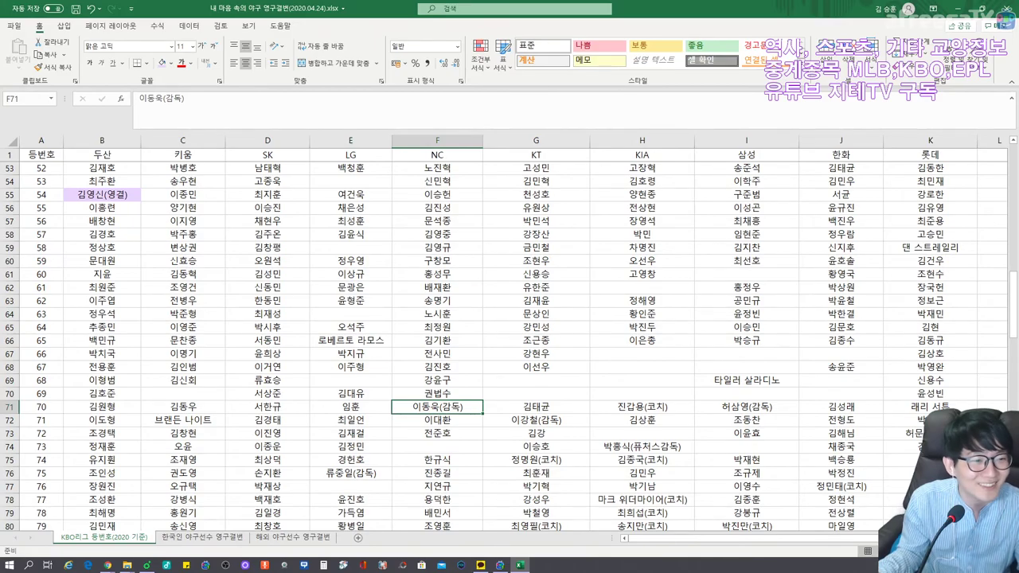
scroll(509, 346, down, 1)
scroll(510, 347, down, 1)
scroll(509, 346, down, 1)
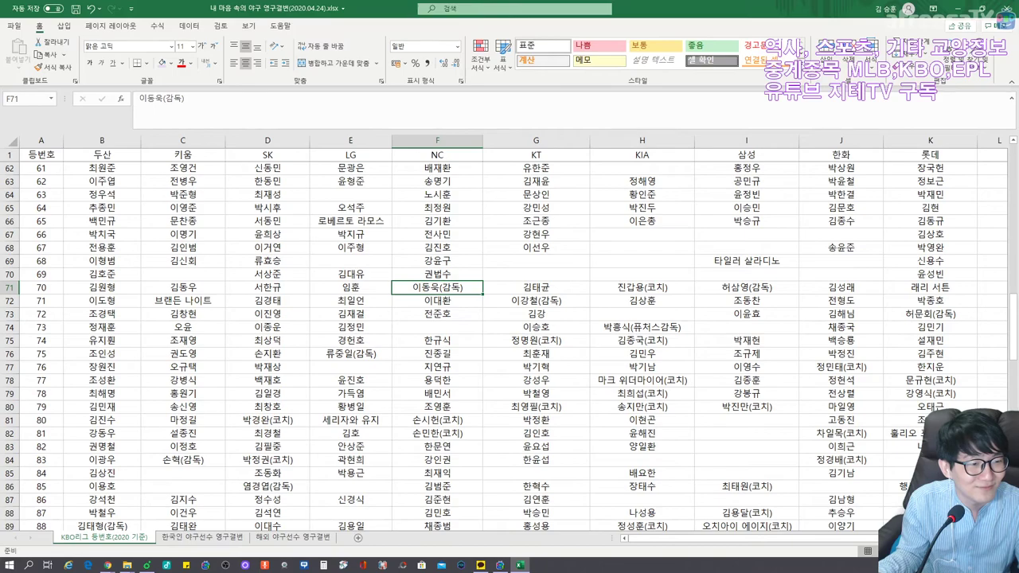
scroll(509, 347, down, 3)
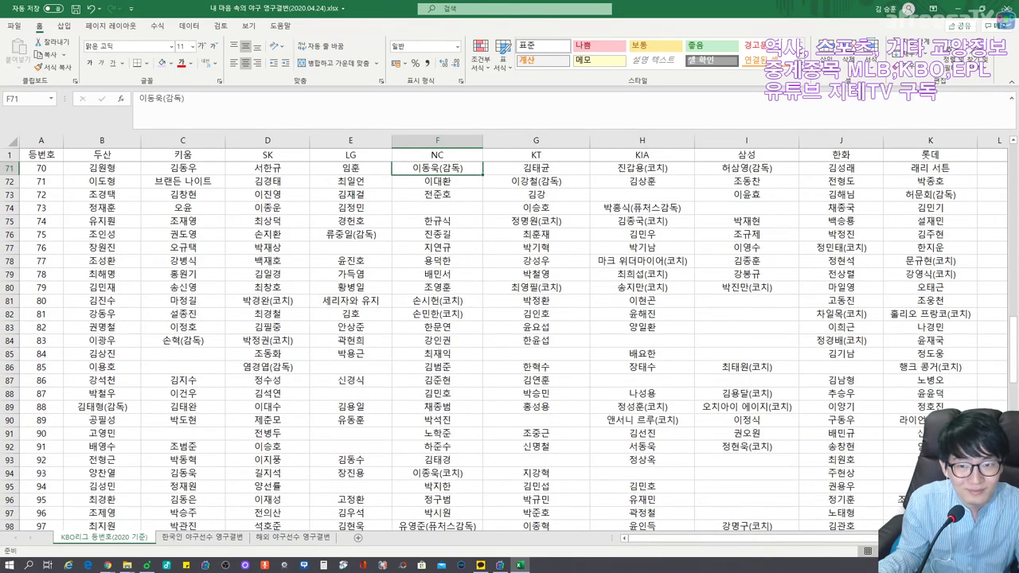
On the Korean players' list, set number 99's first position to 선발투수 in cell C100.
scroll(510, 347, down, 4)
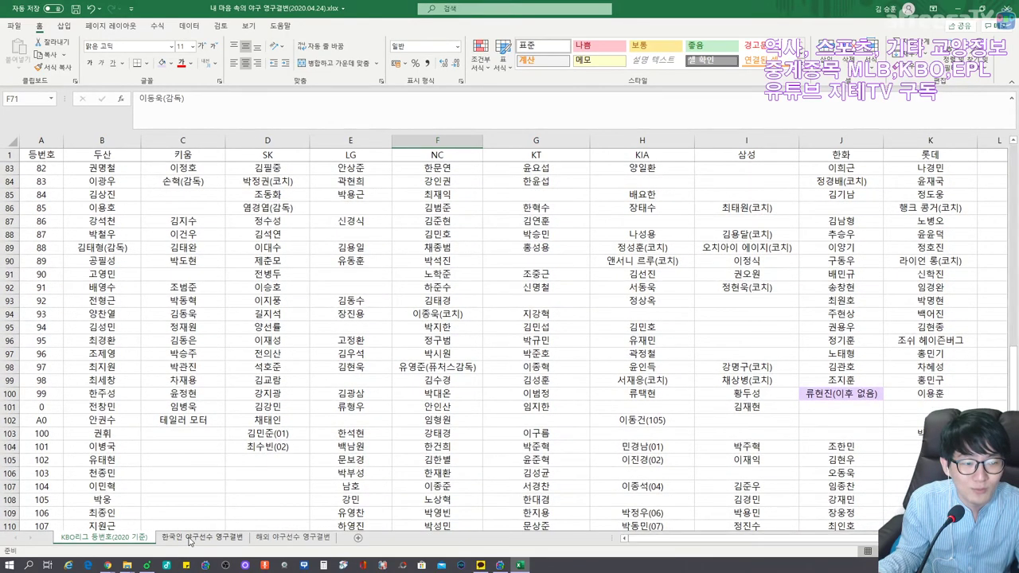
click(187, 537)
scroll(509, 342, down, 7)
key(ctrl+Down)
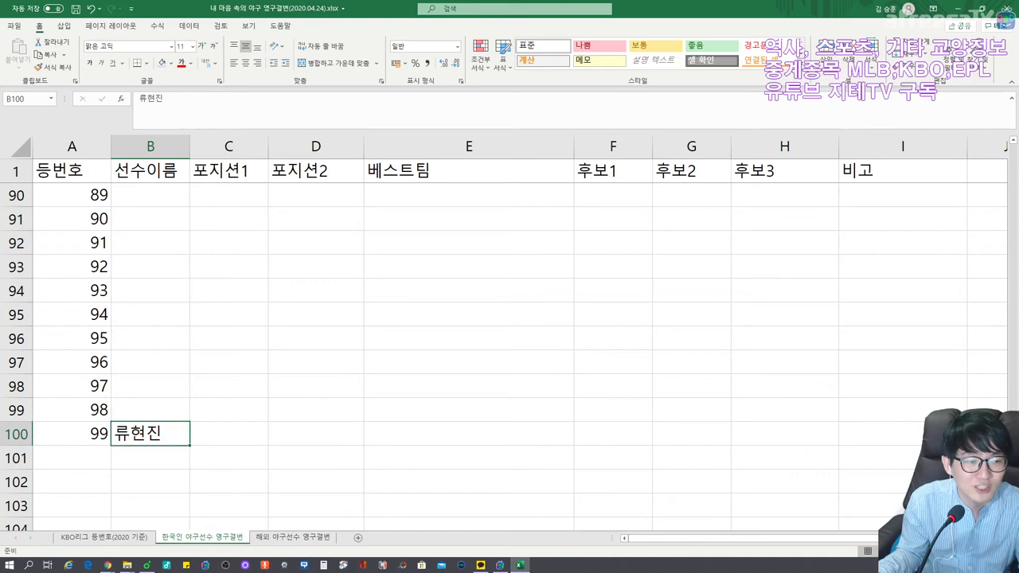
key(Right)
key(Right)
key(Right)
key(Down)
key(Up)
key(Left)
key(Left)
text(선발투수)
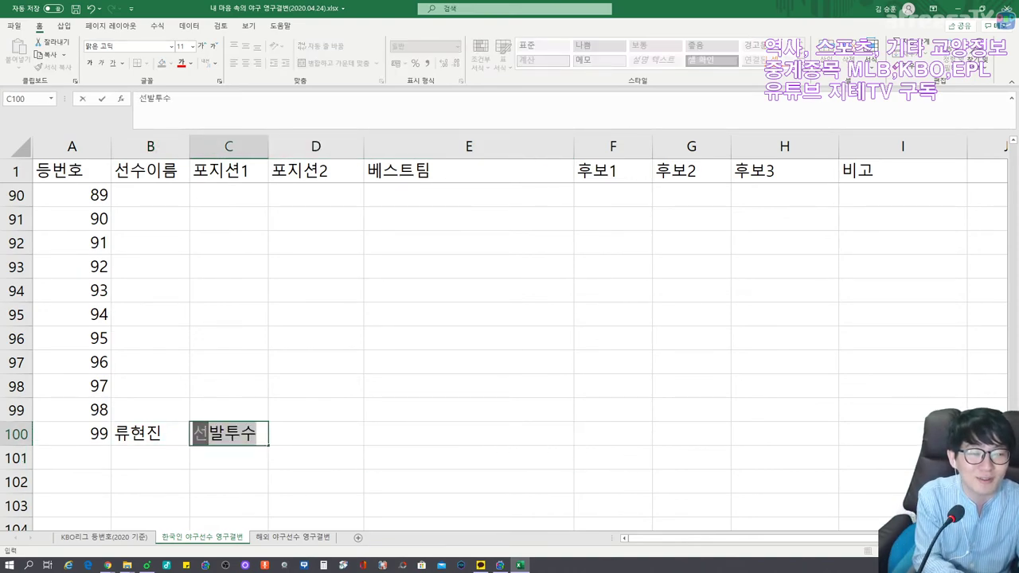
Enter 한화 이글스 as number 99's best team in cell E100, leaving the second position empty.
key(Right)
key(Right)
text(ㅎ한화 이글스)
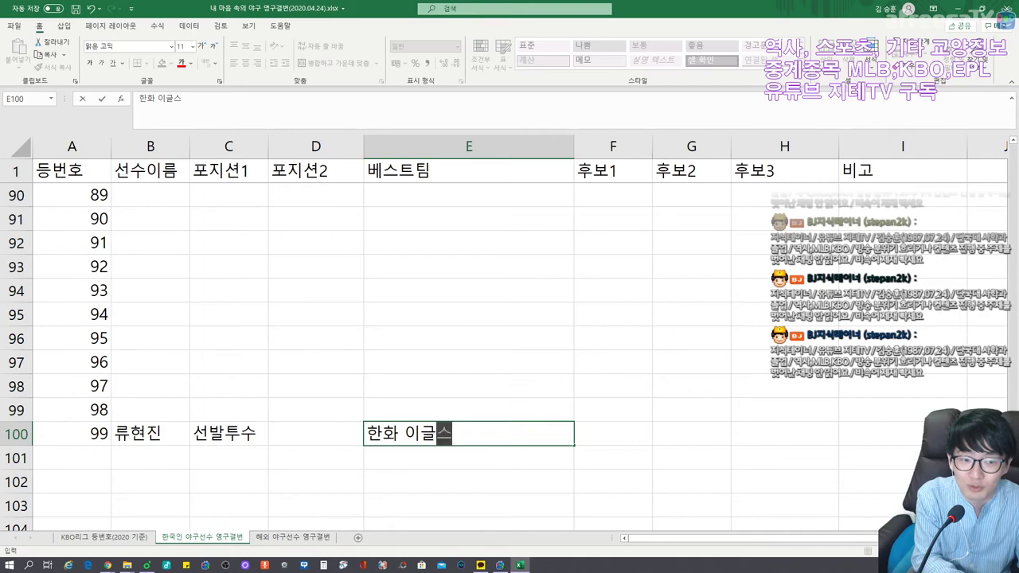
key(Right)
key(Right)
key(Right)
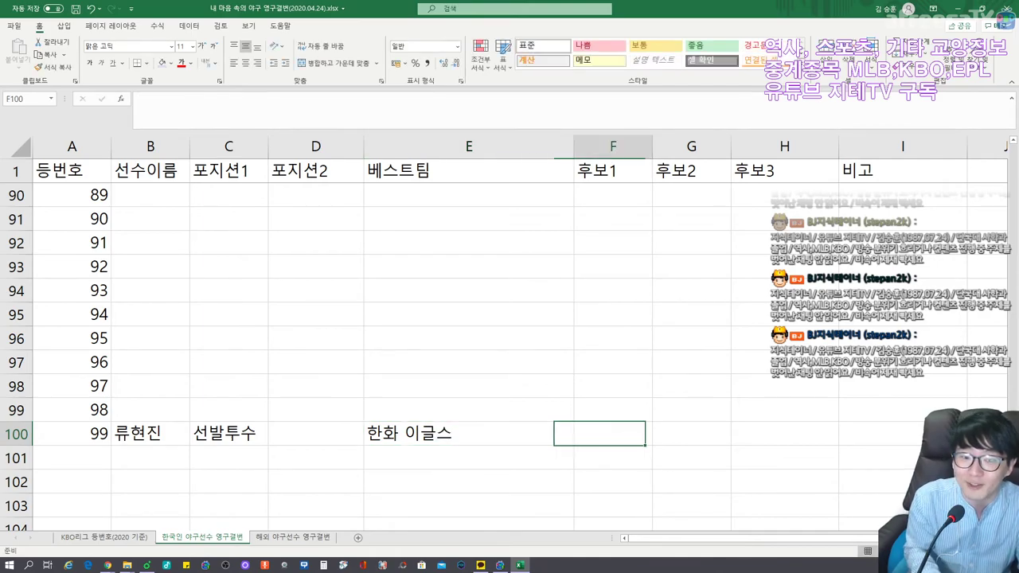
Enter 메이저리그 as number 99's remark in cell I100 and return to the row's number cell.
key(Left)
key(Right)
key(Right)
text(메이저리그)
key(Left)
key(Left)
key(Left)
key(Left)
key(Left)
key(Left)
key(Left)
key(Left)
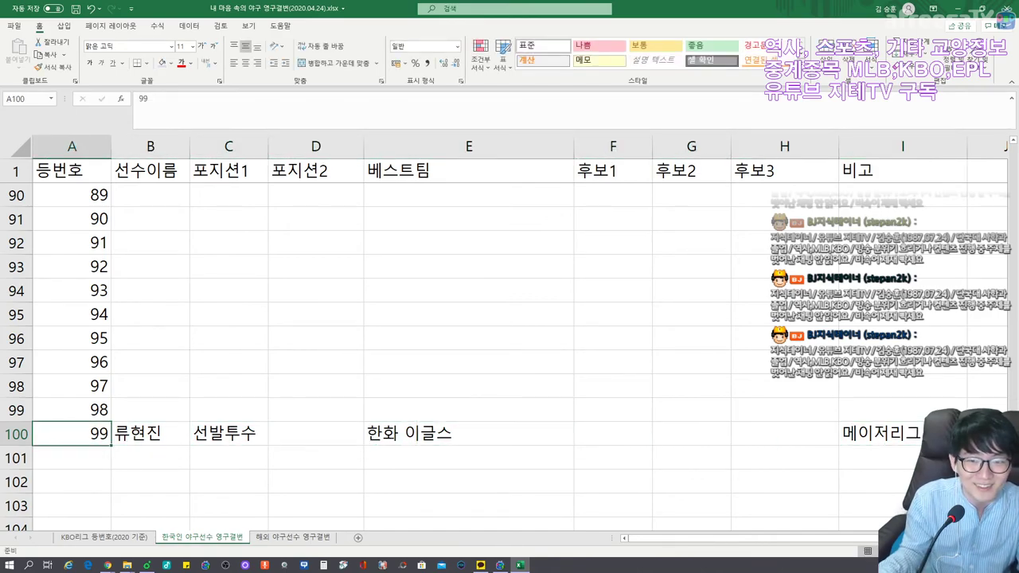
Review the filled and empty jersey numbers across the whole Korean players' list, including their positions, best teams, candidates and remarks.
scroll(477, 342, up, 16)
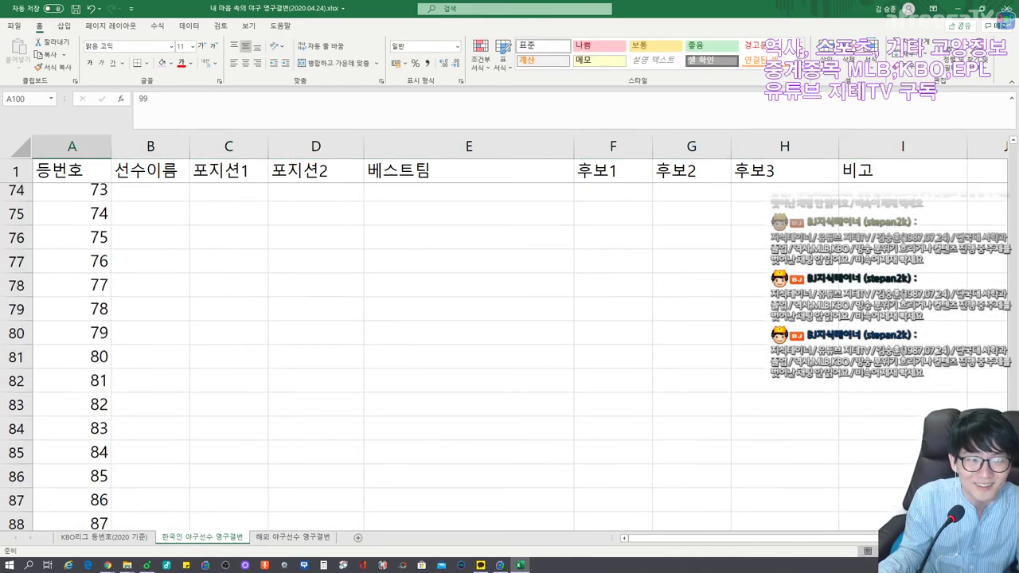
scroll(478, 342, up, 4)
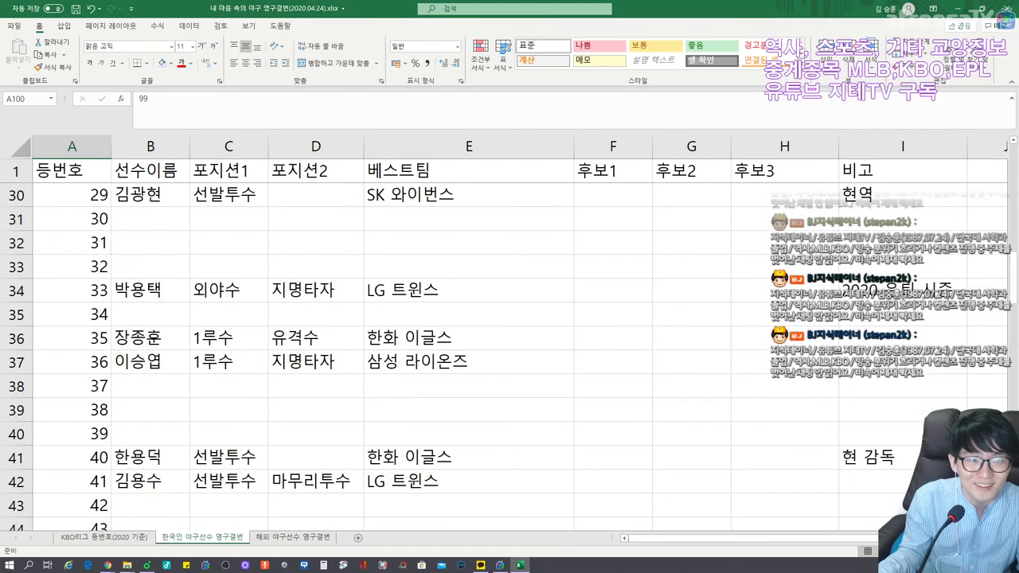
scroll(478, 342, down, 5)
scroll(477, 343, down, 1)
scroll(477, 342, up, 2)
scroll(478, 343, down, 6)
scroll(478, 343, up, 19)
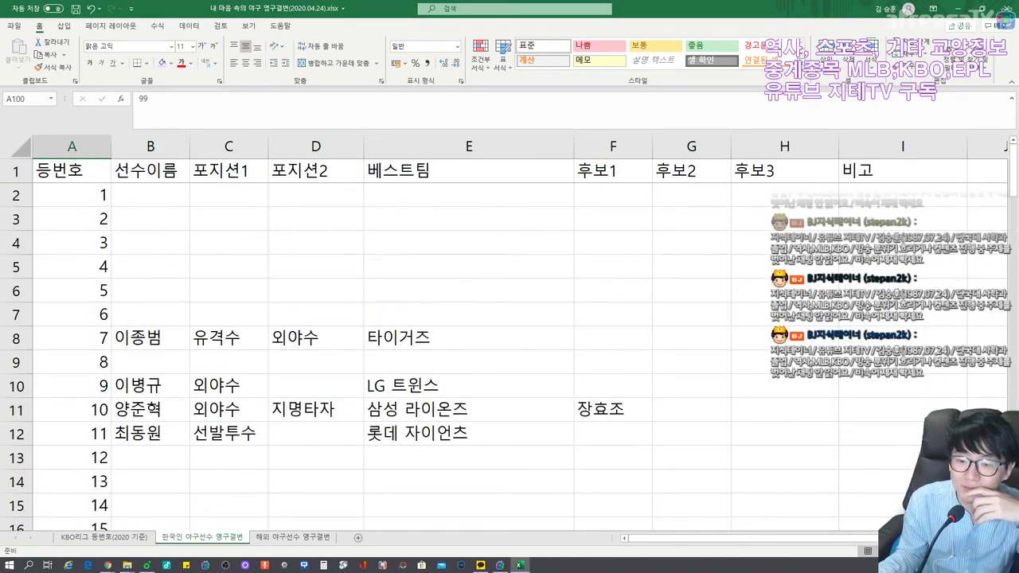
key(super+a)
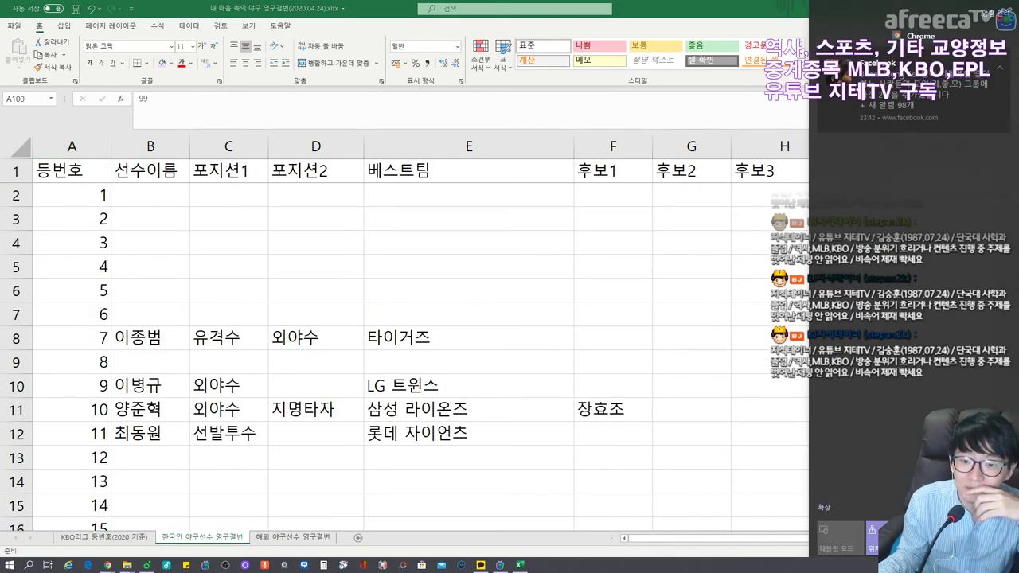
click(531, 496)
scroll(532, 496, down, 7)
scroll(856, 359, down, 3)
scroll(856, 359, up, 2)
scroll(856, 359, down, 8)
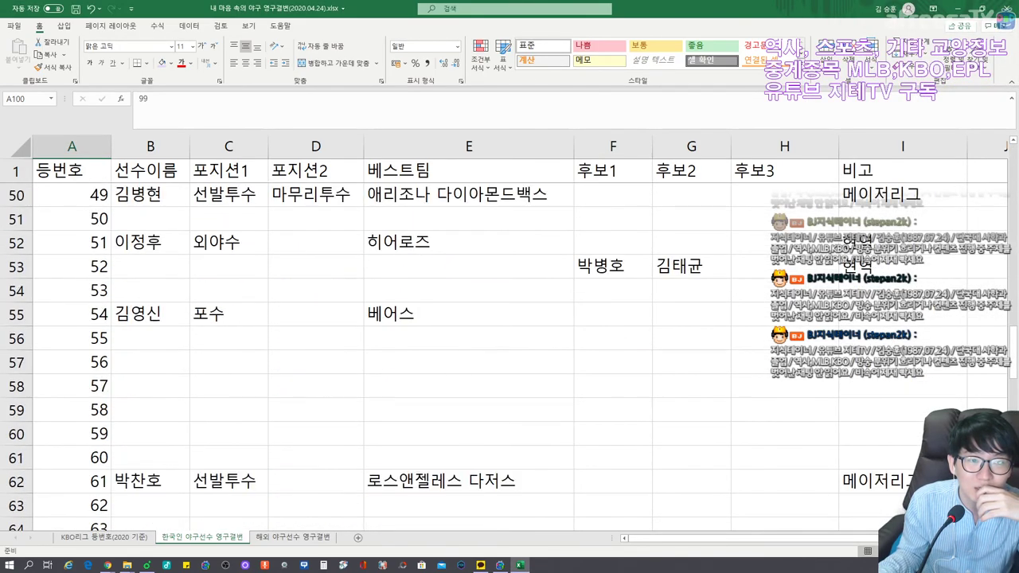
scroll(856, 360, down, 2)
click(315, 338)
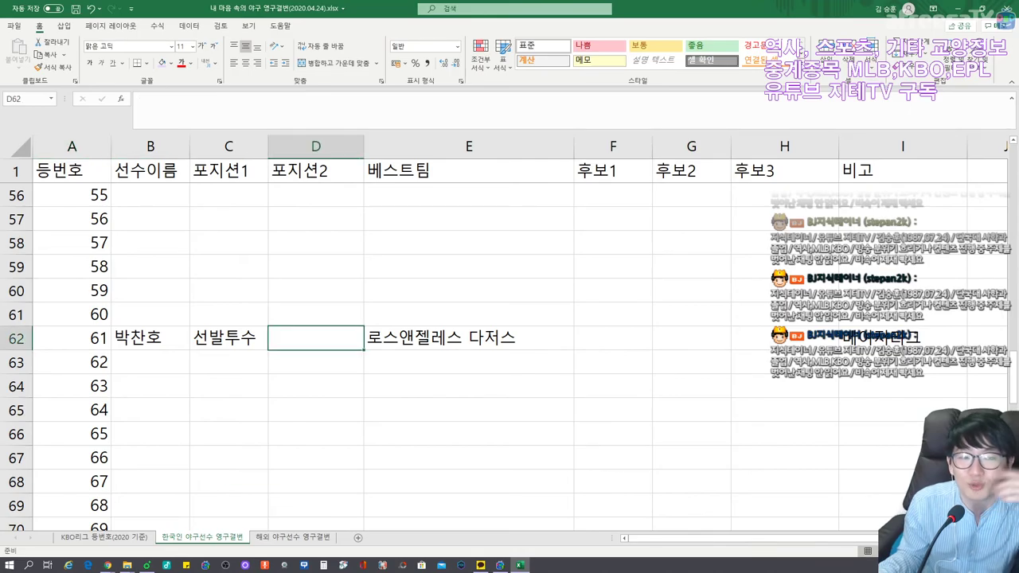
scroll(509, 350, up, 11)
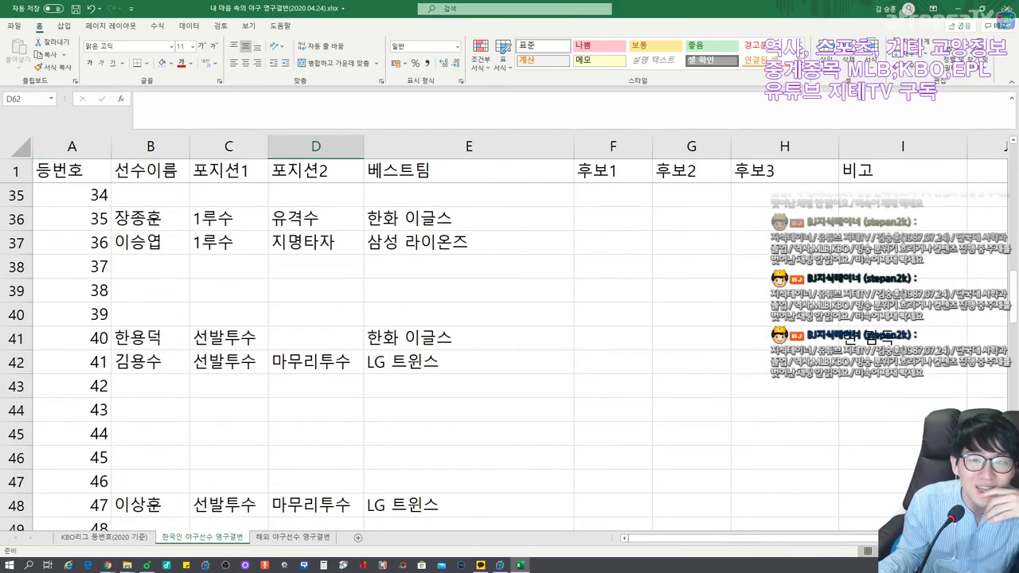
scroll(509, 350, down, 5)
ctrl+scroll(510, 350, down, 1)
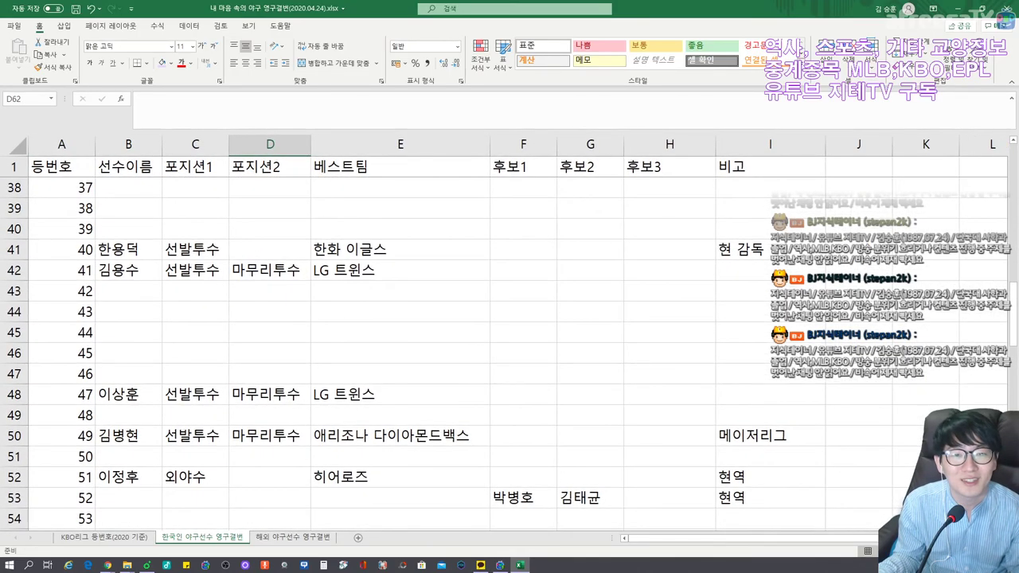
scroll(510, 351, down, 3)
scroll(510, 351, down, 5)
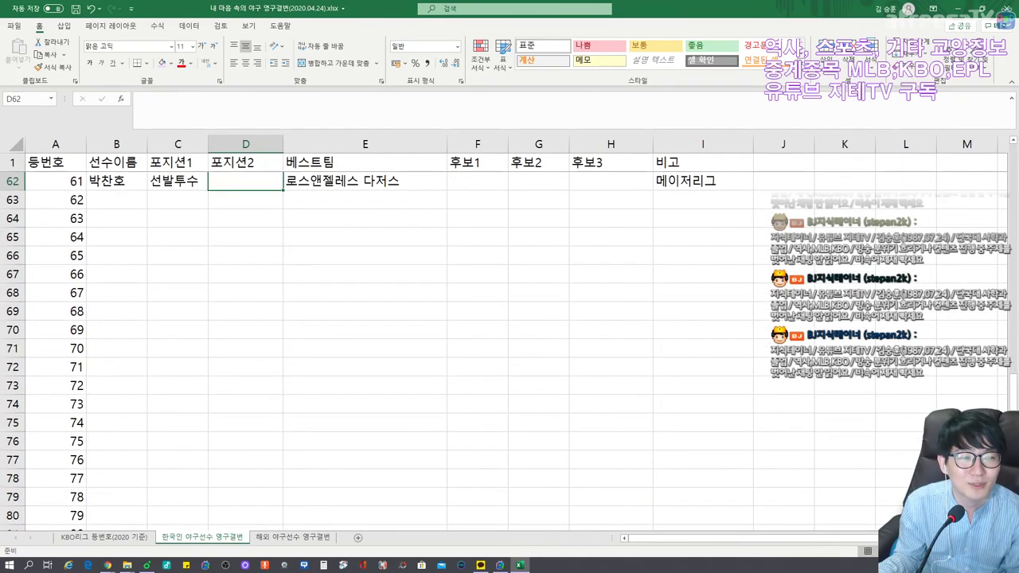
ctrl+scroll(509, 350, down, 1)
ctrl+scroll(510, 351, up, 1)
scroll(510, 351, down, 7)
scroll(510, 350, up, 20)
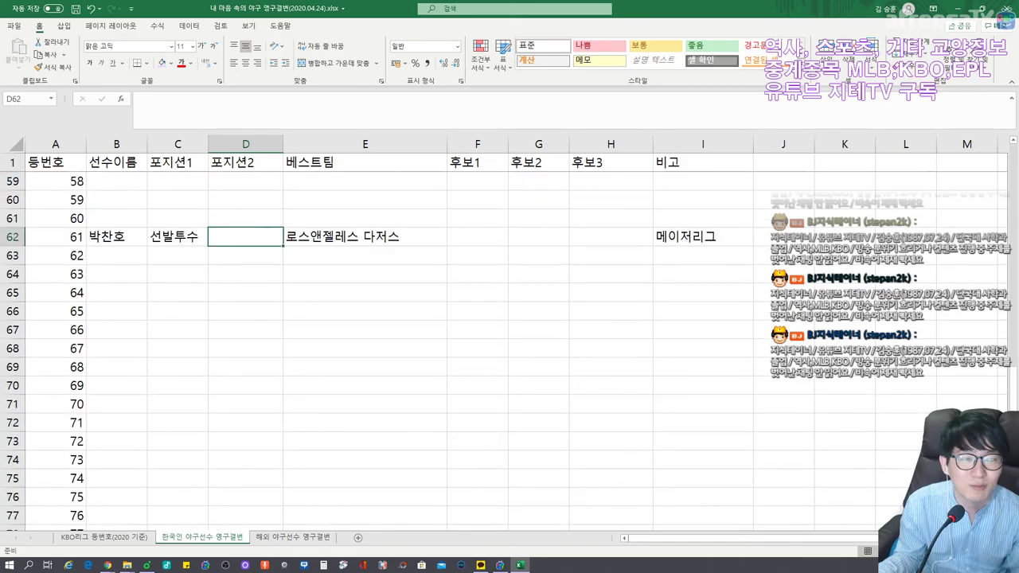
scroll(509, 351, up, 4)
scroll(510, 351, down, 9)
scroll(510, 350, up, 9)
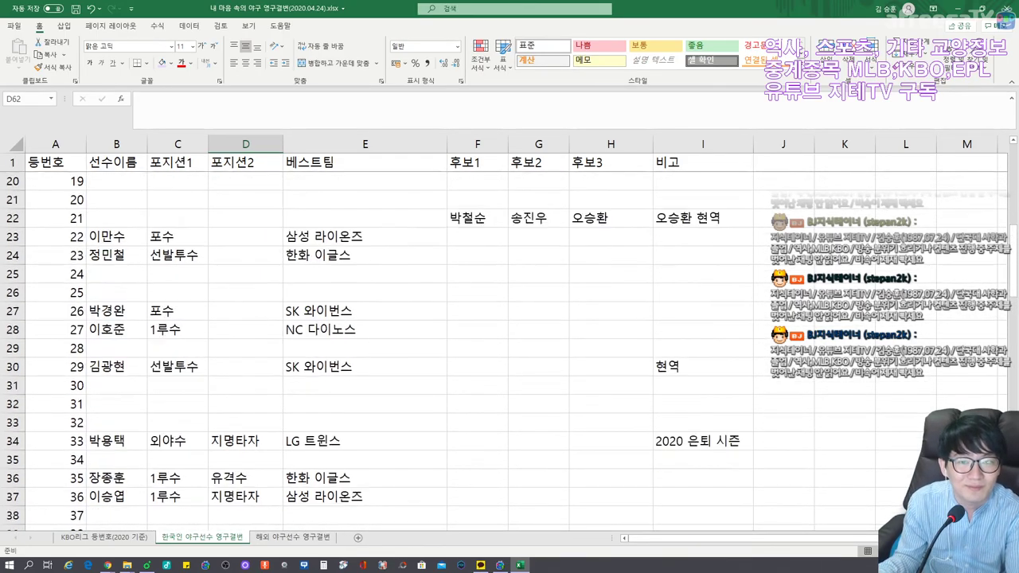
Enter 손승락 and first position 마무리투수 for number 1 in cells B2 and C2, and fit column C's width to its contents.
click(116, 181)
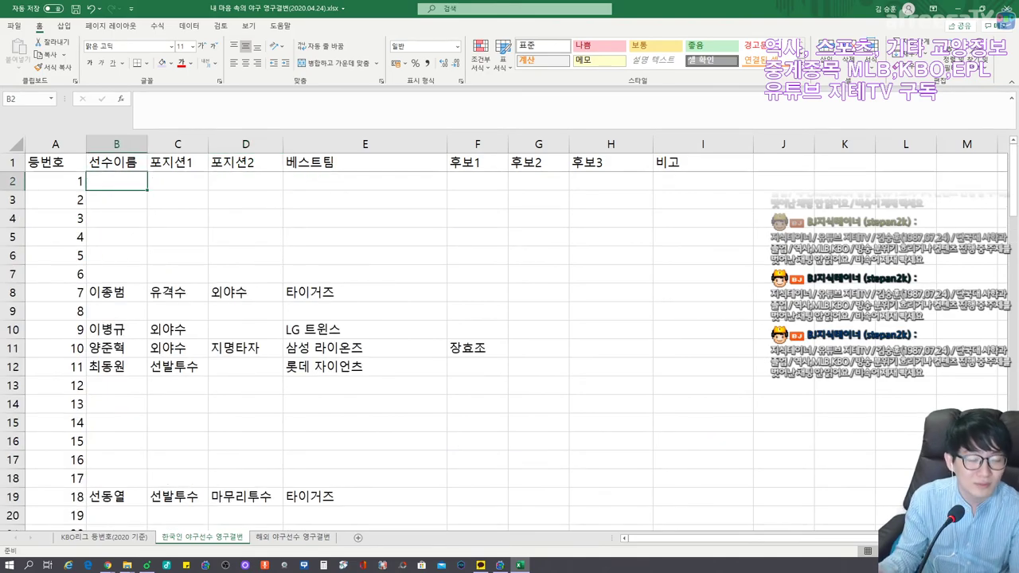
text(손승락)
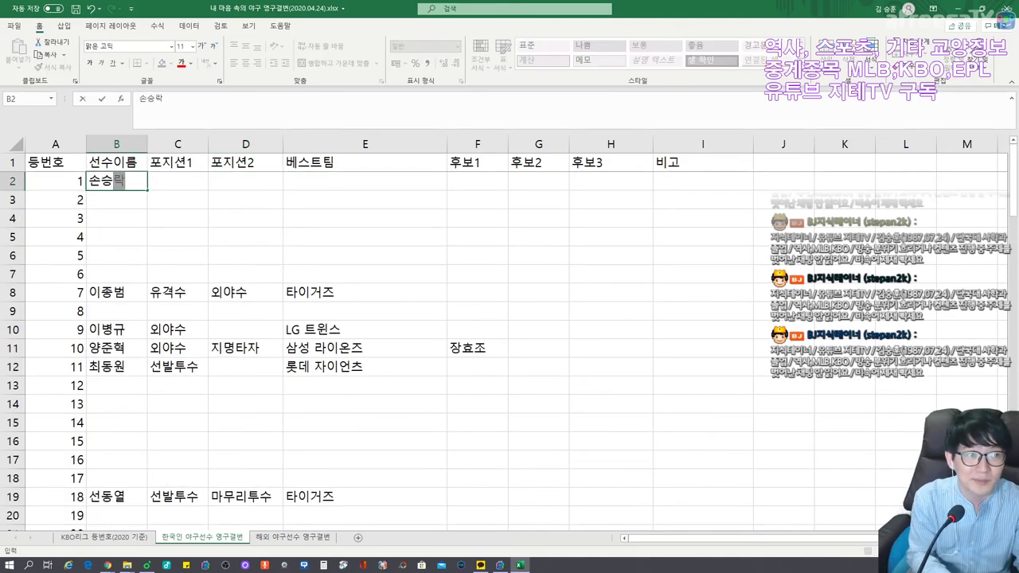
key(Tab)
text(마무리투수)
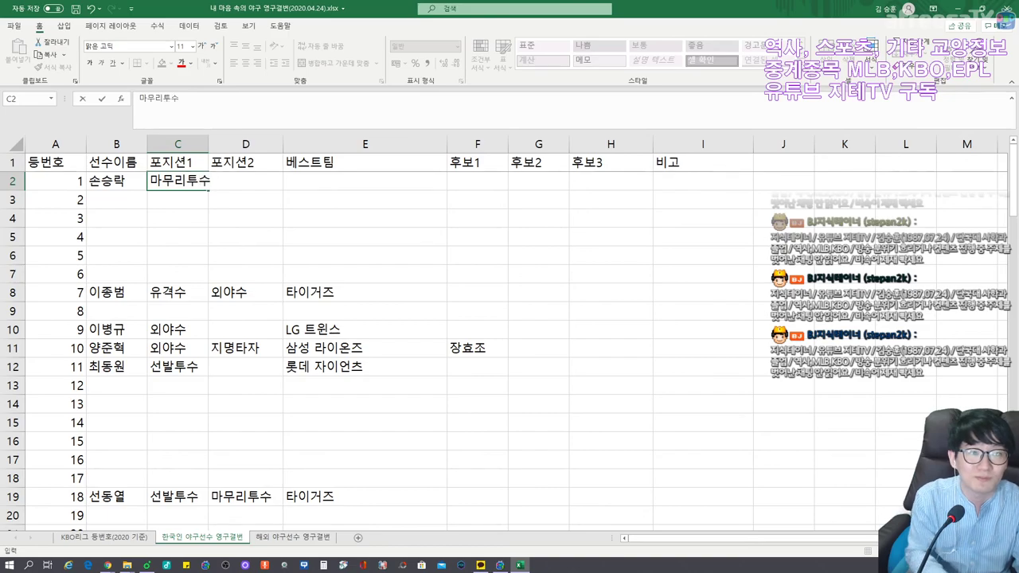
key(ctrl+Return)
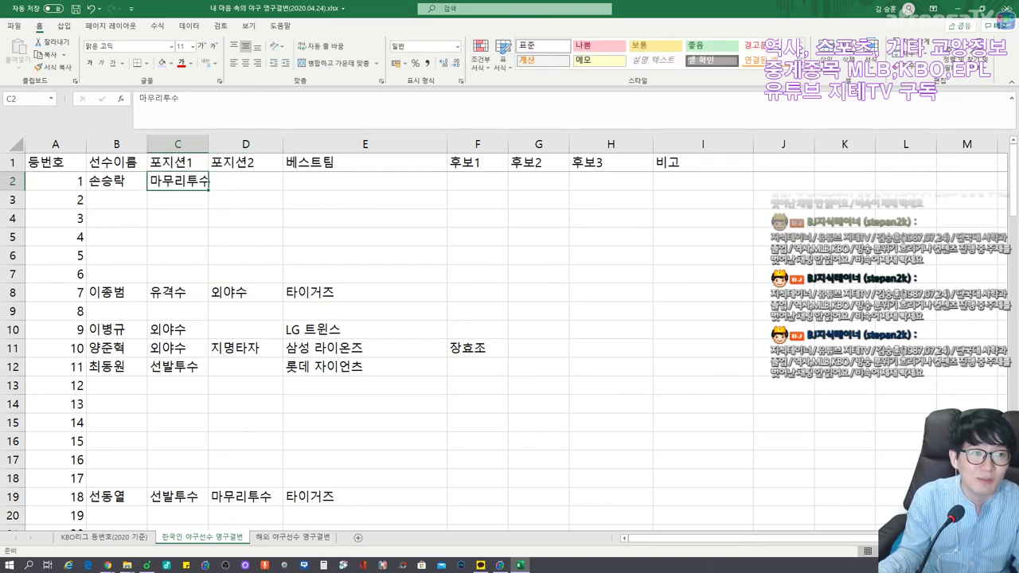
double_click(209, 145)
Enter 히어로즈 as number 1's best team in cell E2 and go to the row's remarks cell.
click(378, 180)
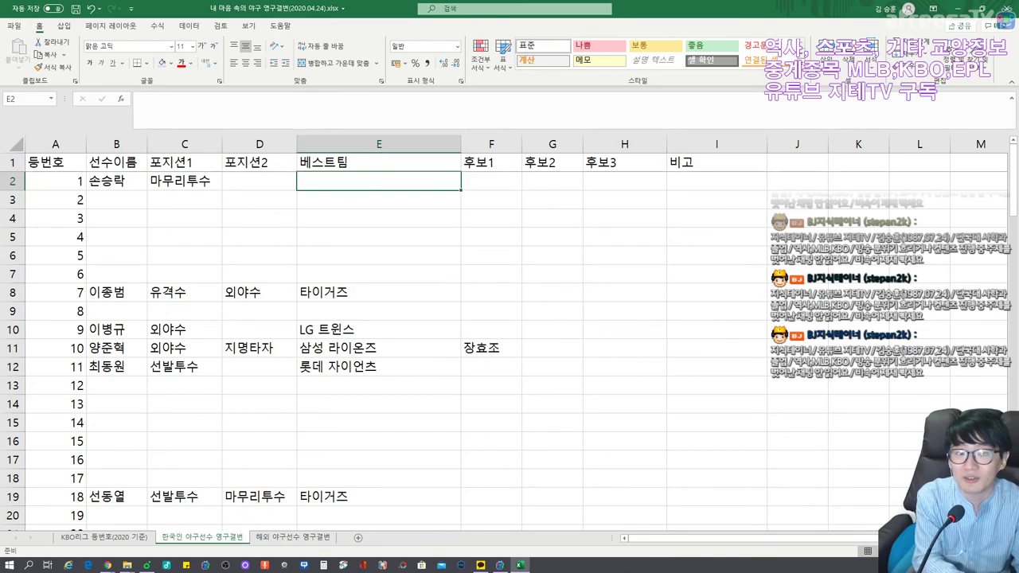
text(히어로즈)
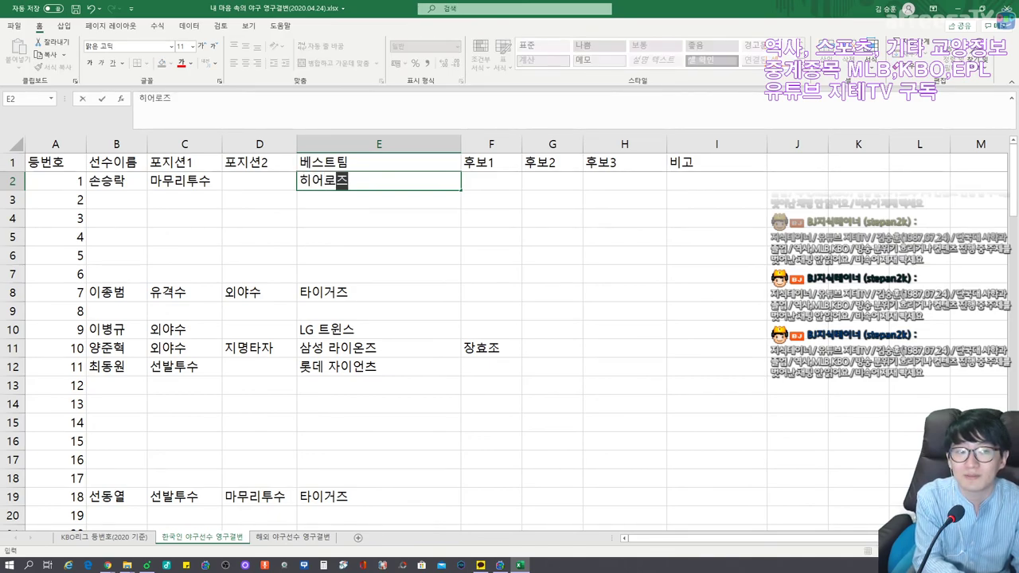
key(Tab)
key(Tab)
key(Tab)
key(Tab)
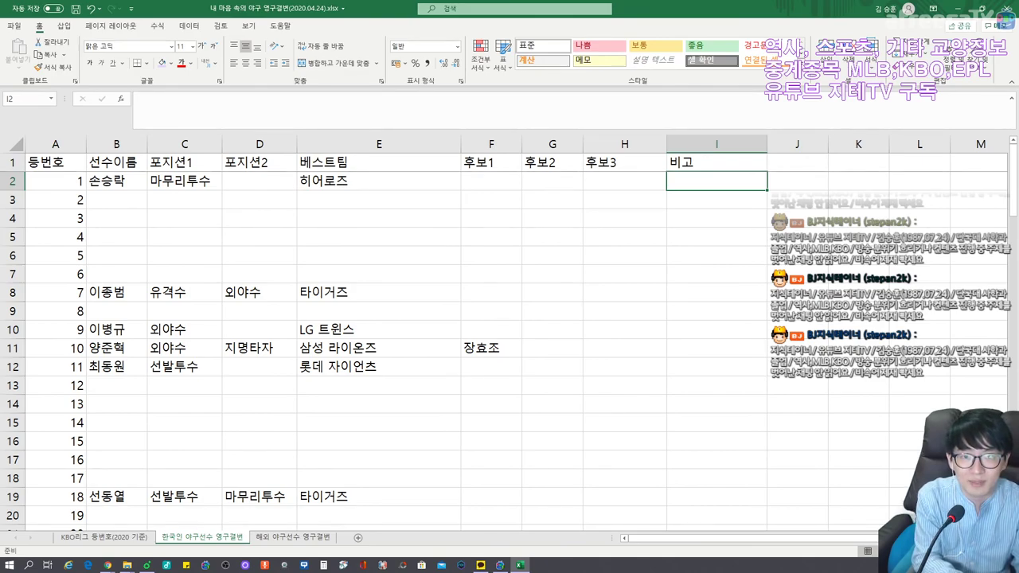
Enter 2020 은퇴 as number 1's remark in cell I2 and go back along number 2's row towards its player name.
text(20)
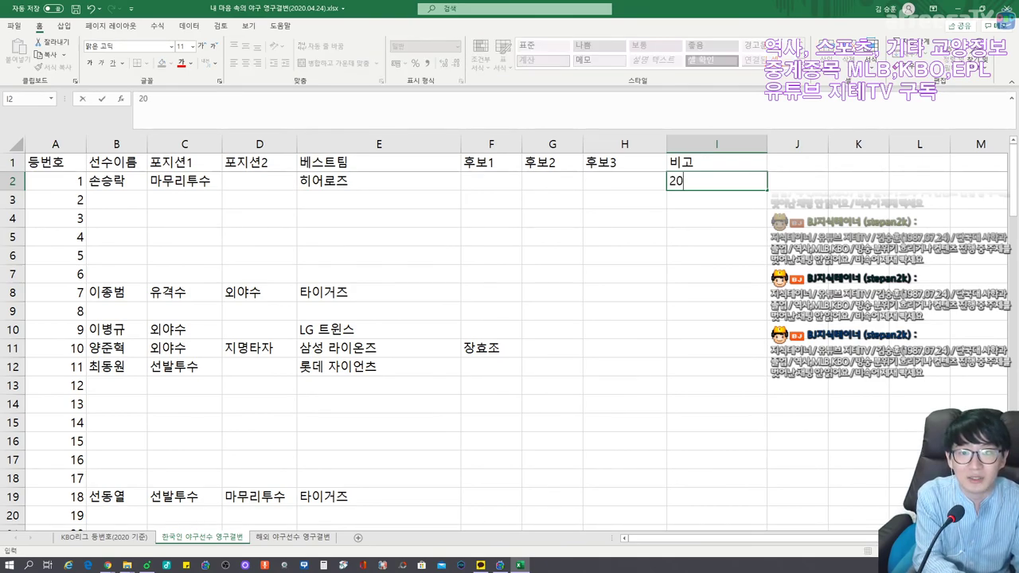
text(20 은퇴 시즌)
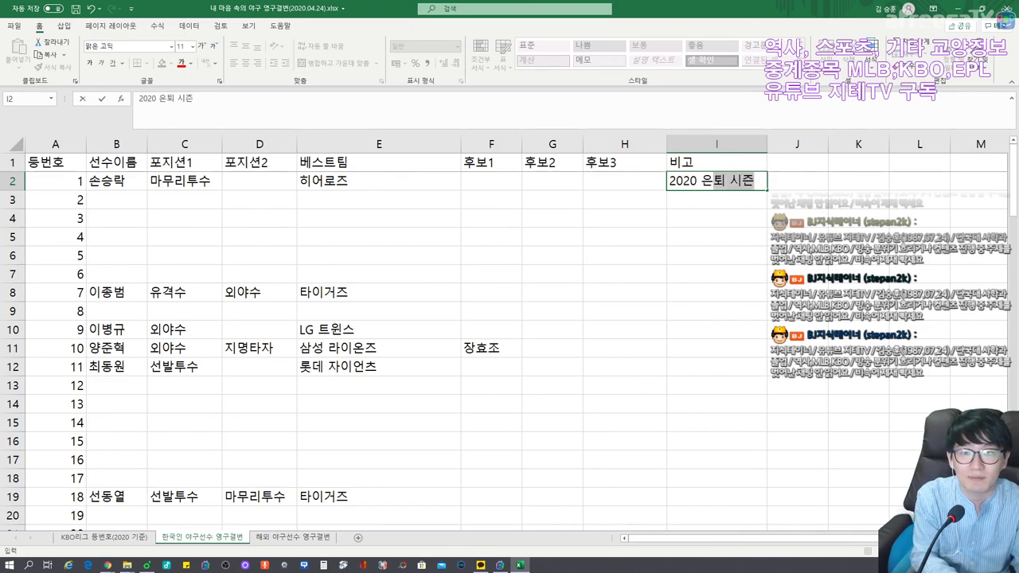
key(BackSpace)
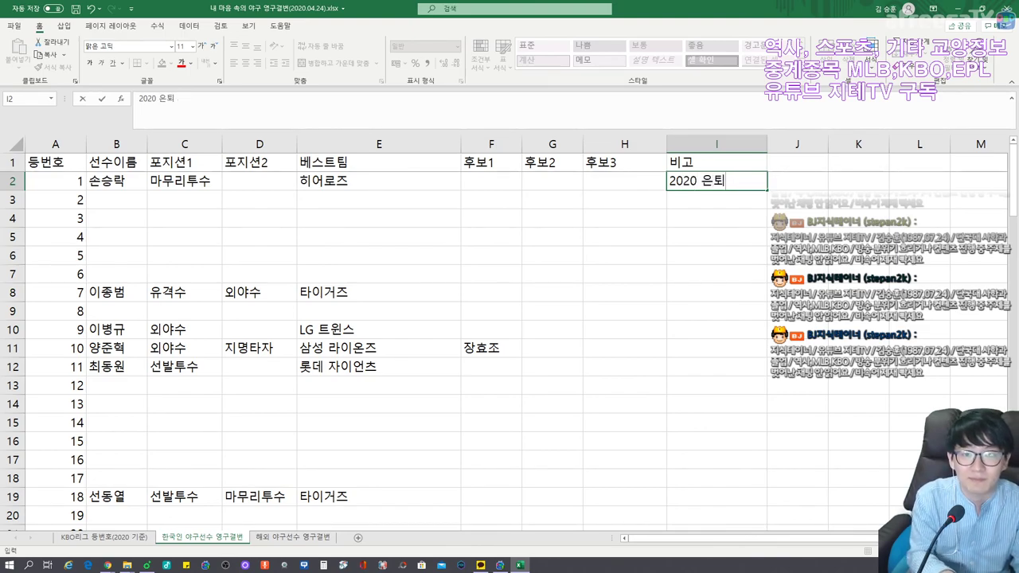
key(Return)
key(Left)
key(Left)
key(Left)
key(Left)
key(Left)
key(Left)
key(Left)
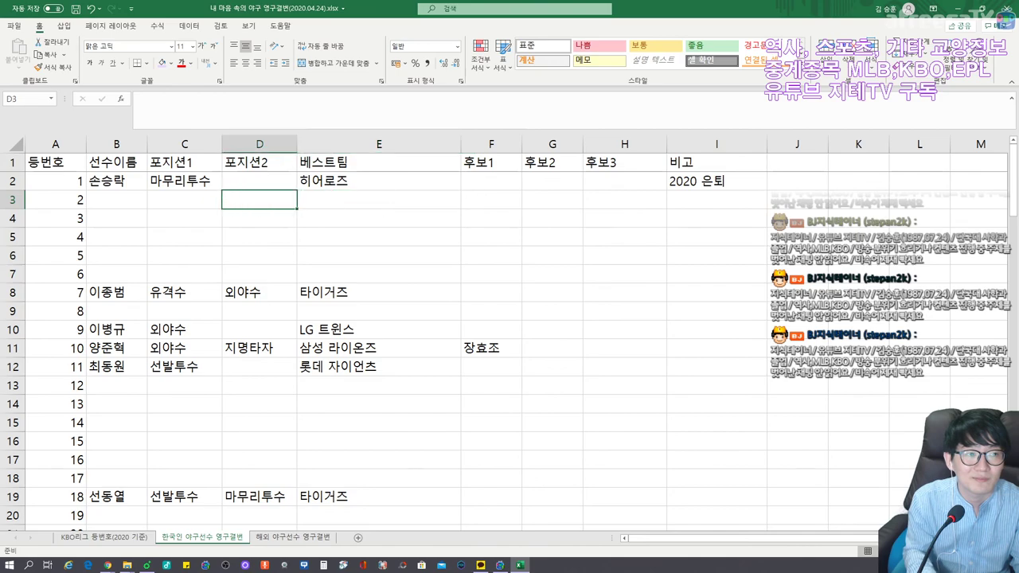